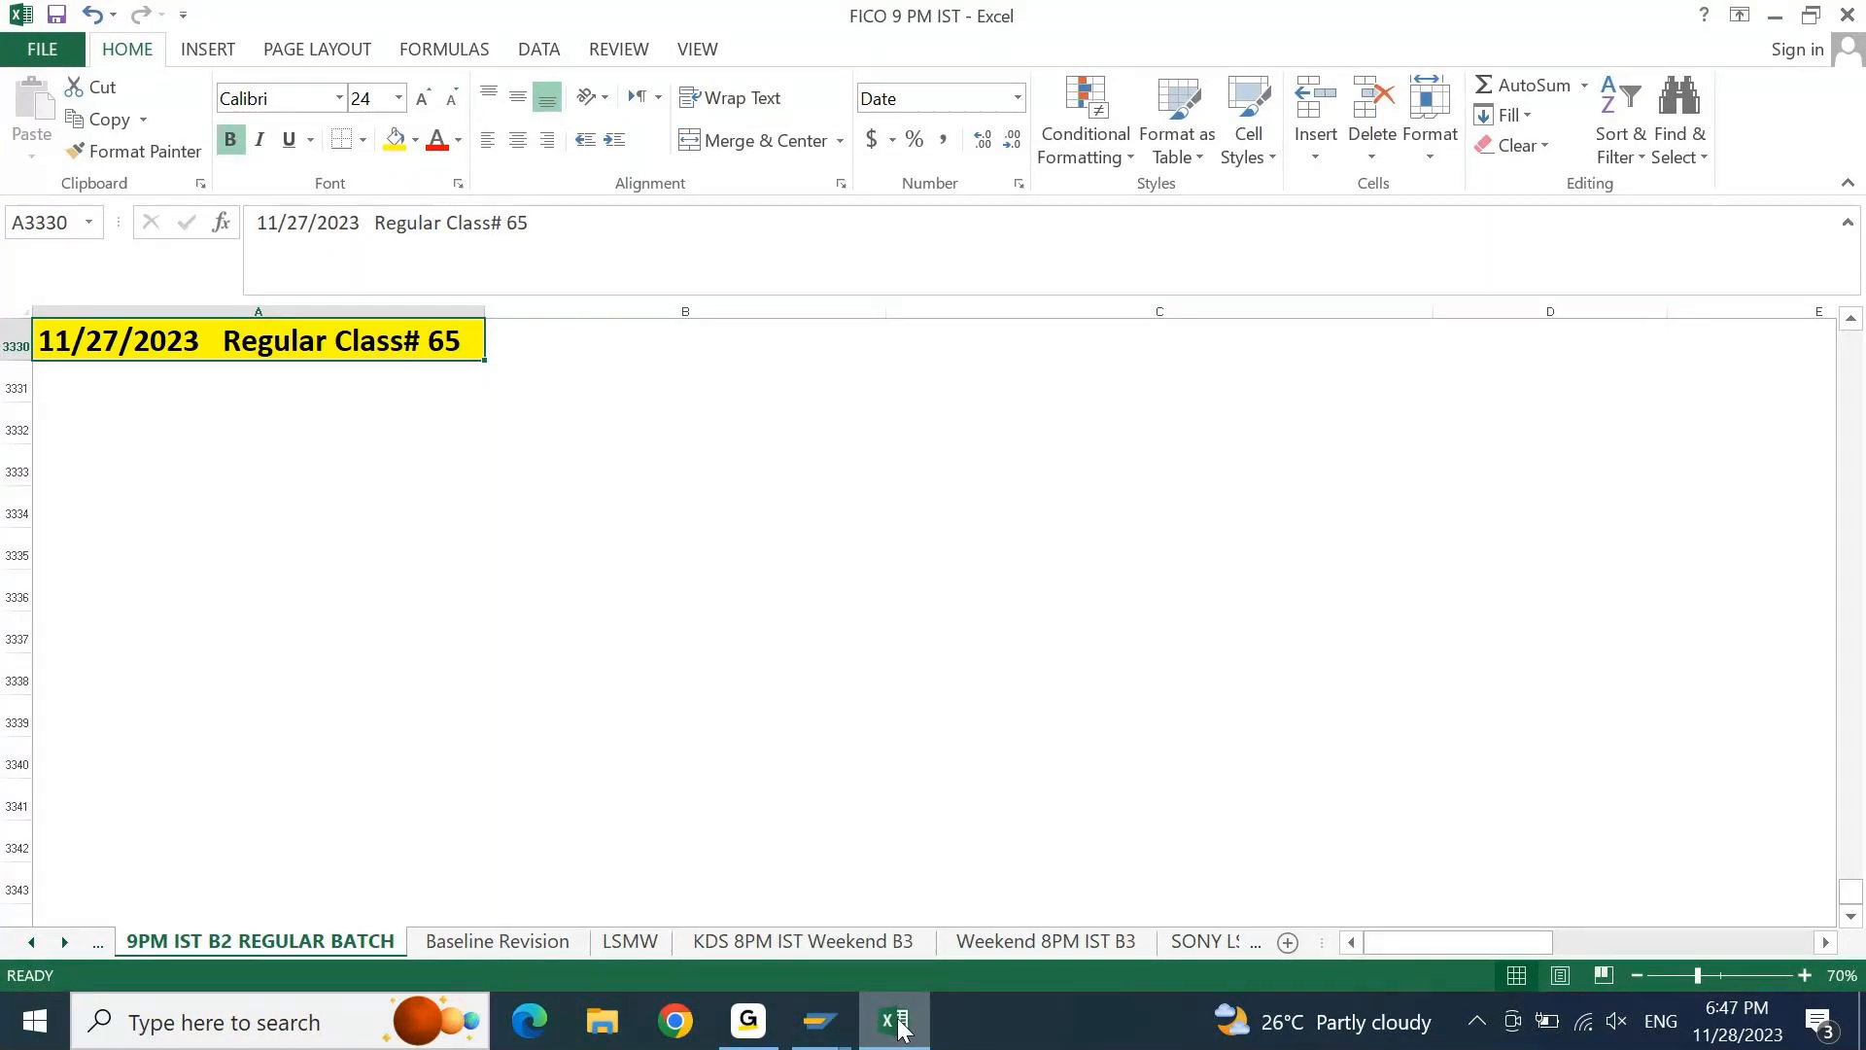
# Switch to SAP, start transaction BP, run the search with the prefilled business partner and open the Target Company record
pyautogui.moveTo(821, 995)
pyautogui.click(883, 938)
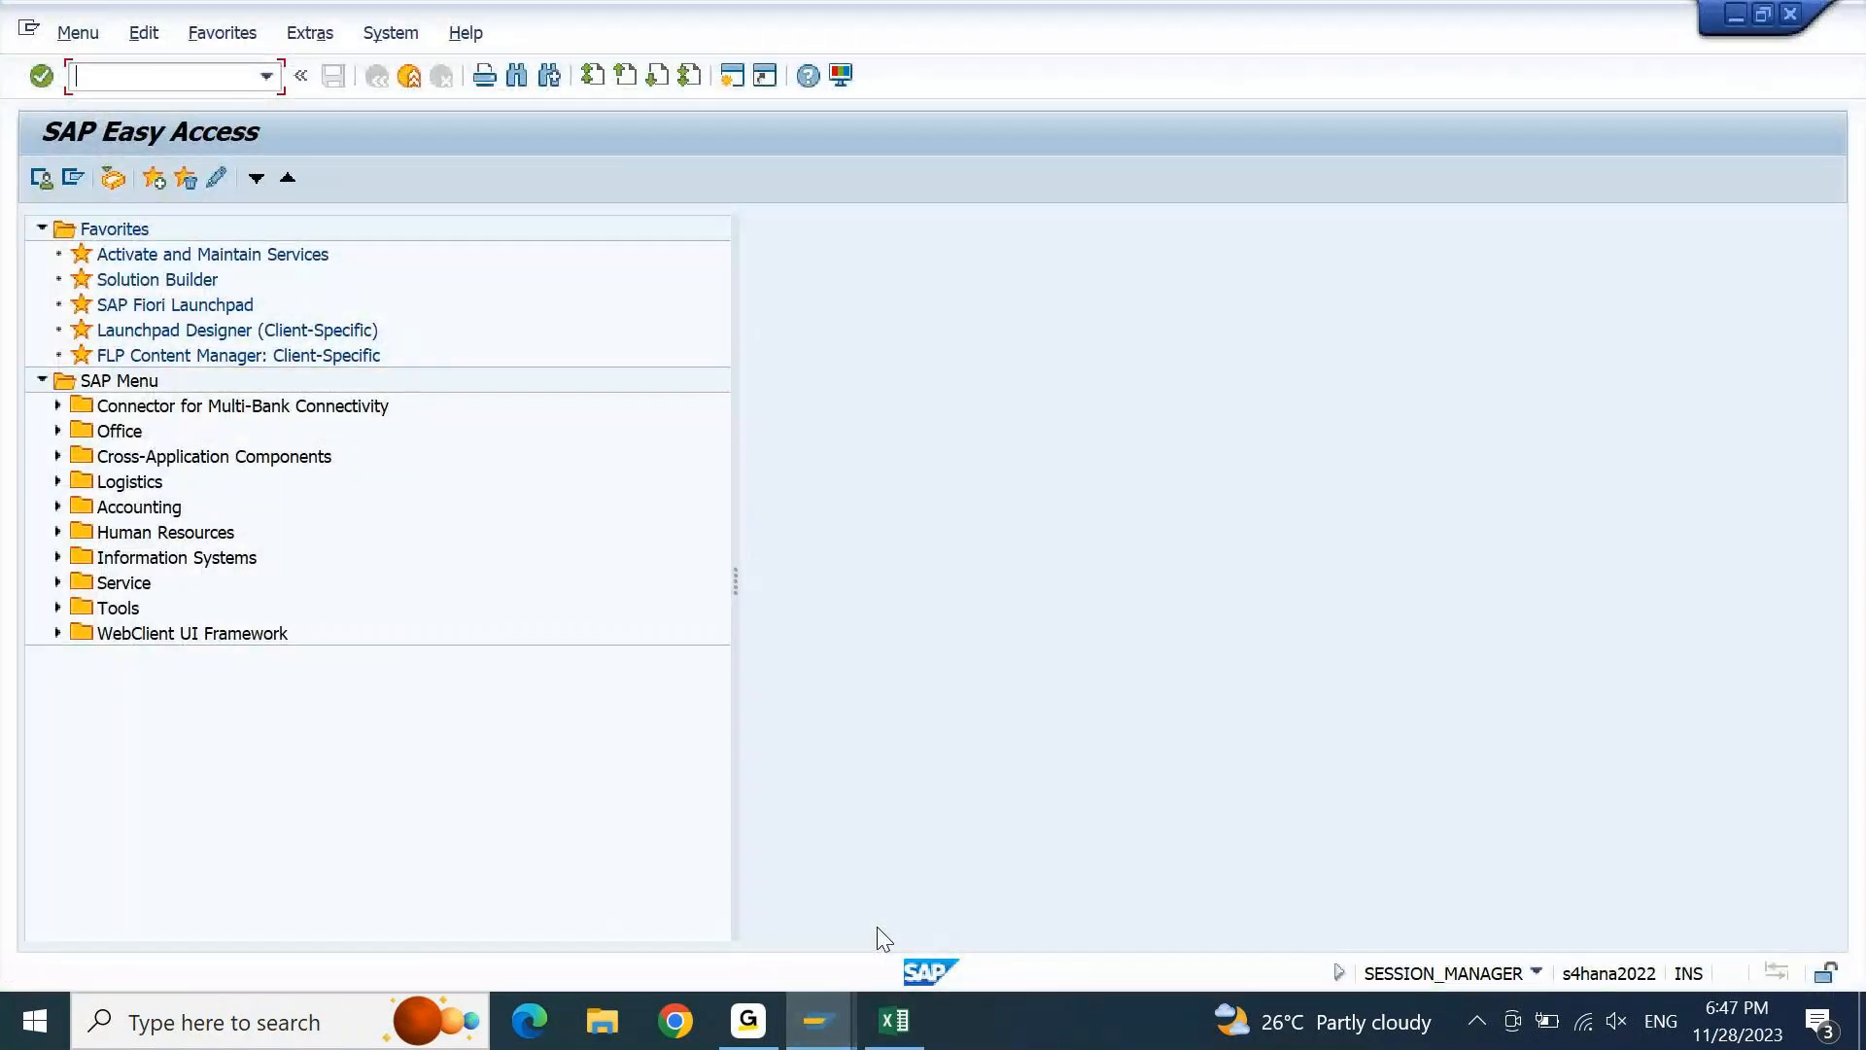
pyautogui.write('bp')
pyautogui.press('Return')
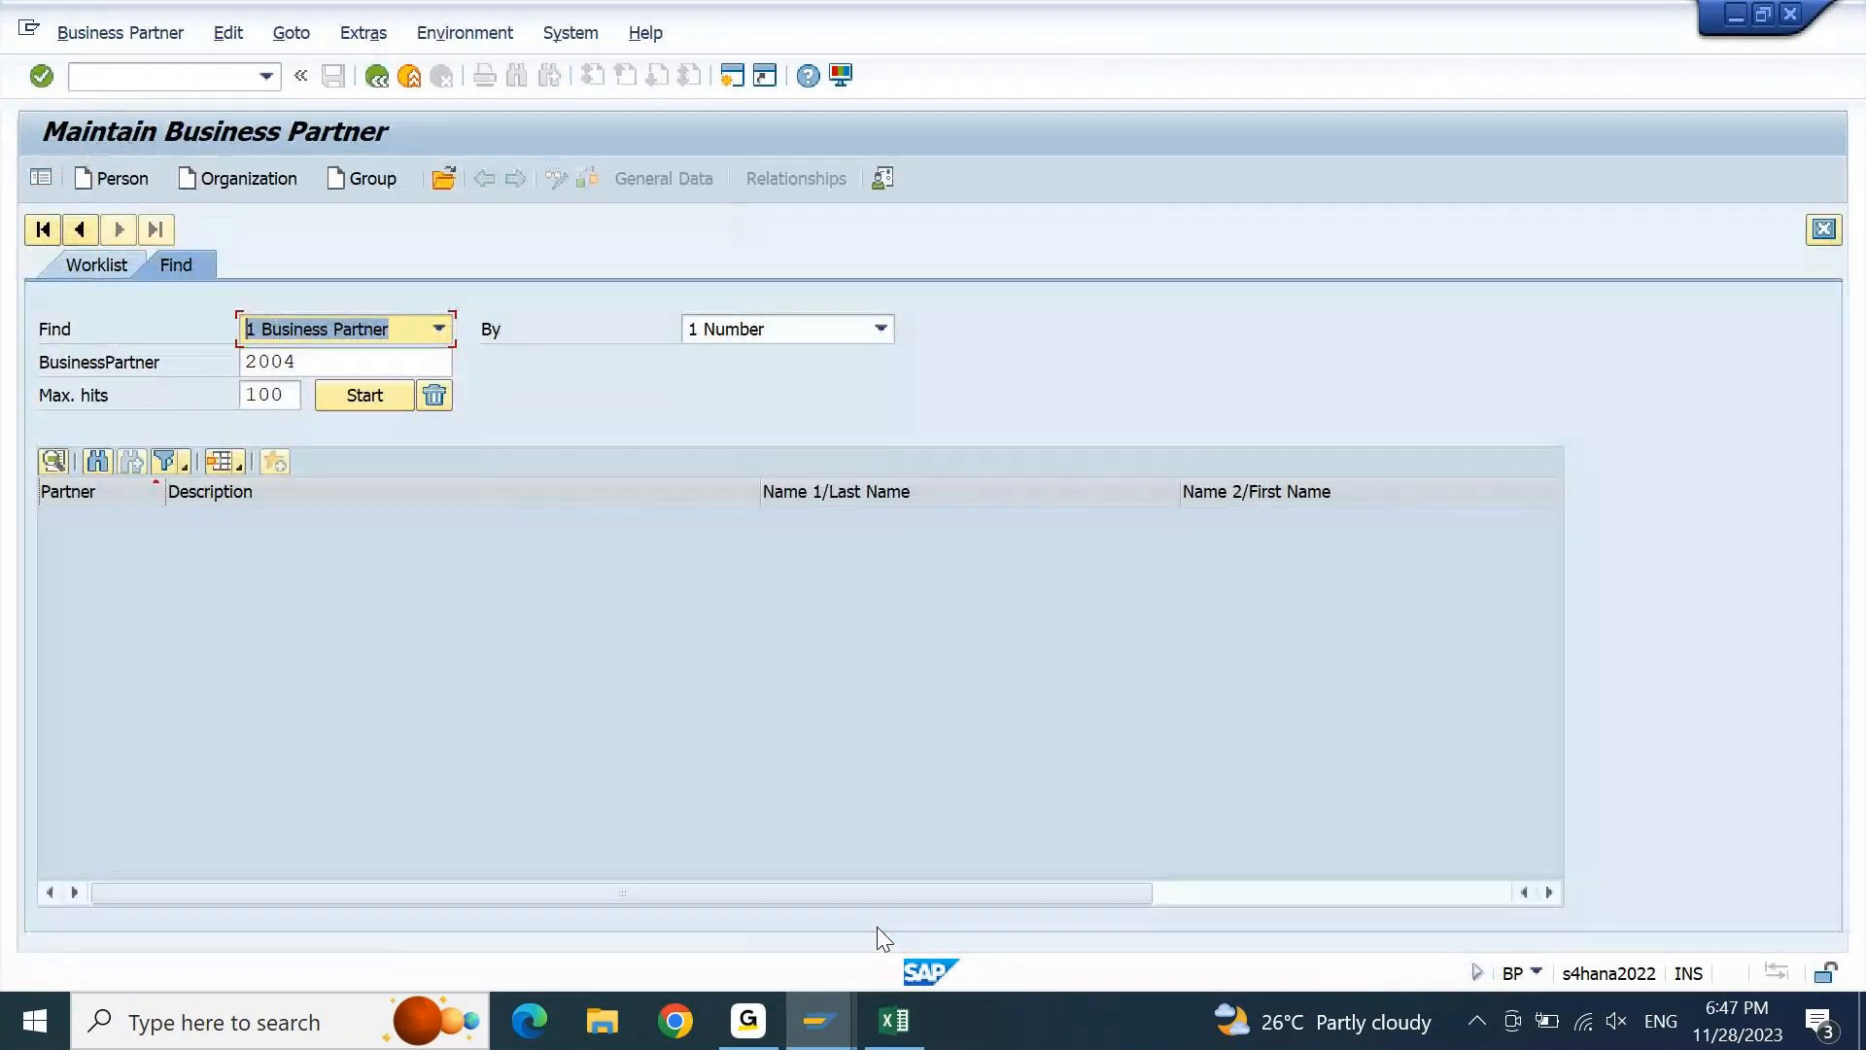
pyautogui.press('Tab')
pyautogui.press('Tab')
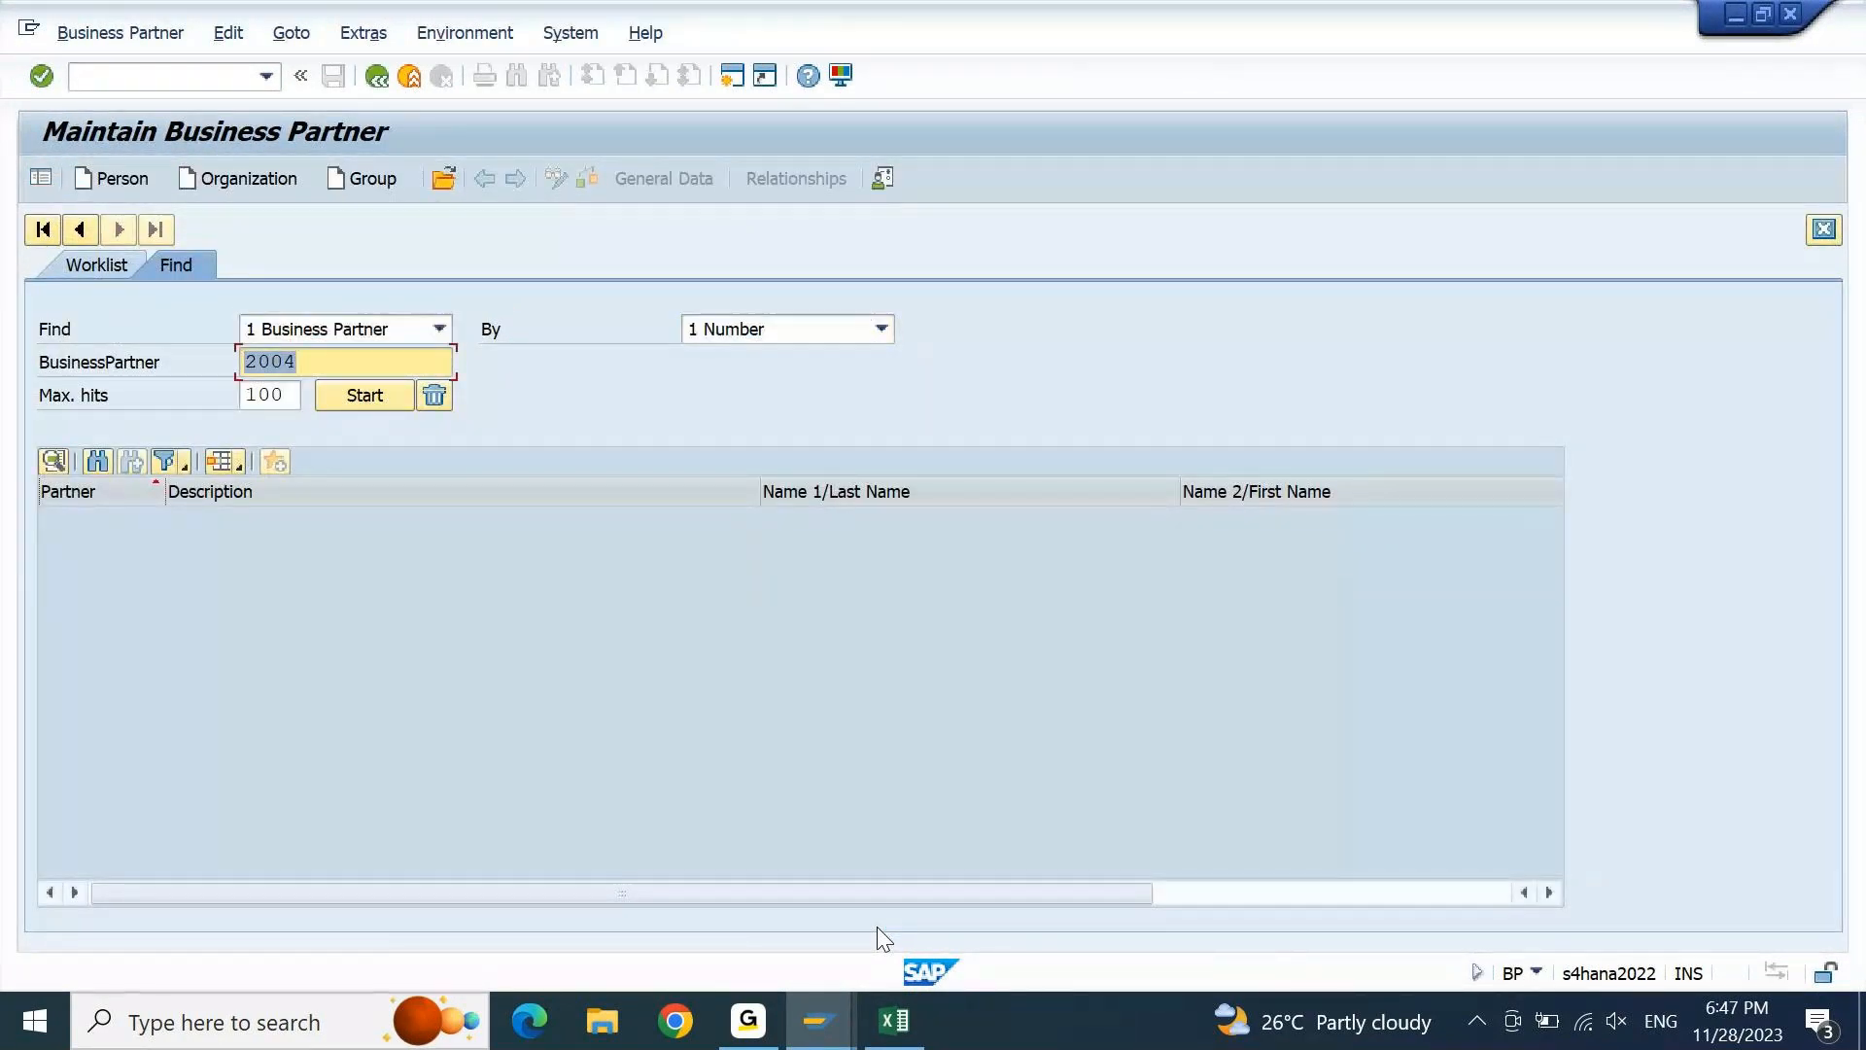
pyautogui.press('Return')
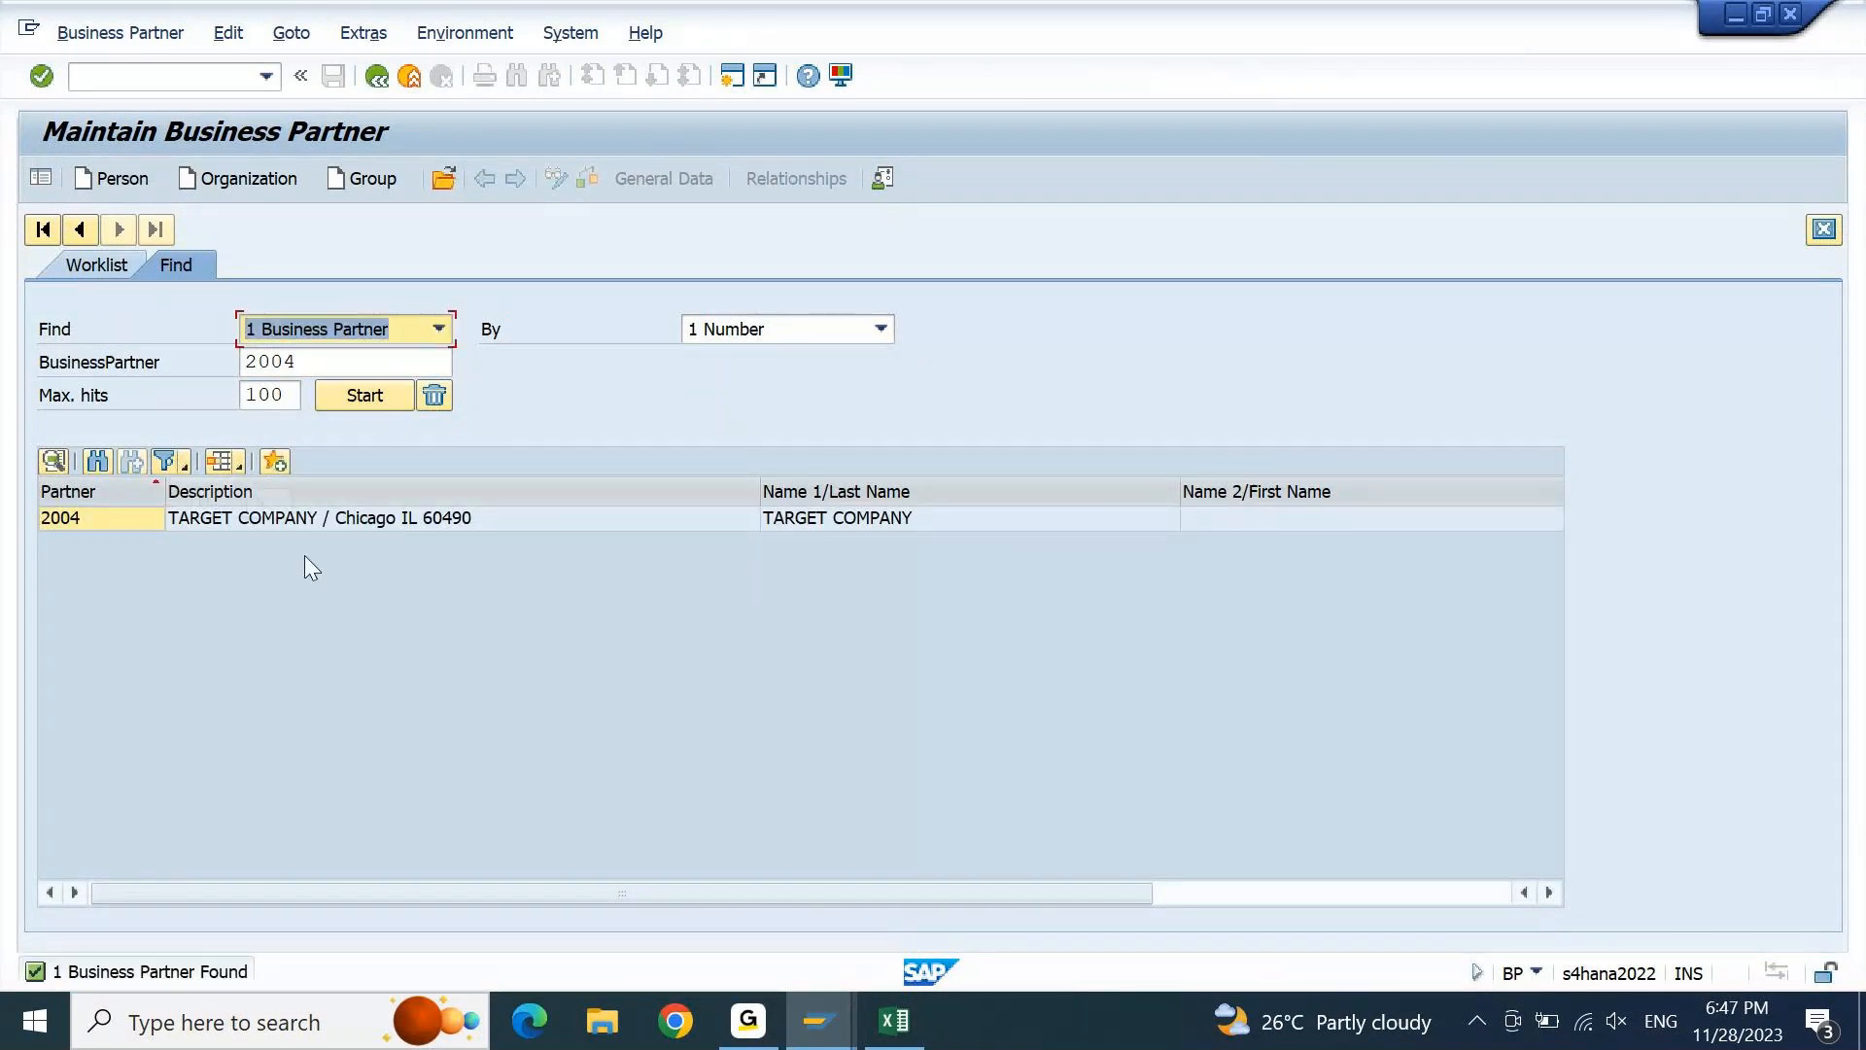
pyautogui.doubleClick(293, 515)
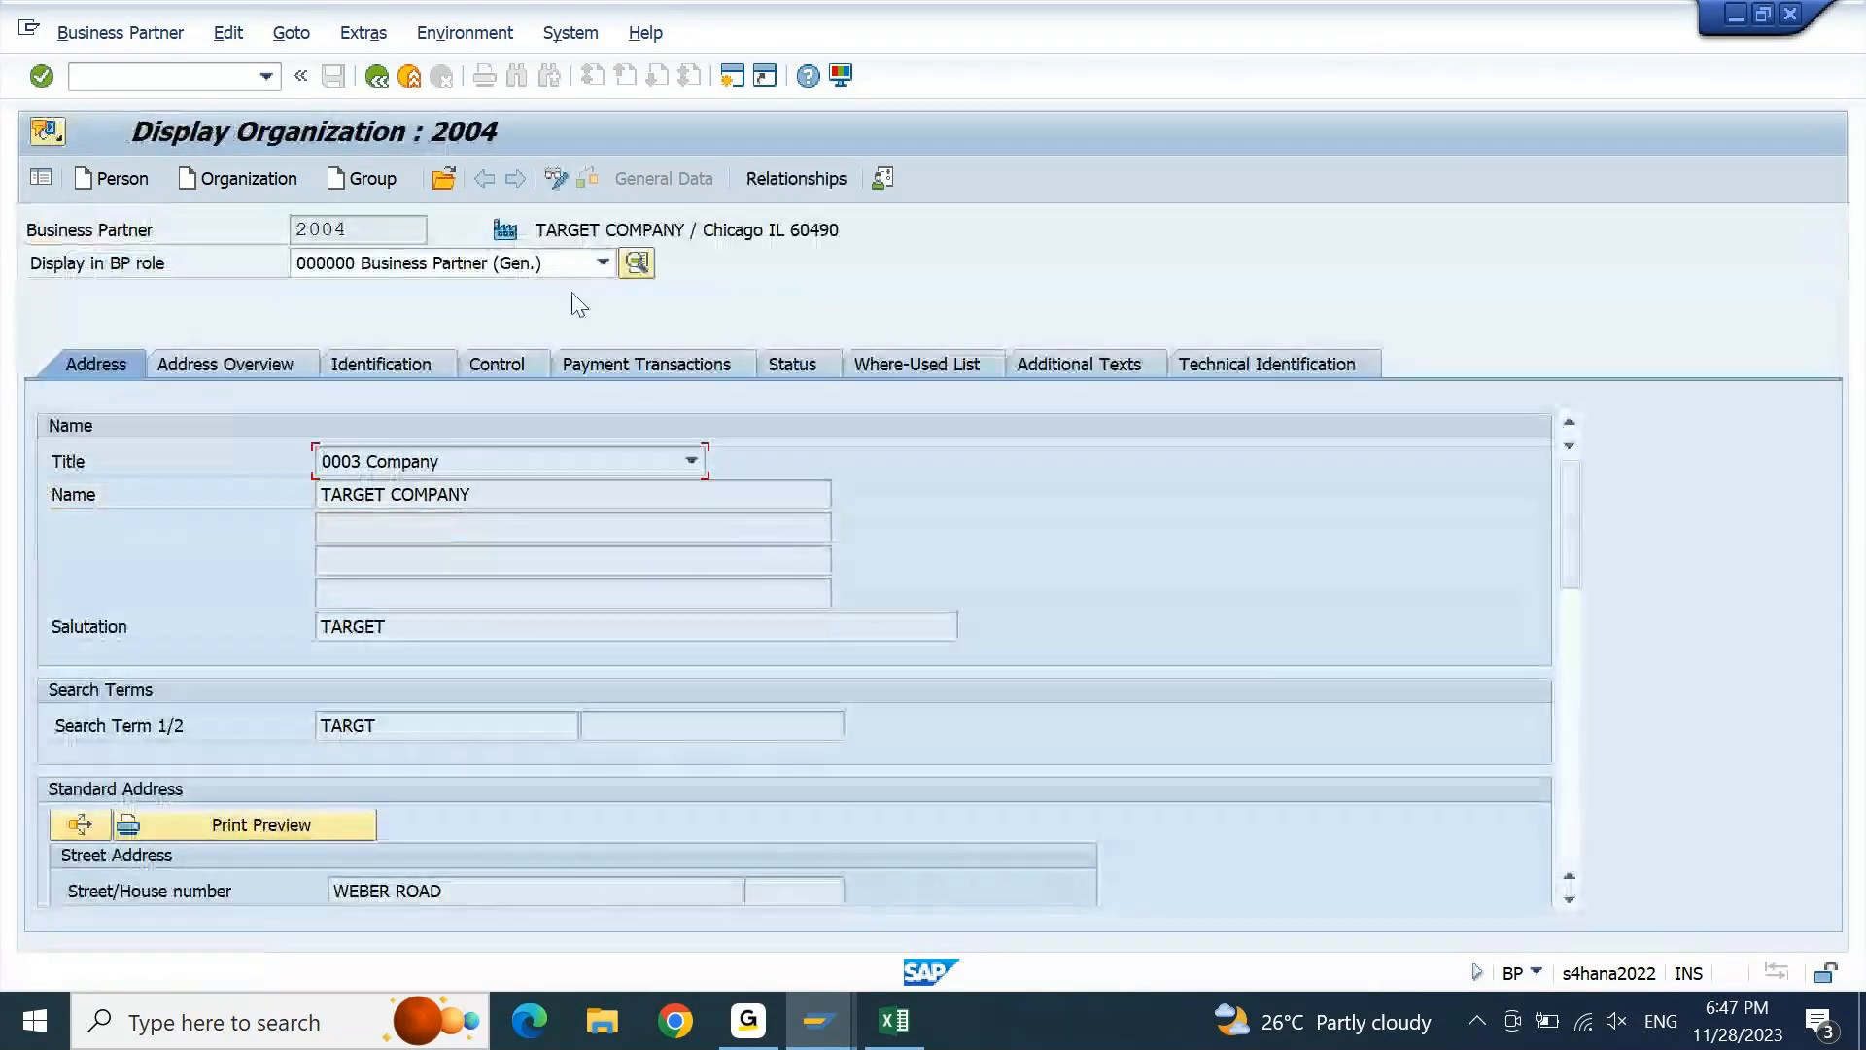
# Show the business partner in the role FLVN00 Supplier (Fin.Accounting) and put the record into change mode
pyautogui.click(604, 265)
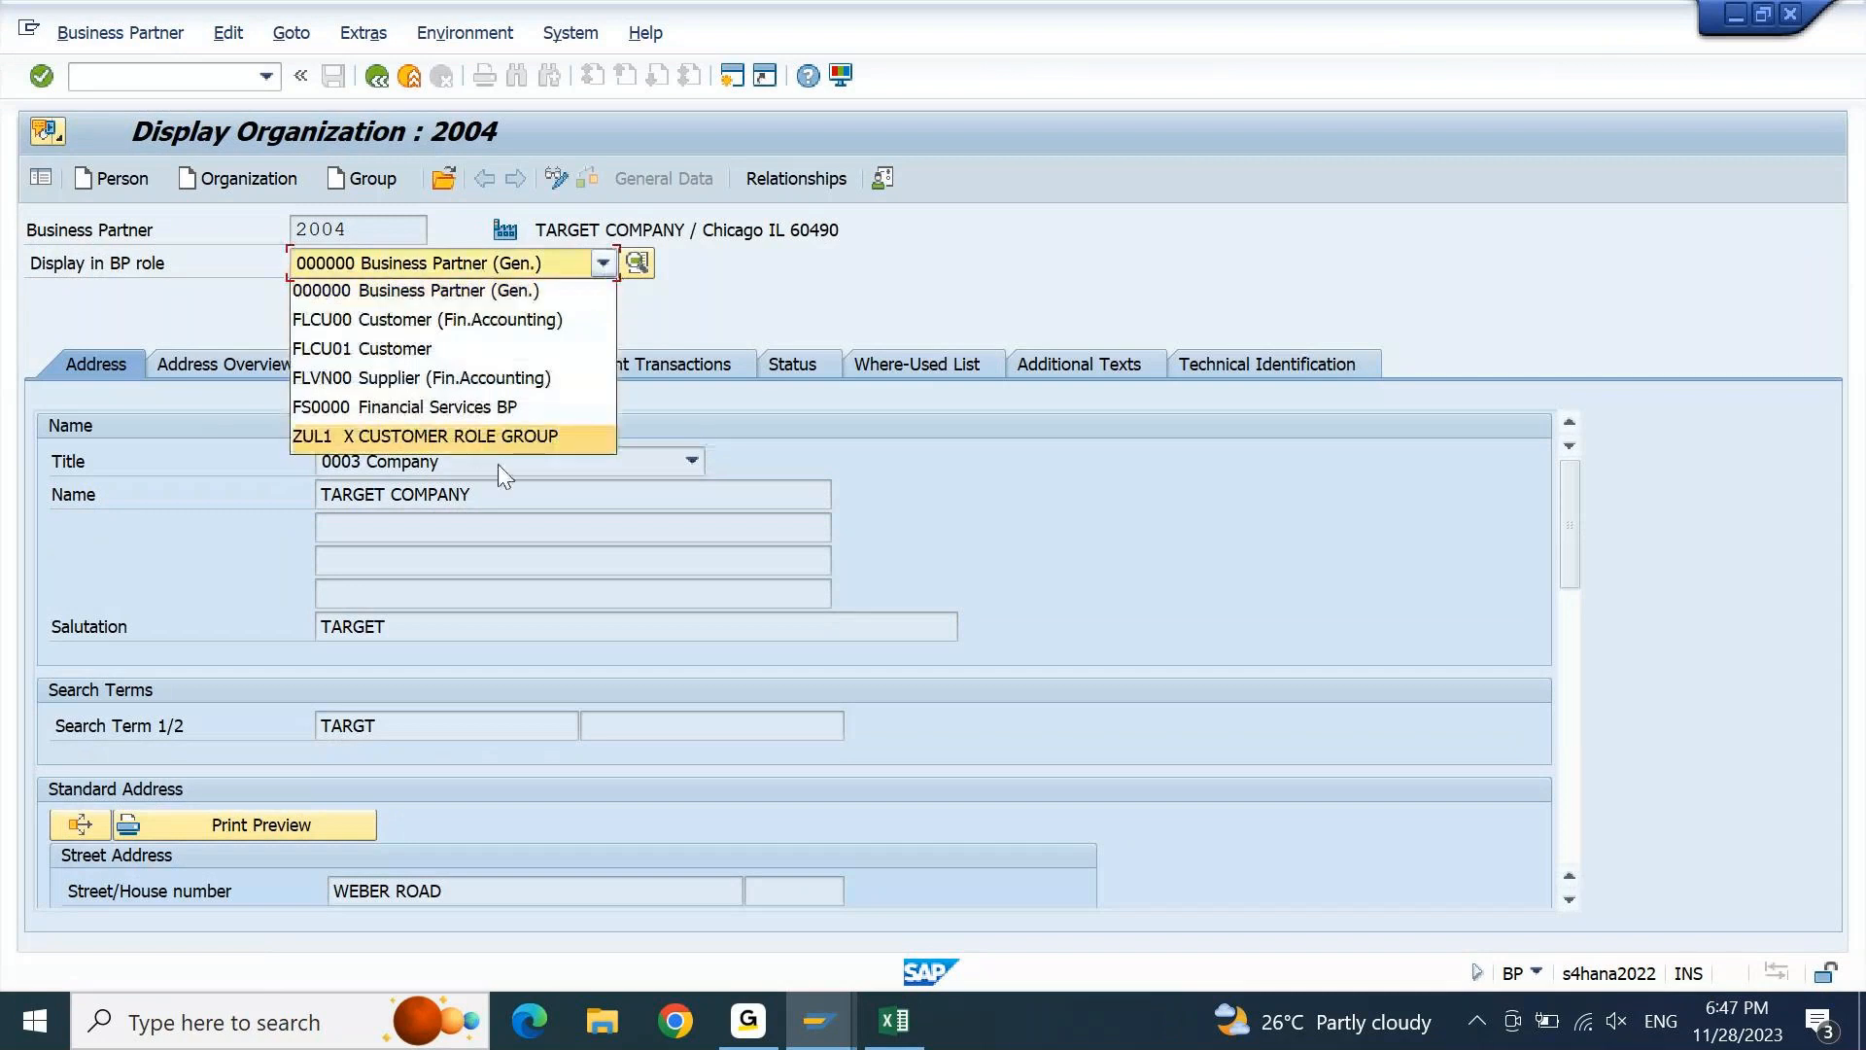
pyautogui.click(517, 386)
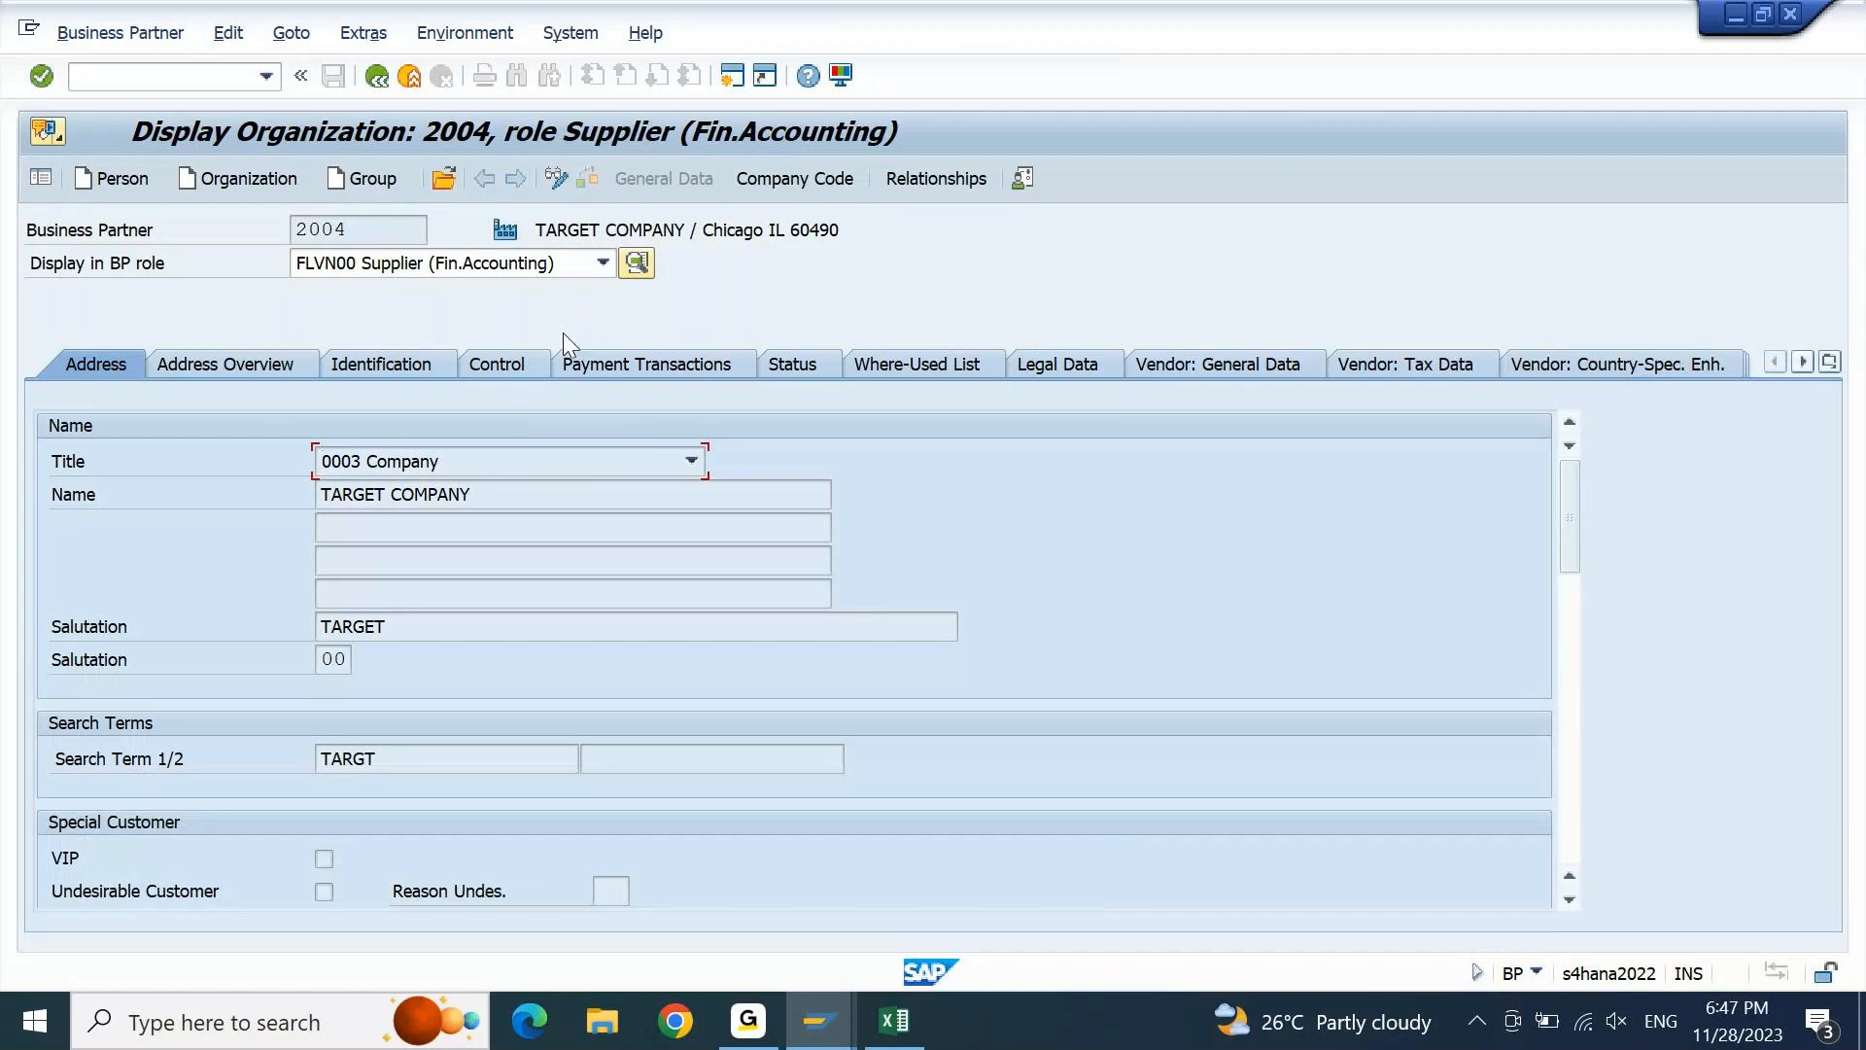
pyautogui.click(558, 181)
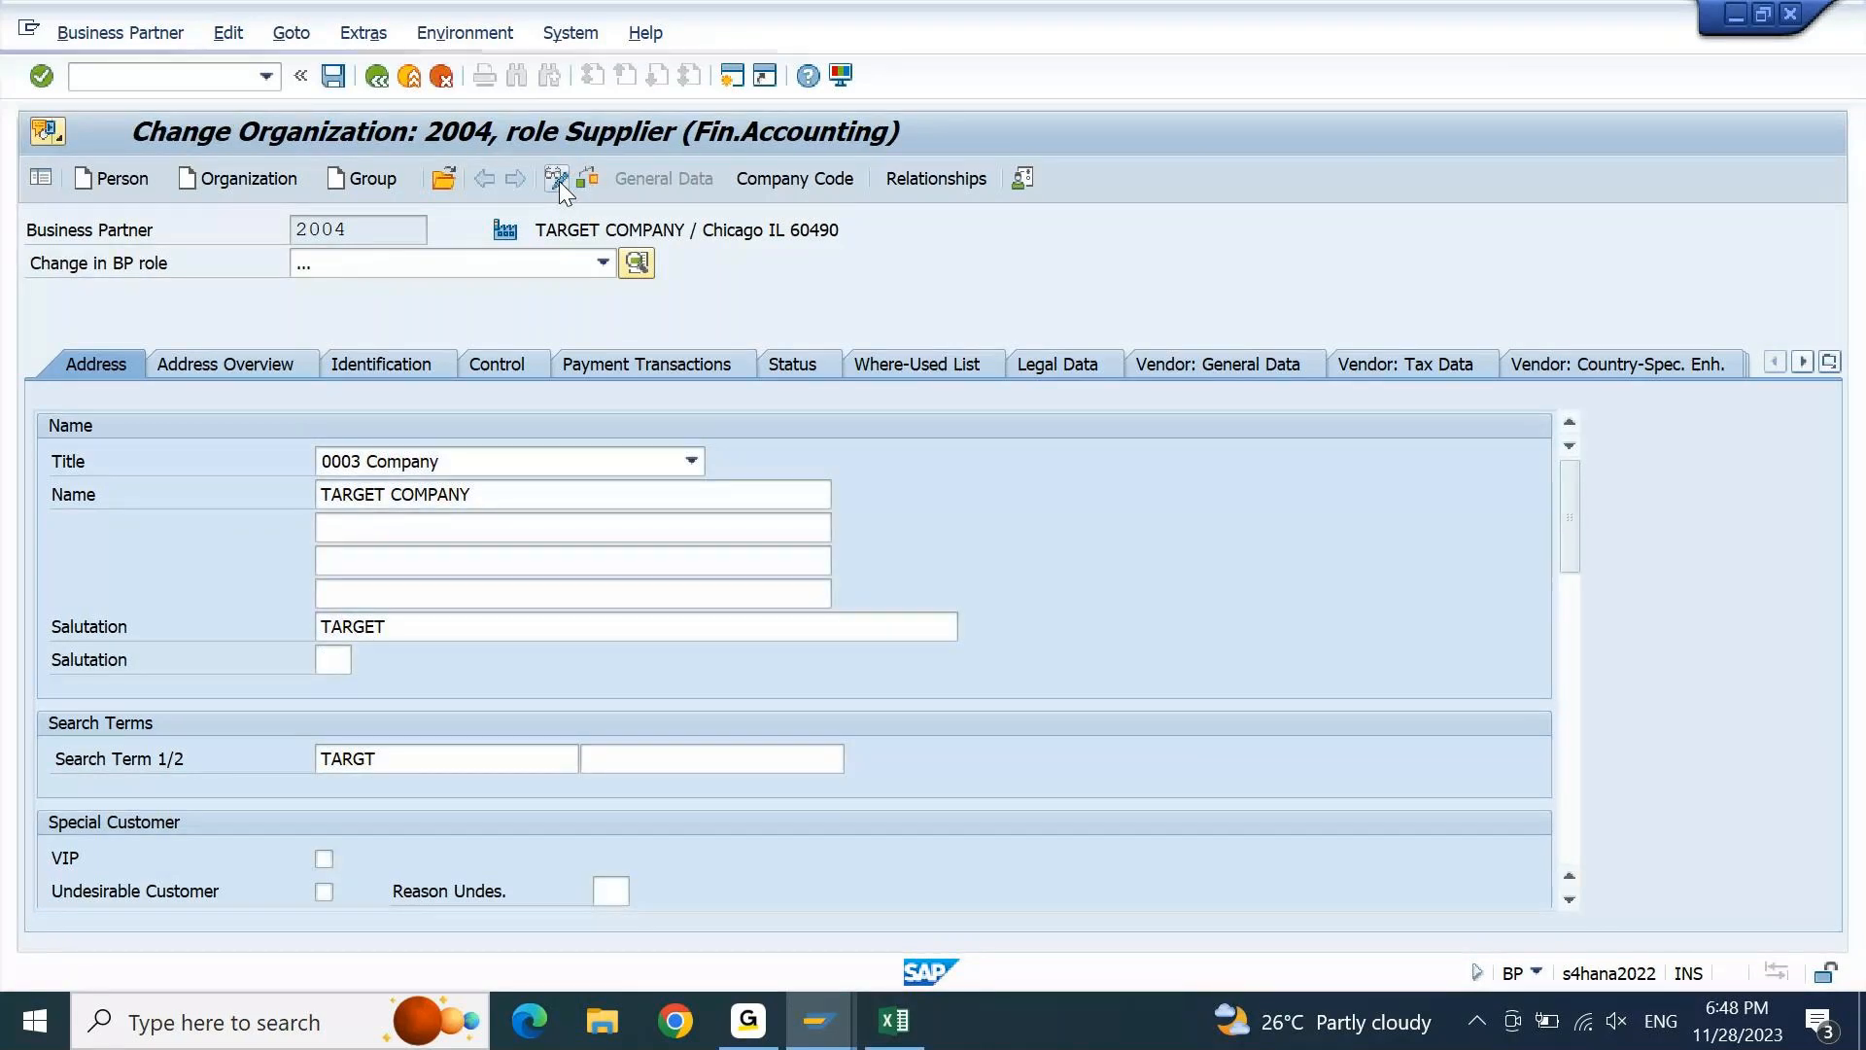
pyautogui.click(121, 33)
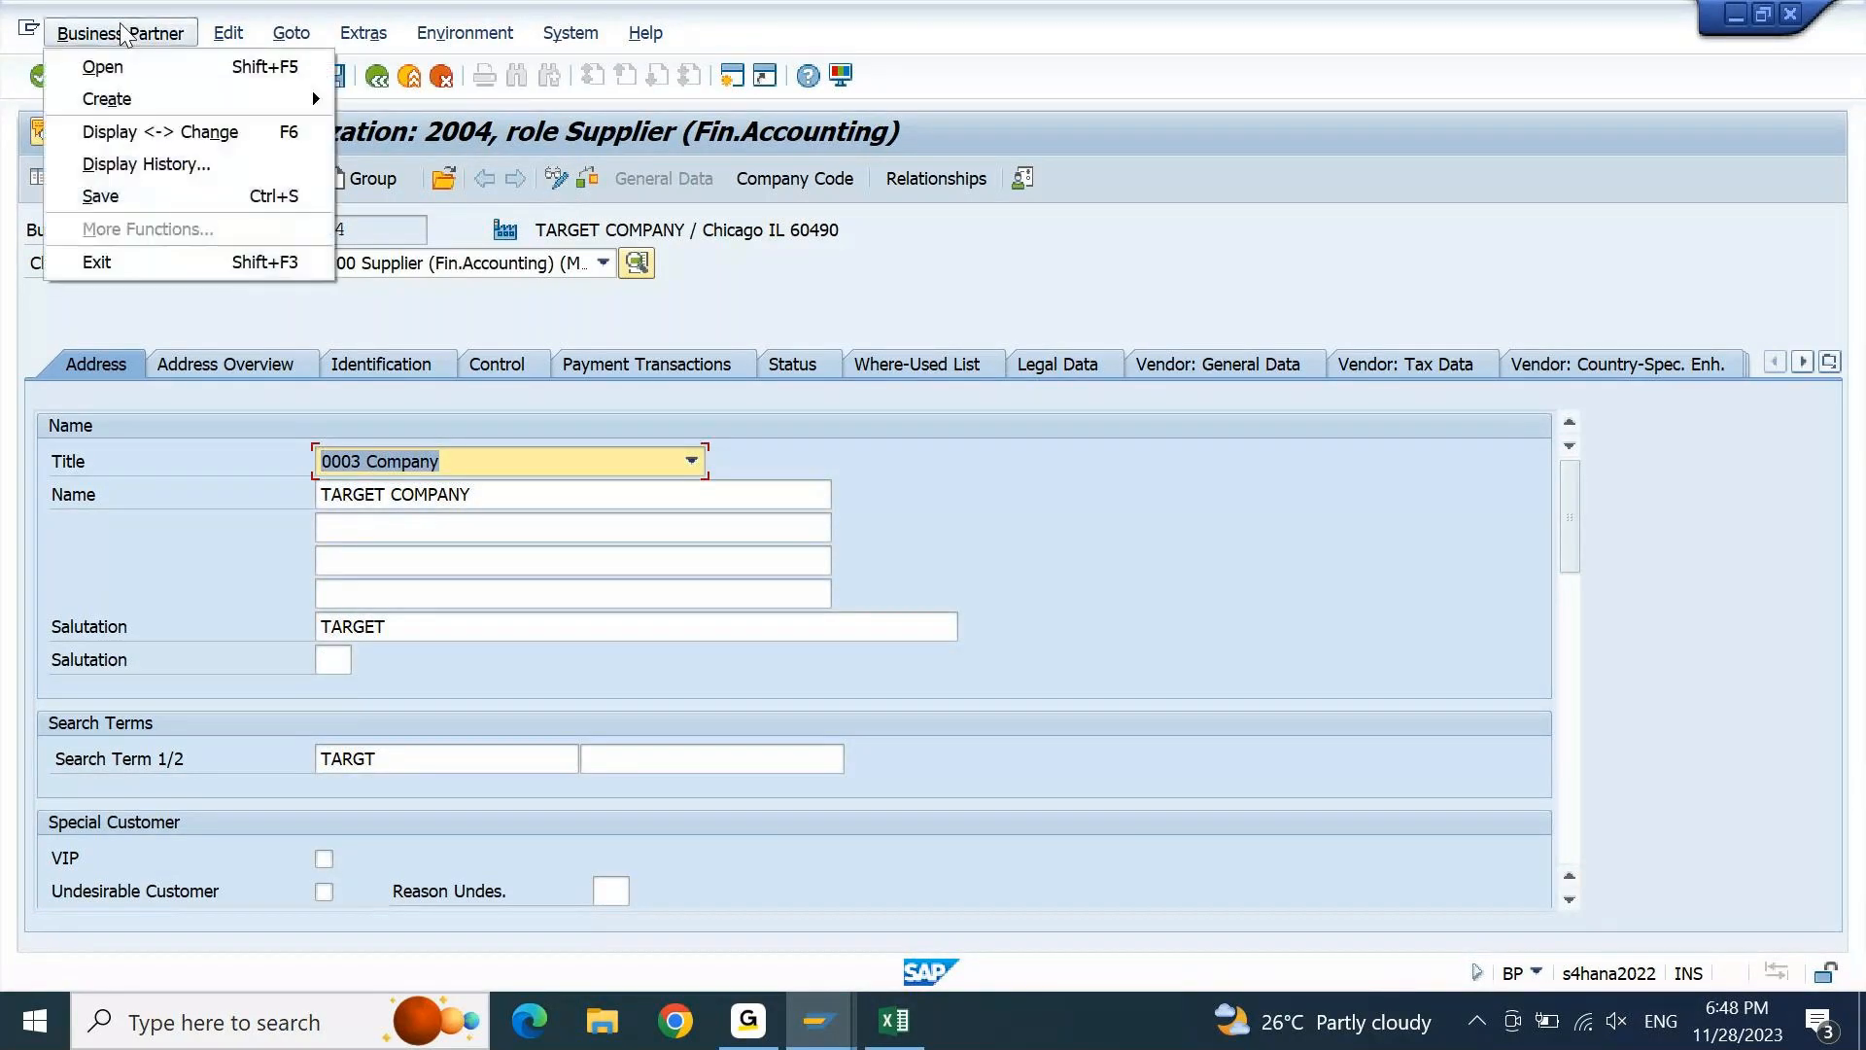
pyautogui.moveTo(175, 103)
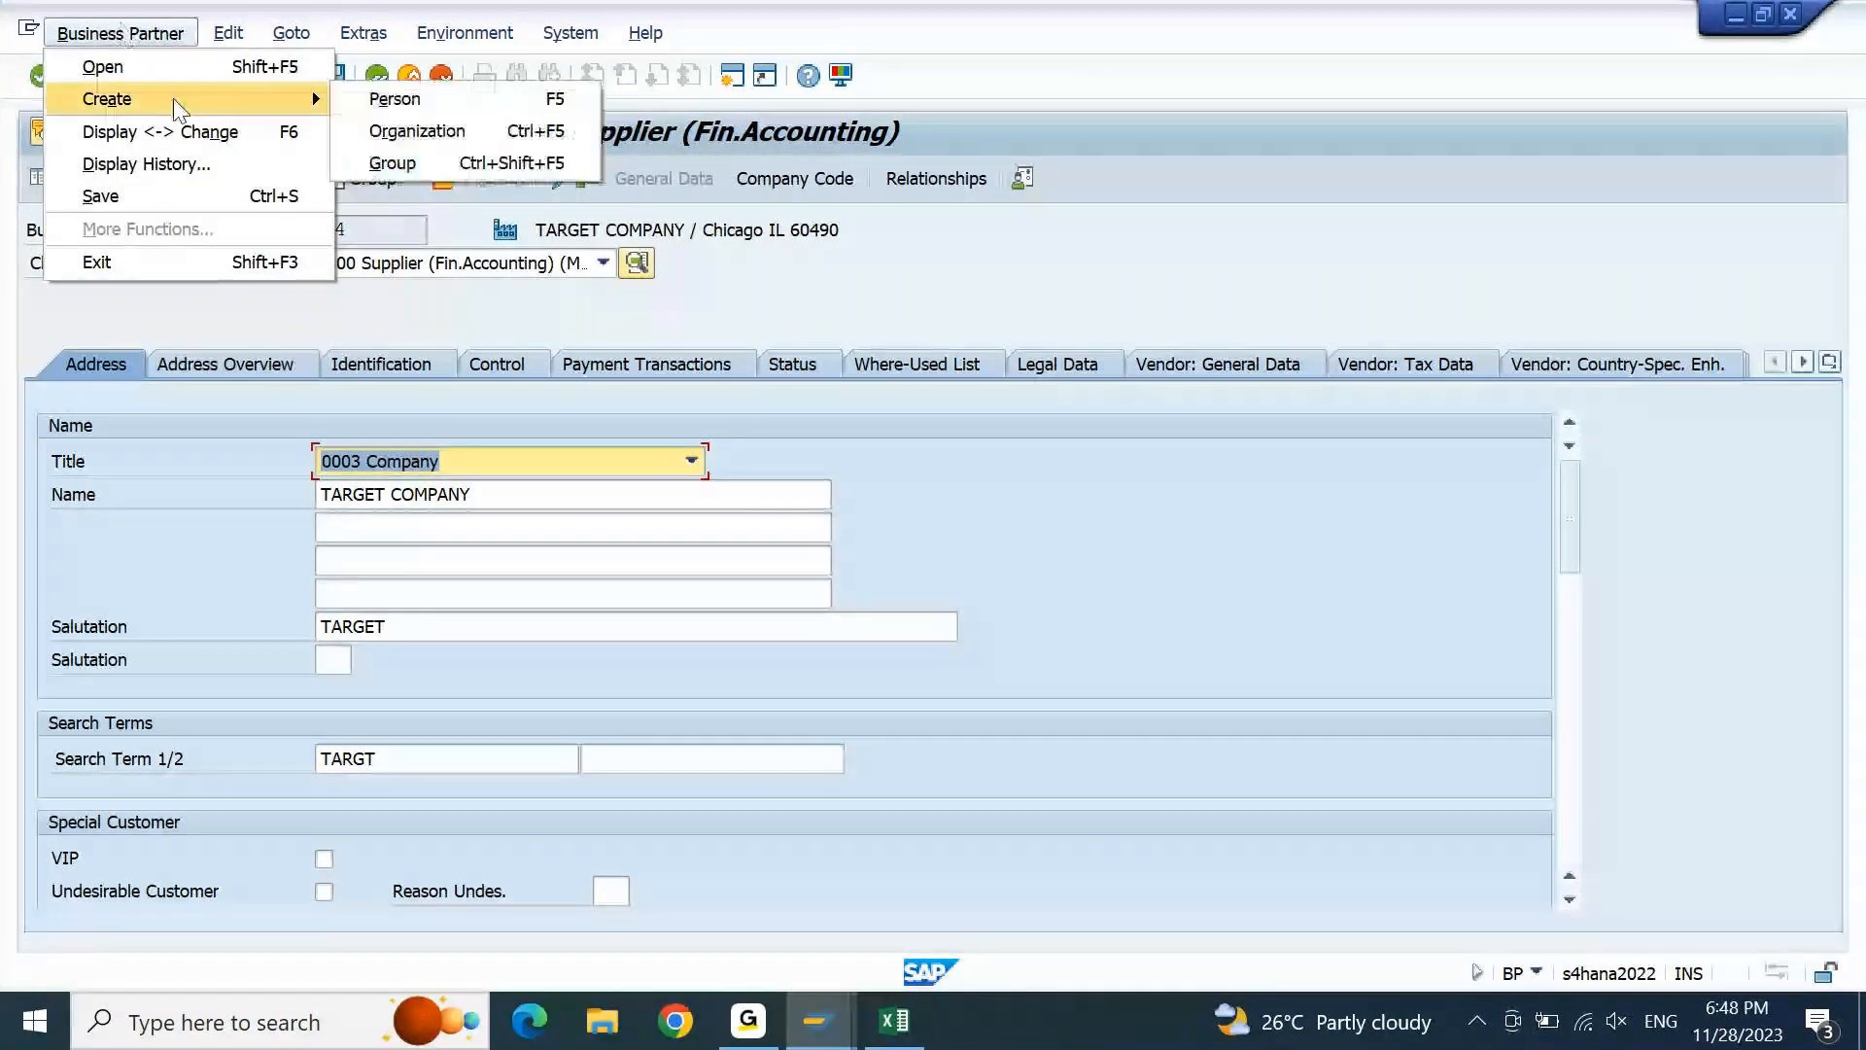
pyautogui.click(229, 33)
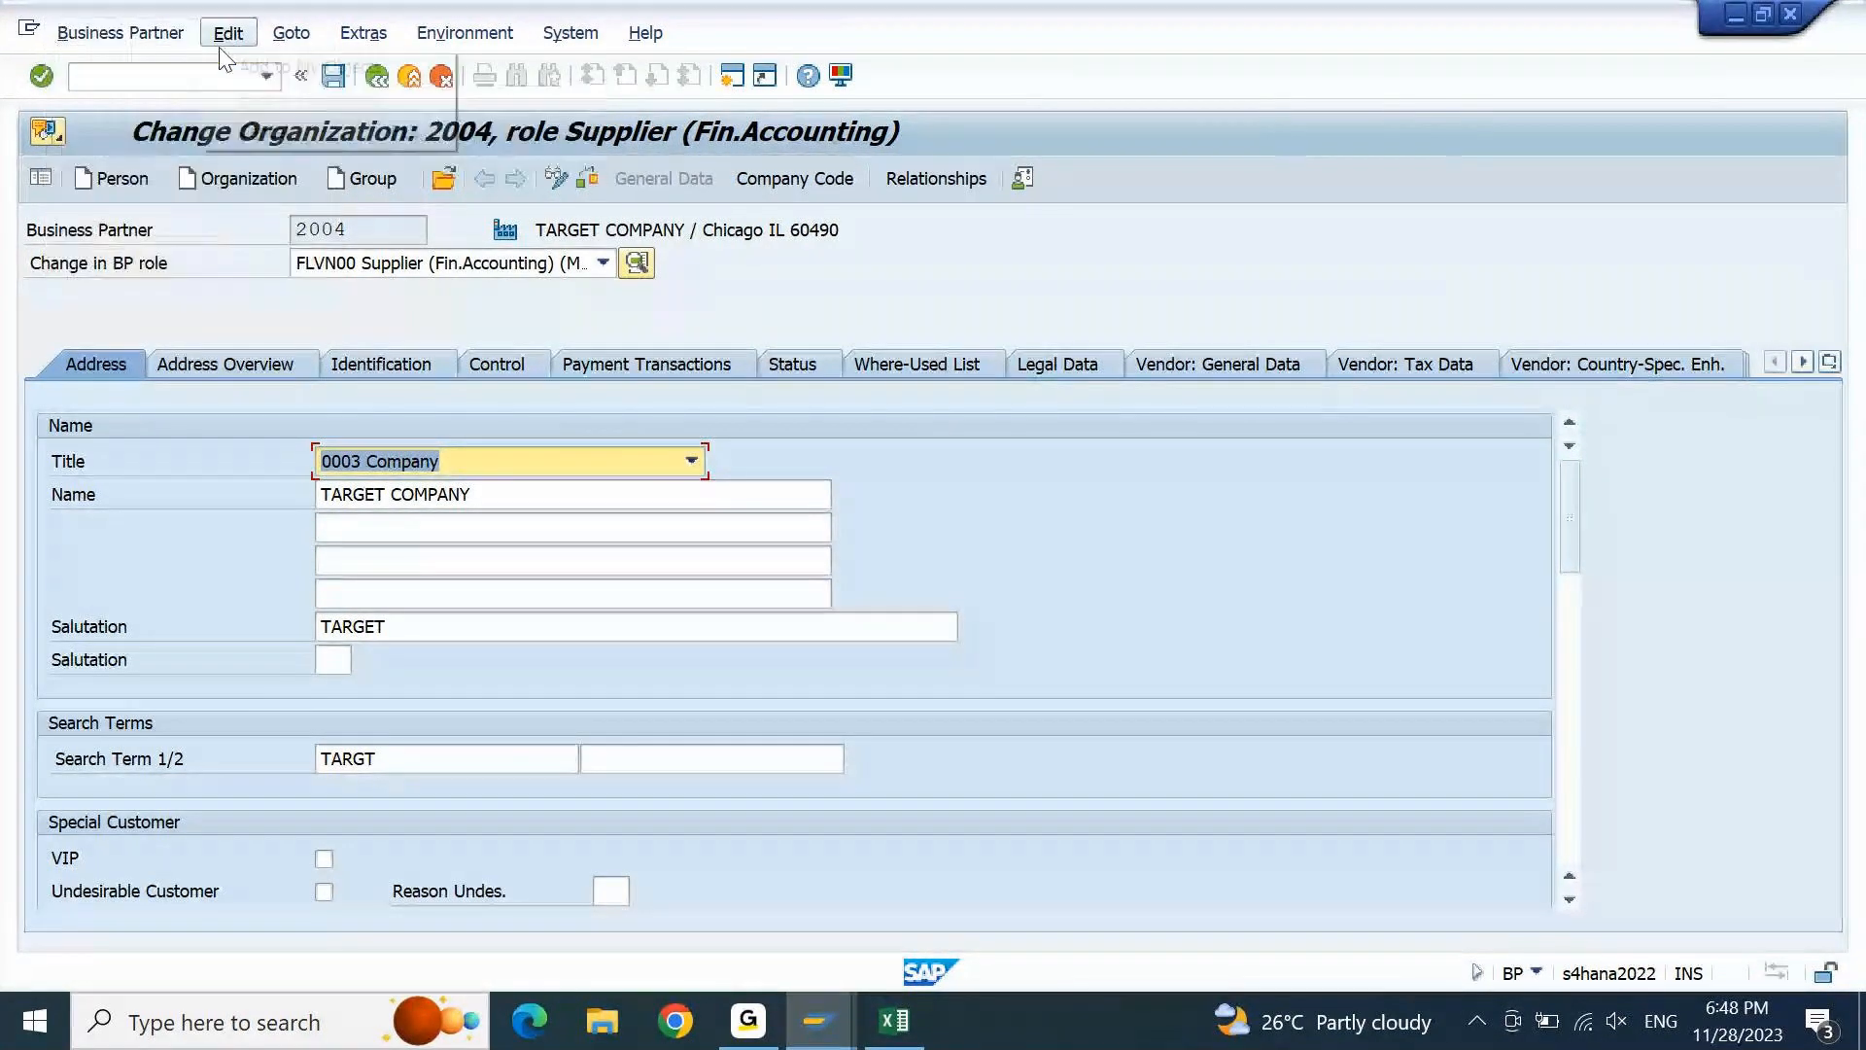
pyautogui.moveTo(285, 39)
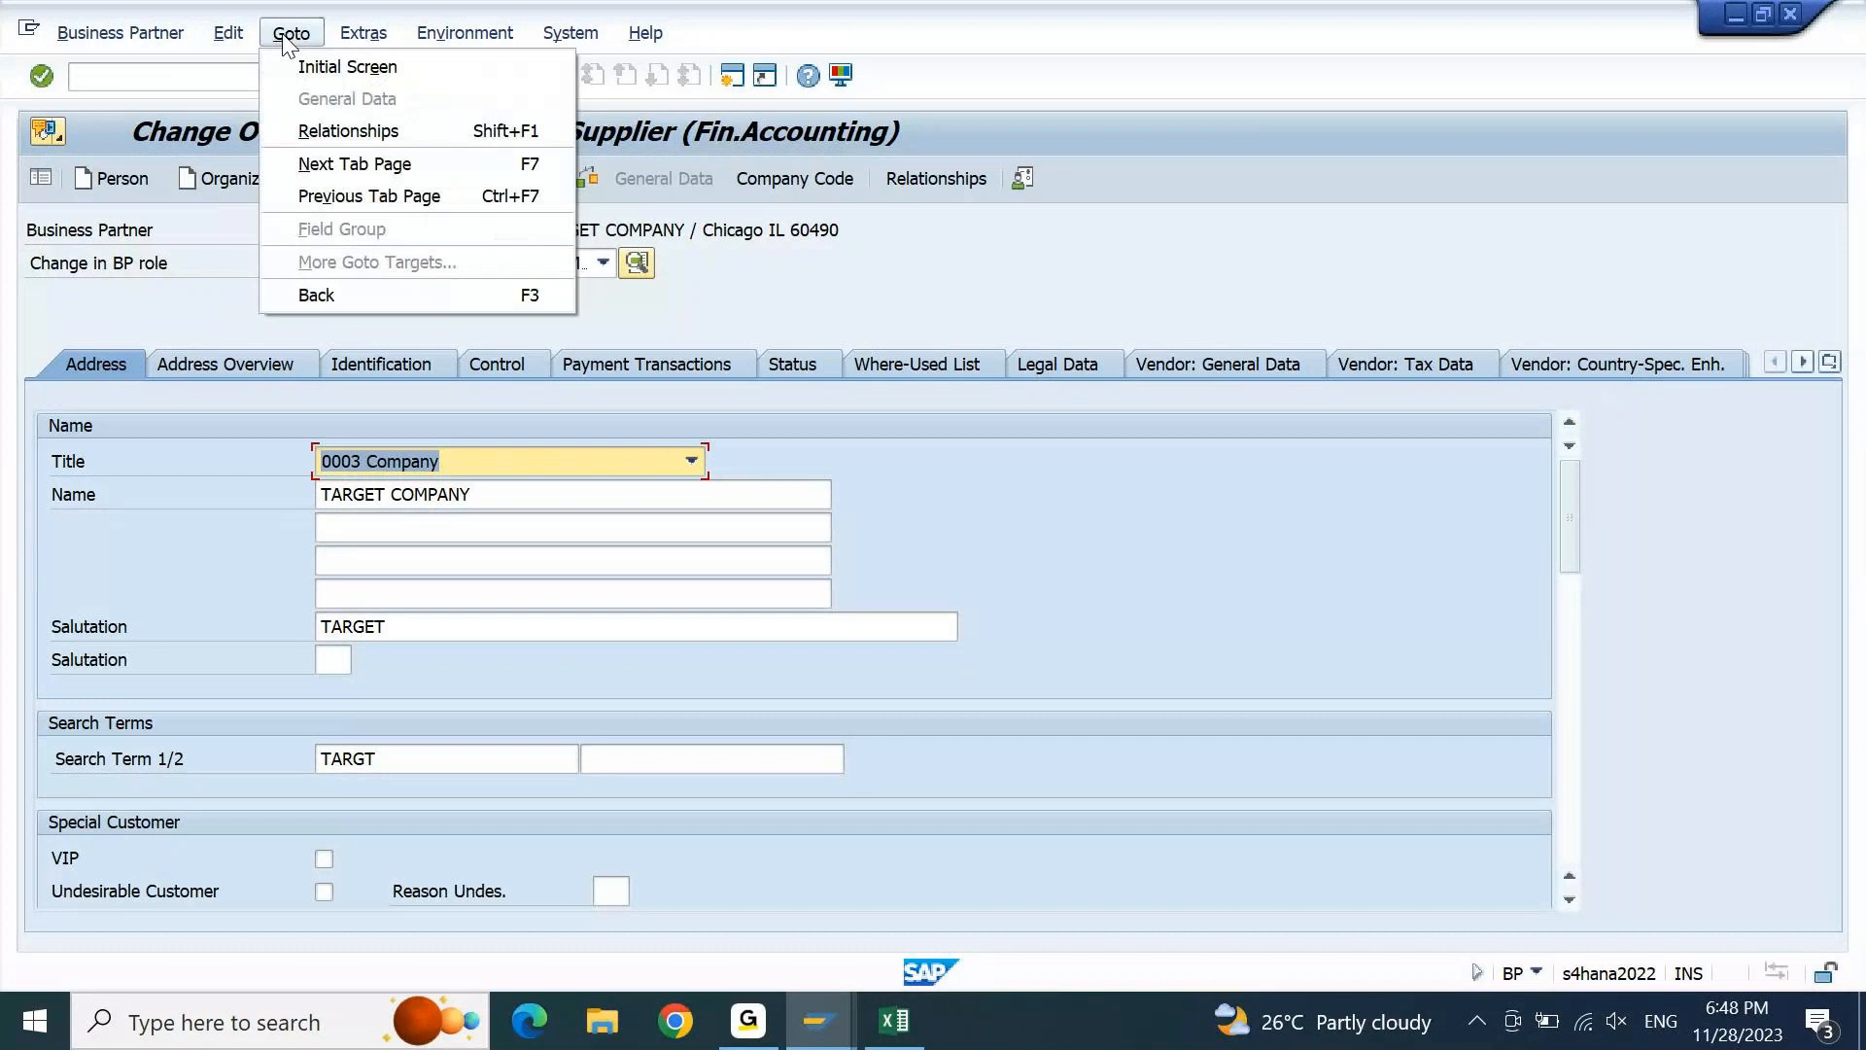
pyautogui.moveTo(457, 37)
pyautogui.click(820, 333)
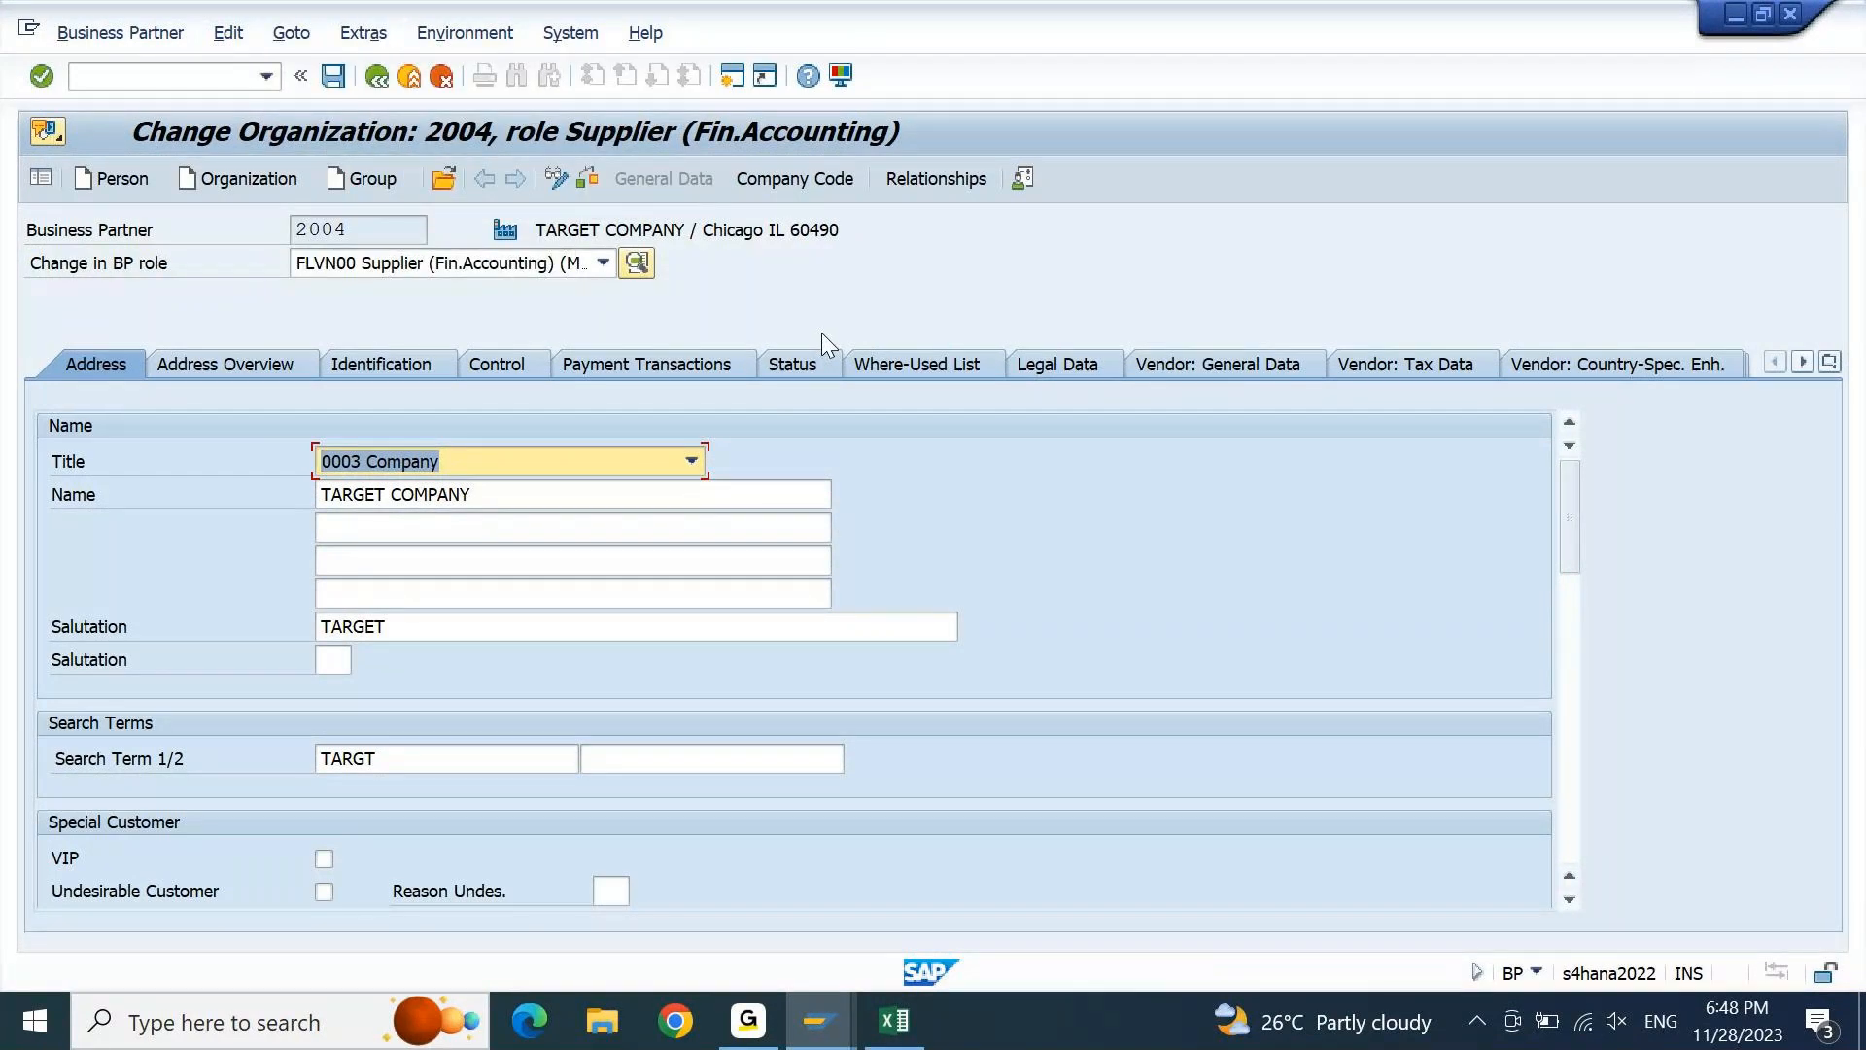
# Review the supplier's company code data, covering all vendor account management fields, and return to the general data
pyautogui.click(799, 183)
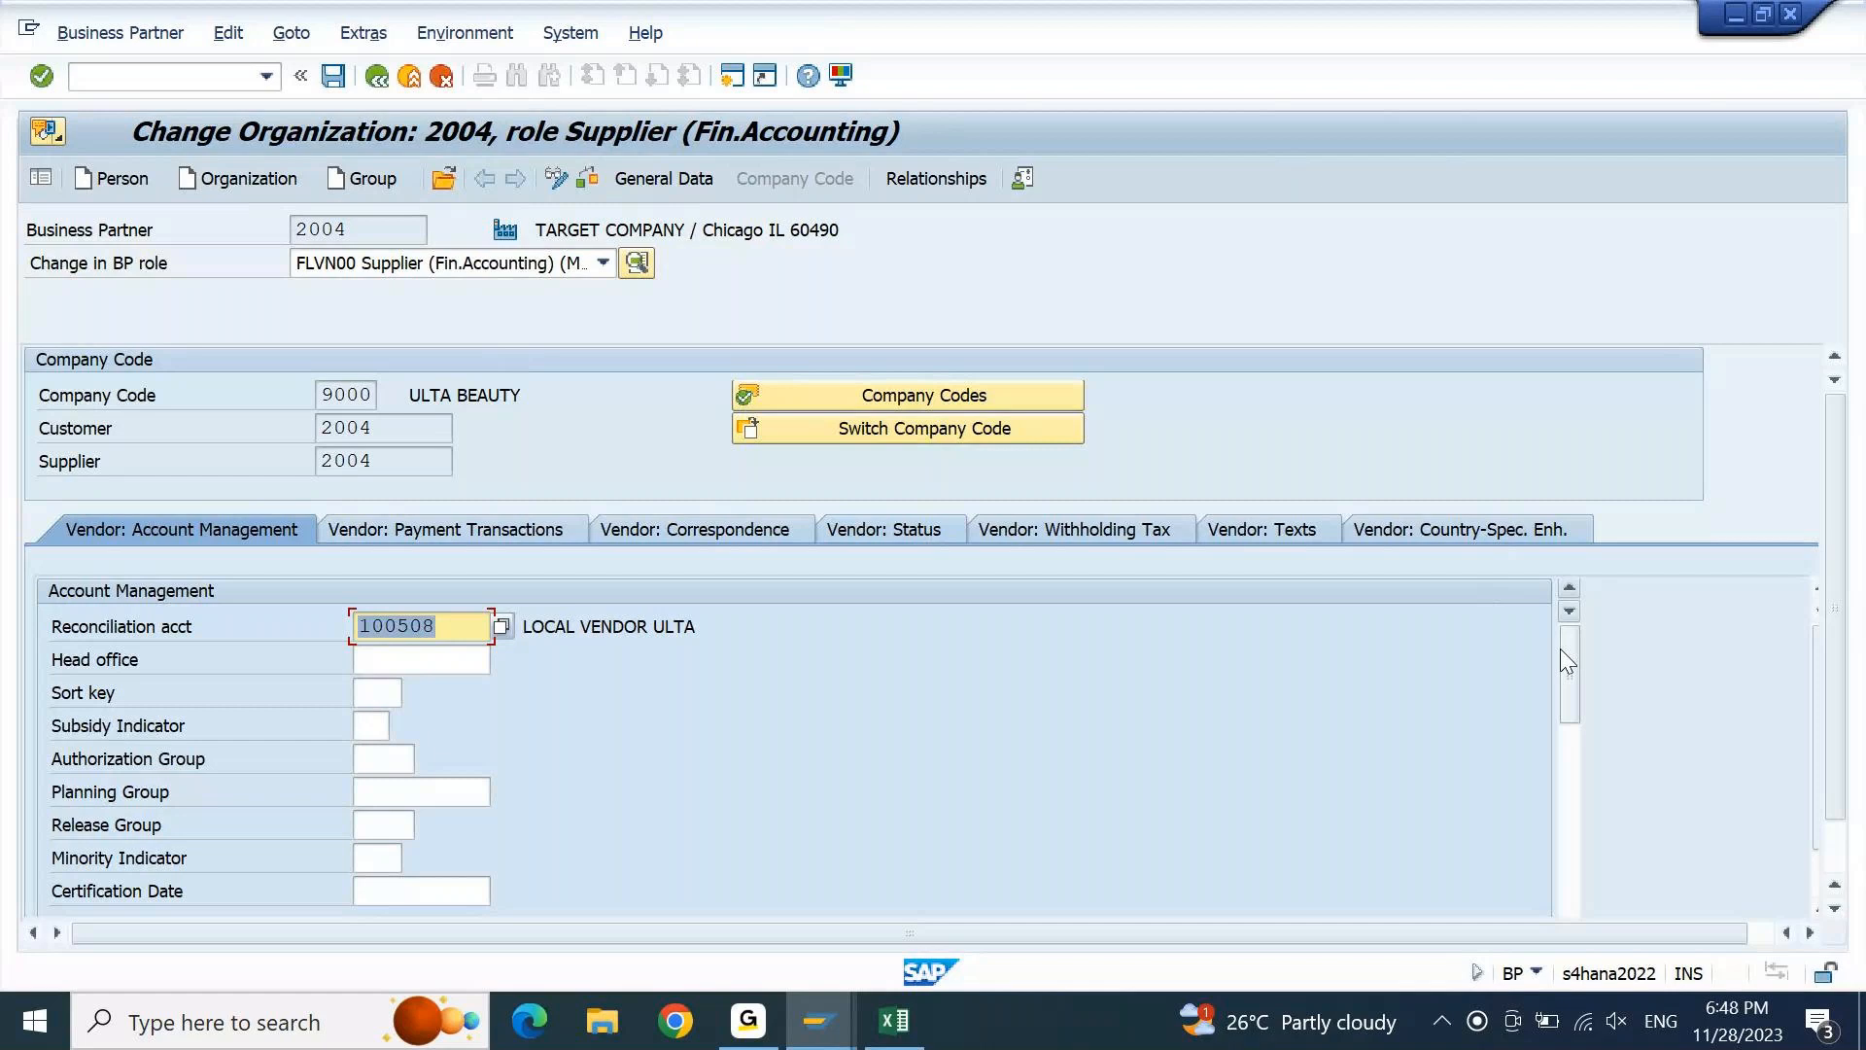
pyautogui.scroll(-5, 1567, 664)
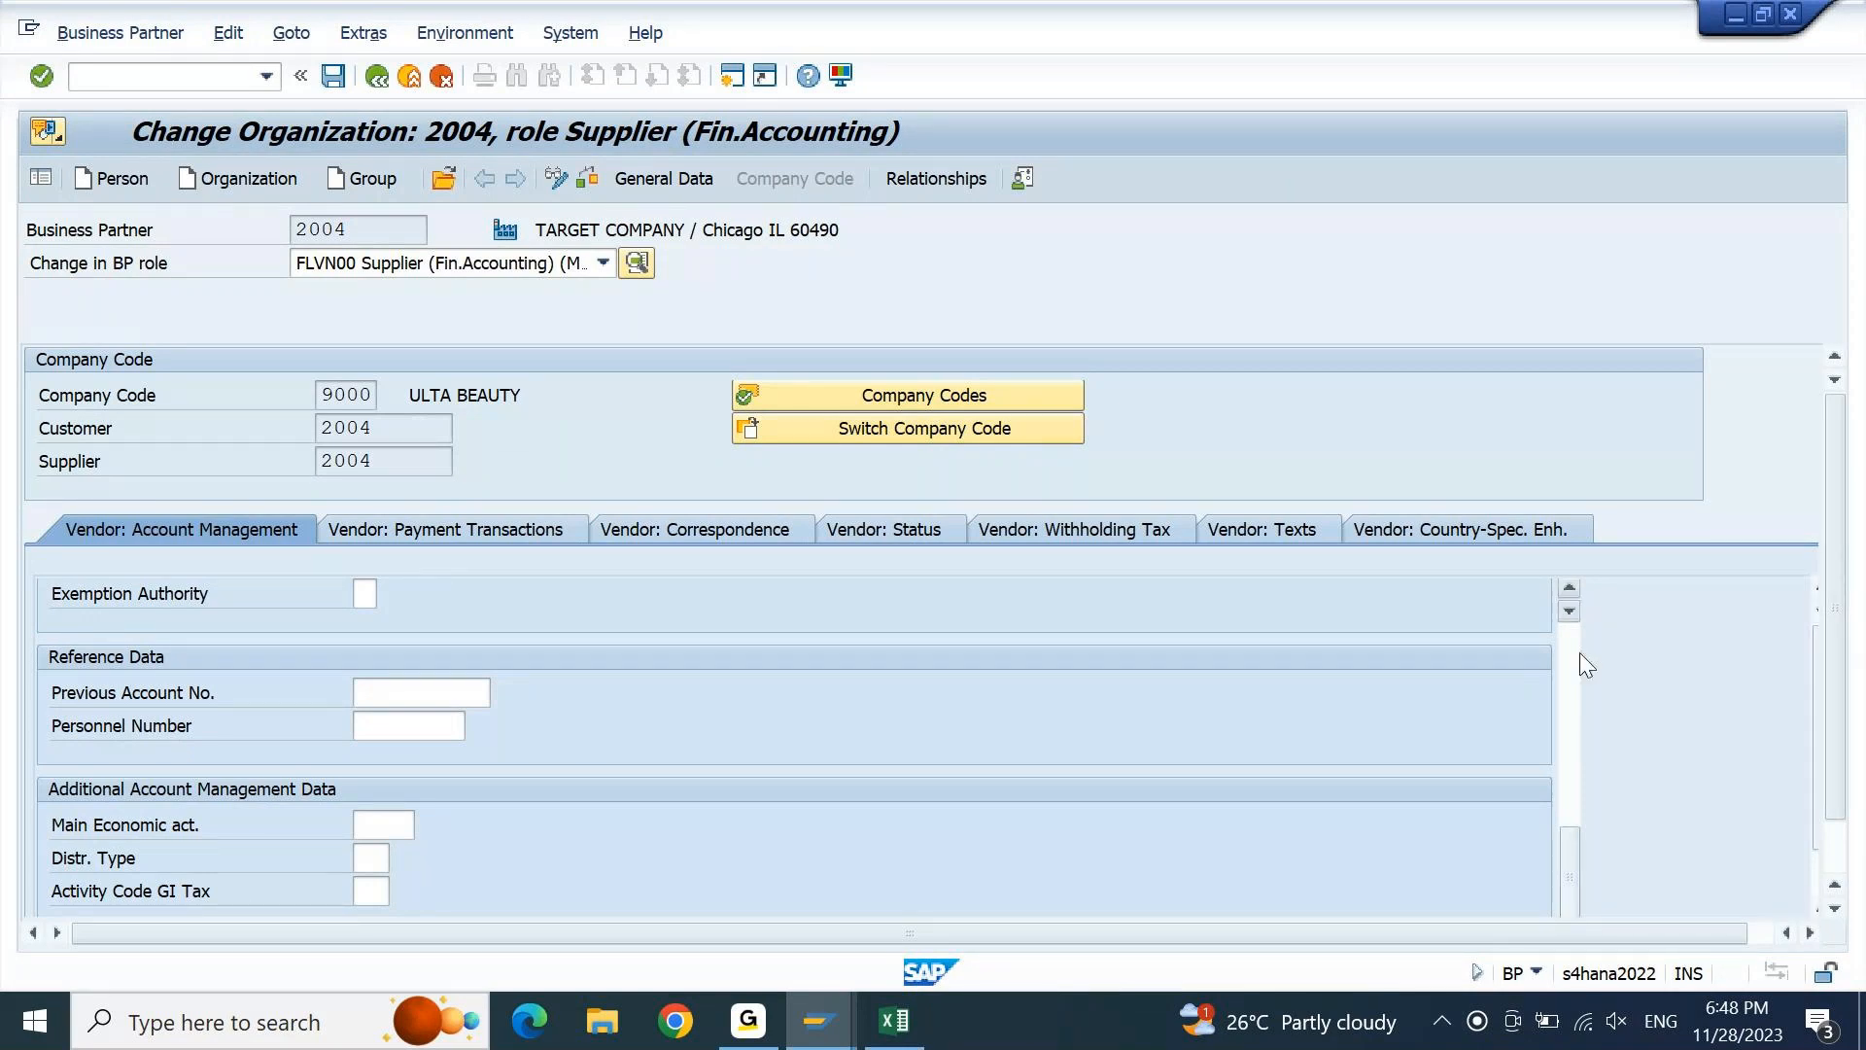
pyautogui.scroll(10, 1566, 667)
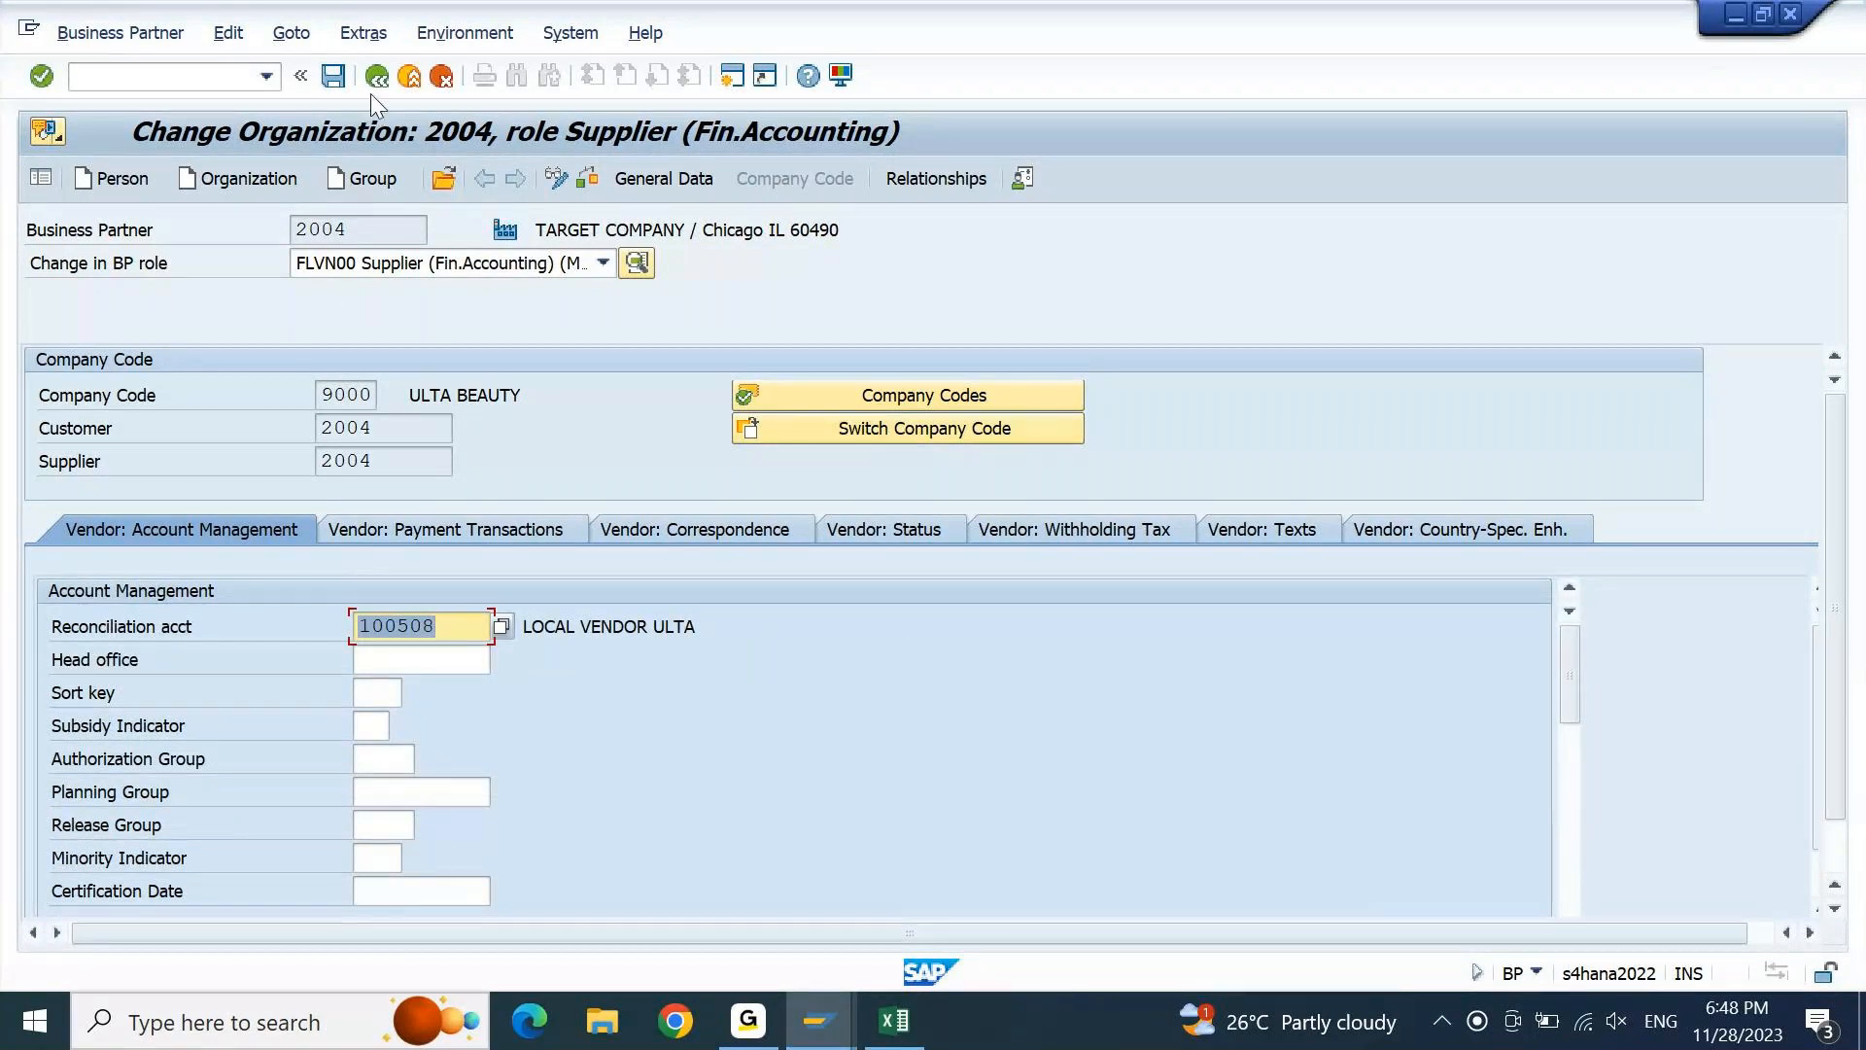
pyautogui.click(658, 178)
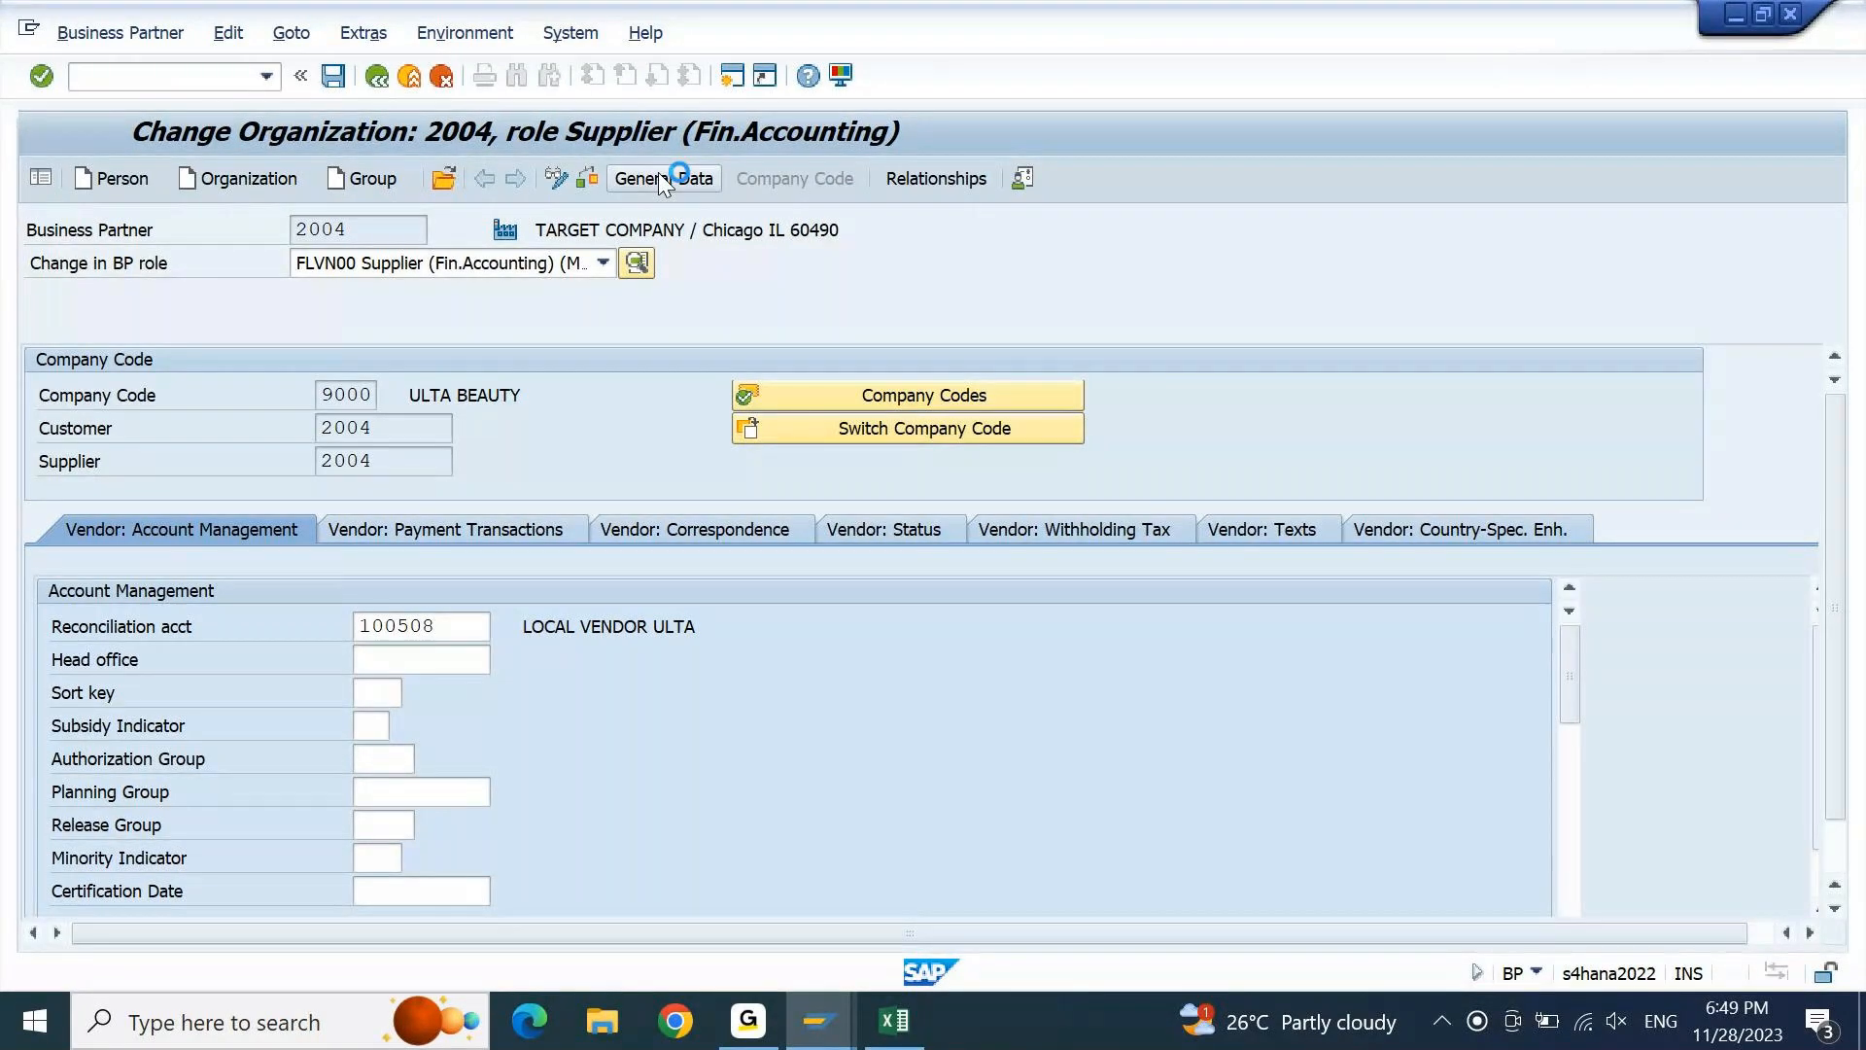
# Start an additional connection to the S4HANA 2022 system from SAP Logon and minimize the logon window
pyautogui.moveTo(805, 1043)
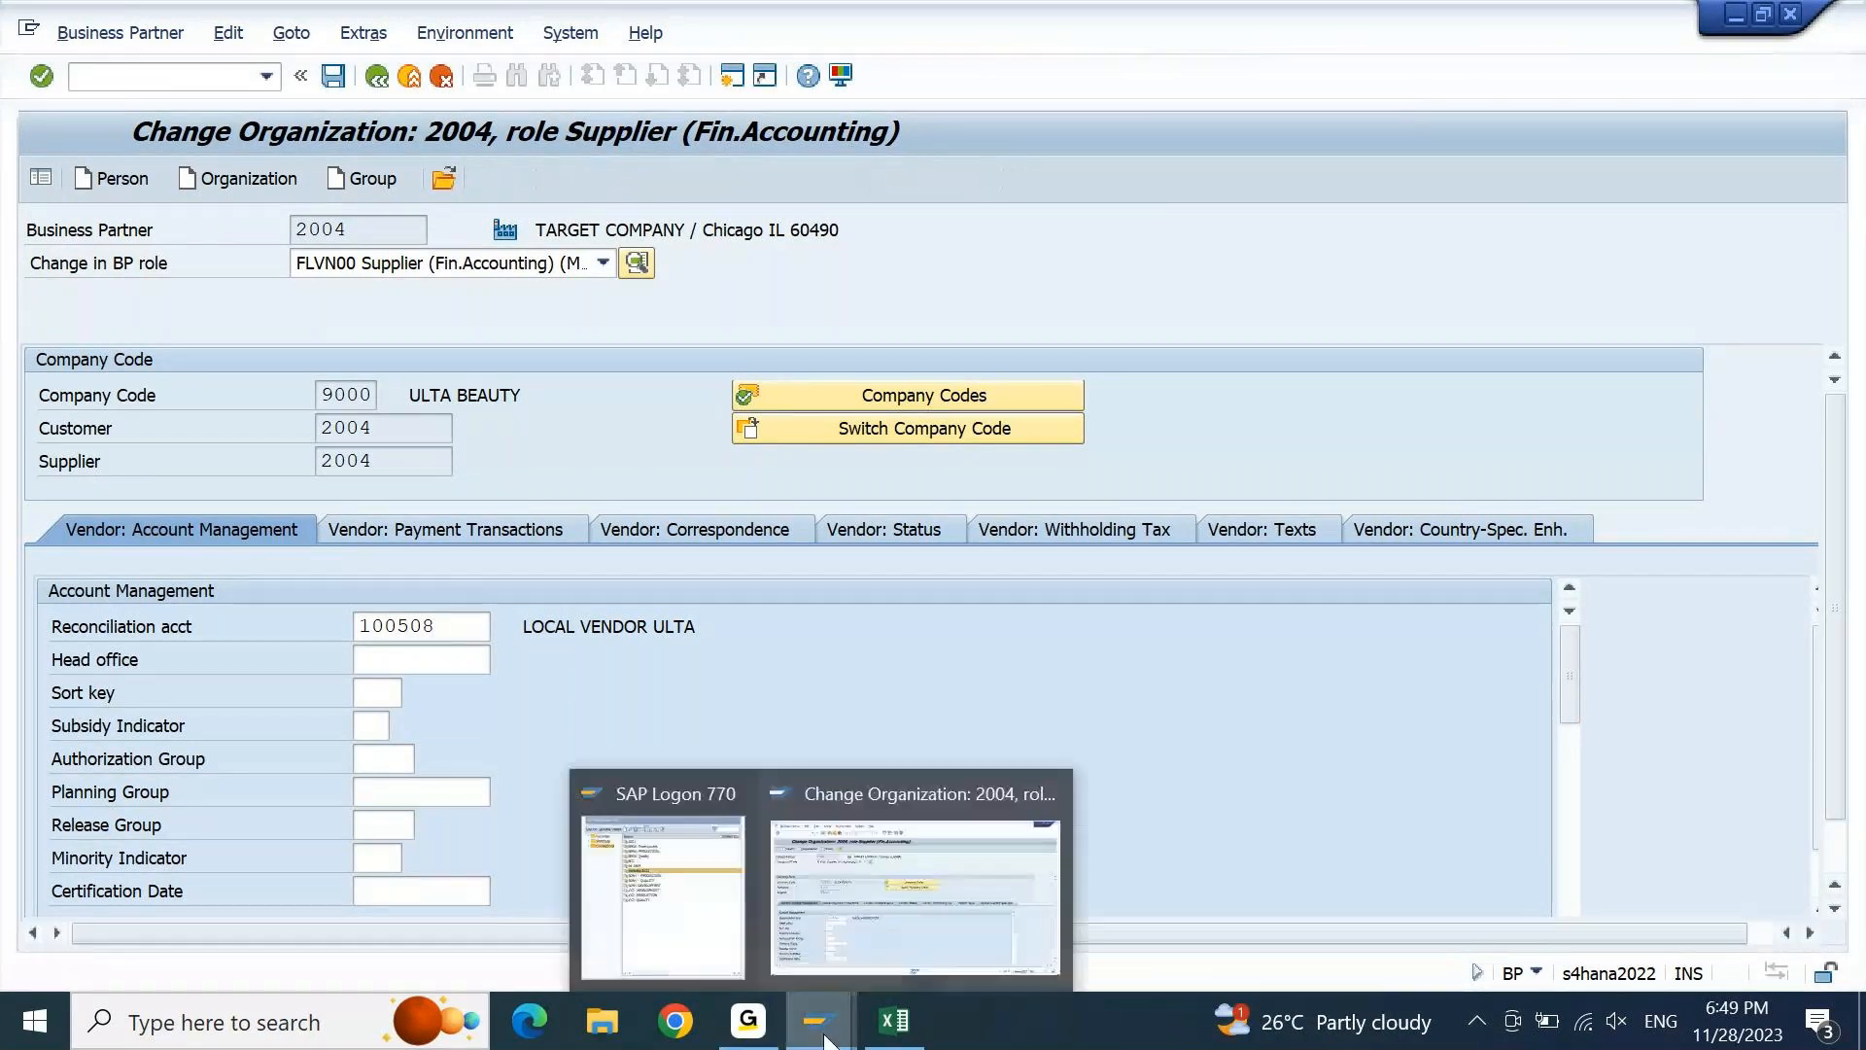
pyautogui.click(660, 913)
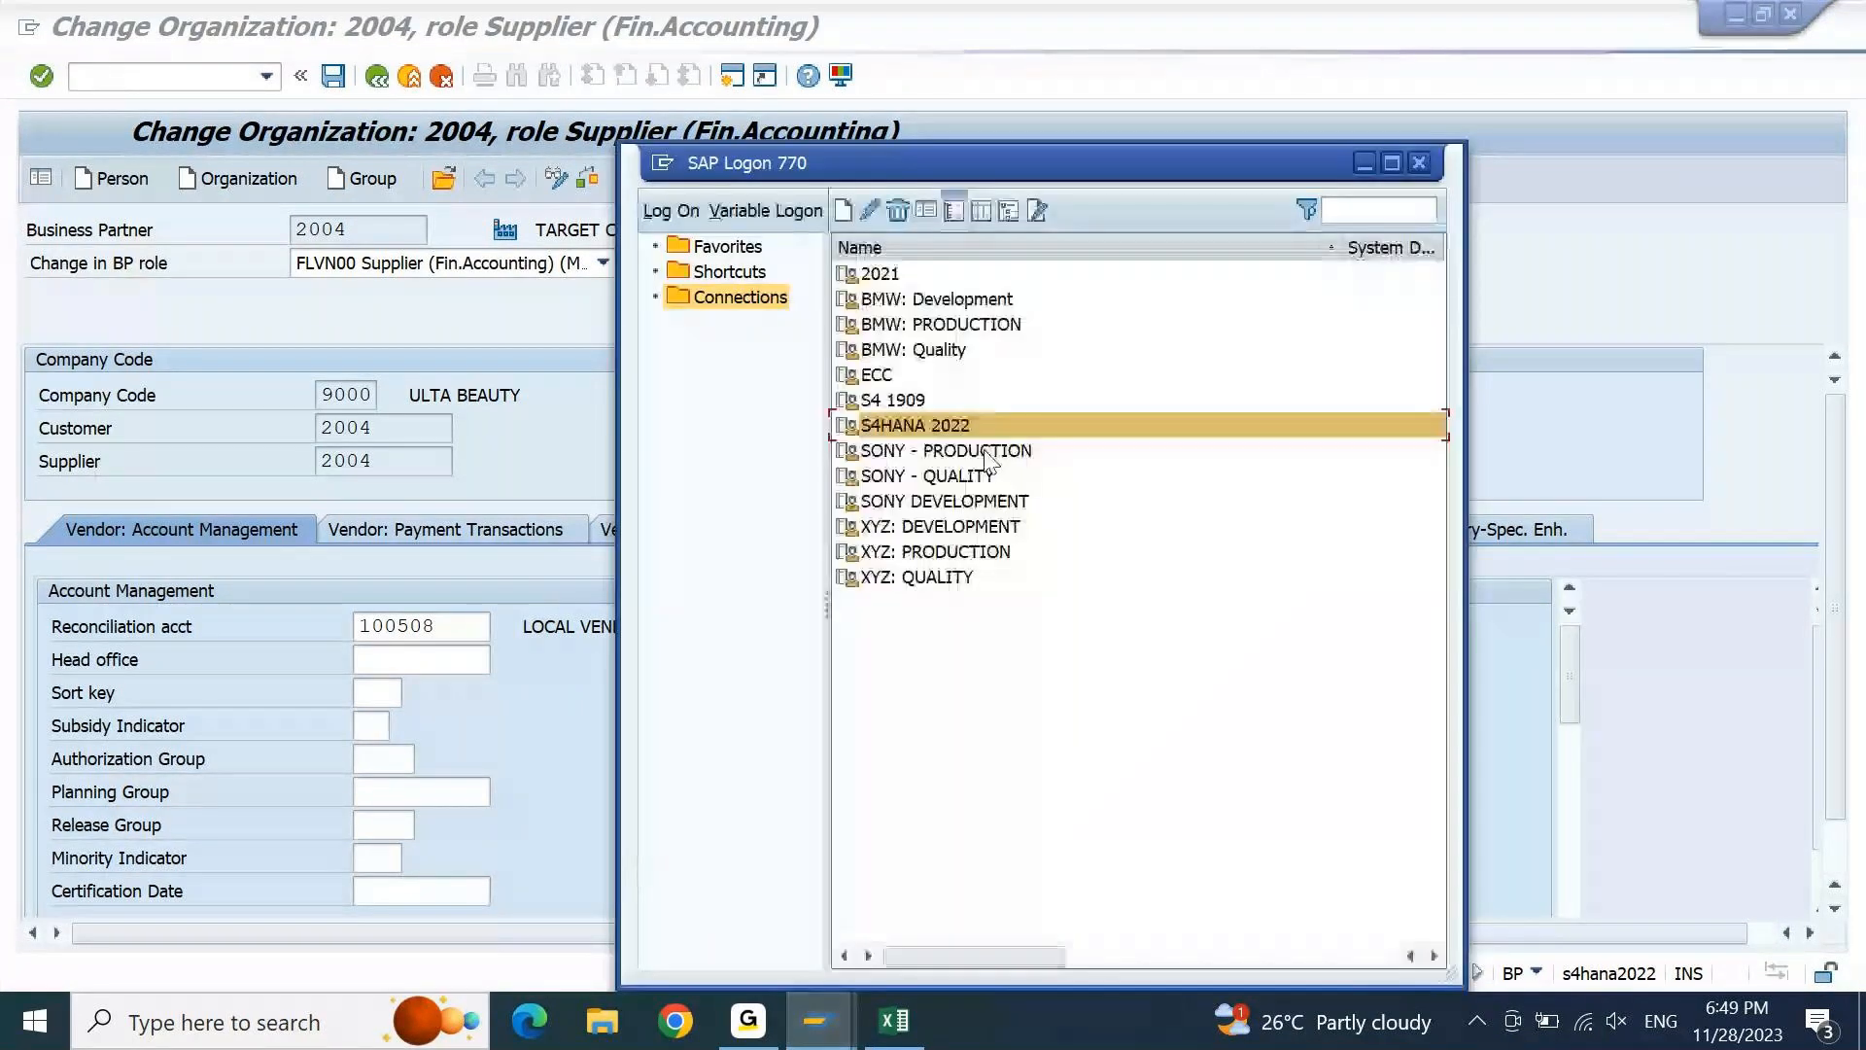
pyautogui.doubleClick(964, 425)
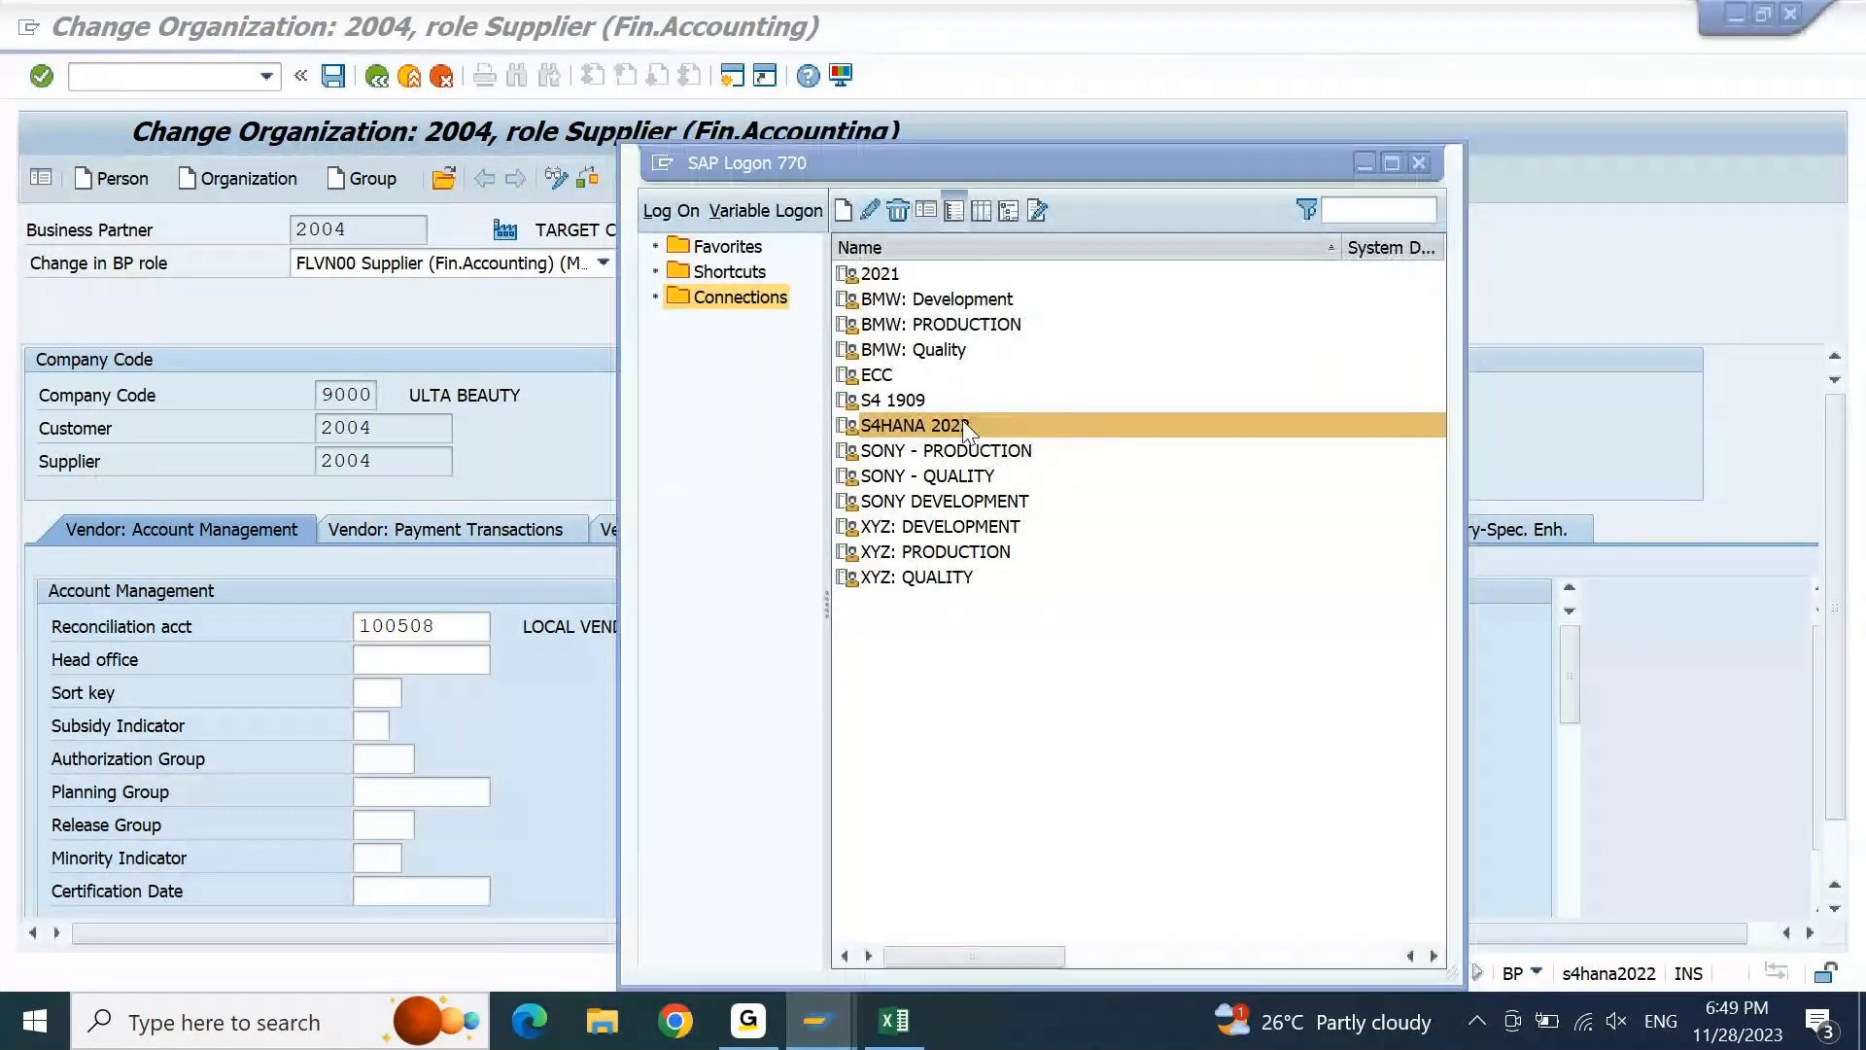
pyautogui.click(1365, 163)
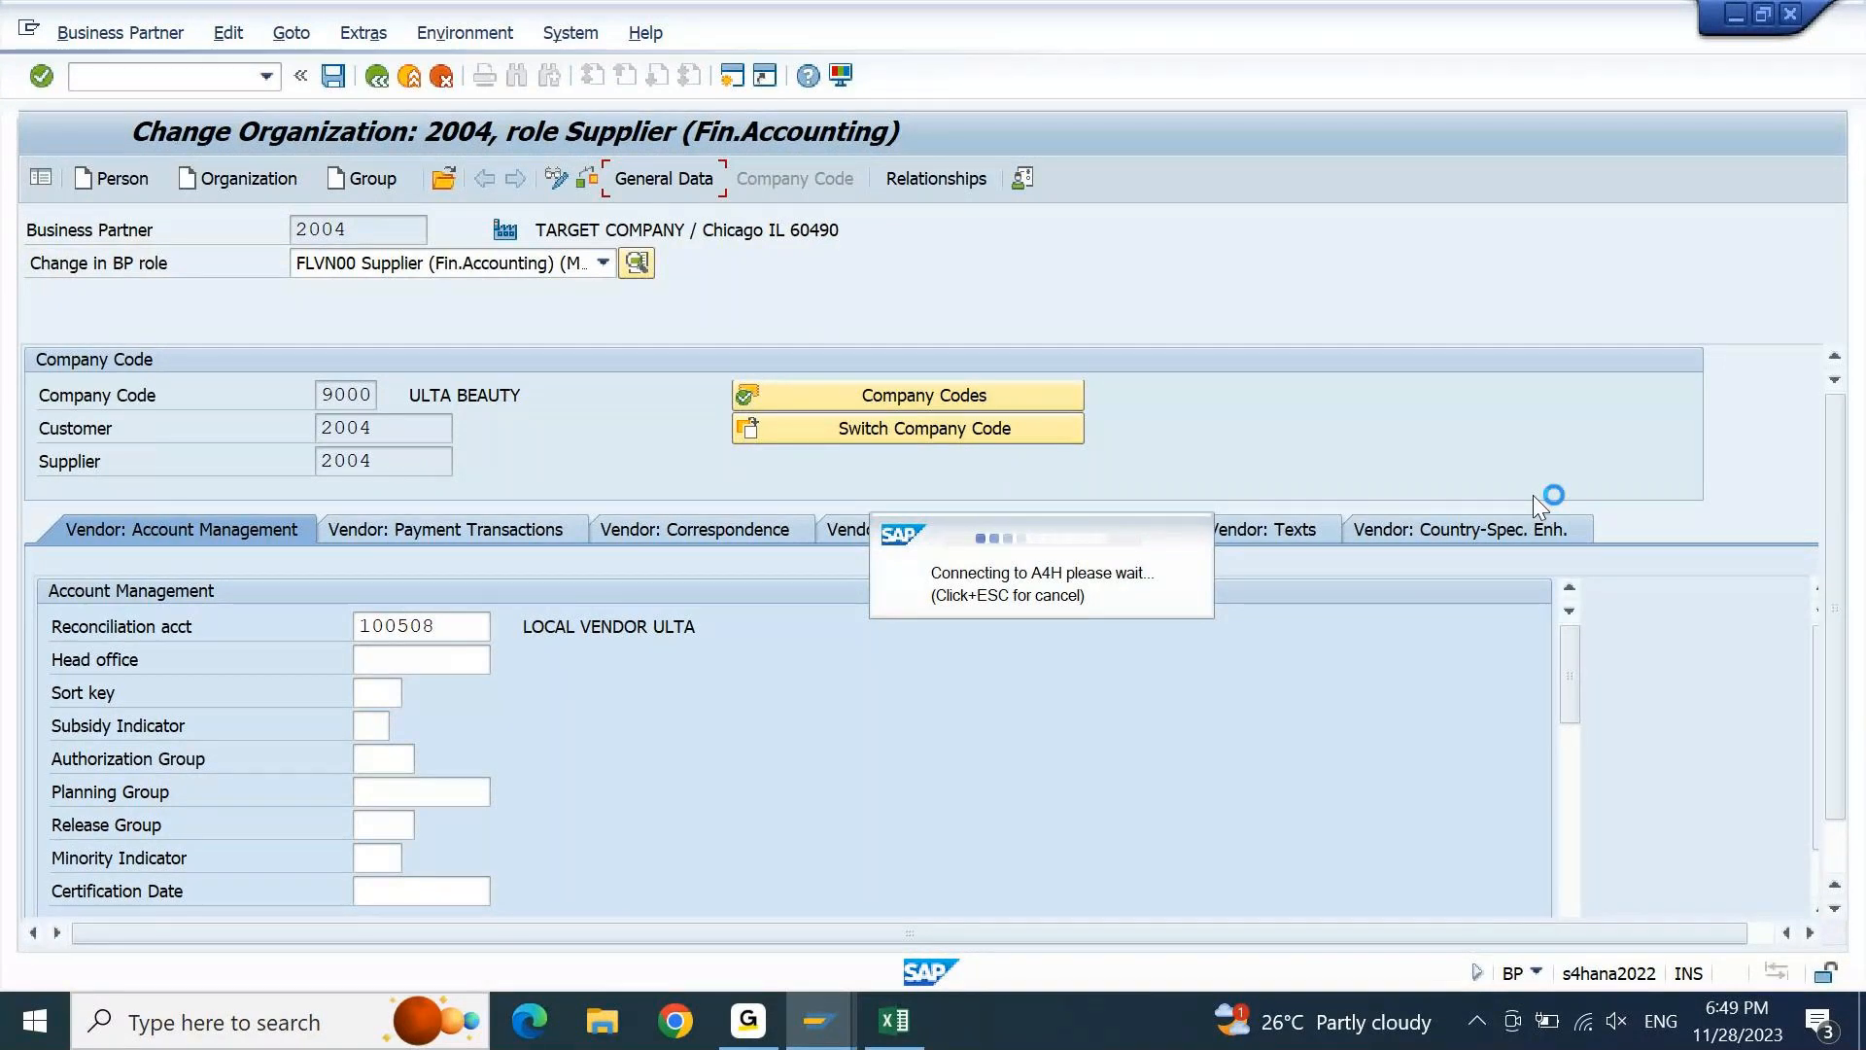
# Switch to the Excel workbook and enter the label "Scenario 1:" in cell A3332, below the class heading
pyautogui.click(894, 1037)
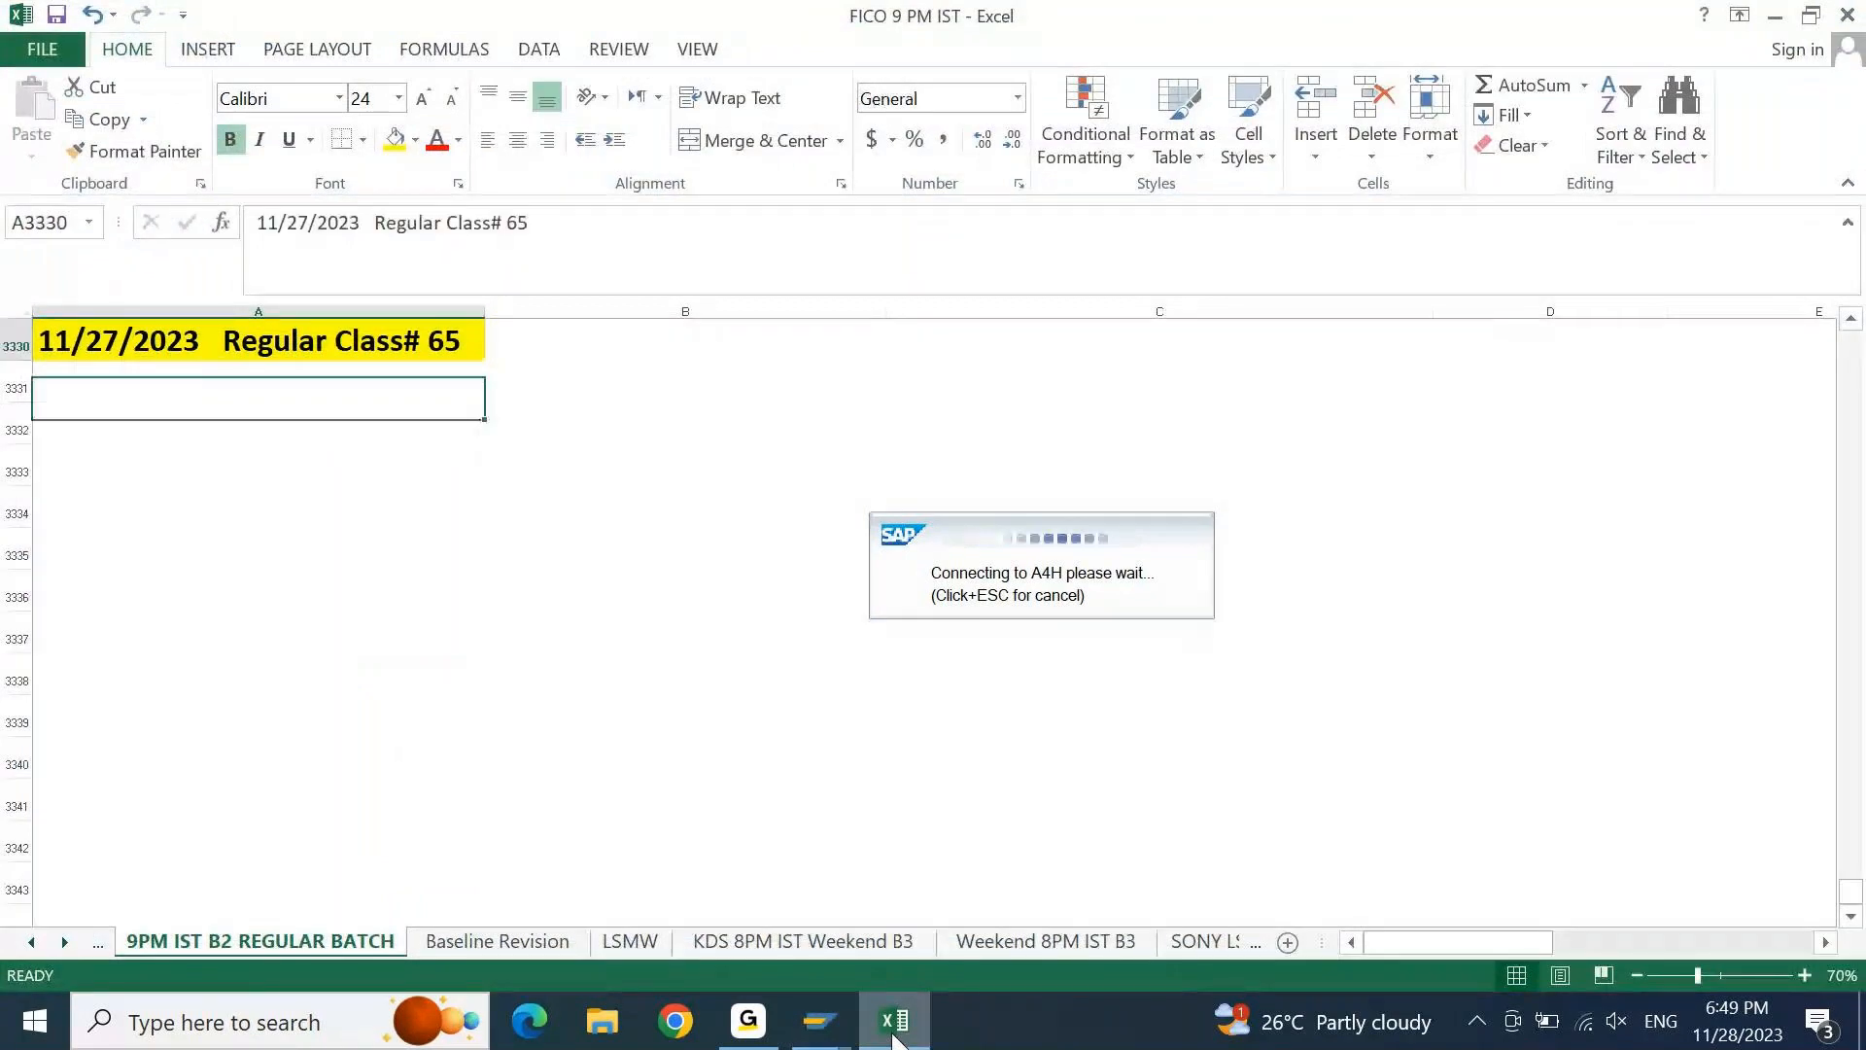
pyautogui.write('sCENARIO 1:')
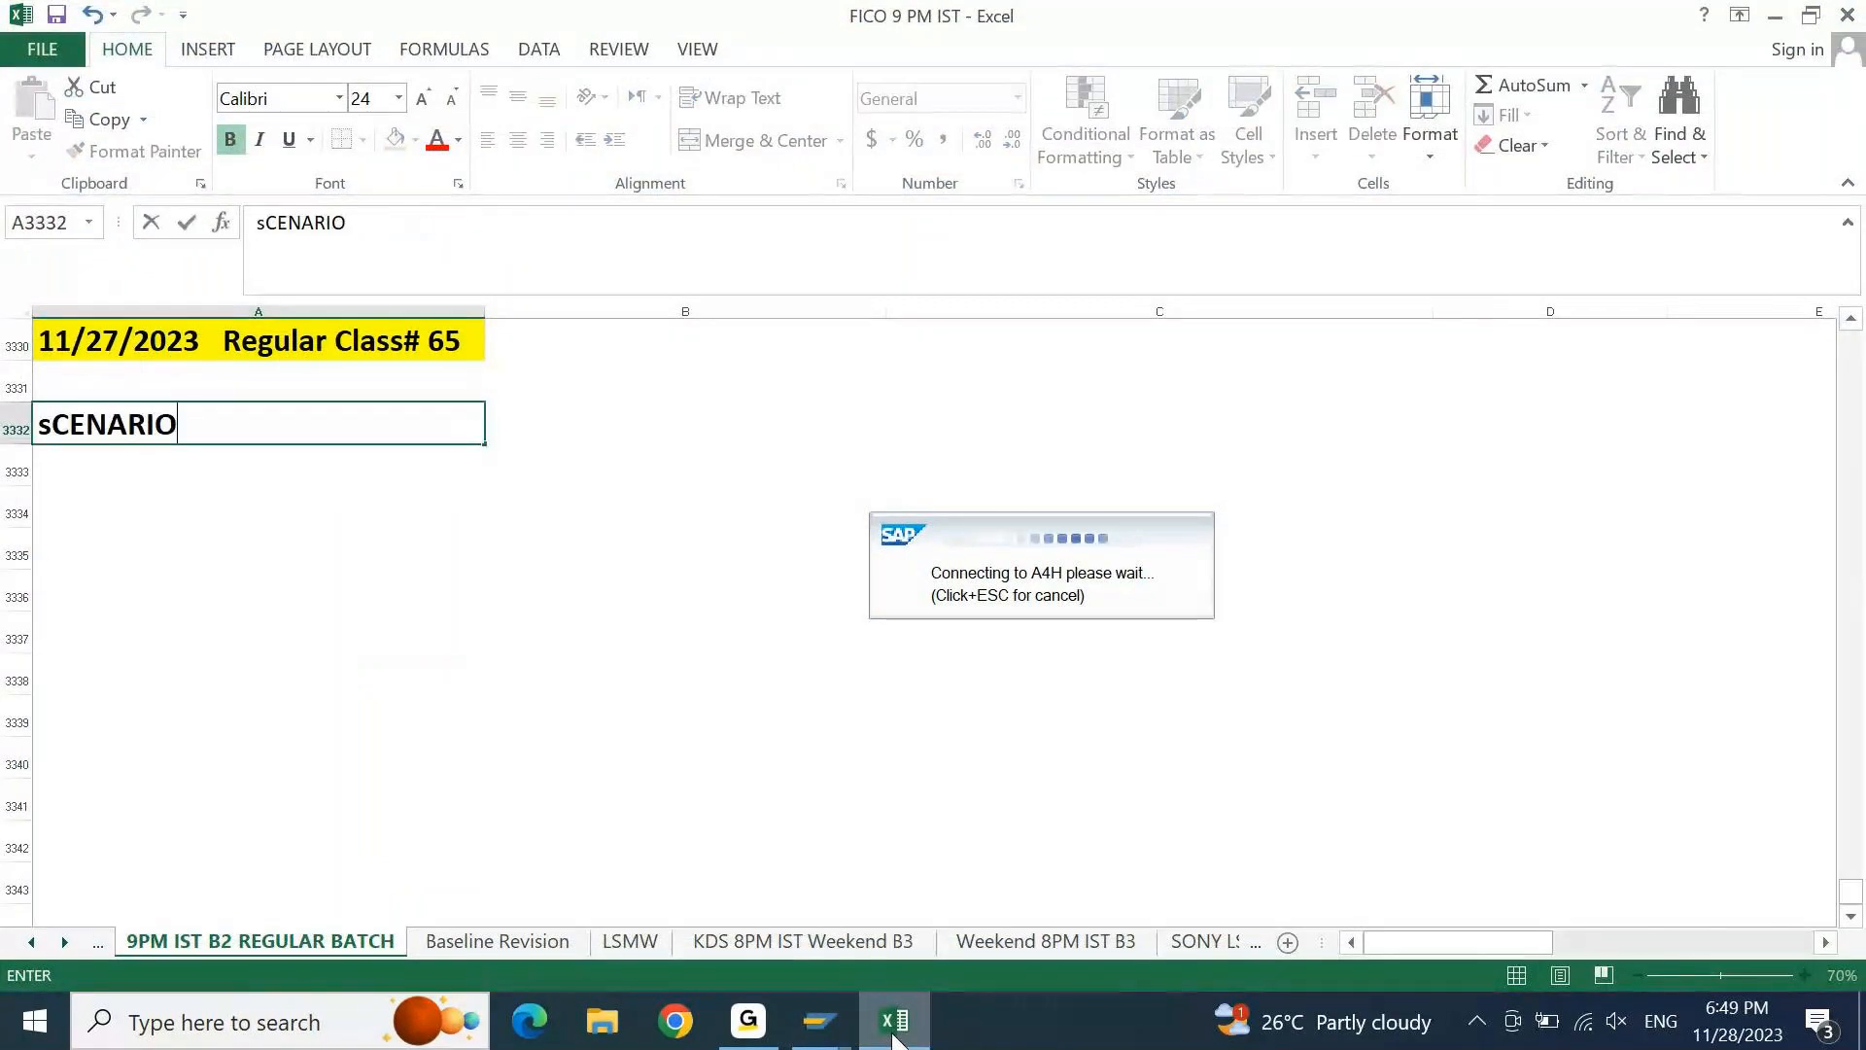
pyautogui.press('Tab')
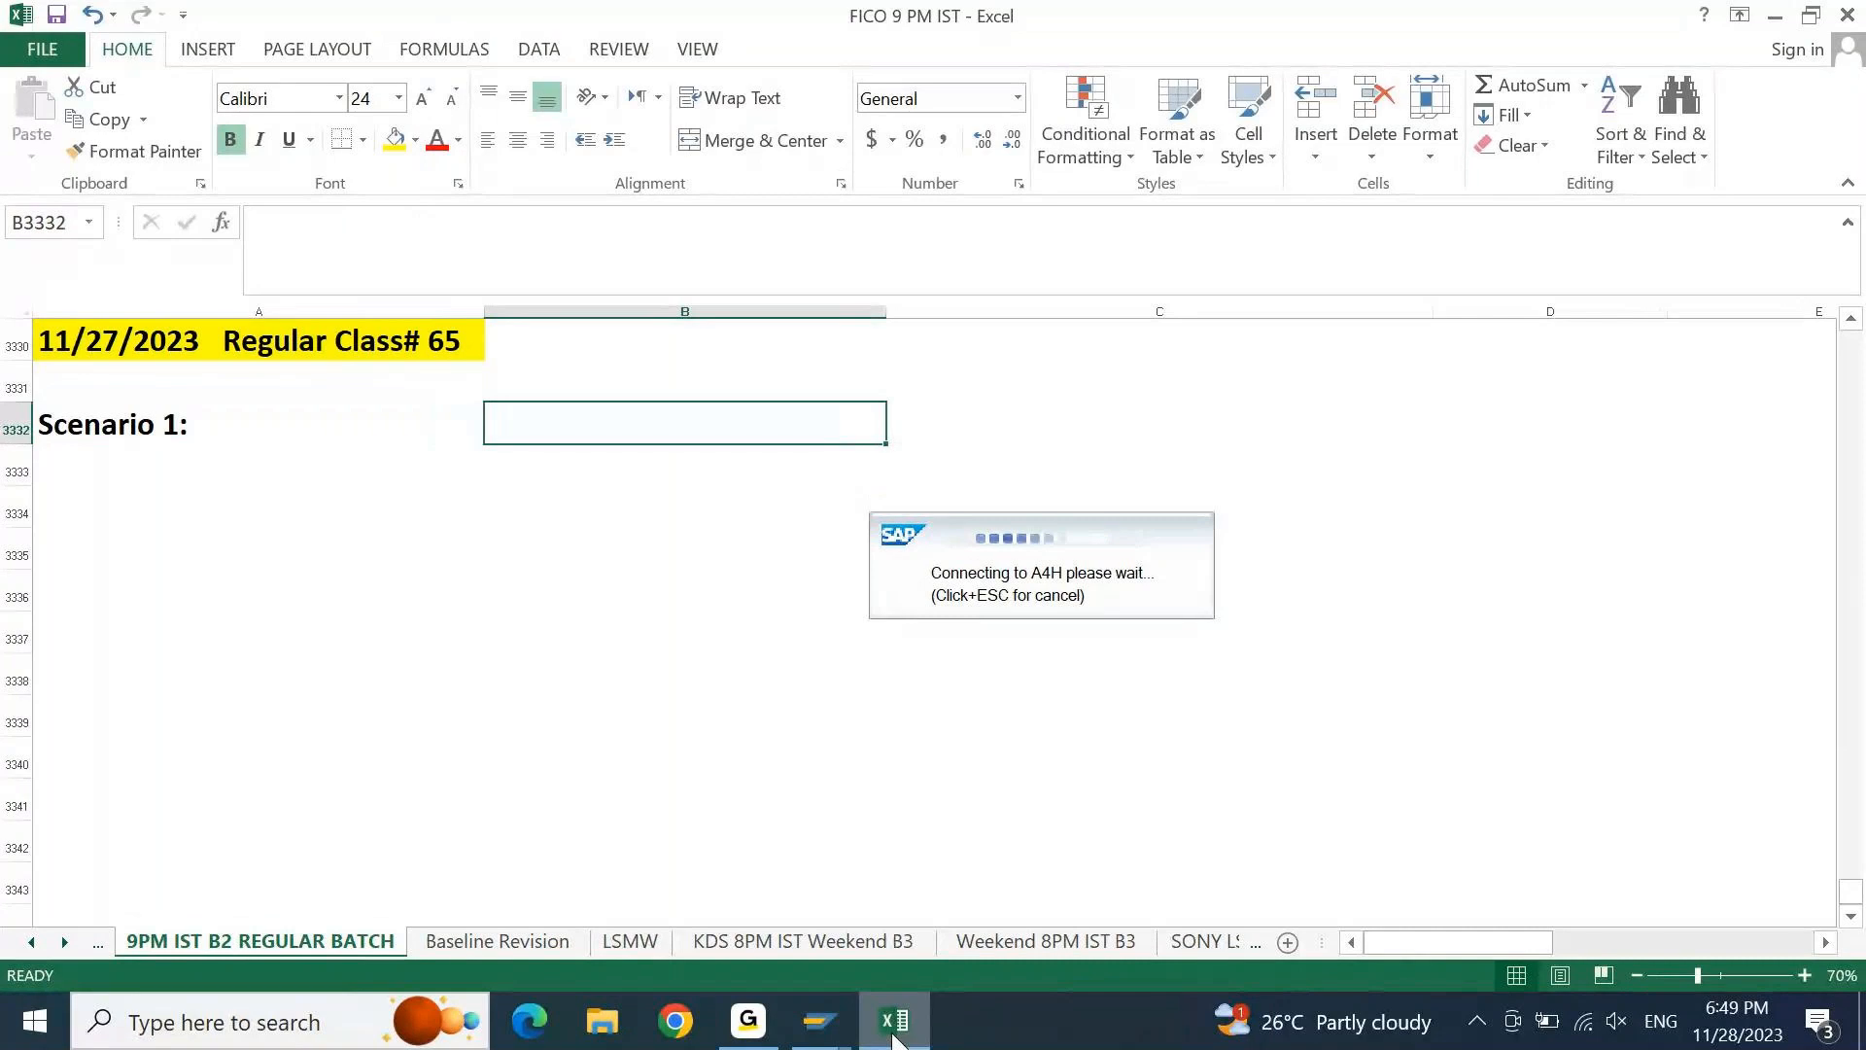
# Enter "Create a Vendor, Post 1 Invoice and Pay it through Manual Payment" in cell B3332 beside the scenario label
pyautogui.write('Create a BUs')
pyautogui.press('BackSpace')
pyautogui.press('BackSpace')
pyautogui.press('BackSpace')
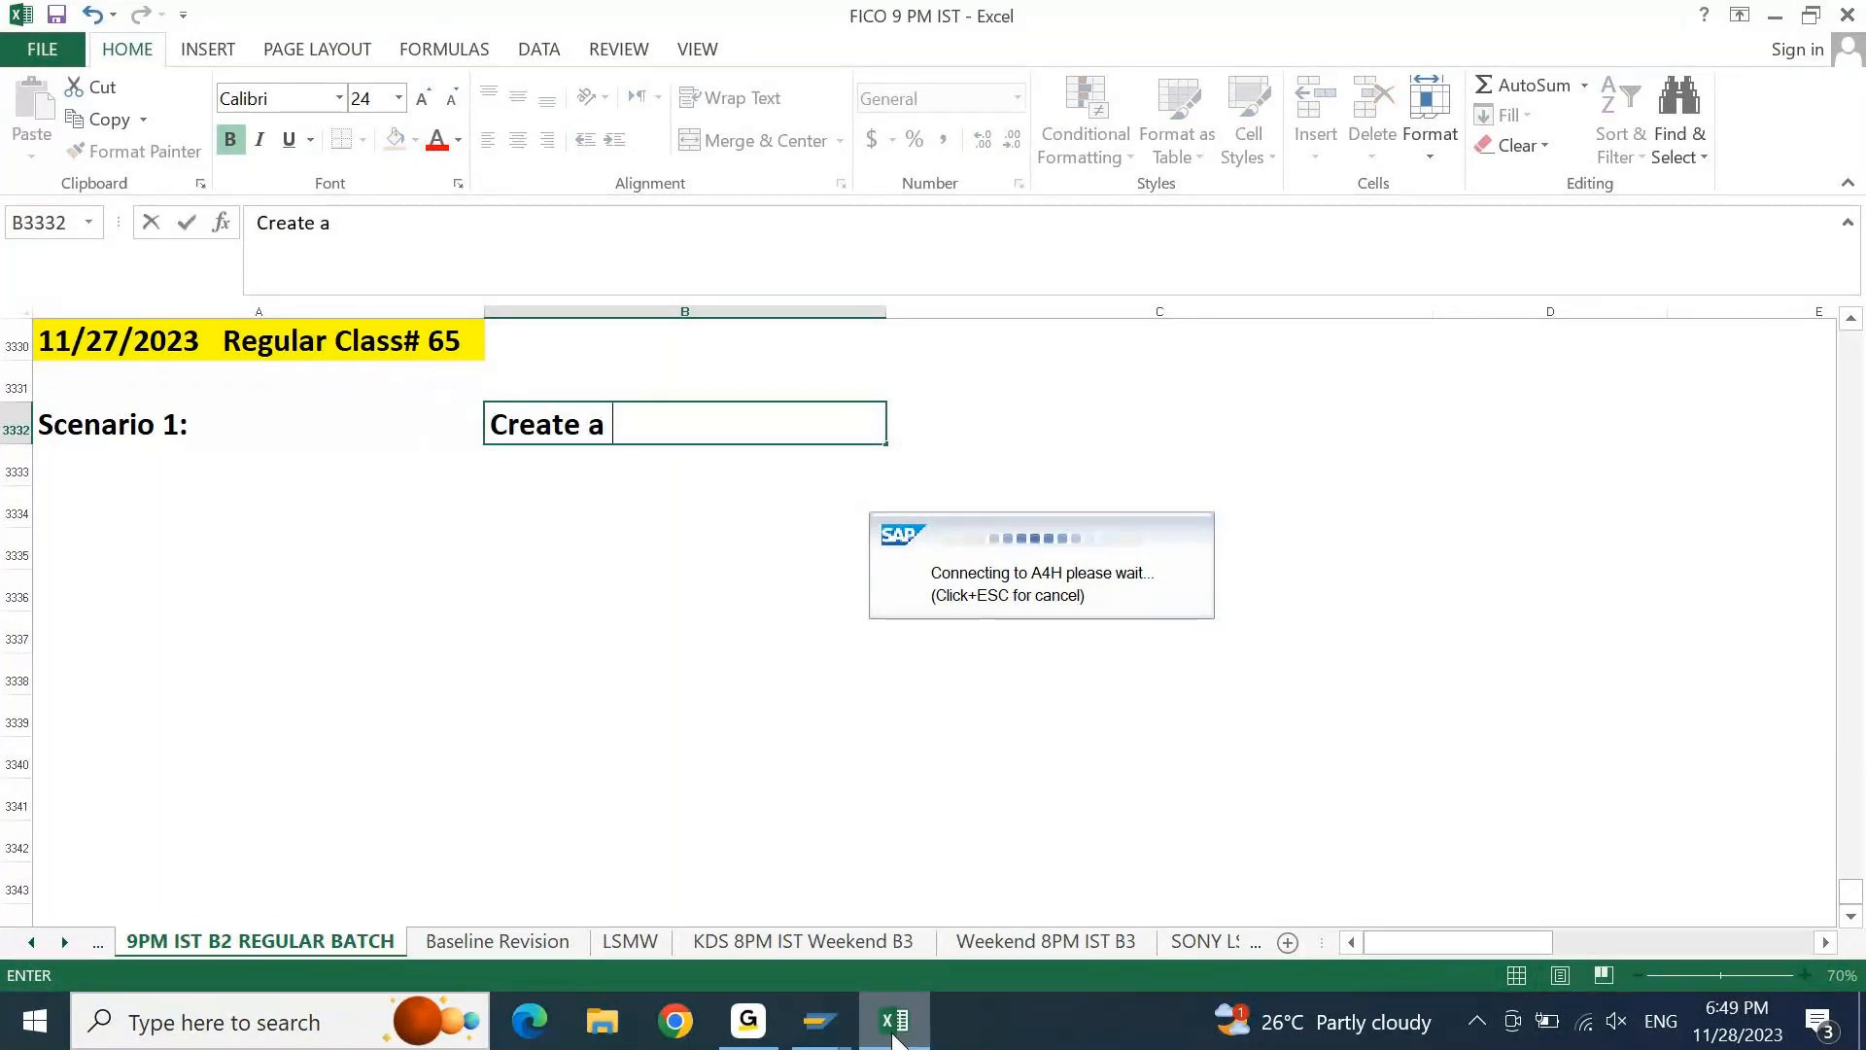
pyautogui.write('Vendor,')
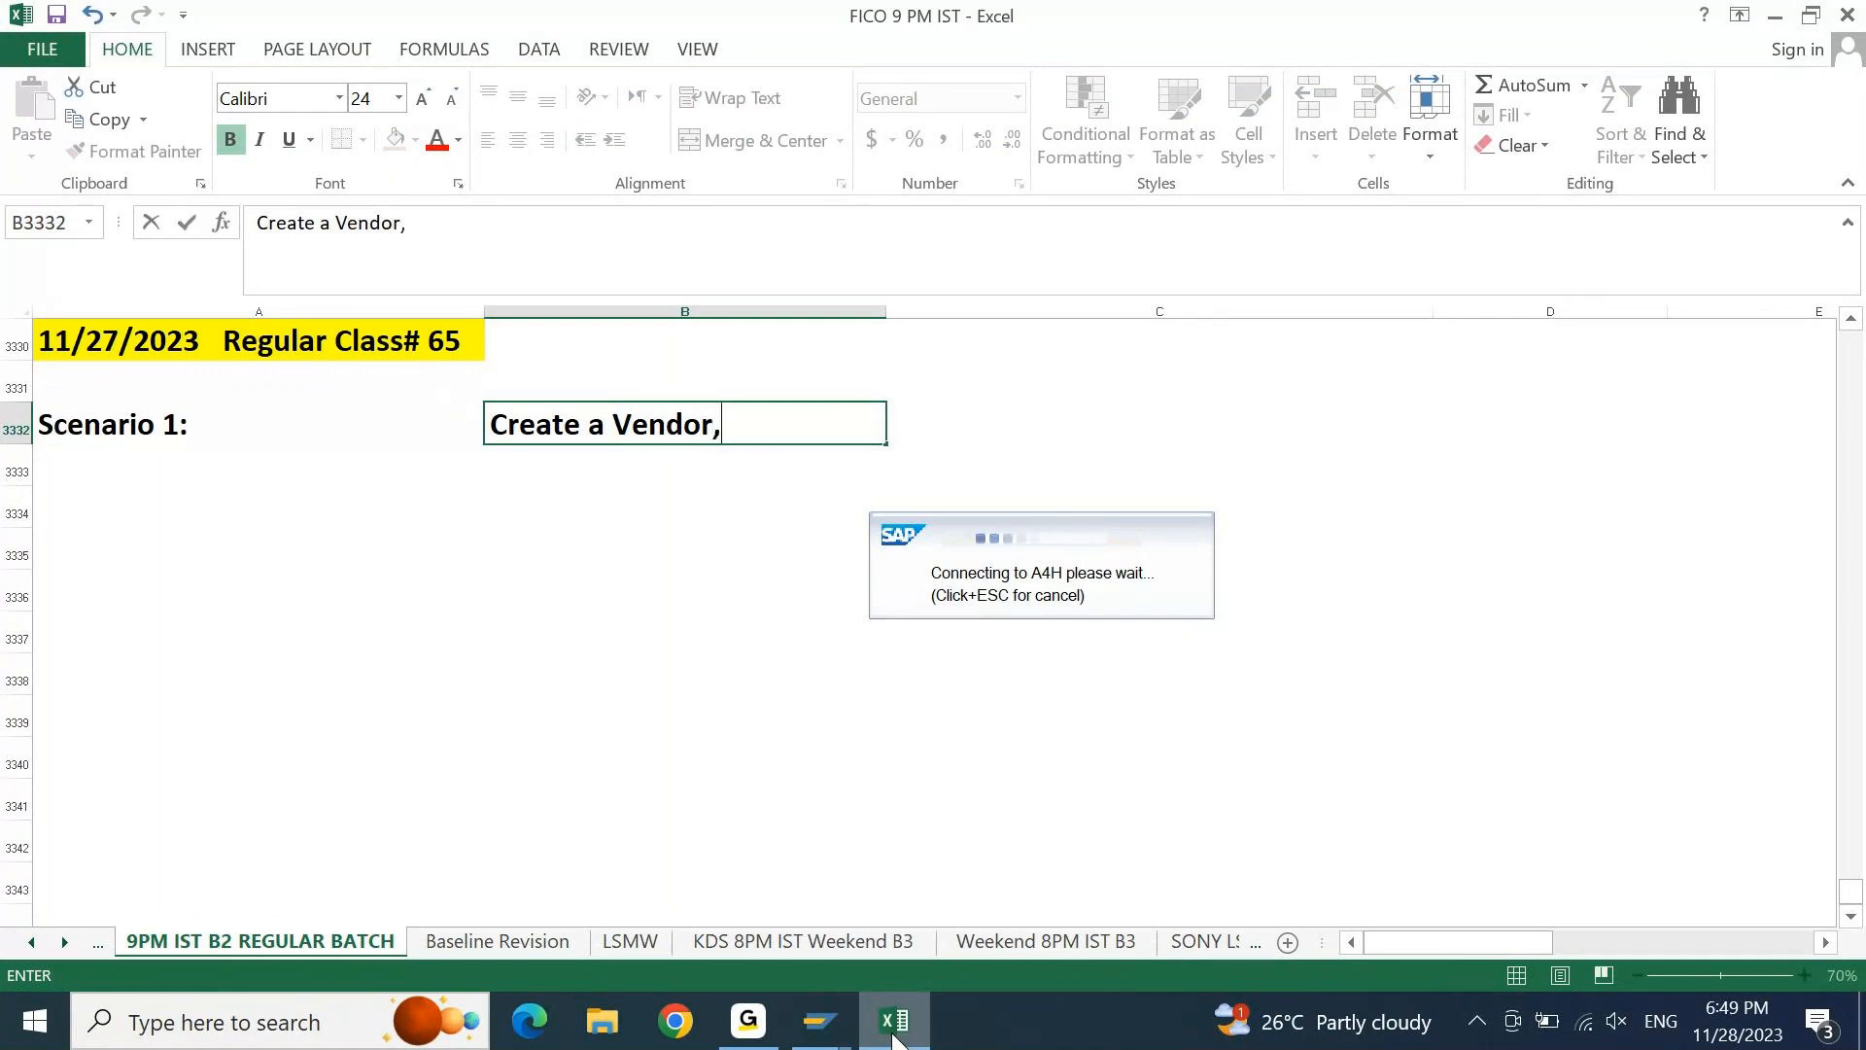
pyautogui.write(' Psos')
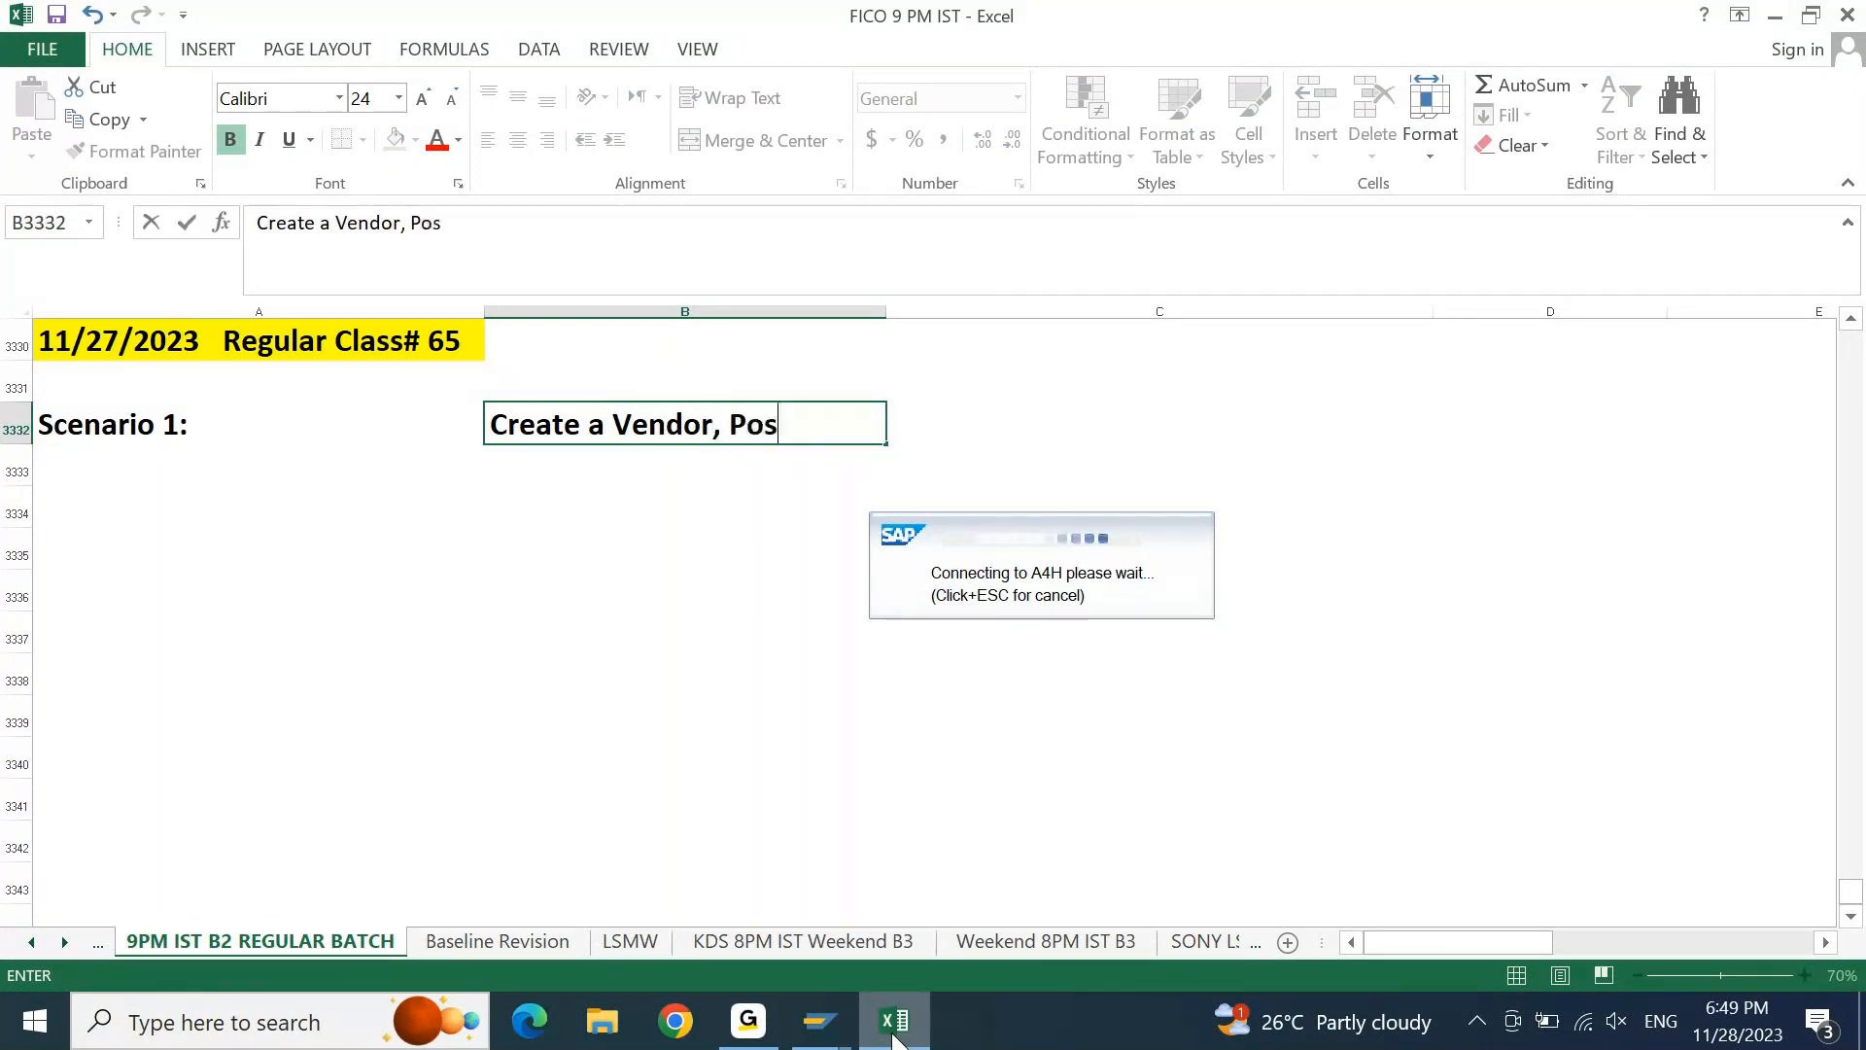
pyautogui.write('t 1 Invoice an')
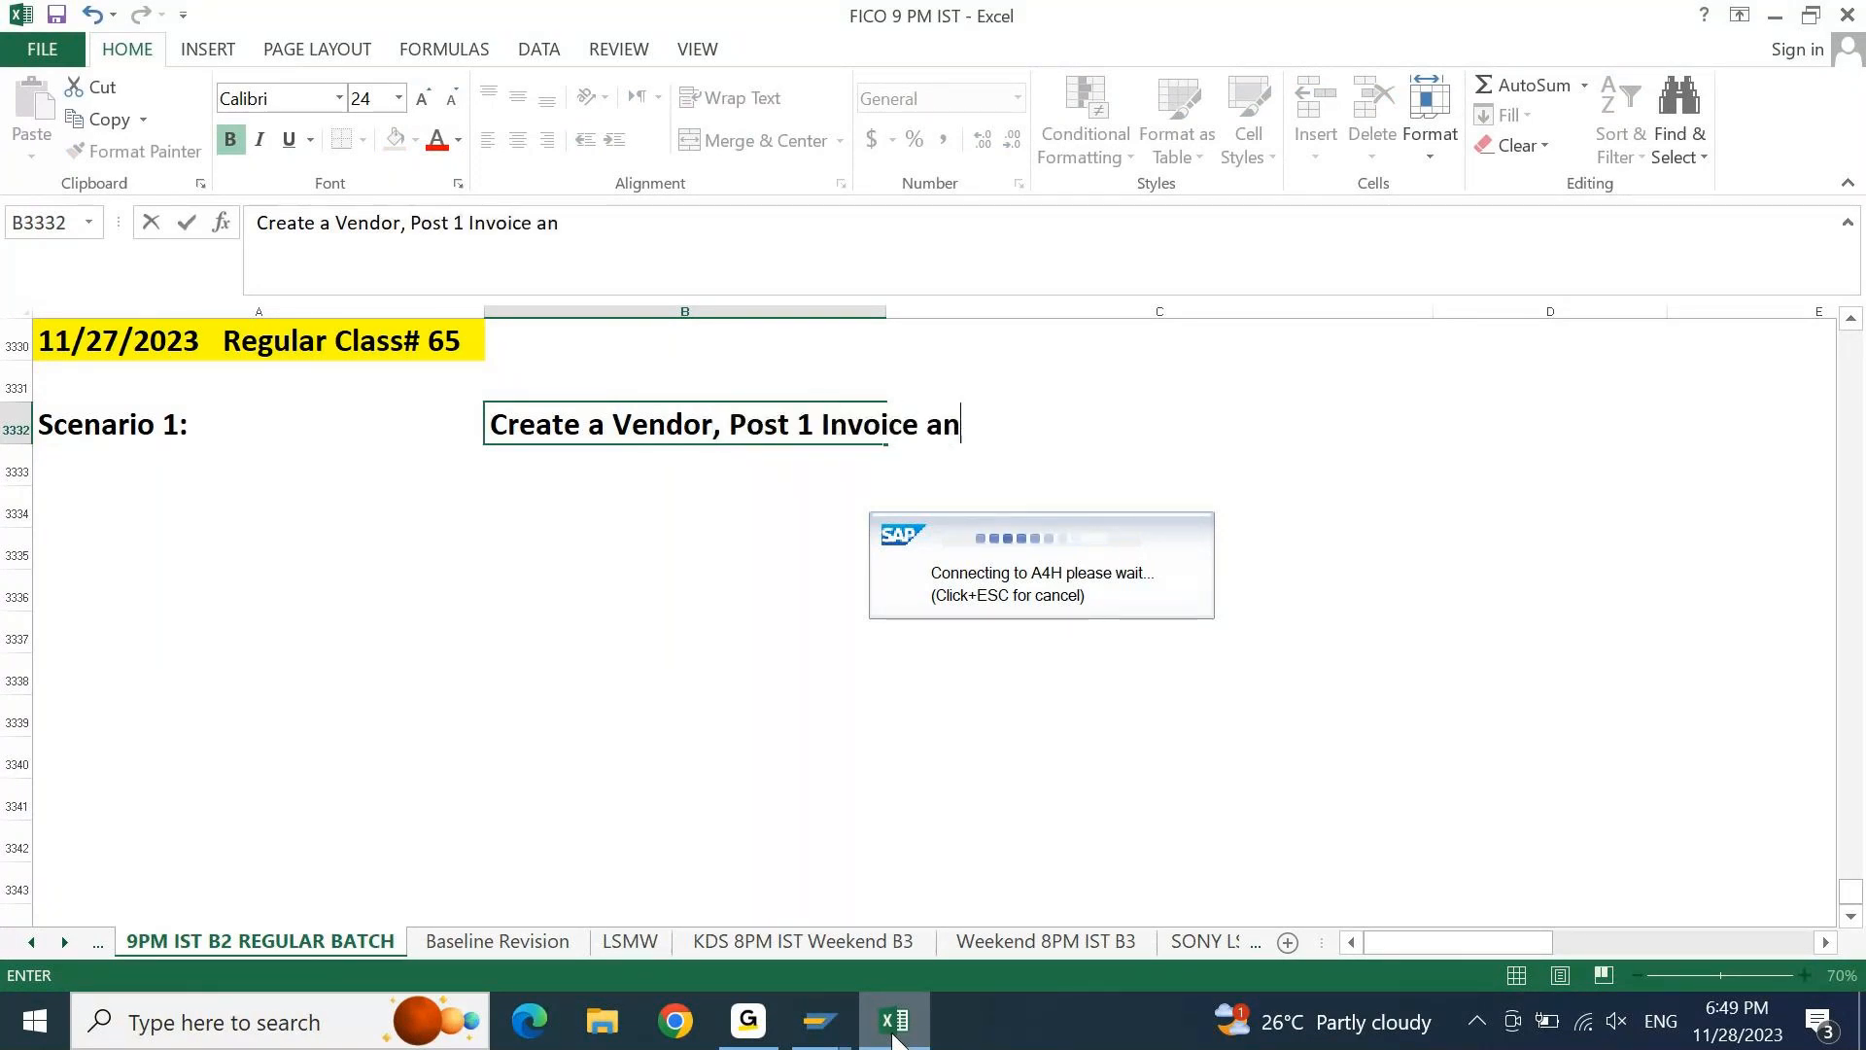
pyautogui.write('d Pay it t')
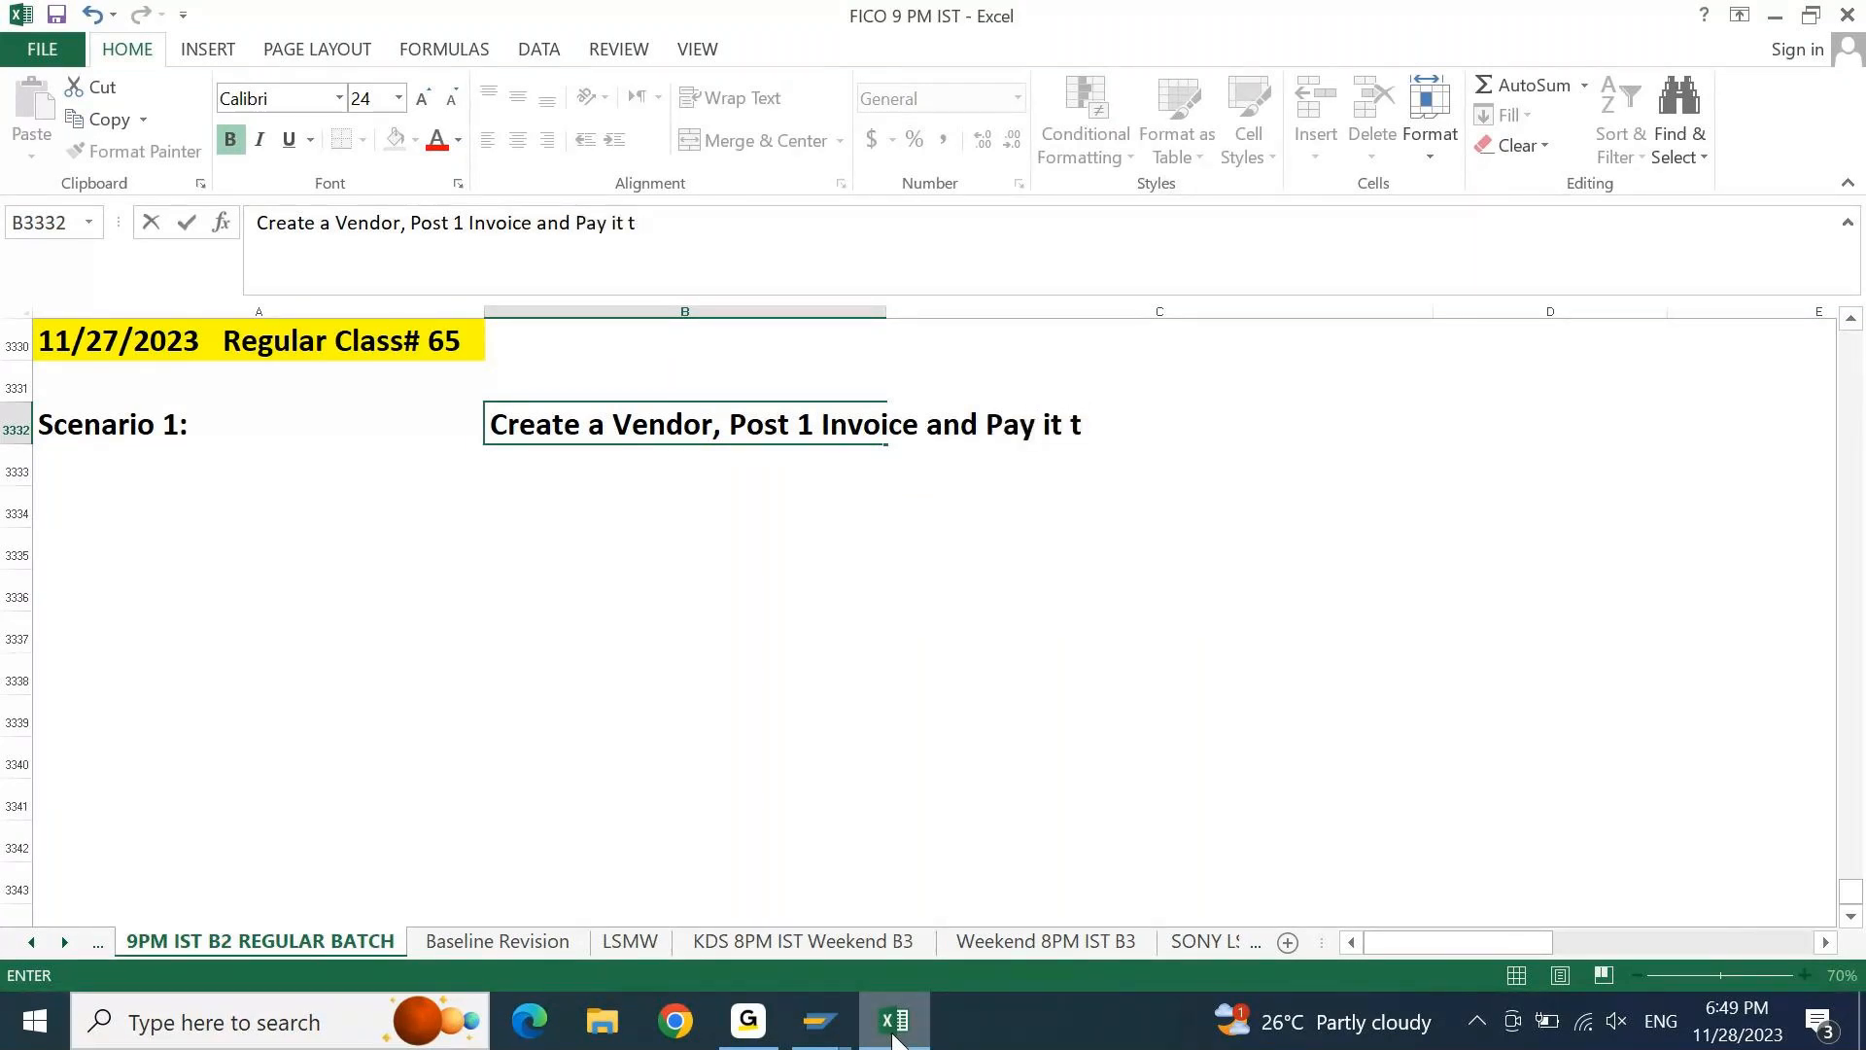
pyautogui.write('hrough ')
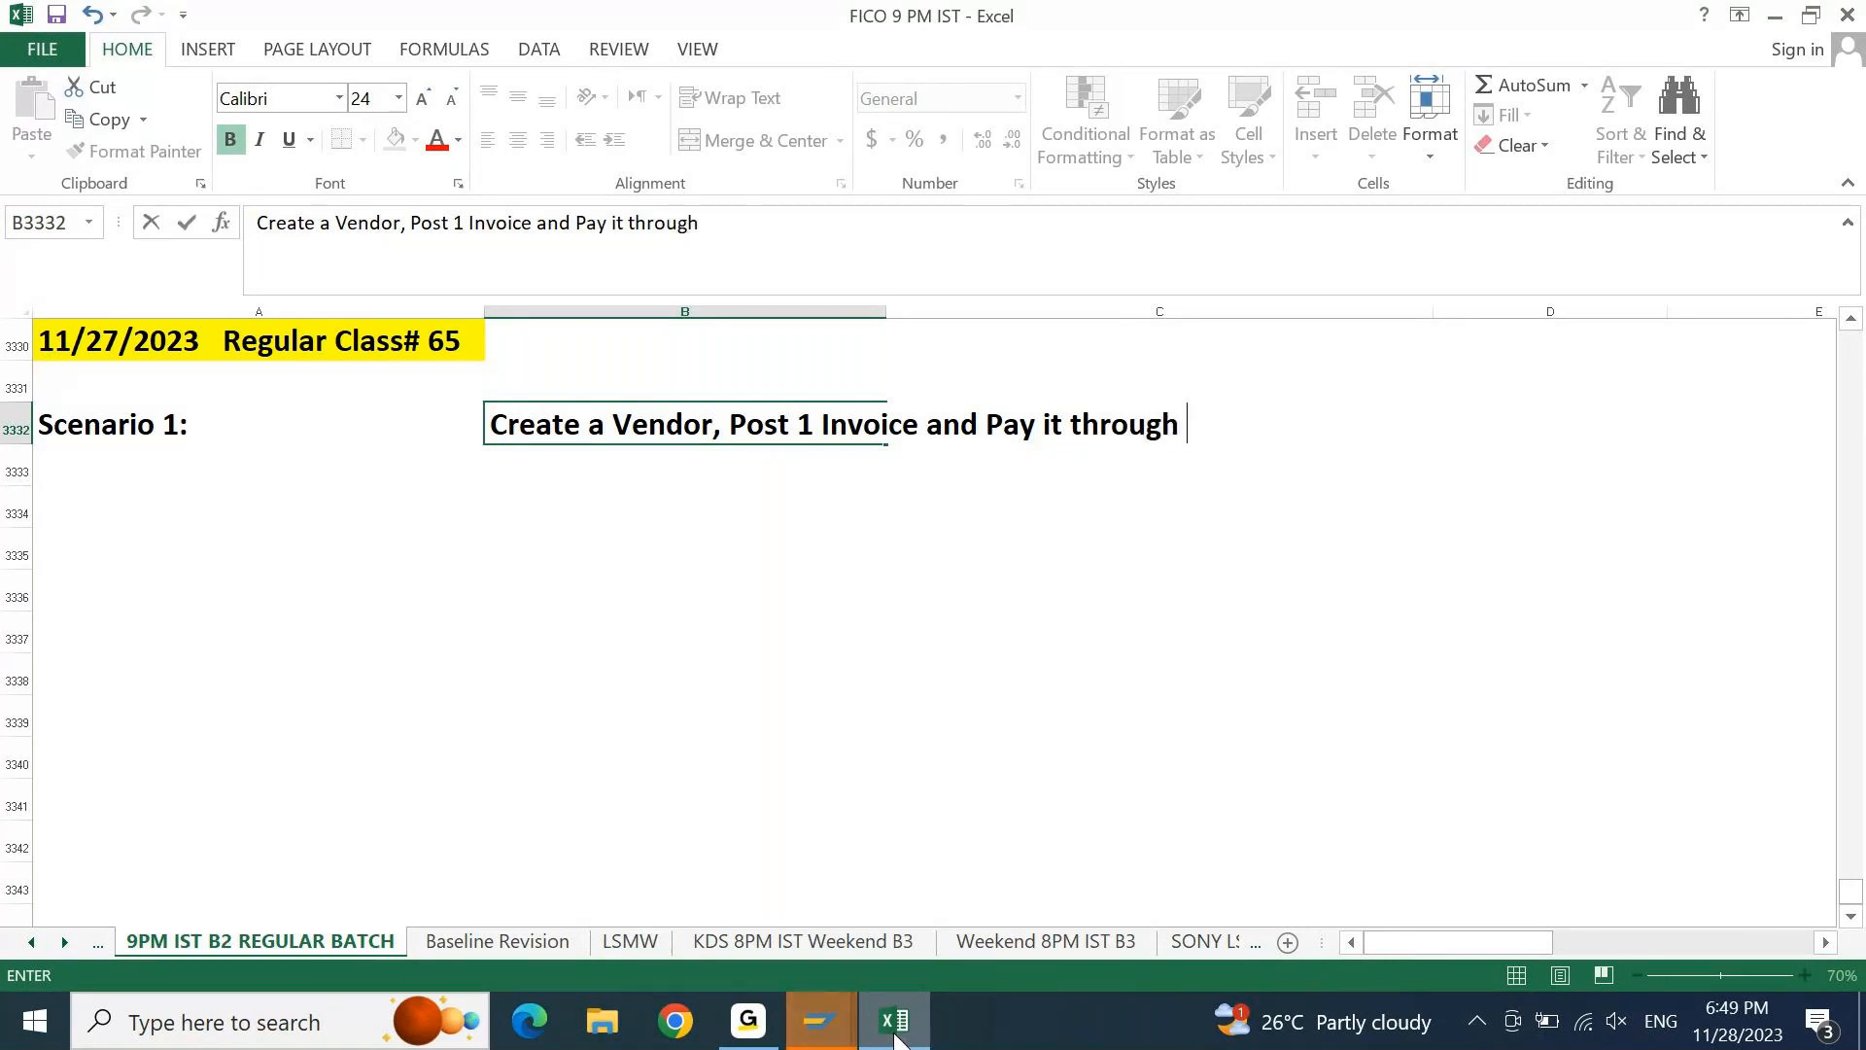
pyautogui.write('Manual Payment')
pyautogui.hotkey('ctrl', 'Return')
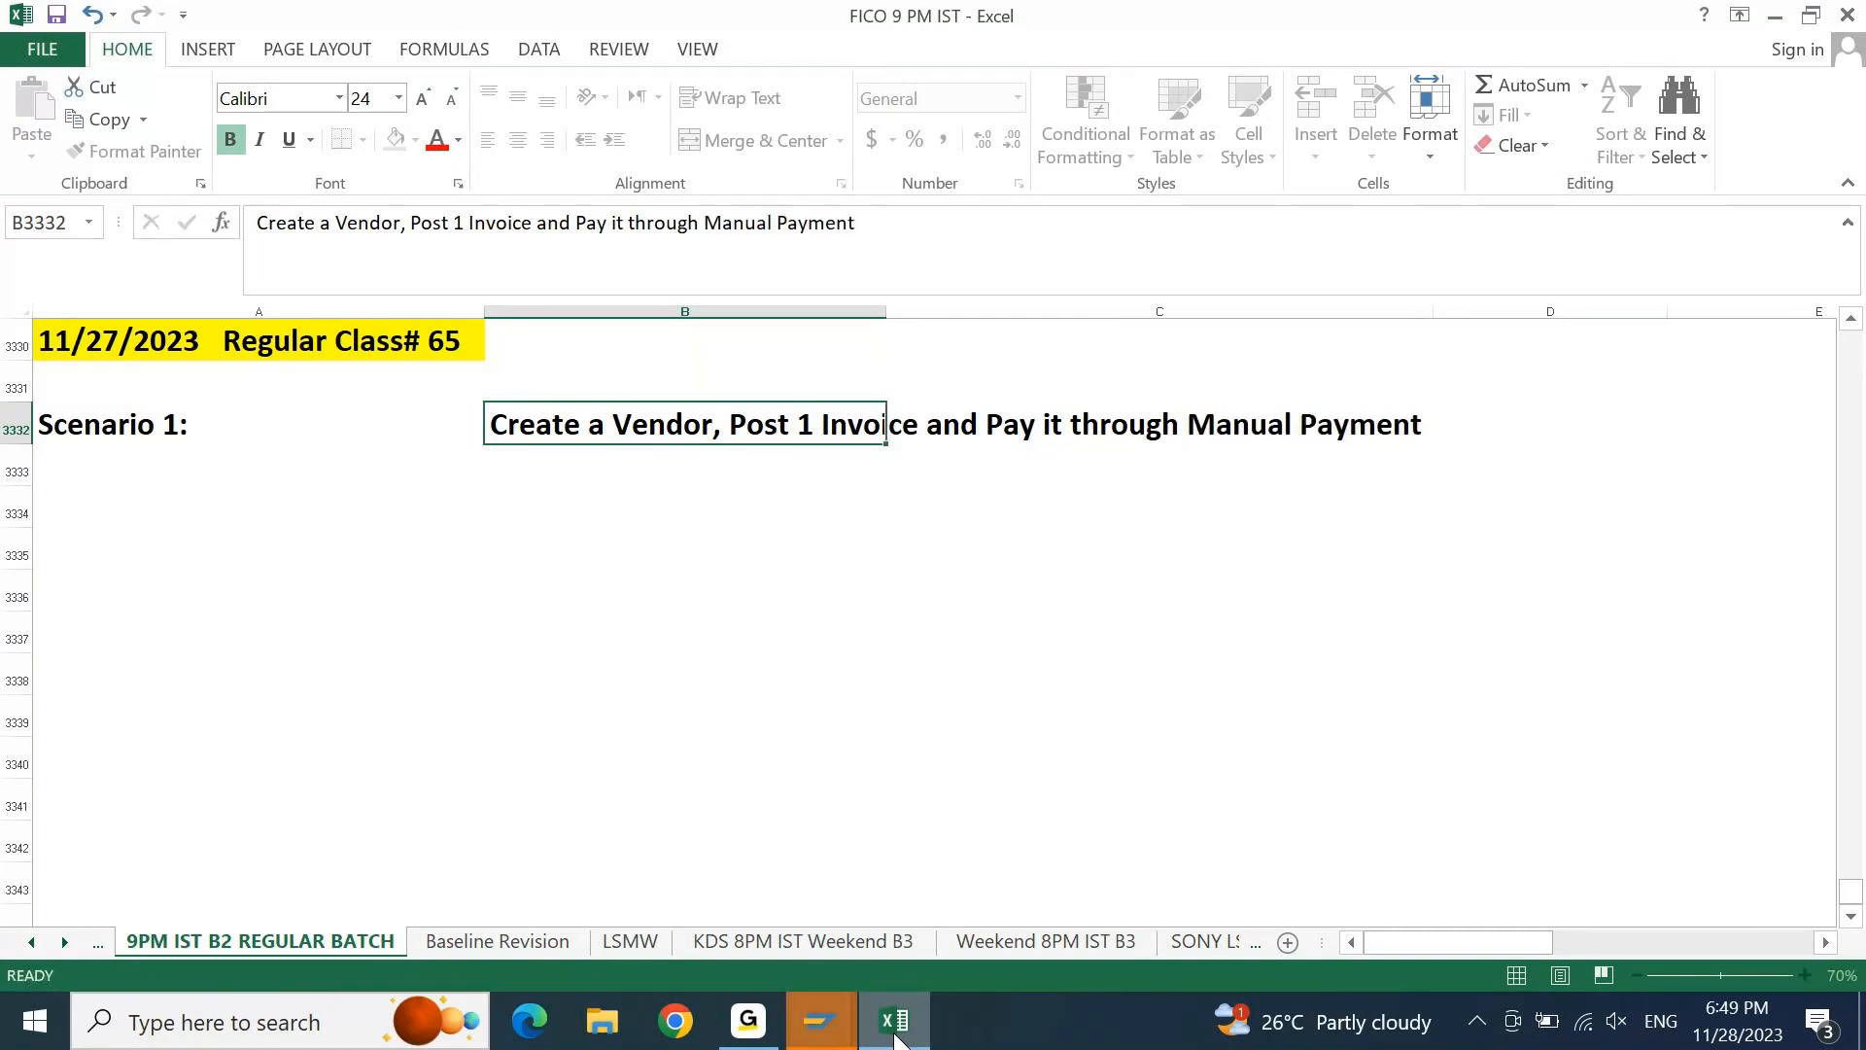
pyautogui.press('Return')
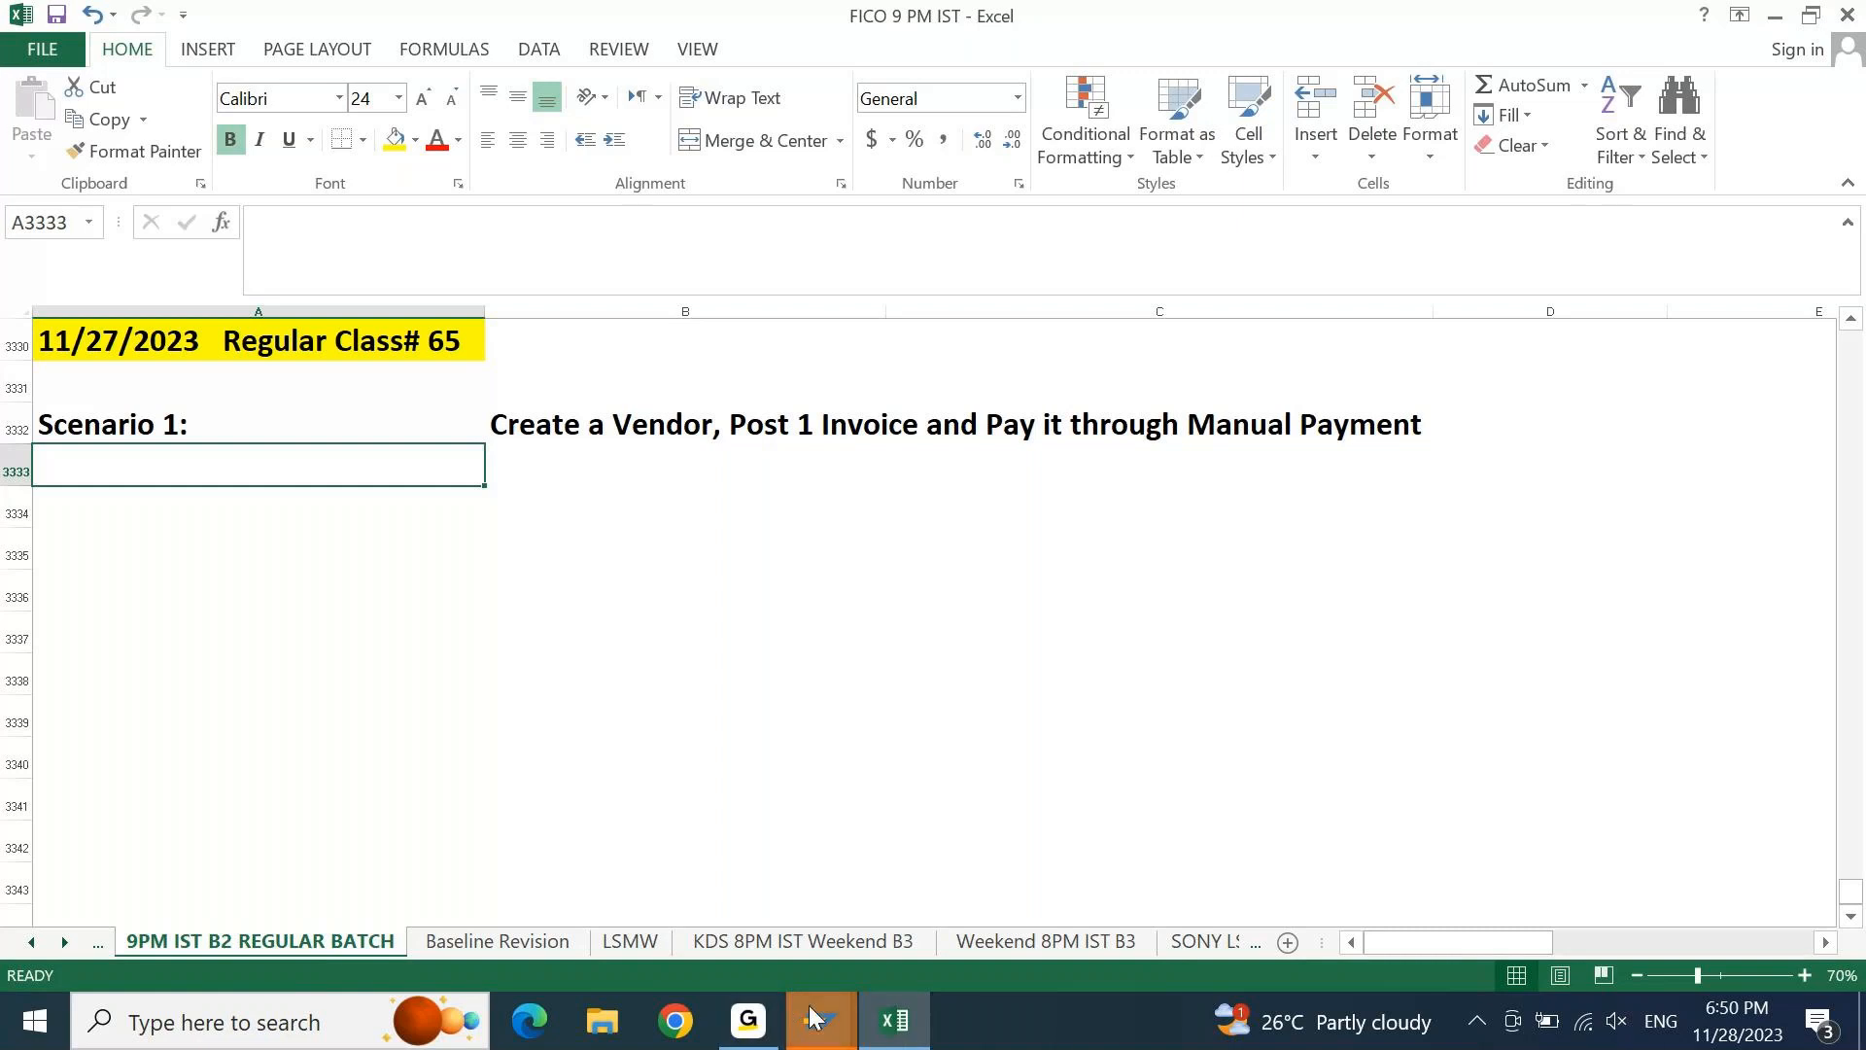
# Switch back to the SAP business partner window and show the supplier's vendor general data
pyautogui.moveTo(814, 1019)
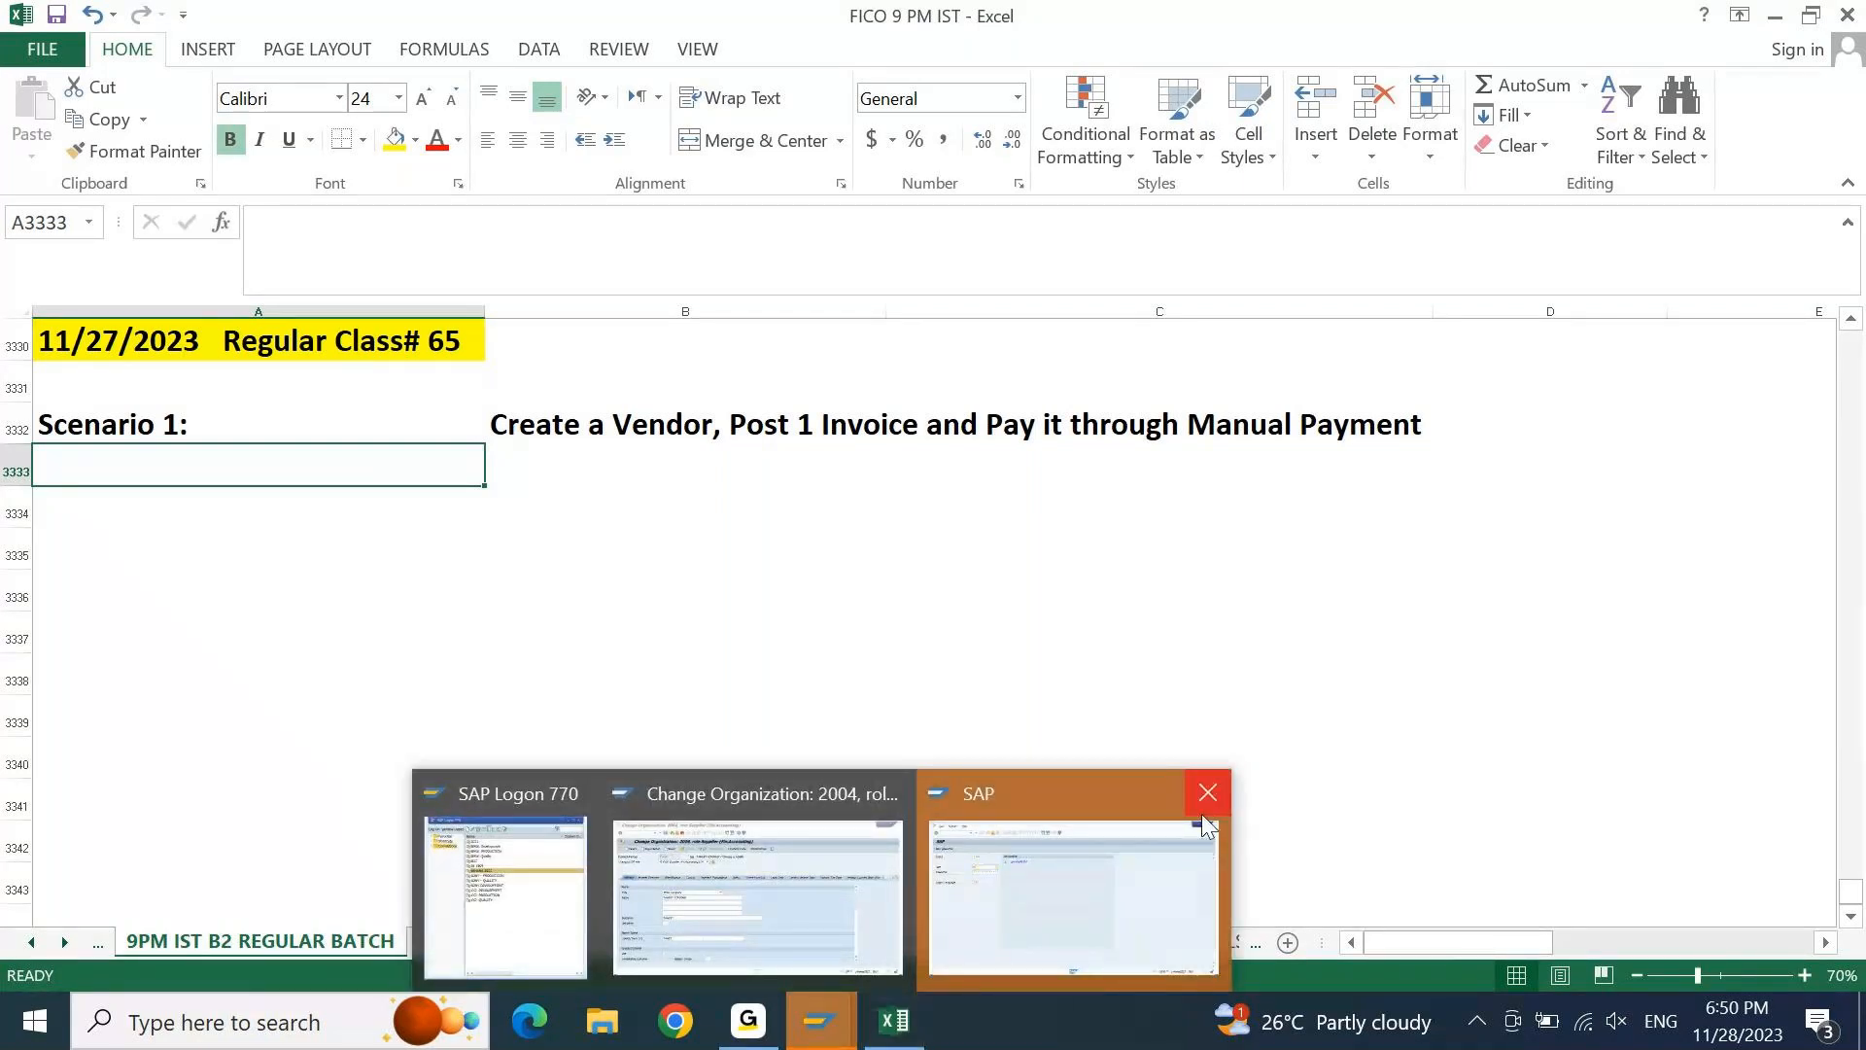
pyautogui.click(890, 885)
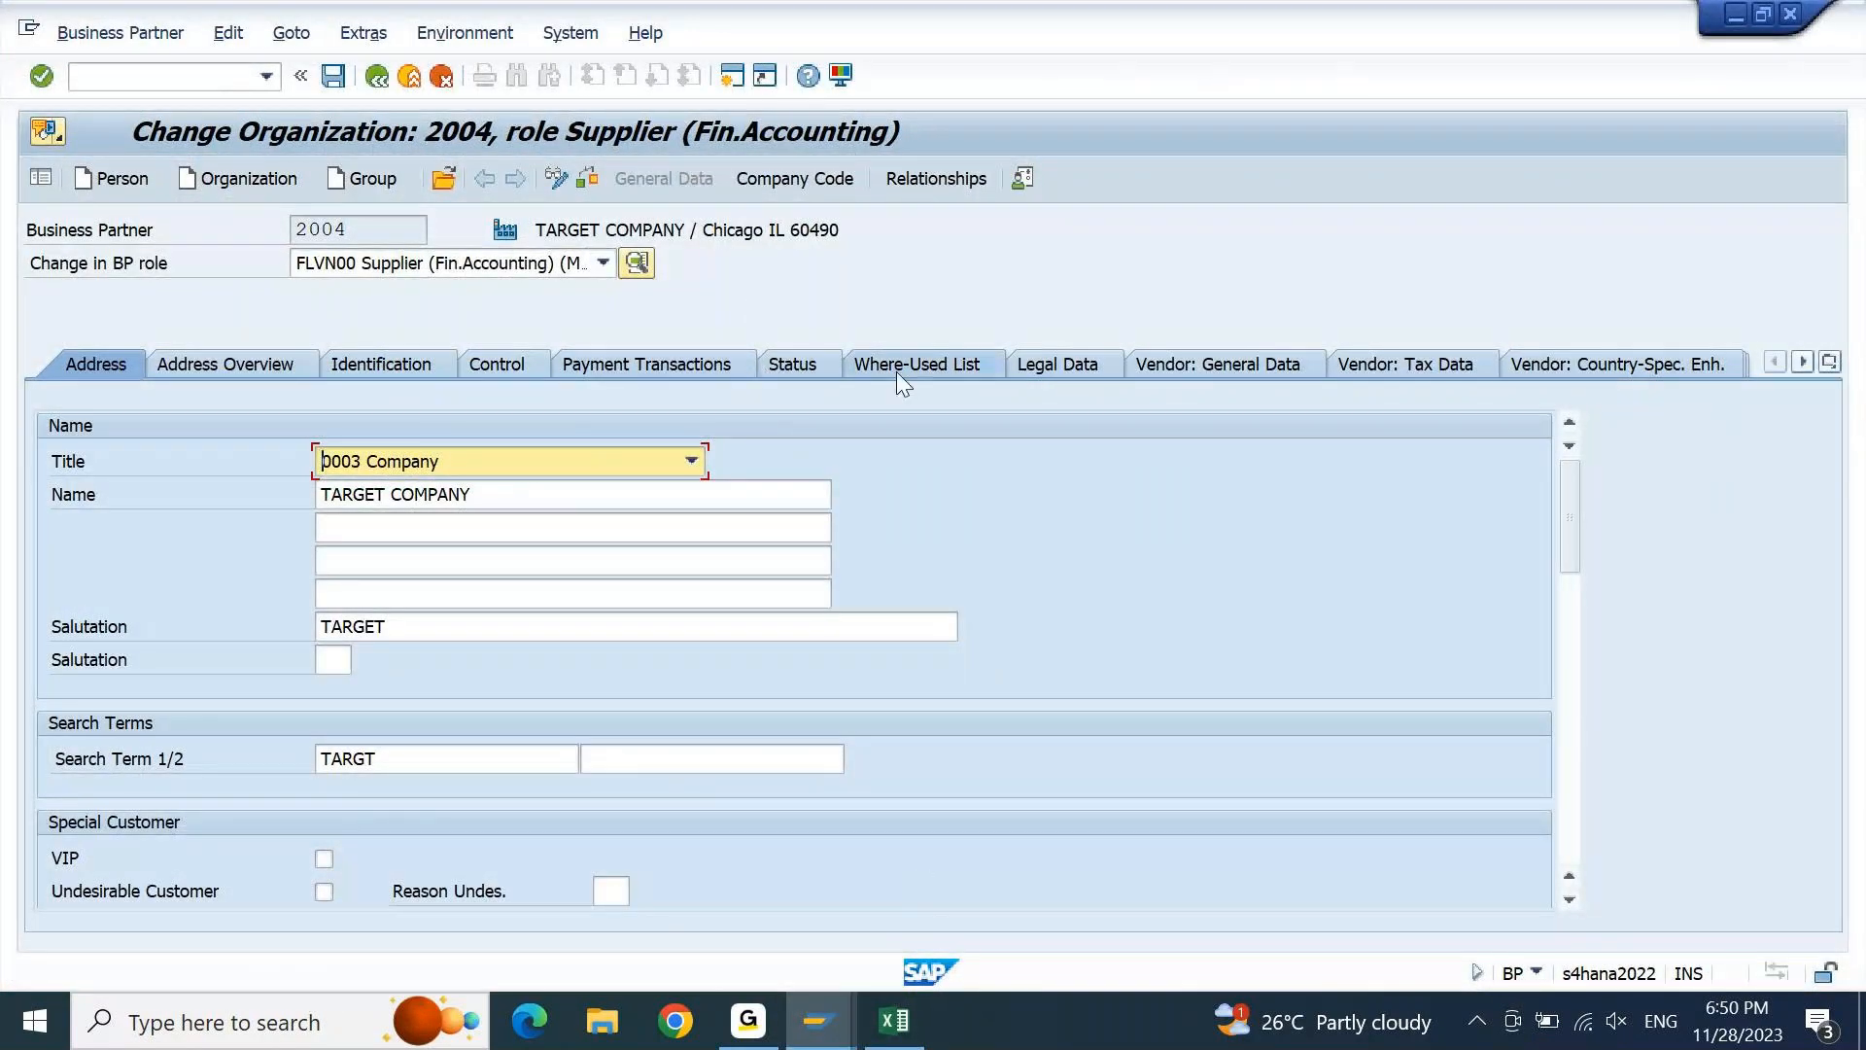
pyautogui.click(1201, 361)
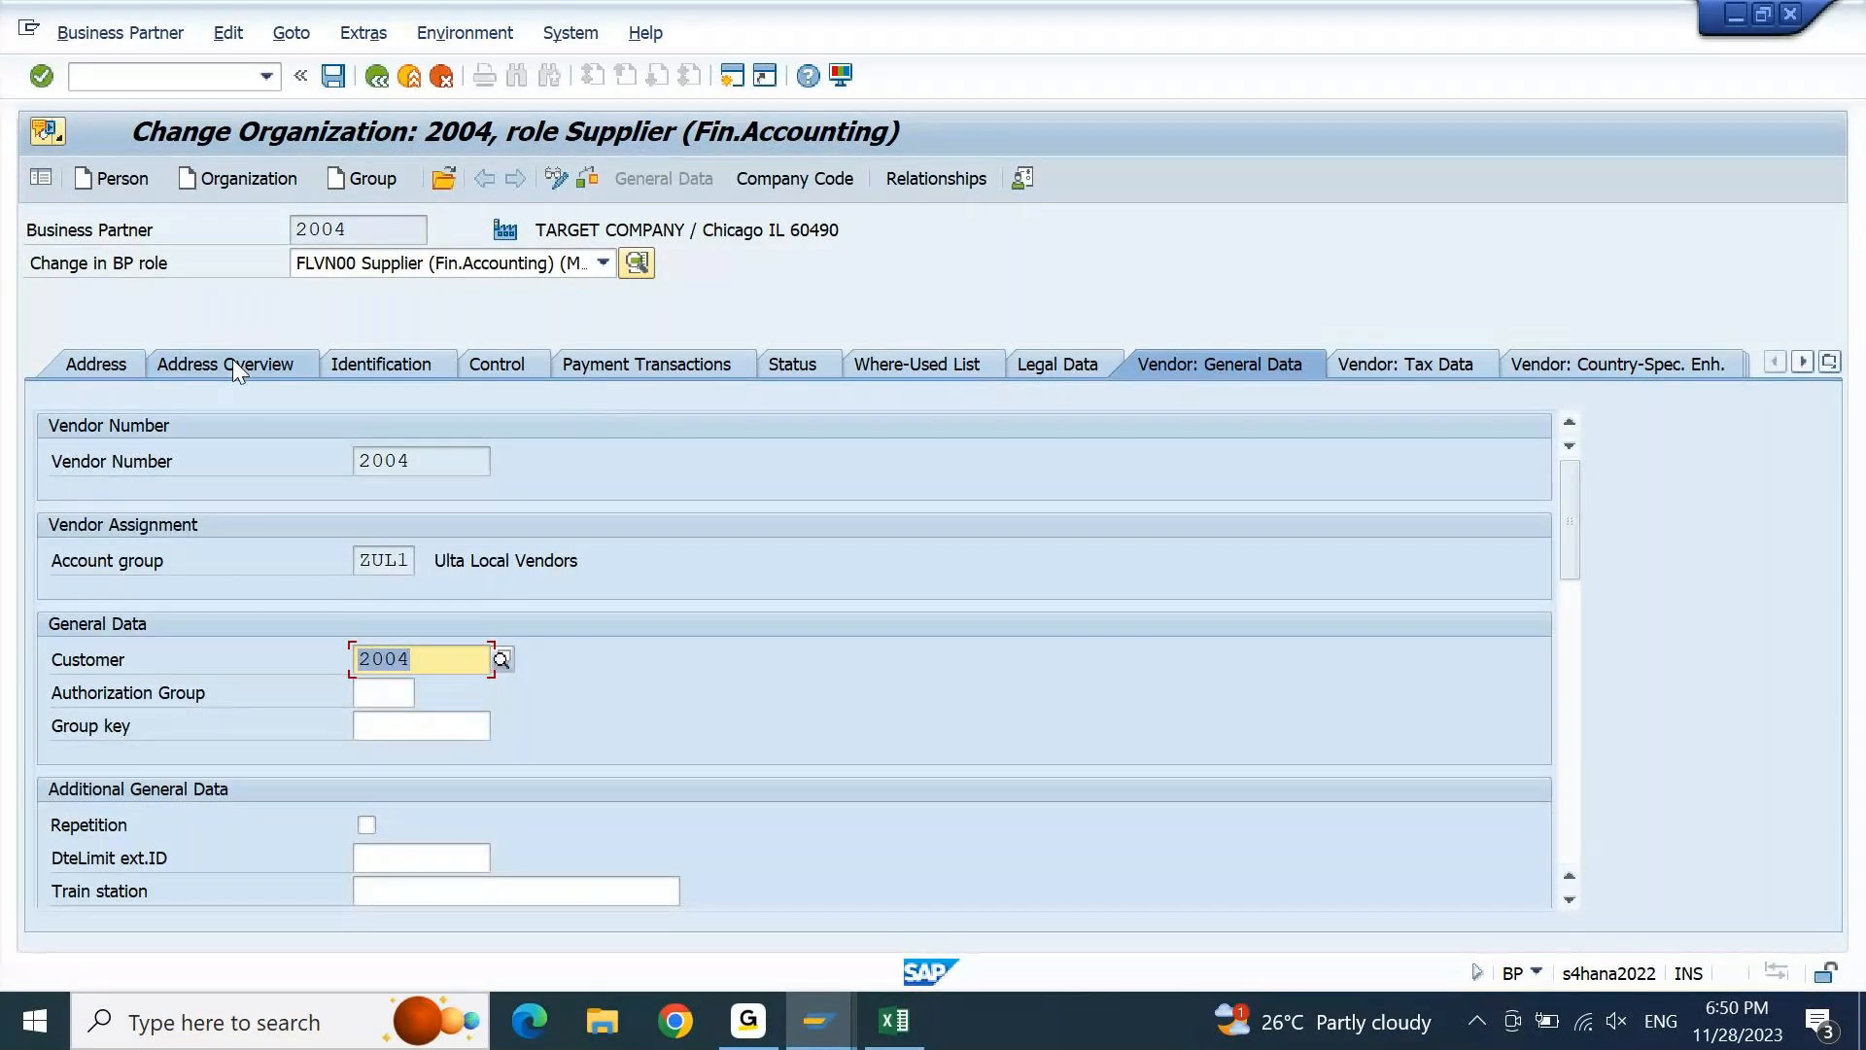
pyautogui.click(172, 368)
pyautogui.click(87, 369)
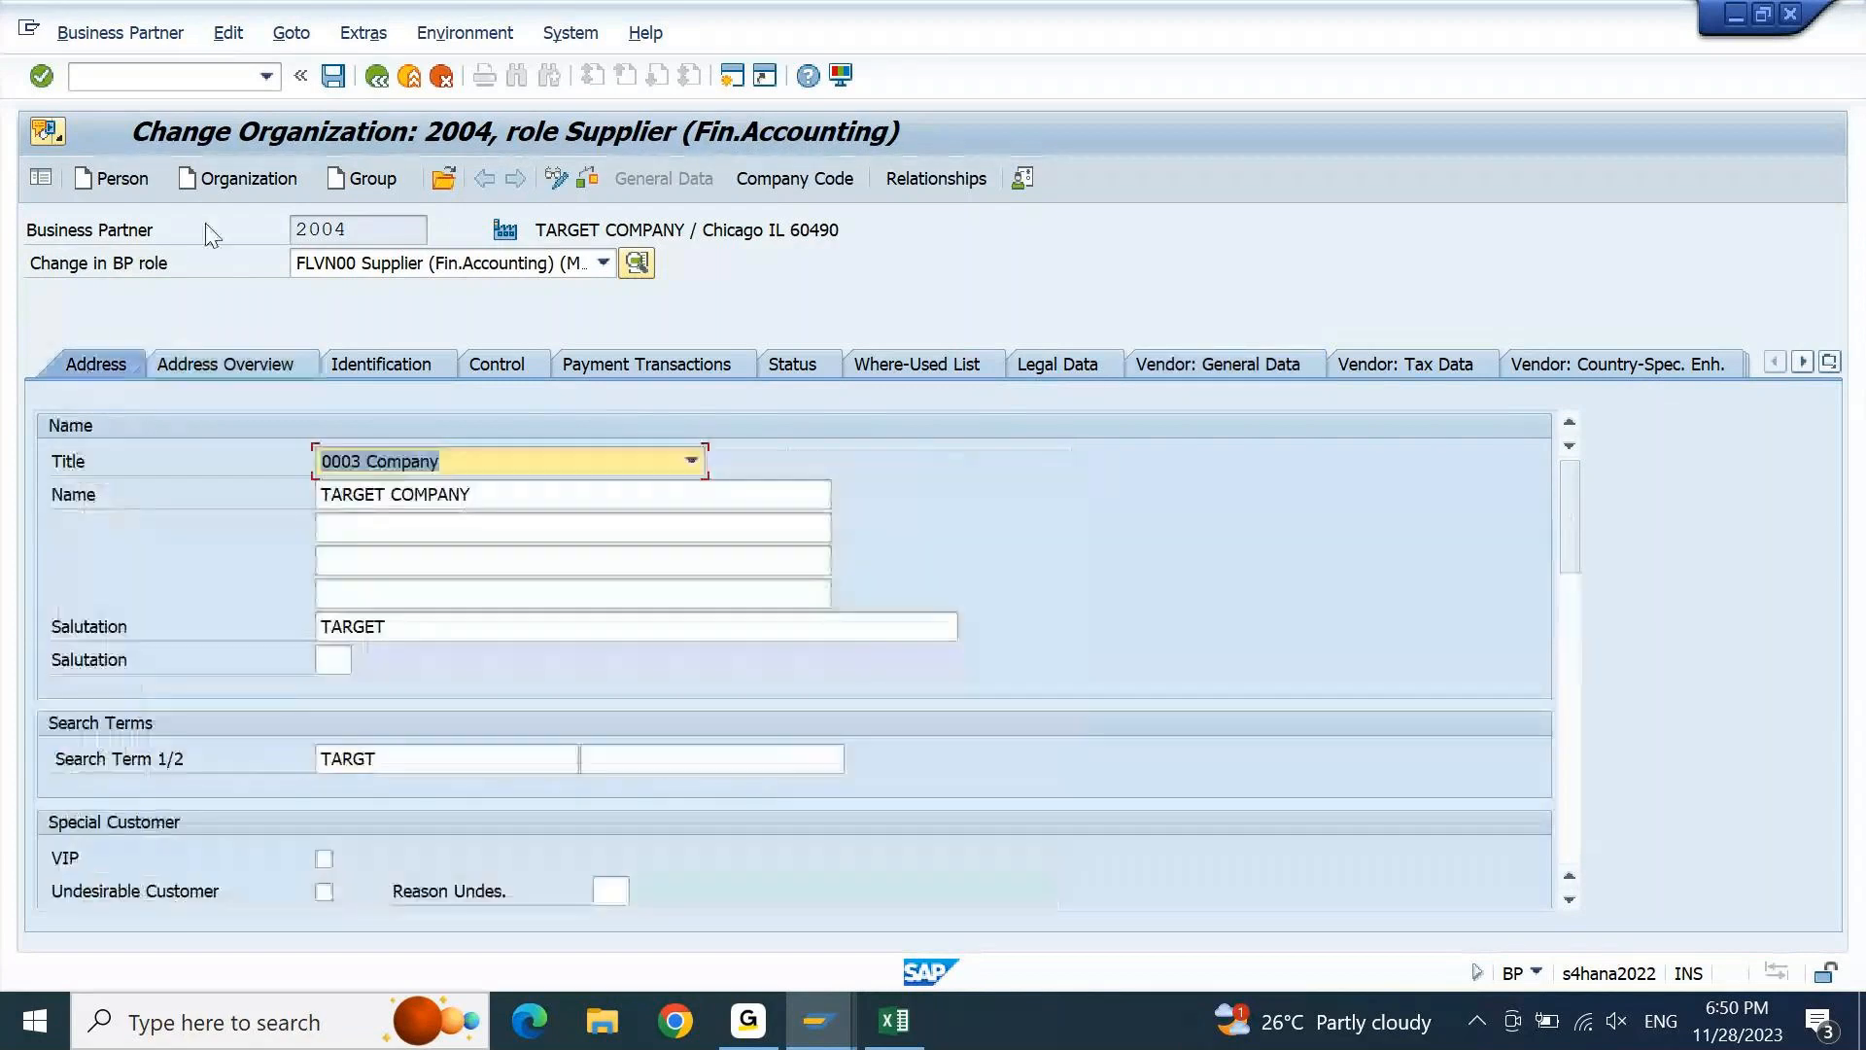
pyautogui.click(241, 181)
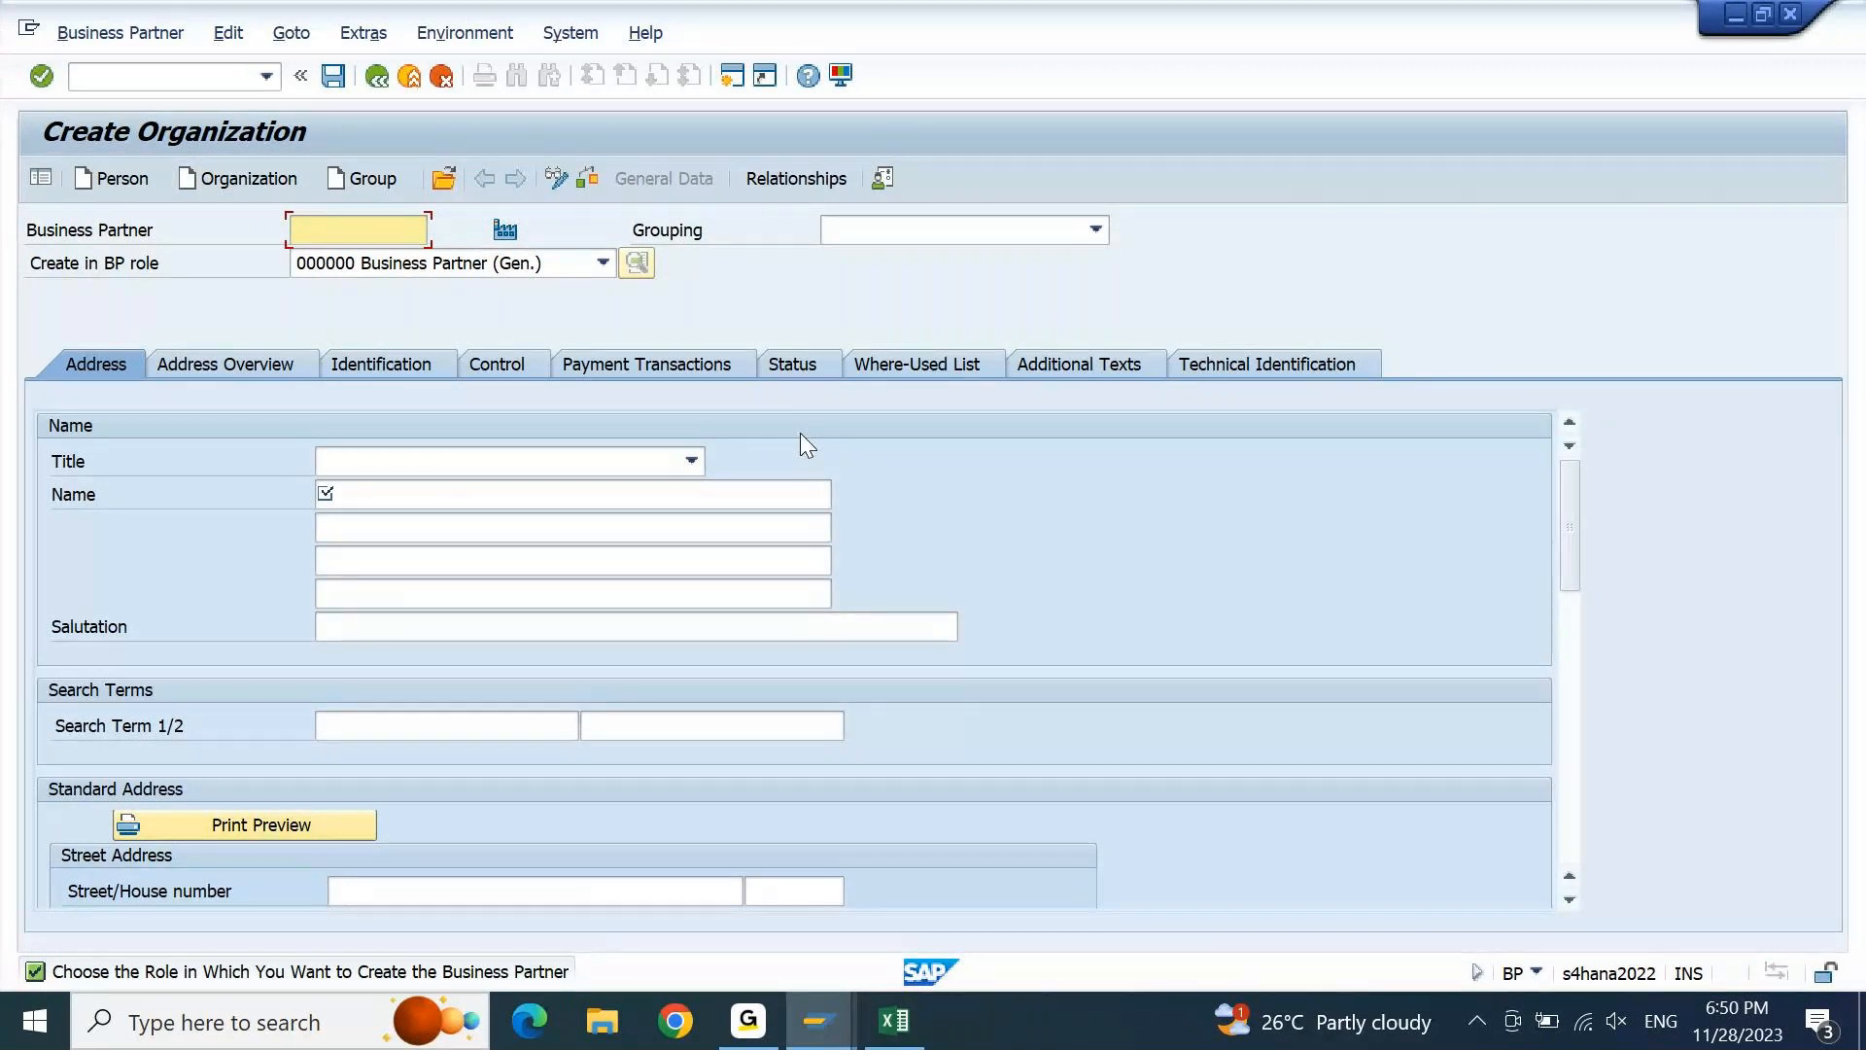
pyautogui.click(170, 41)
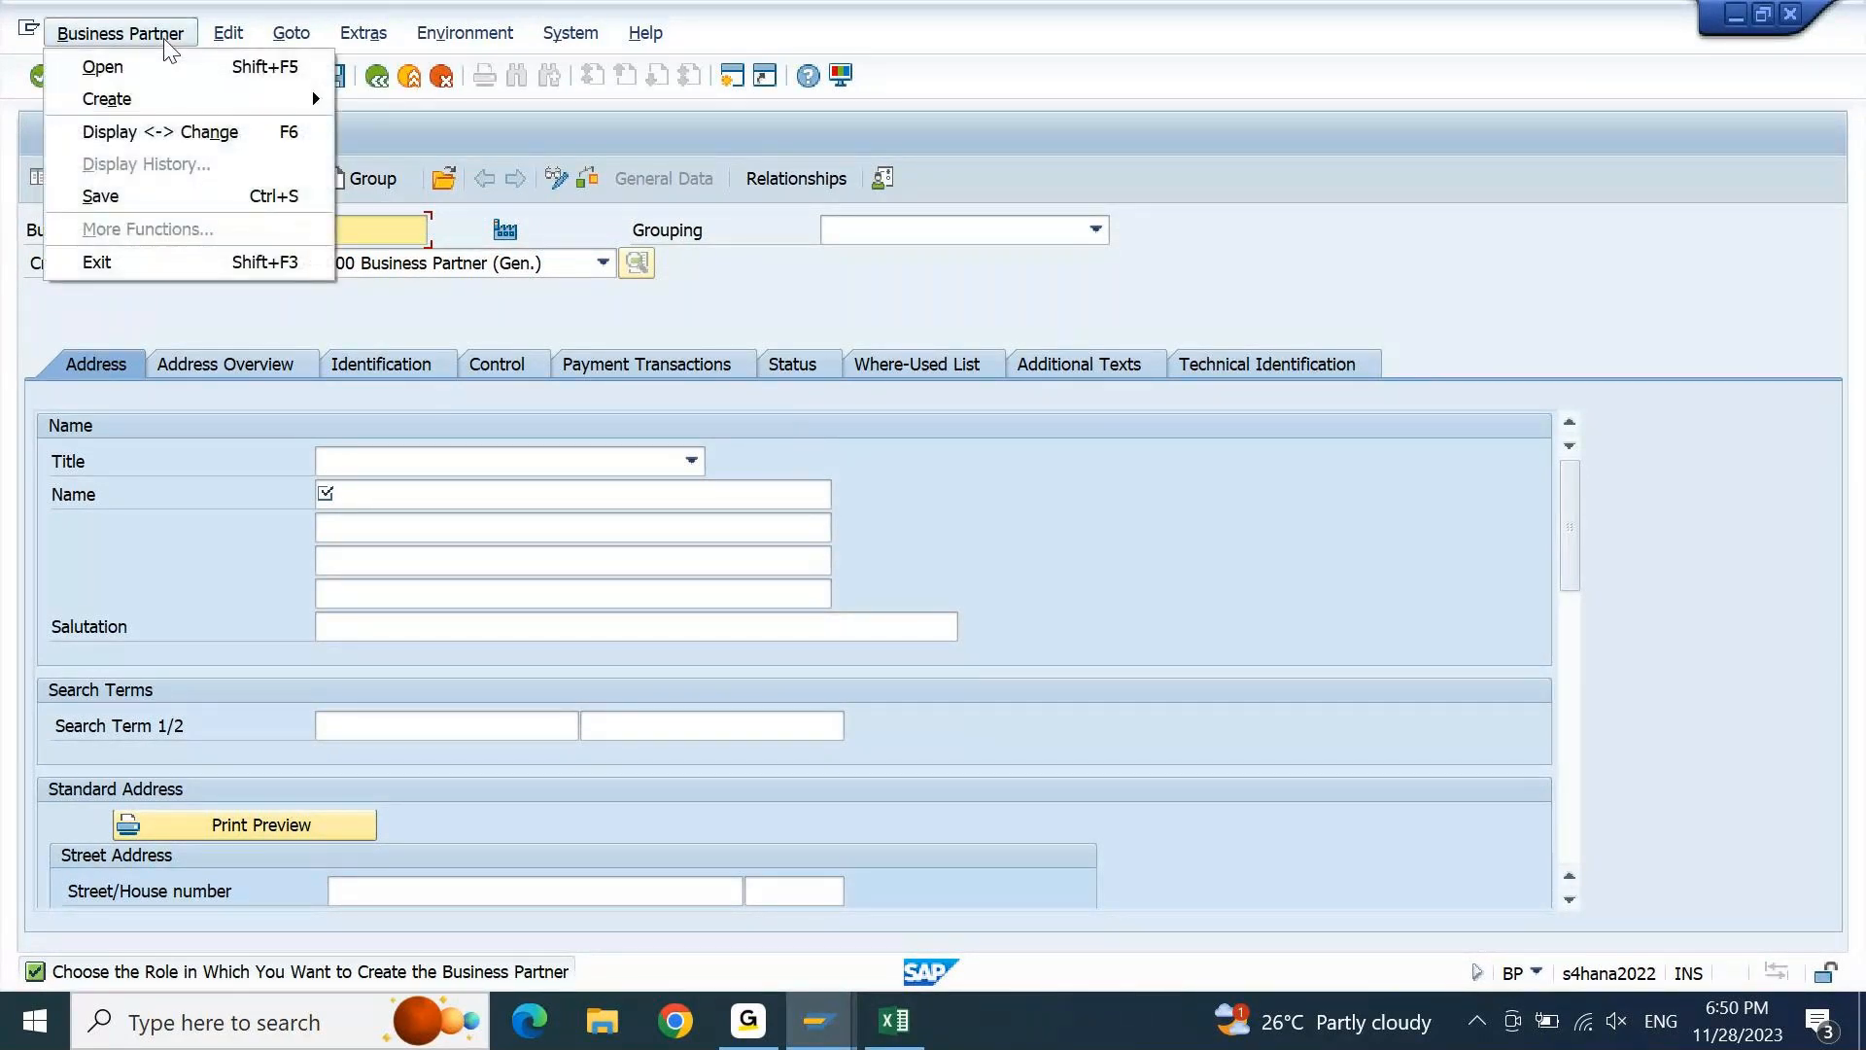
pyautogui.moveTo(245, 41)
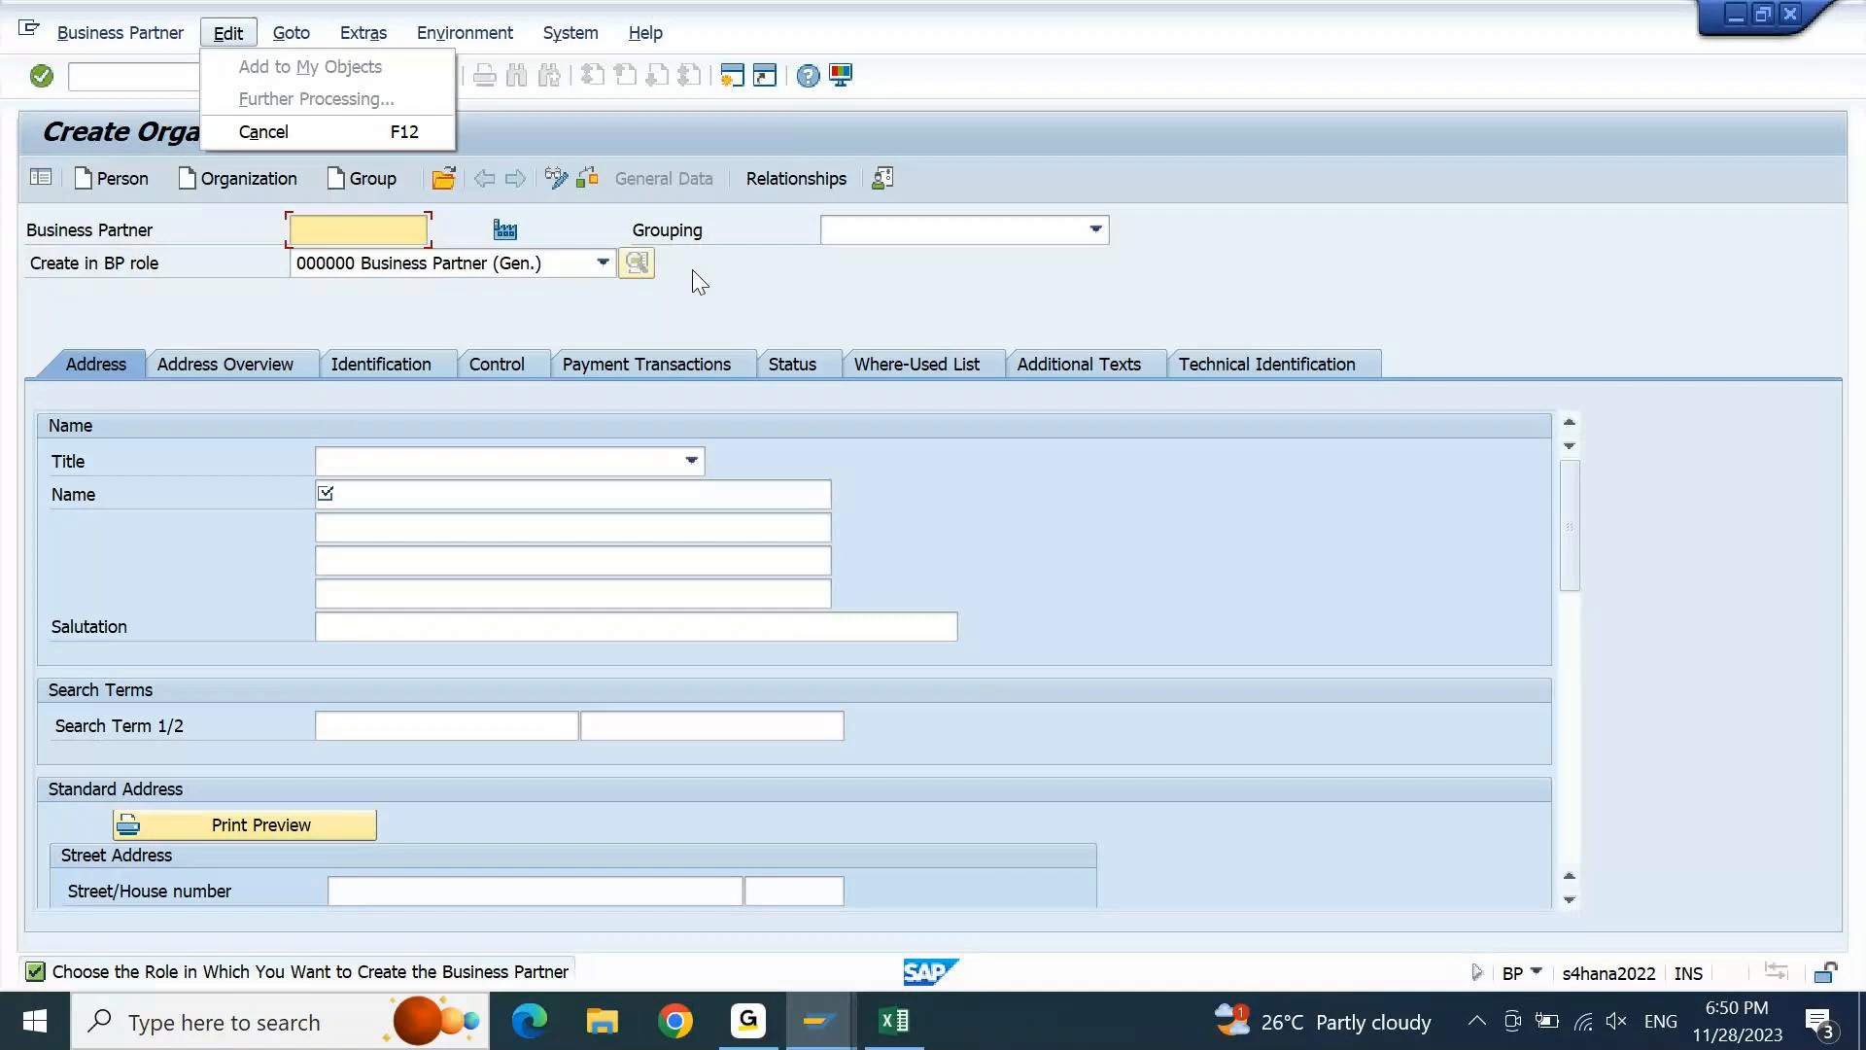
pyautogui.click(708, 294)
pyautogui.press('F12')
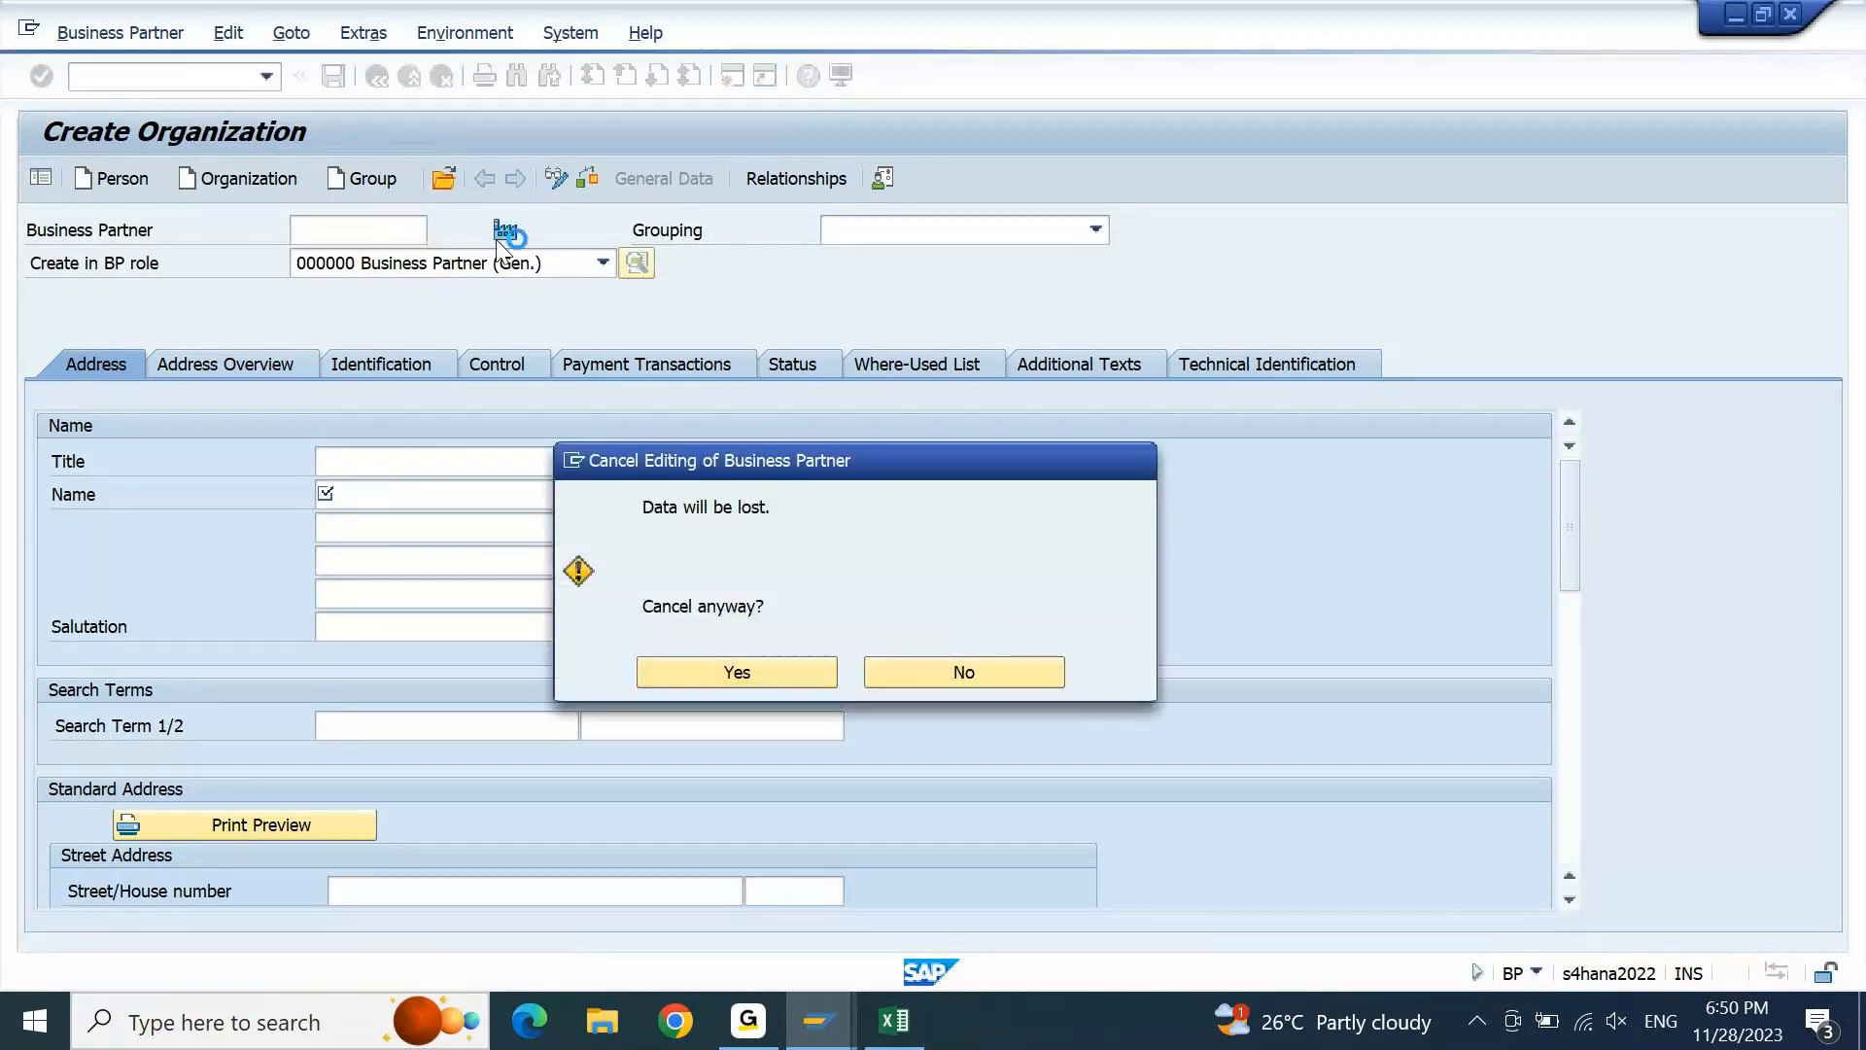
pyautogui.press('Return')
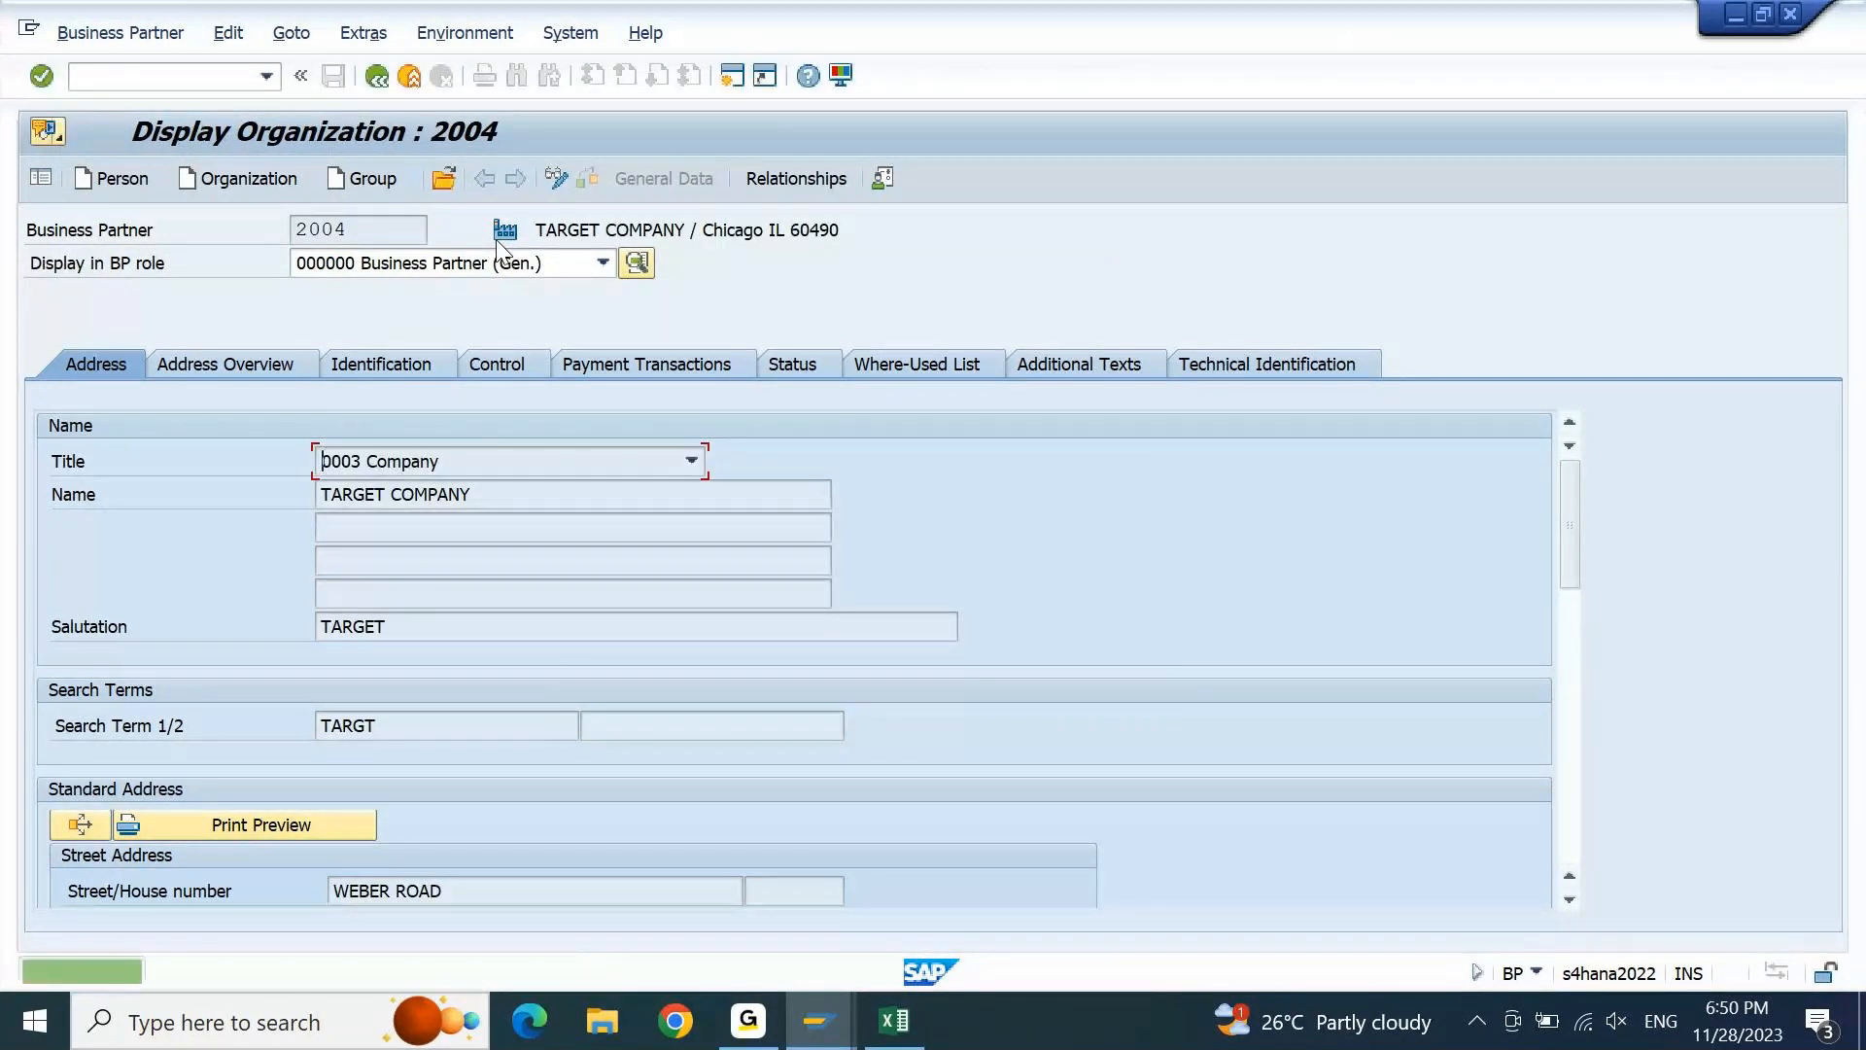
# Open the business partner record of Palak stores by its partner number
pyautogui.click(447, 185)
pyautogui.write('2000')
pyautogui.press('Return')
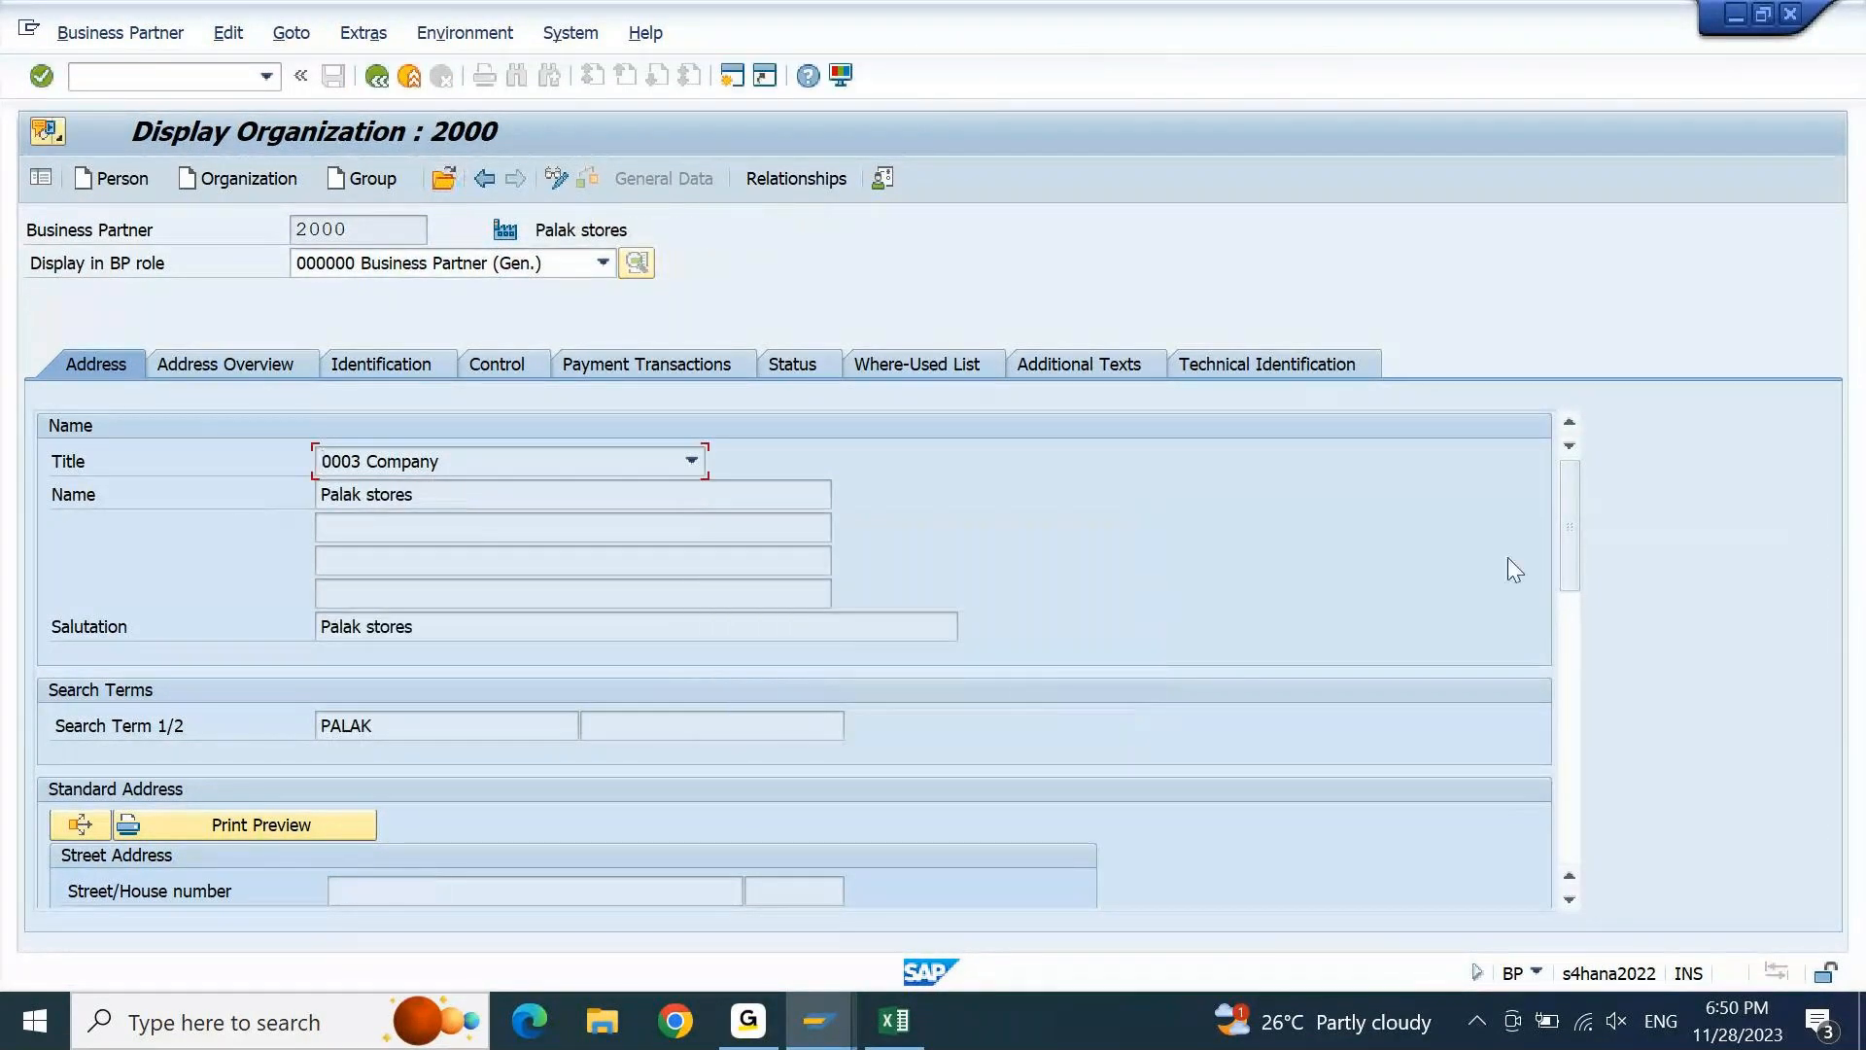
pyautogui.moveTo(1565, 540)
pyautogui.mouseDown()
pyautogui.moveTo(1576, 738)
pyautogui.moveTo(1572, 540)
pyautogui.mouseUp()
pyautogui.moveTo(914, 1033)
pyautogui.click(930, 880)
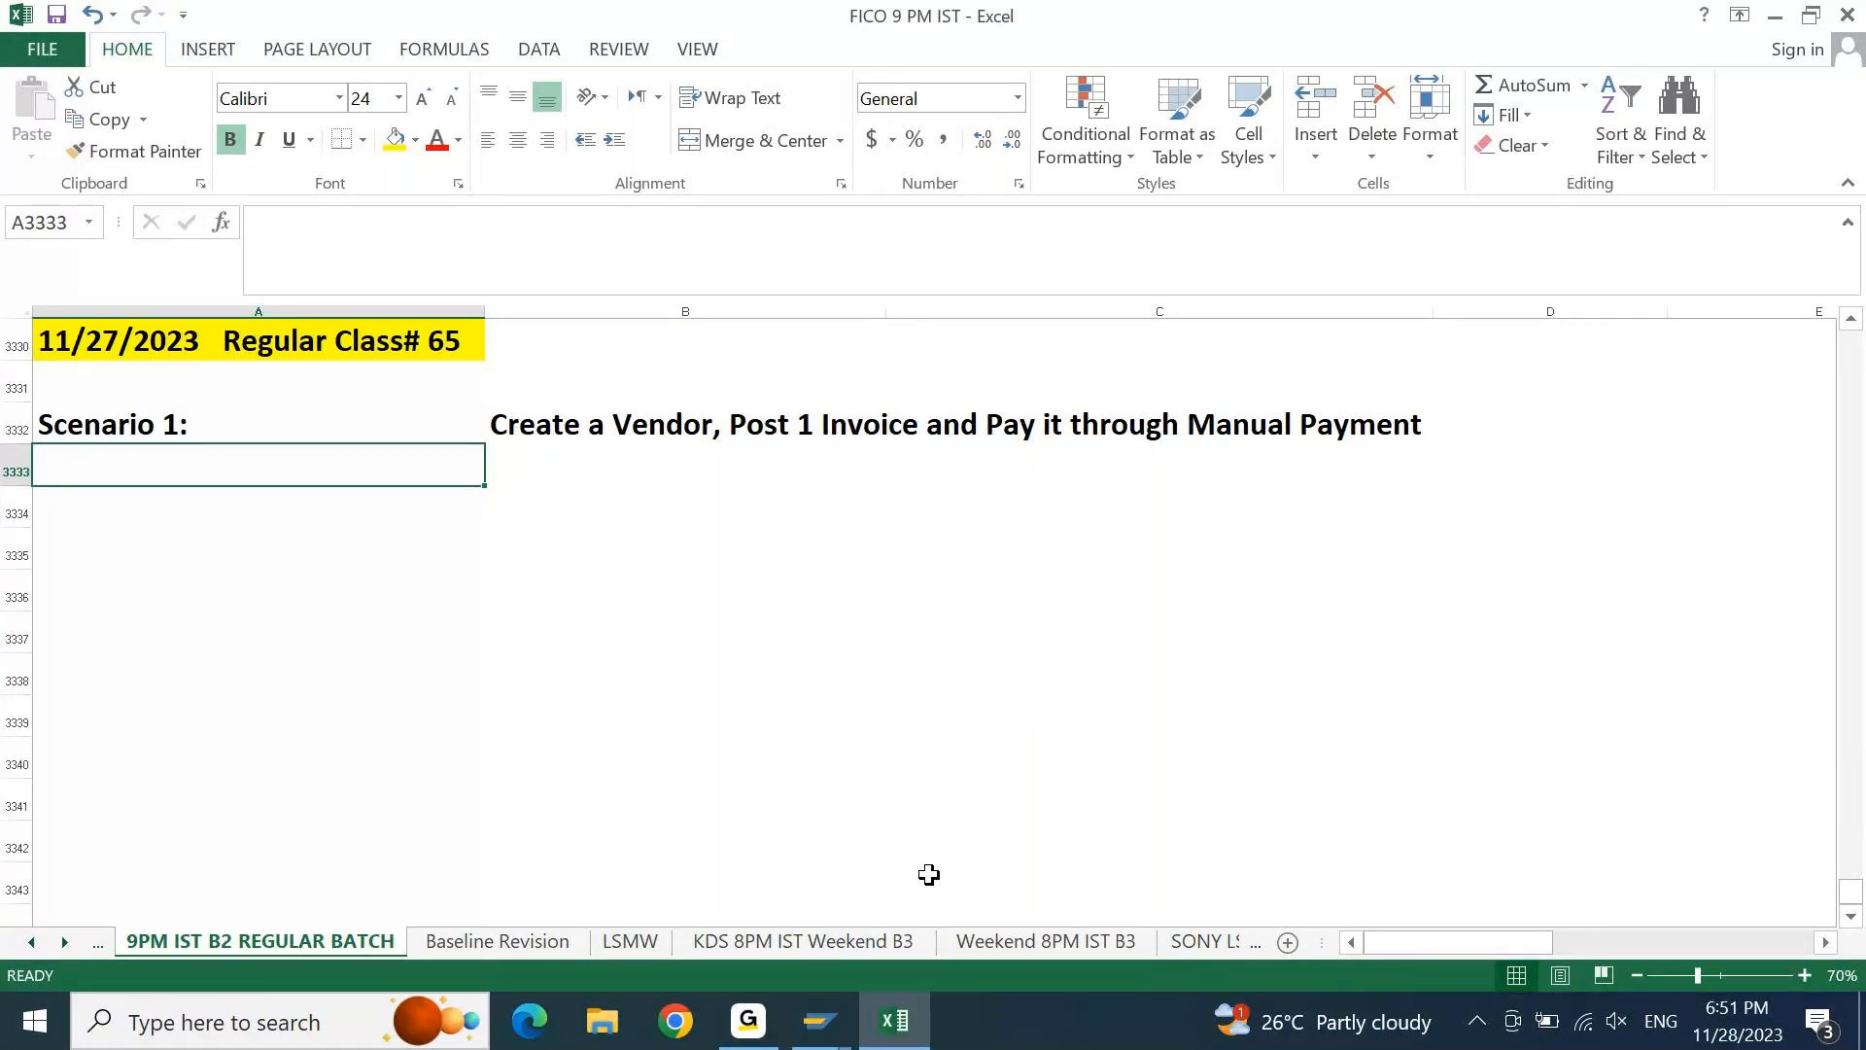
pyautogui.moveTo(820, 1021)
pyautogui.click(1029, 882)
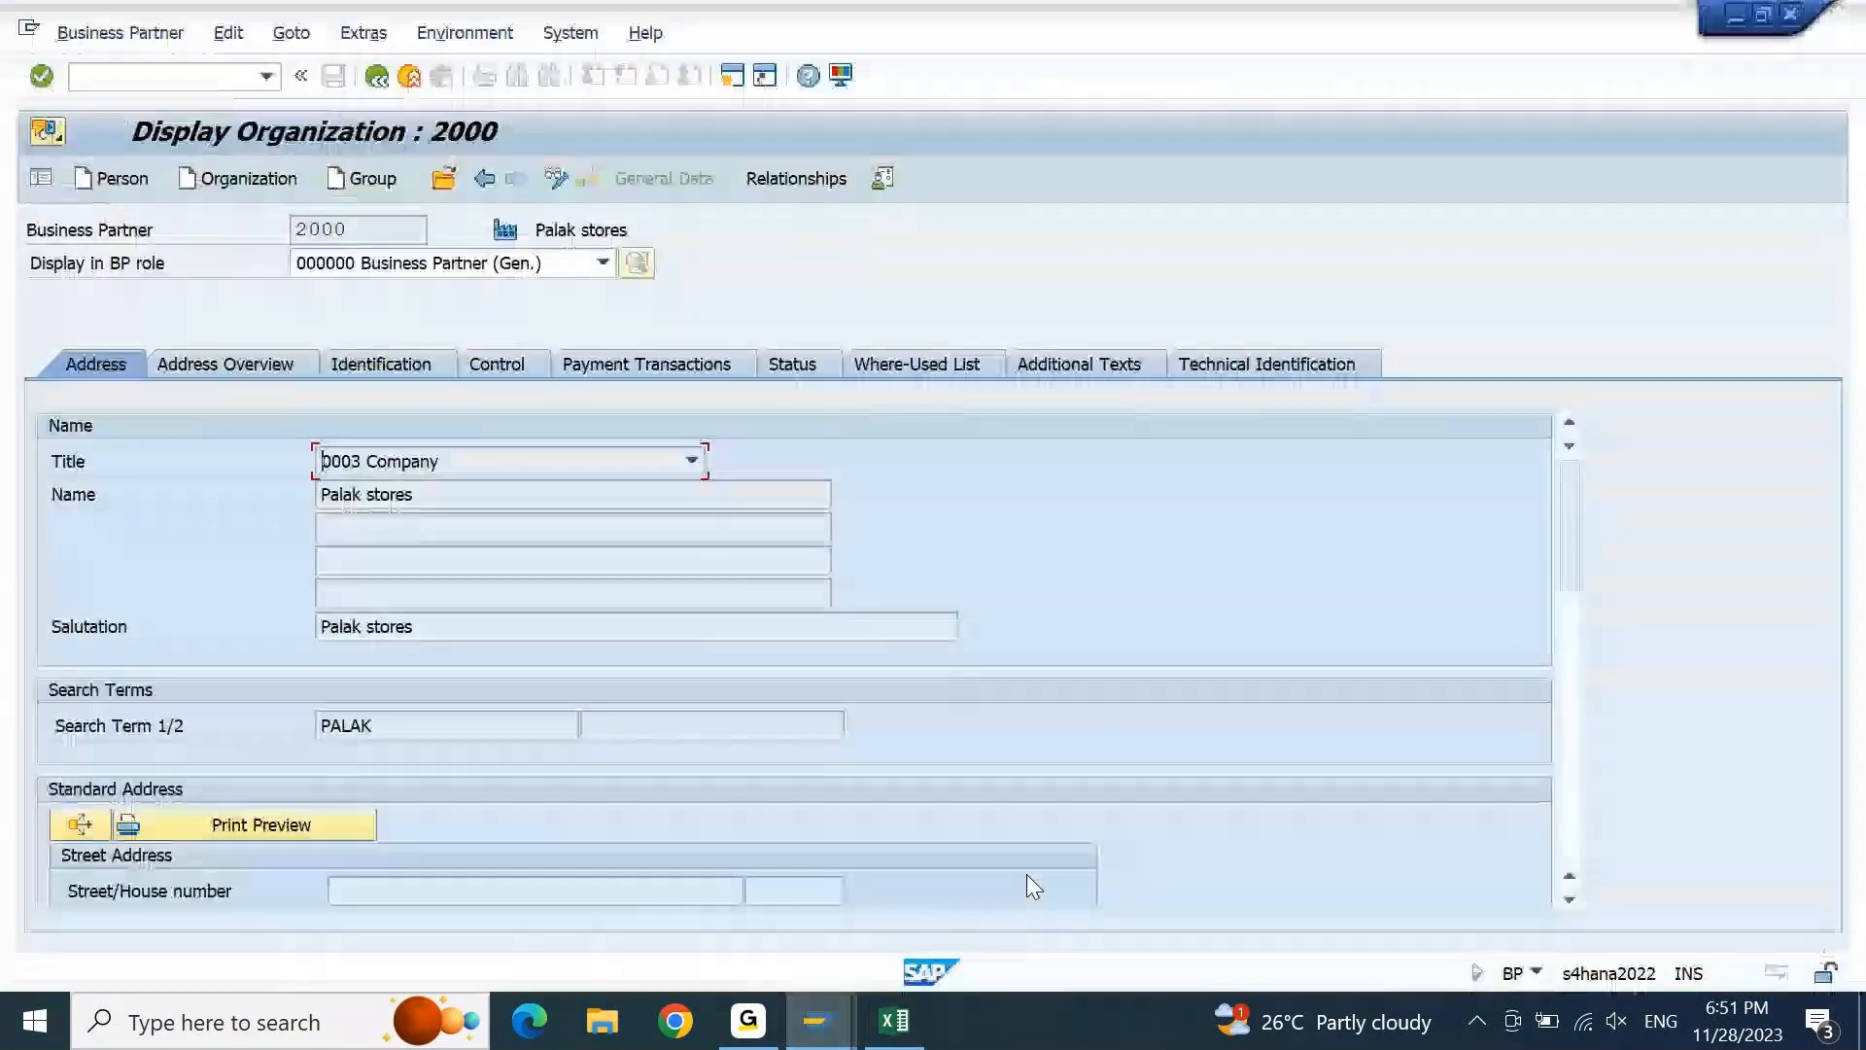
# Run the FBL1N vendor line item display in a new session for the Palak stores supplier account's open items in company code 9000
pyautogui.click(734, 76)
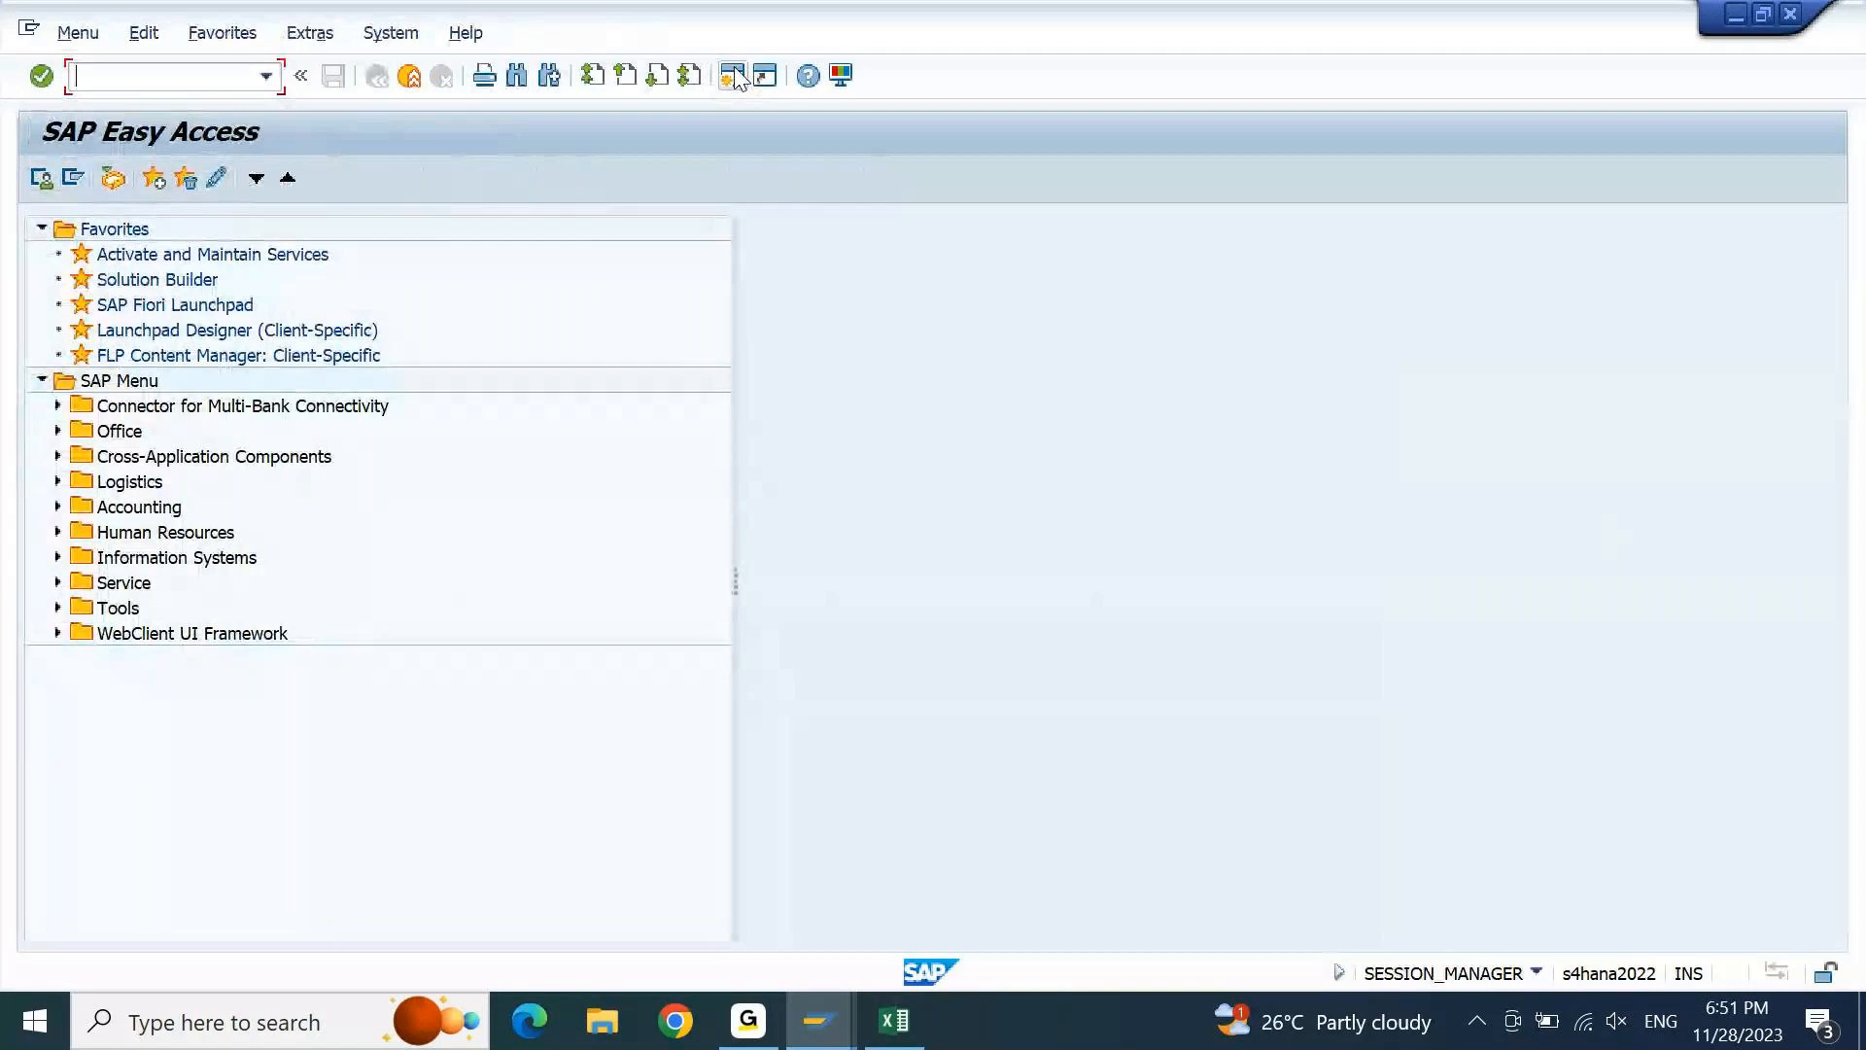
pyautogui.write('FBL1N')
pyautogui.press('Return')
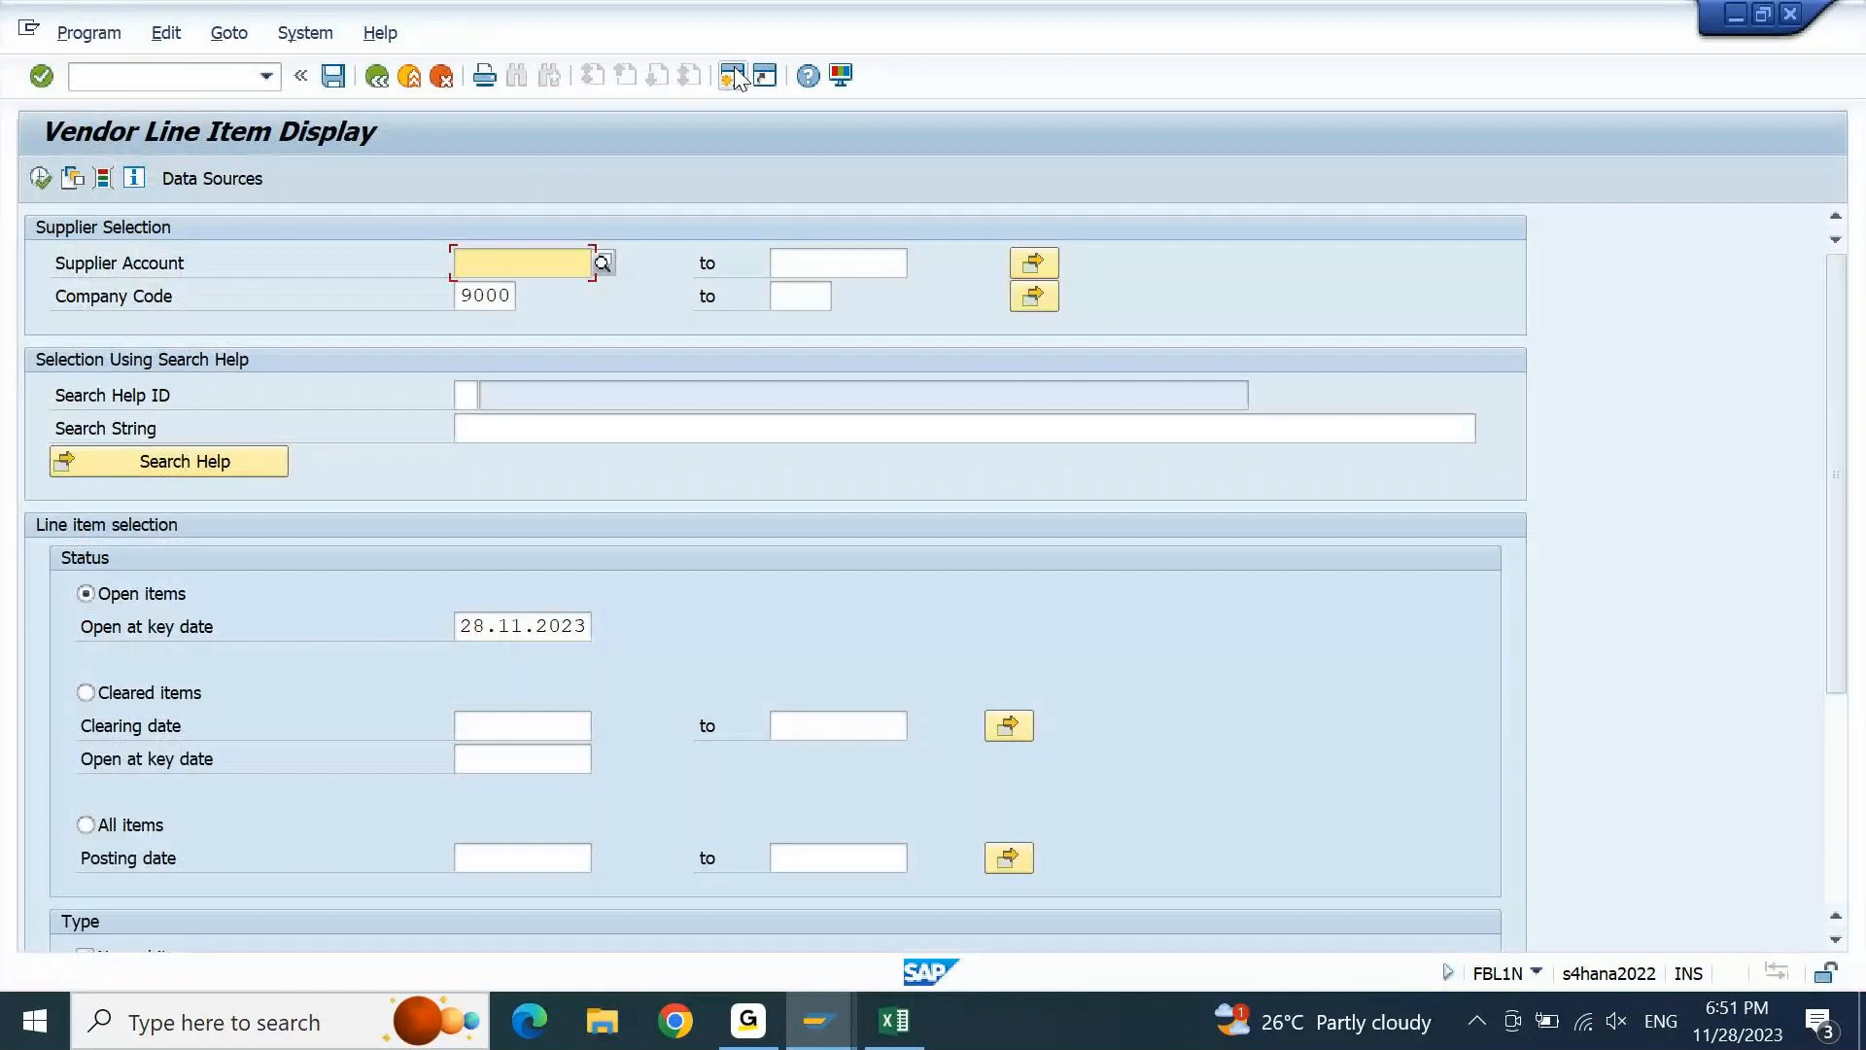
pyautogui.write('2000')
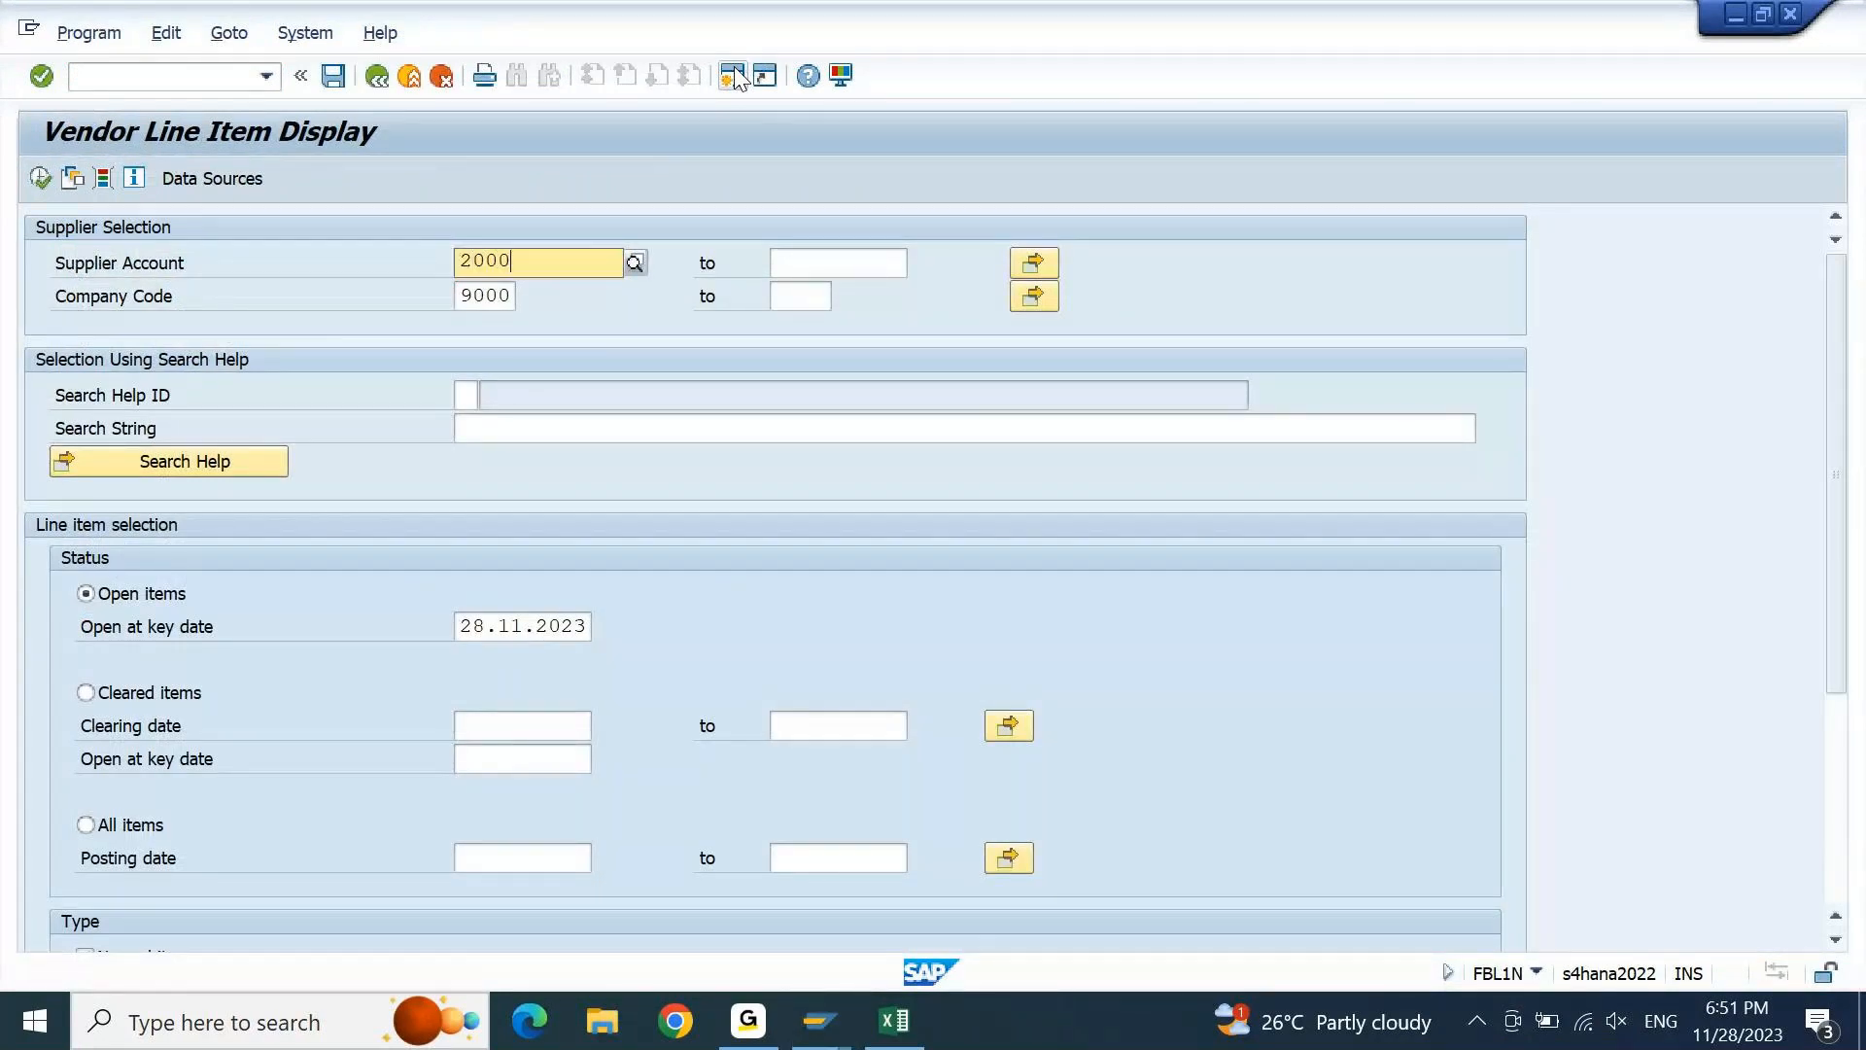
pyautogui.press('F8')
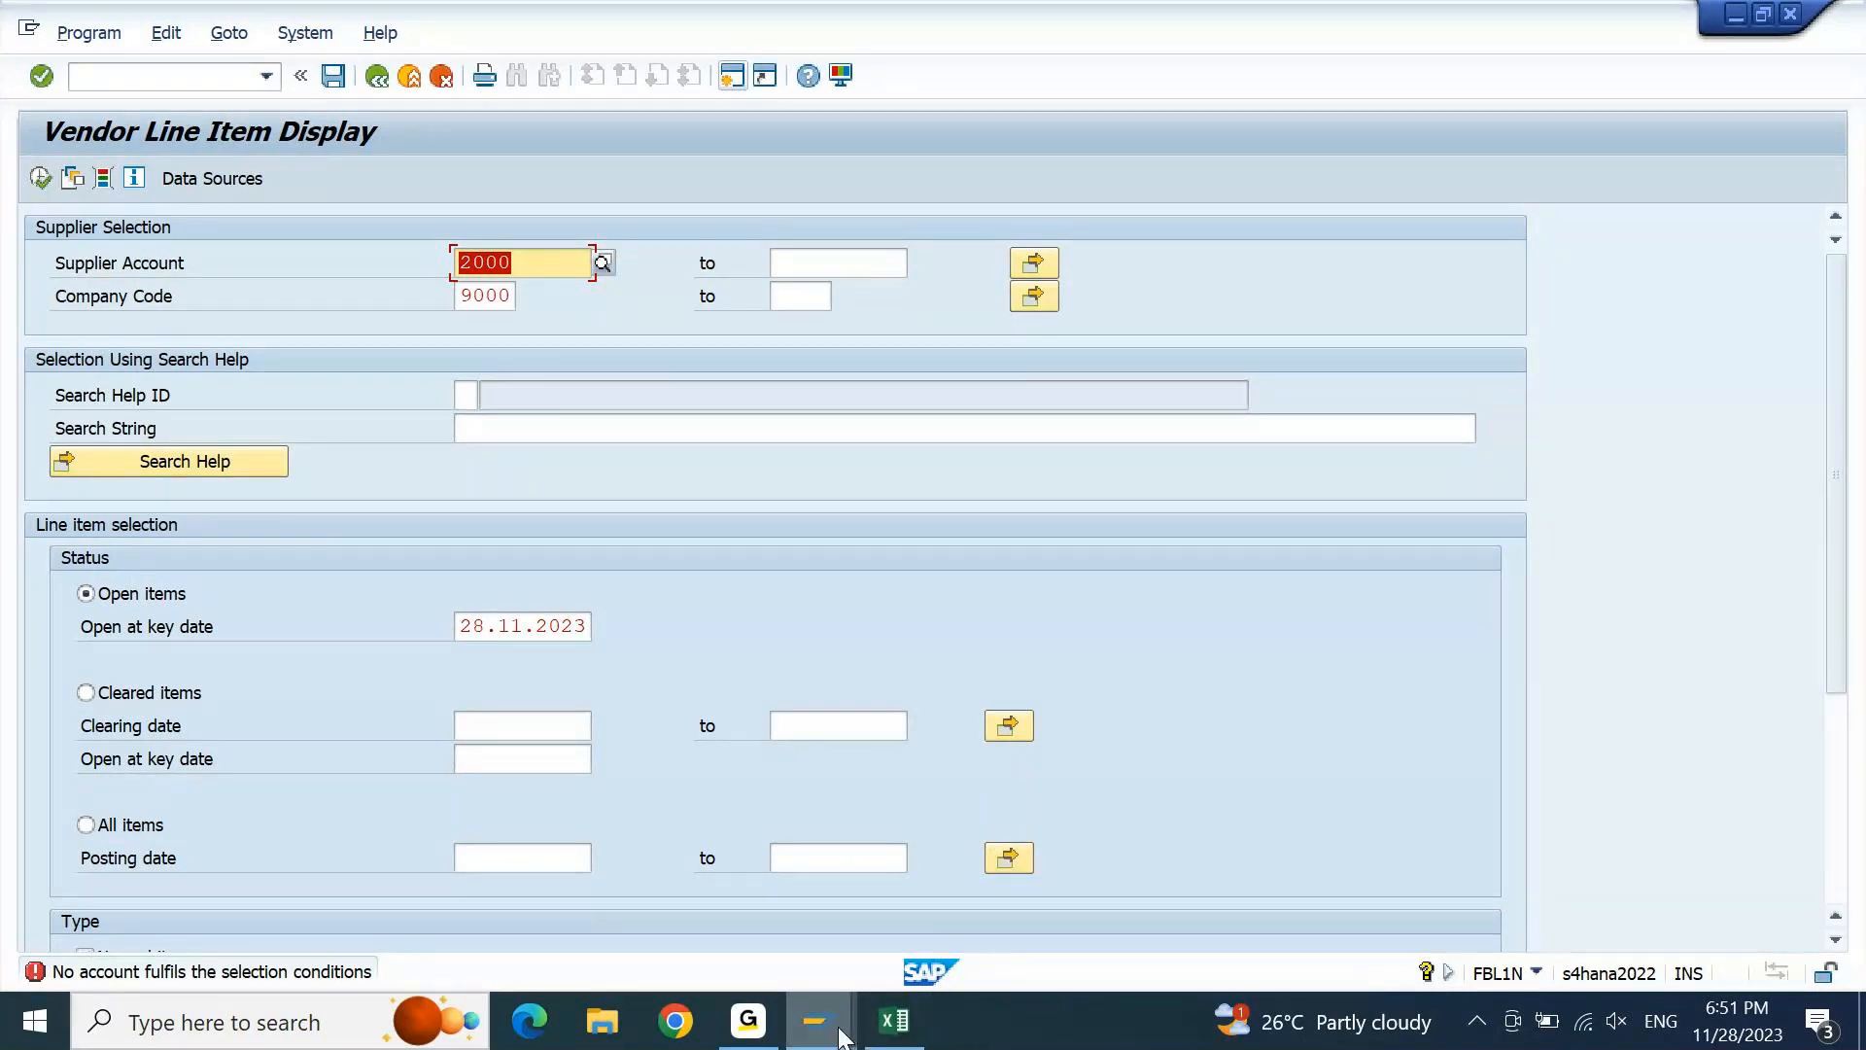
# Return to the Palak stores business partner window, check its assigned BP roles and switch the record to change mode
pyautogui.moveTo(841, 1037)
pyautogui.click(860, 920)
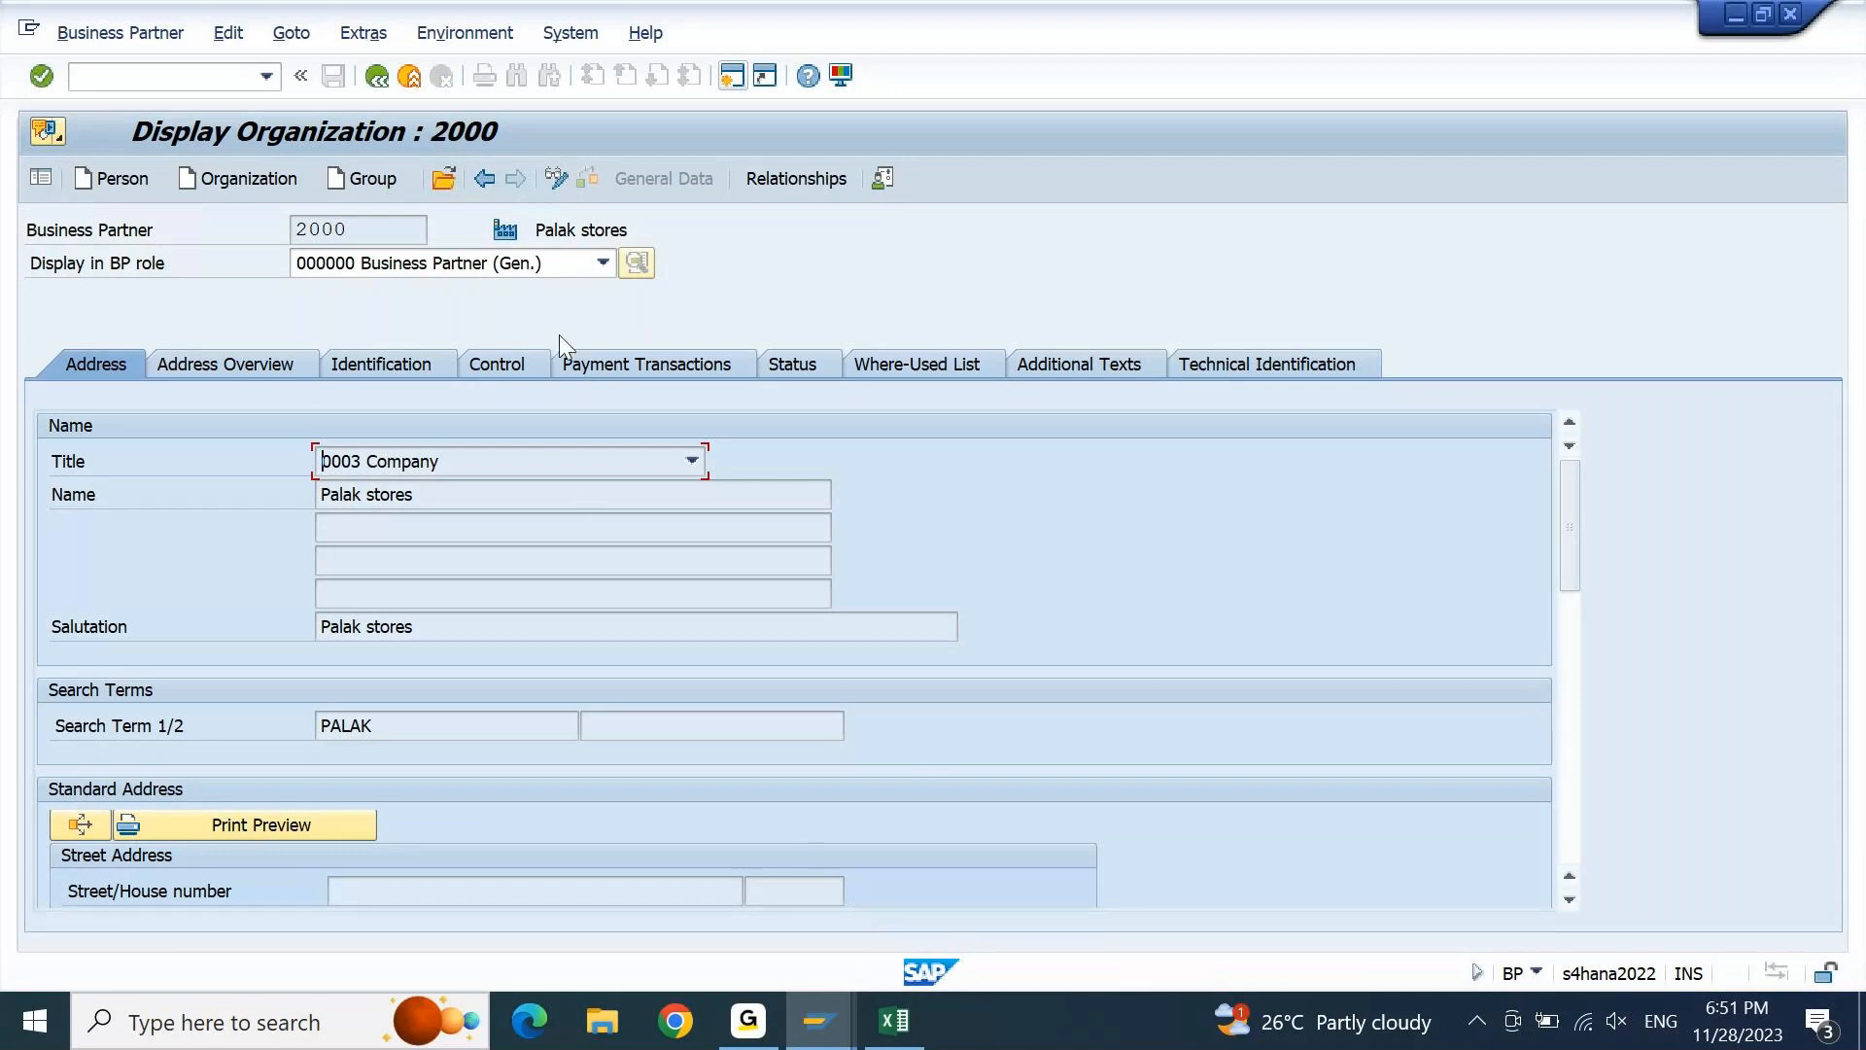
pyautogui.click(603, 272)
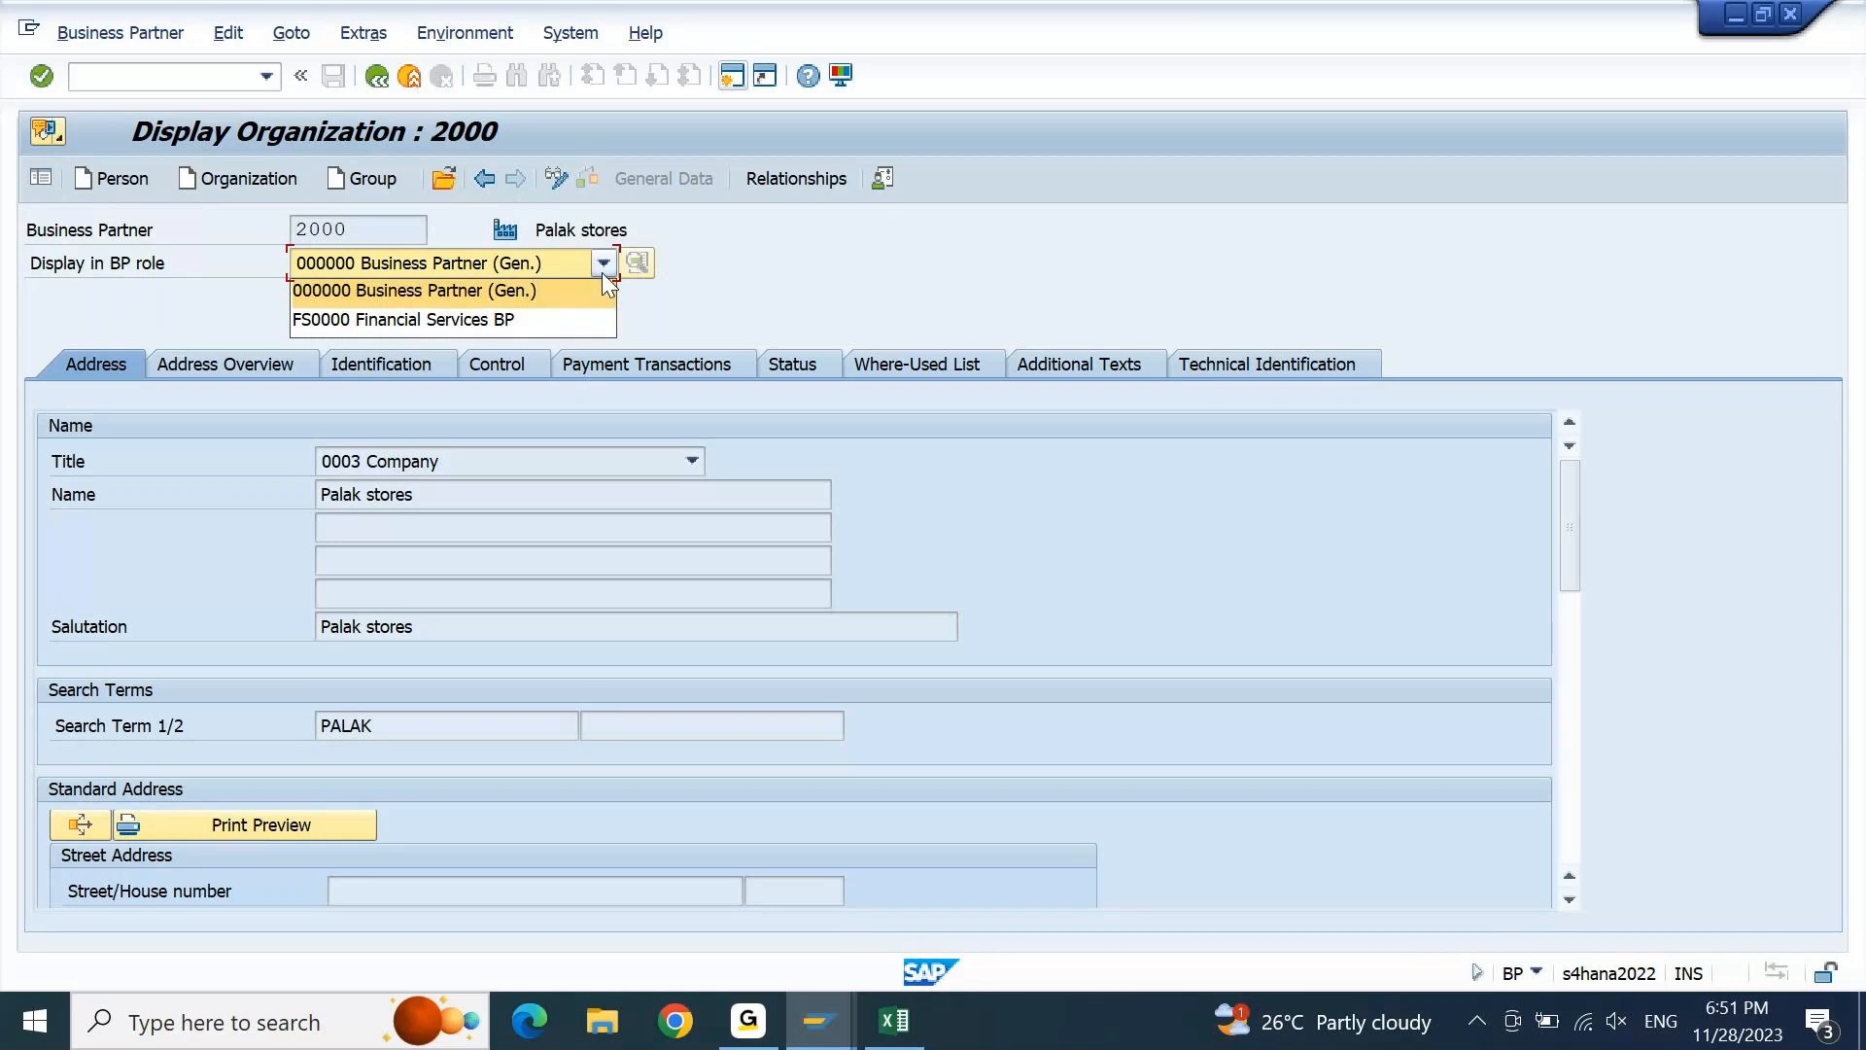
pyautogui.click(543, 258)
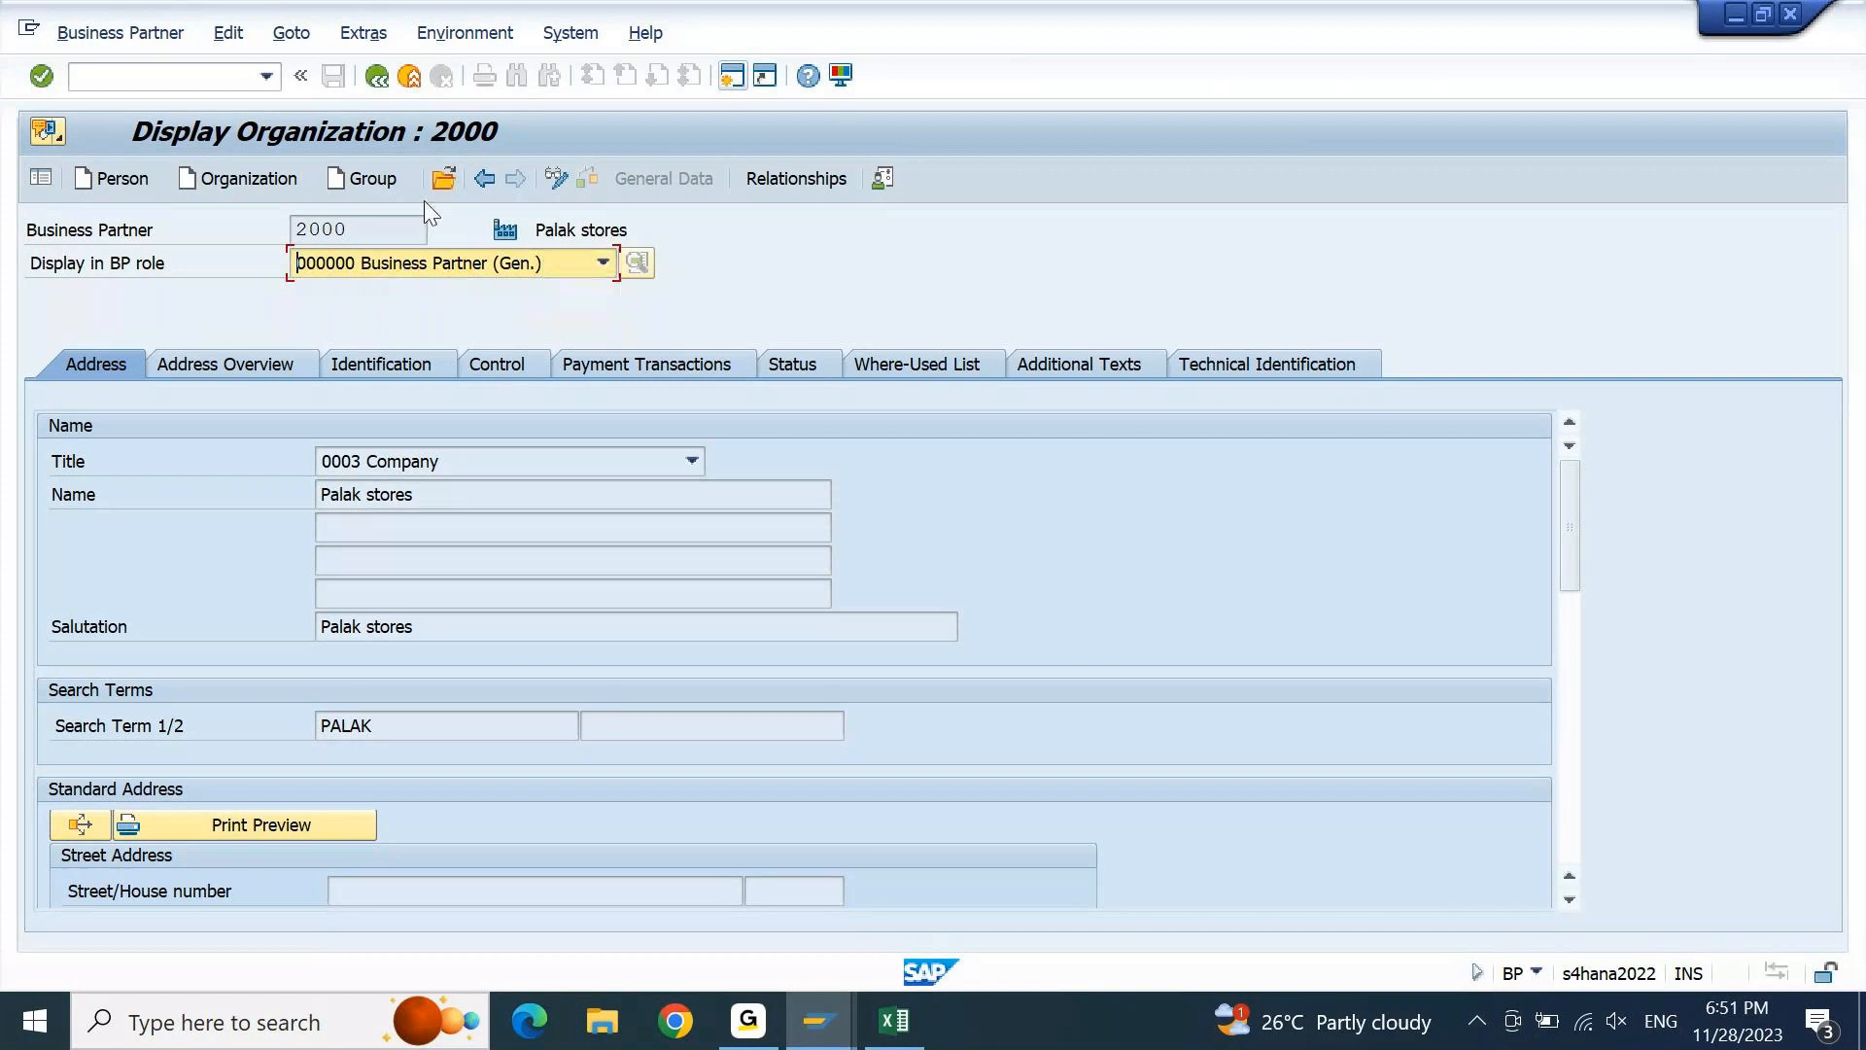
pyautogui.click(556, 179)
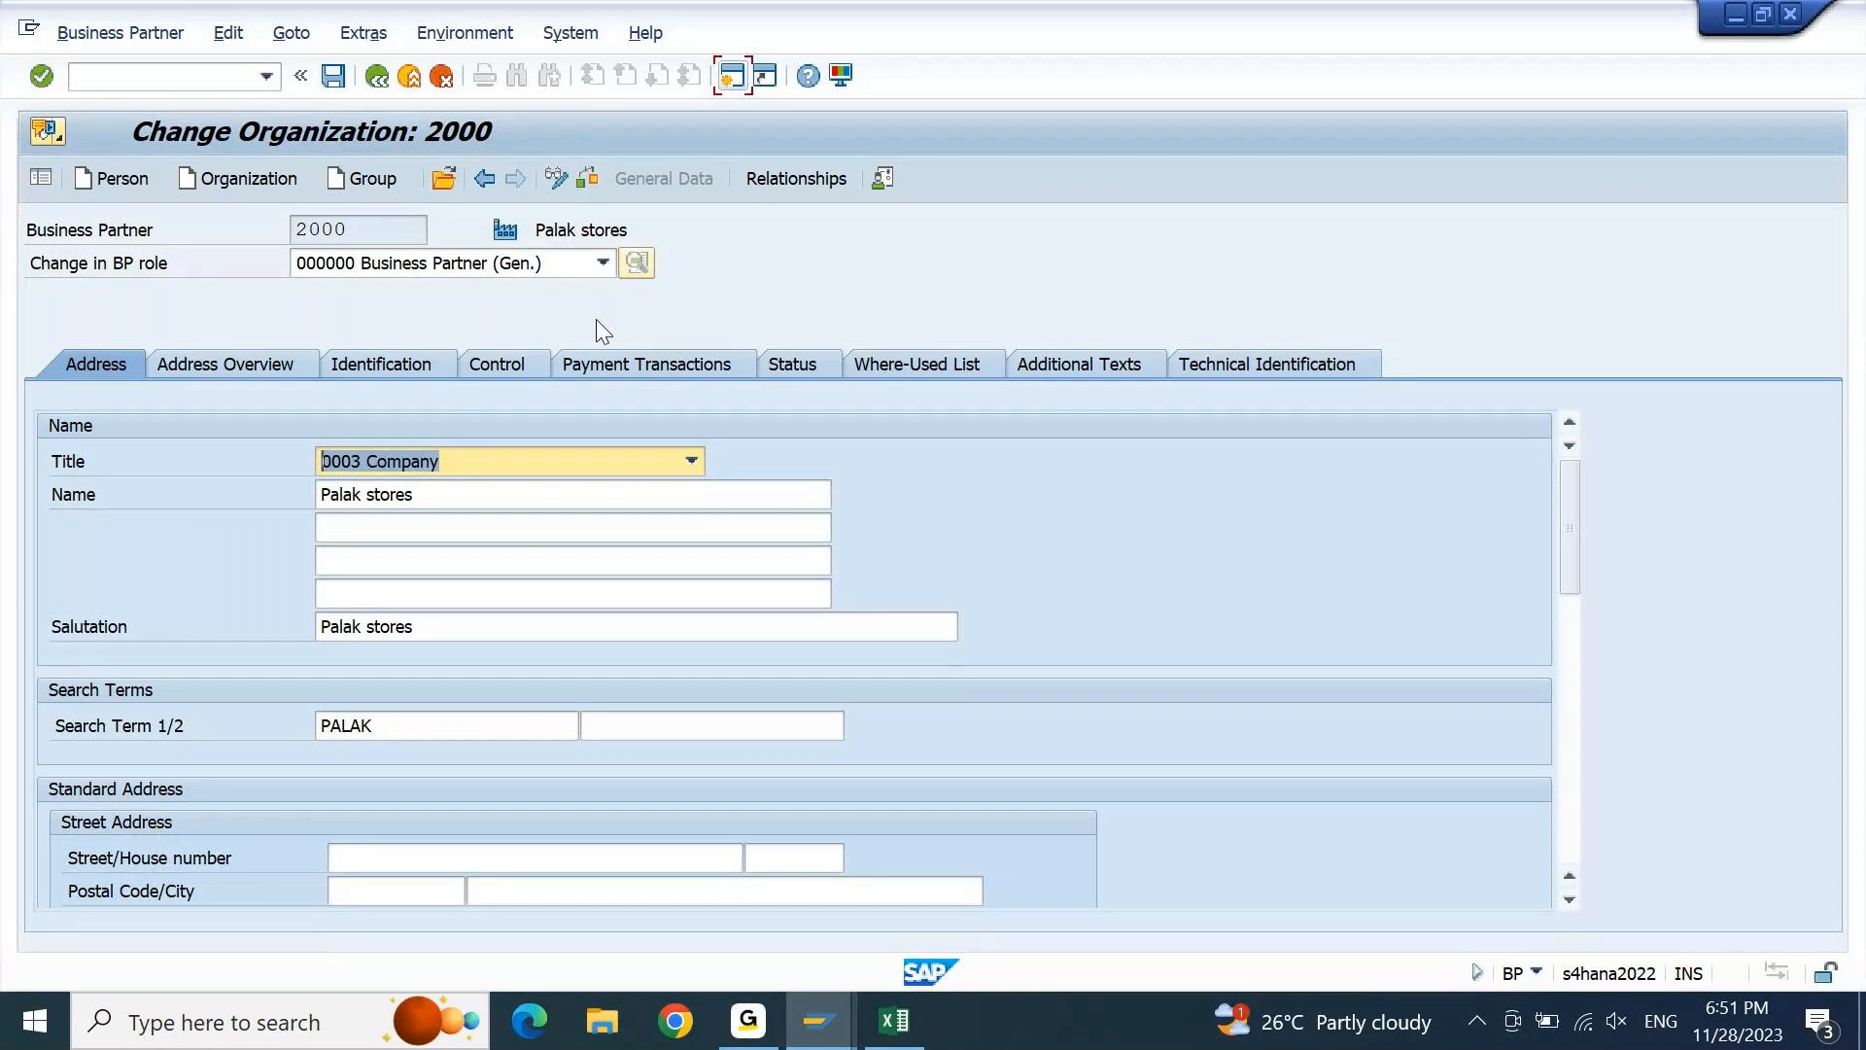
# Select FLVN01 Supplier as the BP role for Palak stores
pyautogui.click(603, 263)
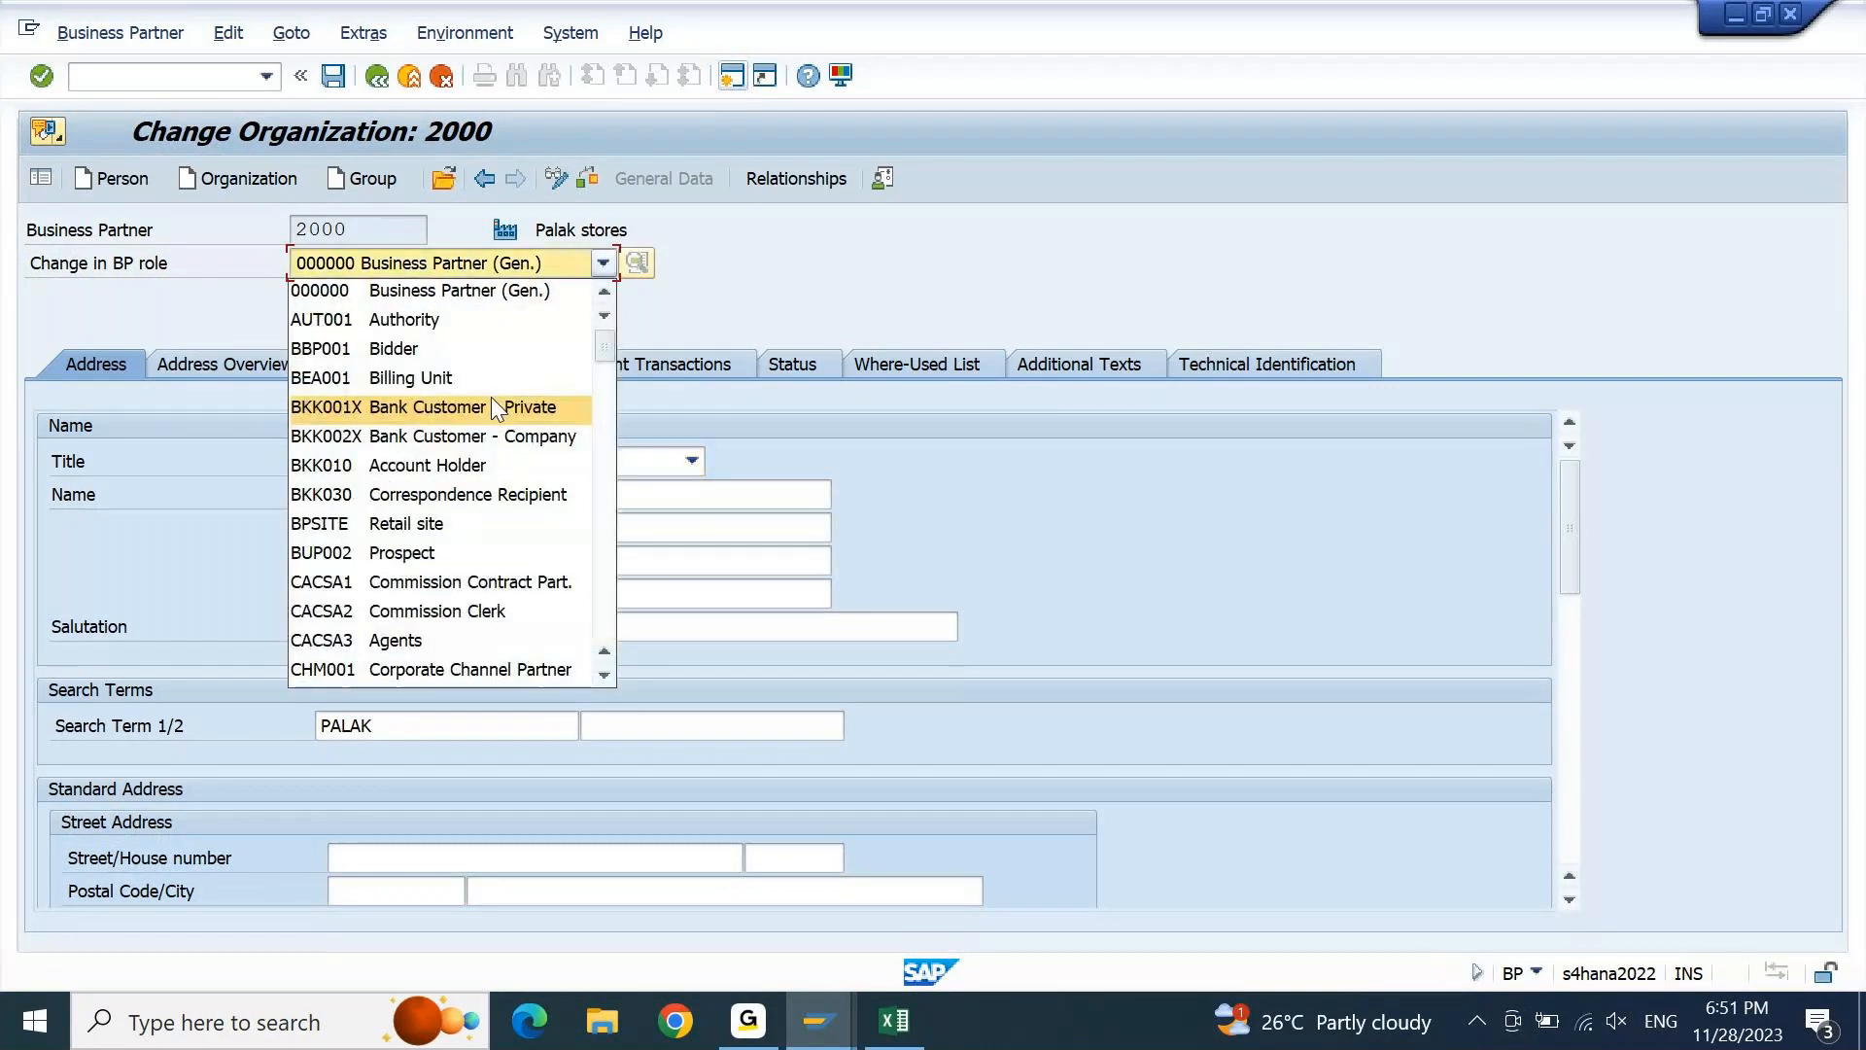
pyautogui.scroll(-12, 491, 397)
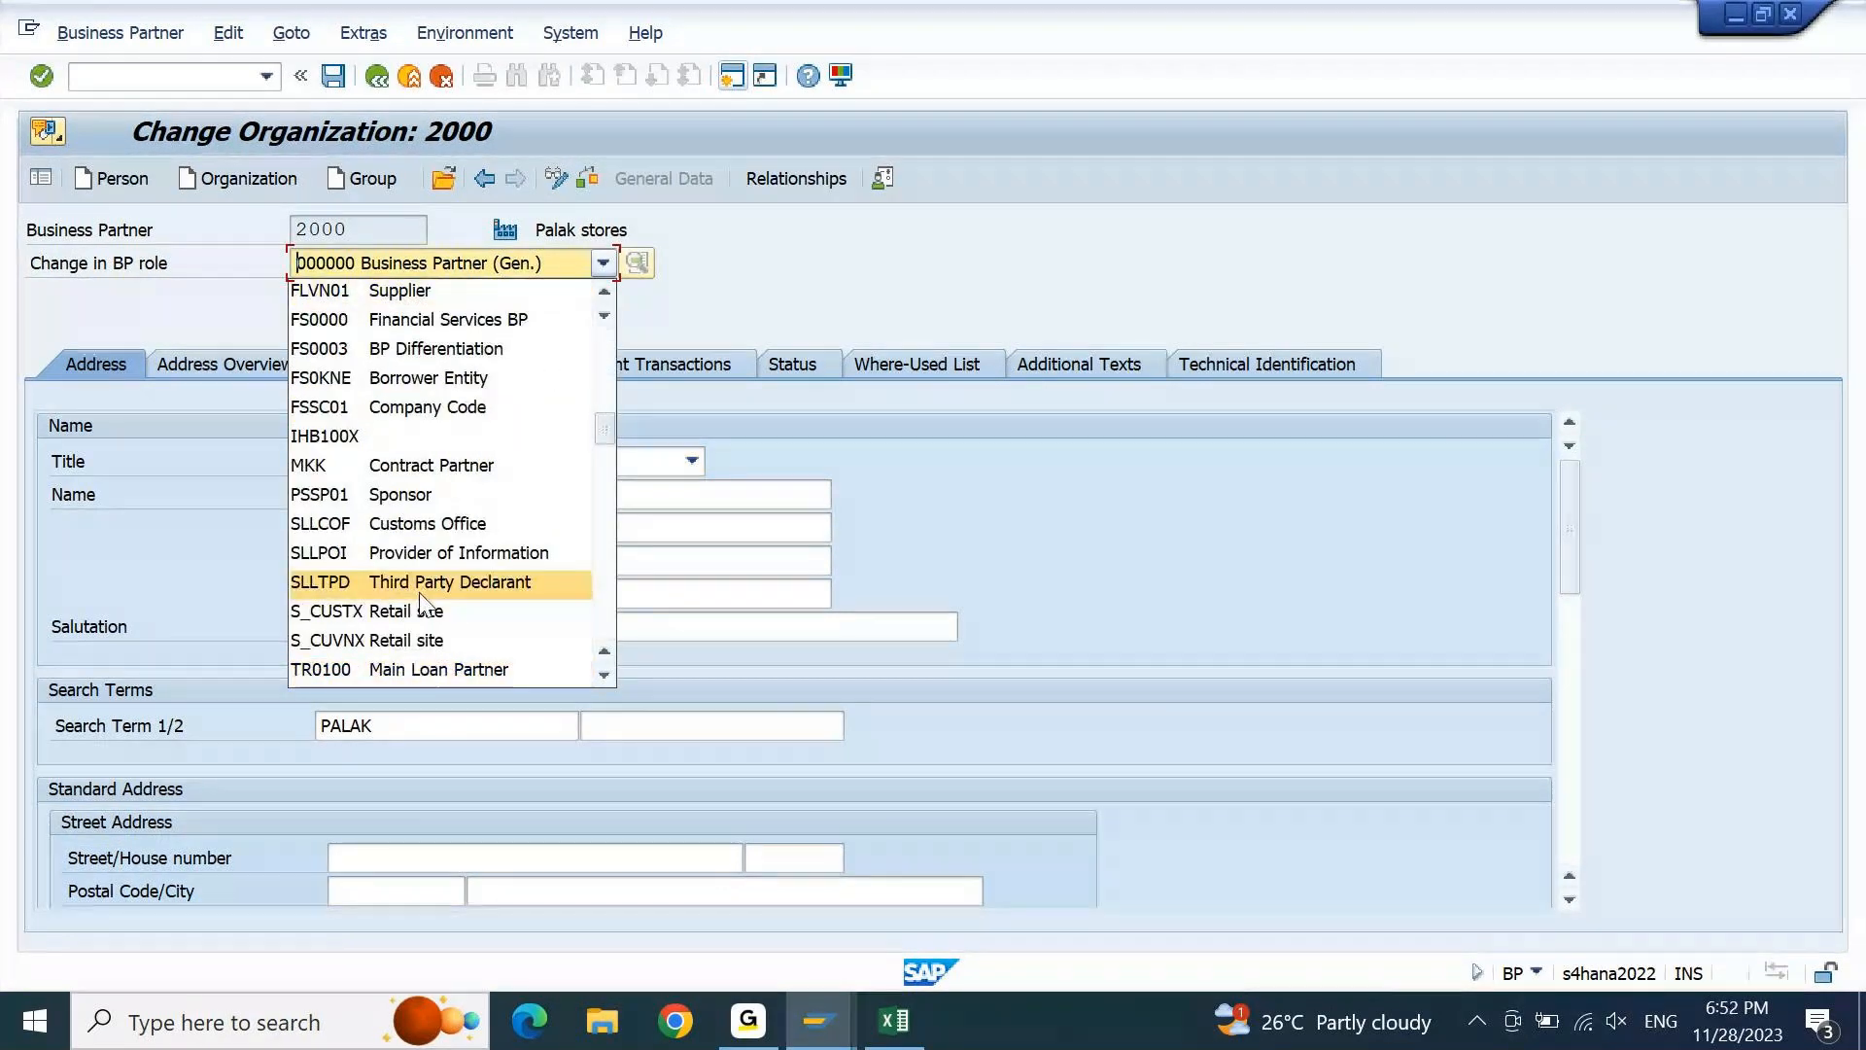
pyautogui.click(408, 291)
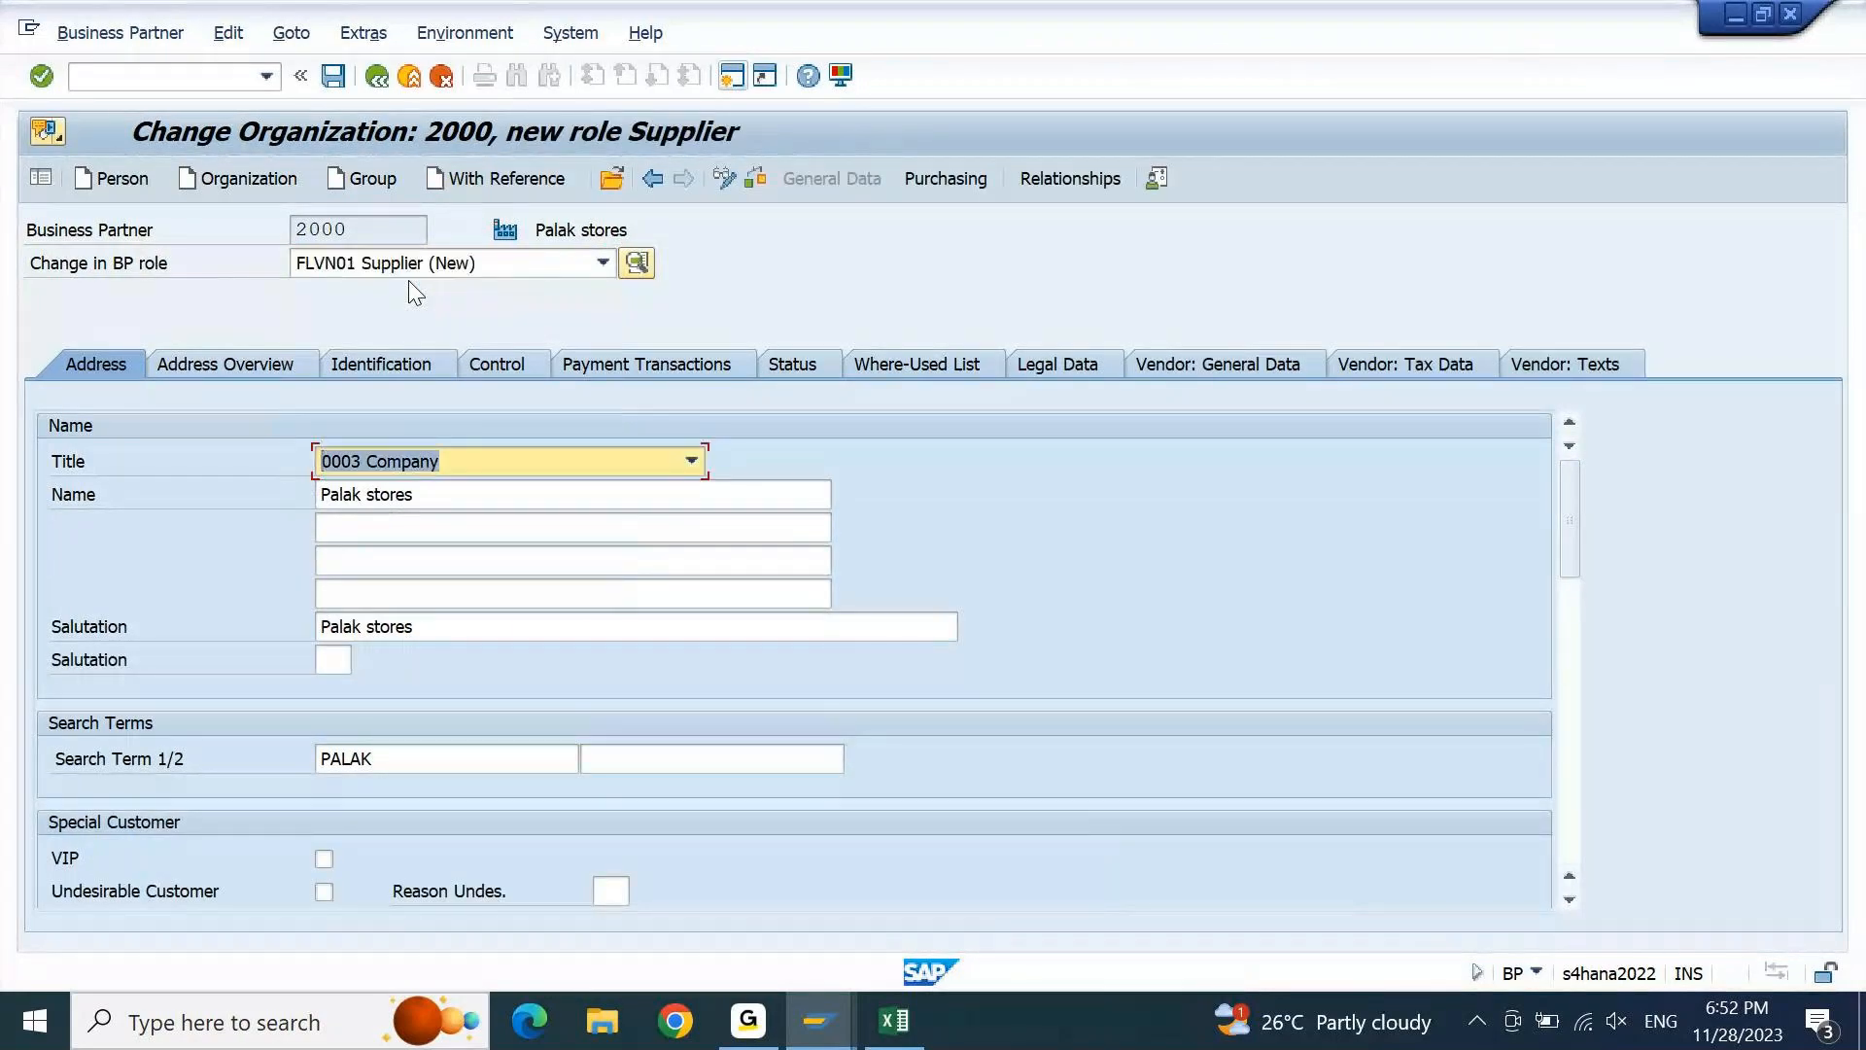
# Change the BP role to FLVN00 Supplier (Fin.Accounting), agreeing to switch roles without saving
pyautogui.click(482, 276)
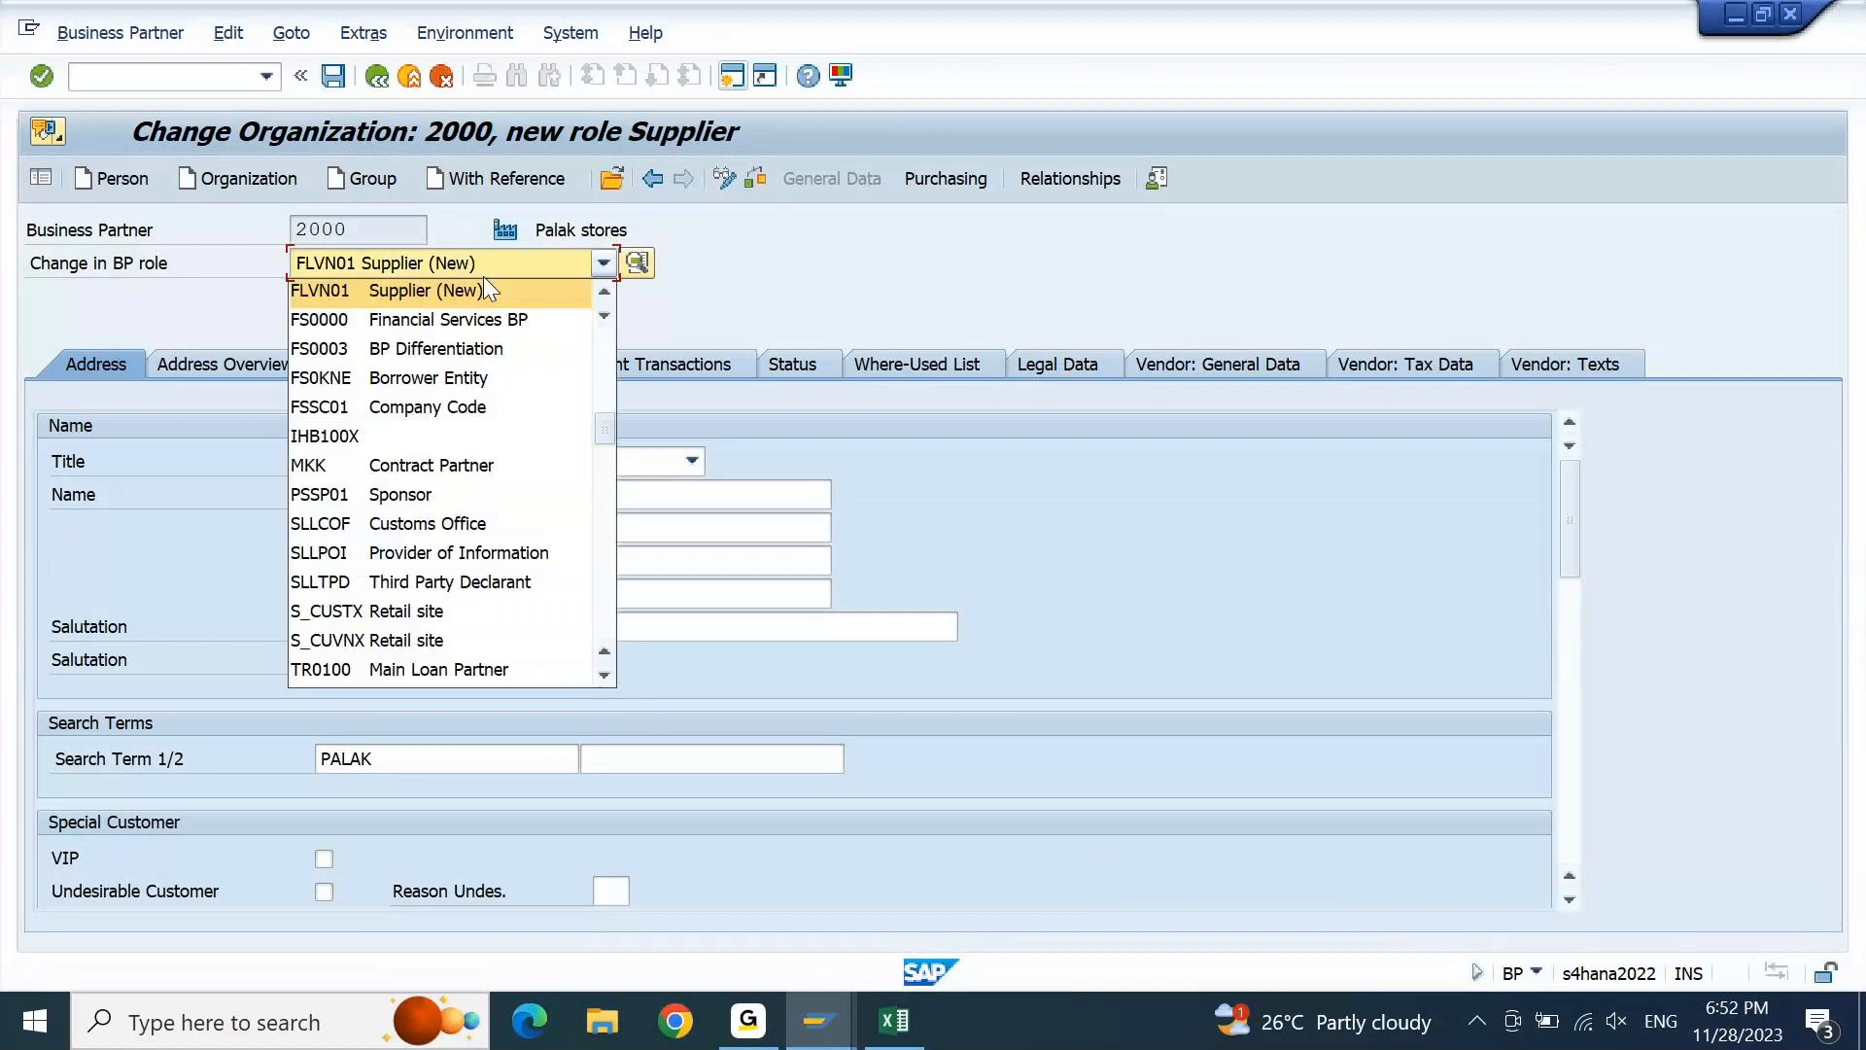
pyautogui.scroll(1, 482, 276)
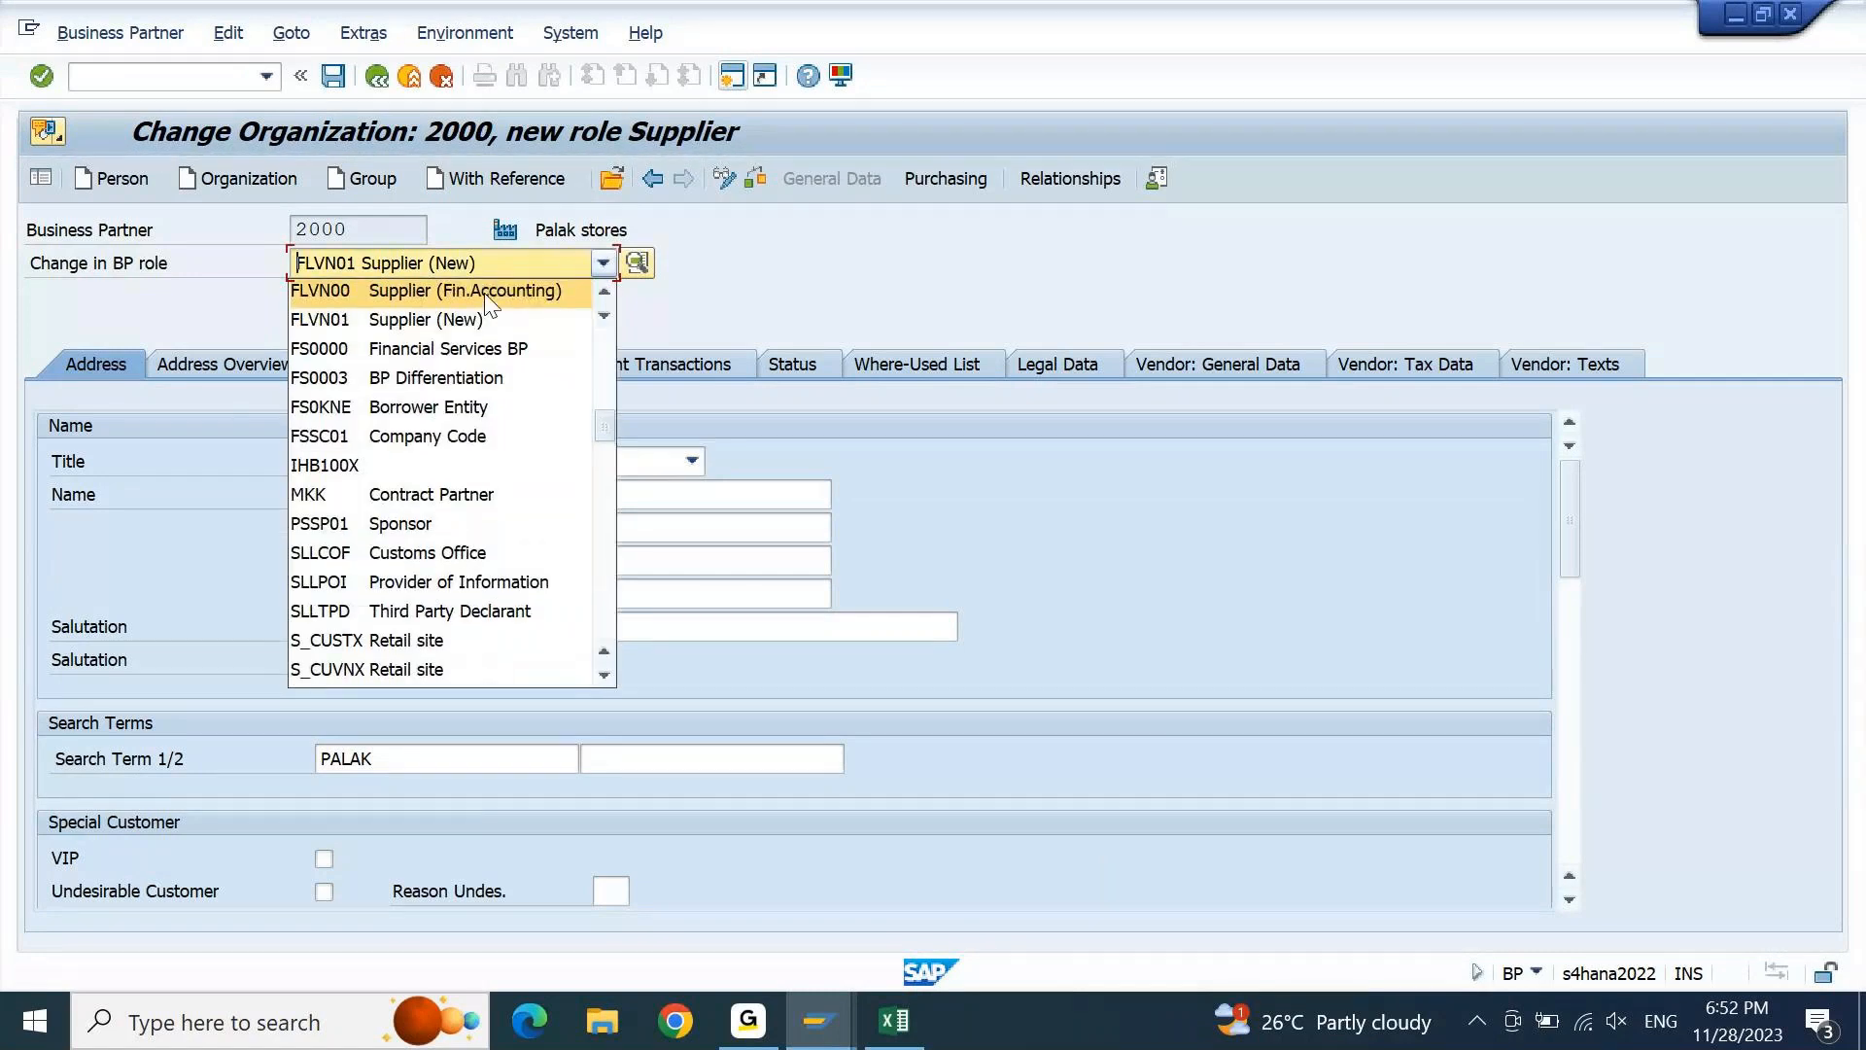
pyautogui.click(483, 289)
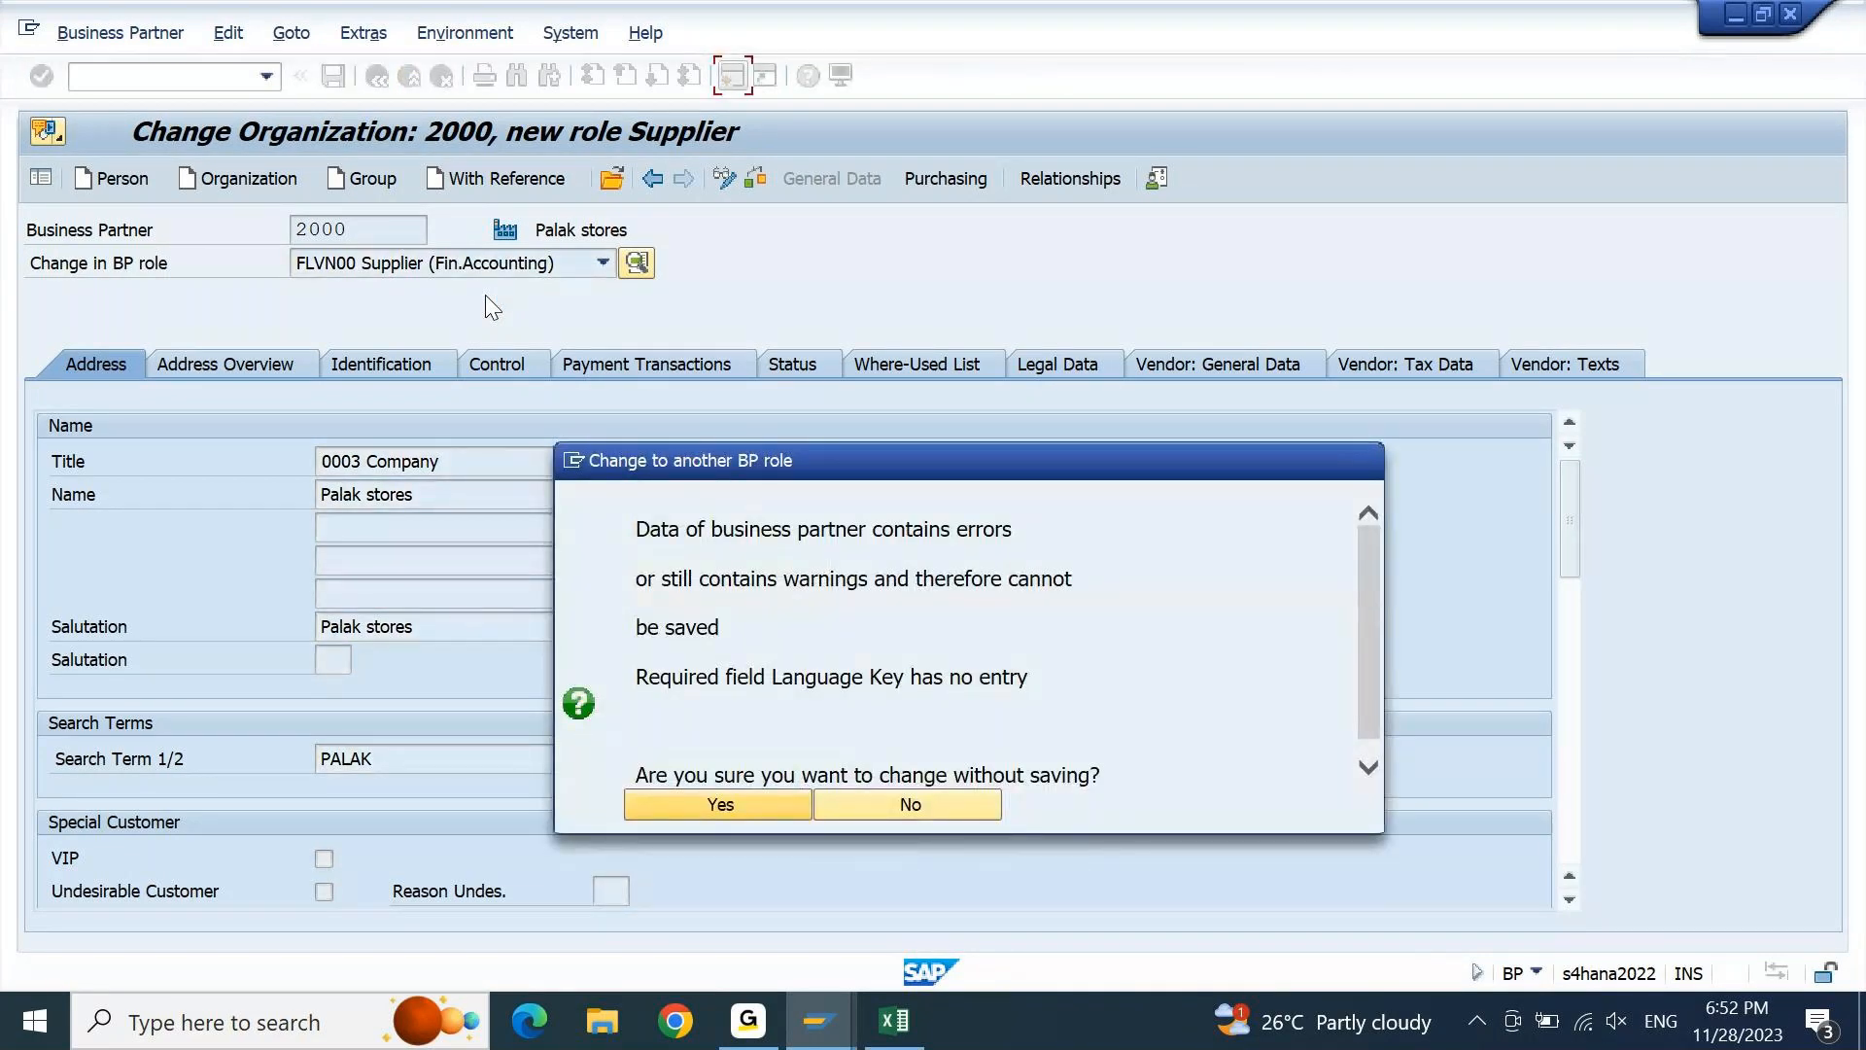
pyautogui.press('Return')
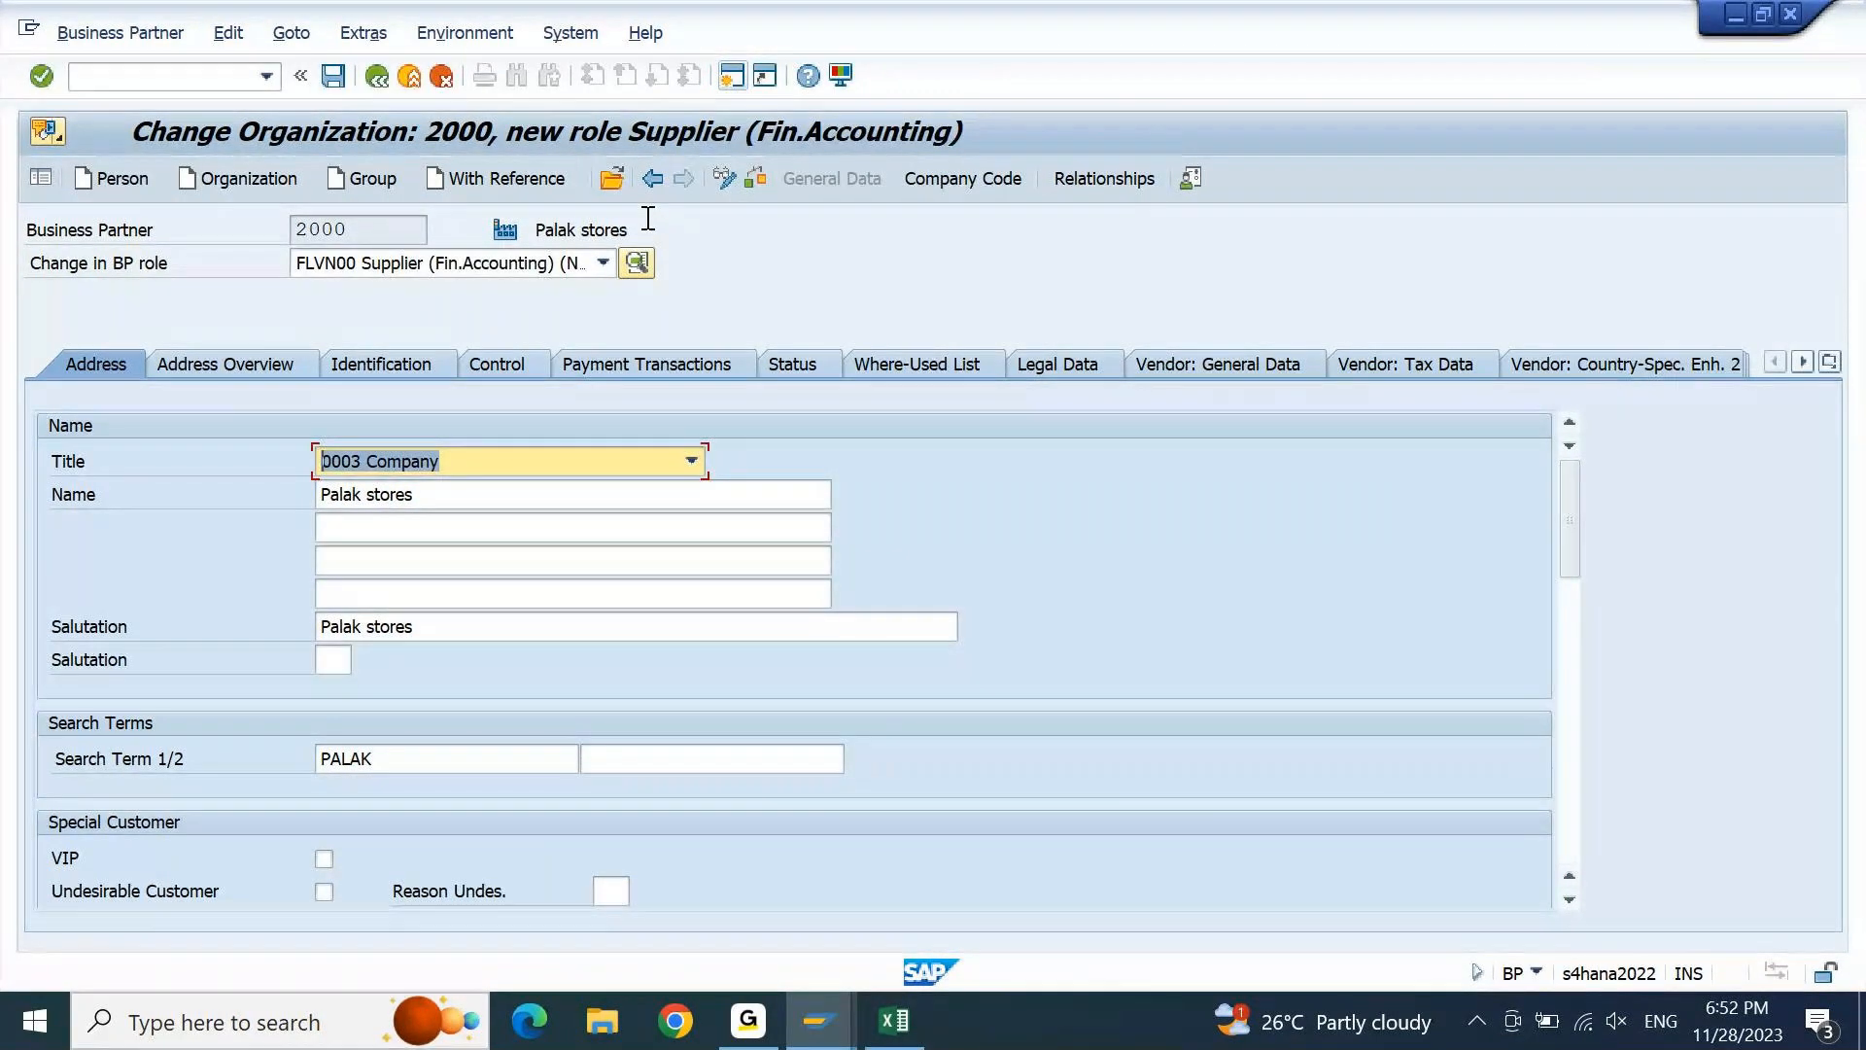
# In the company code data for 9000, assign the LOCAL VENDOR ULTA reconciliation account and try to save the partner
pyautogui.click(976, 180)
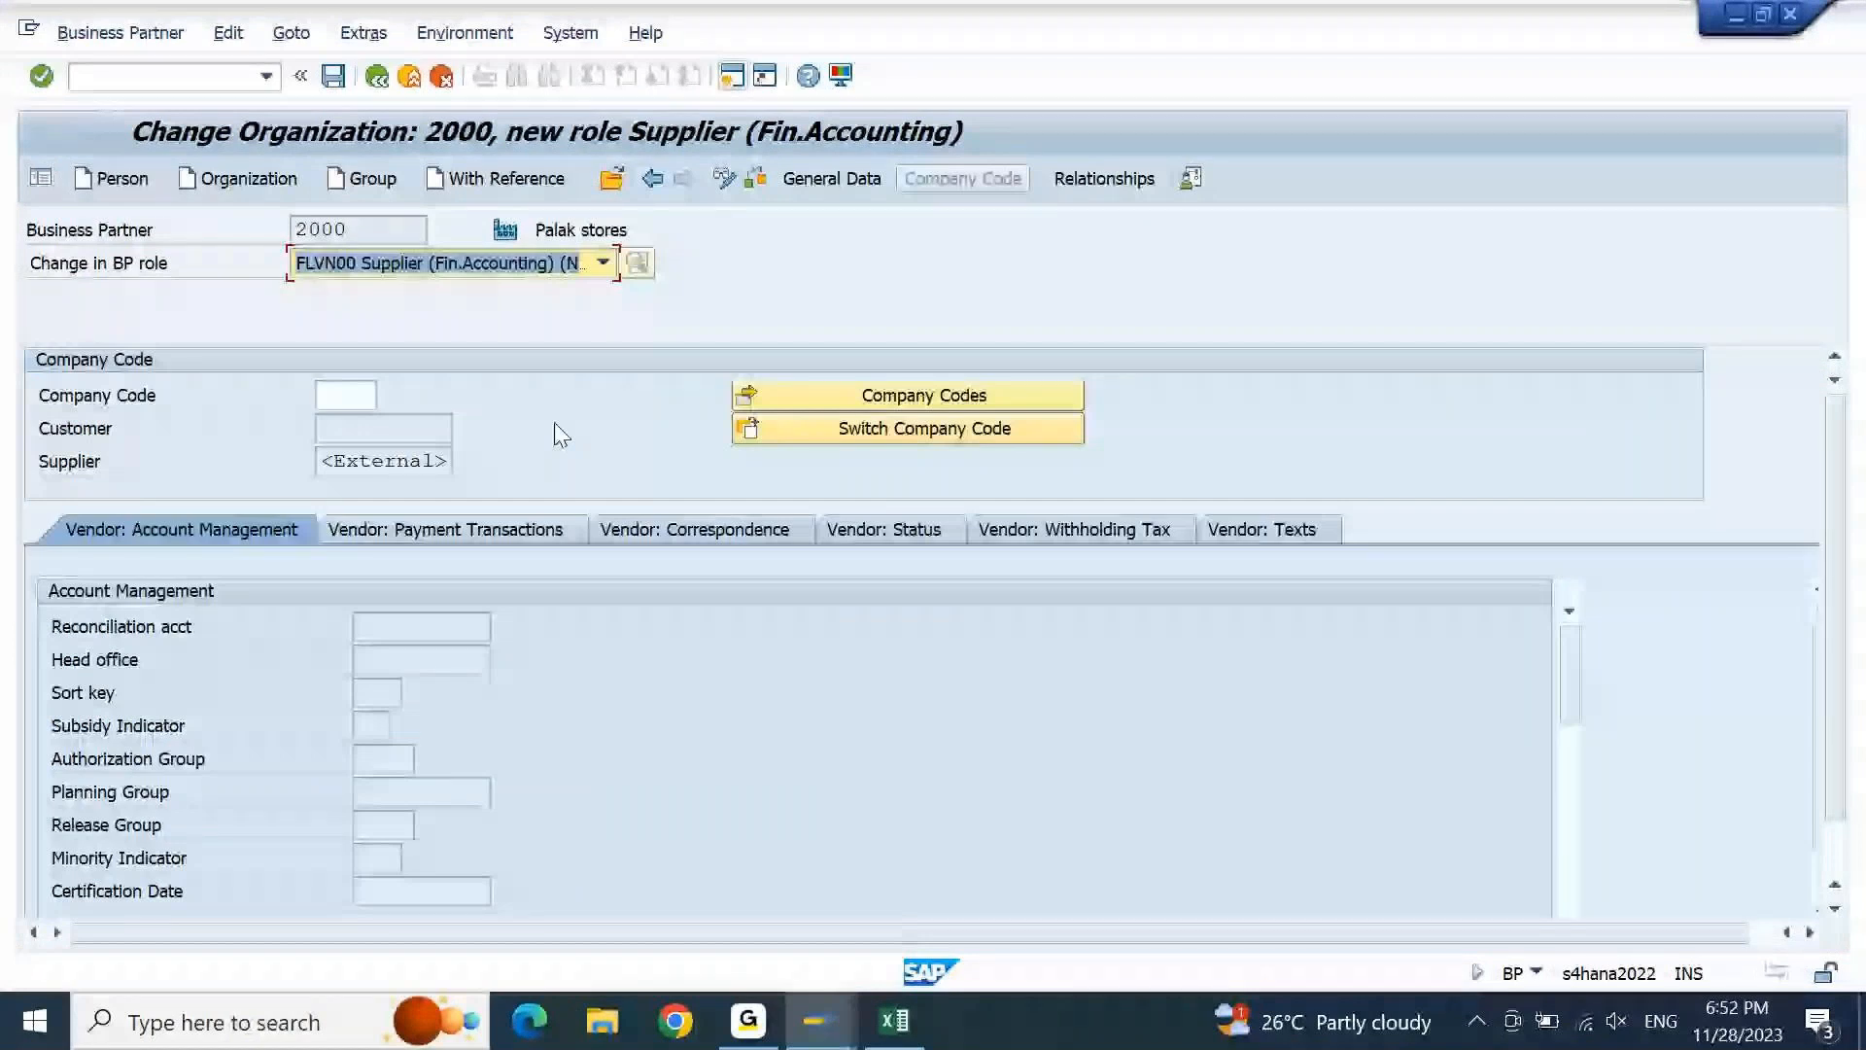
pyautogui.click(335, 394)
pyautogui.write('9000')
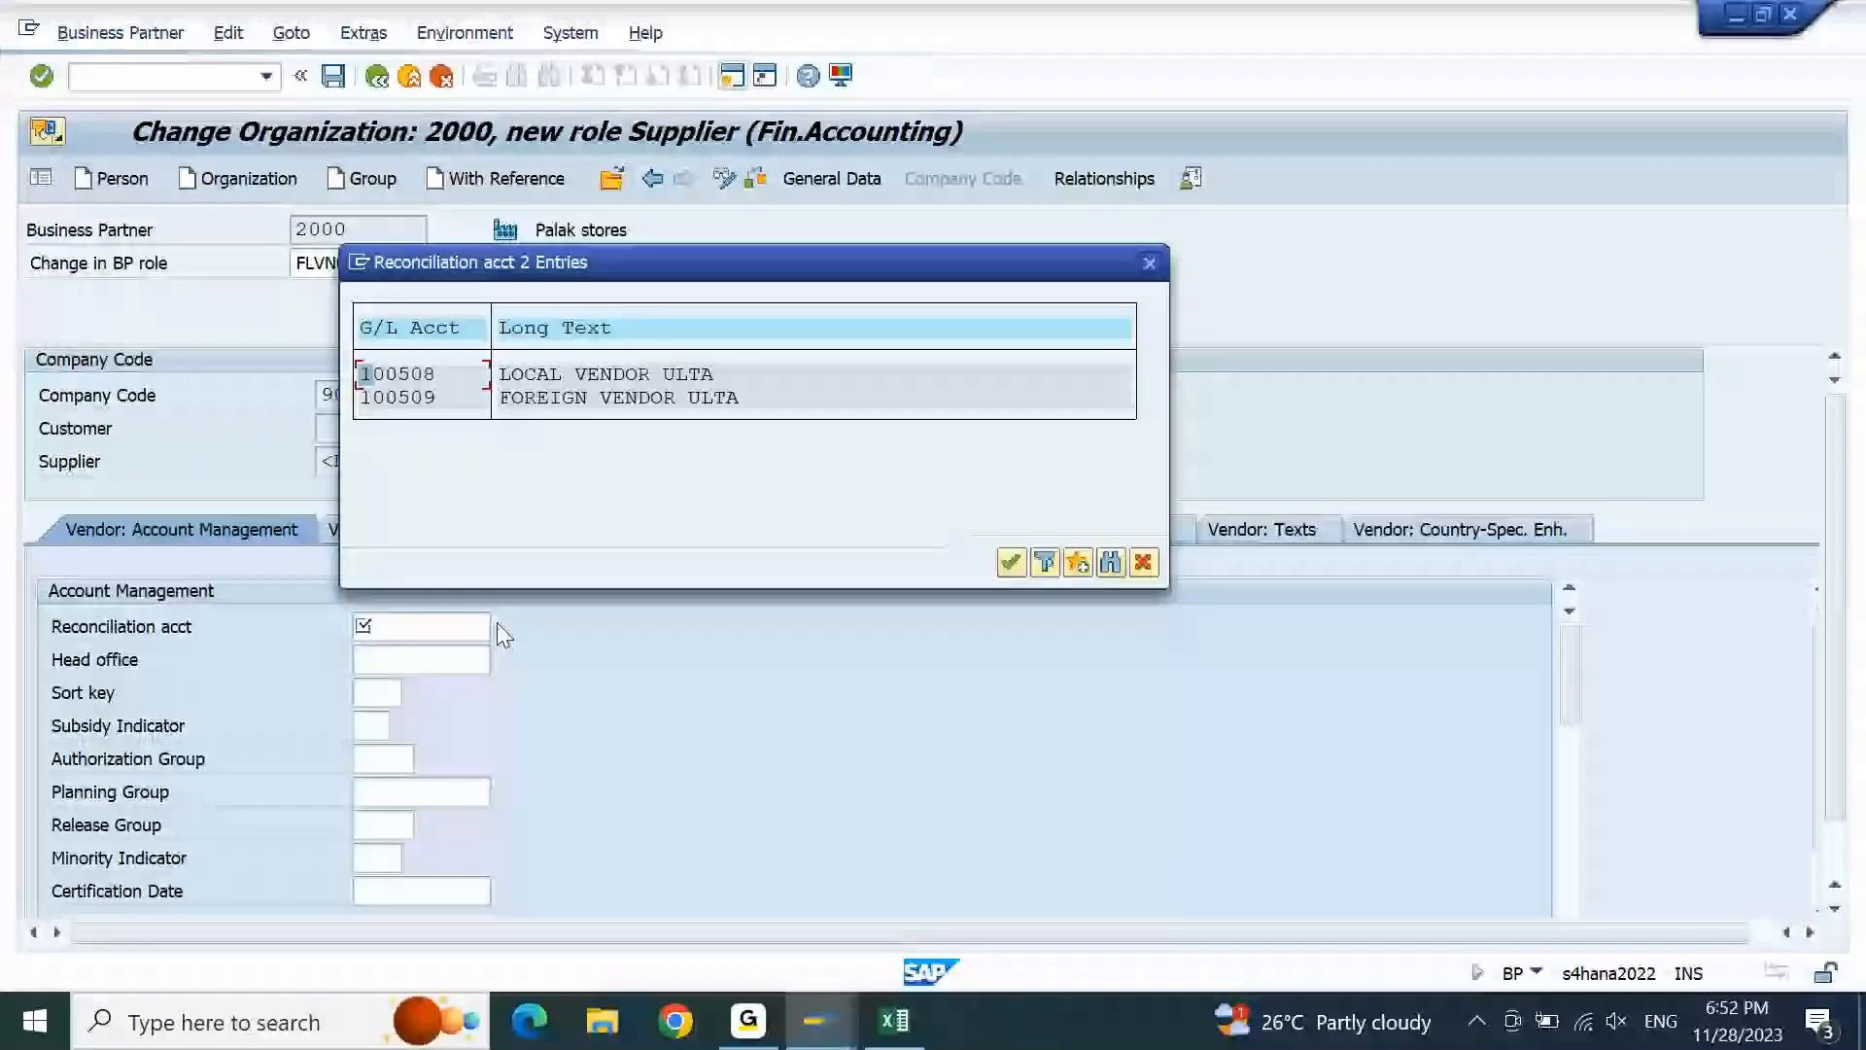
pyautogui.doubleClick(645, 376)
pyautogui.click(331, 82)
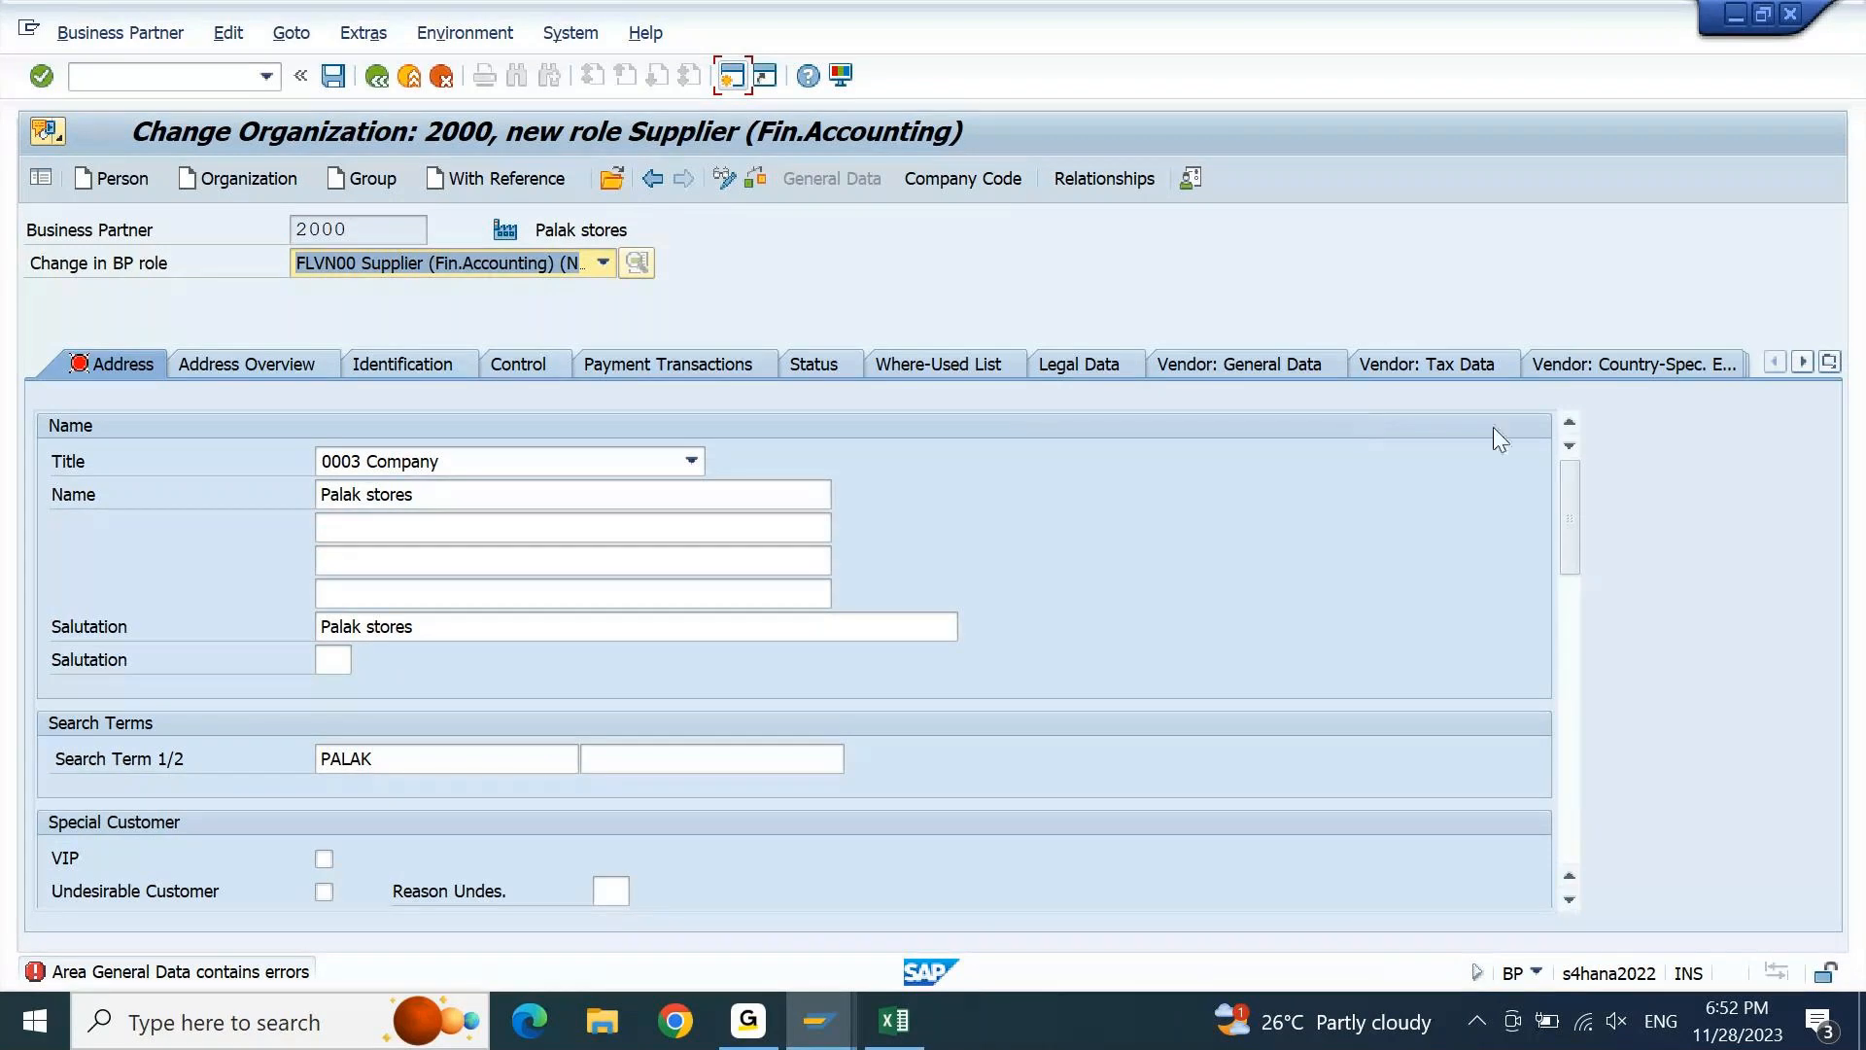
# Enter the vendor's street and house number in the standard address
pyautogui.moveTo(1571, 498); pyautogui.dragTo(1571, 603)
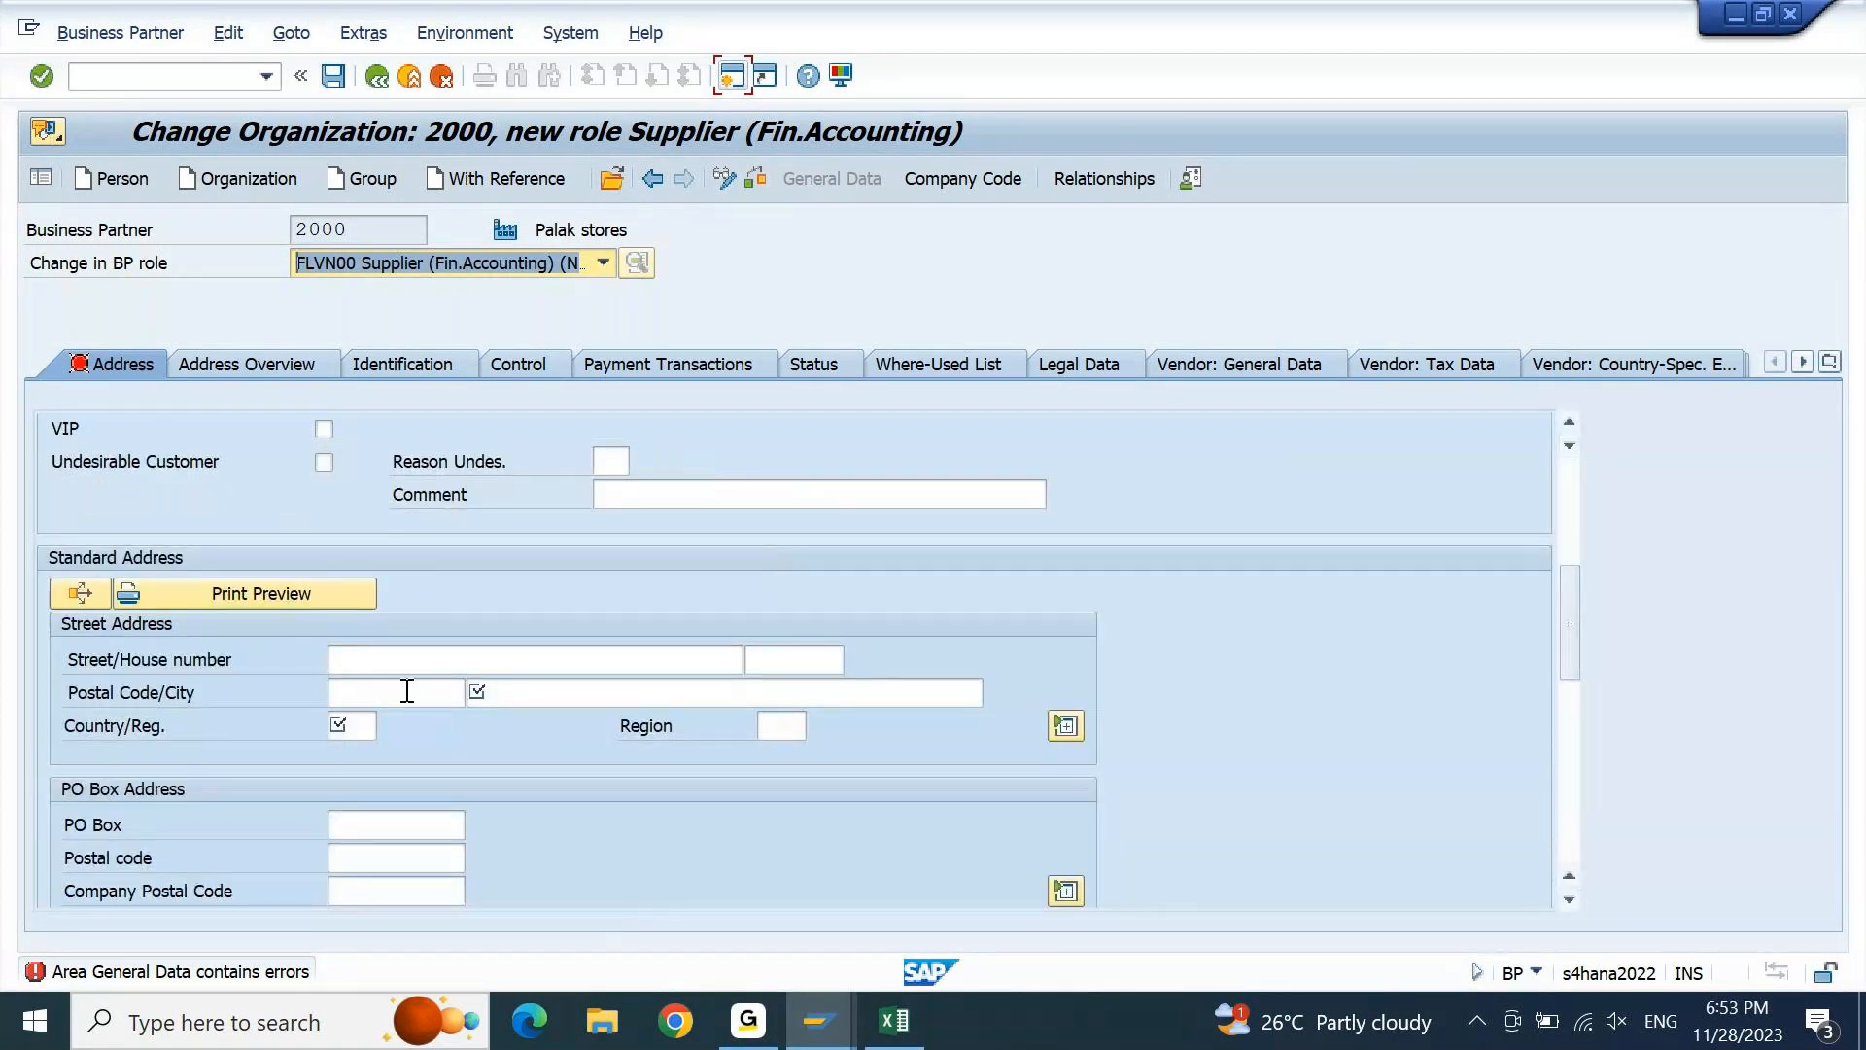
pyautogui.click(439, 659)
pyautogui.write('pALAK ')
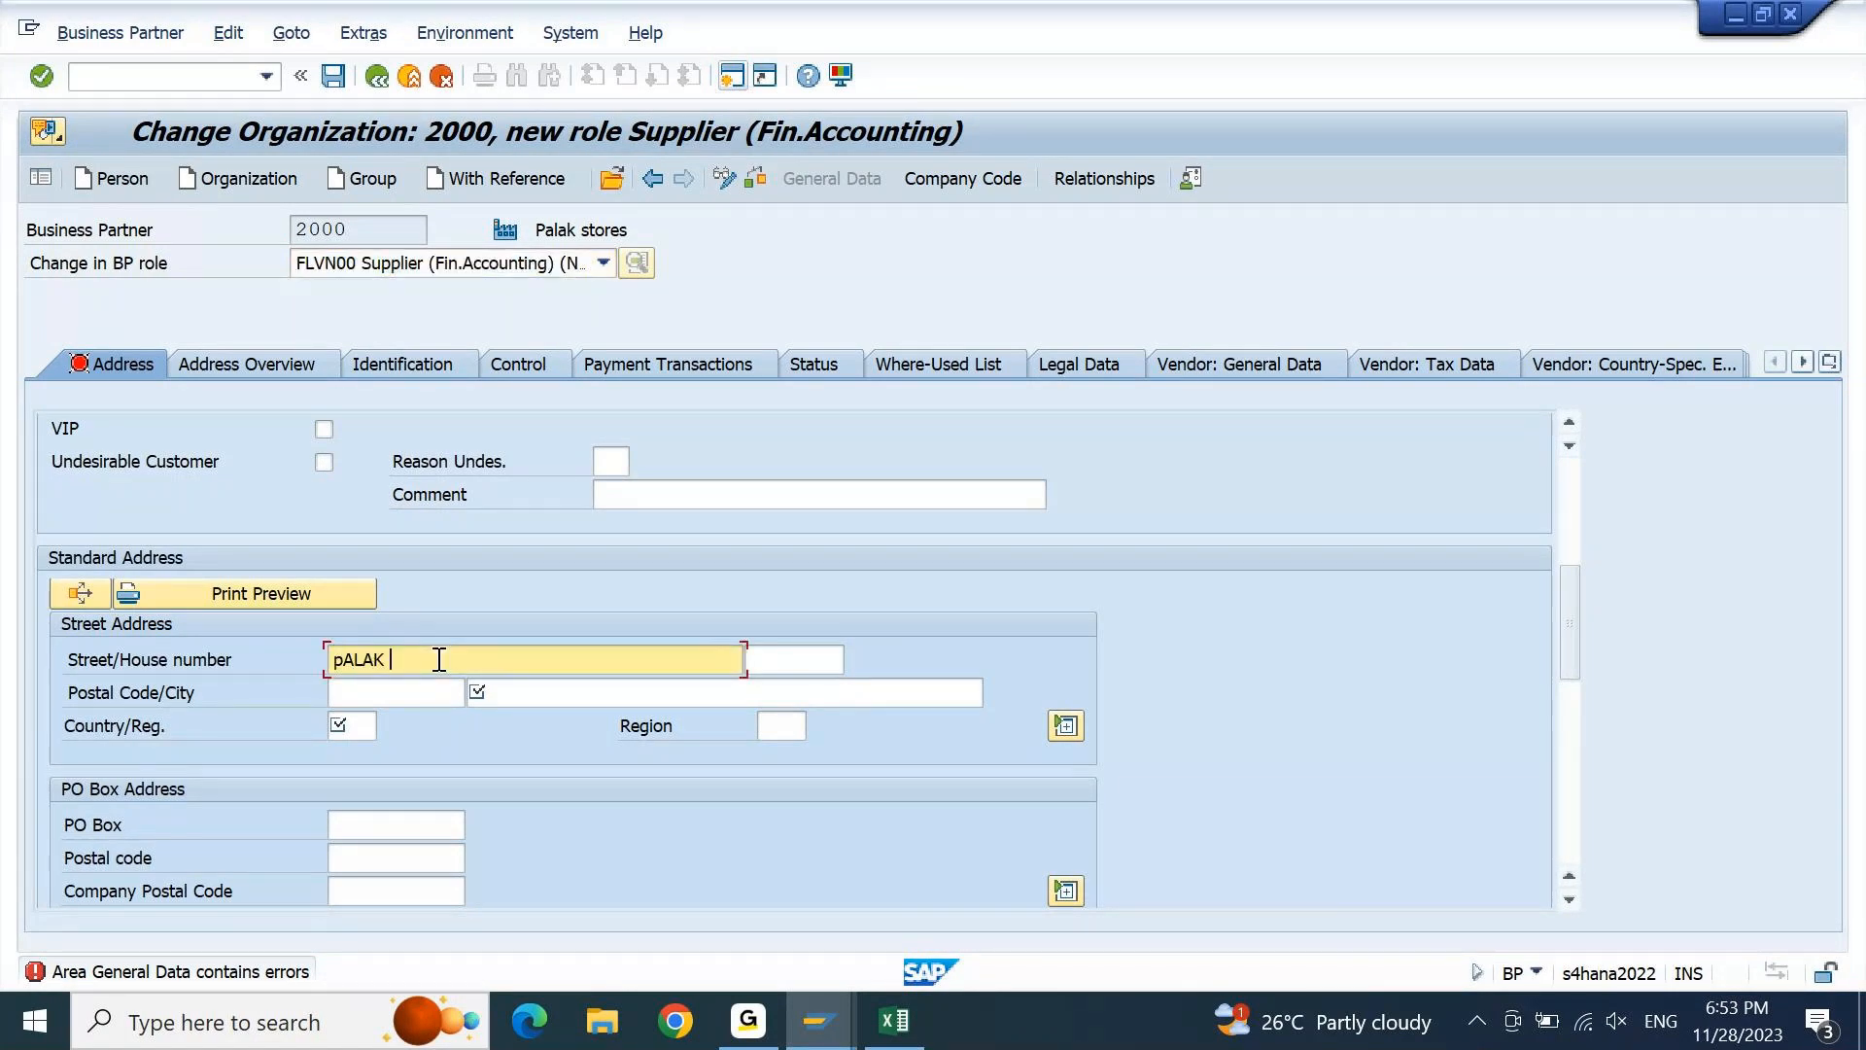
pyautogui.write('STREET')
pyautogui.press('Tab')
pyautogui.write('90')
# Fill in the vendor's postal code and city and set the country to IN
pyautogui.press('Tab')
pyautogui.write('600808')
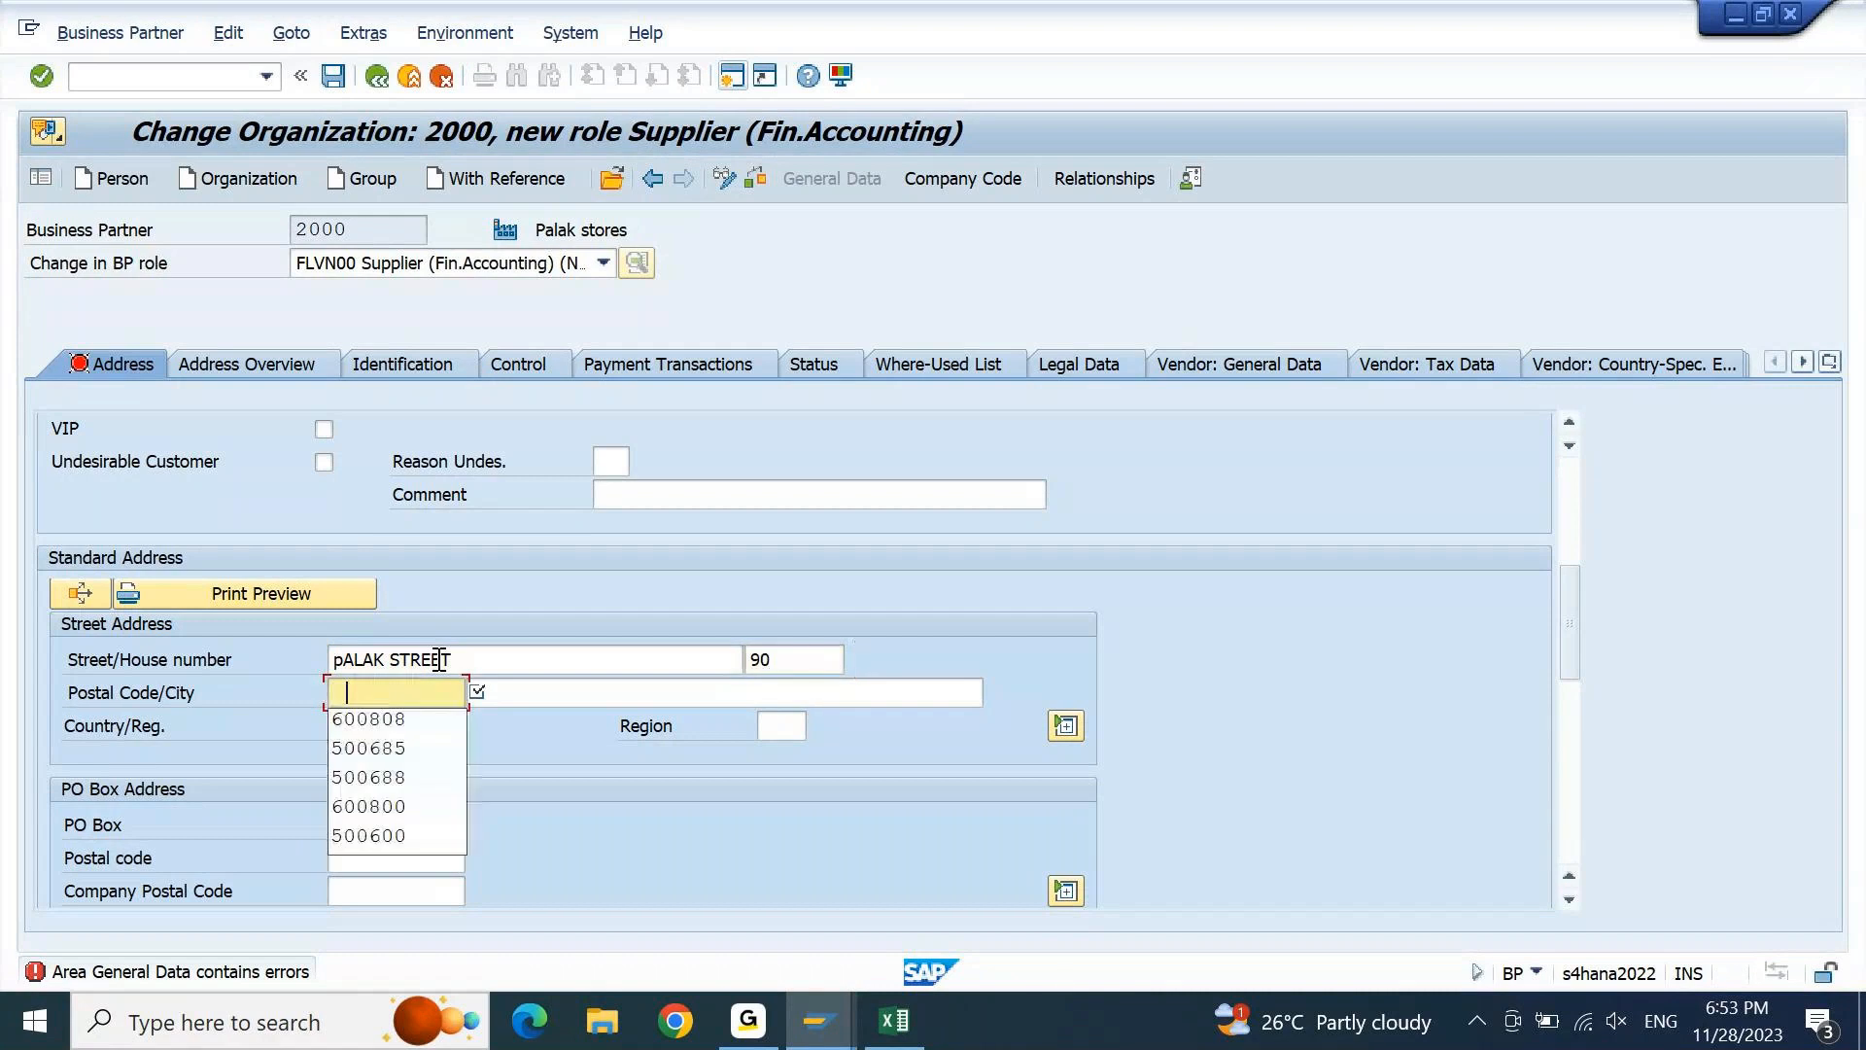
pyautogui.press('Tab')
pyautogui.press('Tab')
pyautogui.press('space')
pyautogui.press('Down')
pyautogui.press('Return')
pyautogui.press('Return')
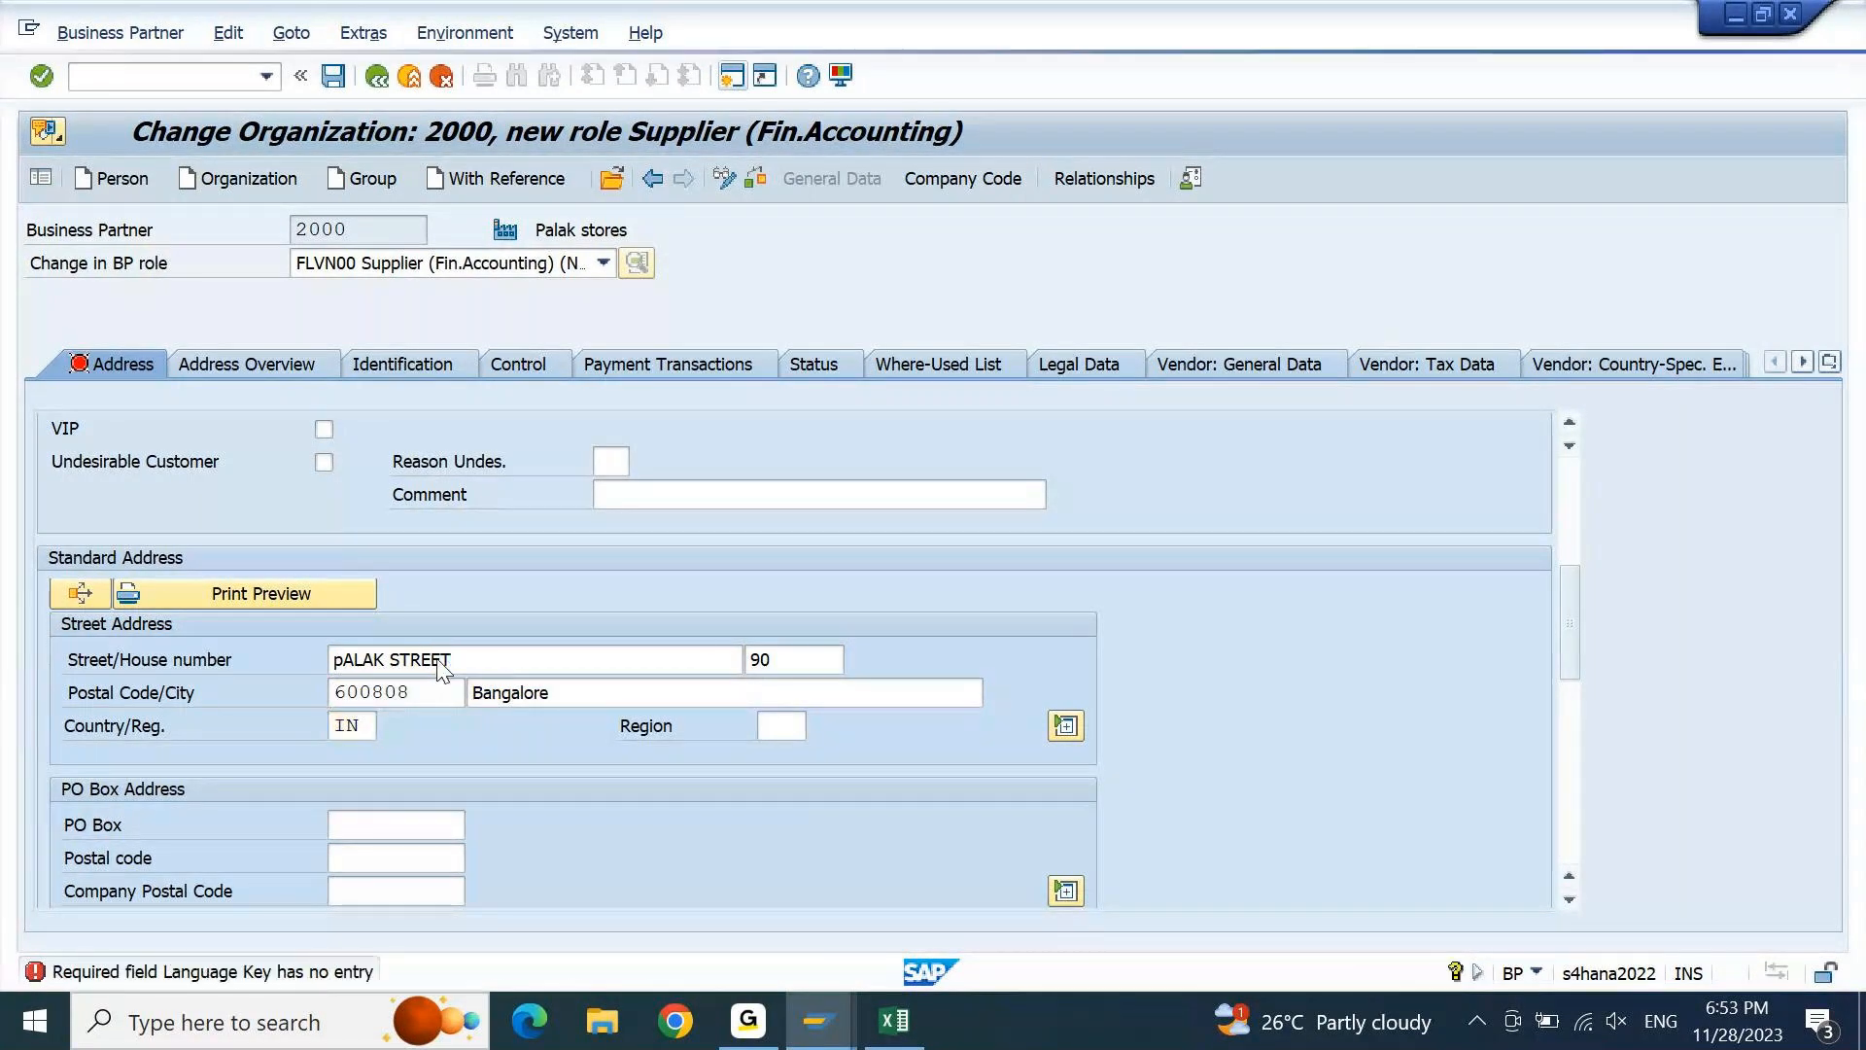
# Set the communication language to EN English and try to save the business partner
pyautogui.write('EN English')
pyautogui.press('Return')
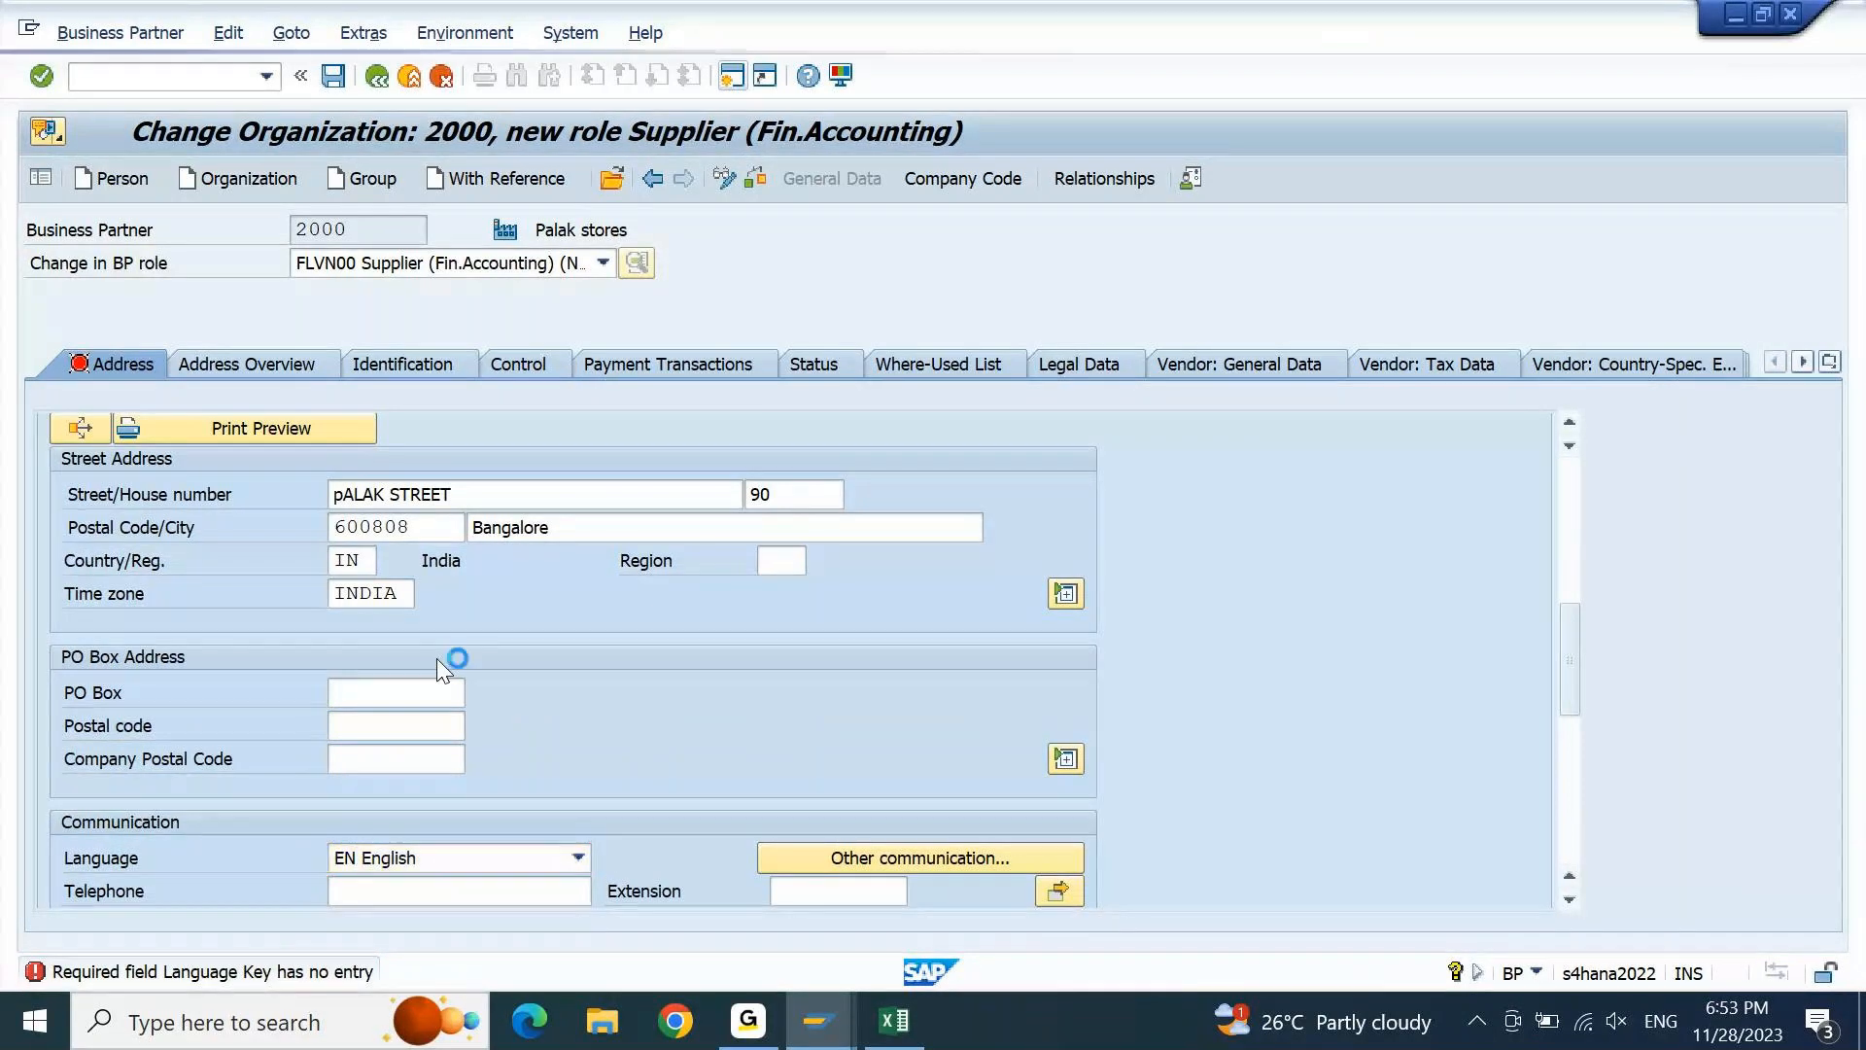
pyautogui.click(339, 86)
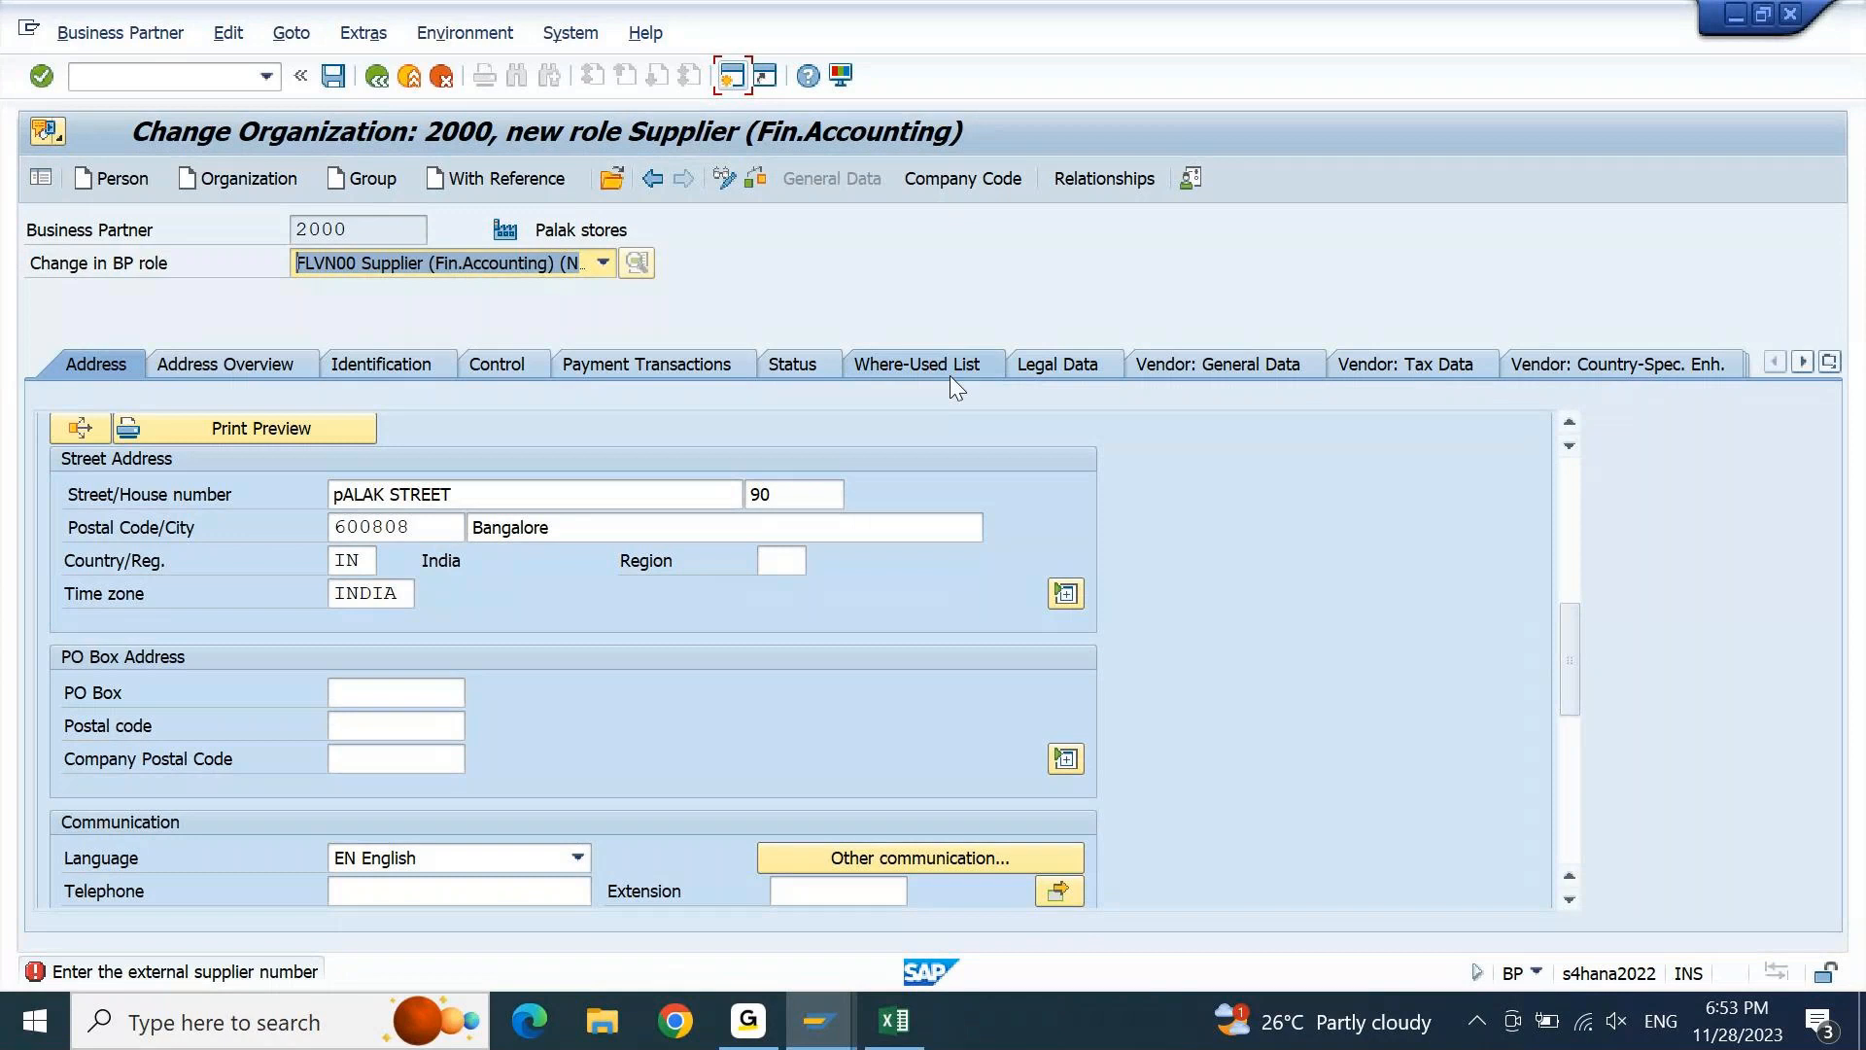
# In the vendor general data, enter the partner's own number as the external vendor number
pyautogui.click(1269, 362)
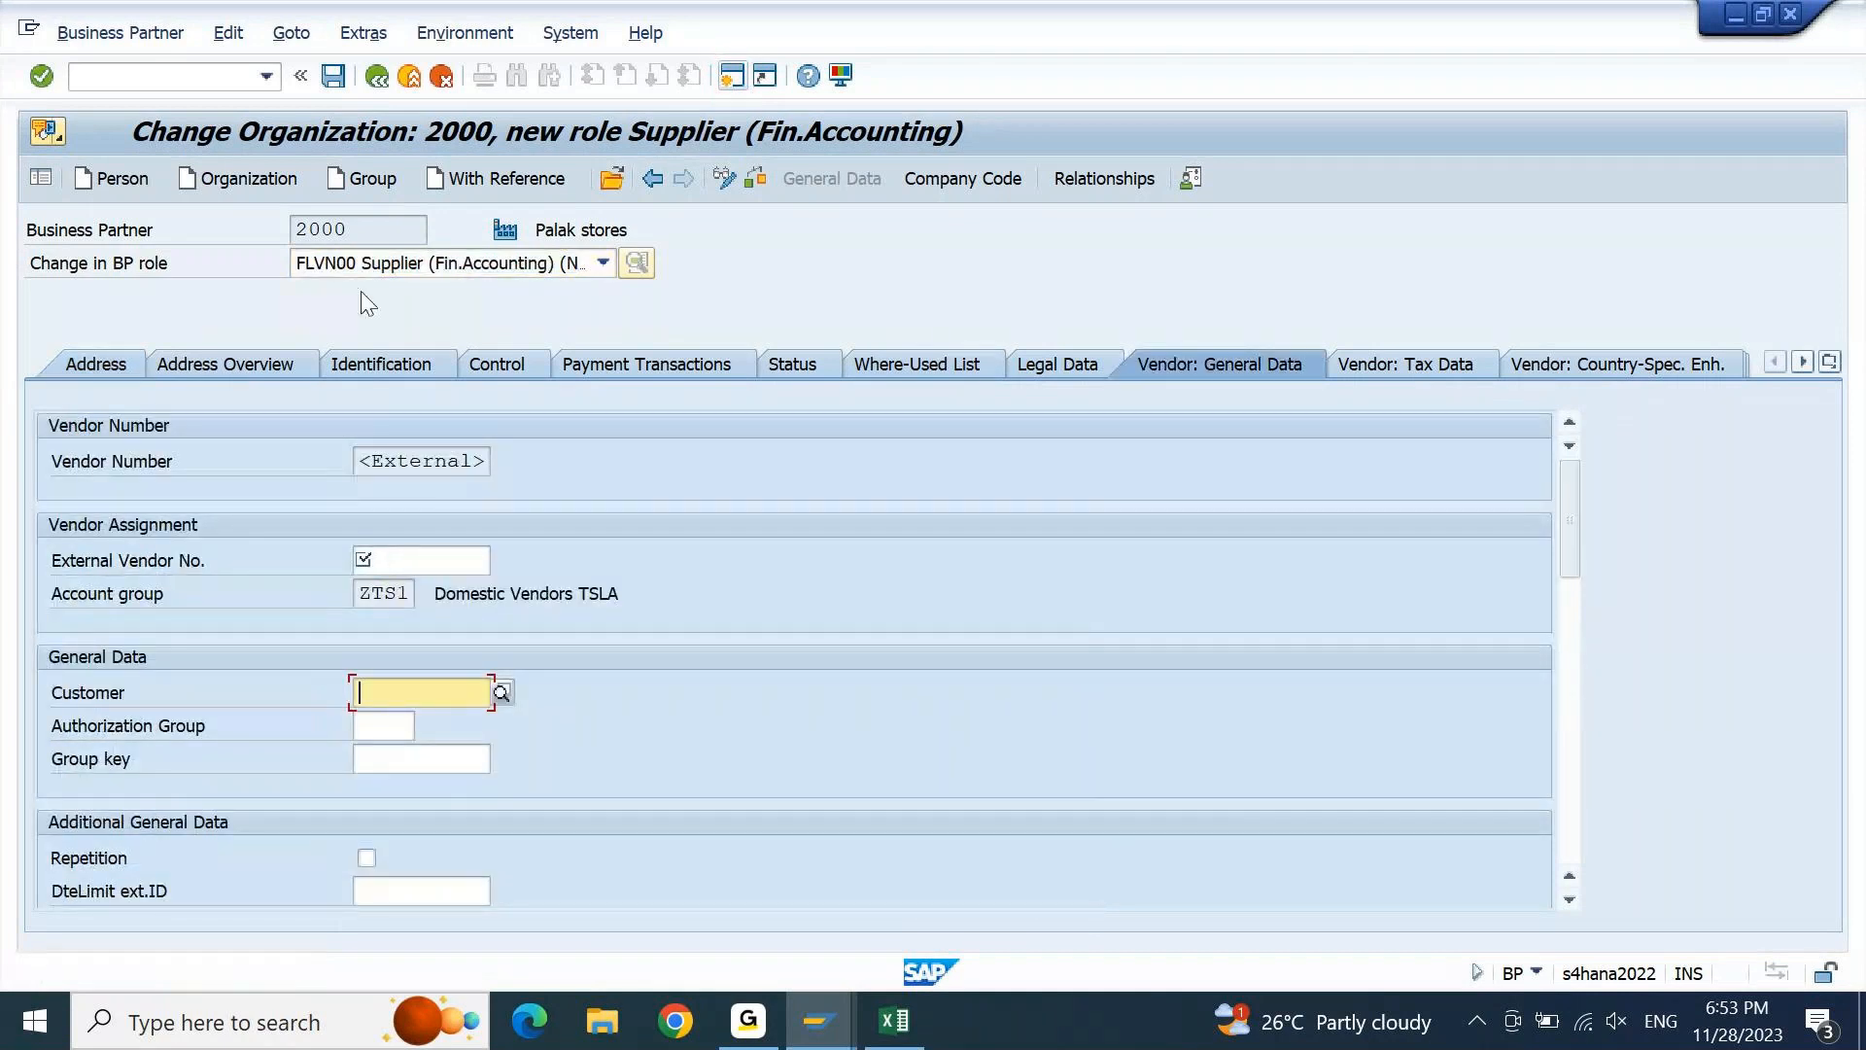
pyautogui.click(421, 559)
pyautogui.write('2000')
pyautogui.press('Return')
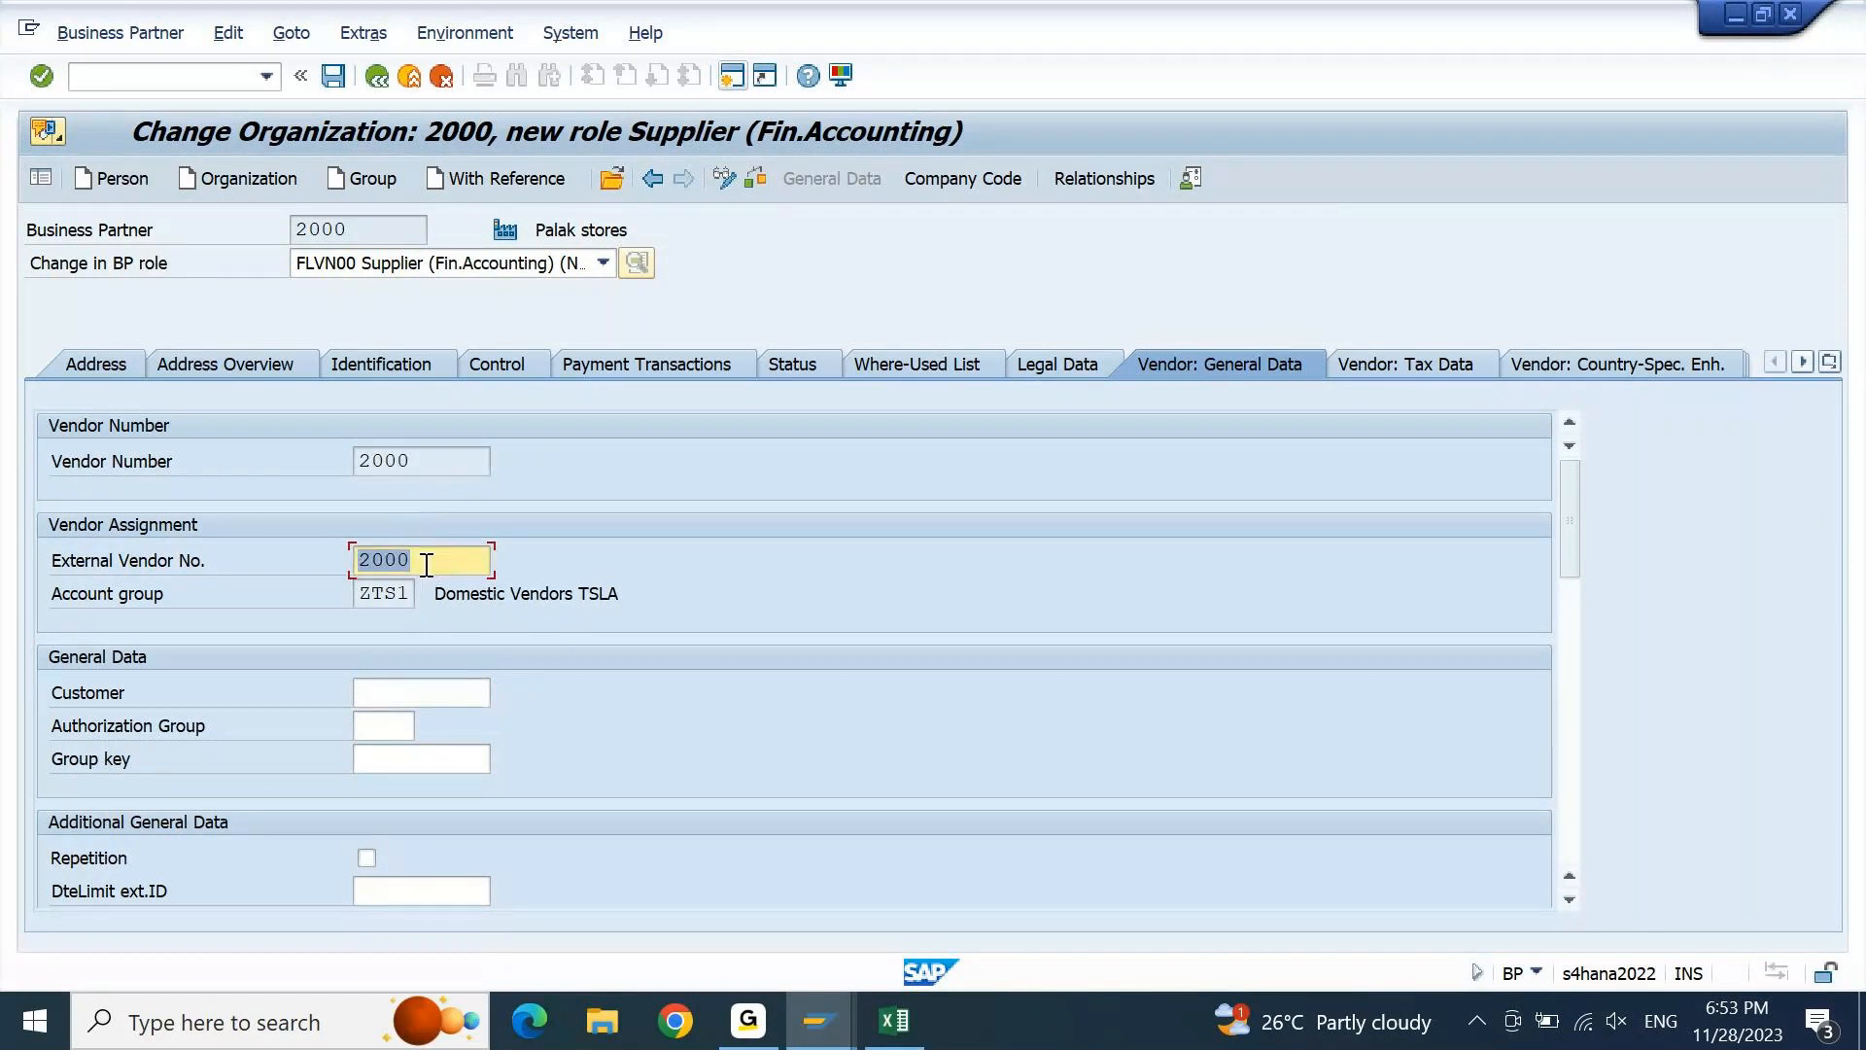
# Save the supplier role data of the business partner and leave business partner maintenance
pyautogui.click(333, 76)
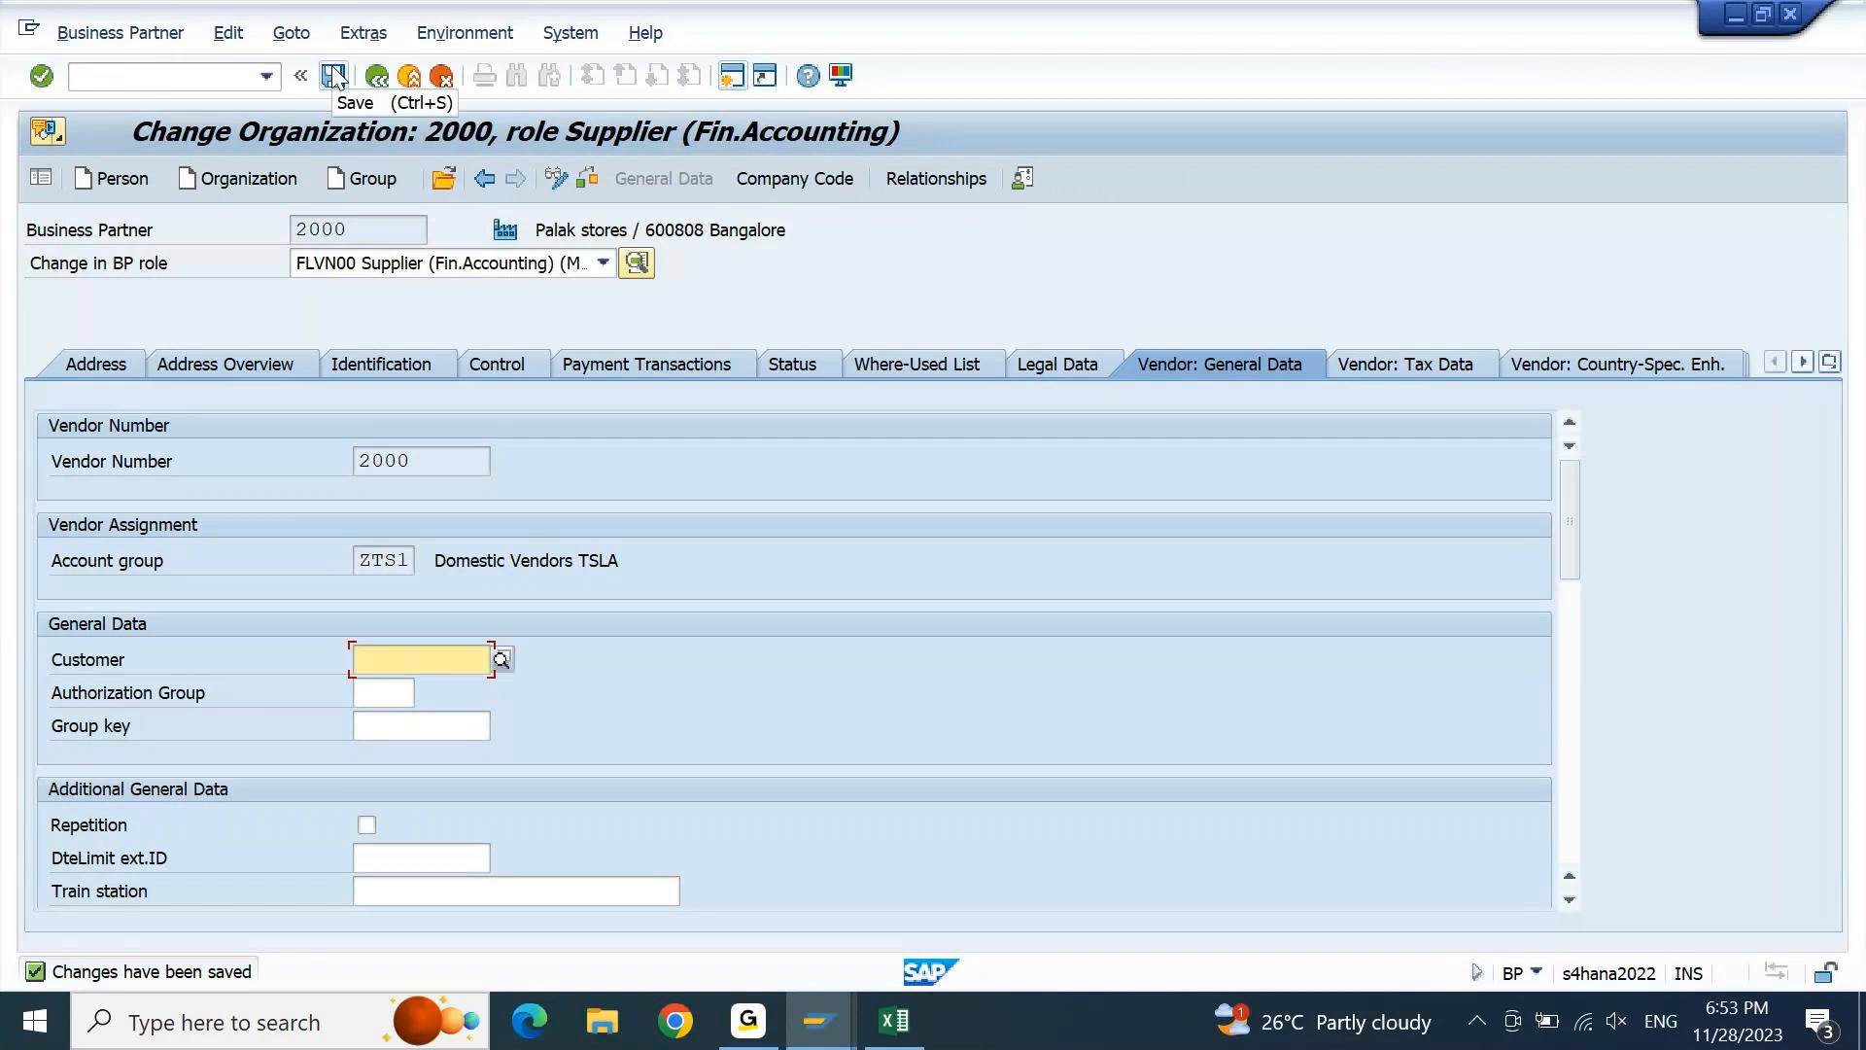
pyautogui.click(412, 86)
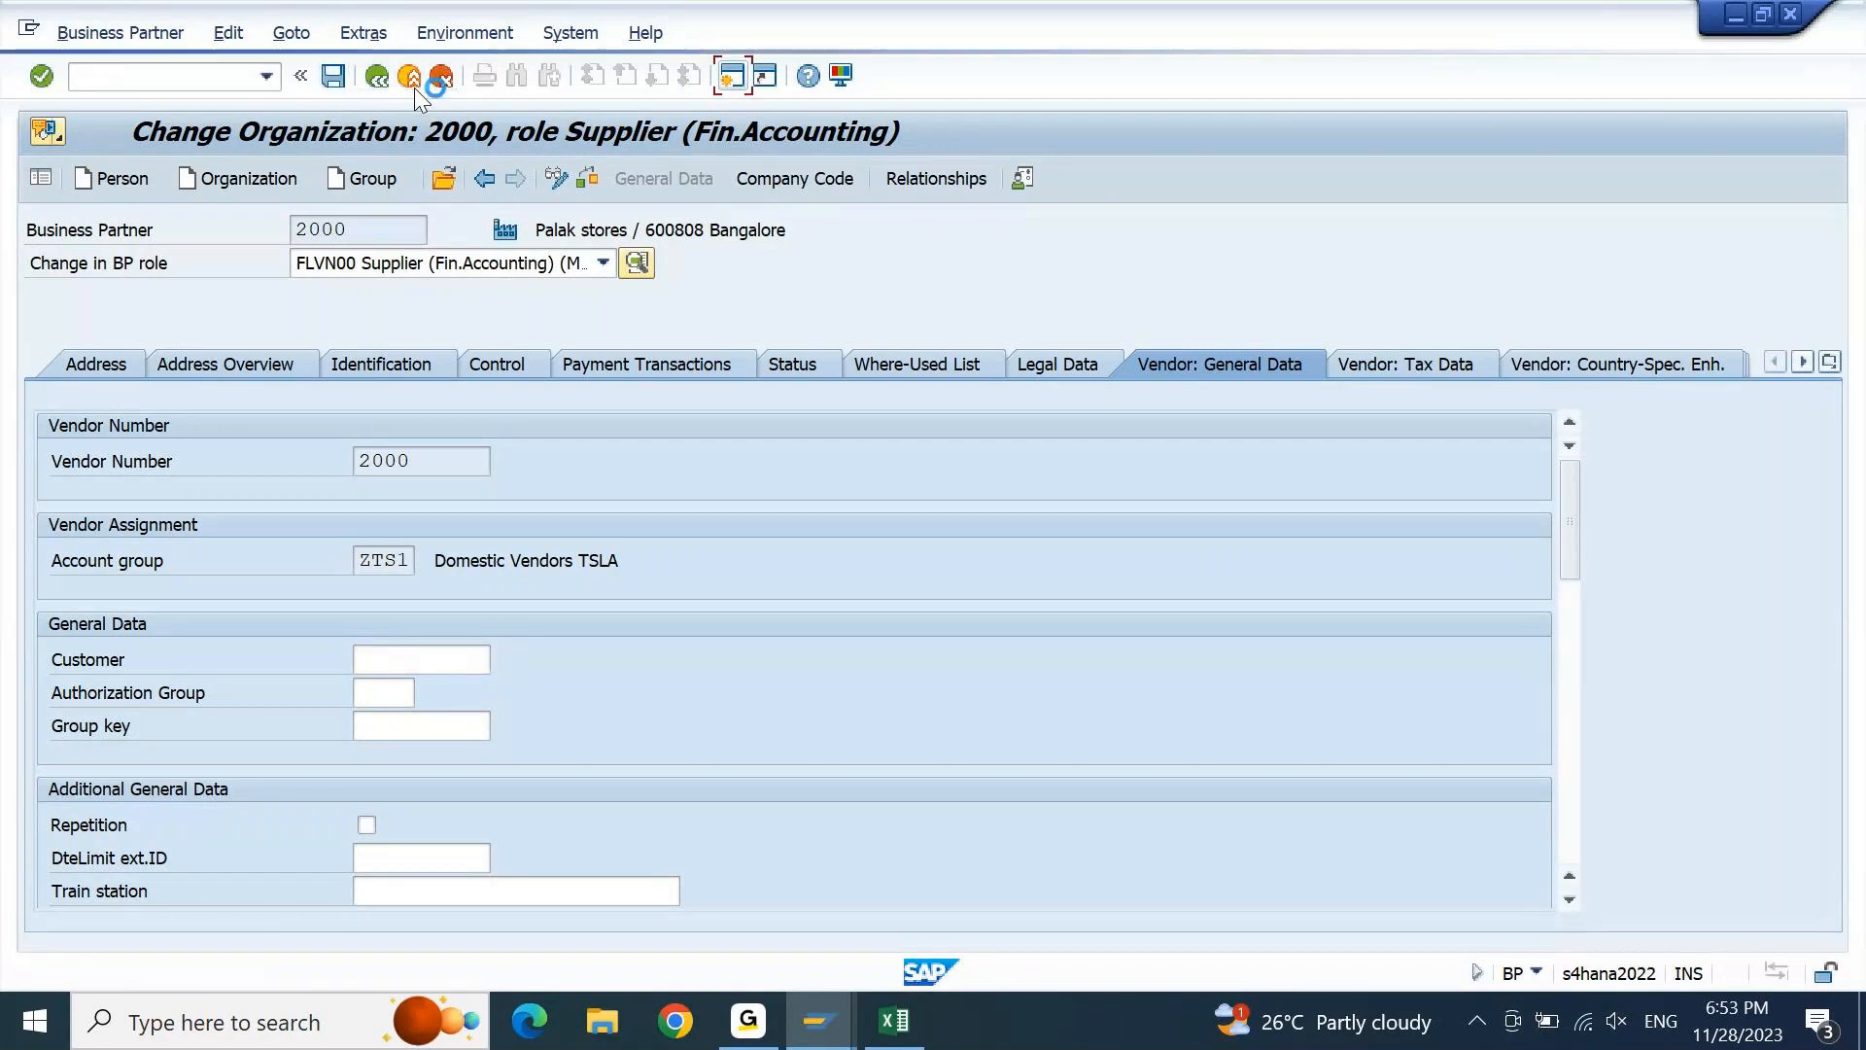
# Switch to the Vendor Line Item Display window and run the open items list for Palak stores in company code 9000
pyautogui.moveTo(819, 1021)
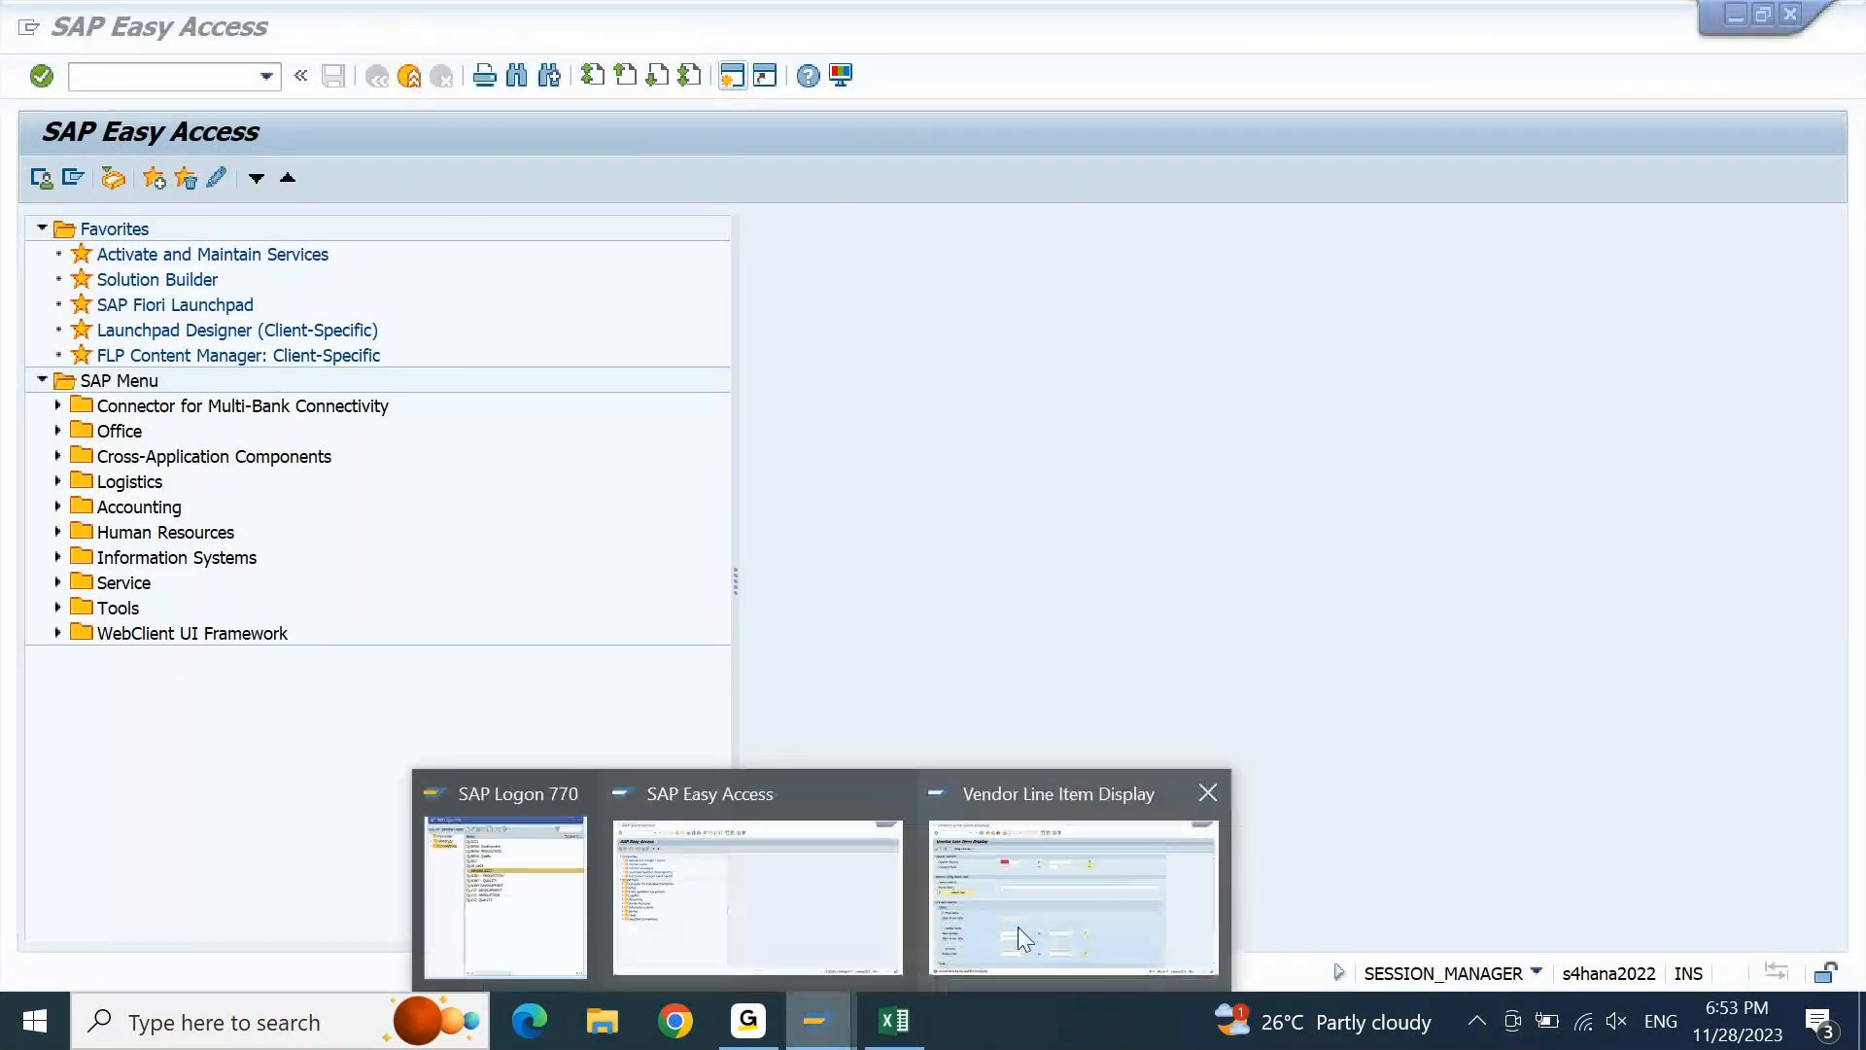
pyautogui.click(1021, 925)
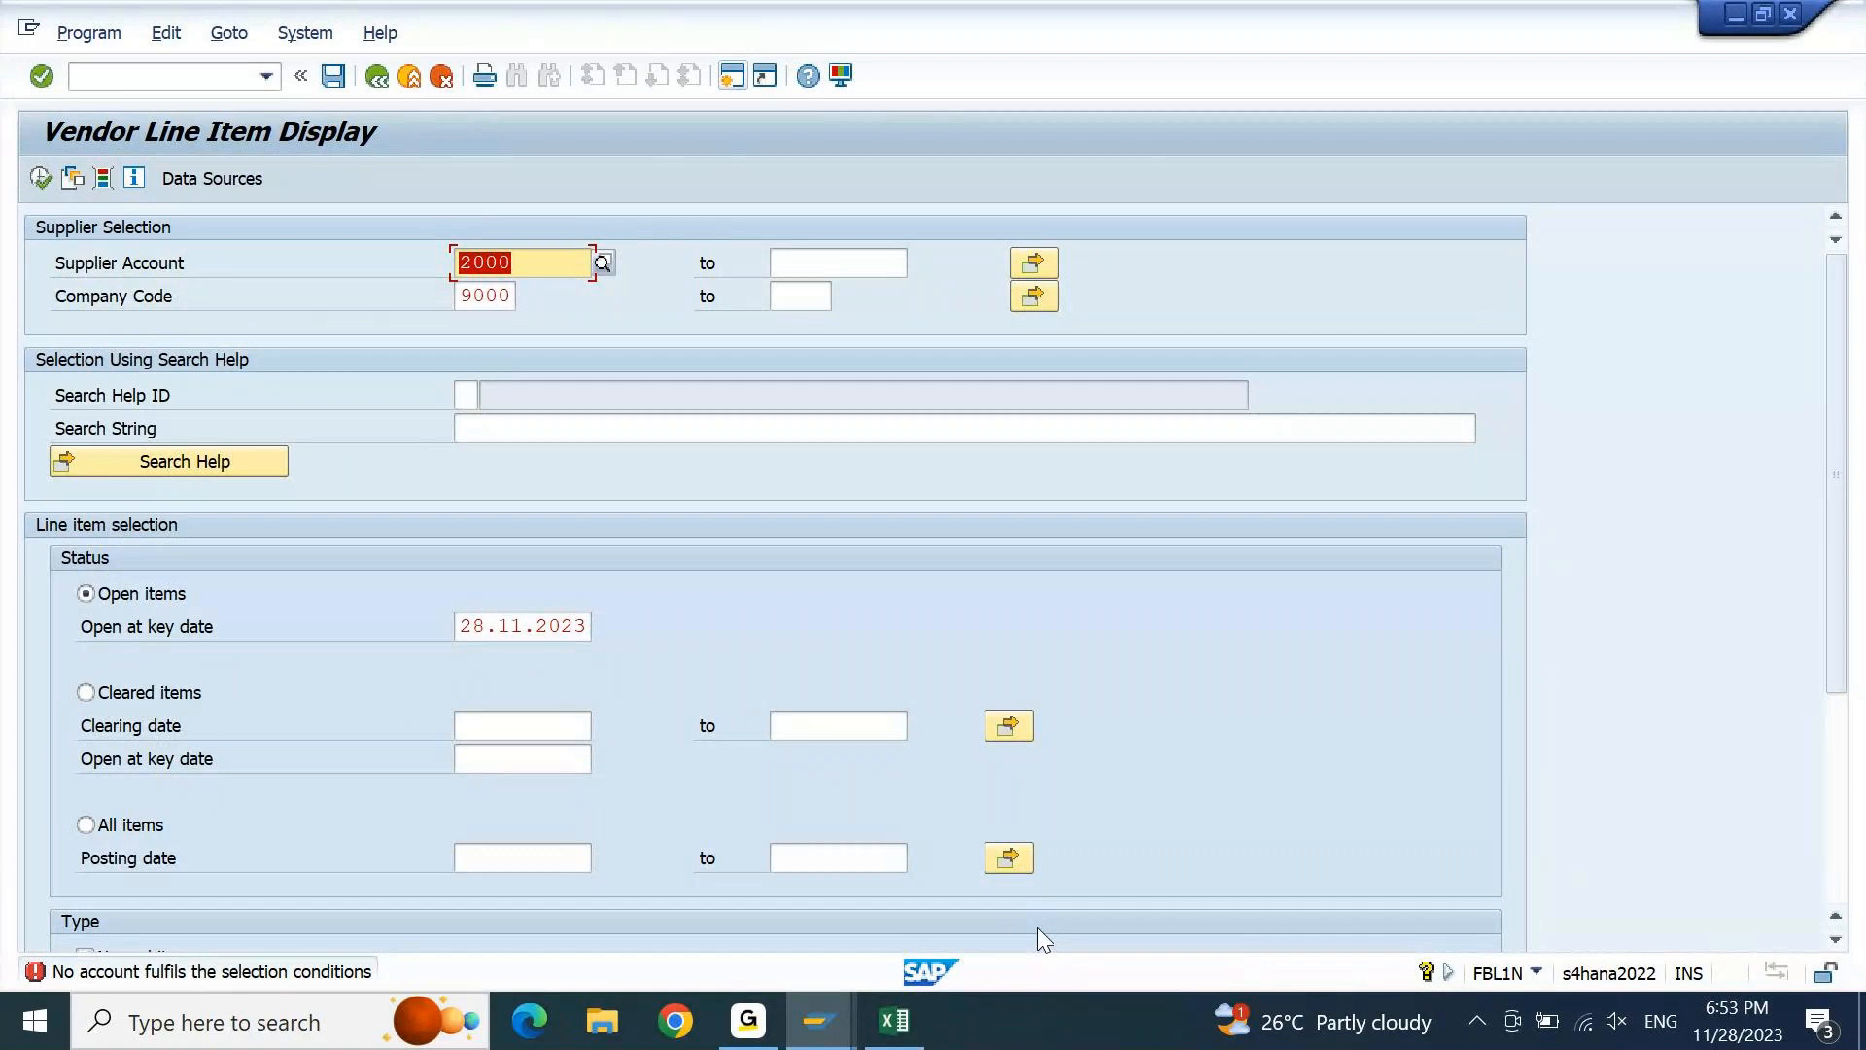
pyautogui.press('Return')
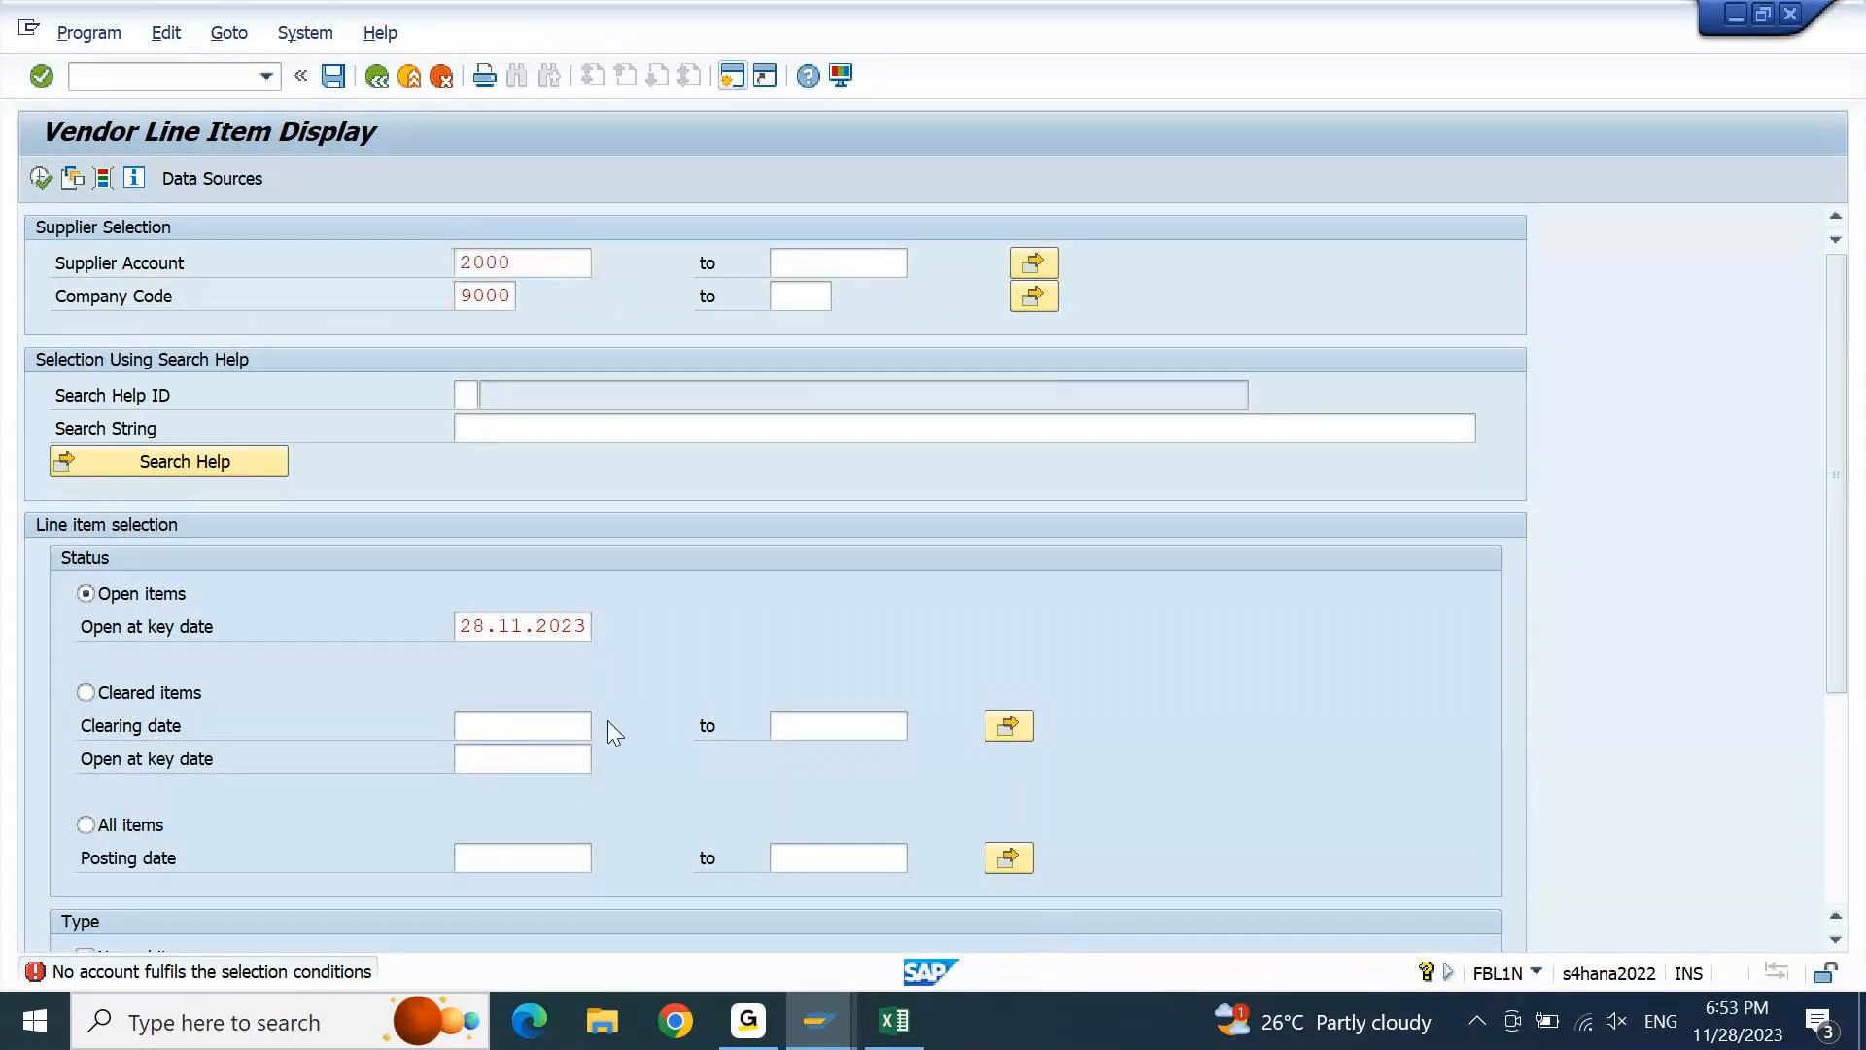
pyautogui.click(40, 179)
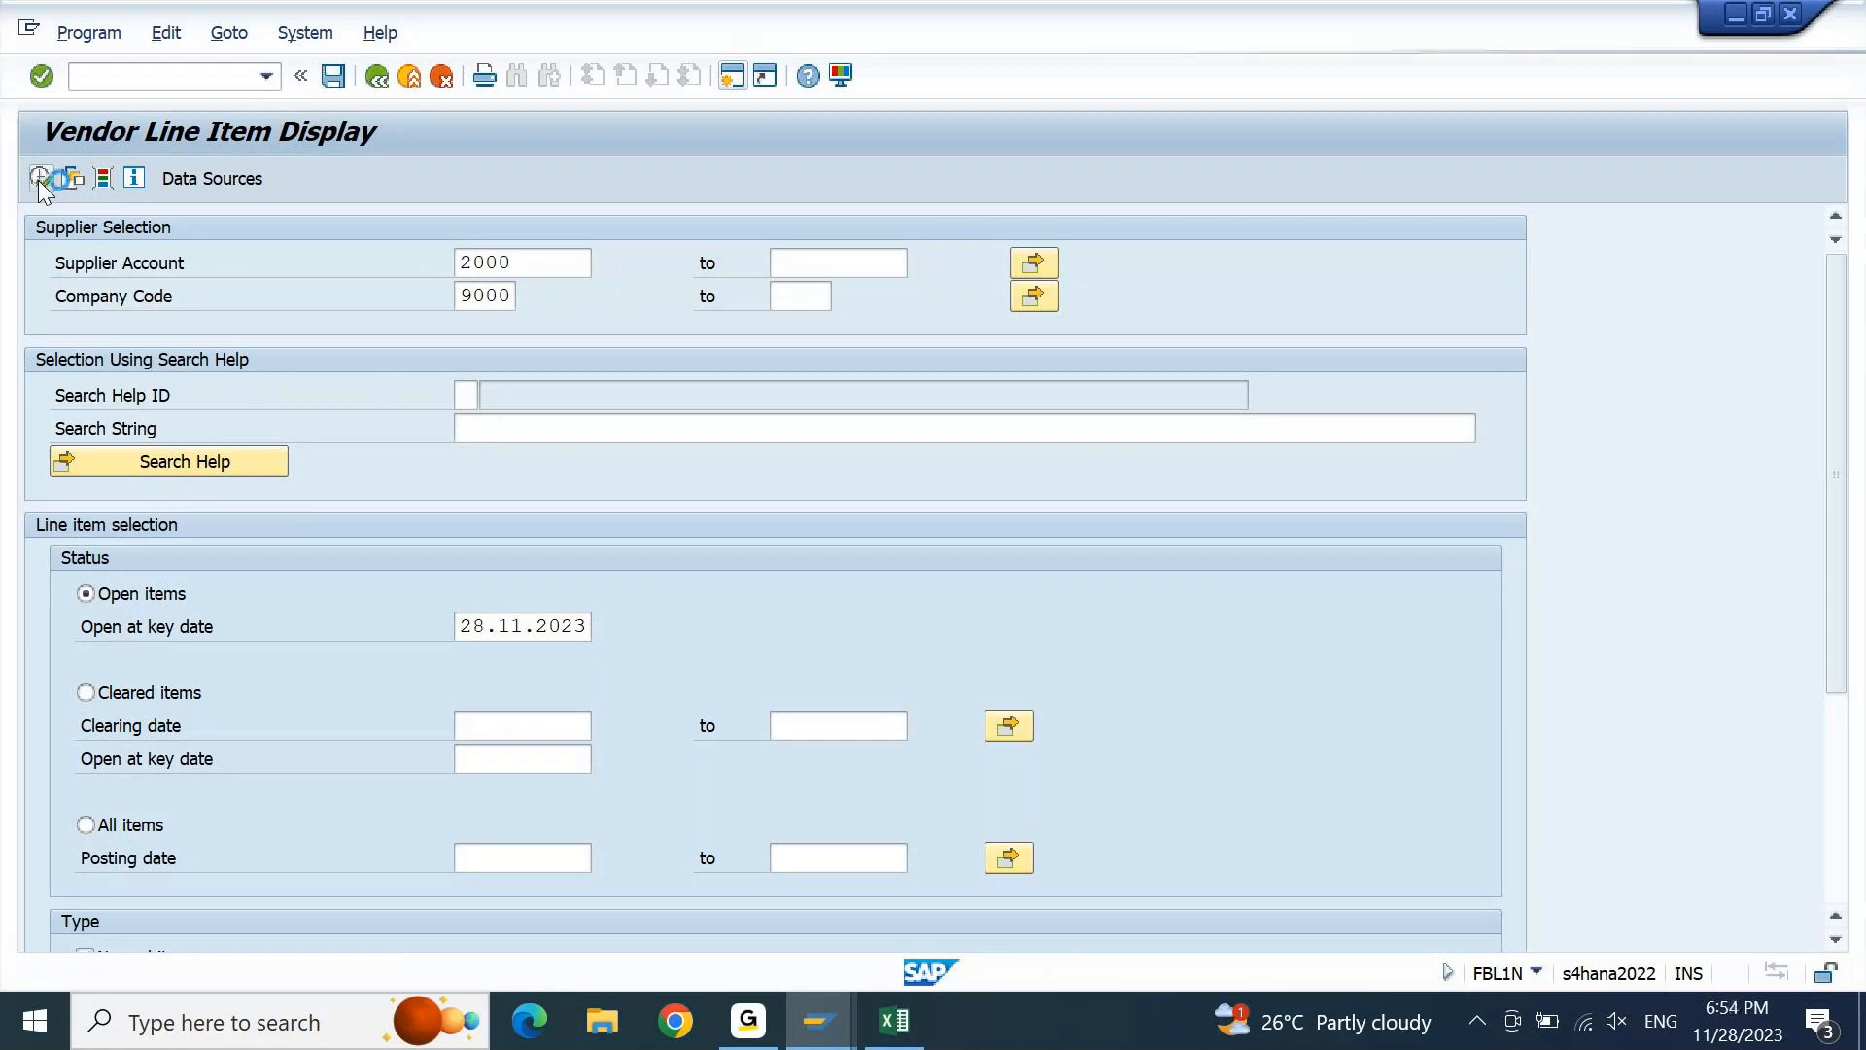
pyautogui.click(40, 179)
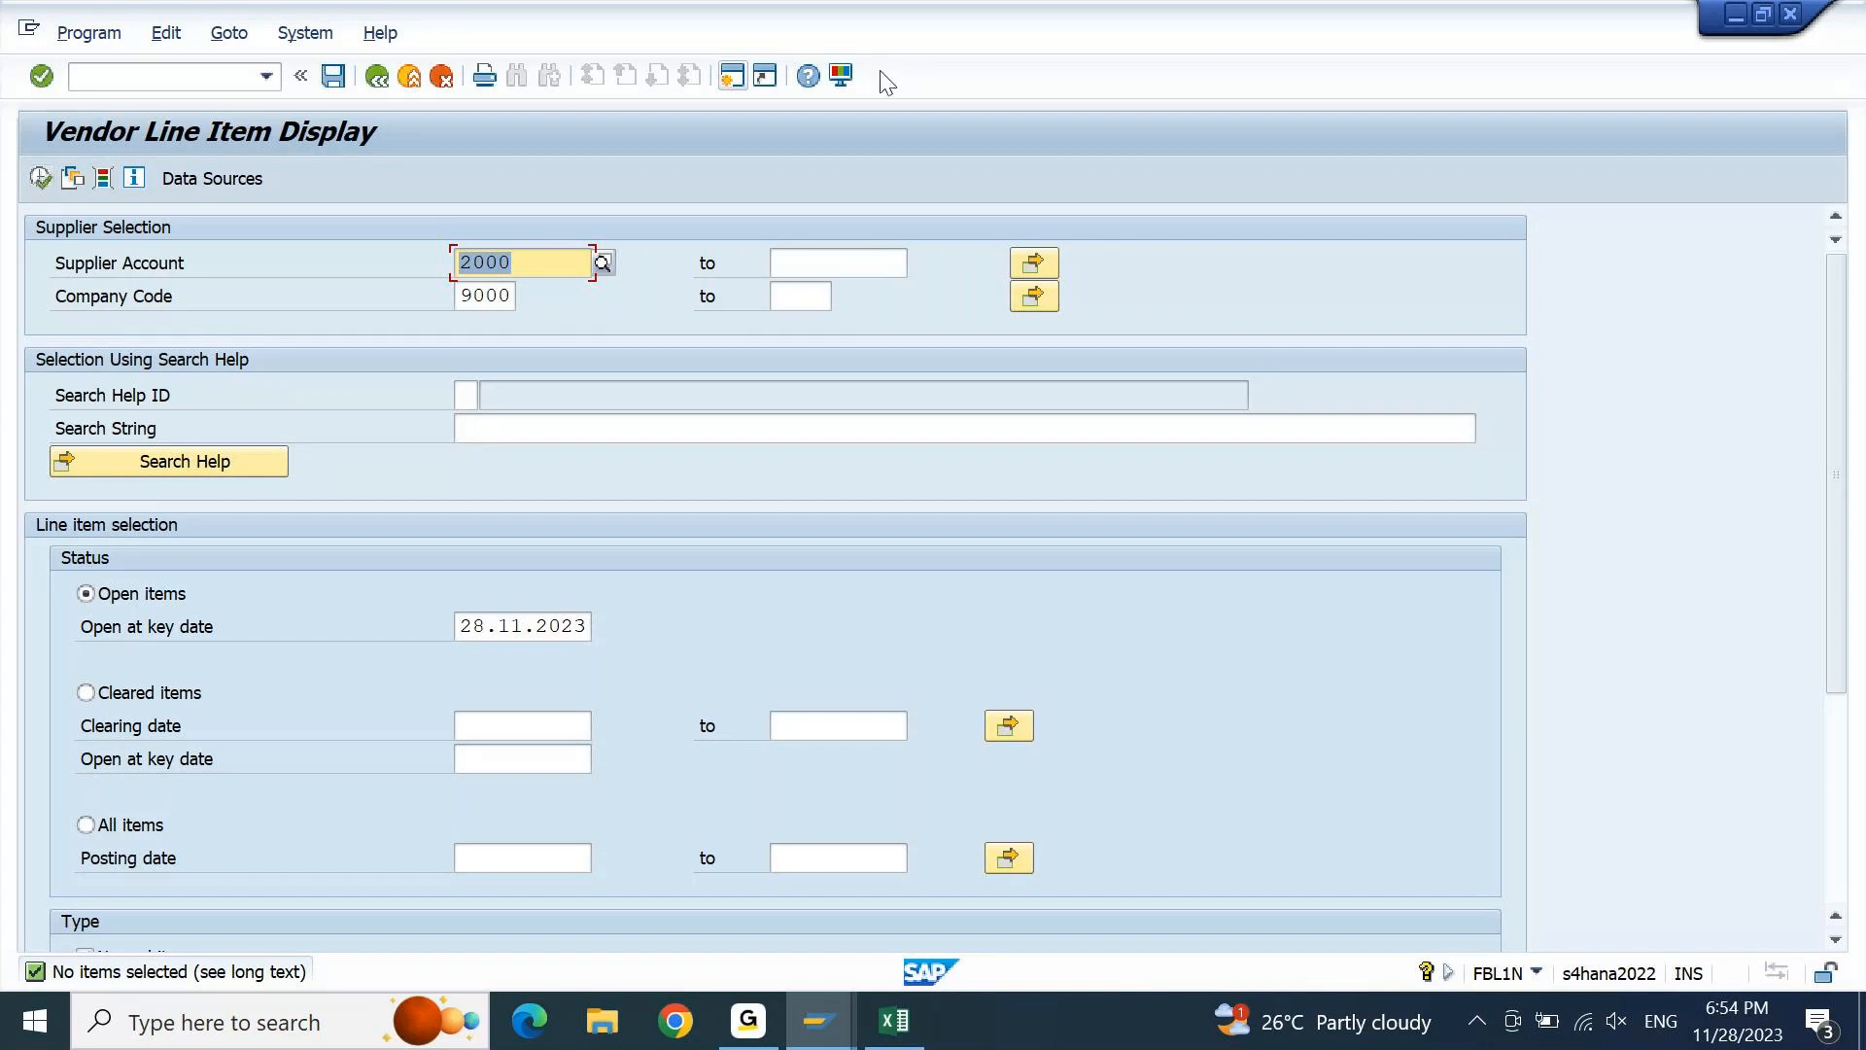
# Start vendor invoice transaction F-43 in a new window and set the document date to 28.11.2023
pyautogui.click(731, 77)
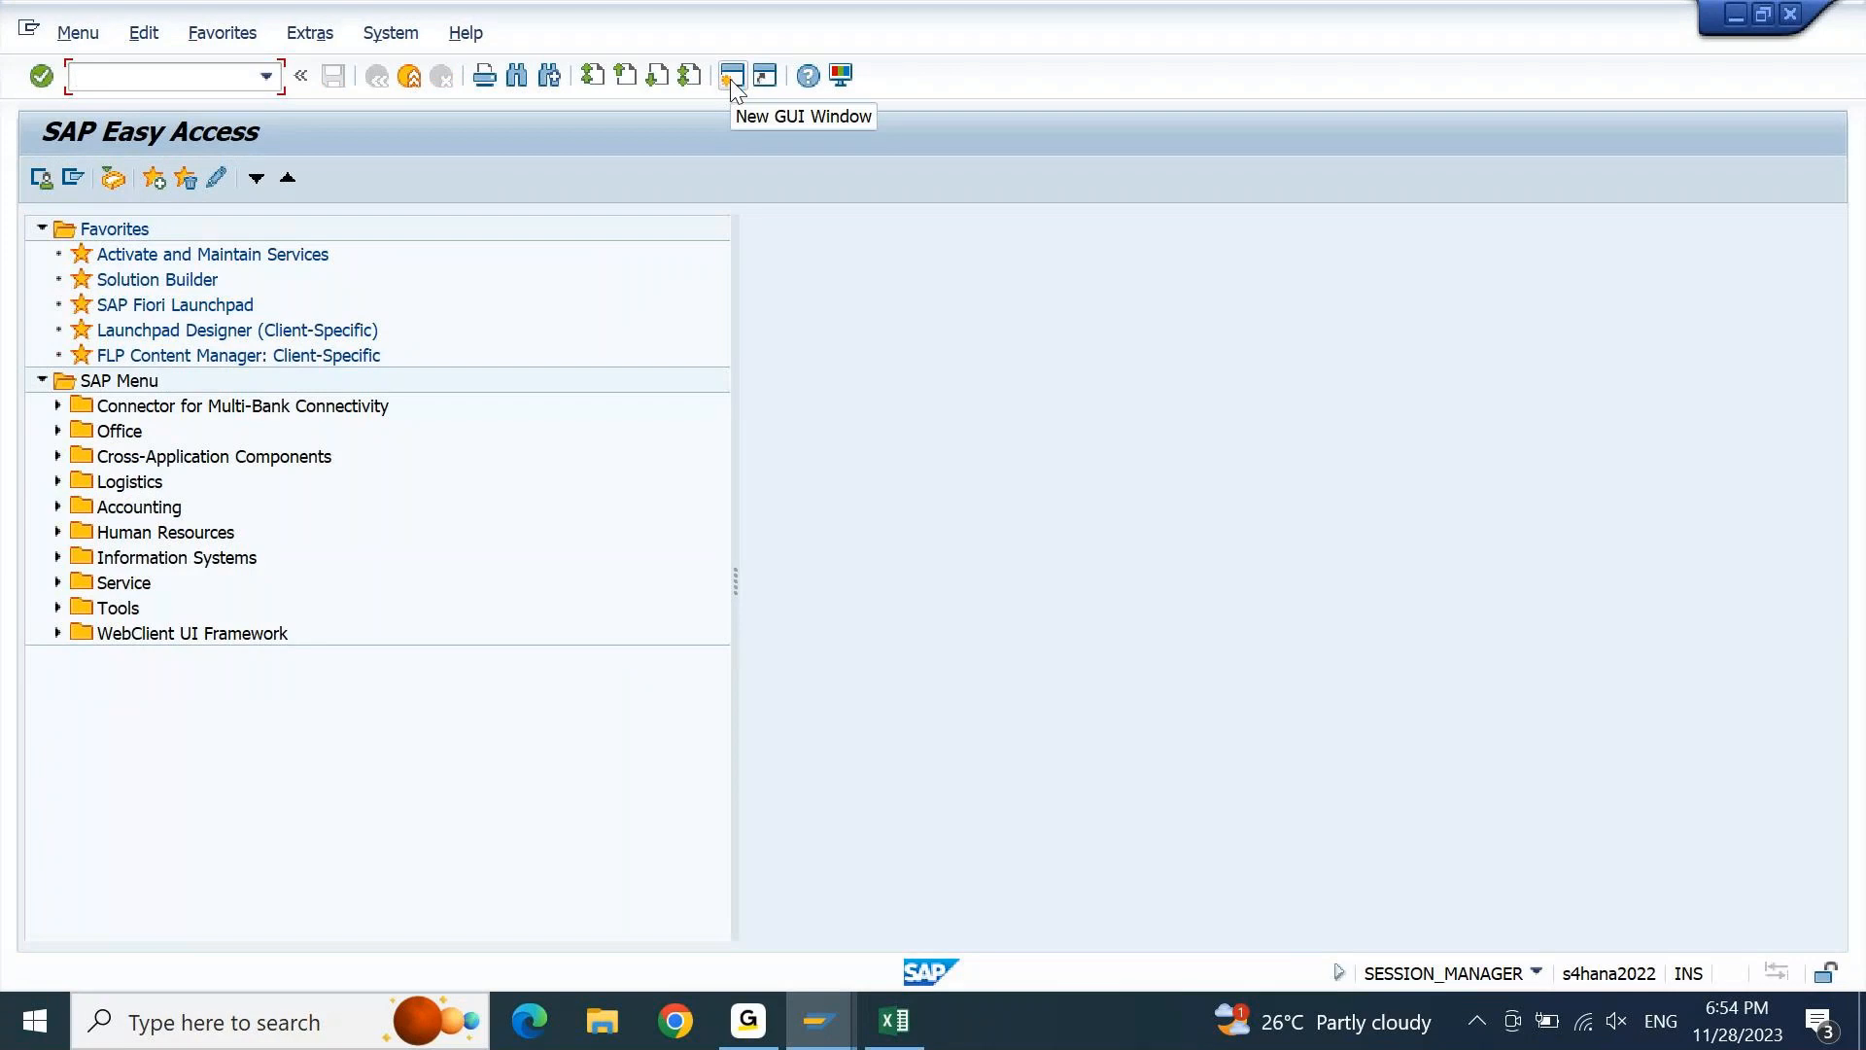
pyautogui.write('F-42')
pyautogui.press('Return')
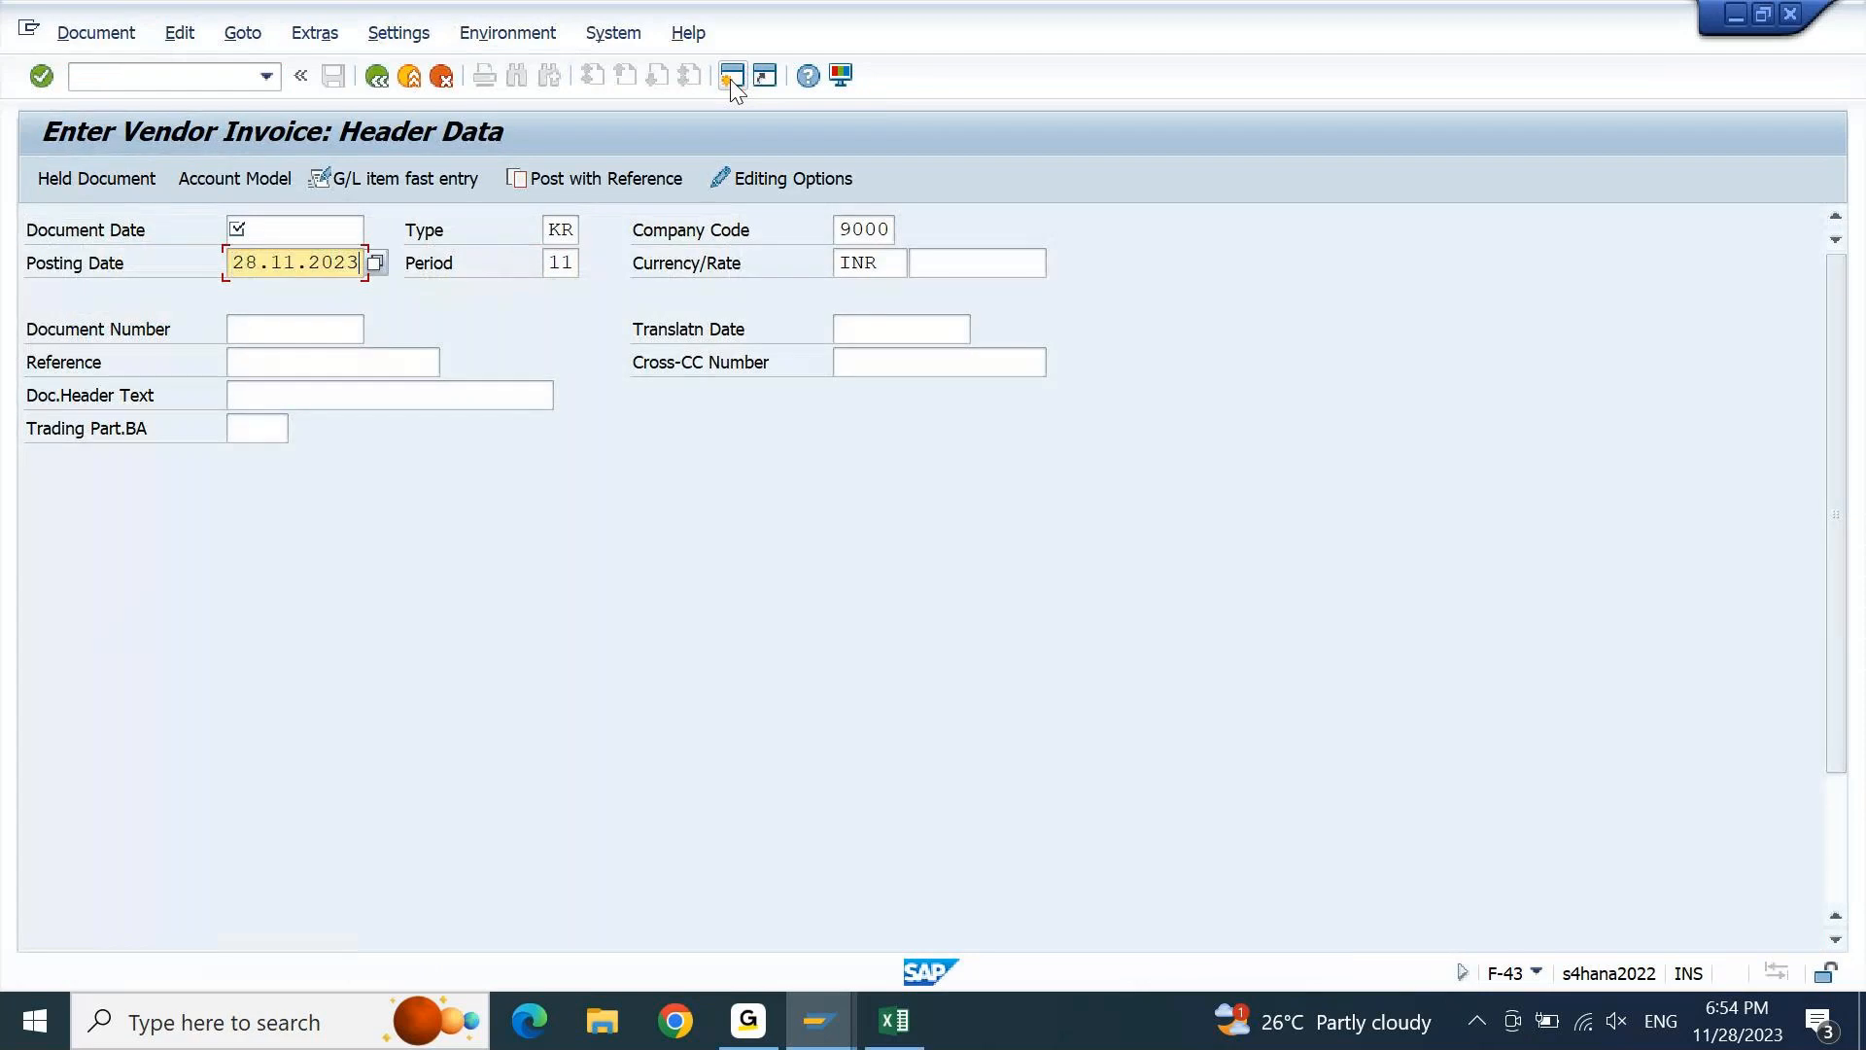
pyautogui.press('Up')
pyautogui.write('28.11.2023')
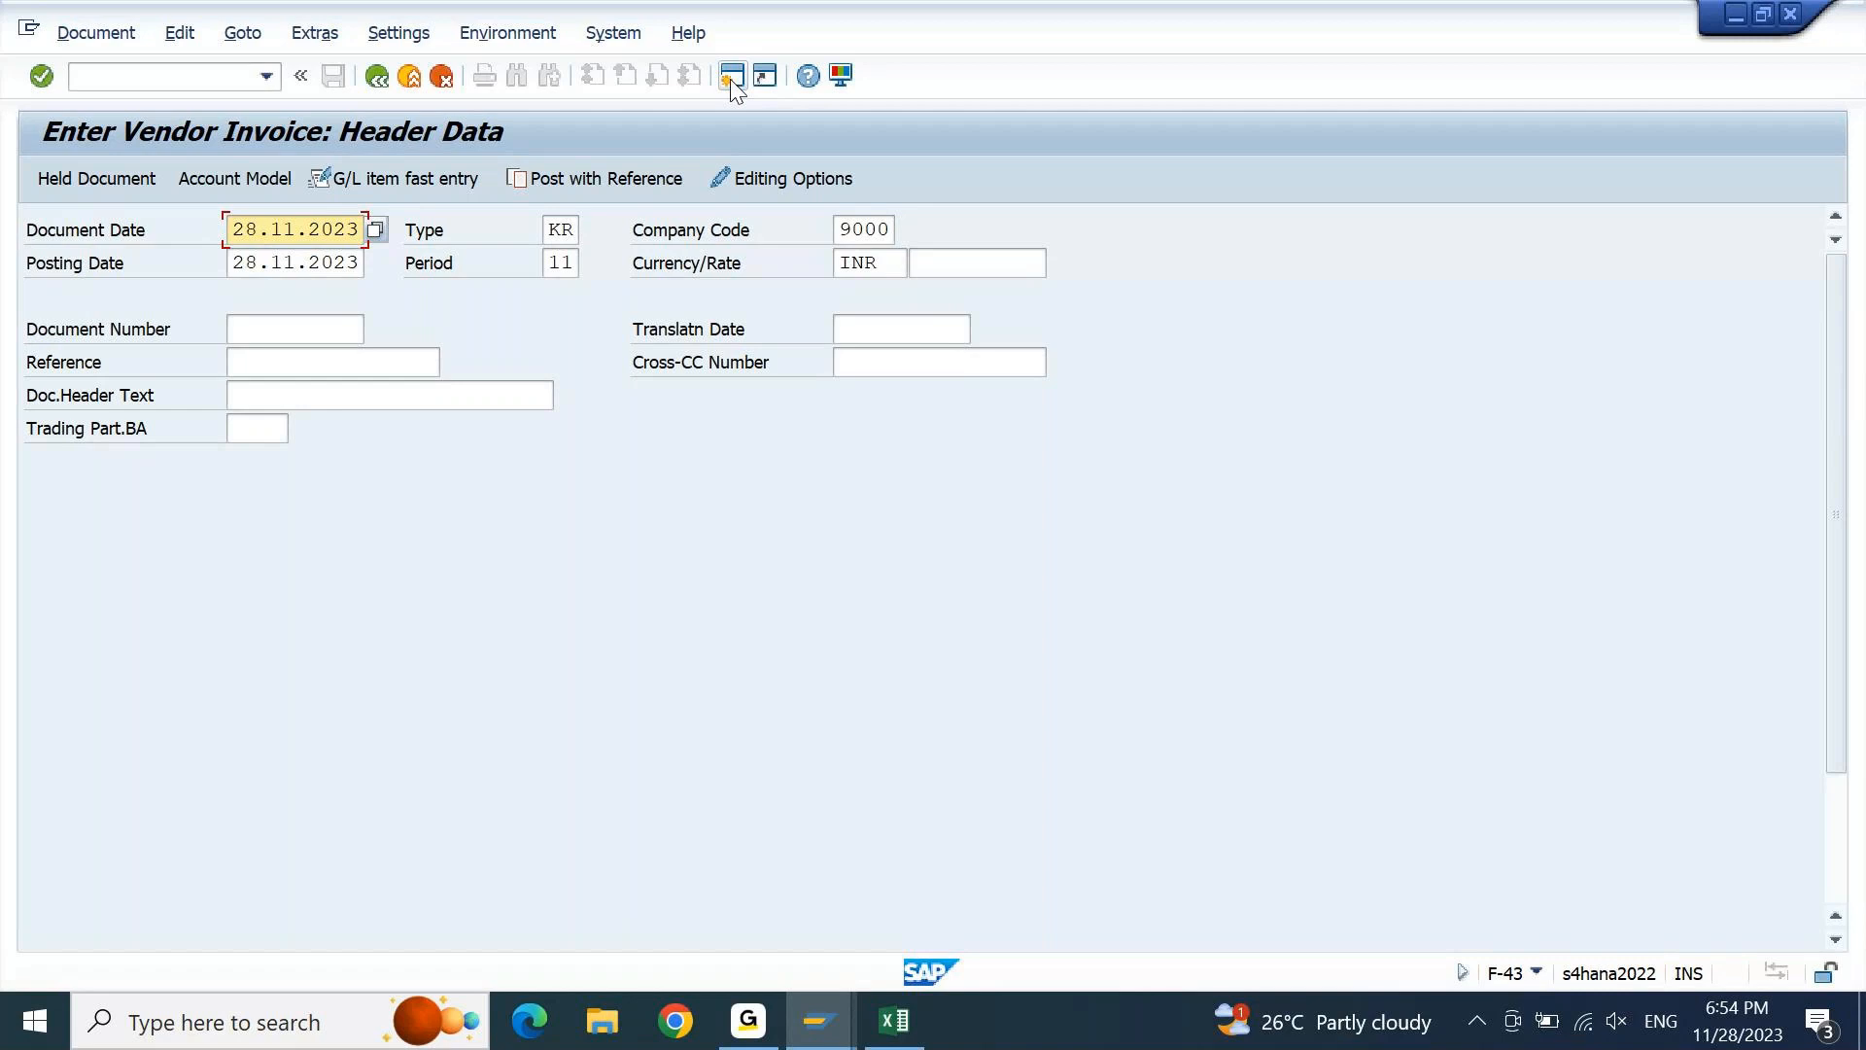
# Enter inv 1 as the invoice reference and as the document header text
pyautogui.press('Down')
pyautogui.press('Down')
pyautogui.press('Down')
pyautogui.write('inv 1')
pyautogui.hotkey('shift', 'Home')
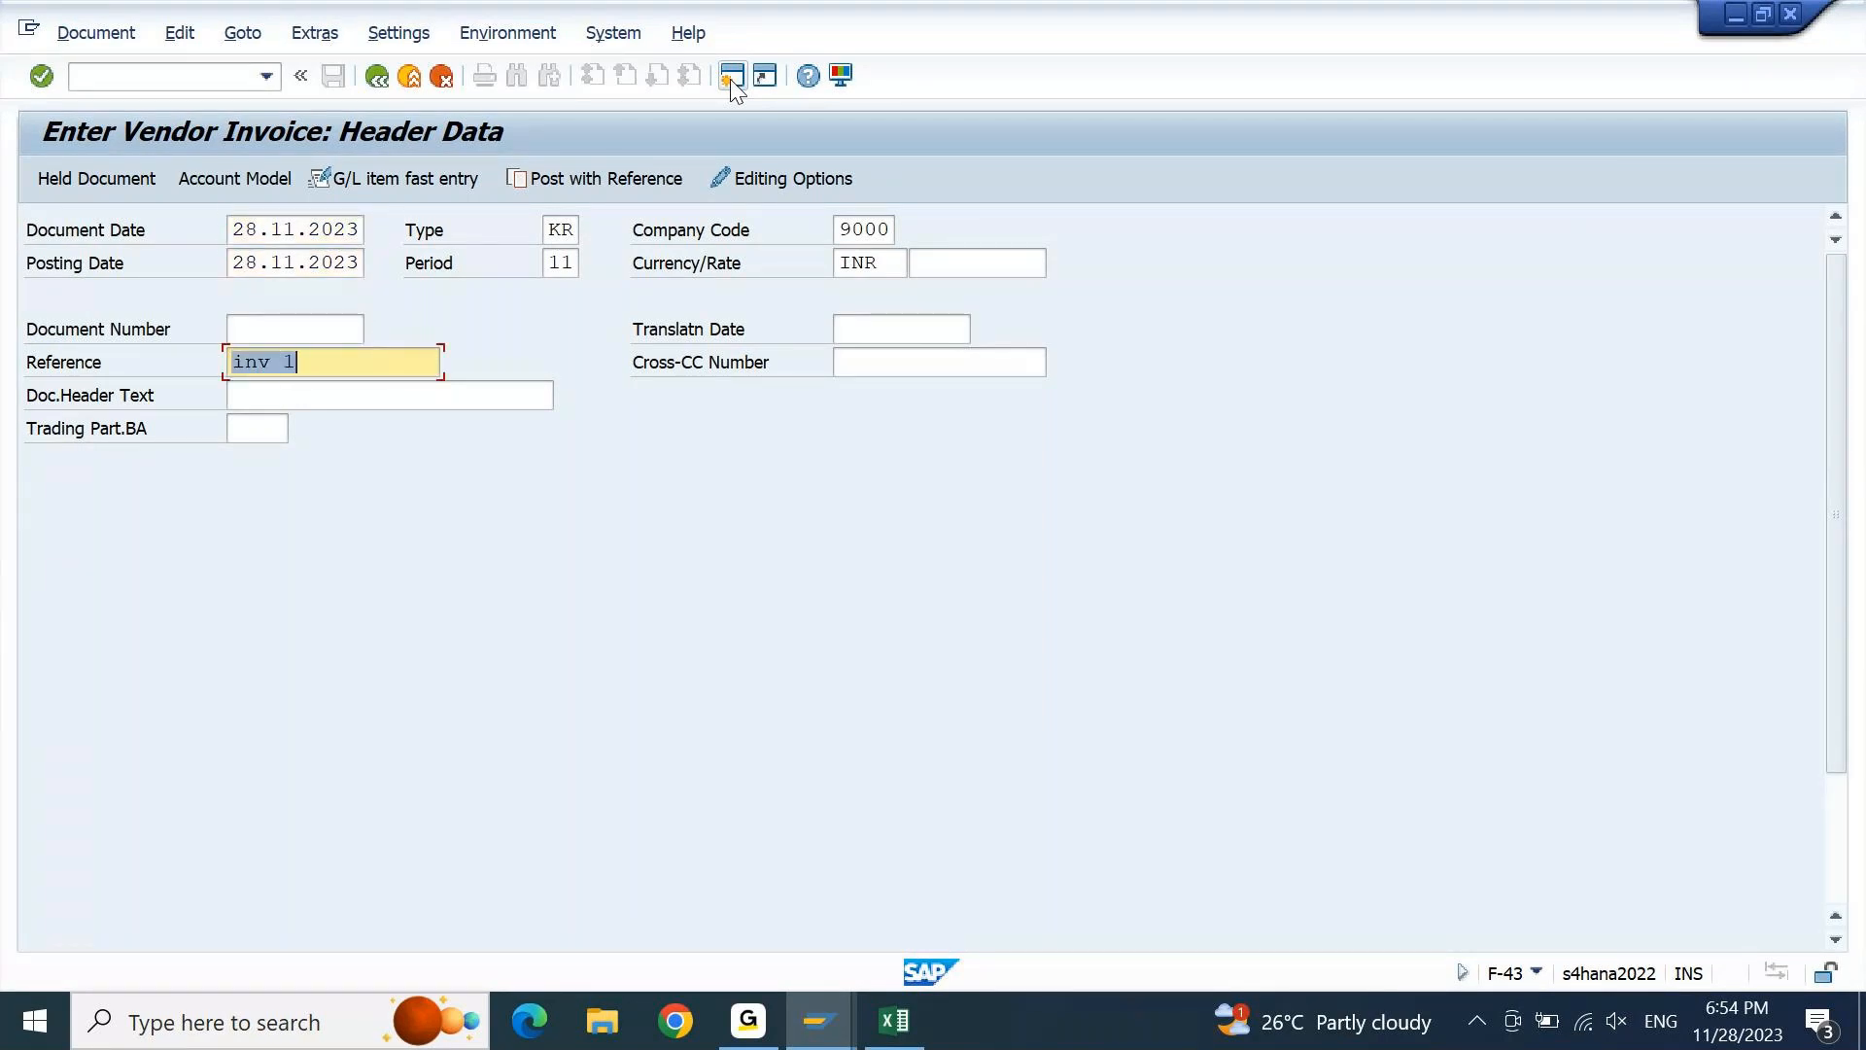
pyautogui.hotkey('ctrl', 'c')
pyautogui.press('Down')
pyautogui.hotkey('ctrl', 'v')
# Enter Palak stores' vendor number for the first line item with posting key 31, and set its amount to 1000 INR
pyautogui.press('Down')
pyautogui.press('Down')
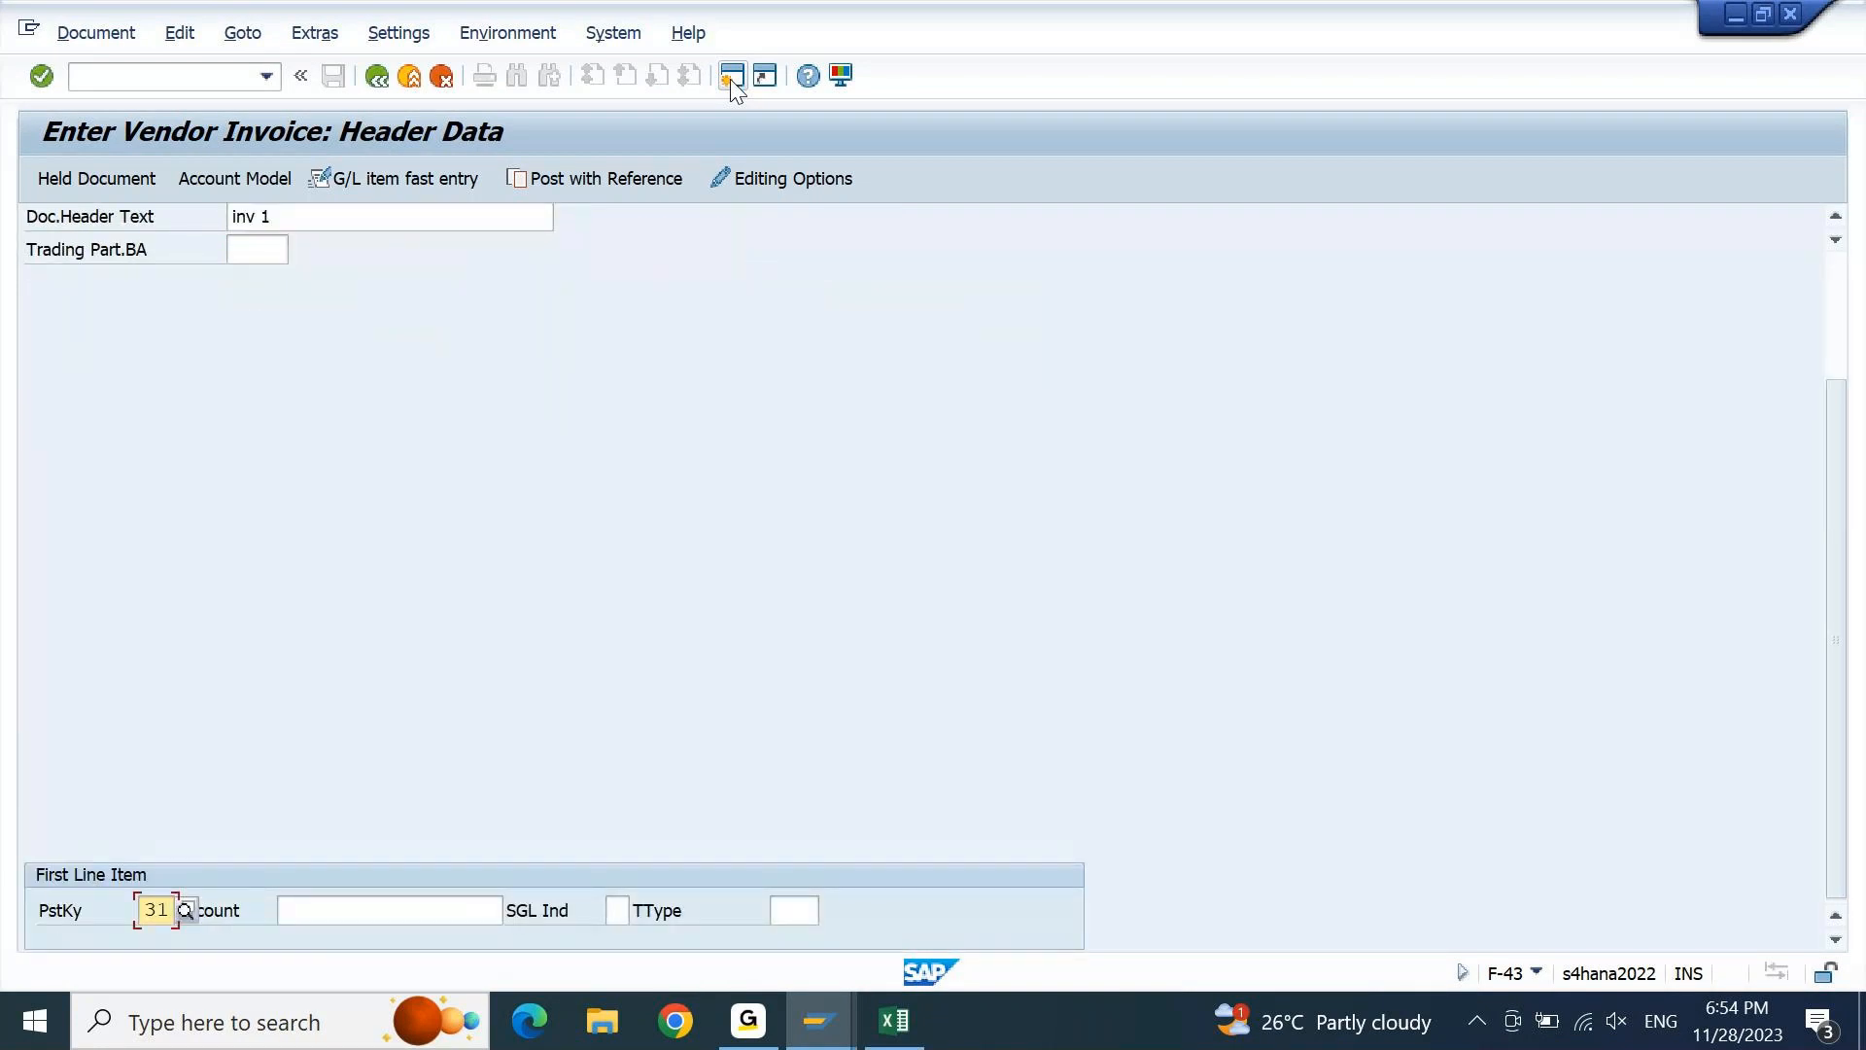
pyautogui.press('Tab')
pyautogui.write('2000')
pyautogui.press('Return')
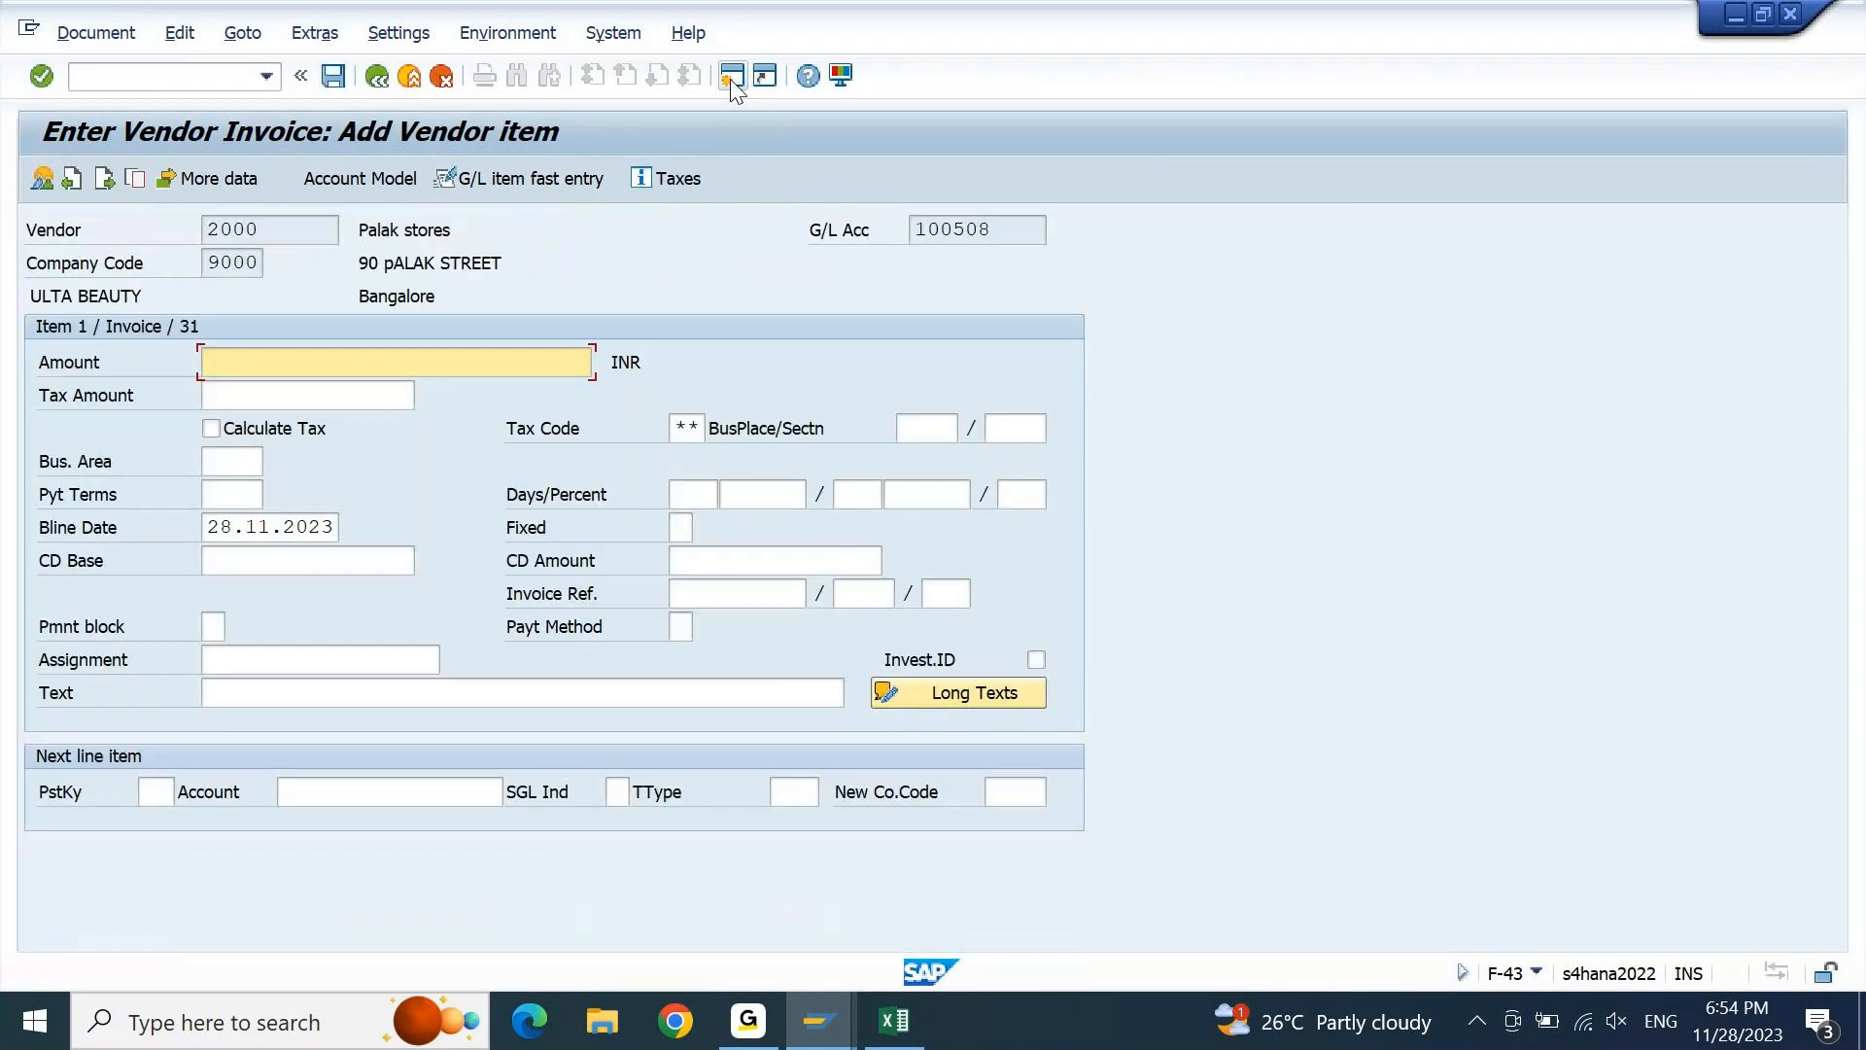
pyautogui.write('1000')
pyautogui.press('Tab')
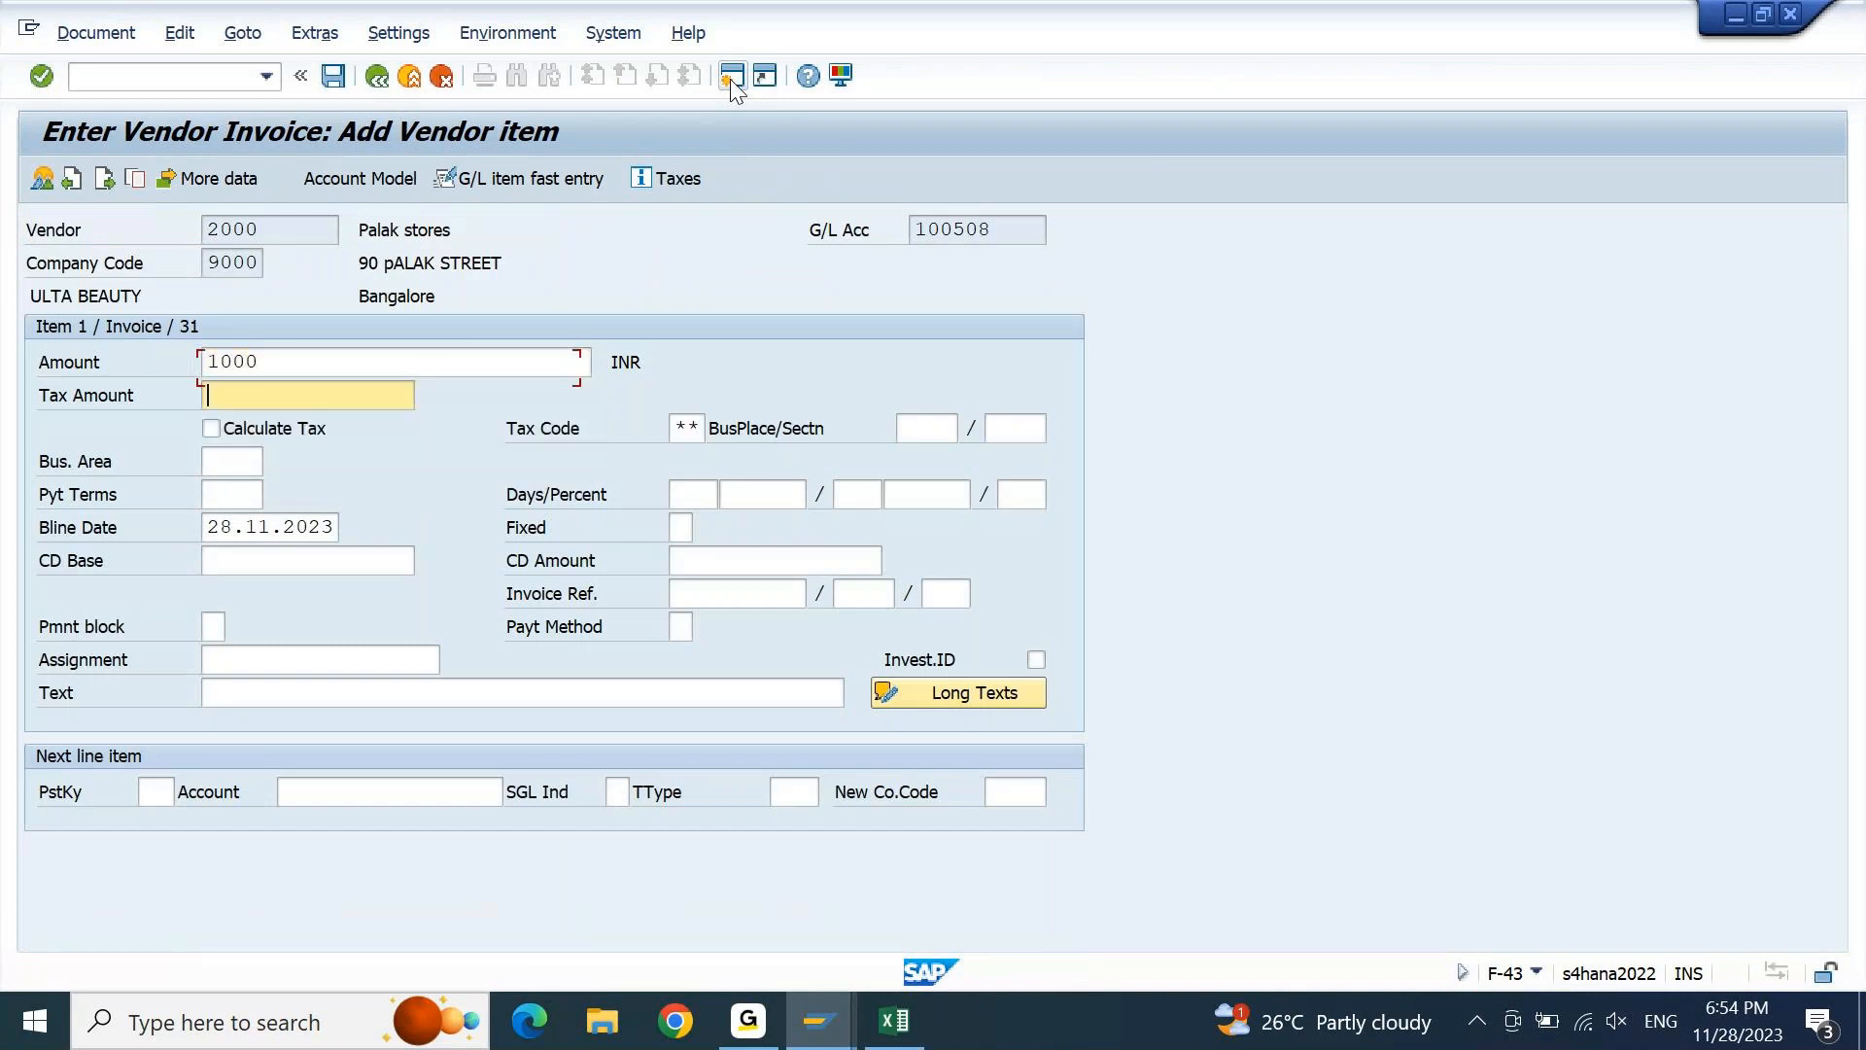
# Enter iNV 1 as the text of the vendor line item
pyautogui.press('Down')
pyautogui.press('Down')
pyautogui.press('Down')
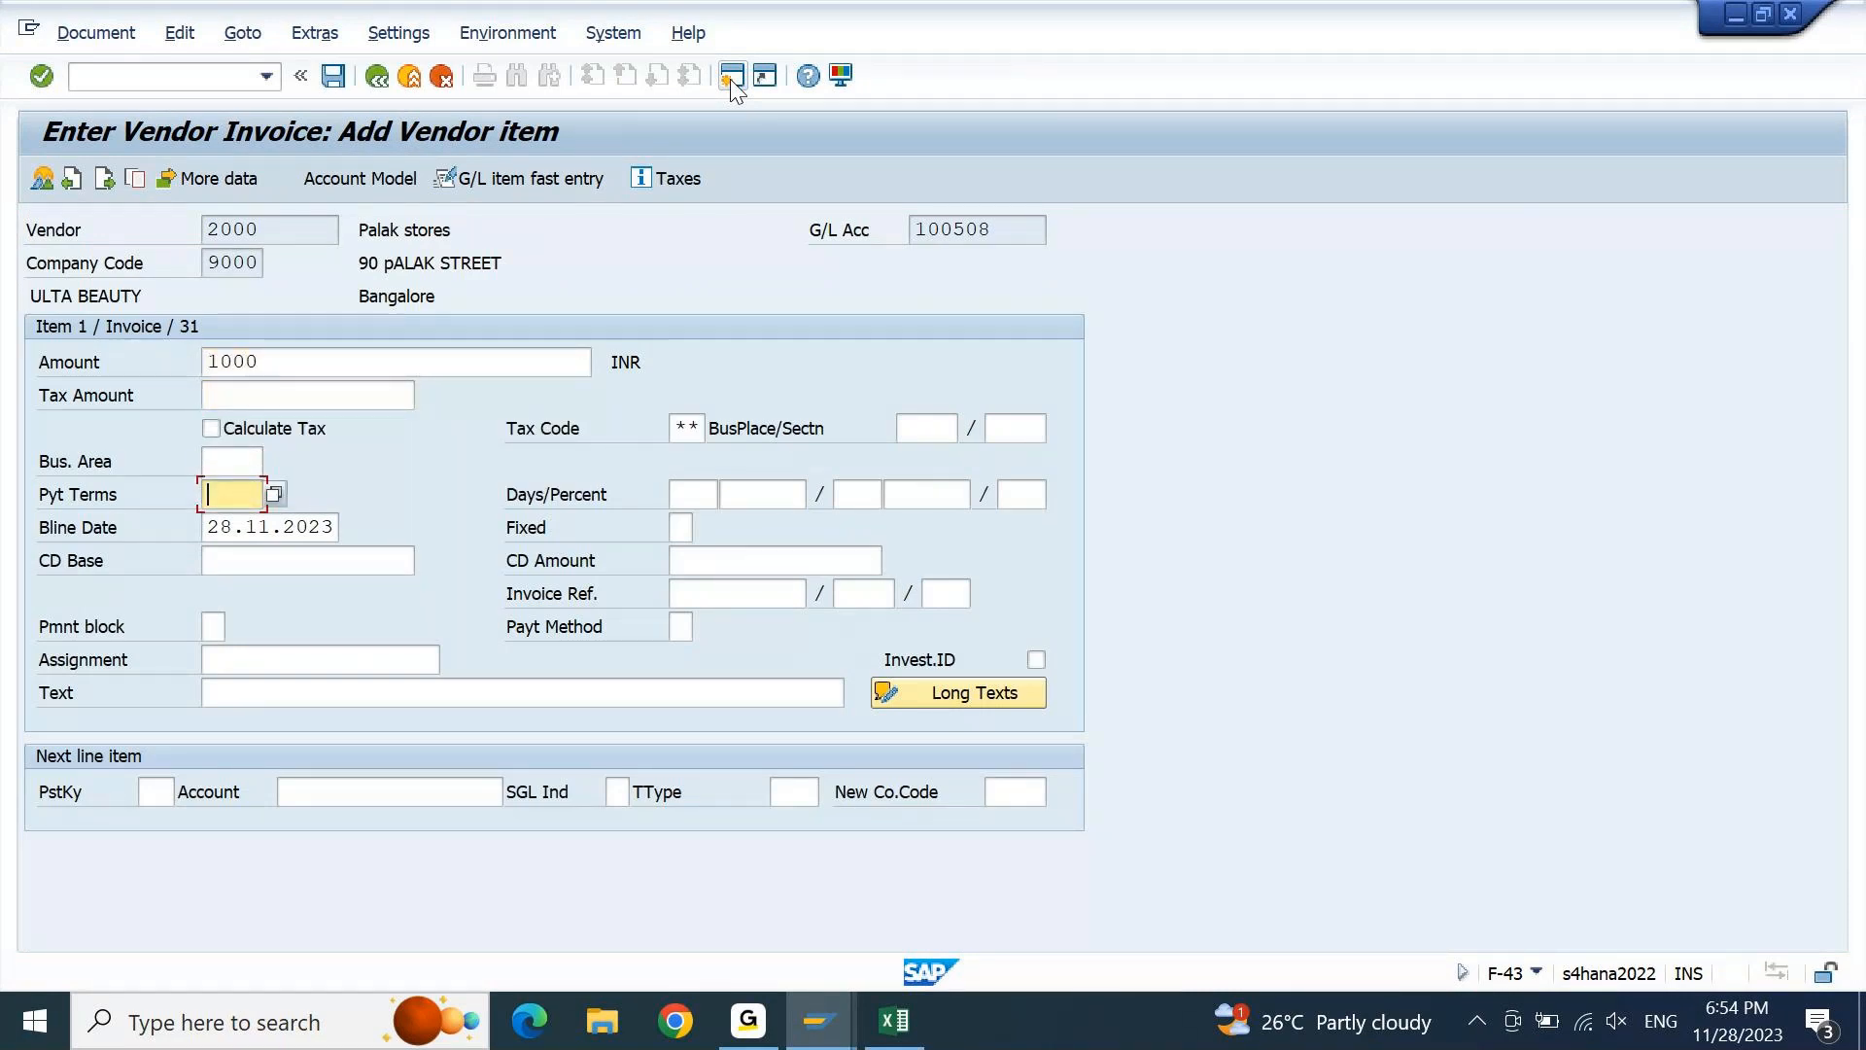
pyautogui.press('Down')
pyautogui.press('Down')
pyautogui.press('Down')
pyautogui.press('Down')
pyautogui.press('Down')
pyautogui.press('Down')
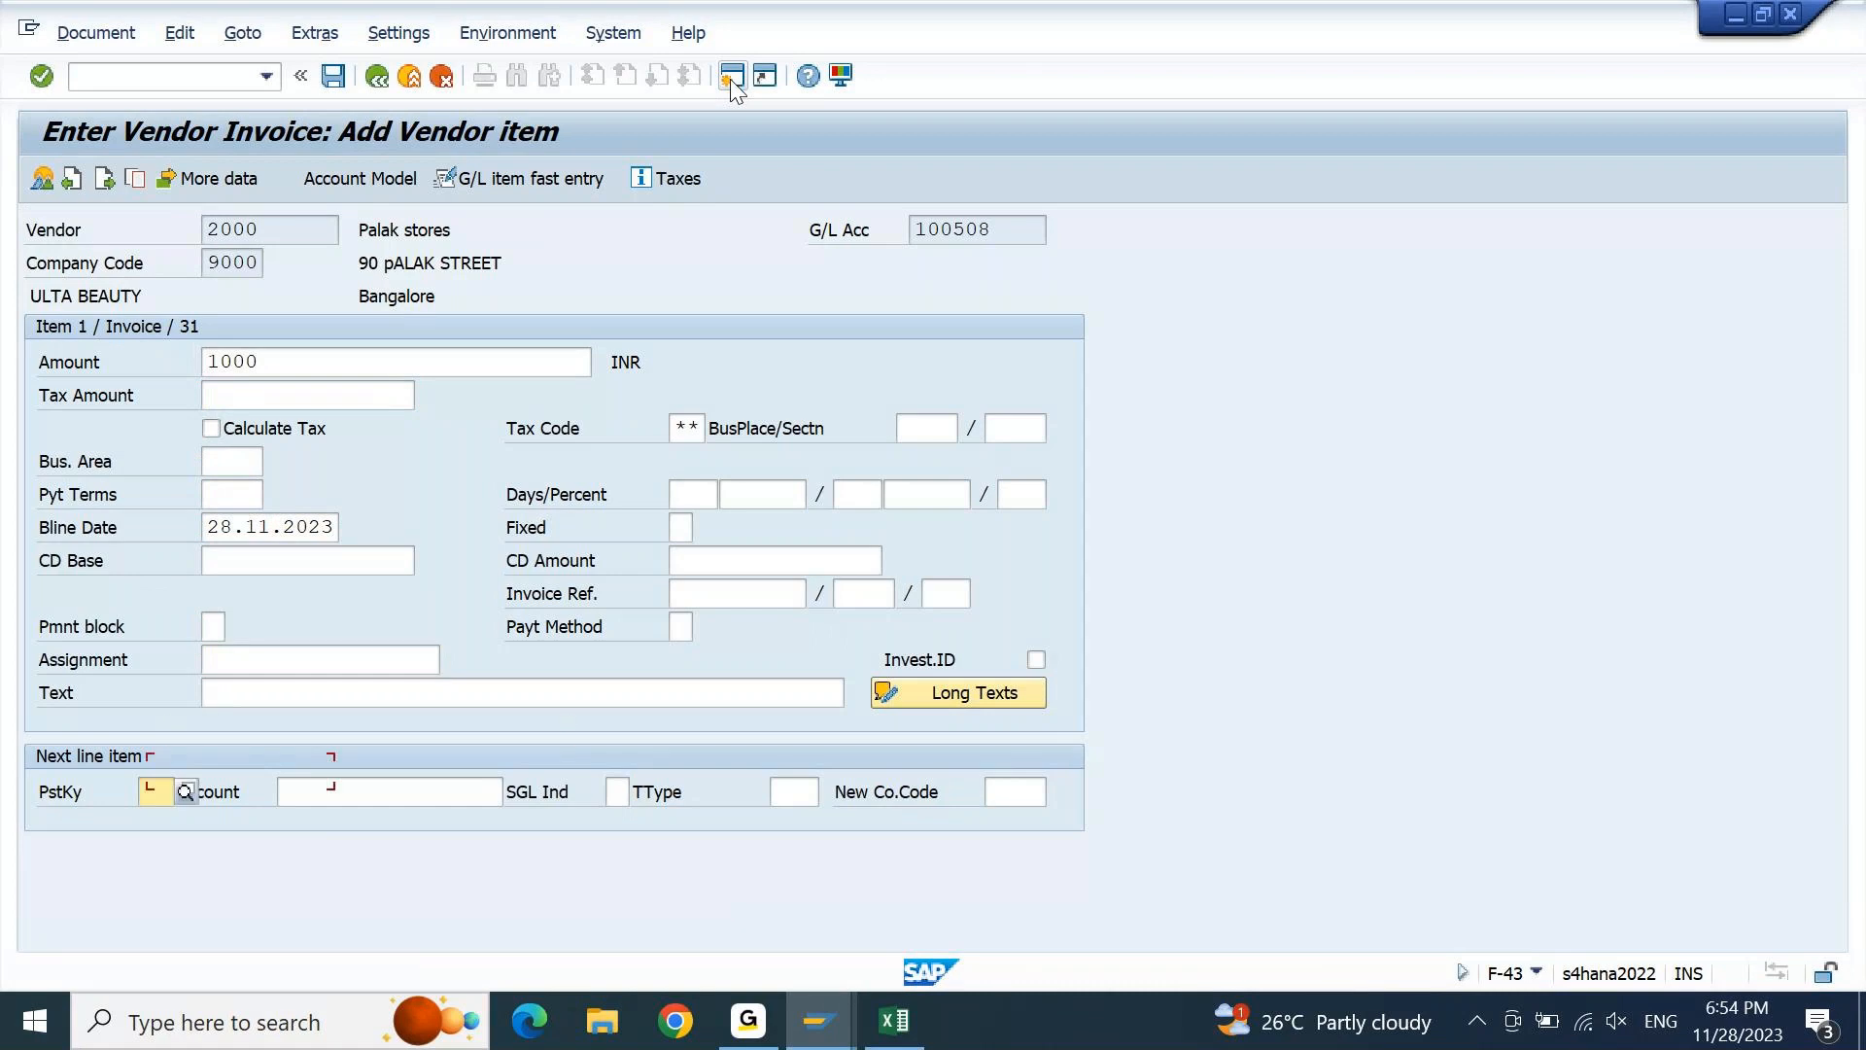
pyautogui.write('INV 1')
pyautogui.press('Tab')
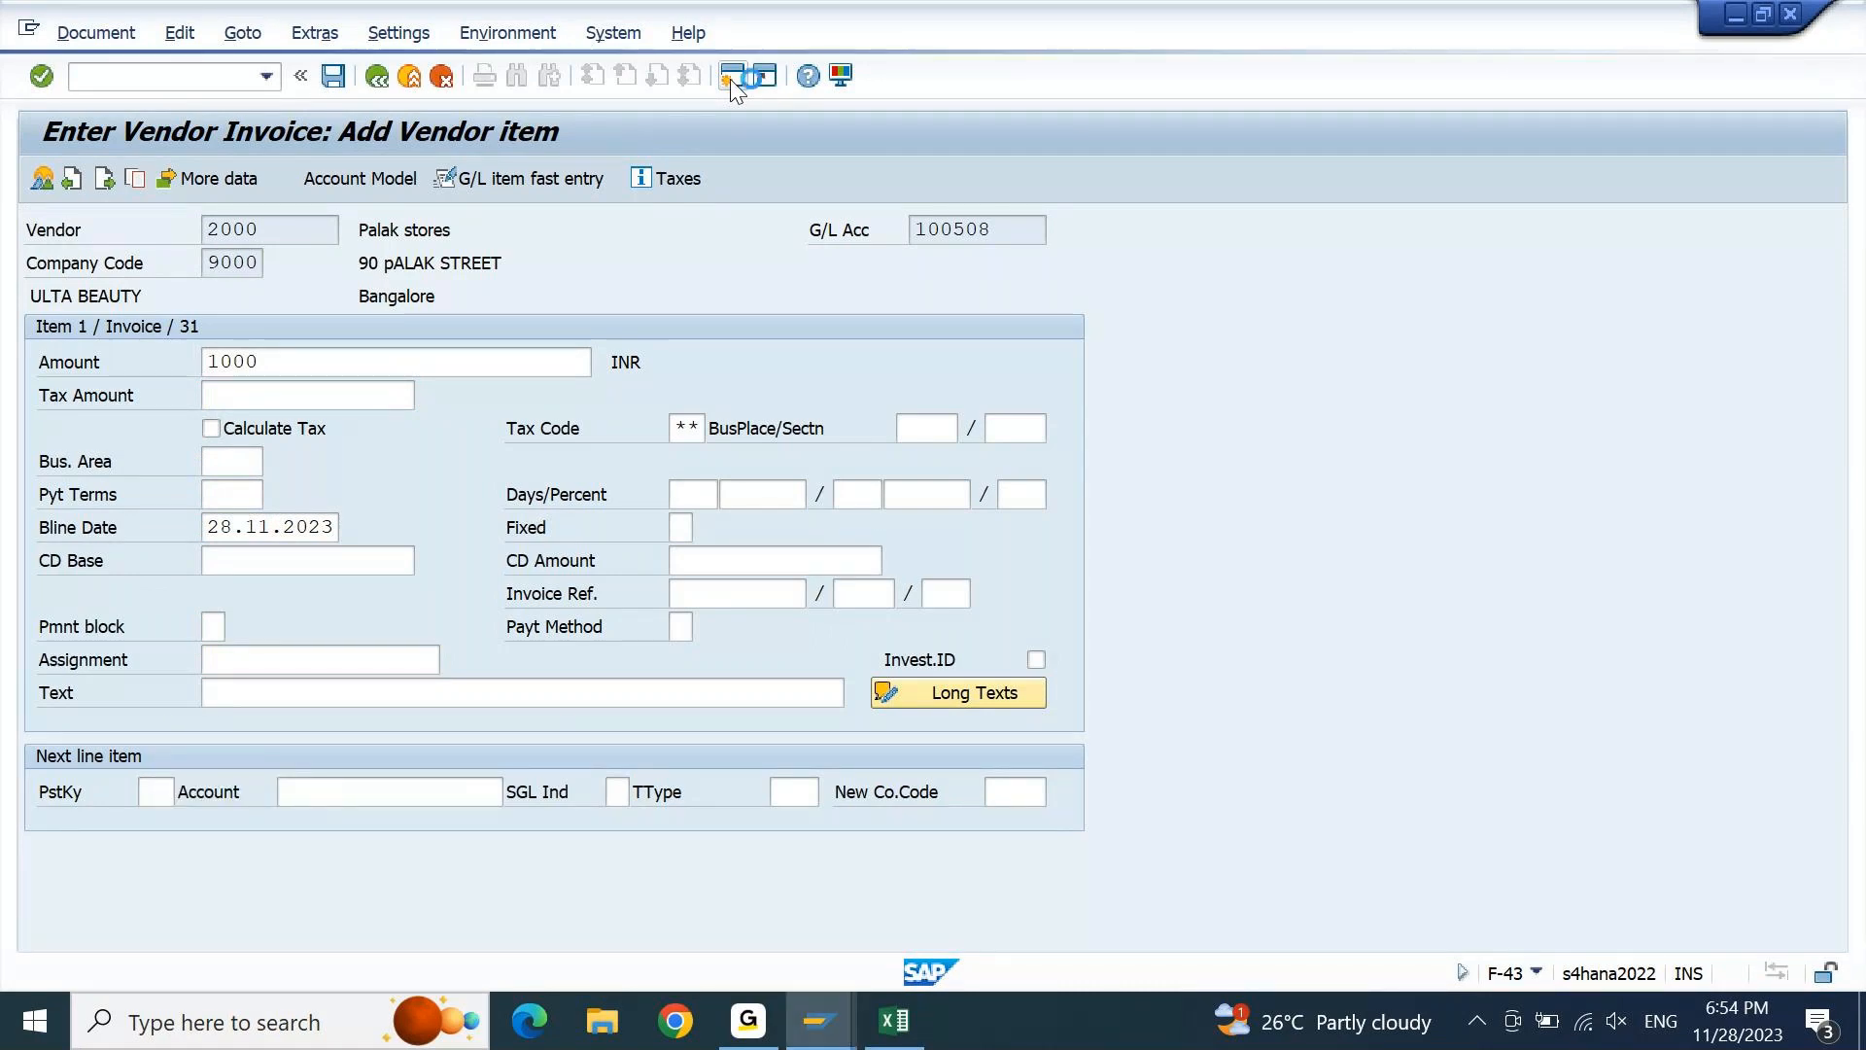
pyautogui.hotkey('shift', 'Tab')
pyautogui.hotkey('shift', 'Tab')
pyautogui.hotkey('shift', 'Tab')
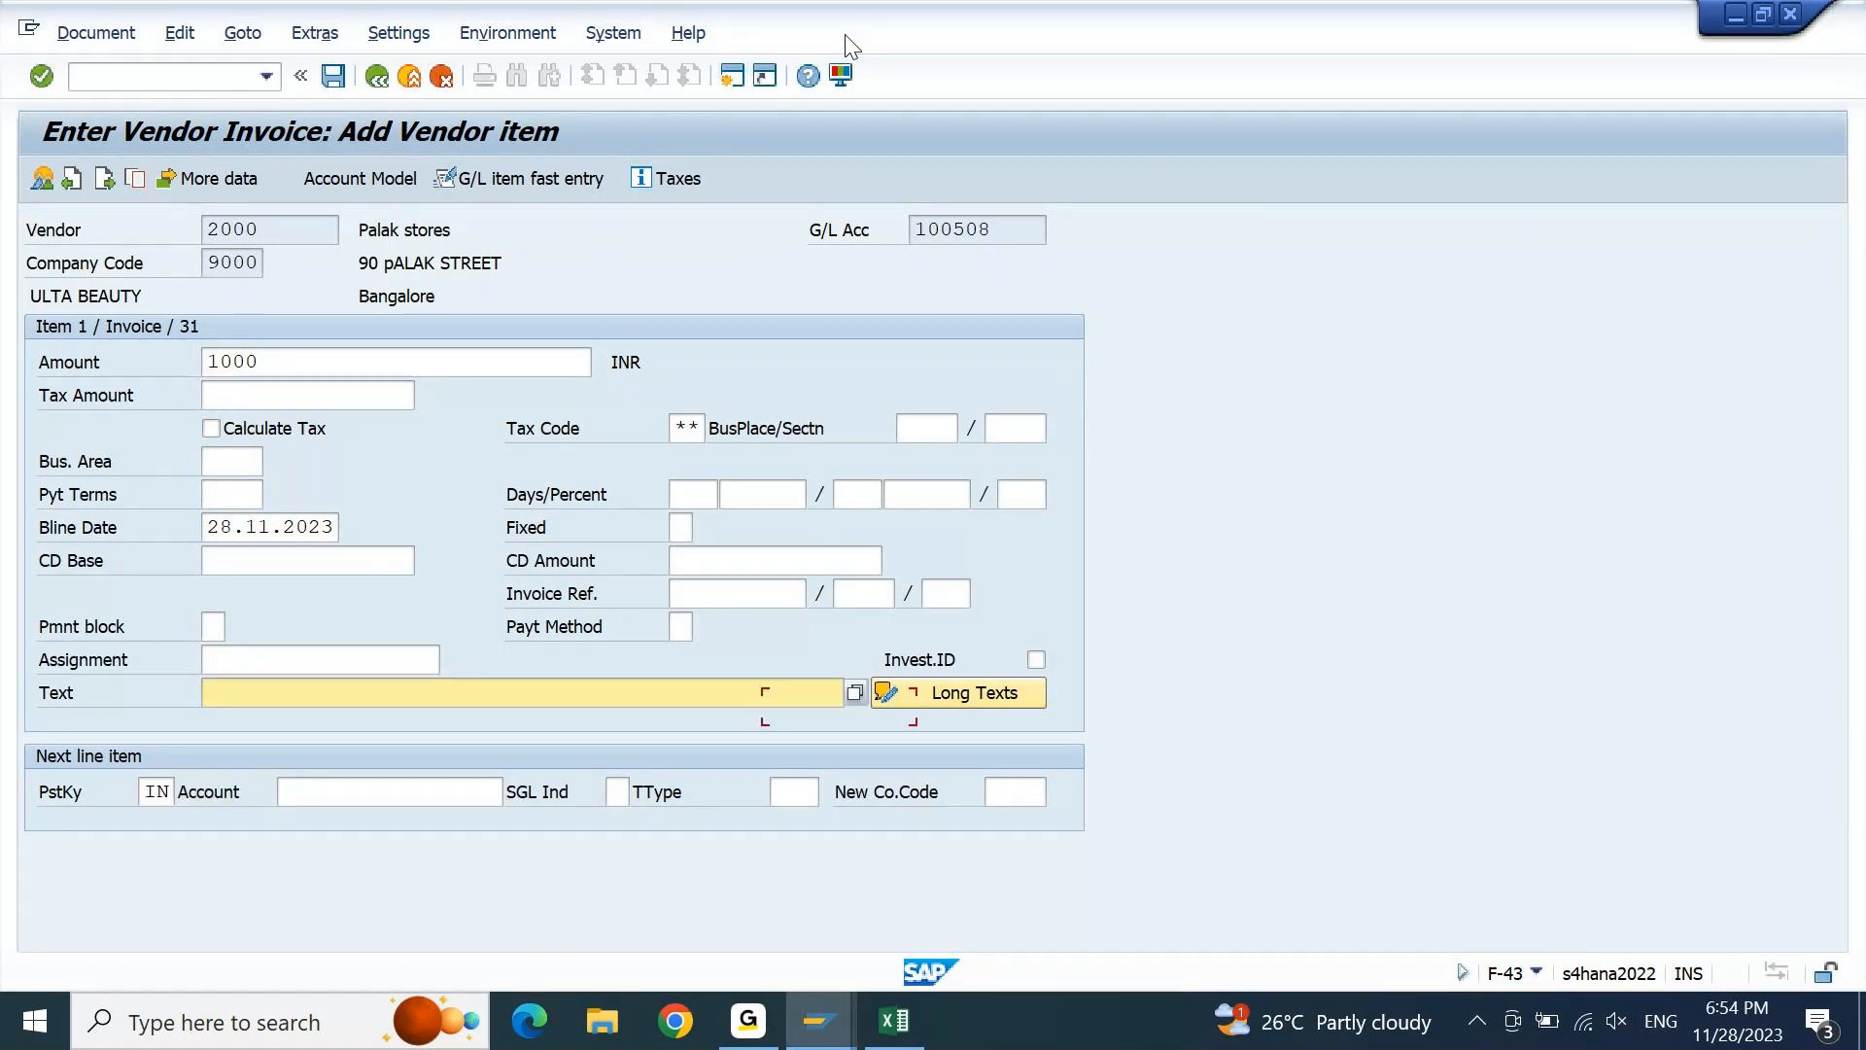
pyautogui.write('iNV 1')
# Set the next line item's posting key to 40 and pick the EXPENSES G/L account by searching for 4*
pyautogui.press('Tab')
pyautogui.press('Tab')
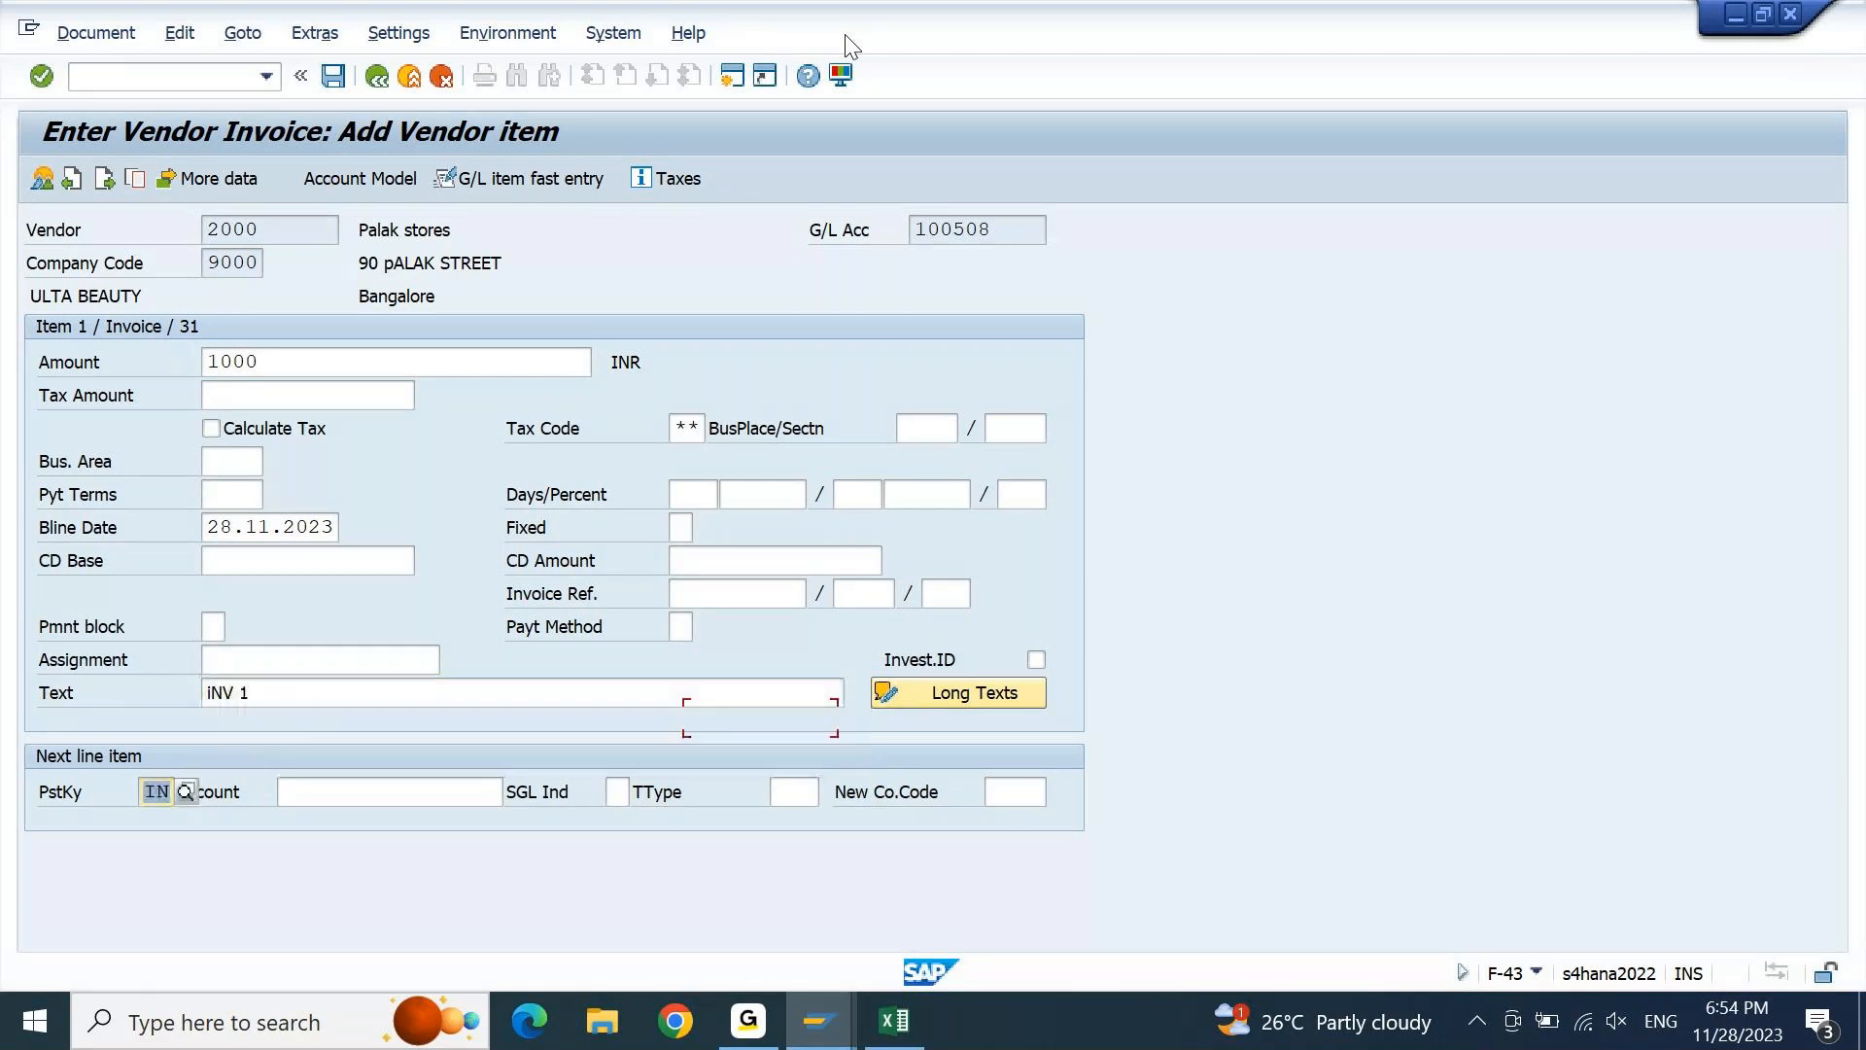
pyautogui.write('40')
pyautogui.press('Tab')
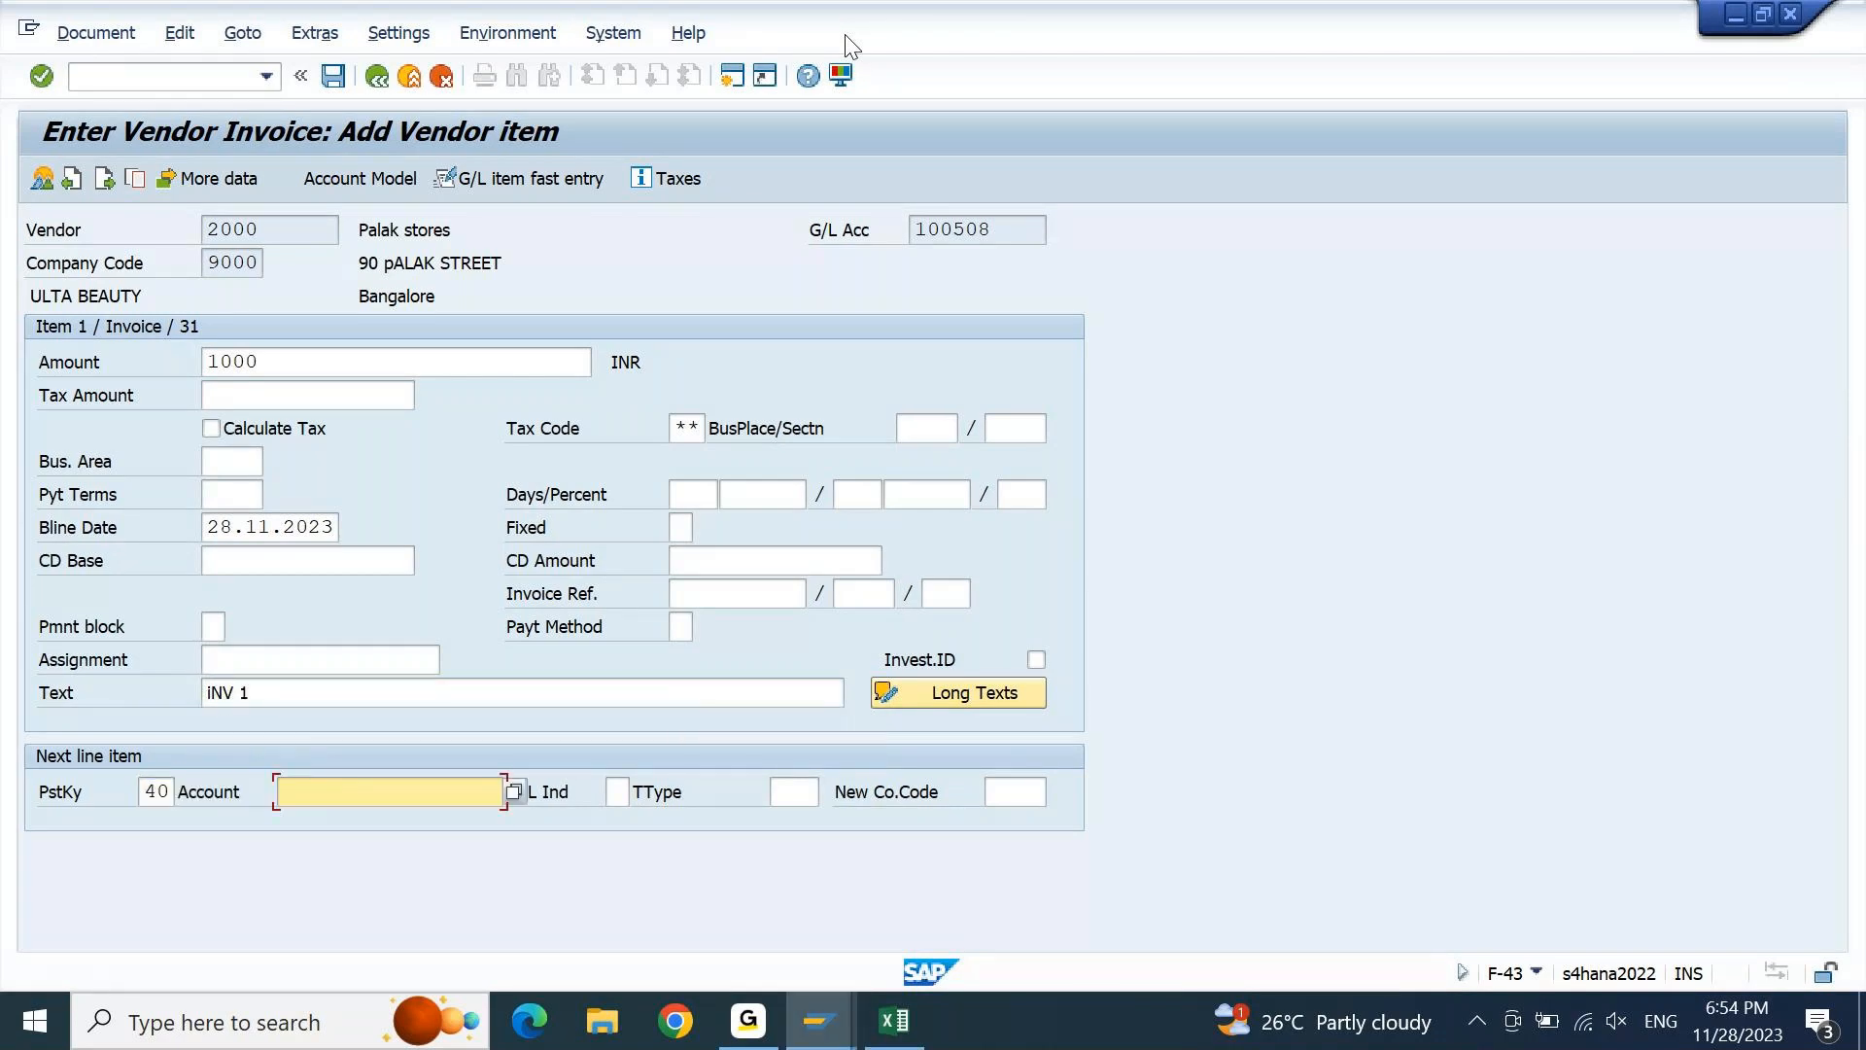
pyautogui.write('4')
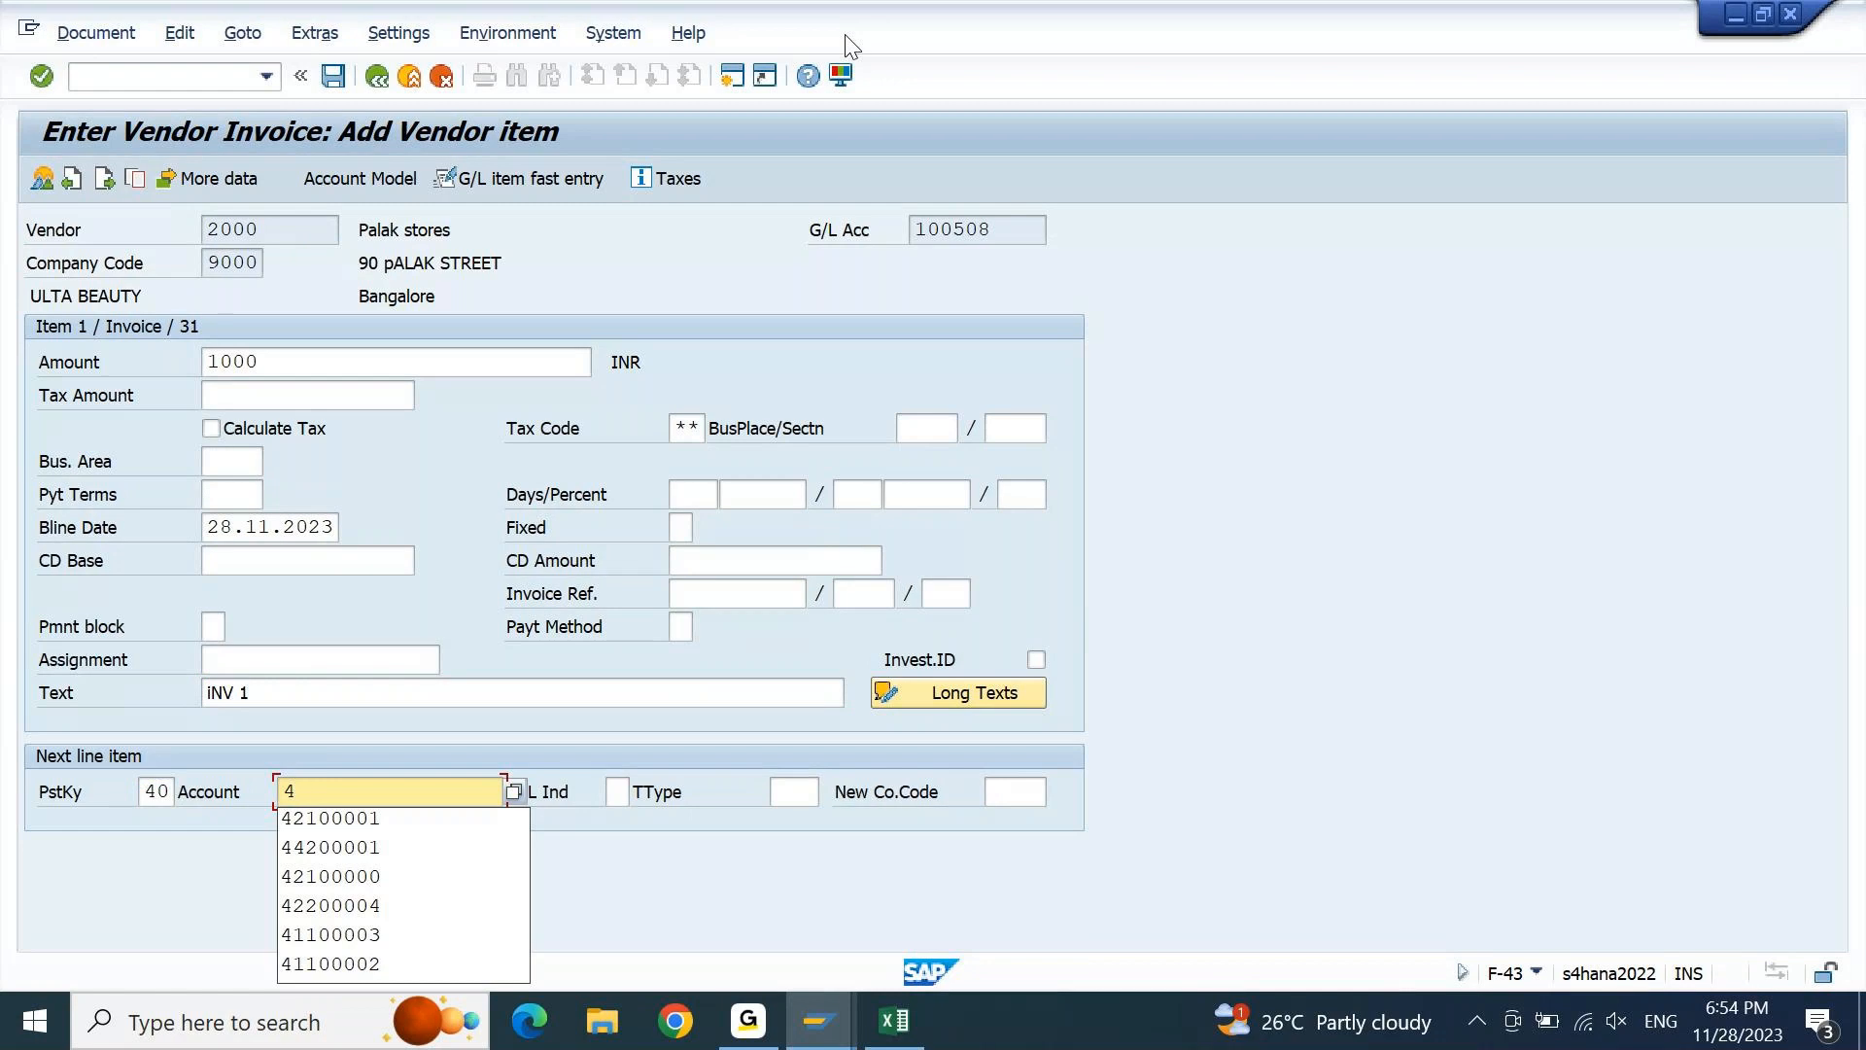
pyautogui.press('BackSpace')
pyautogui.press('F4')
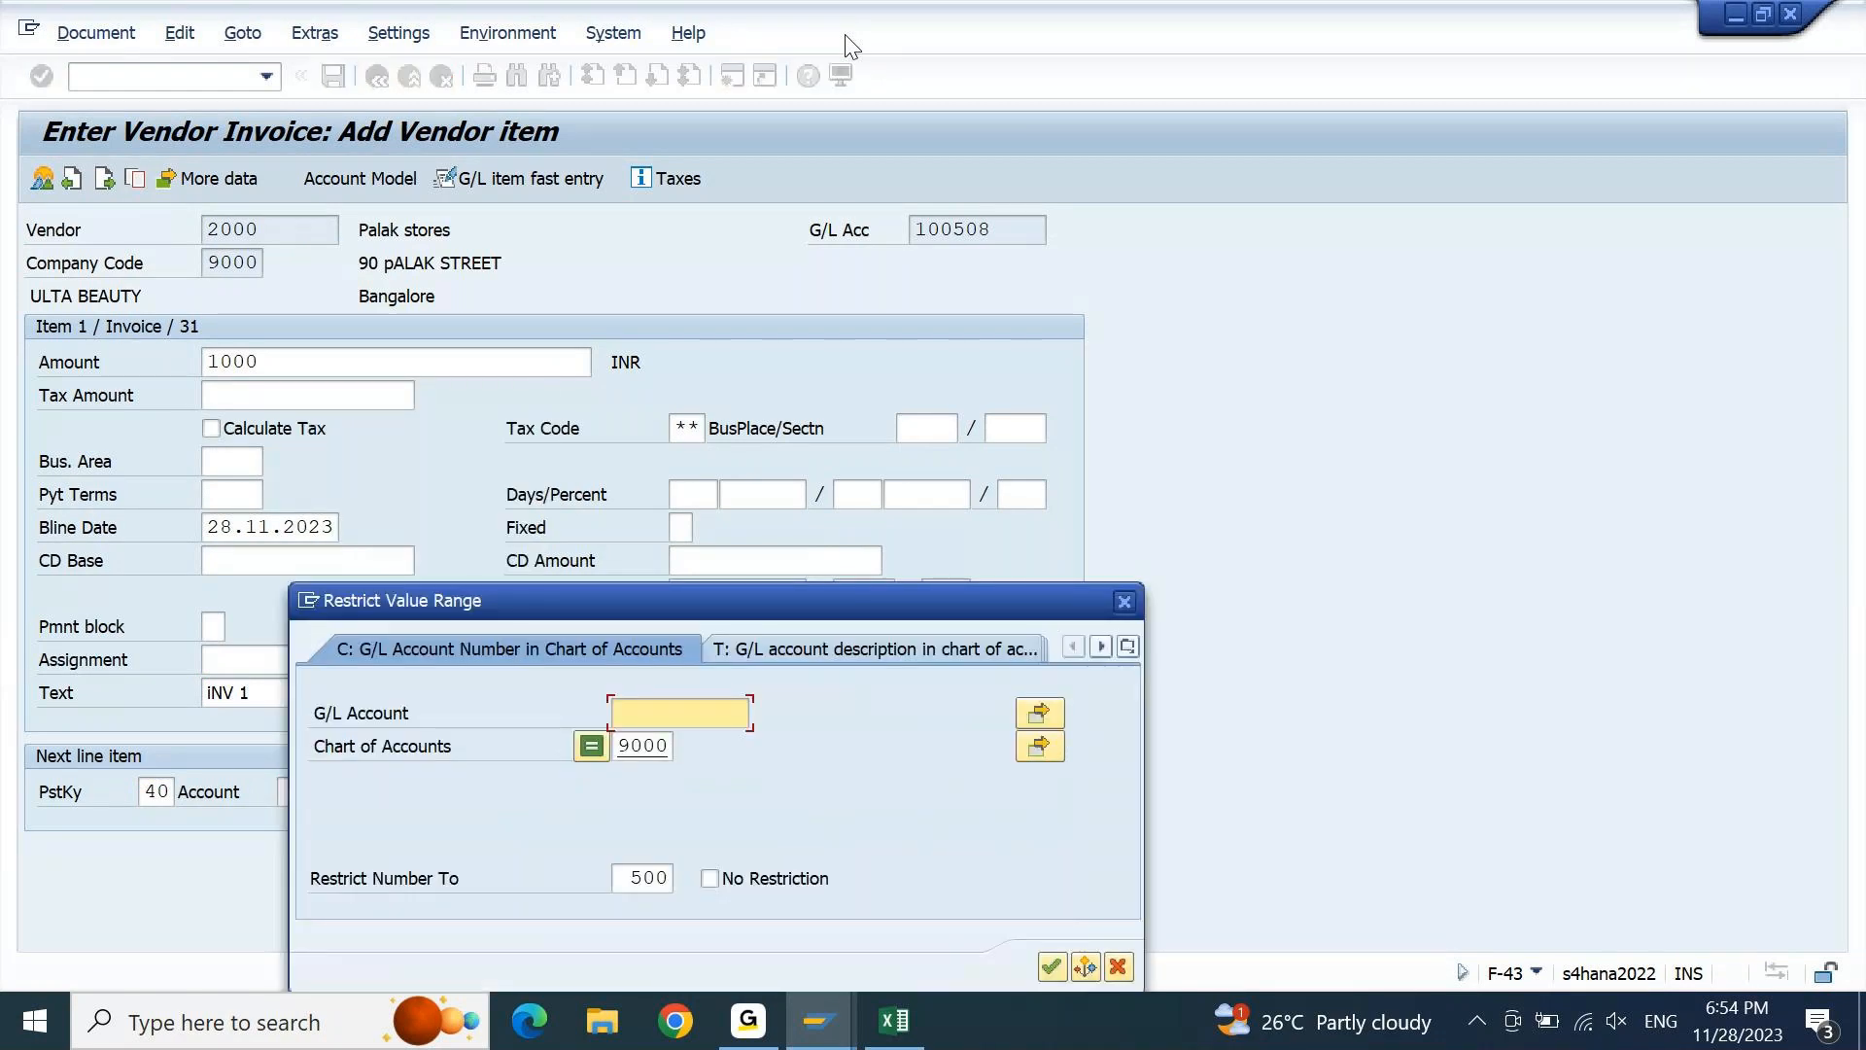
pyautogui.write('4*')
pyautogui.press('Return')
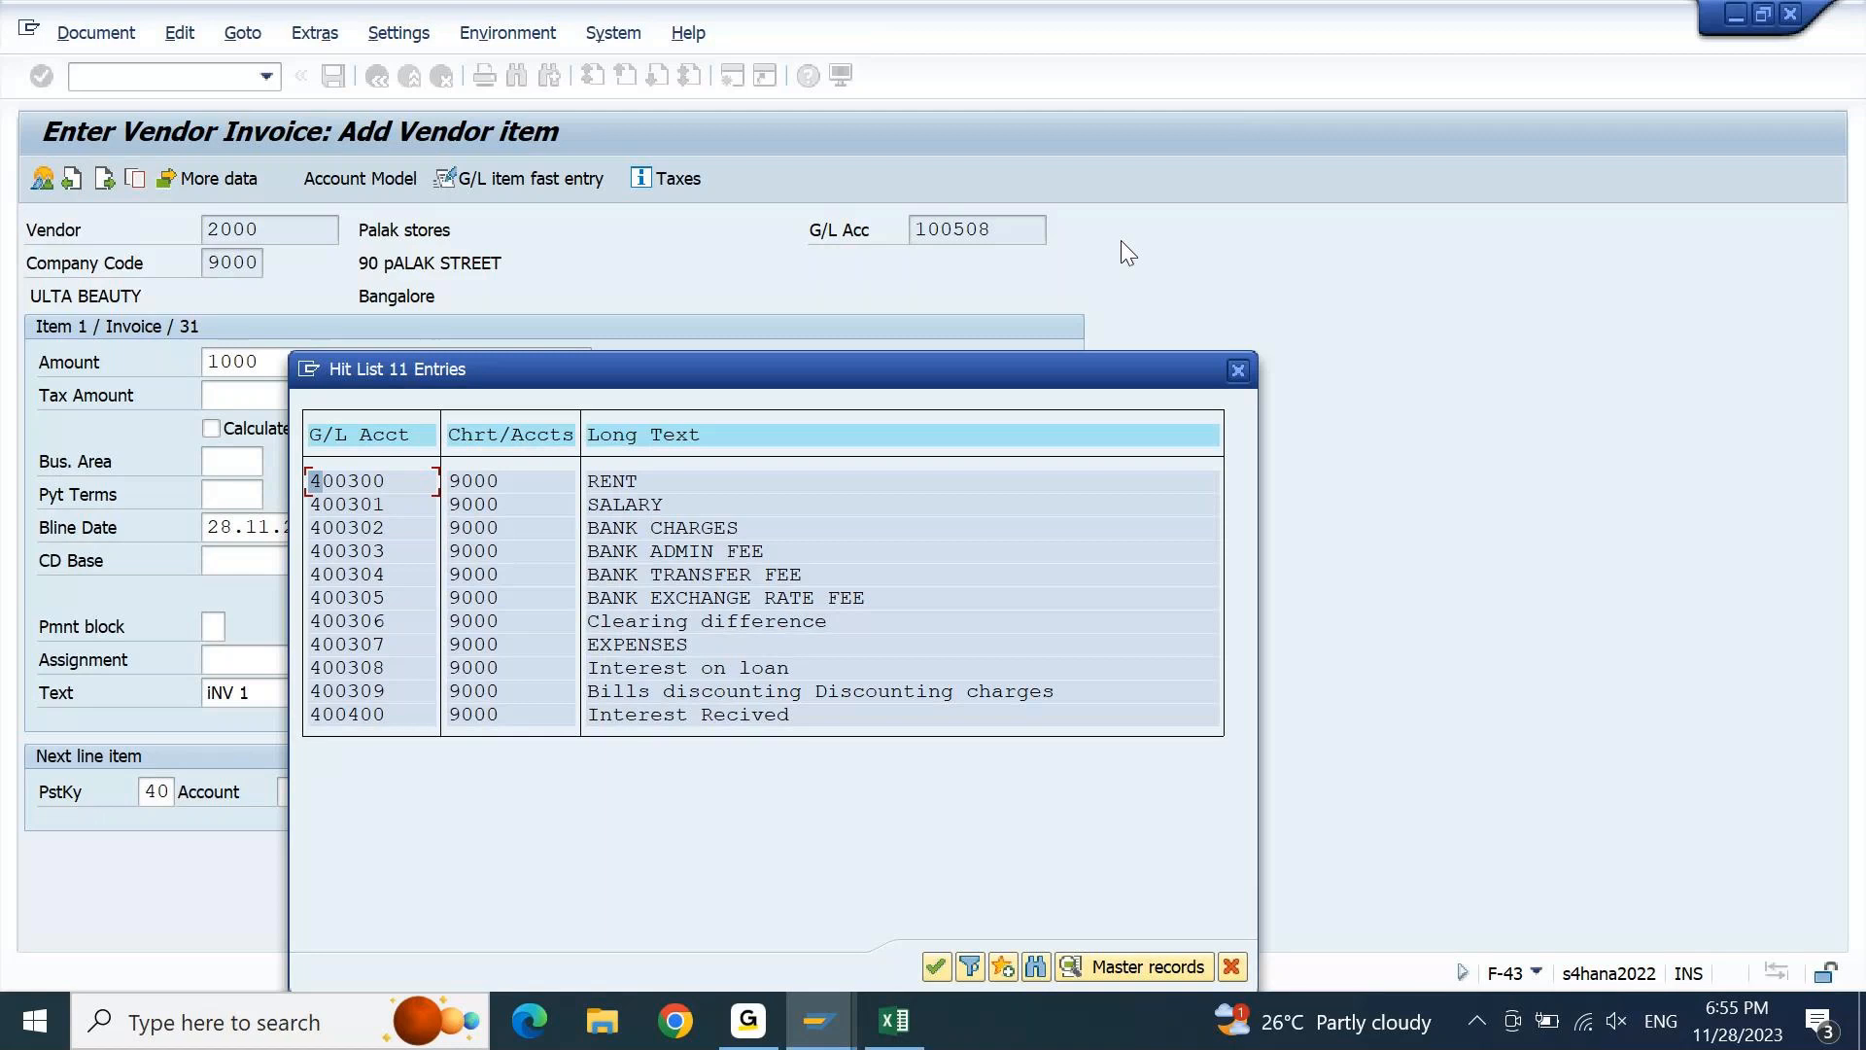
pyautogui.doubleClick(640, 650)
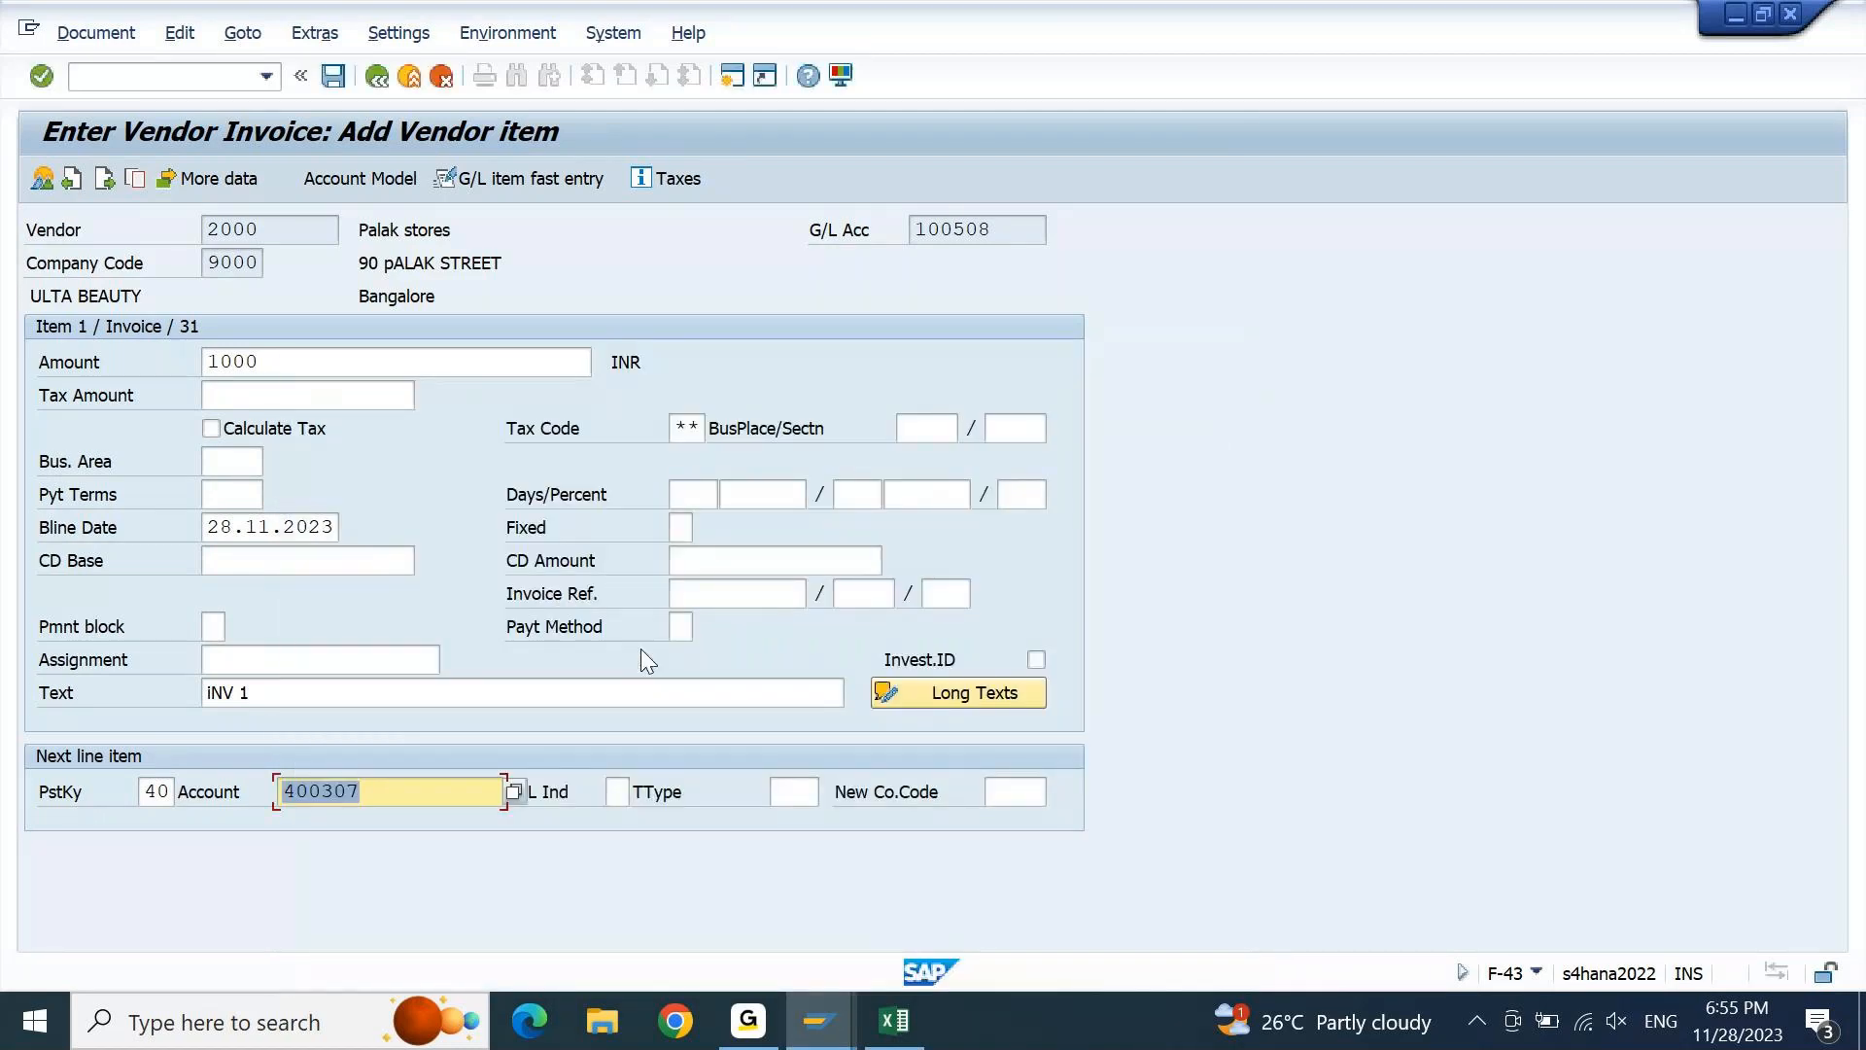
# In the EXPENSES line item, enter * as the amount and a period as the text, and submit the item
pyautogui.write('*')
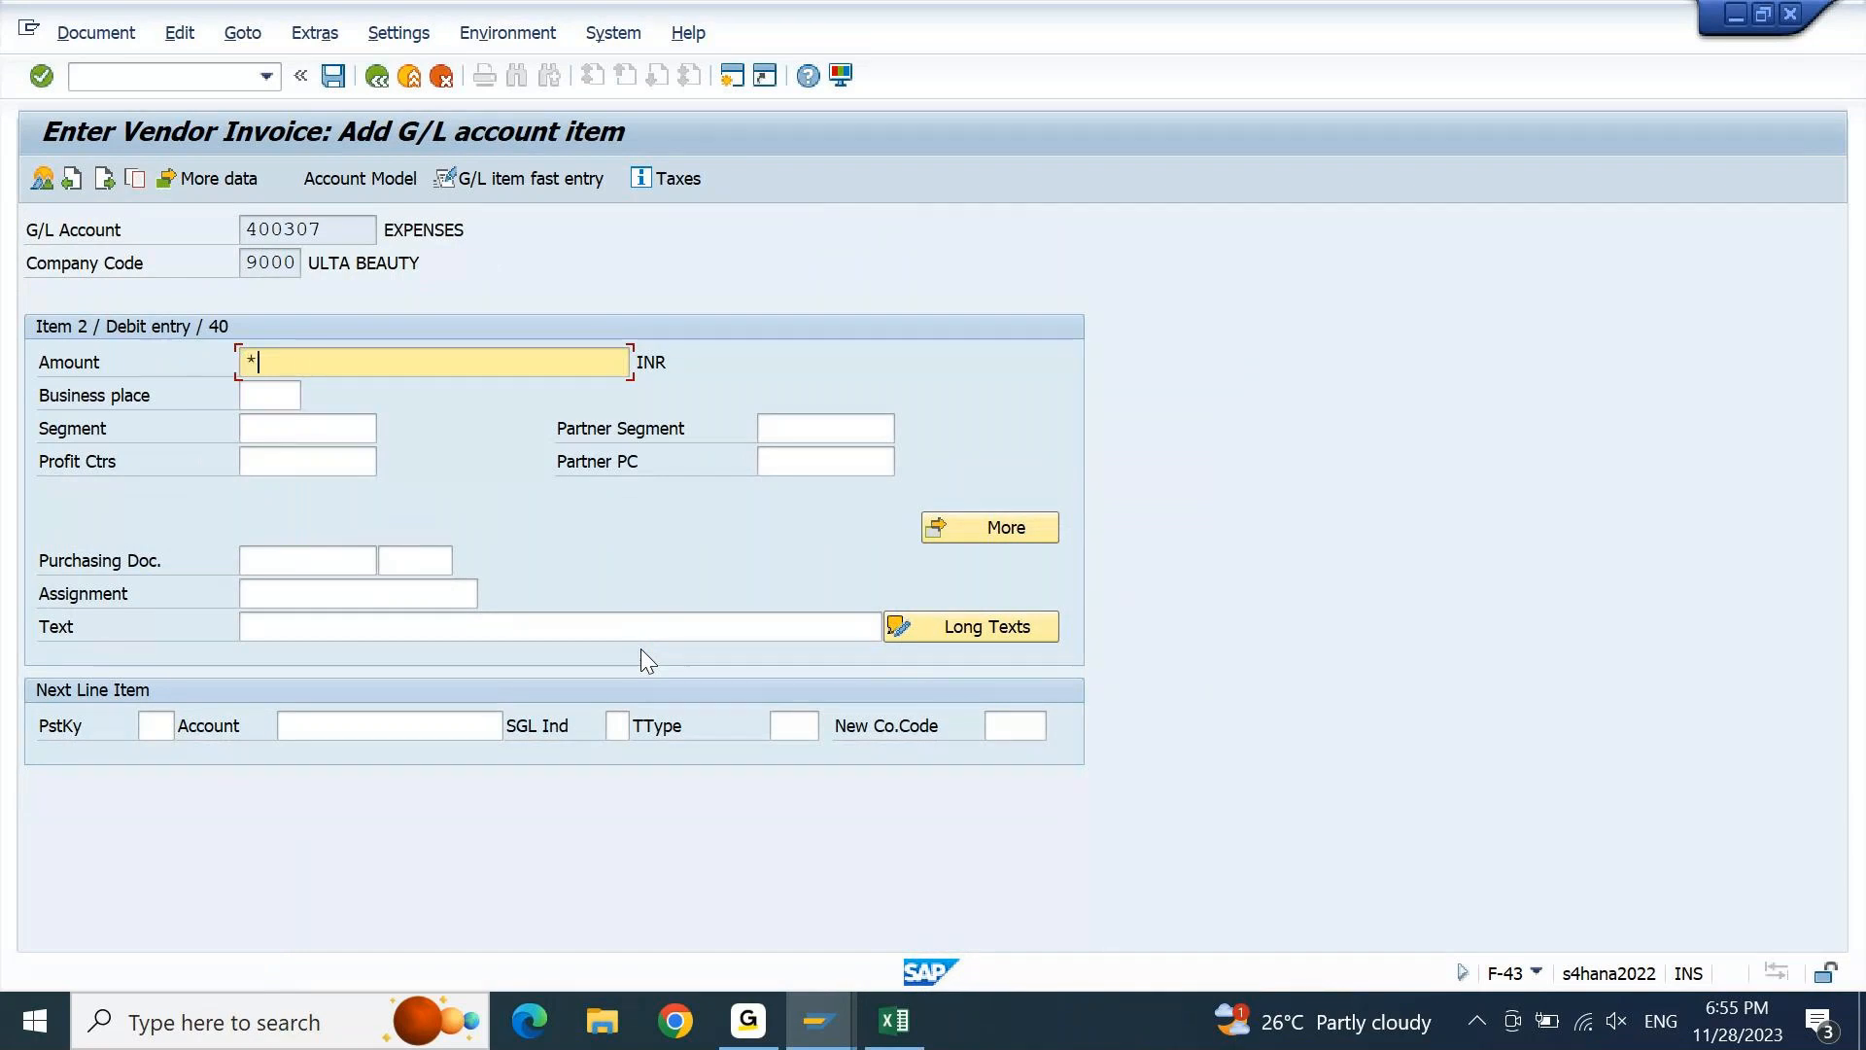
pyautogui.press('Tab')
pyautogui.press('Tab')
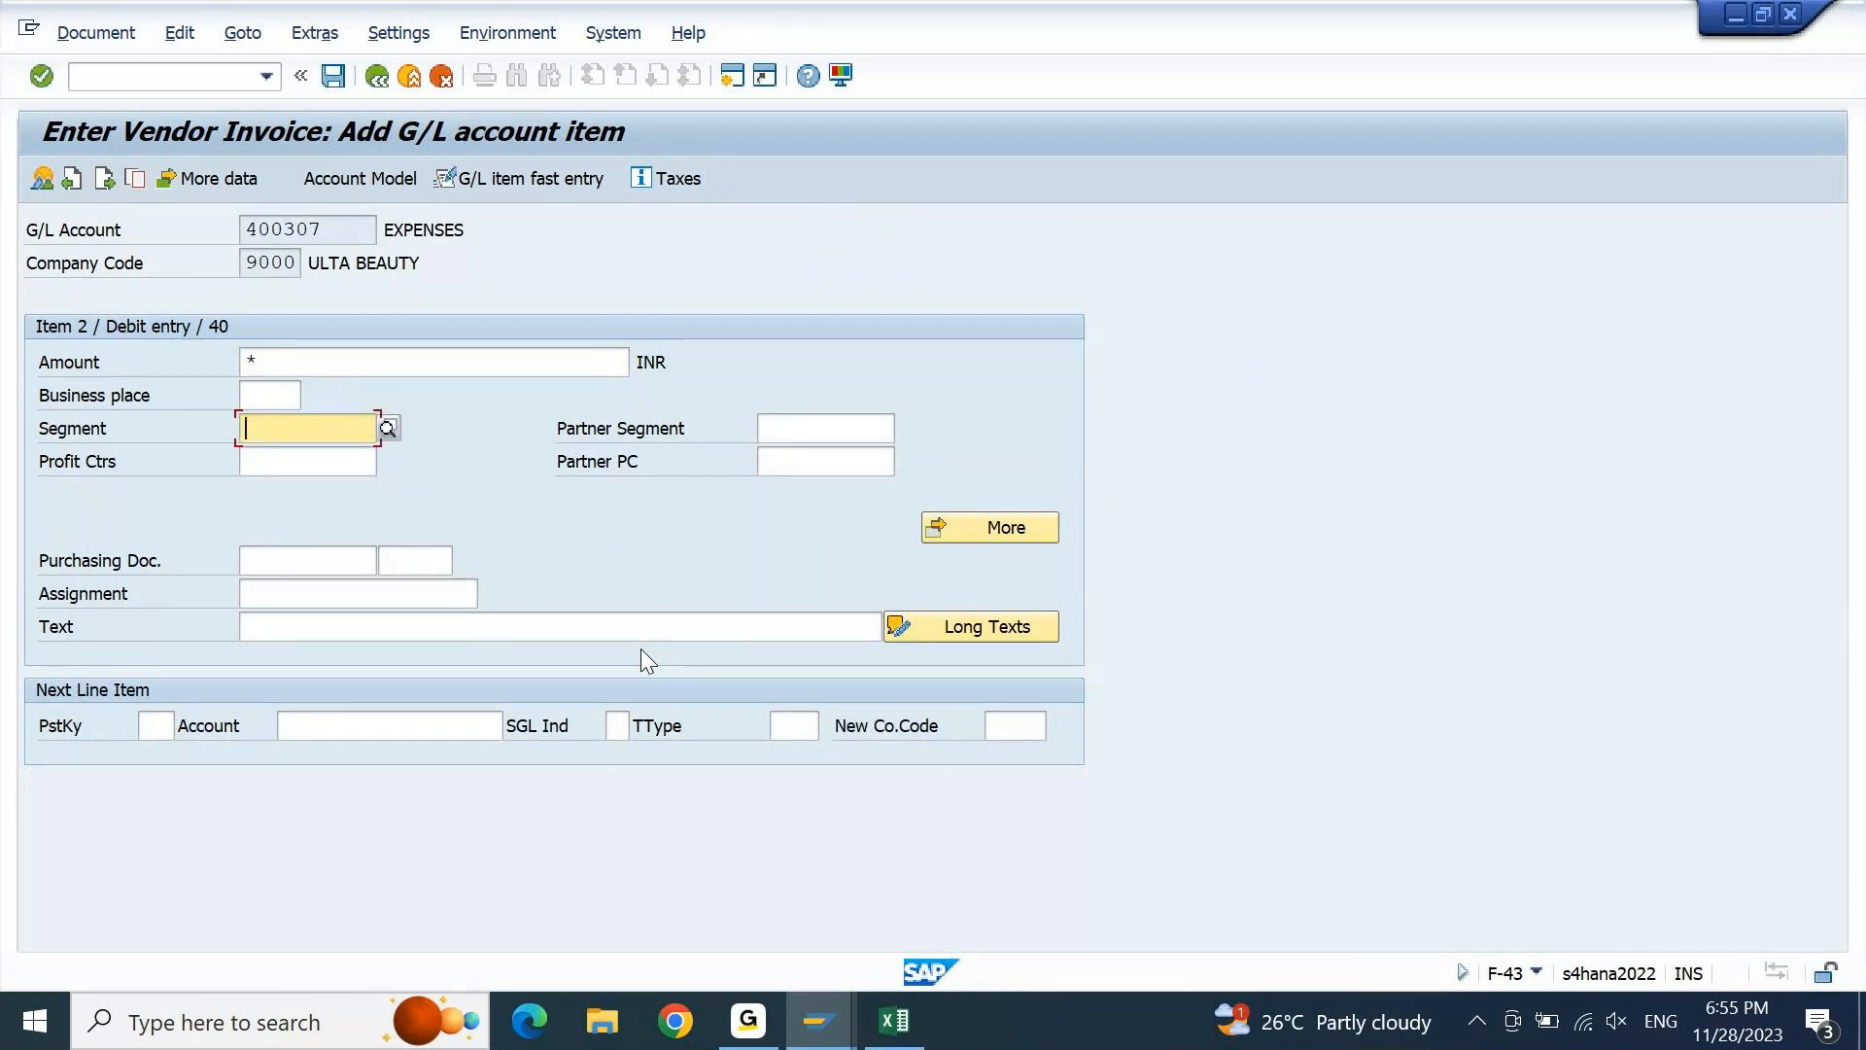
pyautogui.press('Tab')
pyautogui.press('Tab')
pyautogui.press('Tab')
pyautogui.press('Tab')
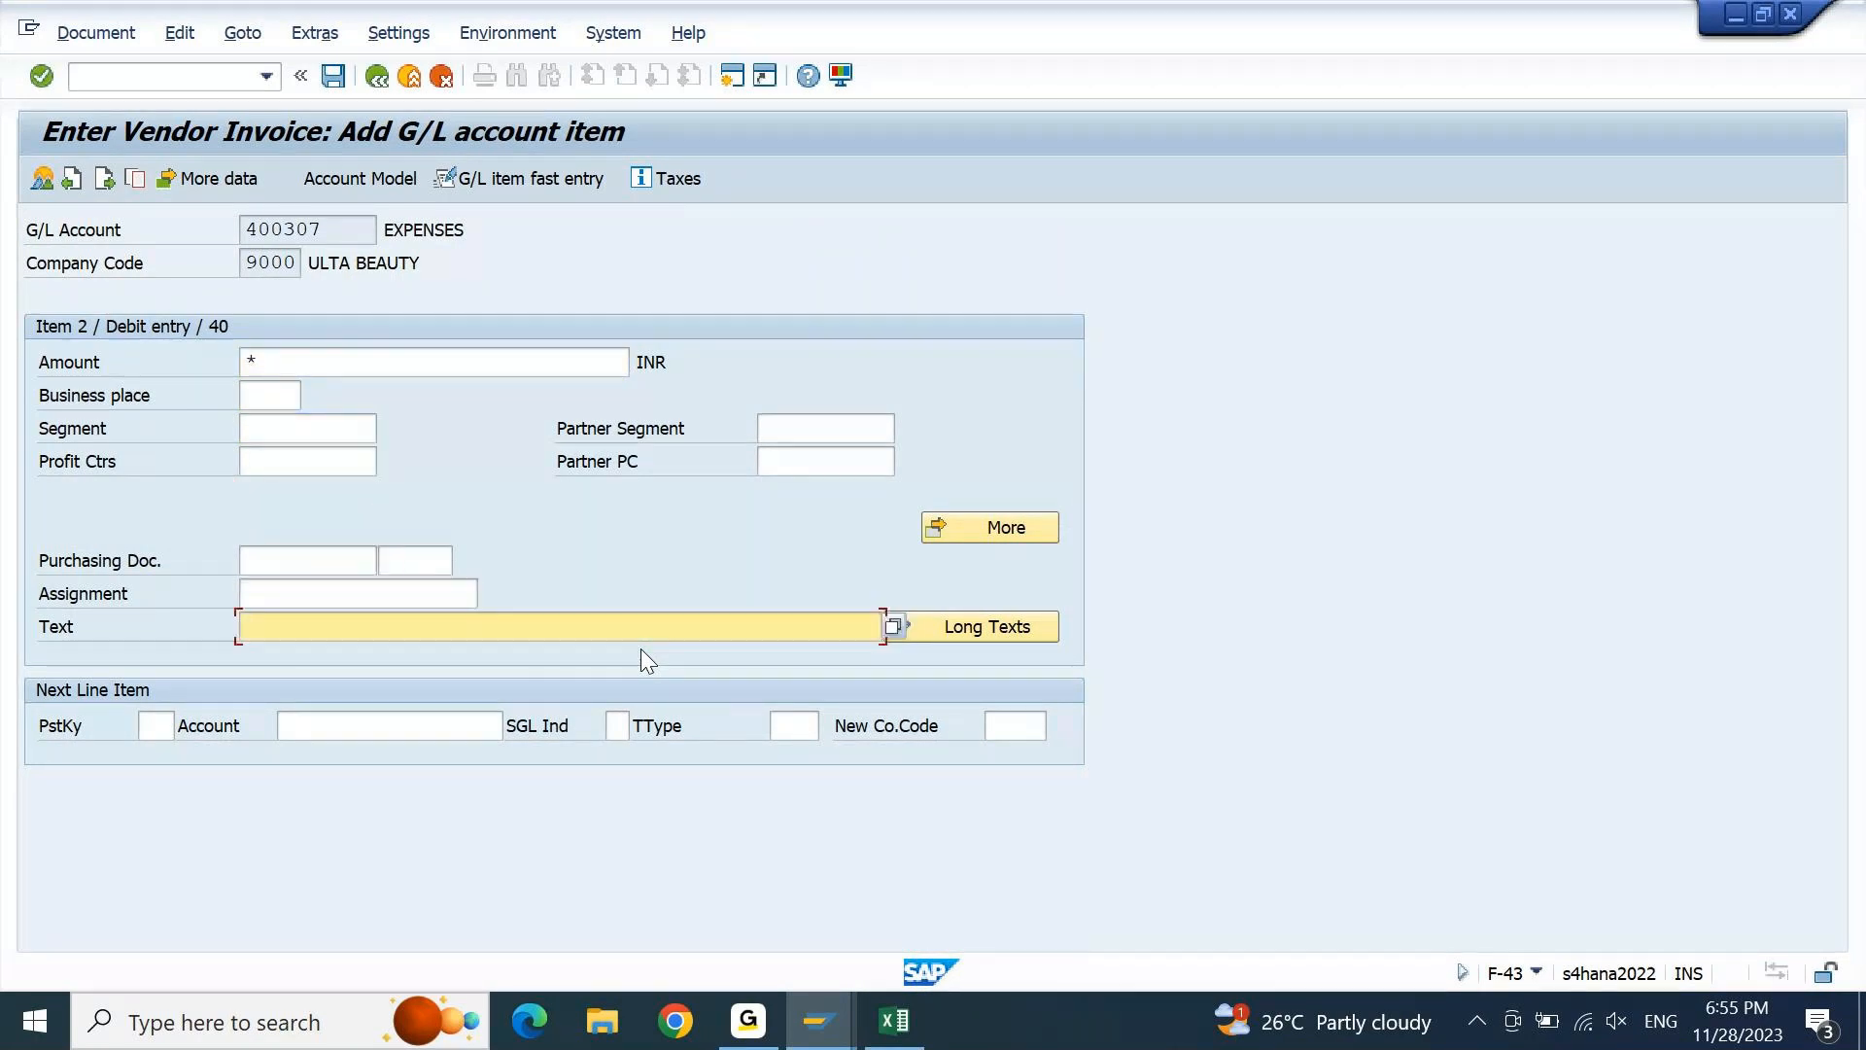
pyautogui.write('.')
pyautogui.press('Return')
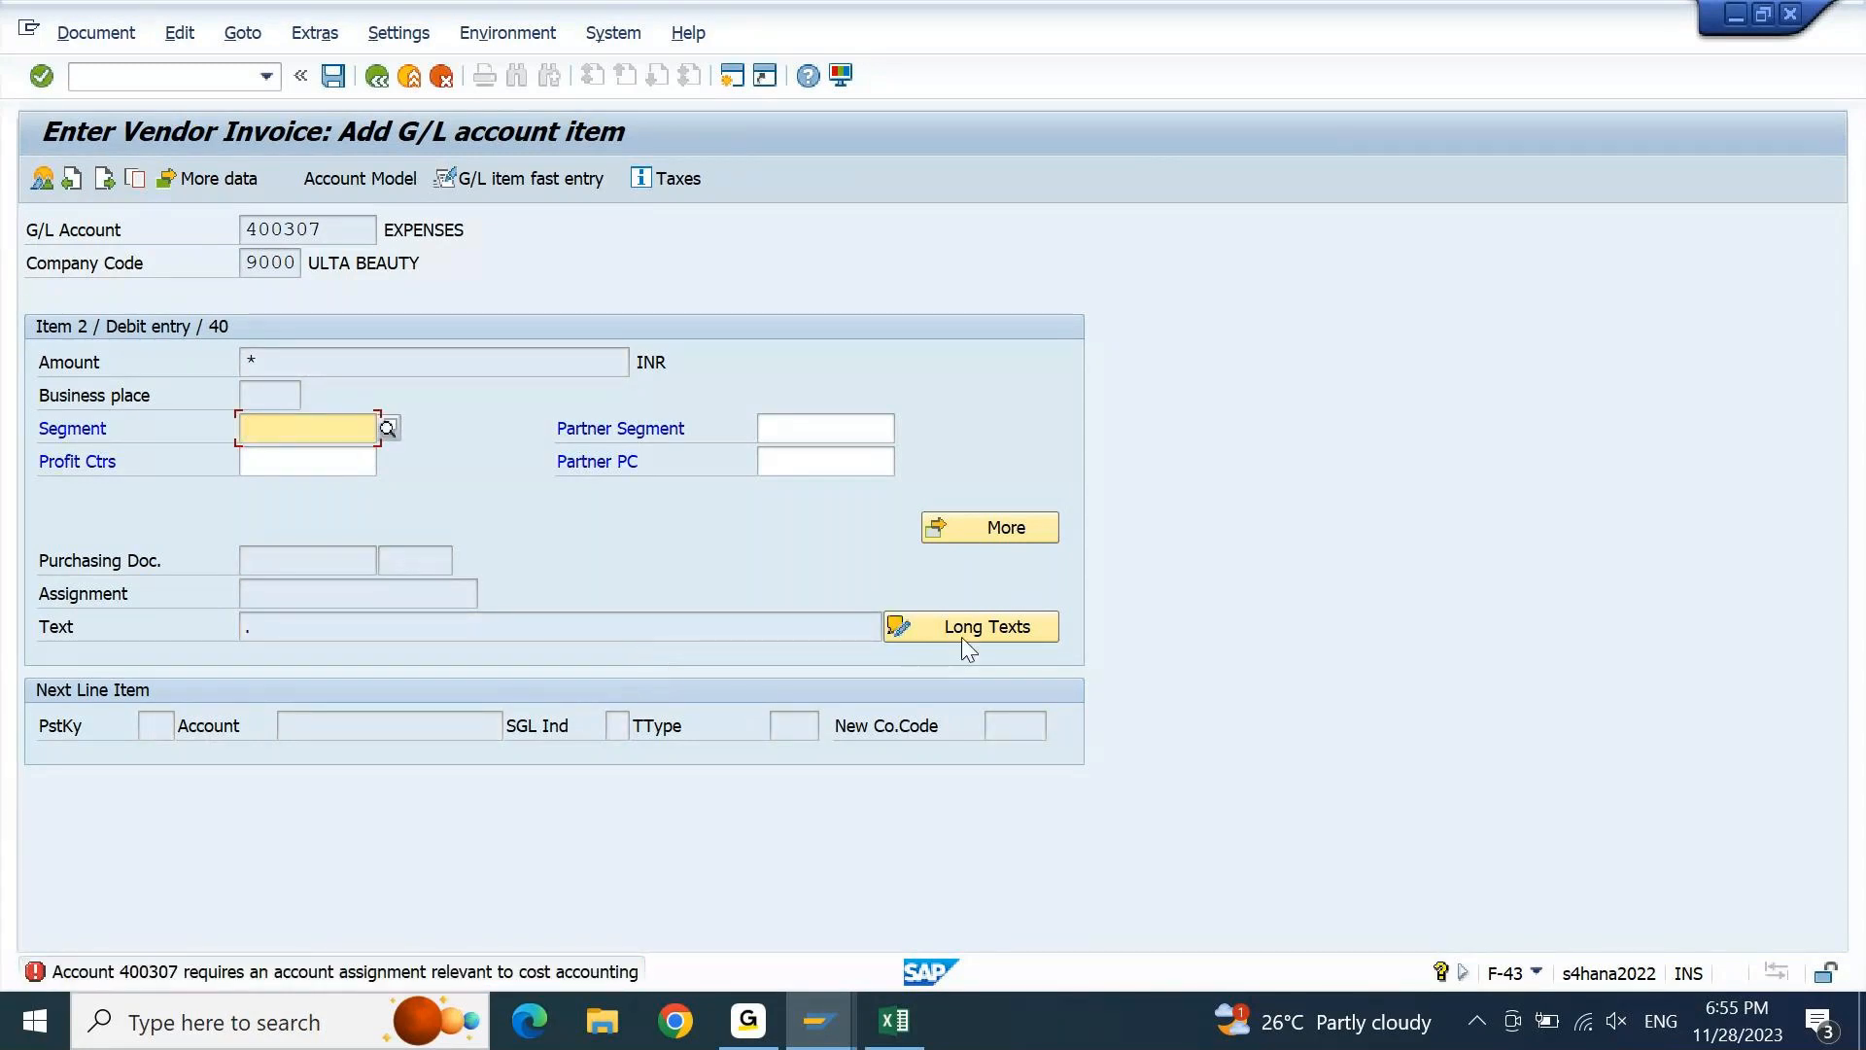
# Assign cost center 910101, FOUNDATION SALES CC, to the expense item by searching controlling area 9000
pyautogui.click(1029, 532)
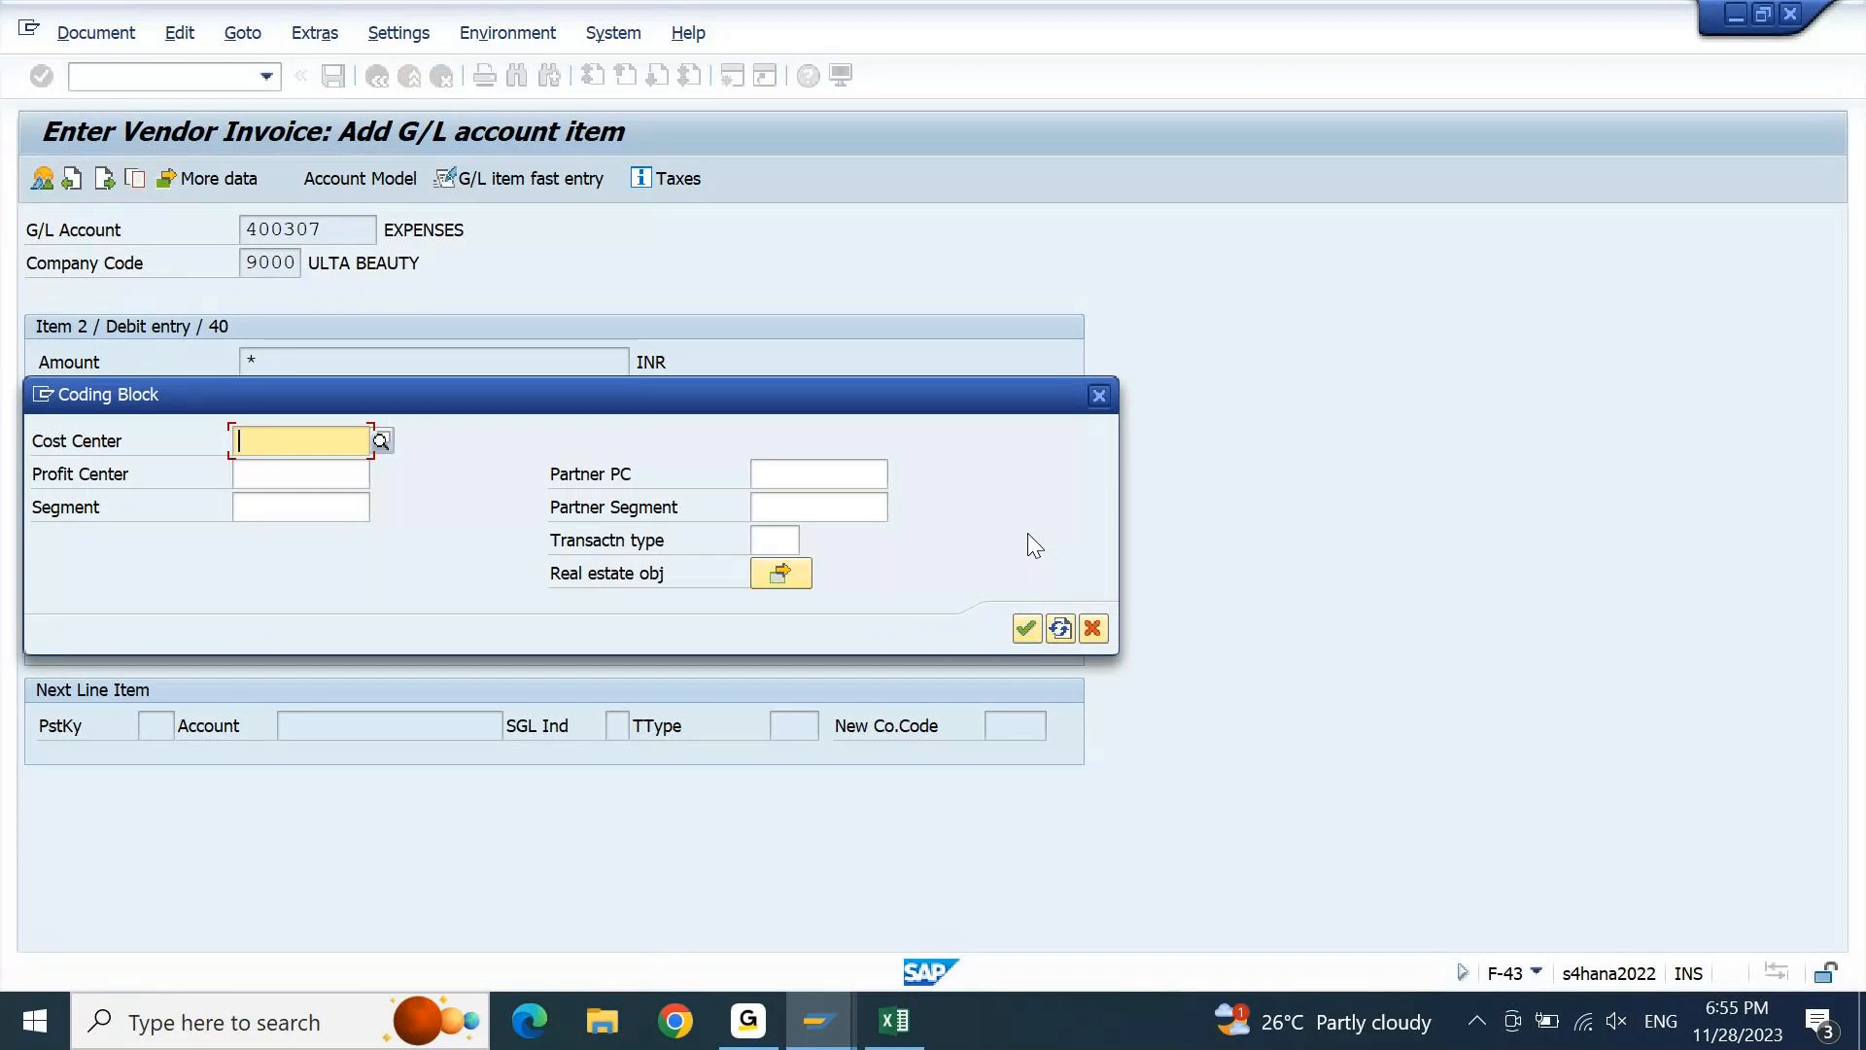
pyautogui.press('Return')
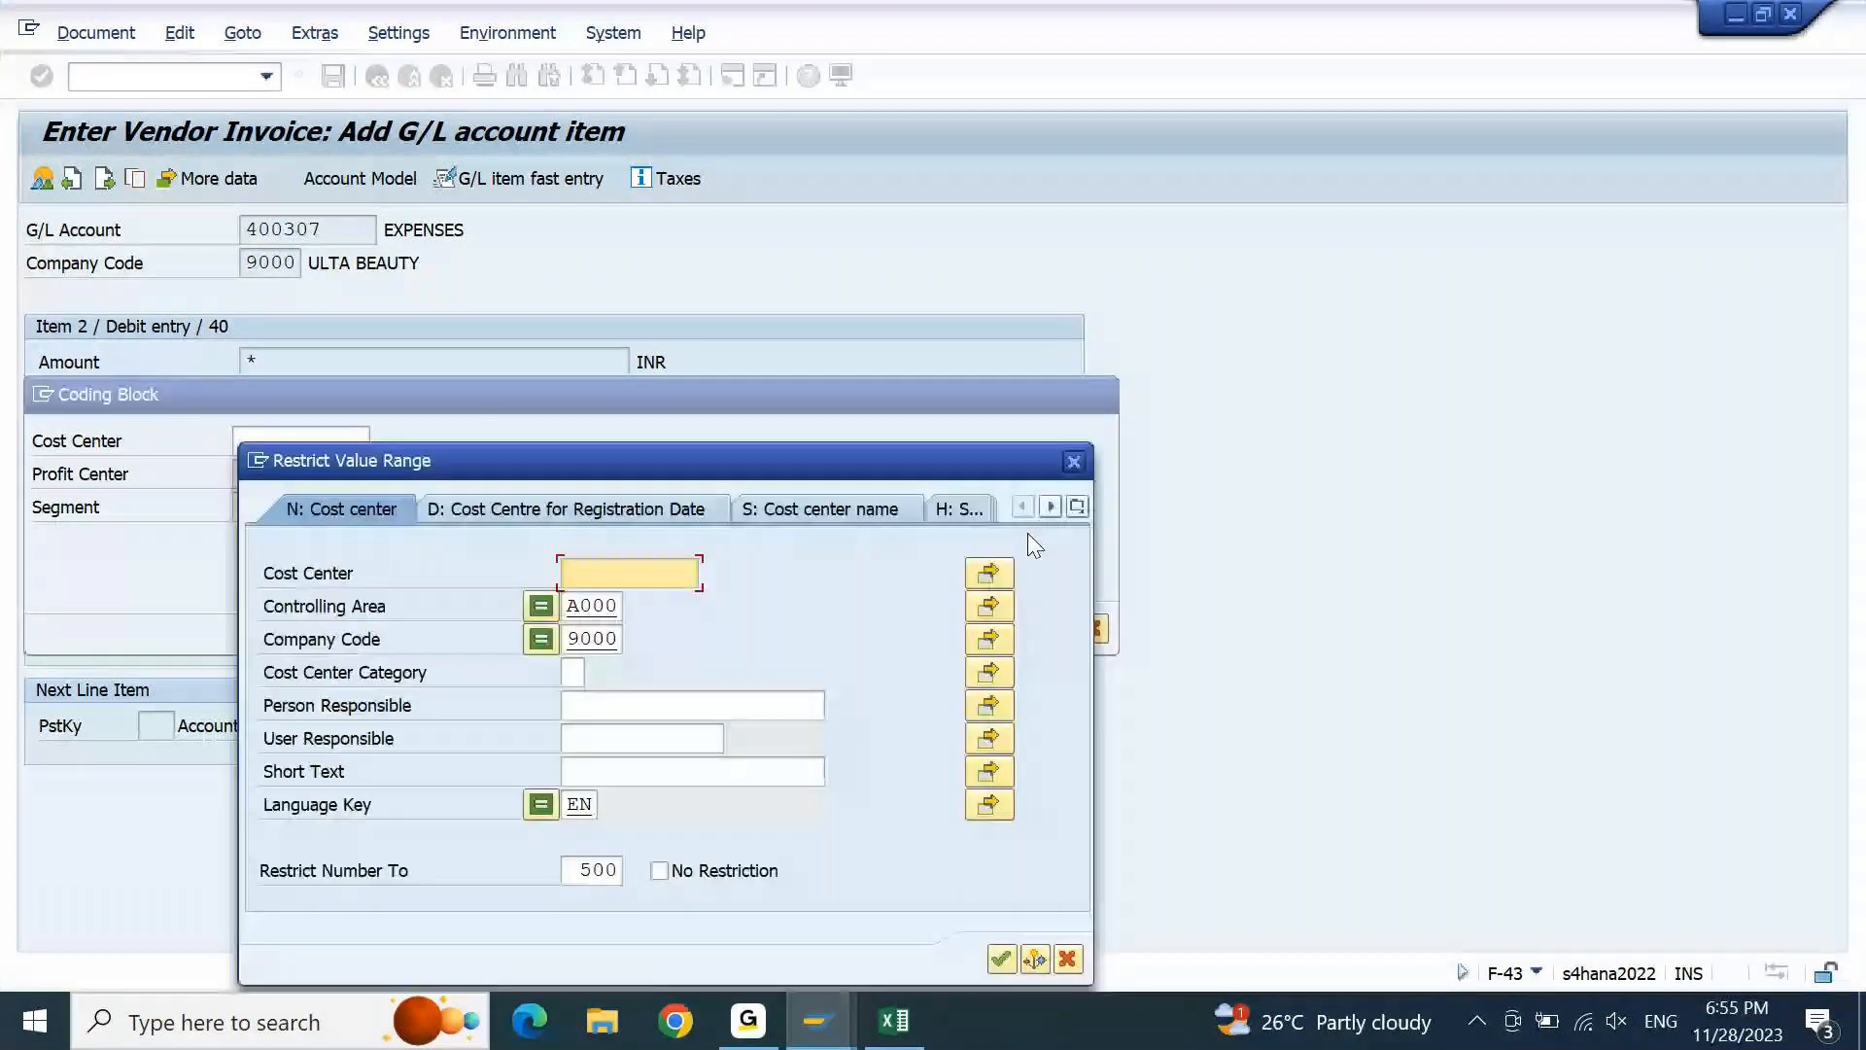
pyautogui.press('Tab')
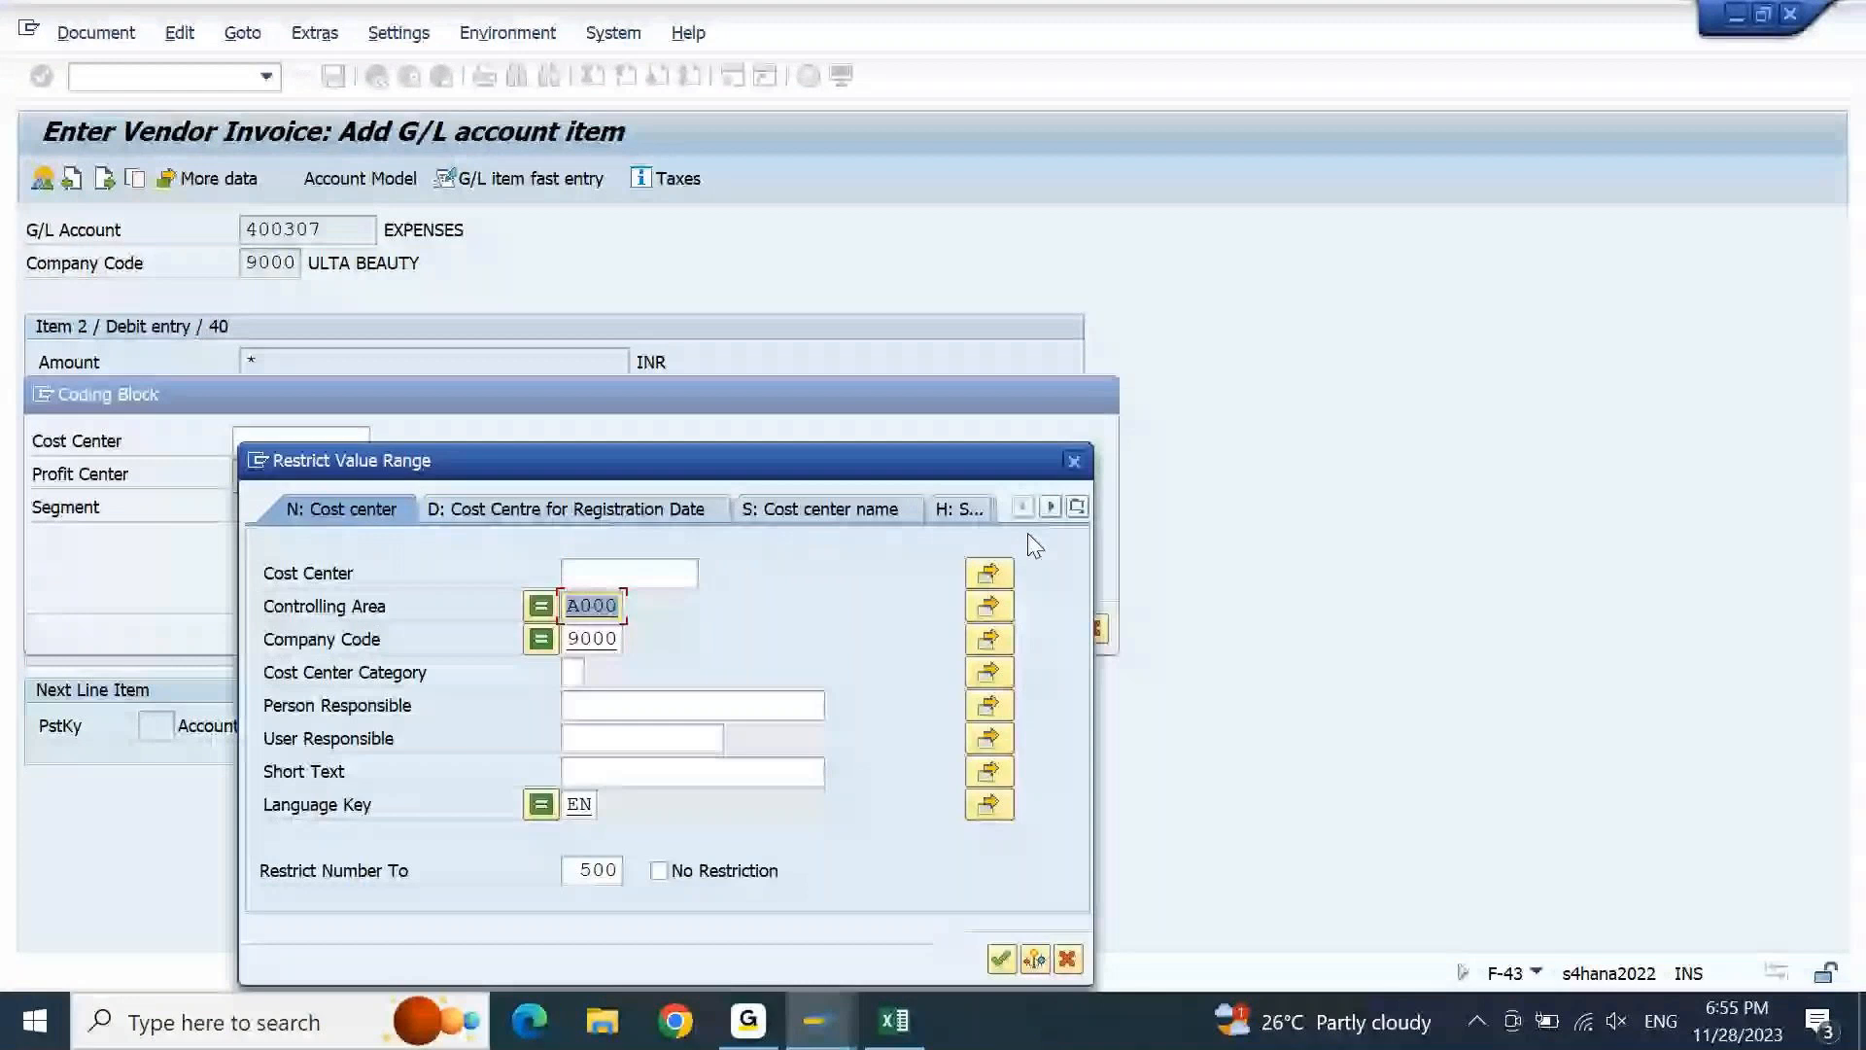
pyautogui.write('9000')
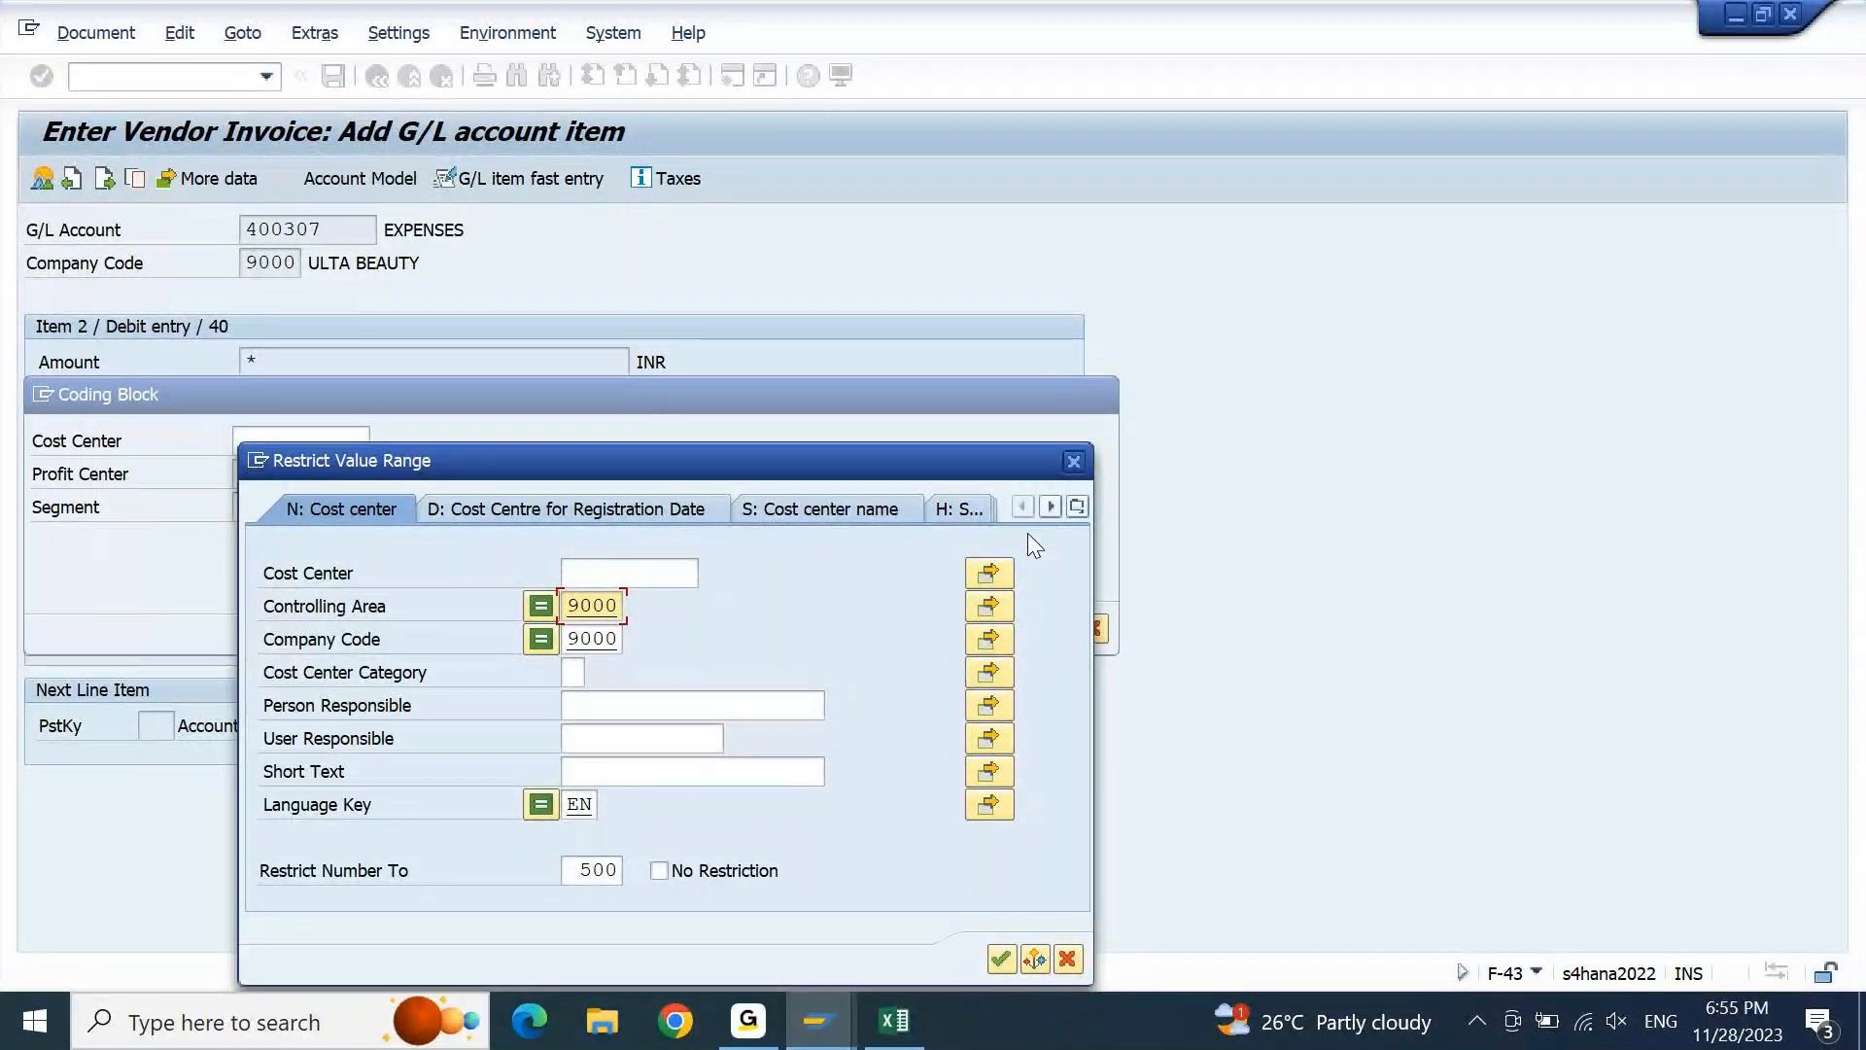
pyautogui.press('Return')
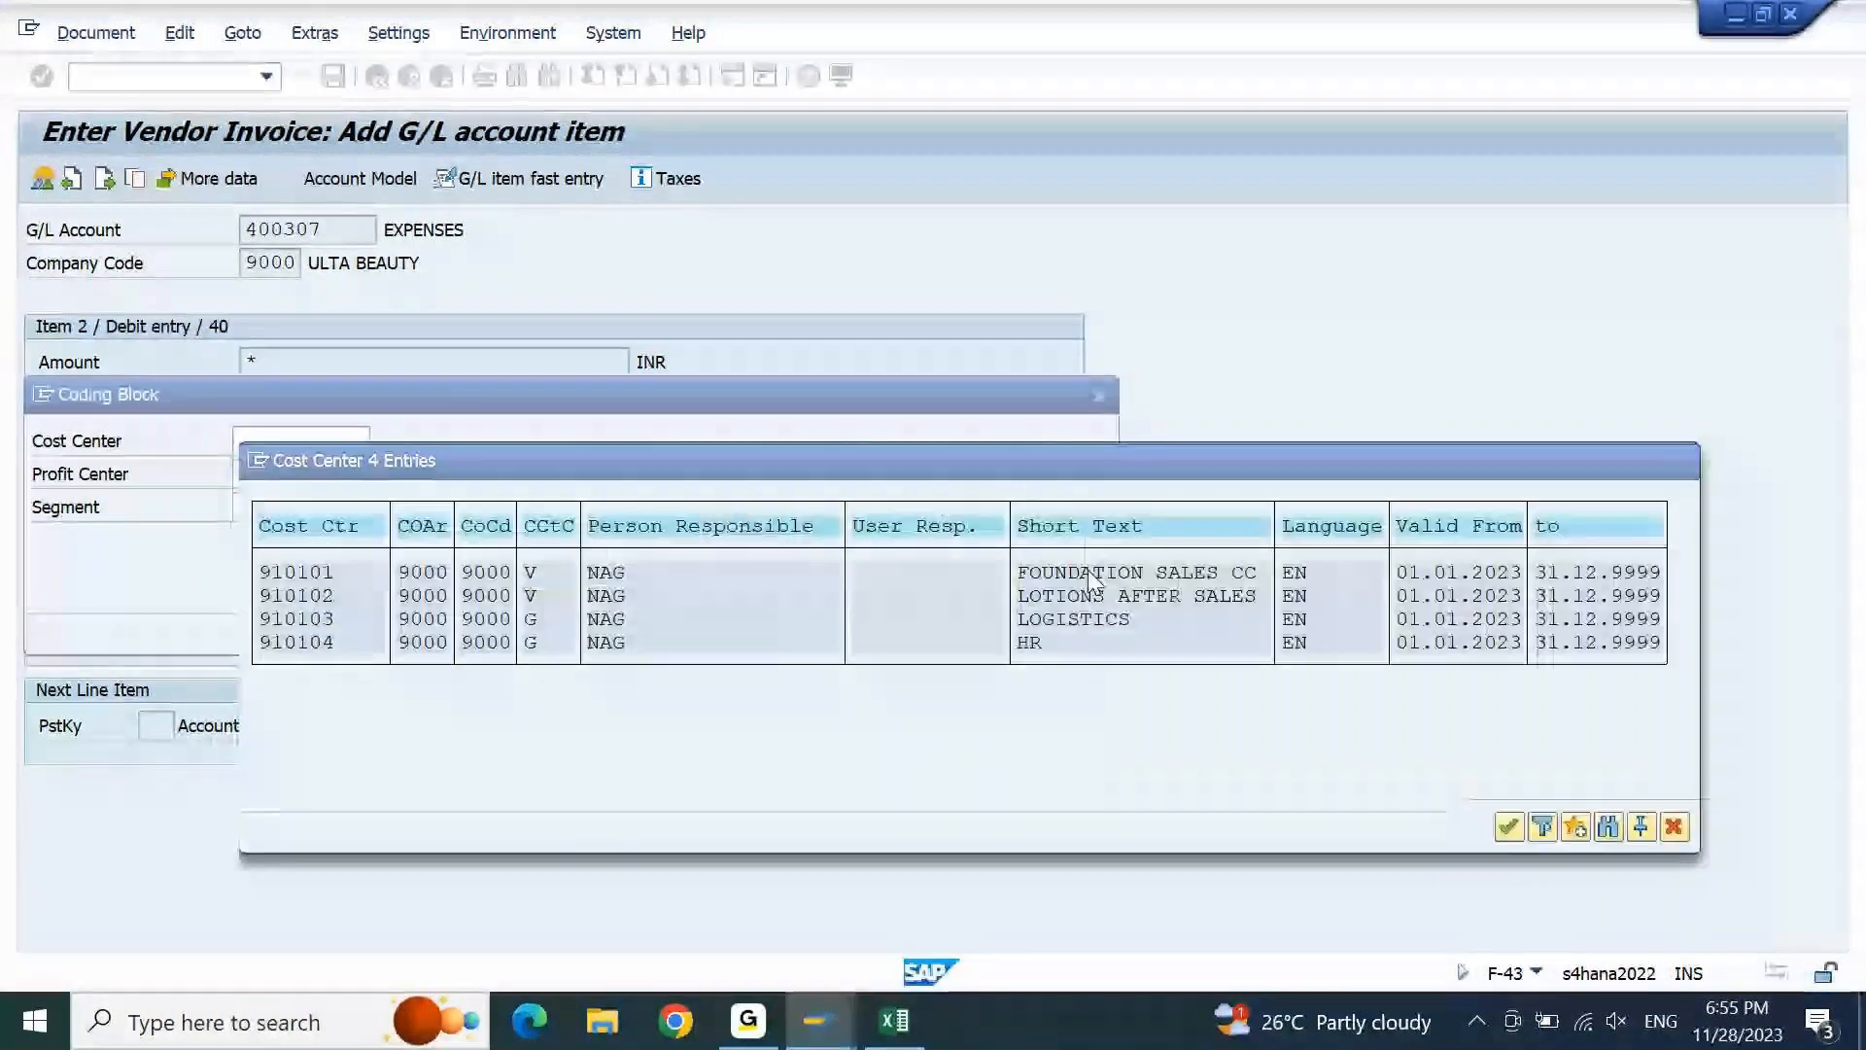
pyautogui.doubleClick(1088, 570)
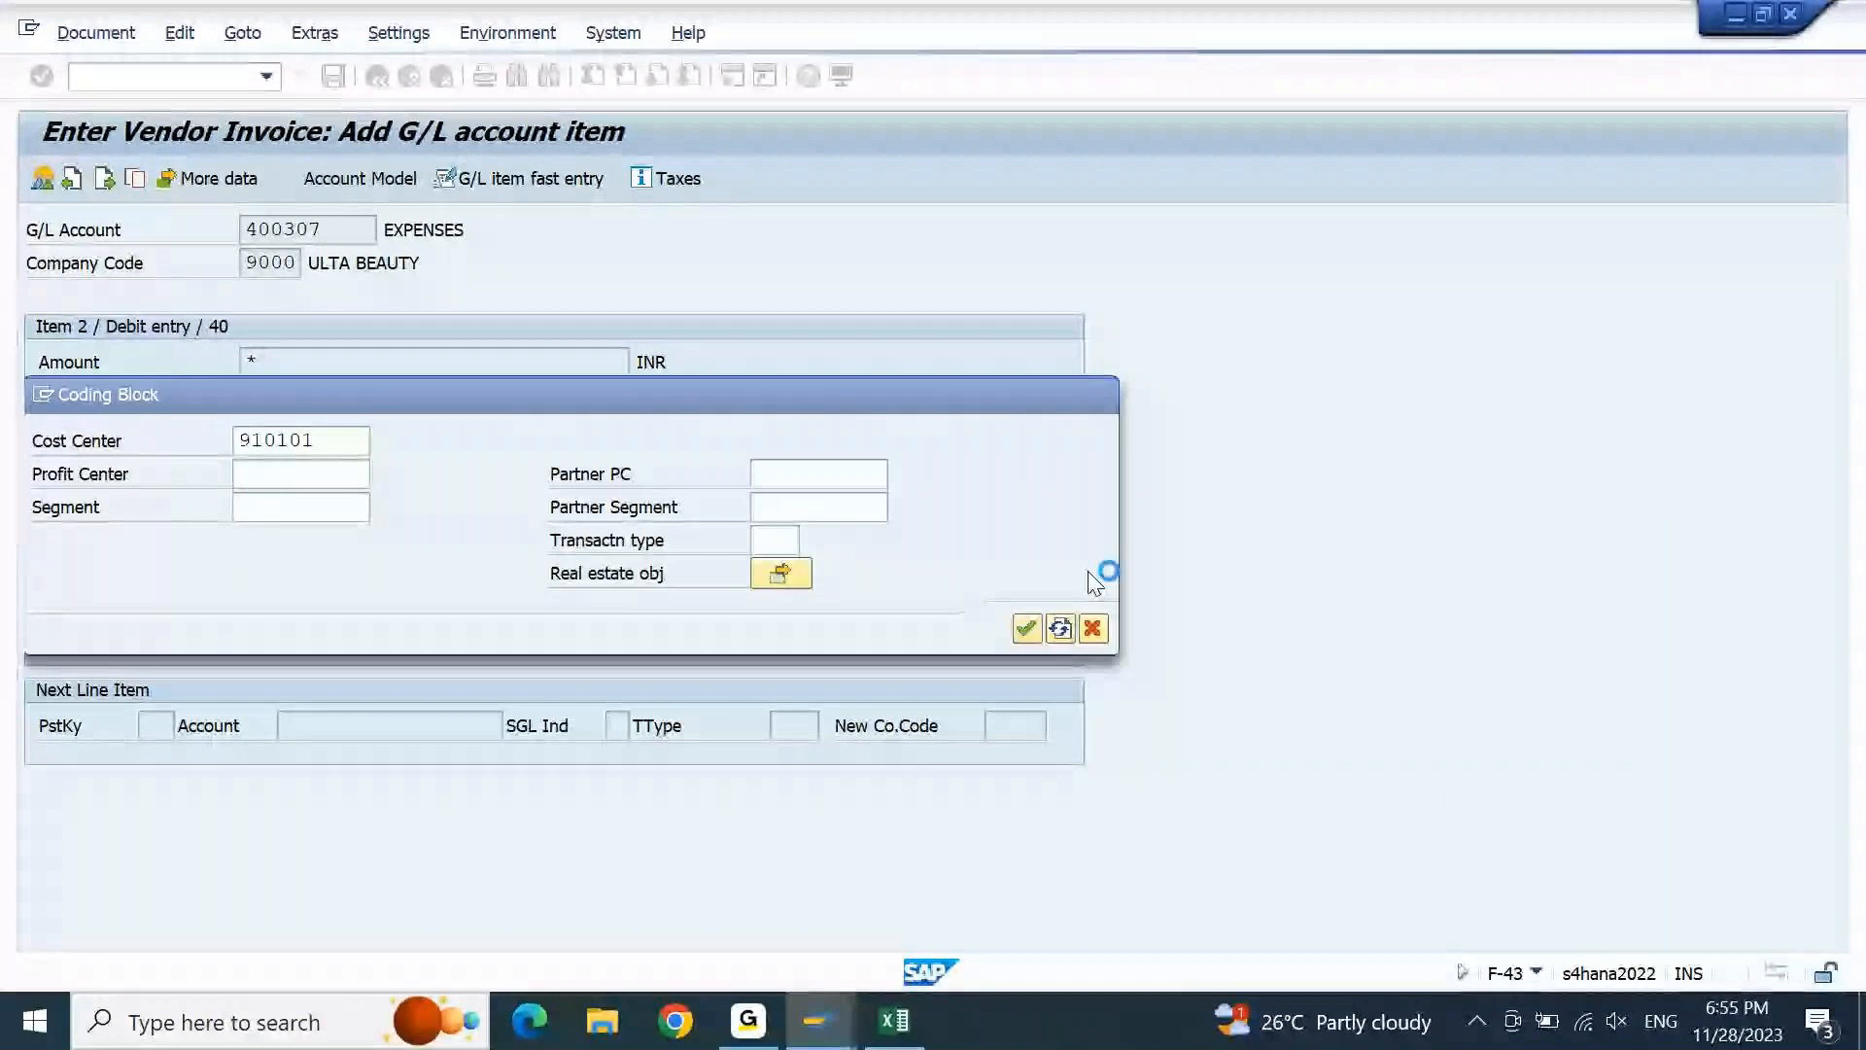
# Simulate the vendor invoice to display its document overview
pyautogui.click(95, 32)
pyautogui.click(141, 163)
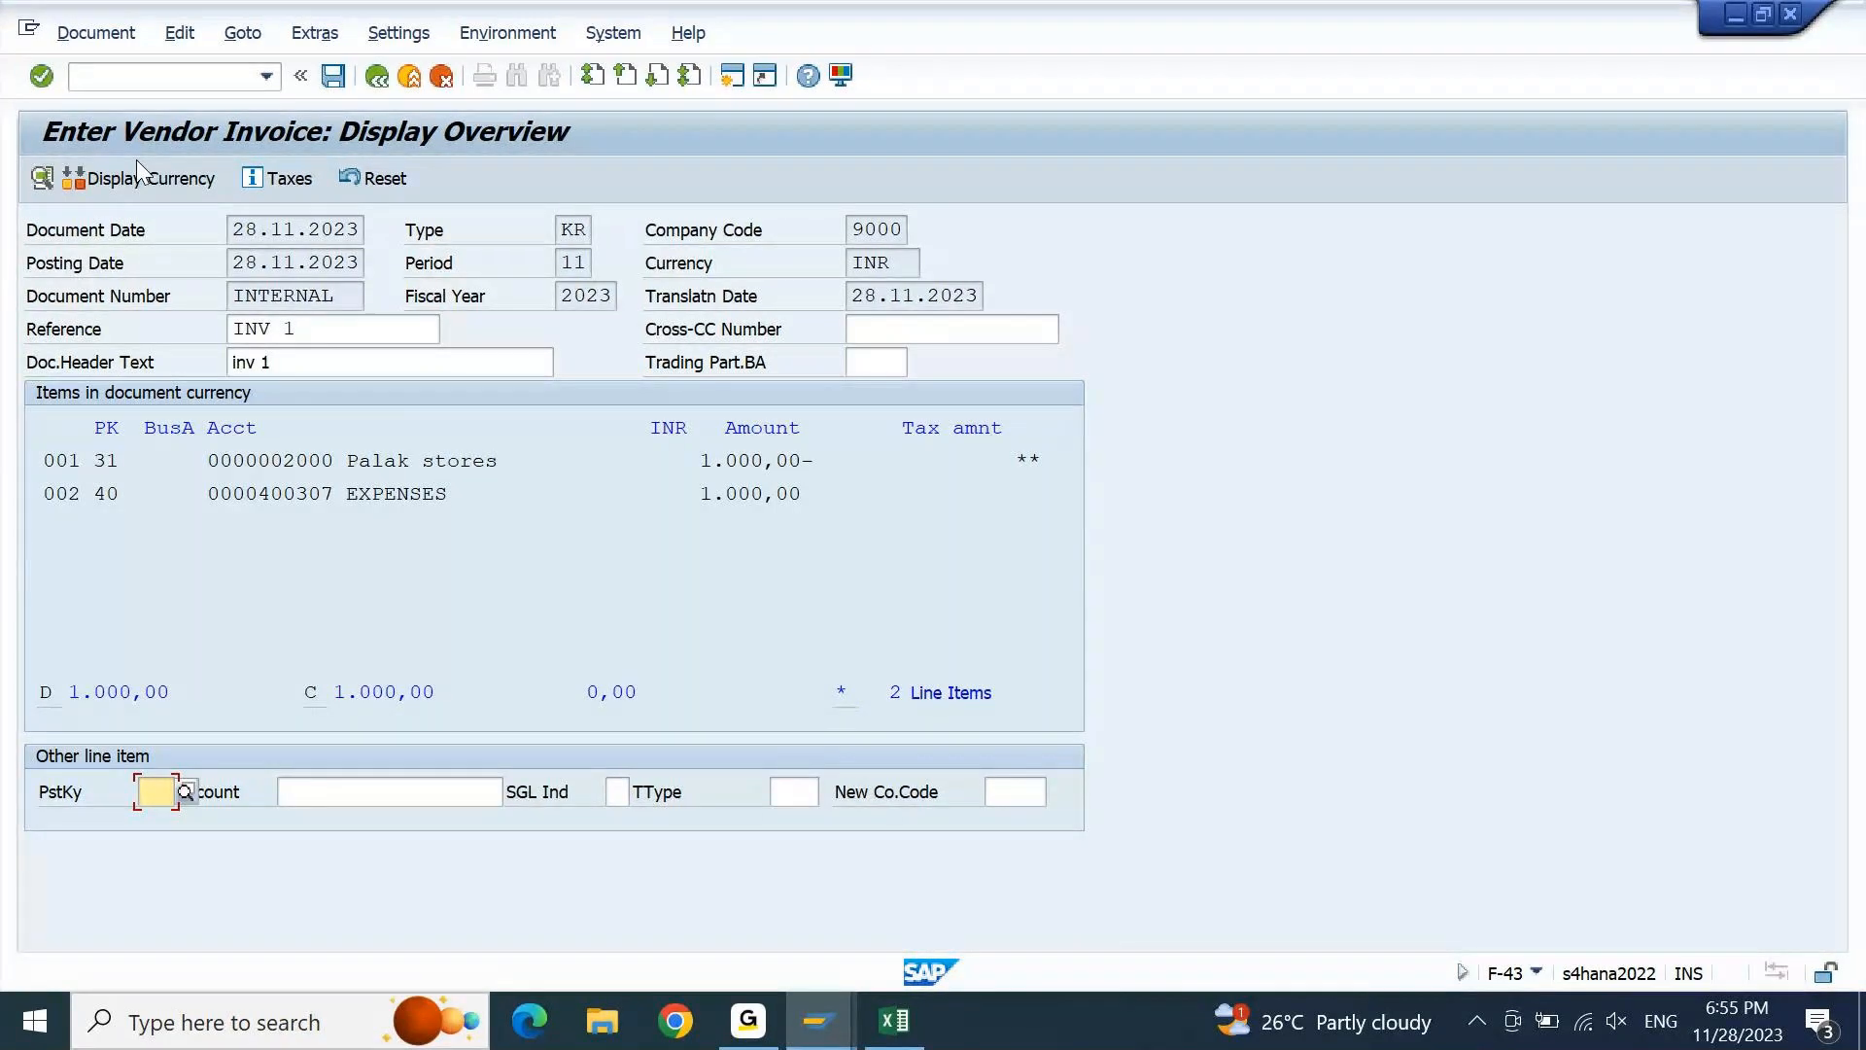
# Post the simulated vendor invoice for Palak stores
pyautogui.click(330, 85)
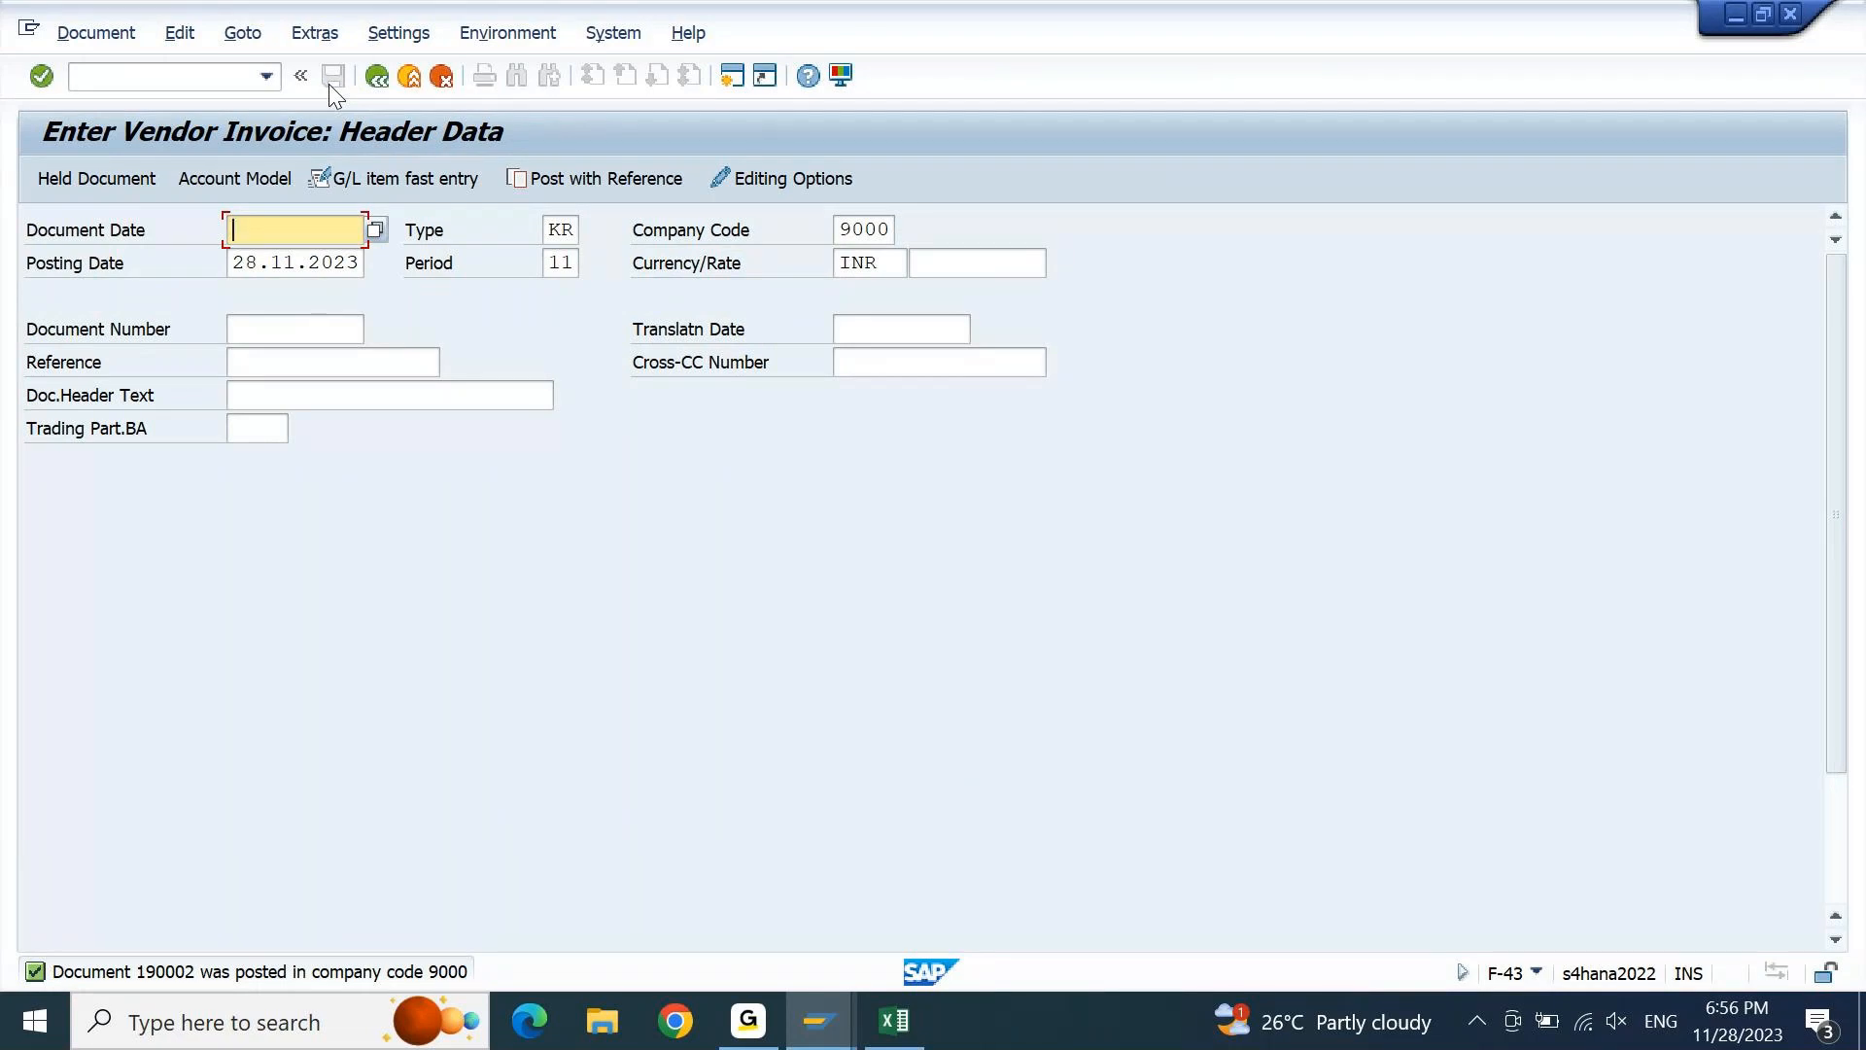
# Switch to the Vendor Line Item Display session and list the open items of supplier 2000 in company code 9000
pyautogui.click(821, 1021)
pyautogui.click(1054, 859)
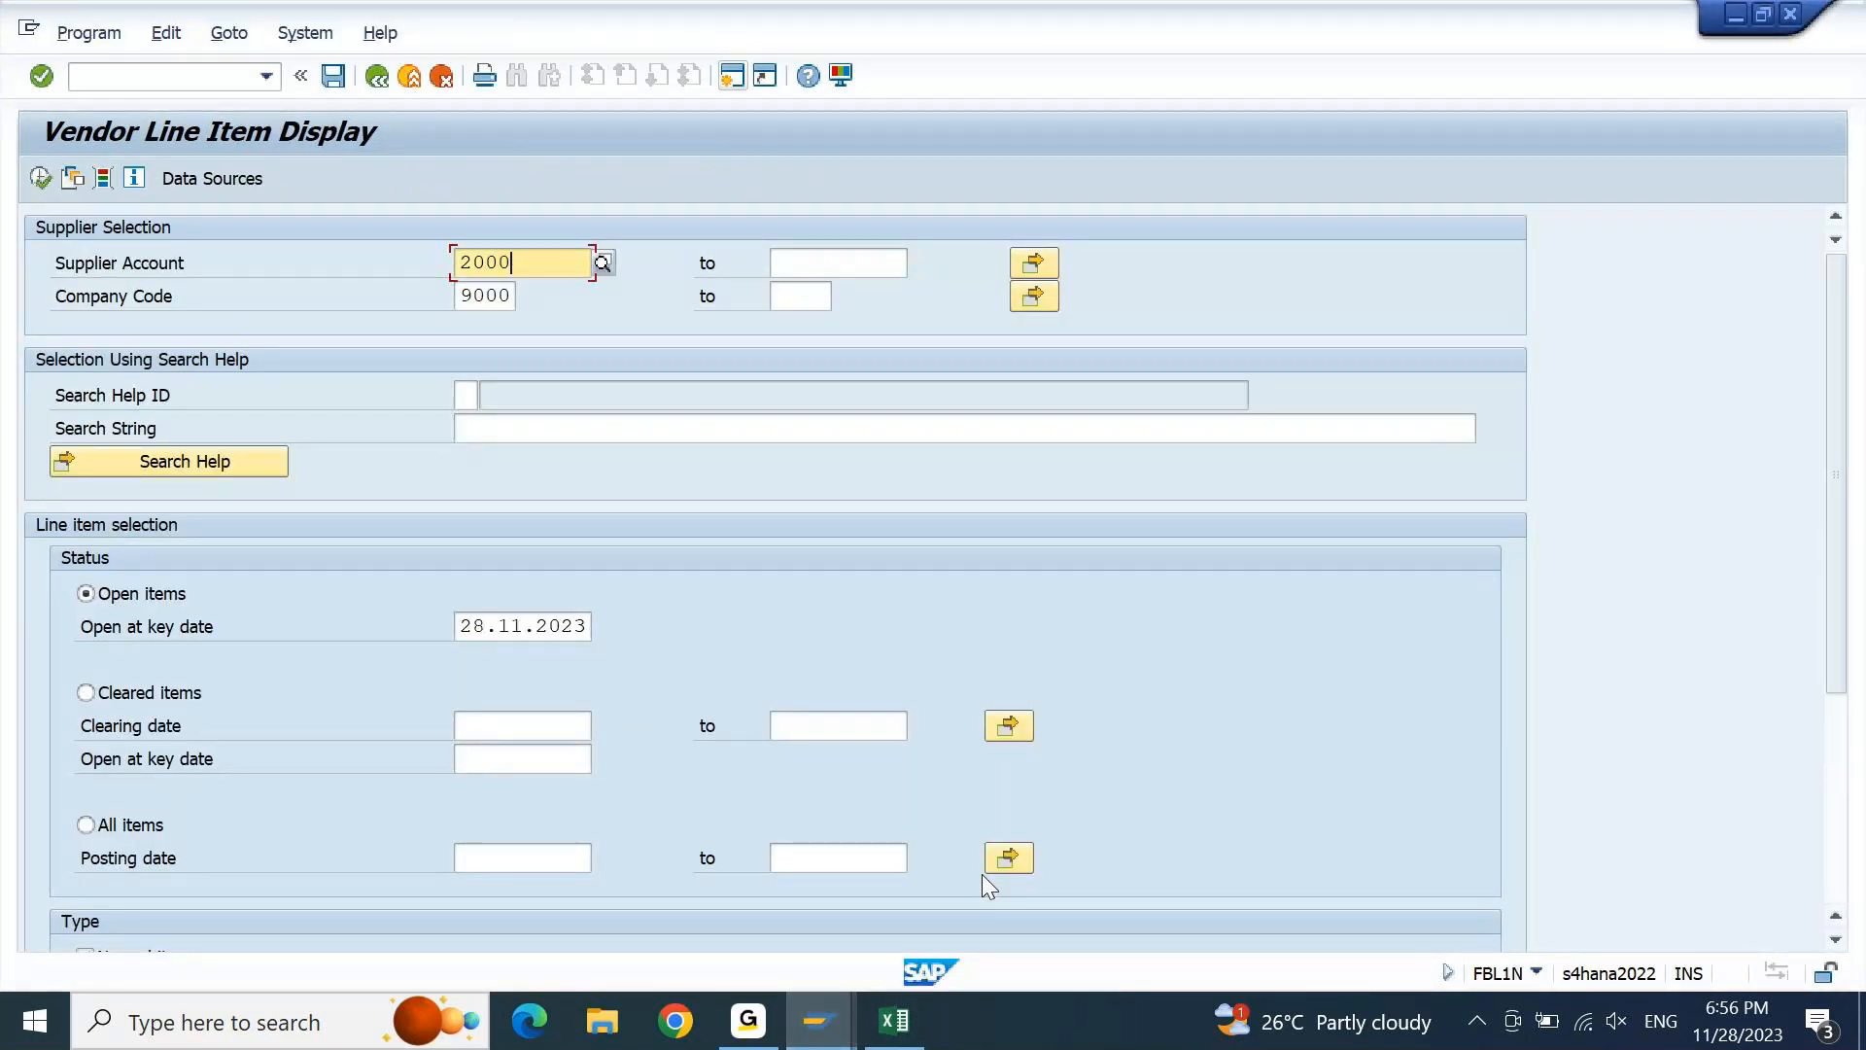
pyautogui.click(44, 178)
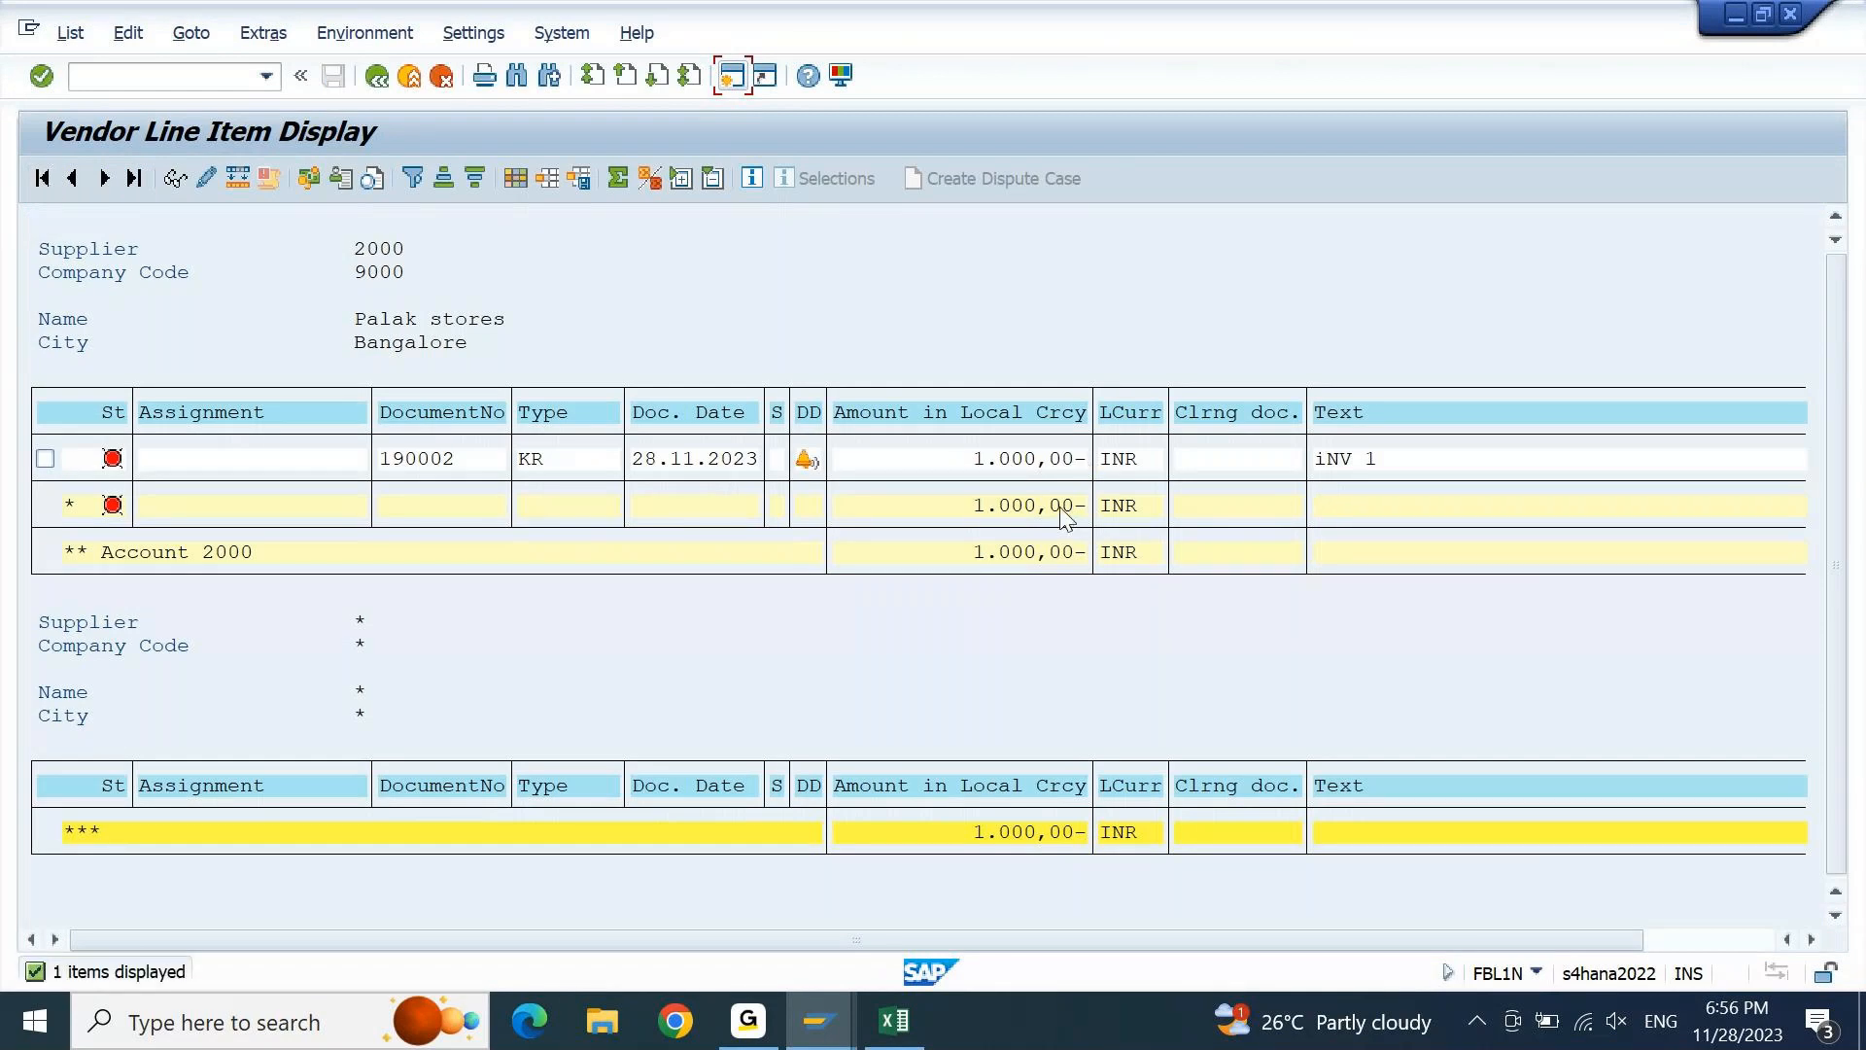
pyautogui.moveTo(806, 468)
# Return to the selection criteria, choose the list output layout AJAY, and run the vendor line item display again
pyautogui.press('F3')
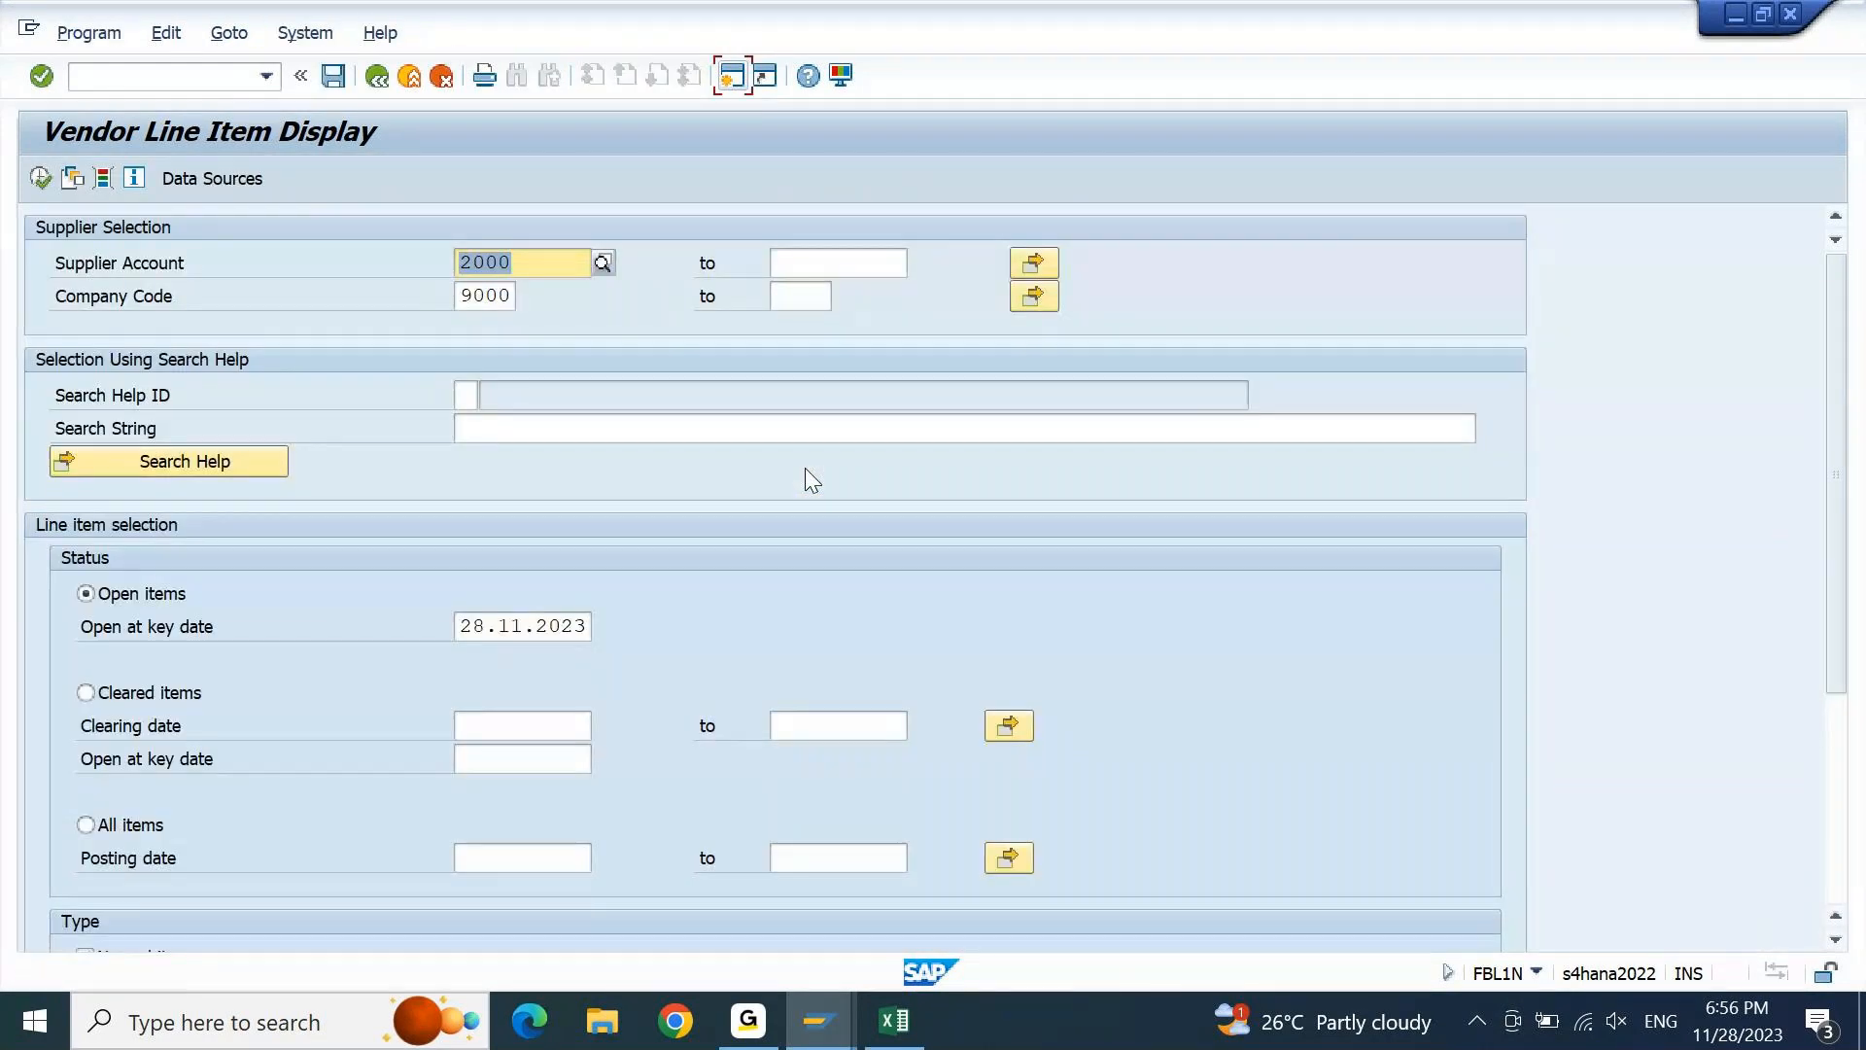
pyautogui.scroll(-3, 805, 468)
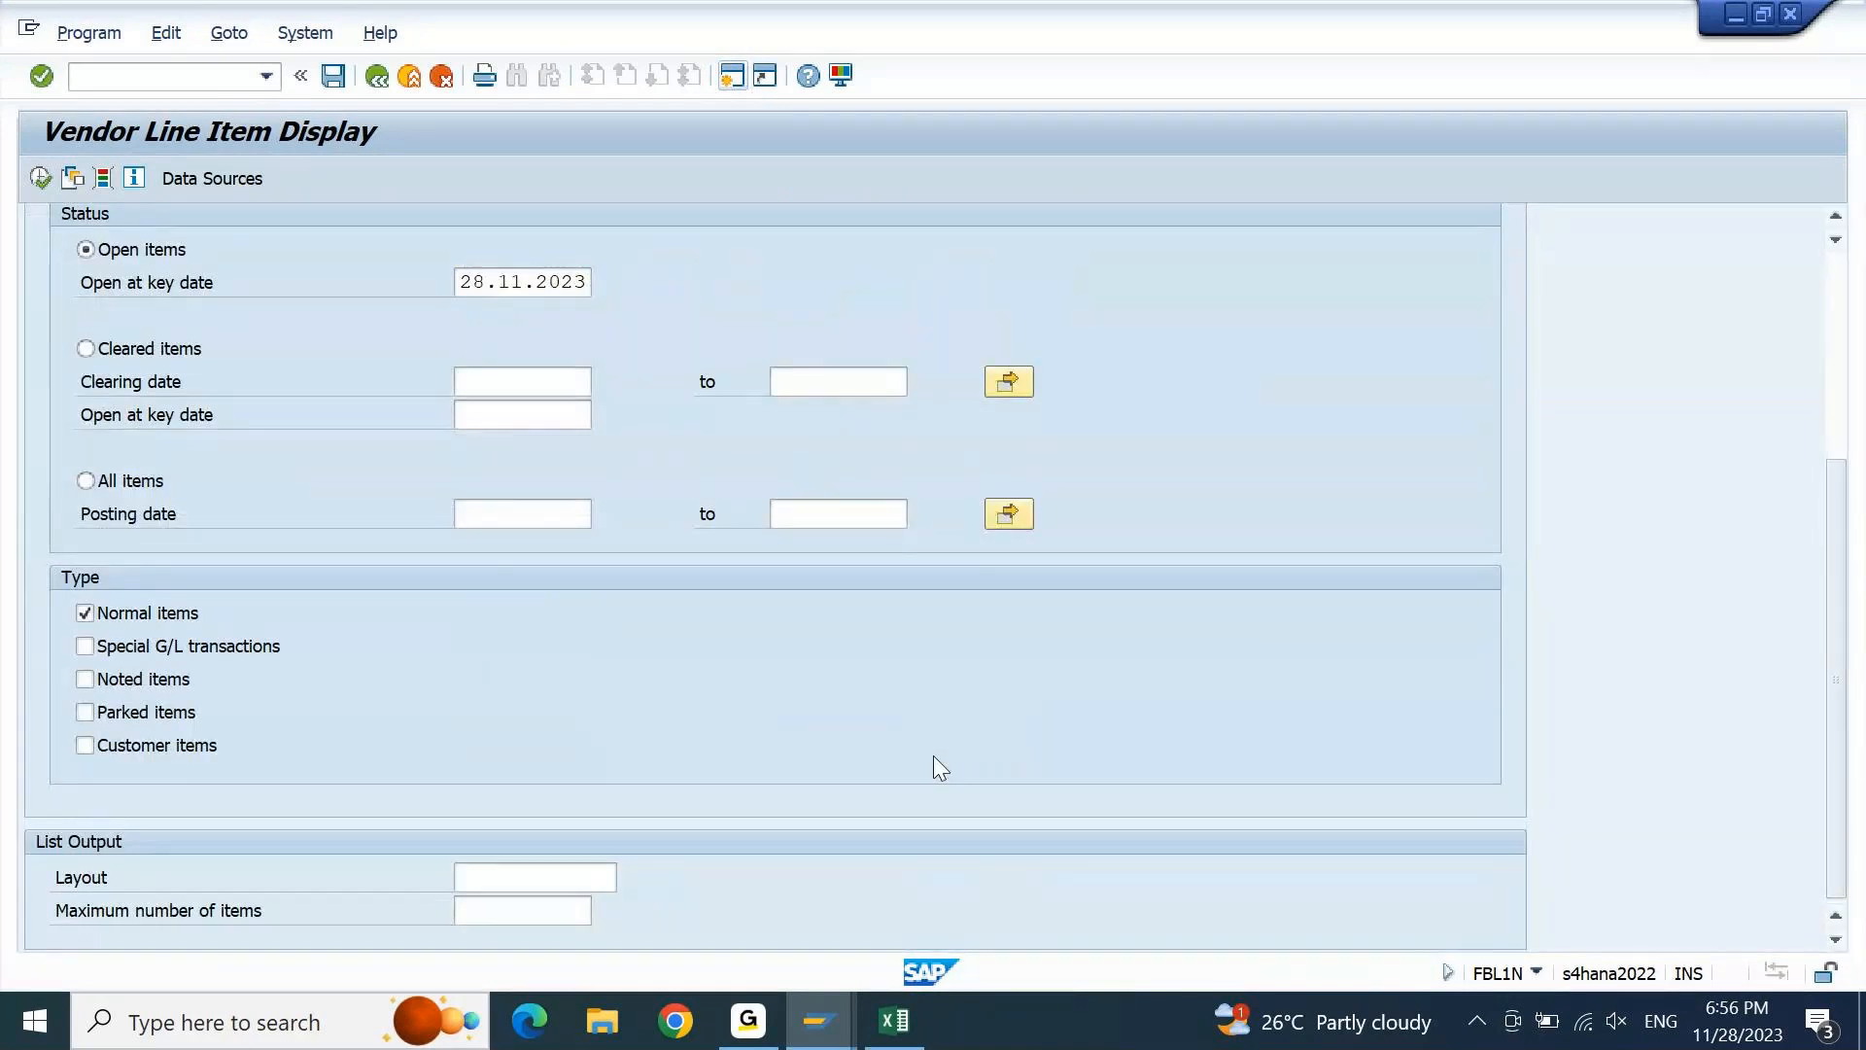
pyautogui.click(542, 879)
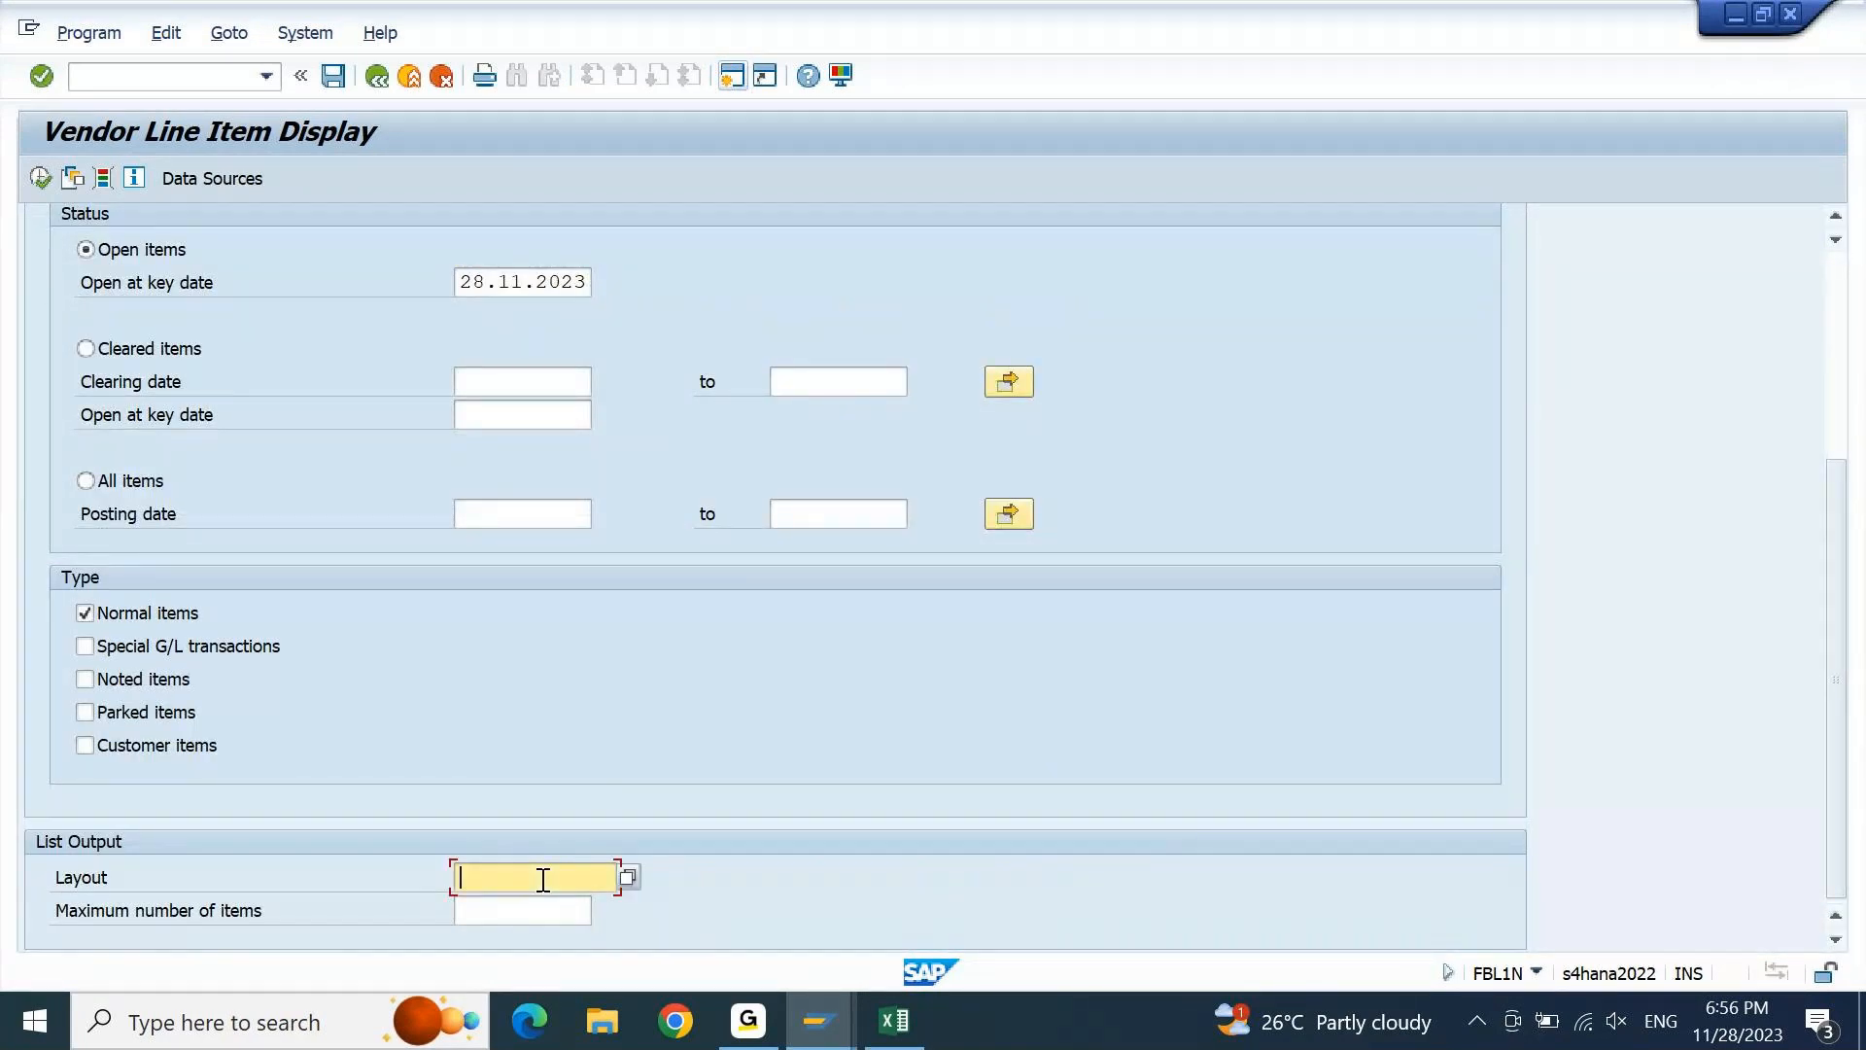
pyautogui.press('F4')
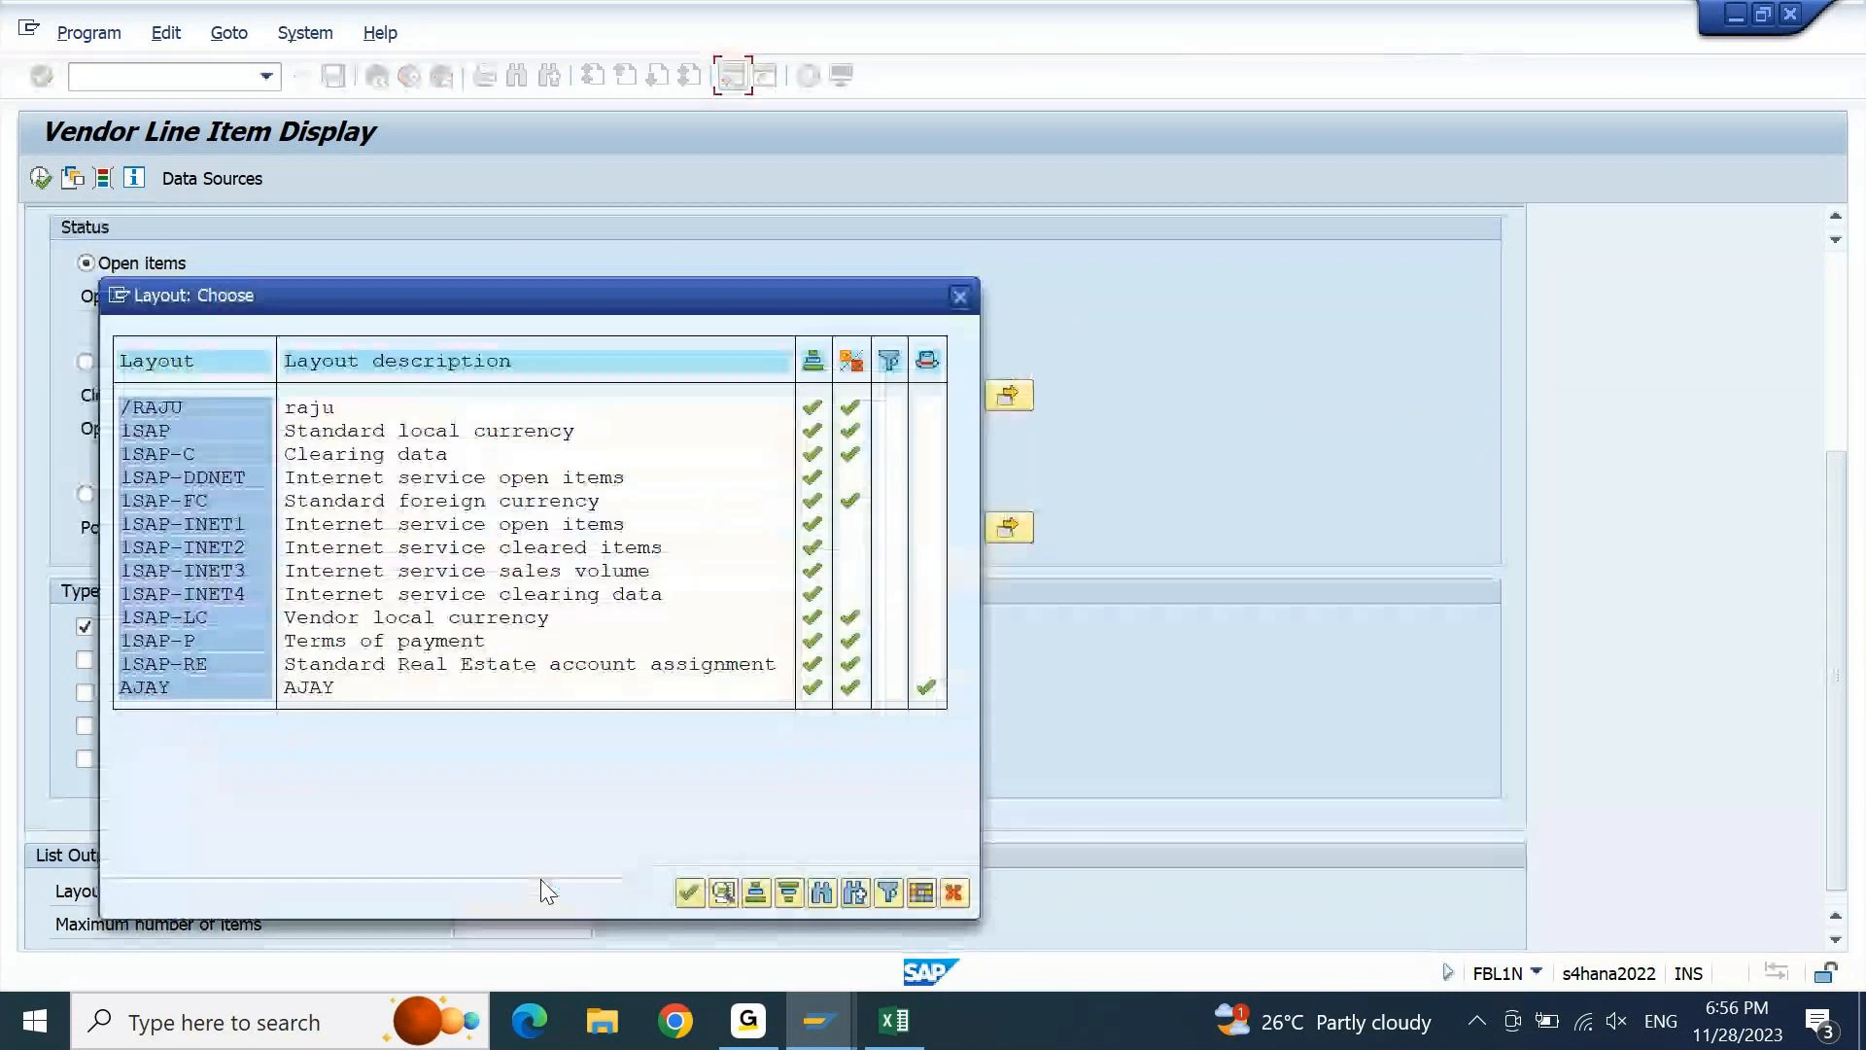
pyautogui.doubleClick(307, 688)
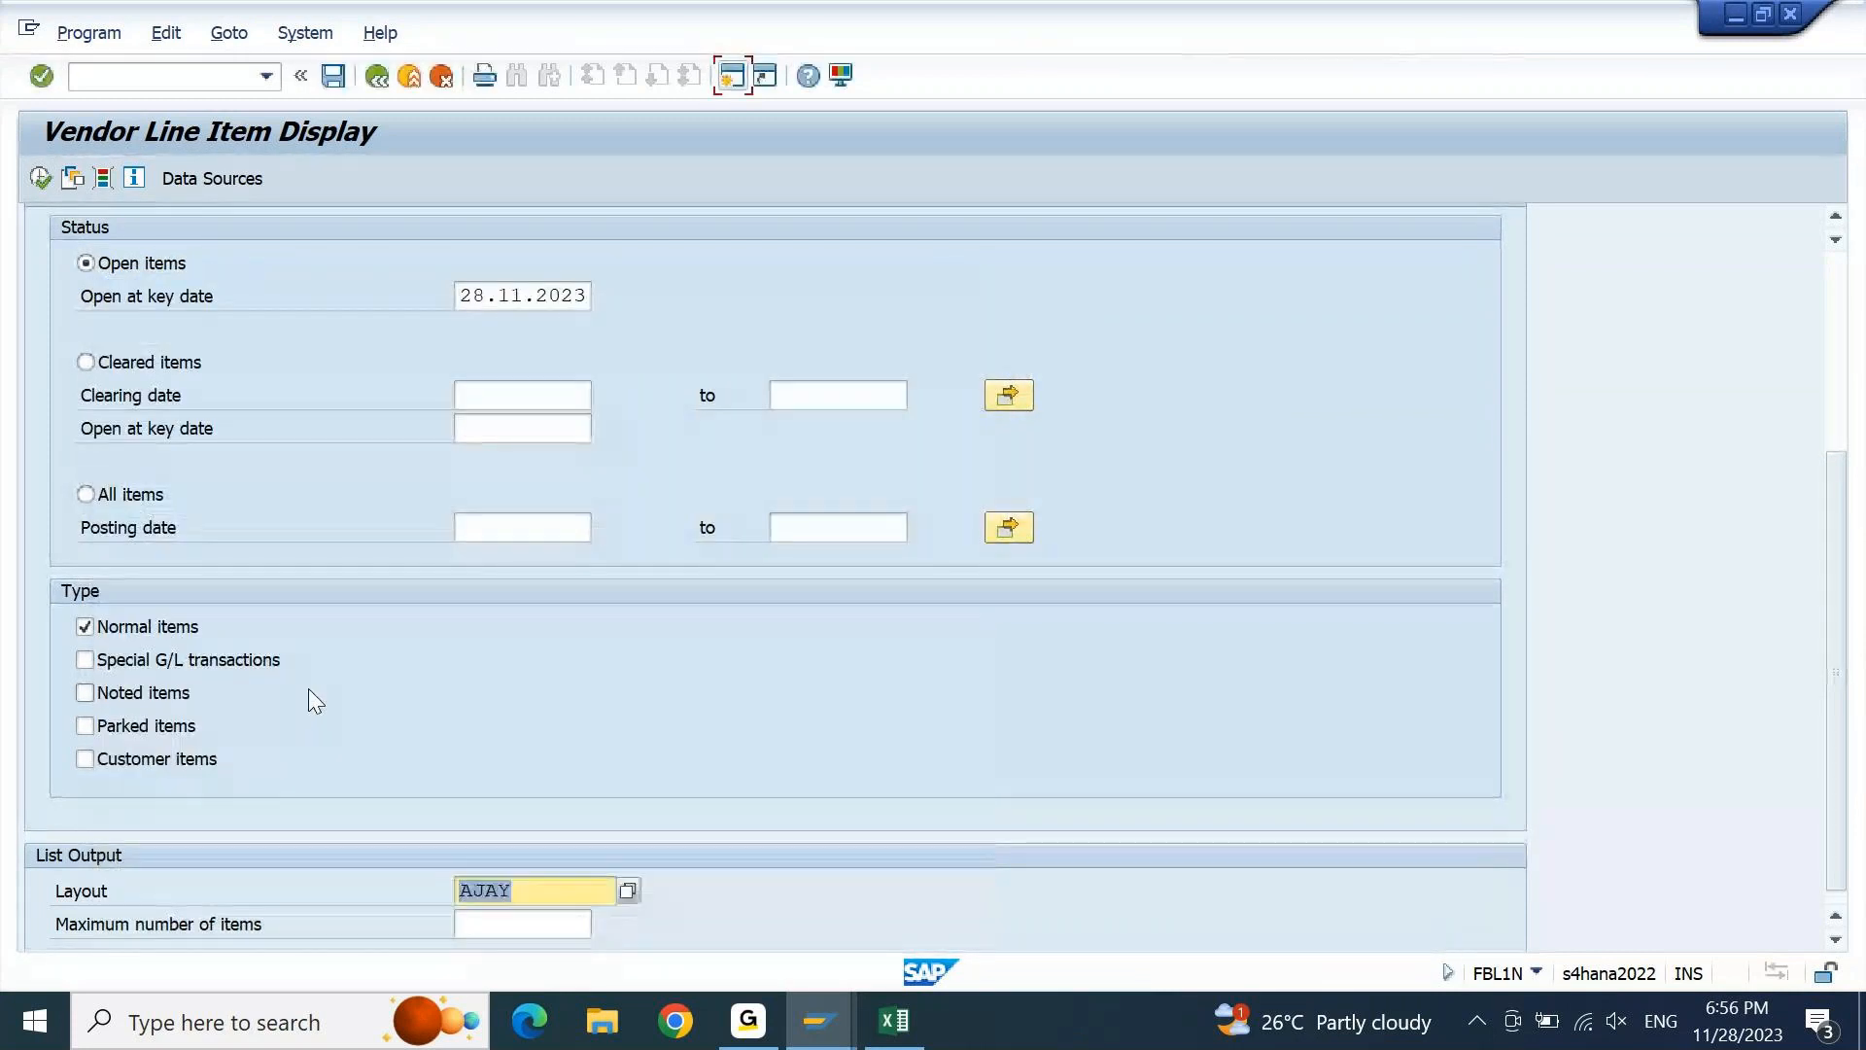
pyautogui.press('F8')
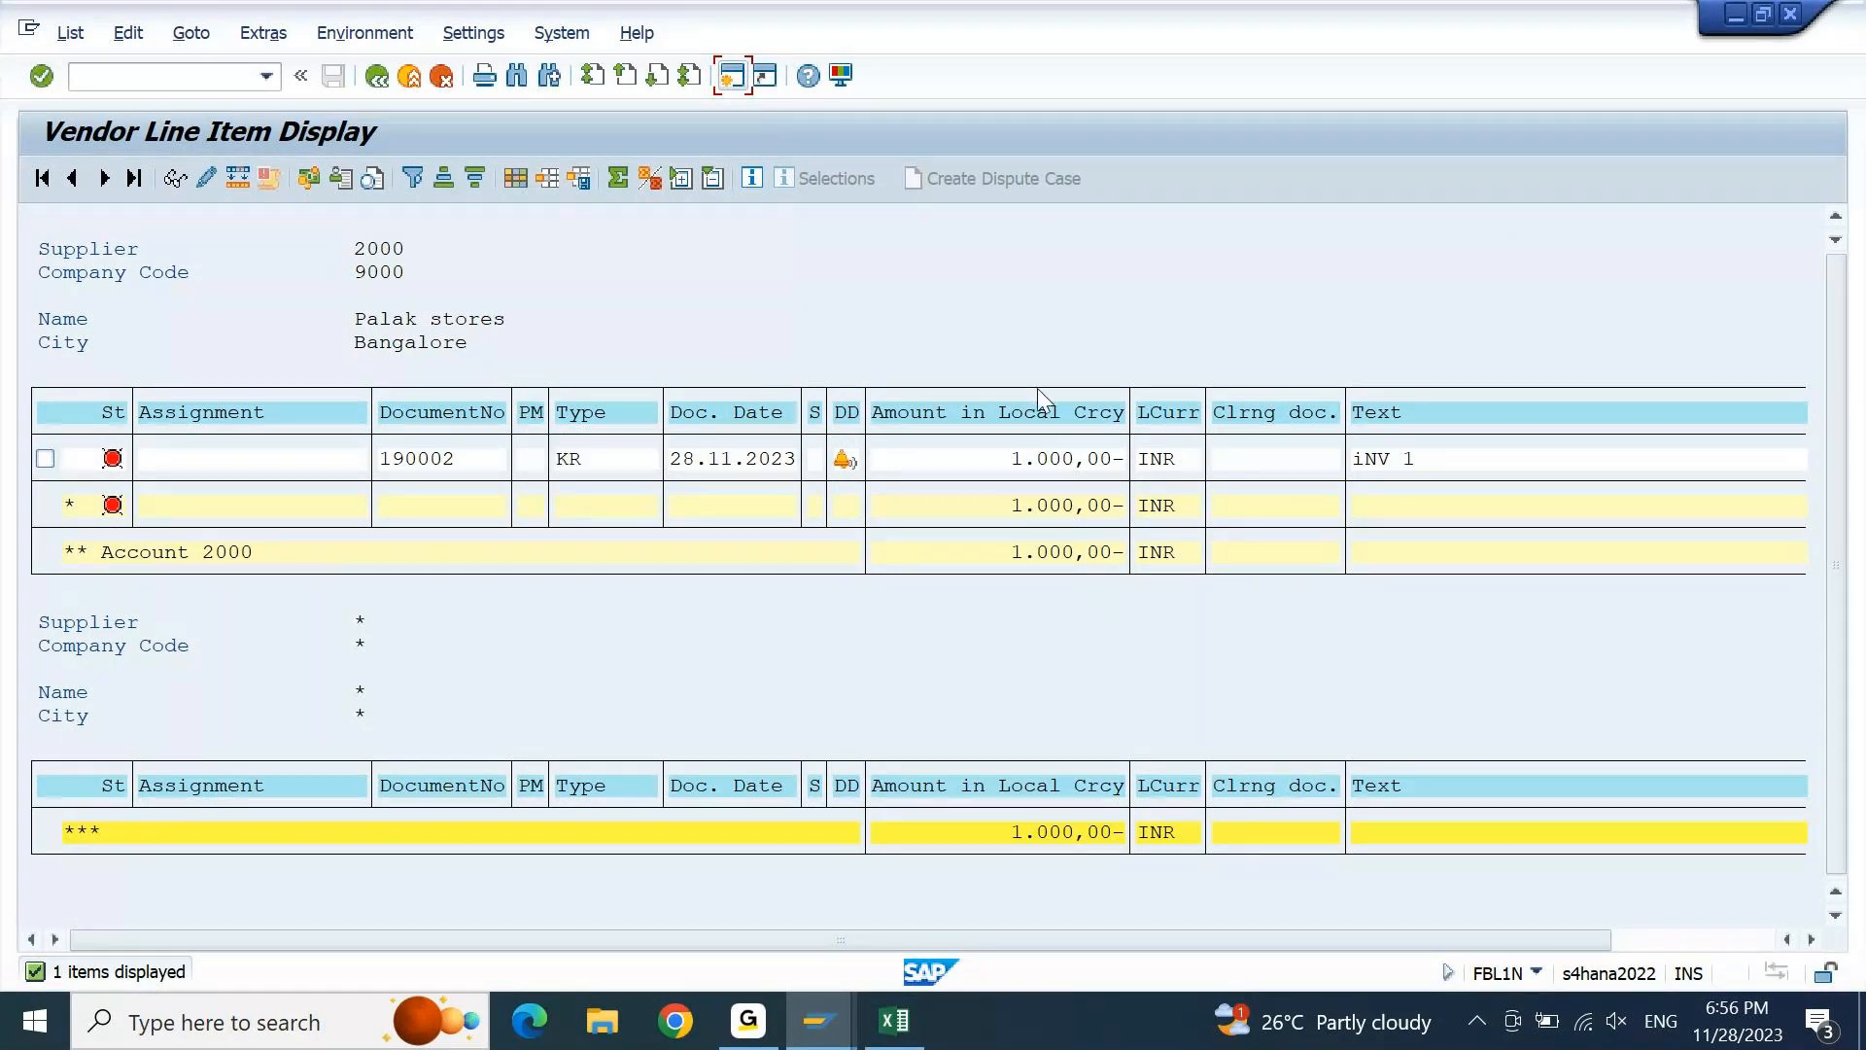
# Open the current list layout for changing and sort its hidden fields in ascending order
pyautogui.click(1616, 939)
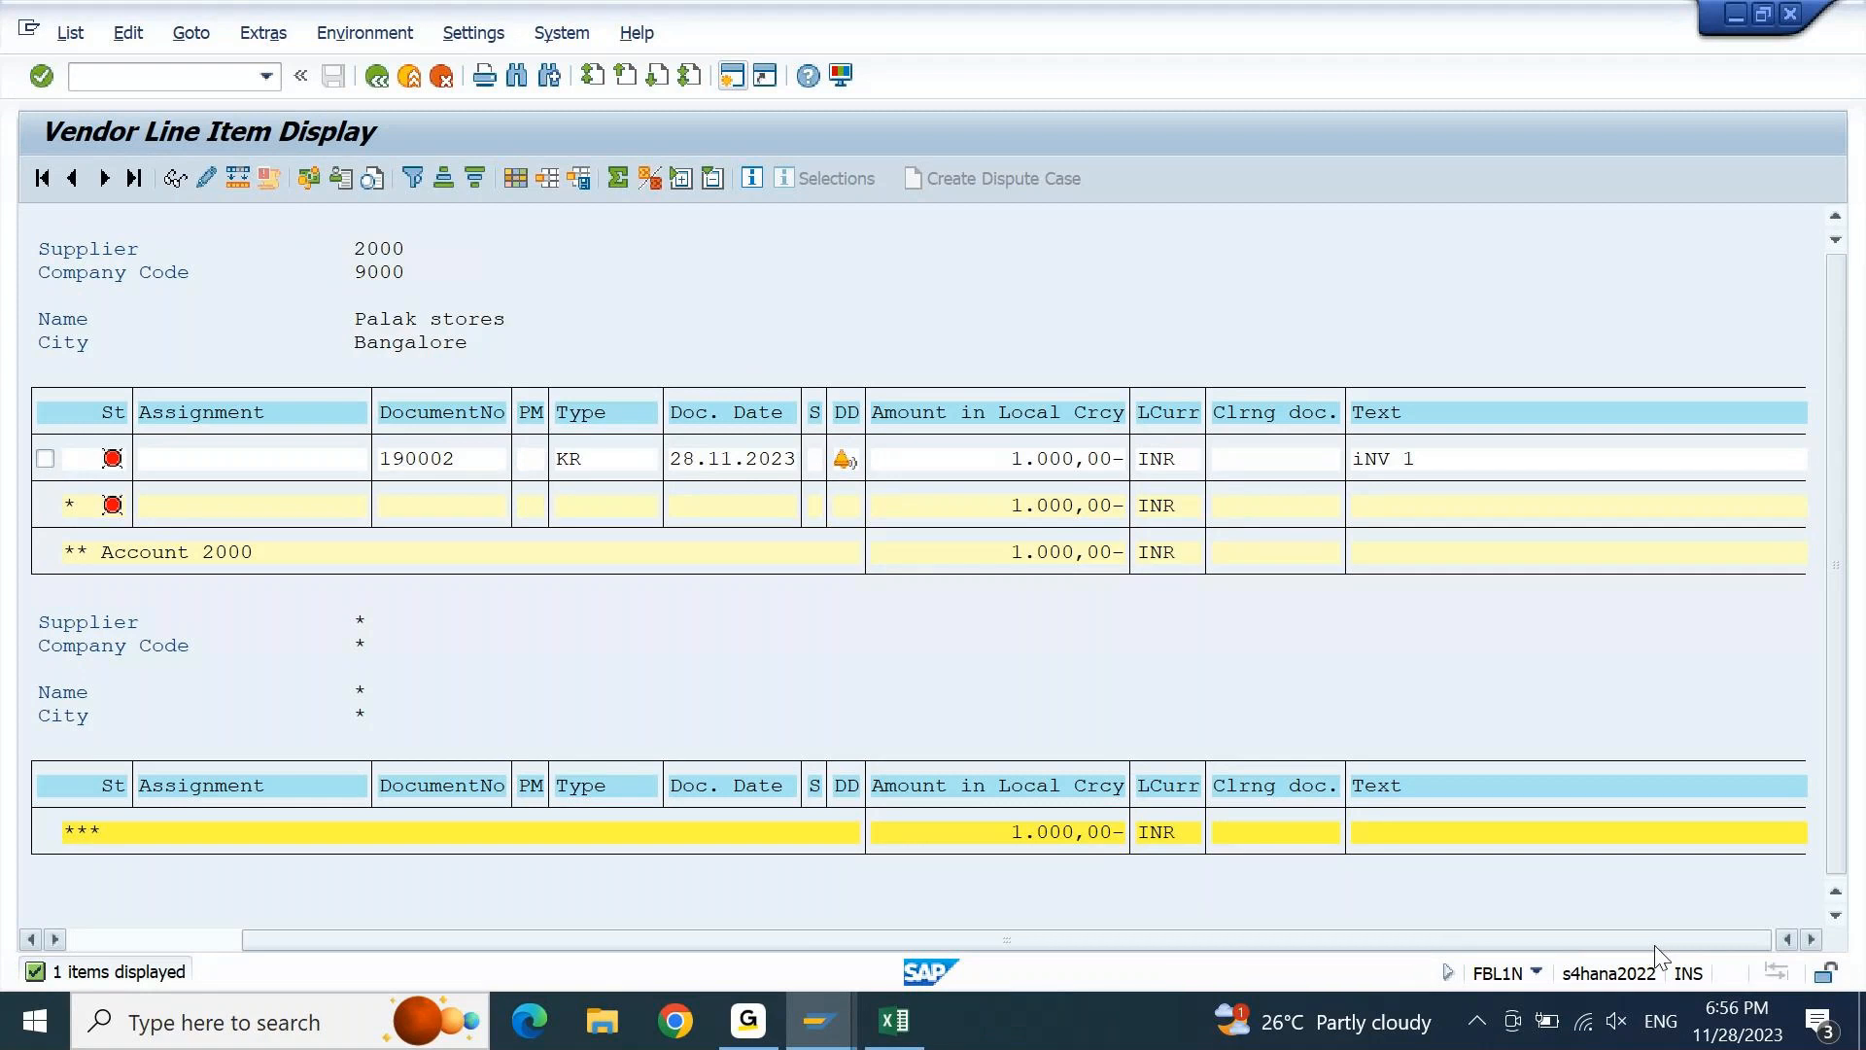
pyautogui.click(517, 187)
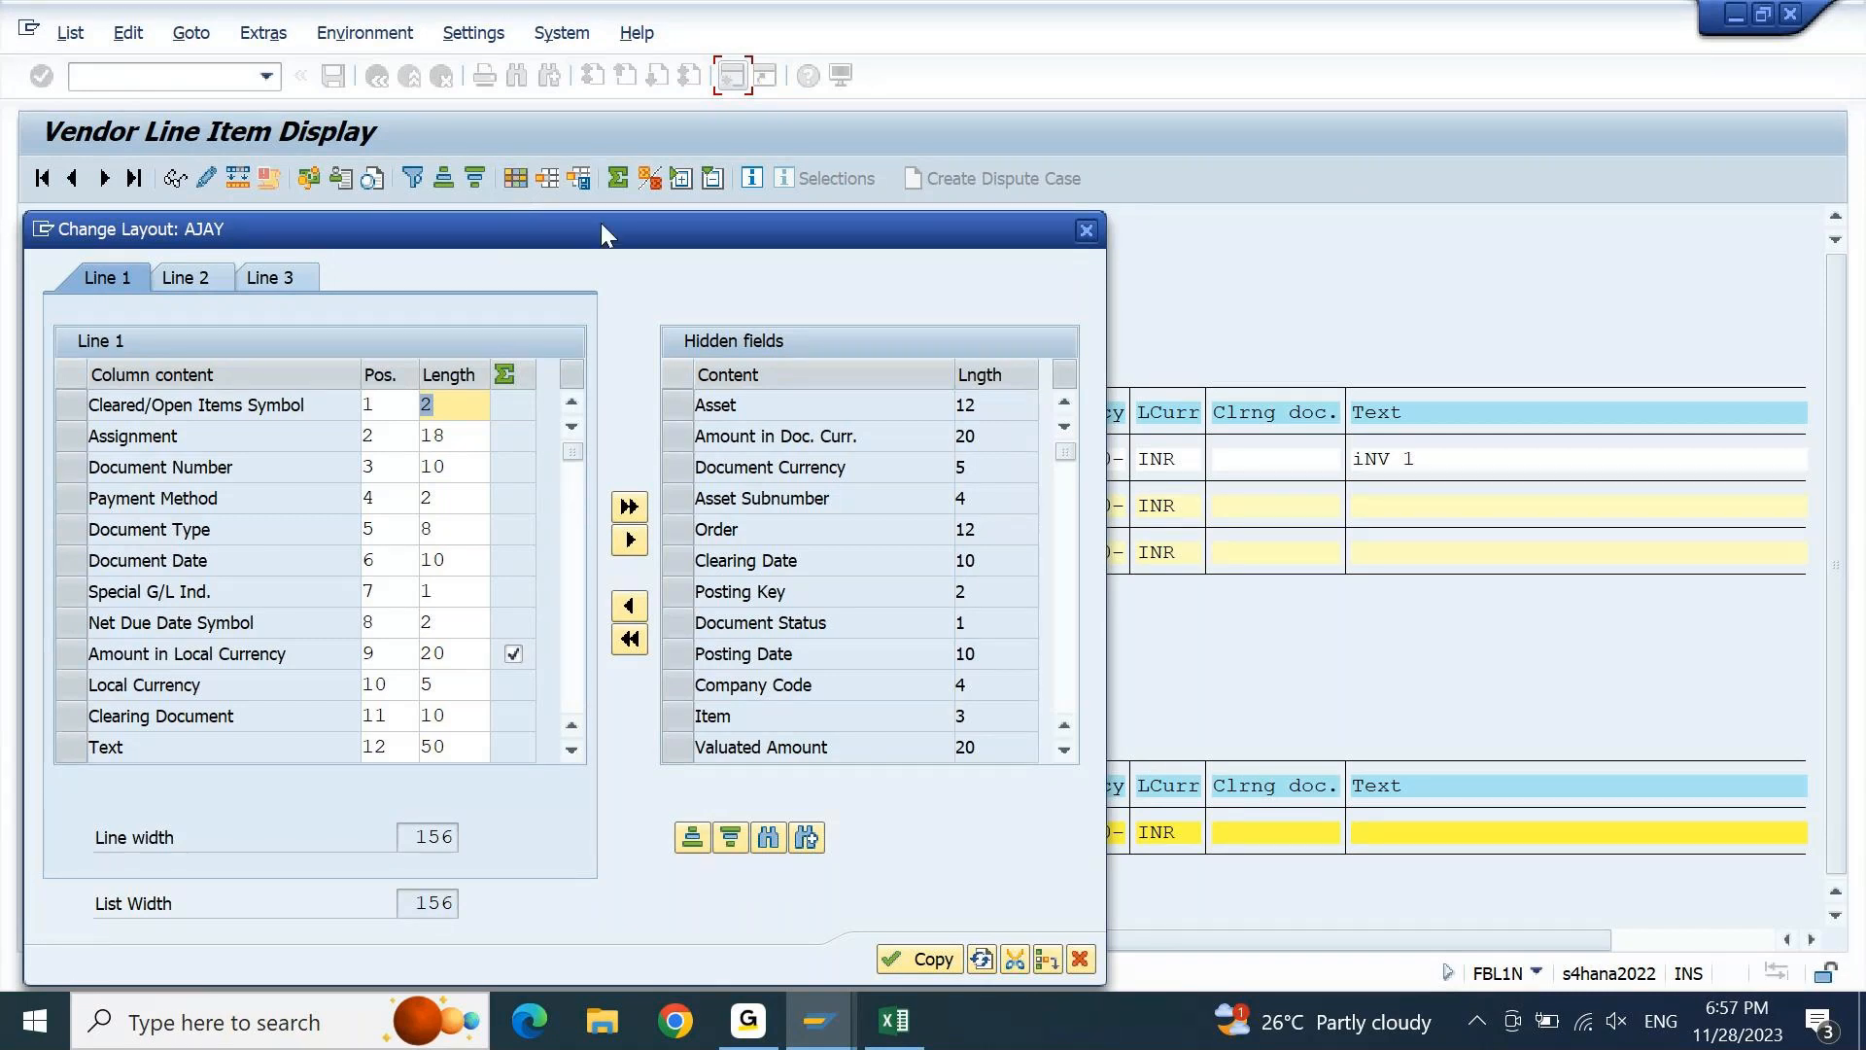
pyautogui.moveTo(600, 224); pyautogui.dragTo(801, 287)
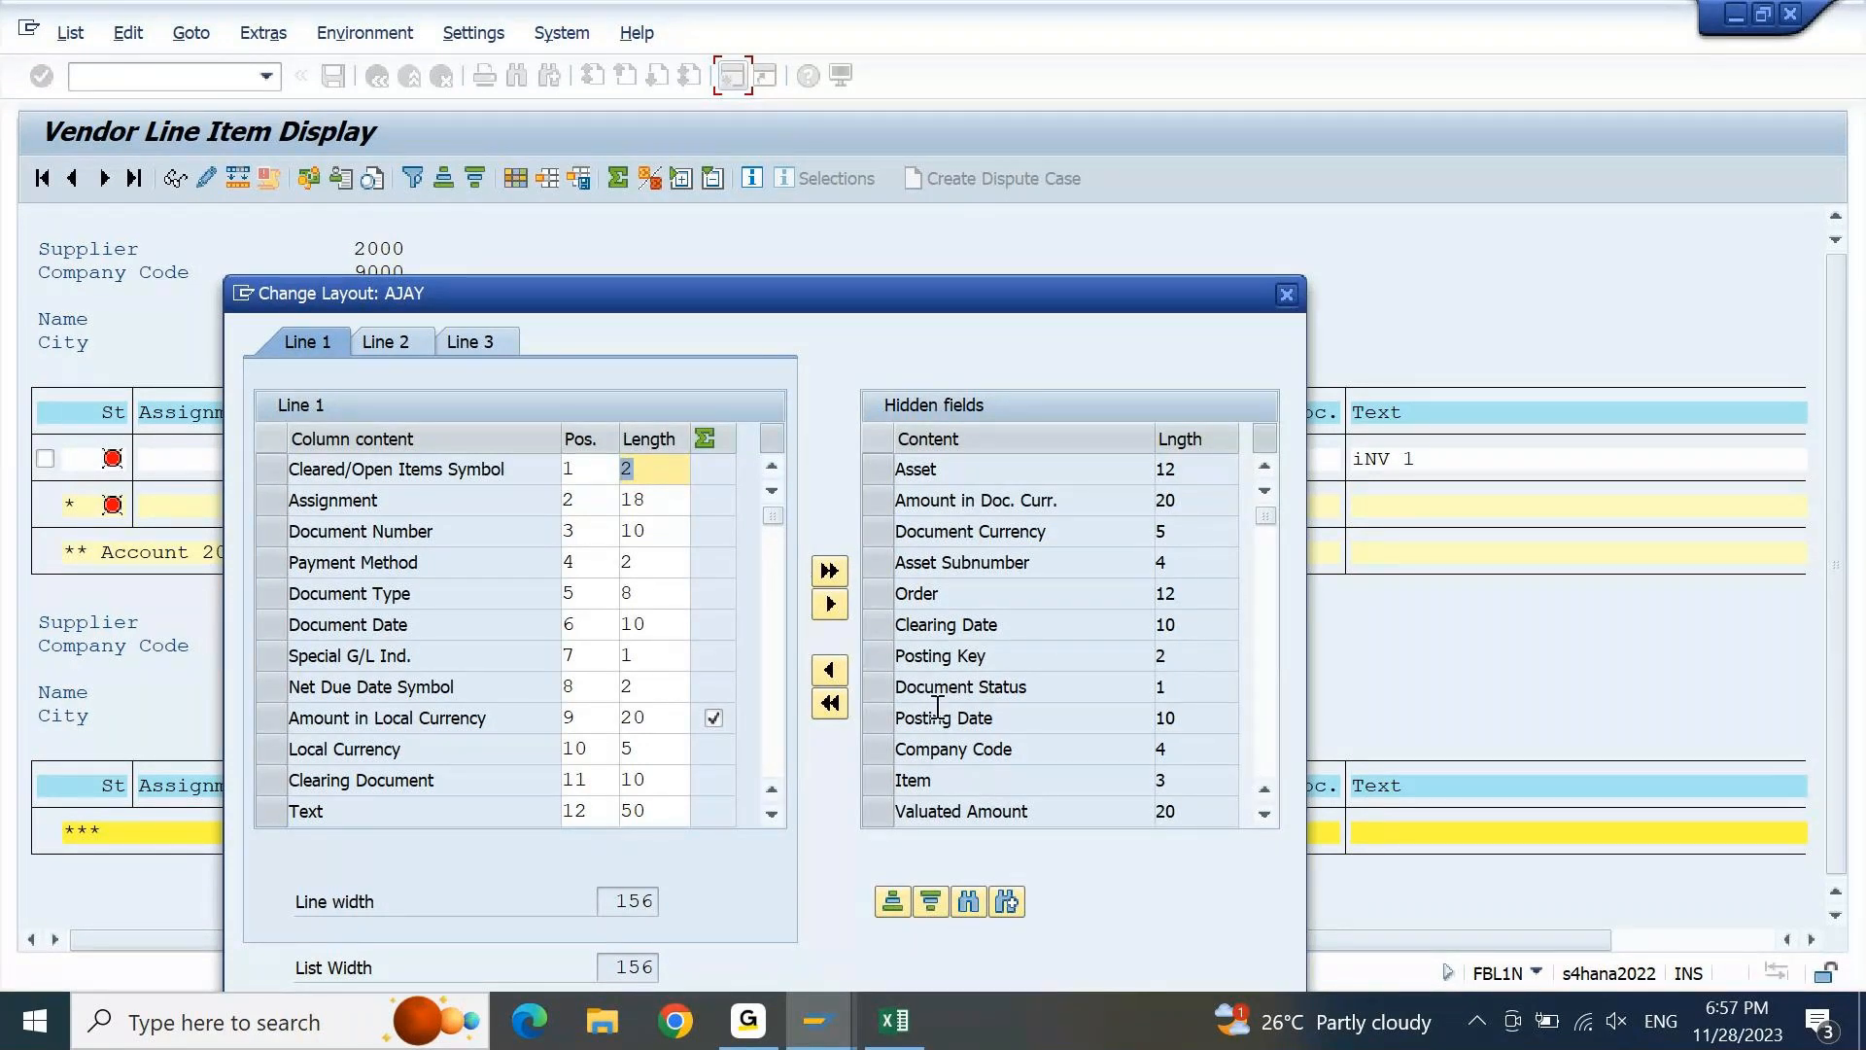
pyautogui.click(892, 901)
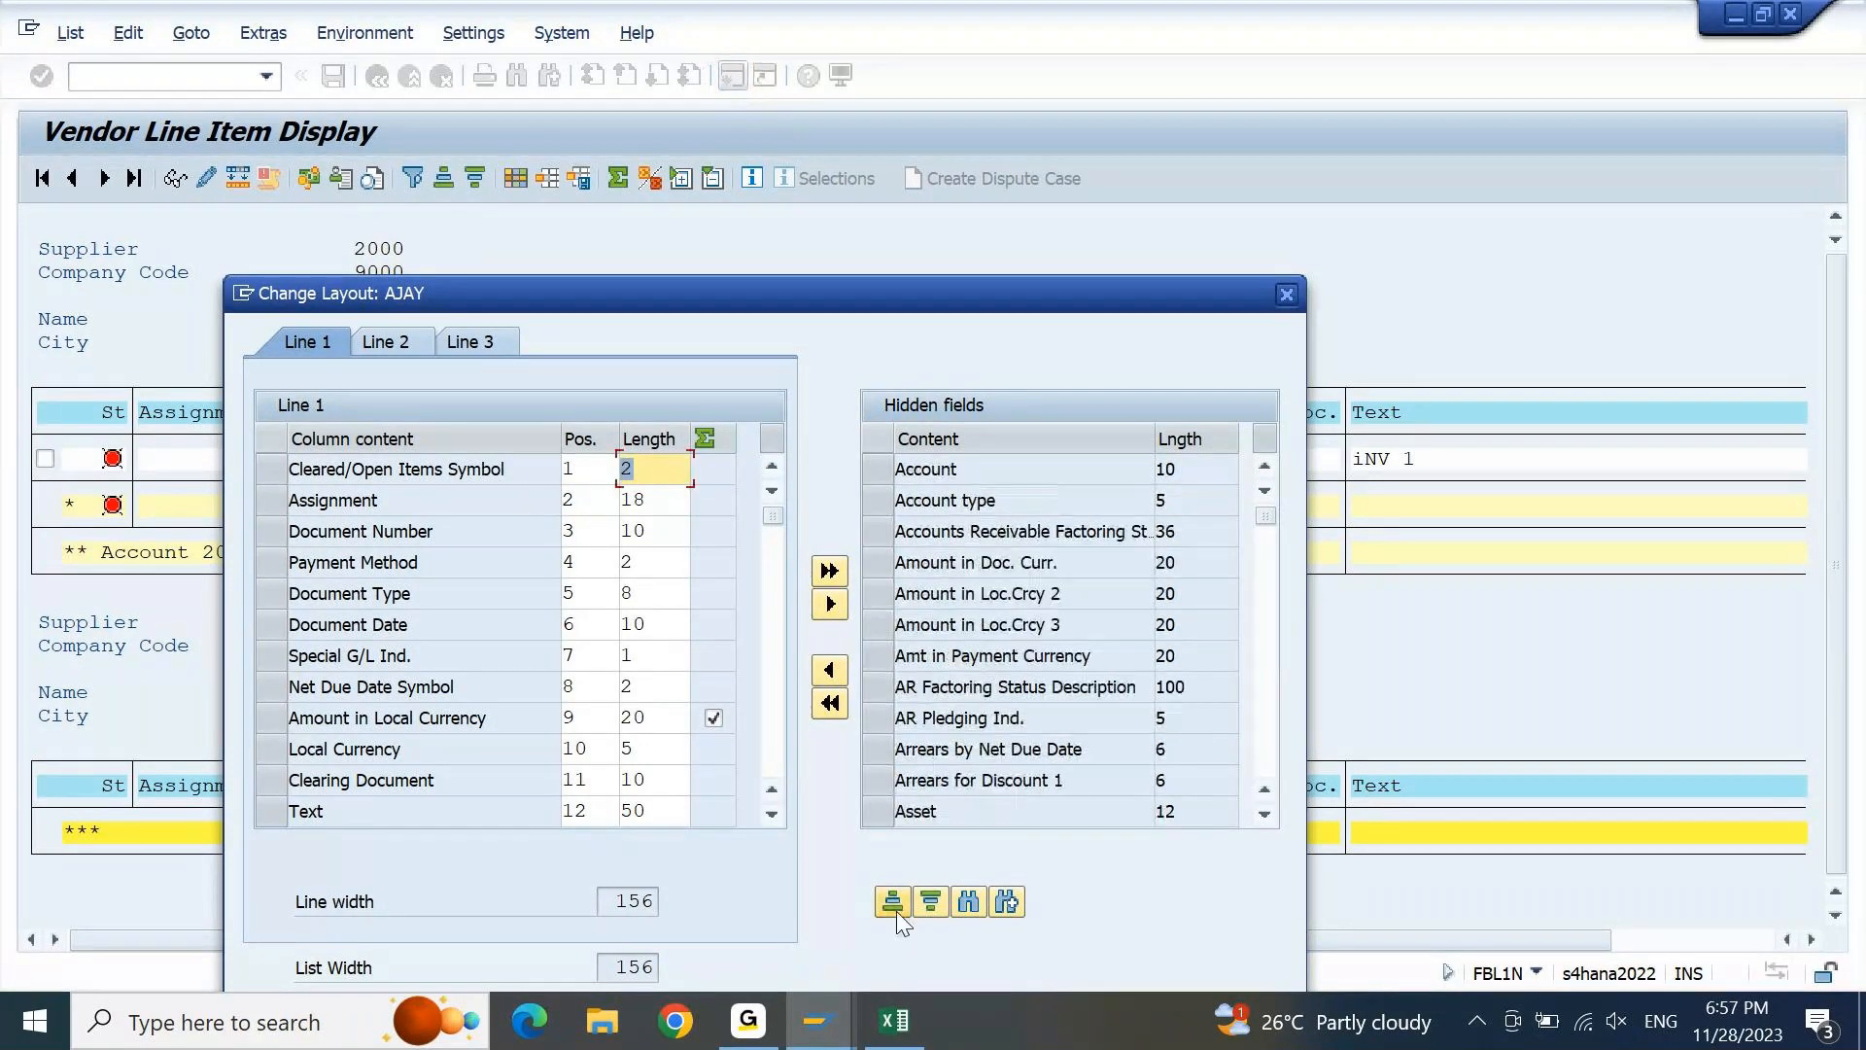
# Insert the hidden field Amount in Loc.Crcy 2 before the Clearing Document column
pyautogui.click(877, 597)
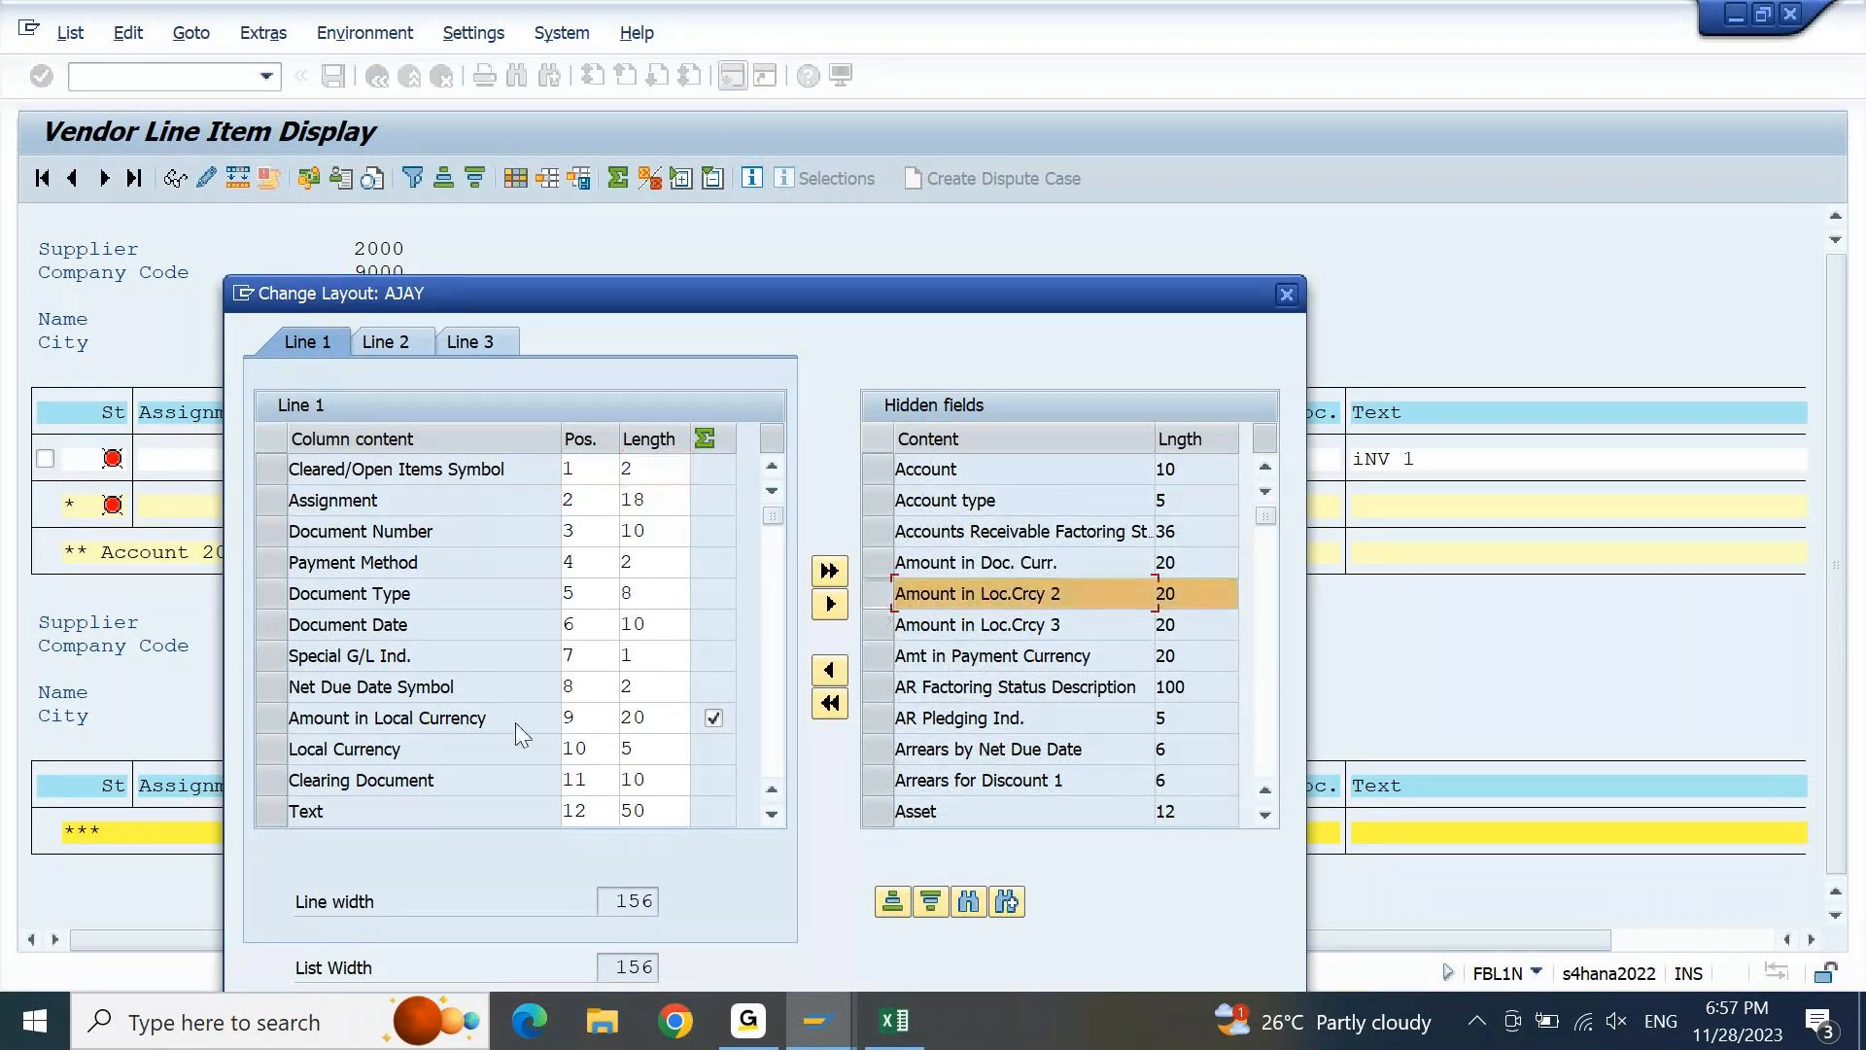
pyautogui.click(276, 791)
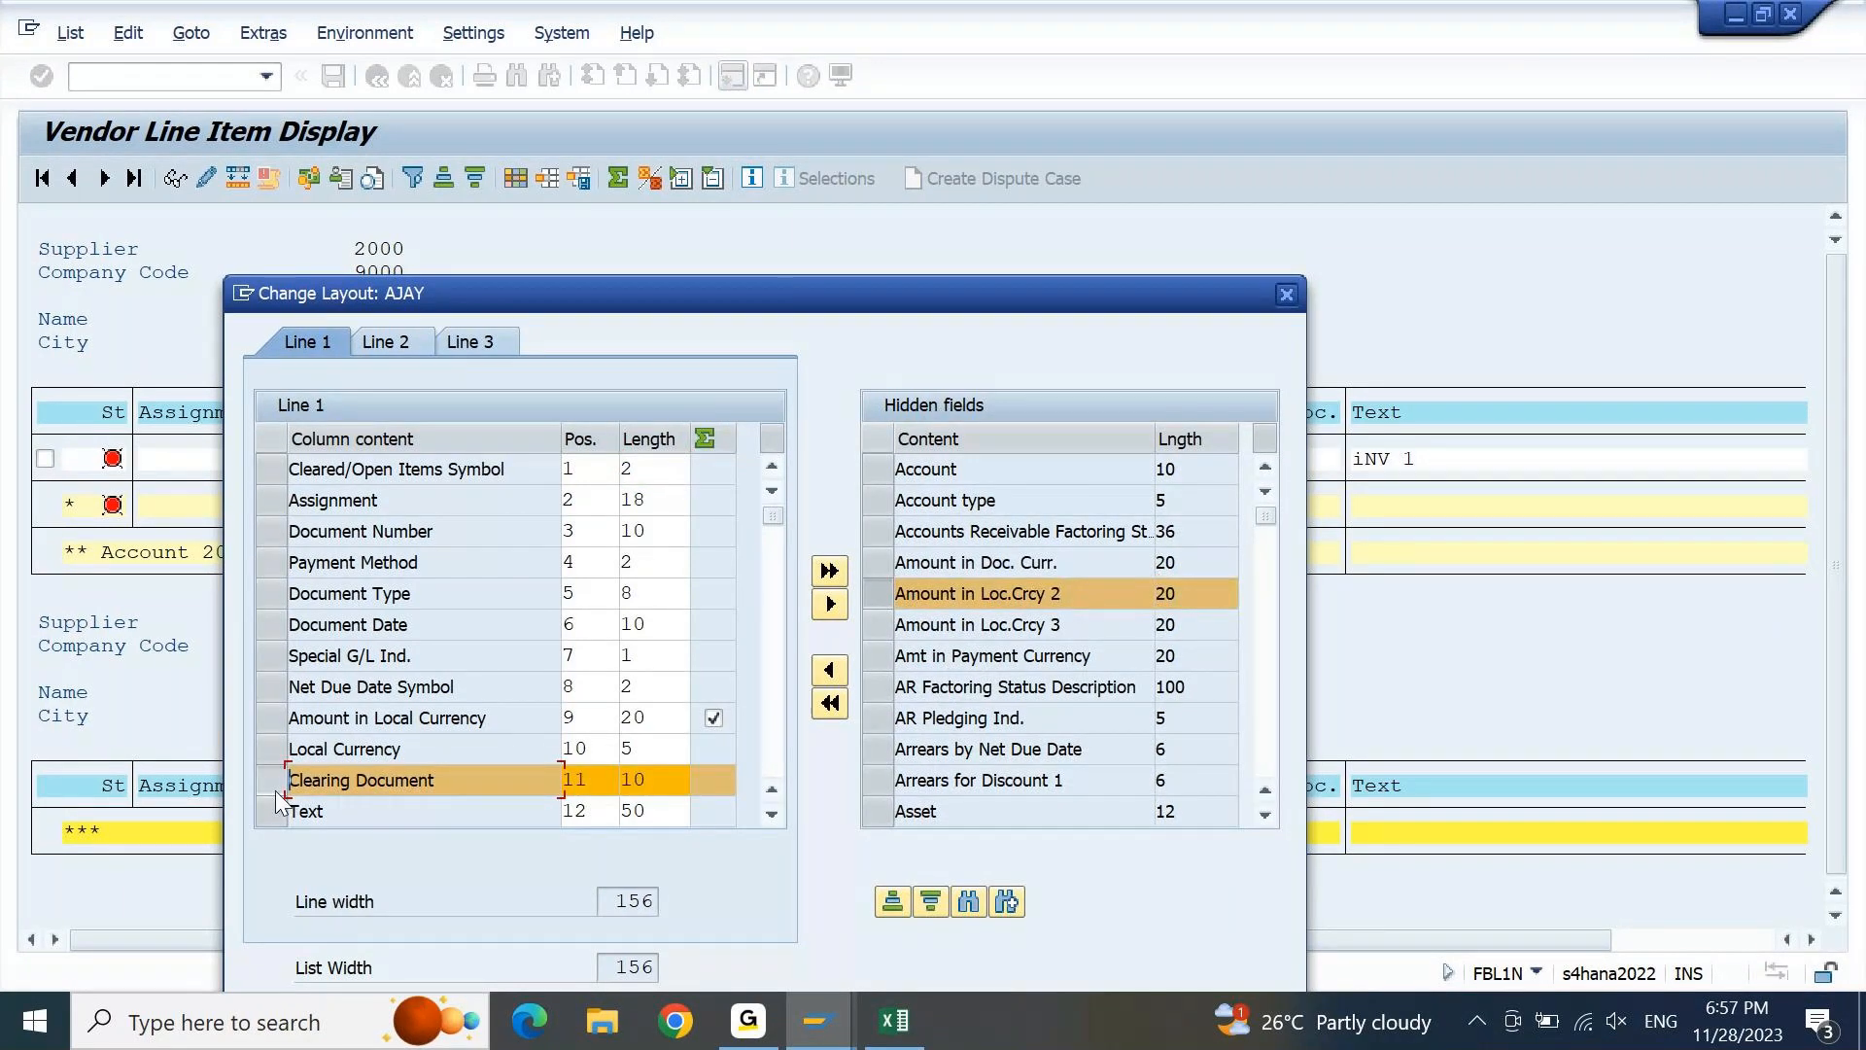
pyautogui.click(829, 670)
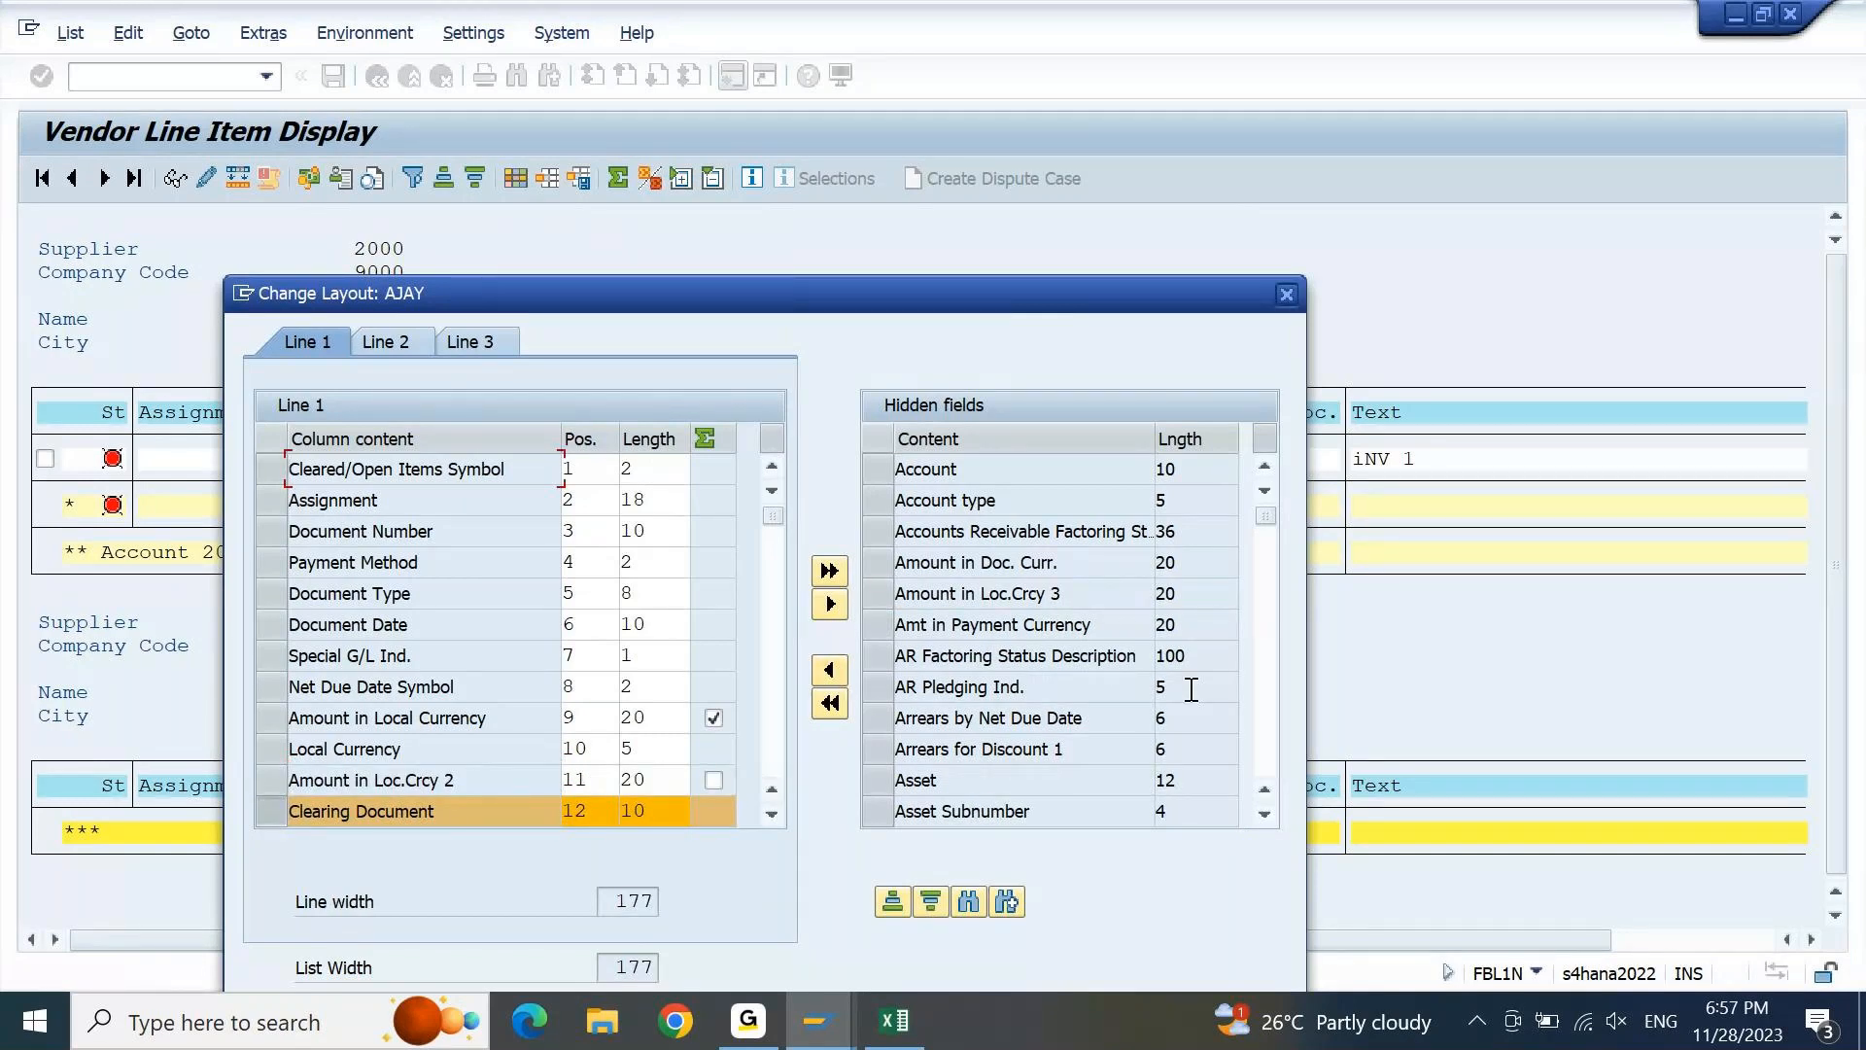
# Insert the hidden field Local currency 2 between the Amount in Loc.Crcy 2 and Clearing Document columns
pyautogui.scroll(-4, 1272, 700)
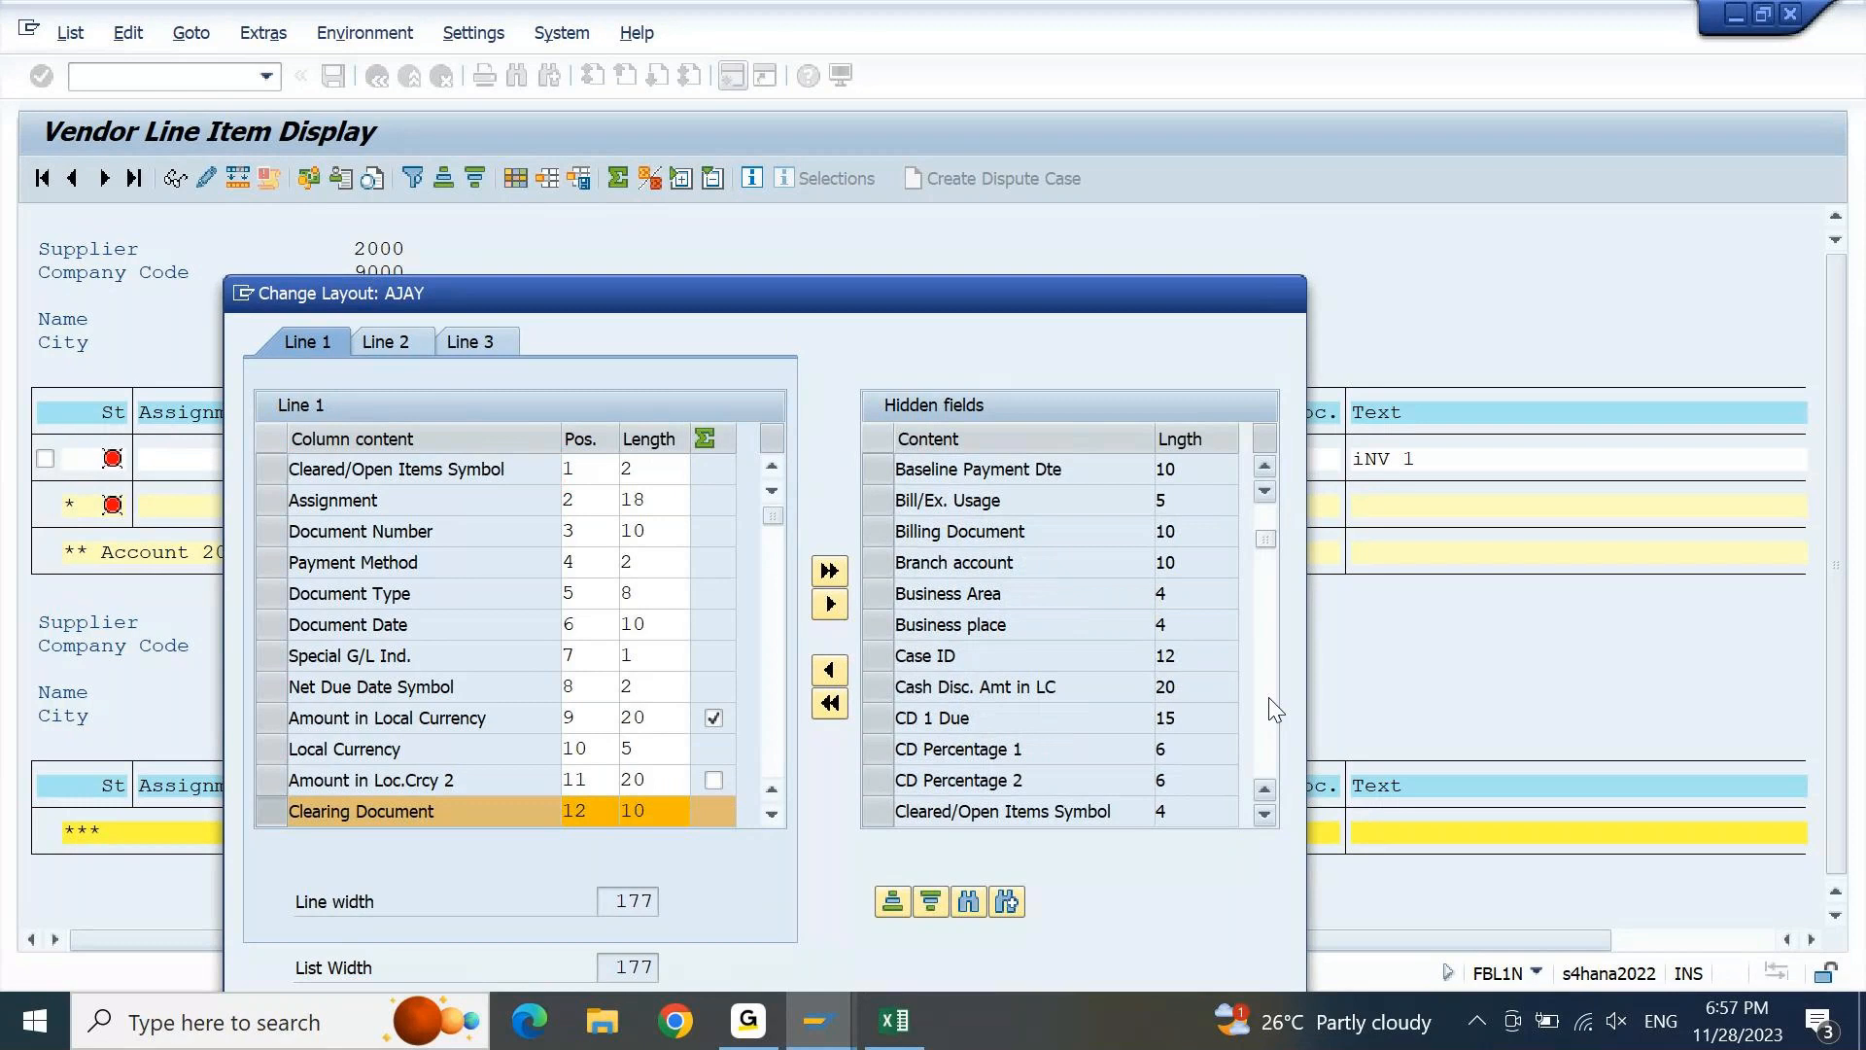
pyautogui.scroll(-4, 1275, 709)
pyautogui.scroll(-4, 1275, 710)
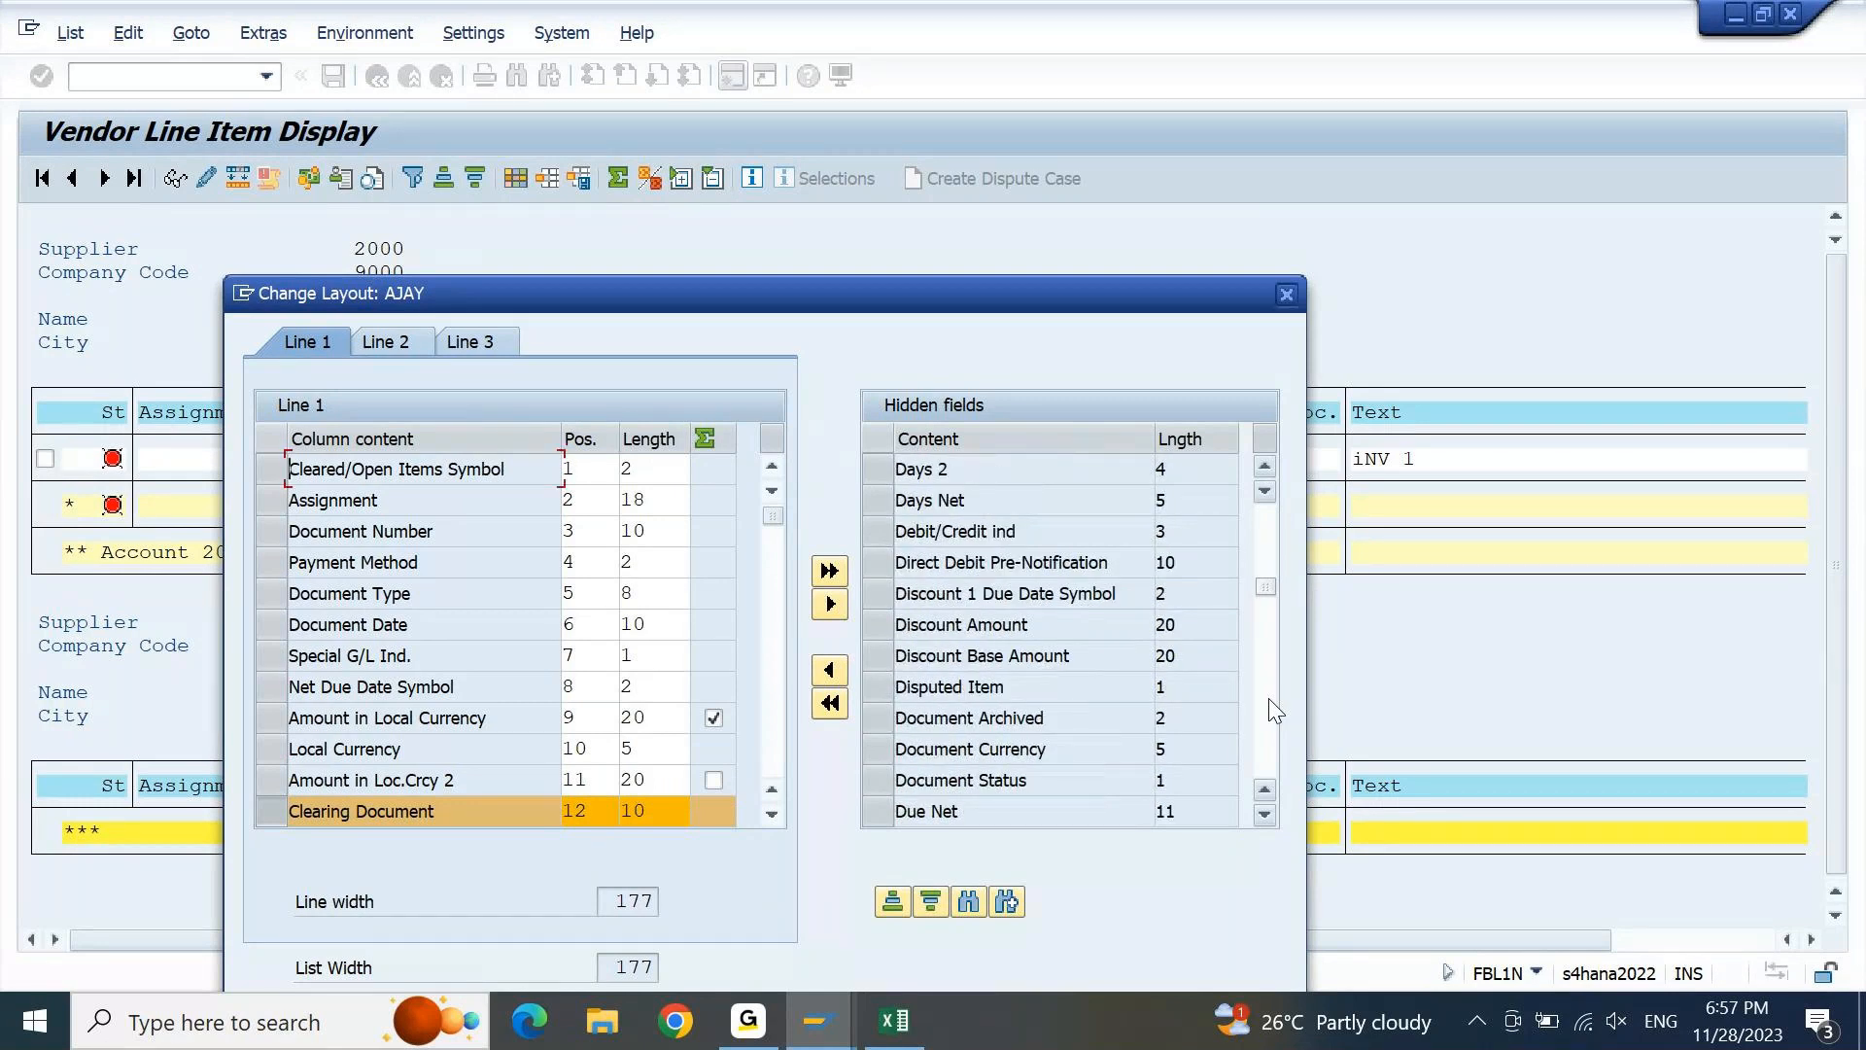
pyautogui.scroll(-12, 1276, 712)
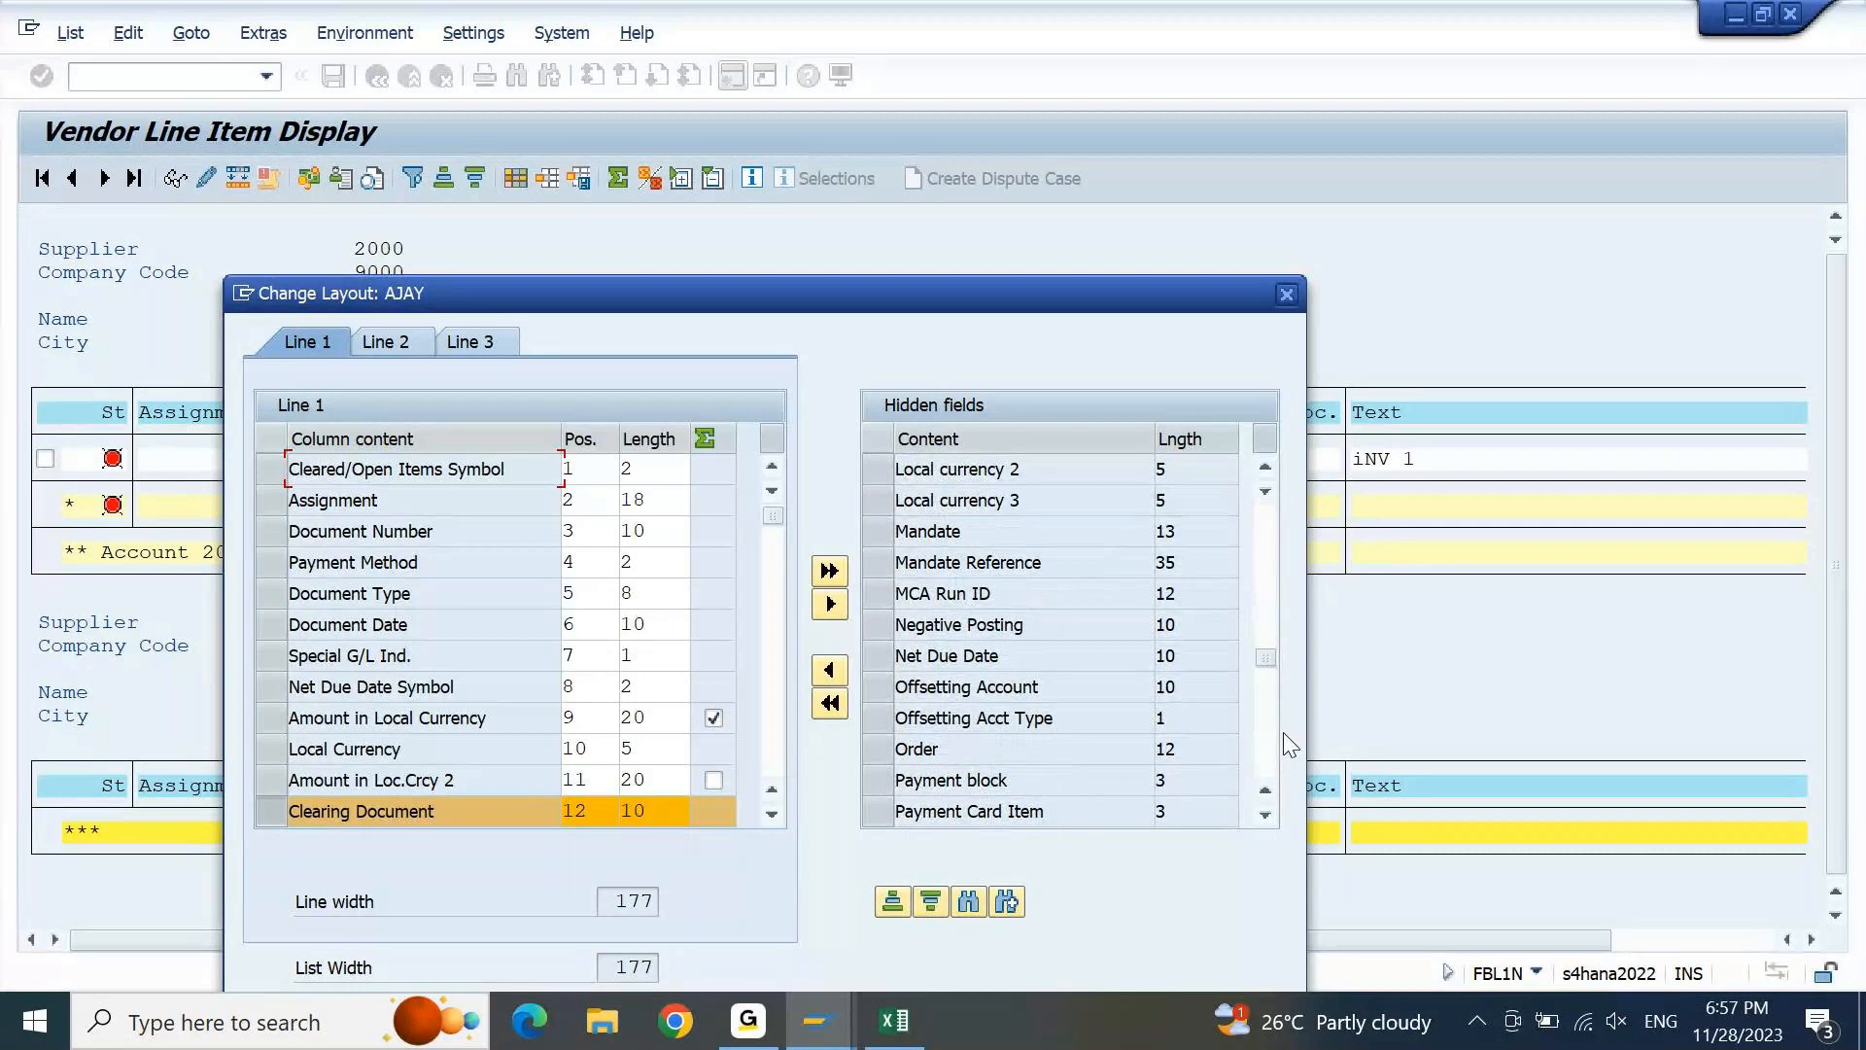
pyautogui.click(957, 469)
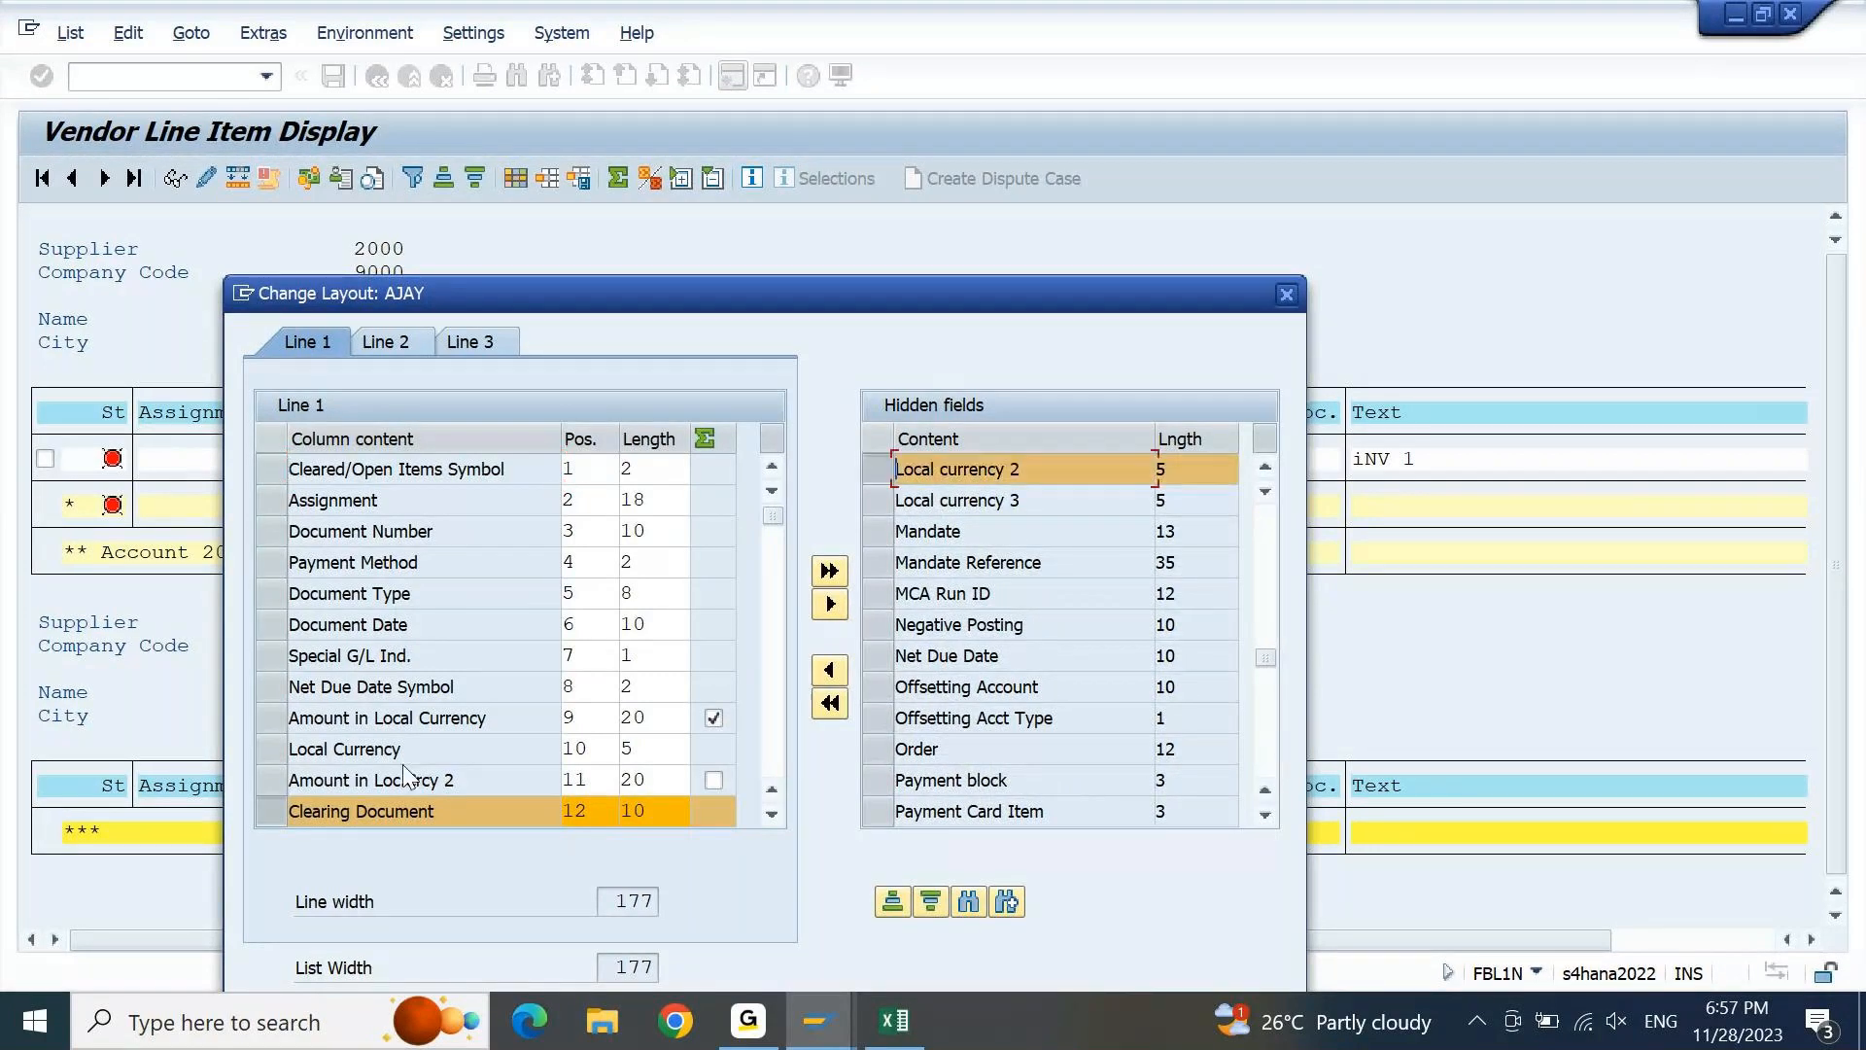
pyautogui.click(276, 779)
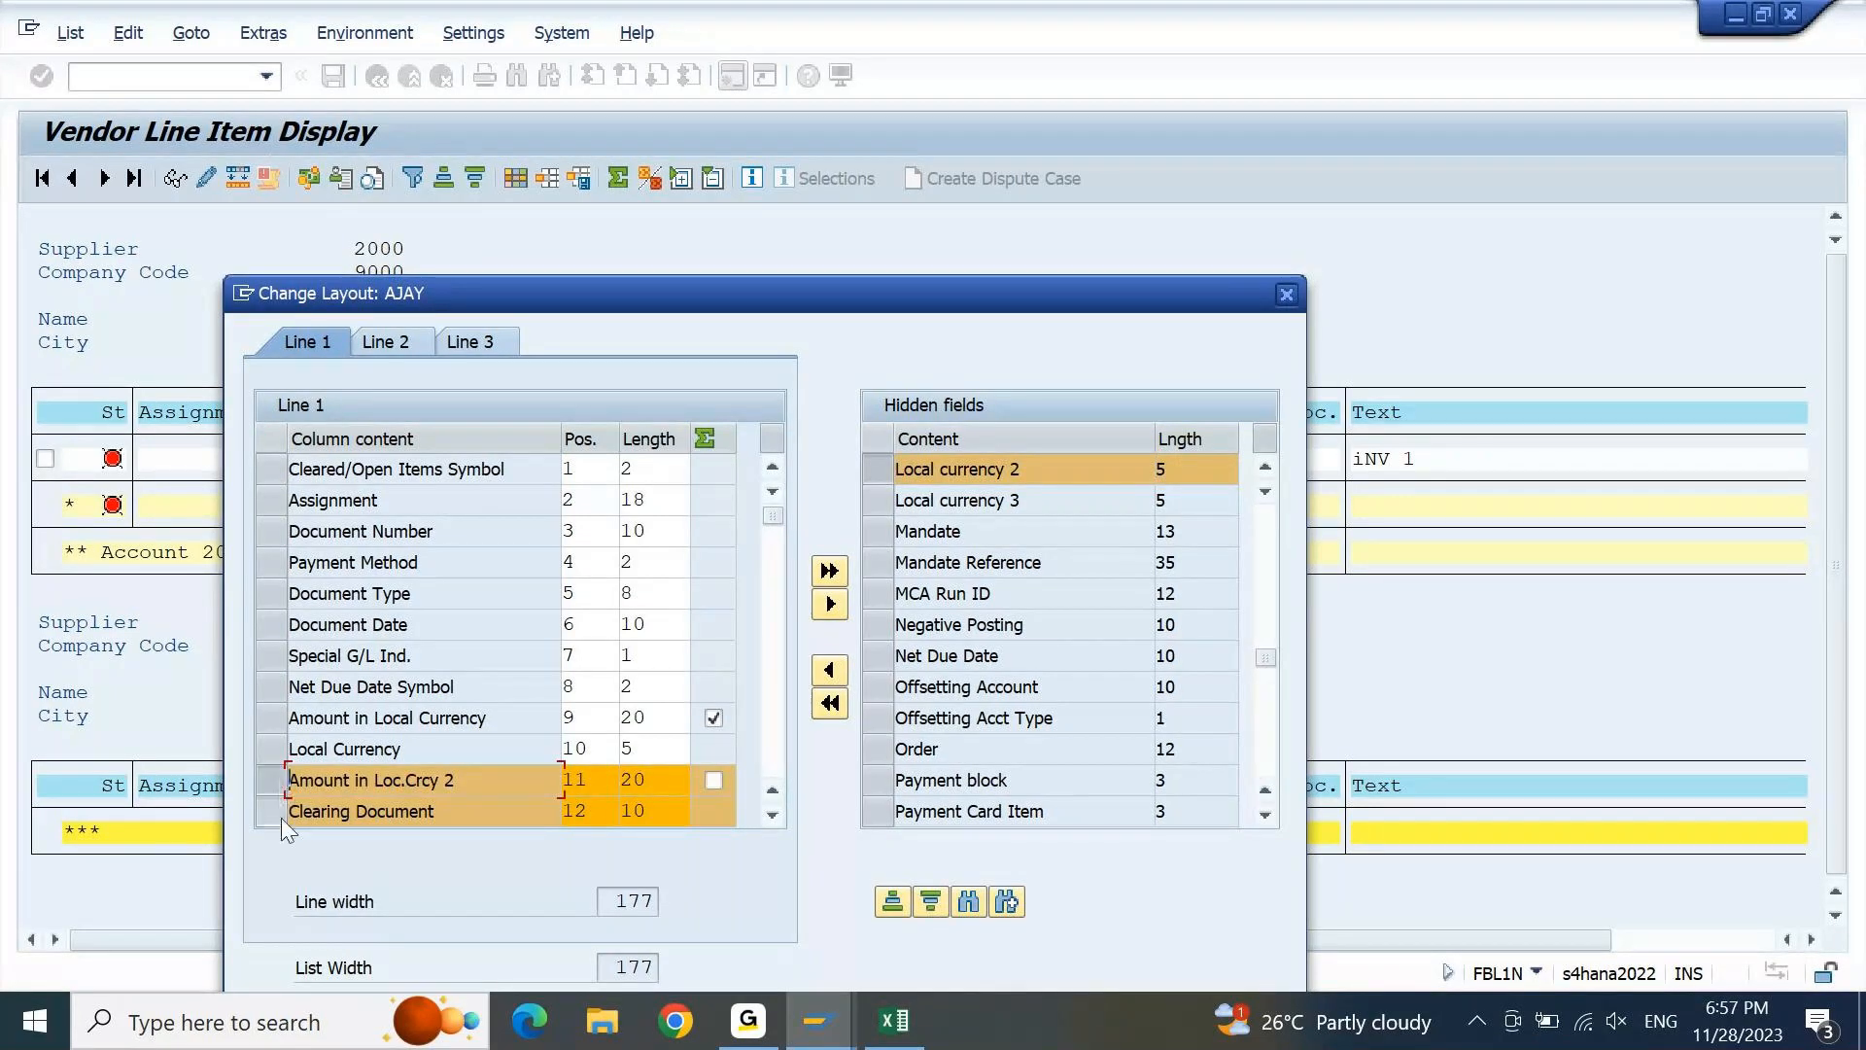
pyautogui.click(282, 815)
pyautogui.click(280, 792)
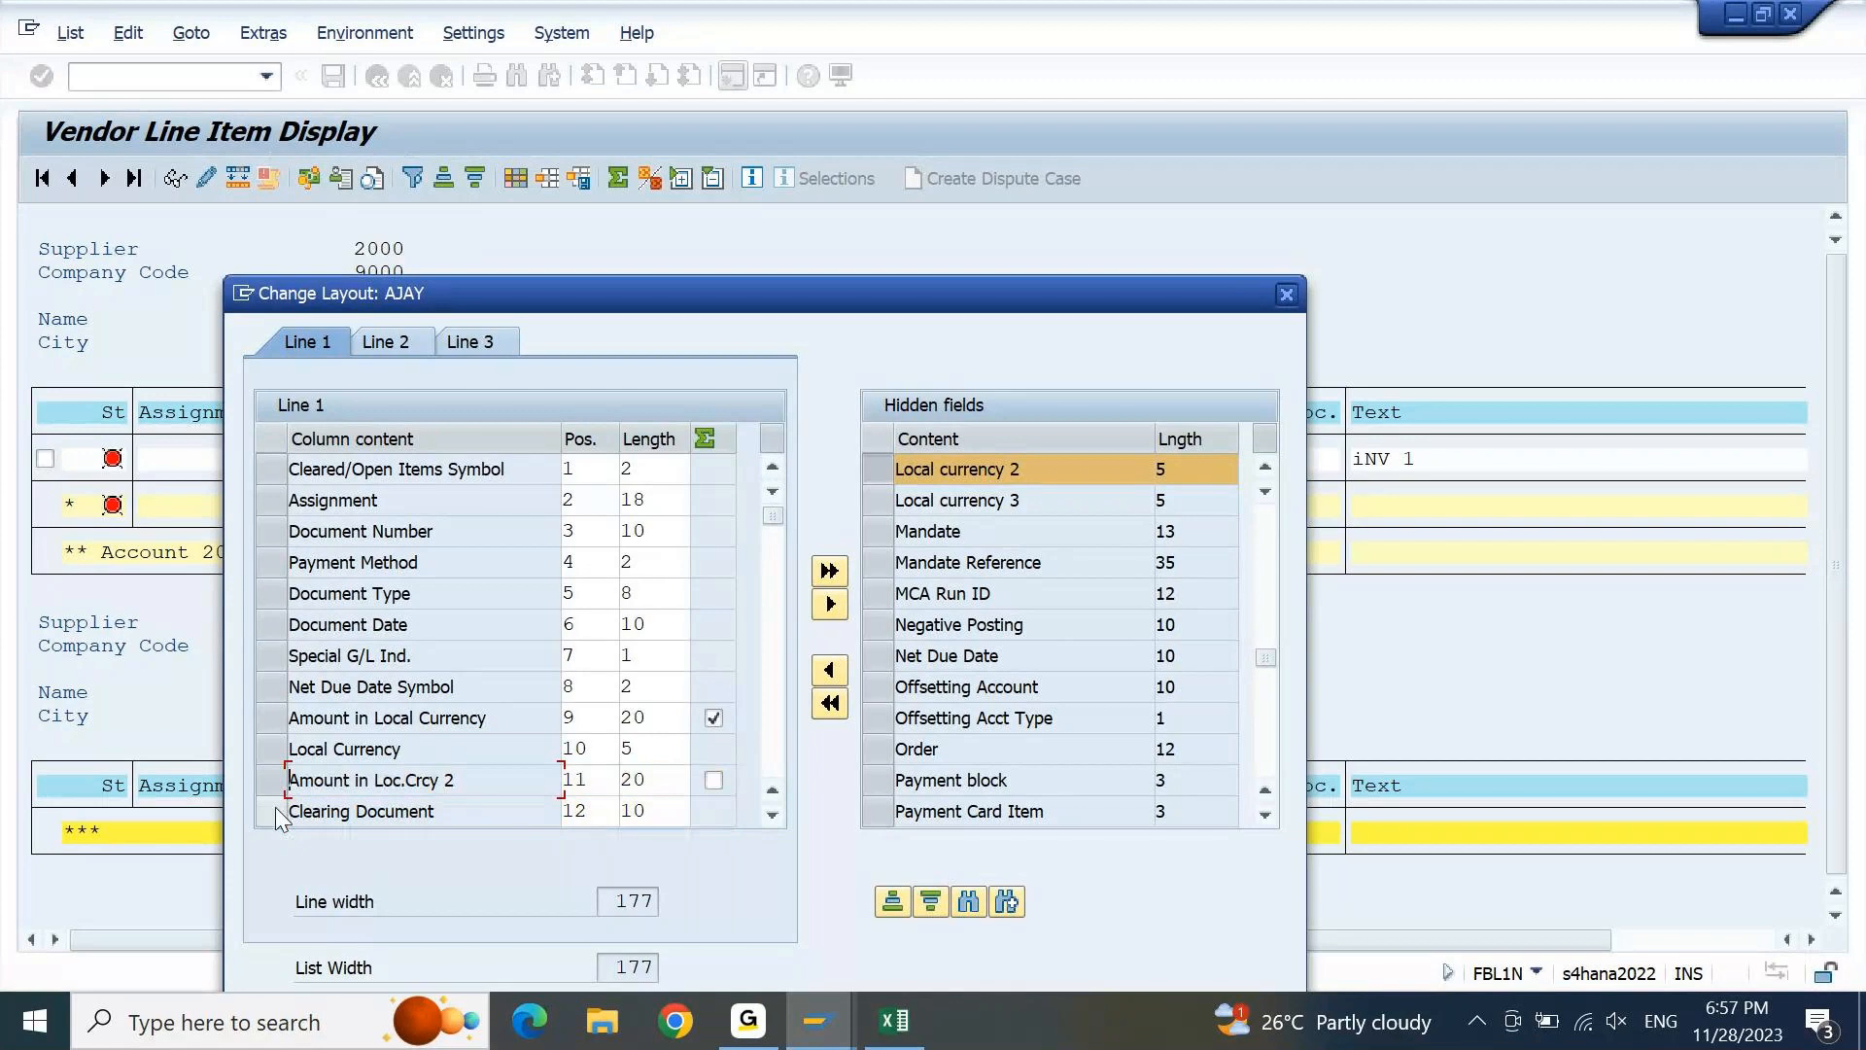
pyautogui.click(276, 806)
pyautogui.click(829, 670)
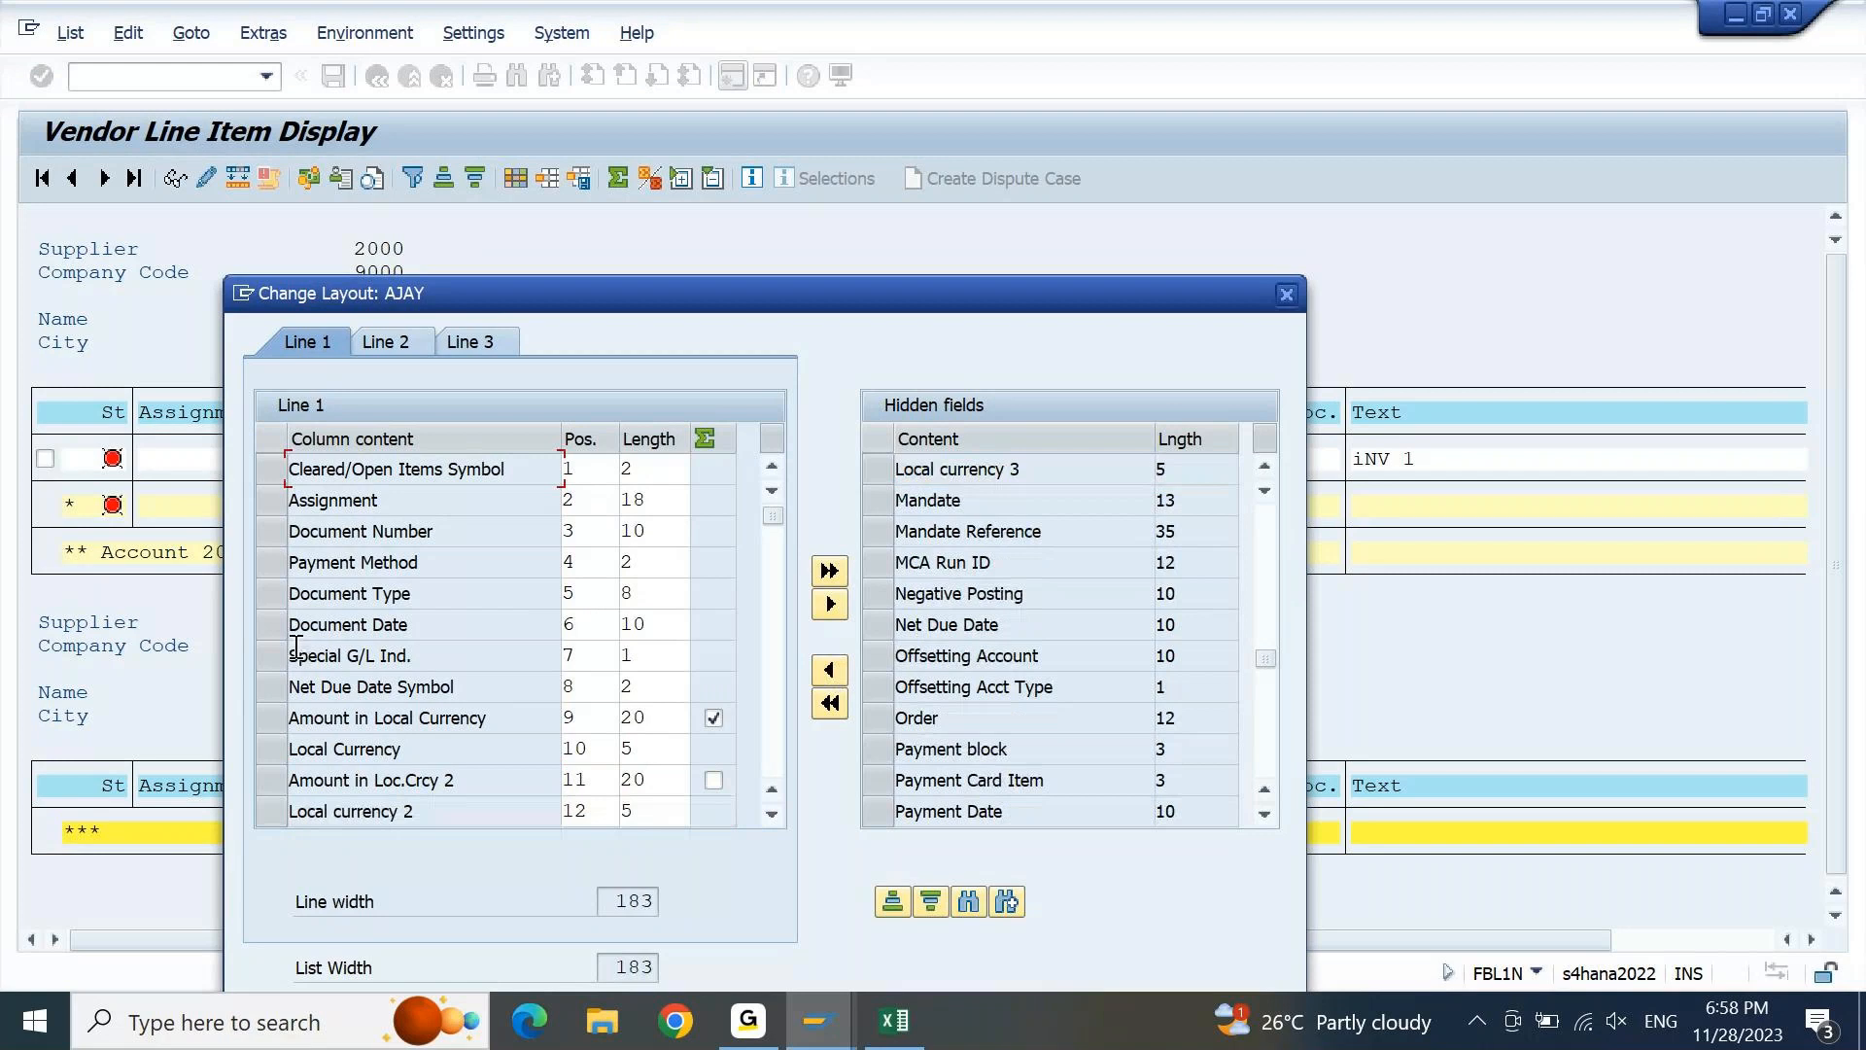
# Insert the hidden field Net Due Date before Special G/L Ind., keeping only that column as insertion point, and clear the column selection
pyautogui.click(273, 656)
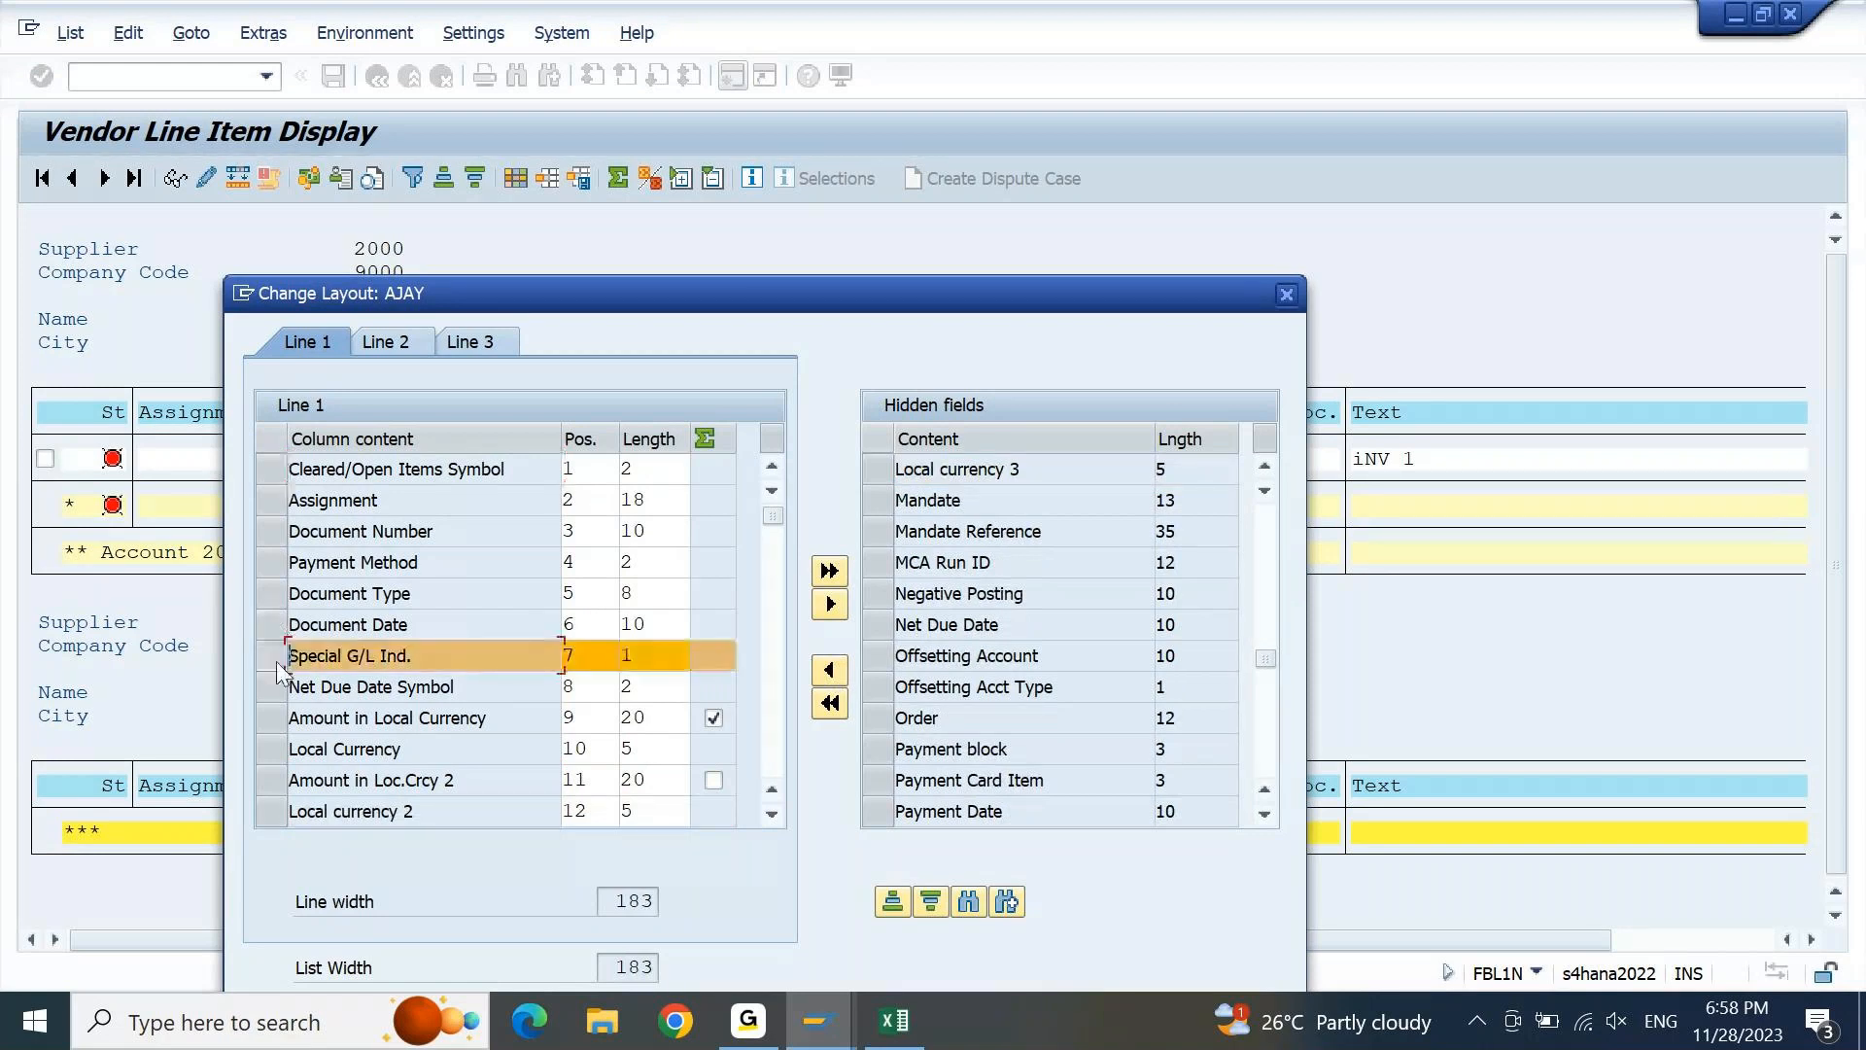
pyautogui.click(874, 627)
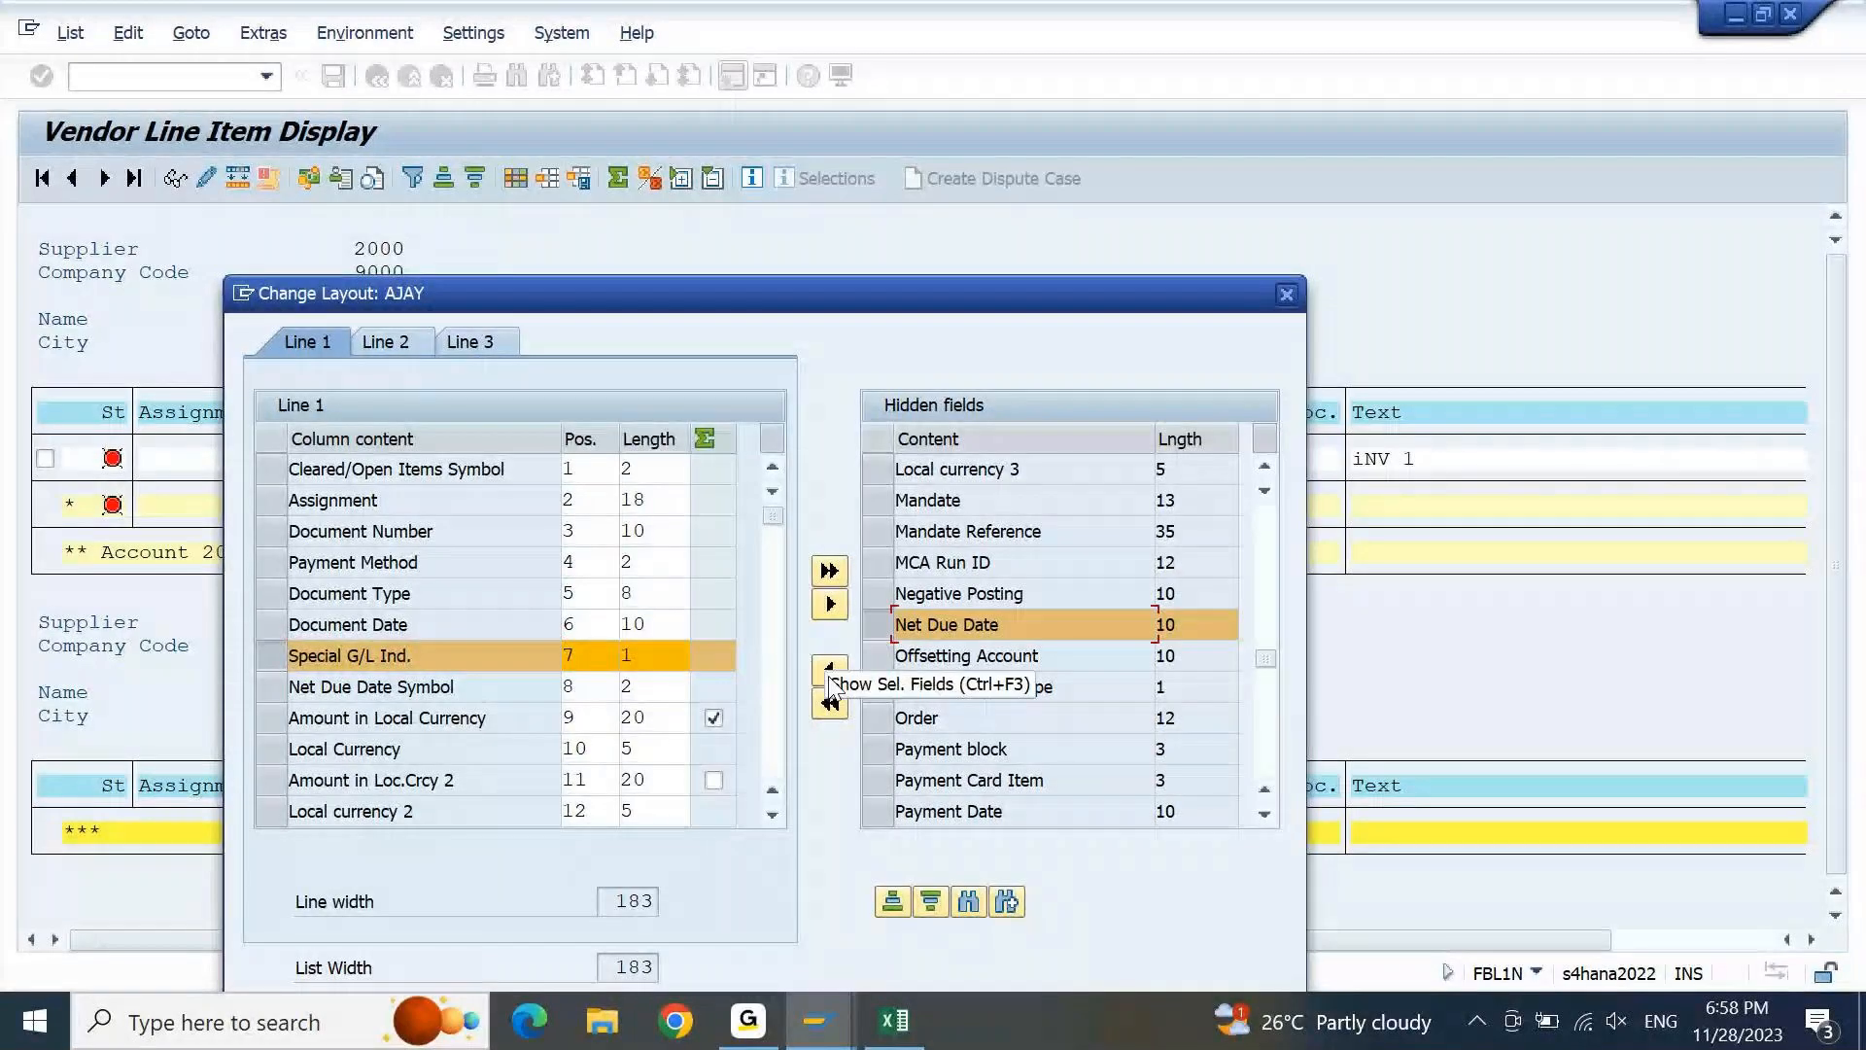
pyautogui.click(833, 684)
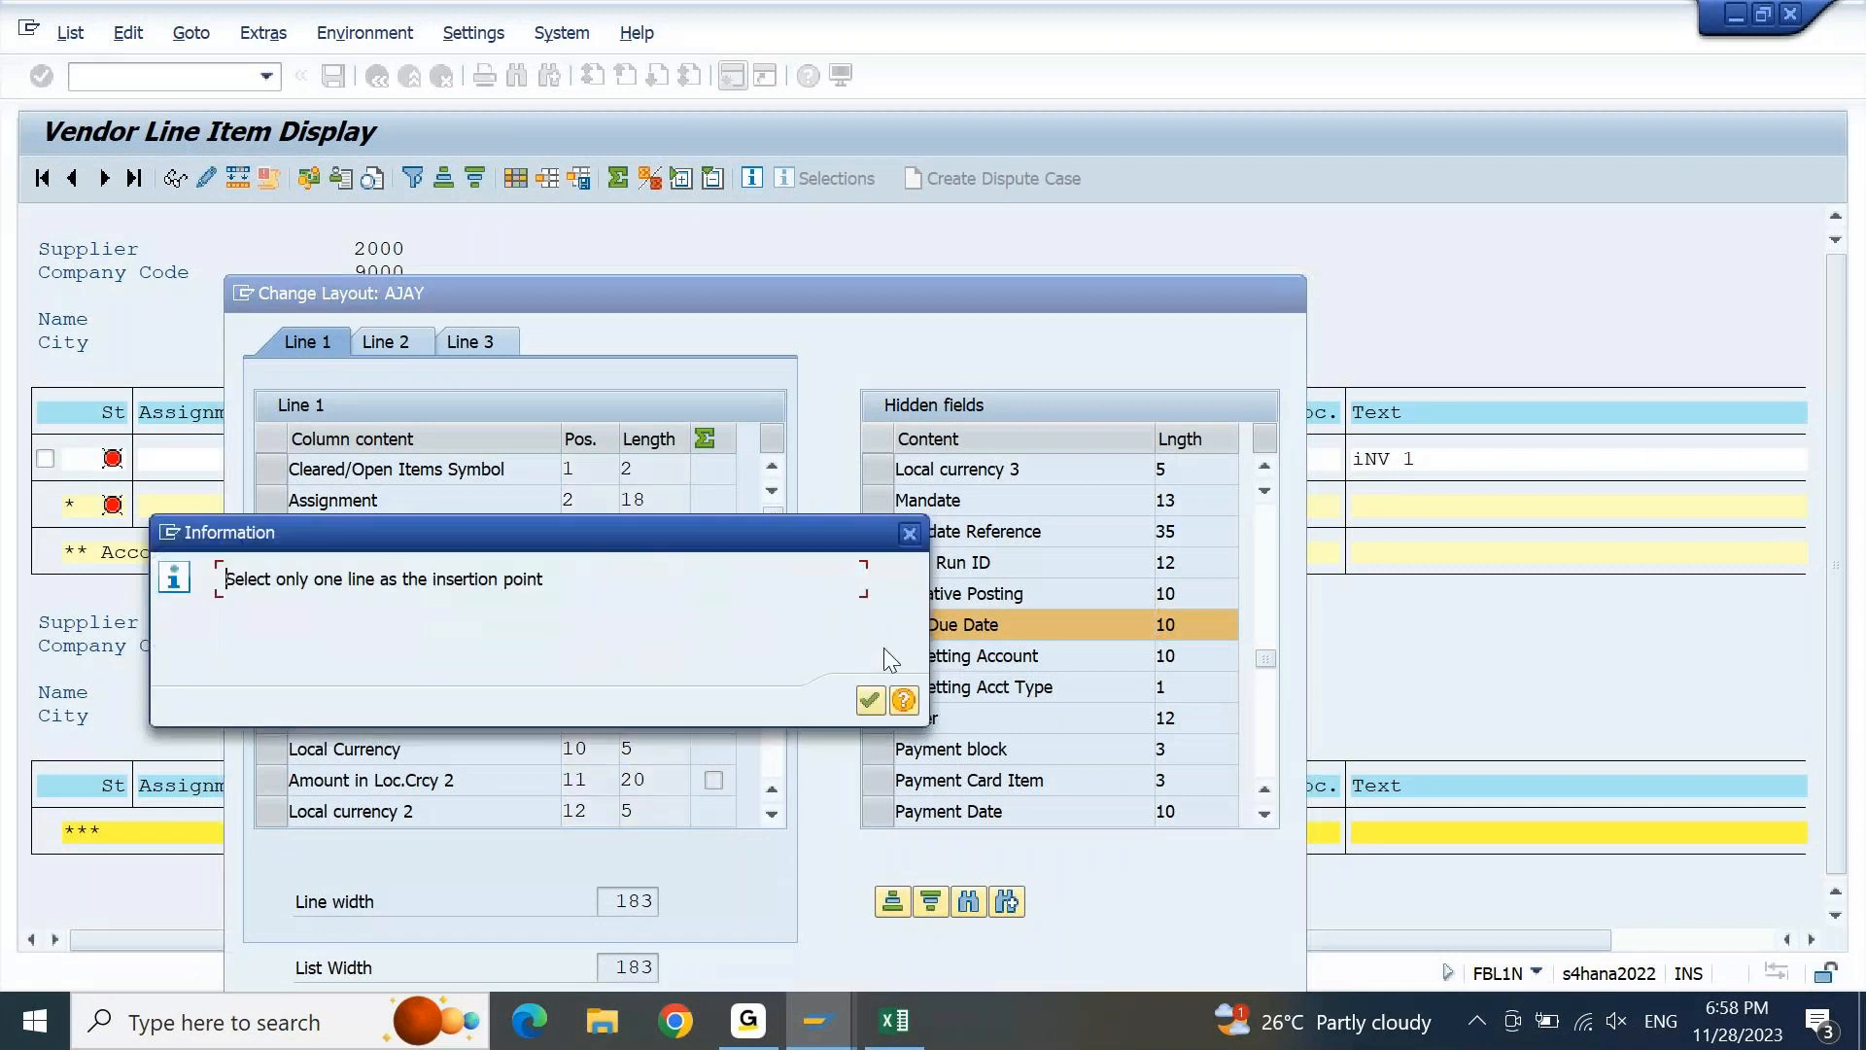
pyautogui.click(871, 701)
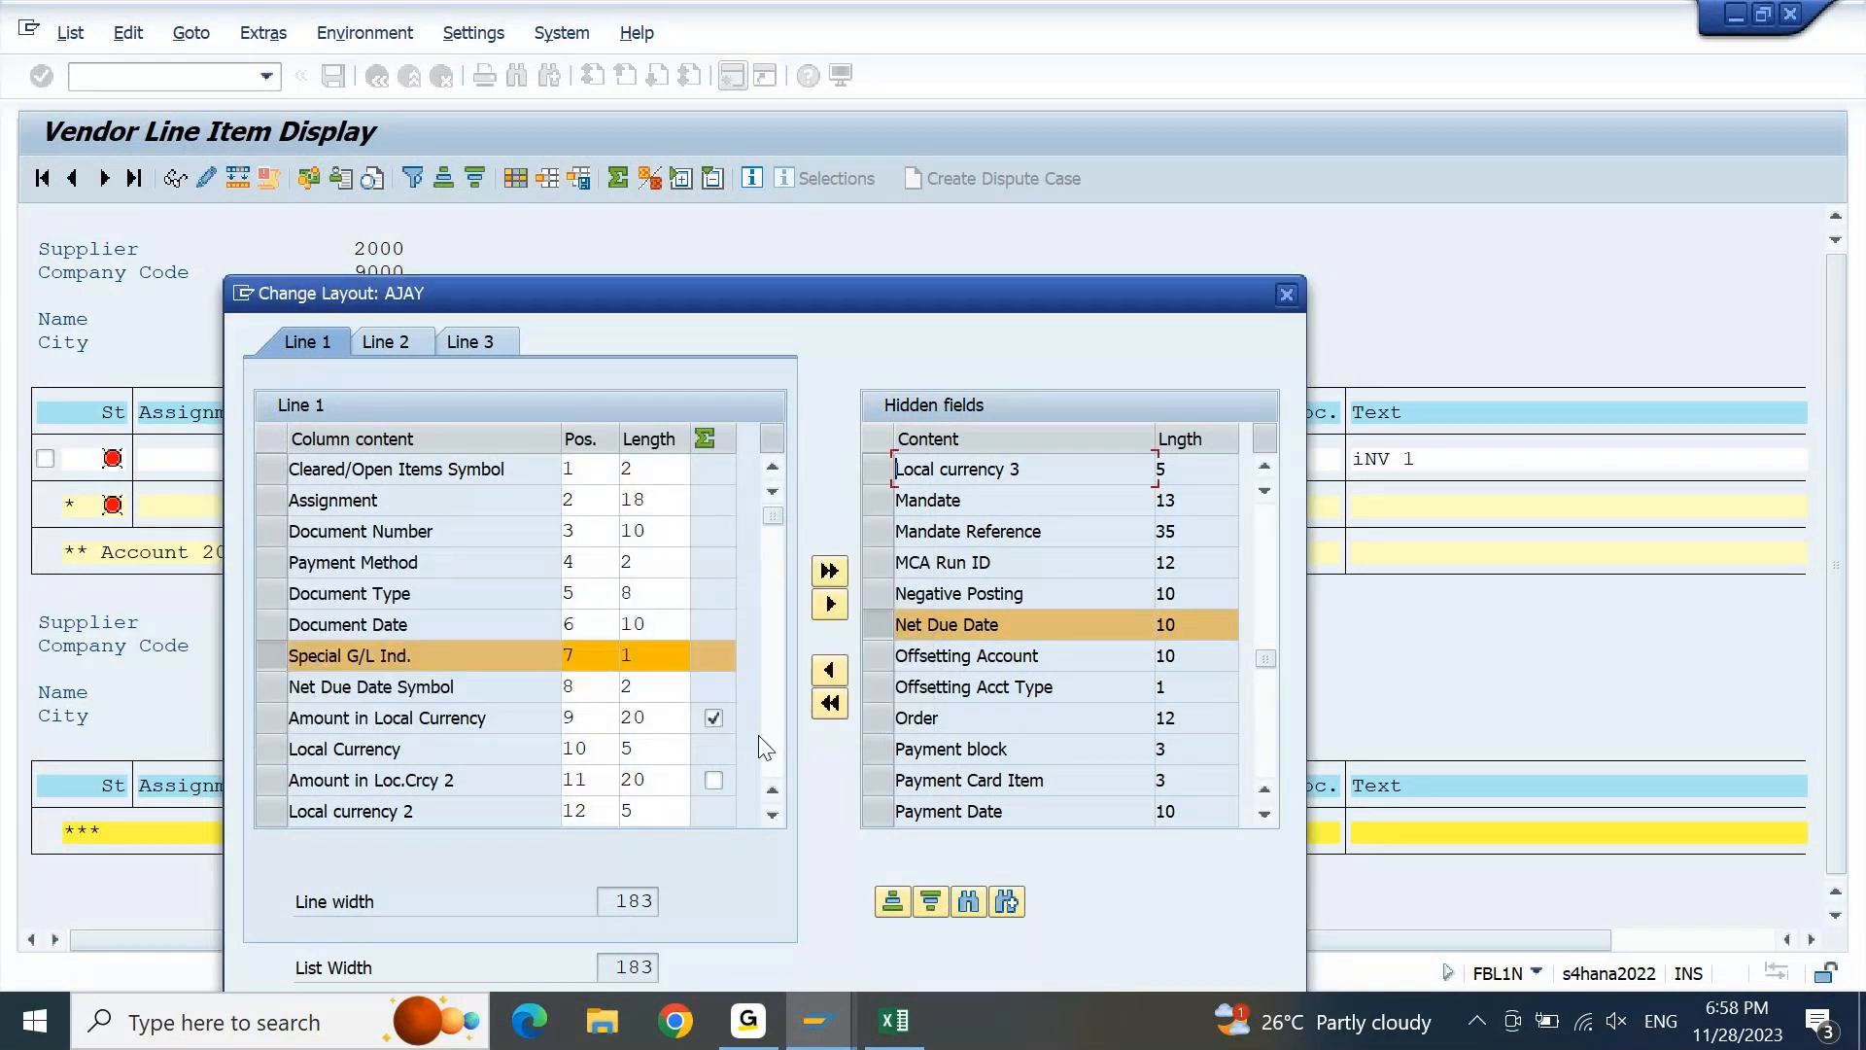
pyautogui.scroll(-4, 758, 735)
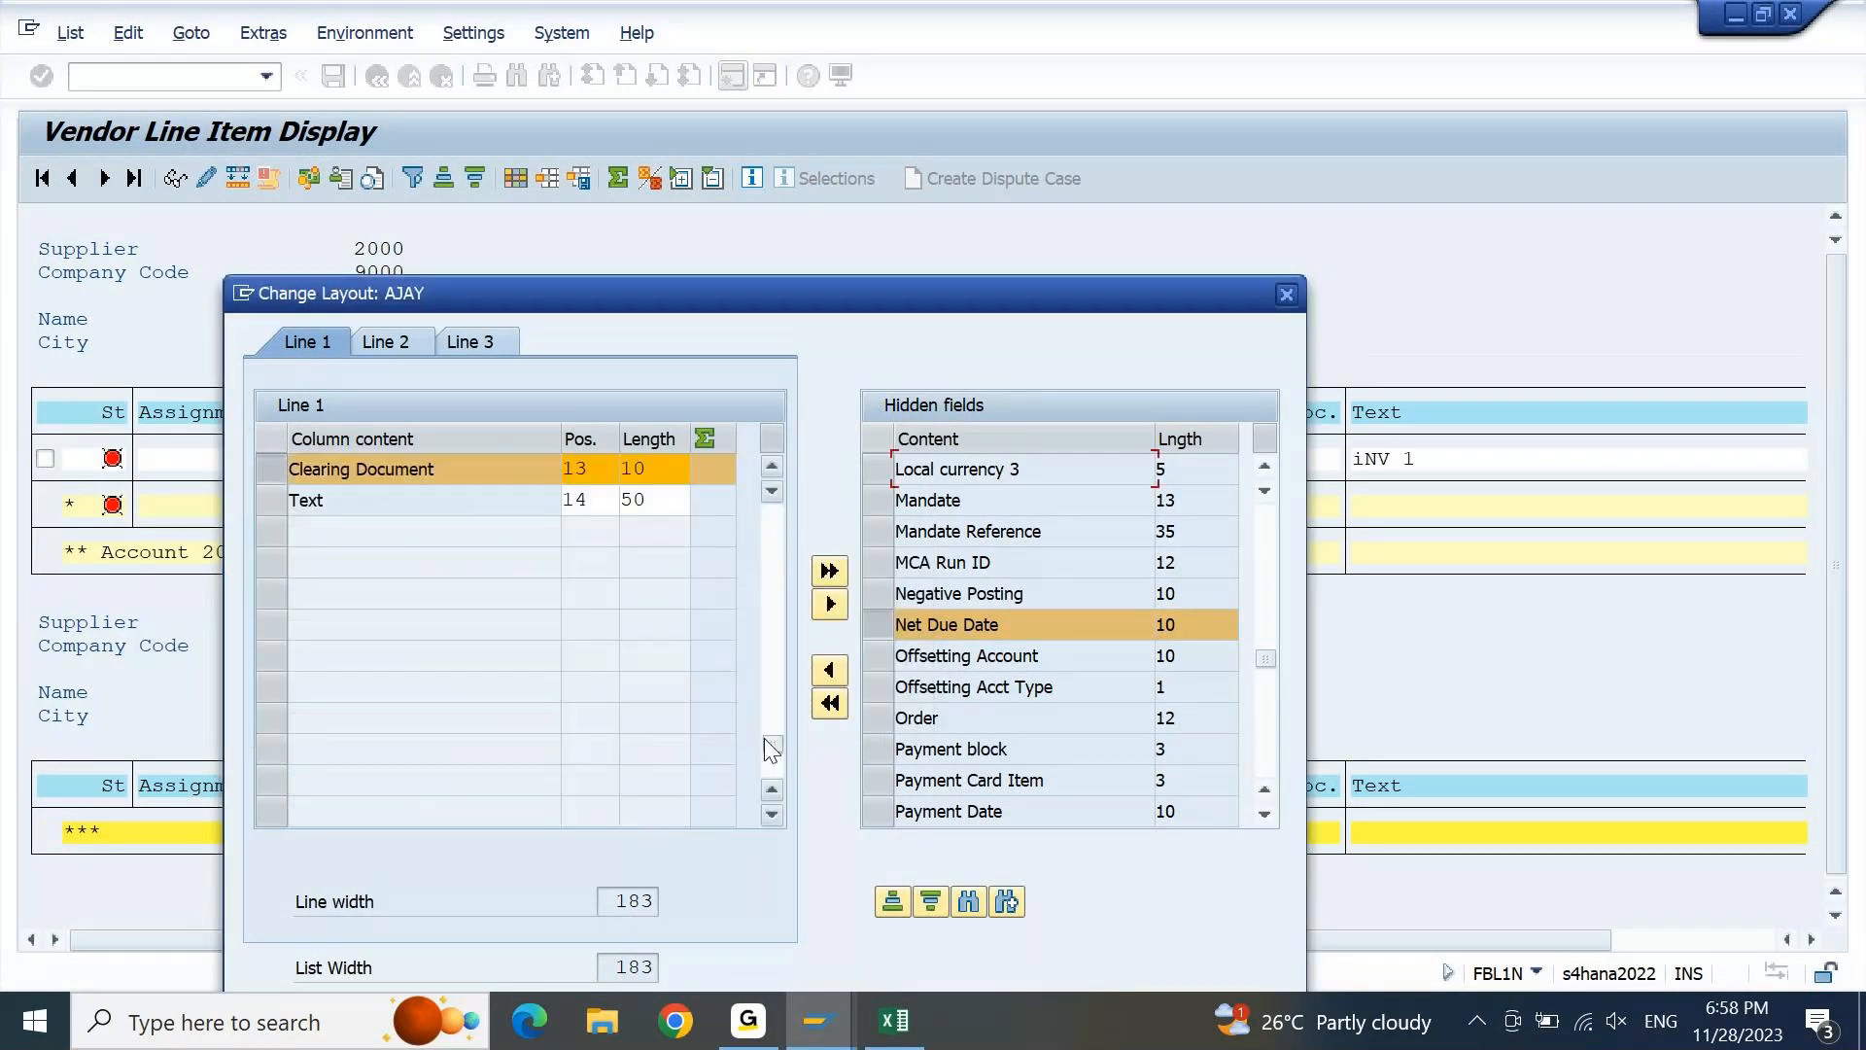
pyautogui.click(282, 463)
pyautogui.click(829, 670)
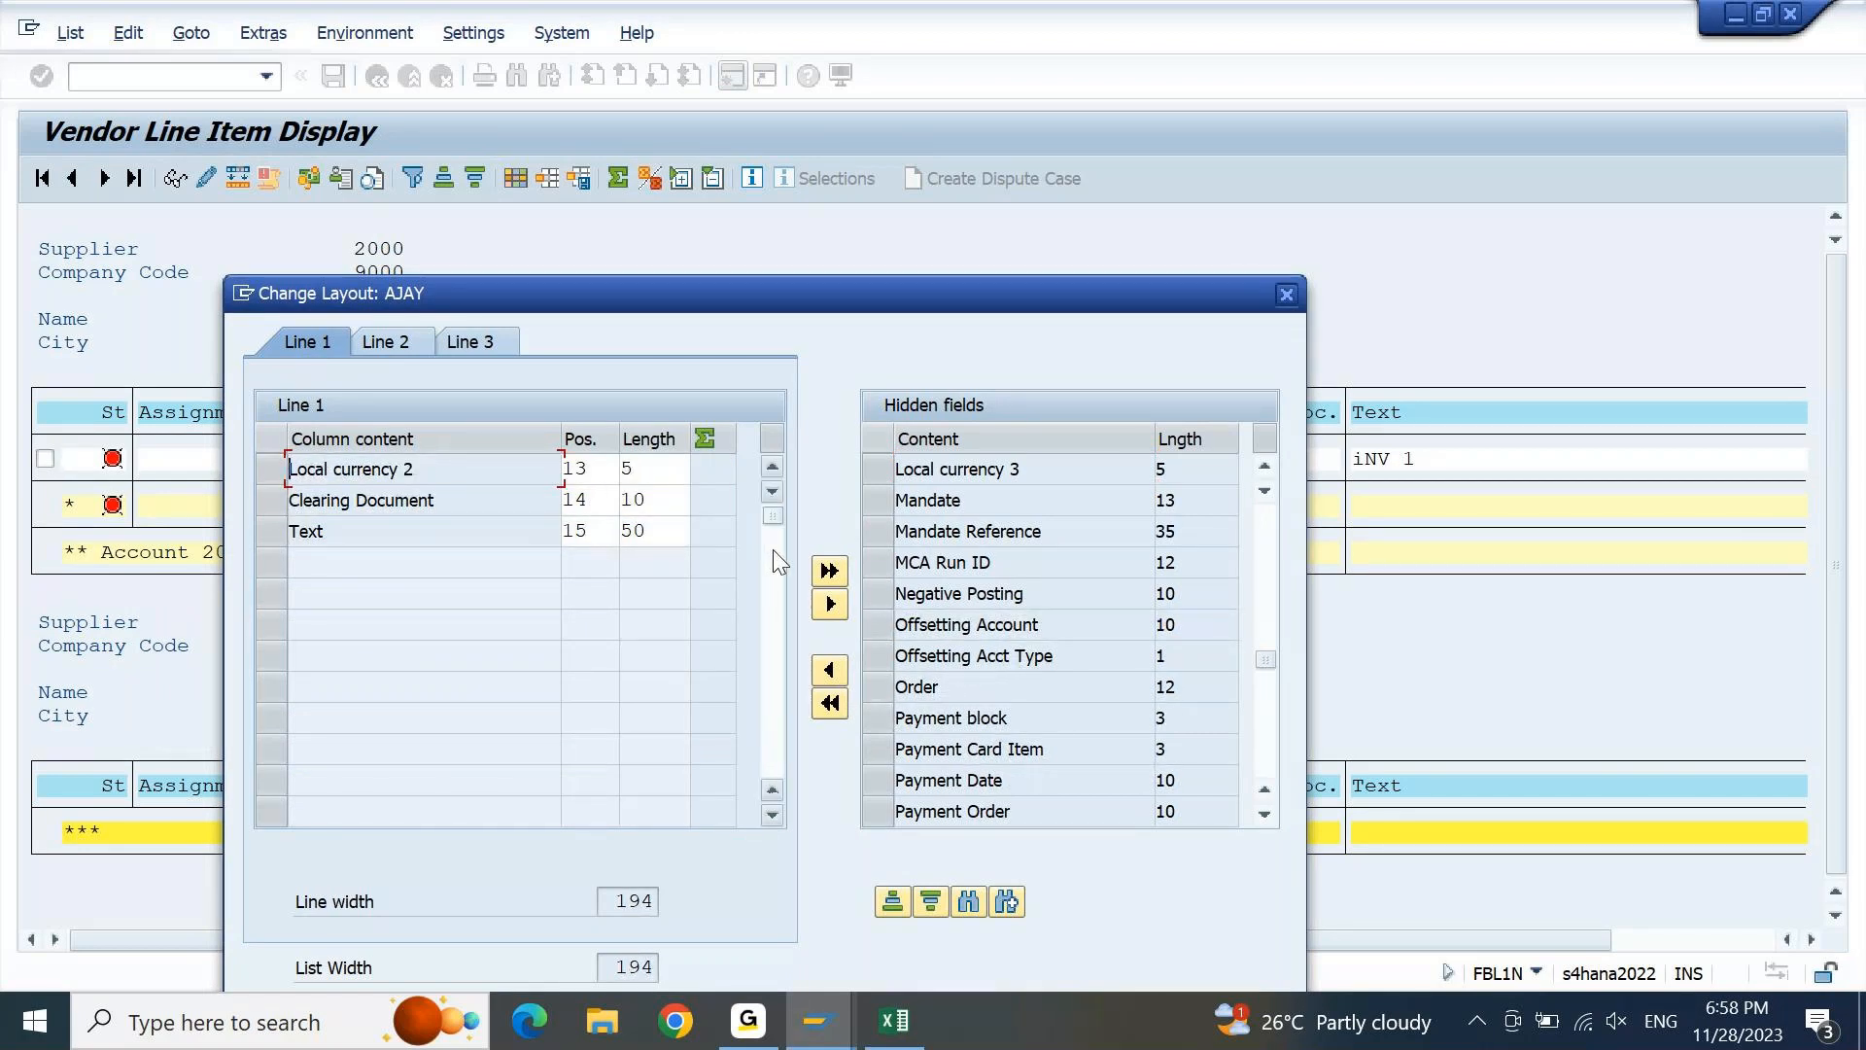
pyautogui.scroll(4, 773, 551)
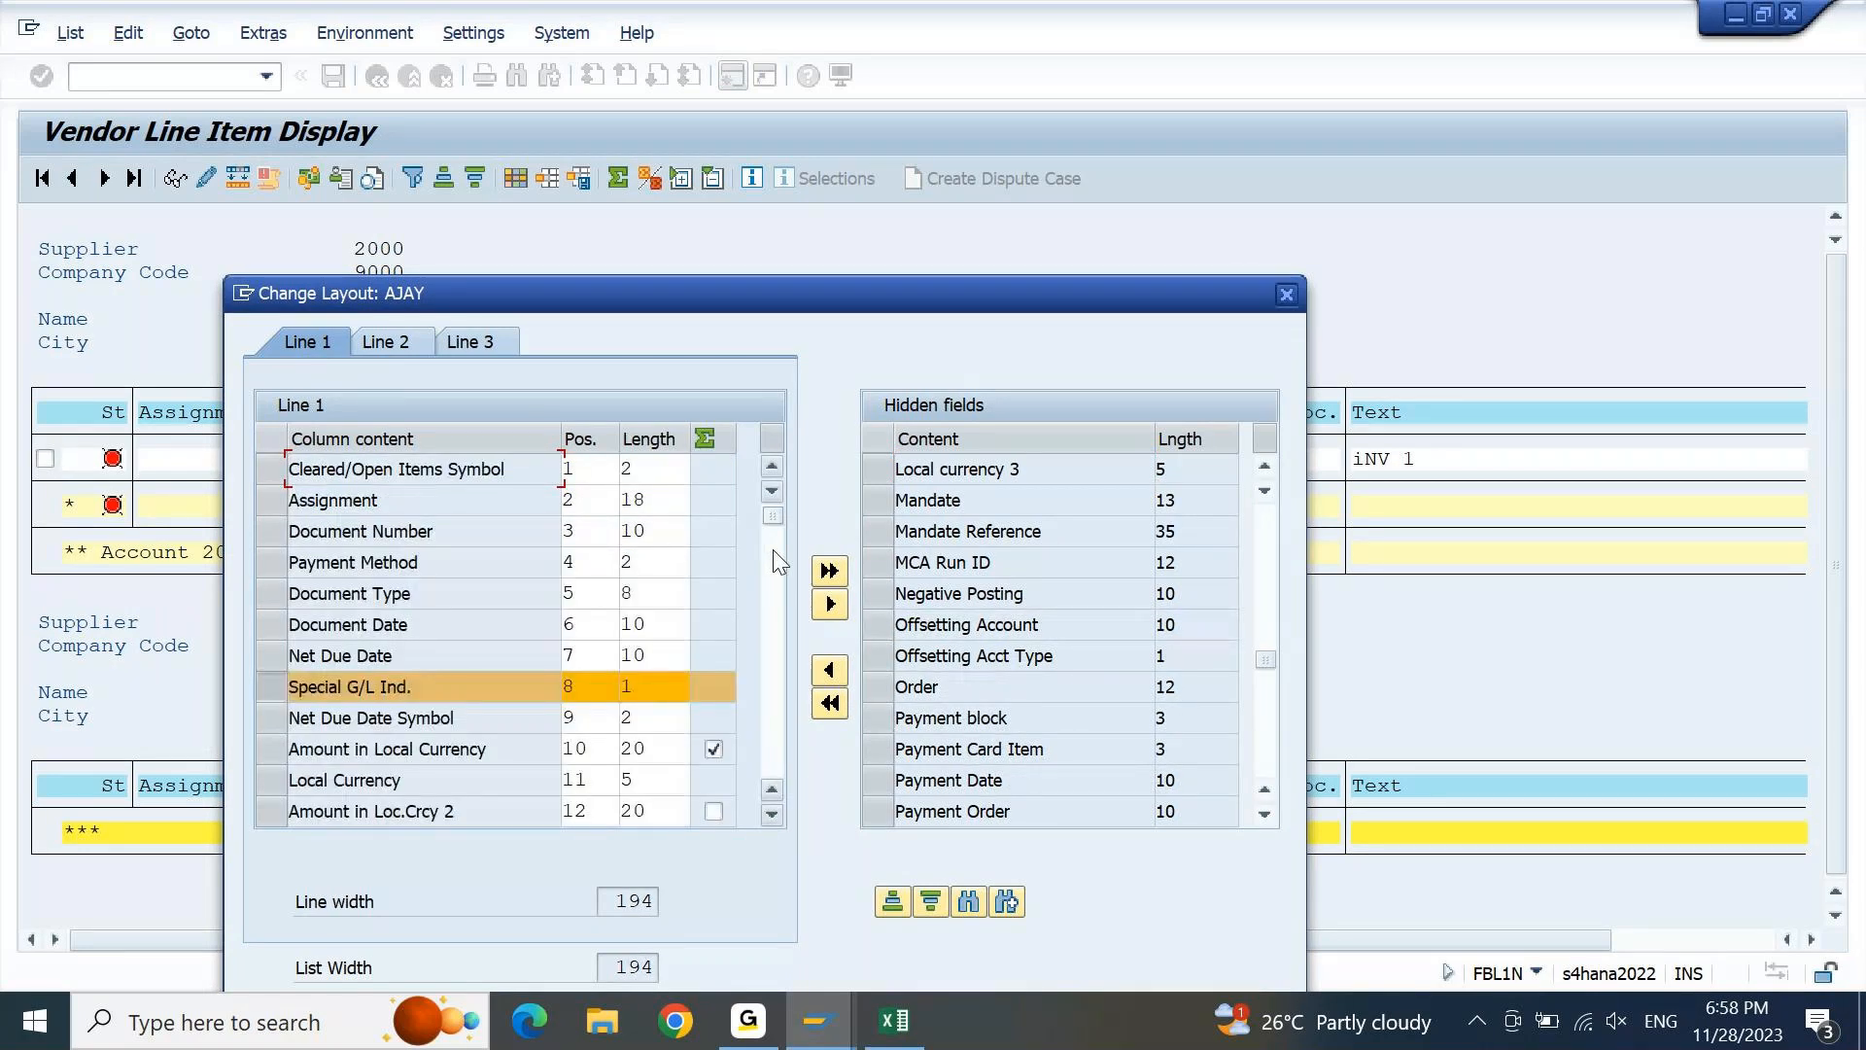
pyautogui.click(284, 682)
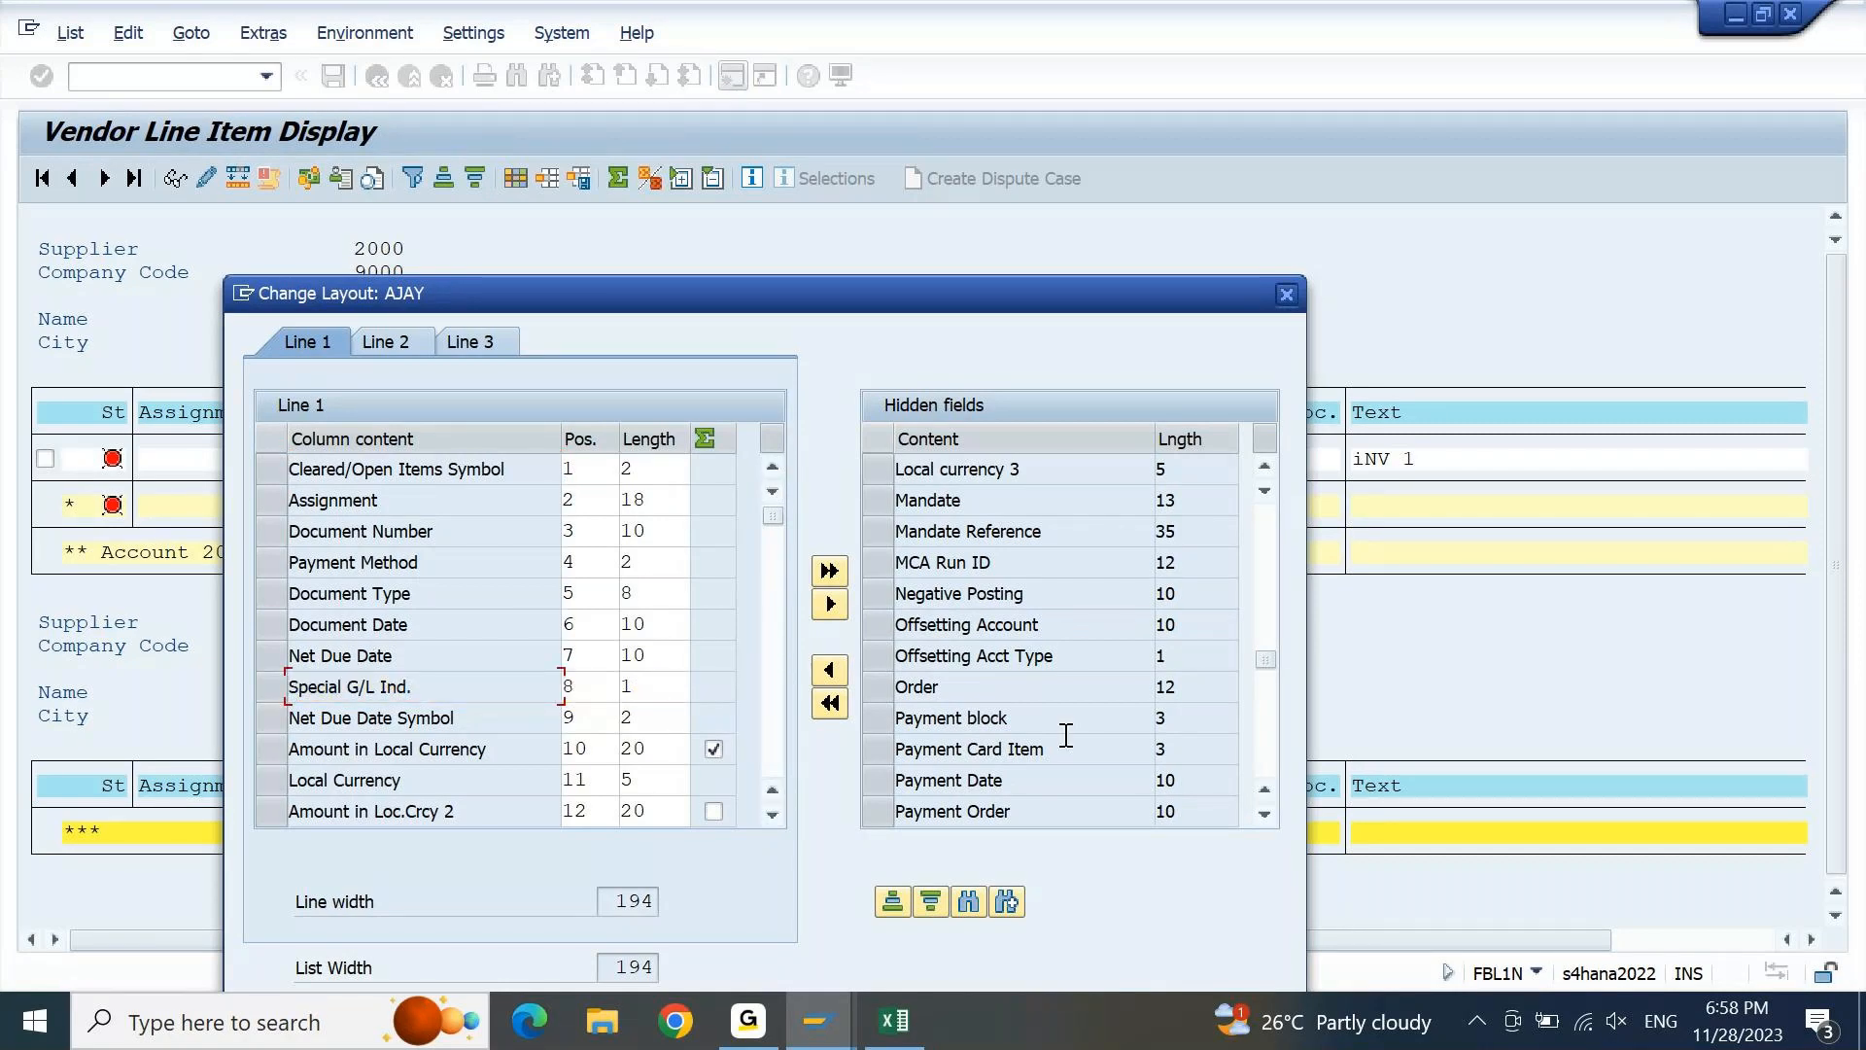
# Insert the hidden field Posting Date before the Net Due Date column in the layout
pyautogui.click(1266, 814)
pyautogui.click(1265, 815)
pyautogui.click(1265, 814)
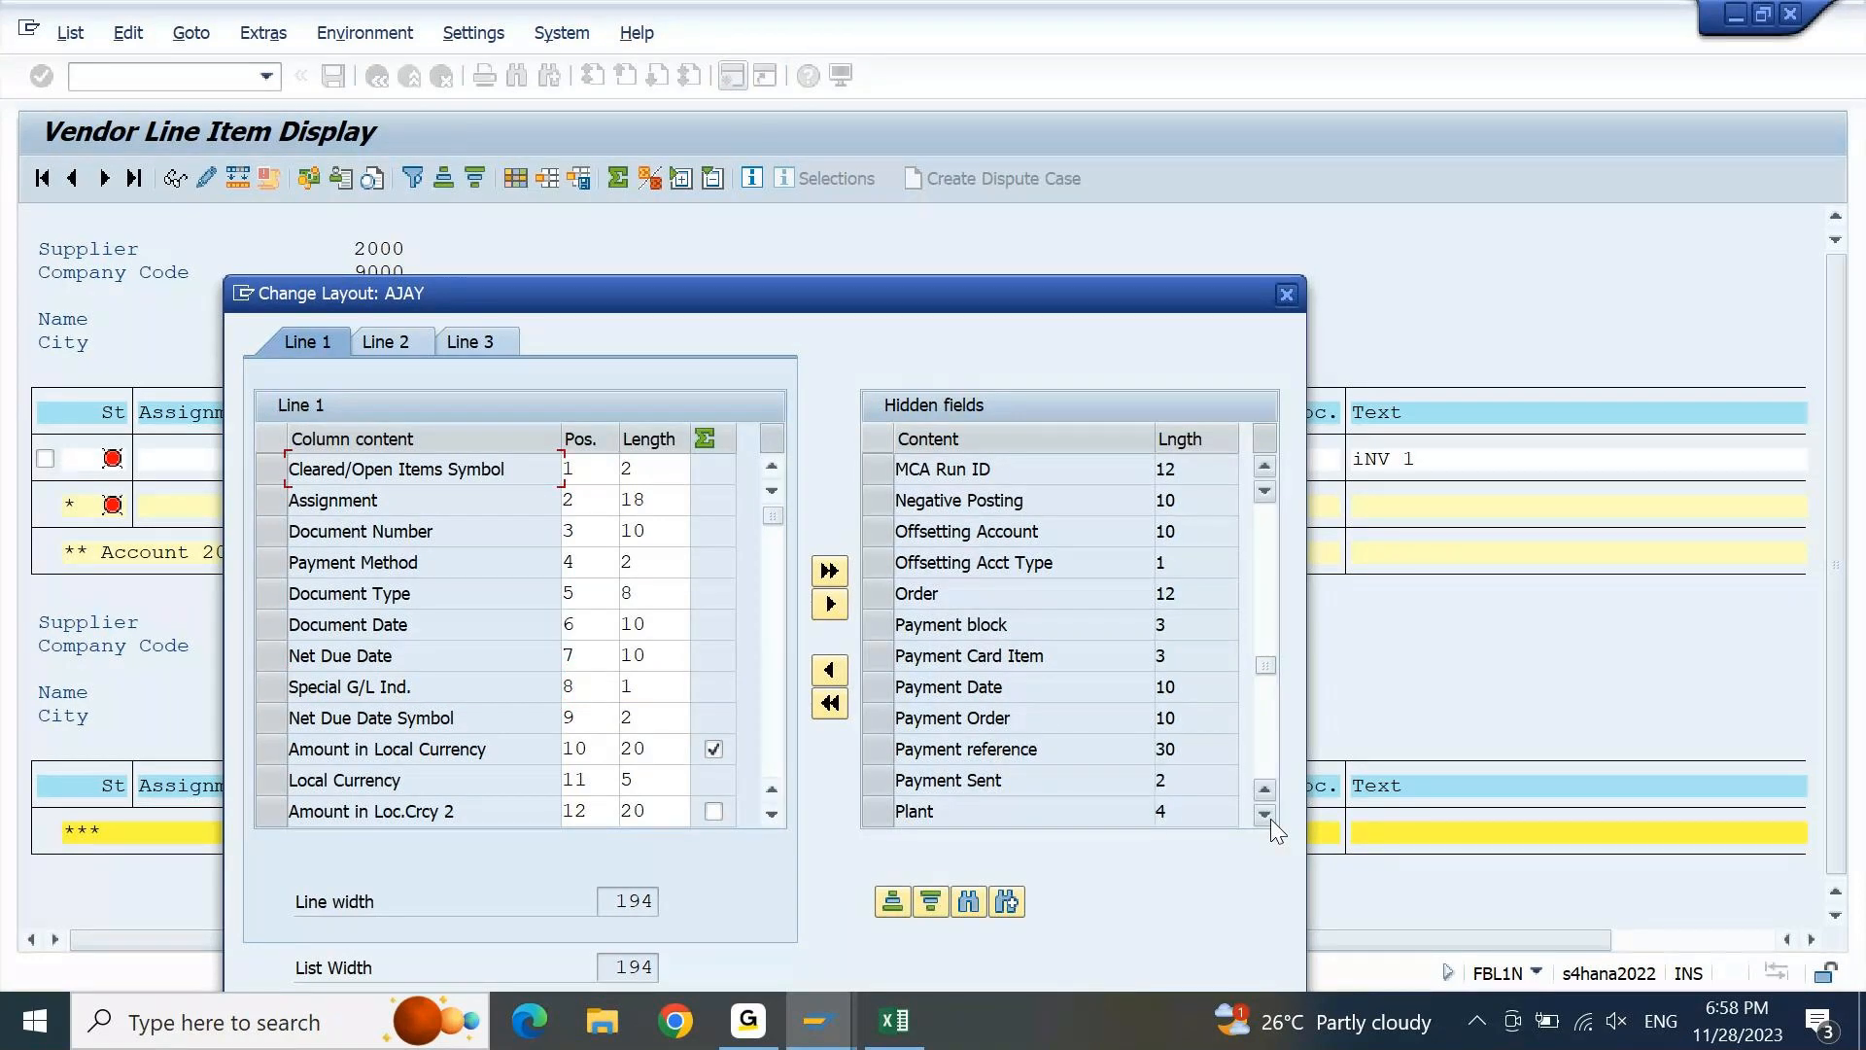
pyautogui.press('pagedown')
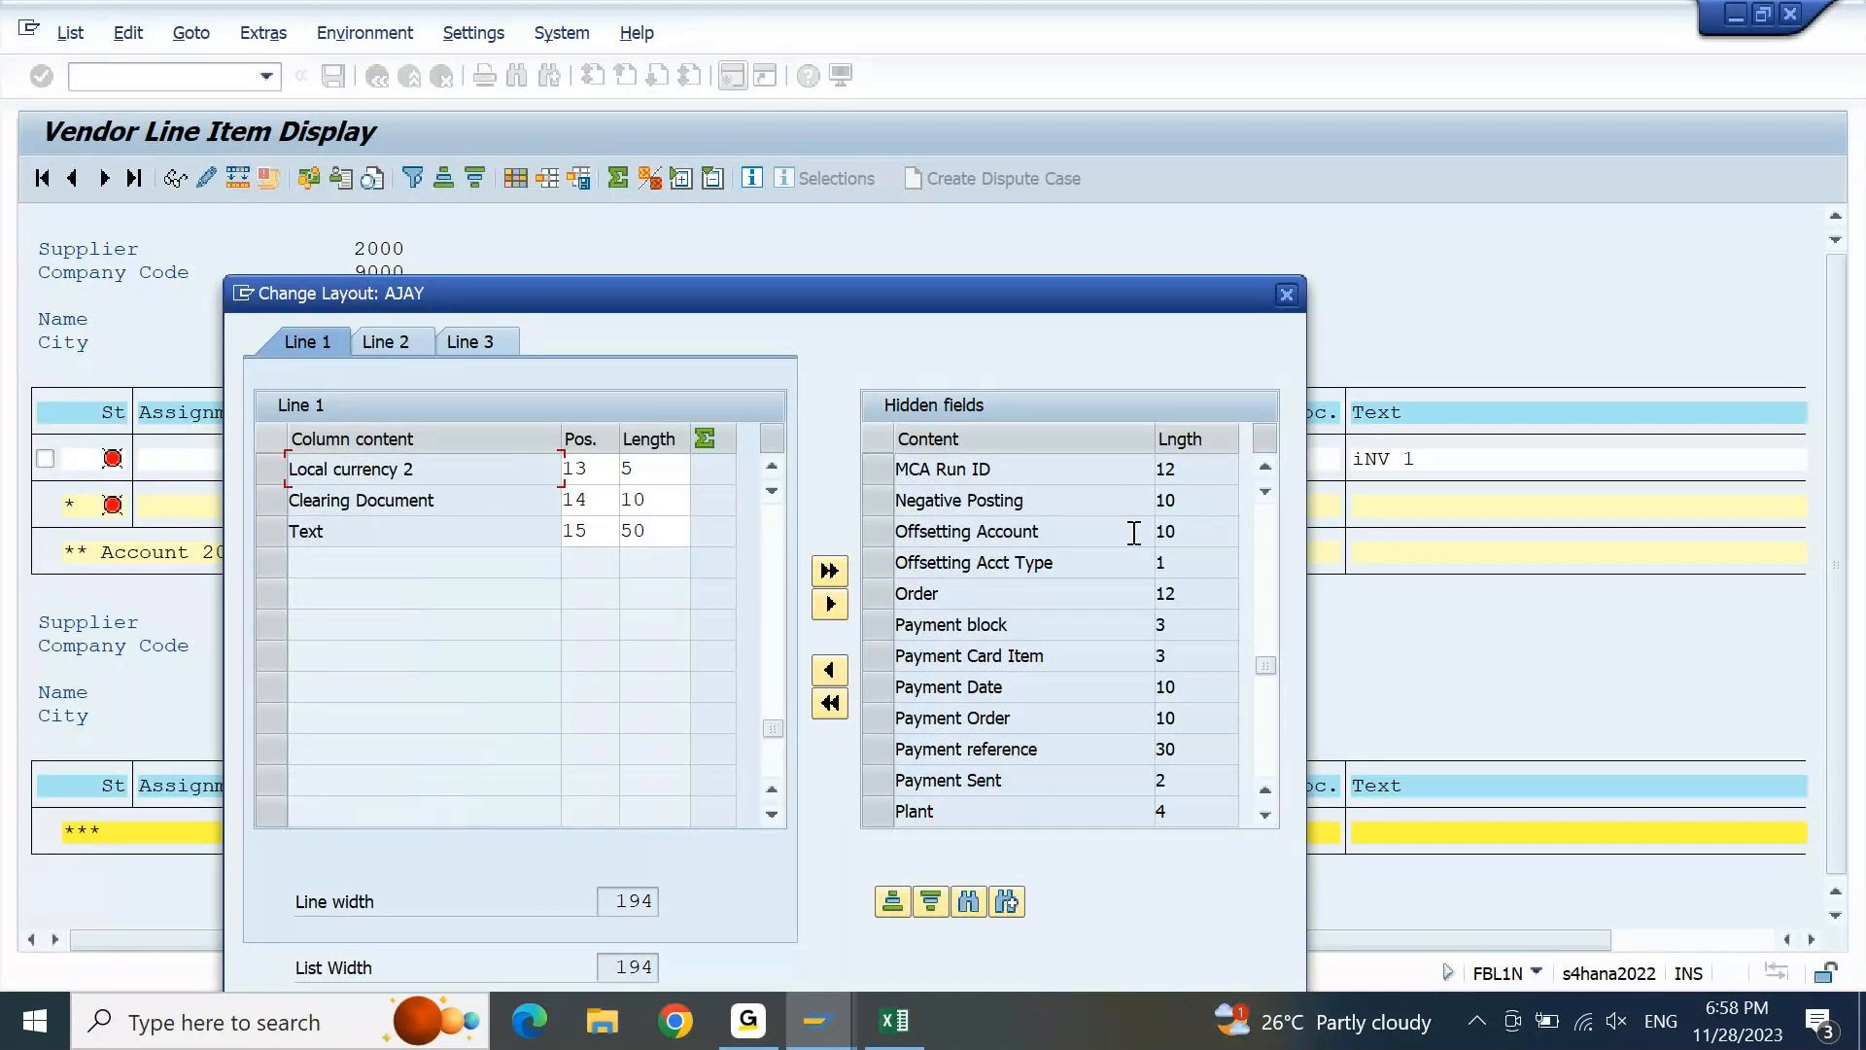
pyautogui.click(1070, 530)
pyautogui.press('pagedown')
pyautogui.click(883, 535)
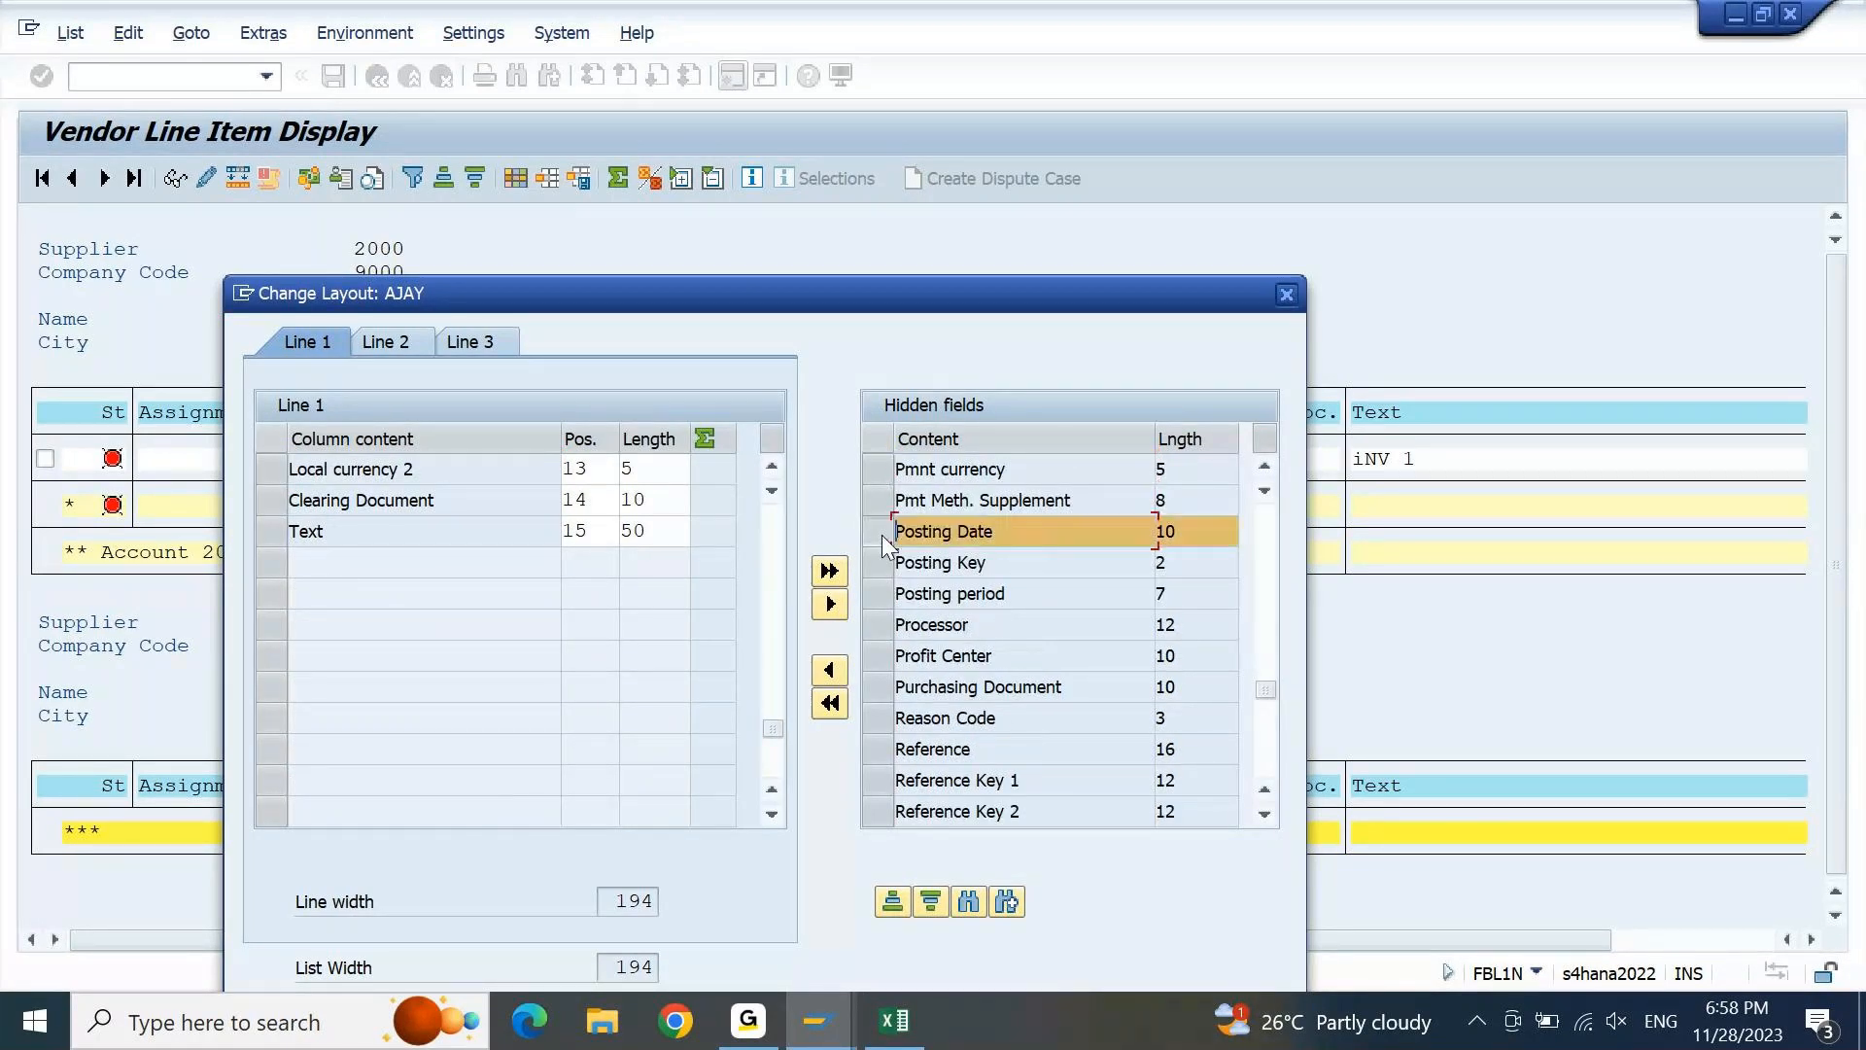
pyautogui.click(773, 529)
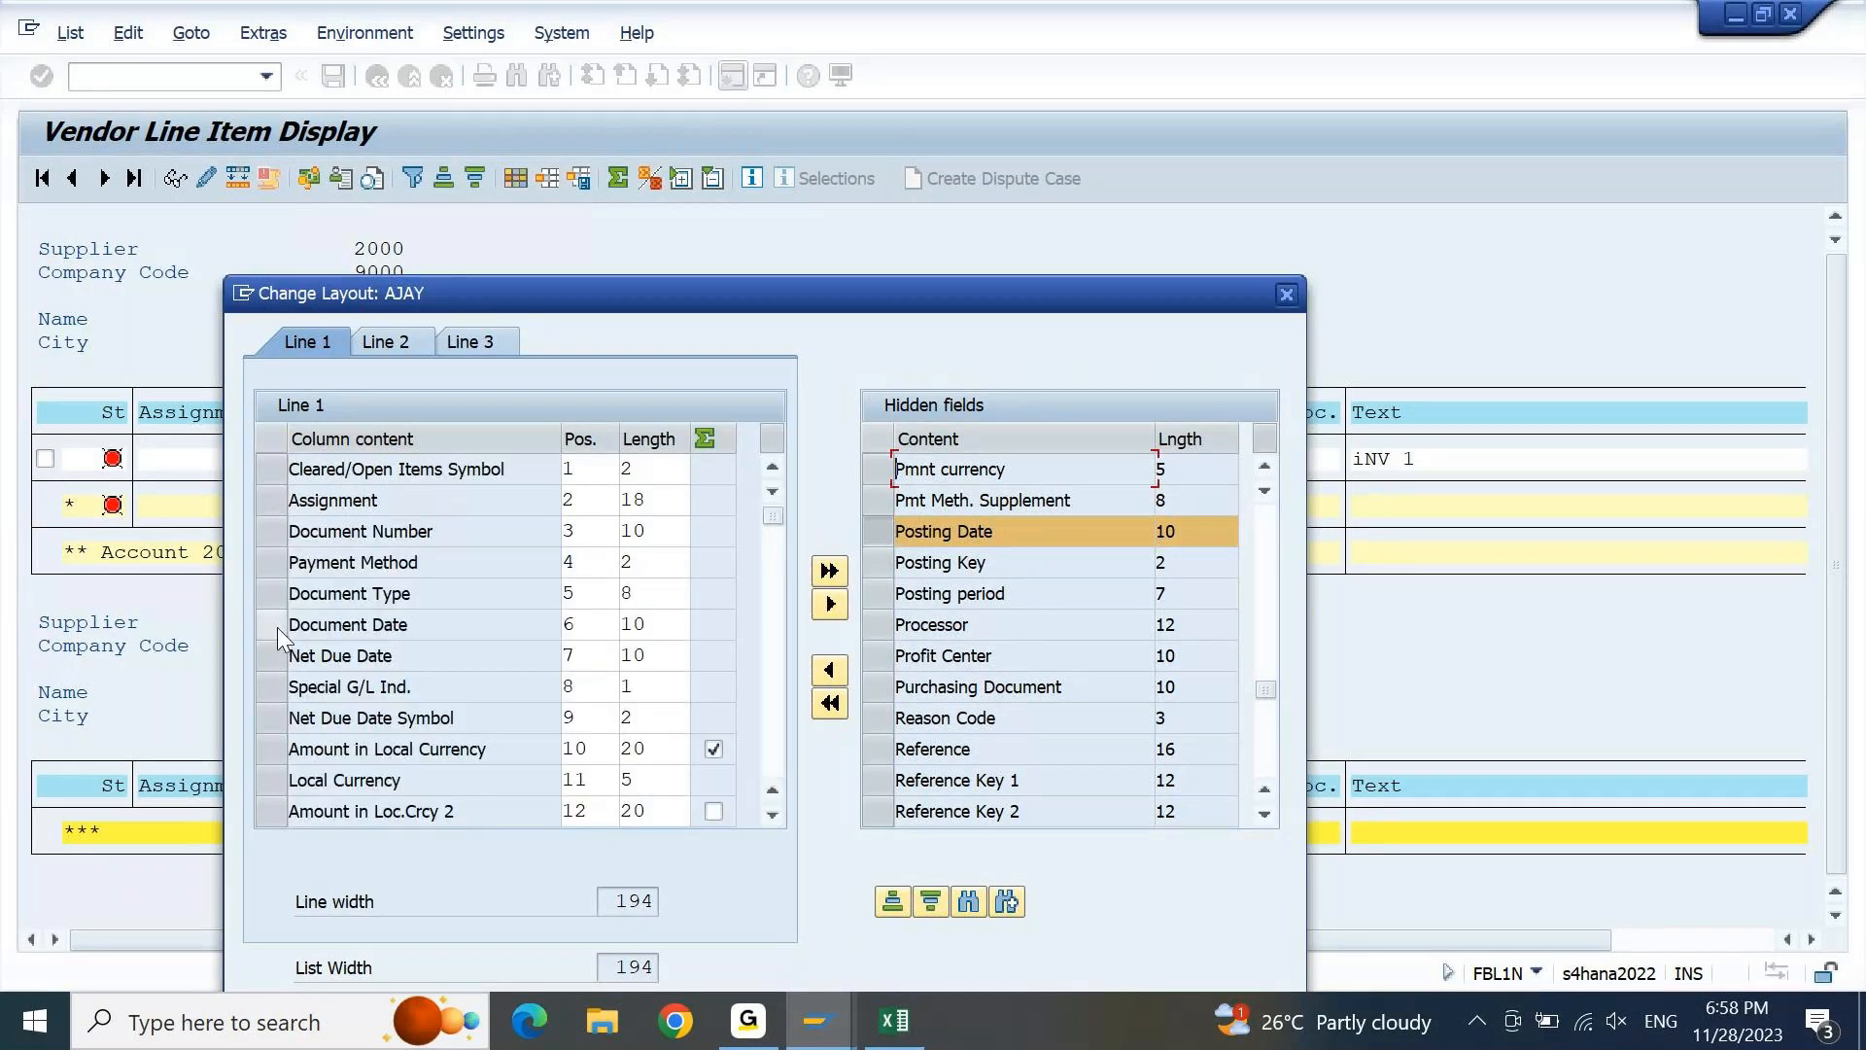
pyautogui.click(277, 659)
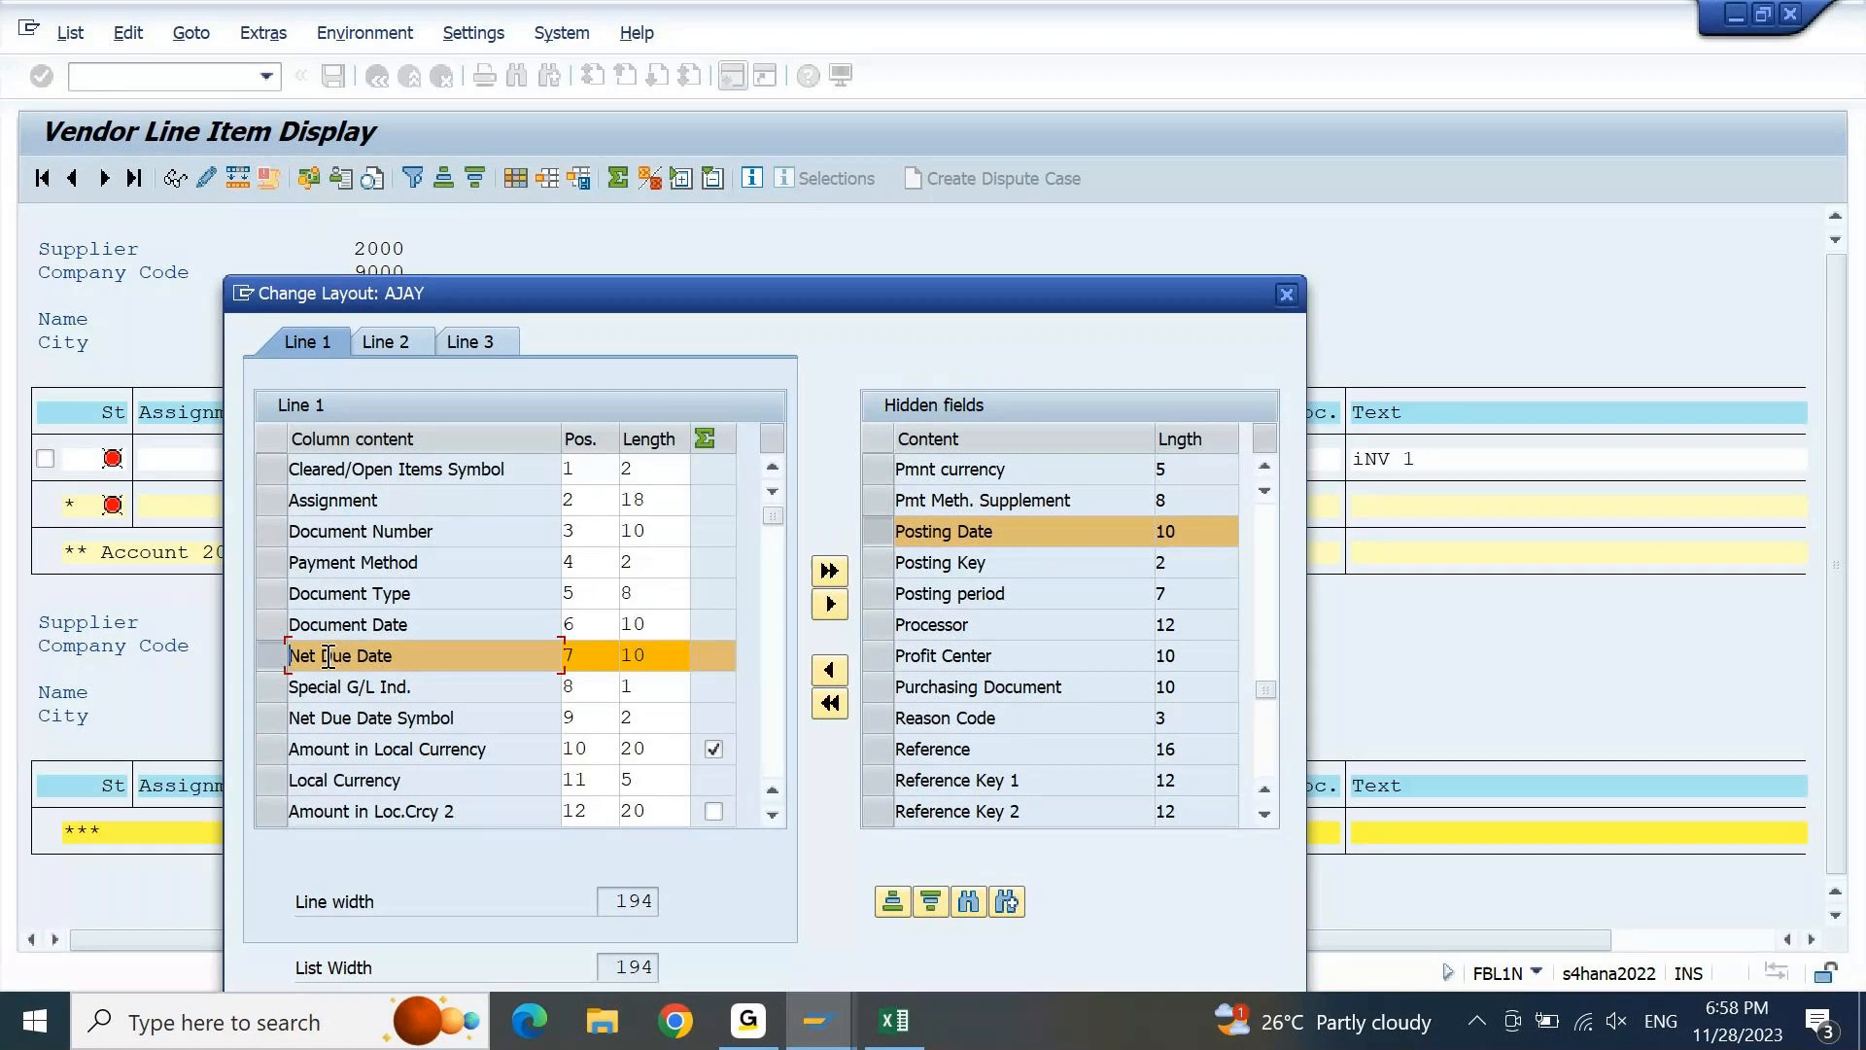
pyautogui.click(829, 670)
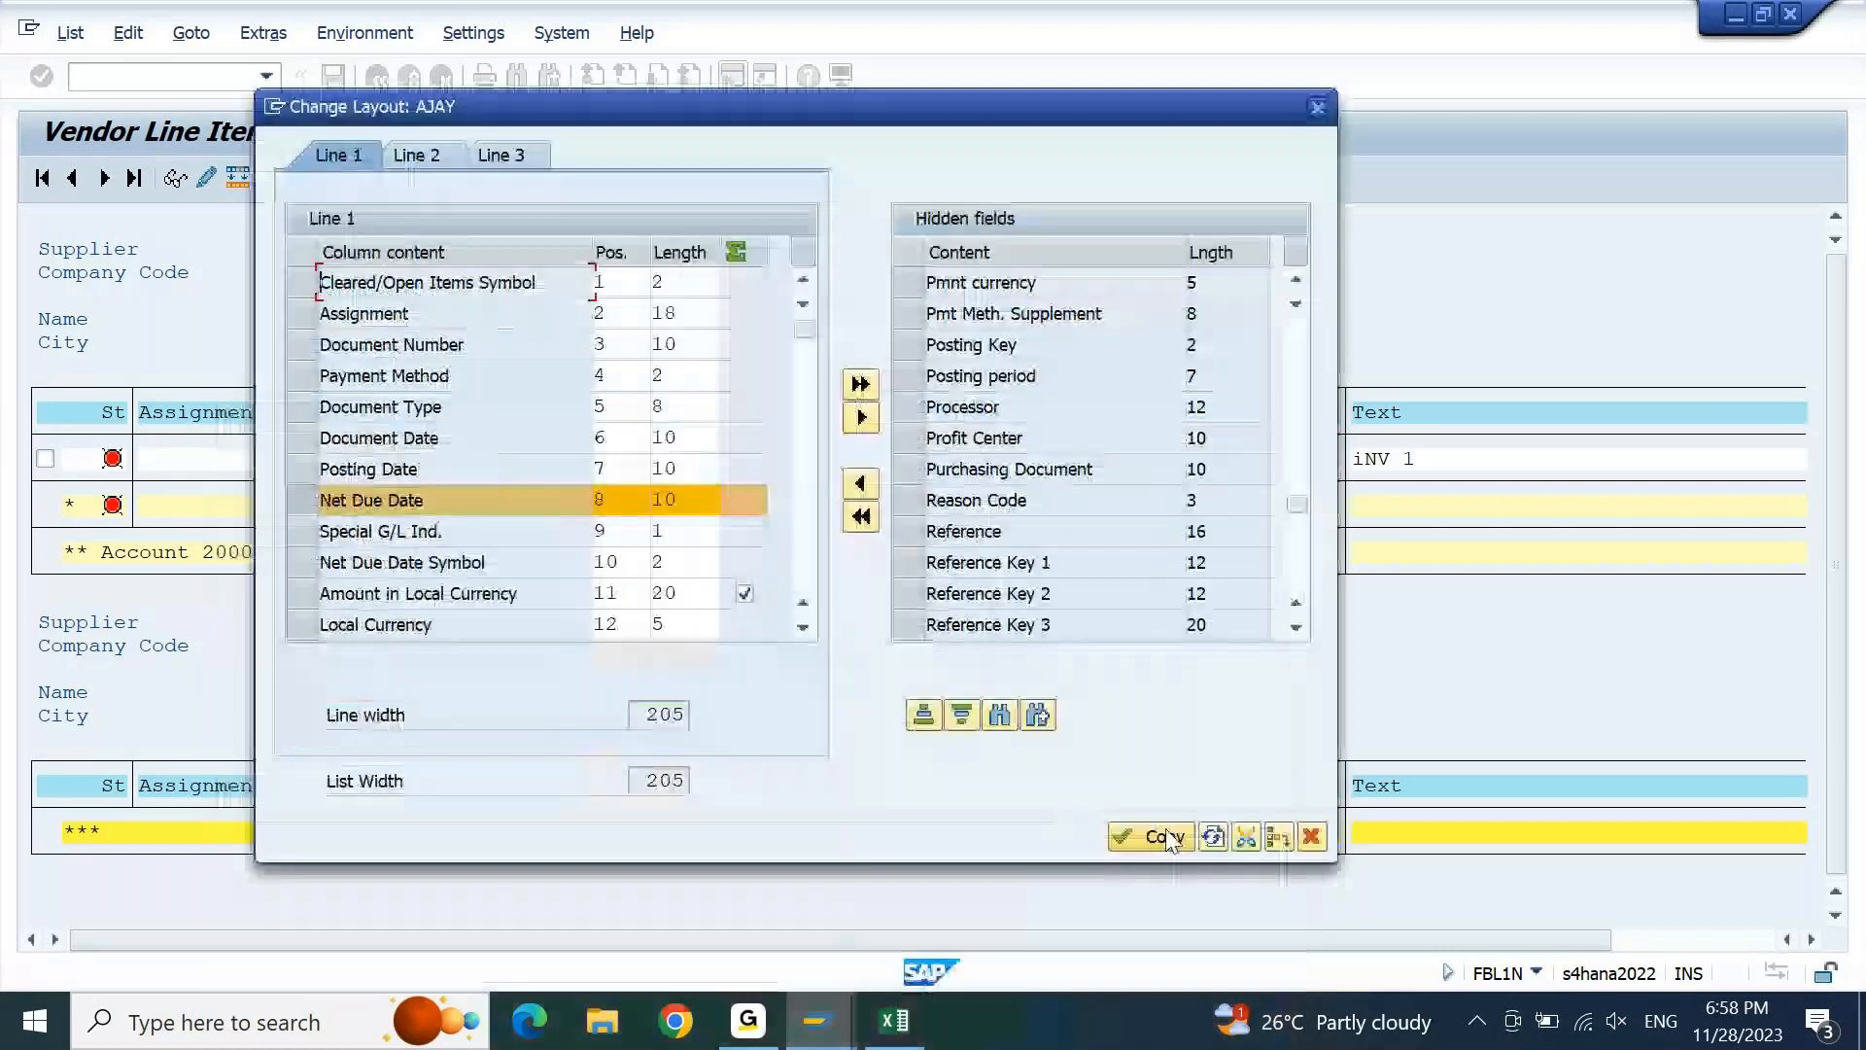
# Apply the changed column layout and save it as user-specific under its existing name, overwriting the stored version
pyautogui.click(1165, 838)
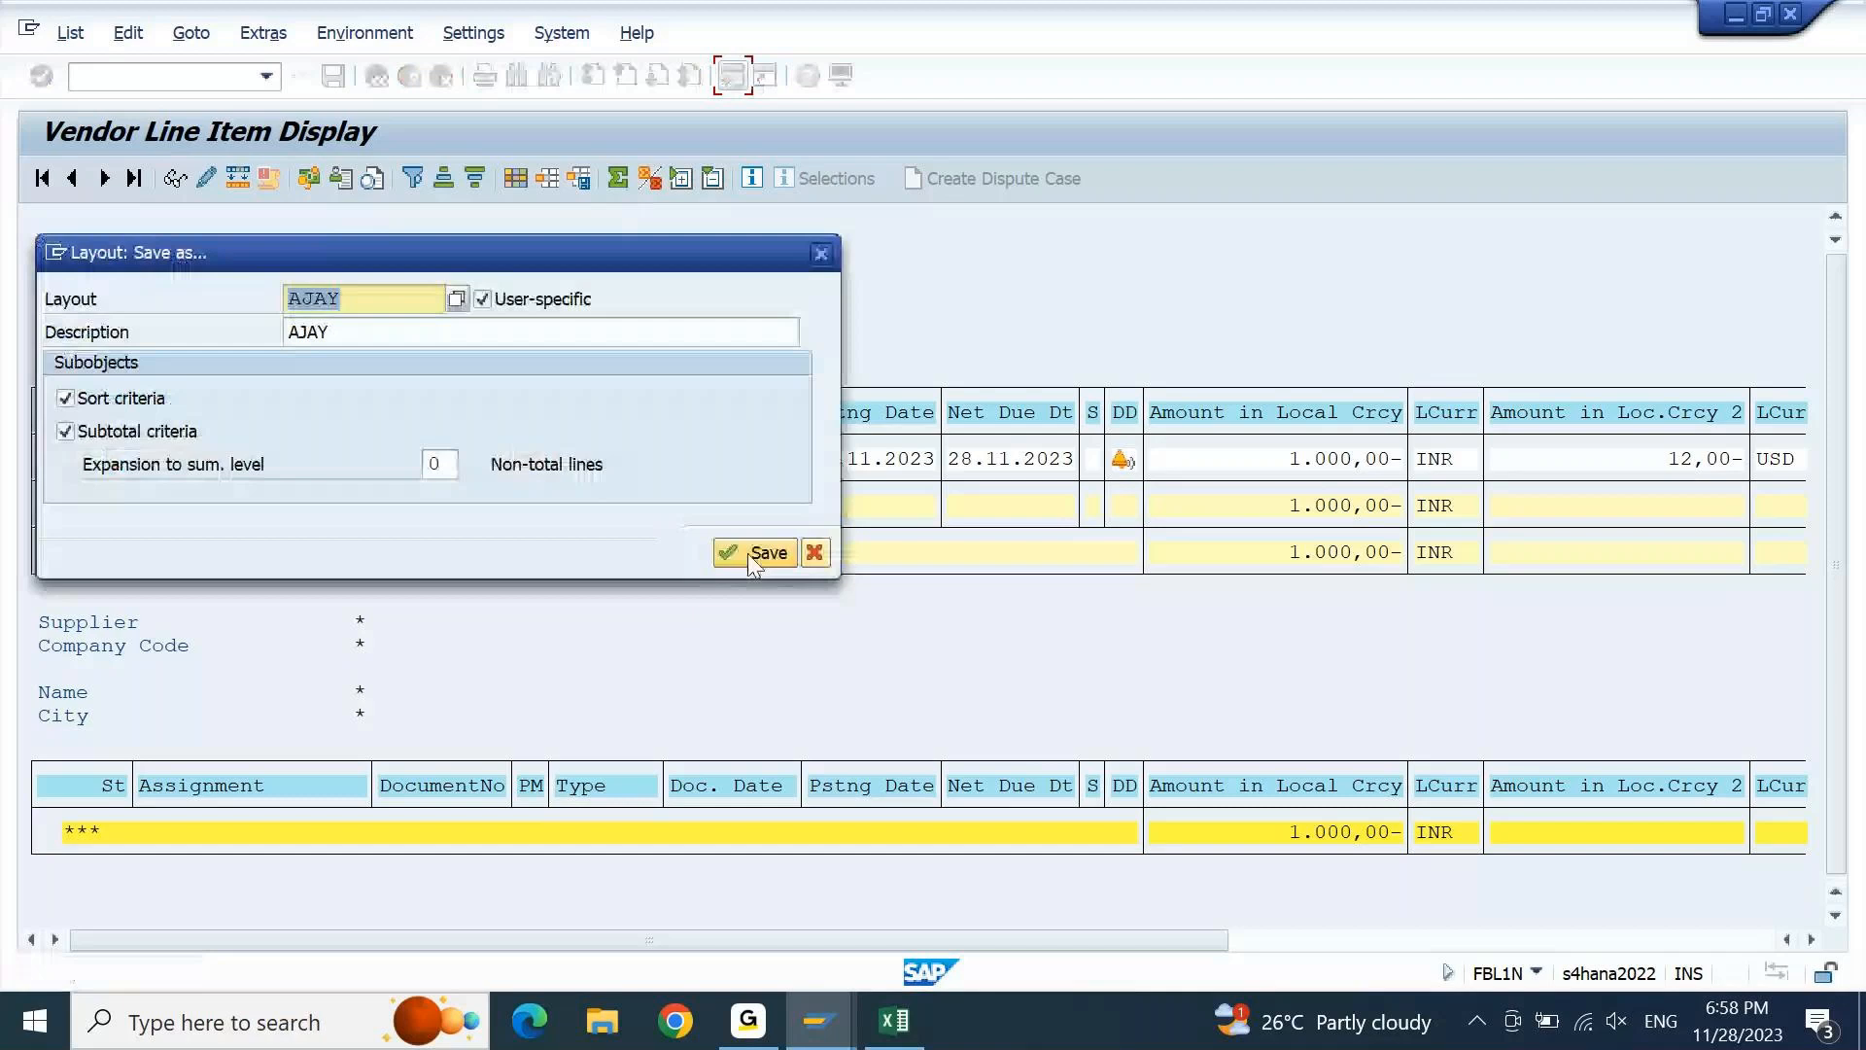
pyautogui.click(748, 553)
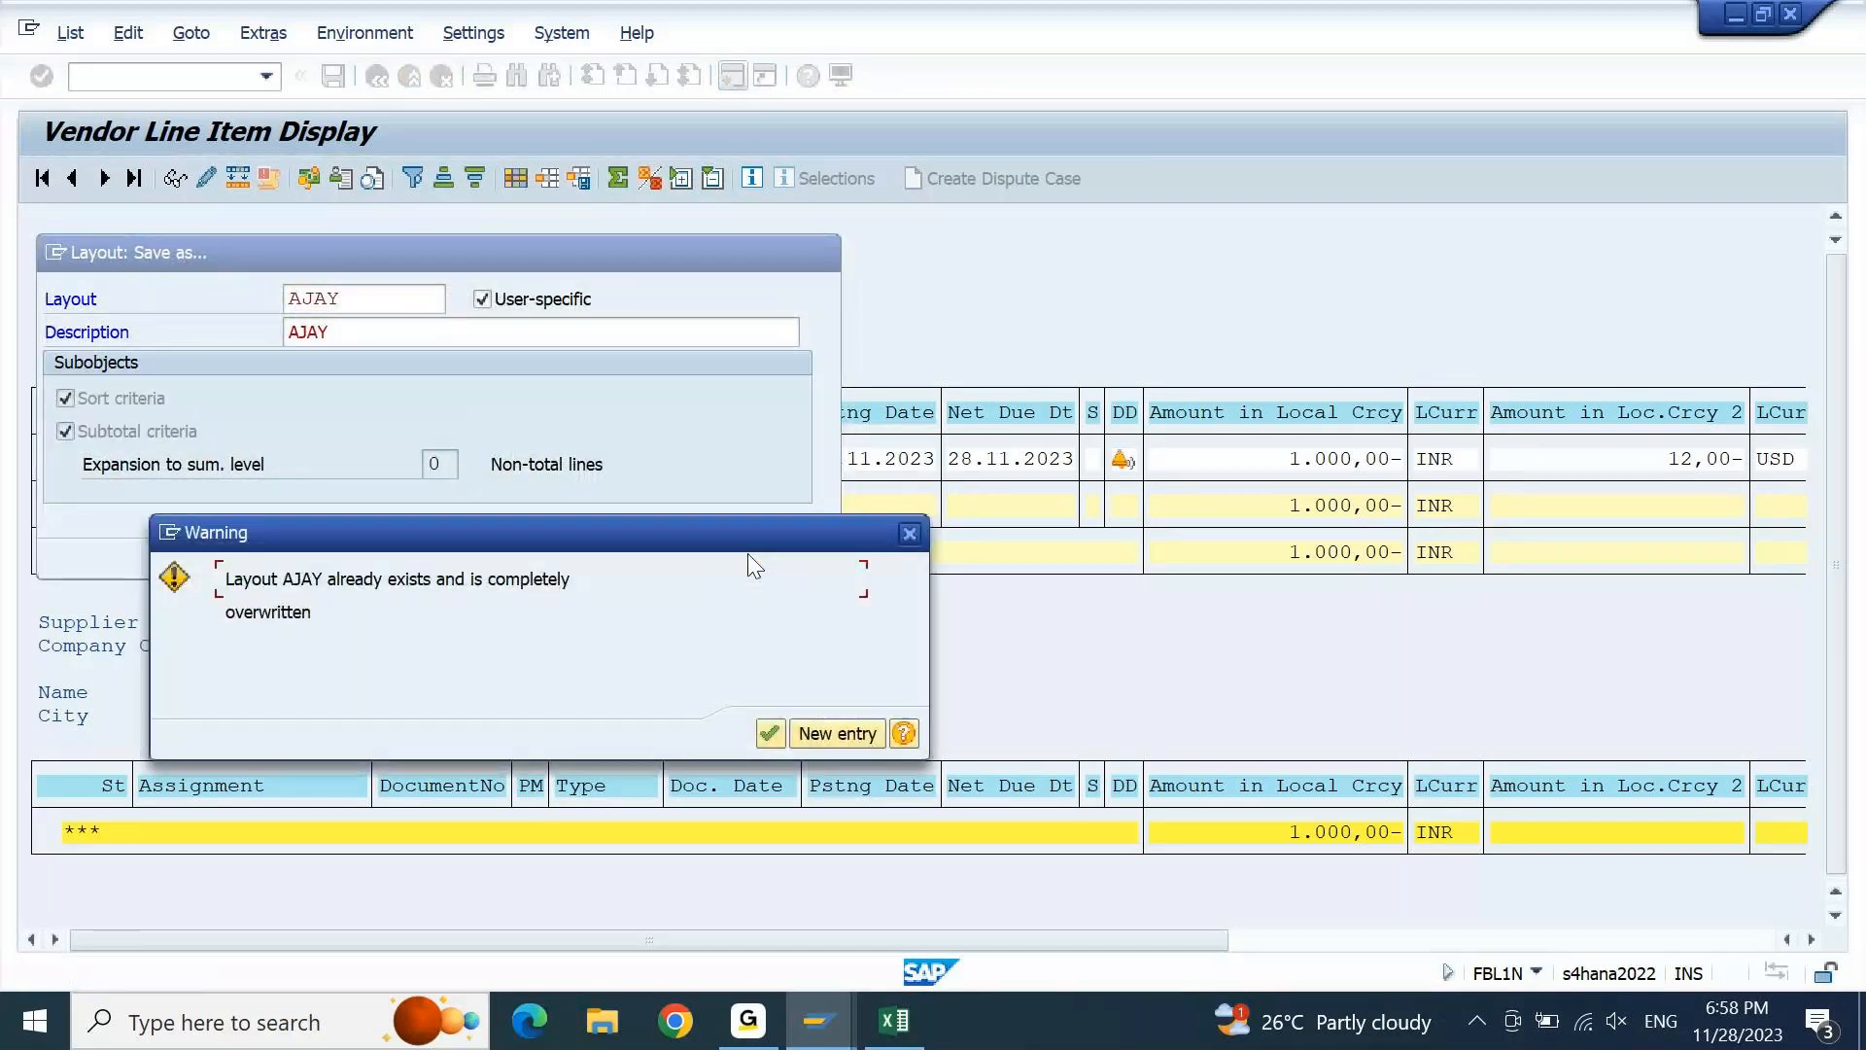
pyautogui.press('Return')
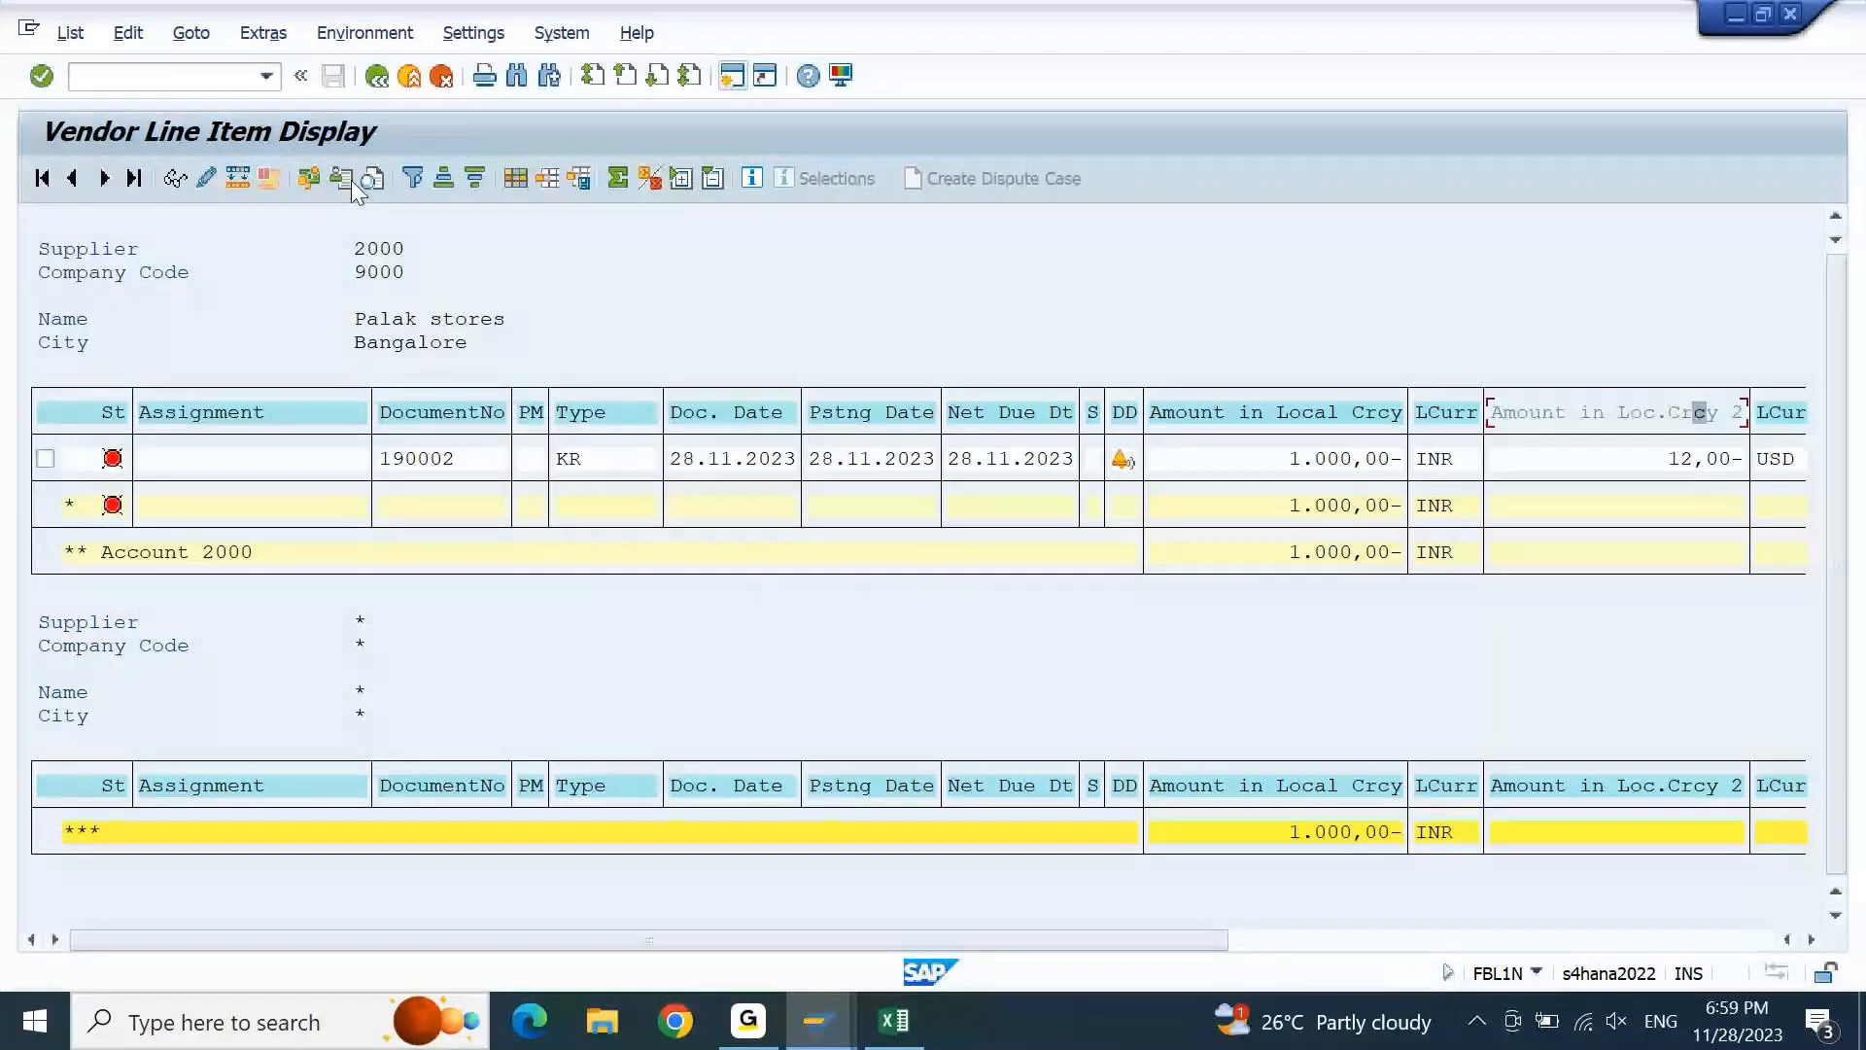
# Total the Amount in Loc.Crcy 2 column and save the layout again, overwriting the existing one
pyautogui.click(618, 179)
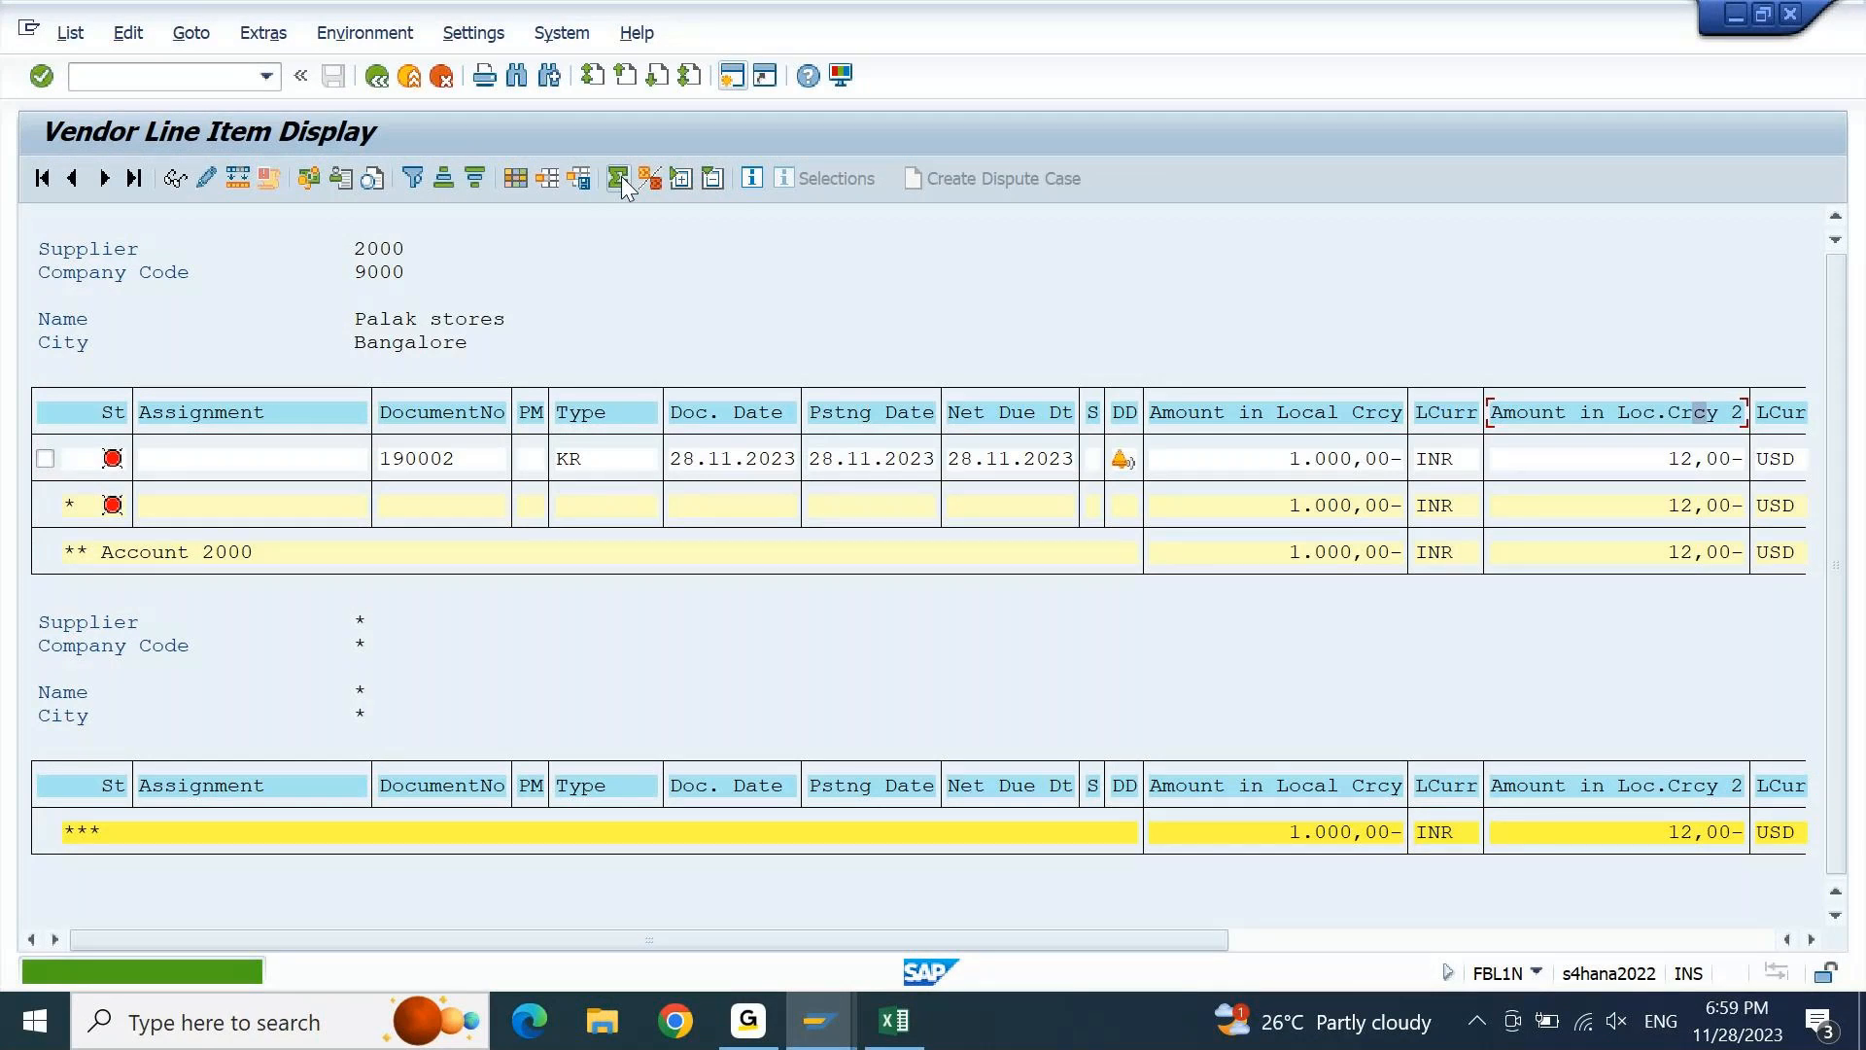
pyautogui.click(580, 178)
pyautogui.press('Return')
pyautogui.press('Return')
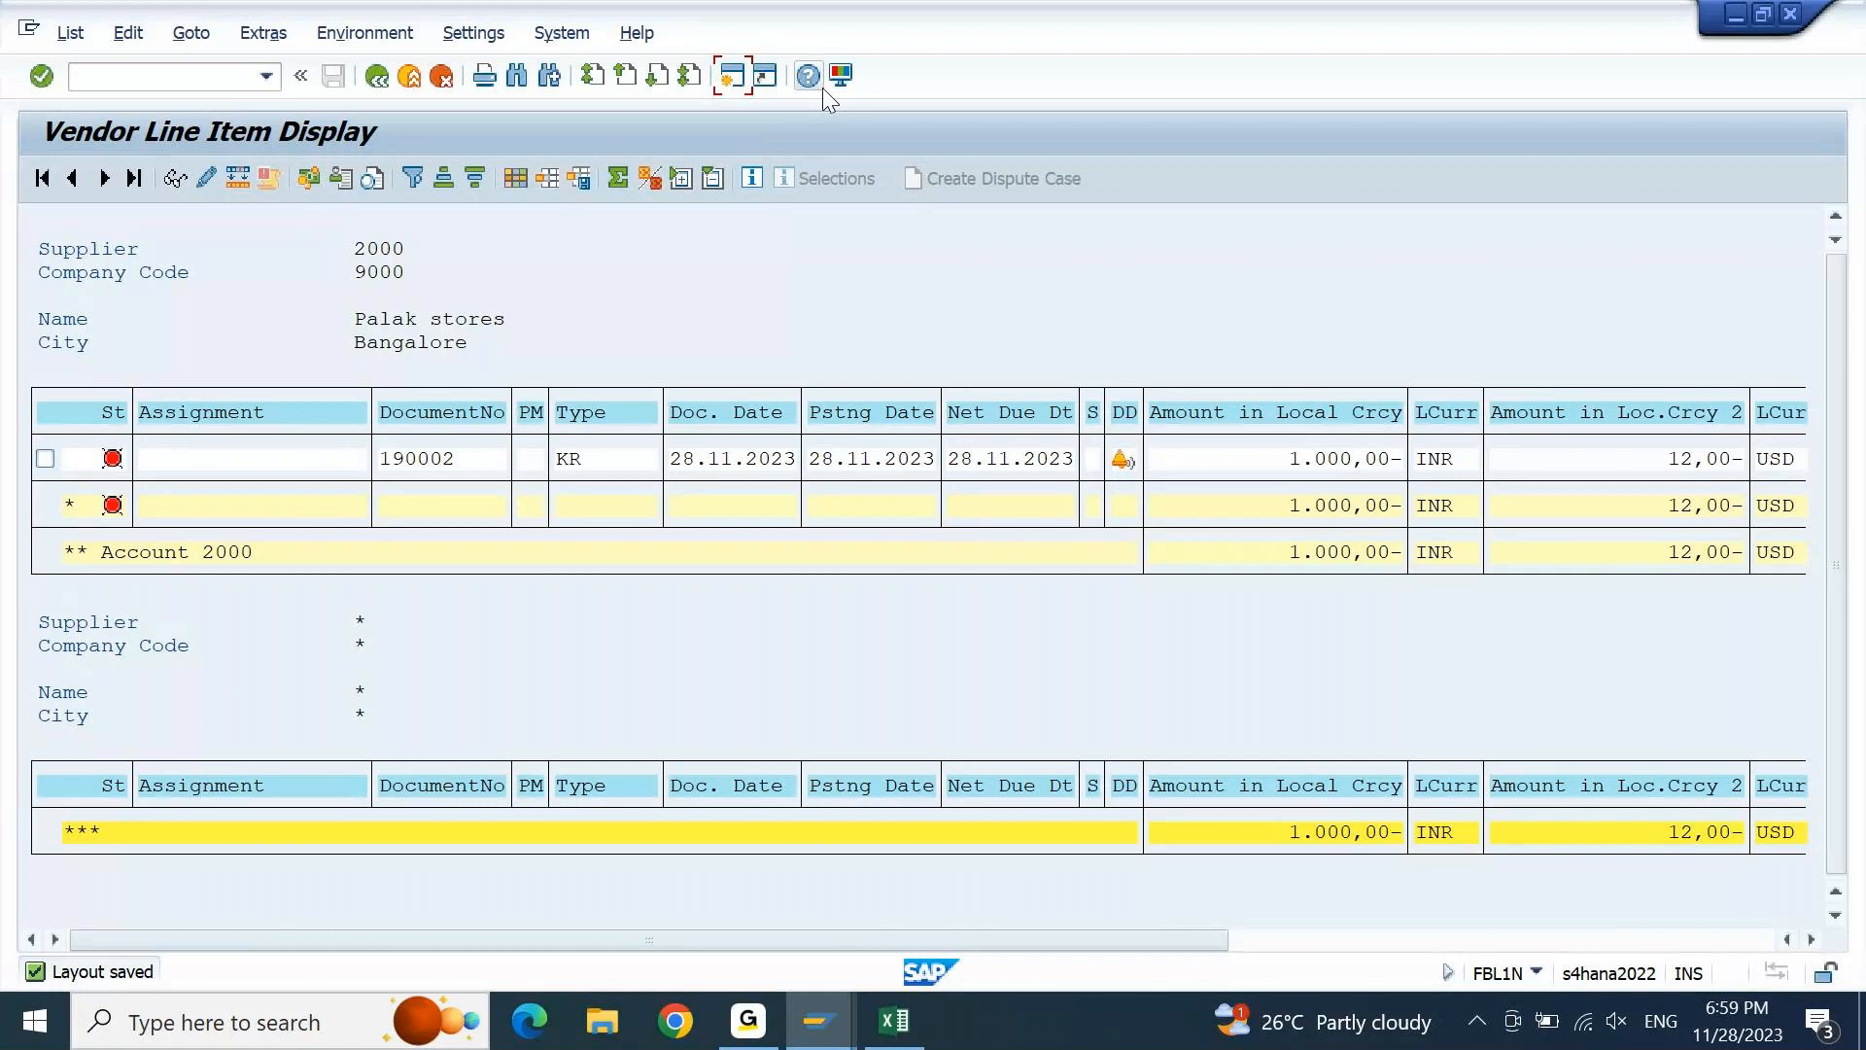
# Open transaction F-53 for posting outgoing payments in a new session
pyautogui.click(732, 81)
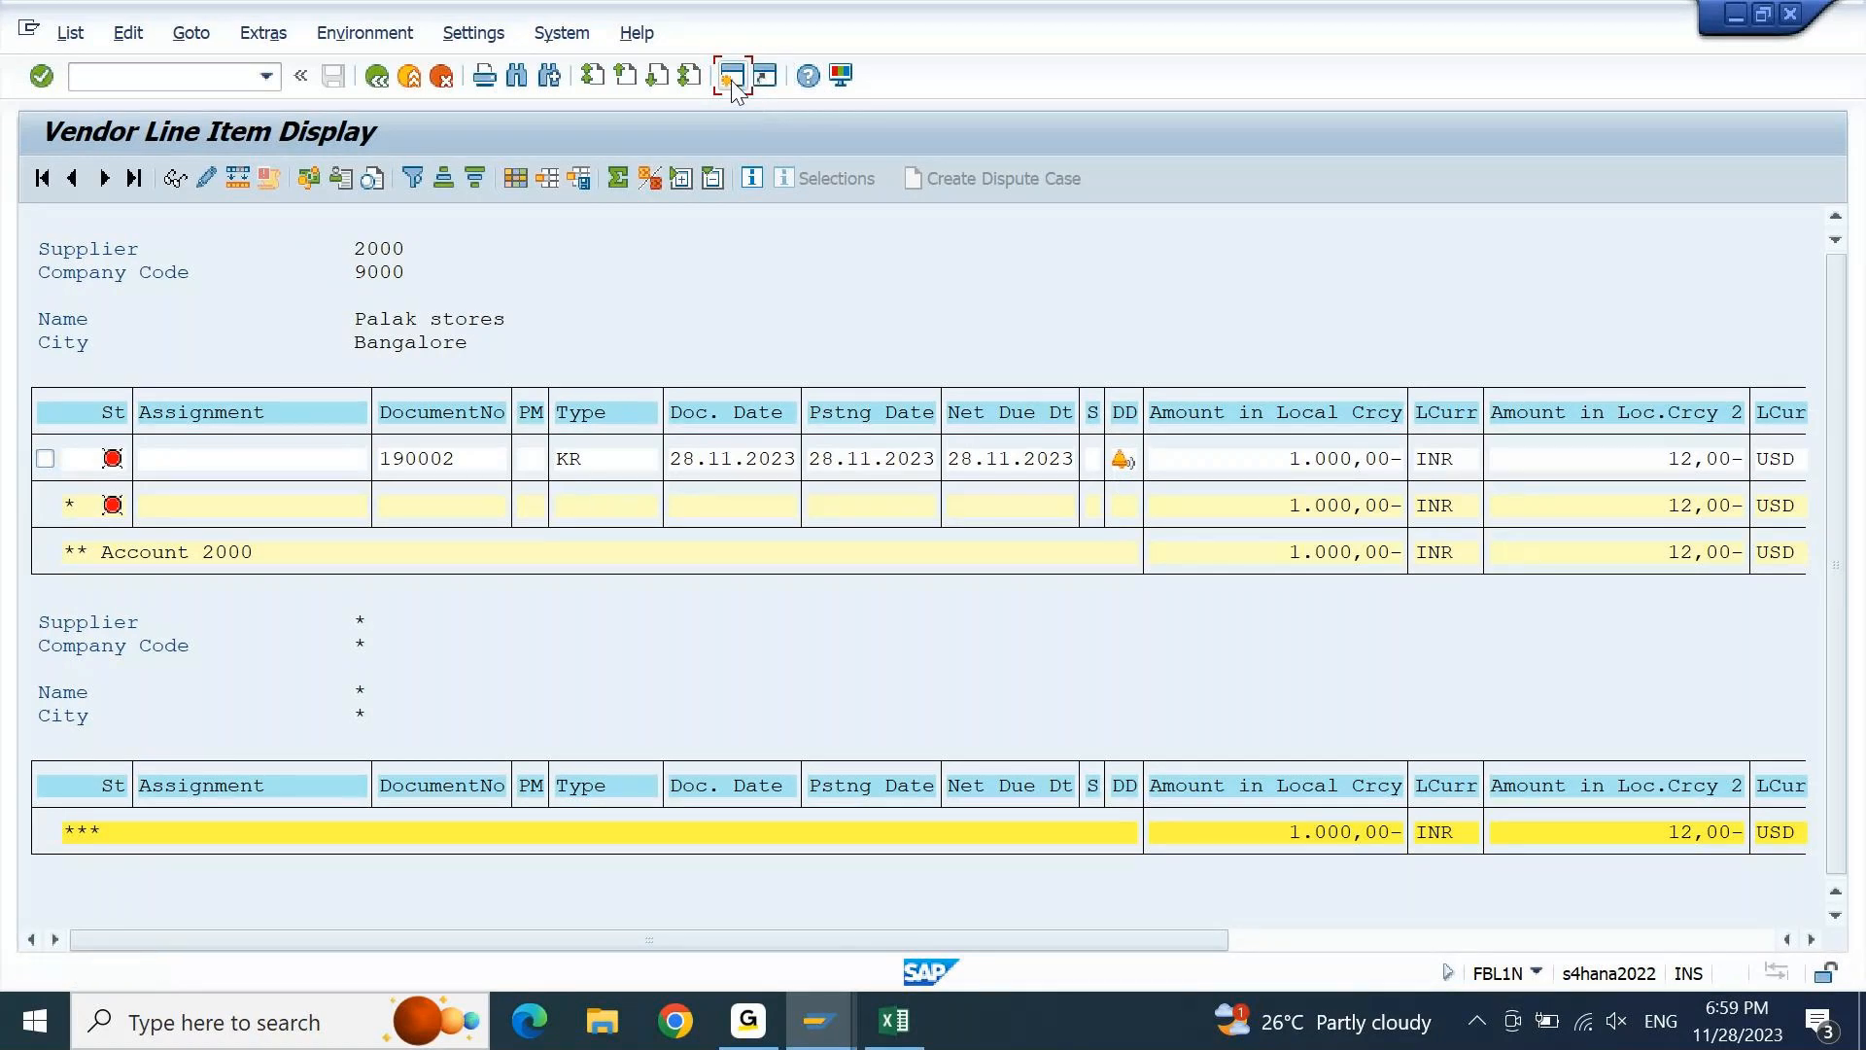
pyautogui.write('F-')
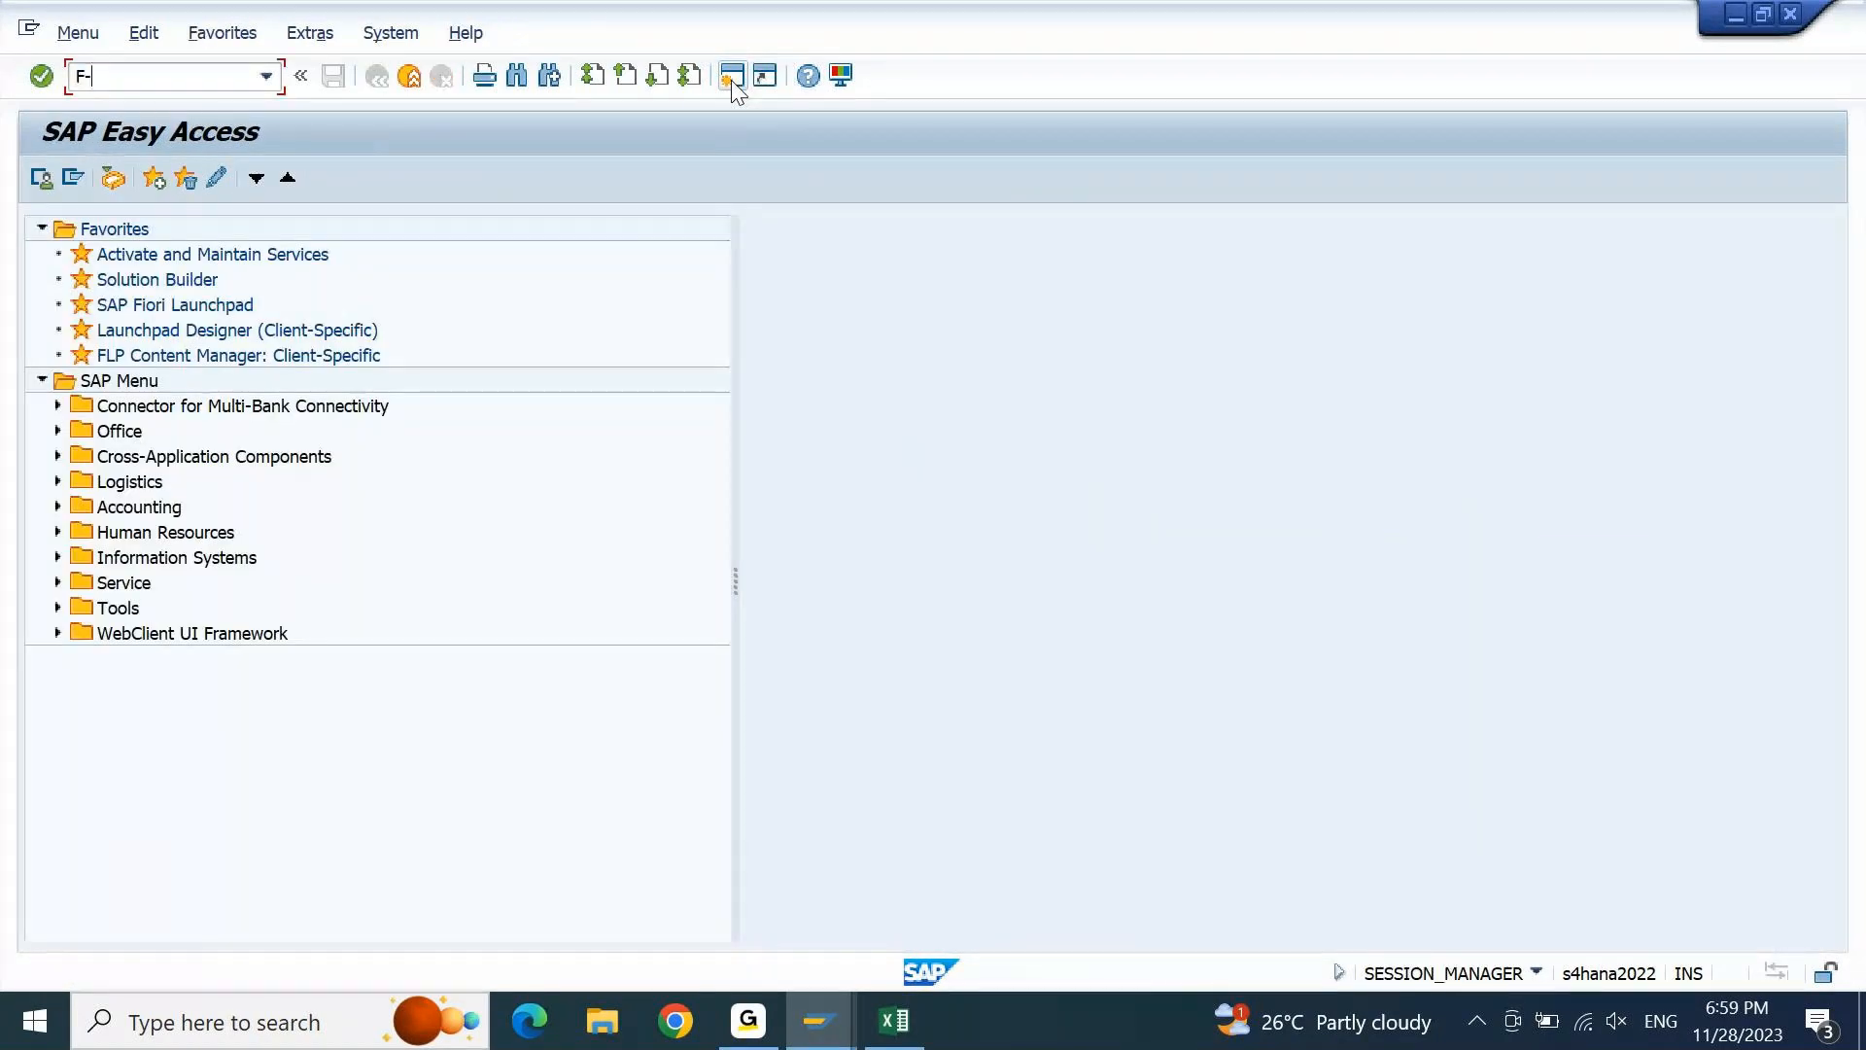
pyautogui.write('53')
pyautogui.press('Return')
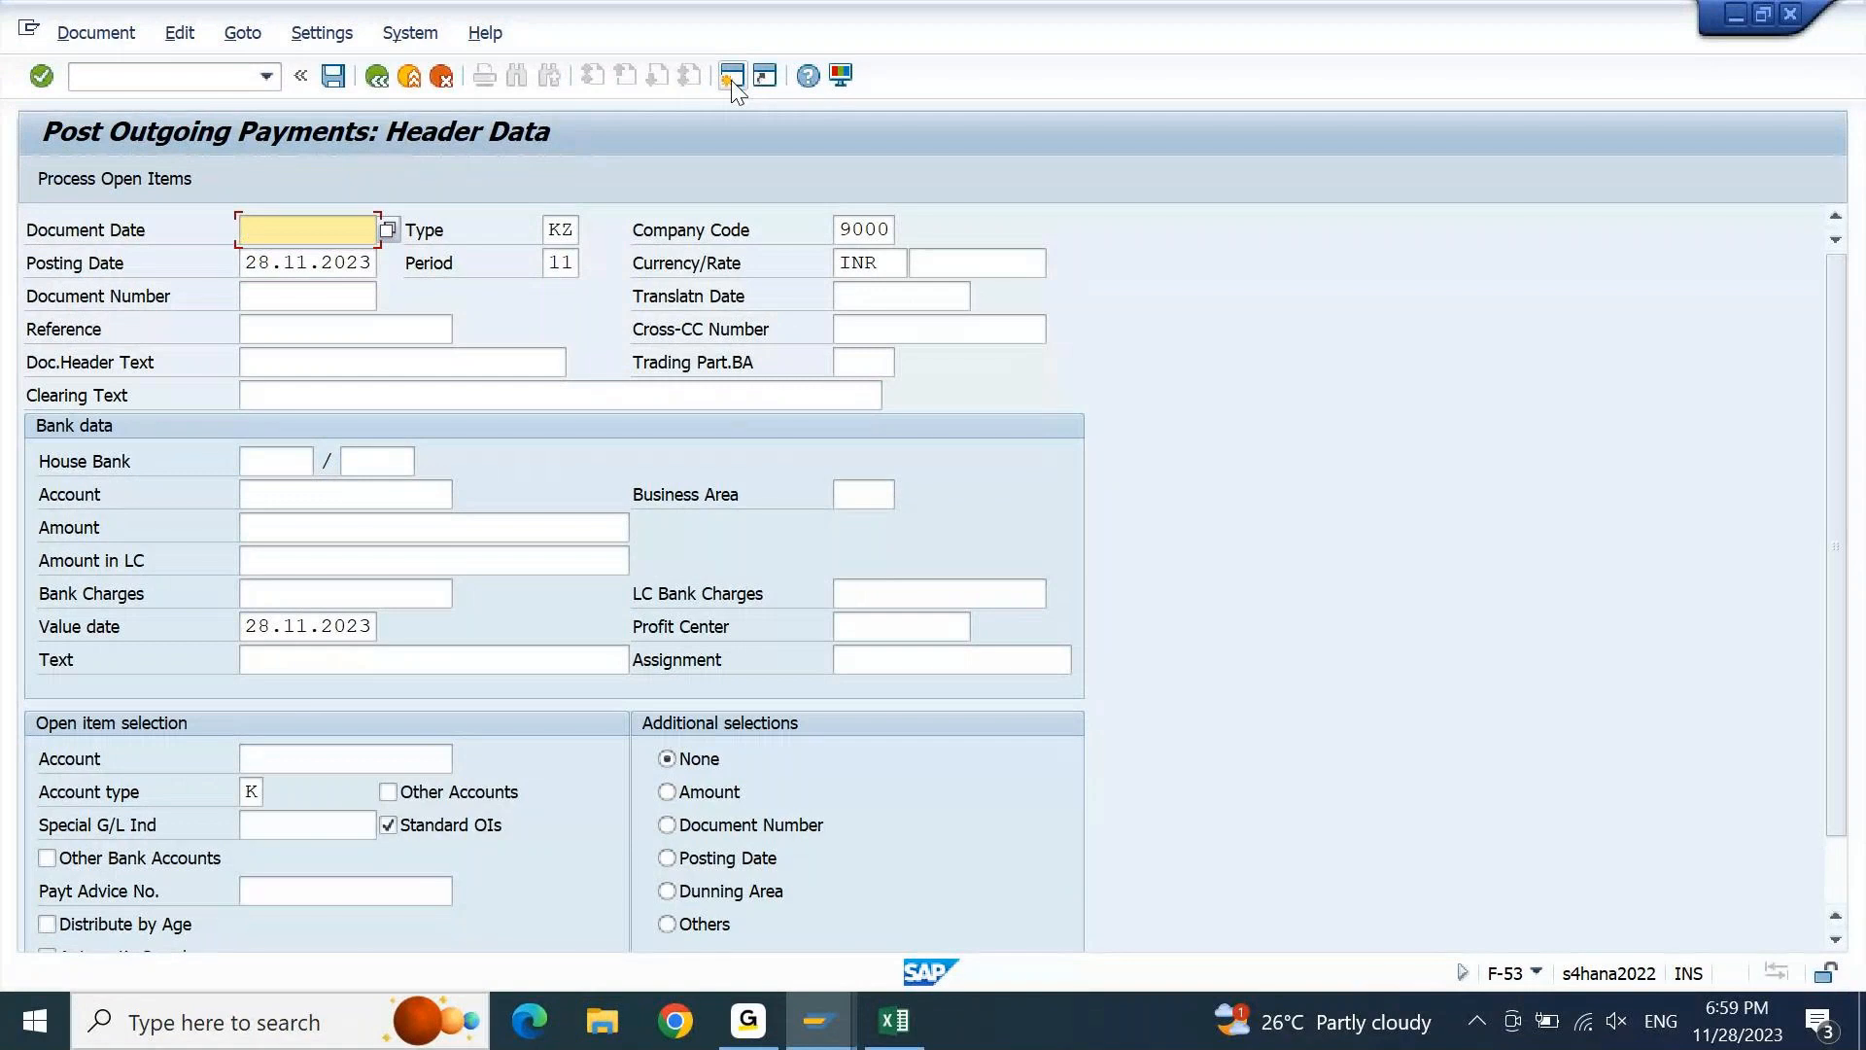
# Set the payment's document date to the posting date, 28.11.2023
pyautogui.press('Down')
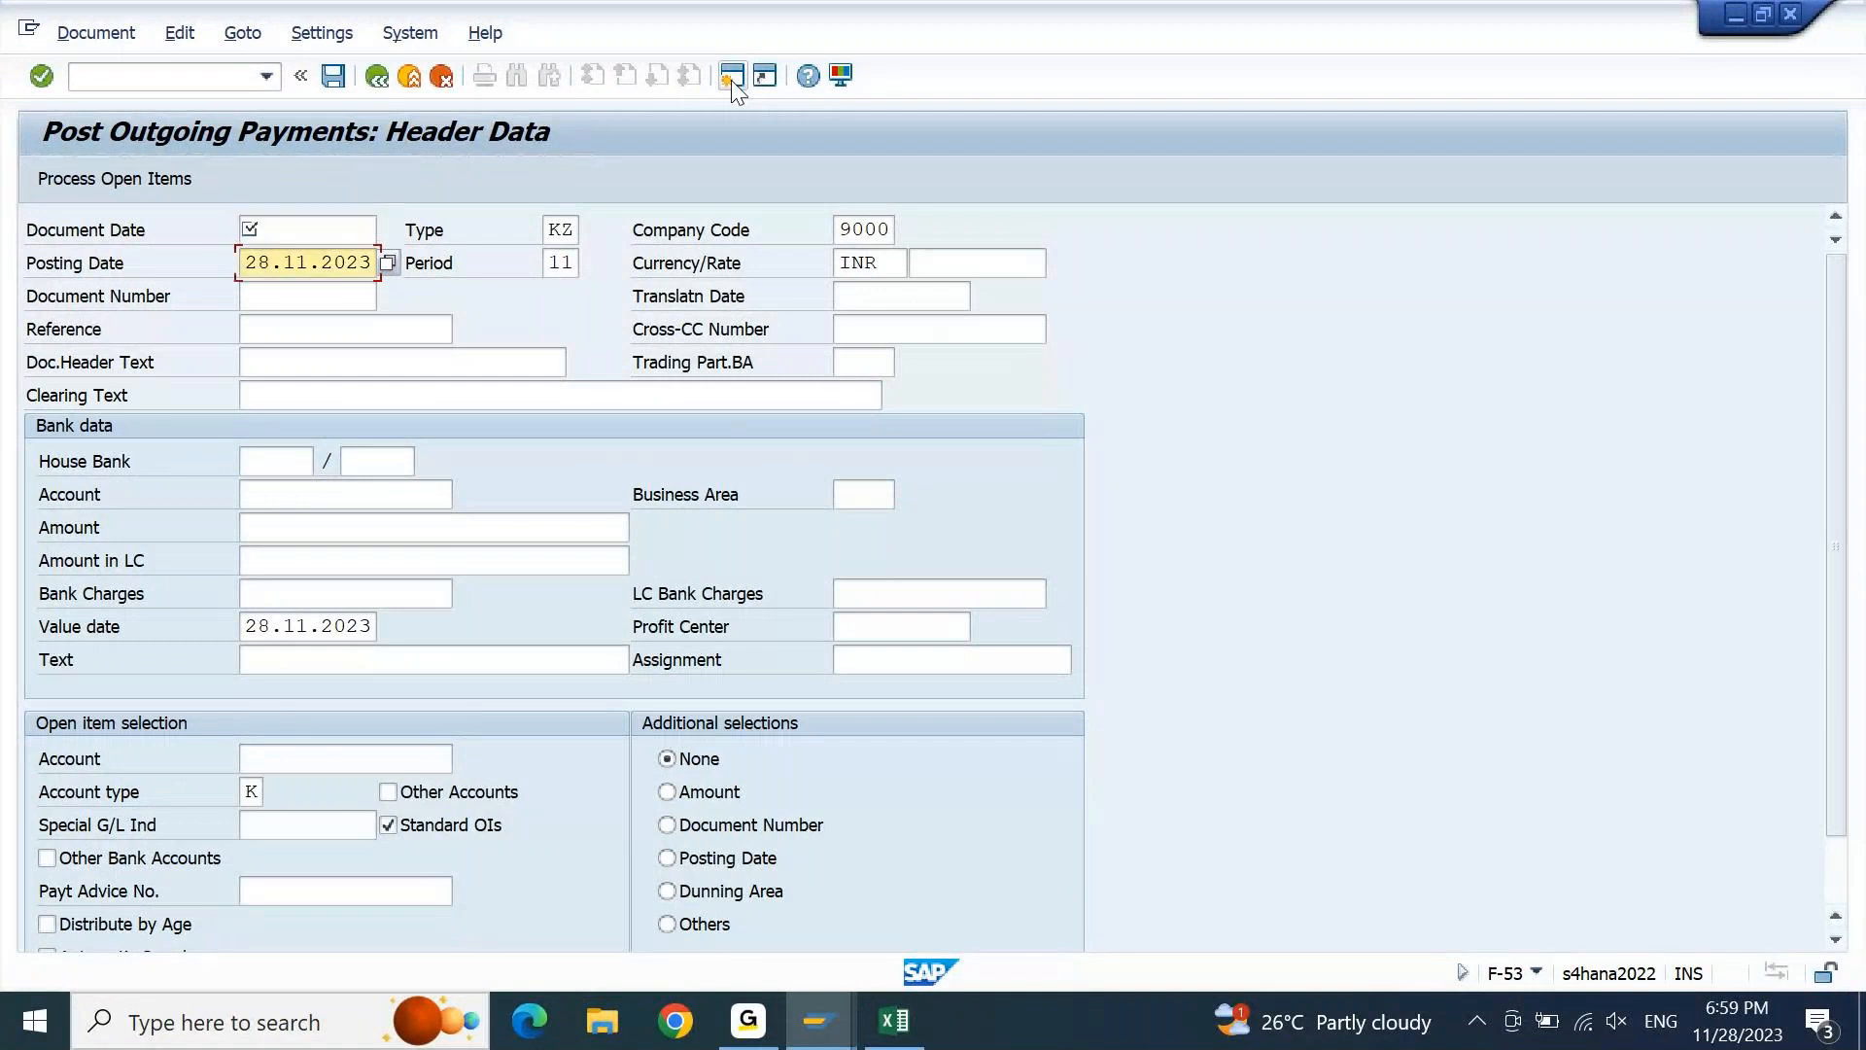
pyautogui.press('Tab')
pyautogui.hotkey('shift', 'Tab')
pyautogui.hotkey('ctrl', 'c')
pyautogui.press('Up')
pyautogui.hotkey('ctrl', 'v')
# Enter F-53 as the payment's reference, document header text and clearing text
pyautogui.press('Down')
pyautogui.press('Down')
pyautogui.press('Down')
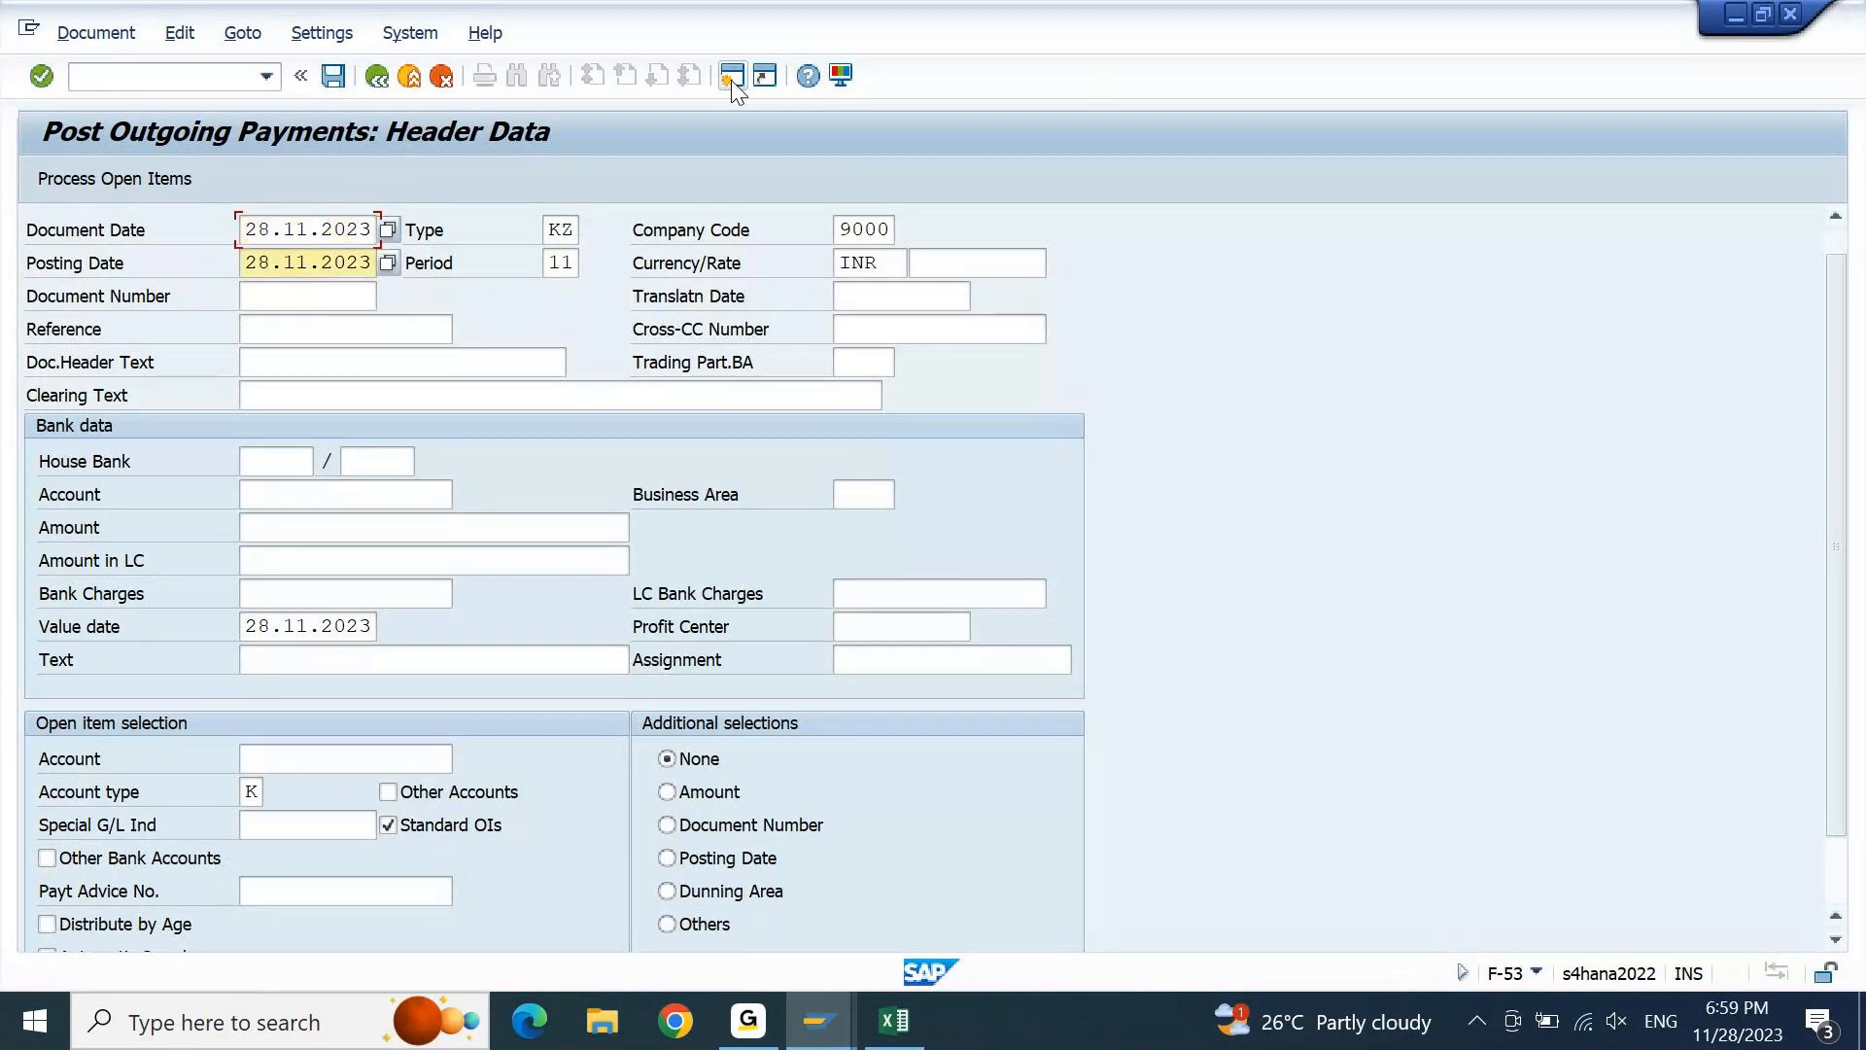
pyautogui.write('F-53')
pyautogui.hotkey('shift', 'Home')
pyautogui.hotkey('ctrl', 'c')
pyautogui.press('End')
pyautogui.press('Down')
pyautogui.hotkey('ctrl', 'v')
pyautogui.press('Down')
pyautogui.hotkey('ctrl', 'v')
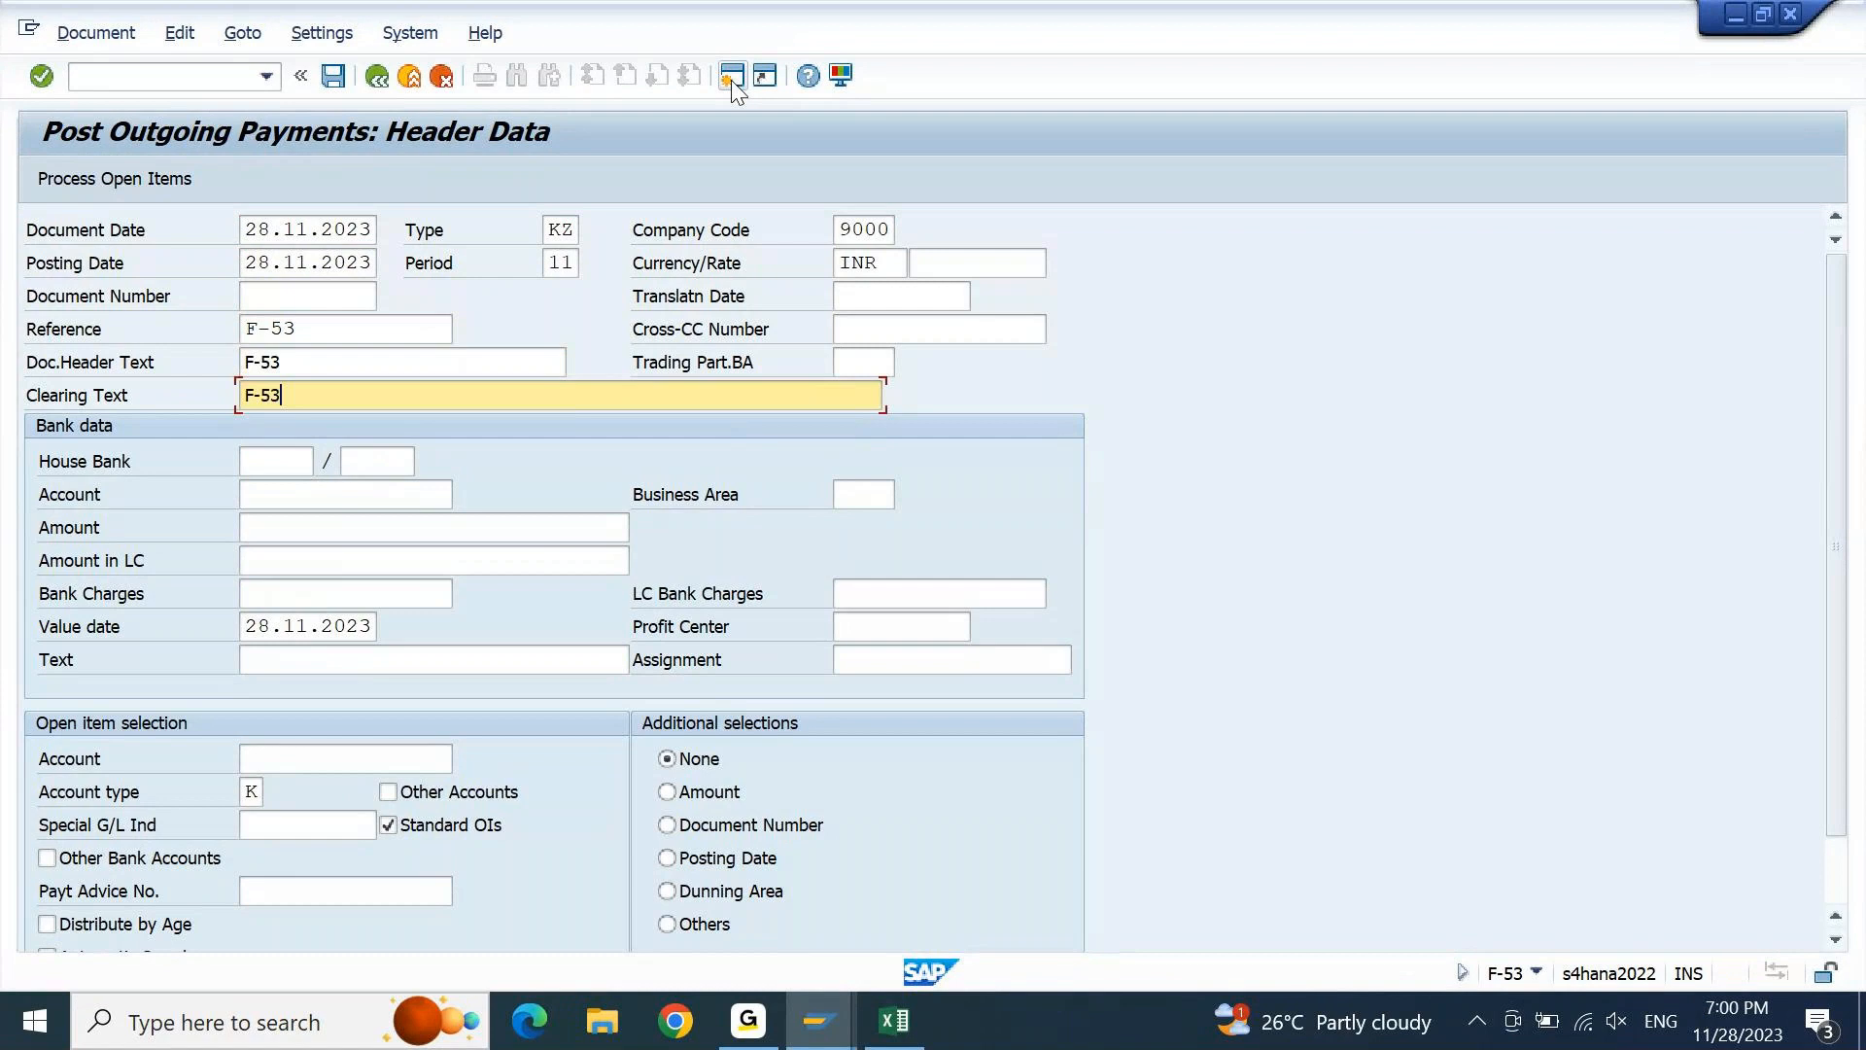
# Choose house bank HDFC1 with account ID HDFC in the bank data
pyautogui.press('Down')
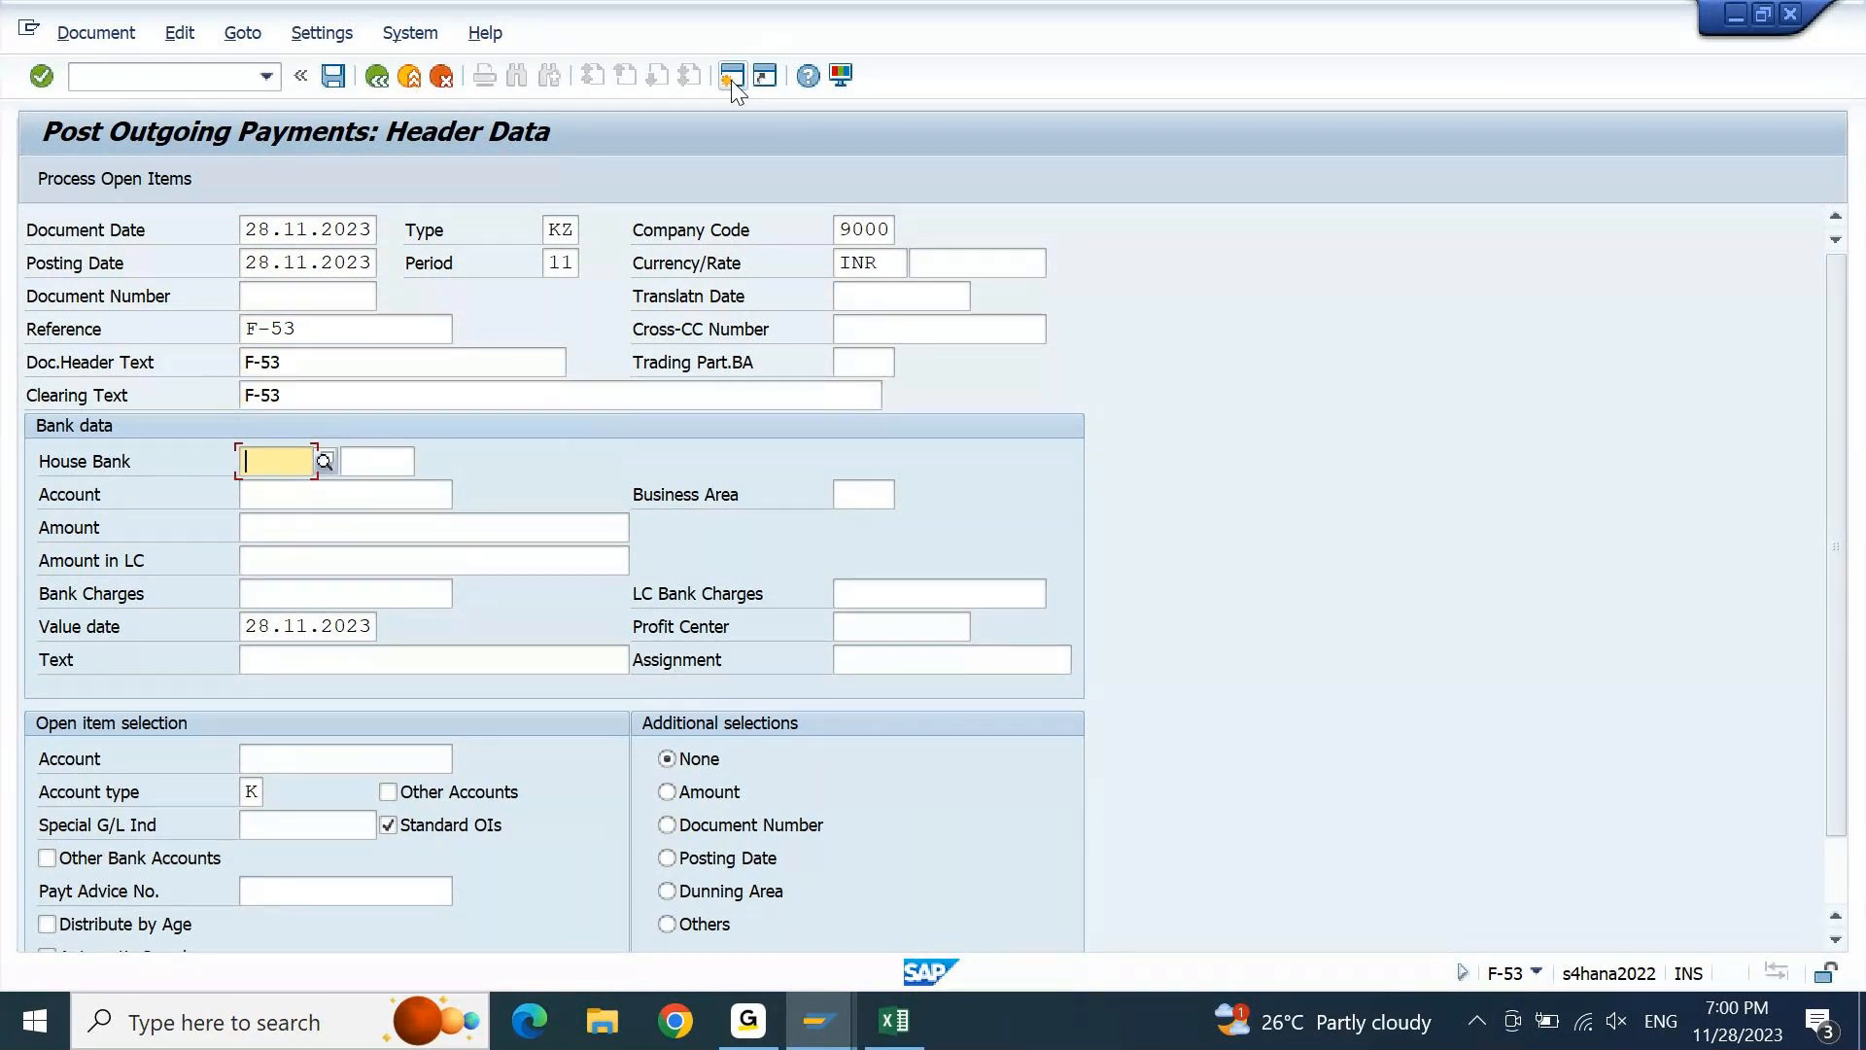
pyautogui.press('F4')
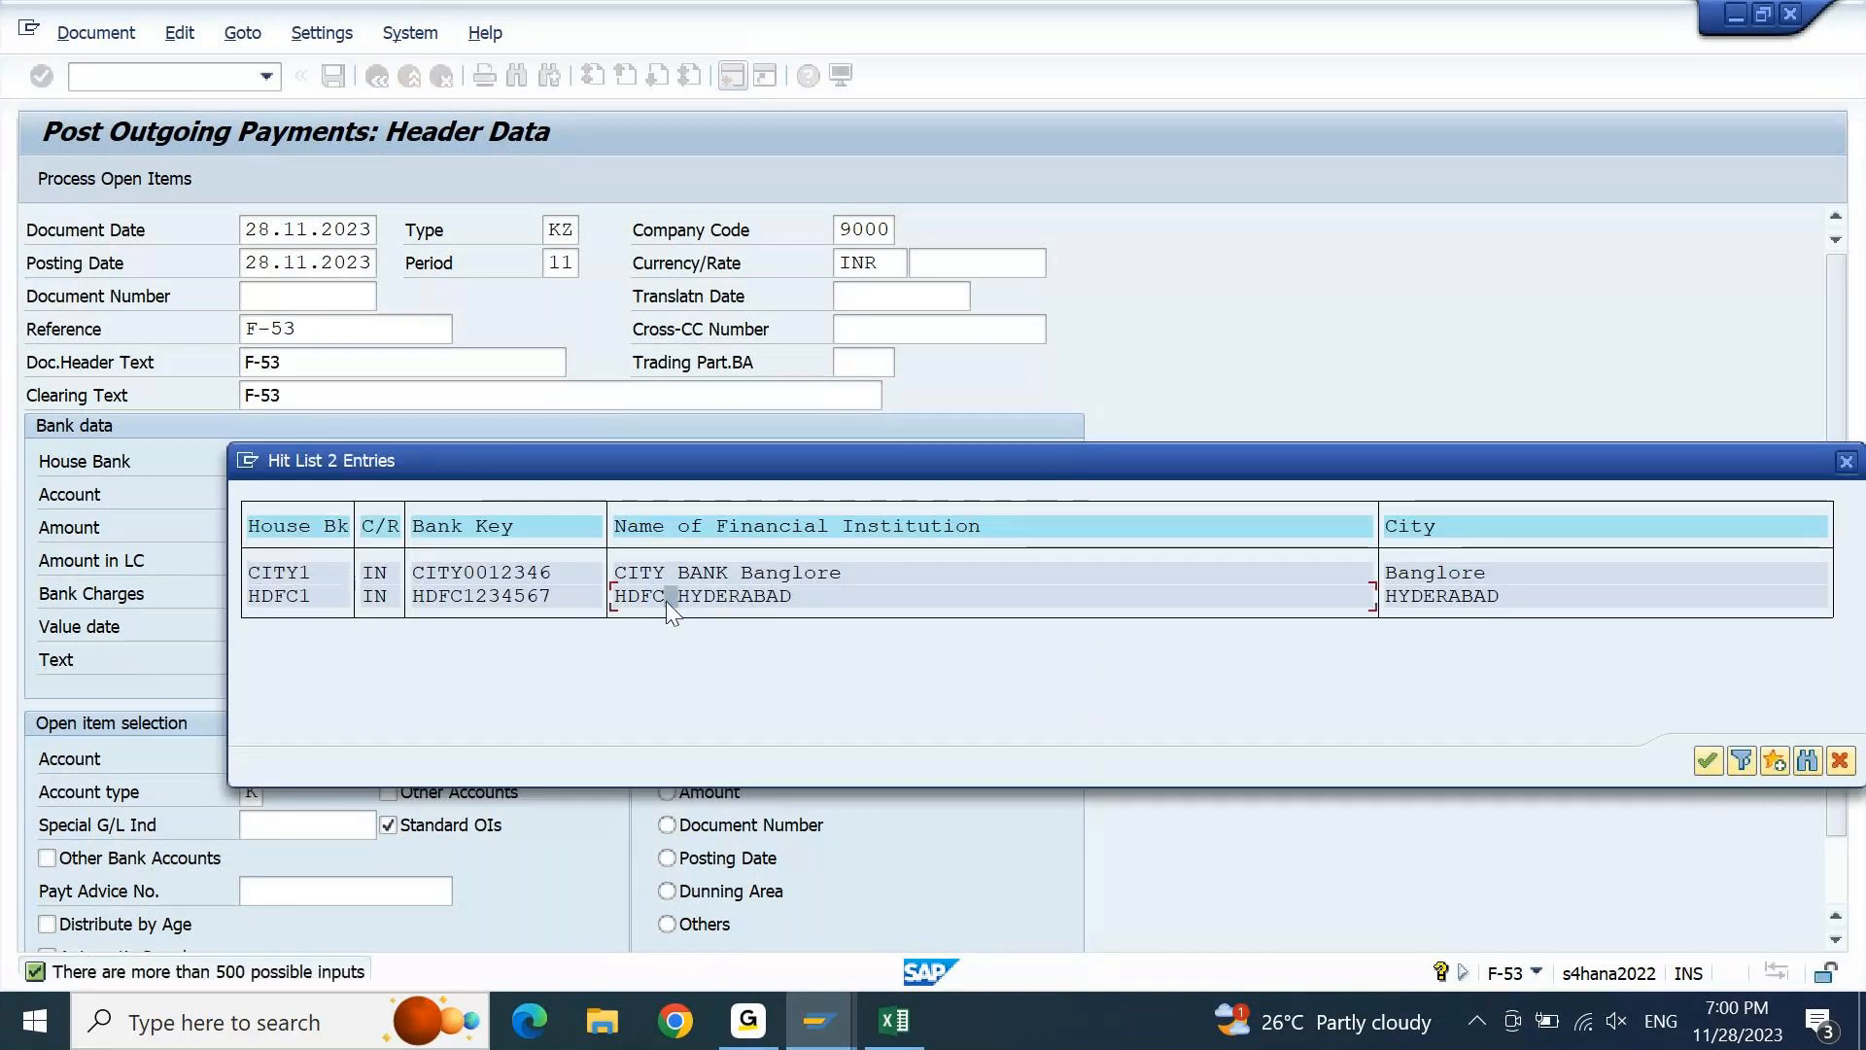
pyautogui.doubleClick(667, 601)
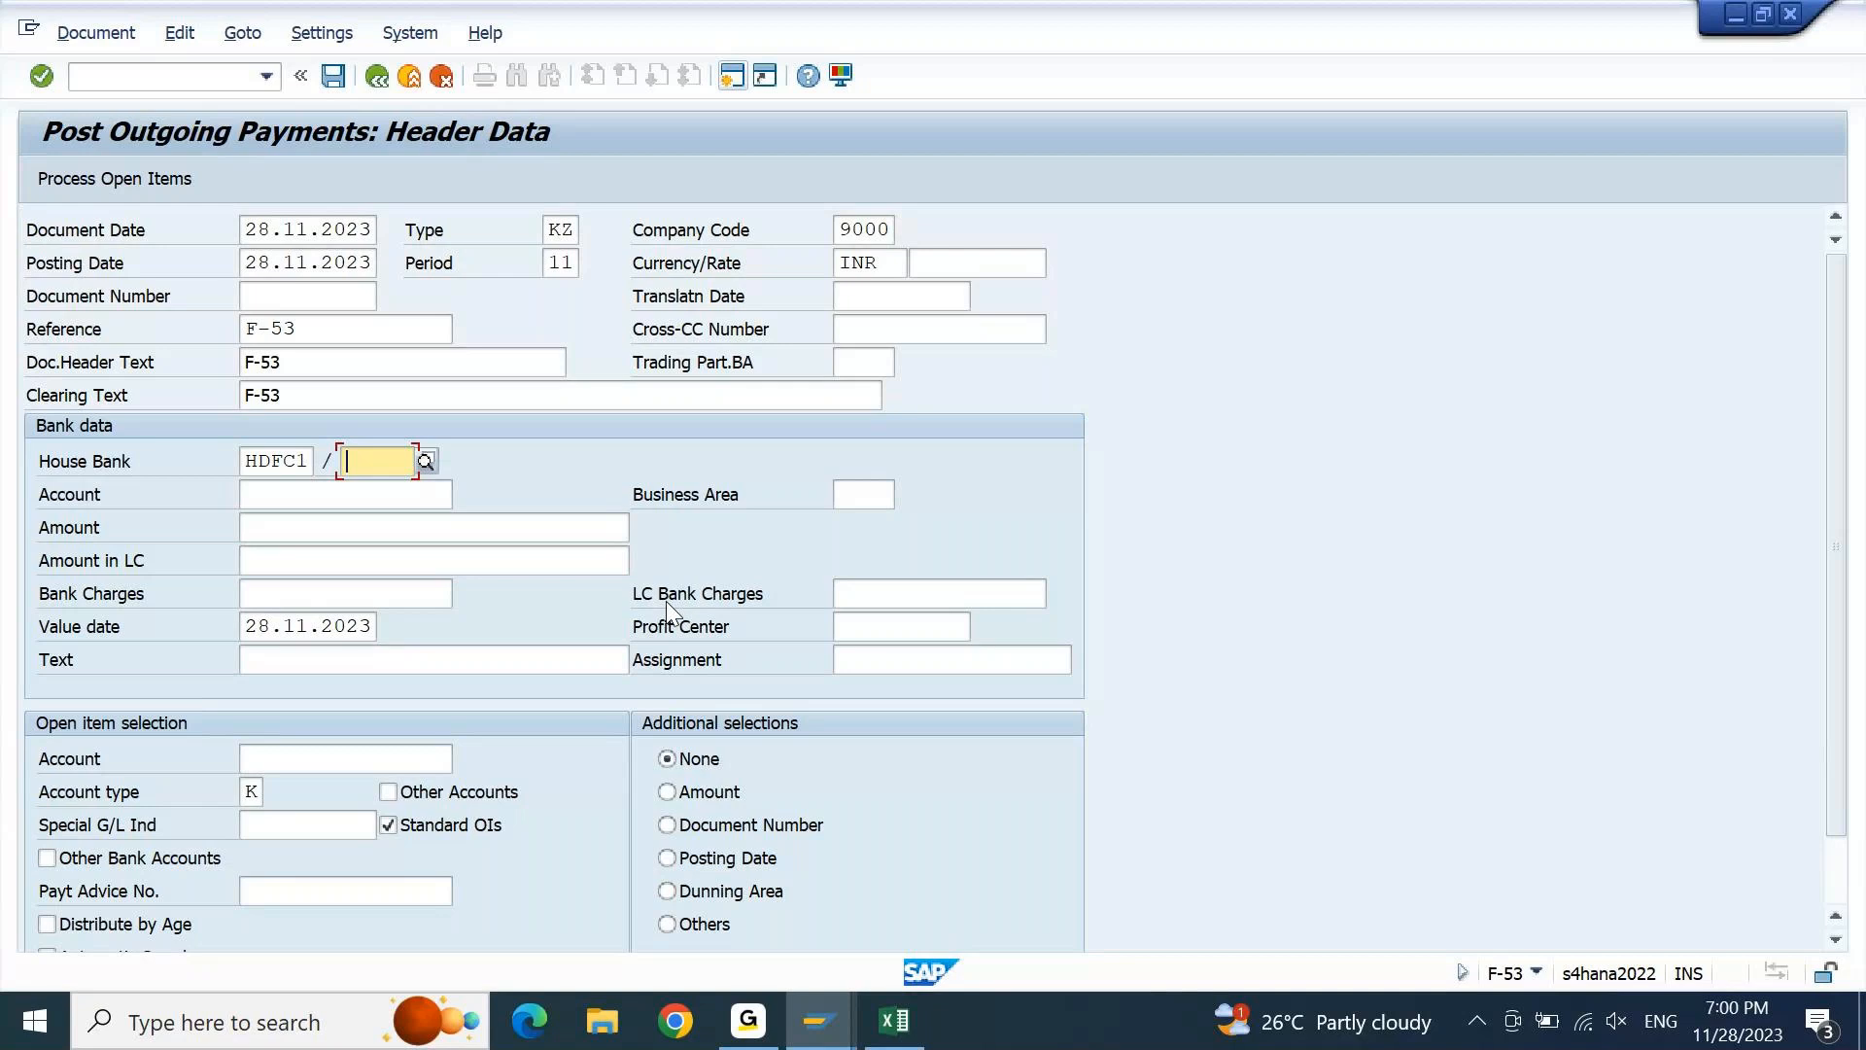
pyautogui.press('F4')
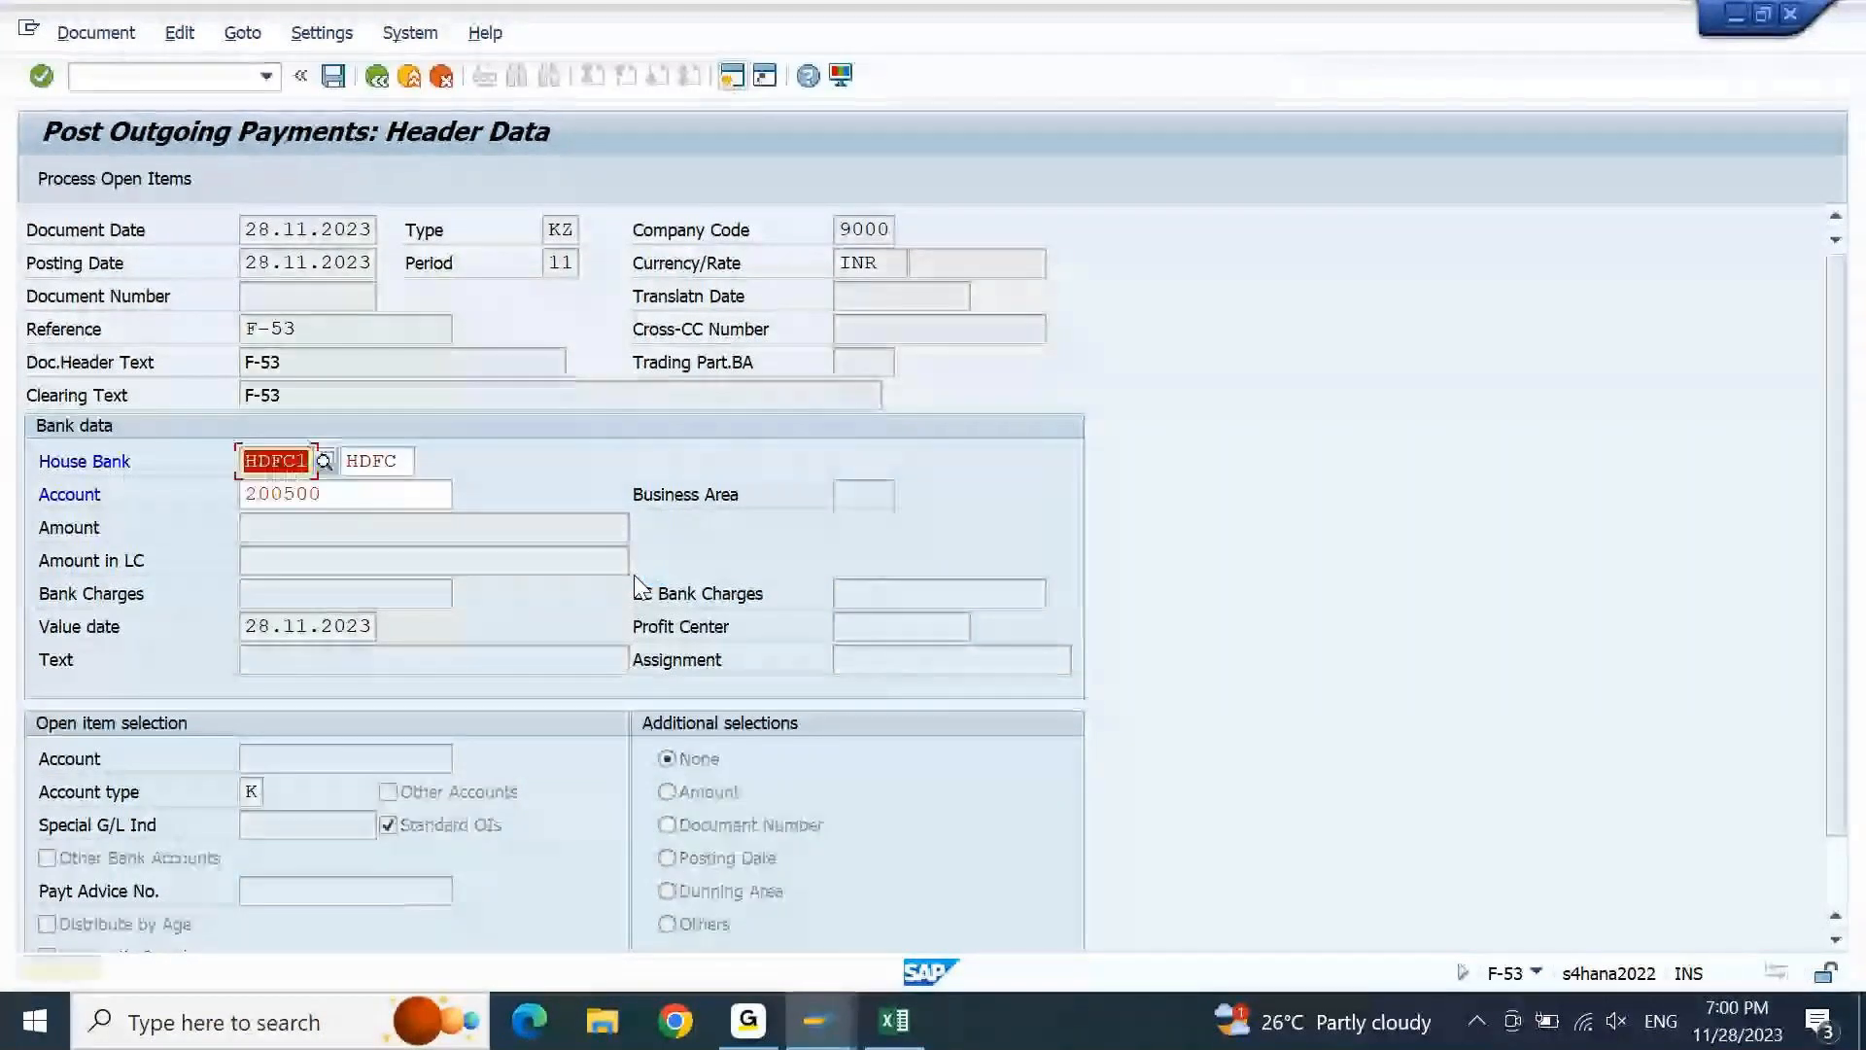
pyautogui.press('Return')
# Replace the derived bank G/L account with HDFC OUT GOING BANK, found by searching G/L accounts with 2*
pyautogui.press('BackSpace')
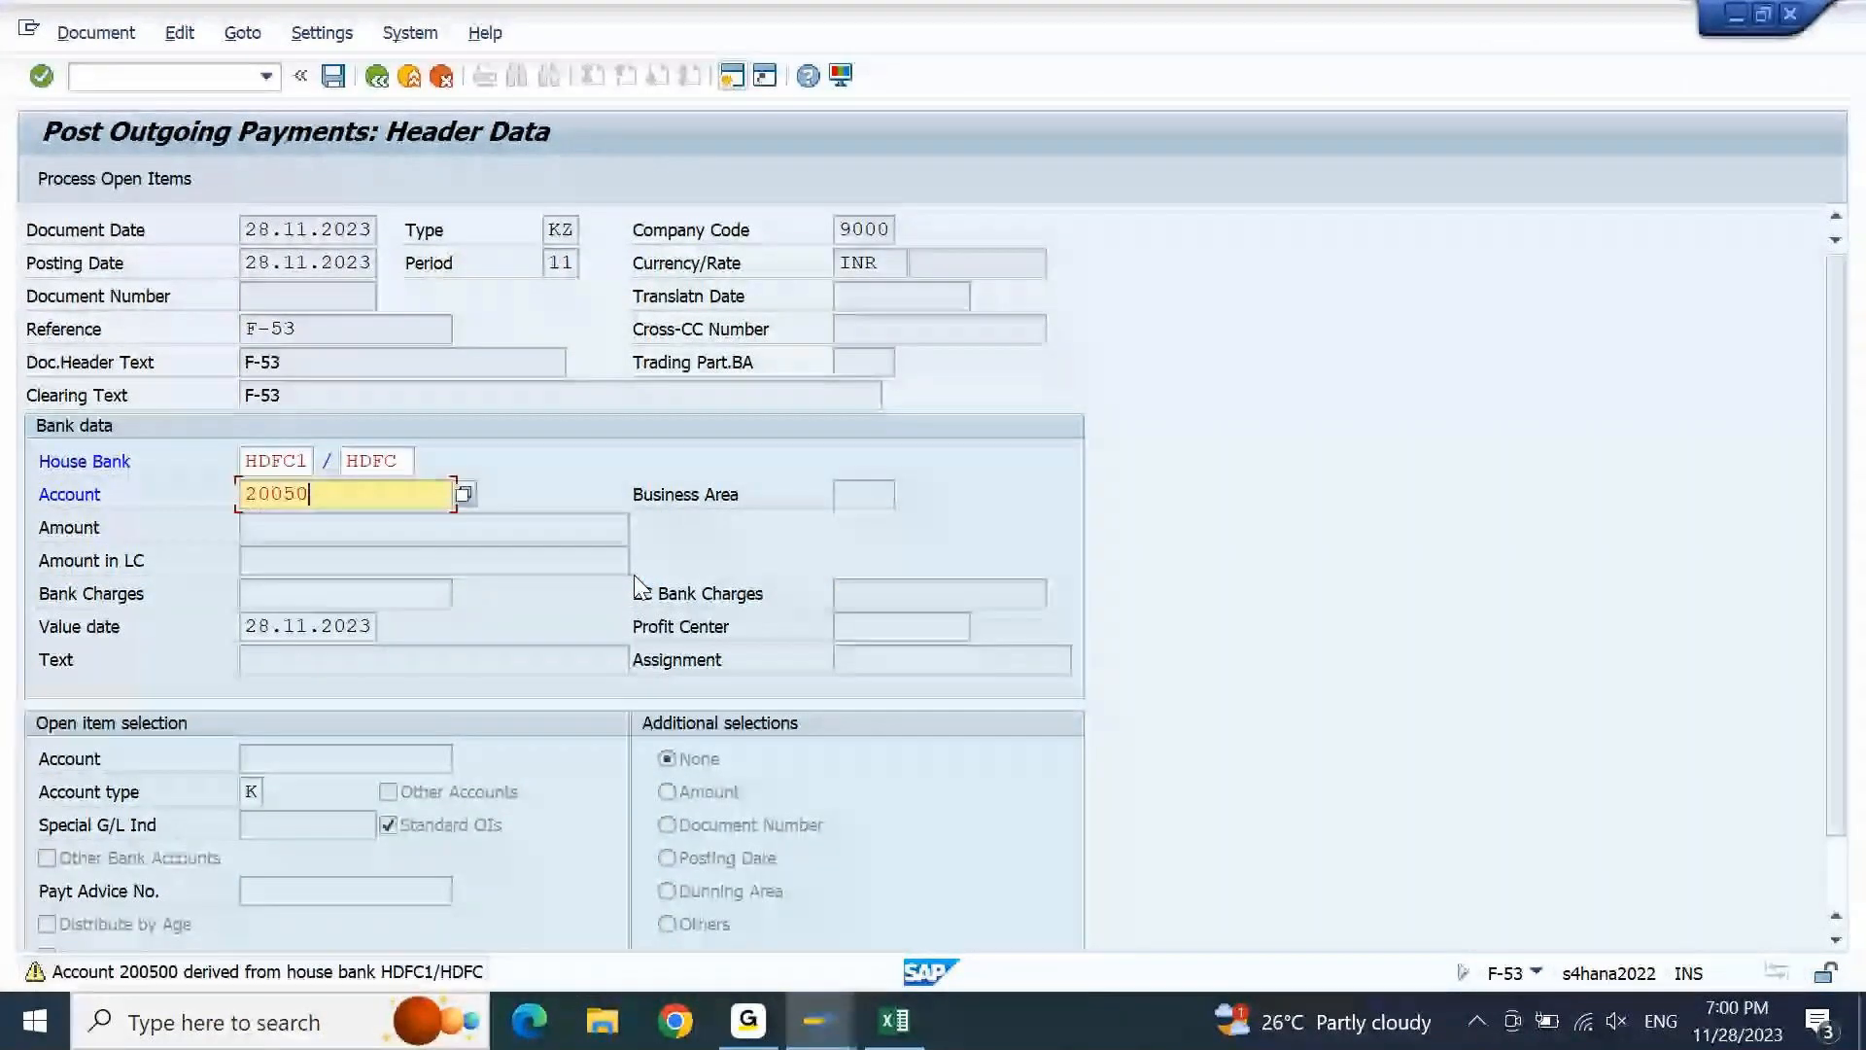
pyautogui.write('1')
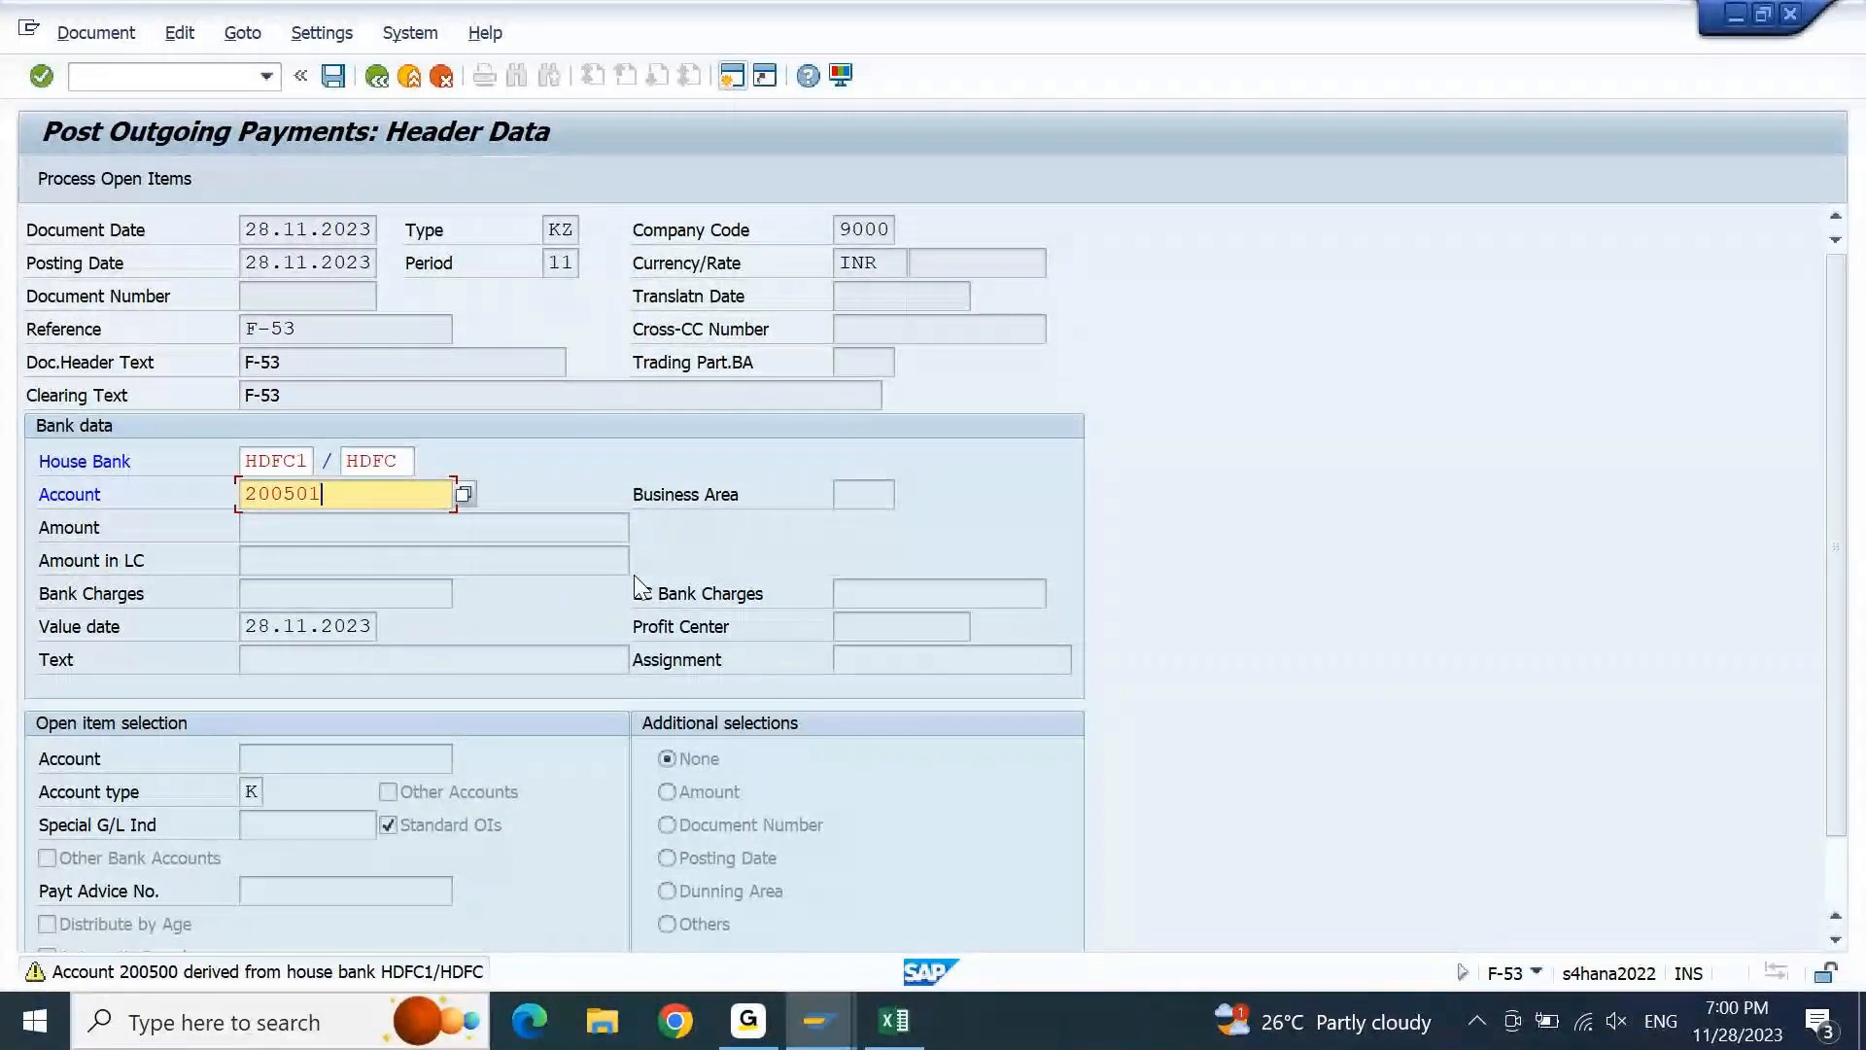
pyautogui.press('BackSpace')
pyautogui.press('BackSpace')
pyautogui.press('BackSpace')
pyautogui.press('BackSpace')
pyautogui.press('BackSpace')
pyautogui.press('BackSpace')
pyautogui.press('Return')
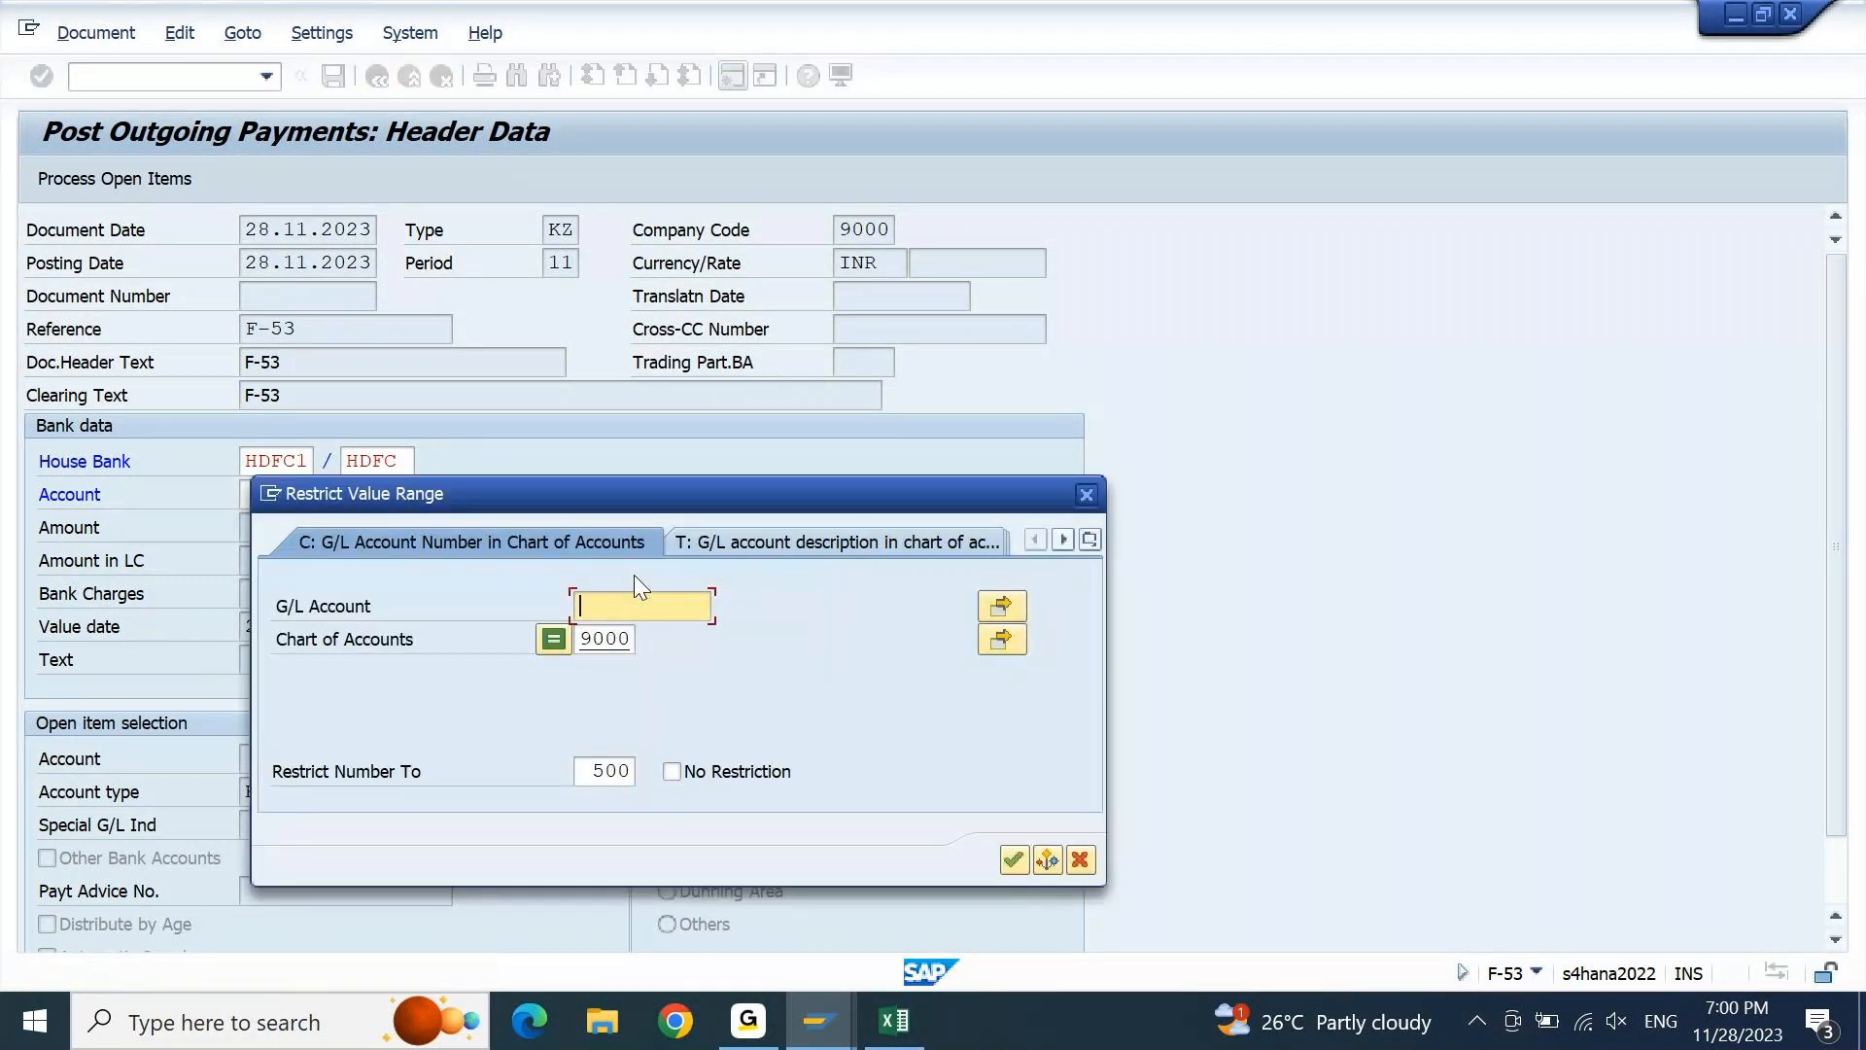
pyautogui.write('2*')
pyautogui.press('Return')
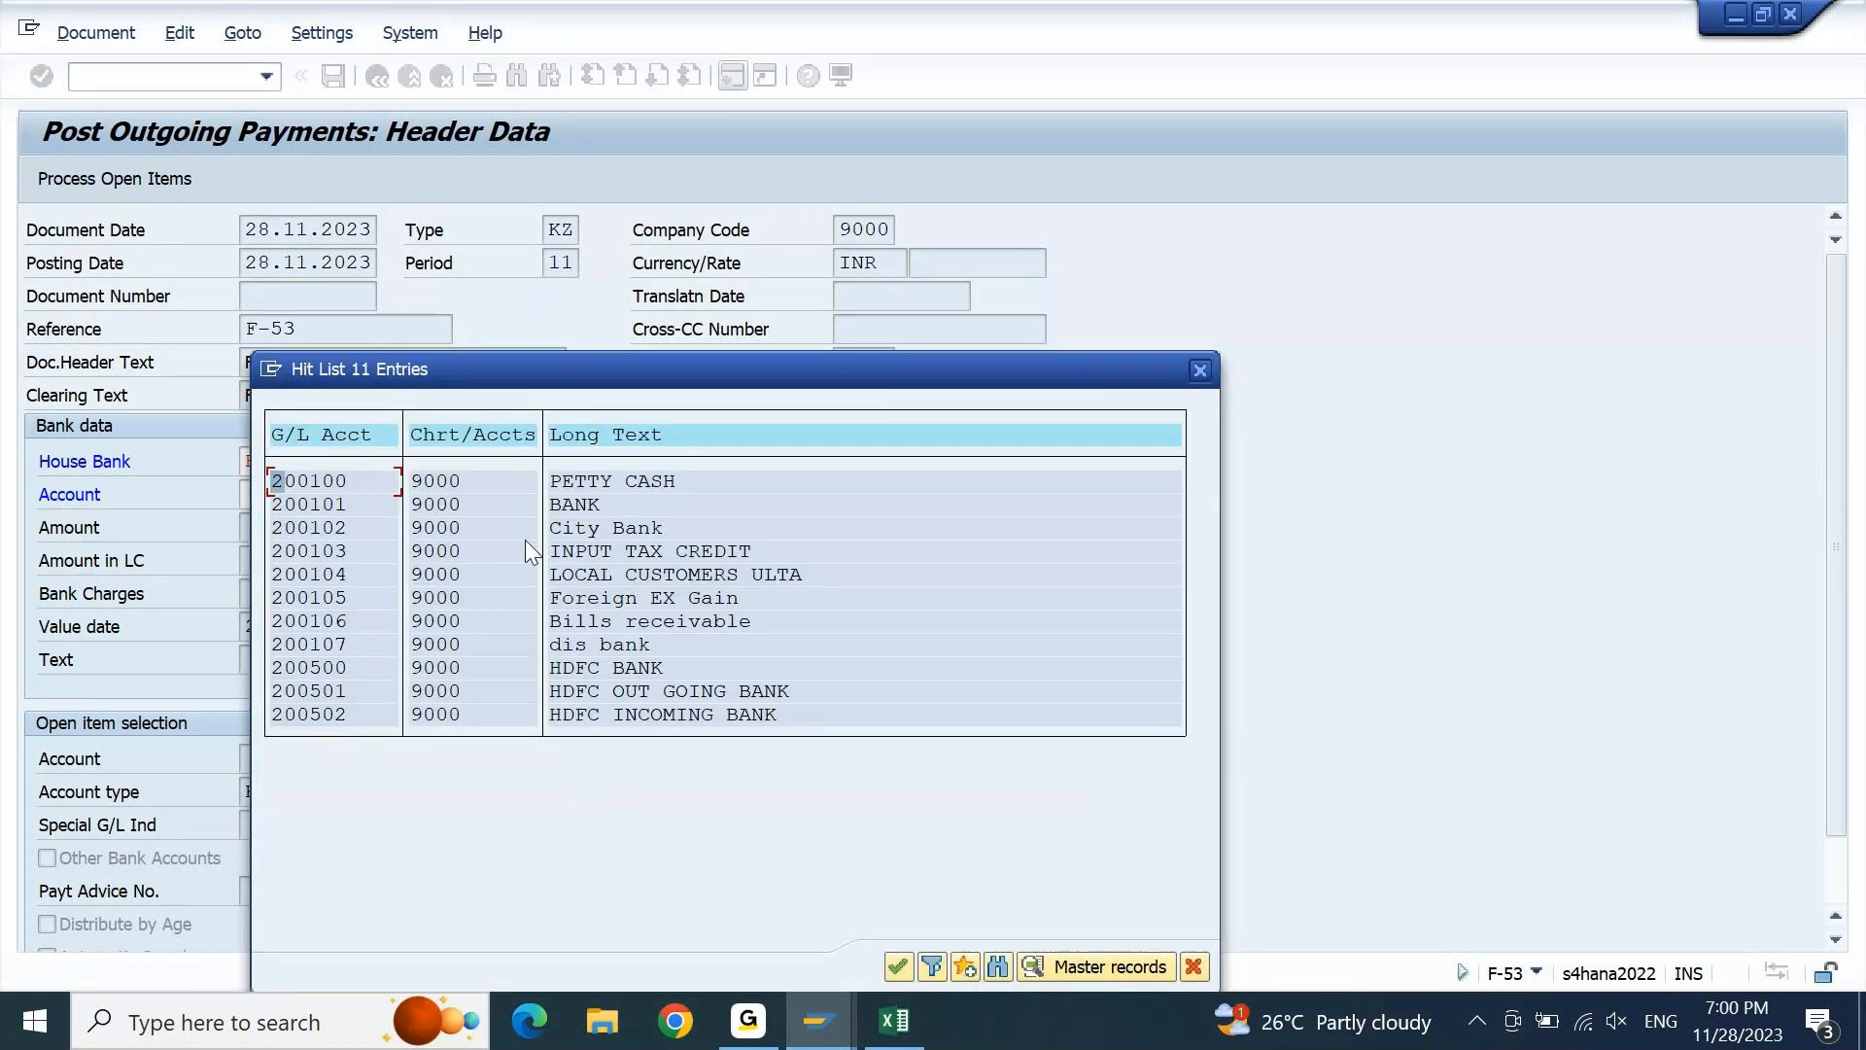
pyautogui.doubleClick(647, 697)
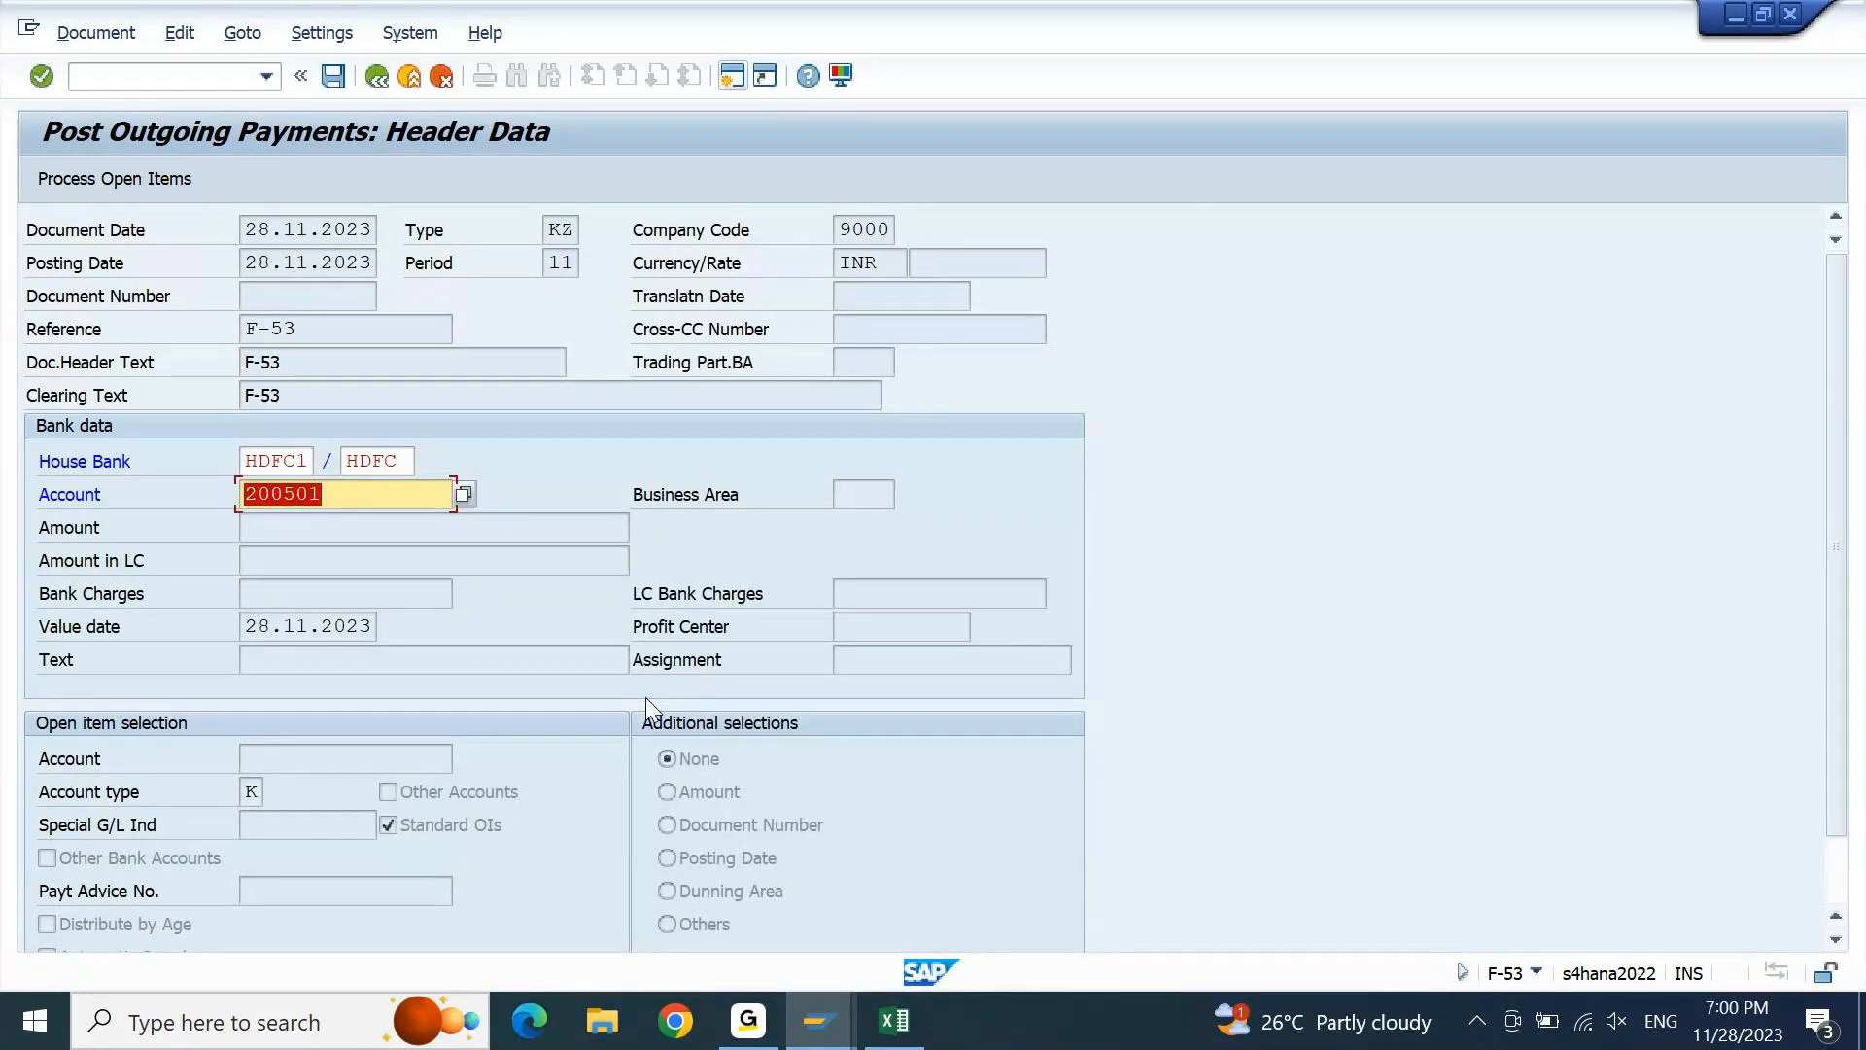
# Clear the value date from the bank data and confirm the header entries
pyautogui.press('Return')
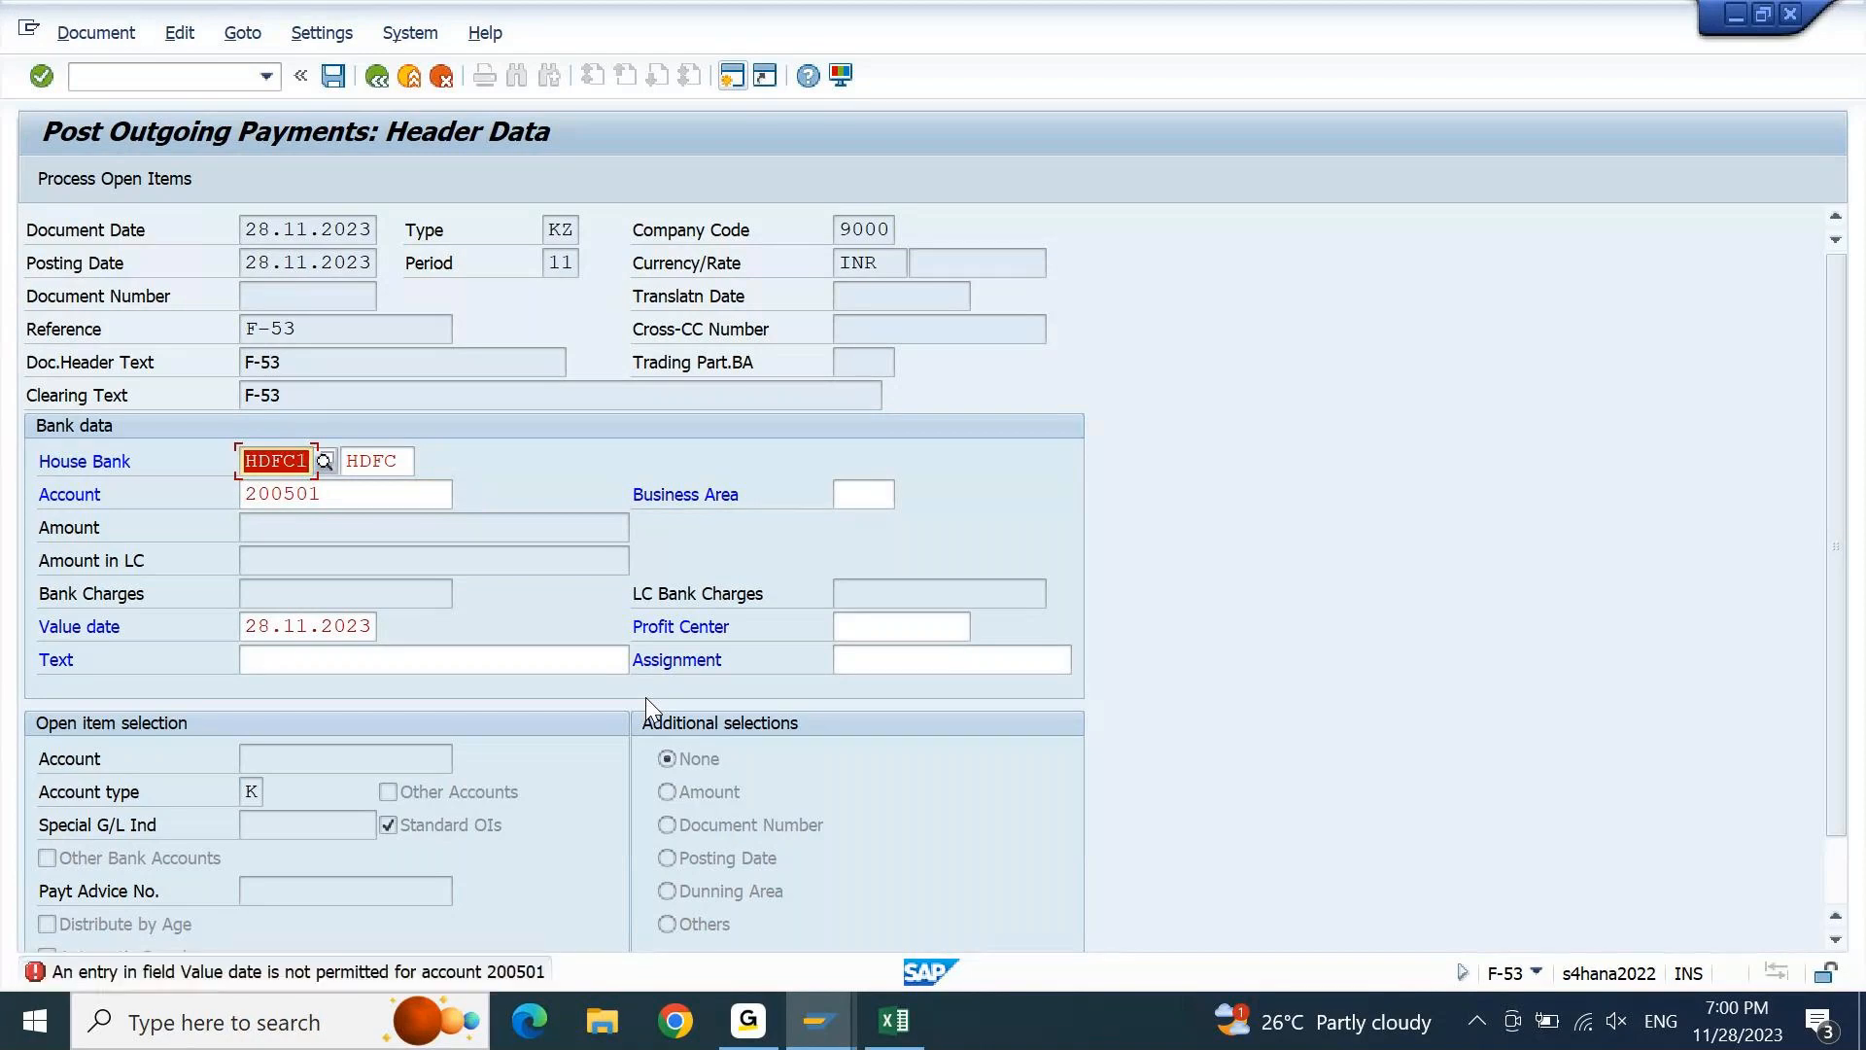
pyautogui.click(363, 629)
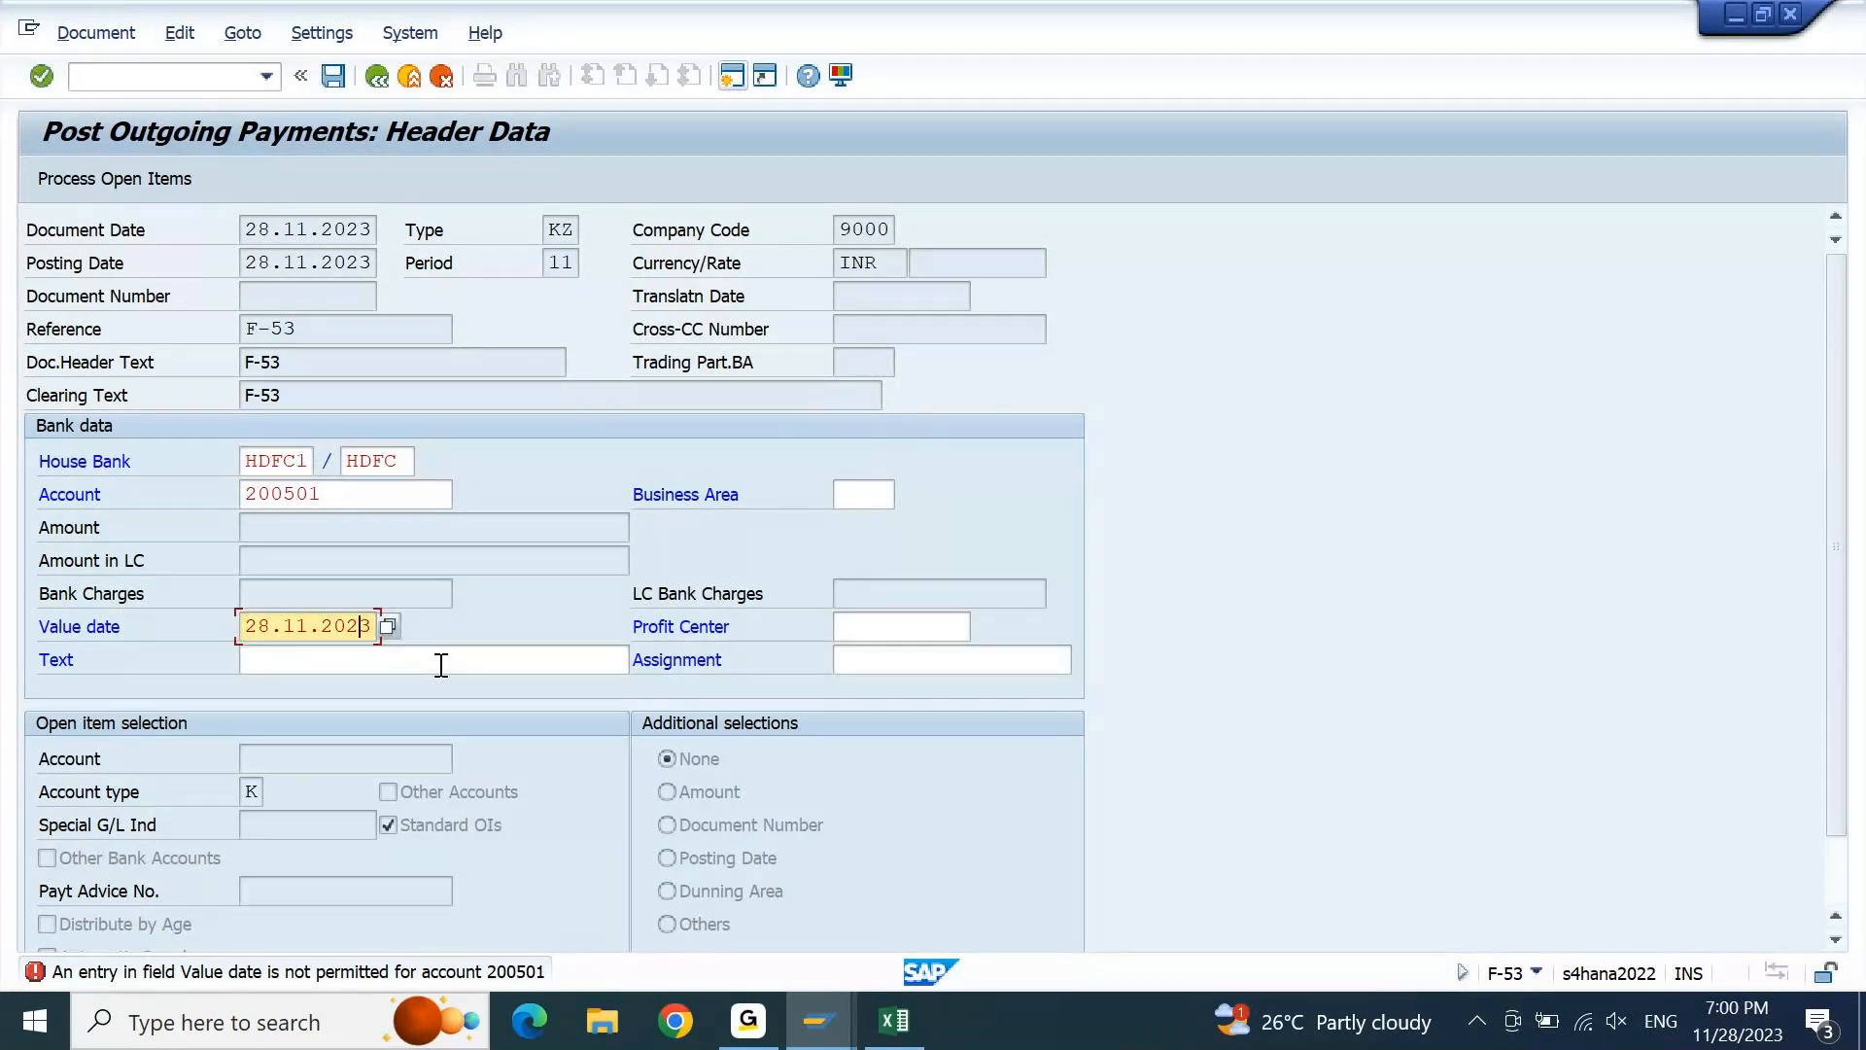
pyautogui.press('Tab')
pyautogui.press('Return')
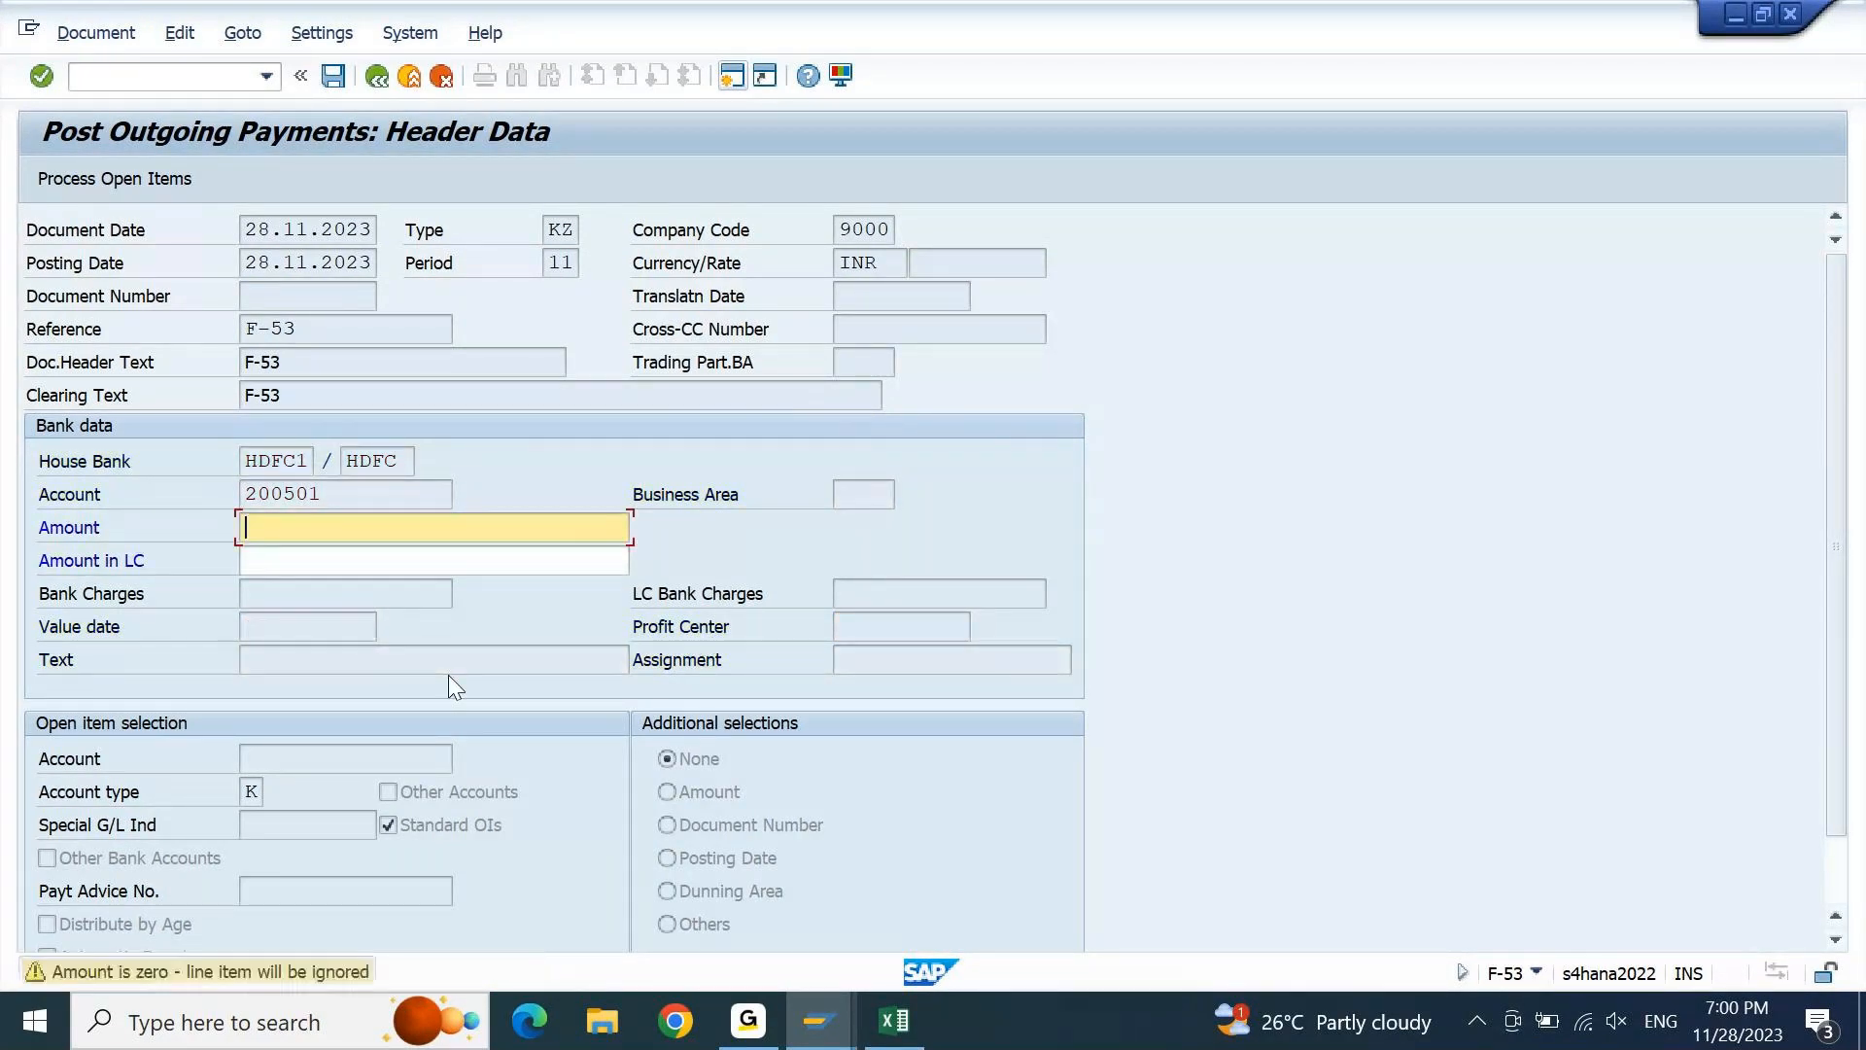
# Enter a payment amount of 1000 INR and leave the local currency amount empty
pyautogui.write('1000')
pyautogui.press('Tab')
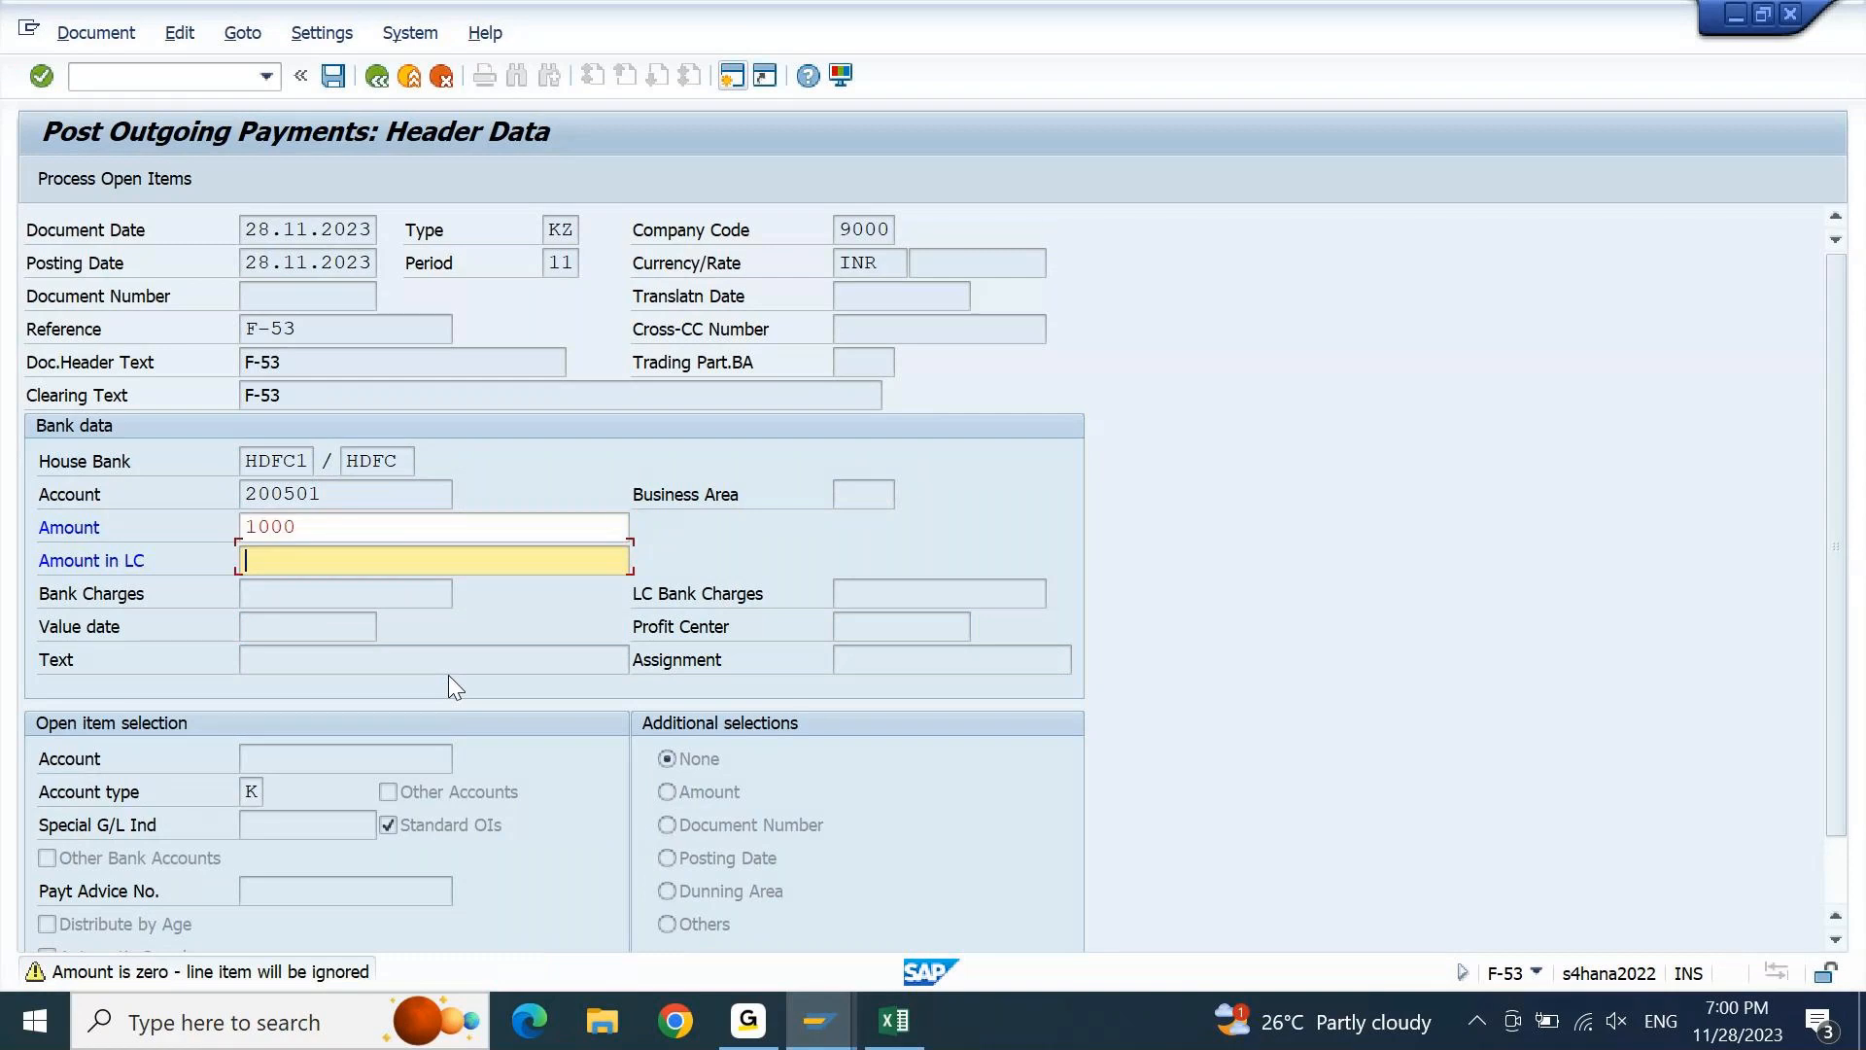
pyautogui.press('Return')
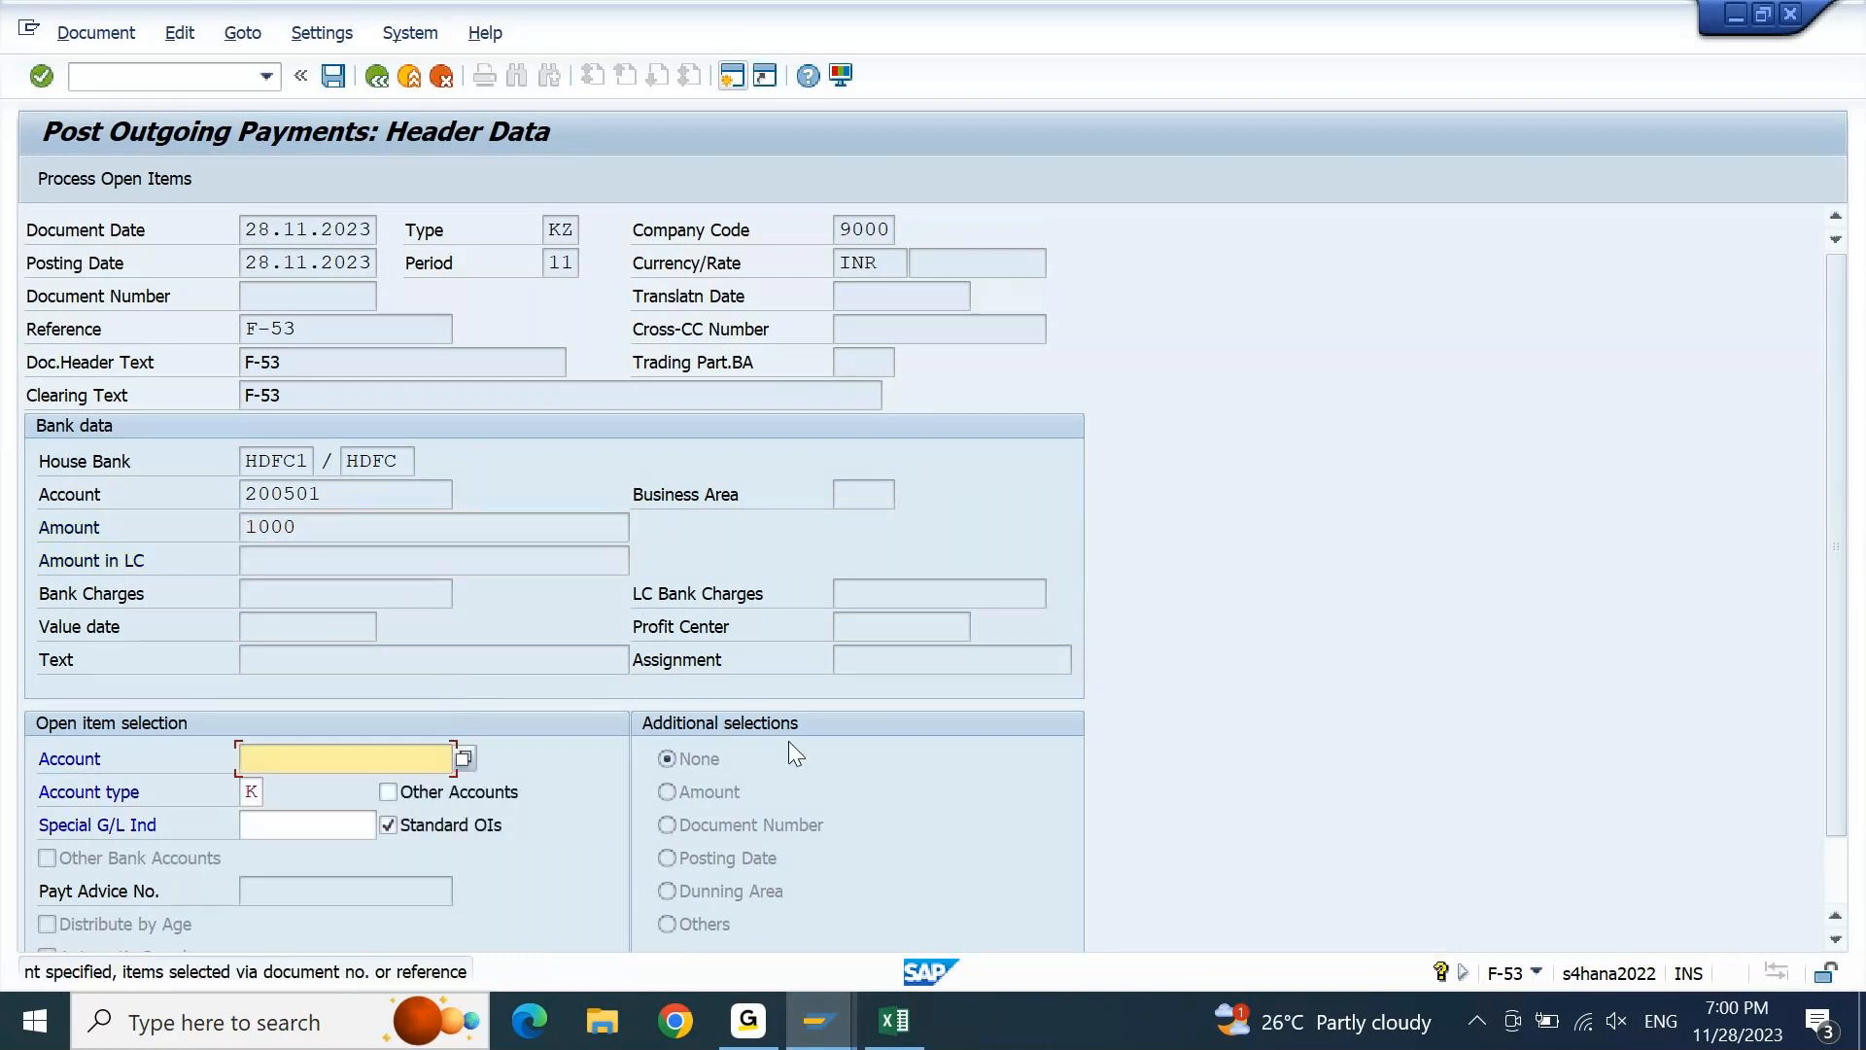
# Enter the vendor account of Palak stores for open item selection, load its open items and simulate the payment document
pyautogui.write('2000')
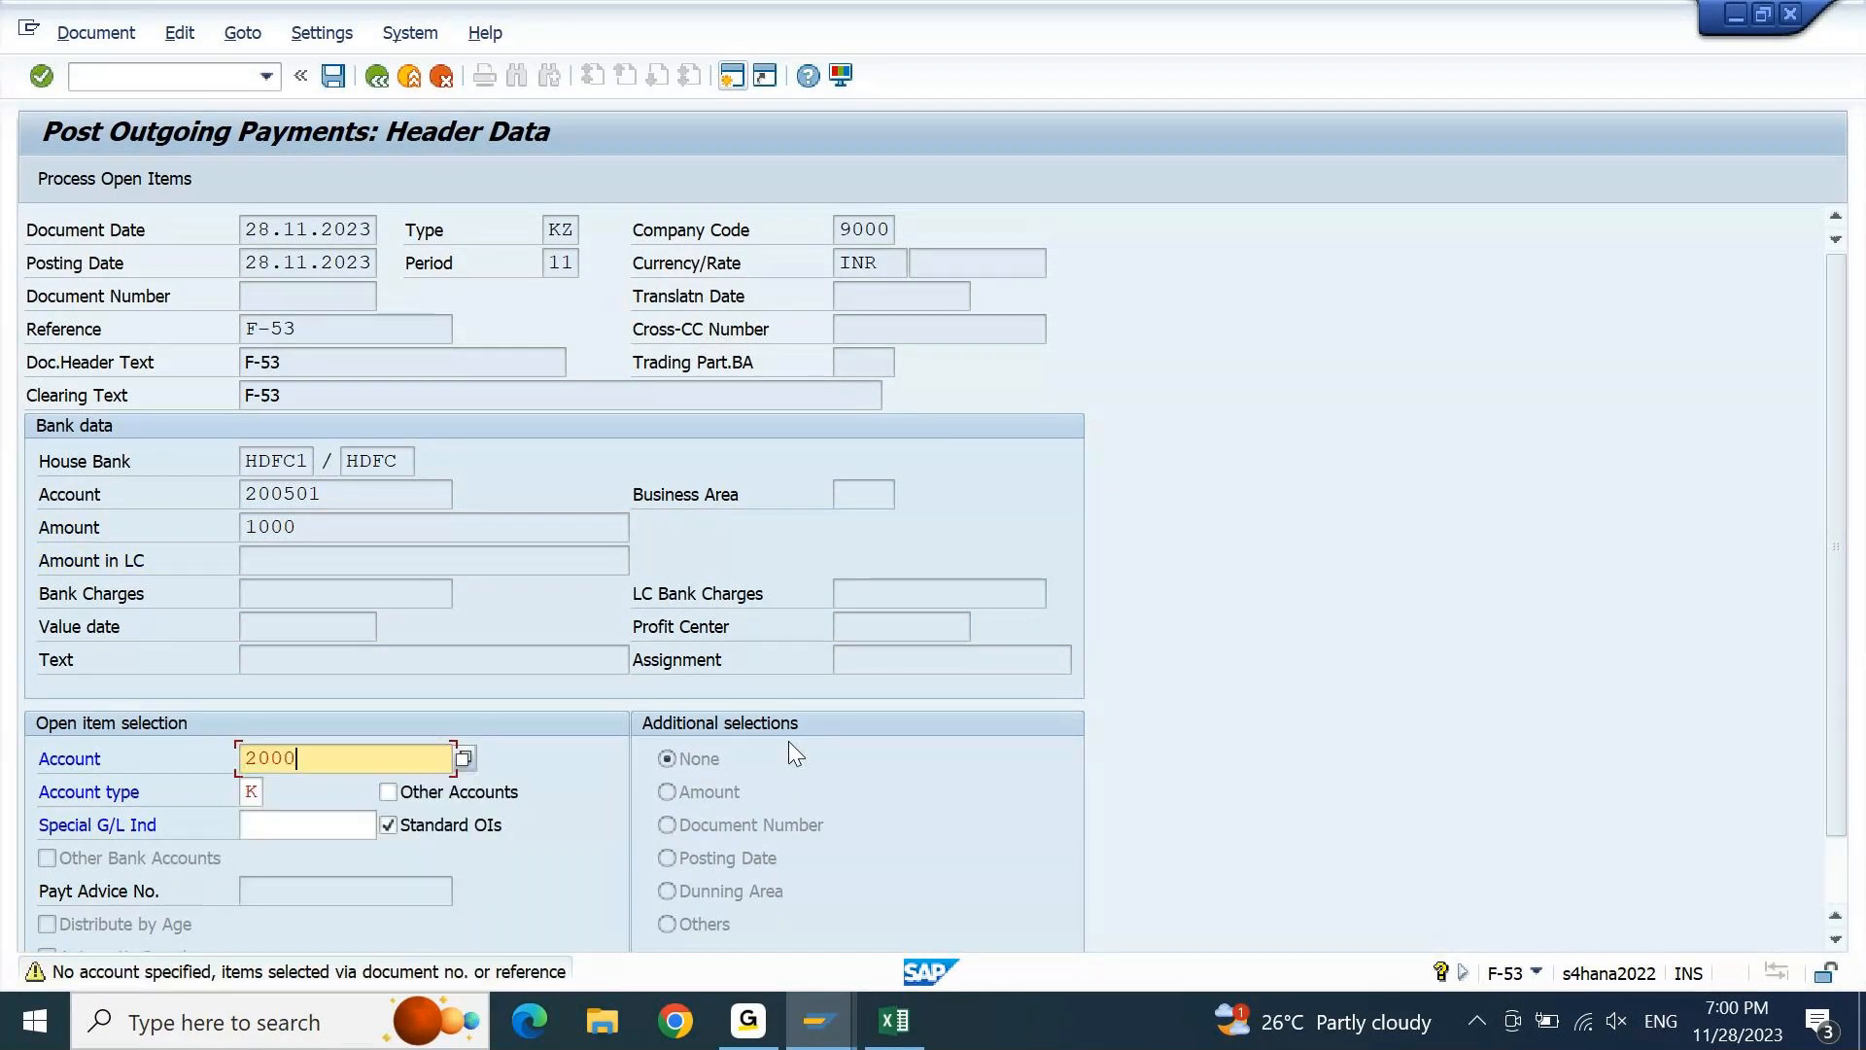
pyautogui.press('Return')
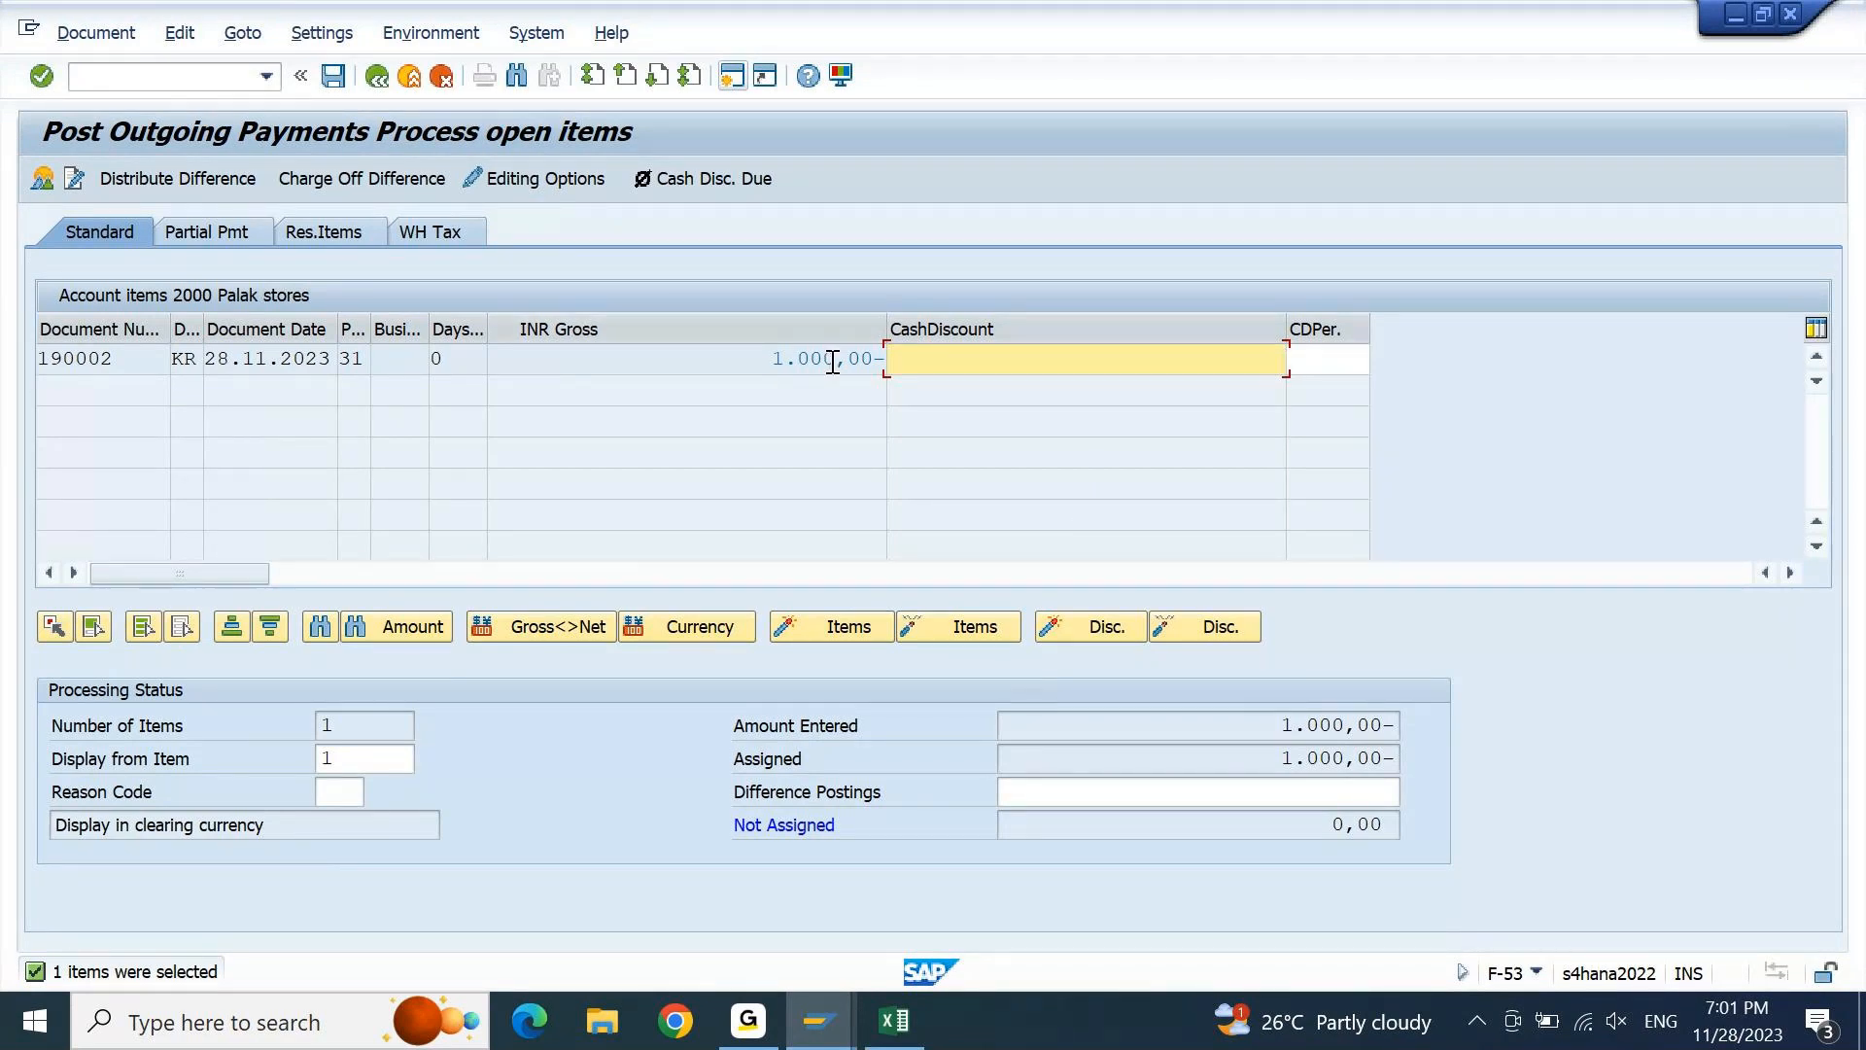
pyautogui.click(124, 37)
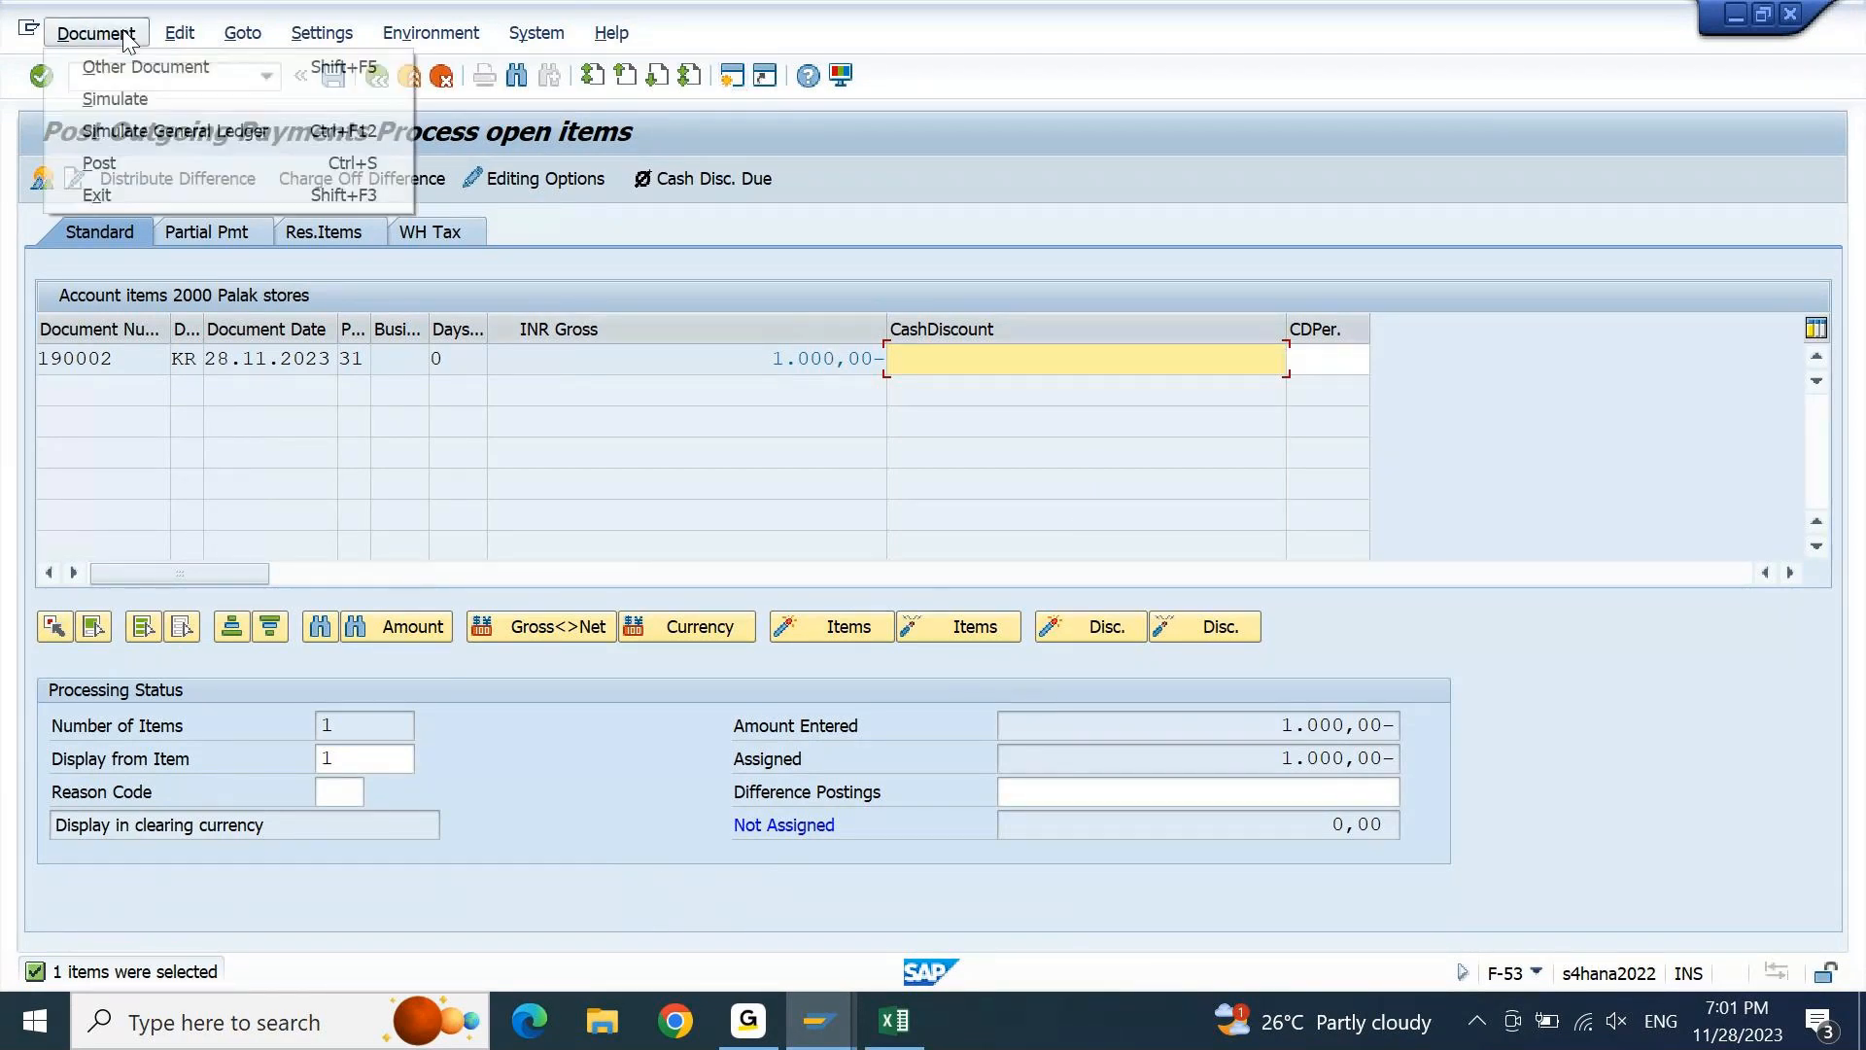
pyautogui.click(142, 100)
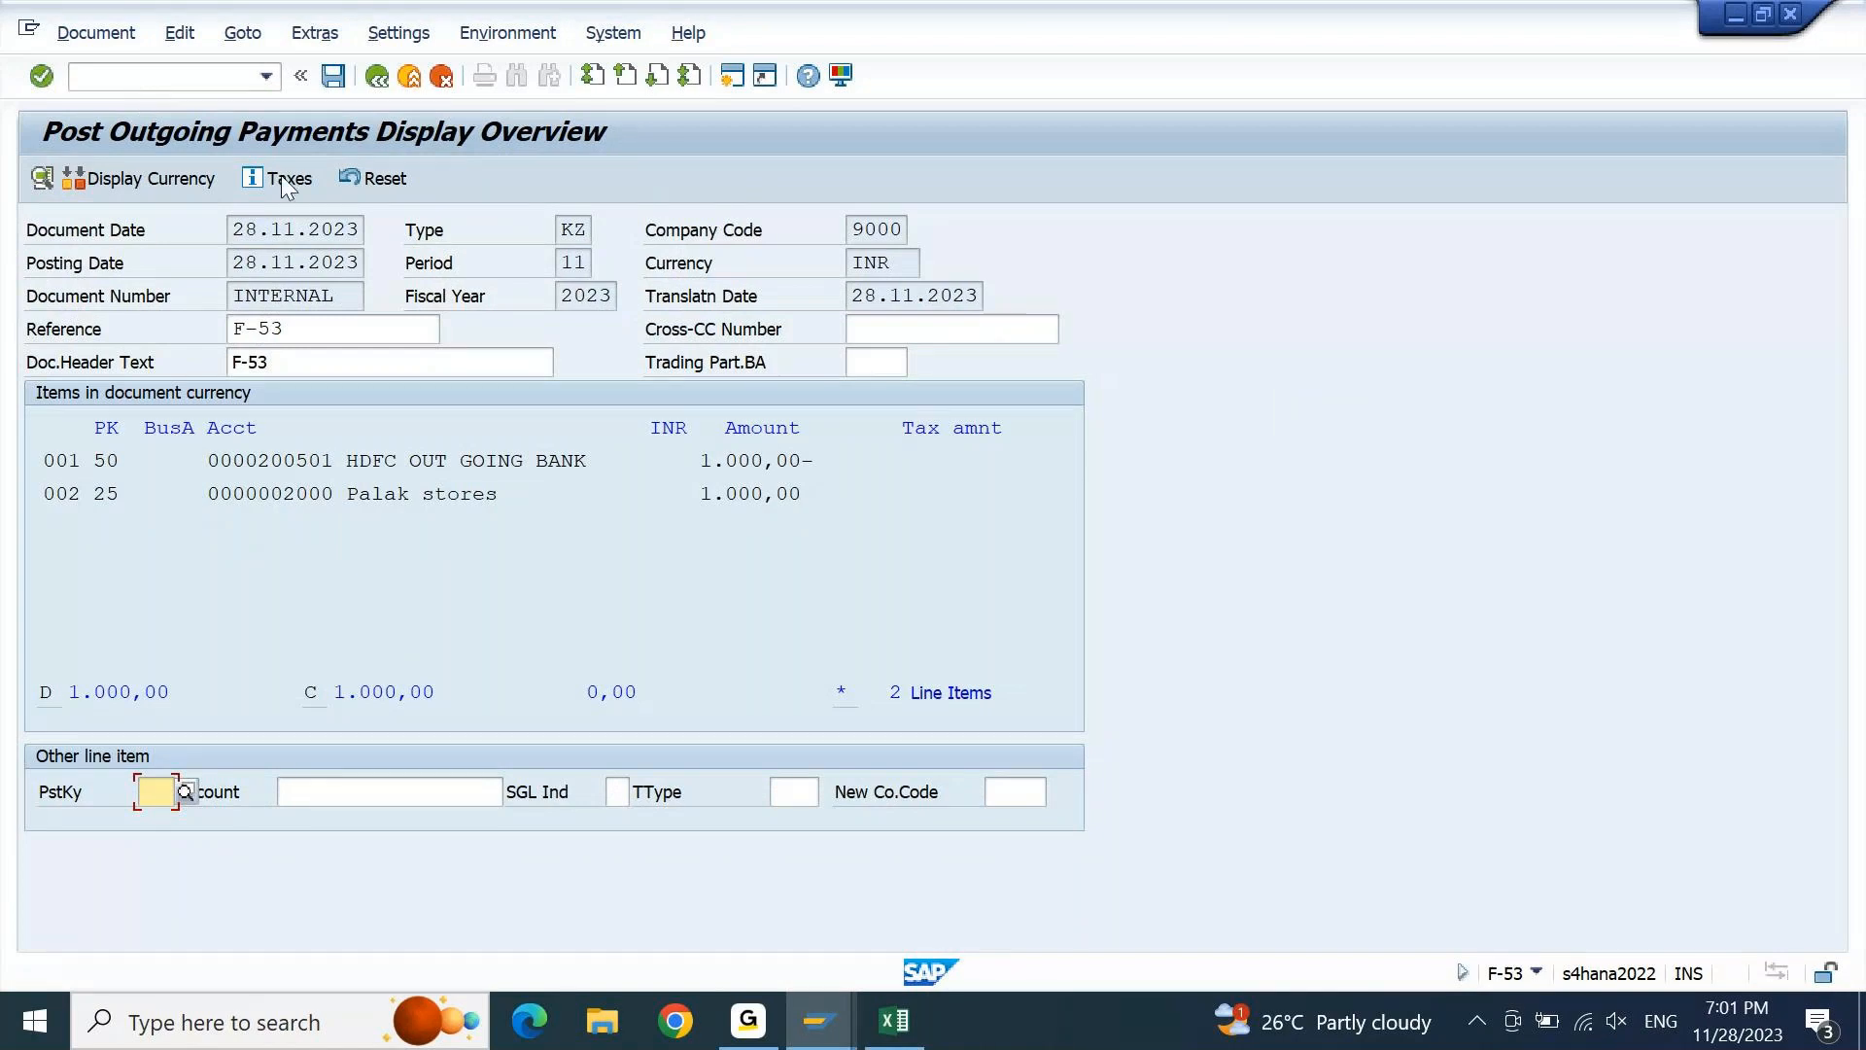
# Simulate the general ledger view of the payment document, check its profit center assignment and return to the document overview
pyautogui.click(131, 38)
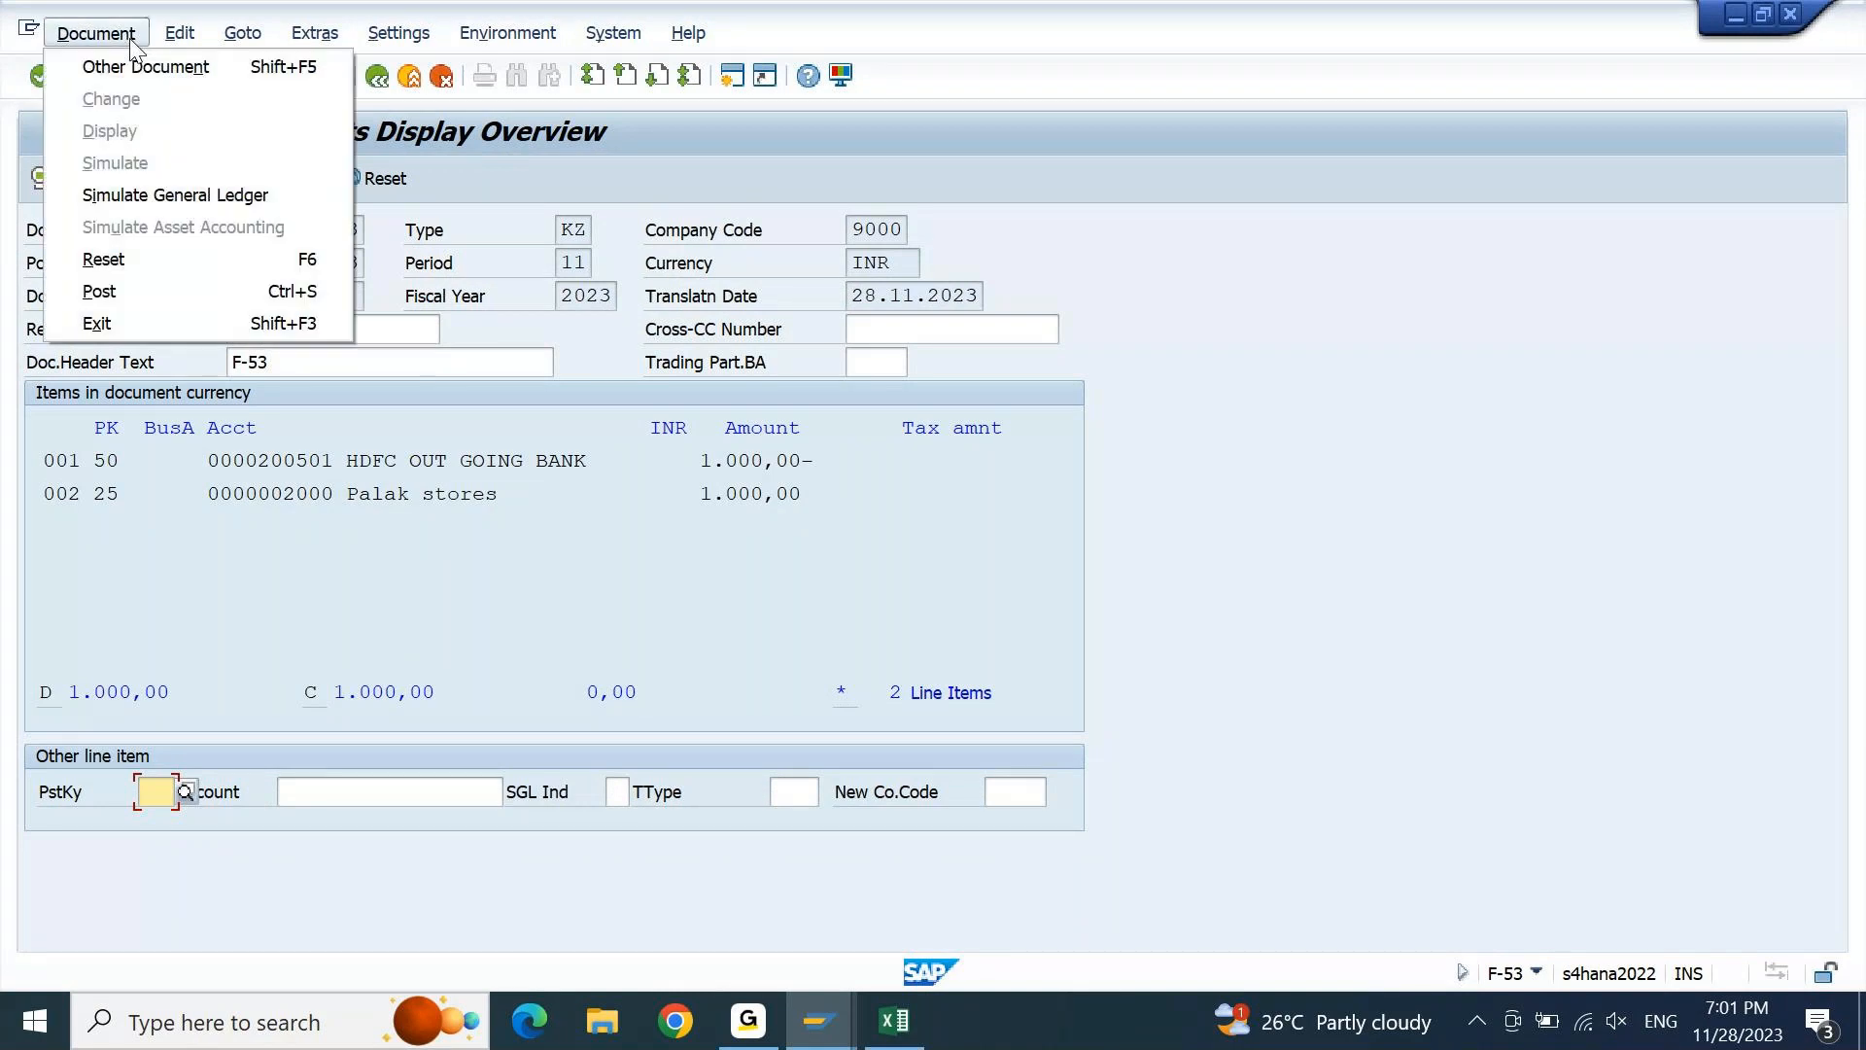
pyautogui.click(158, 194)
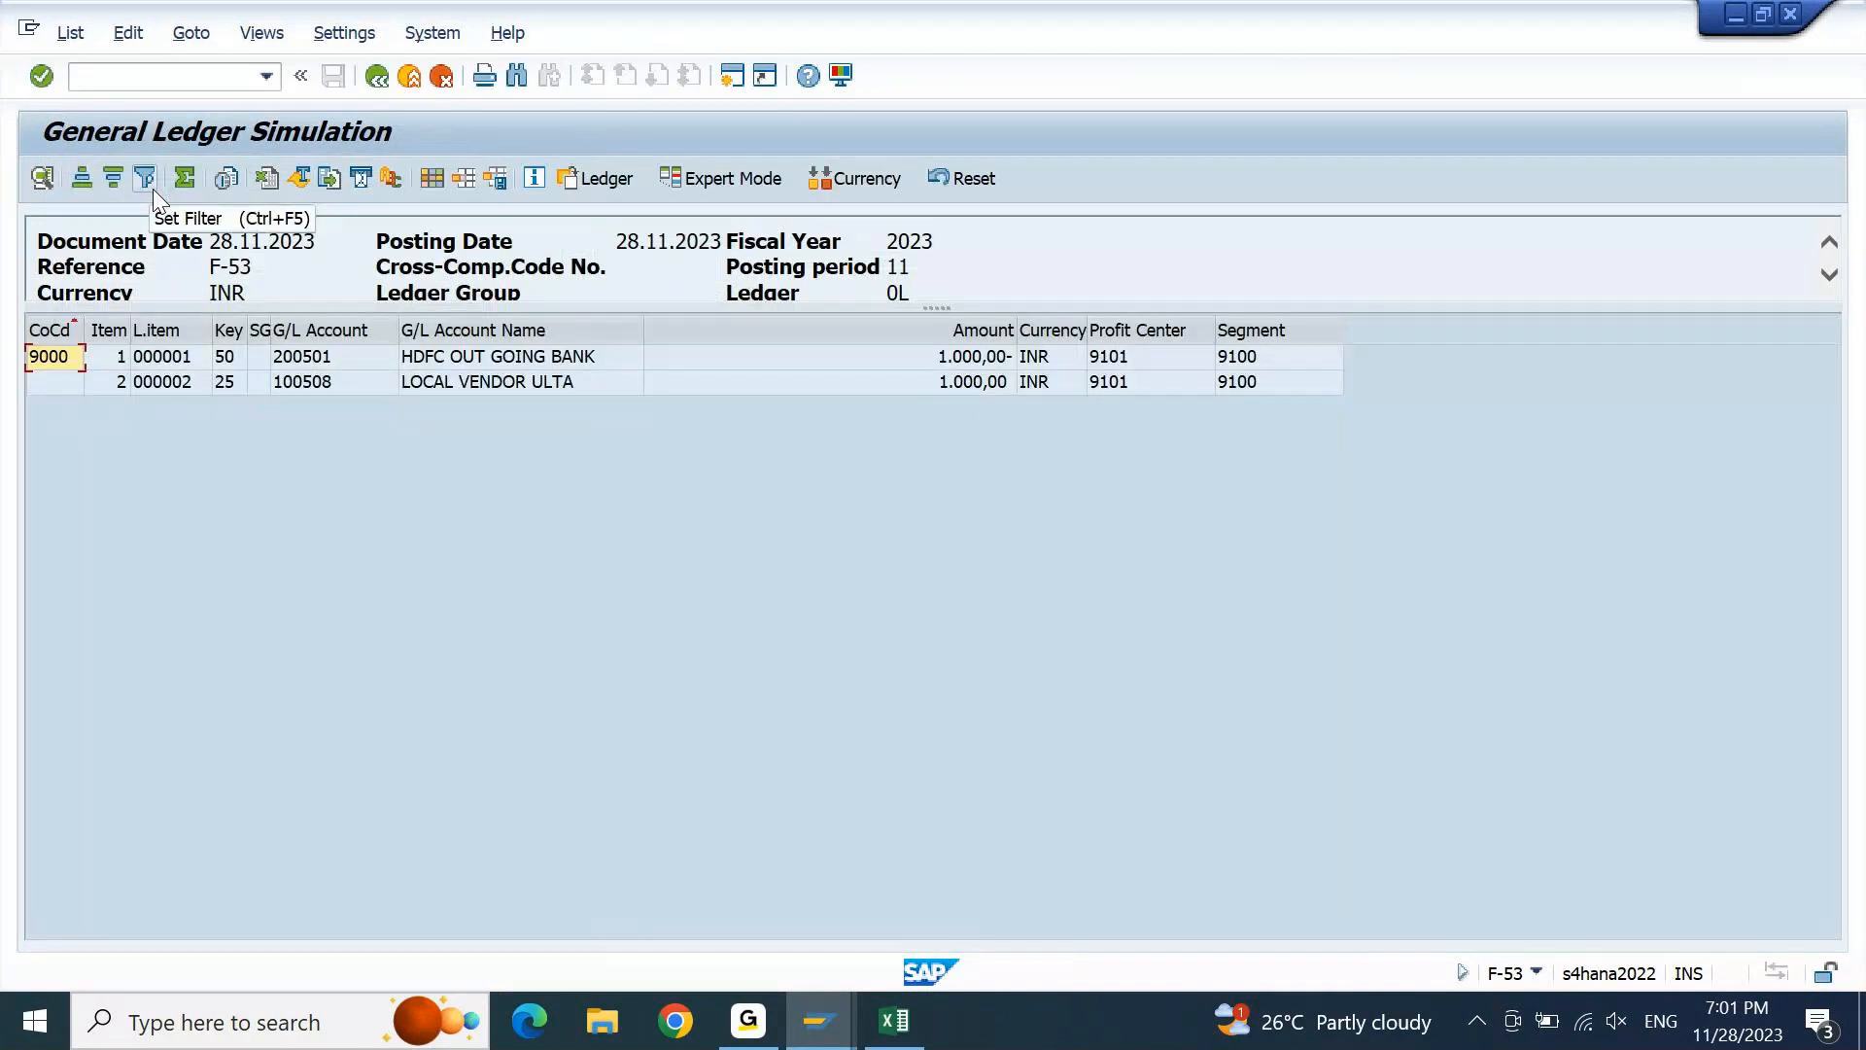
pyautogui.click(1178, 332)
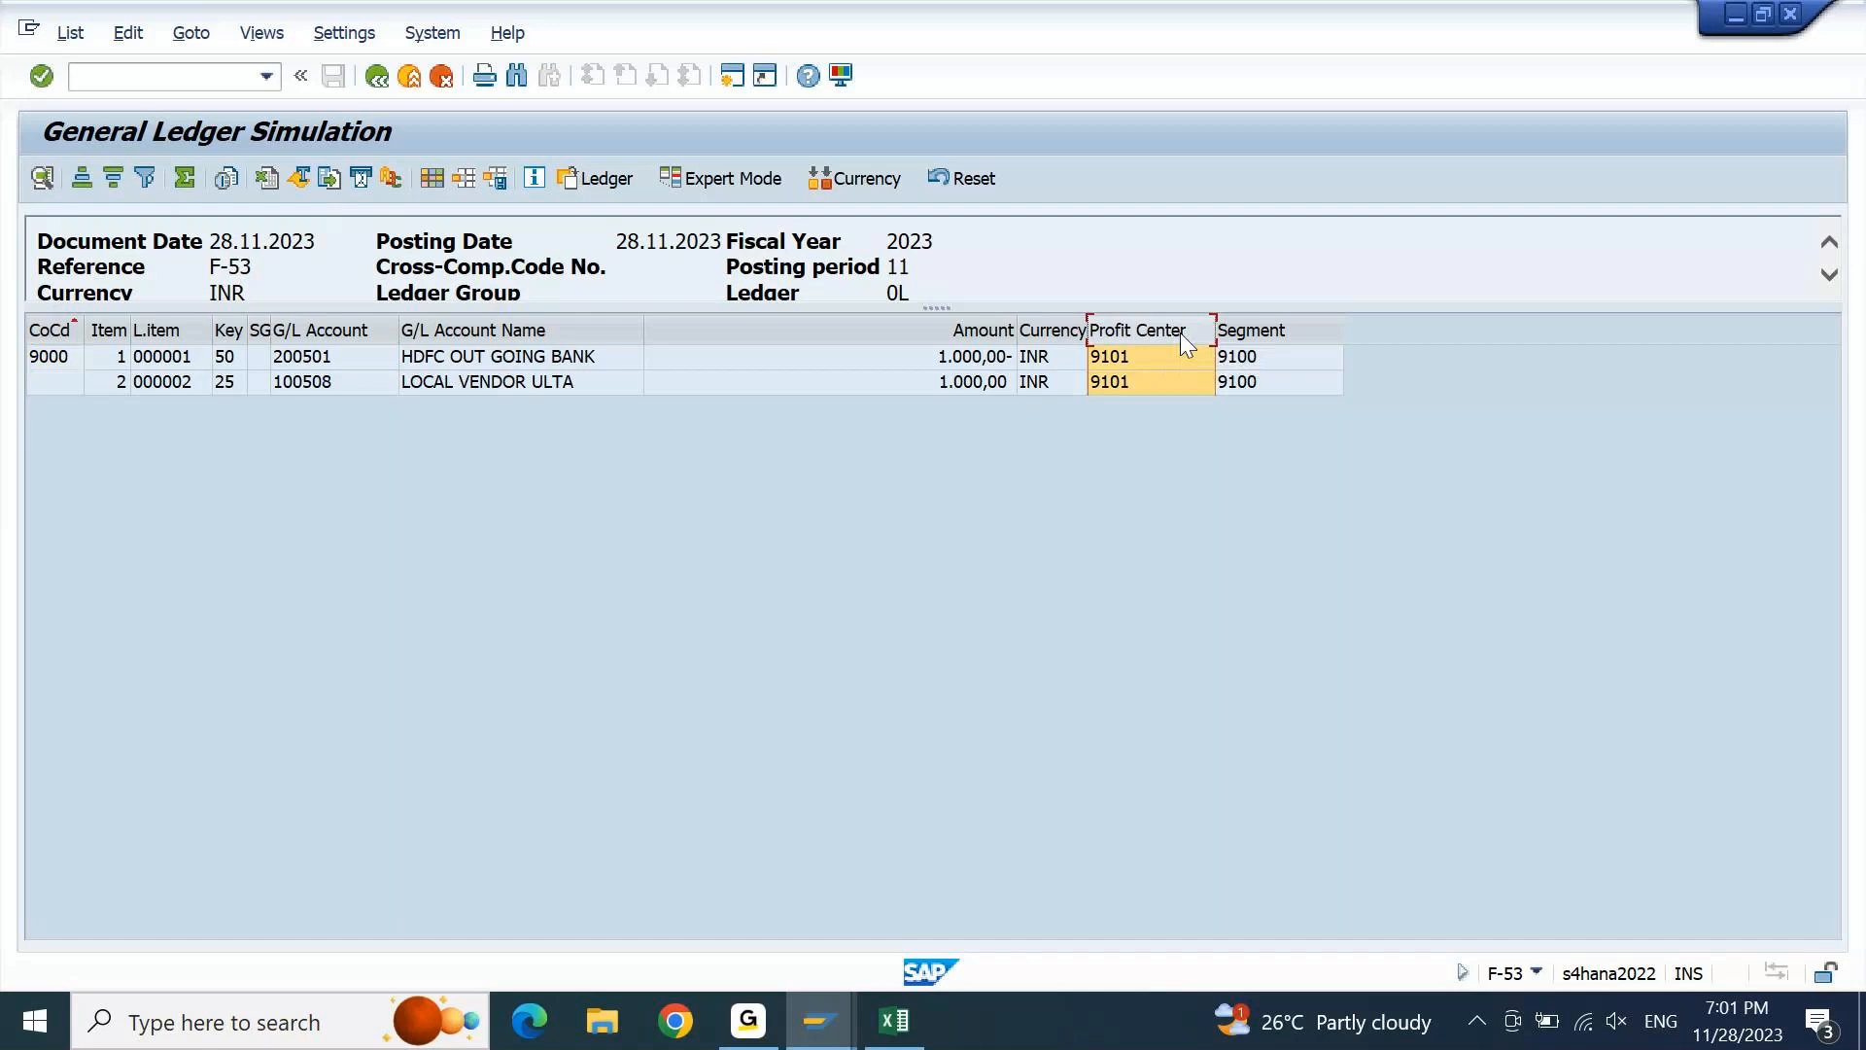
pyautogui.press('F3')
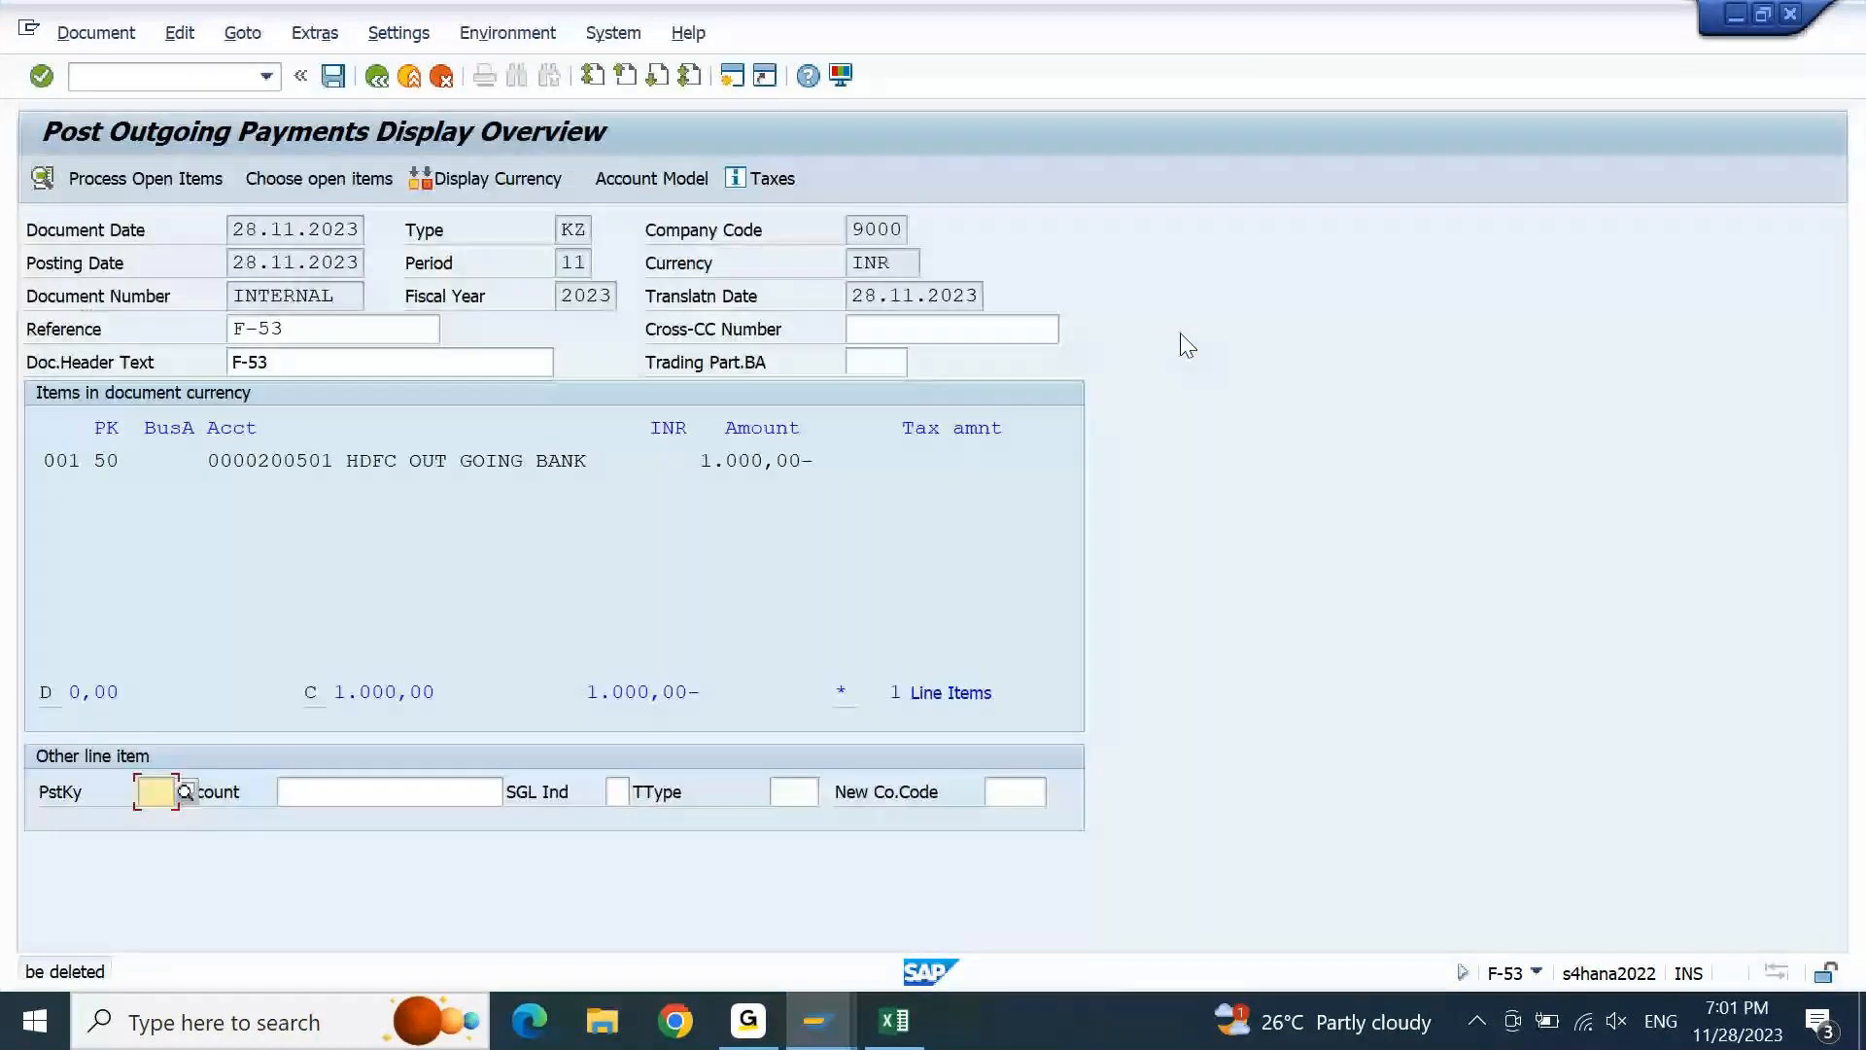
# Simulate the outgoing payment document again and post it
pyautogui.click(96, 33)
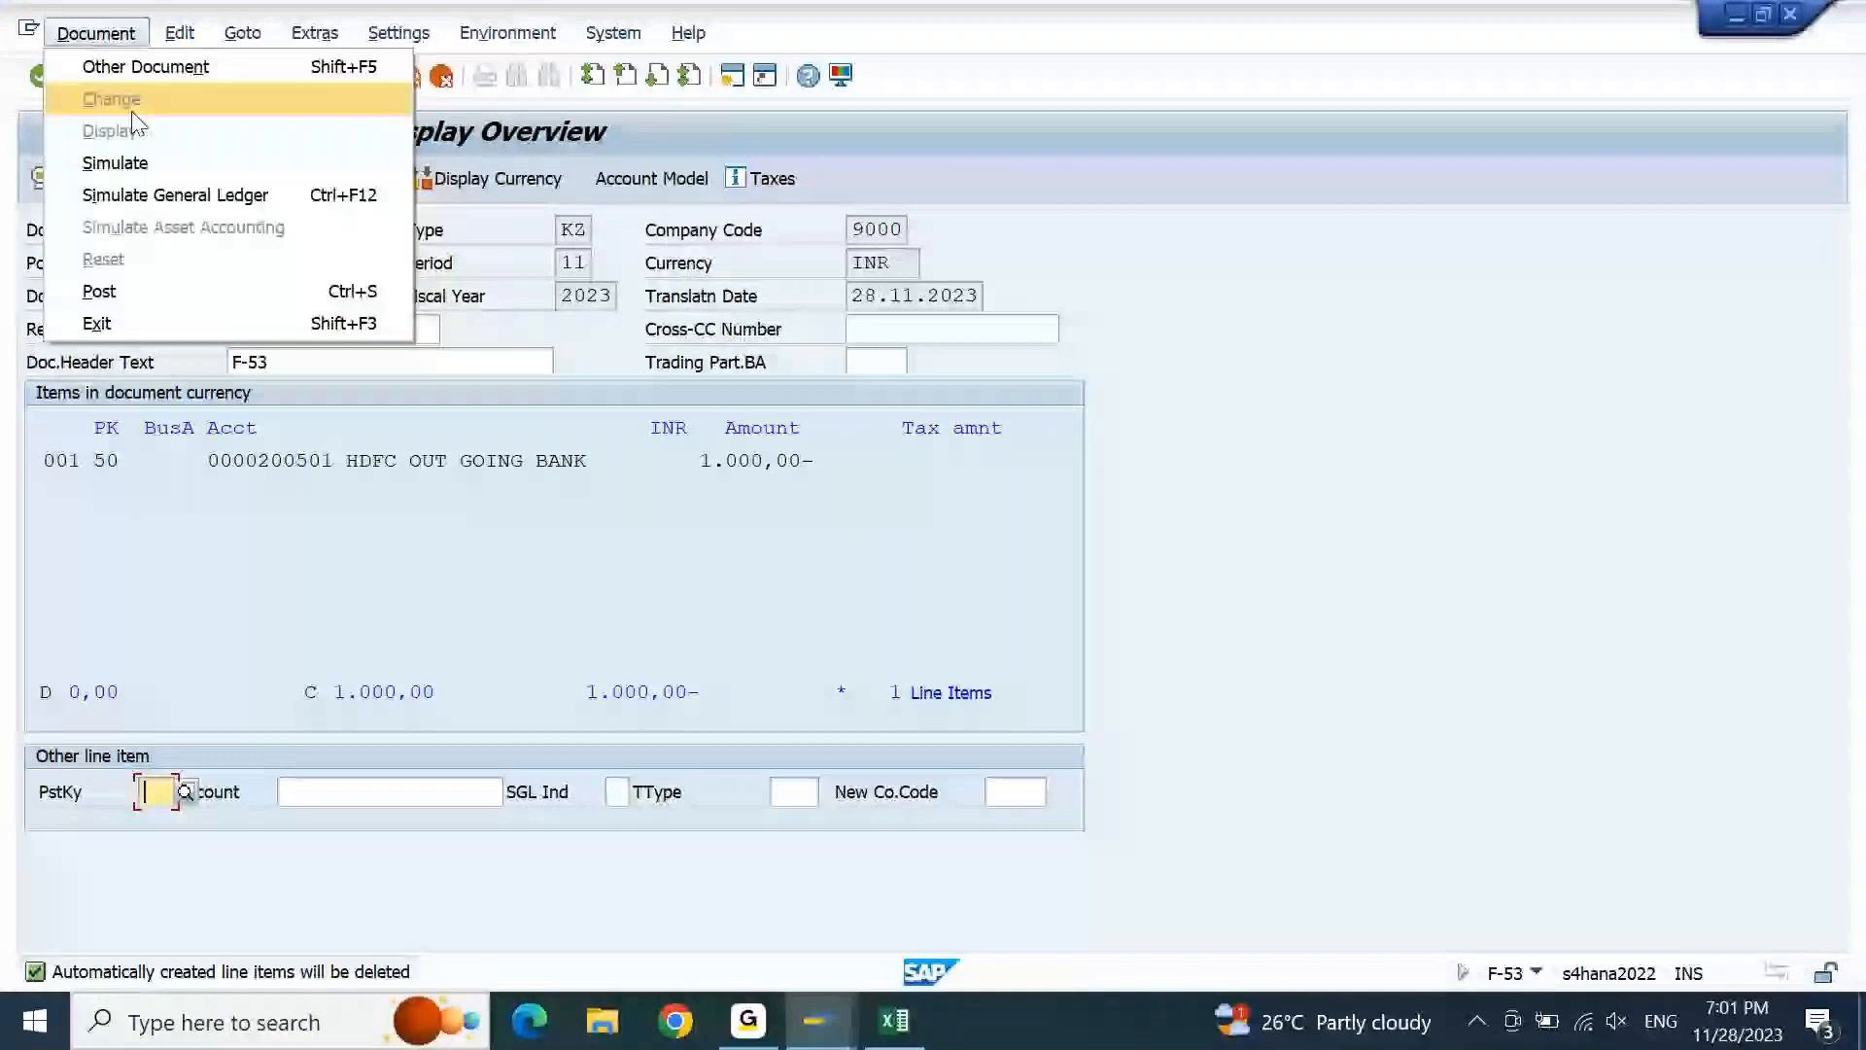
pyautogui.click(116, 163)
pyautogui.click(331, 81)
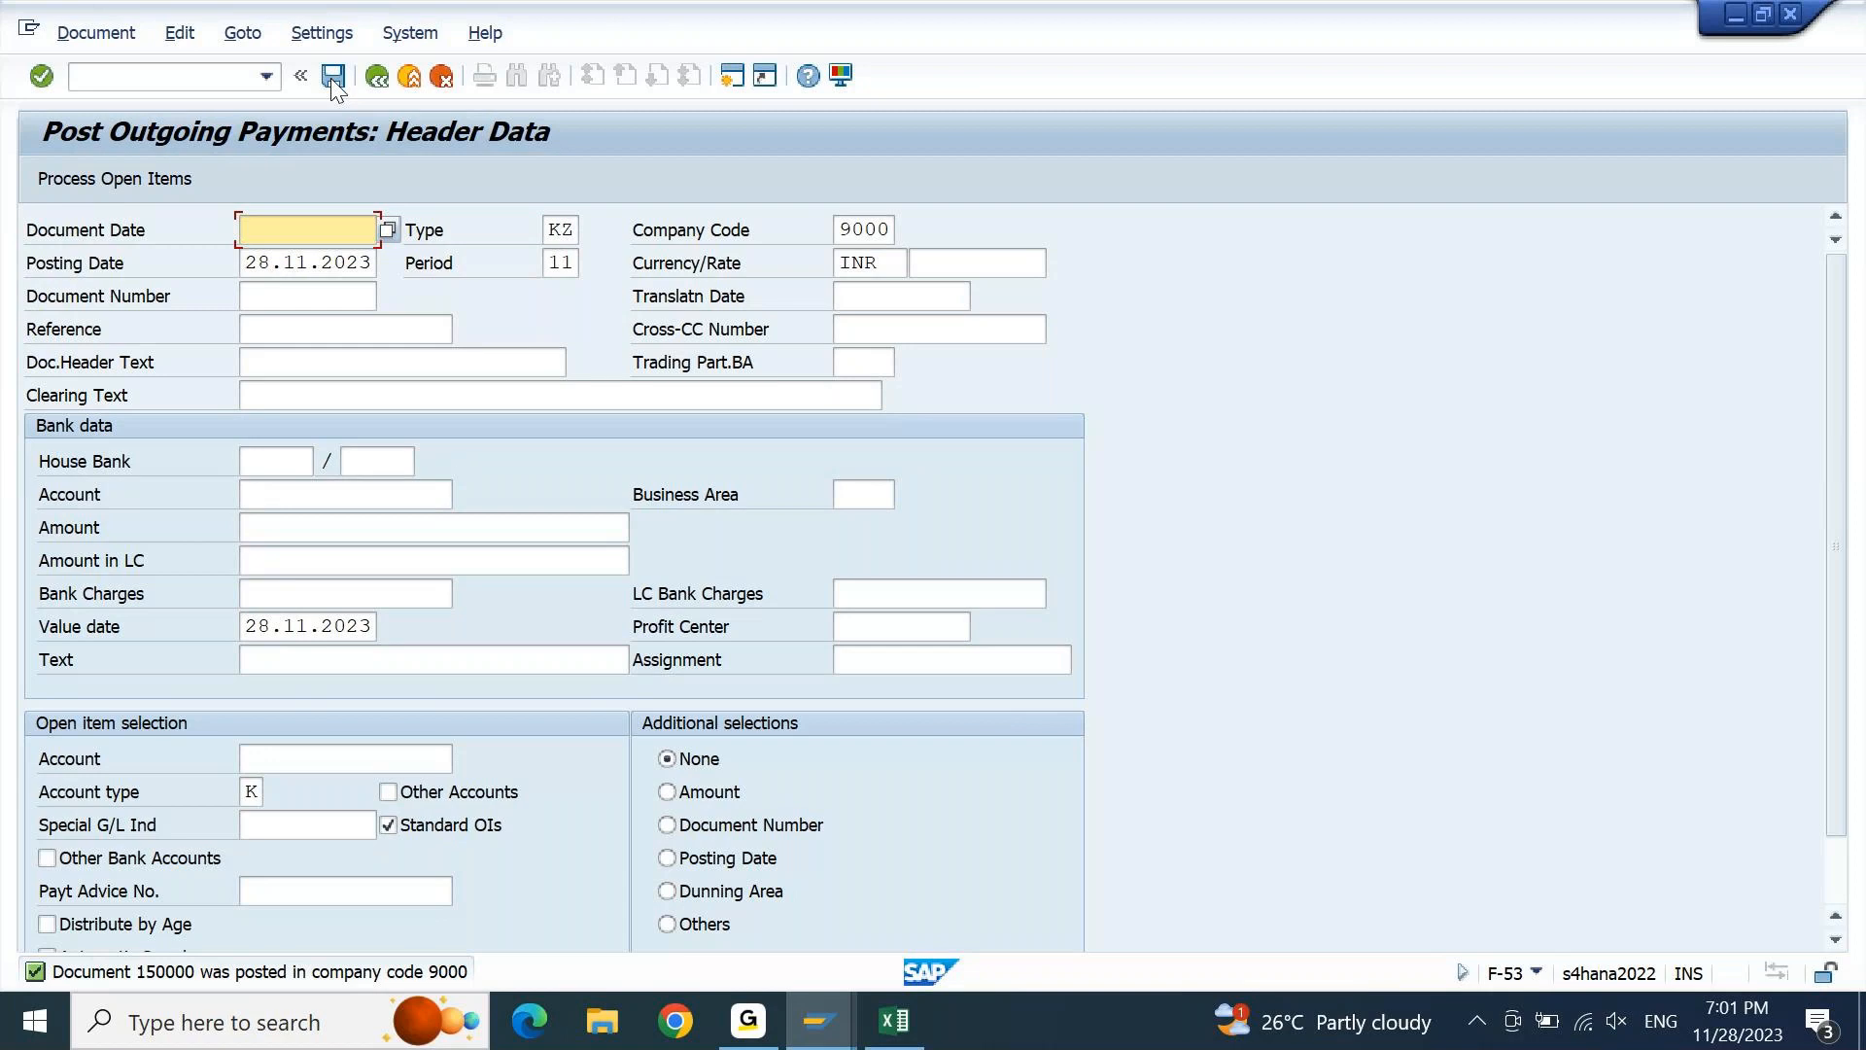
# Refresh the vendor line item display to check the open items of Palak stores, and leave the list for vendor invoice entry
pyautogui.click(843, 1036)
pyautogui.click(854, 917)
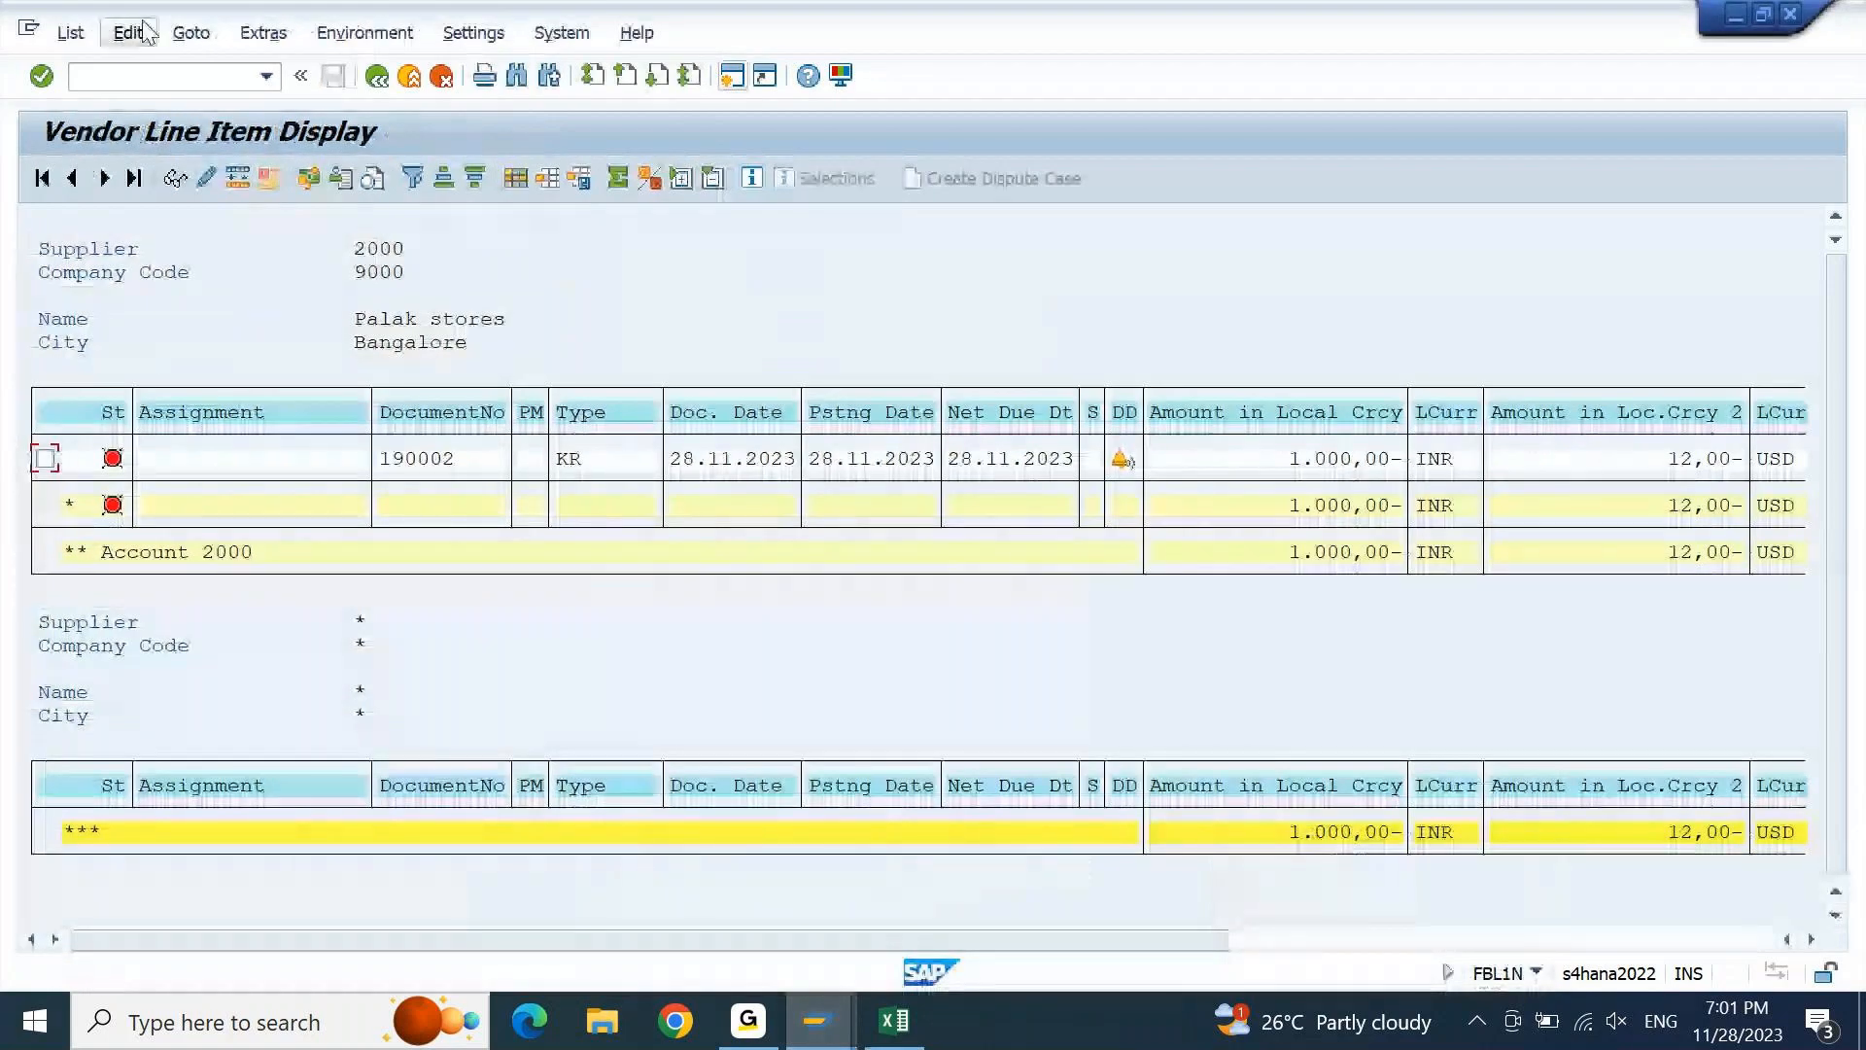
pyautogui.click(70, 35)
pyautogui.click(90, 98)
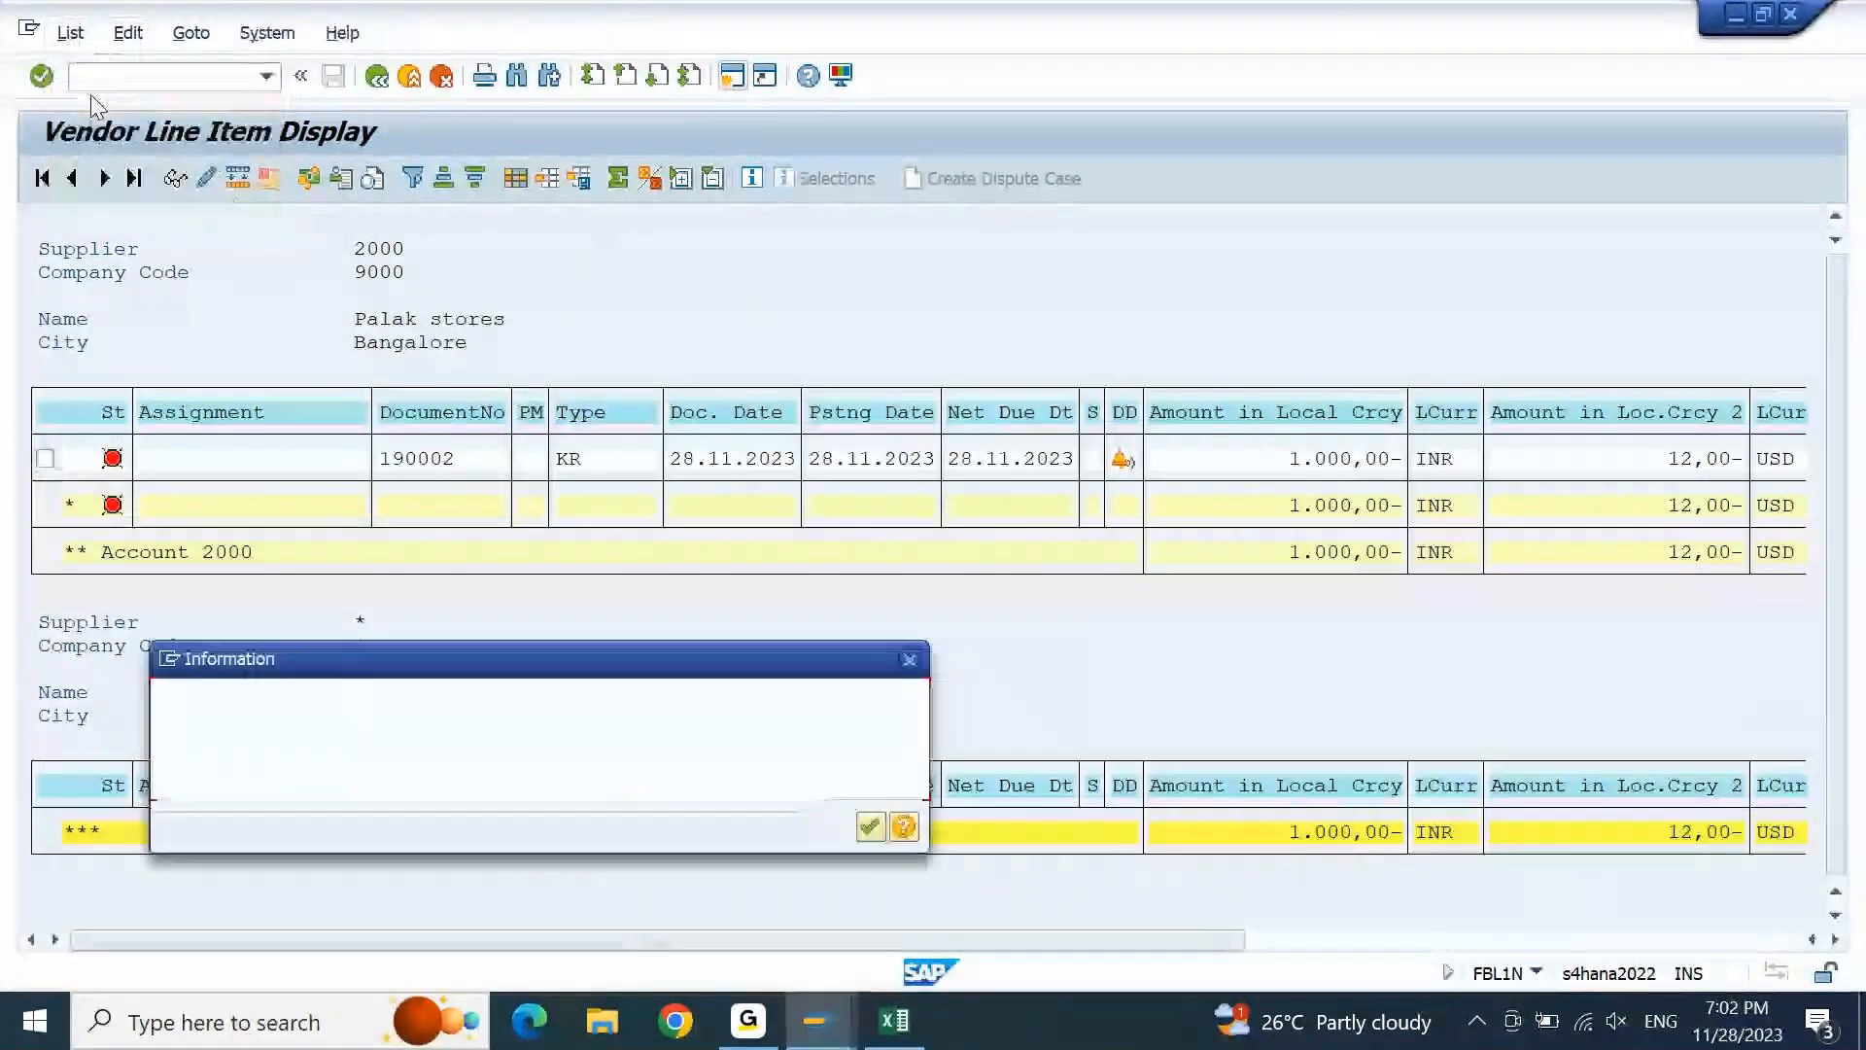
pyautogui.press('Return')
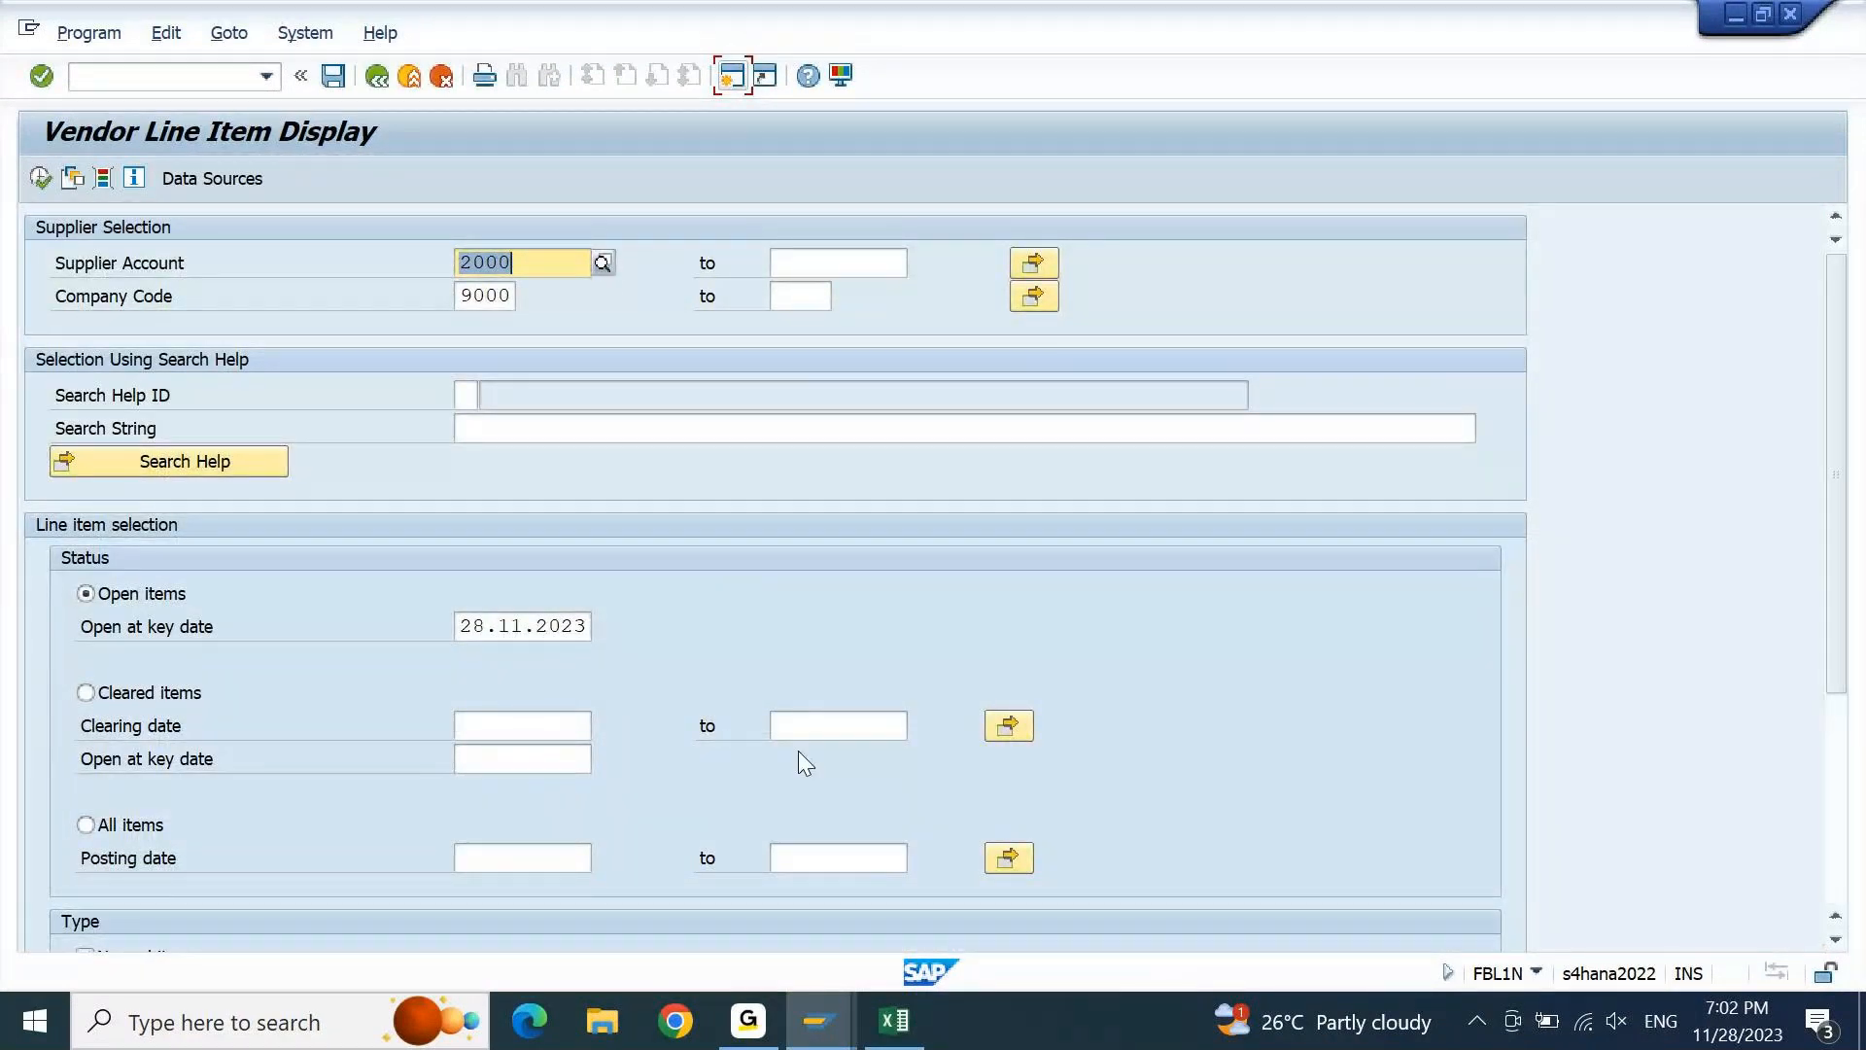
pyautogui.press('F3')
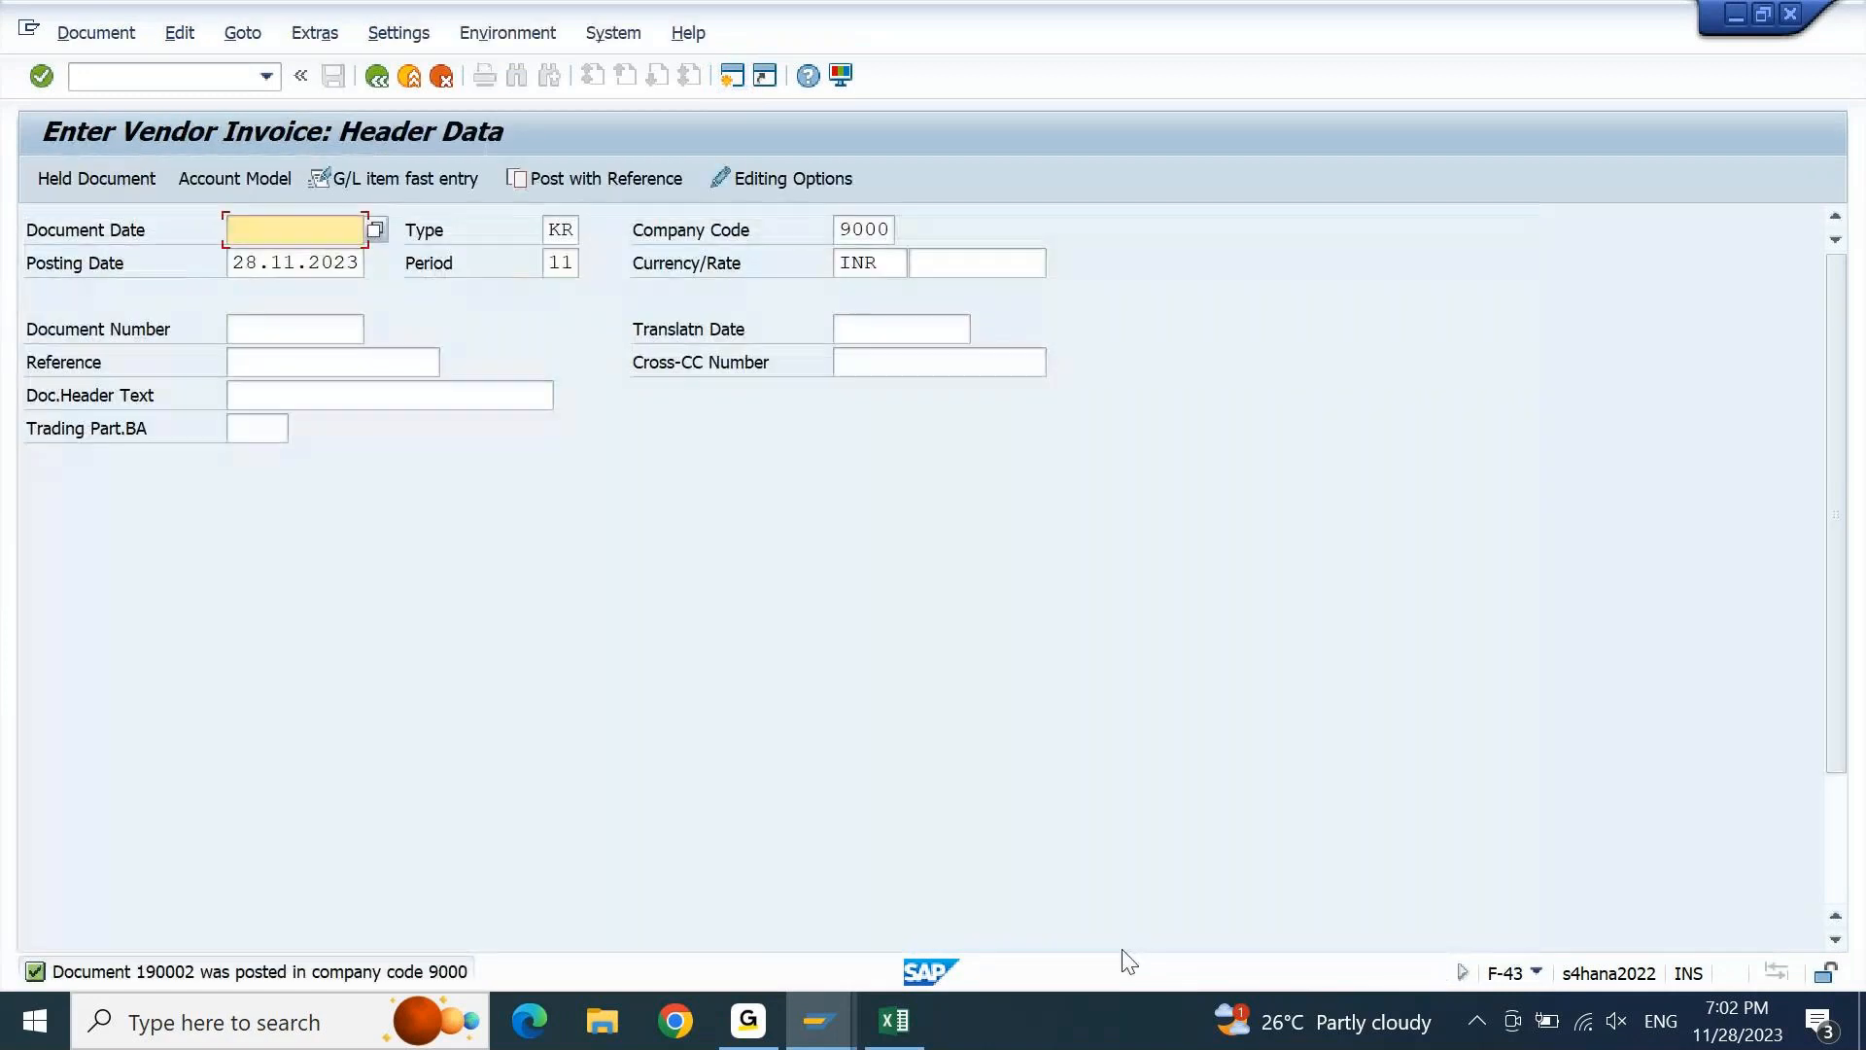
# Enter document date 28.11.2023 and reference inv 2 in the header of a new vendor invoice
pyautogui.write('28.11.2023')
pyautogui.press('Down')
pyautogui.press('Down')
pyautogui.press('Down')
pyautogui.write('inv 2')
pyautogui.press('Return')
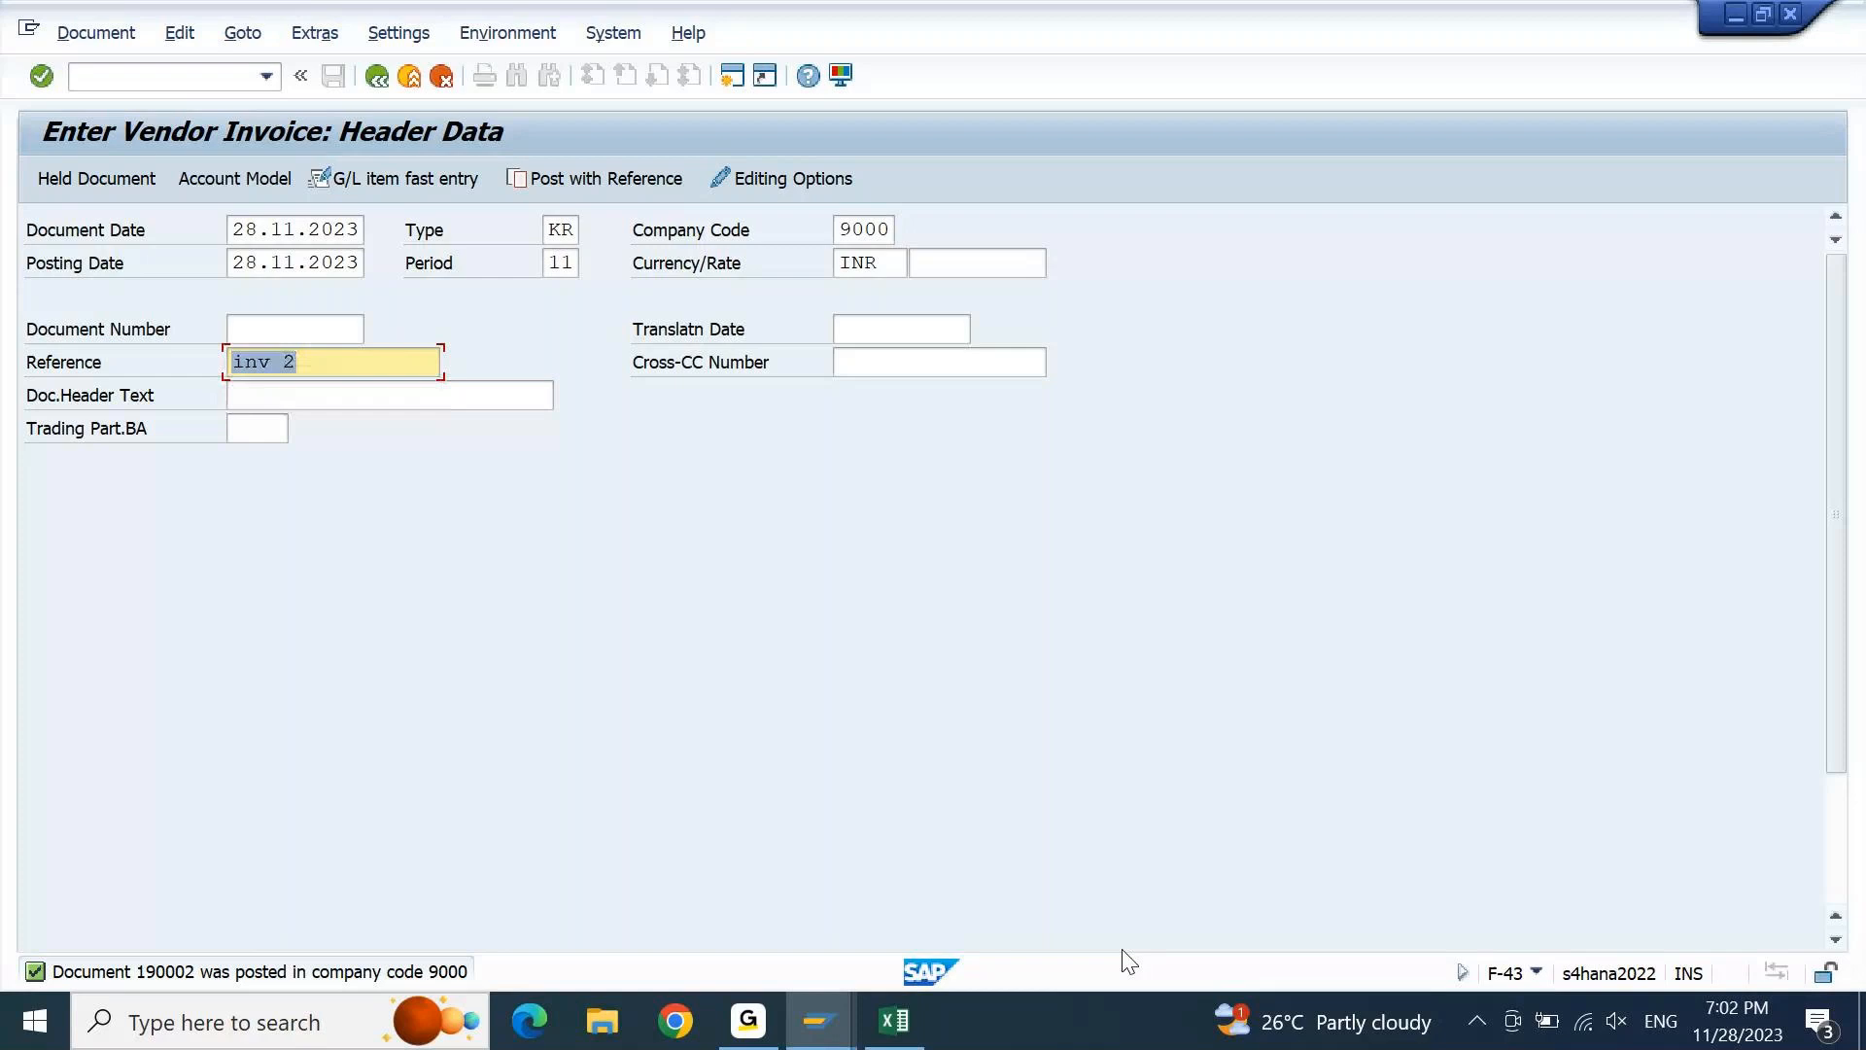
# Copy the reference into the document header text and choose the vendor account of Palak stores for the first line item
pyautogui.hotkey('ctrl', 'c')
pyautogui.press('Down')
pyautogui.hotkey('ctrl', 'v')
pyautogui.press('Down')
pyautogui.press('Down')
pyautogui.press('Tab')
pyautogui.press('Down')
pyautogui.press('Down')
pyautogui.press('Return')
pyautogui.press('Return')
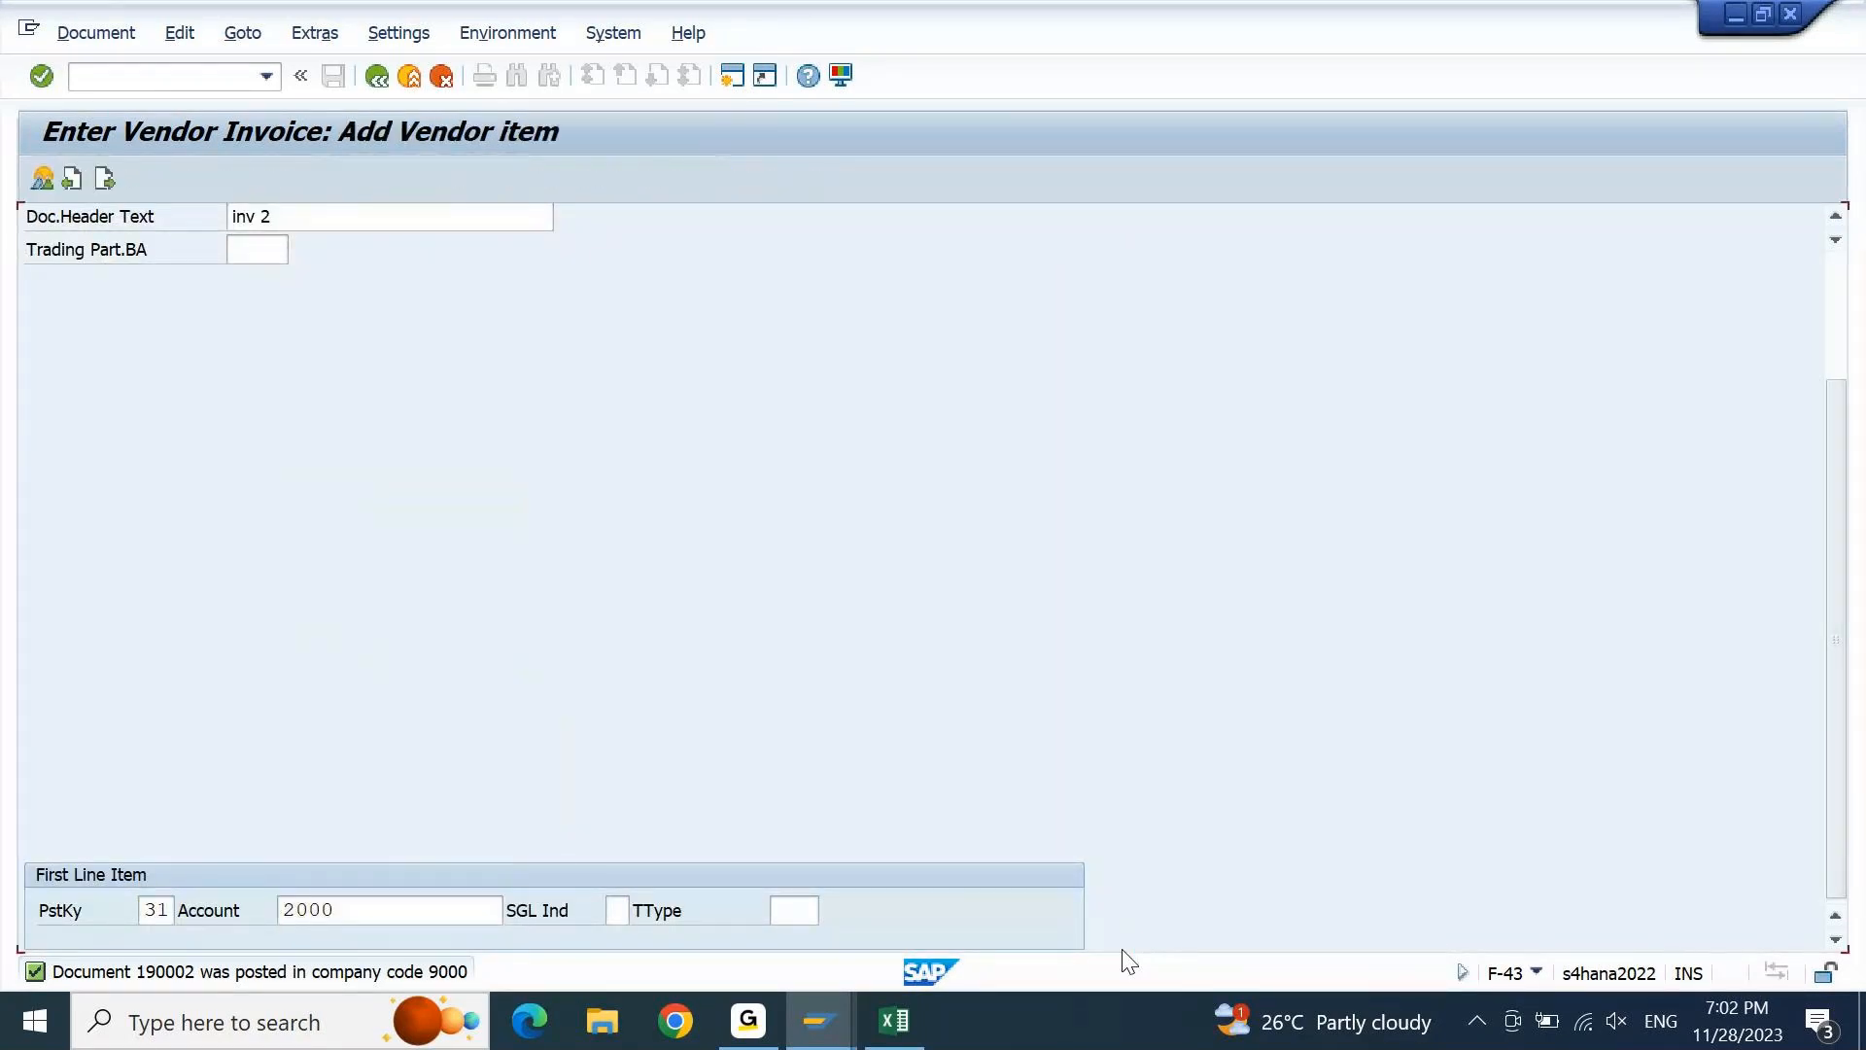
# Enter an amount of 2000 INR and the text iNV 2 for the vendor item
pyautogui.write('2000')
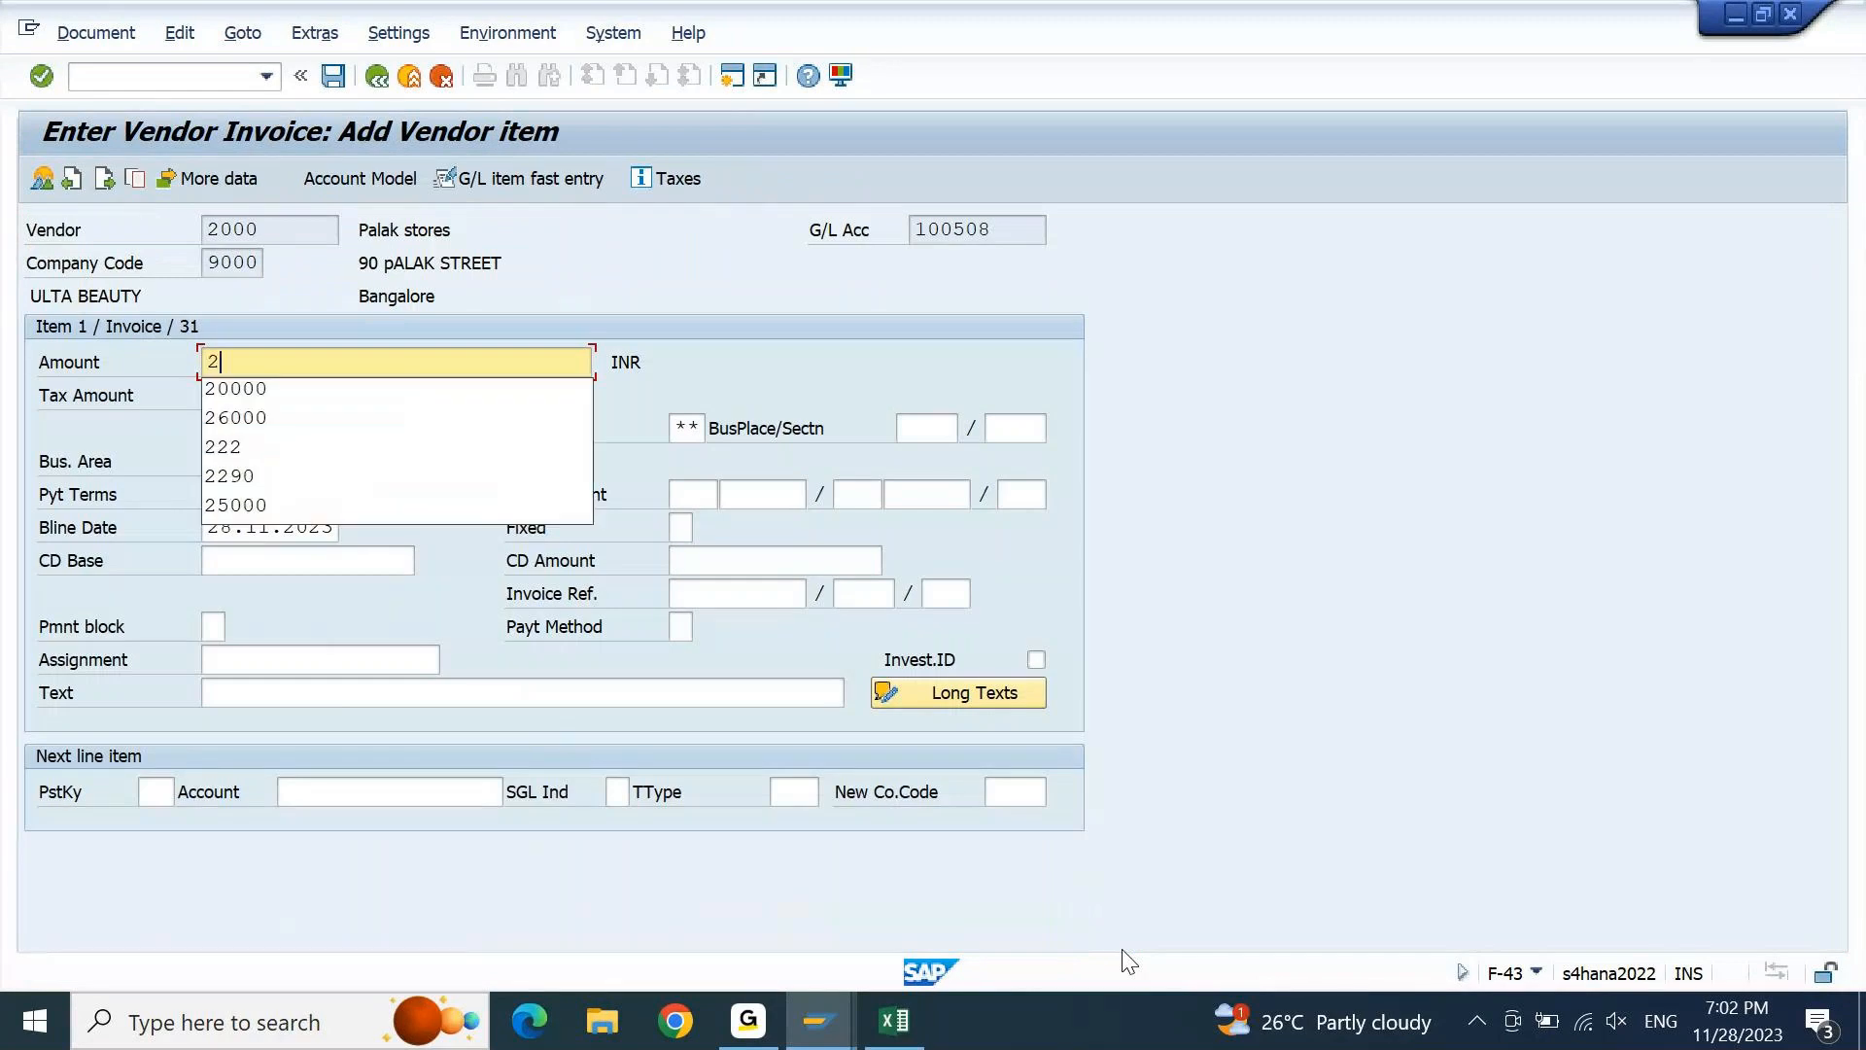
pyautogui.press('Tab')
pyautogui.press('Tab')
pyautogui.press('Tab')
pyautogui.press('Tab')
pyautogui.press('Tab')
pyautogui.press('Tab')
pyautogui.press('Tab')
pyautogui.press('Tab')
pyautogui.press('Tab')
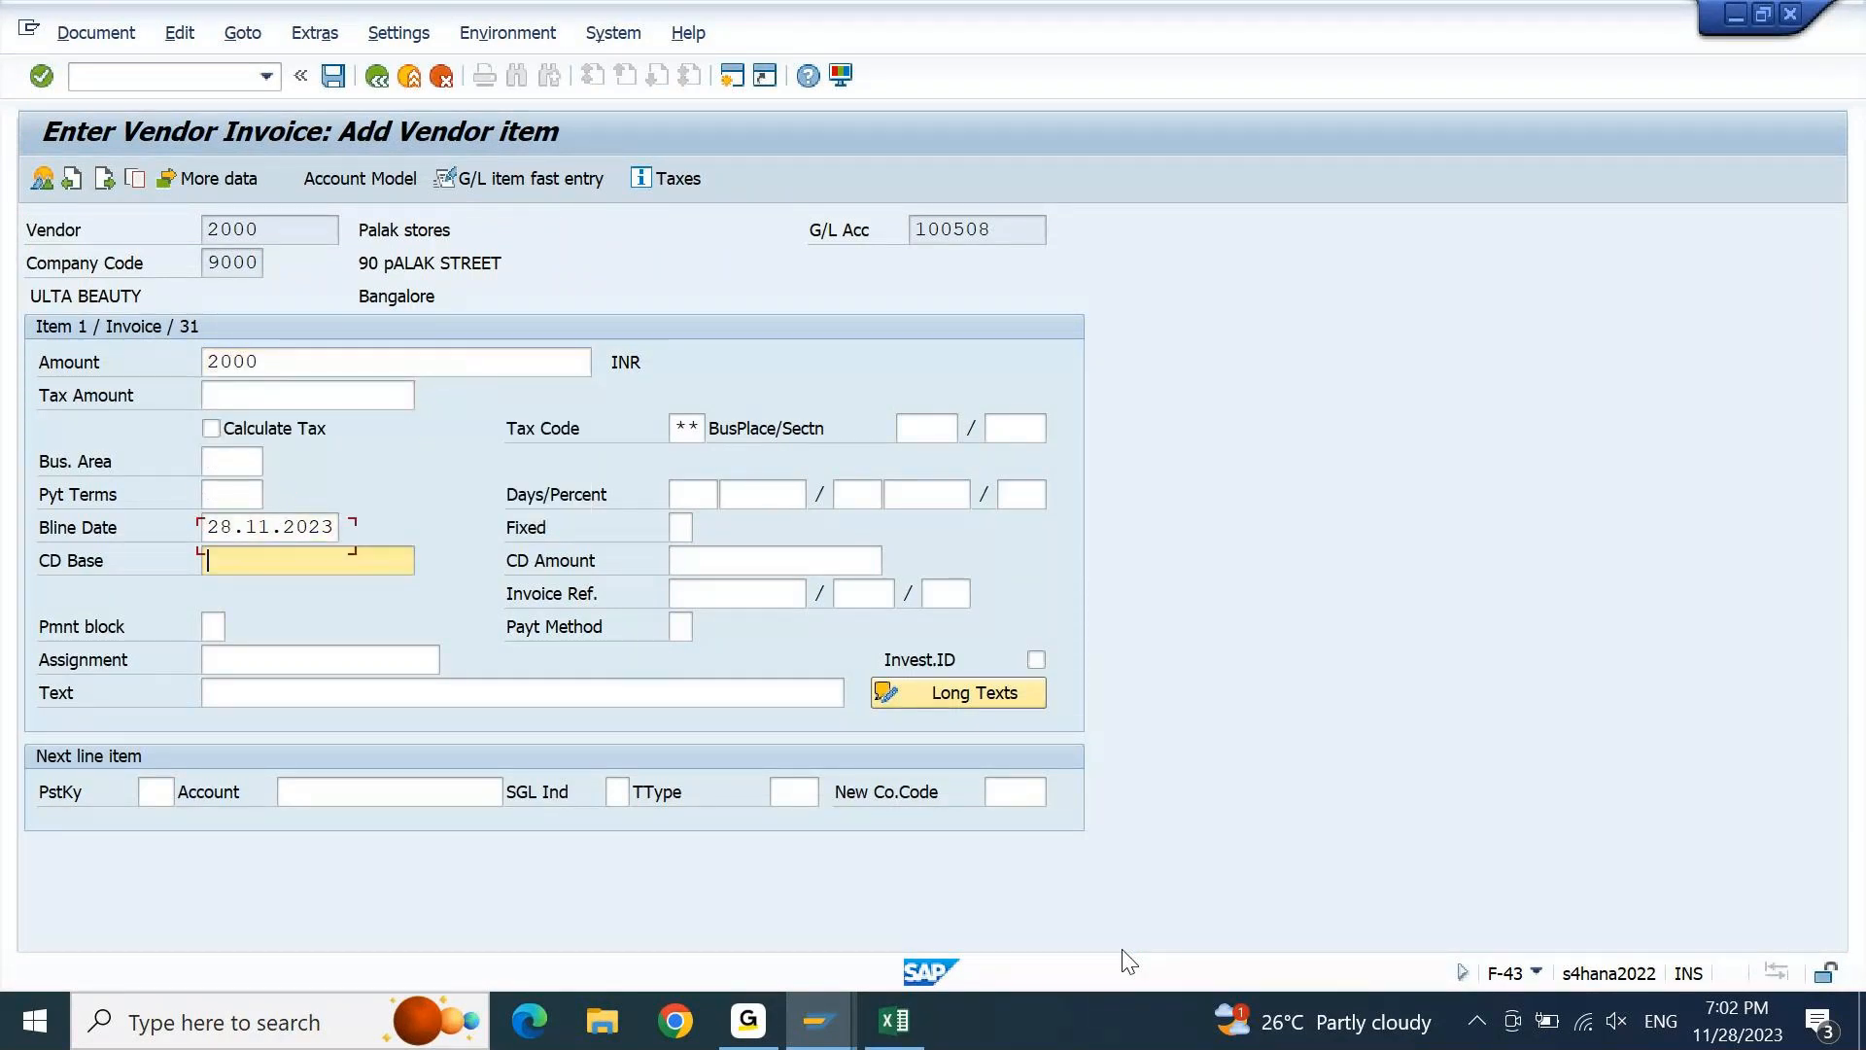
pyautogui.write('iNV 2')
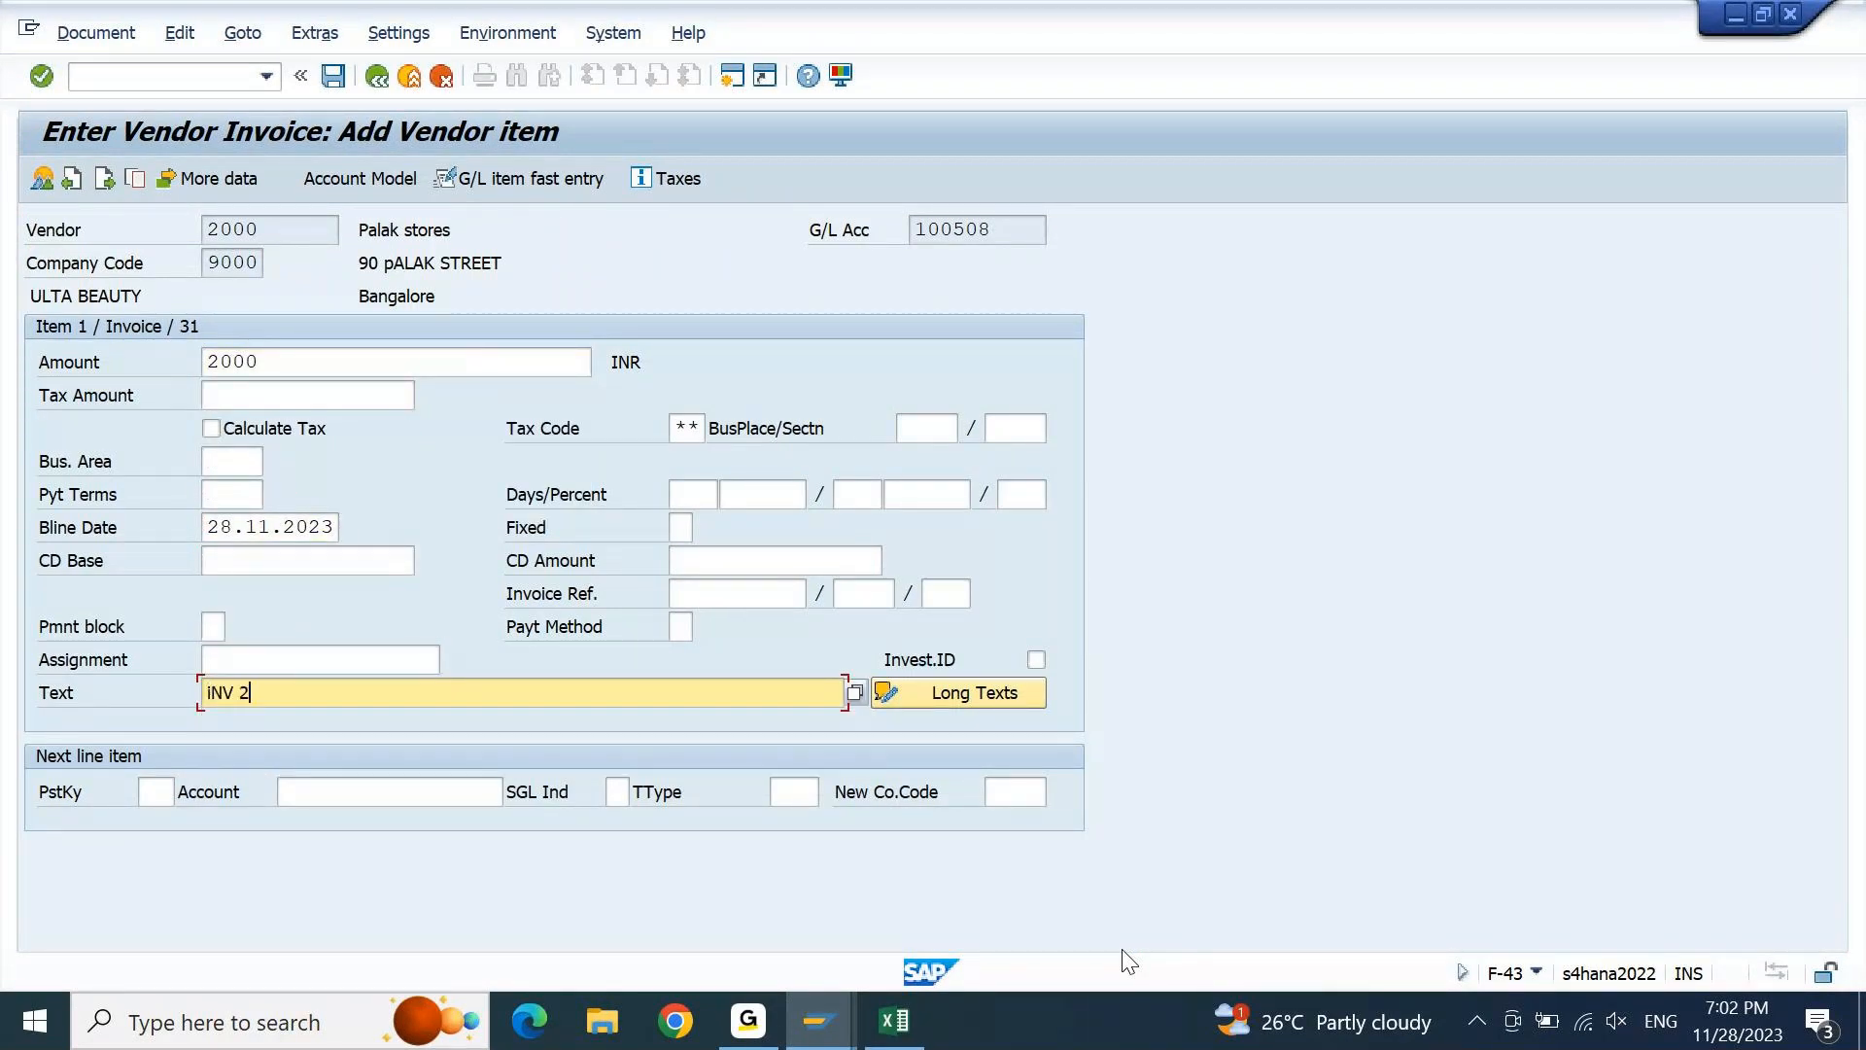
# Add a next line item with posting key 40 and the EXPENSES G/L account
pyautogui.press('Tab')
pyautogui.press('Tab')
pyautogui.write('40')
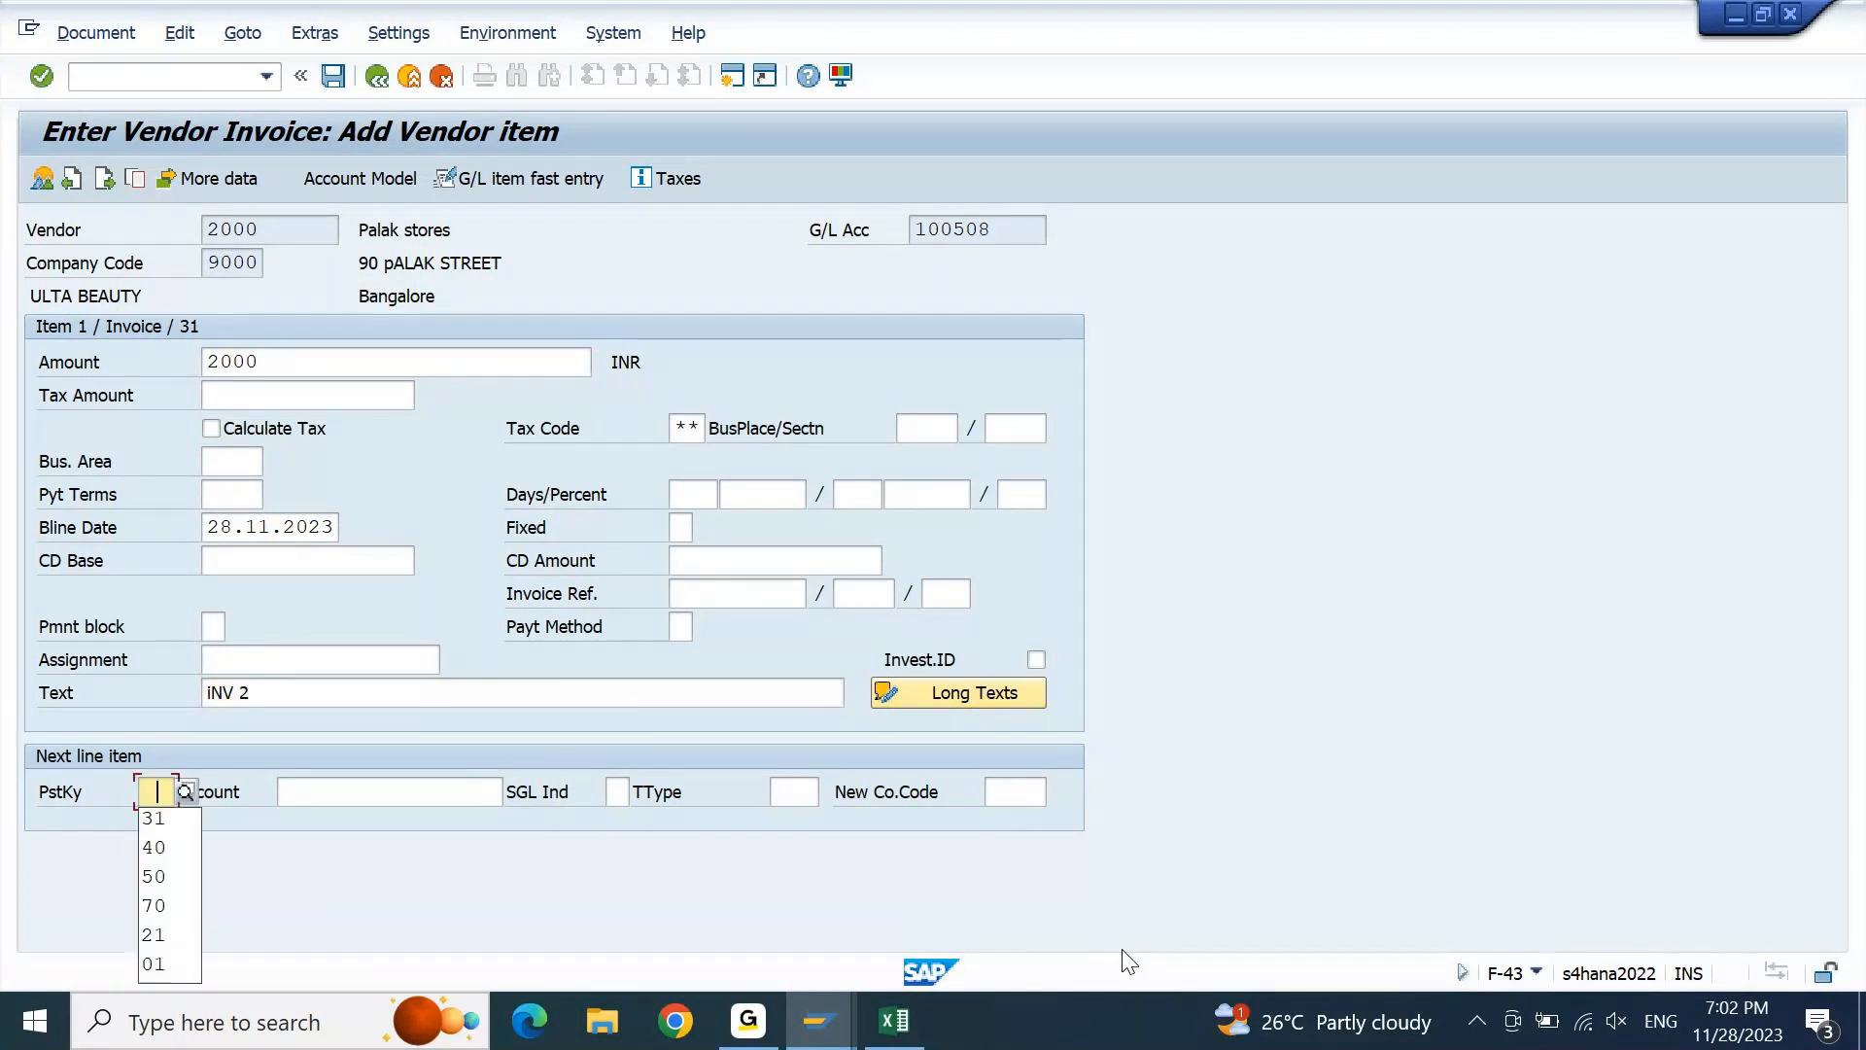
pyautogui.press('Tab')
pyautogui.press('Down')
pyautogui.press('Return')
pyautogui.press('Return')
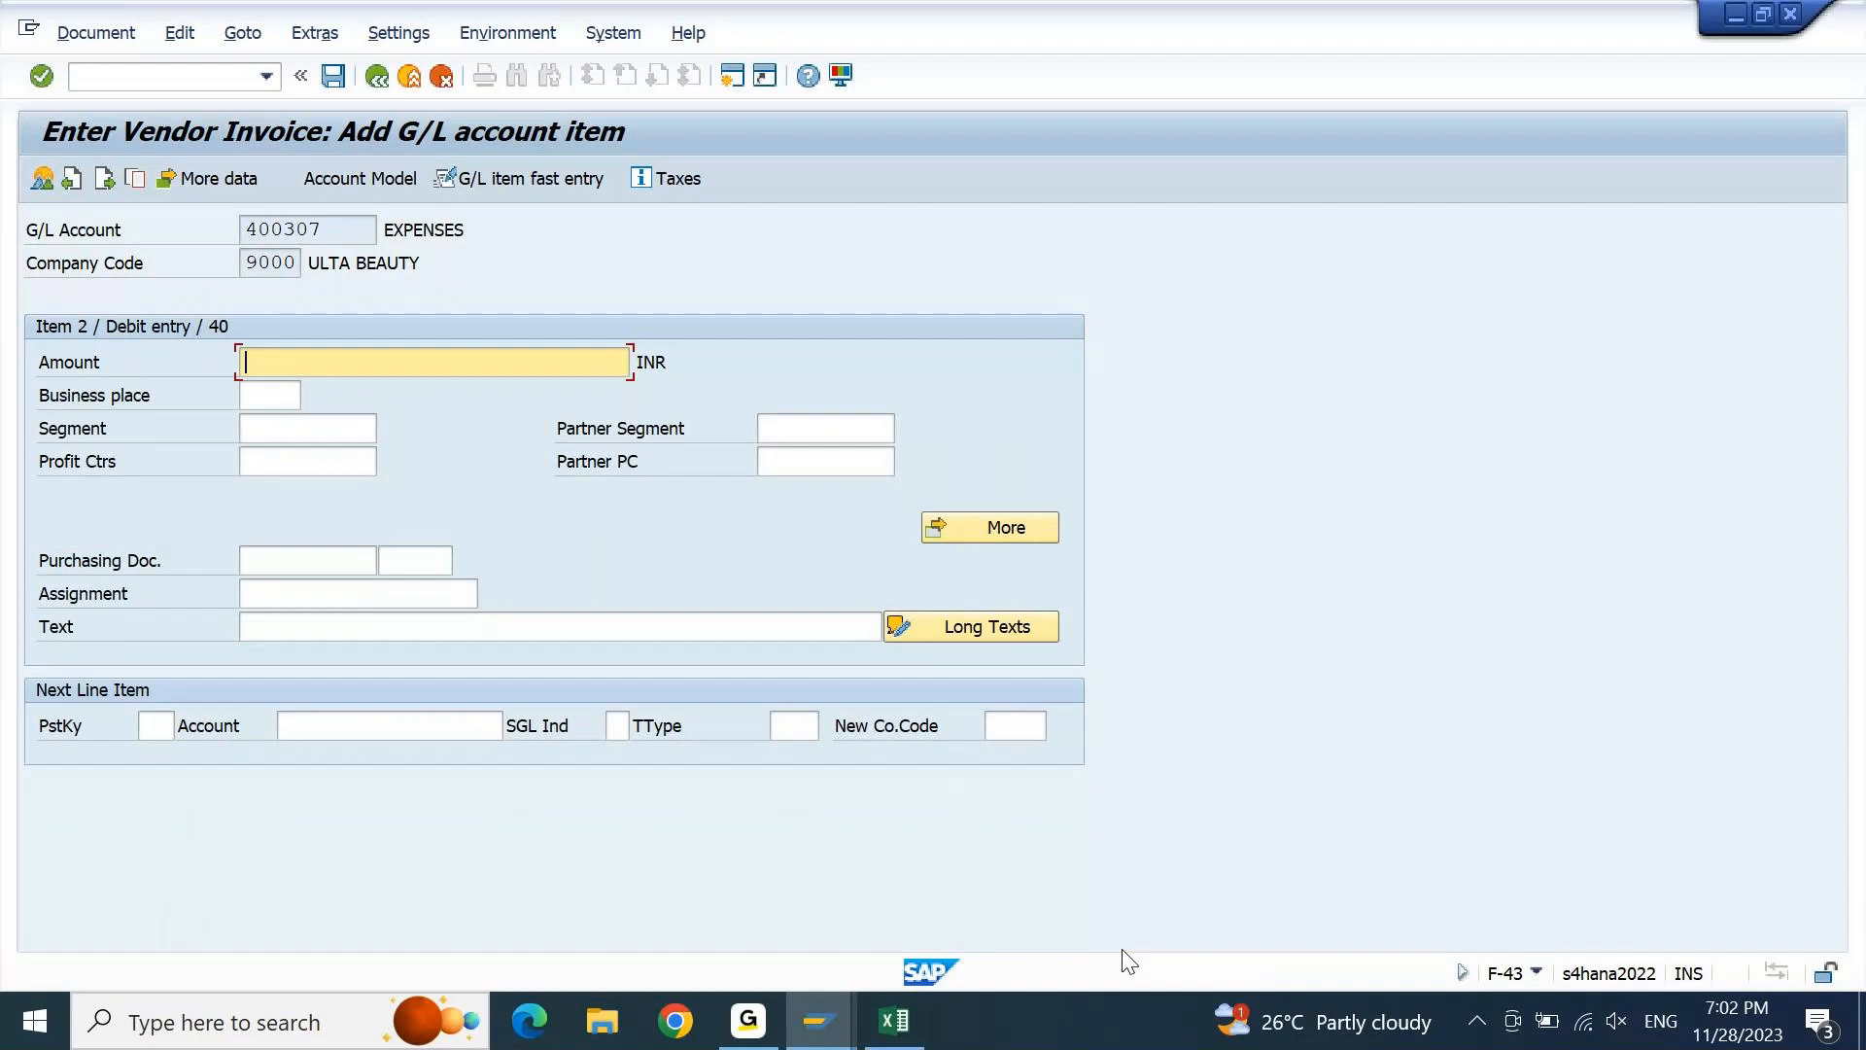
# Fill the expense item with the balancing amount * and text iNV 2, and post the vendor invoice
pyautogui.write('*')
pyautogui.click(747, 616)
pyautogui.write('iNV')
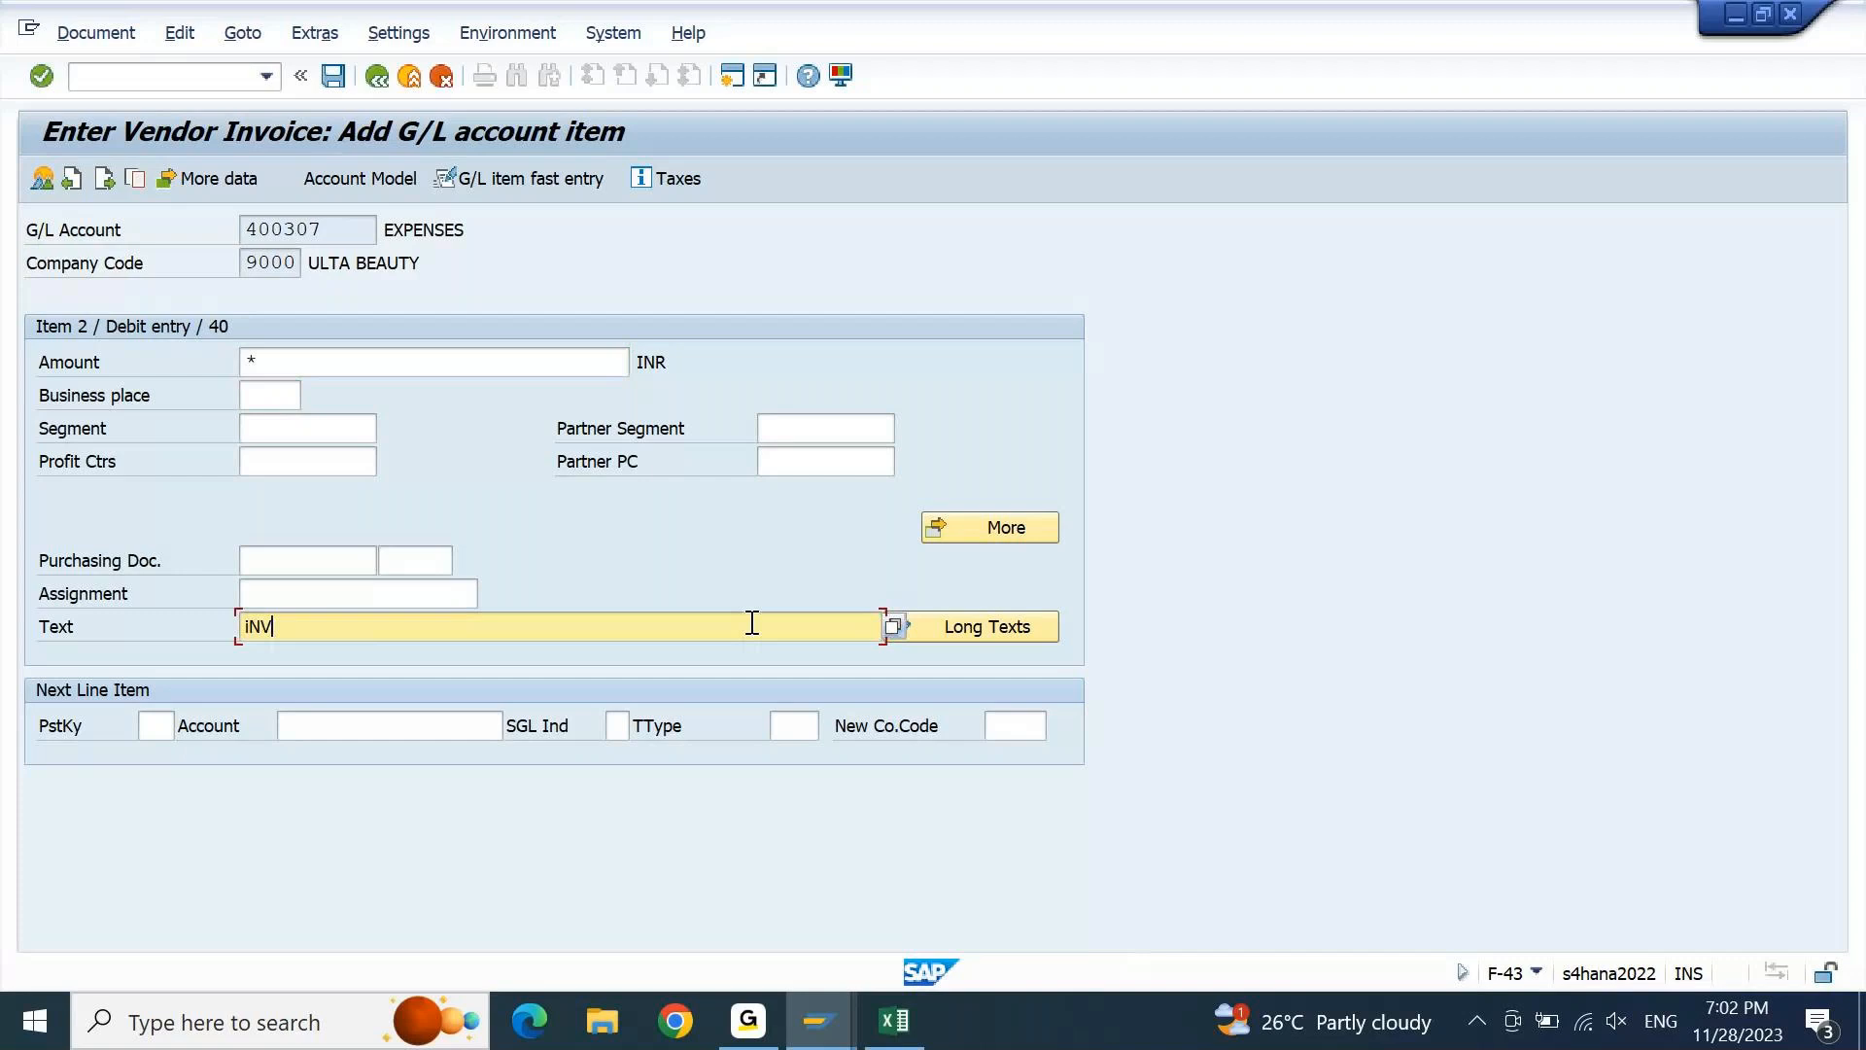
pyautogui.write('2')
pyautogui.press('Return')
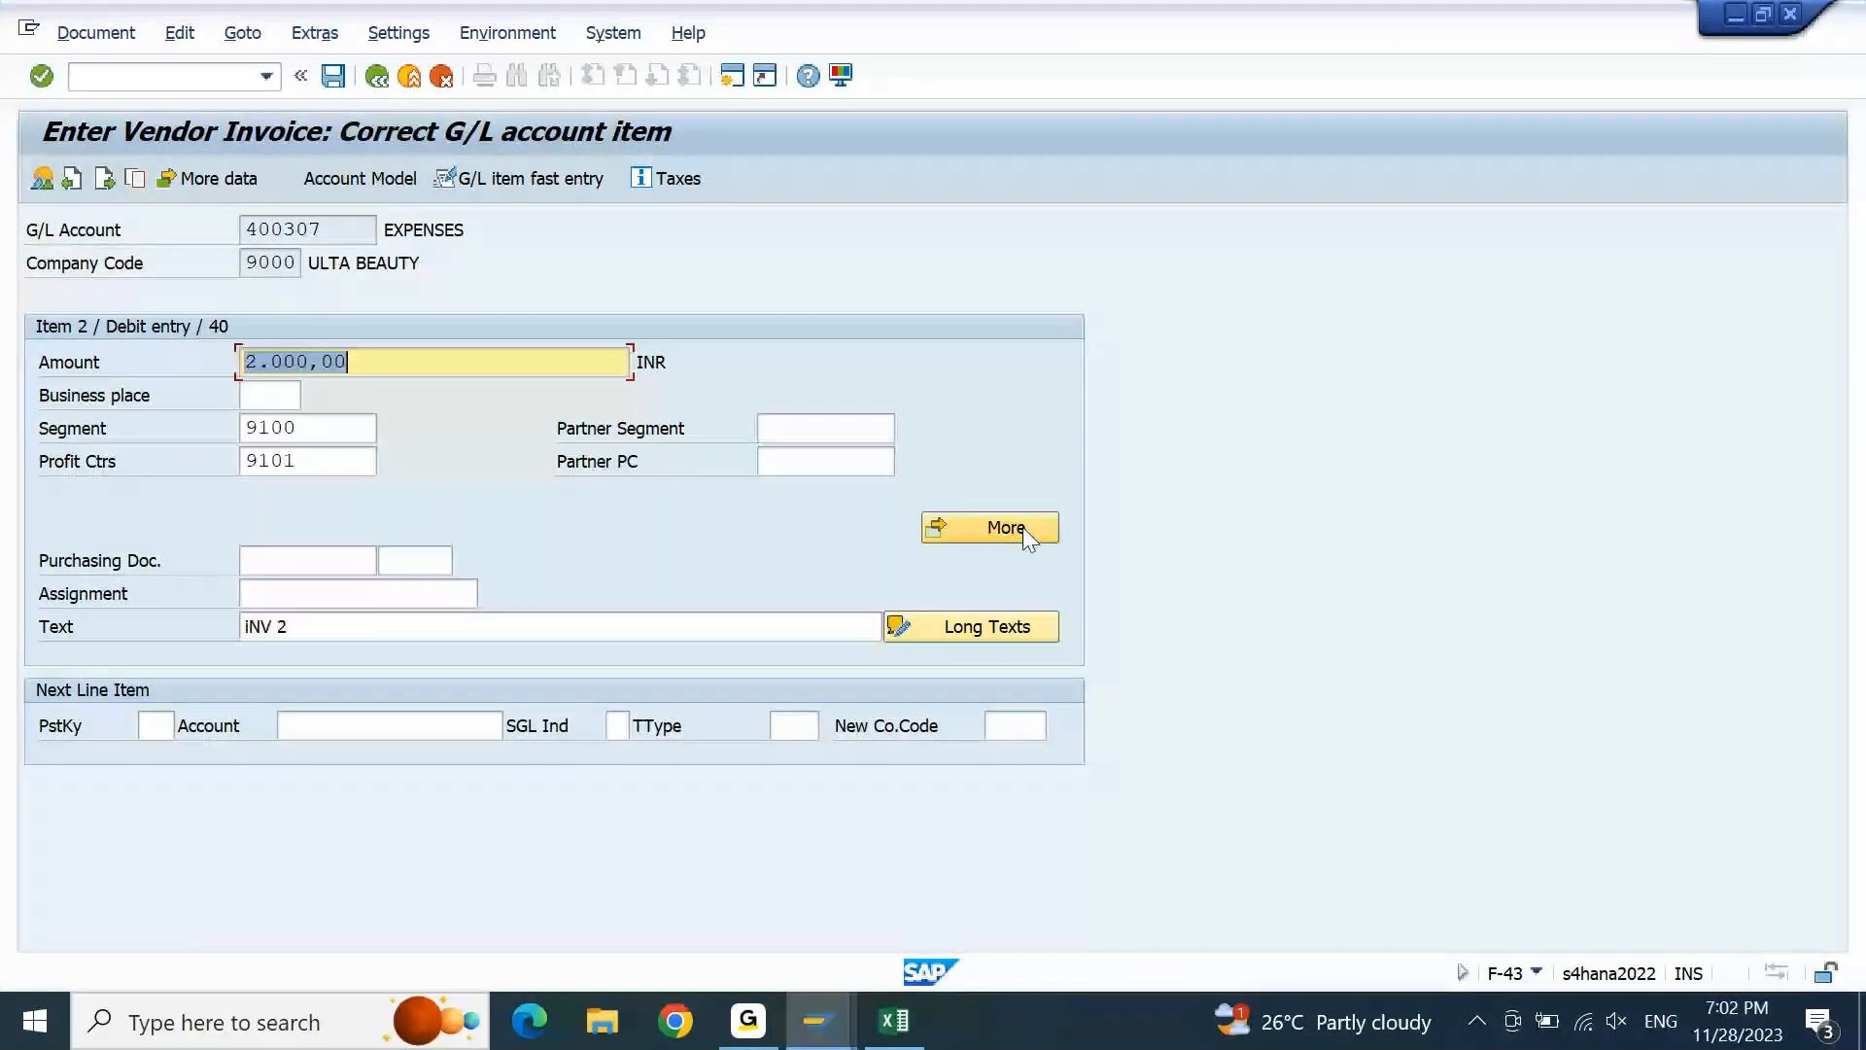
pyautogui.click(336, 80)
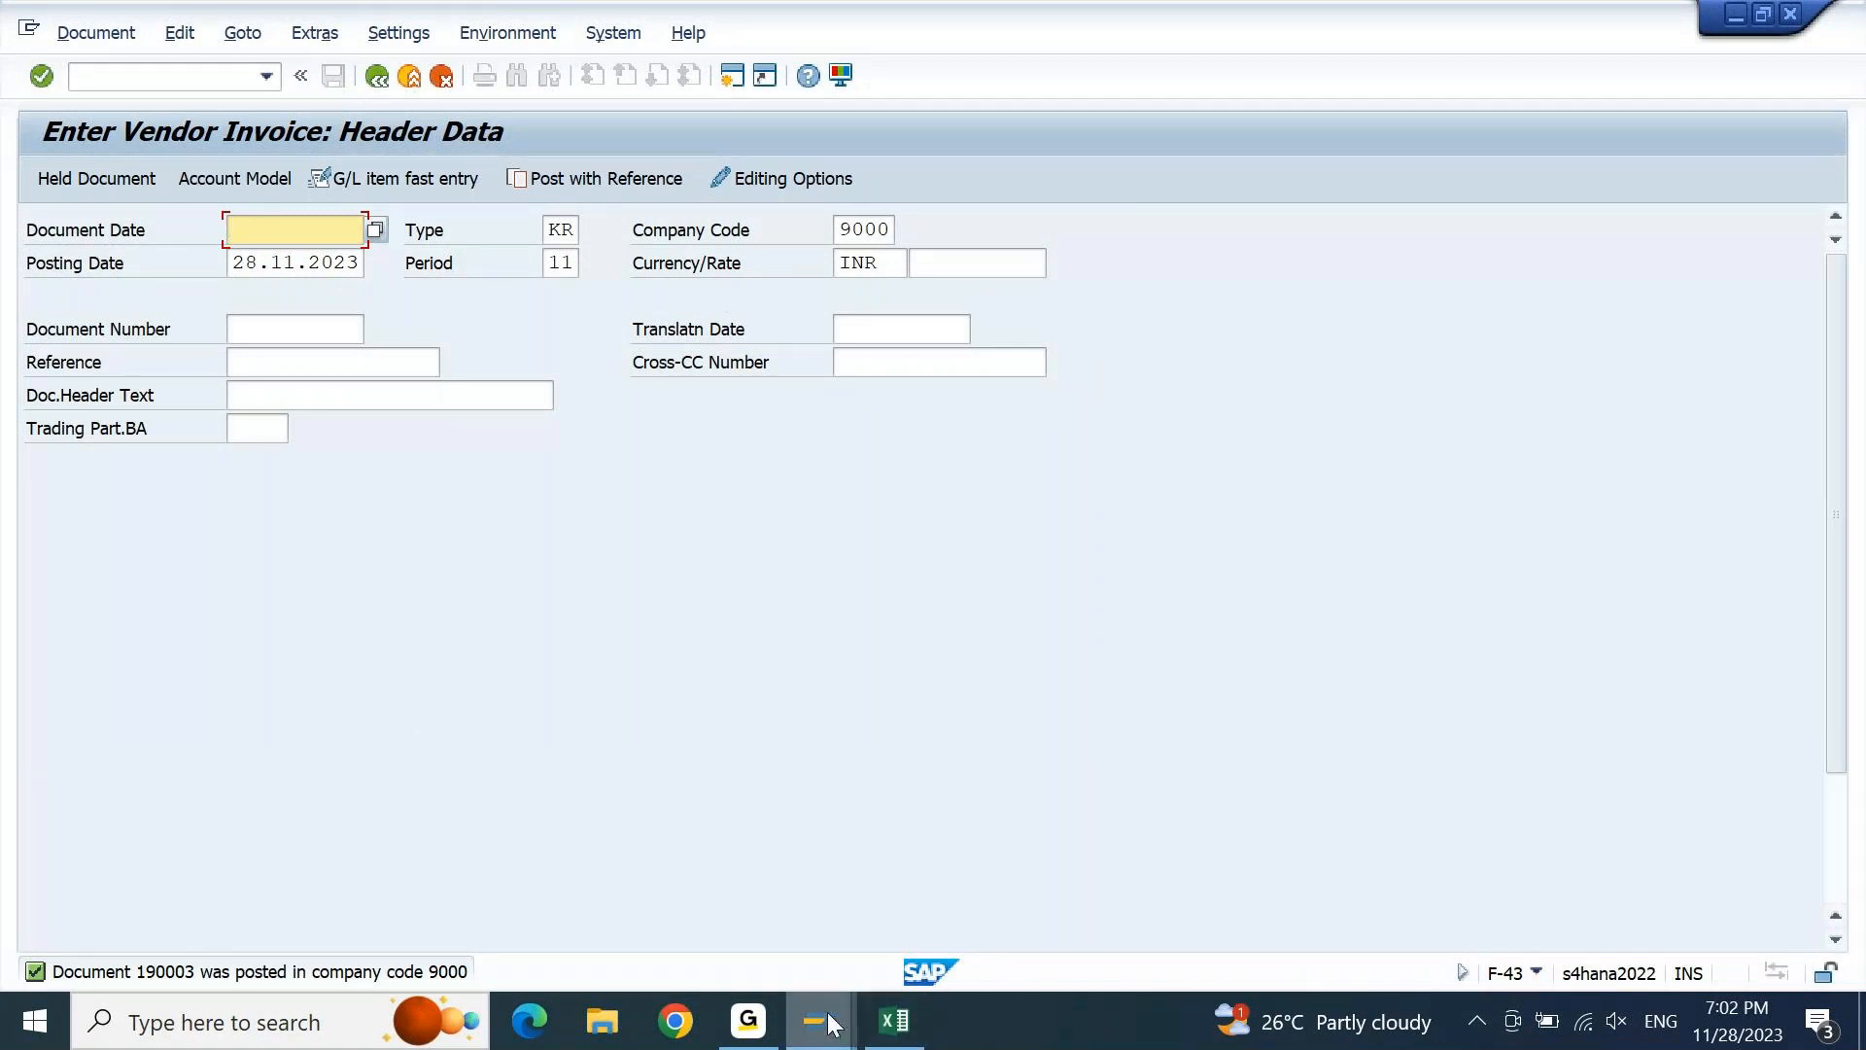
# Display the open items of Palak stores as of 28.11.2023 in the vendor line item display
pyautogui.moveTo(828, 1023)
pyautogui.click(860, 902)
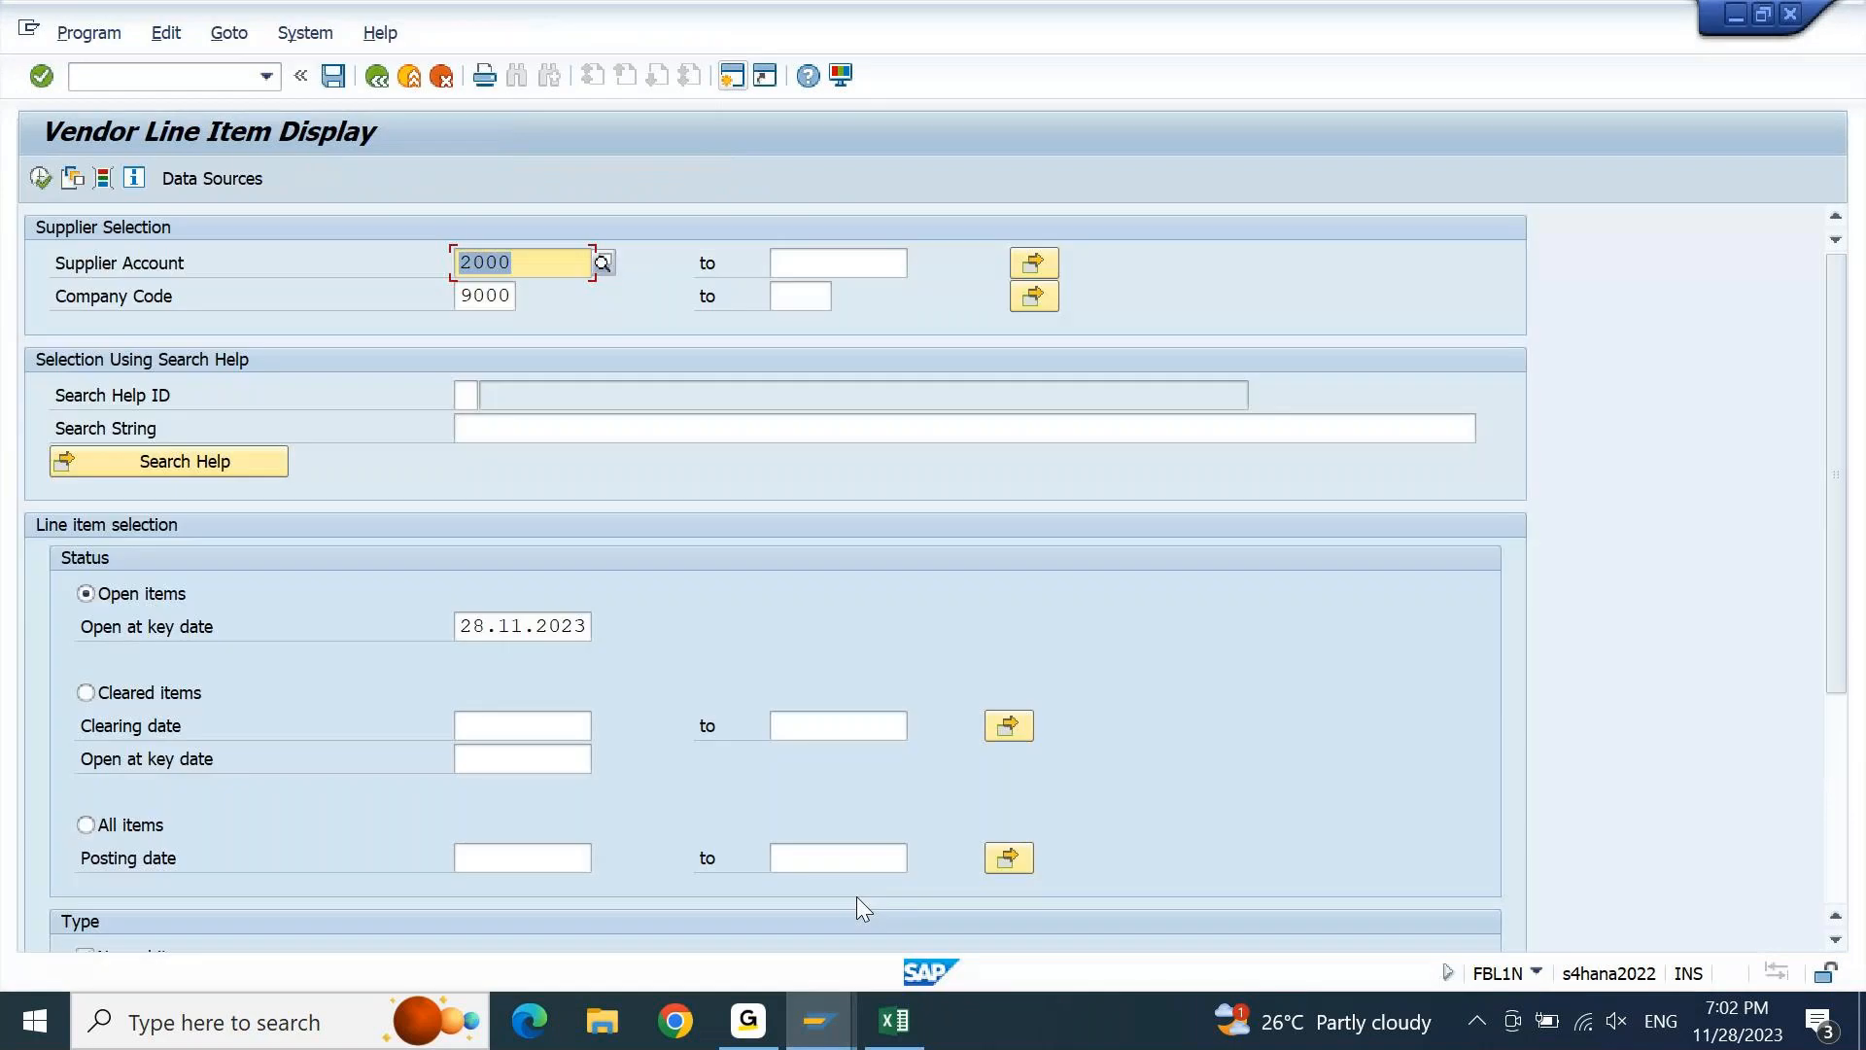
pyautogui.press('F8')
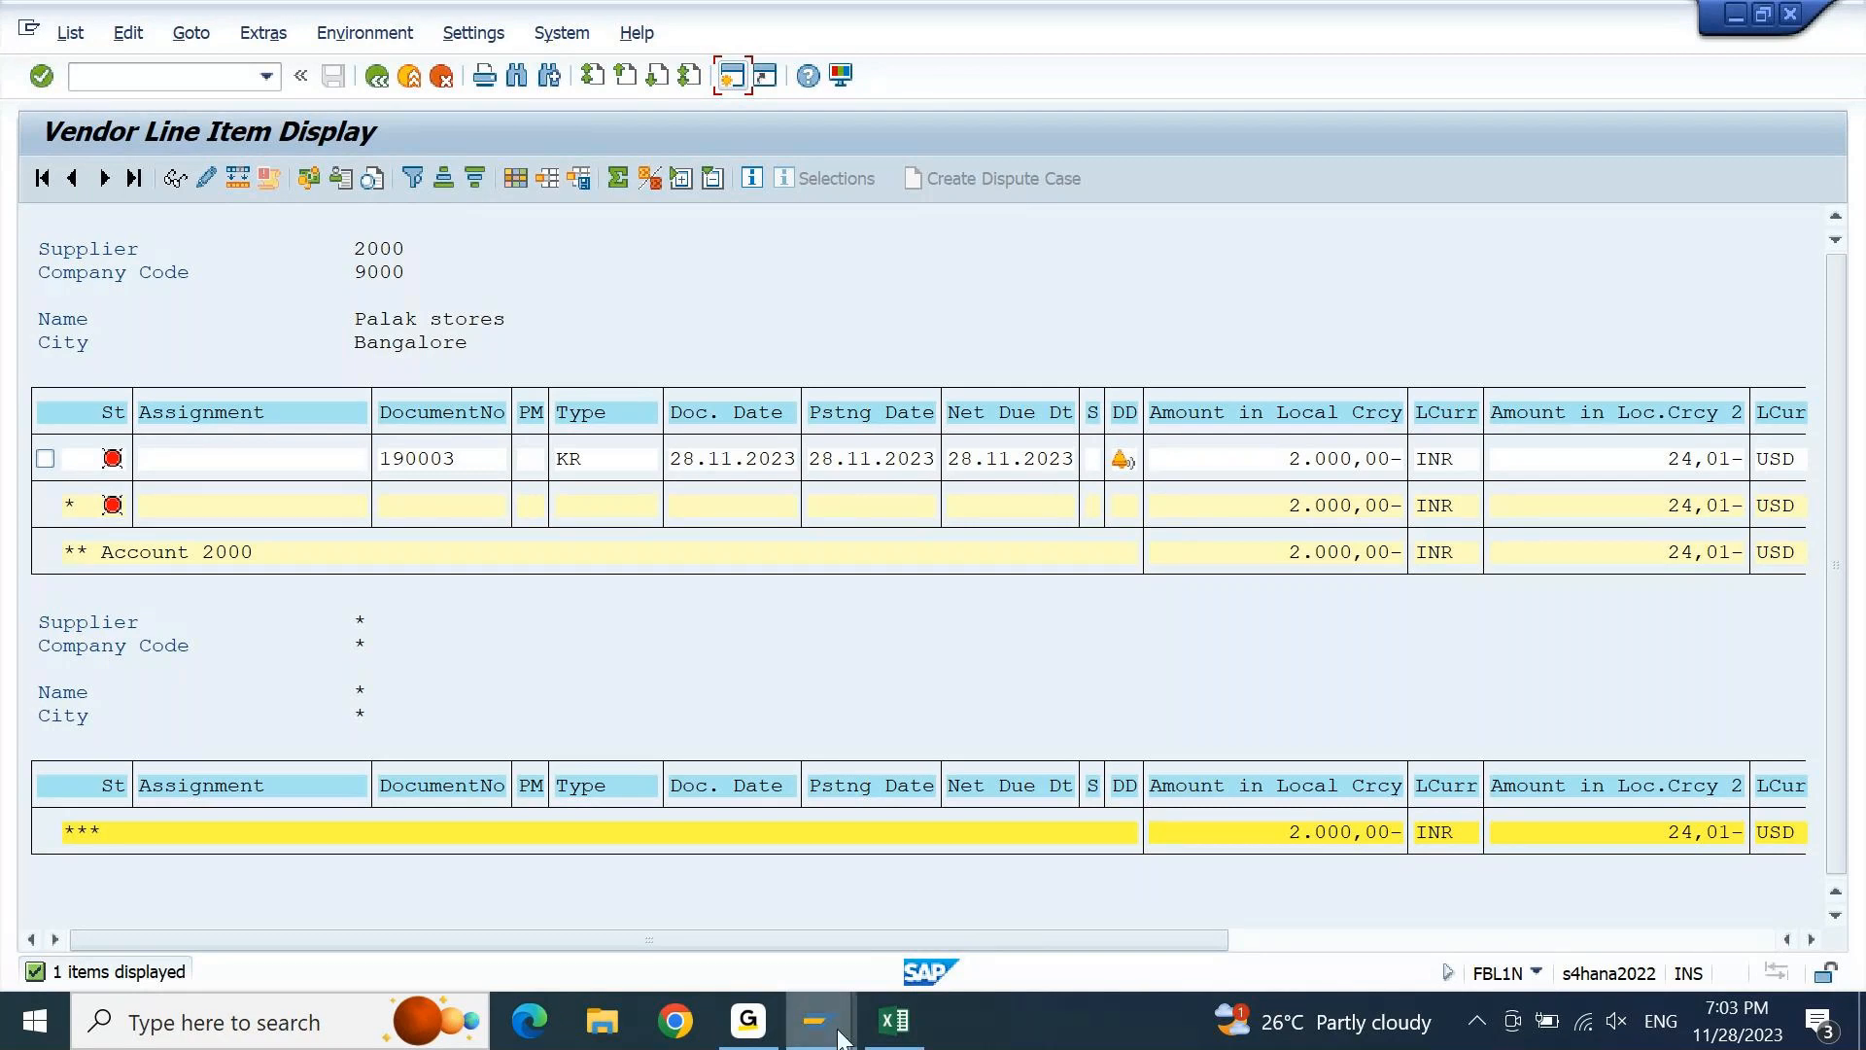
# Switch to the outgoing payments window and open transaction F-58 in a new session
pyautogui.moveTo(839, 1037)
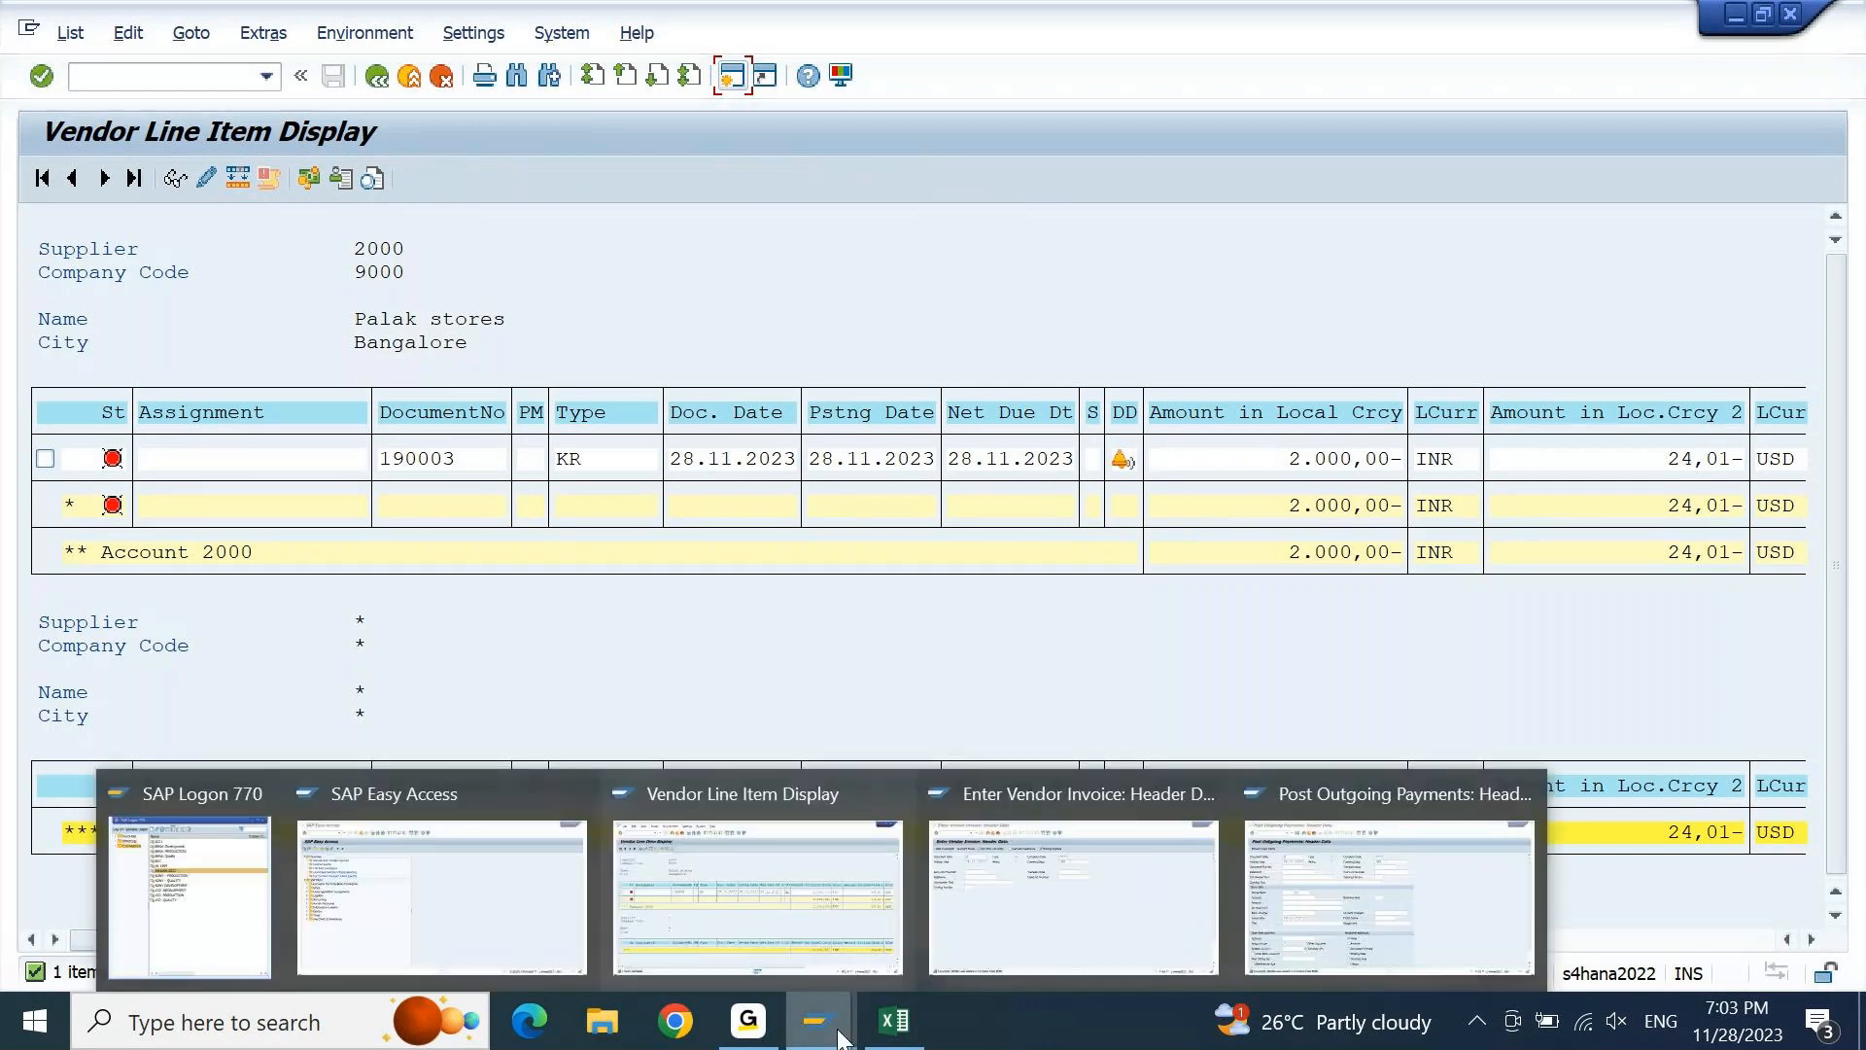
pyautogui.click(1361, 871)
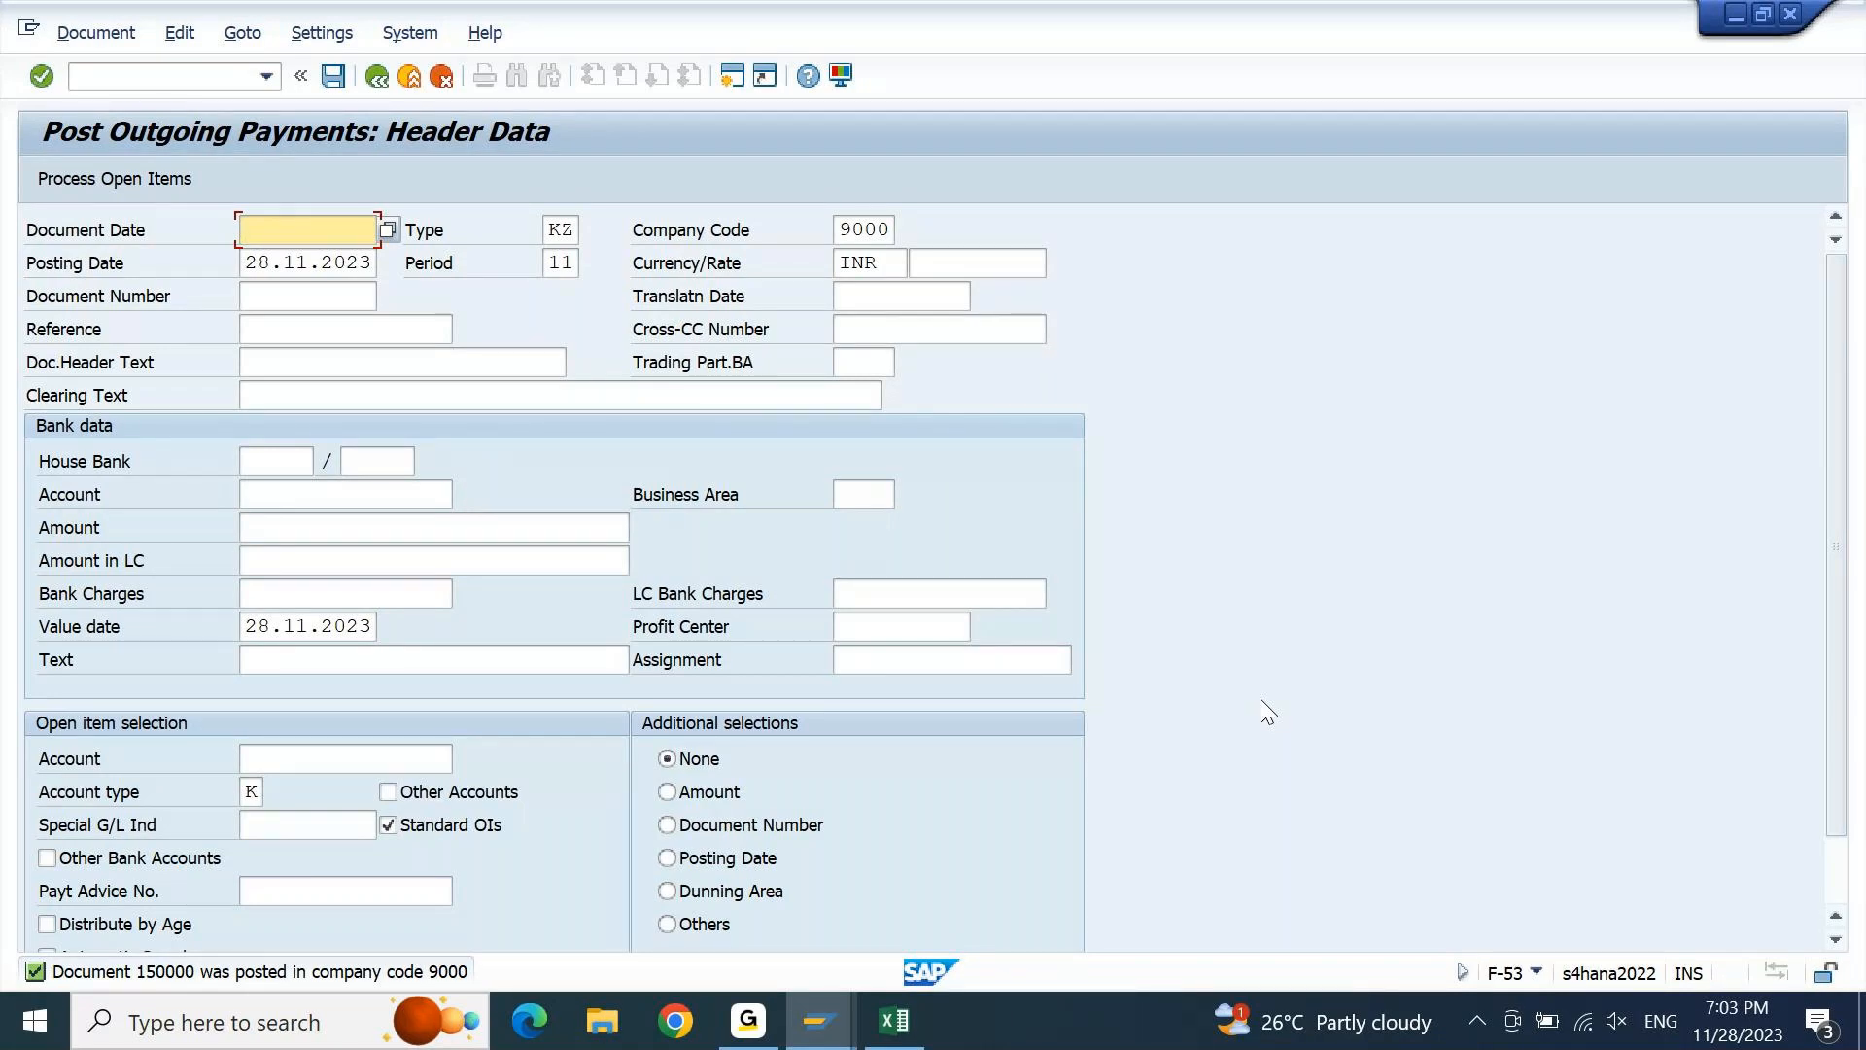
pyautogui.click(732, 76)
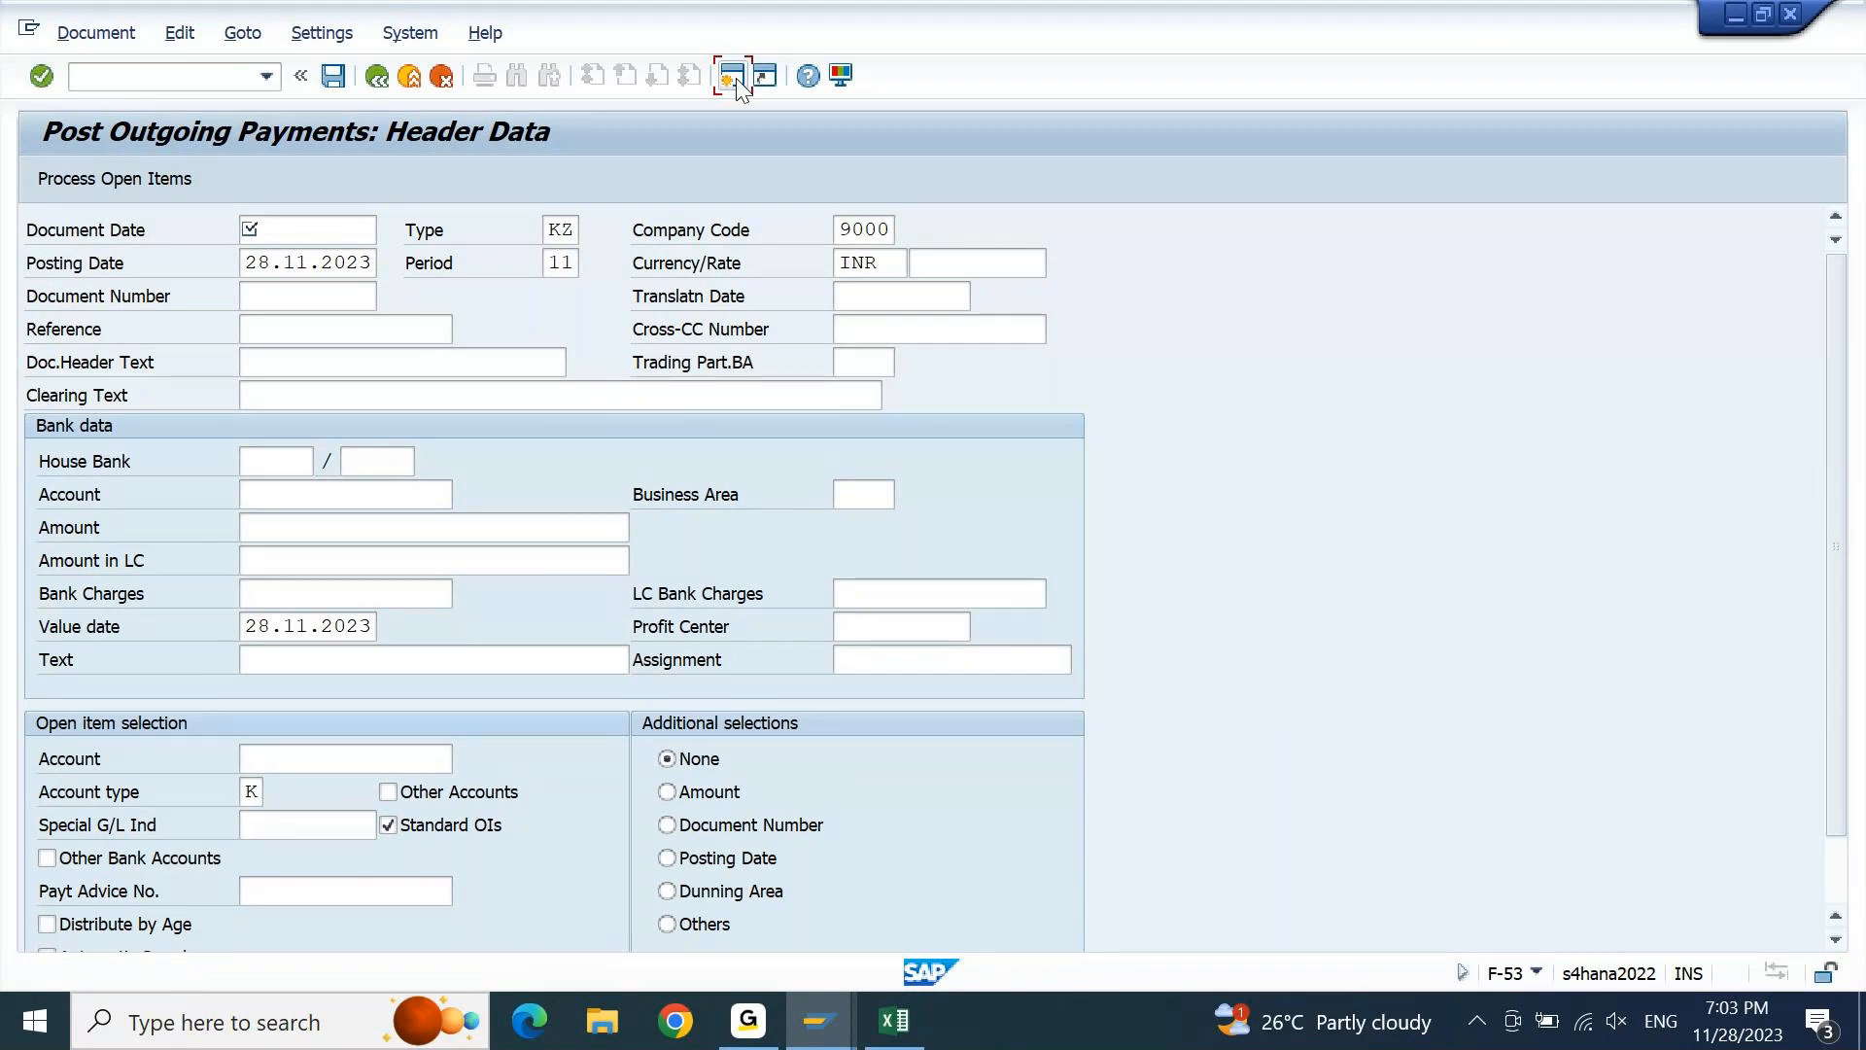
pyautogui.write('F-58')
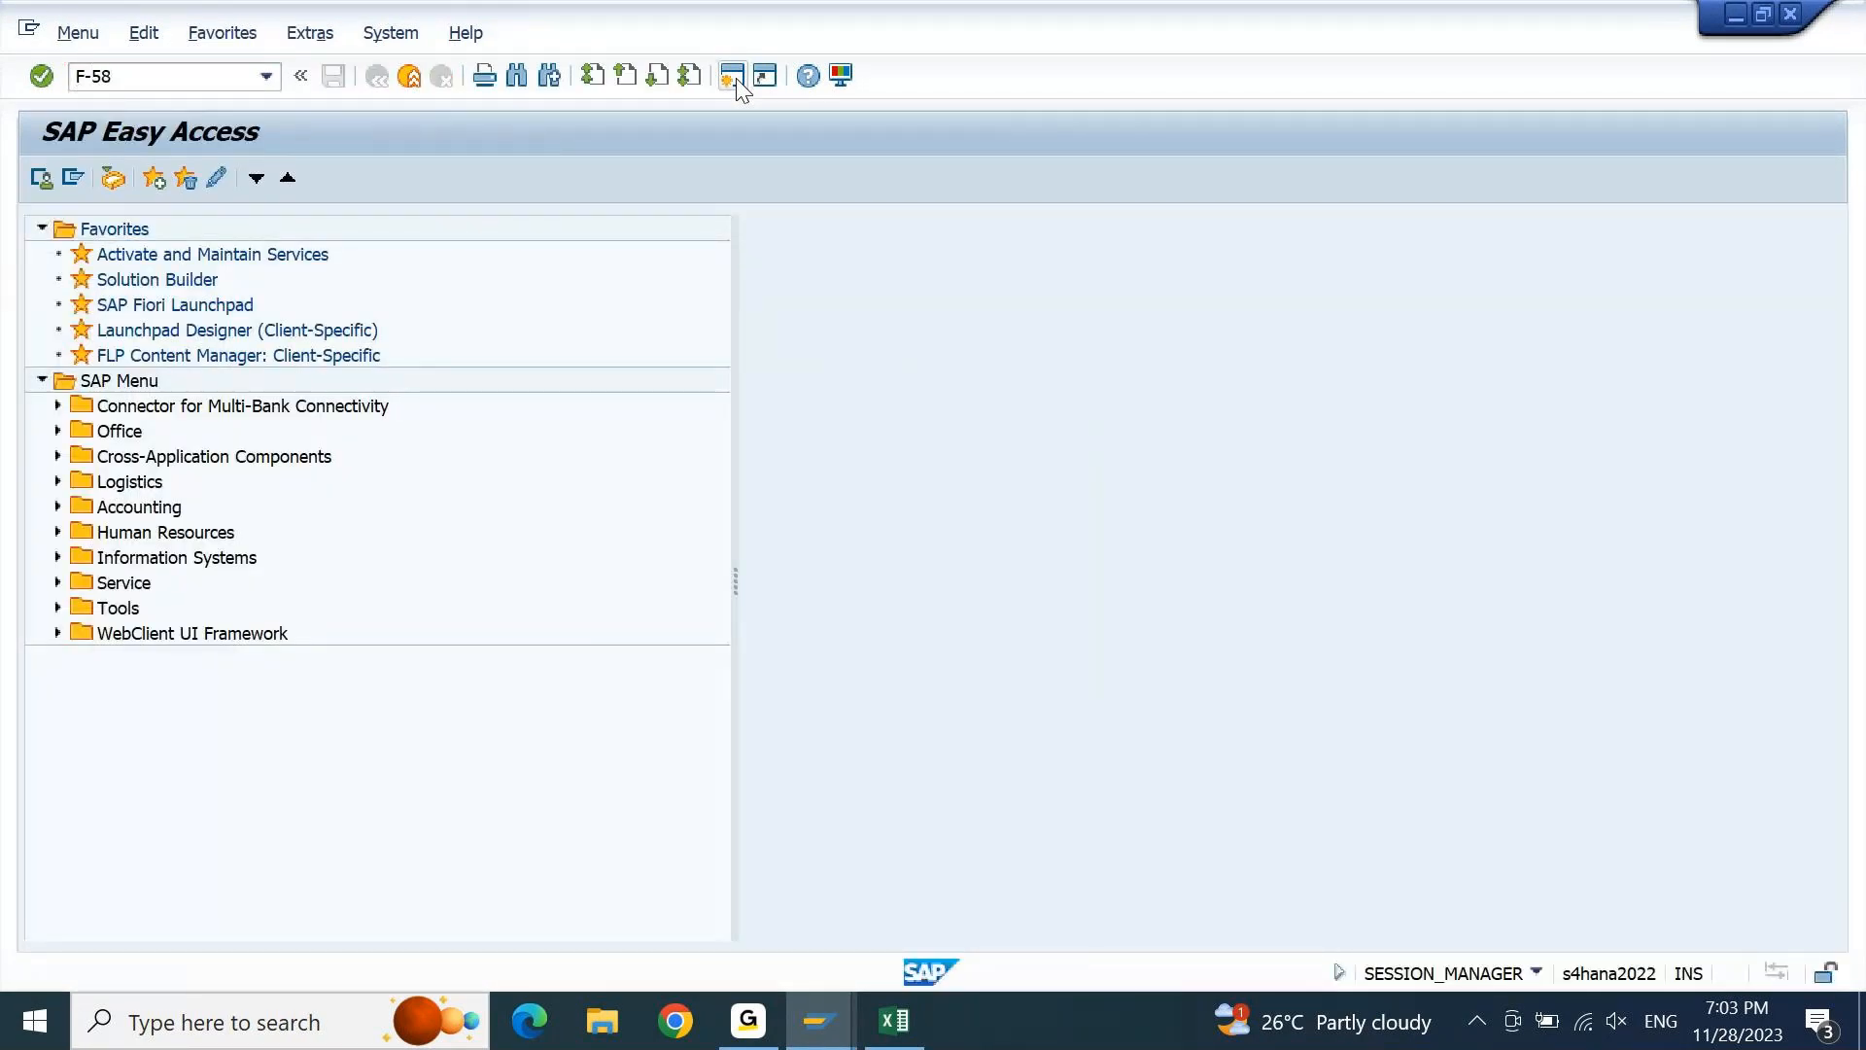
pyautogui.press('Return')
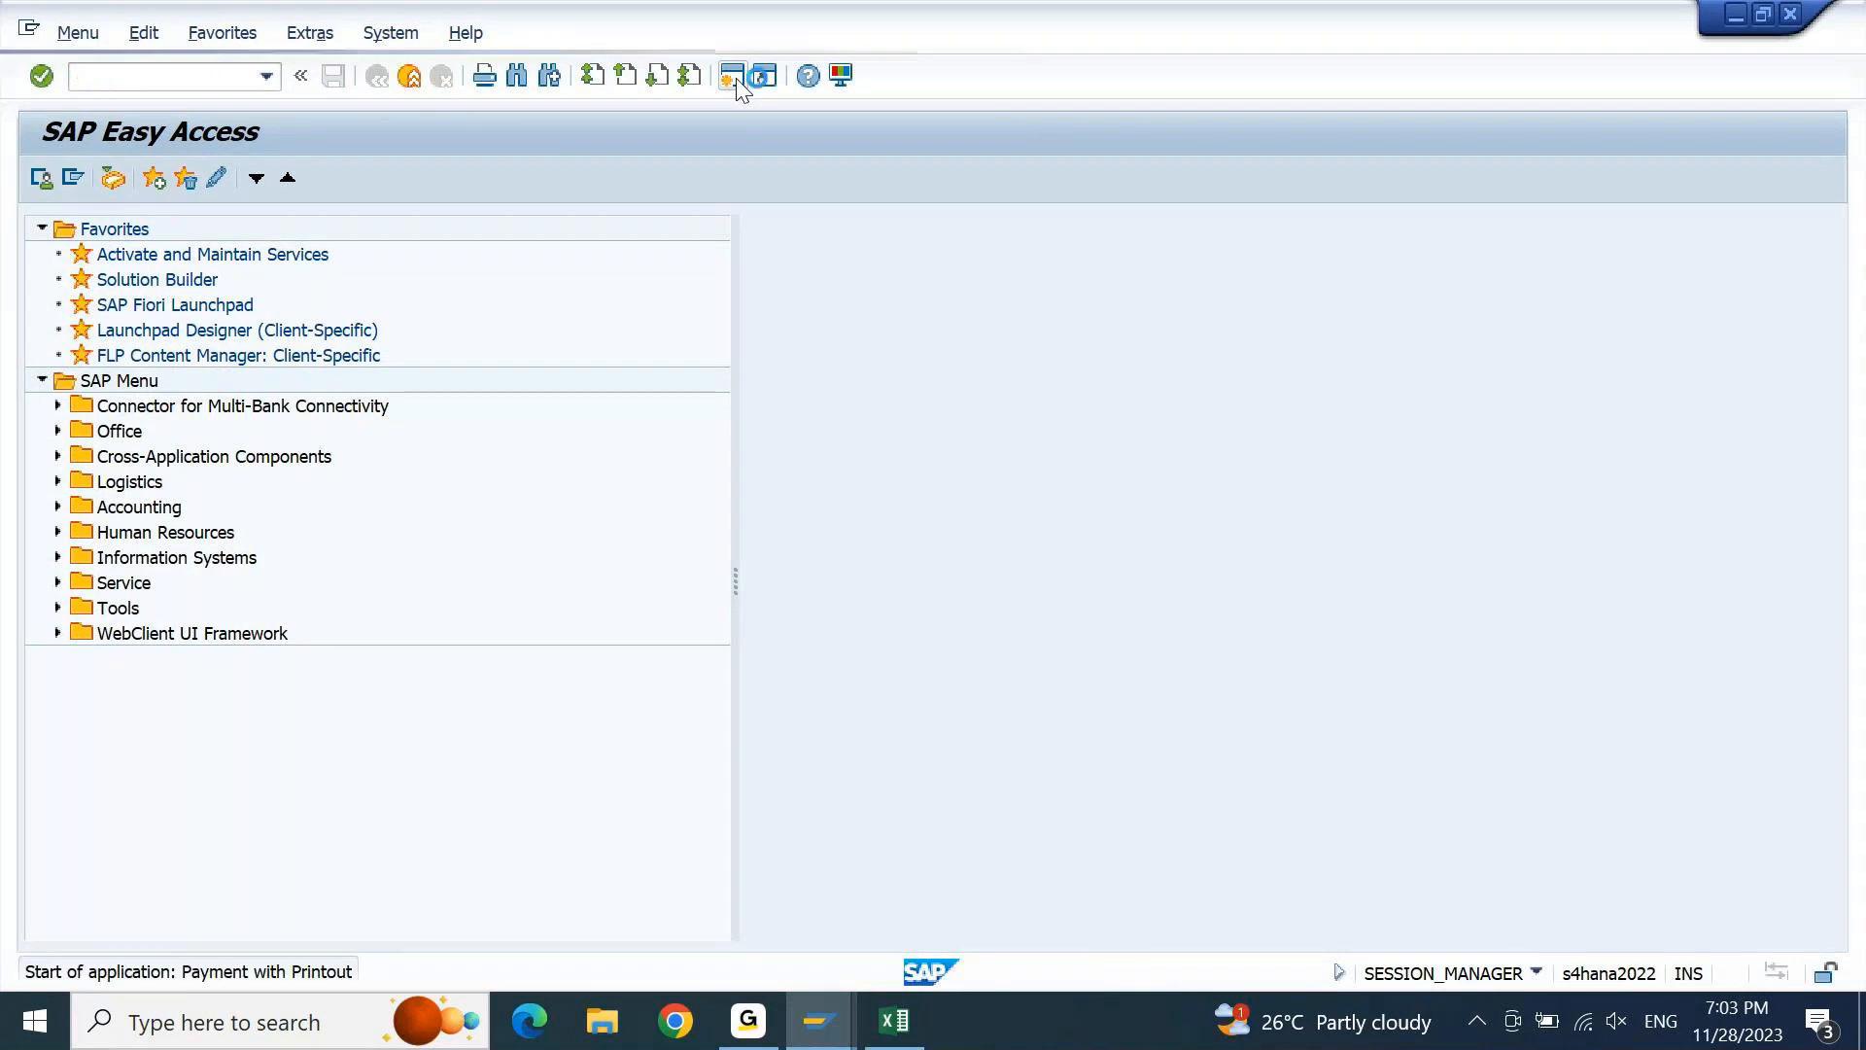
# Compare the F-58 header screen side by side with the F-53 header screen and maximize the F-58 window again
pyautogui.click(1765, 16)
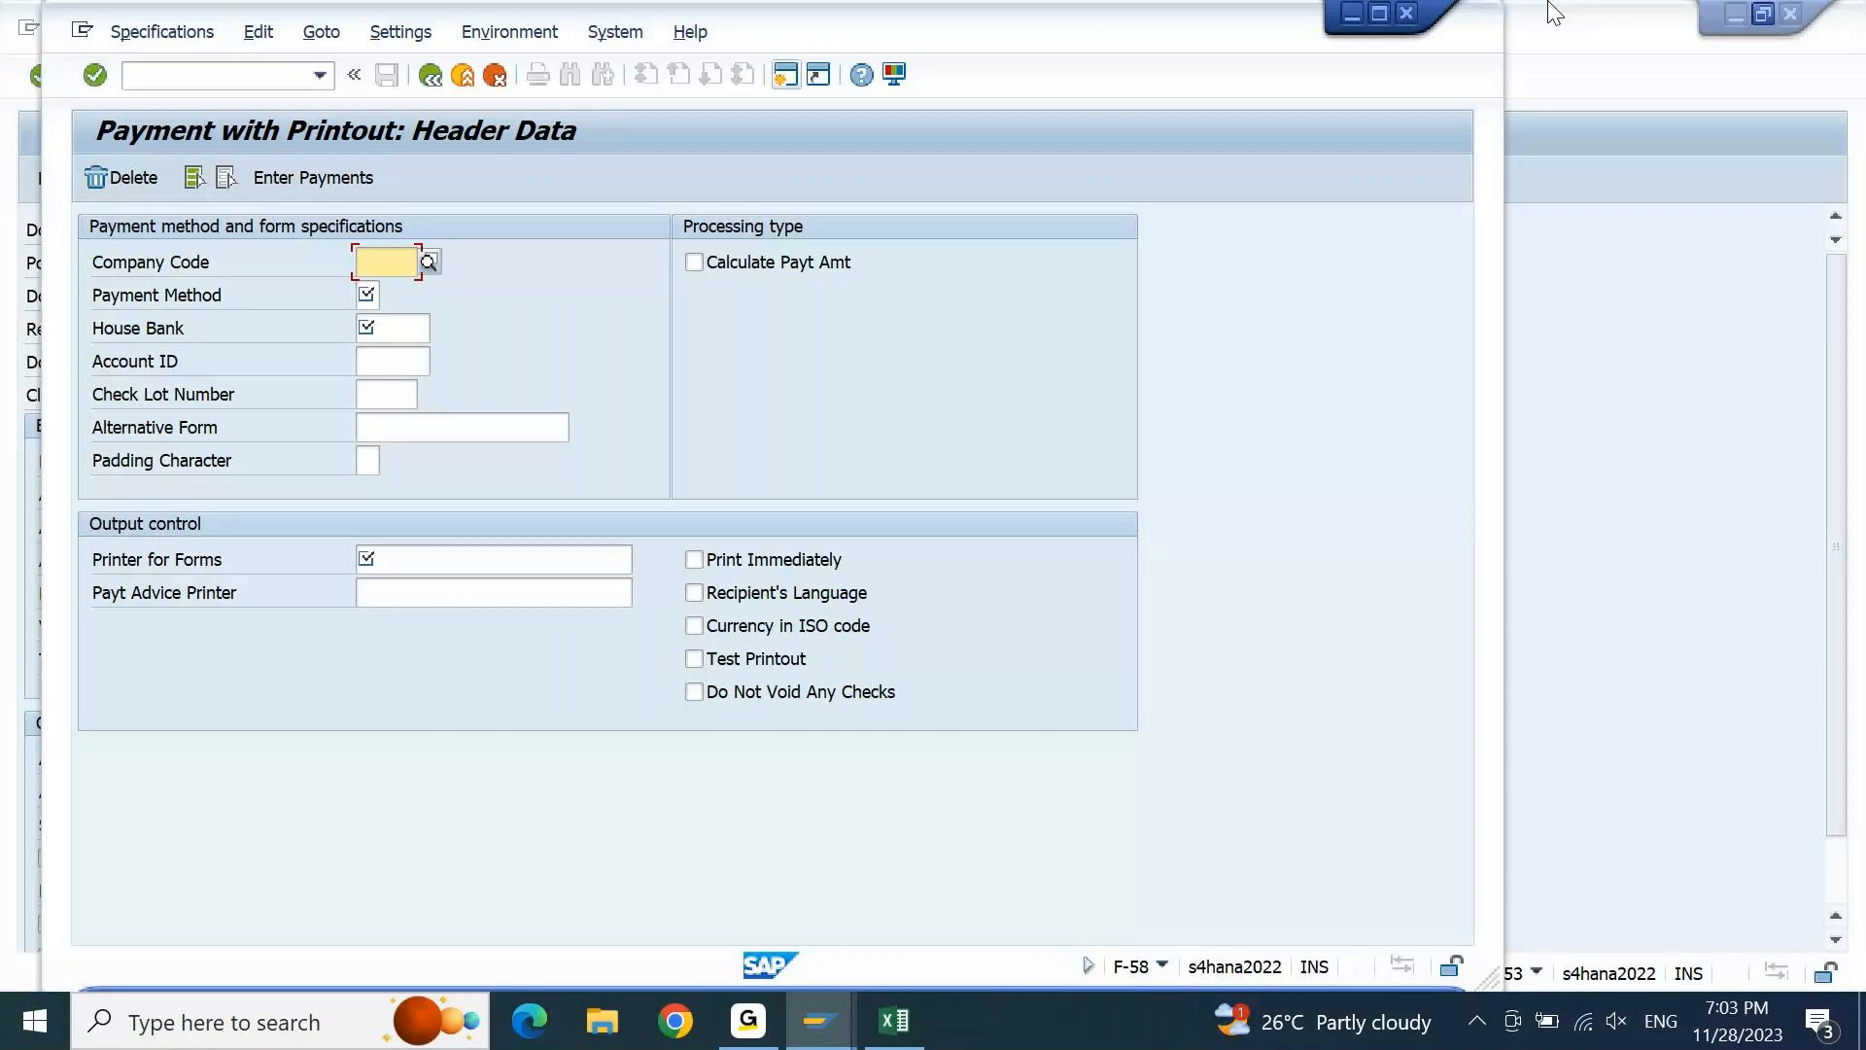
pyautogui.moveTo(919, 3); pyautogui.dragTo(1549, 12)
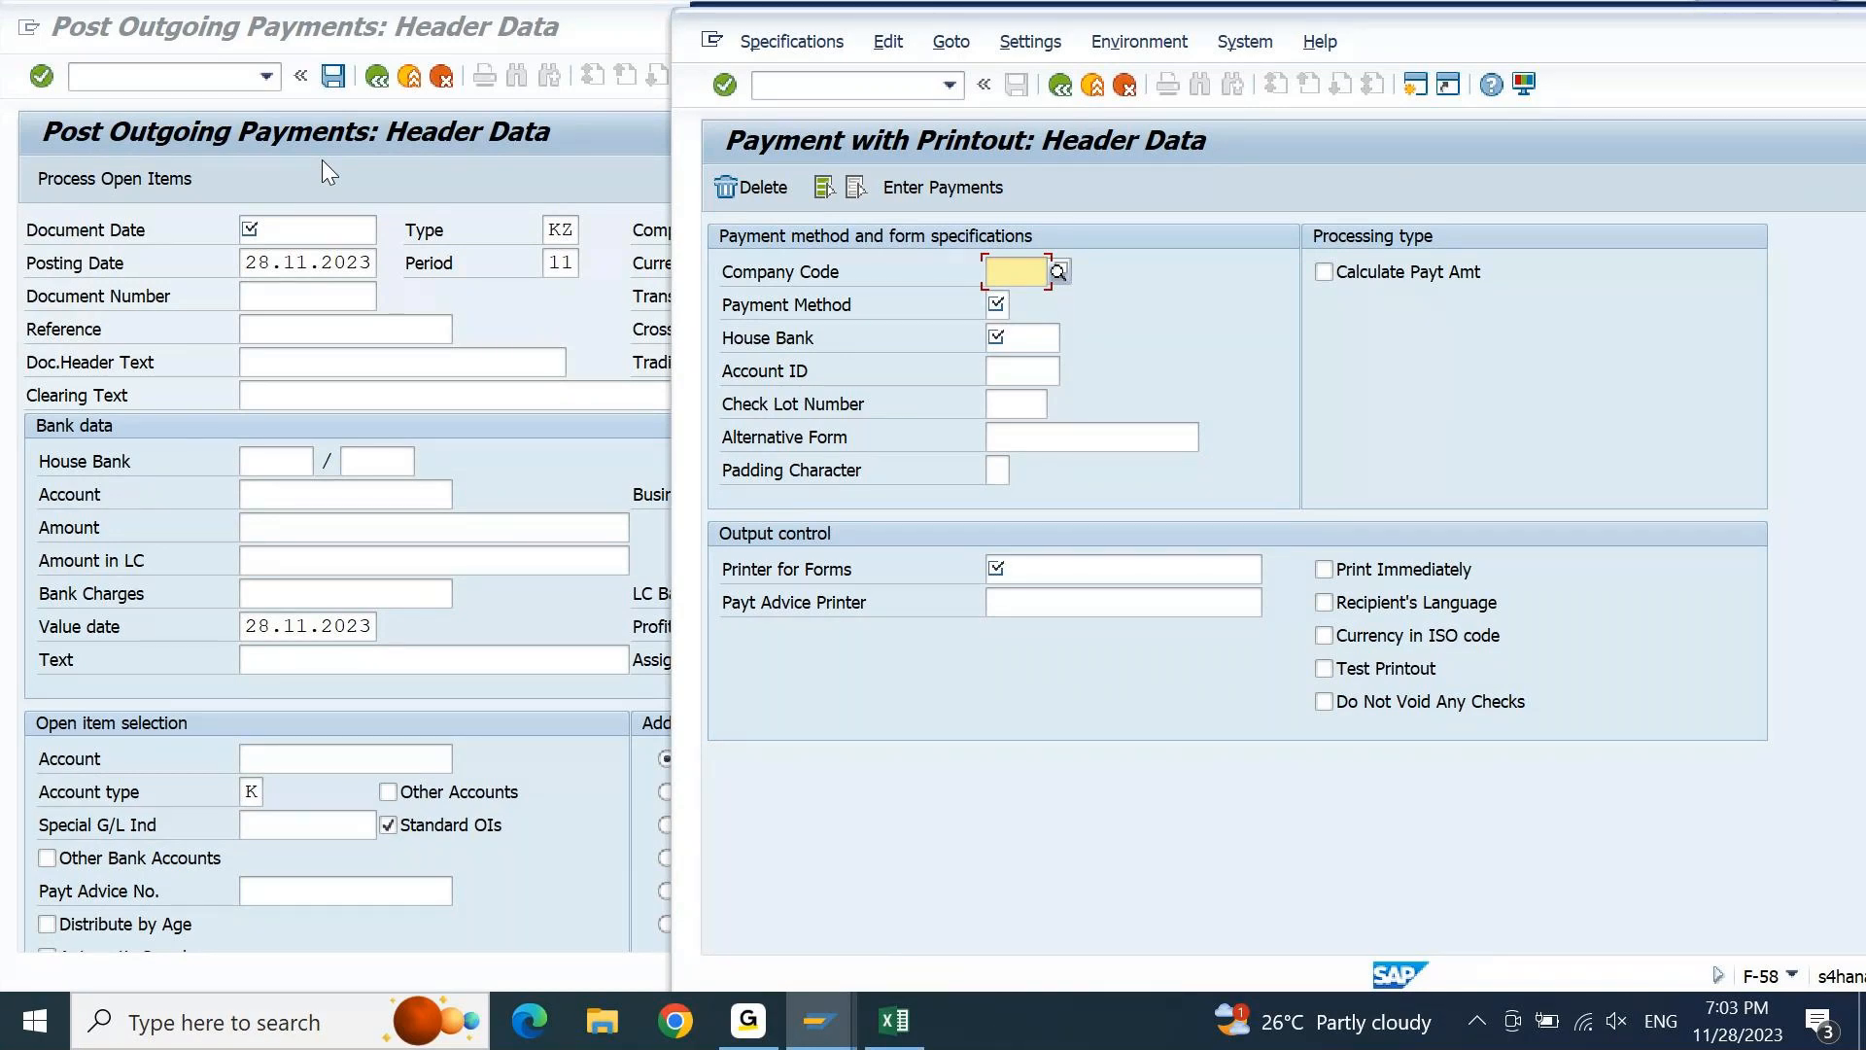
pyautogui.doubleClick(1583, 58)
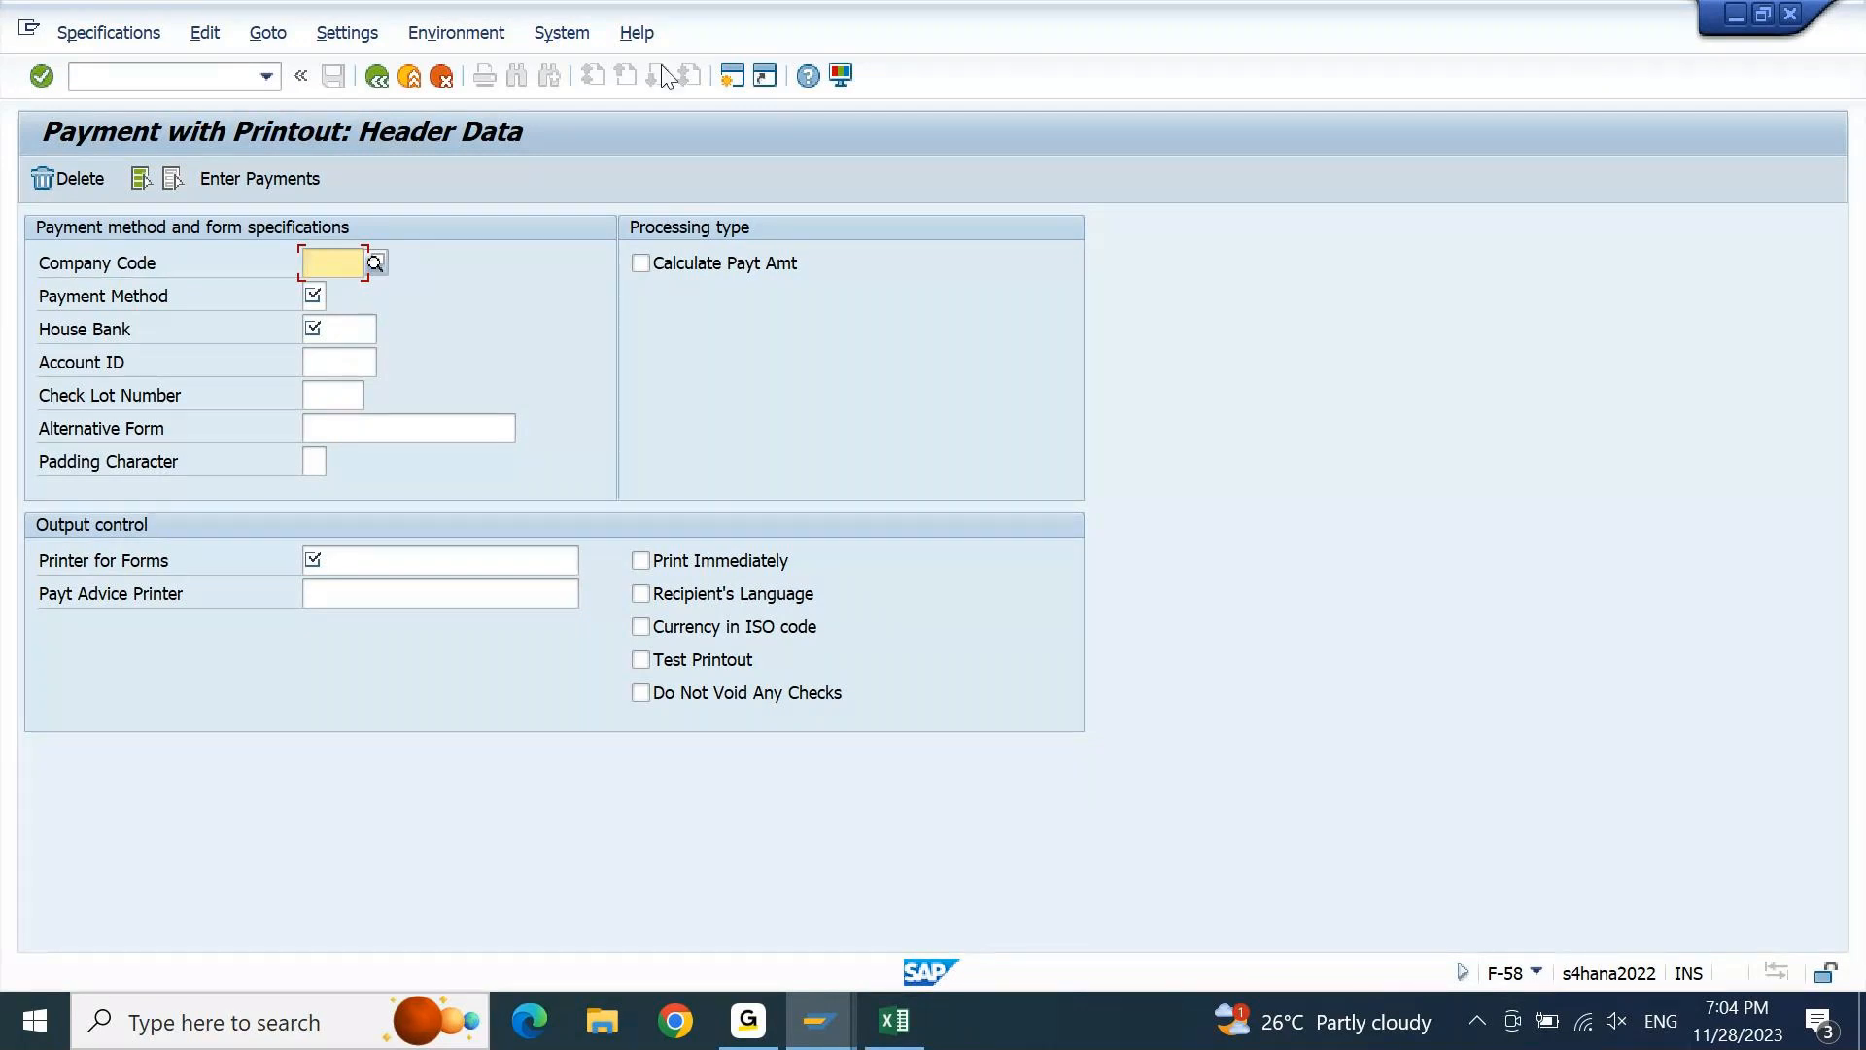
# Enter company code 9000 and choose payment method C, the Indian Cheque entry, for the payment with printout
pyautogui.write('9000')
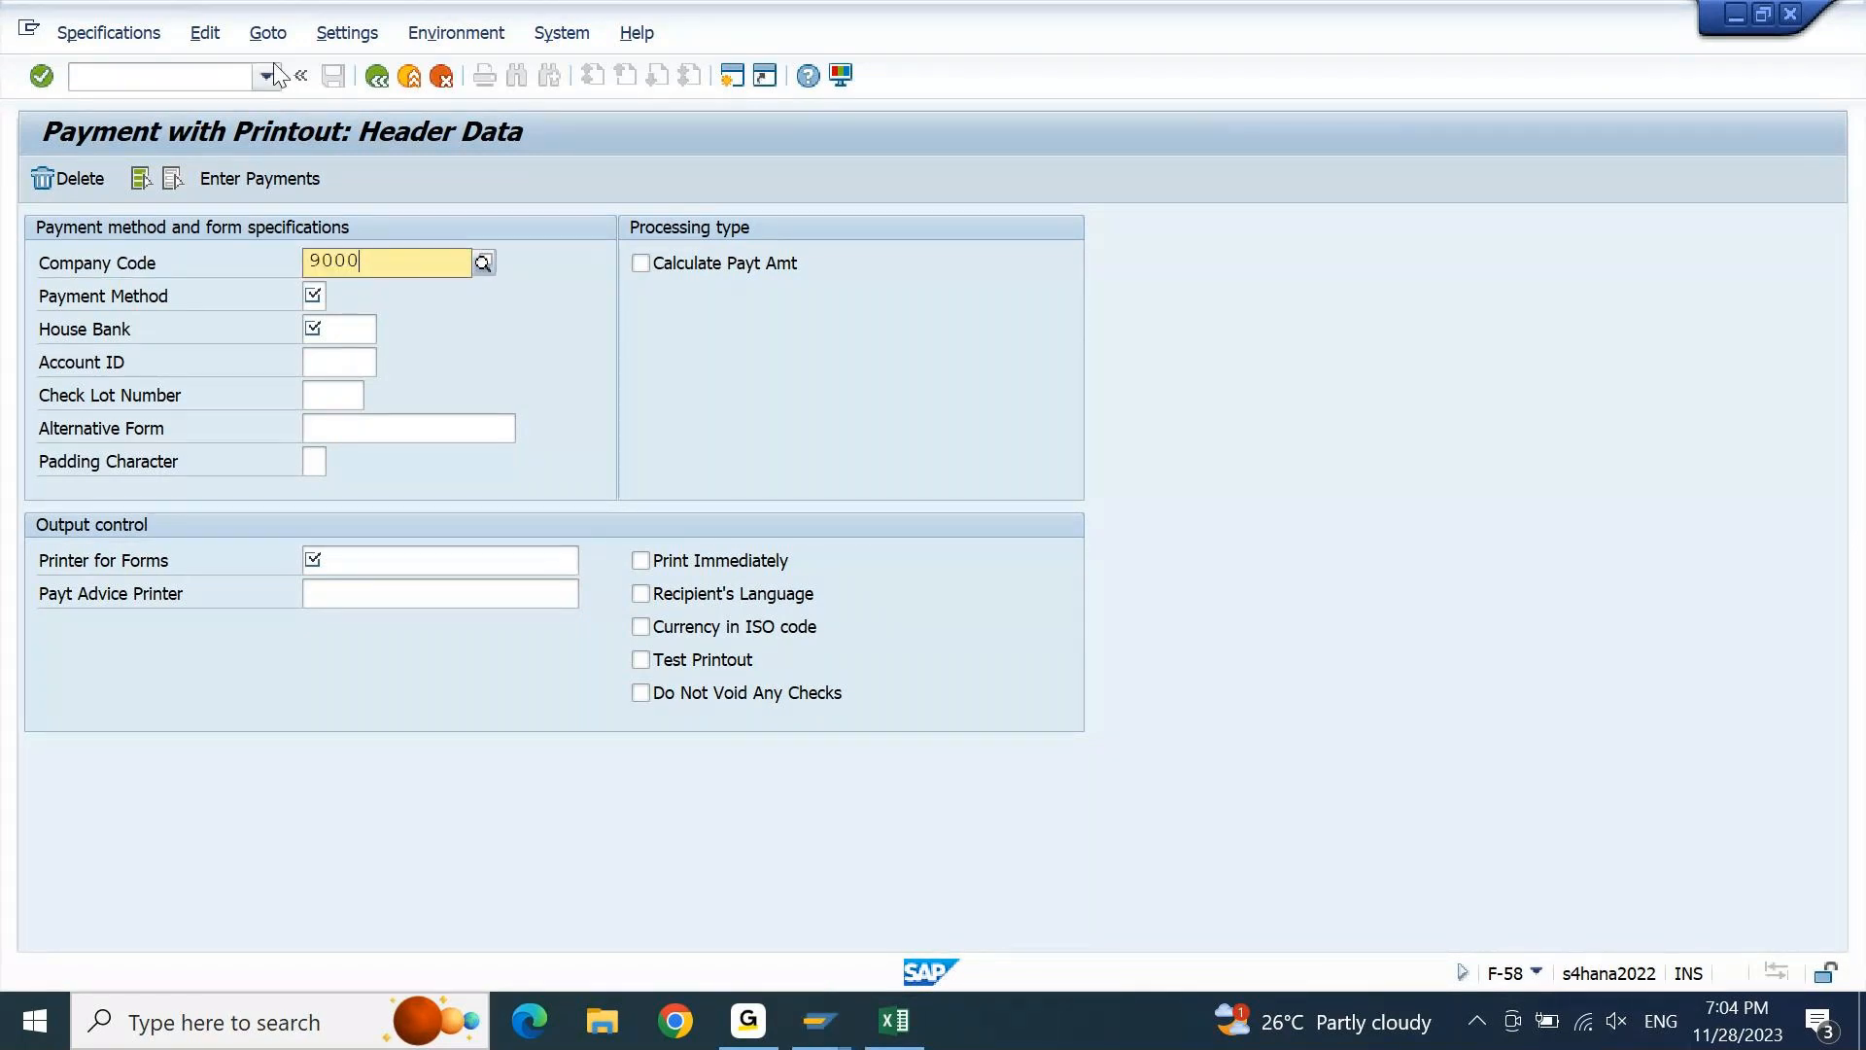
pyautogui.press('Tab')
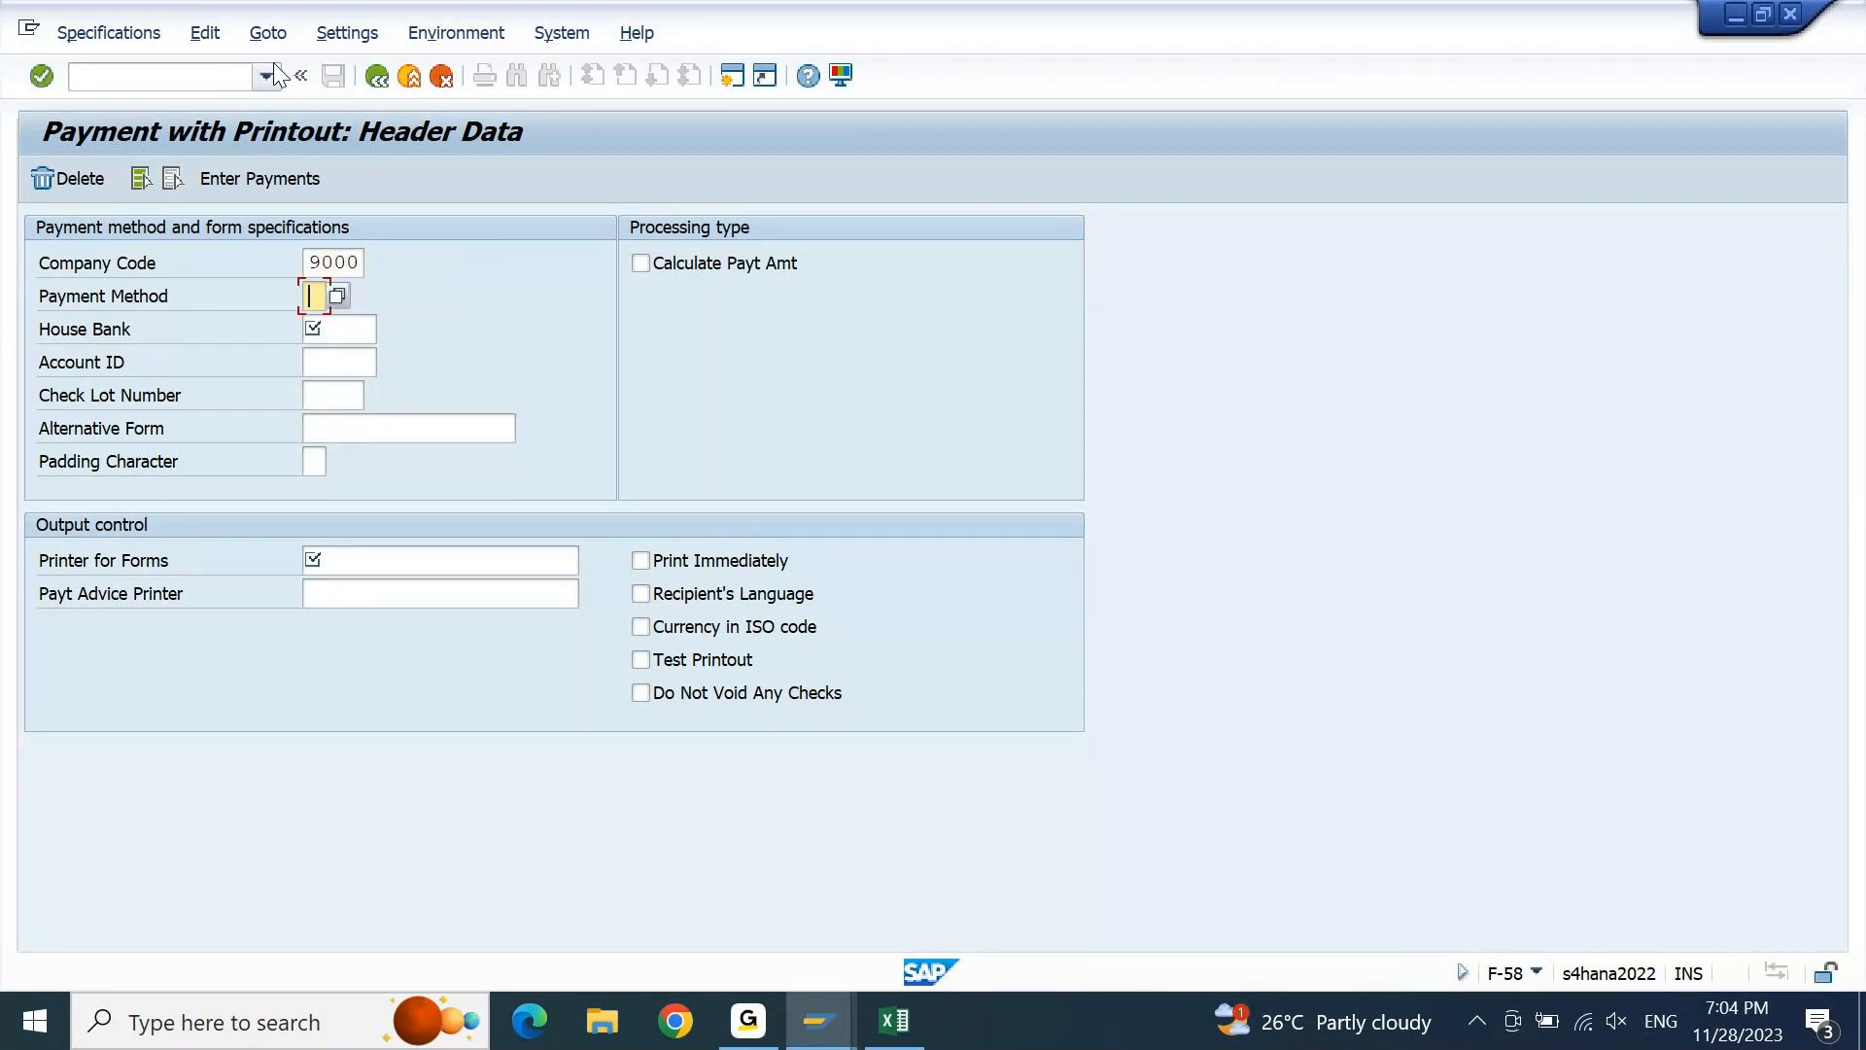
pyautogui.press('Tab')
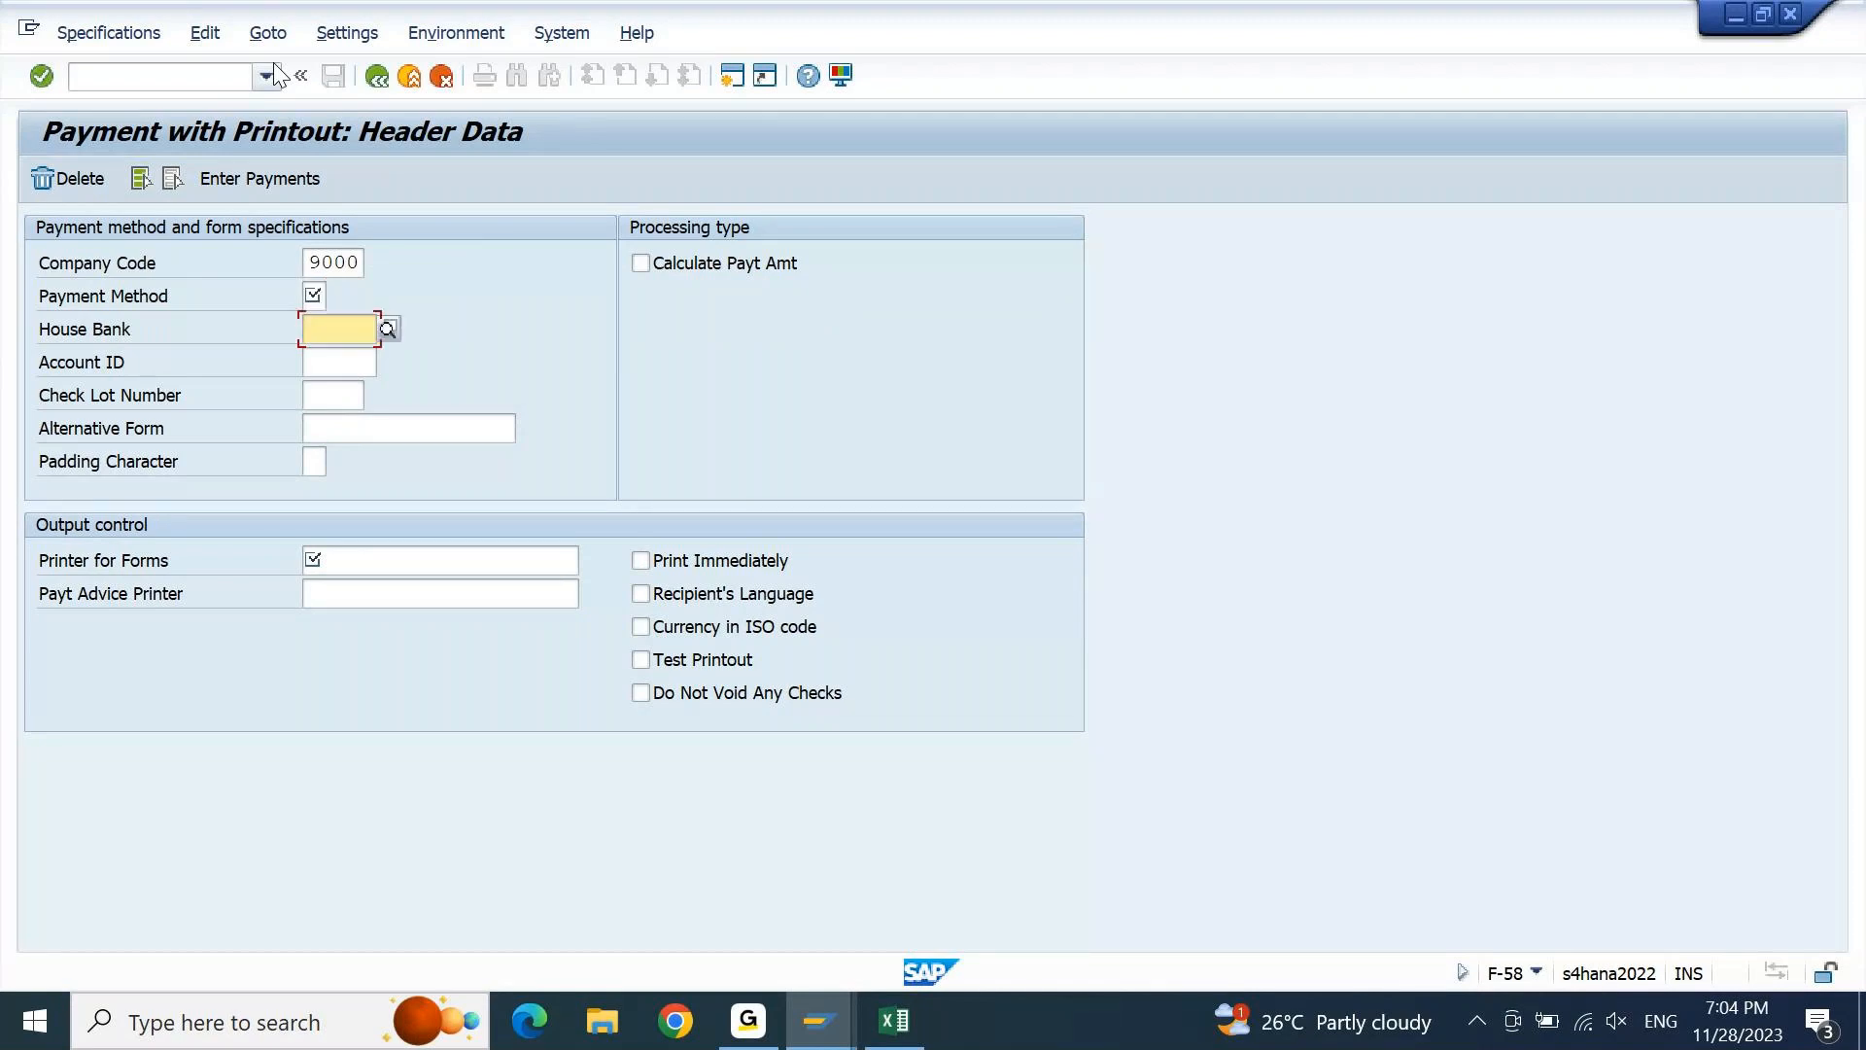
pyautogui.hotkey('shift', 'Tab')
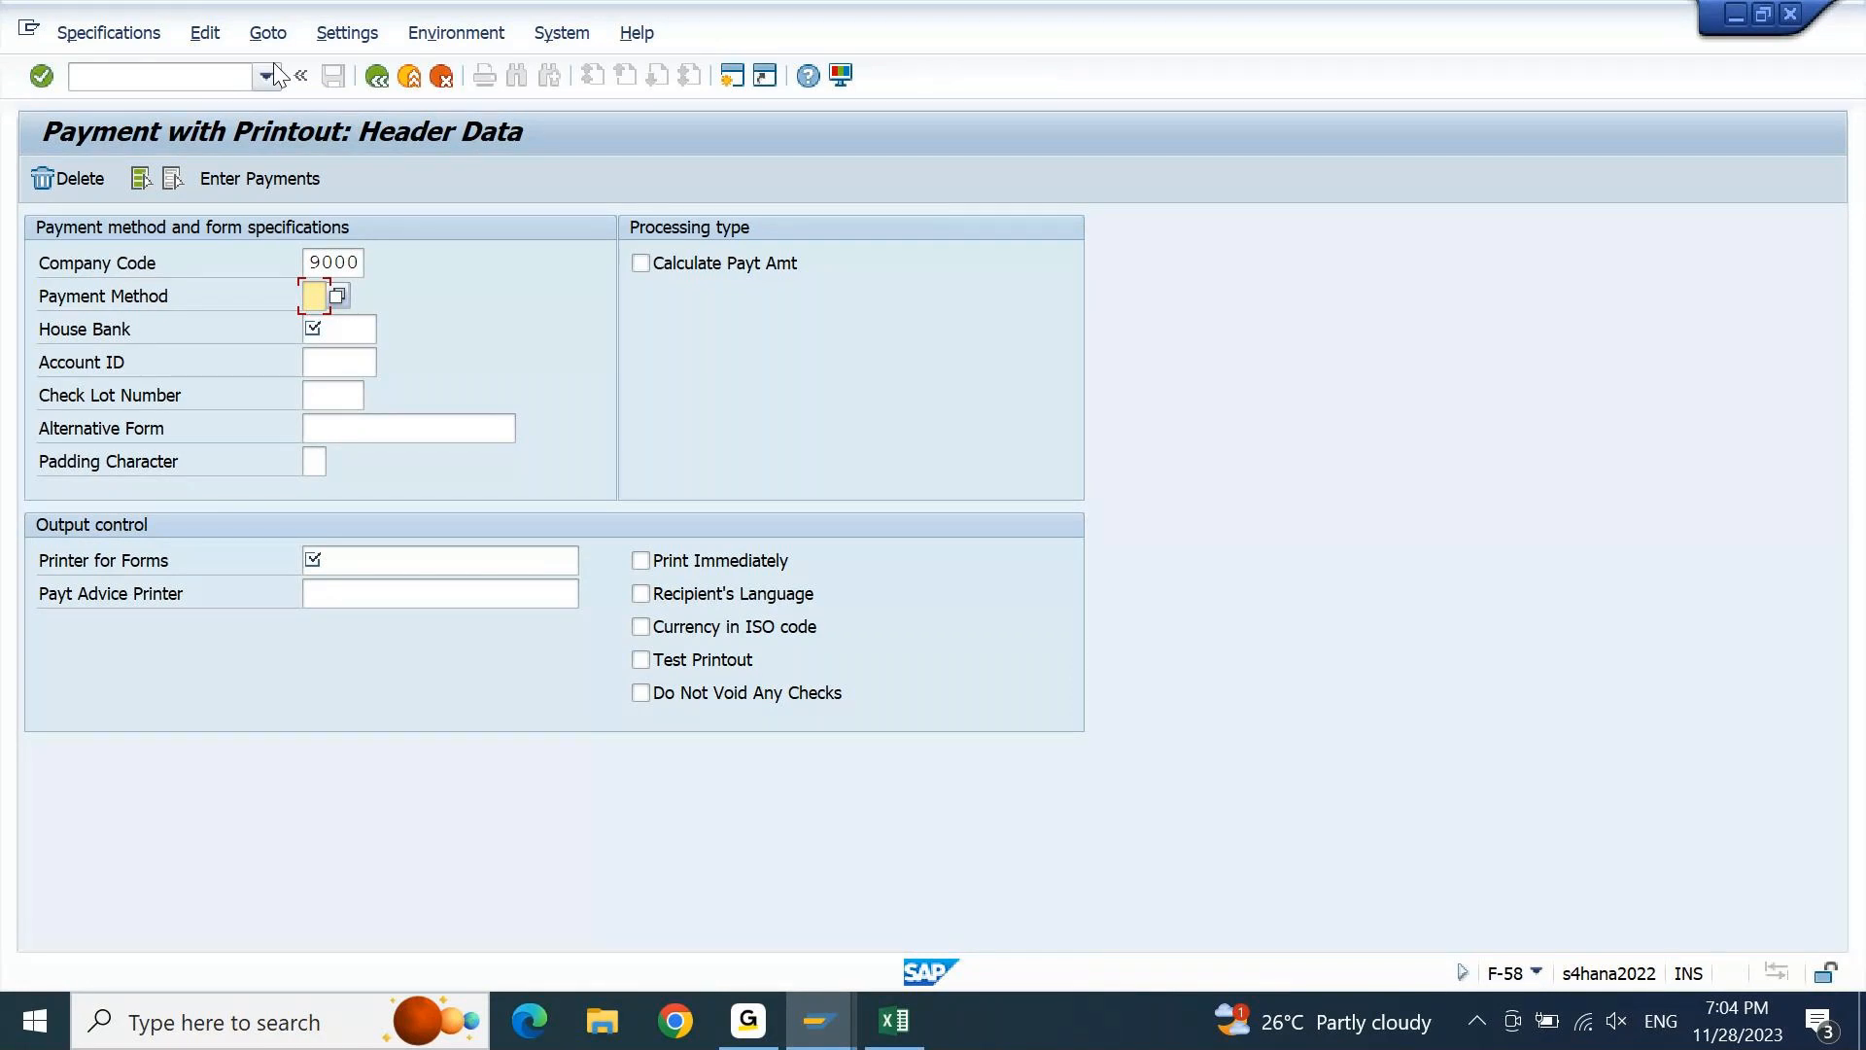
pyautogui.press('Tab')
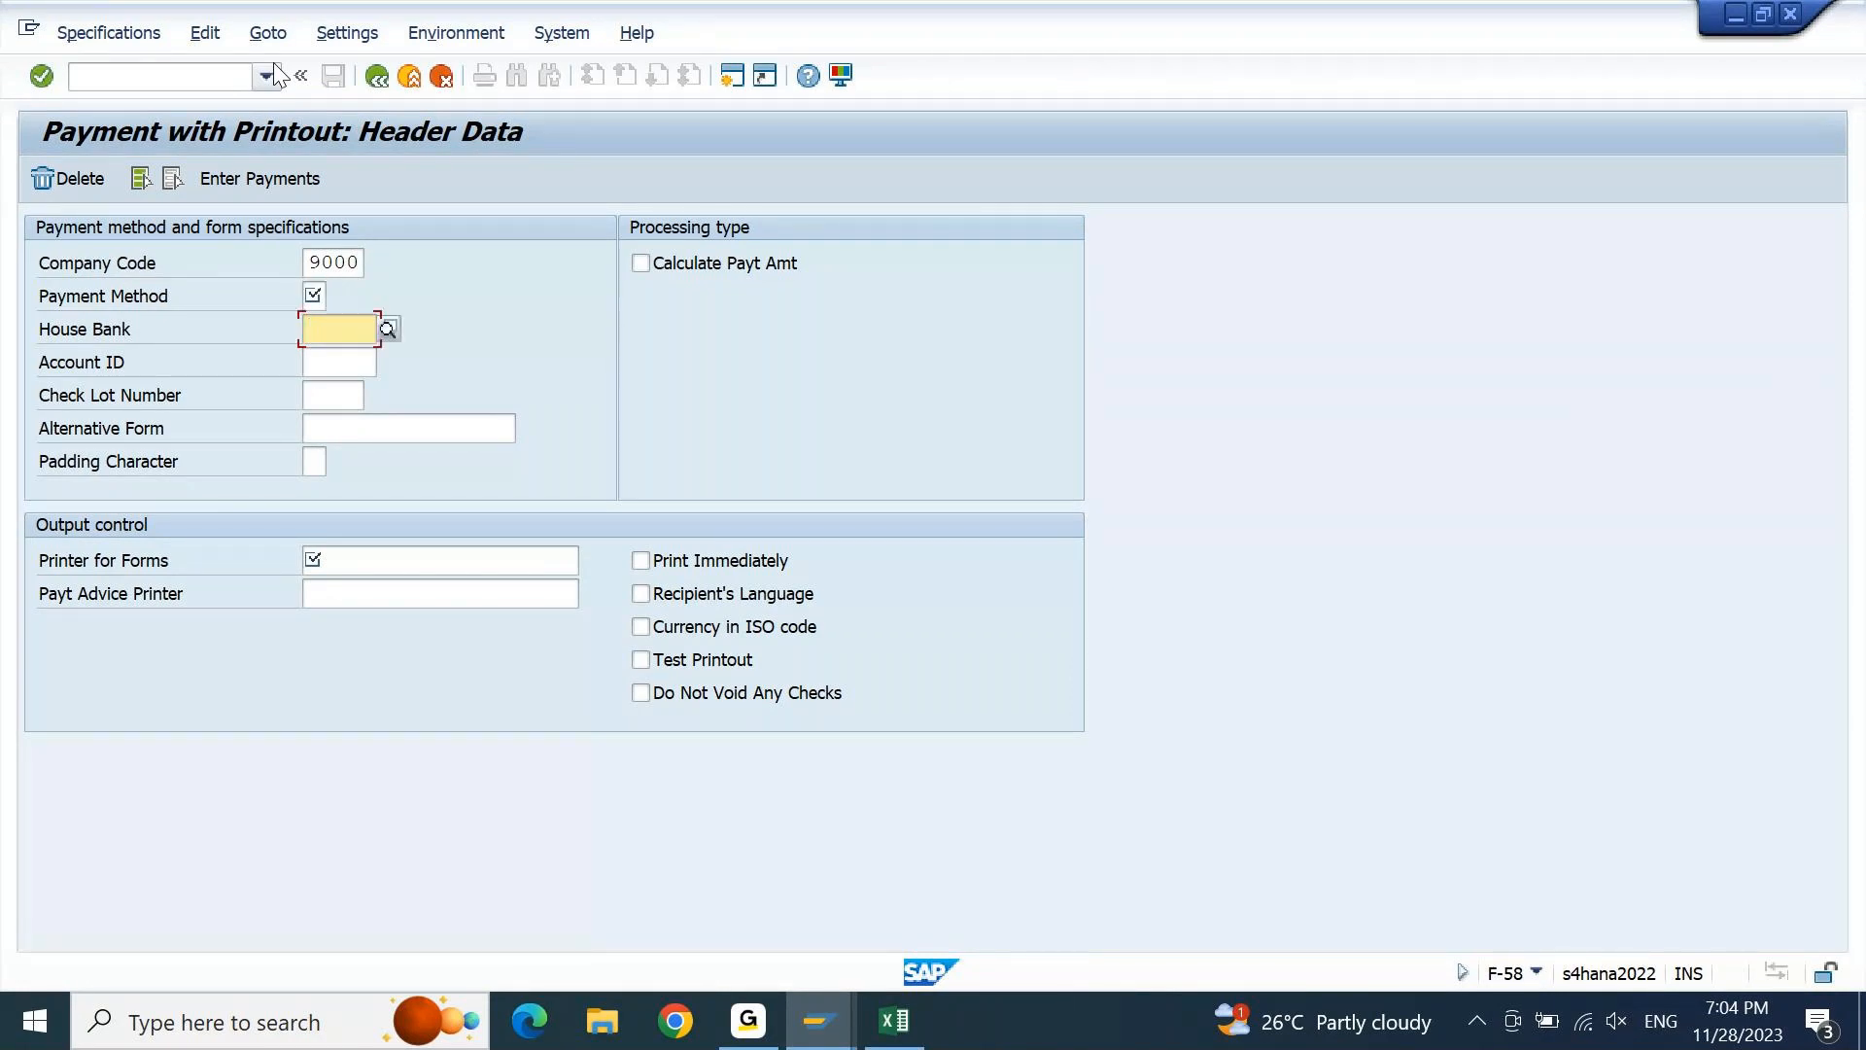
pyautogui.hotkey('shift', 'Tab')
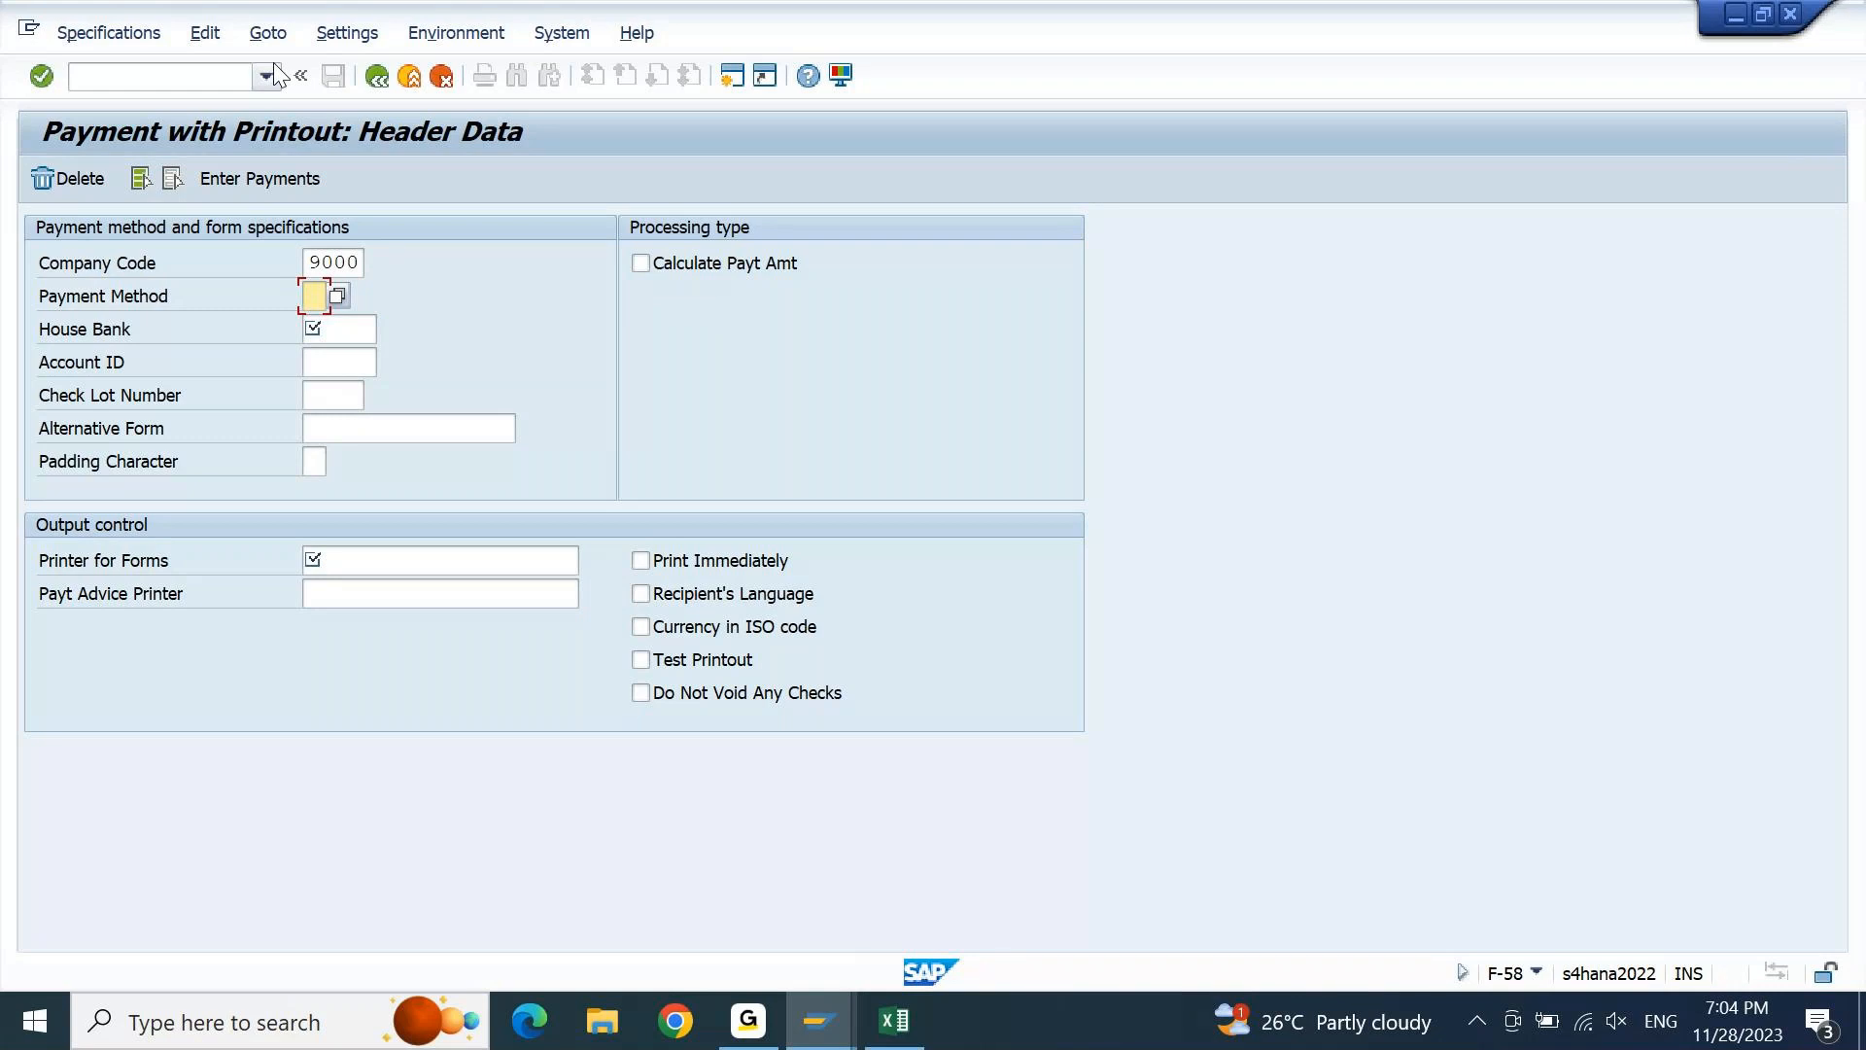
pyautogui.press('F4')
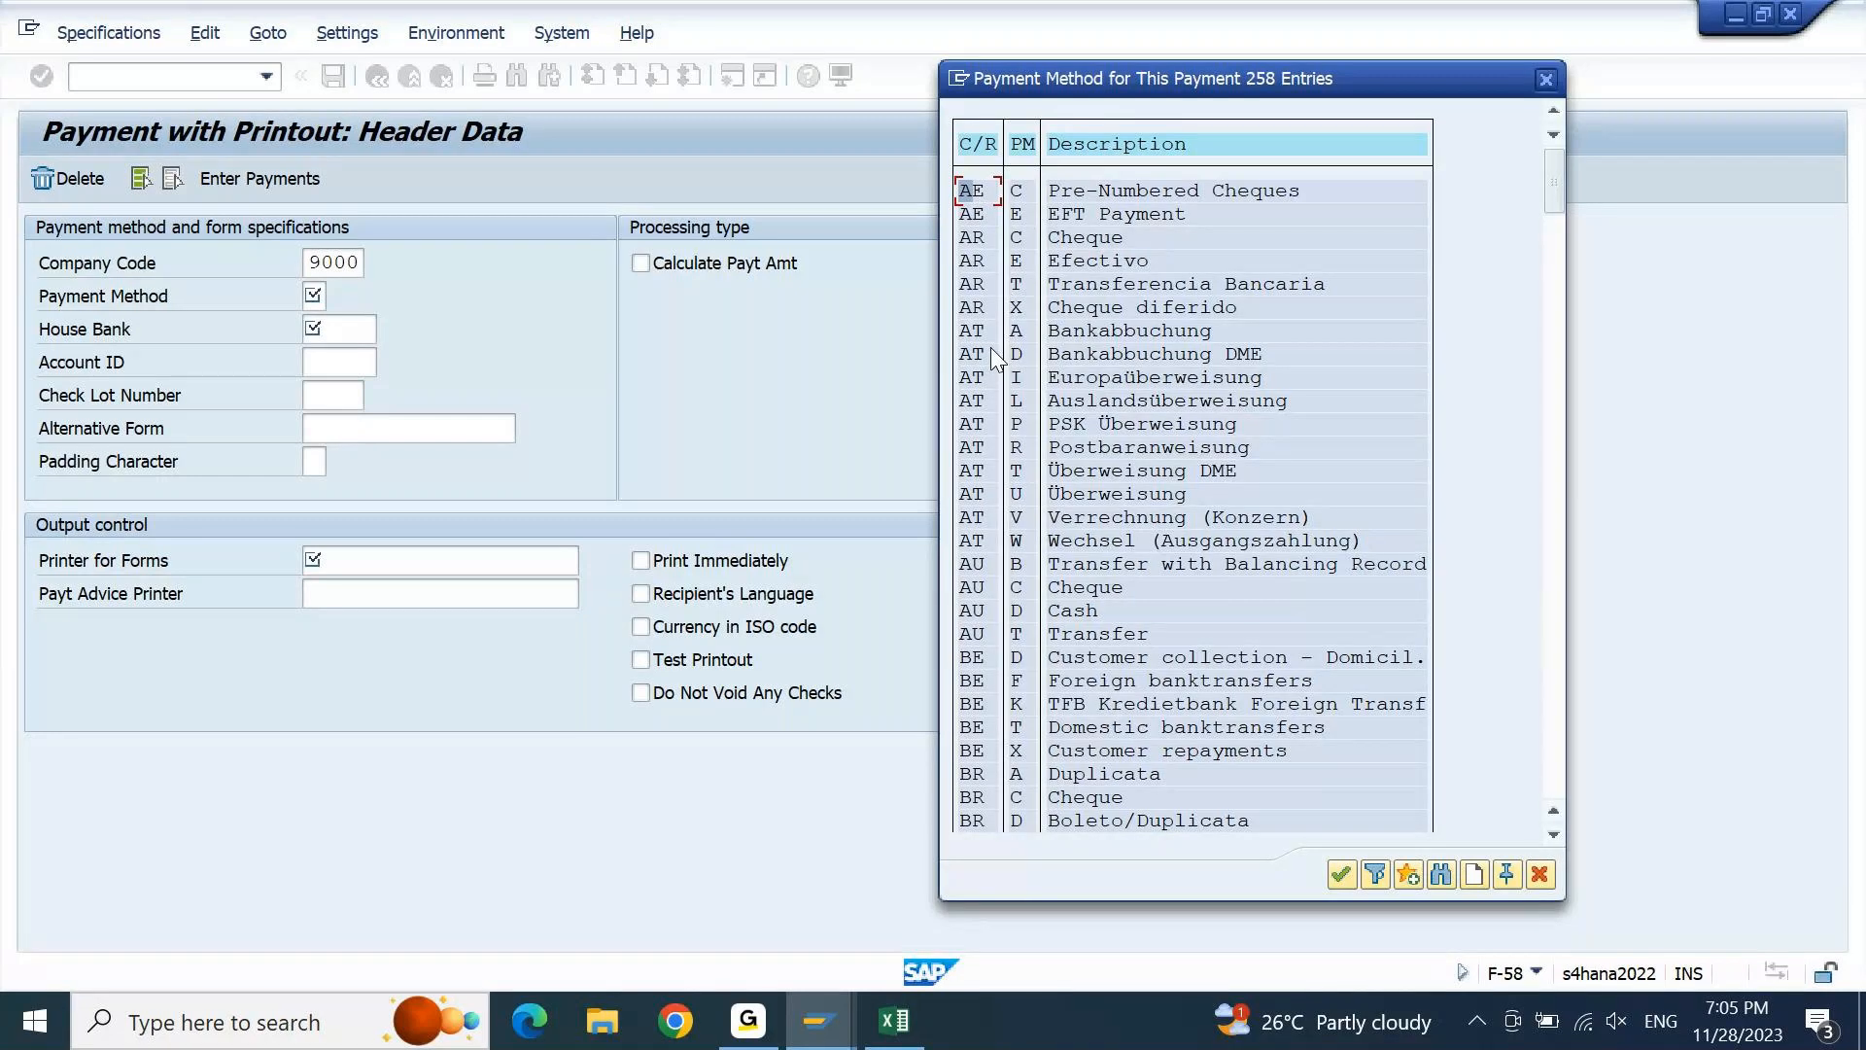
pyautogui.scroll(-10, 990, 347)
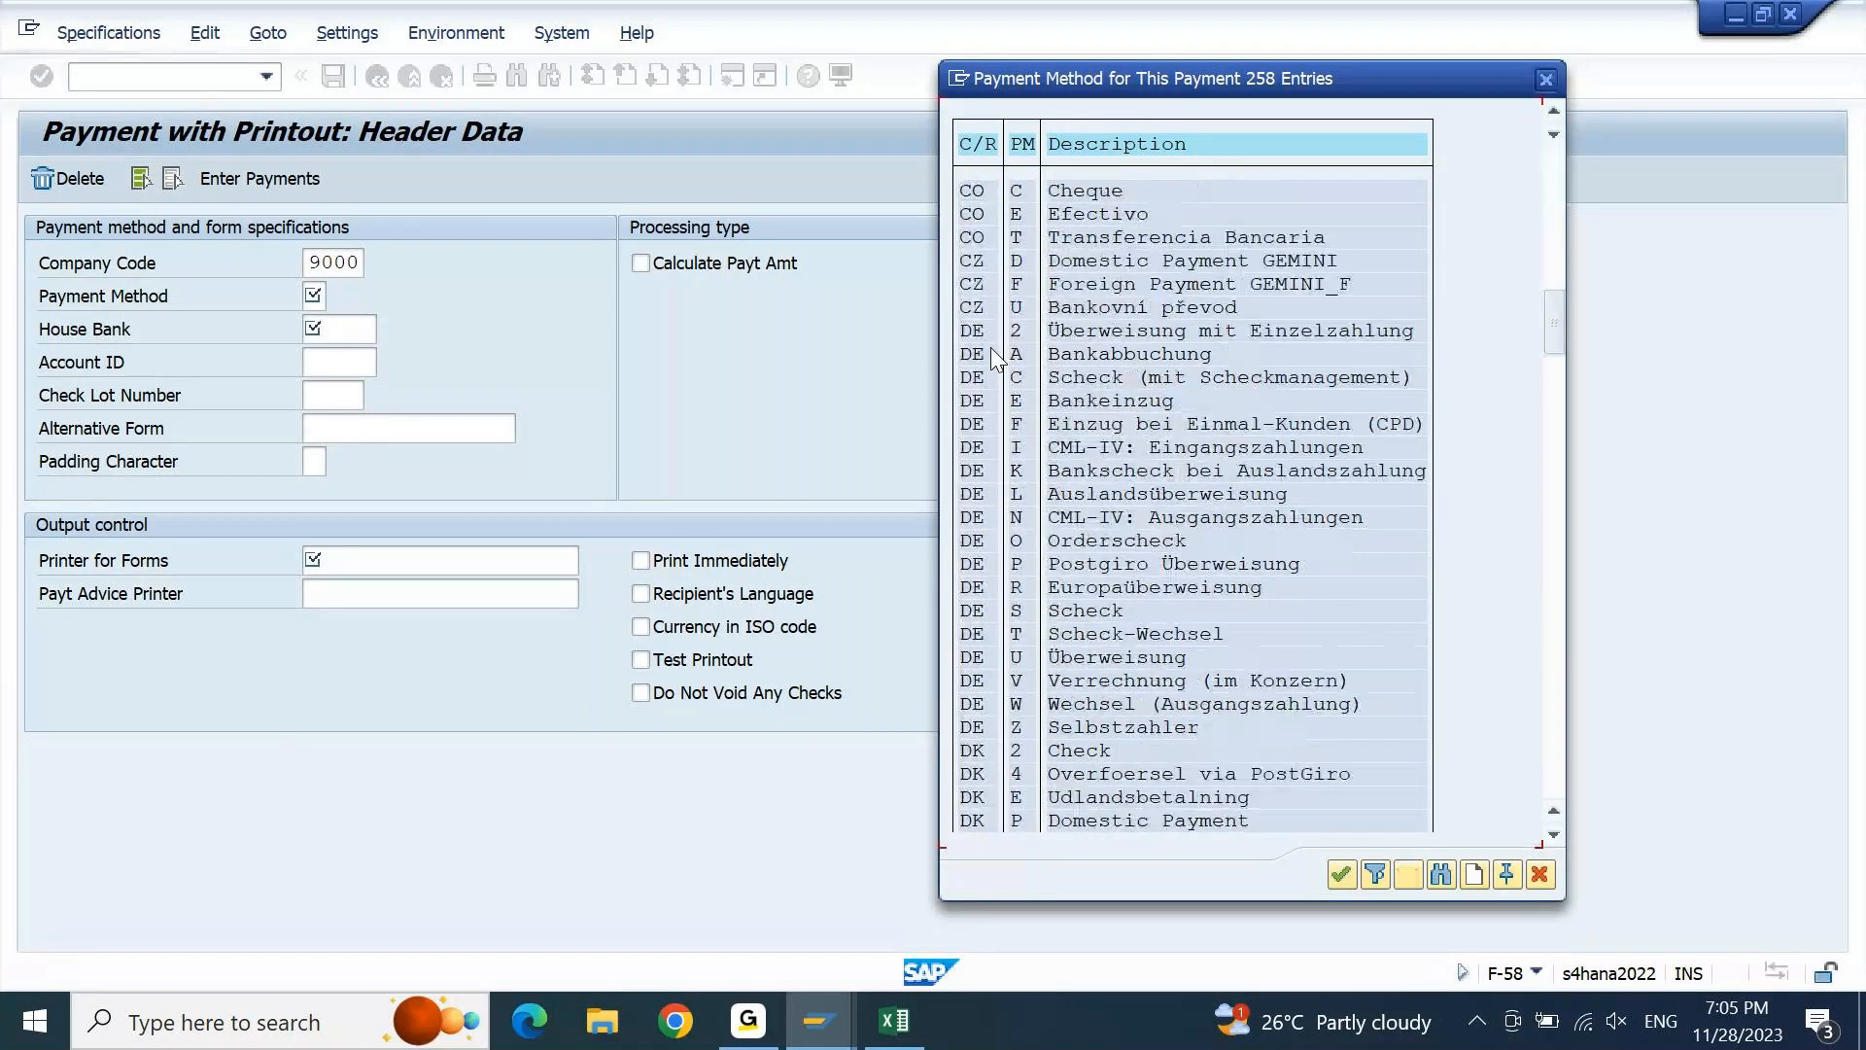
pyautogui.scroll(-15, 990, 347)
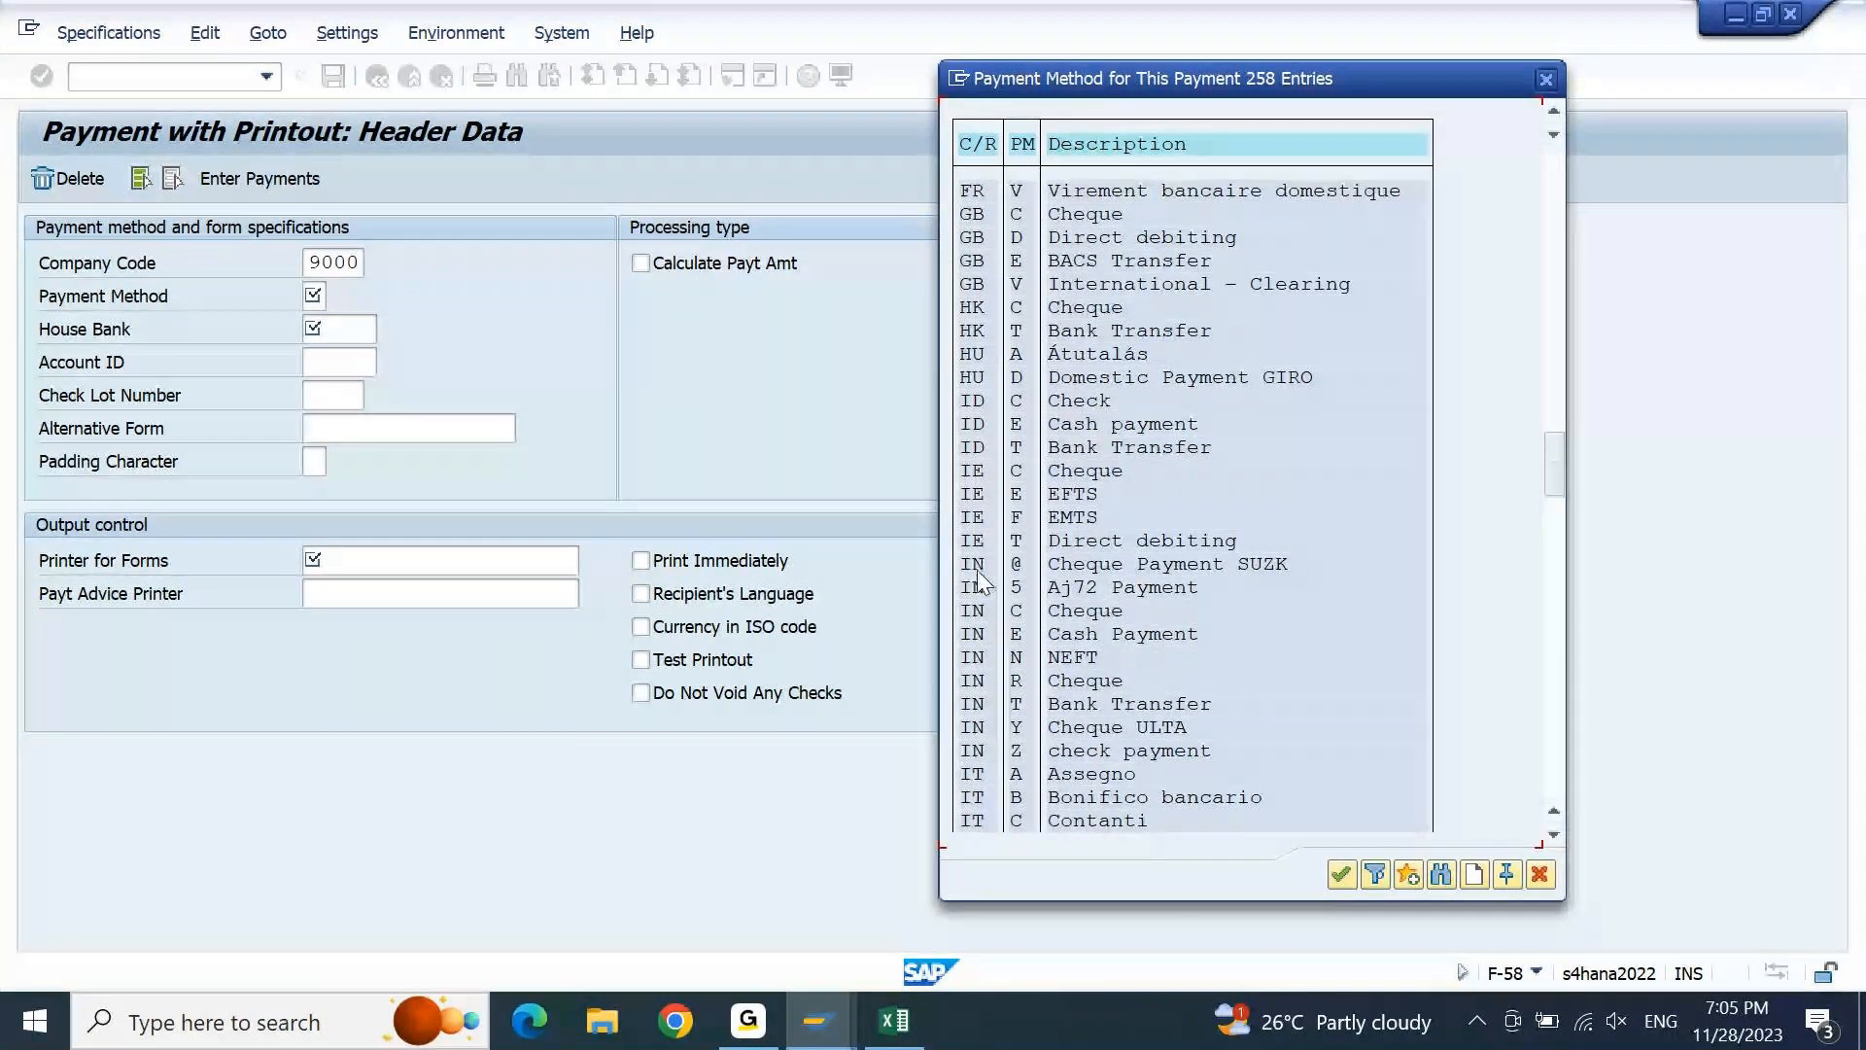
pyautogui.doubleClick(1102, 612)
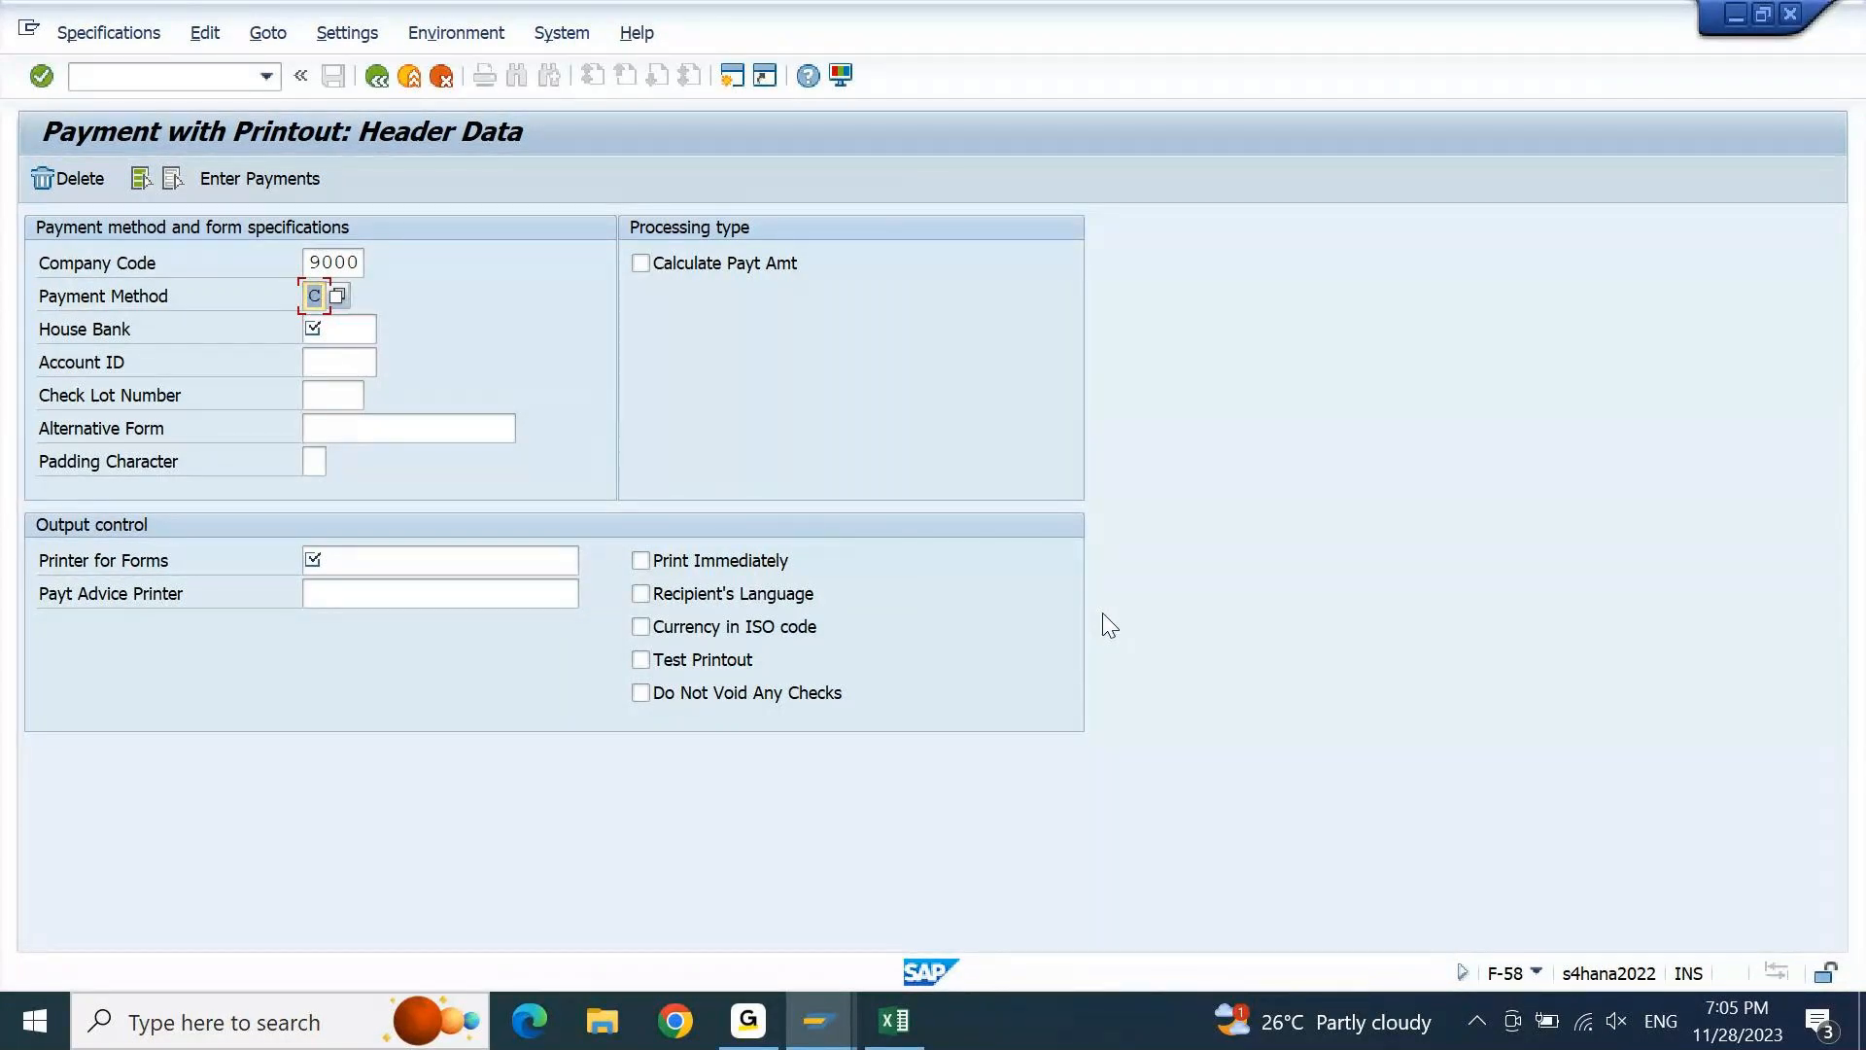
# Choose house bank HDFC1 and account ID HDFC for the payment
pyautogui.press('Tab')
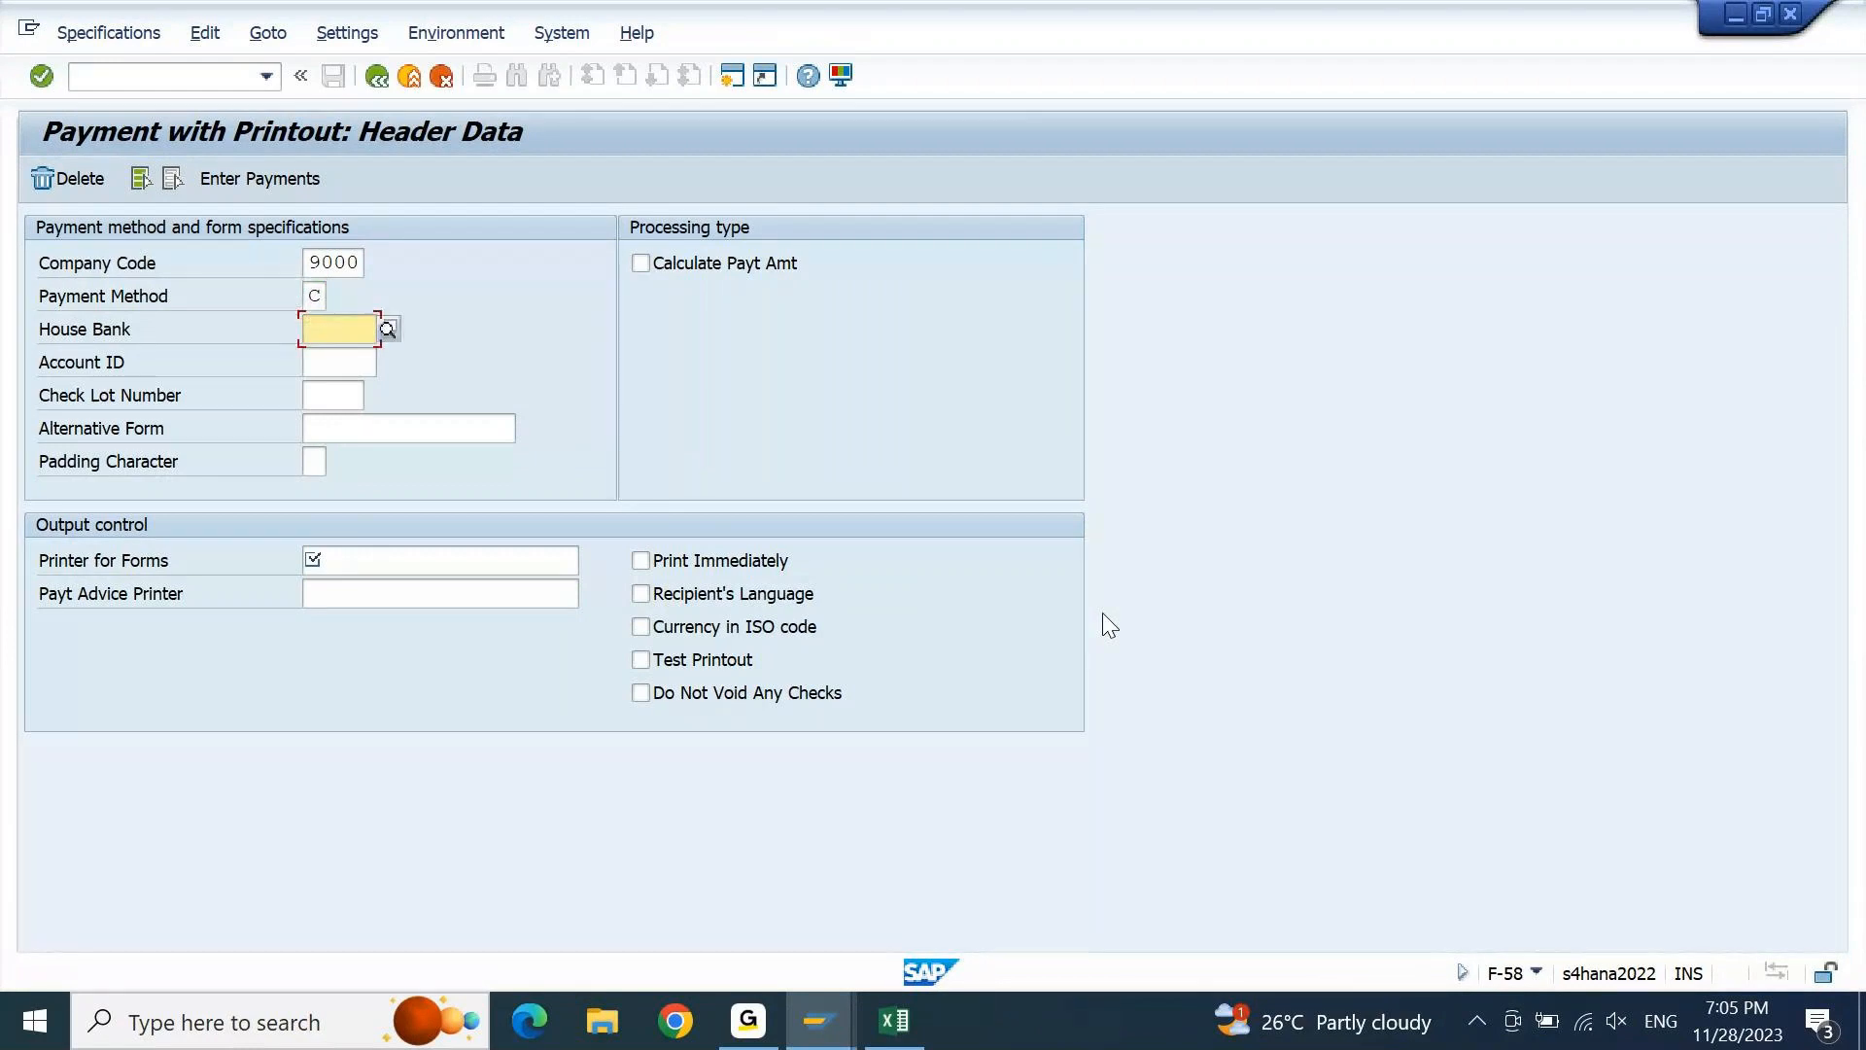
pyautogui.press('Return')
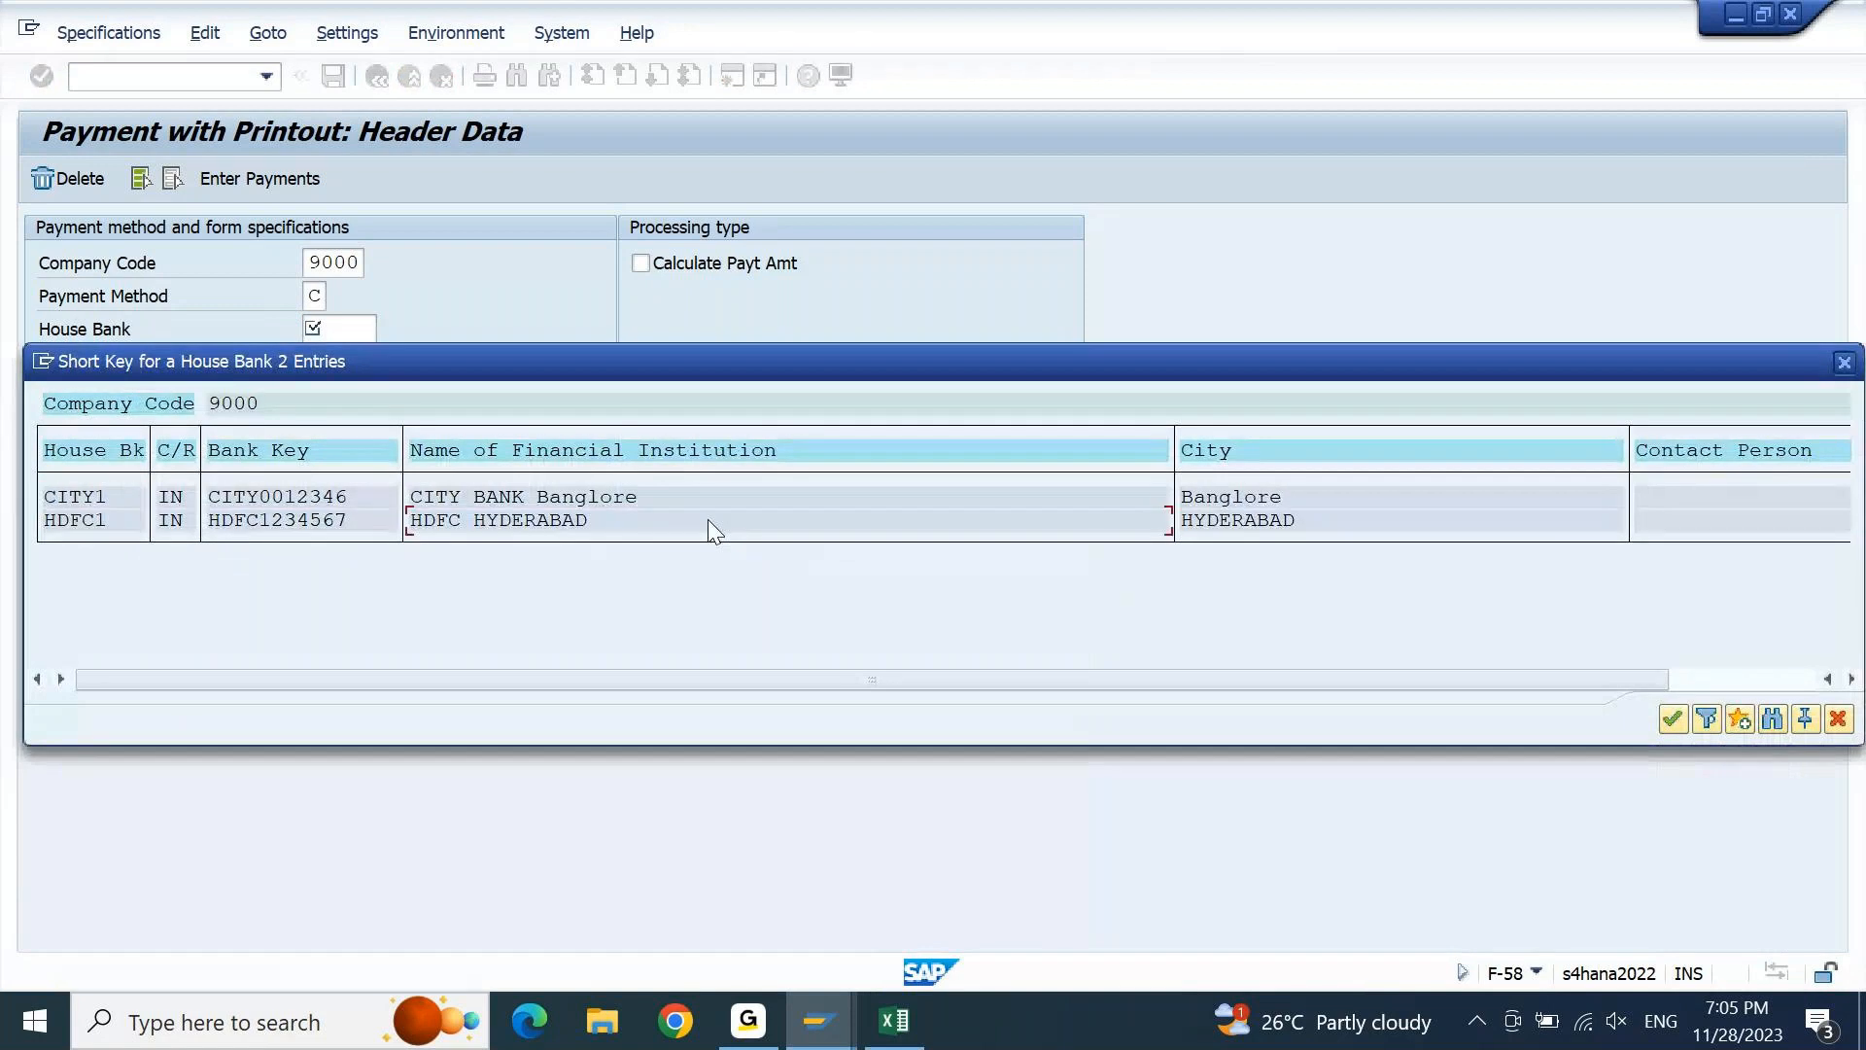
pyautogui.doubleClick(712, 532)
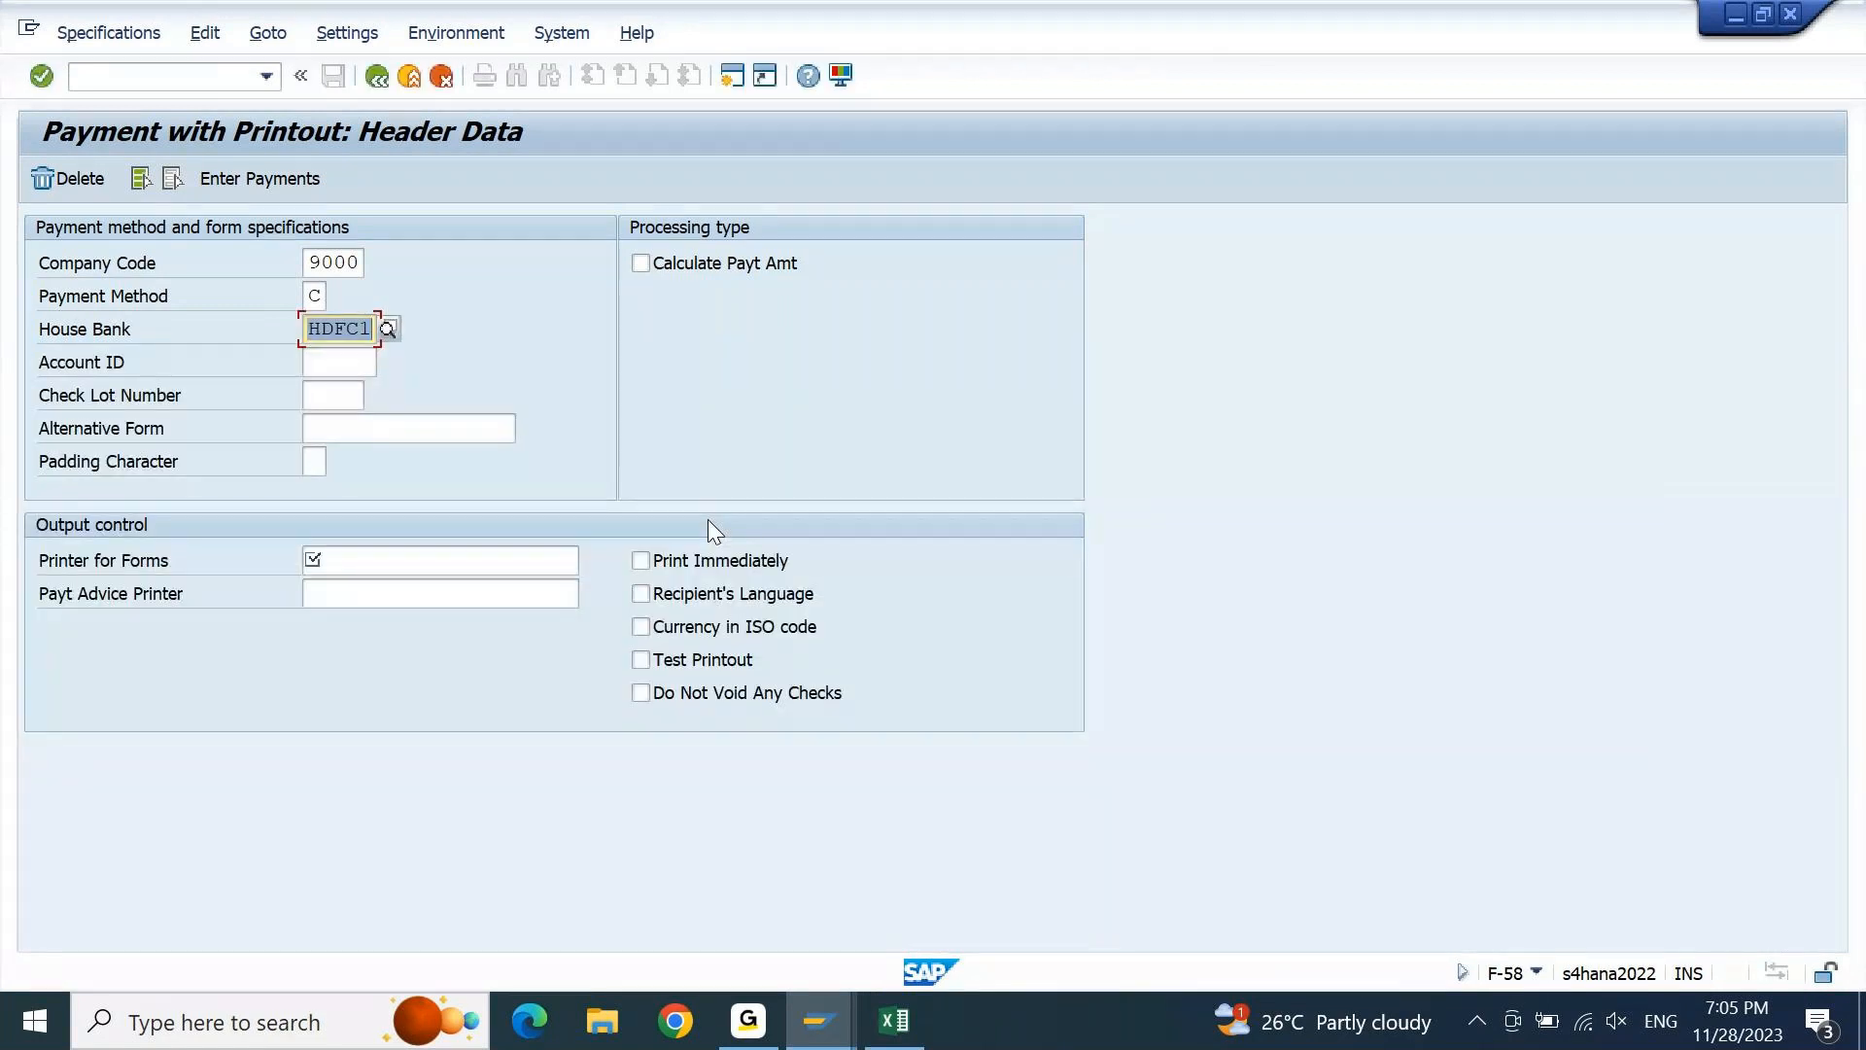
pyautogui.press('Tab')
pyautogui.press('F4')
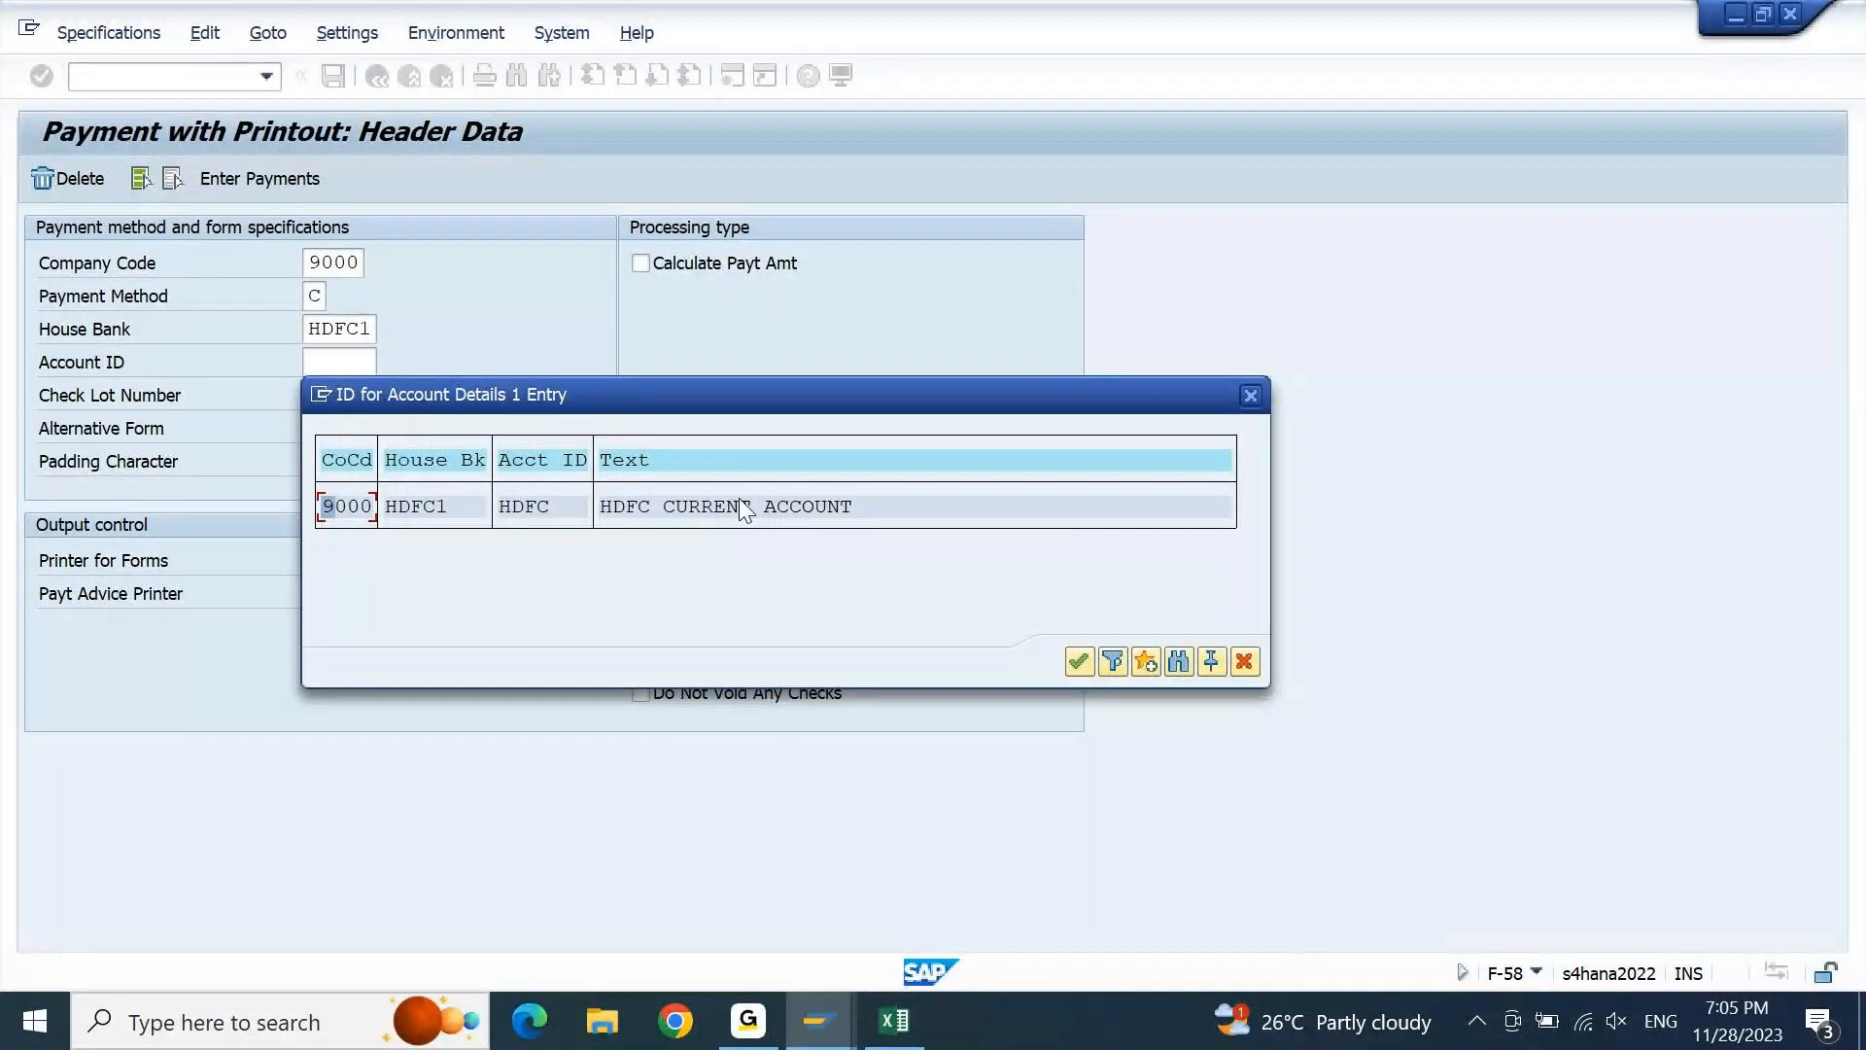
pyautogui.click(739, 501)
pyautogui.doubleClick(738, 501)
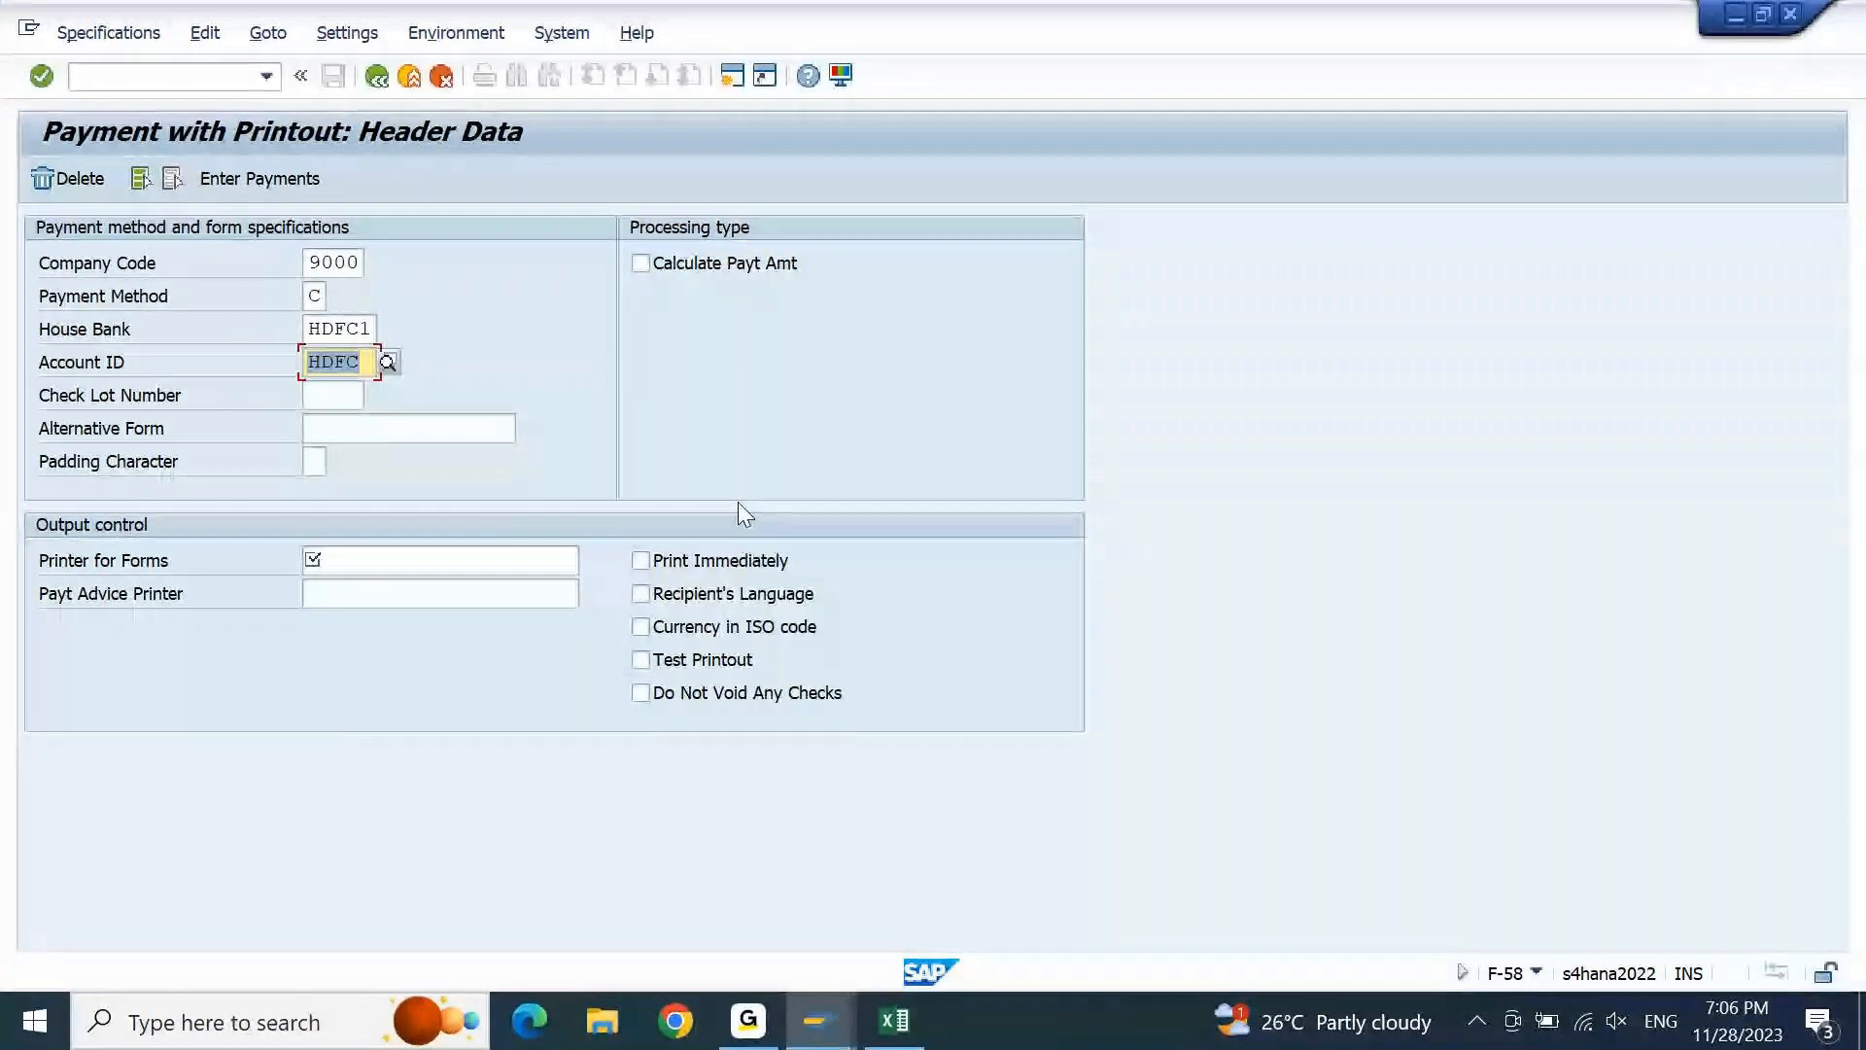
# Enter LP01 as the printer for forms and try to proceed to entering the payments
pyautogui.click(359, 397)
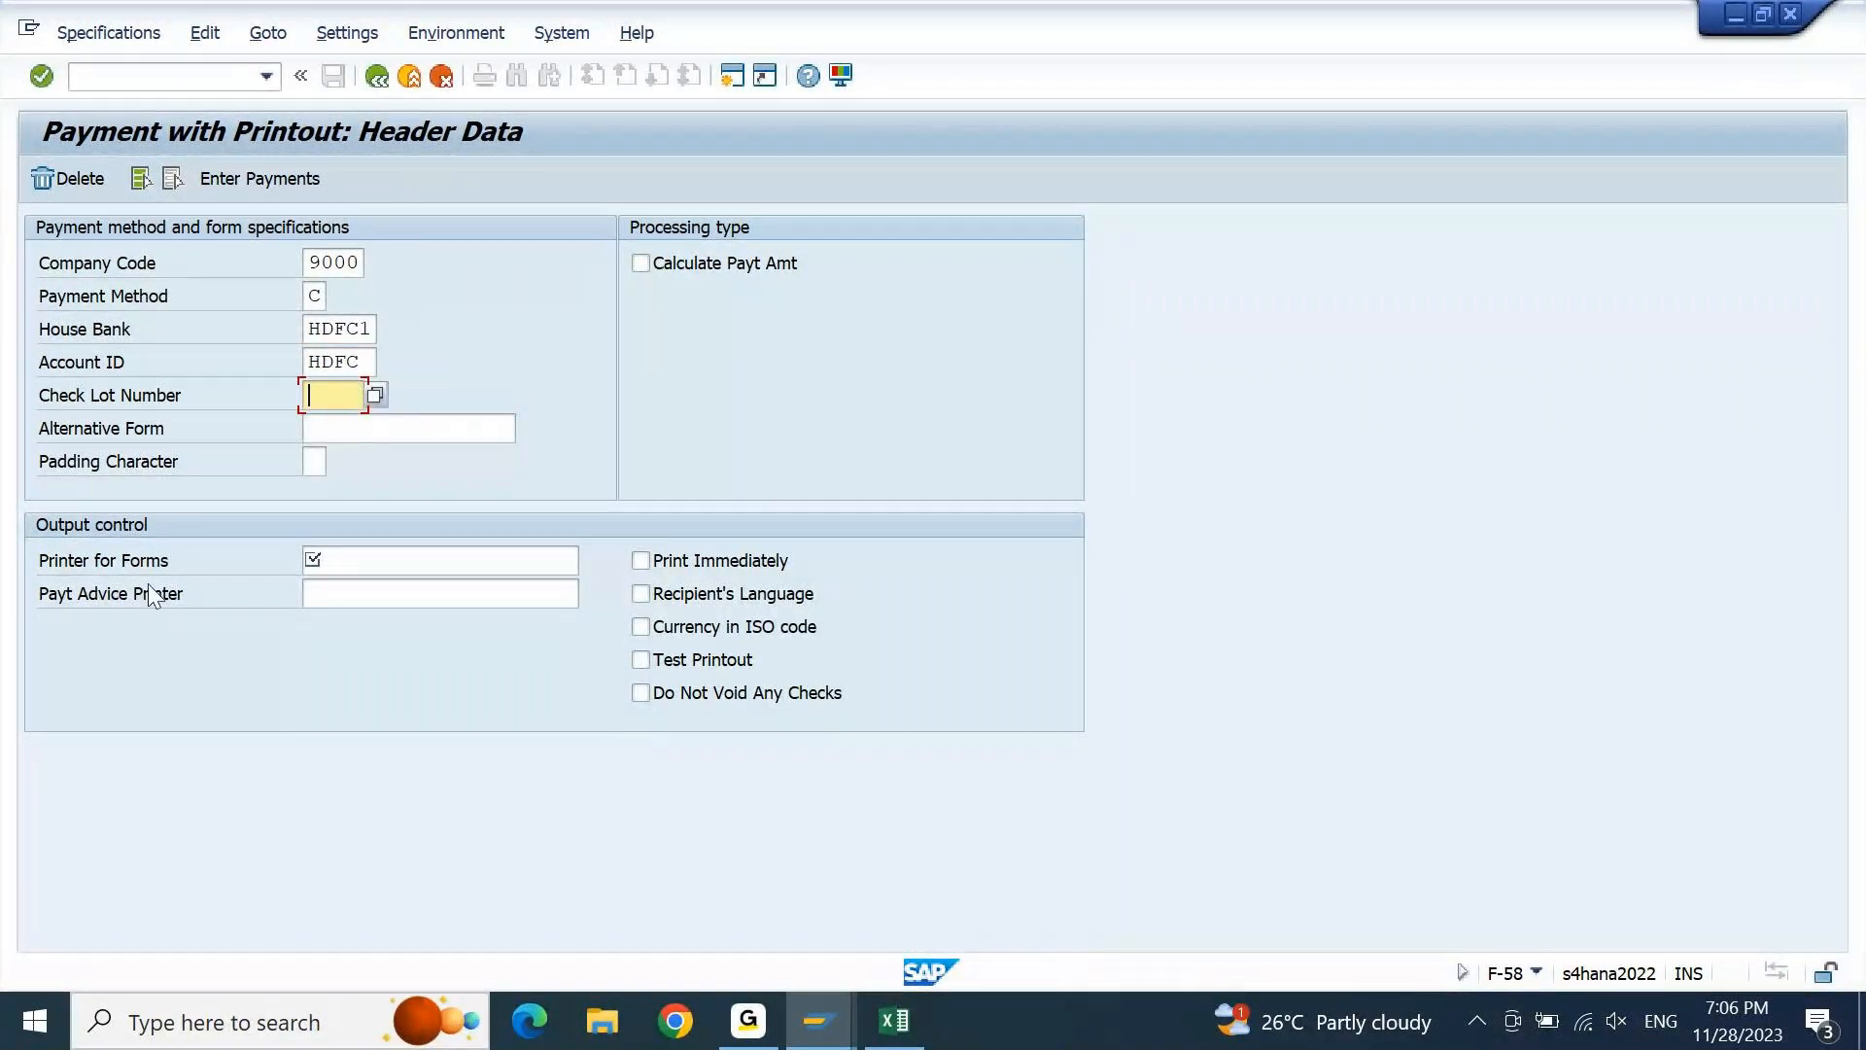
pyautogui.click(364, 556)
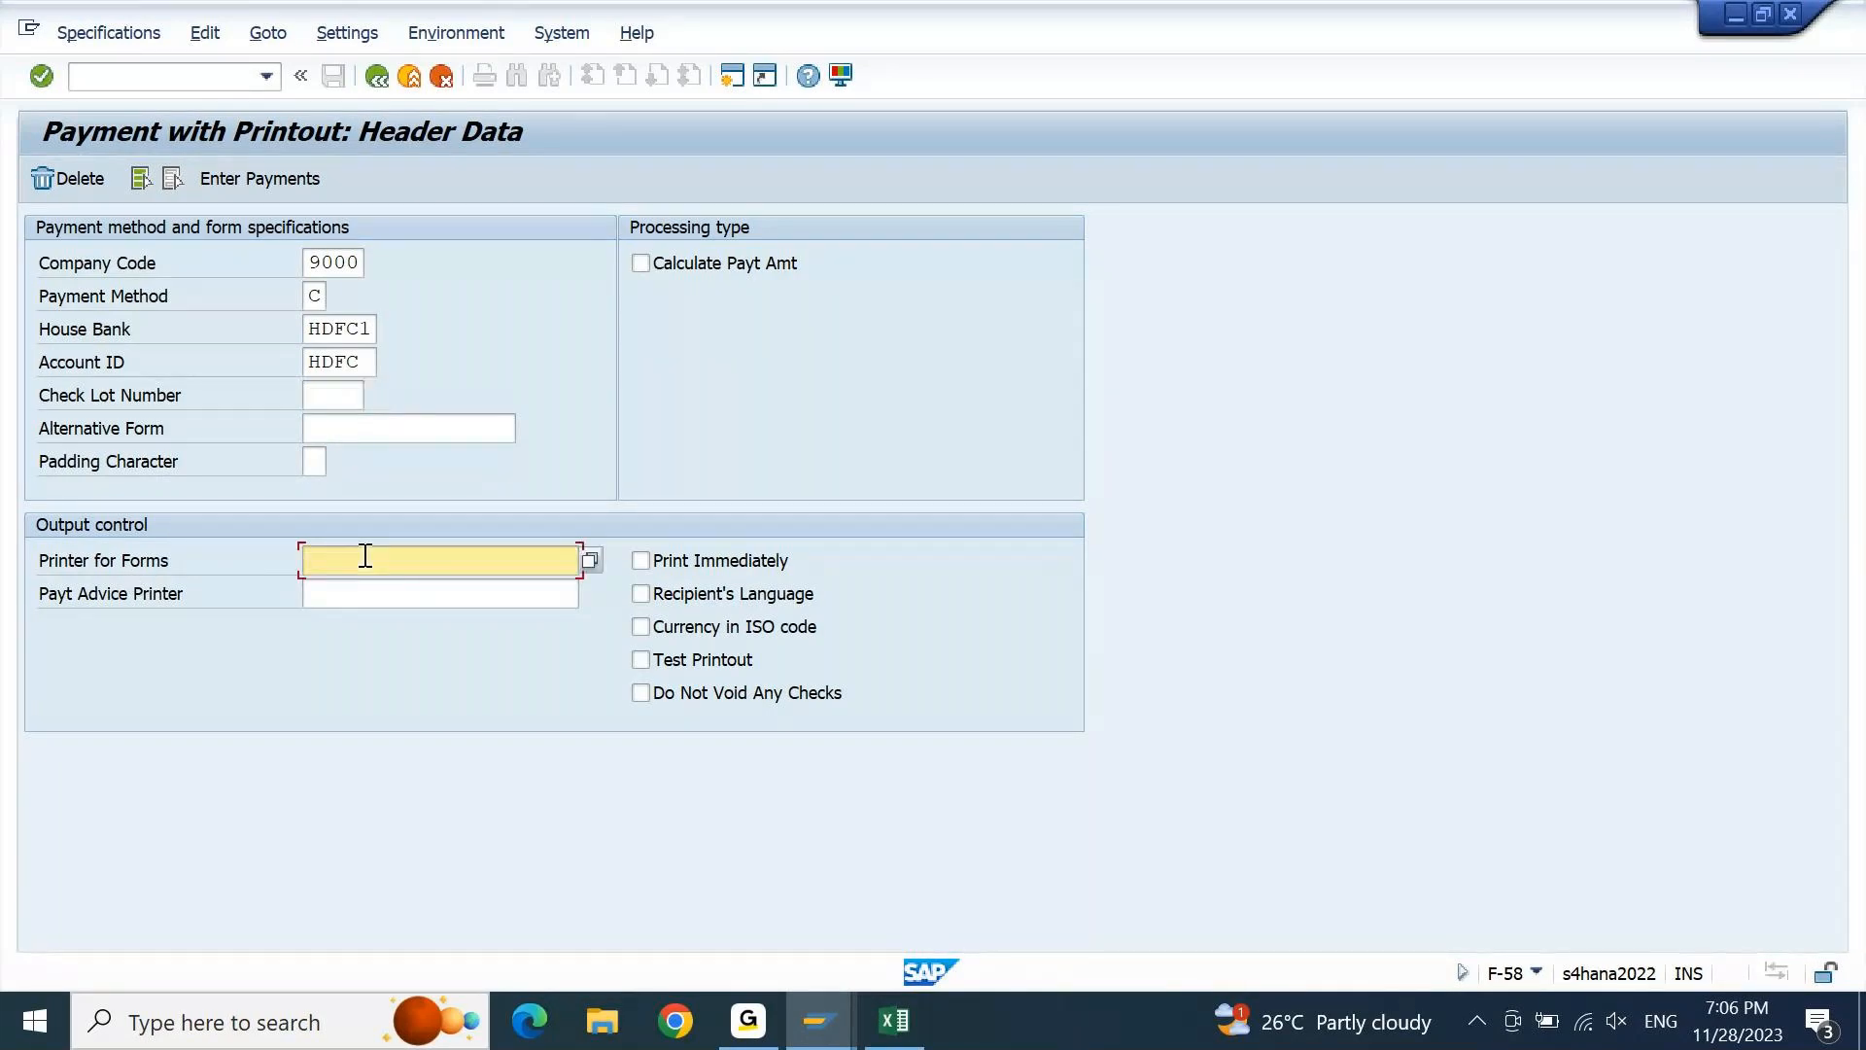
pyautogui.write('LP01')
pyautogui.click(263, 179)
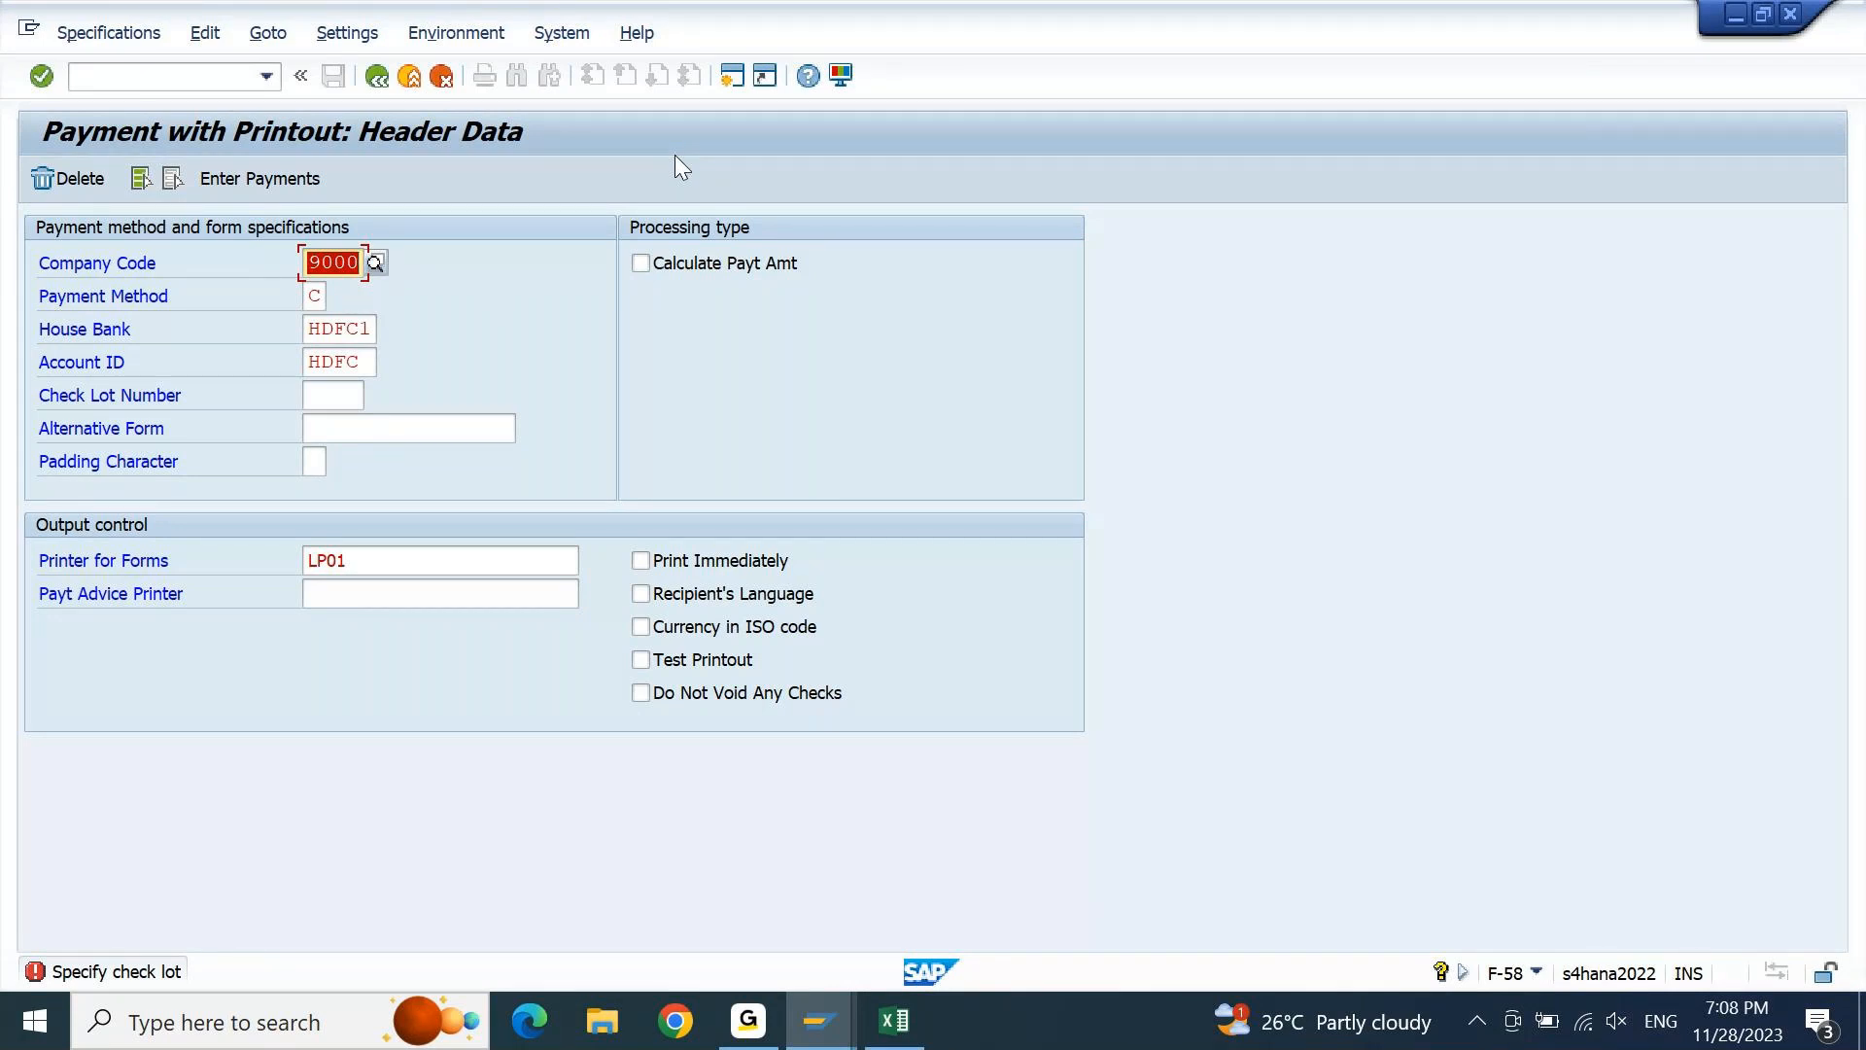
# Switch to the F-53 outgoing payments window and open transaction FCHI for check lots there
pyautogui.click(362, 397)
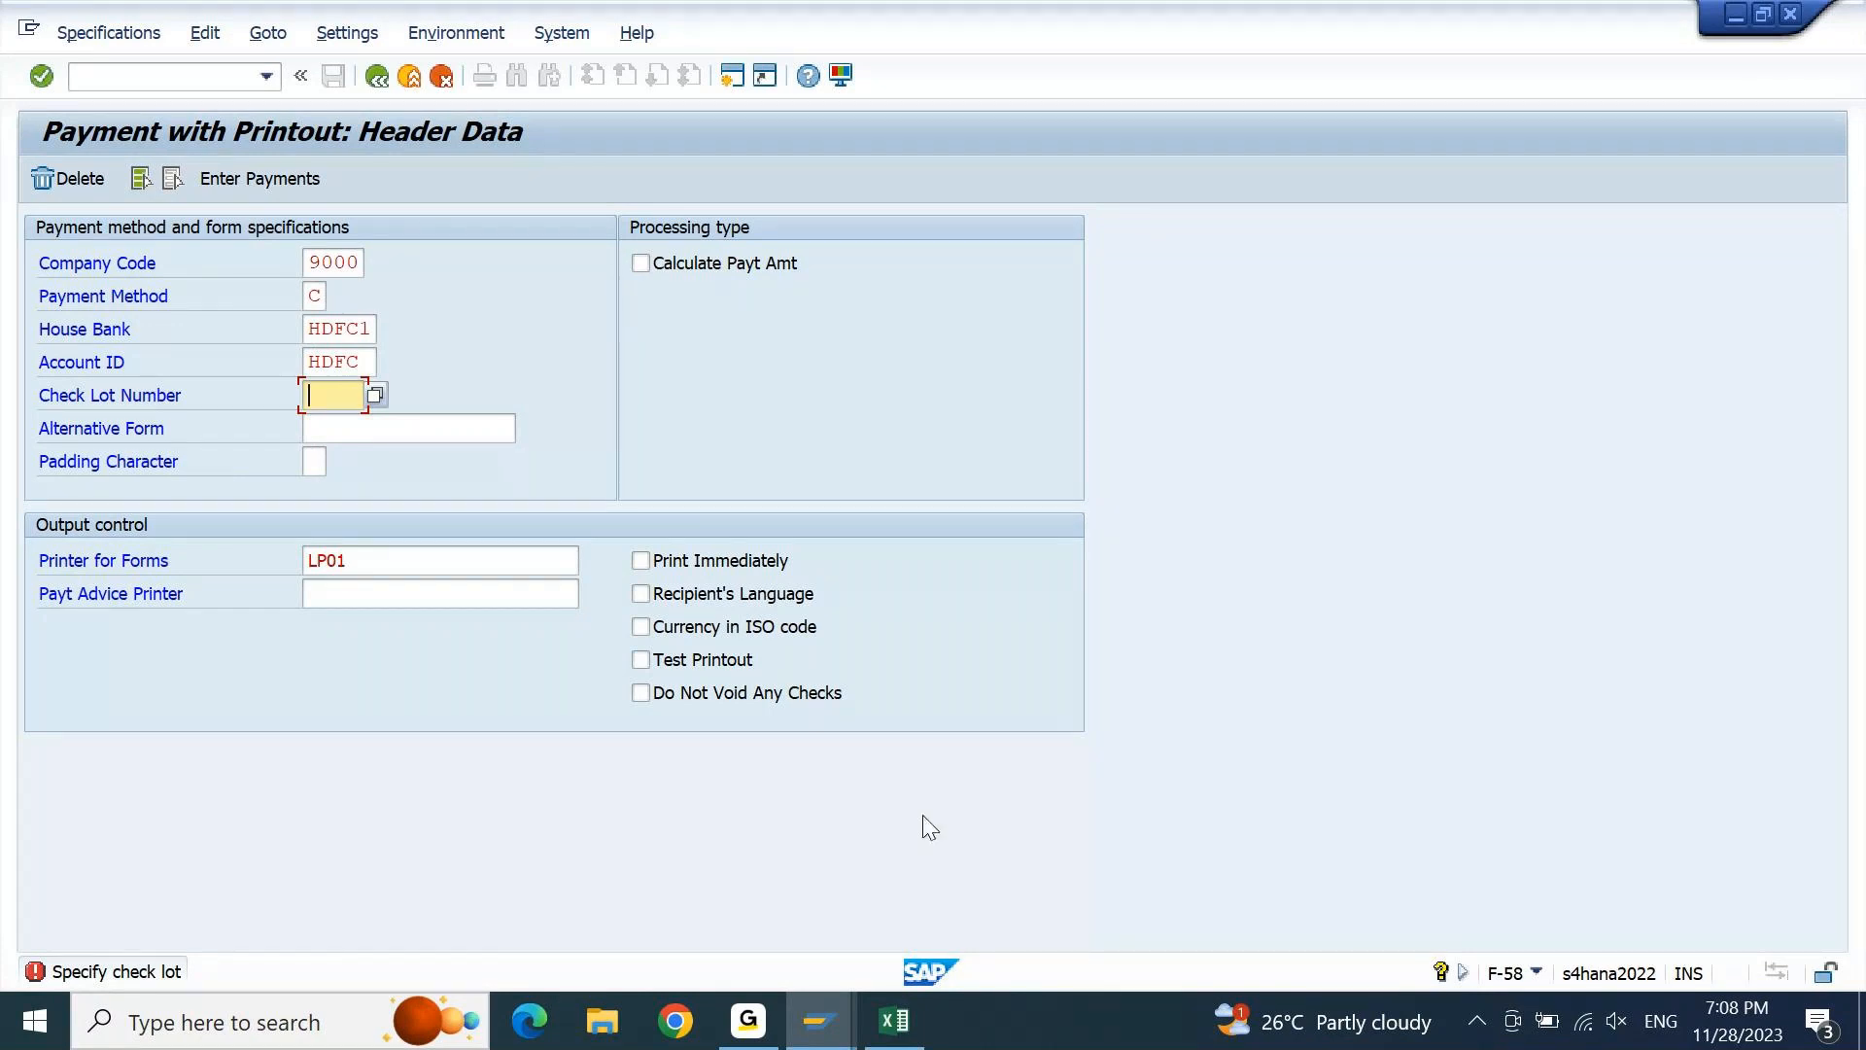
pyautogui.click(819, 1021)
pyautogui.click(1213, 900)
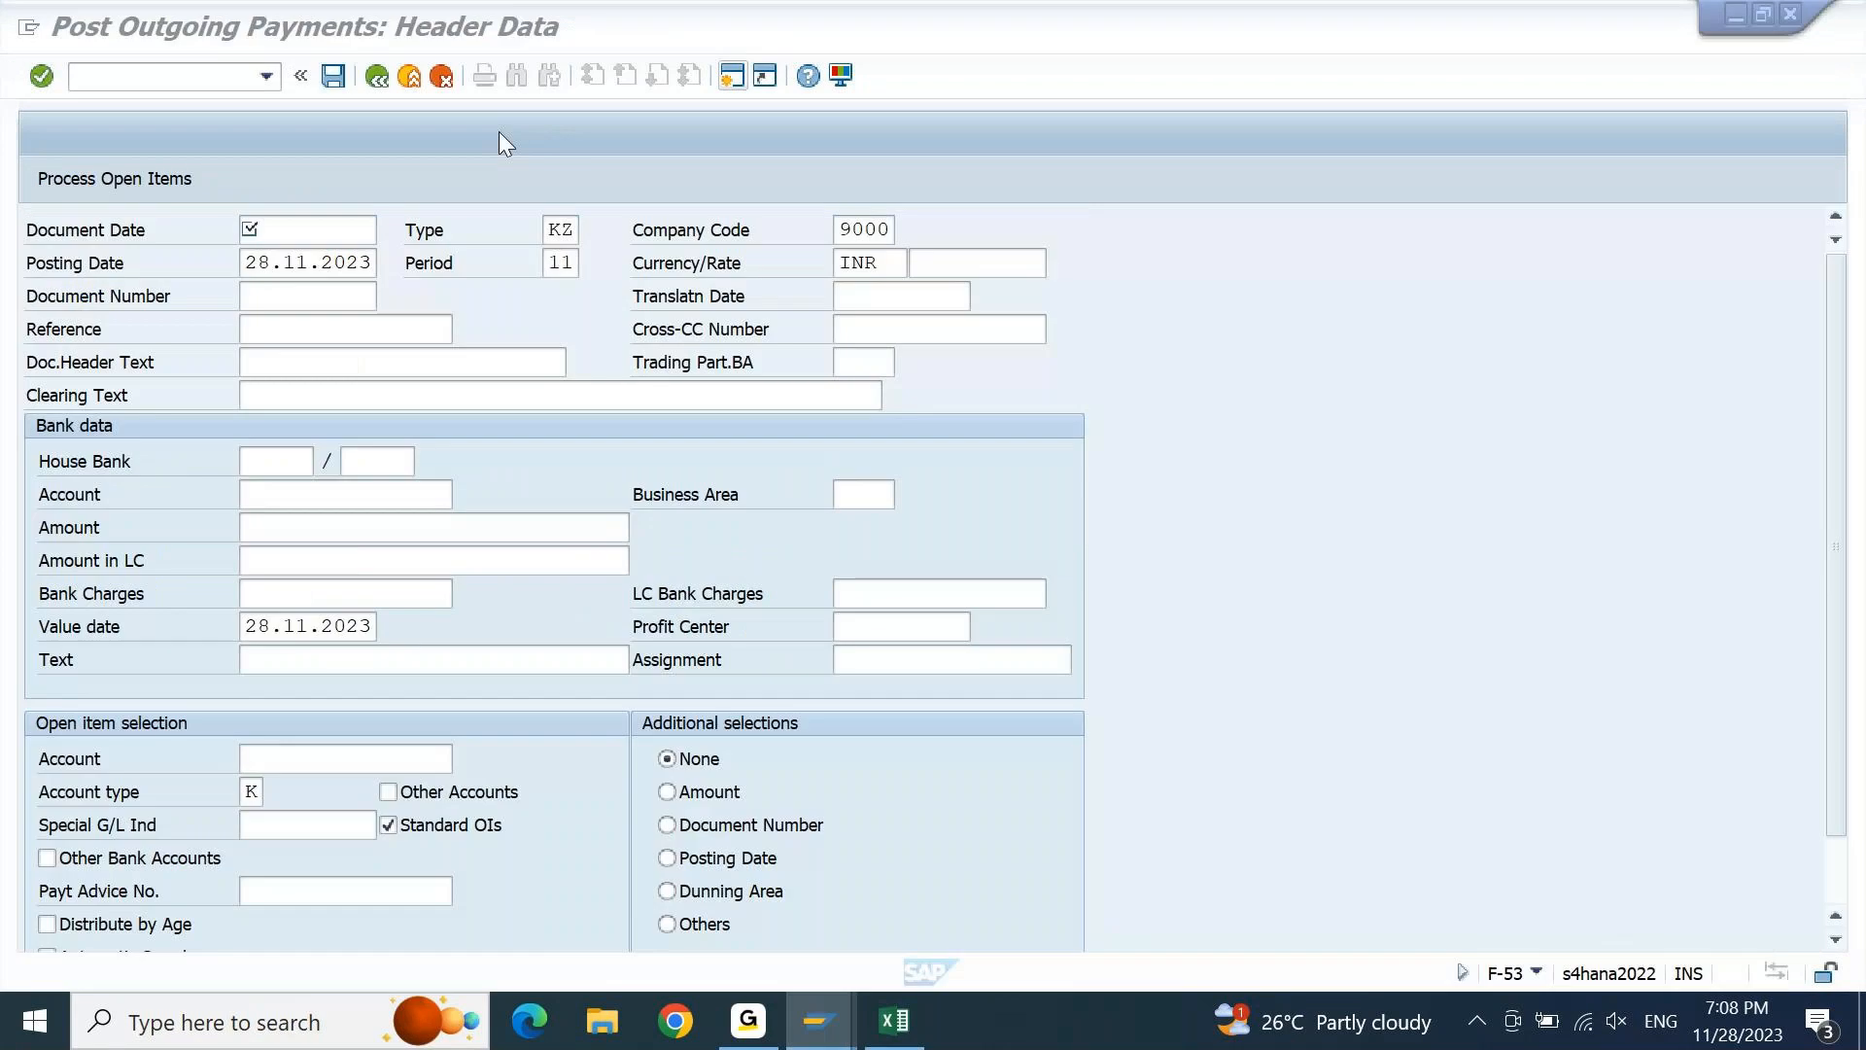
pyautogui.click(185, 76)
pyautogui.write('/NFC')
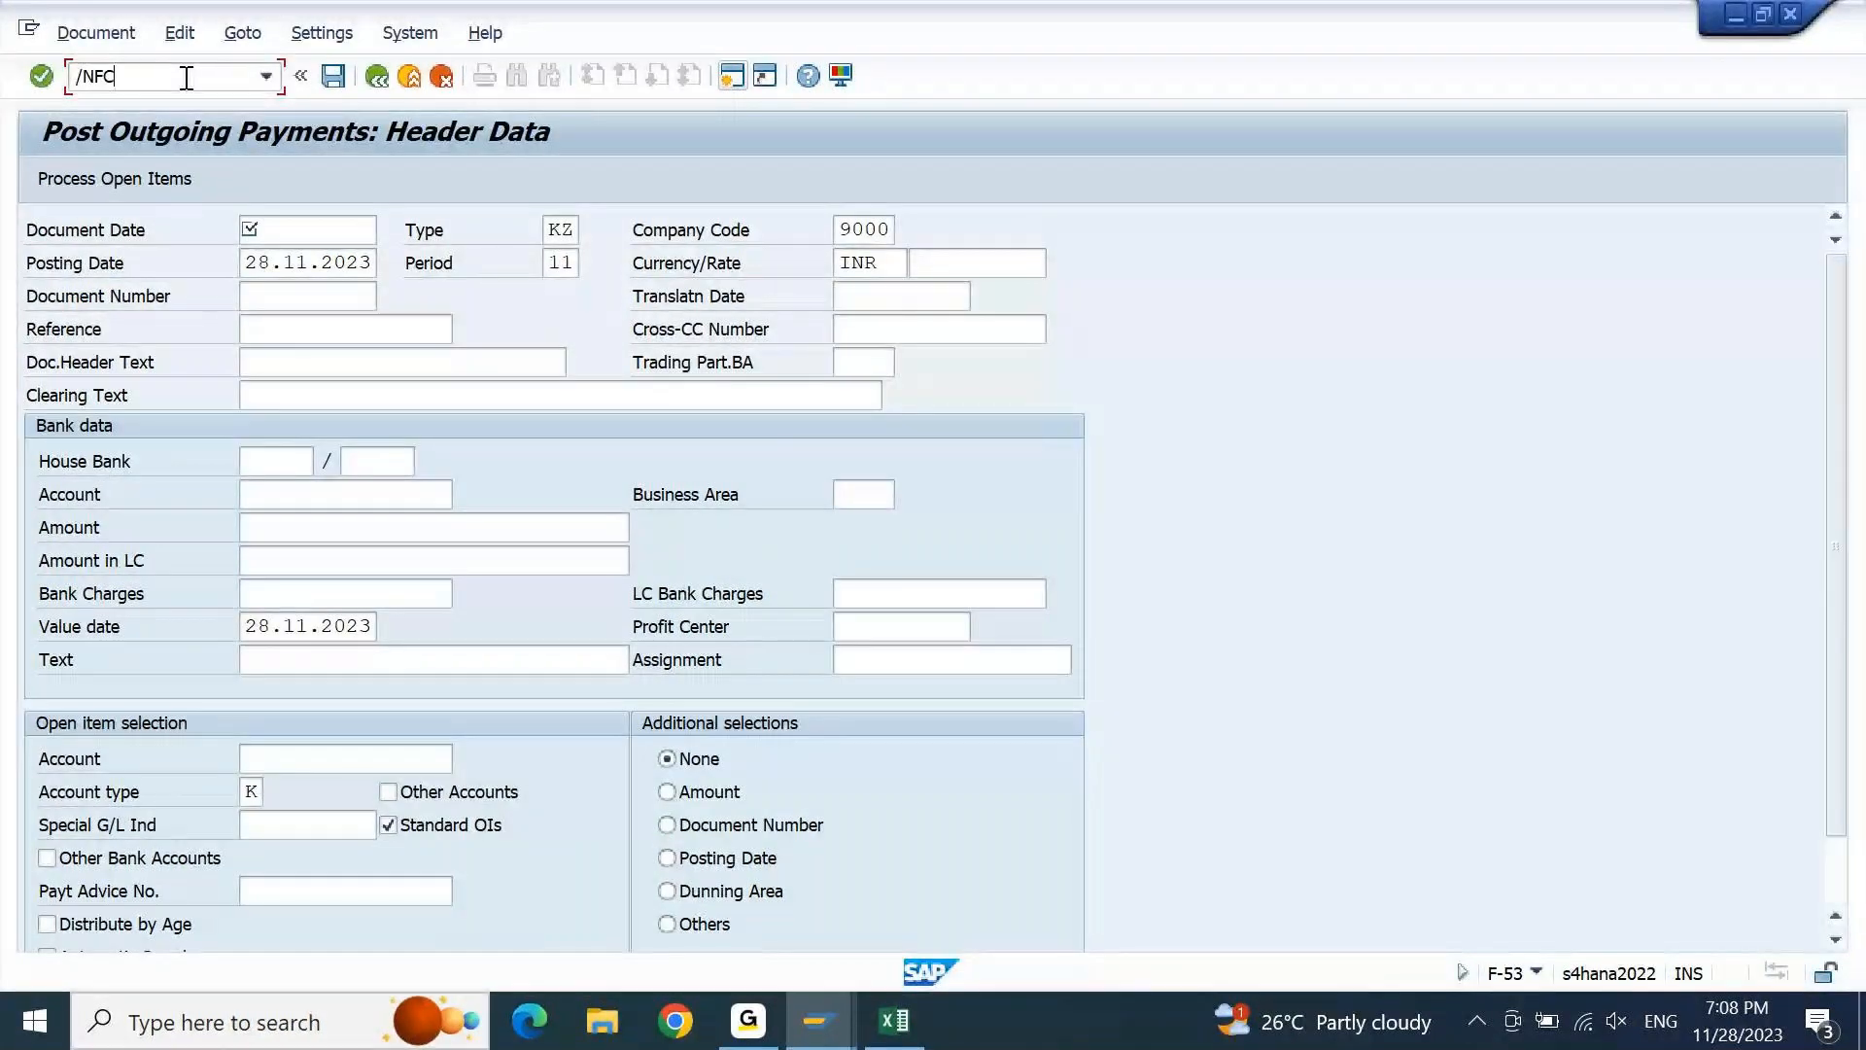
pyautogui.write('HI')
pyautogui.press('Return')
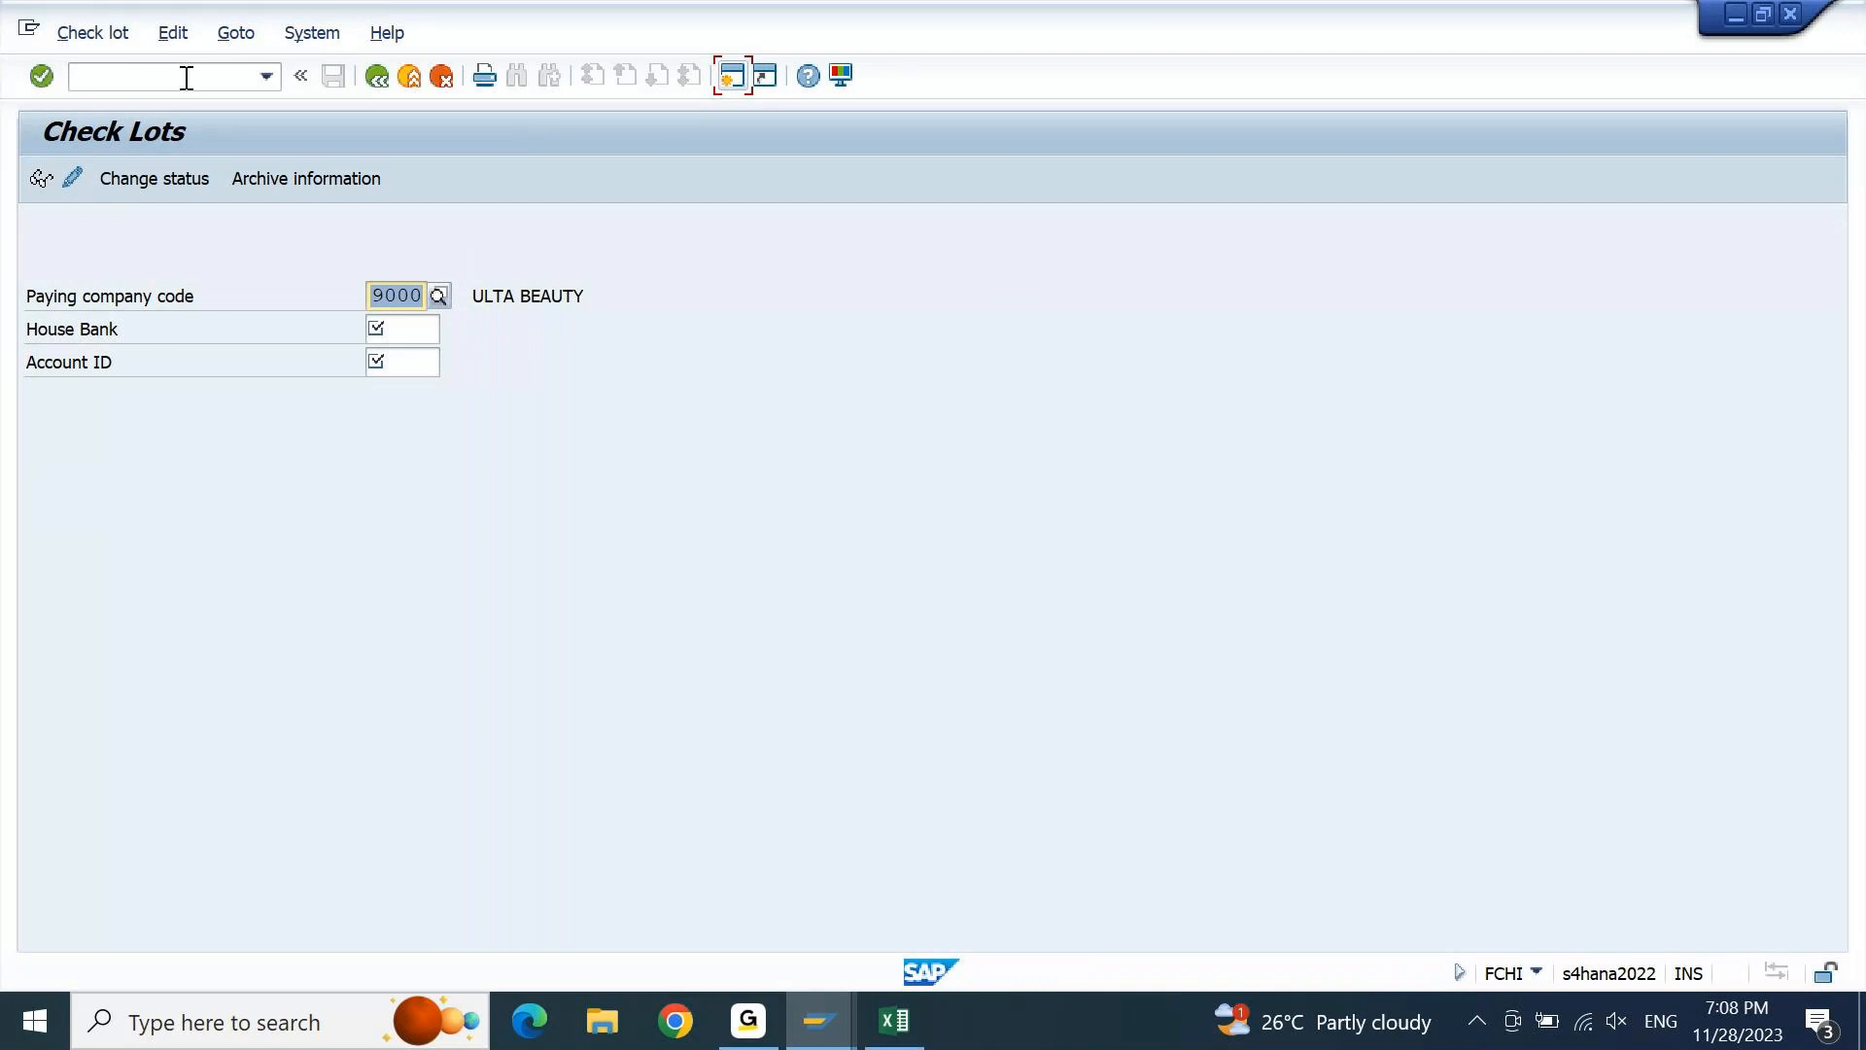
# Select house bank HDFC1 and account ID HDFC for the check lots of paying company code 9000
pyautogui.press('Tab')
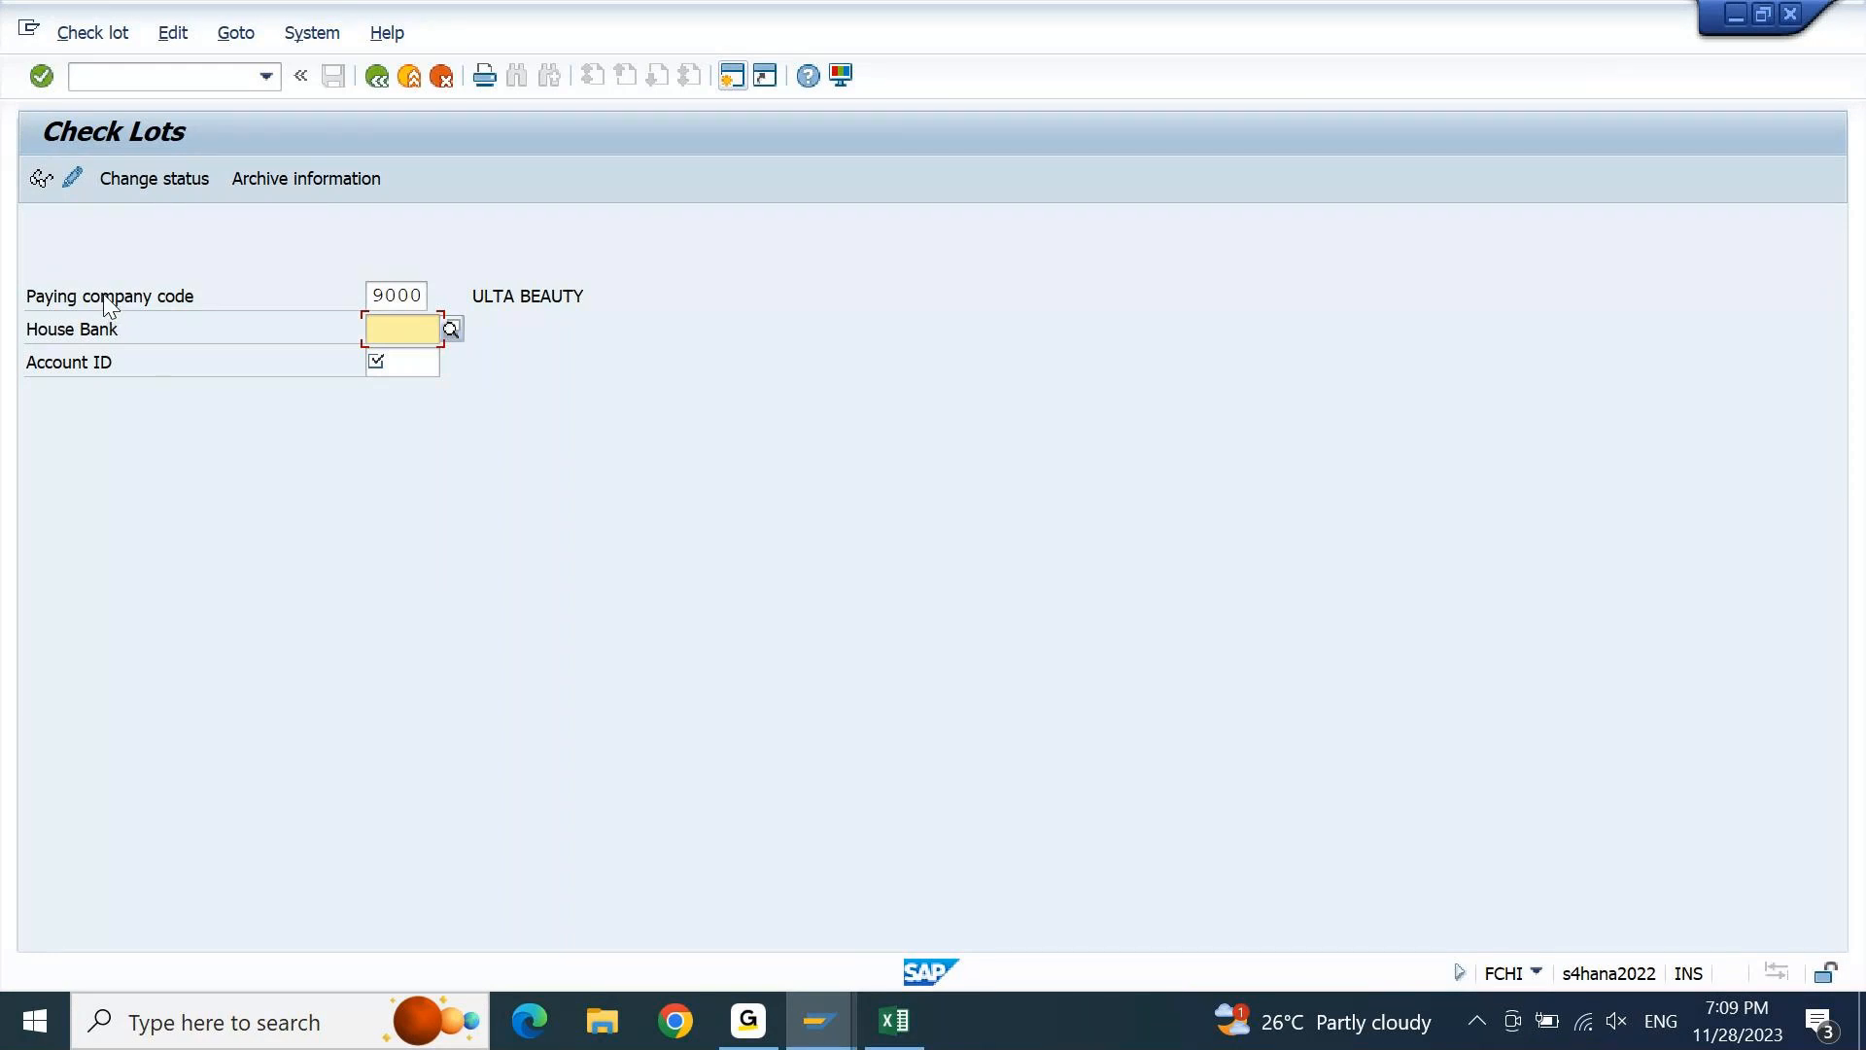
pyautogui.press('F4')
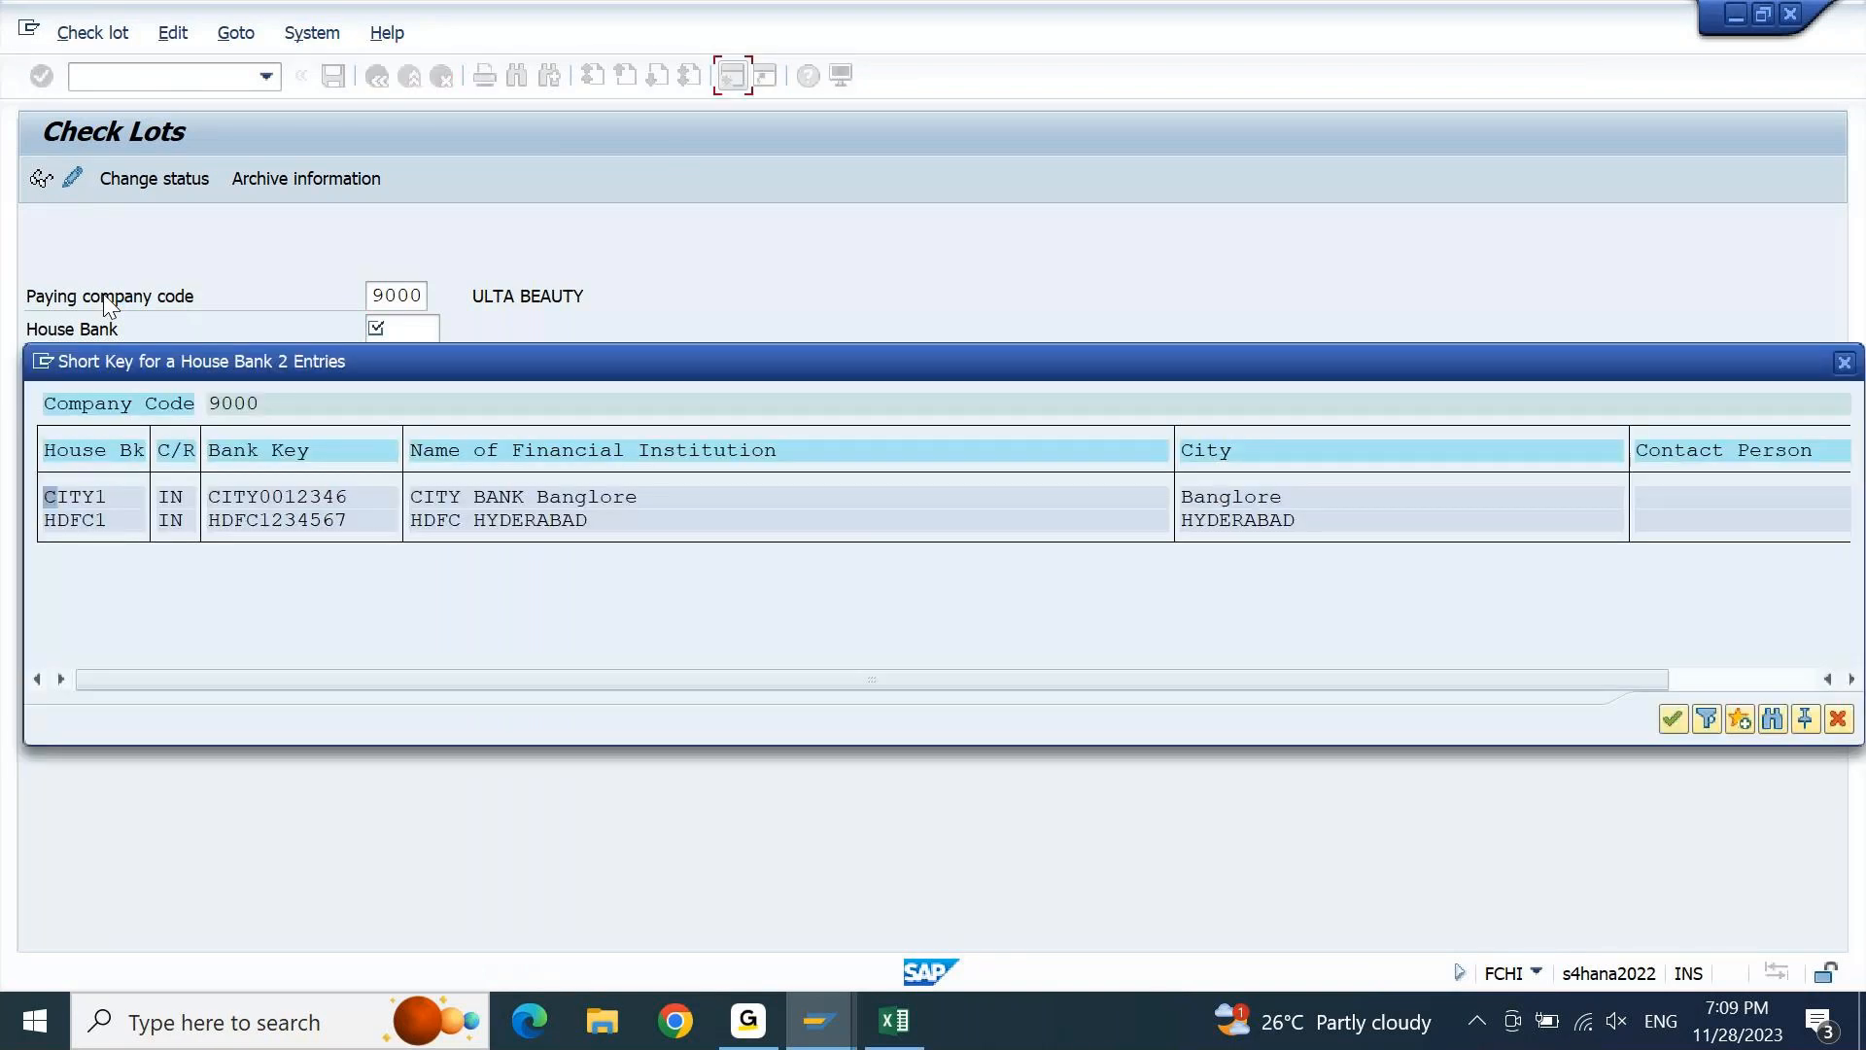
pyautogui.doubleClick(525, 521)
pyautogui.press('Tab')
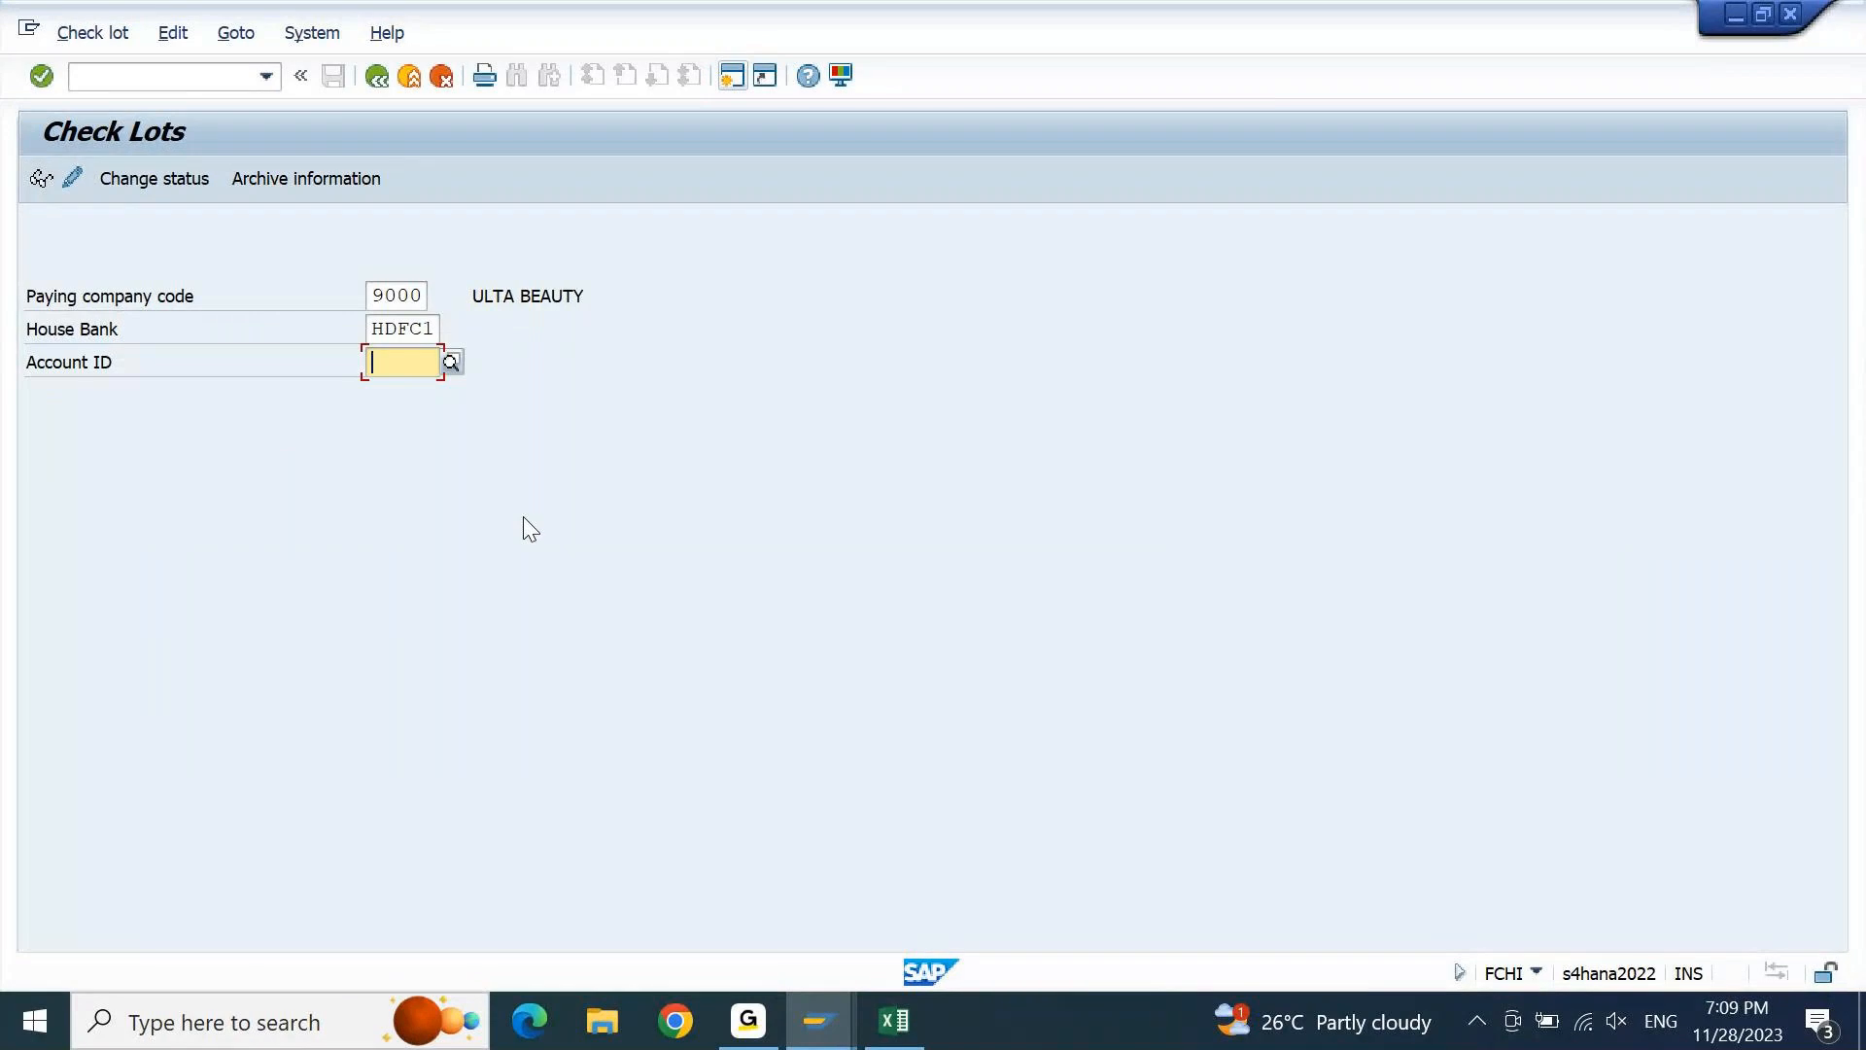
pyautogui.press('F4')
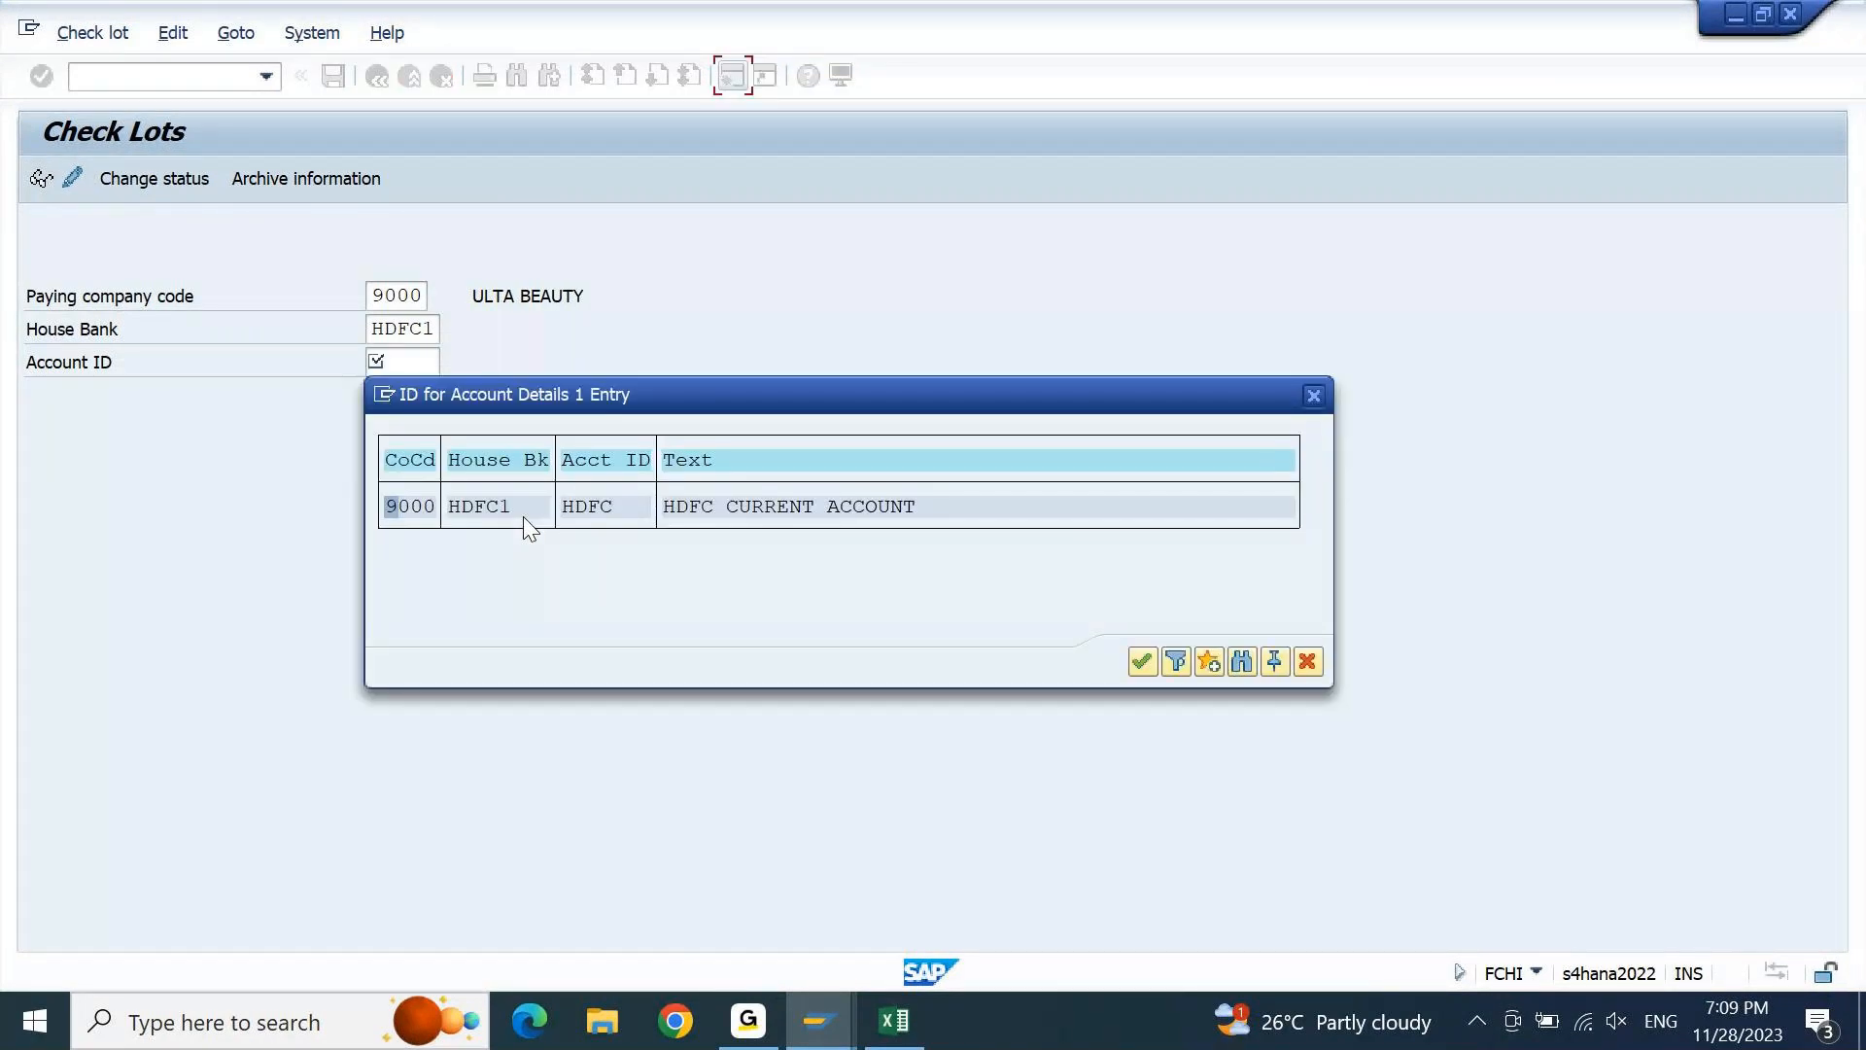
pyautogui.doubleClick(792, 513)
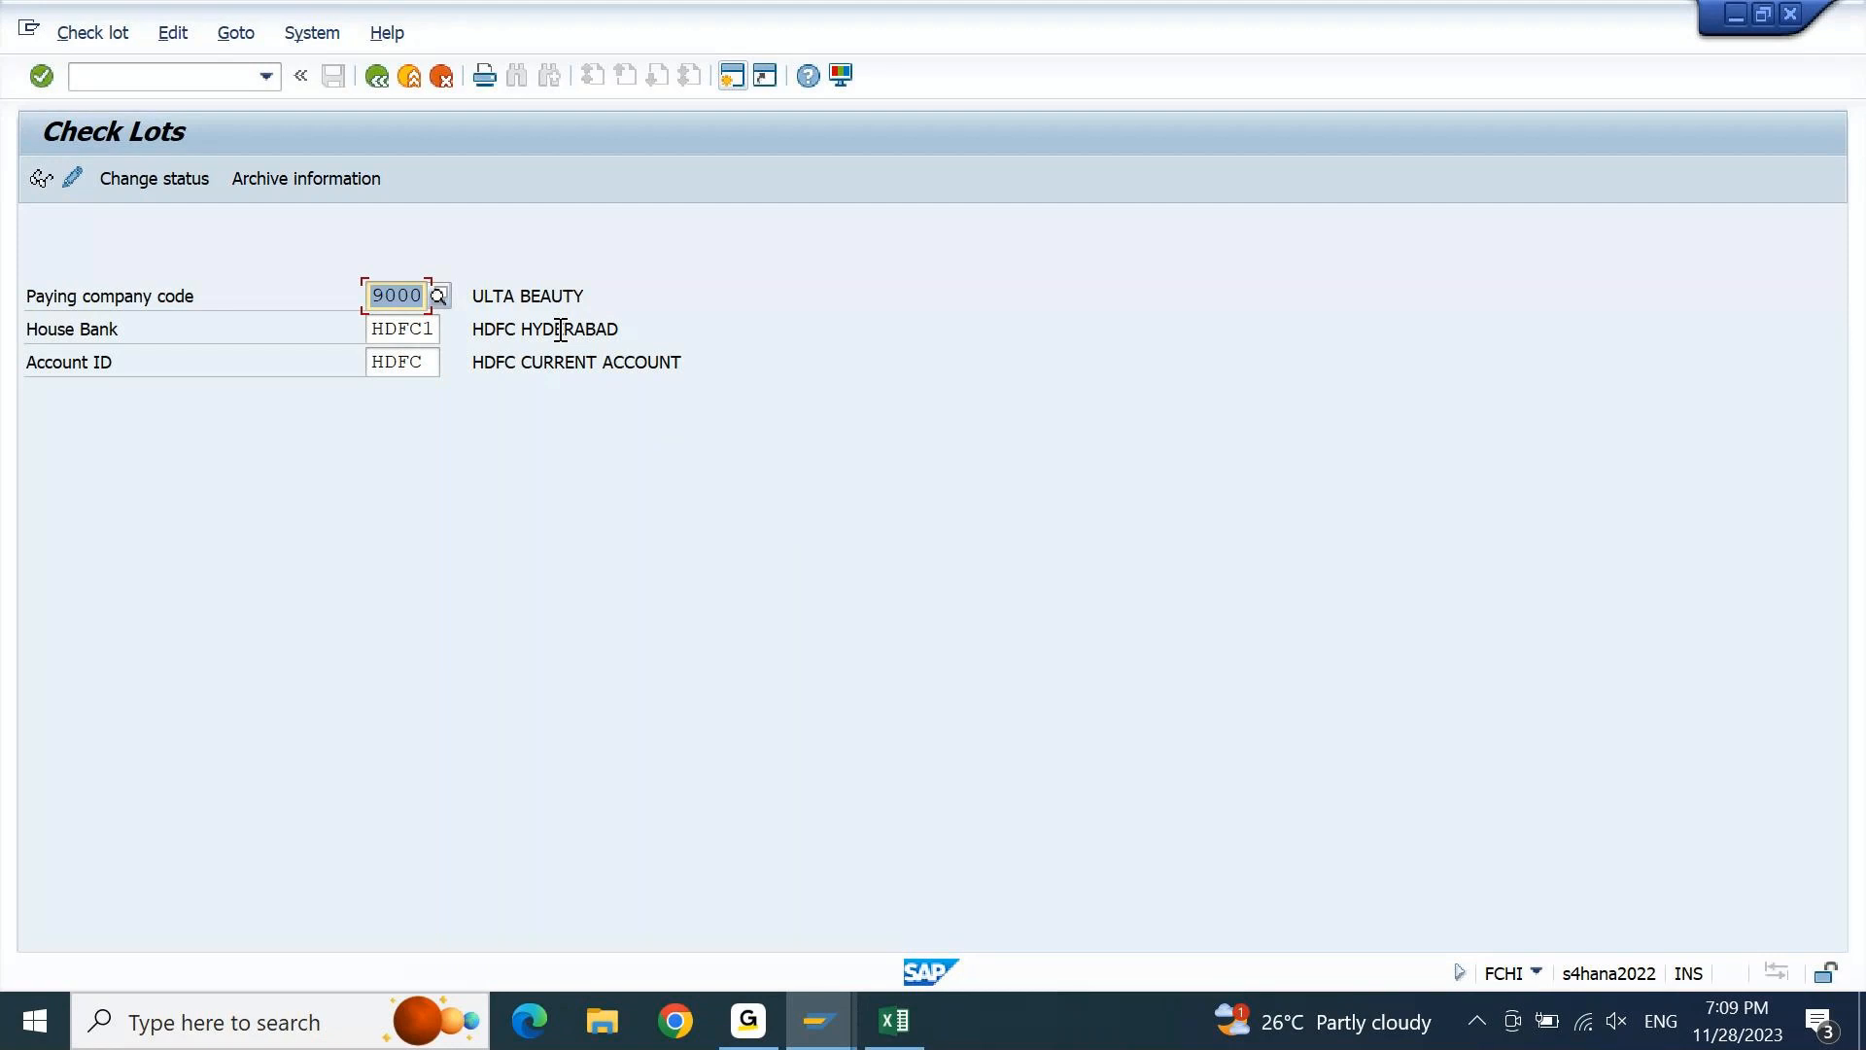
# Open the check lots for maintenance and start a new lot with lot number 101
pyautogui.click(68, 181)
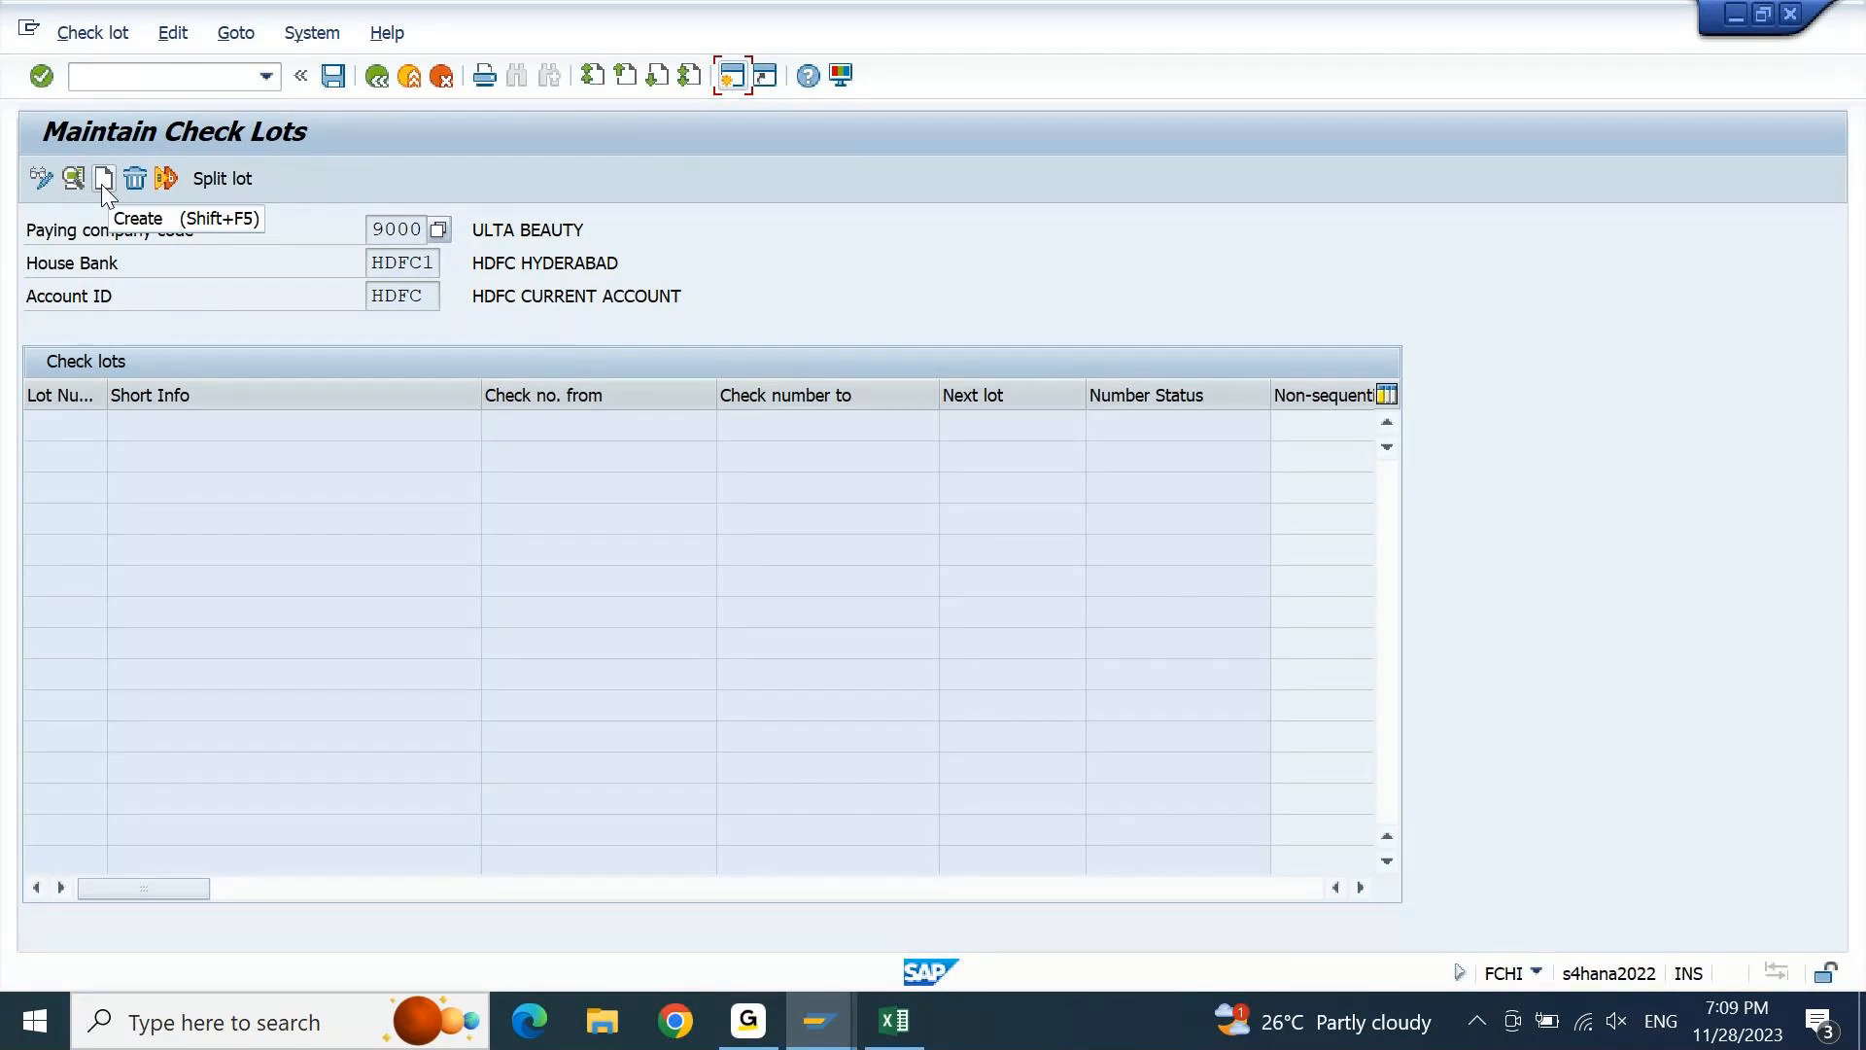
pyautogui.click(101, 184)
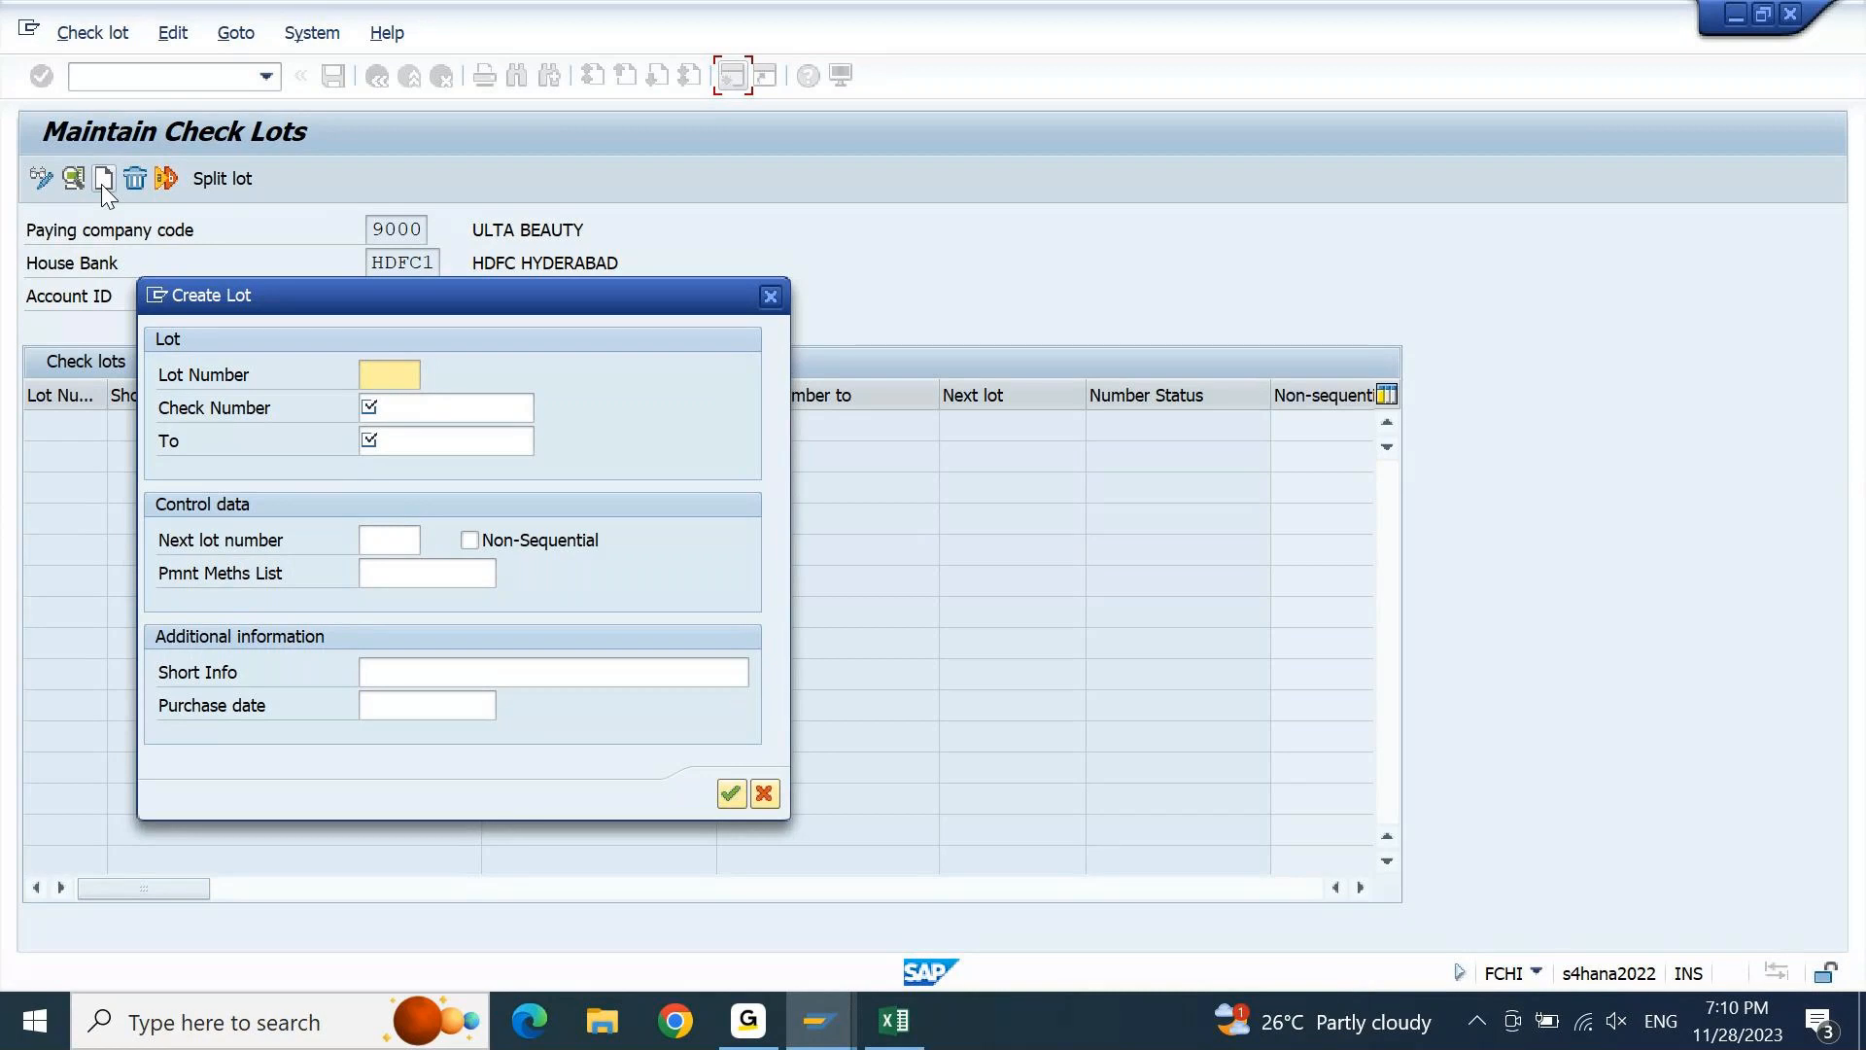
pyautogui.click(413, 374)
pyautogui.write('001')
pyautogui.press('BackSpace')
pyautogui.press('BackSpace')
pyautogui.press('BackSpace')
pyautogui.write('101')
pyautogui.press('Tab')
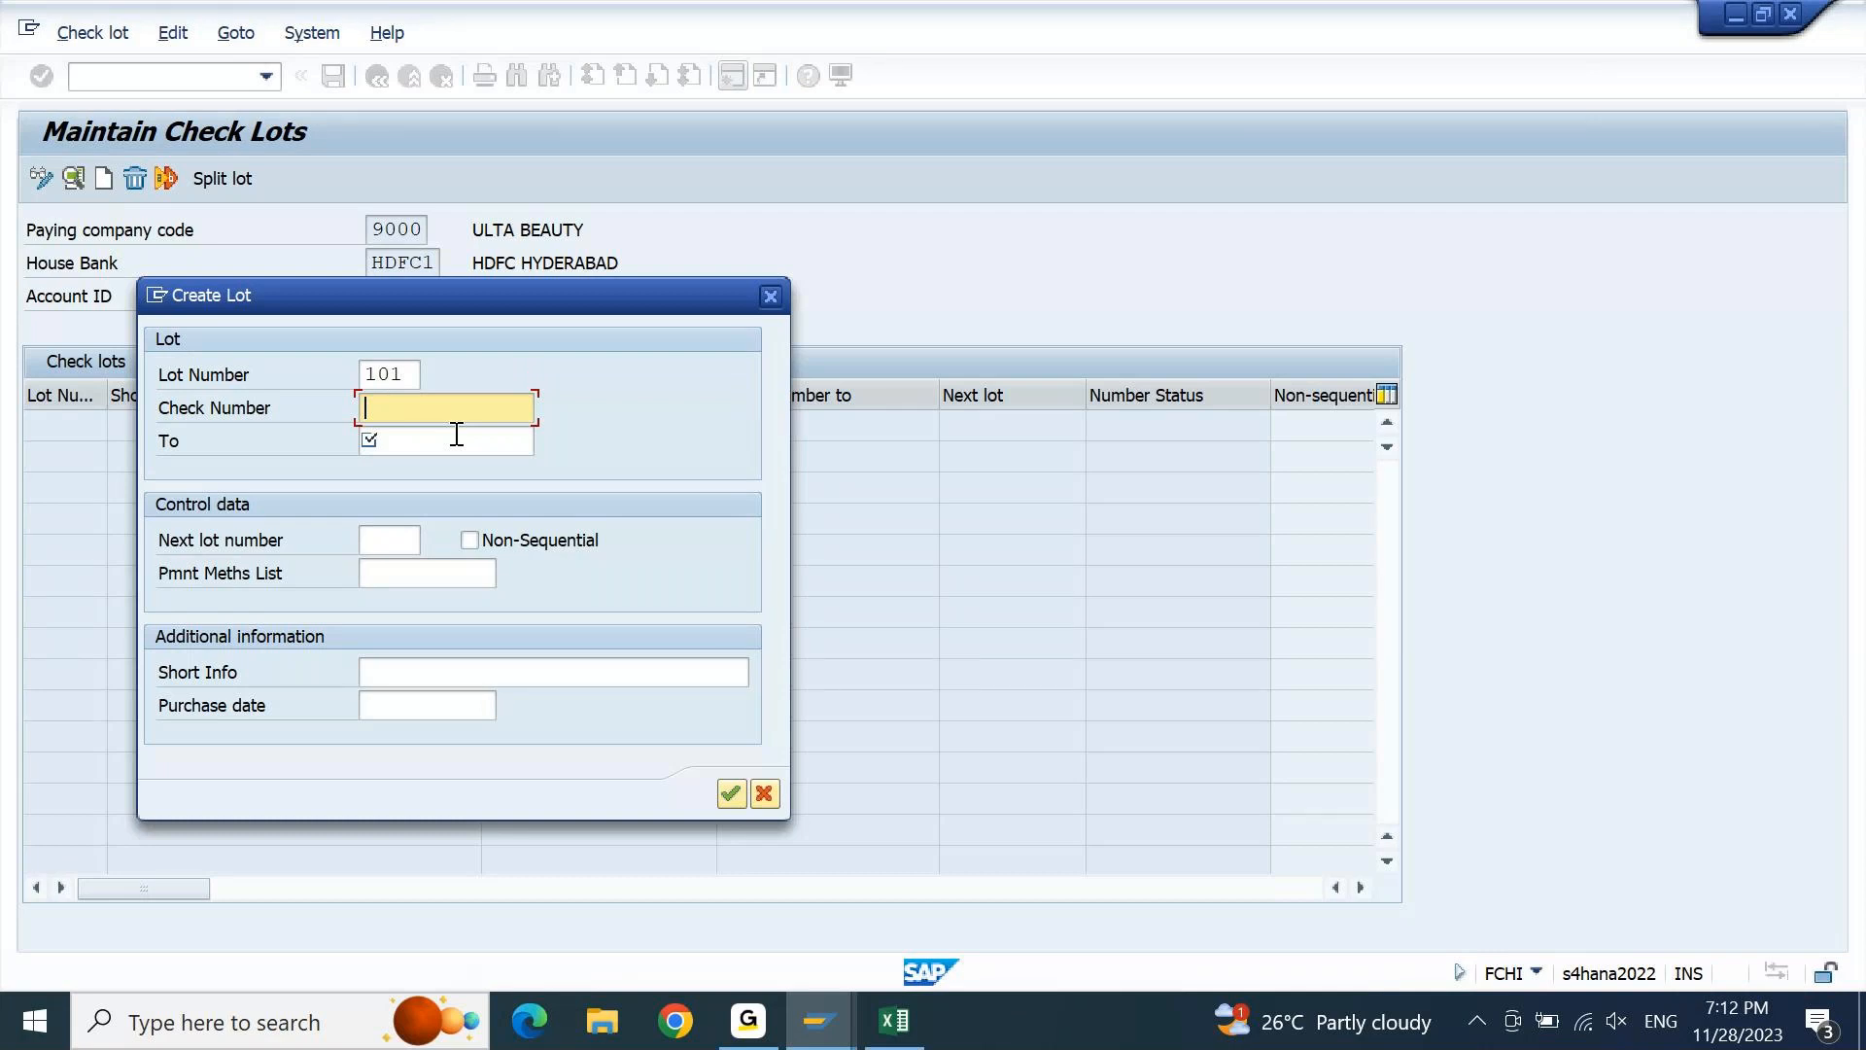
# Set the new lot's check number range from 10001 to 10099
pyautogui.write('10001')
pyautogui.click(457, 434)
pyautogui.write('100')
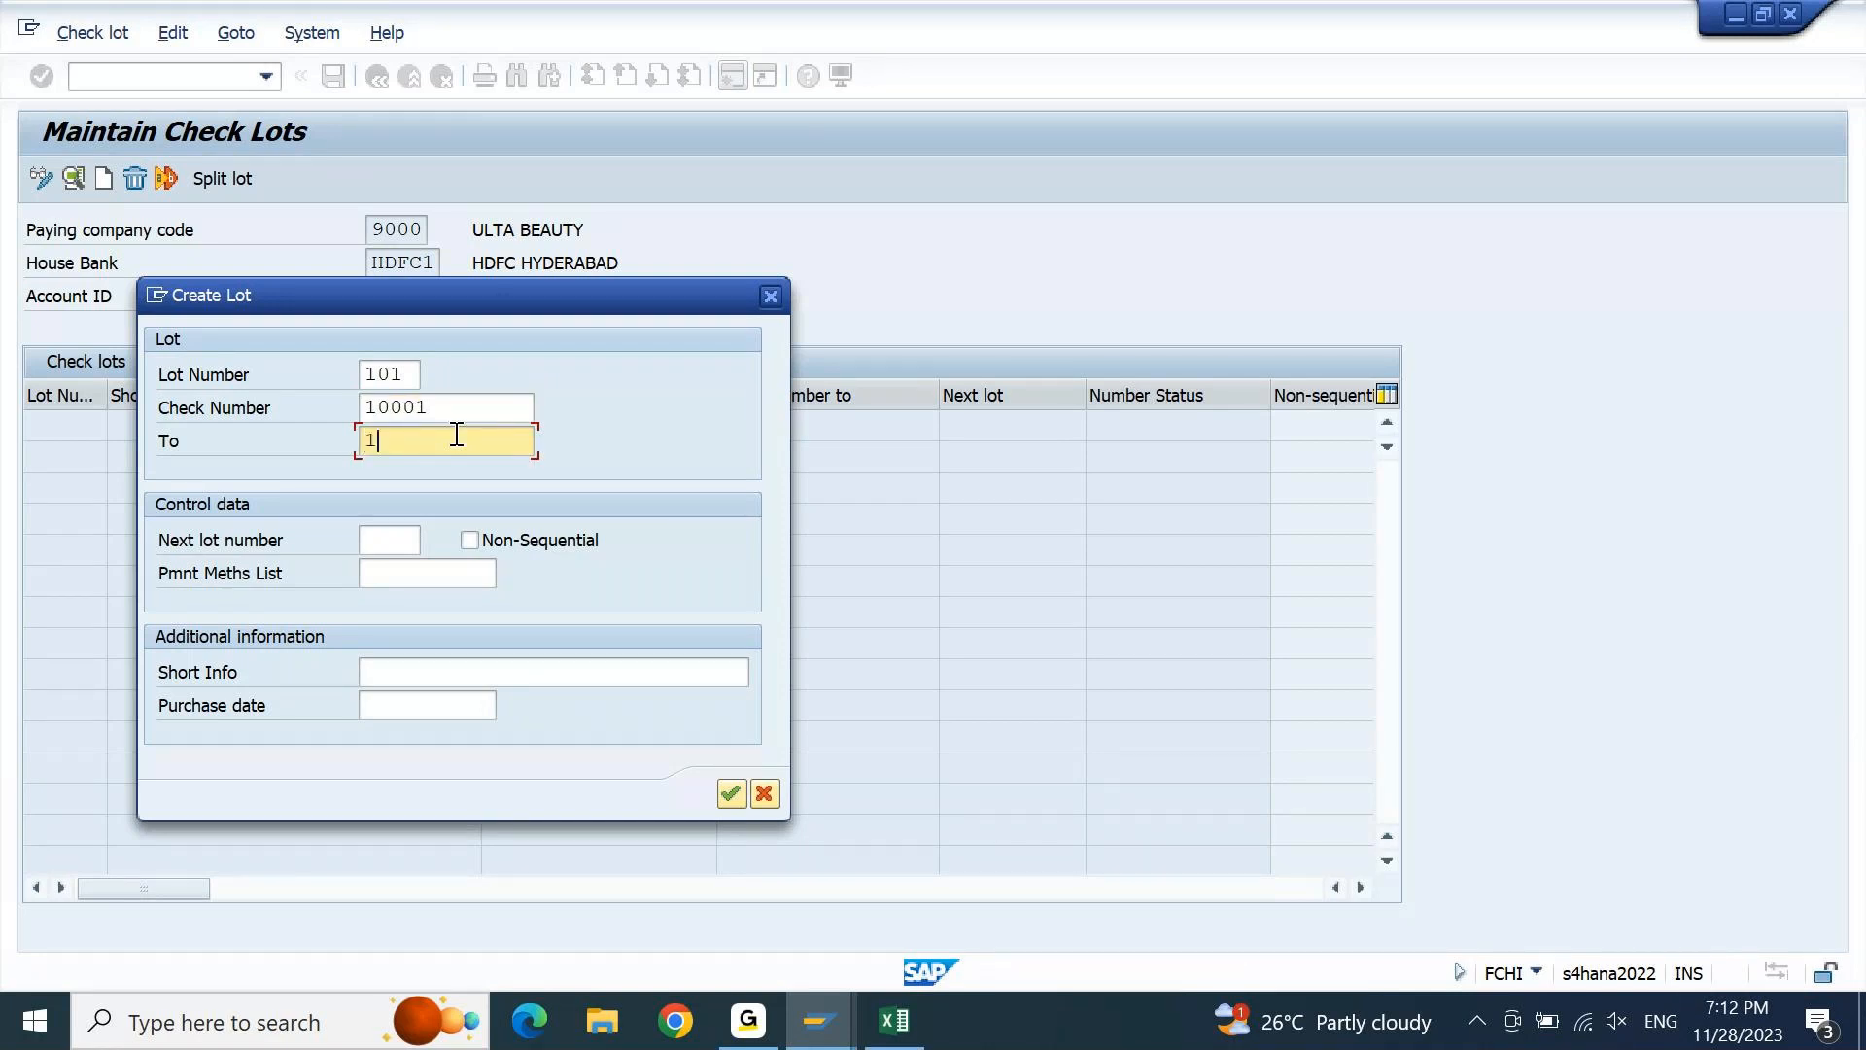
pyautogui.write('99')
pyautogui.press('Tab')
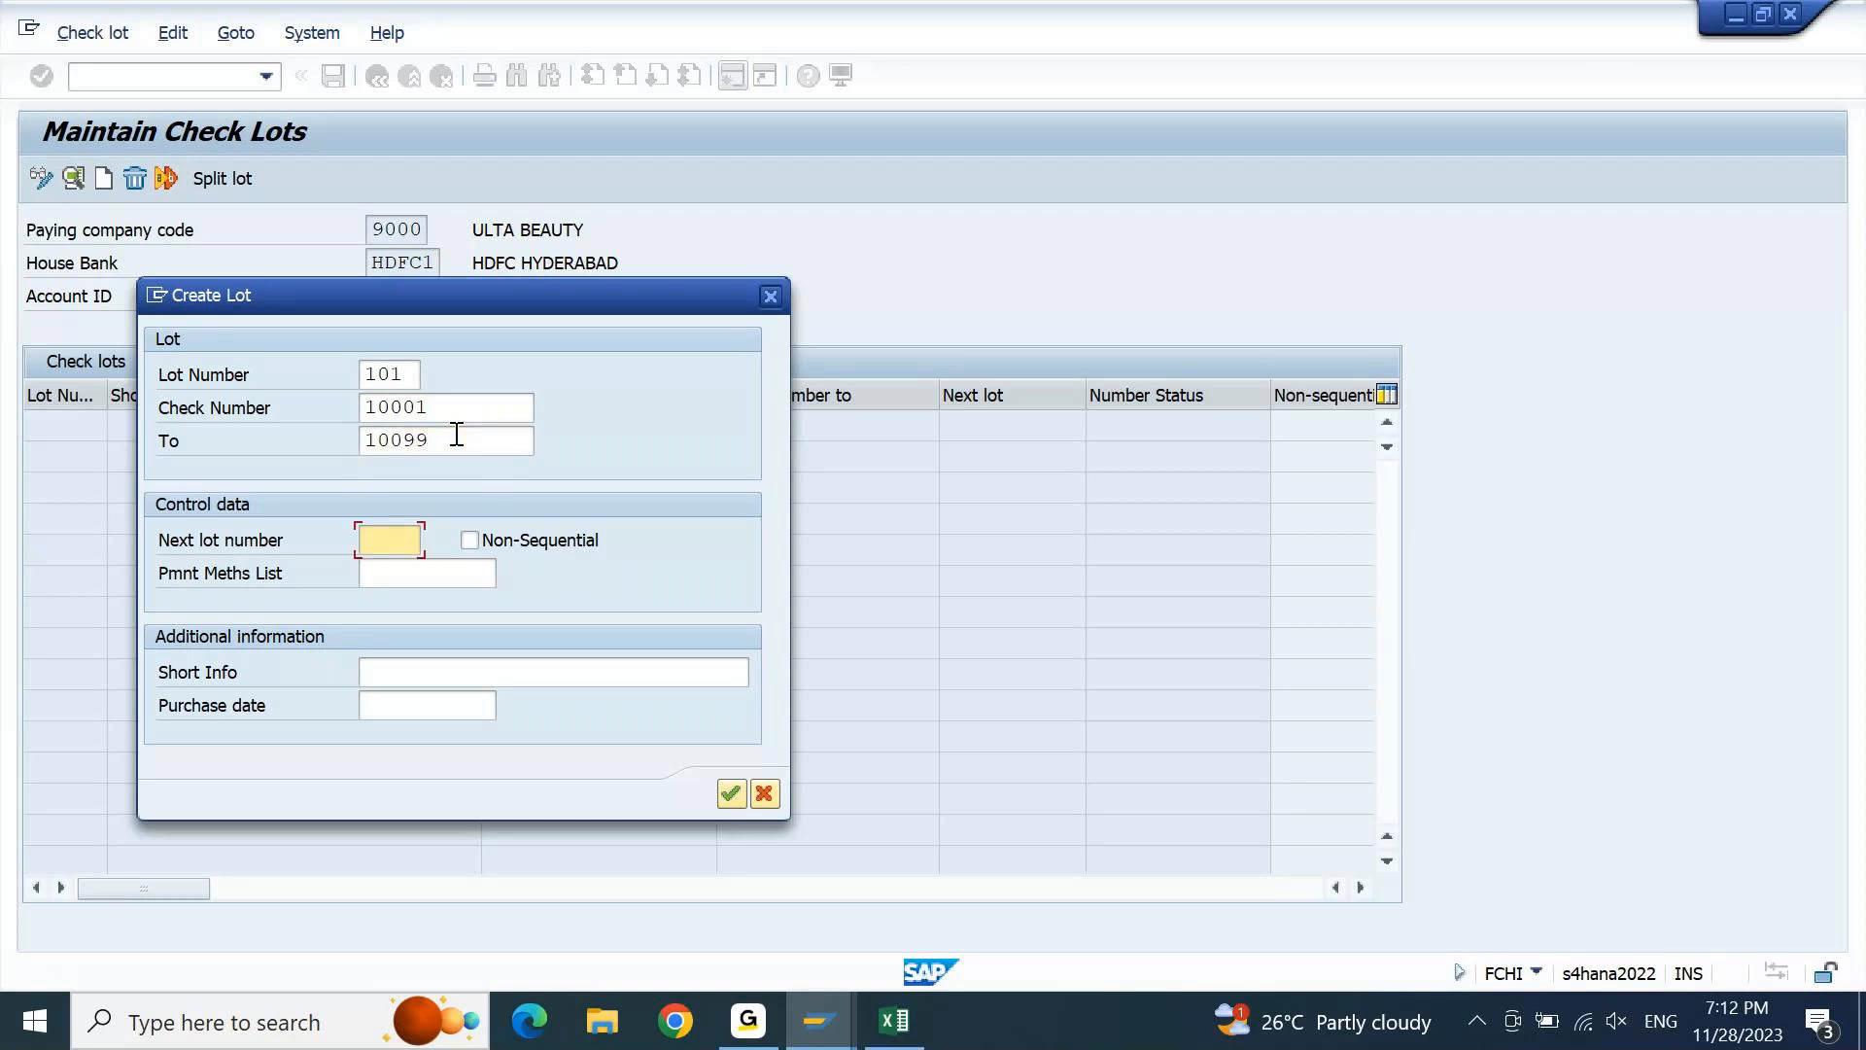
# Enter HDFC CURRENT A/C LOT 101 as the new lot's short info and select that text
pyautogui.press('Tab')
pyautogui.press('Tab')
pyautogui.press('Tab')
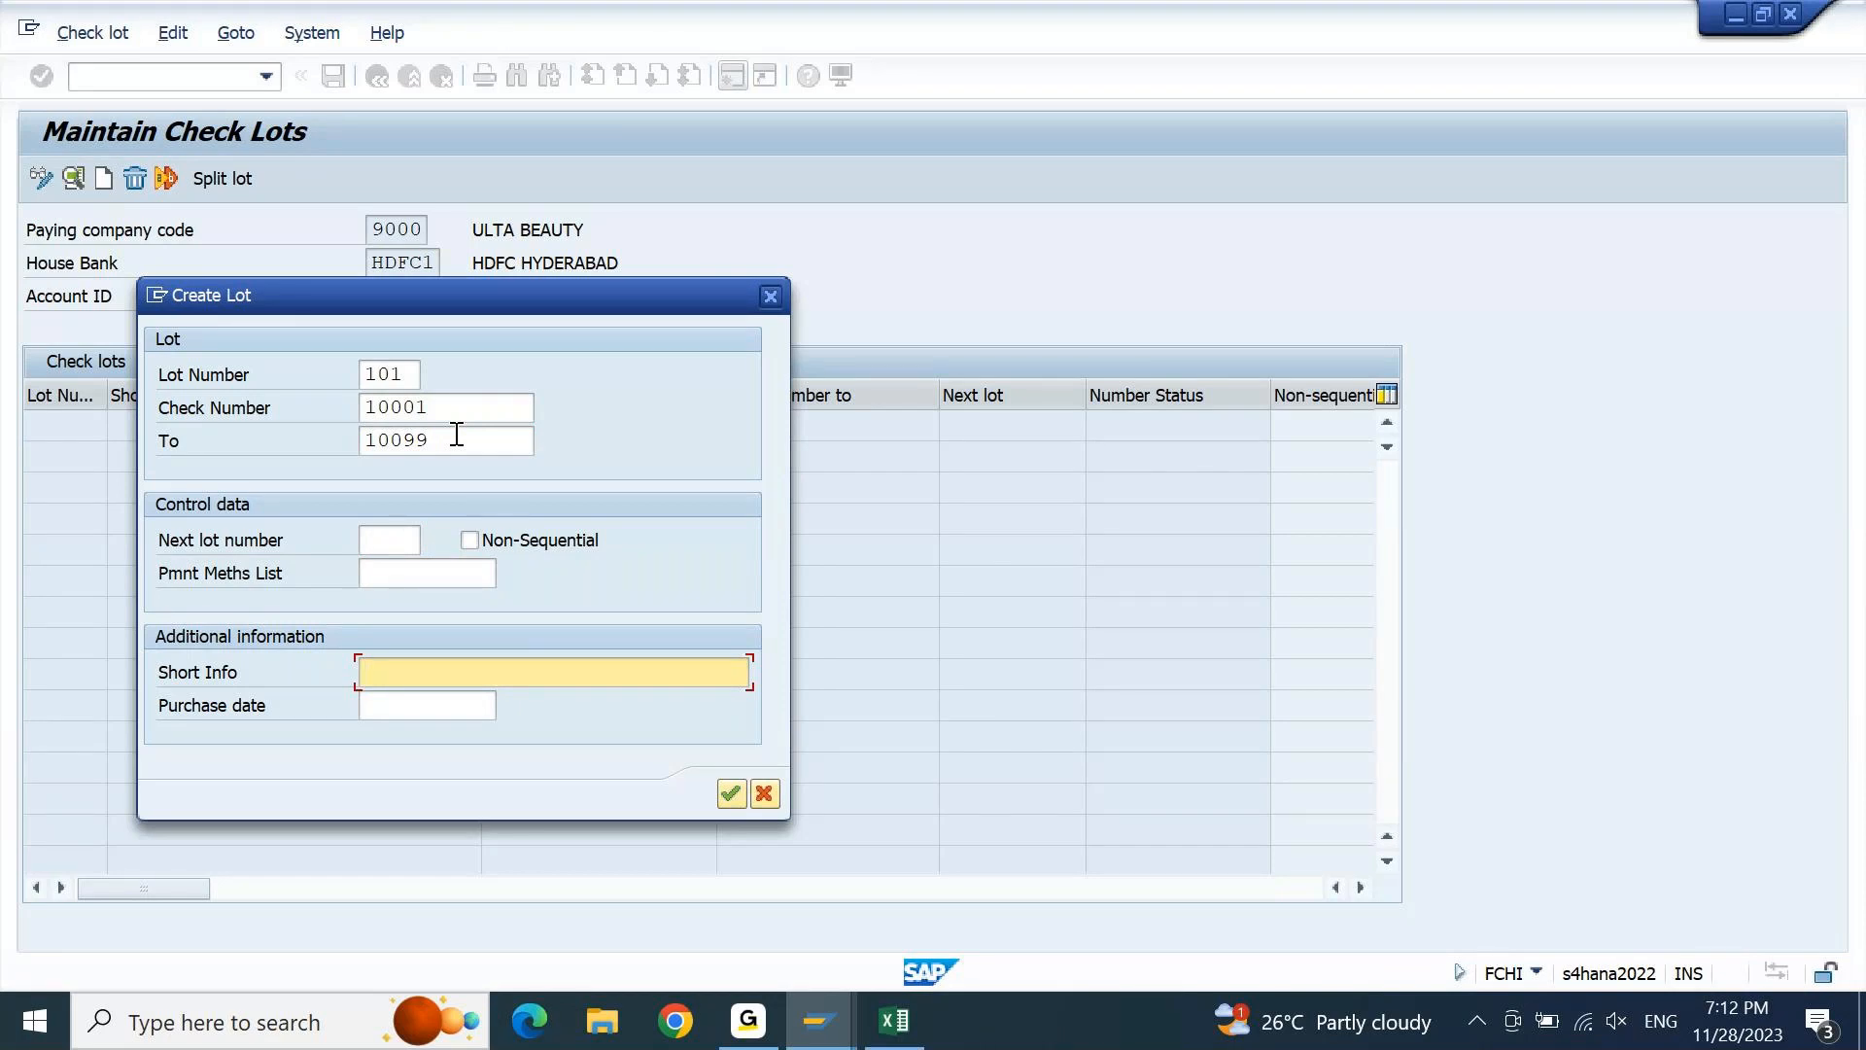
pyautogui.write('h')
pyautogui.press('BackSpace')
pyautogui.write('HDFC CURRENT A/C LOT')
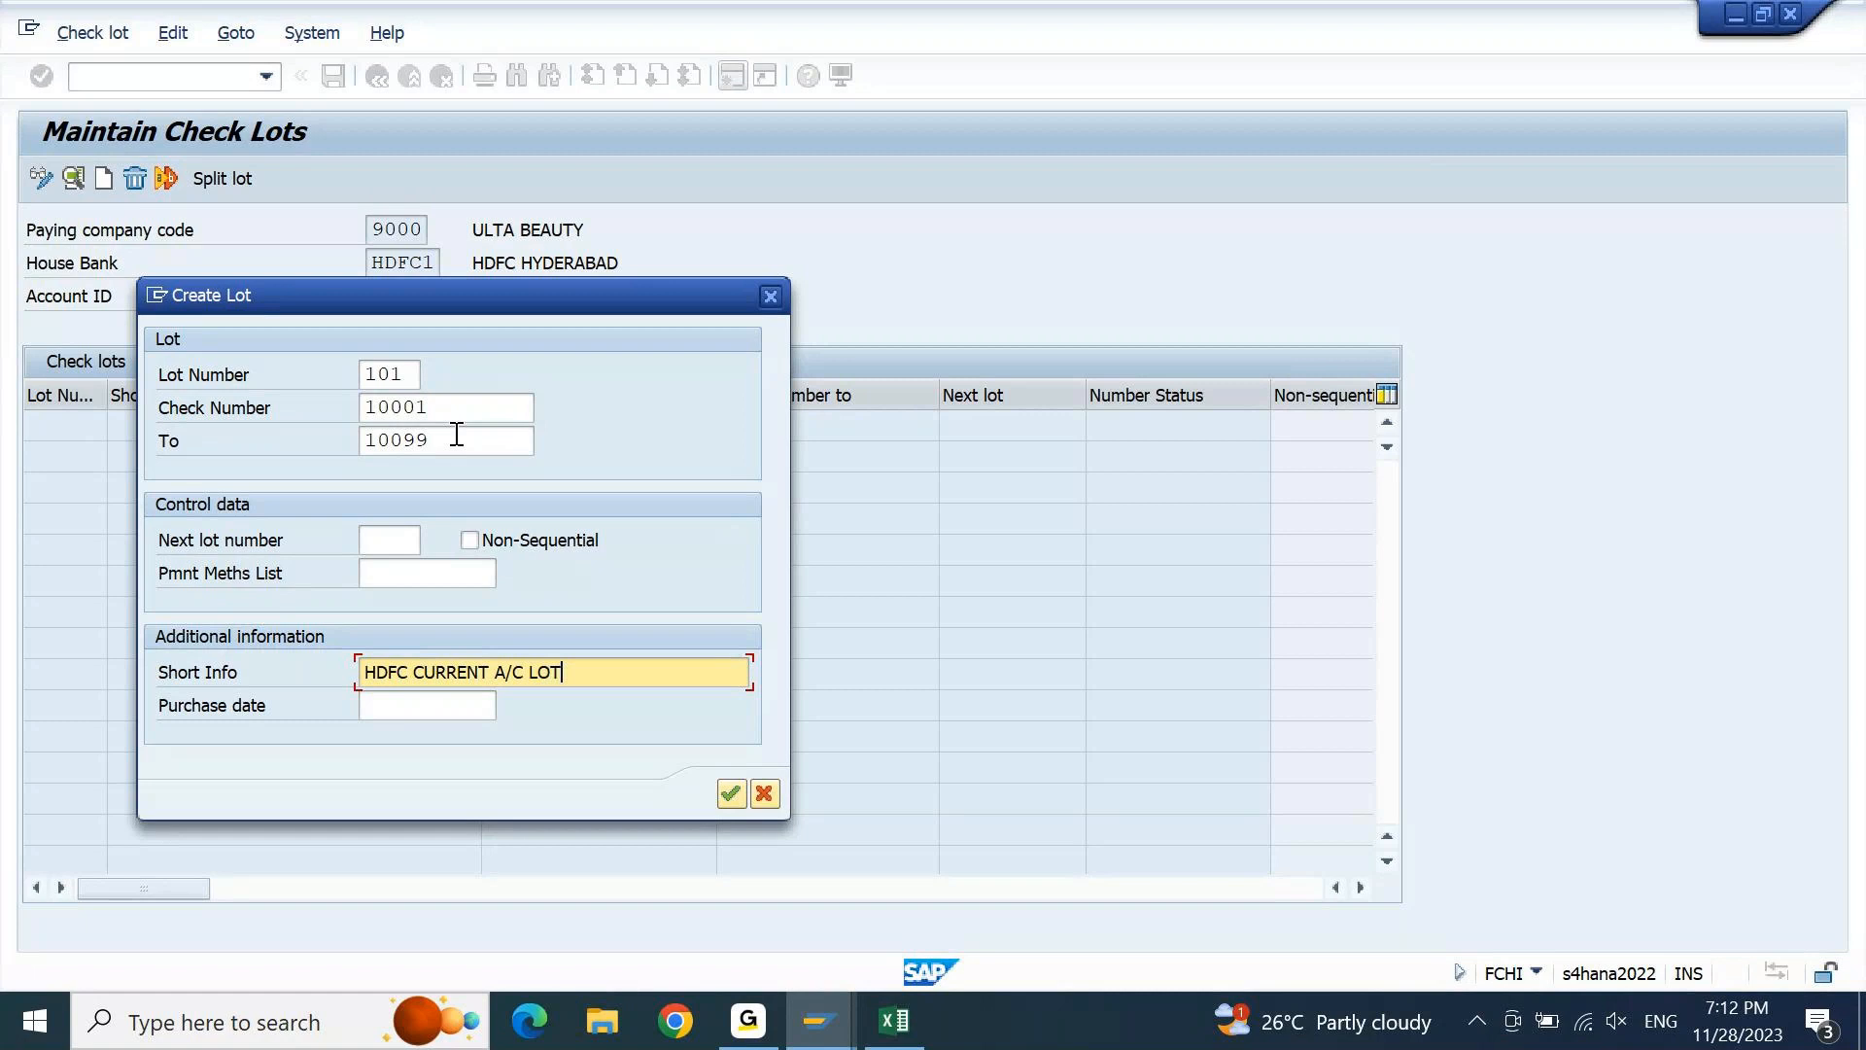
pyautogui.write(' 101')
pyautogui.click(465, 713)
pyautogui.moveTo(641, 672); pyautogui.dragTo(328, 669)
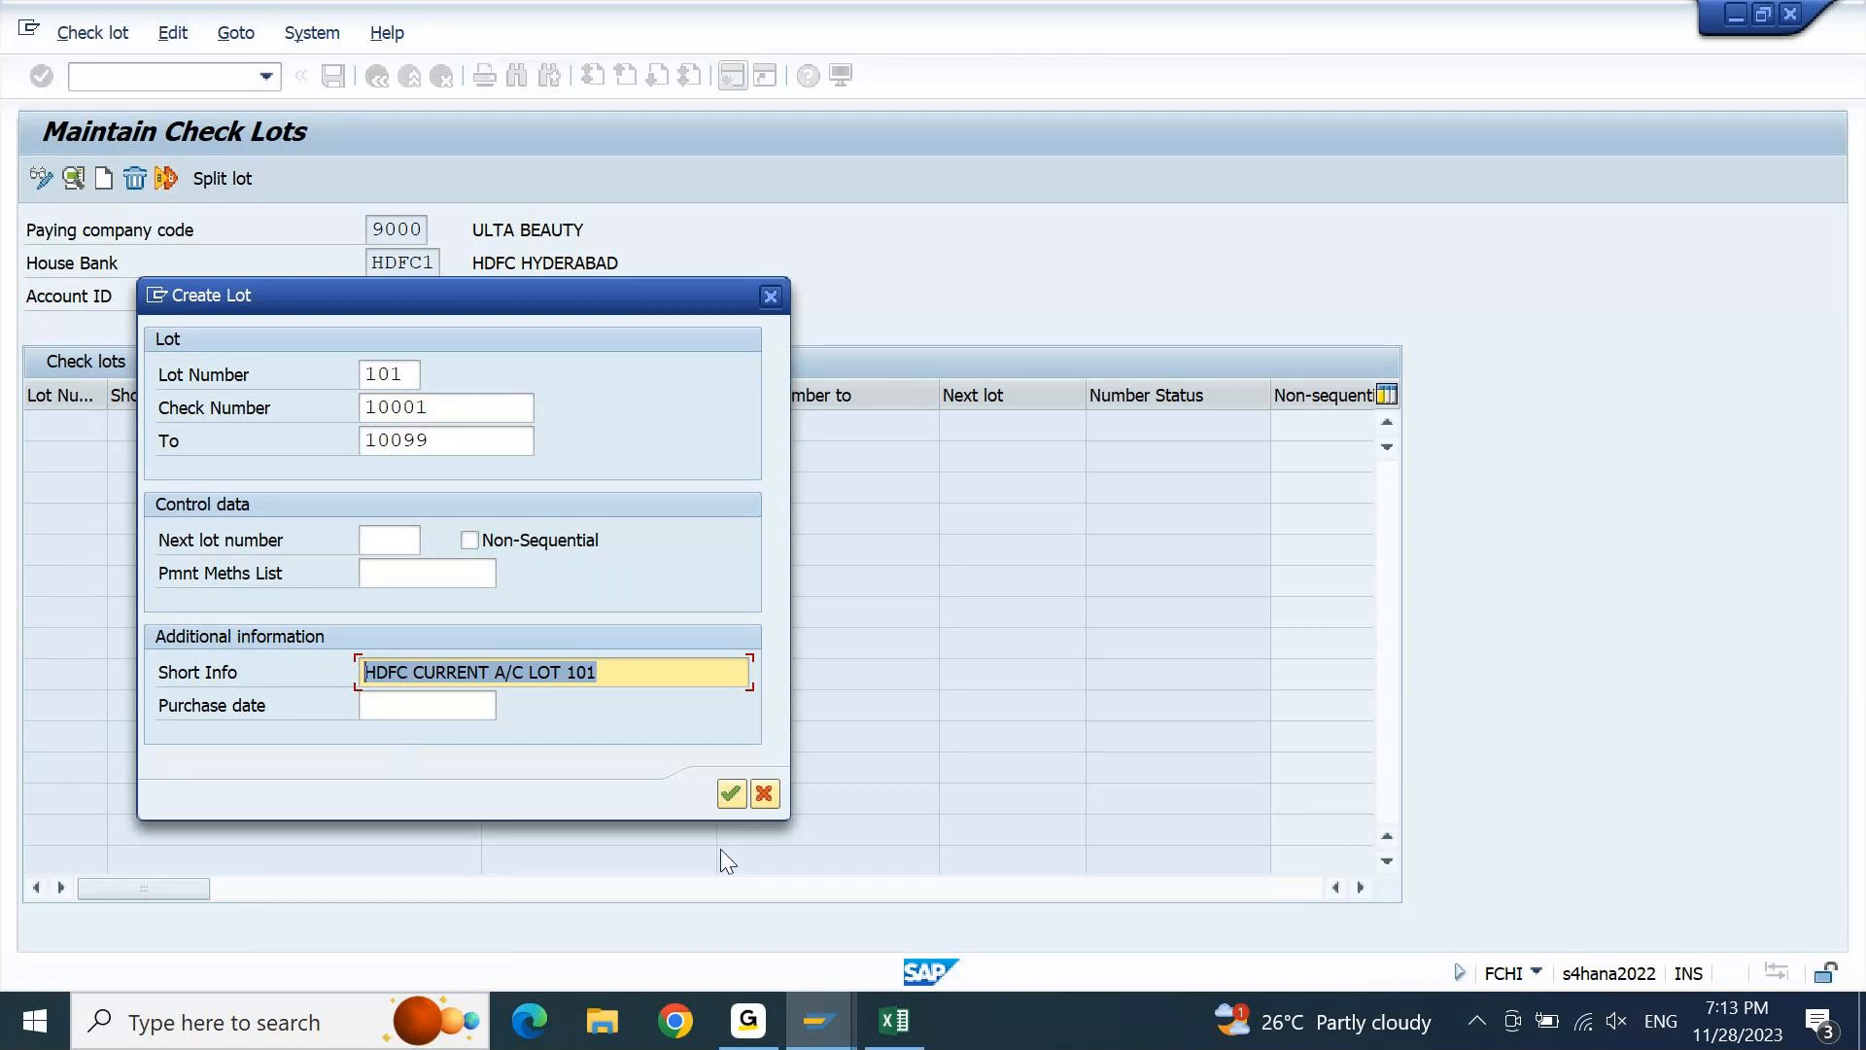
# Create the HDFC current account lot 101, save the check lots and leave check lot maintenance
pyautogui.click(735, 792)
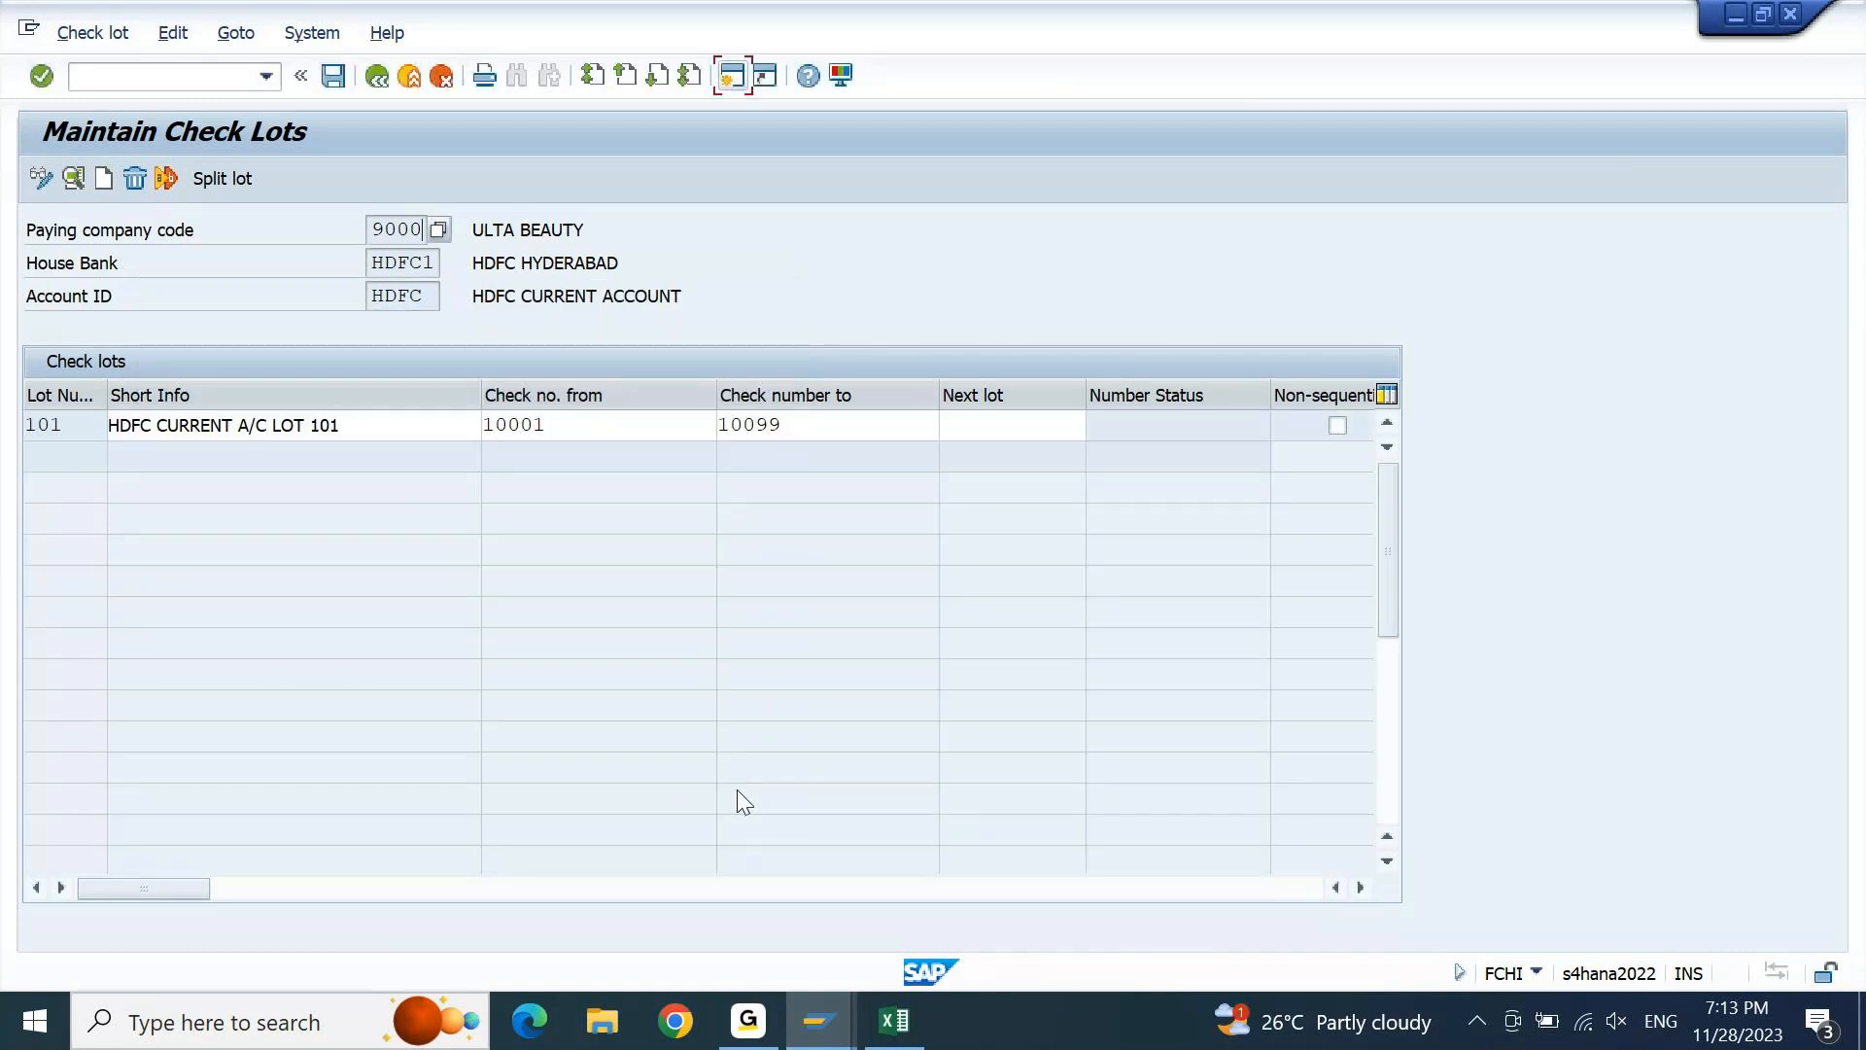
pyautogui.click(331, 85)
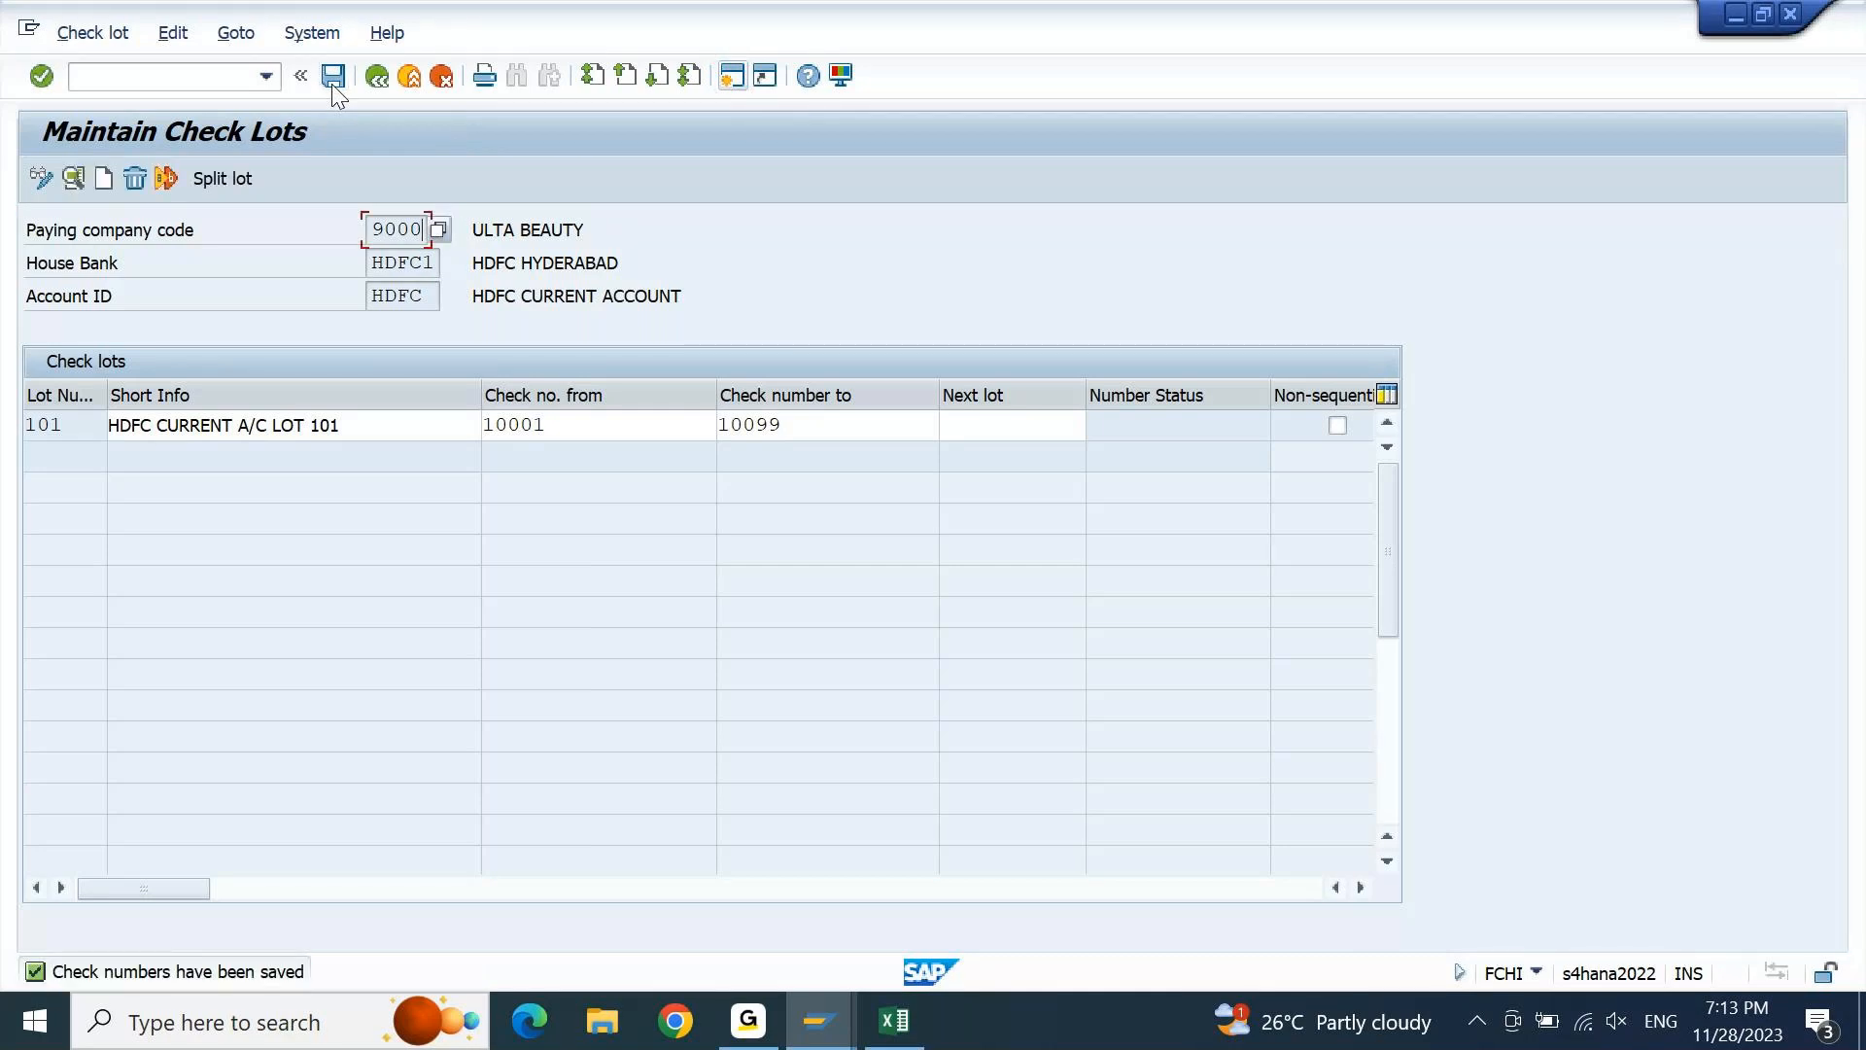
pyautogui.press('F3')
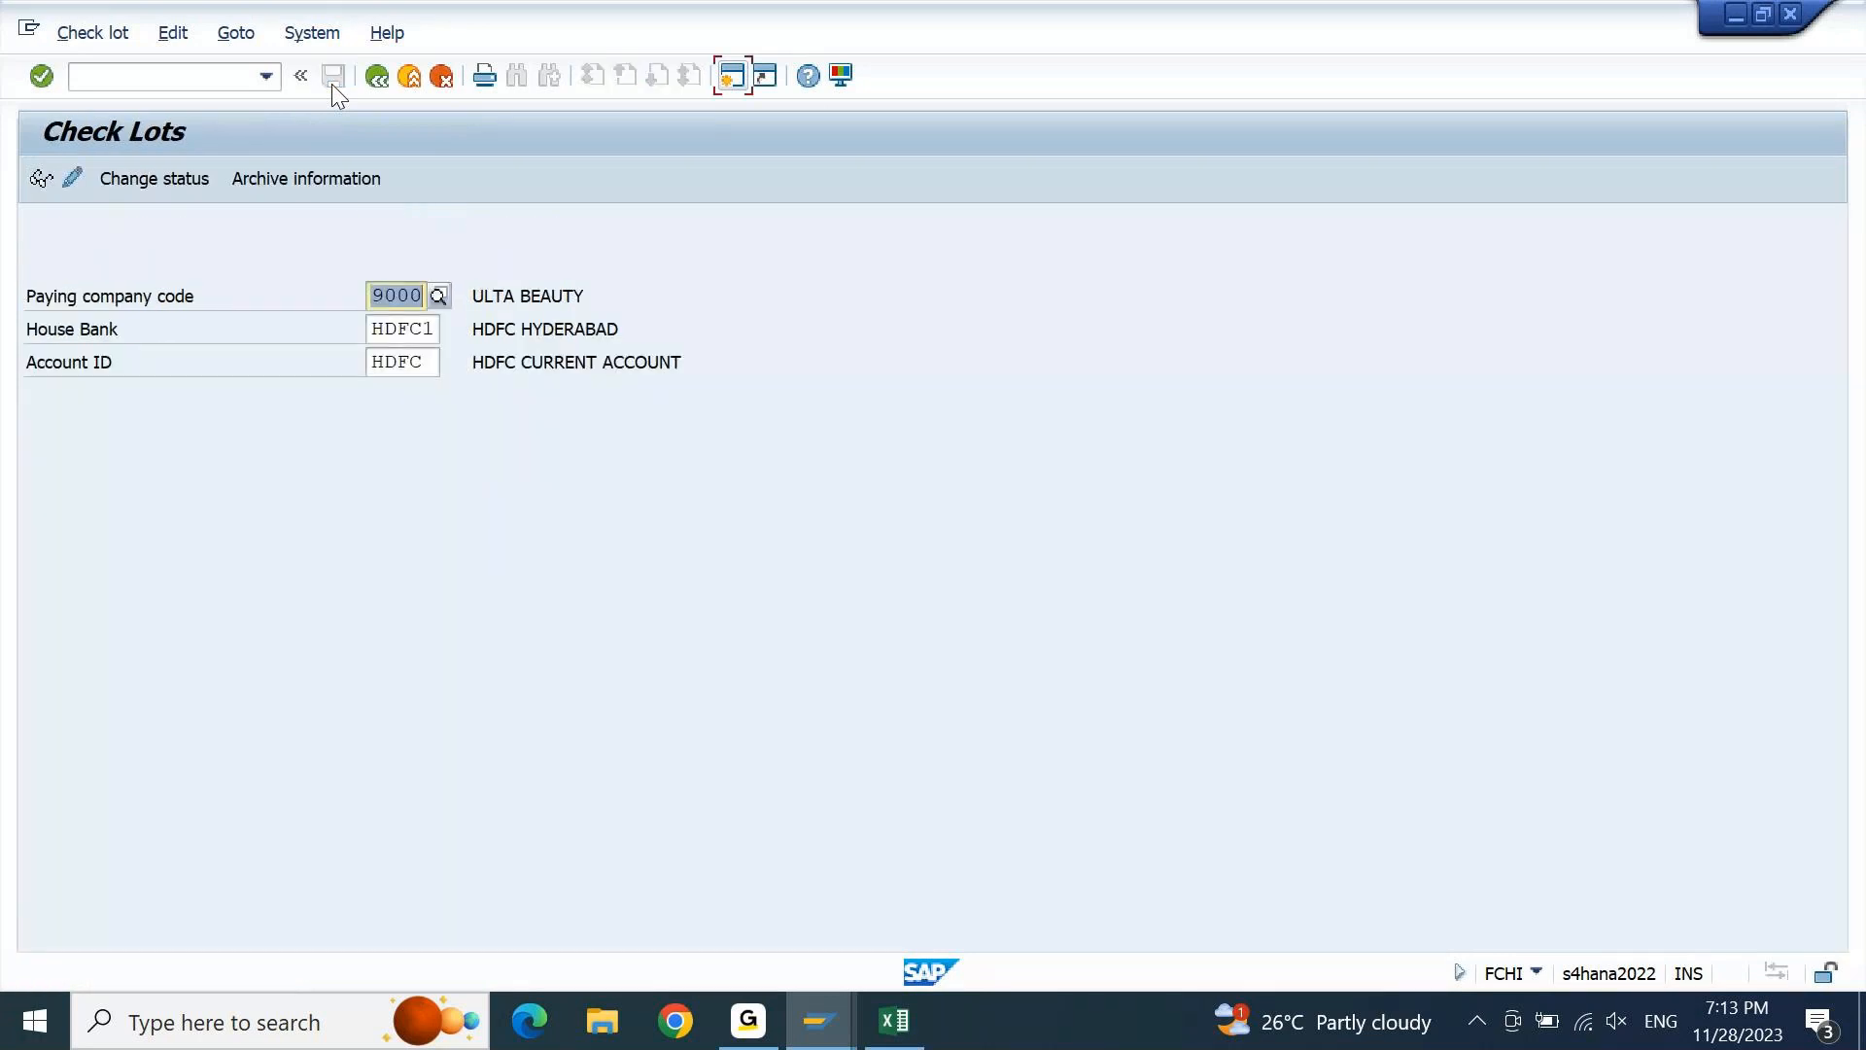
pyautogui.press('F3')
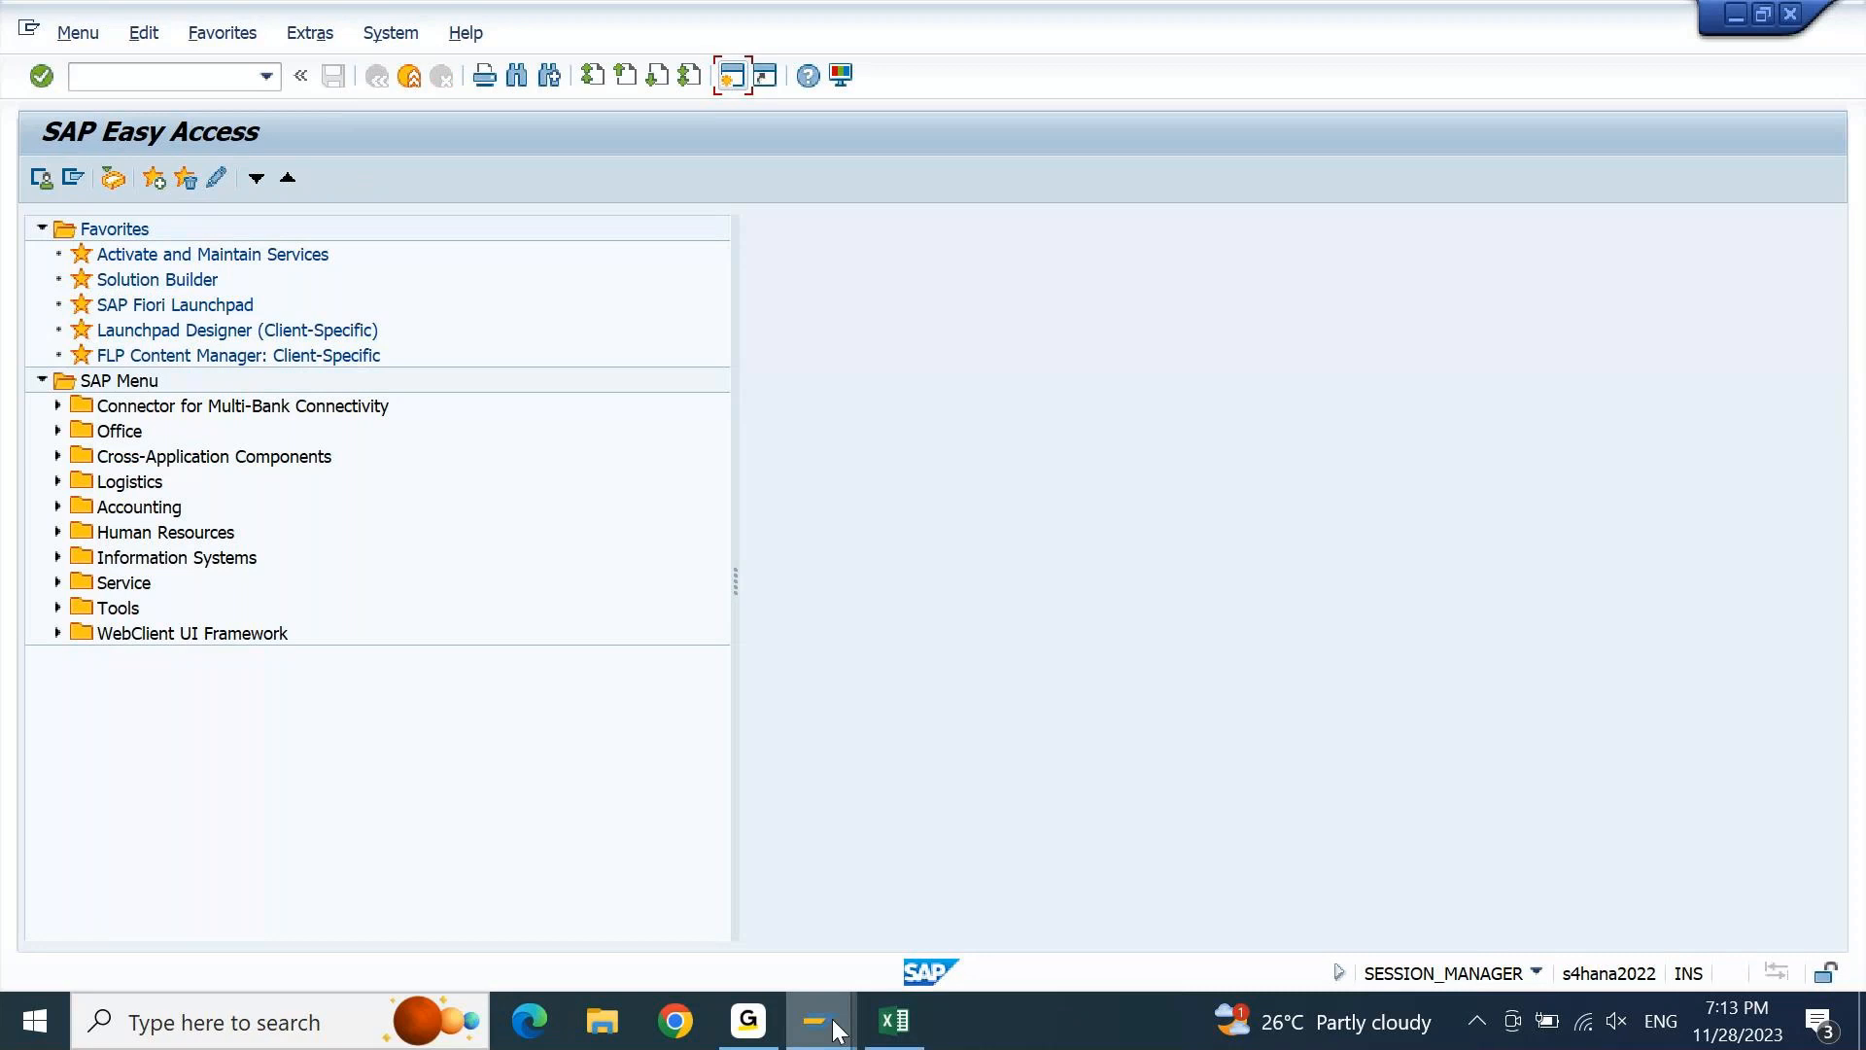
# Return to the Payment with Printout session, select check lot 0101 of HDFC1 as the check lot number and proceed to payment entry
pyautogui.moveTo(832, 1018)
pyautogui.moveTo(1685, 864)
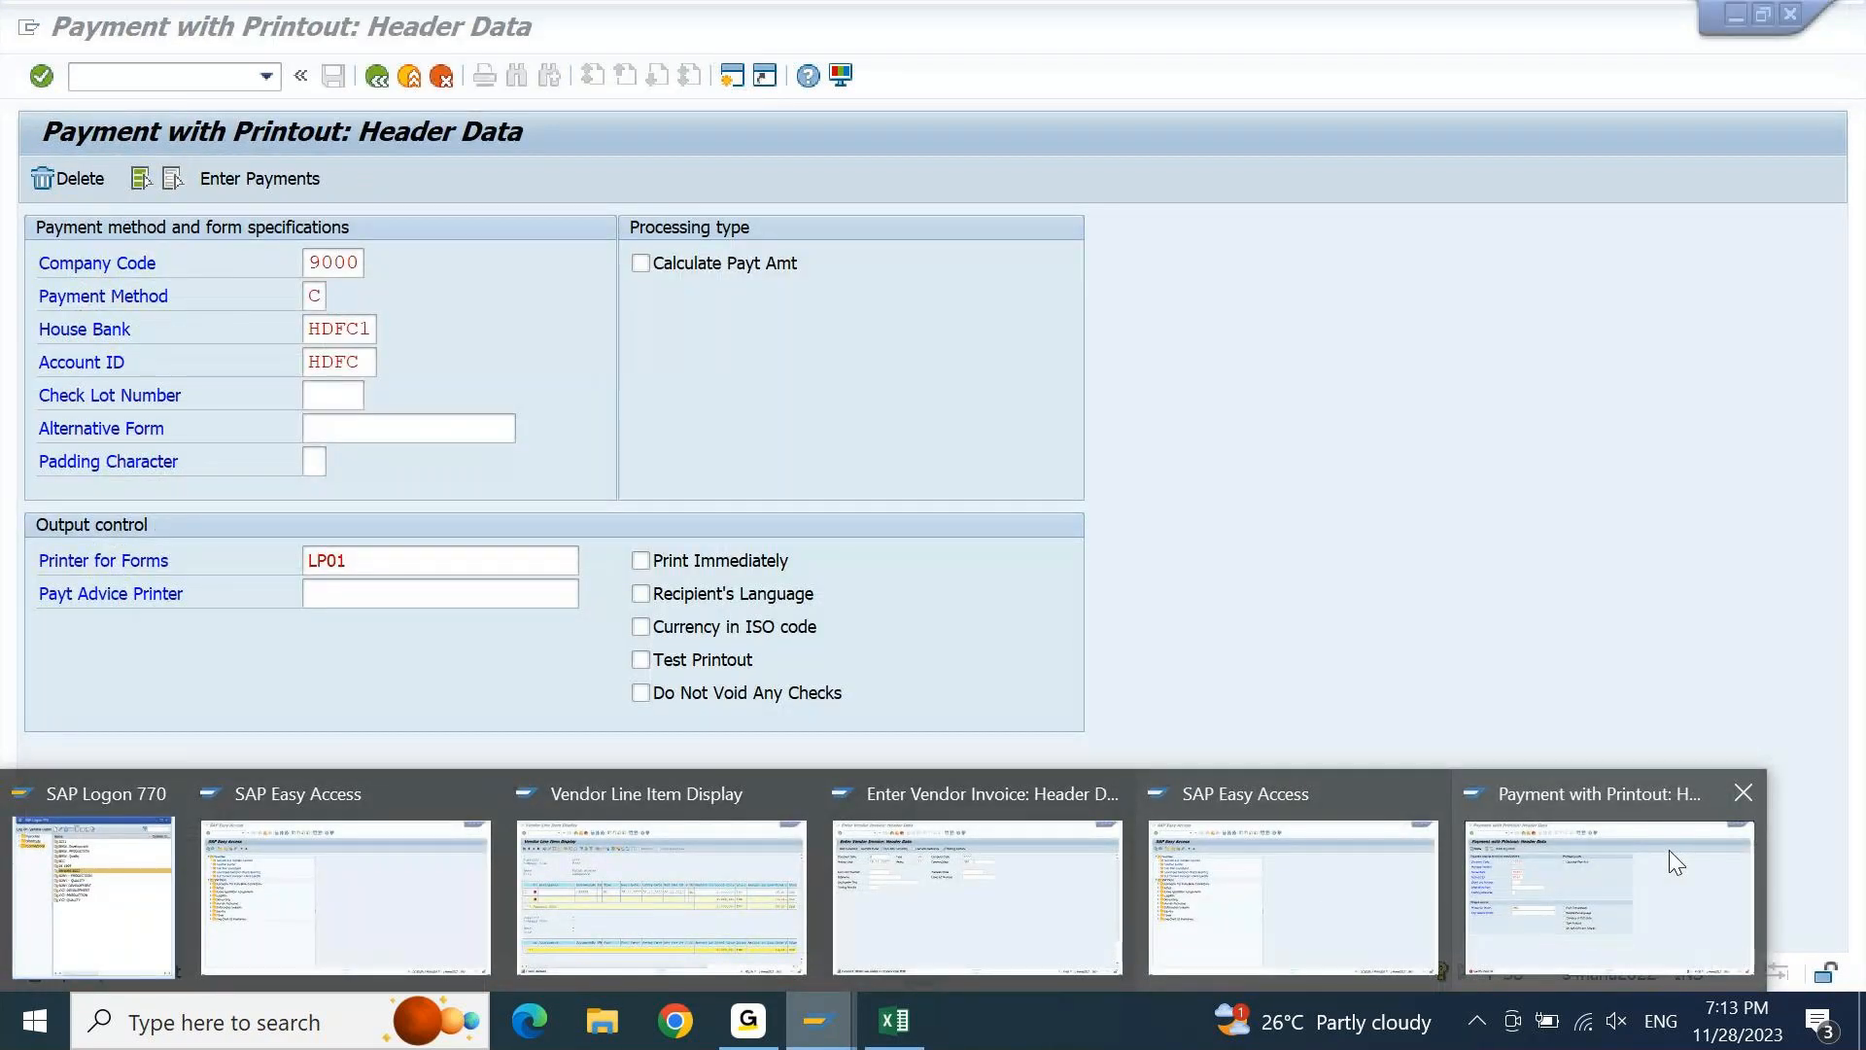
pyautogui.click(1670, 850)
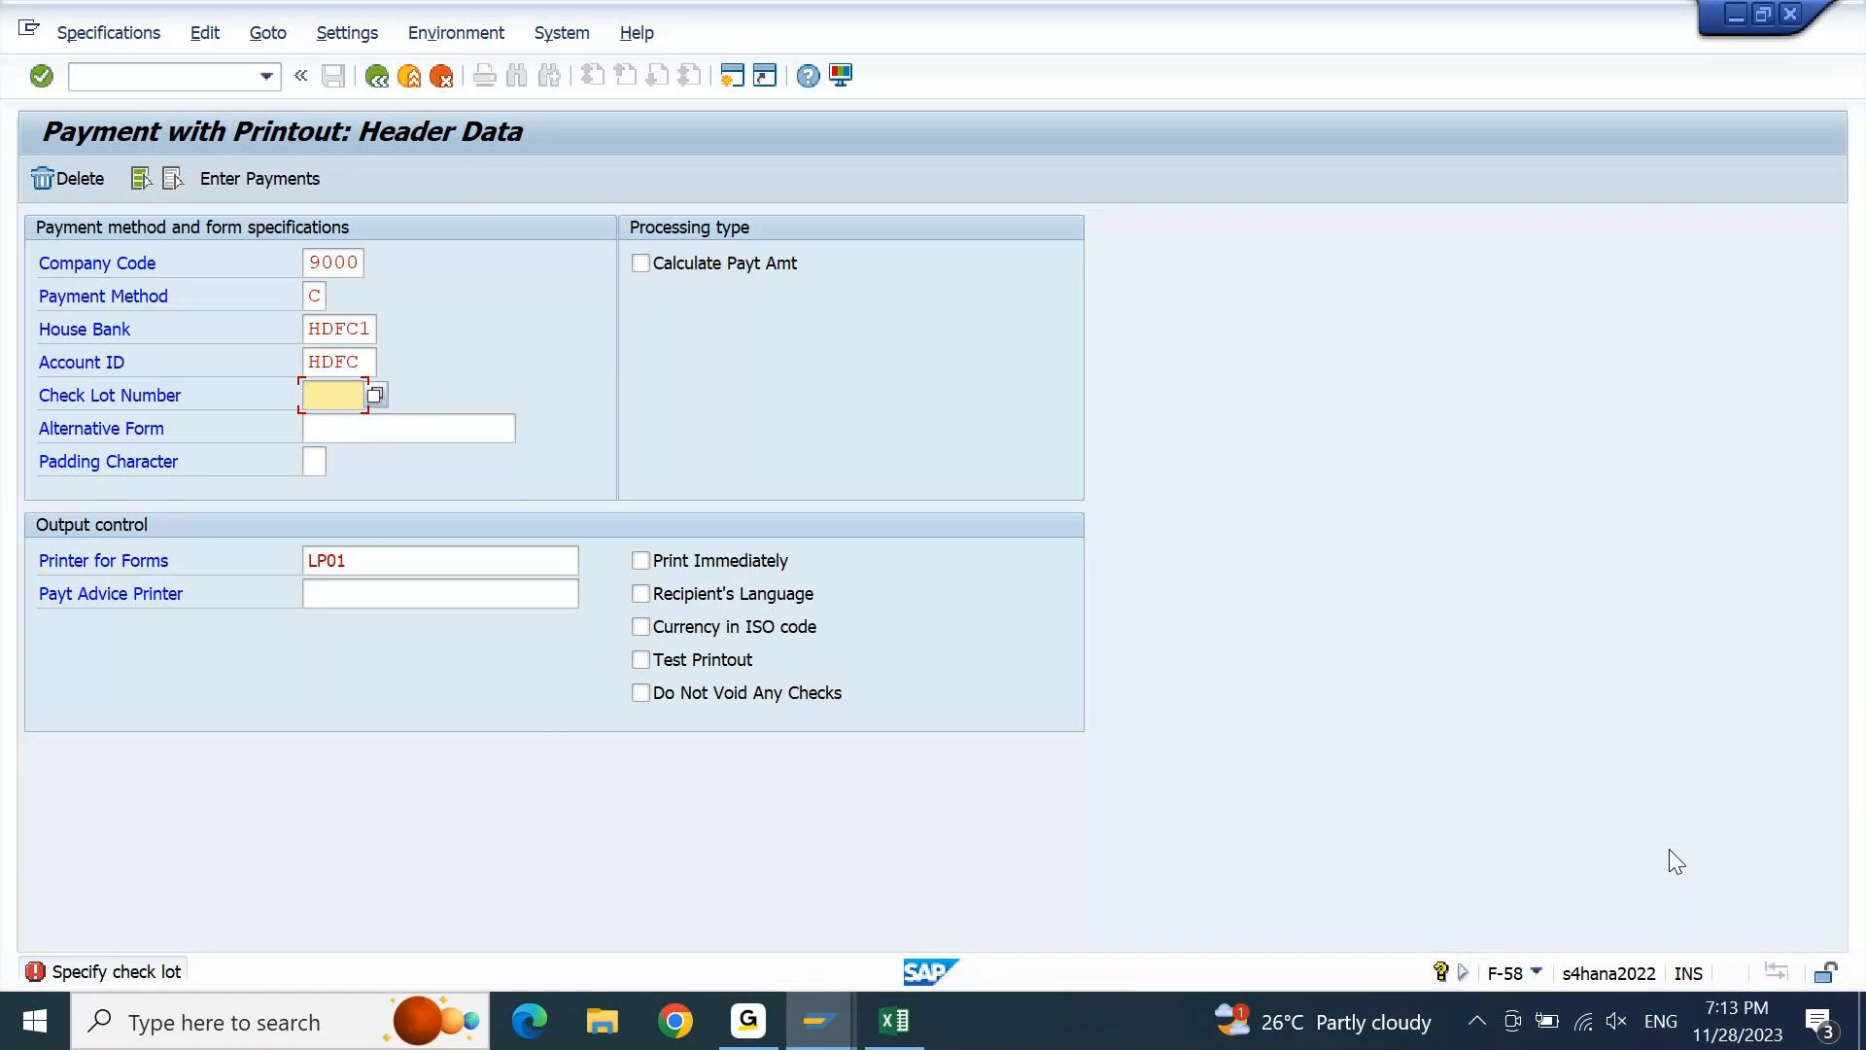
pyautogui.hotkey('shift', 'Tab')
pyautogui.hotkey('shift', 'Tab')
pyautogui.hotkey('shift', 'Tab')
pyautogui.hotkey('shift', 'Tab')
pyautogui.press('Return')
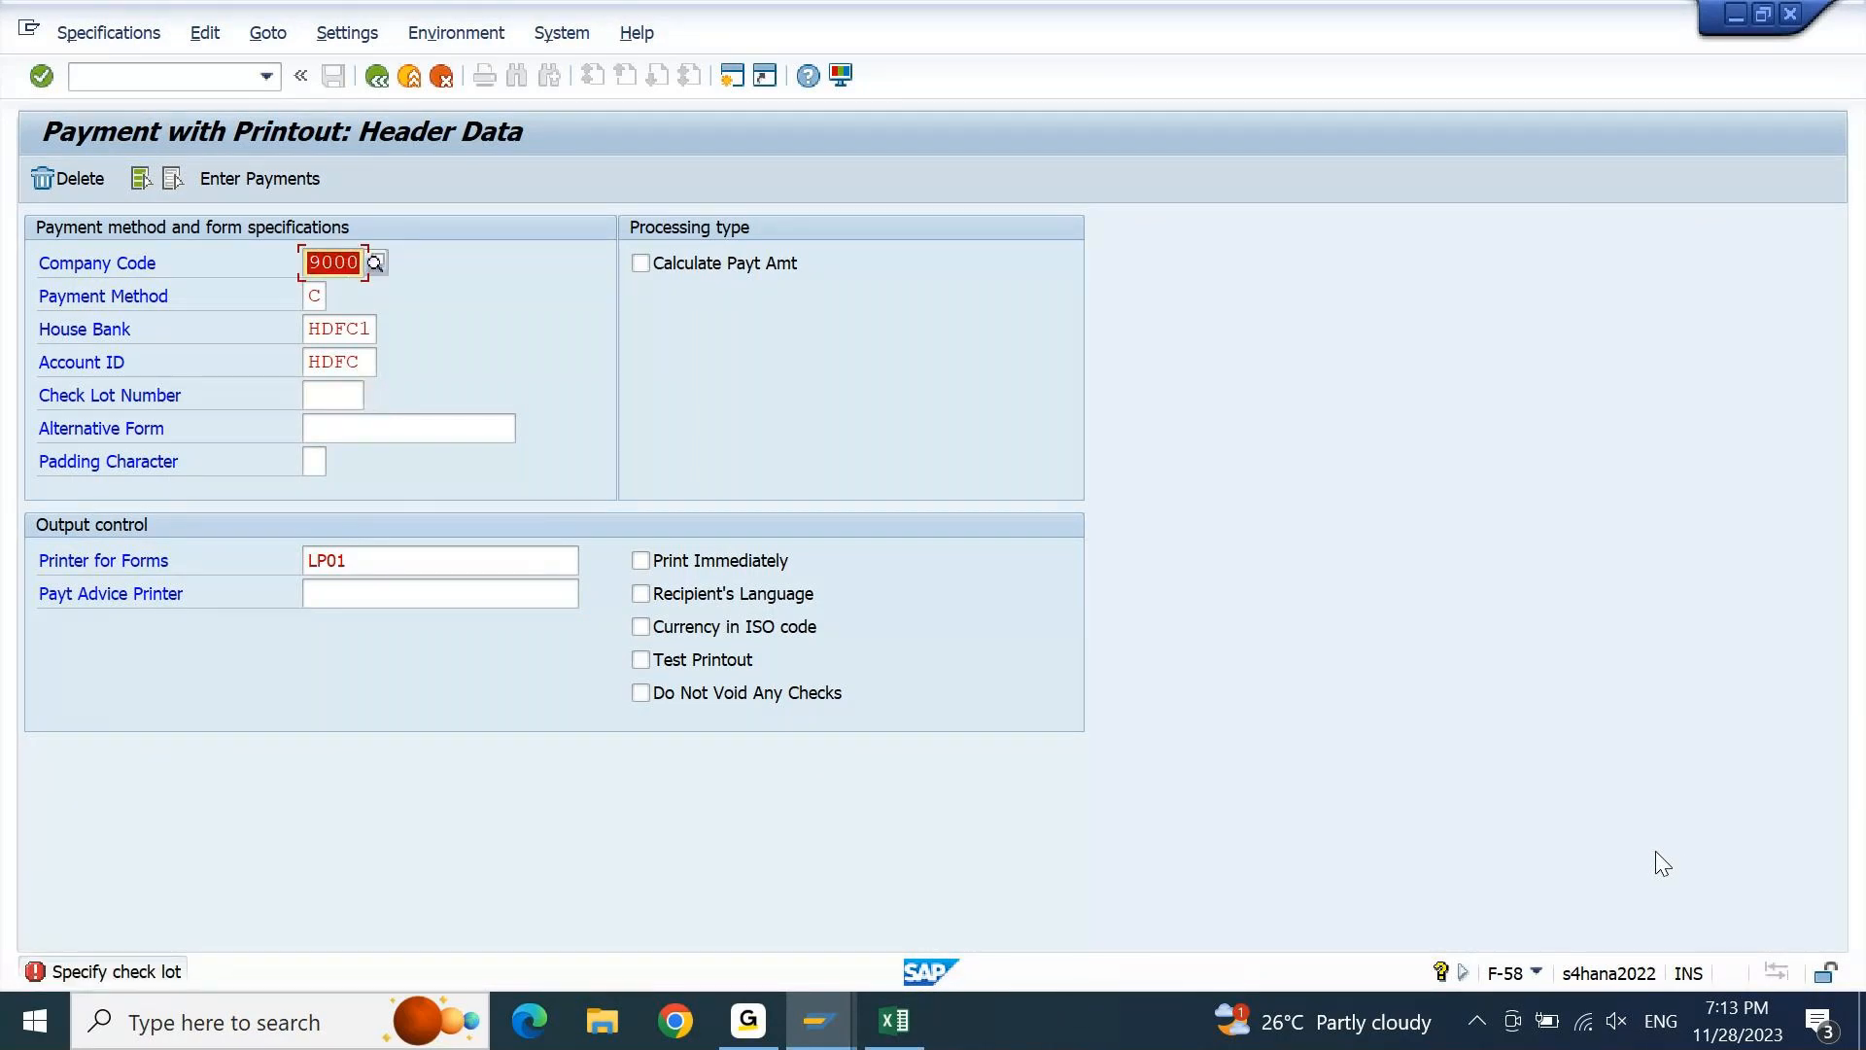
pyautogui.click(339, 399)
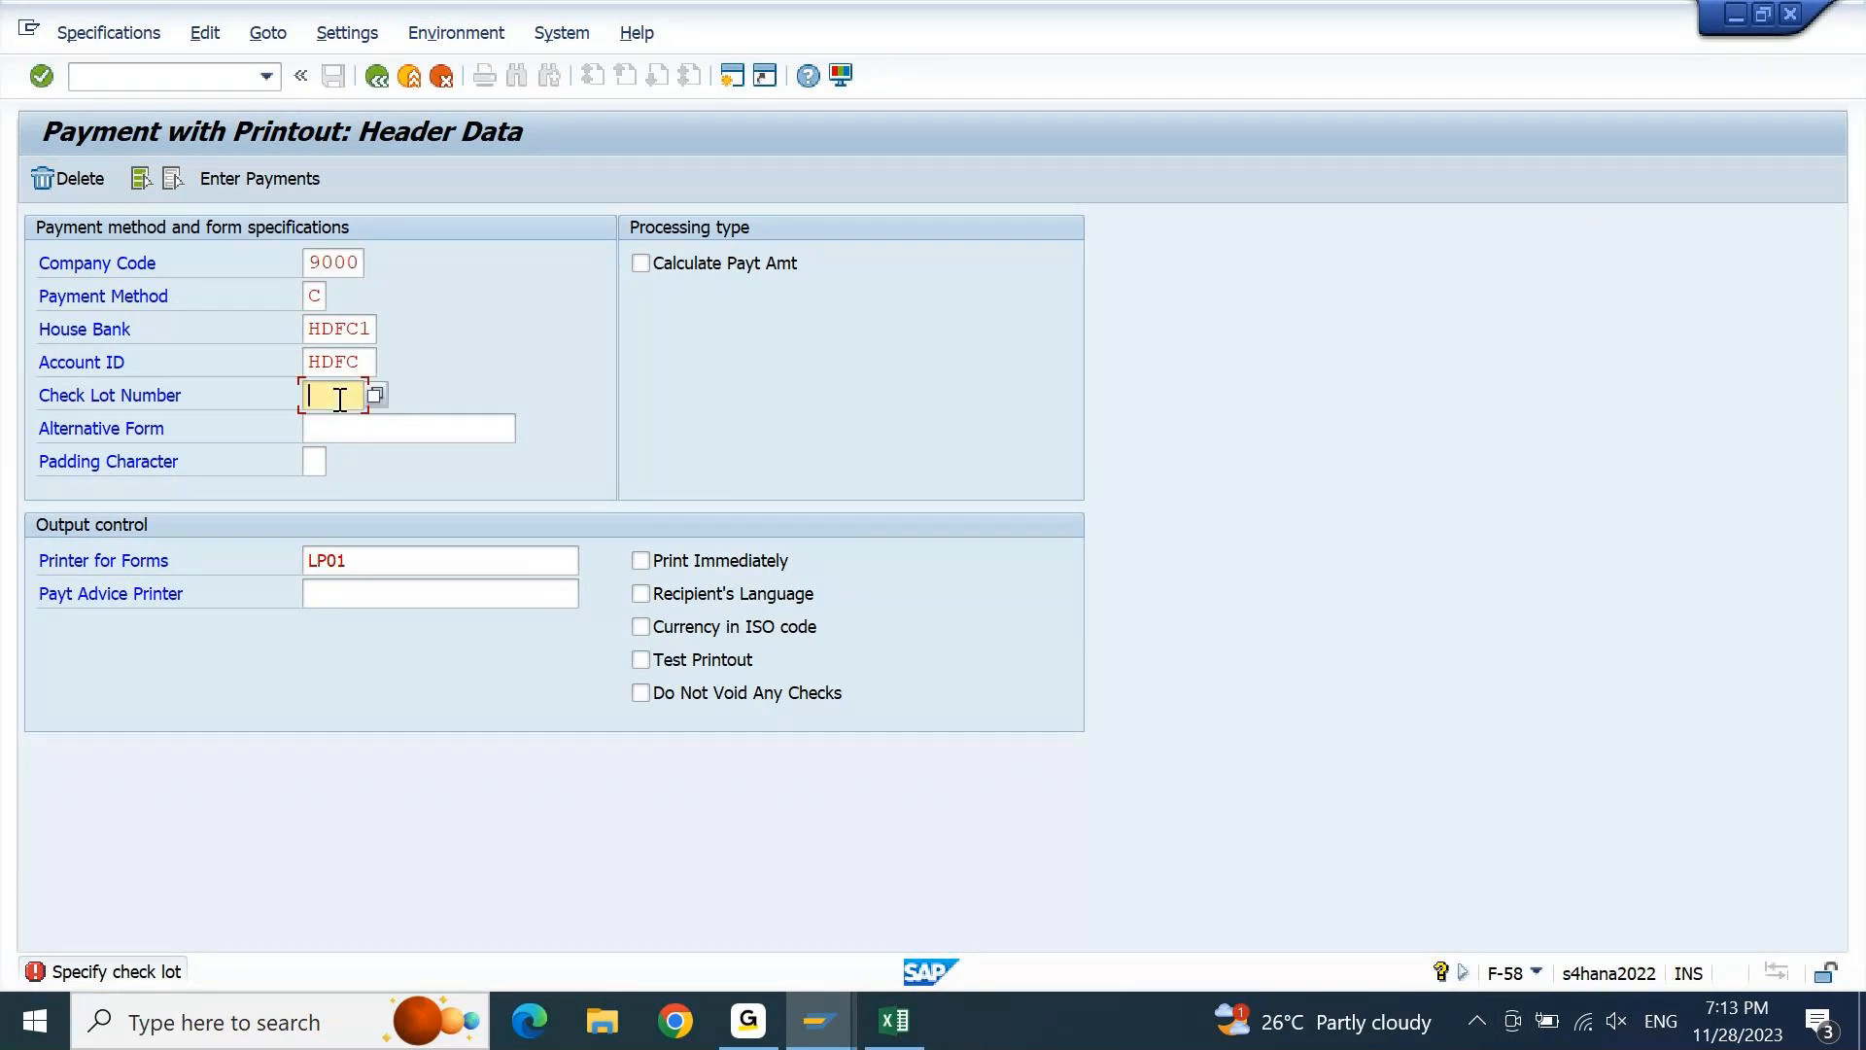
pyautogui.click(375, 393)
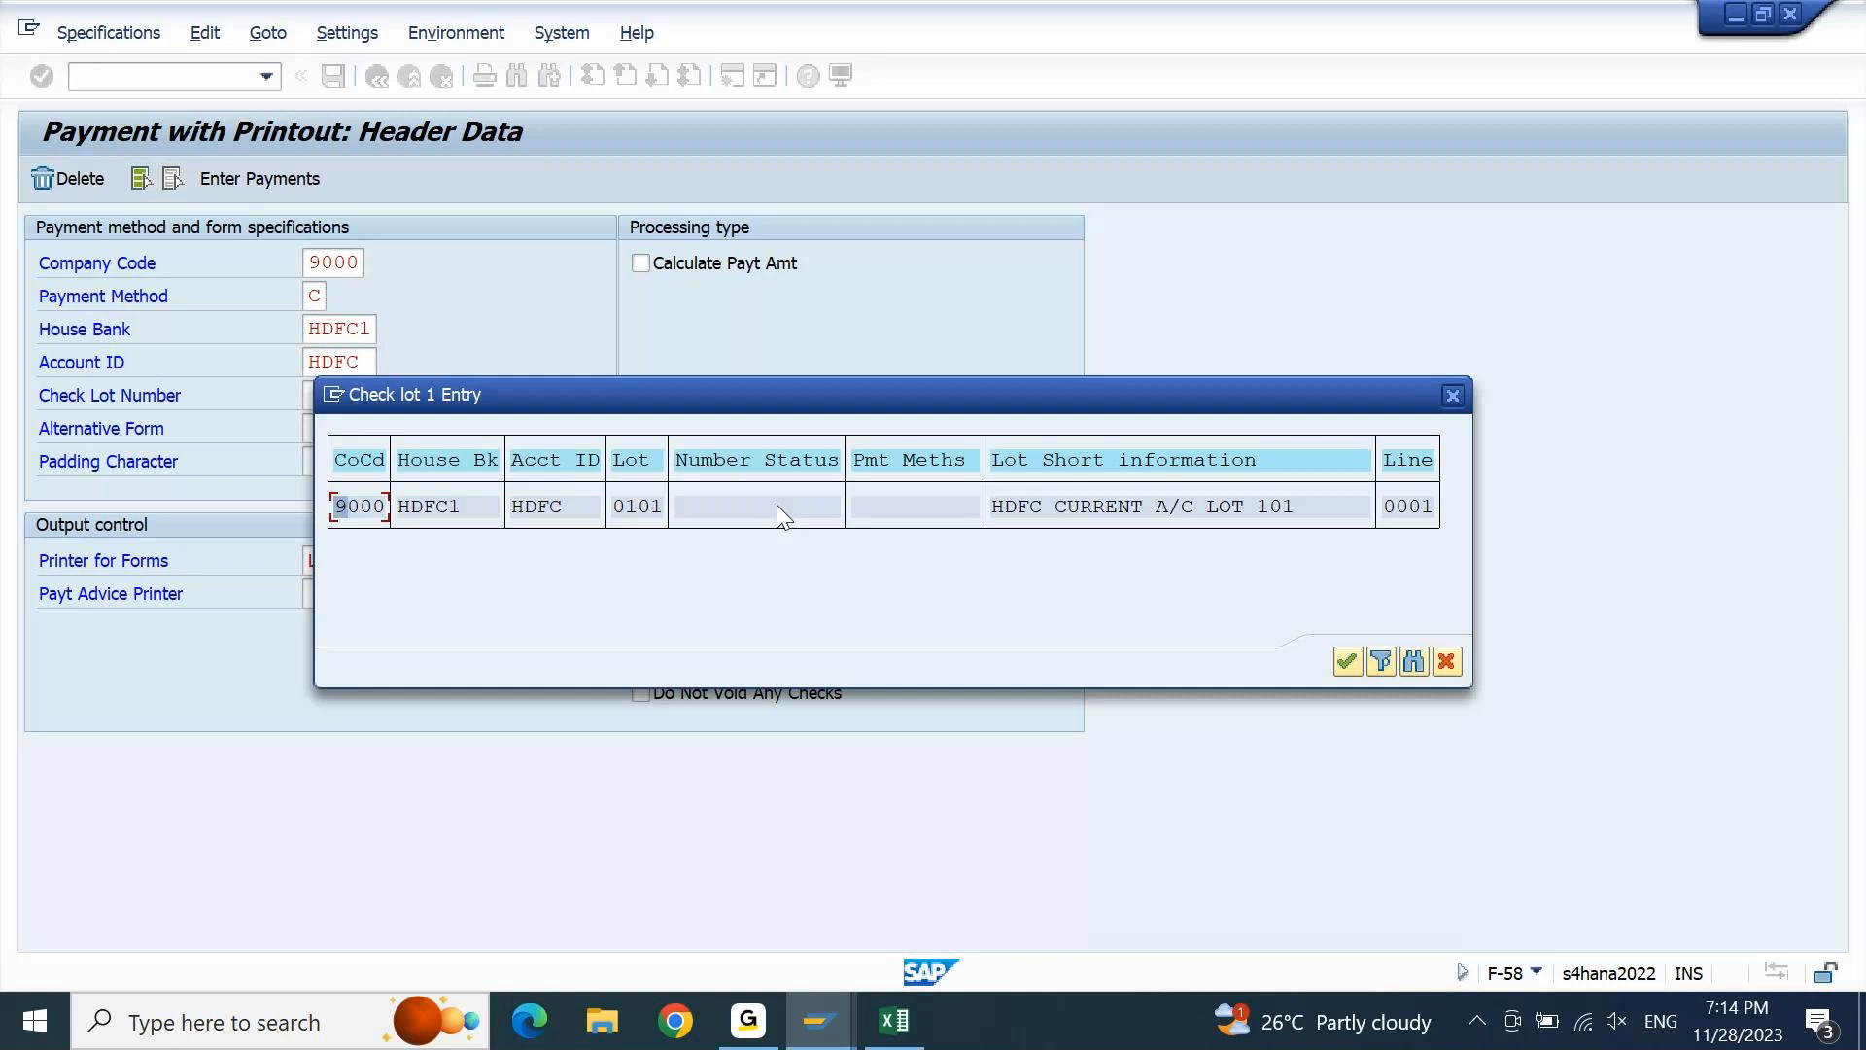
pyautogui.click(1348, 661)
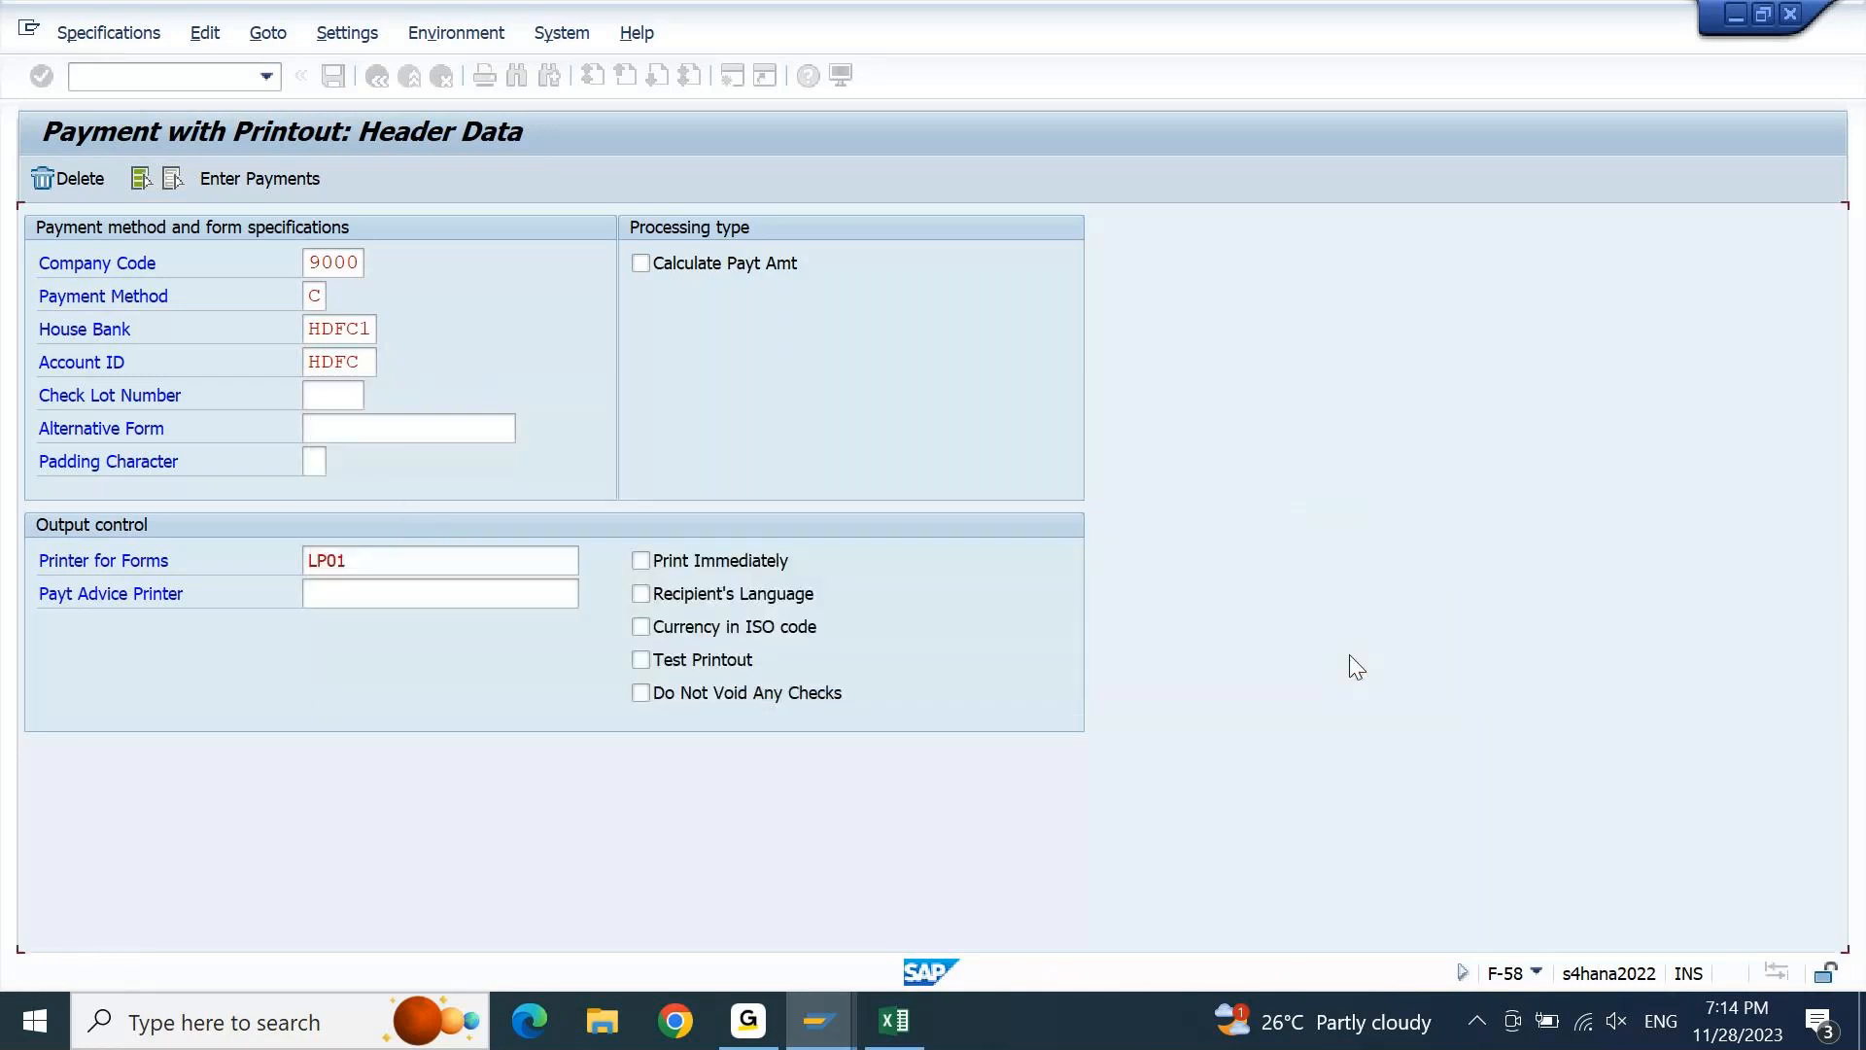
pyautogui.press('Return')
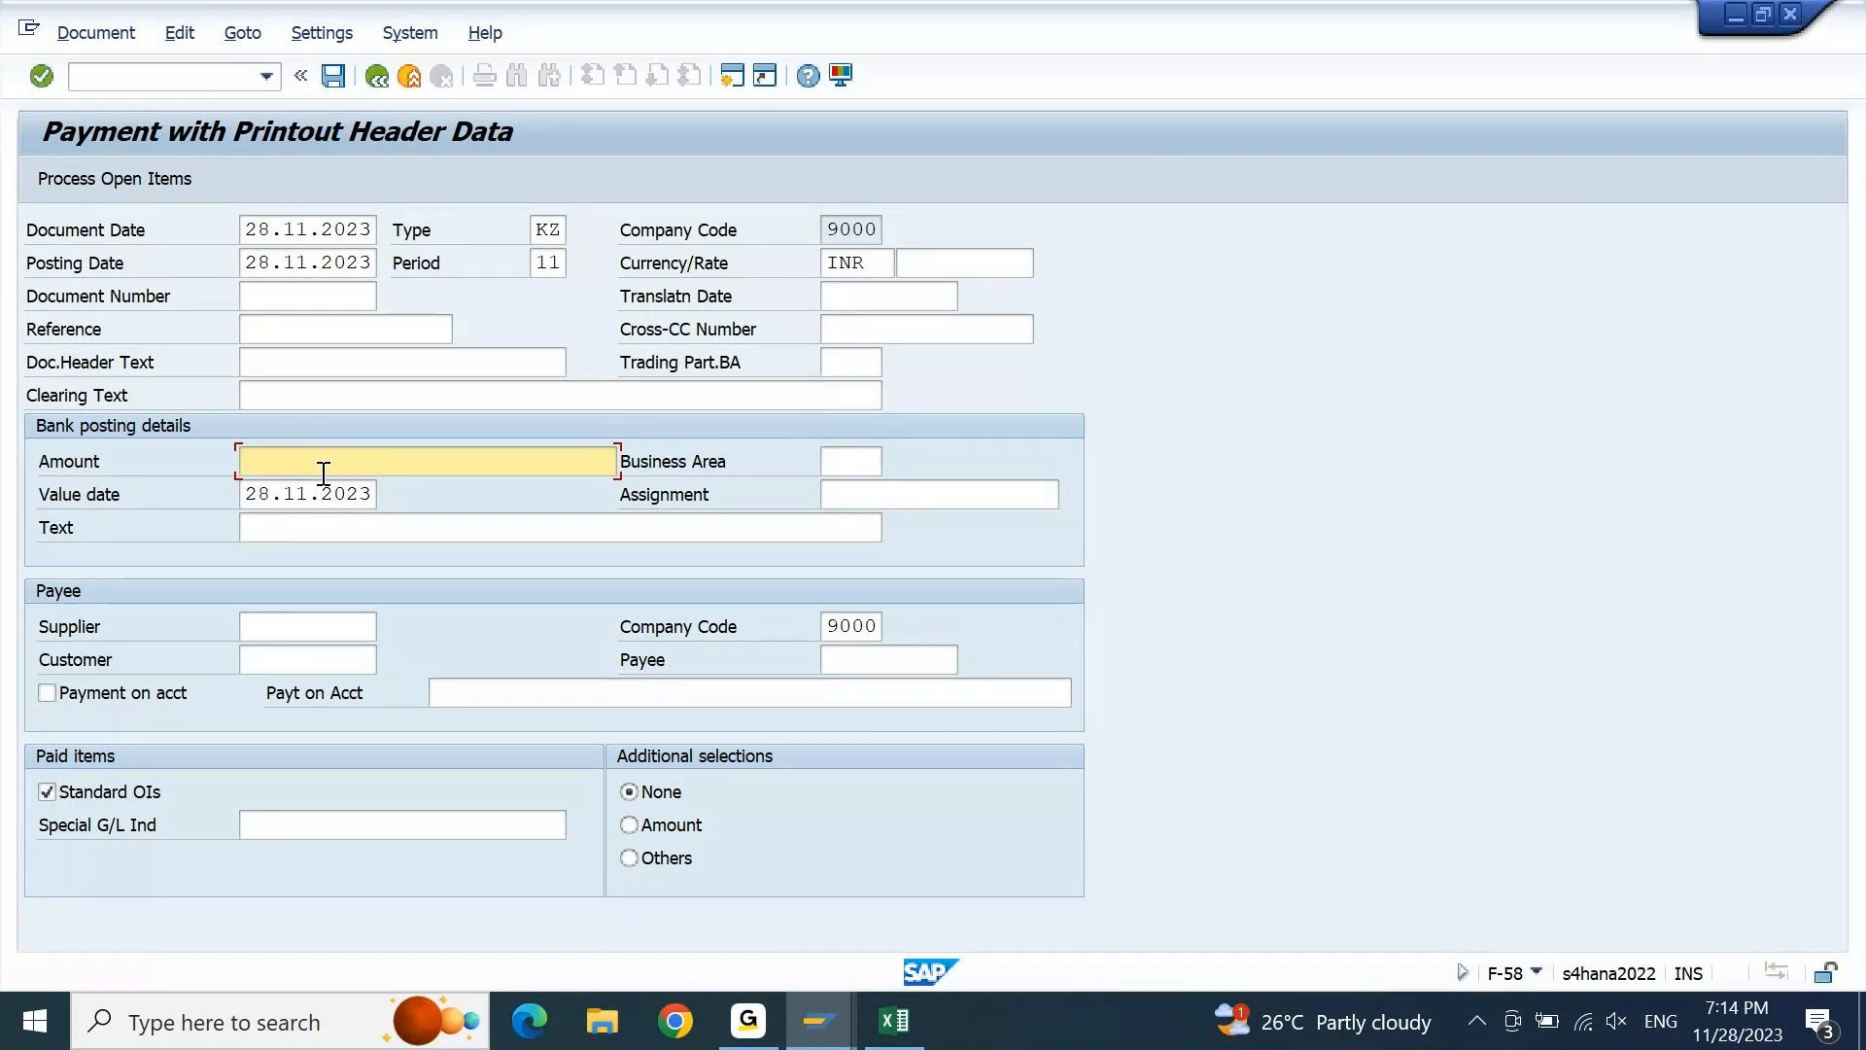
# Enter F-58 as the payment's reference, document header text and clearing text
pyautogui.click(305, 333)
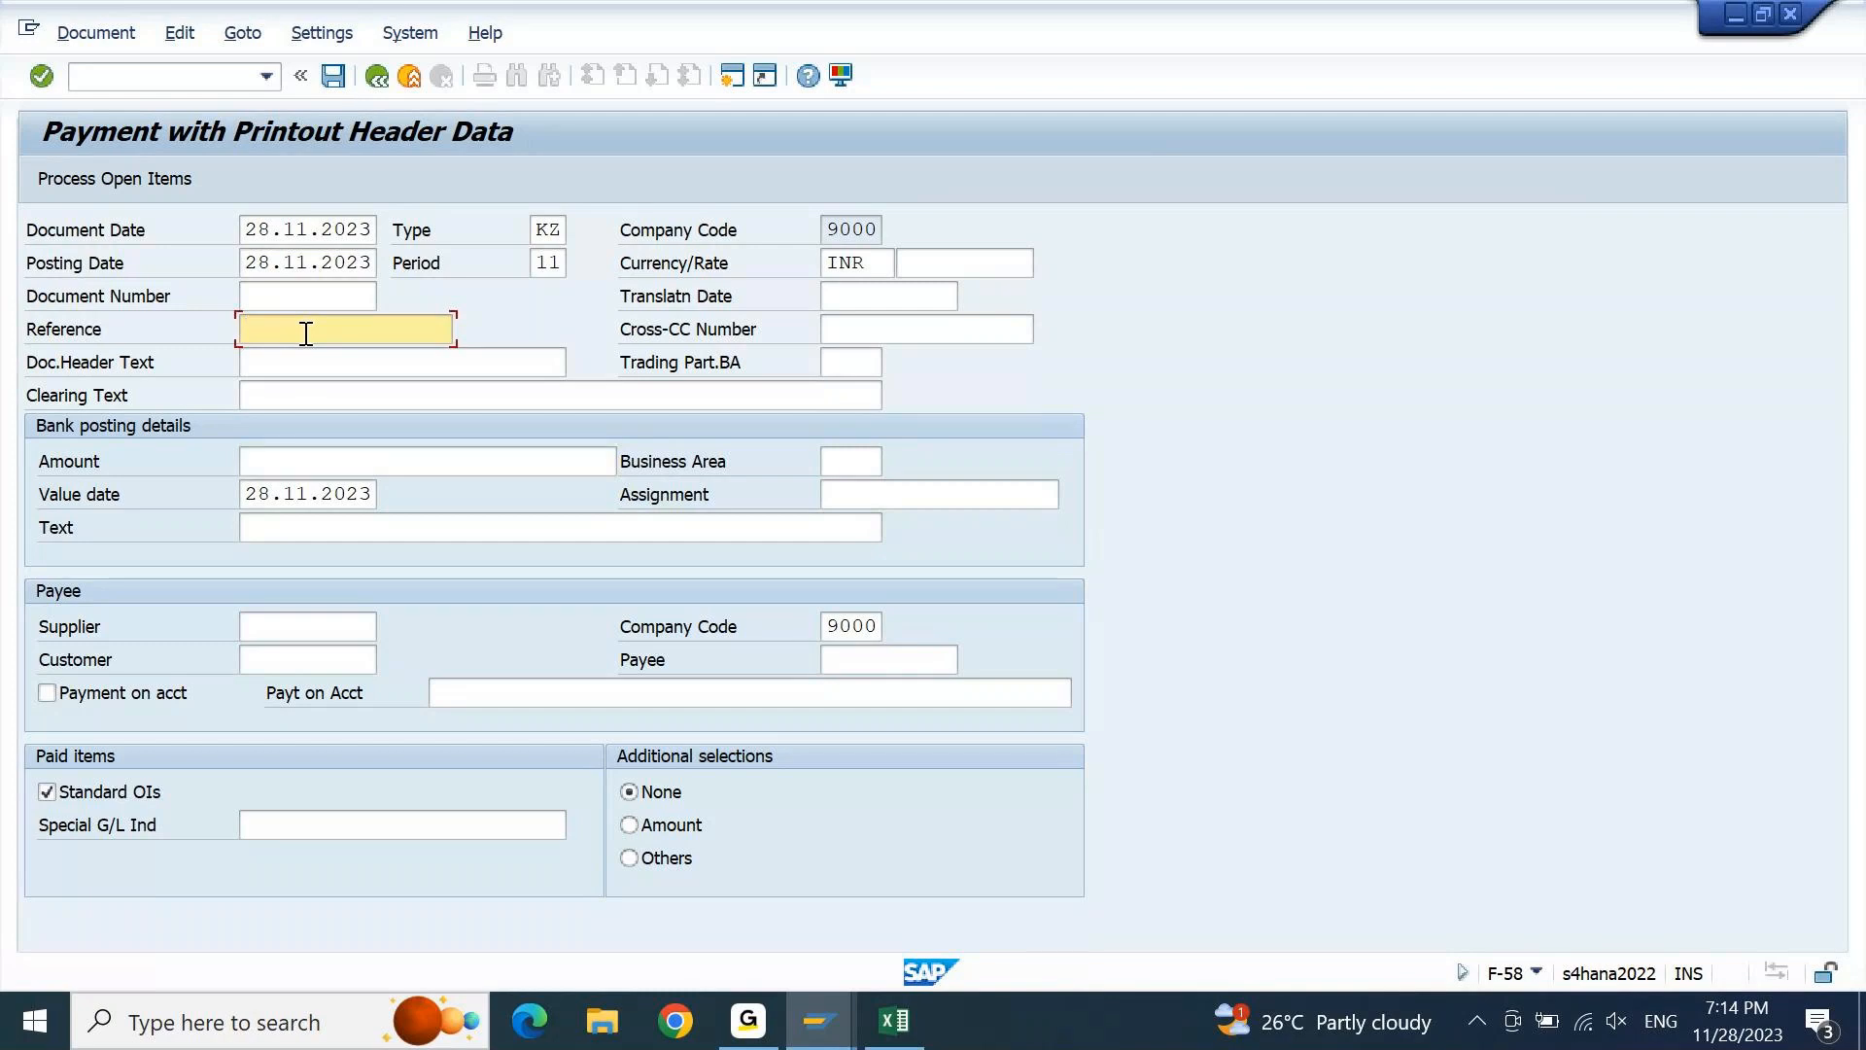
pyautogui.write('F-58')
pyautogui.press('Tab')
pyautogui.write('F-58')
pyautogui.press('Tab')
pyautogui.write('F-58')
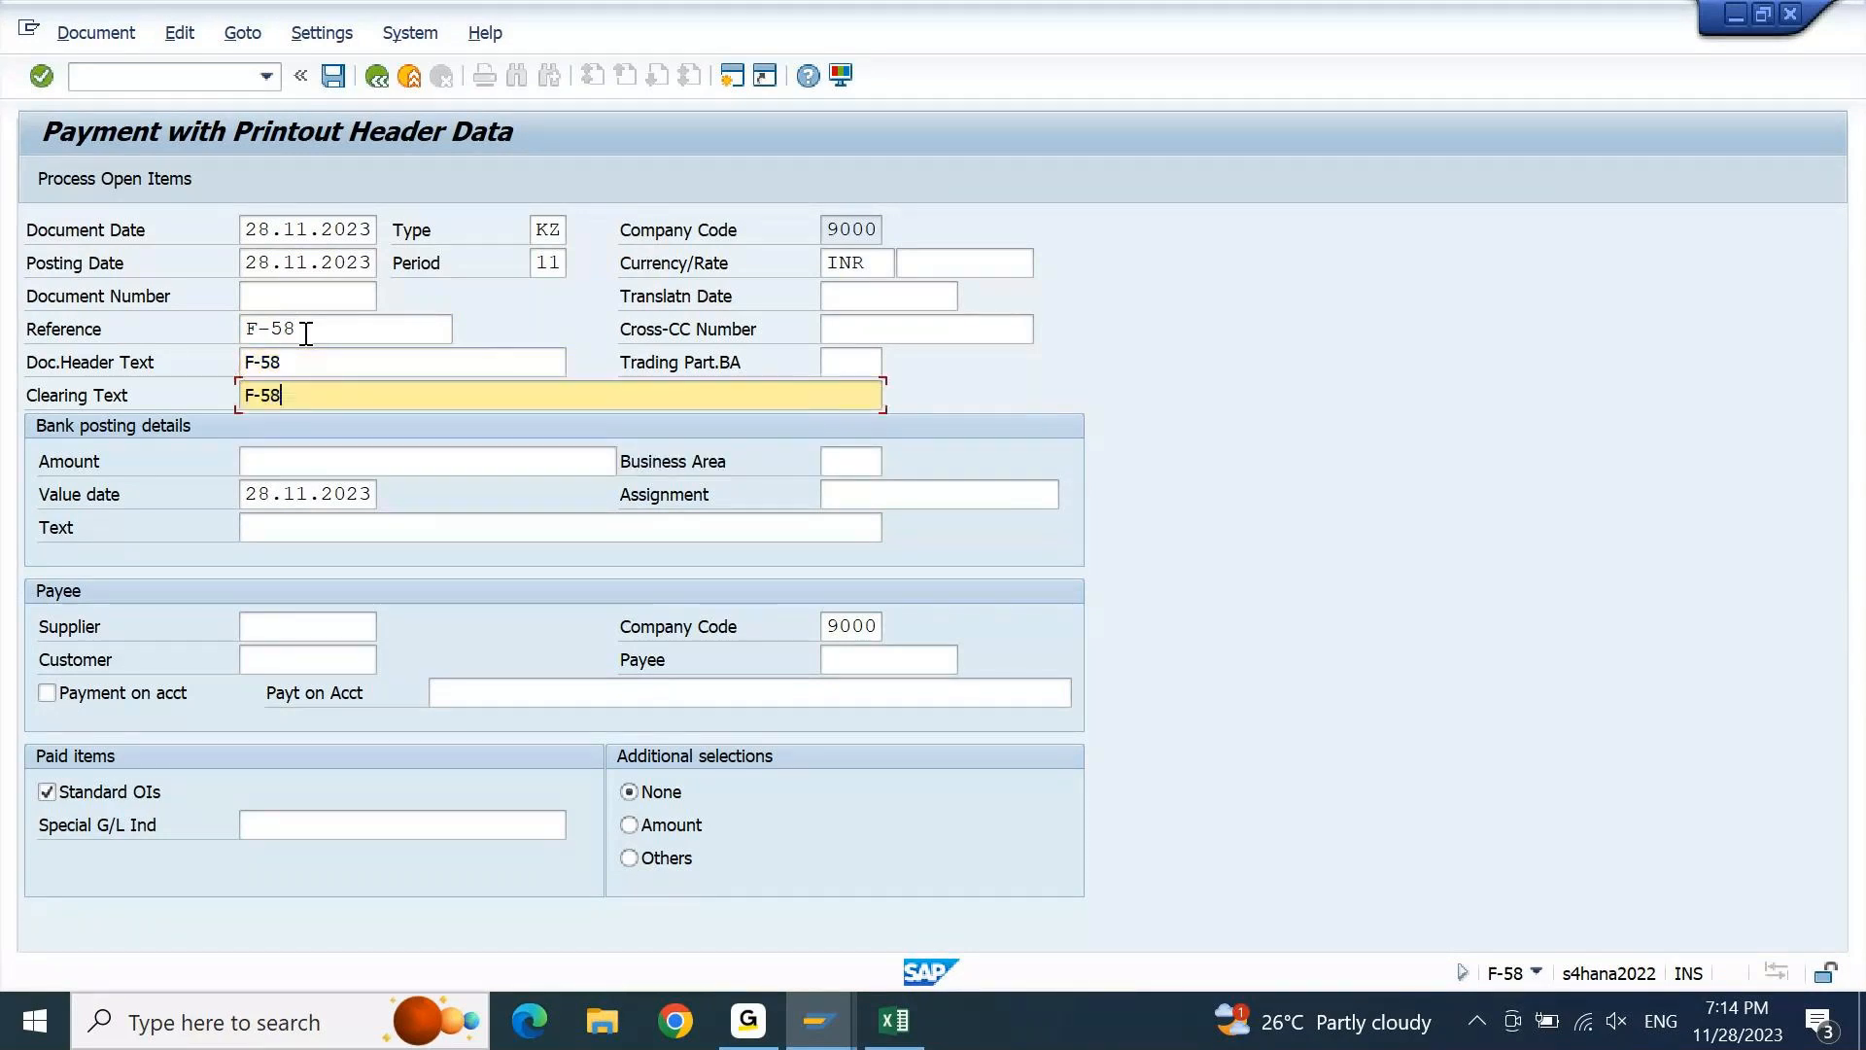
# In the bank posting details, set the amount to 2000, clear the value date and enter F-58 as the text
pyautogui.press('Tab')
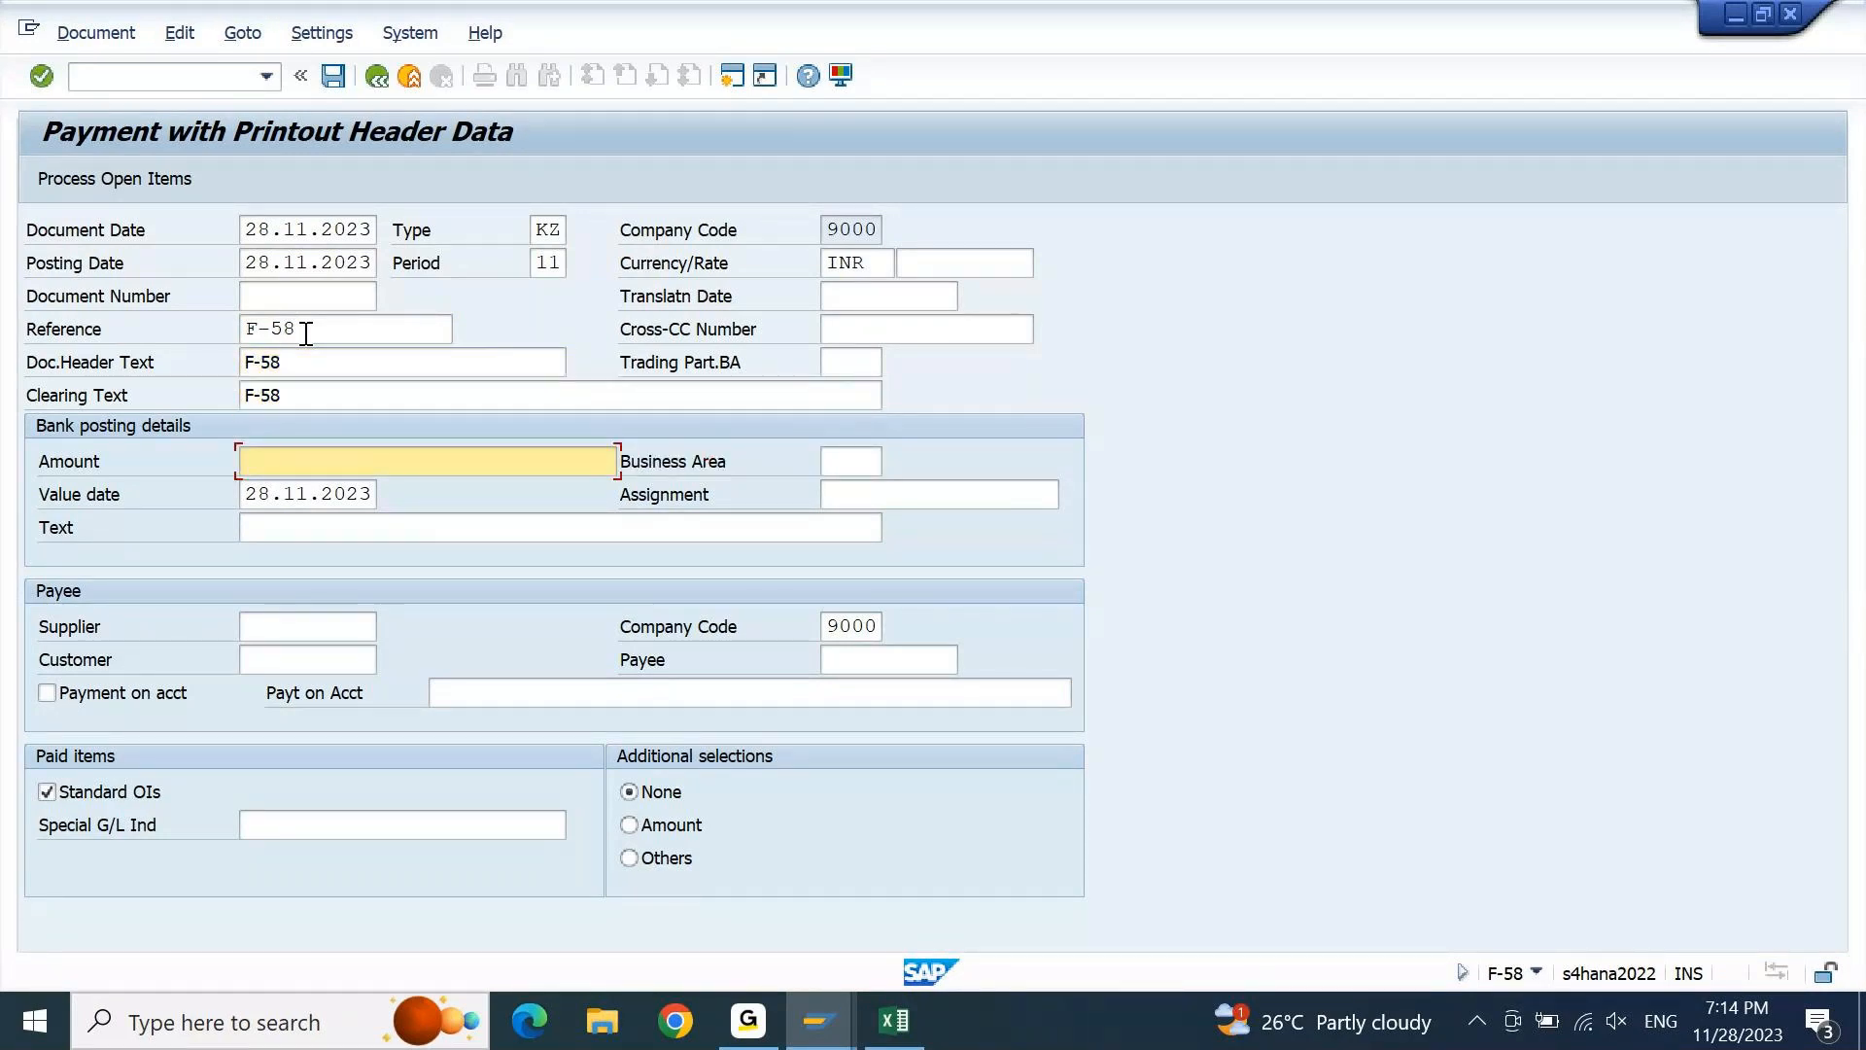
pyautogui.write('2000')
pyautogui.click(724, 463)
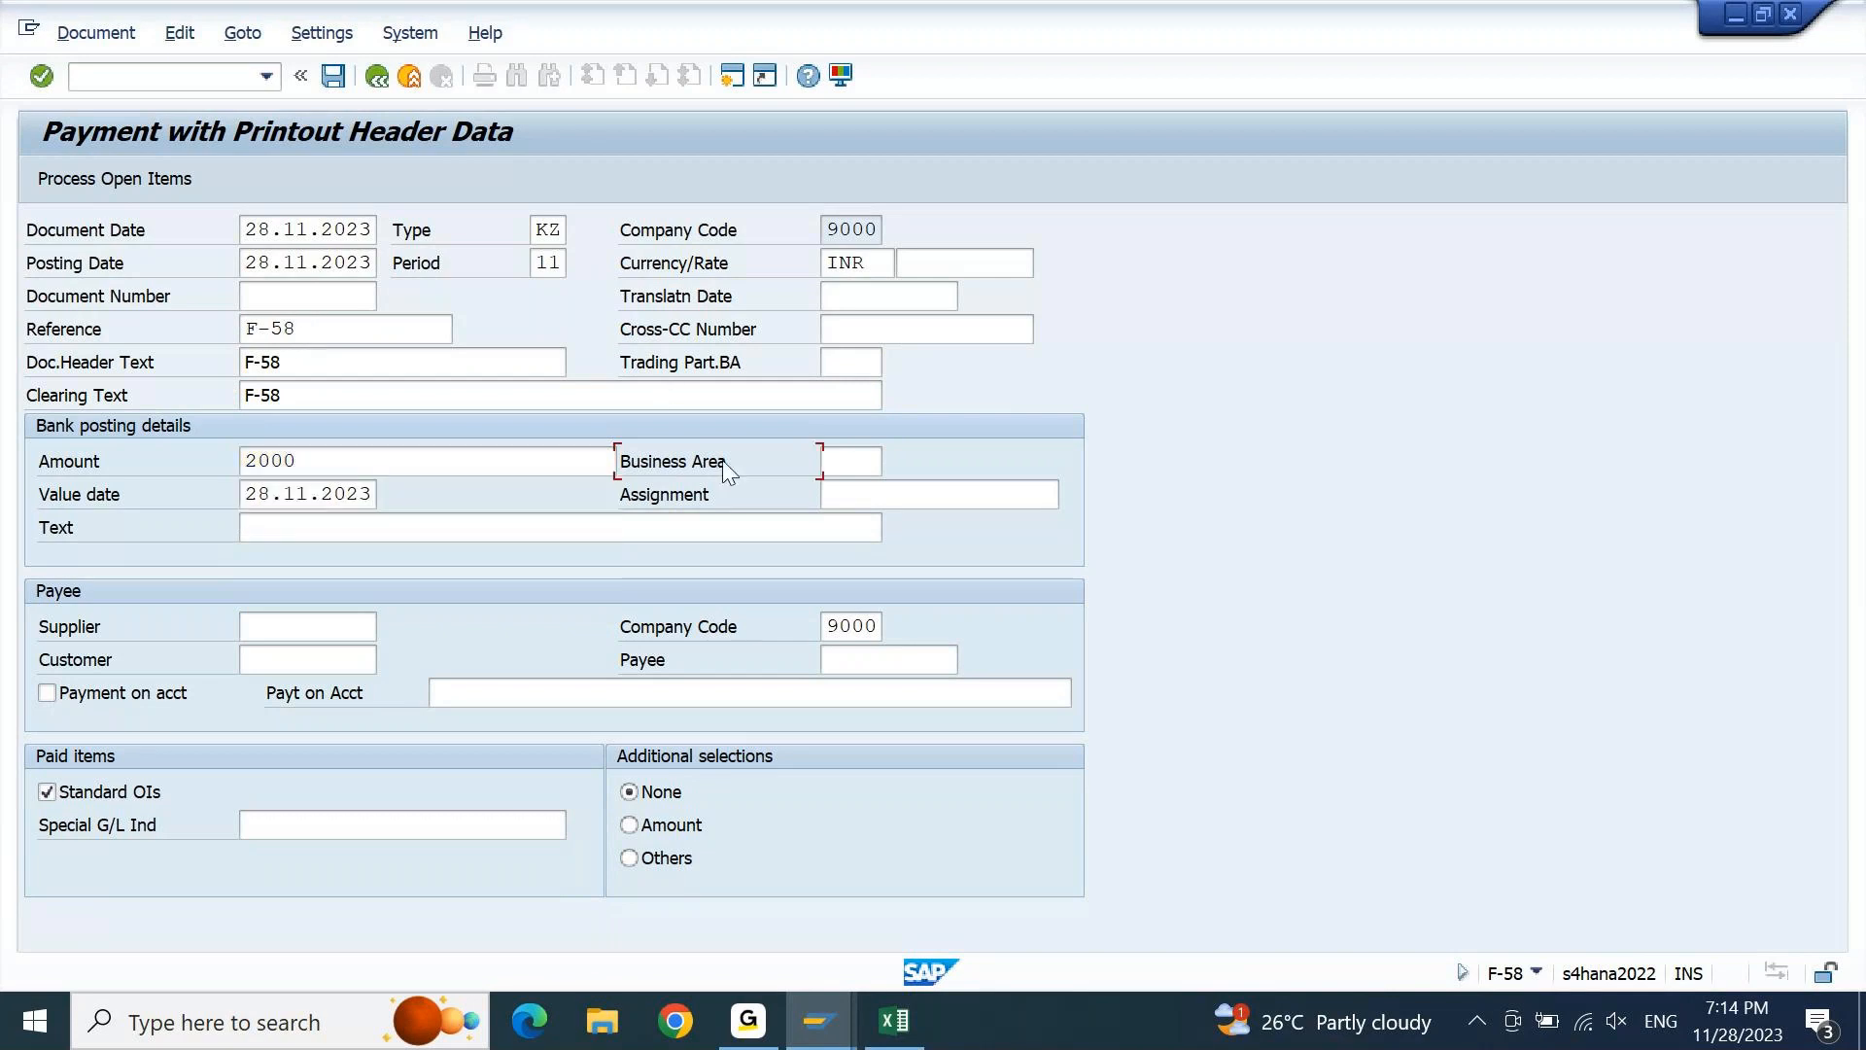
pyautogui.press('Tab')
pyautogui.press('Tab')
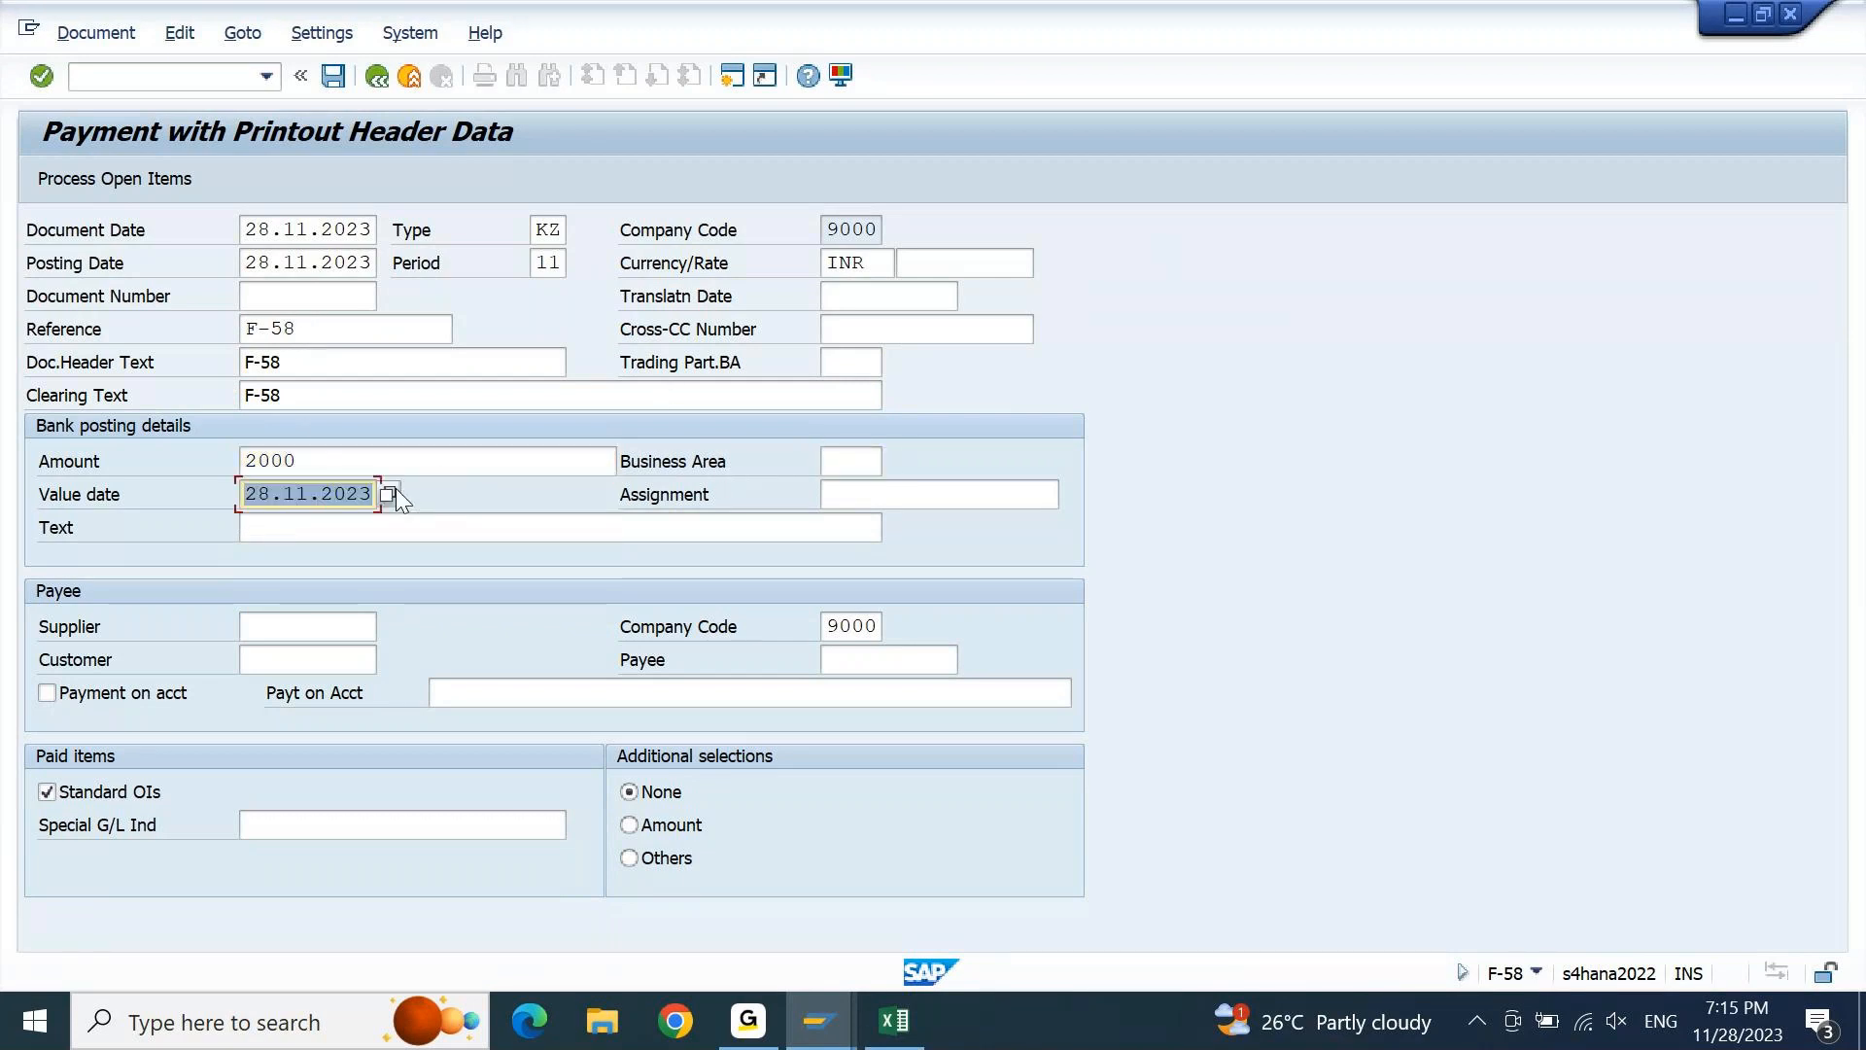
pyautogui.press('Delete')
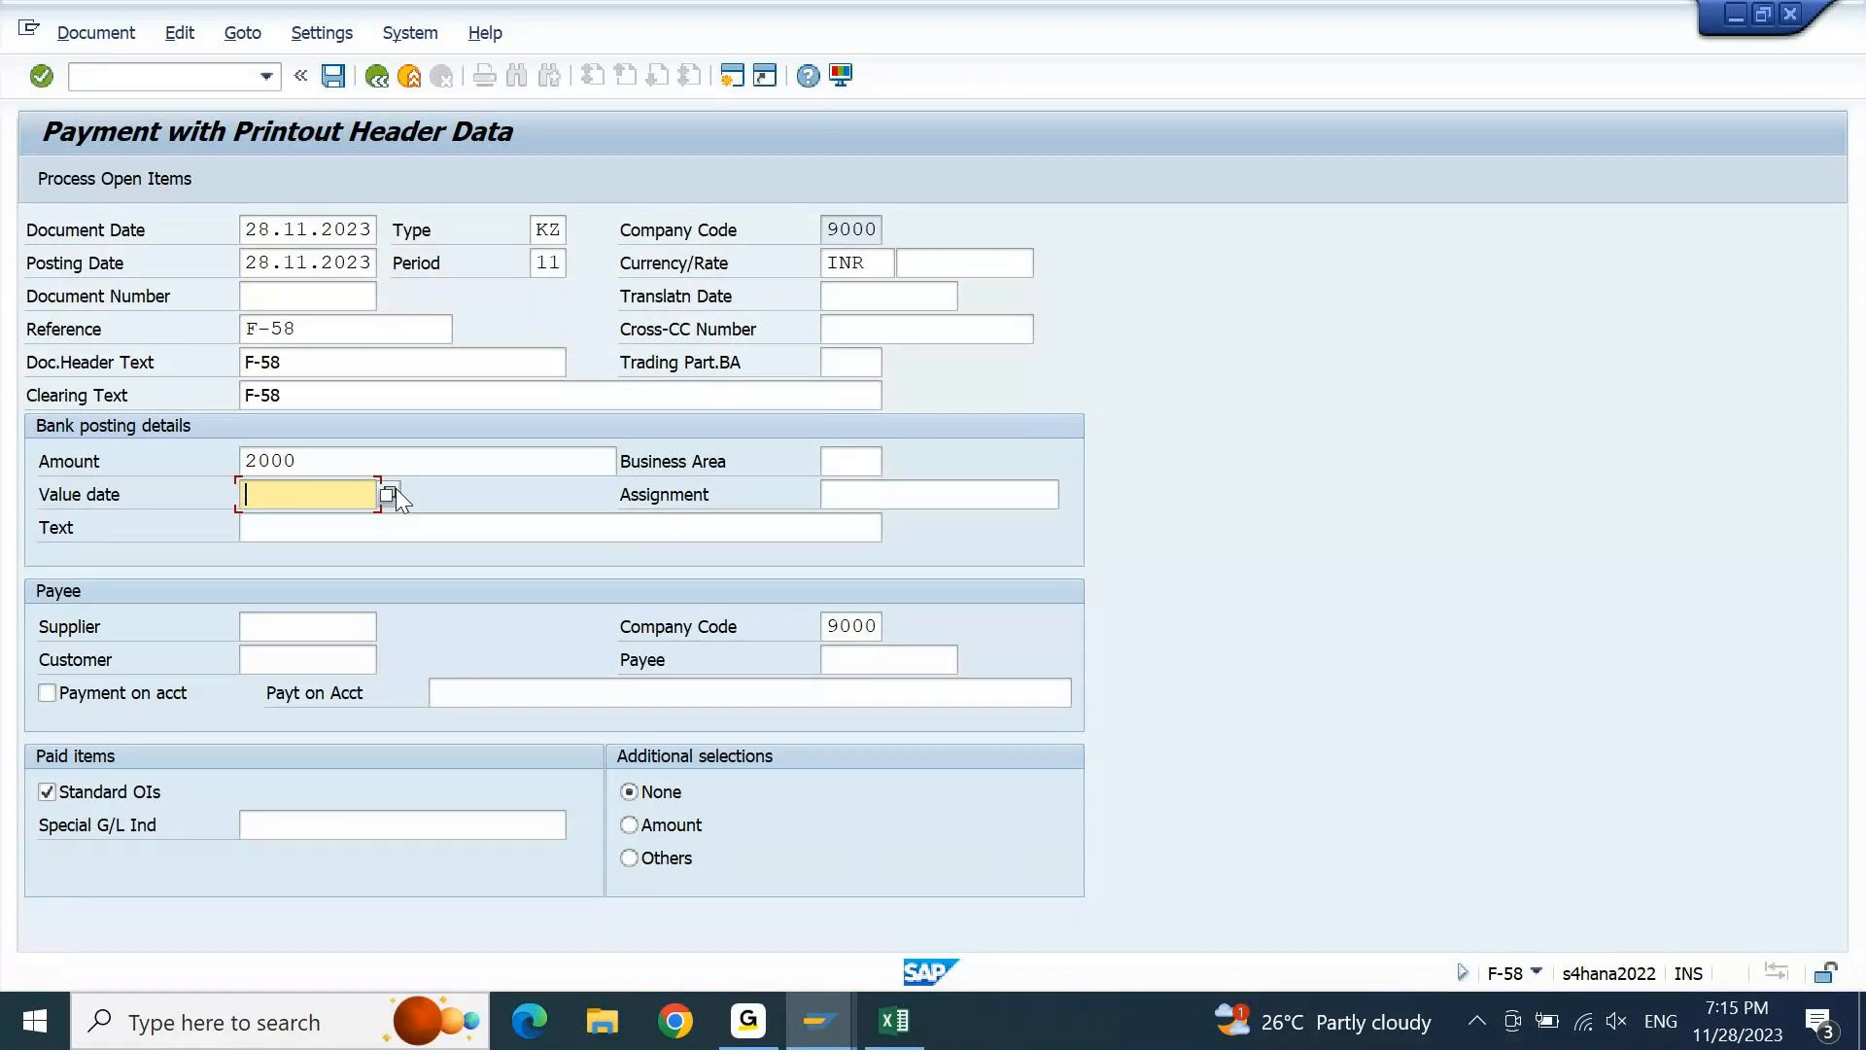
pyautogui.press('Tab')
pyautogui.write('F-5')
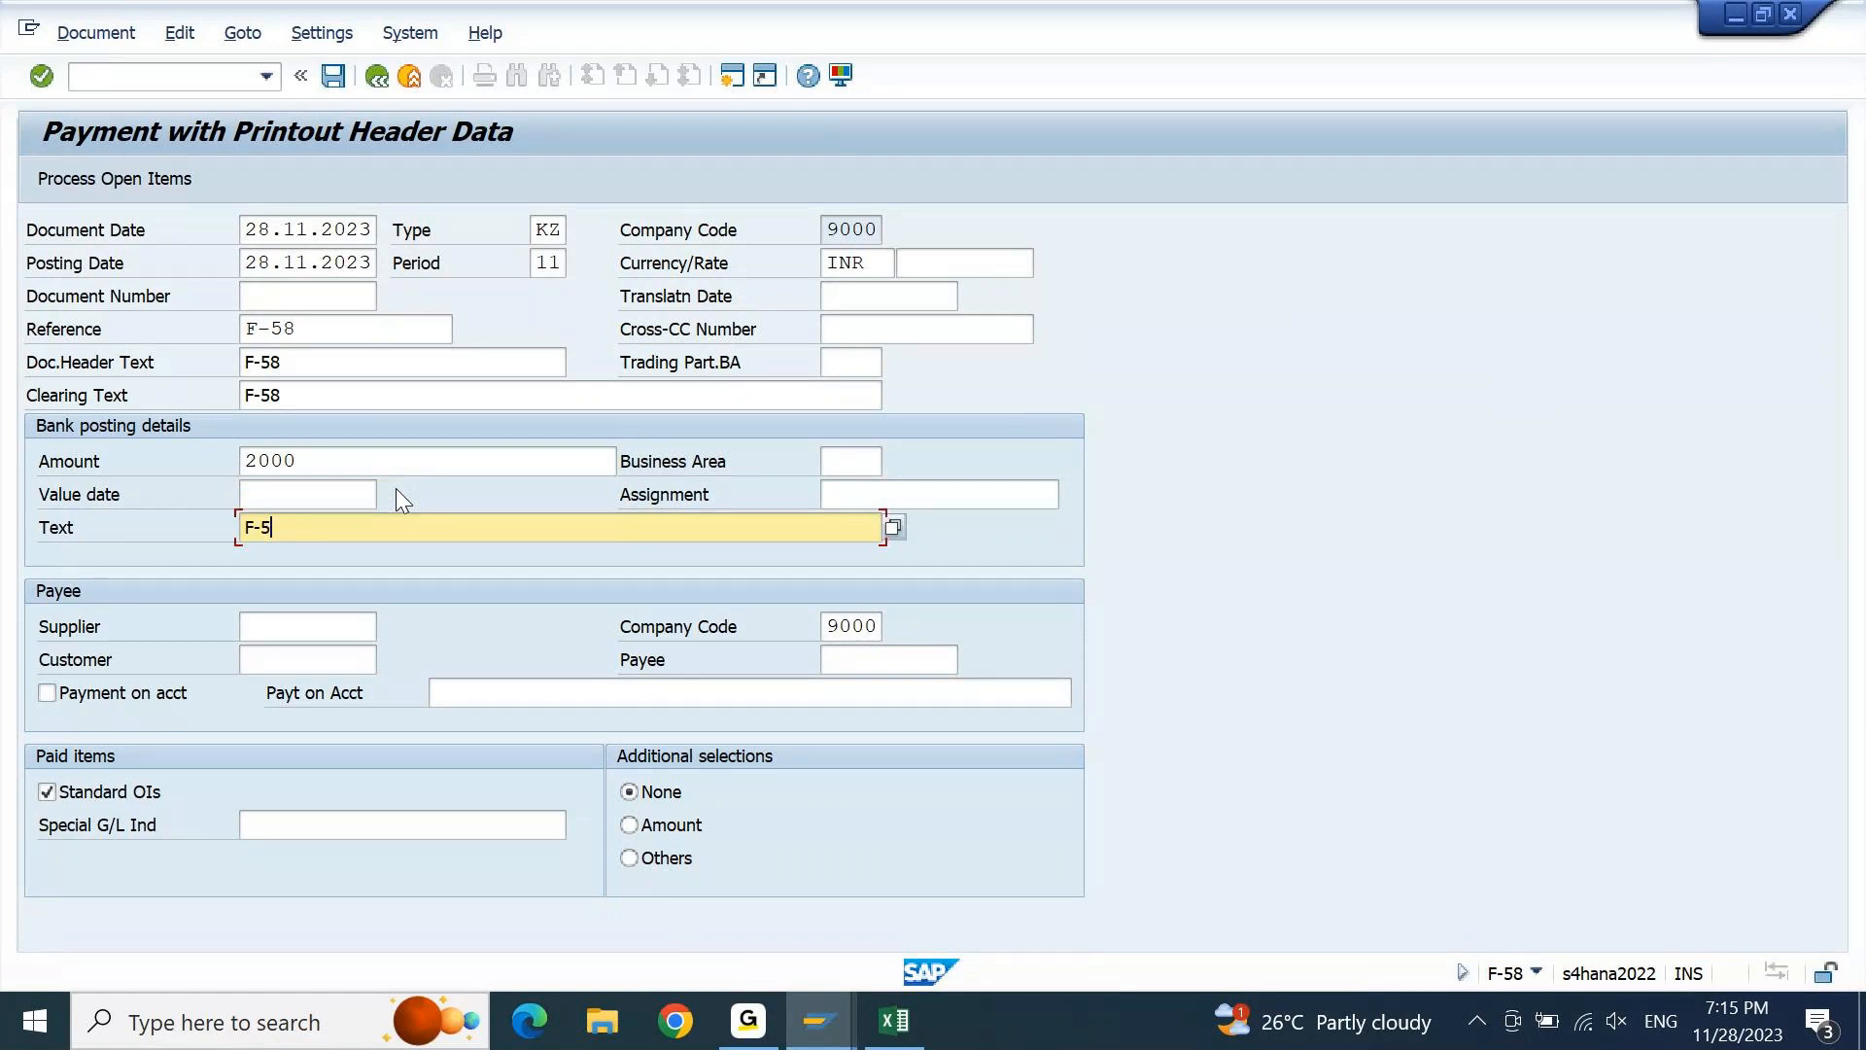
pyautogui.write('8')
# Enter the supplier number of Palak stores as payee and process the supplier's open items
pyautogui.press('Tab')
pyautogui.write('2000')
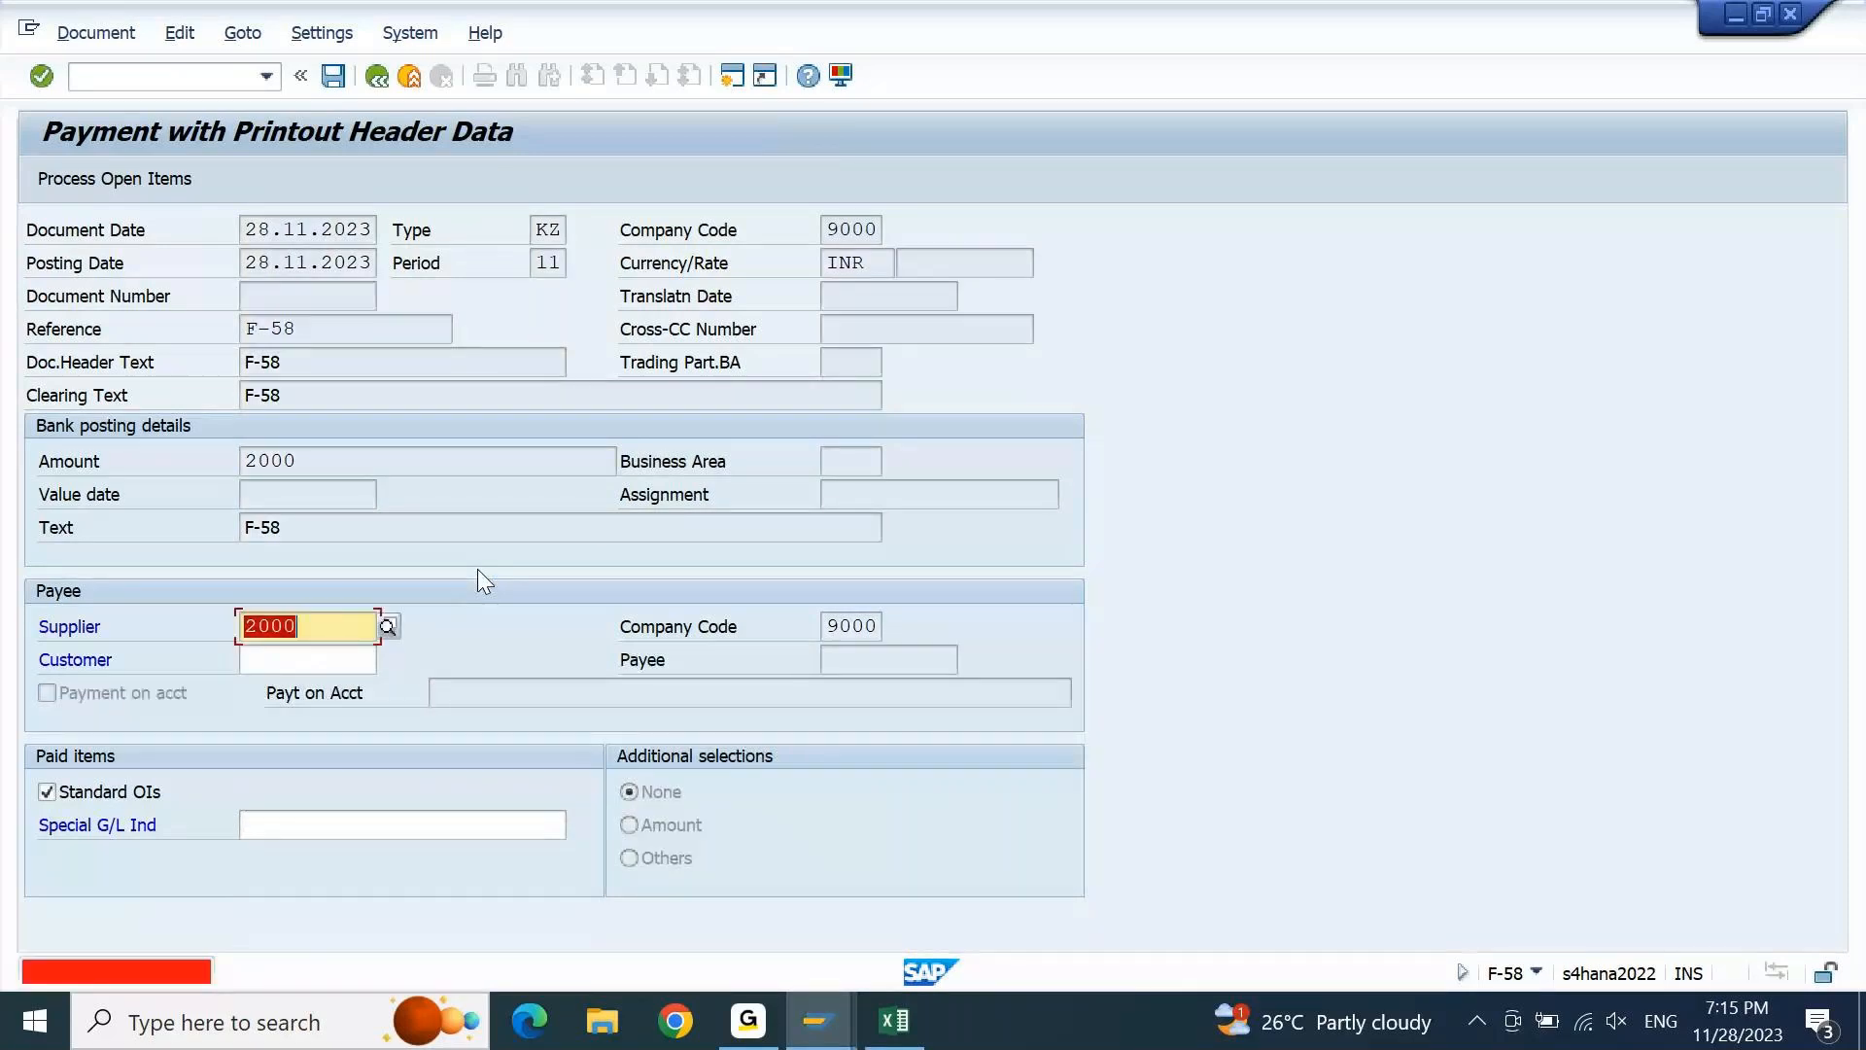
pyautogui.press('Return')
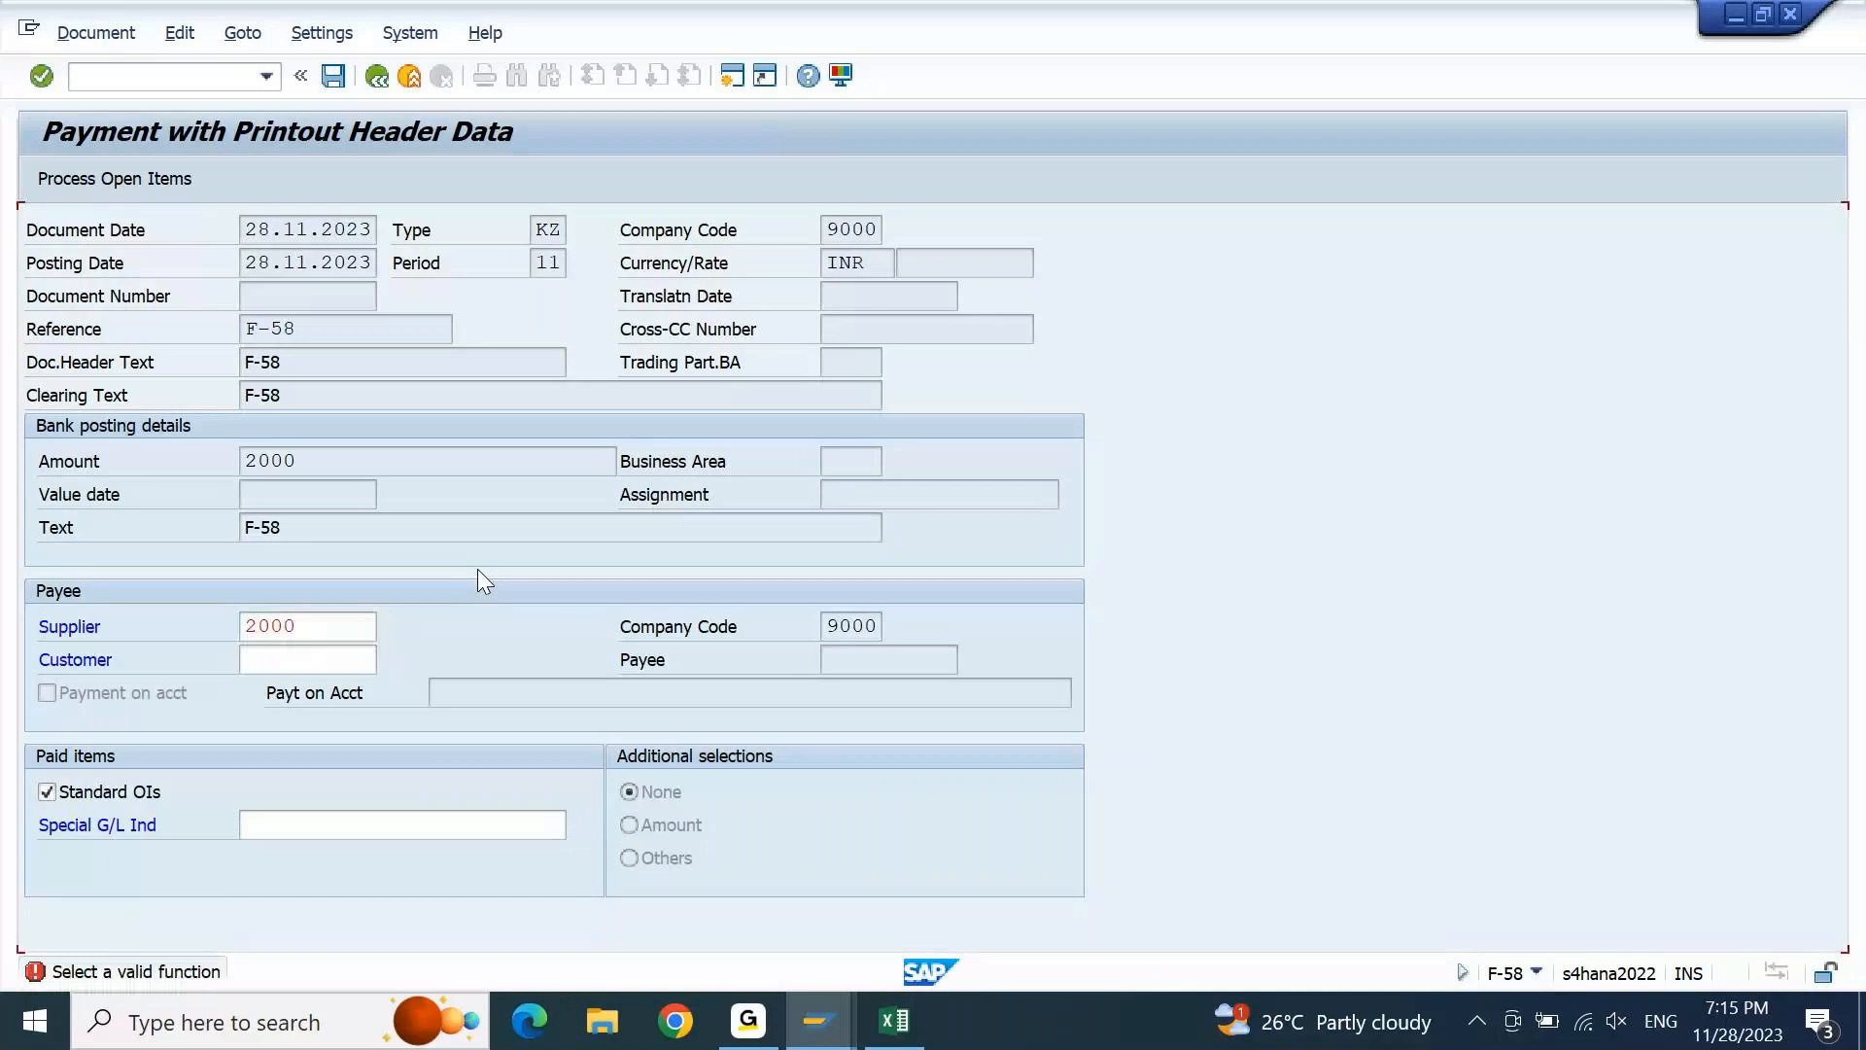
pyautogui.press('Tab')
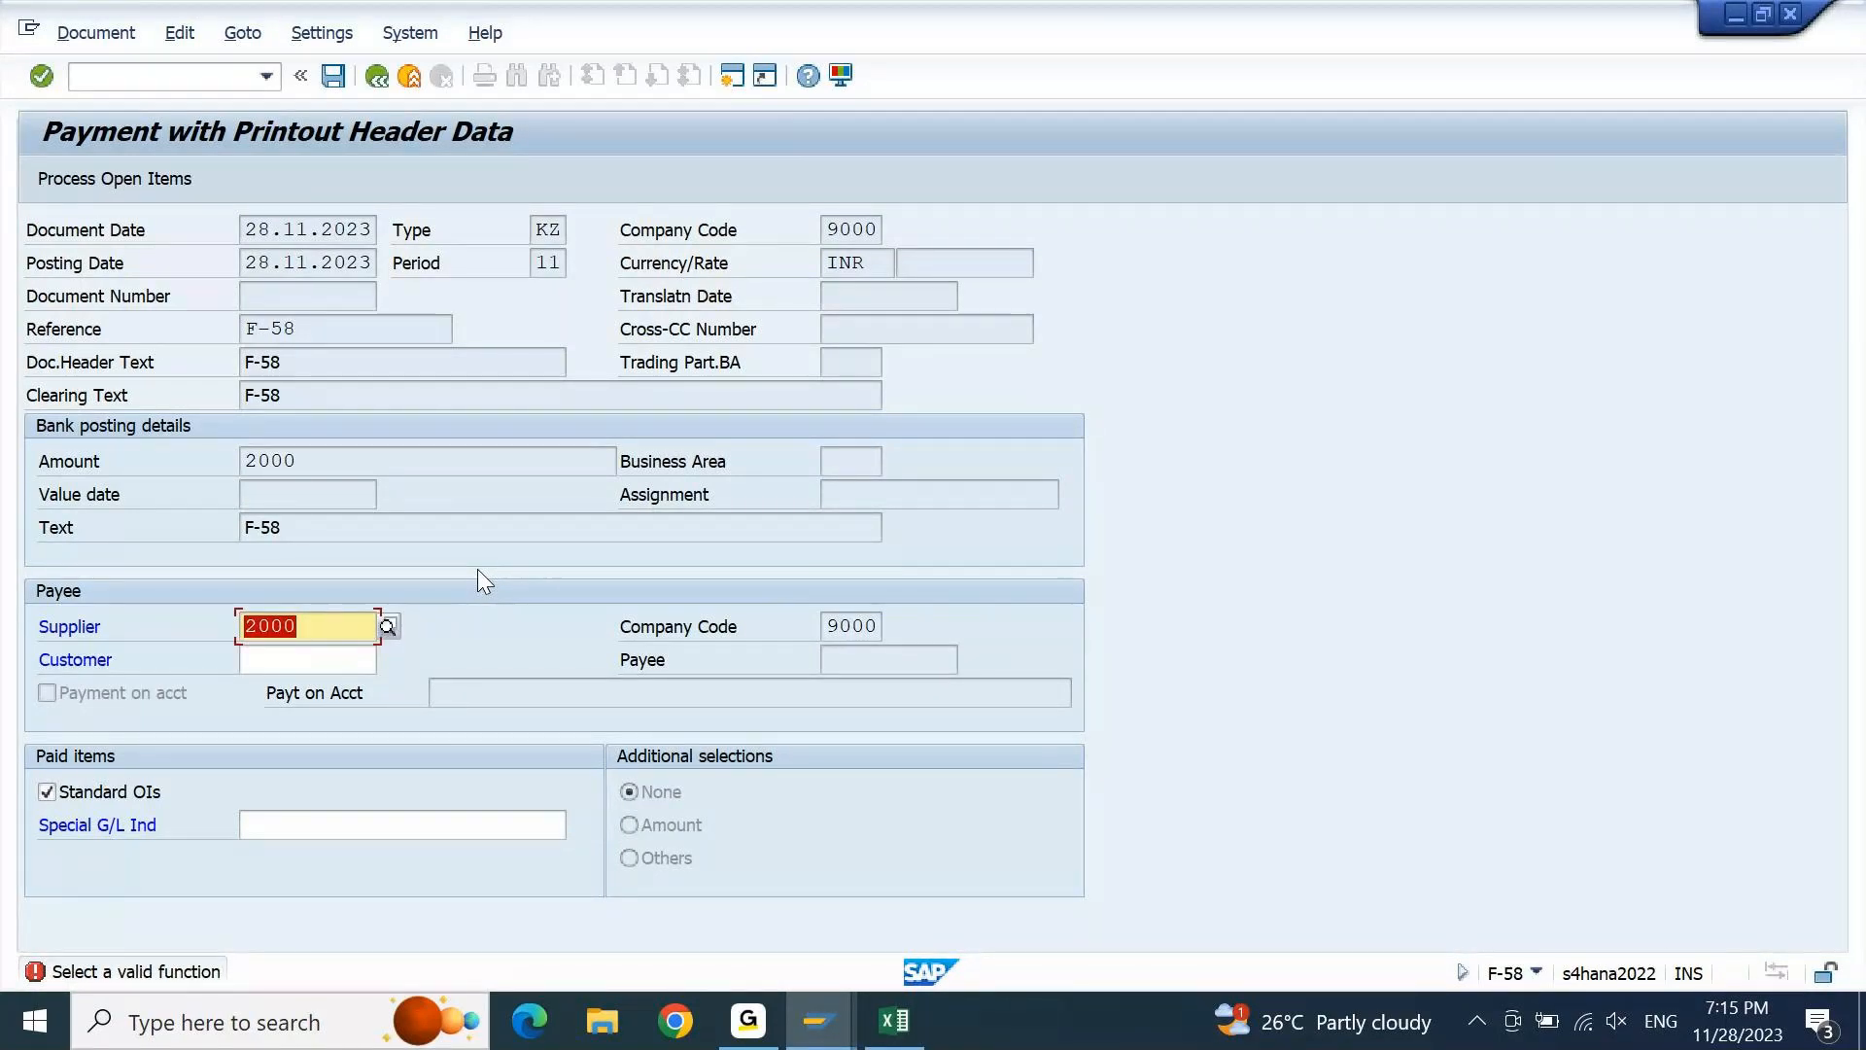
pyautogui.press('Return')
pyautogui.press('Return')
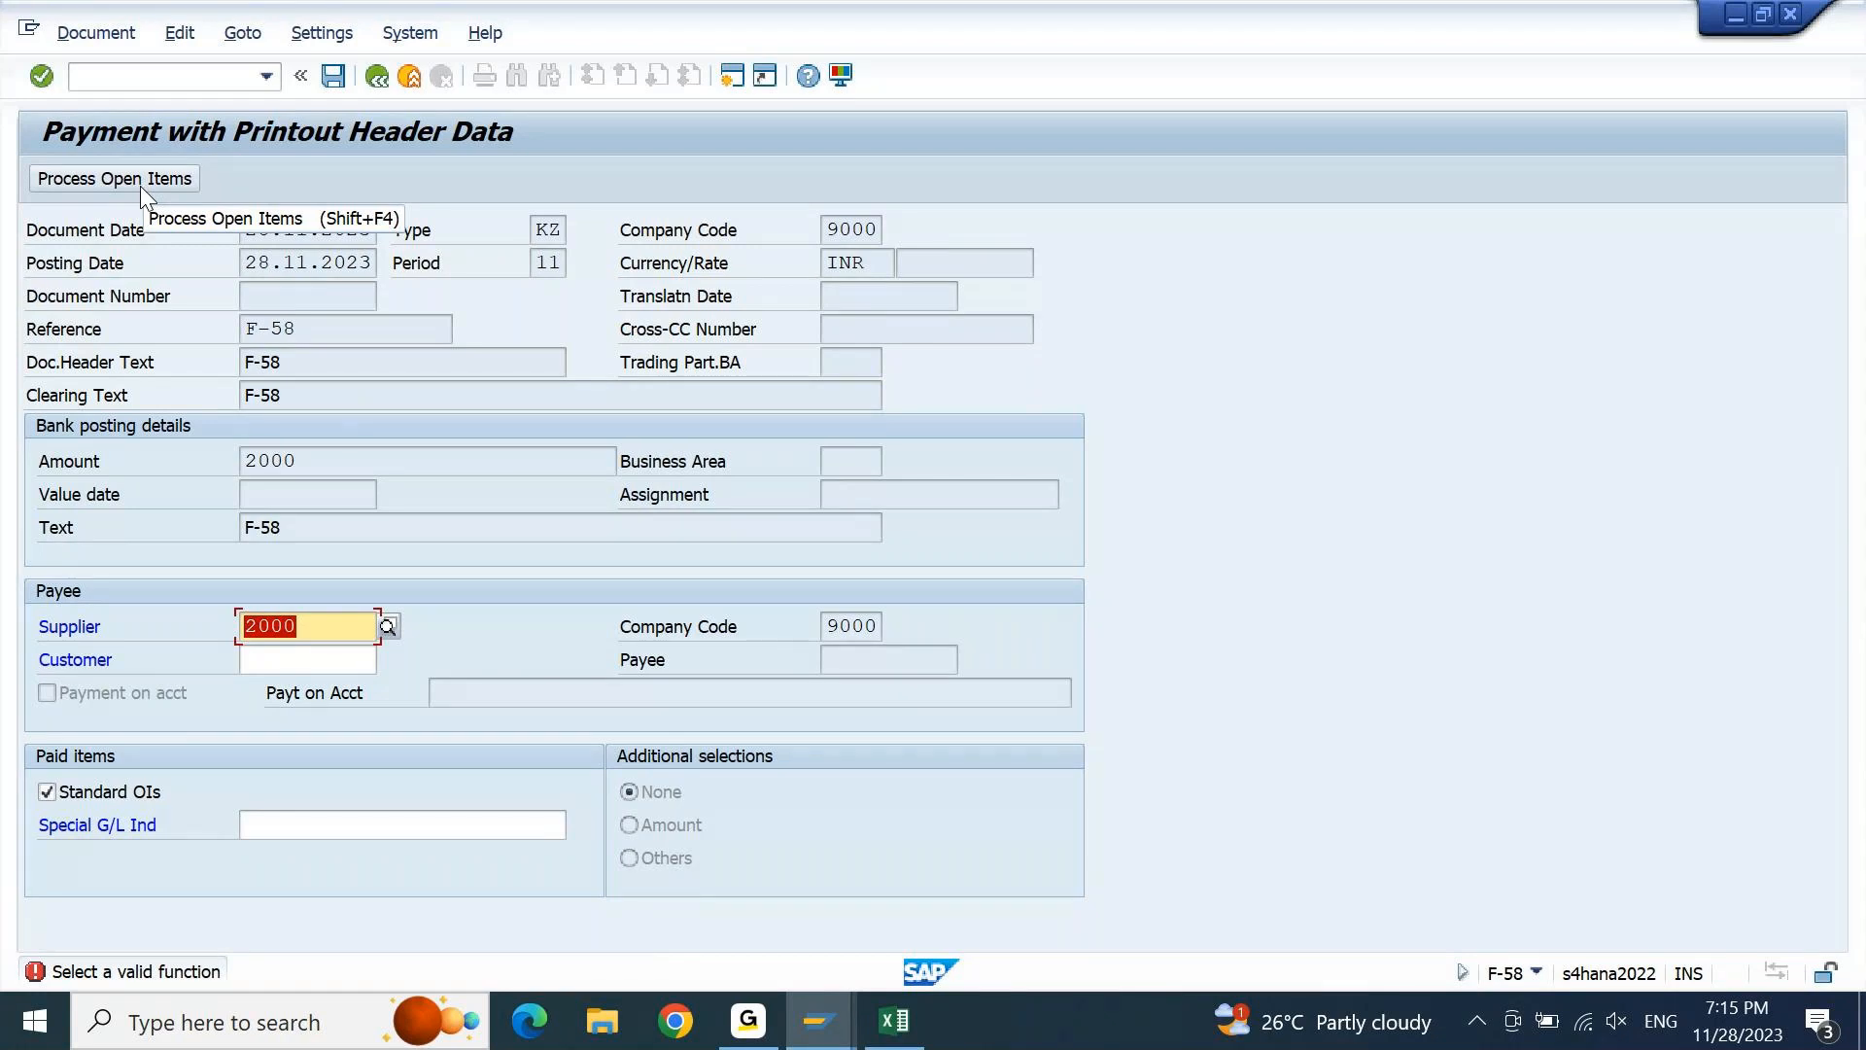
pyautogui.click(310, 623)
pyautogui.press('Return')
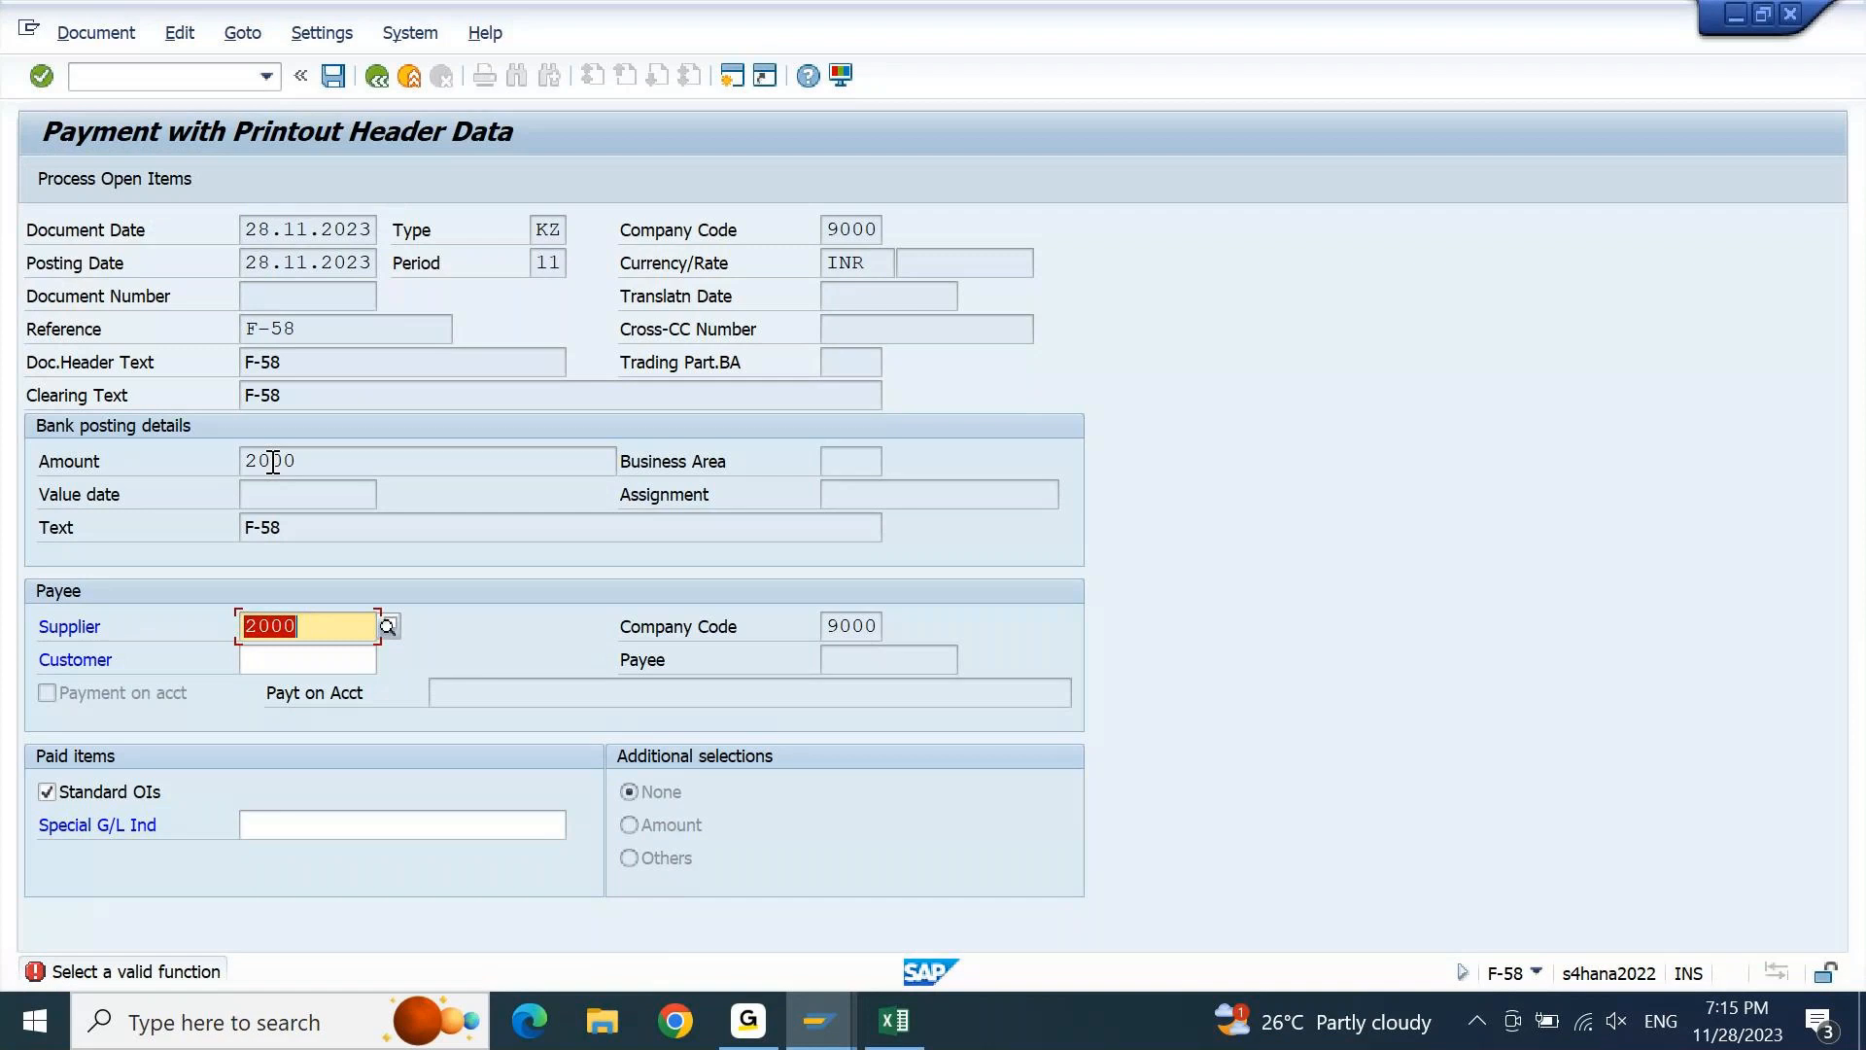
pyautogui.click(138, 185)
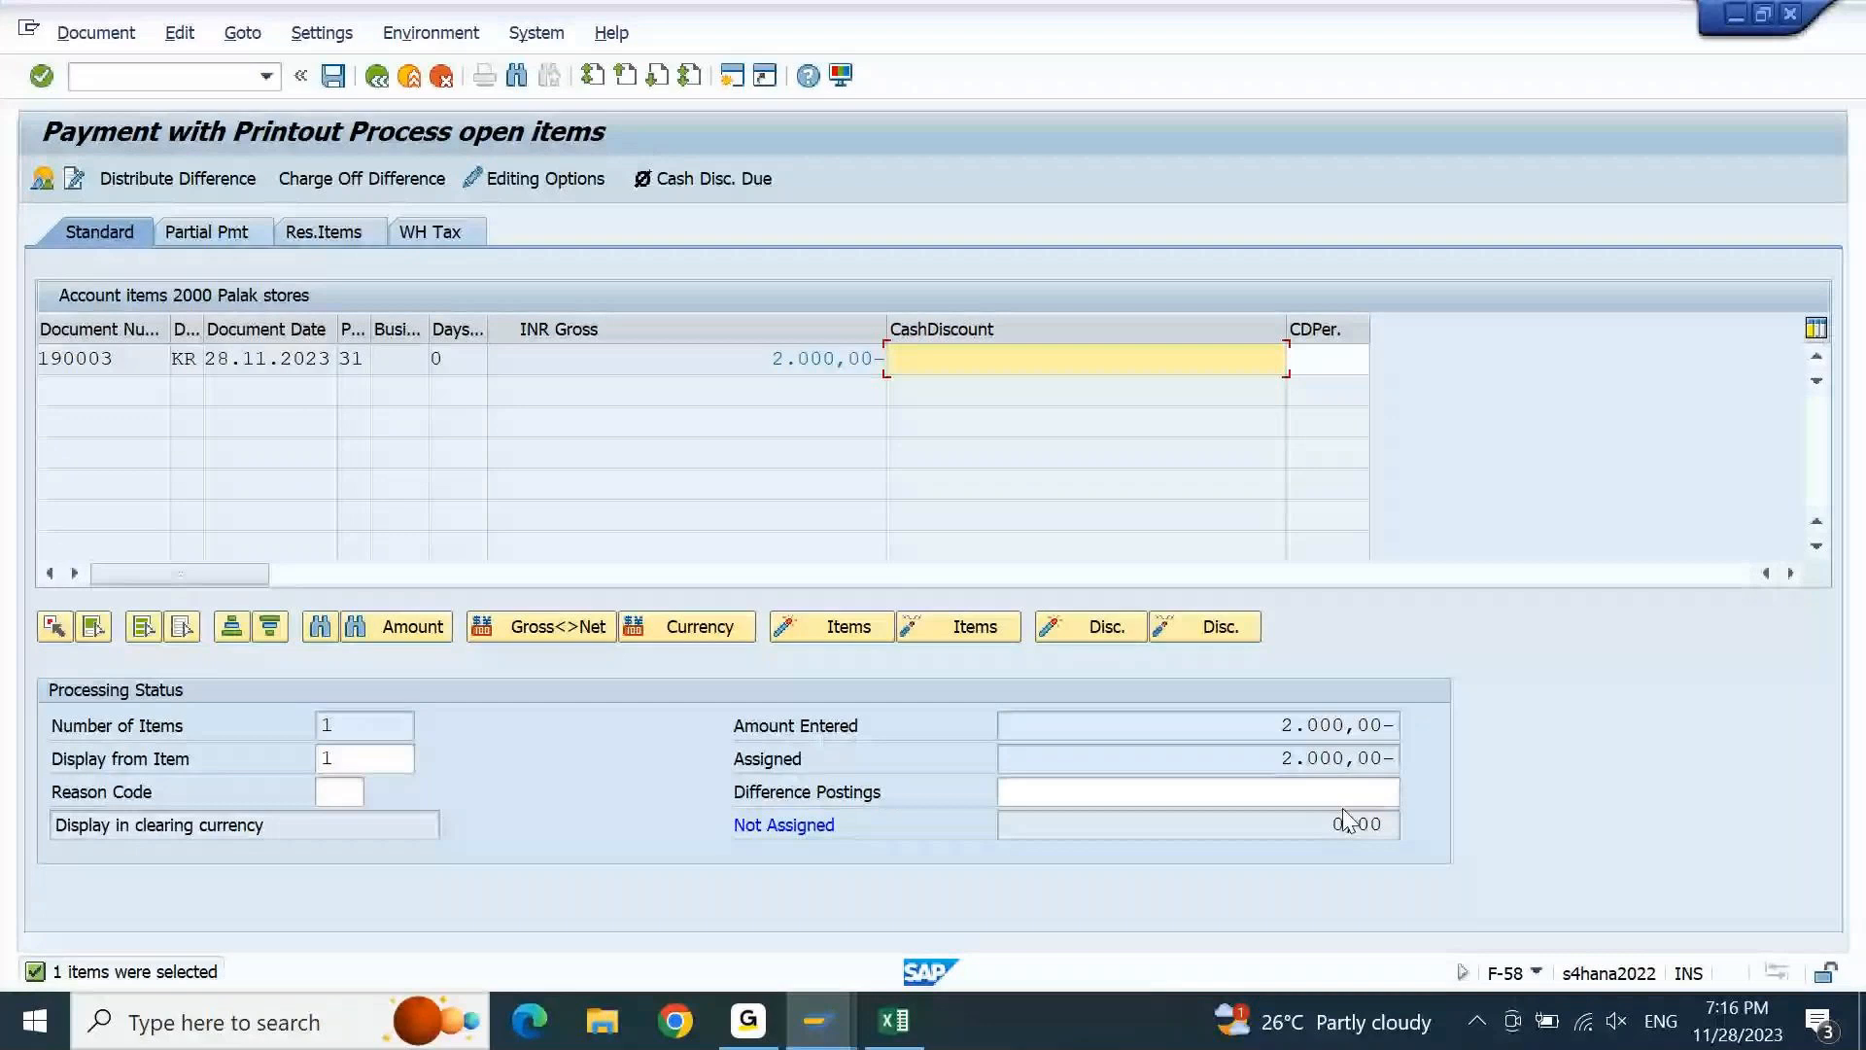
# Simulate the payment document and check the account in the HDFC outgoing bank line item
pyautogui.click(96, 33)
pyautogui.click(101, 91)
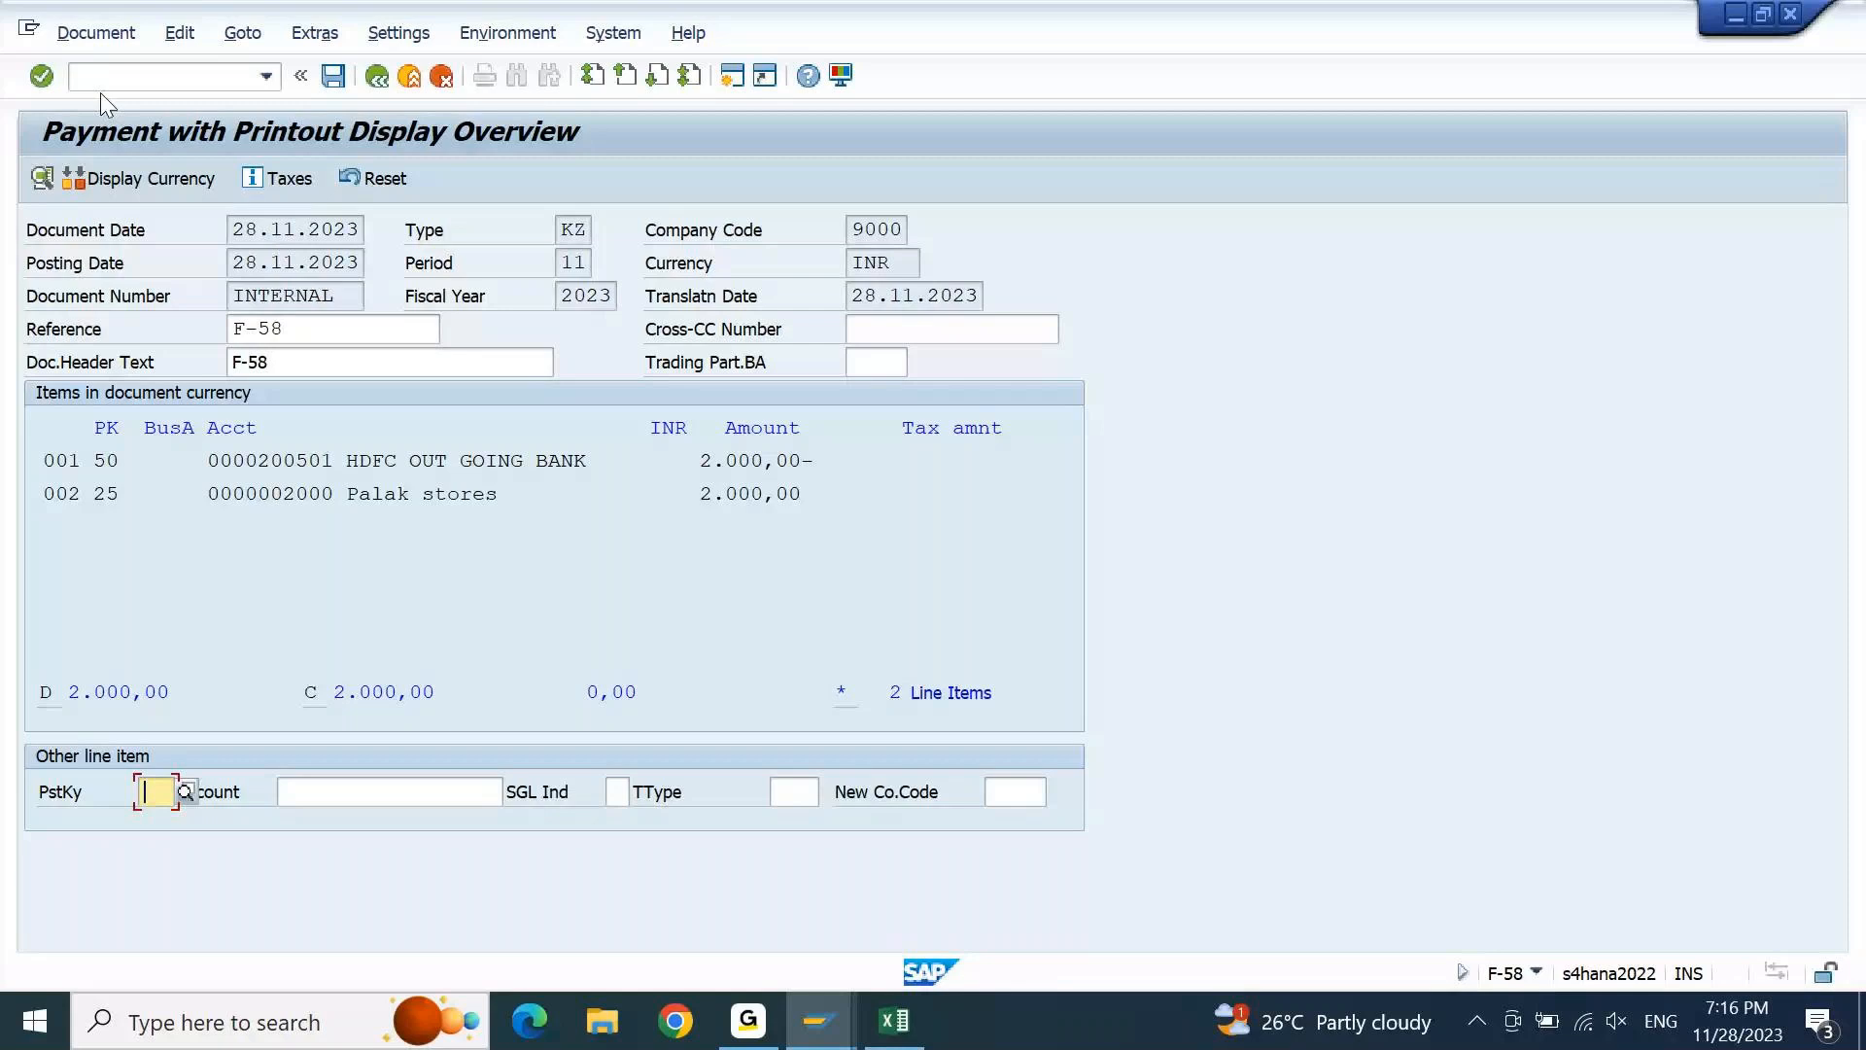
pyautogui.moveTo(258, 464); pyautogui.dragTo(336, 483)
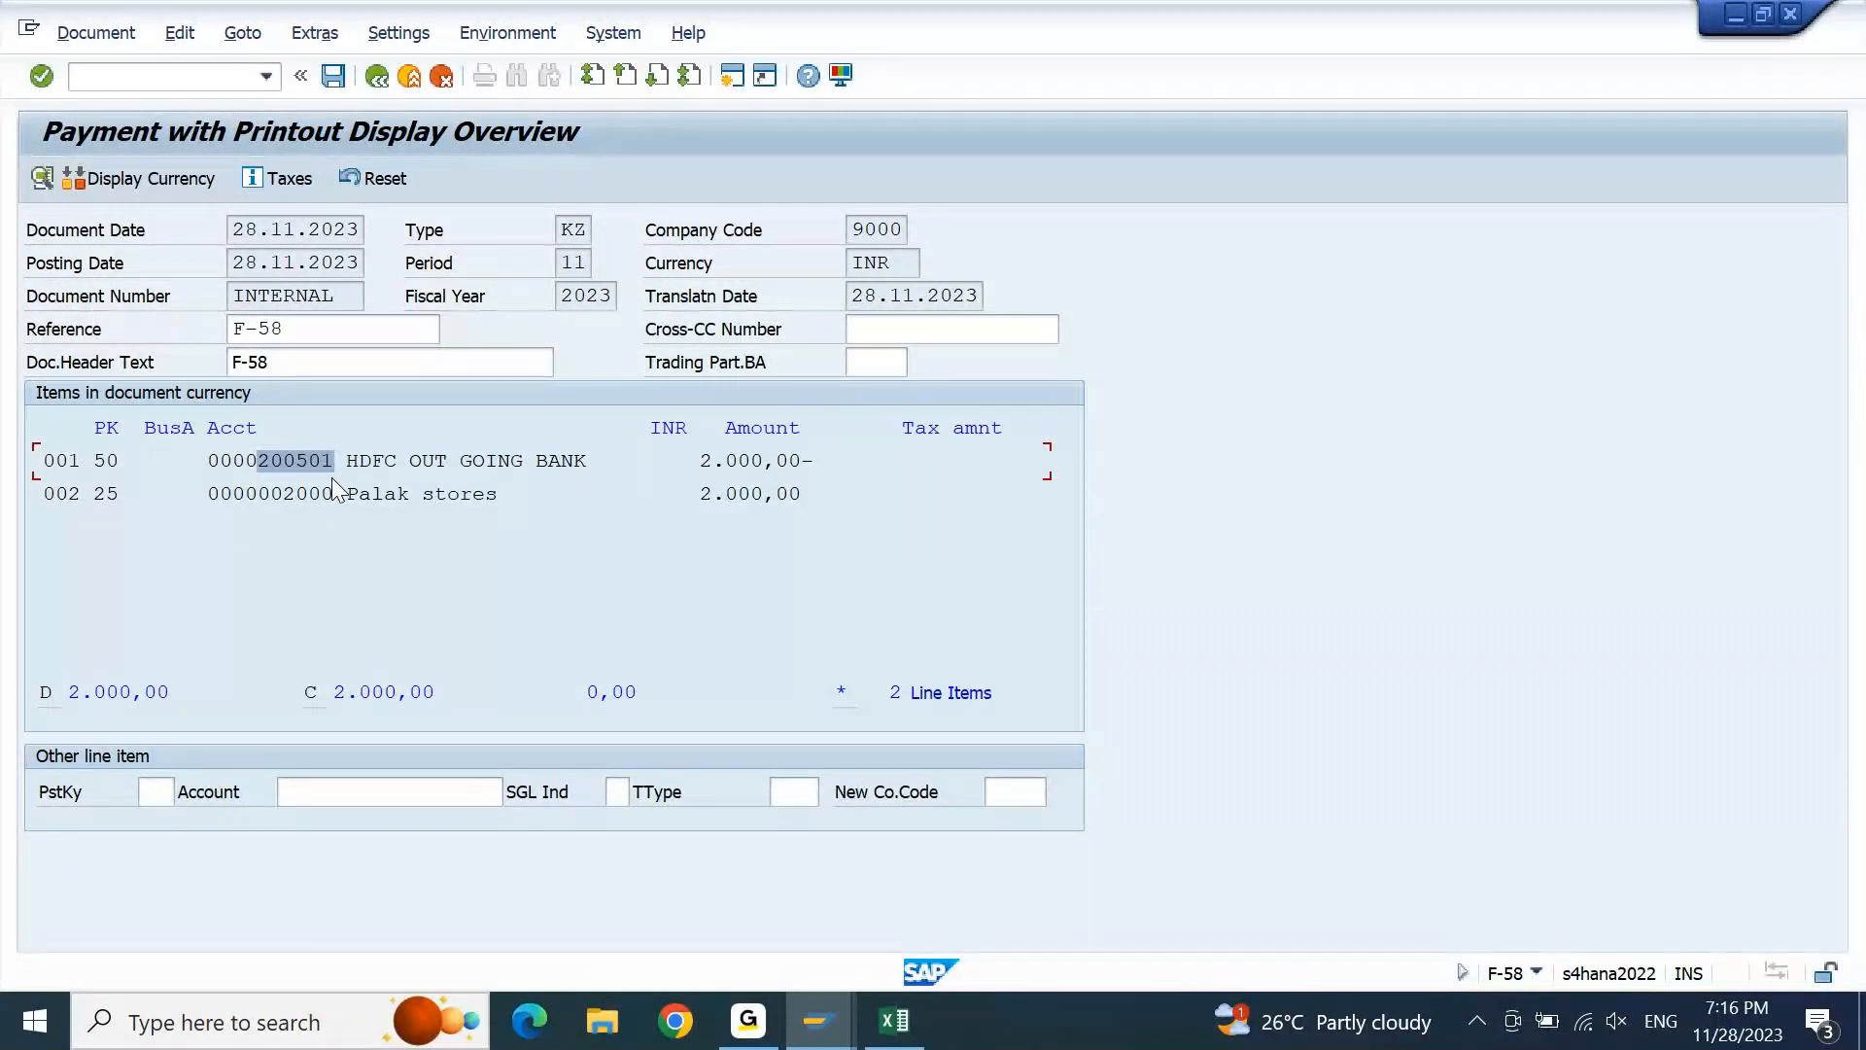
# Simulate the payment's general ledger view, check the profit center column and return to the document overview
pyautogui.click(107, 32)
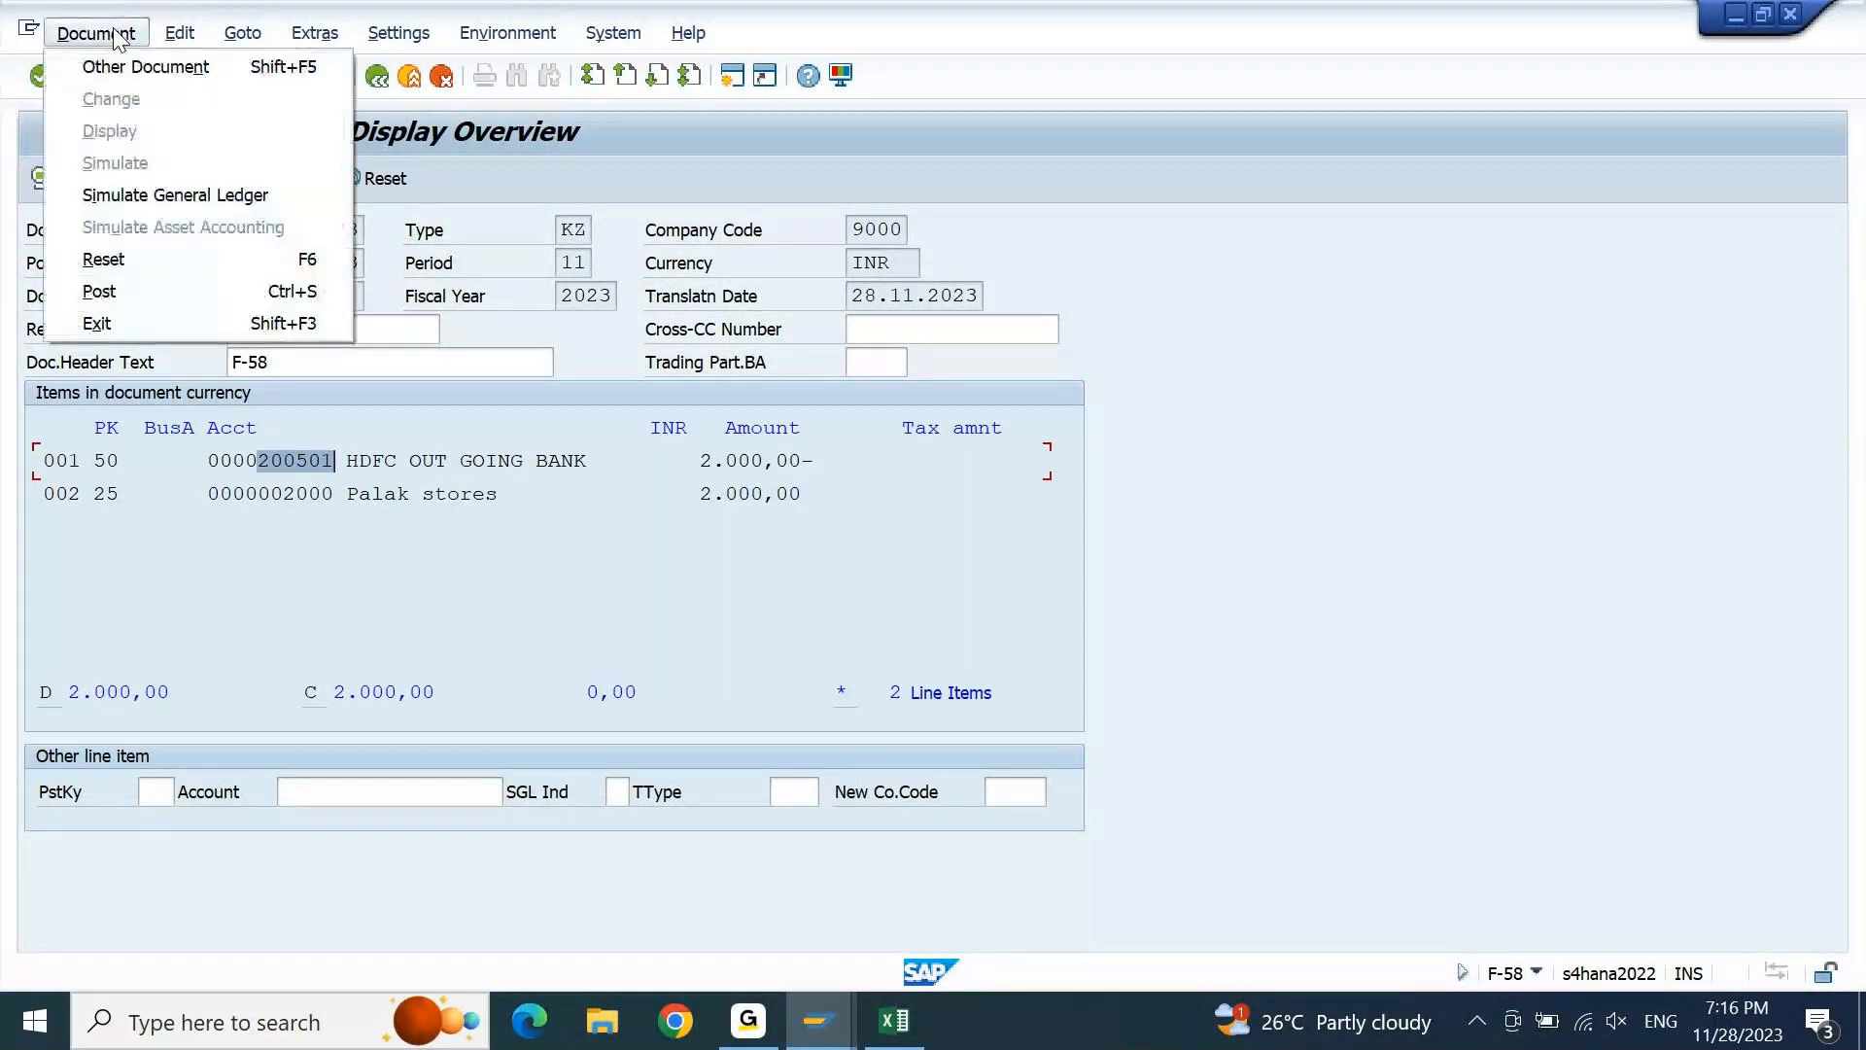
pyautogui.click(168, 199)
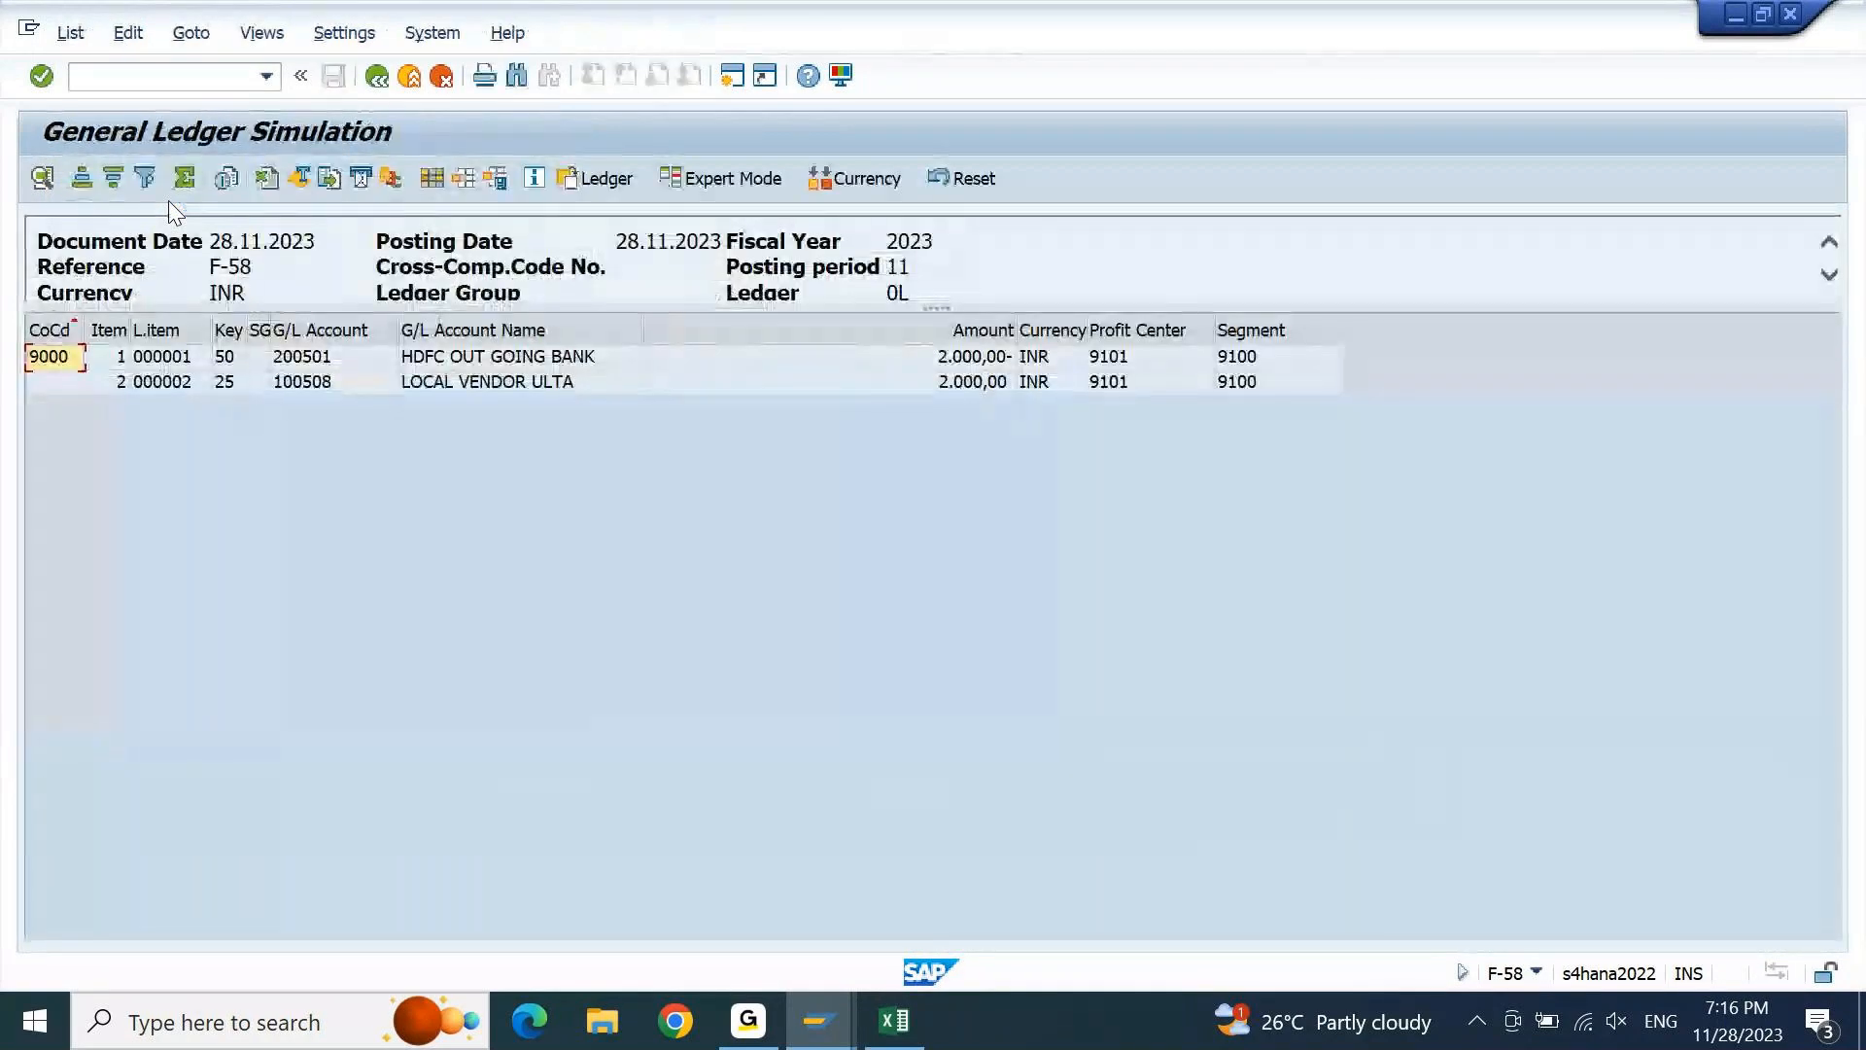
pyautogui.click(1150, 335)
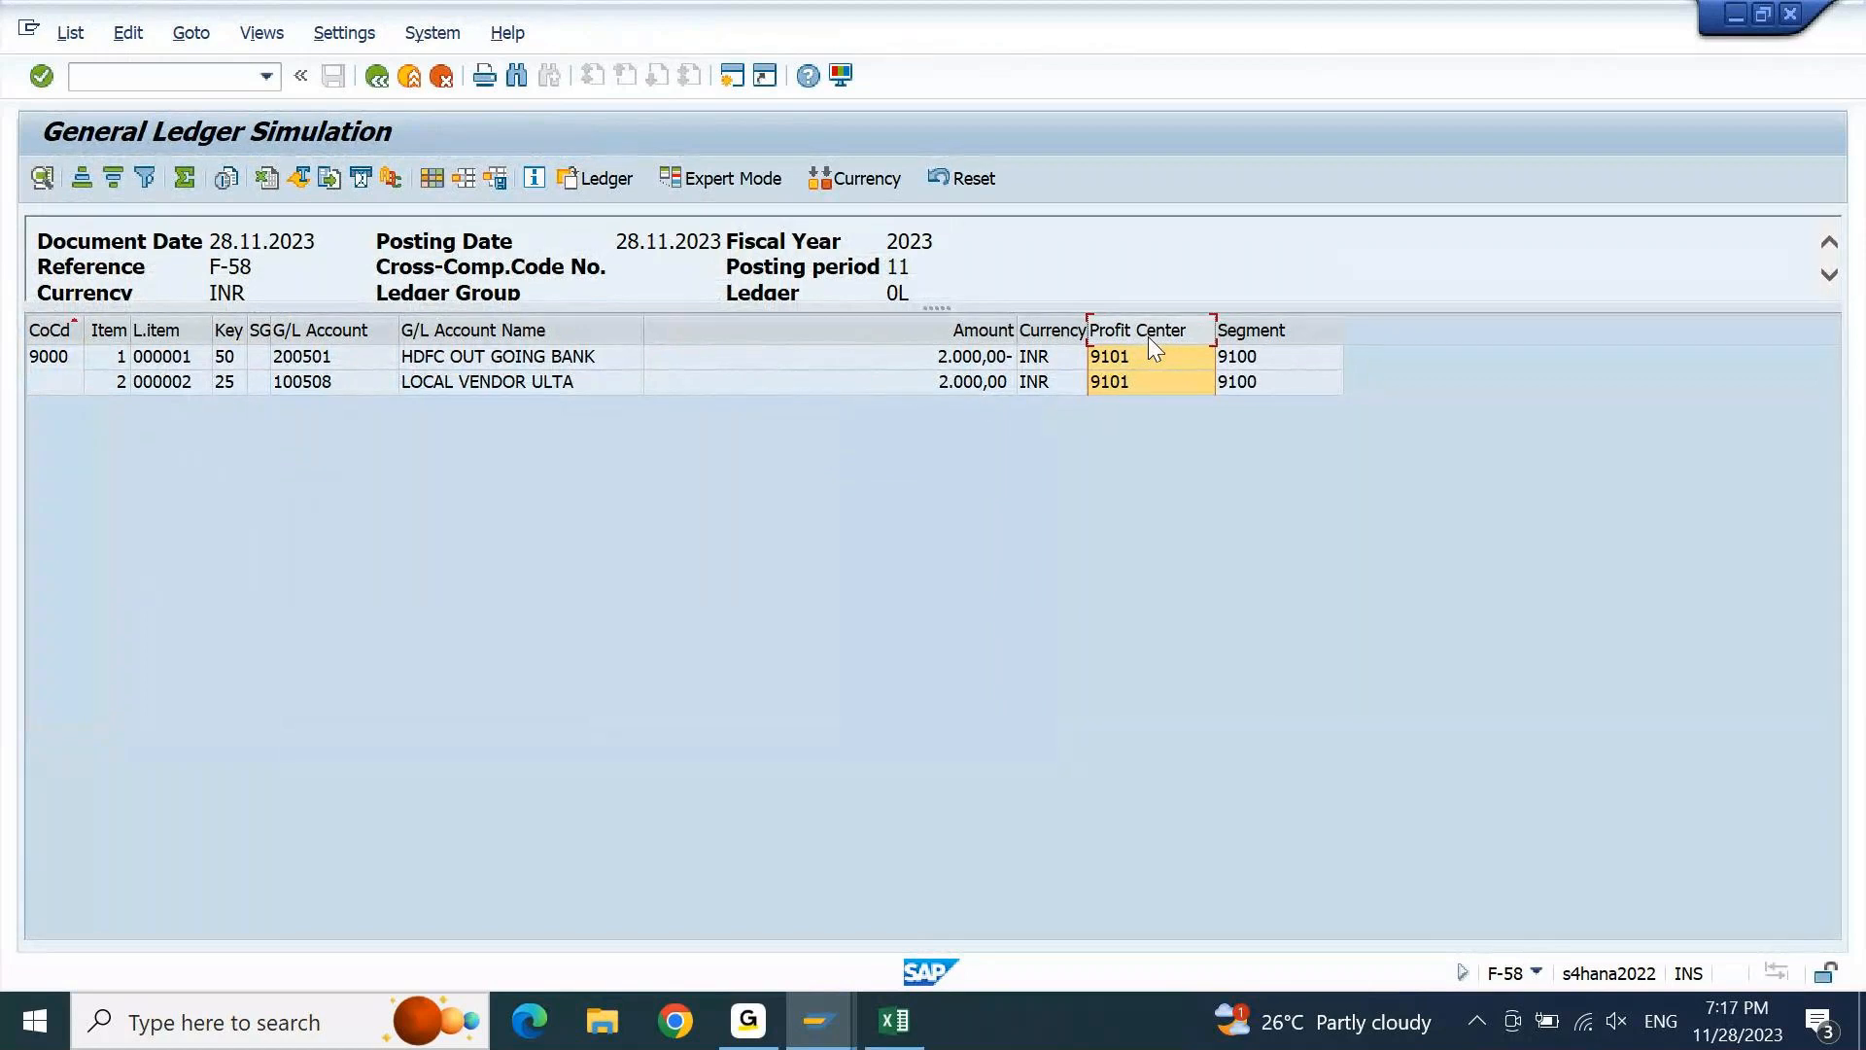
pyautogui.click(377, 78)
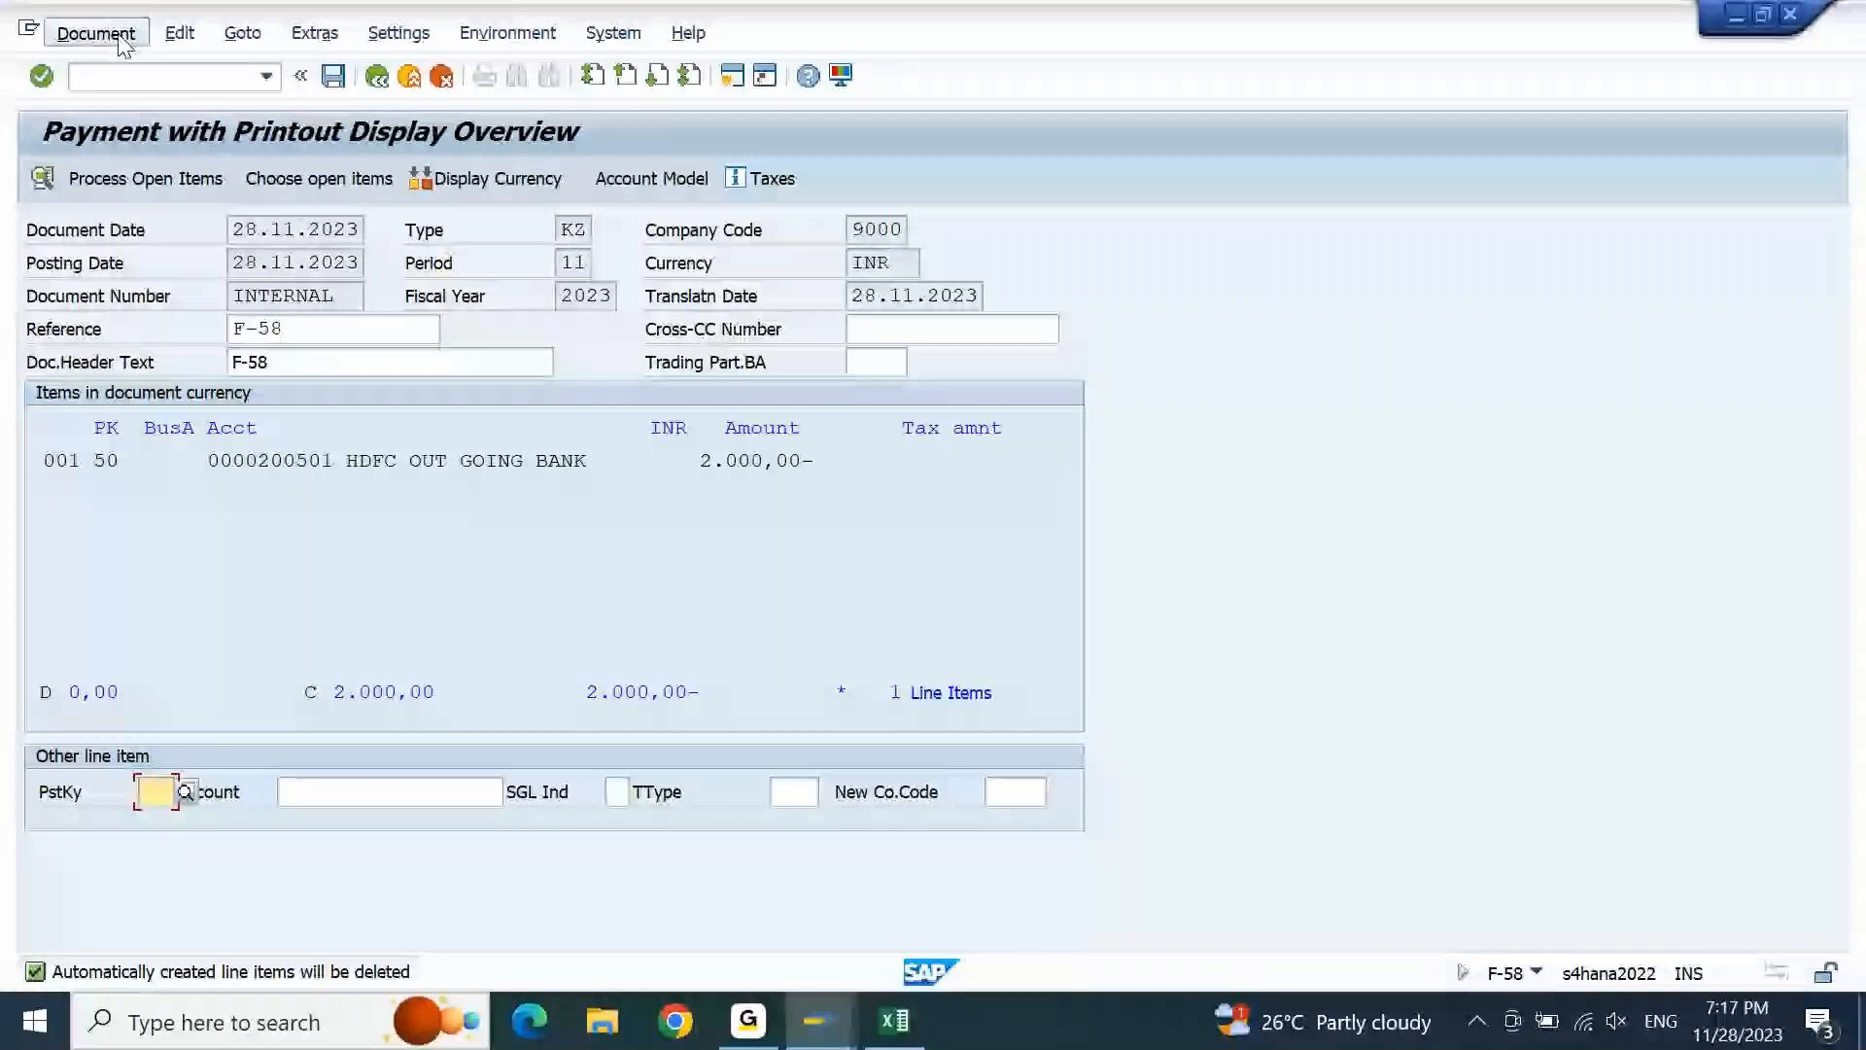
# Simulate the payment document again, post it and acknowledge the posting message
pyautogui.click(124, 151)
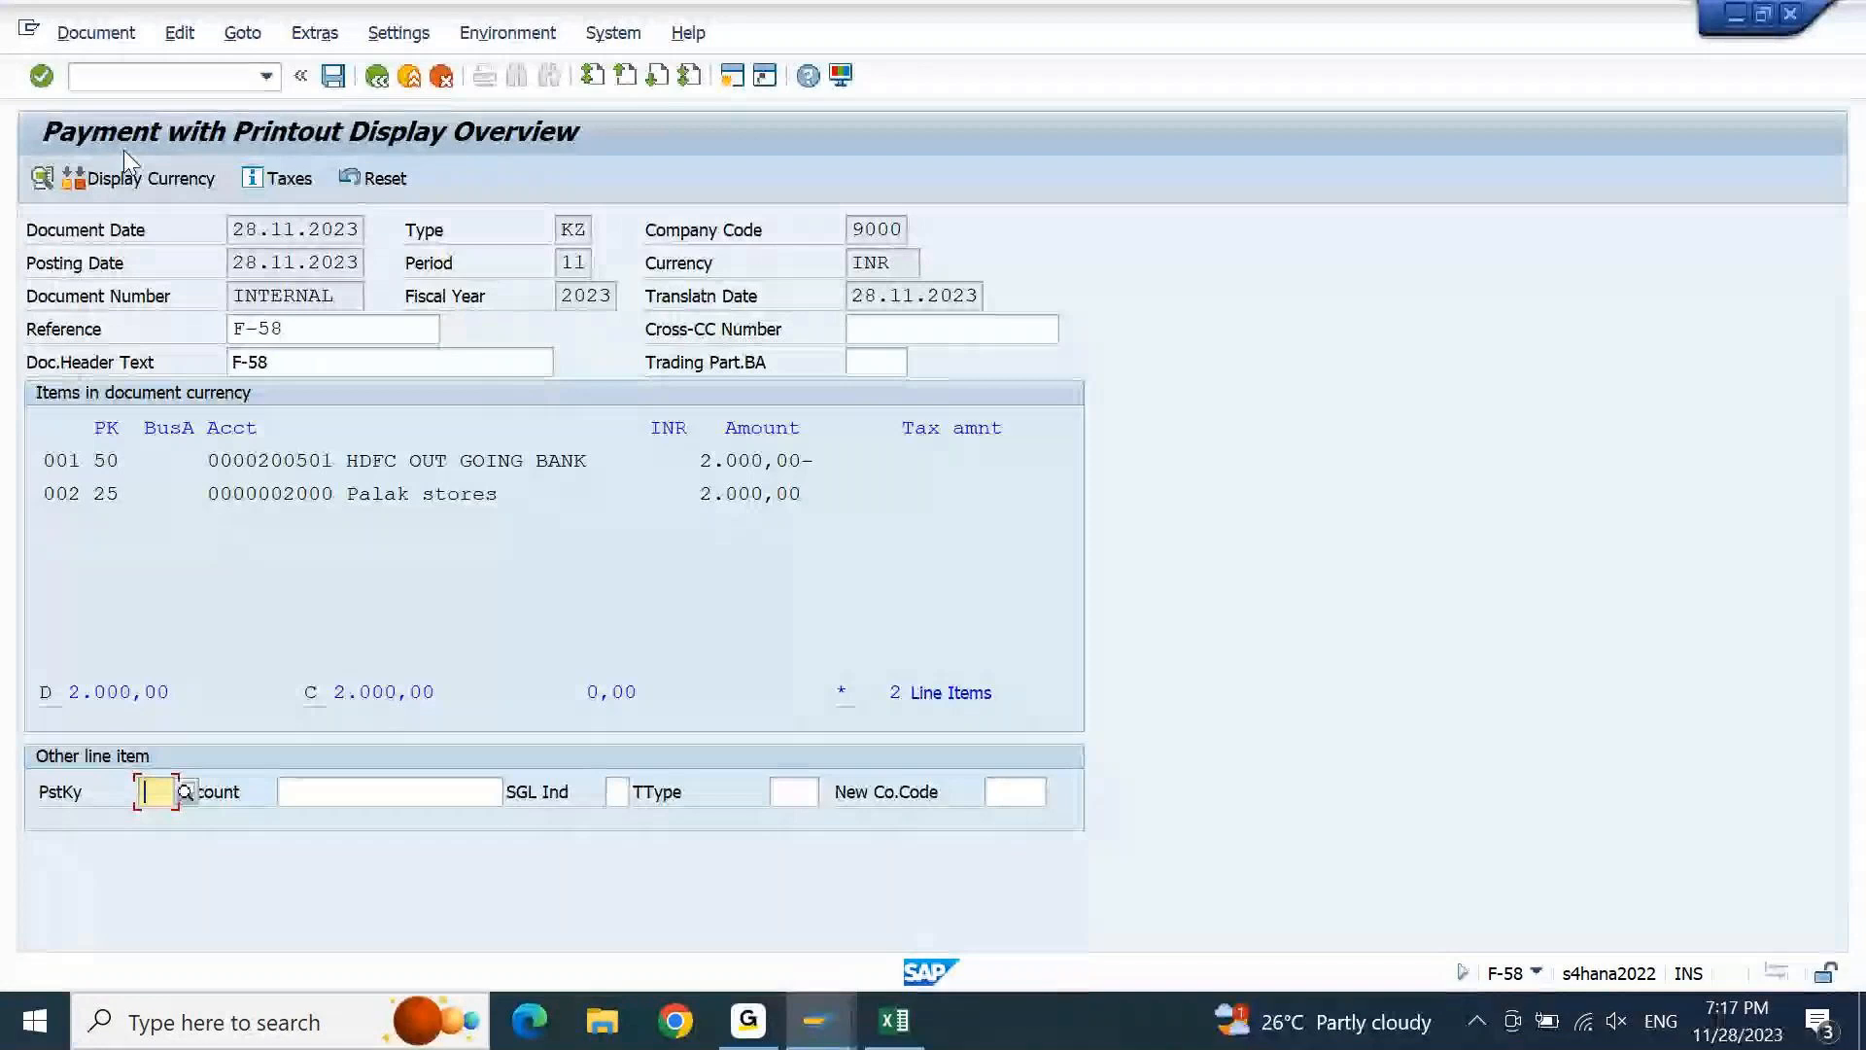
pyautogui.click(342, 82)
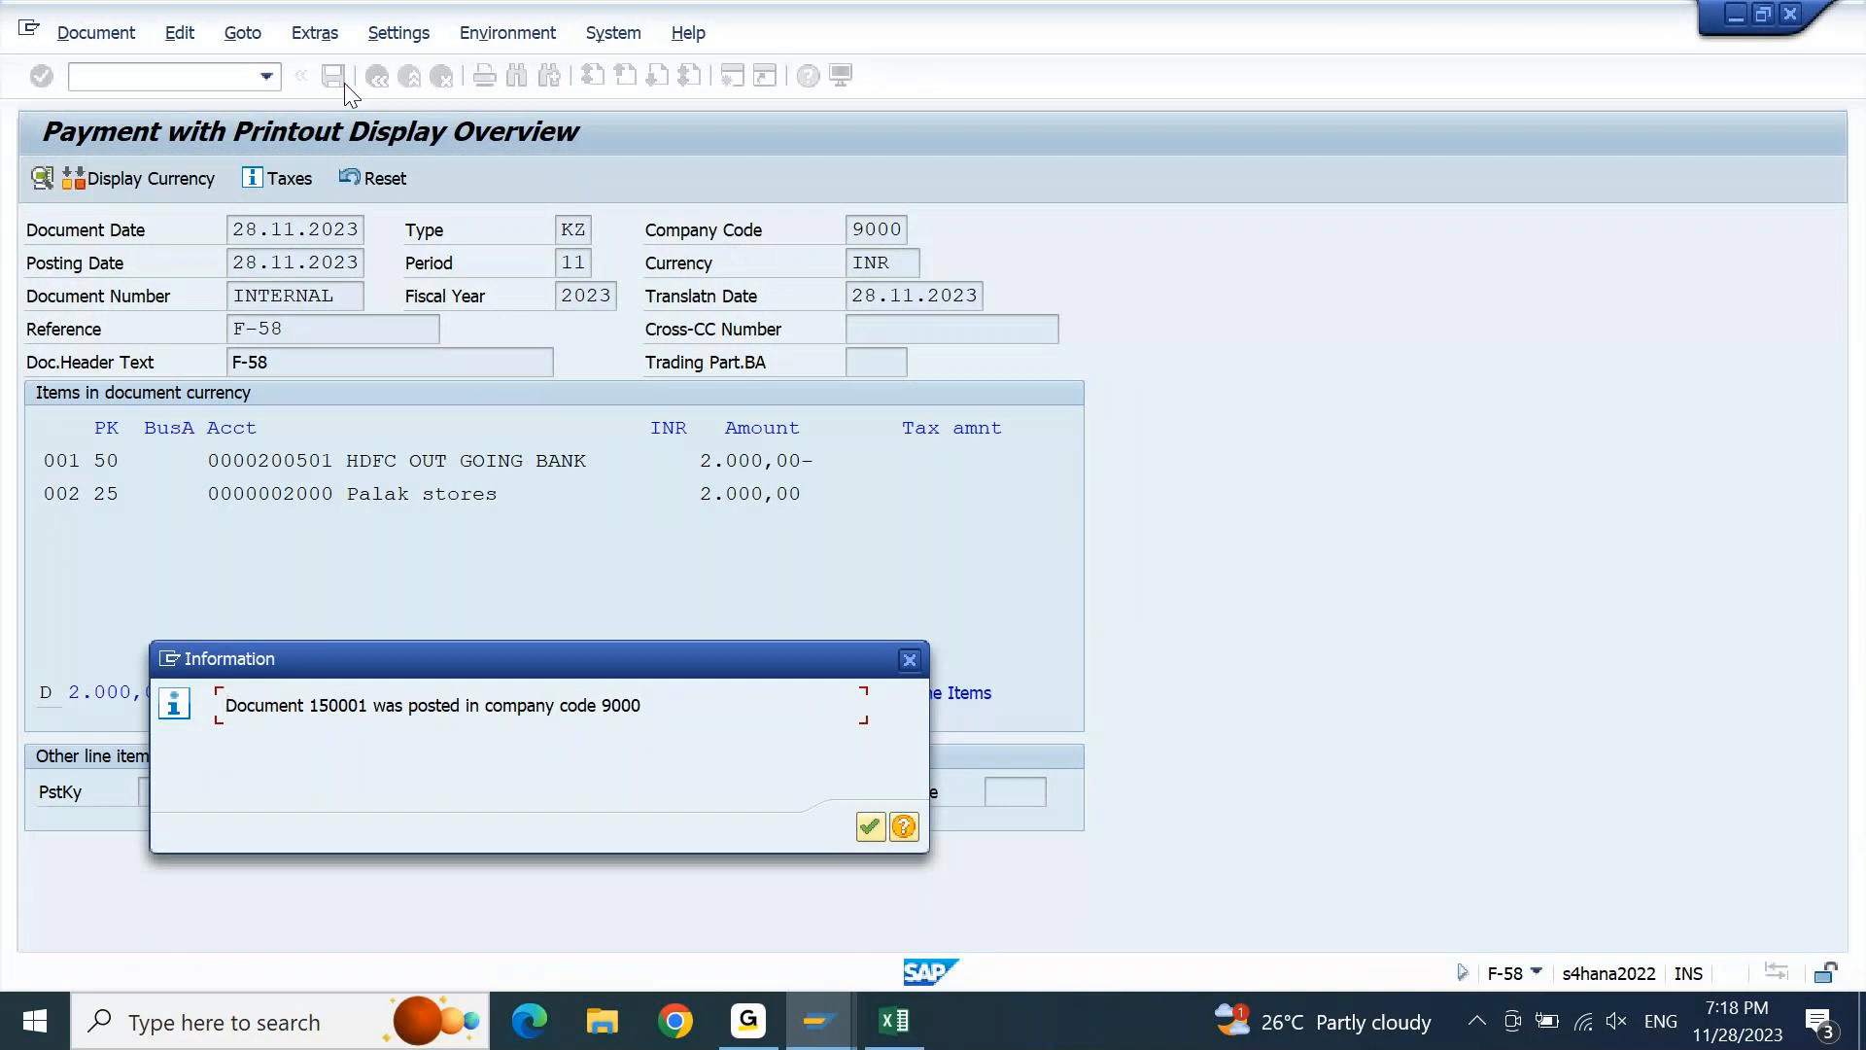
pyautogui.moveTo(720, 656); pyautogui.dragTo(844, 307)
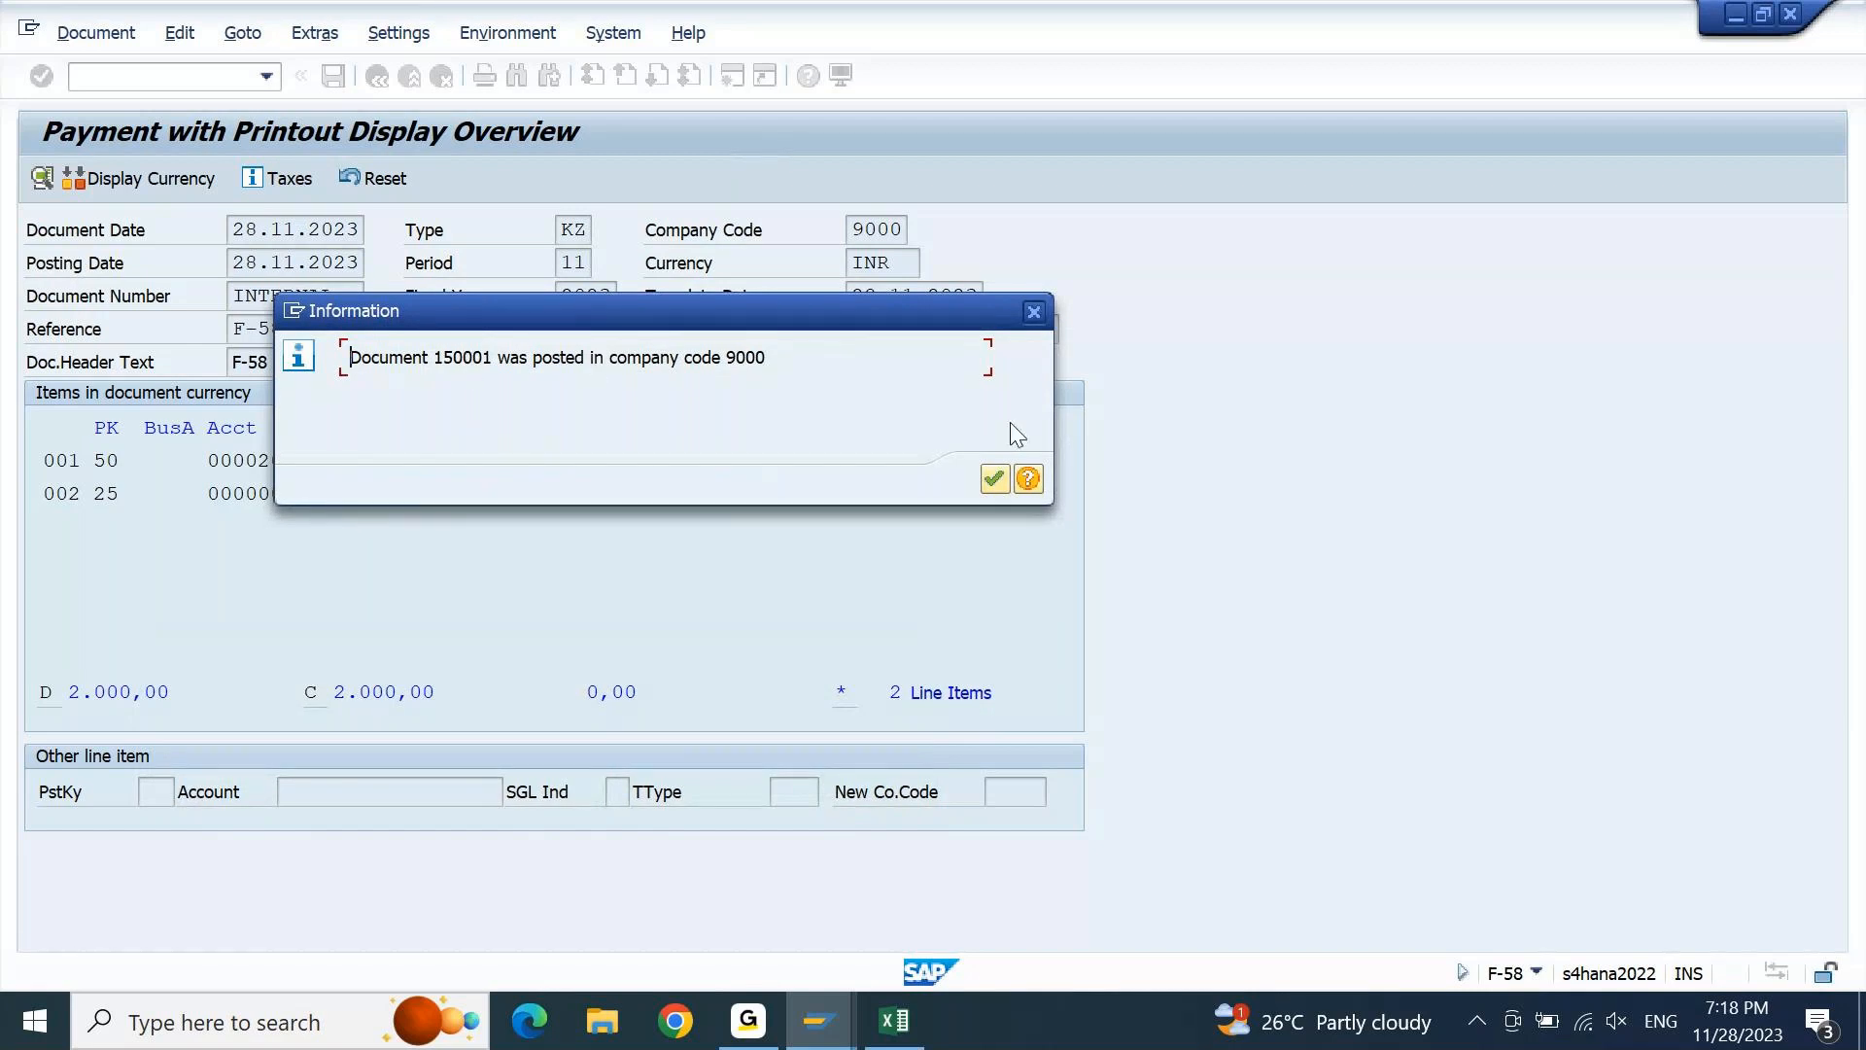
pyautogui.click(994, 478)
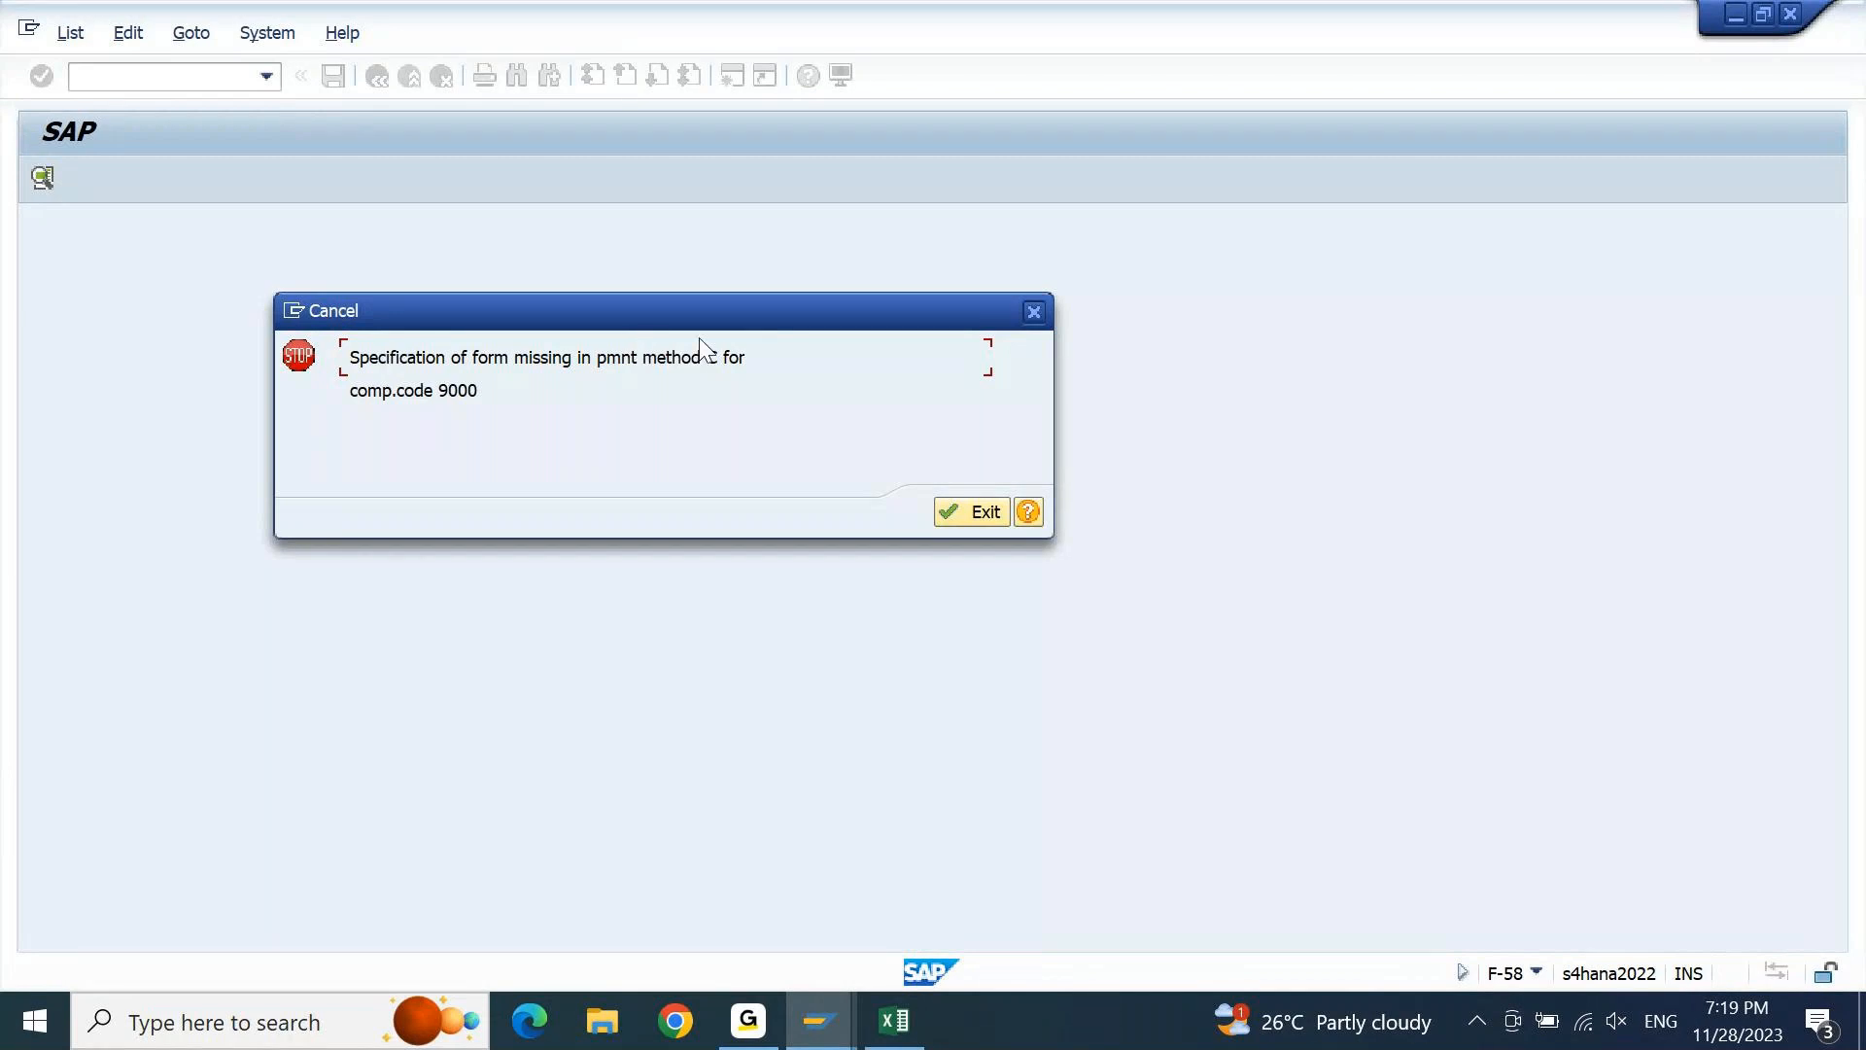
pyautogui.moveTo(734, 315); pyautogui.dragTo(834, 196)
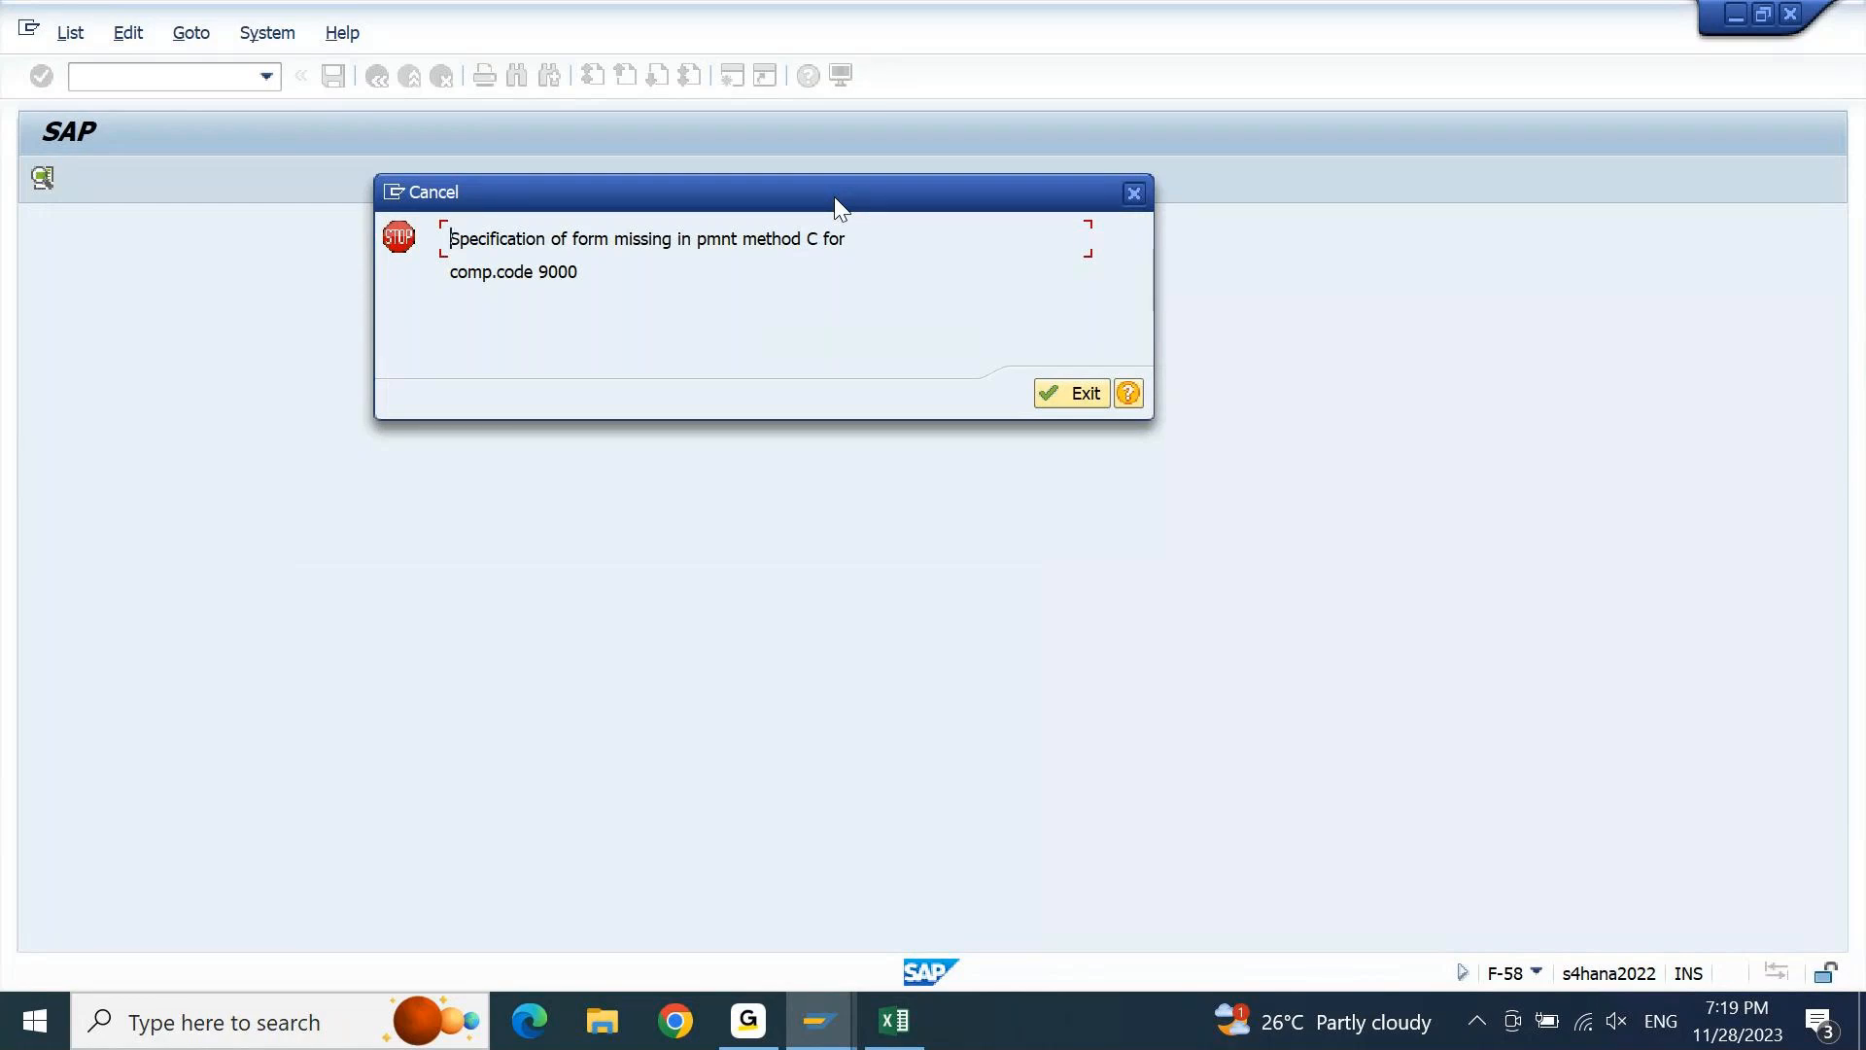
# Exit the payment method form message and refresh Palak stores' open items in the vendor line item display session
pyautogui.moveTo(835, 199); pyautogui.dragTo(838, 285)
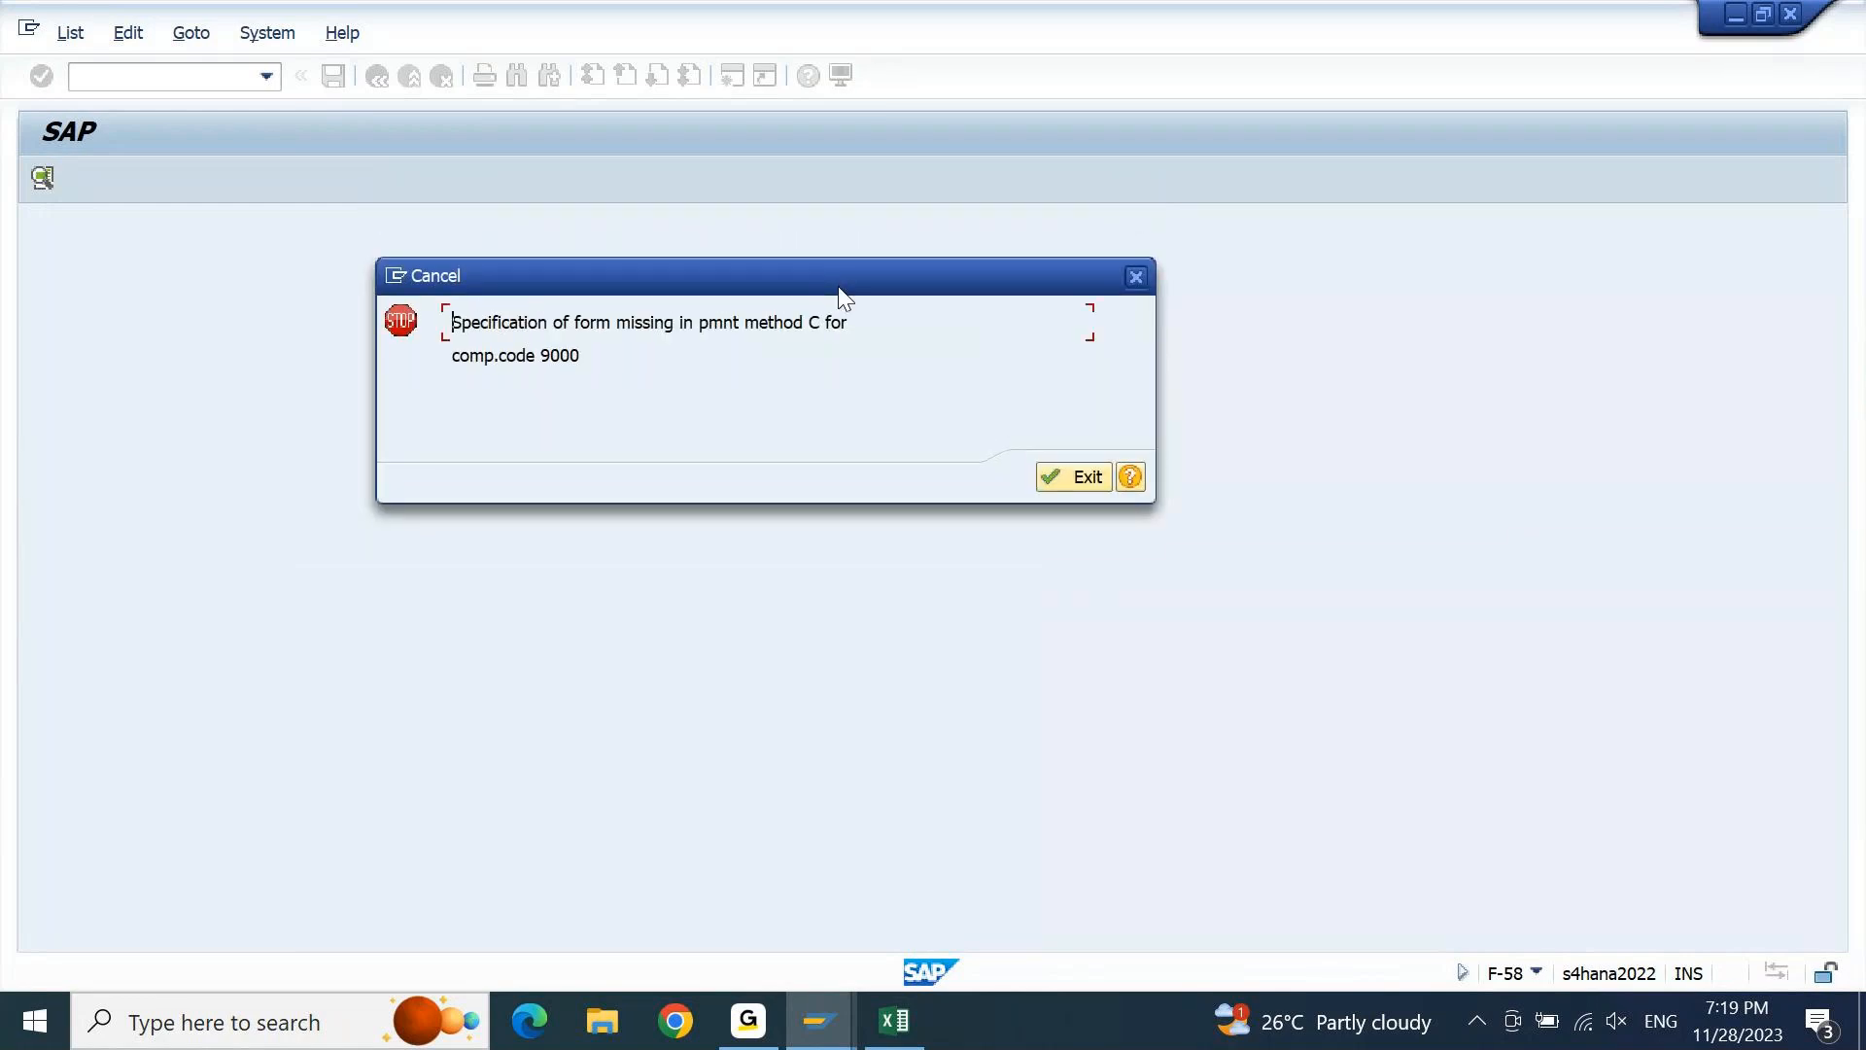
pyautogui.click(1085, 477)
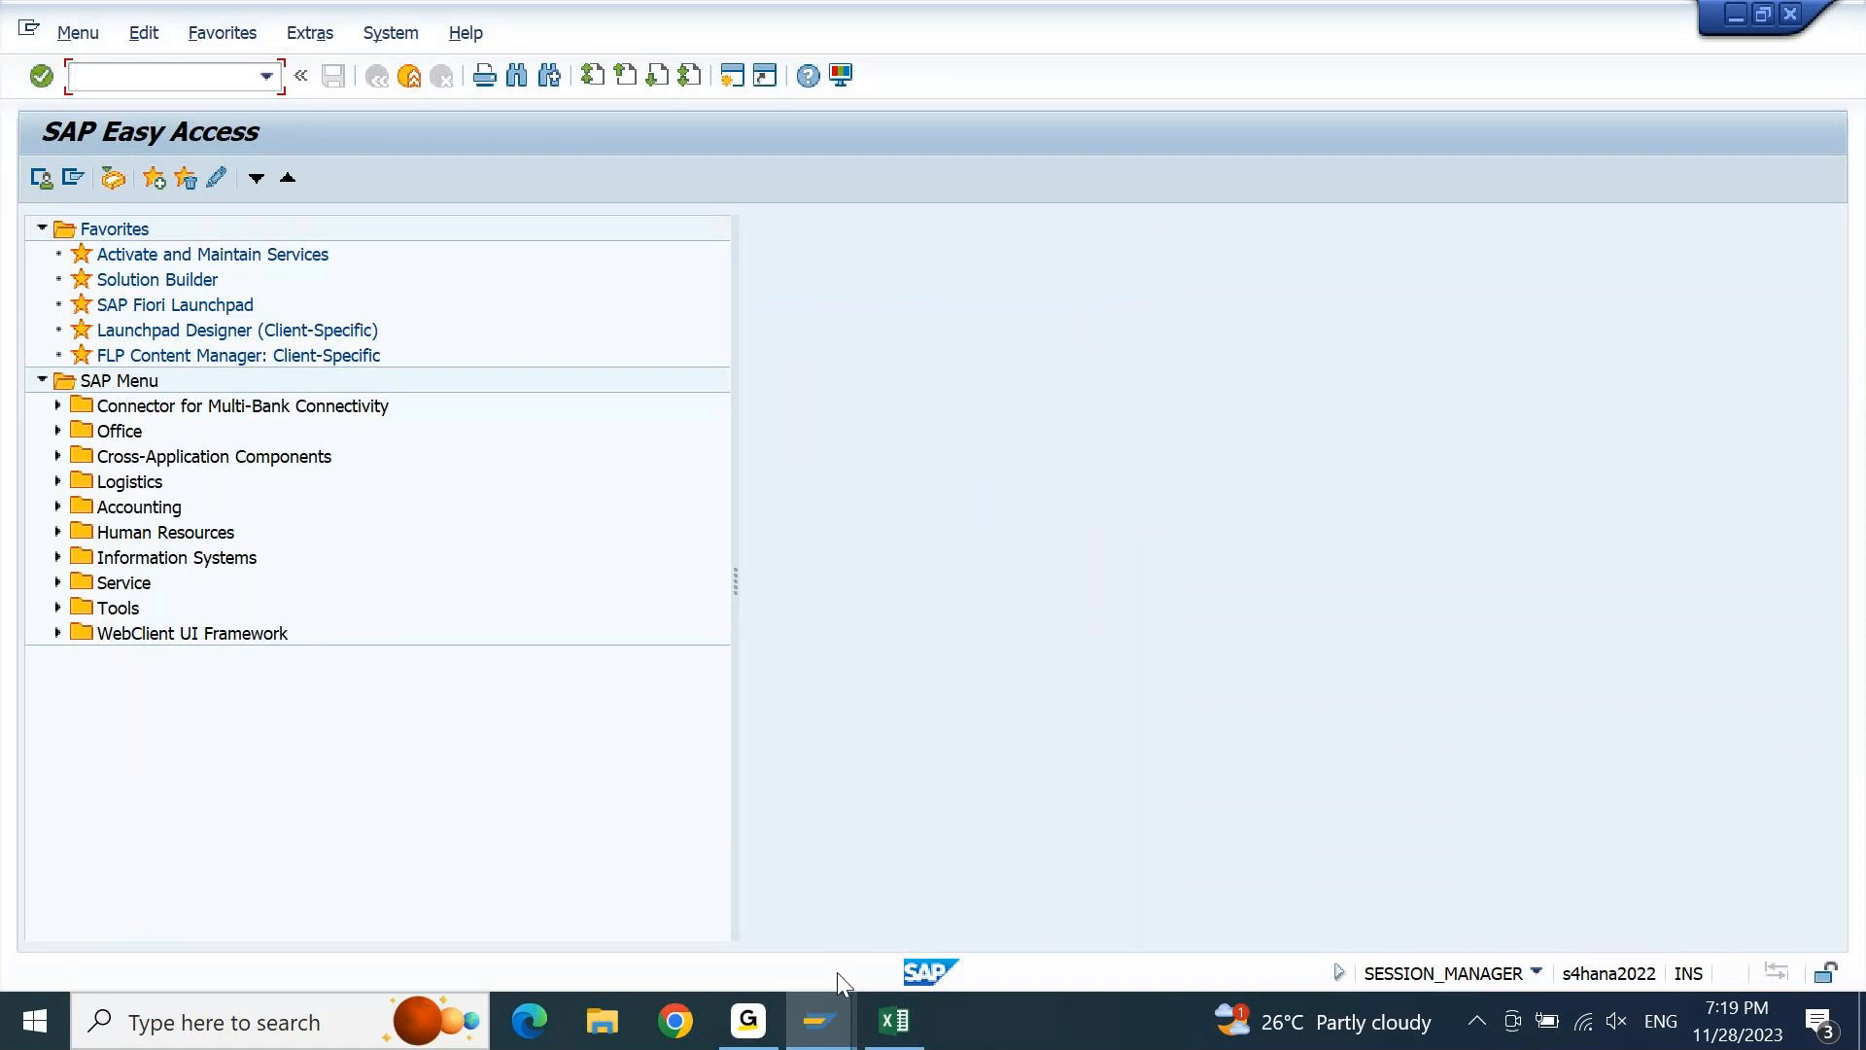
pyautogui.moveTo(826, 1031)
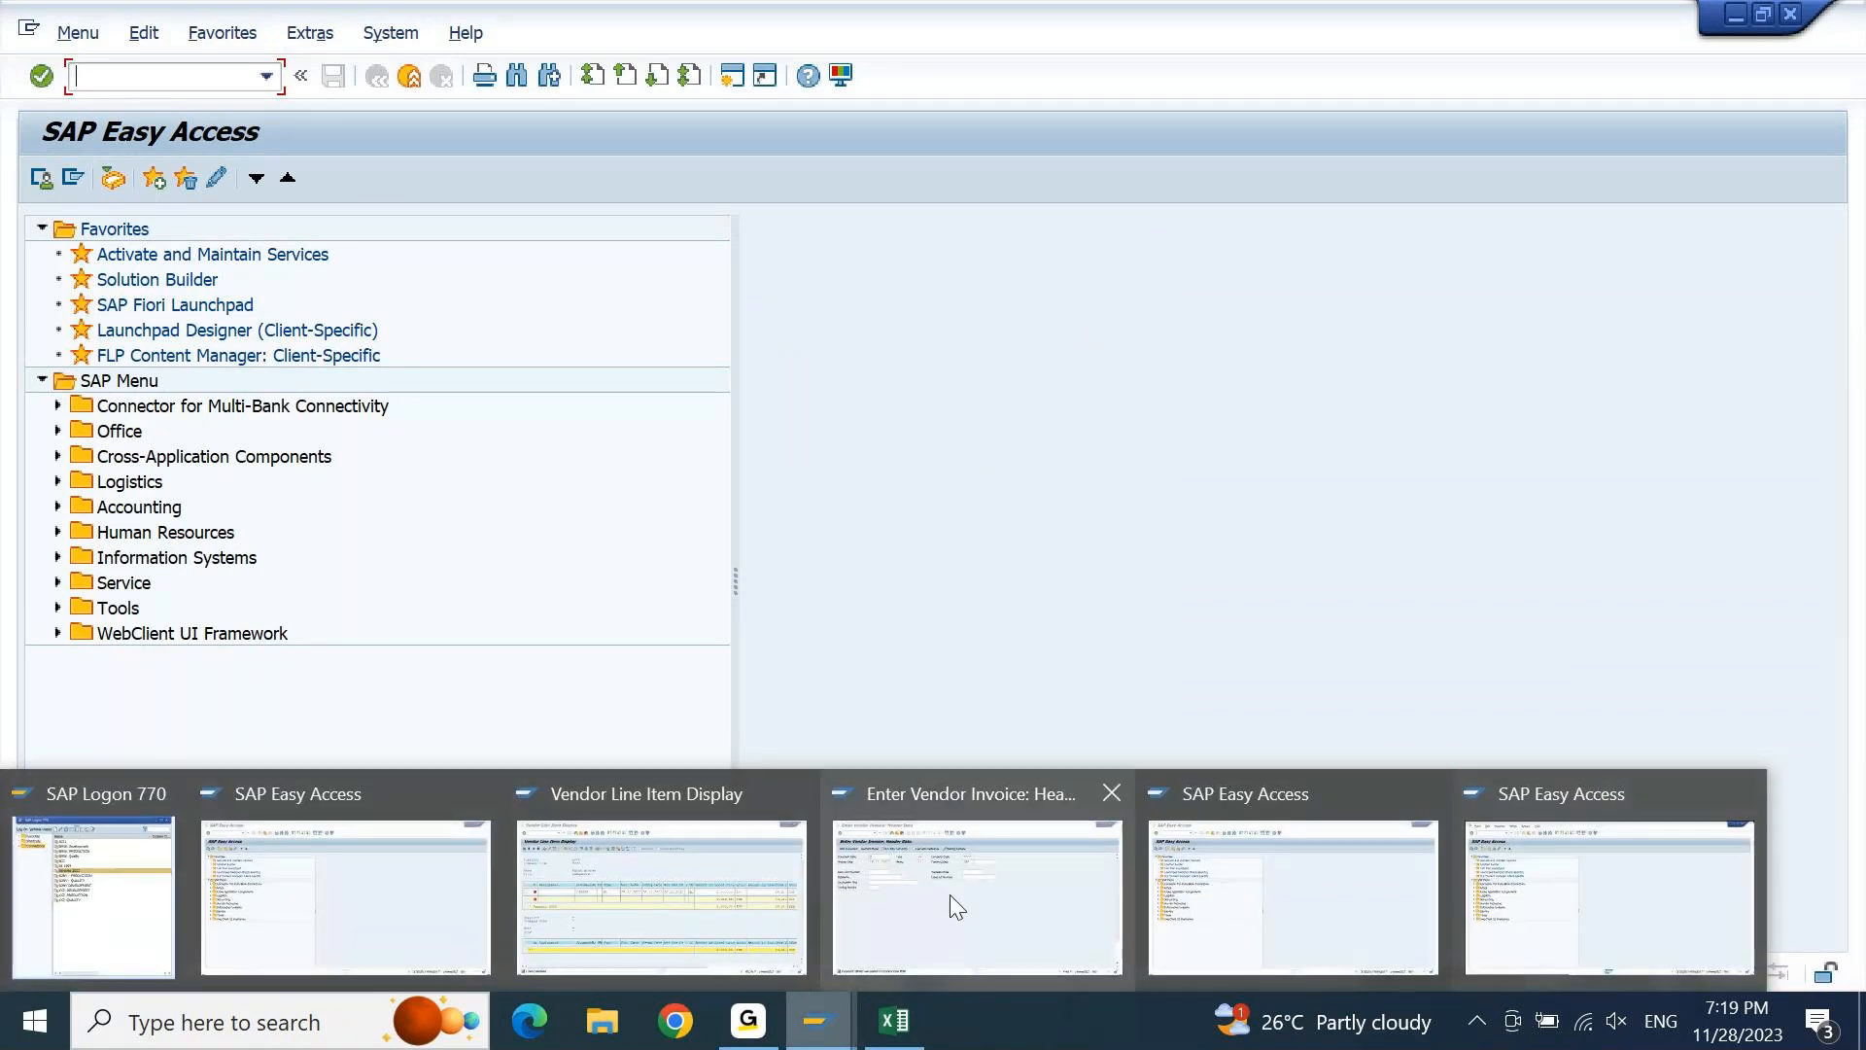
pyautogui.click(774, 895)
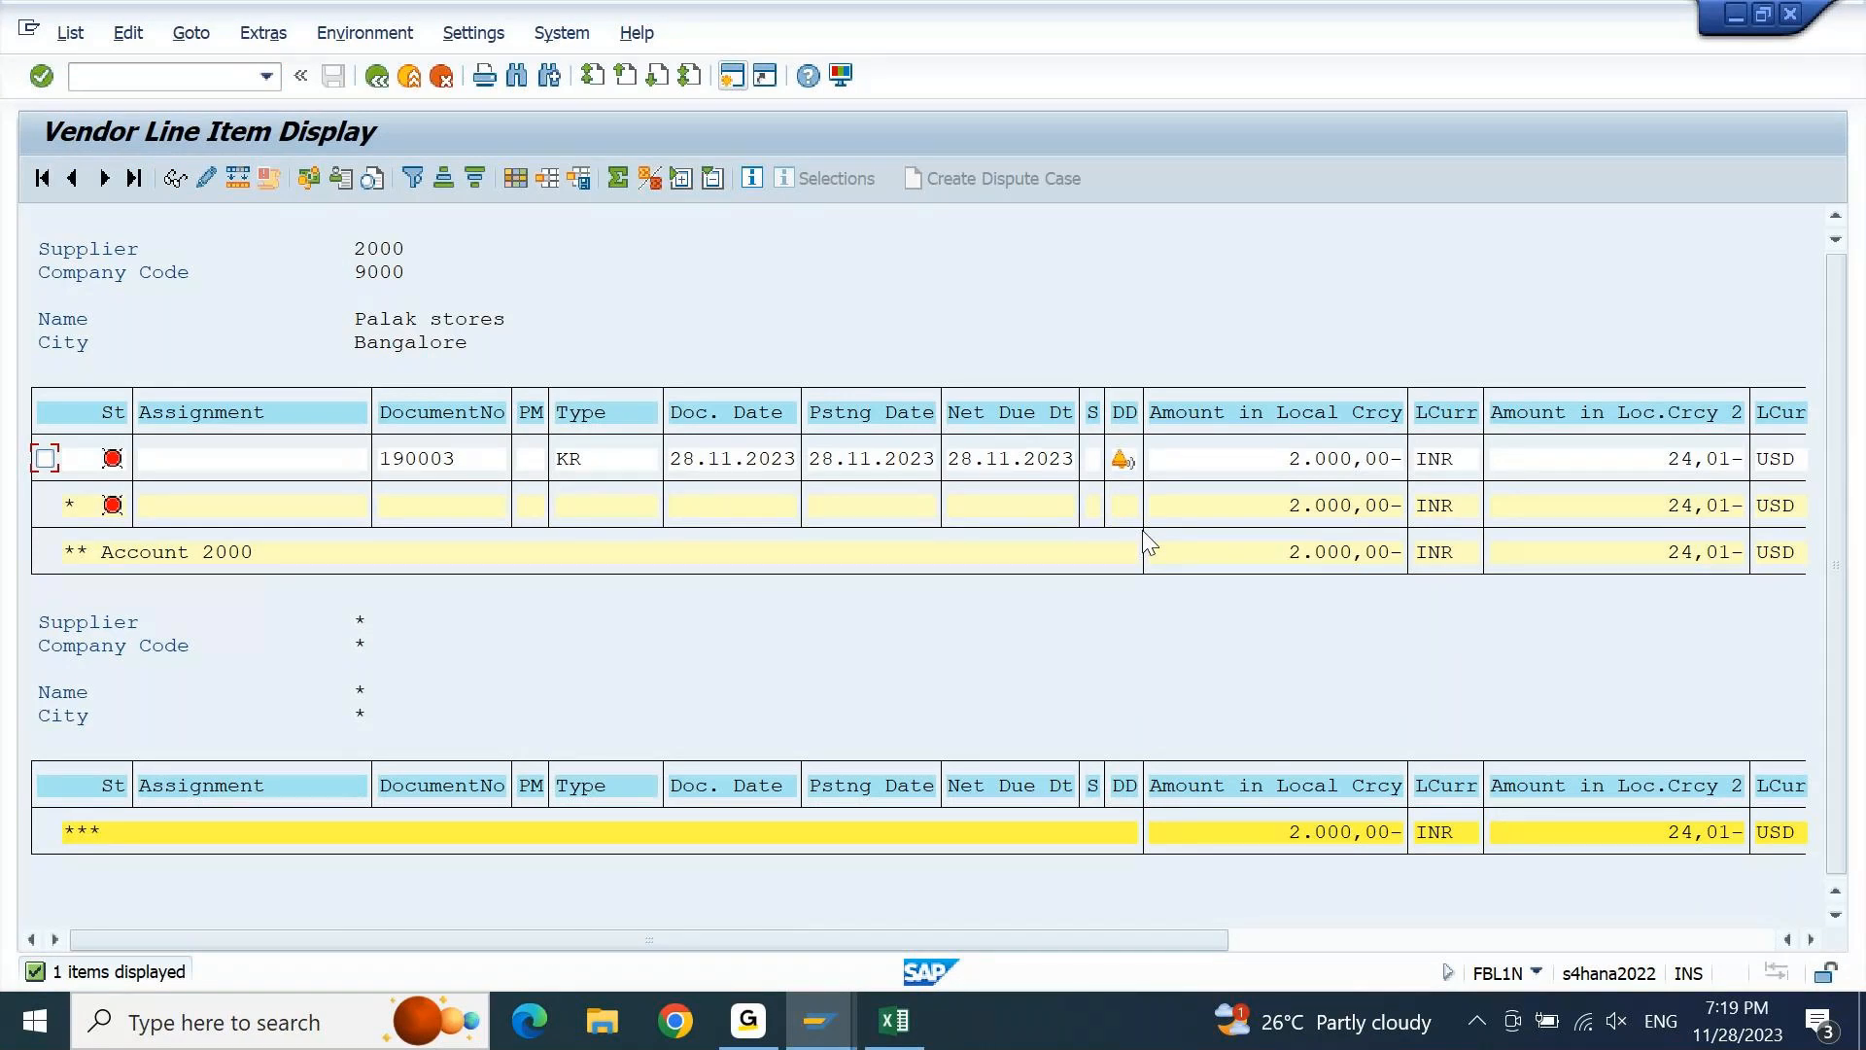
pyautogui.click(72, 33)
pyautogui.click(95, 97)
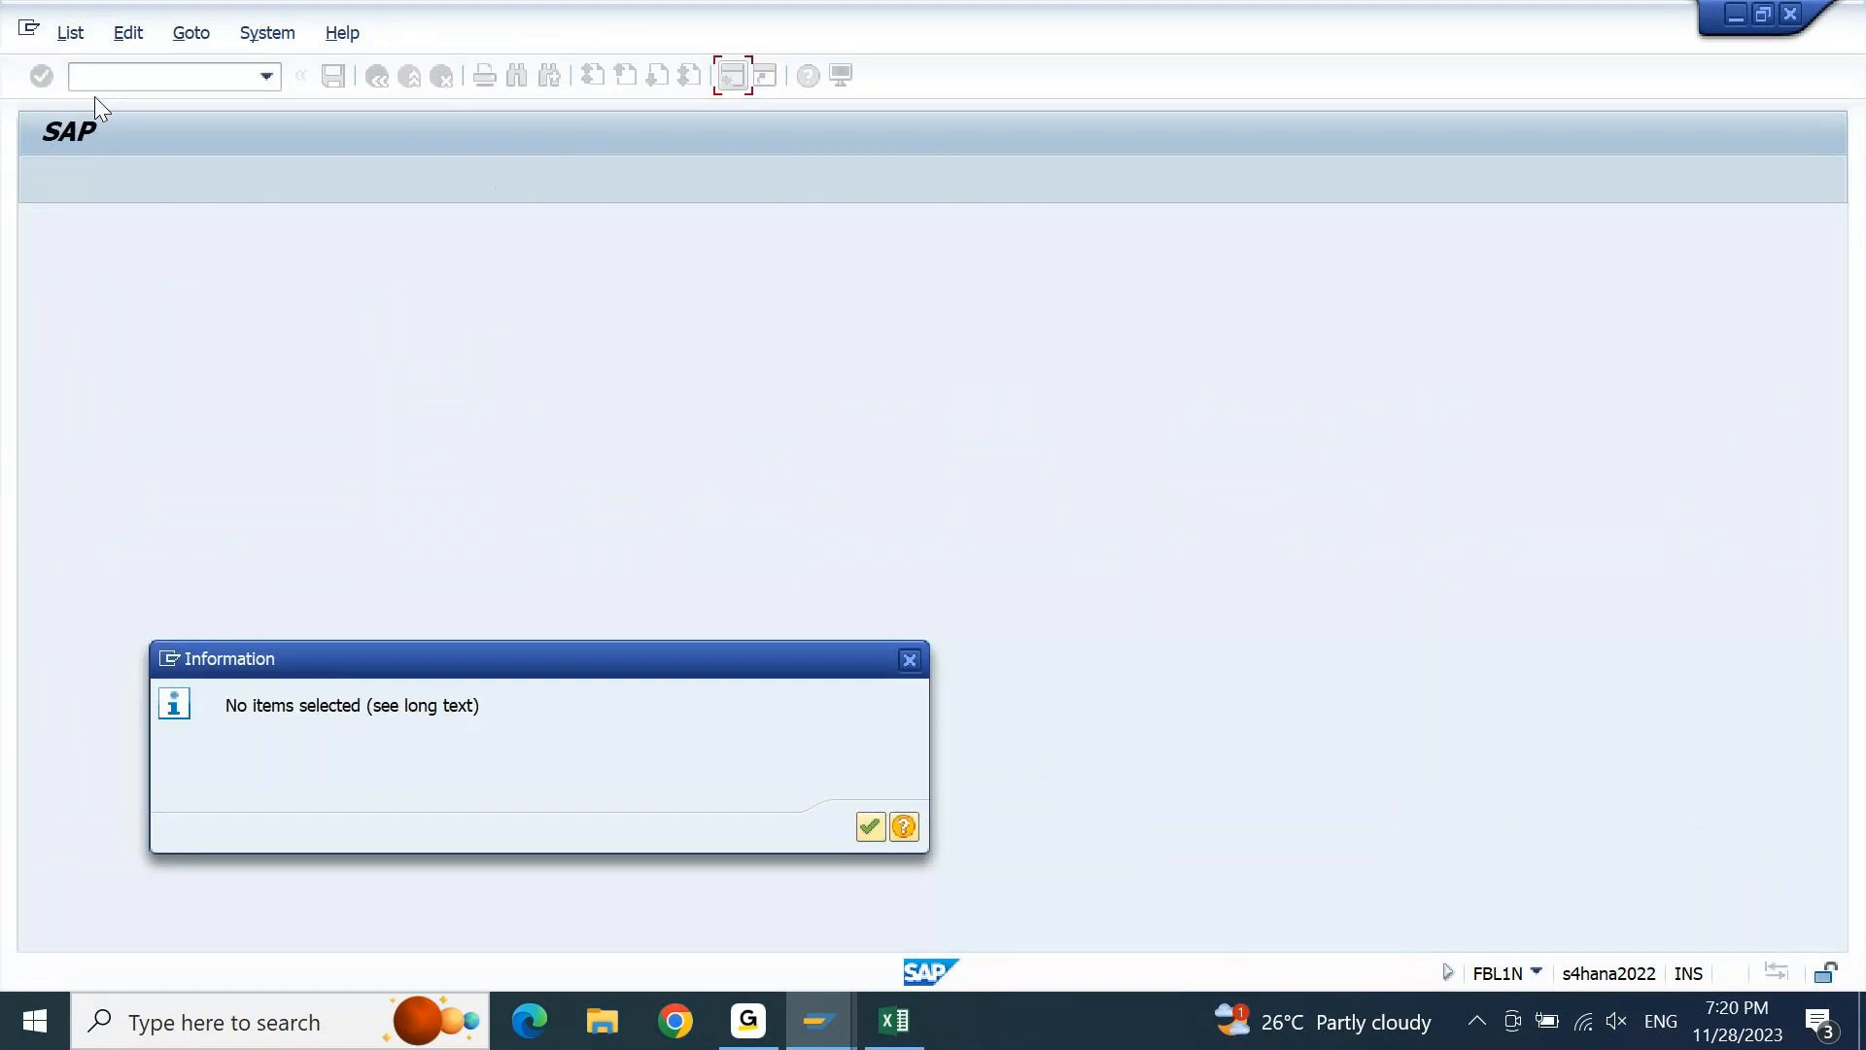
pyautogui.press('Return')
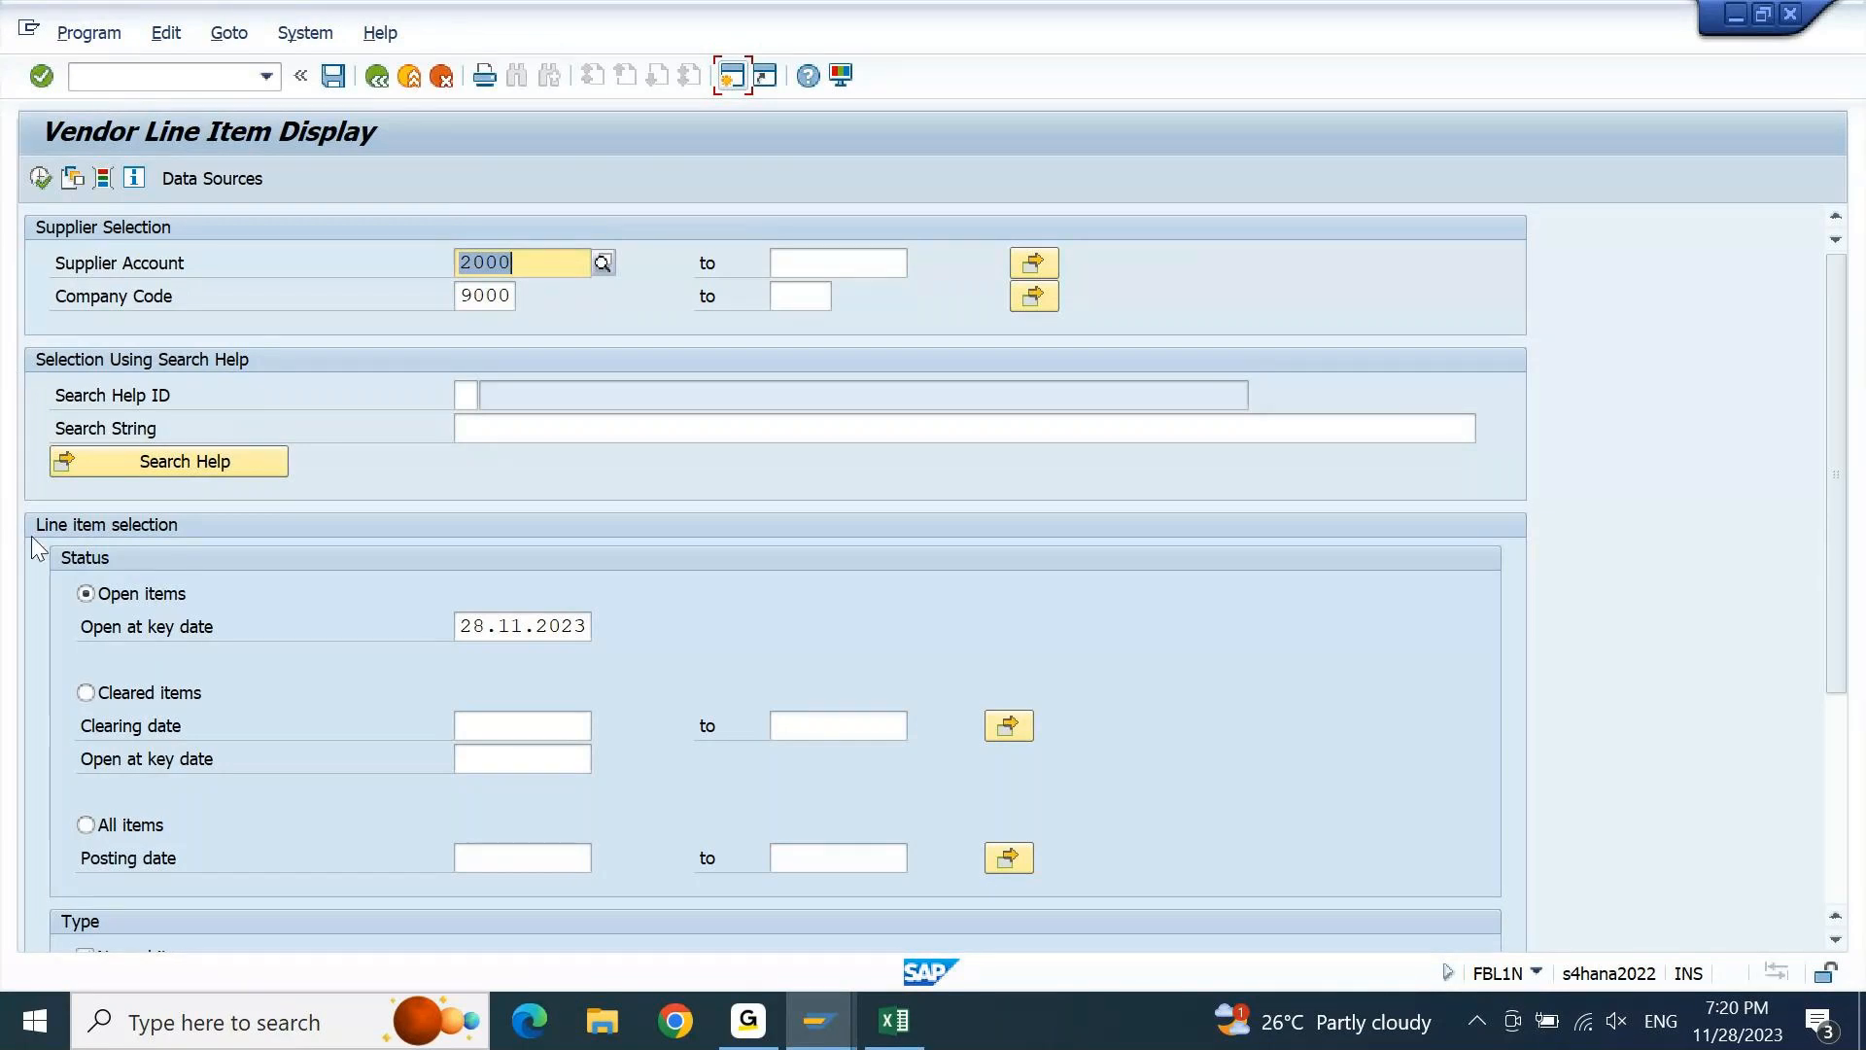
# Display the cleared items of Palak stores in company code 9000 and go to the first line item
pyautogui.click(86, 694)
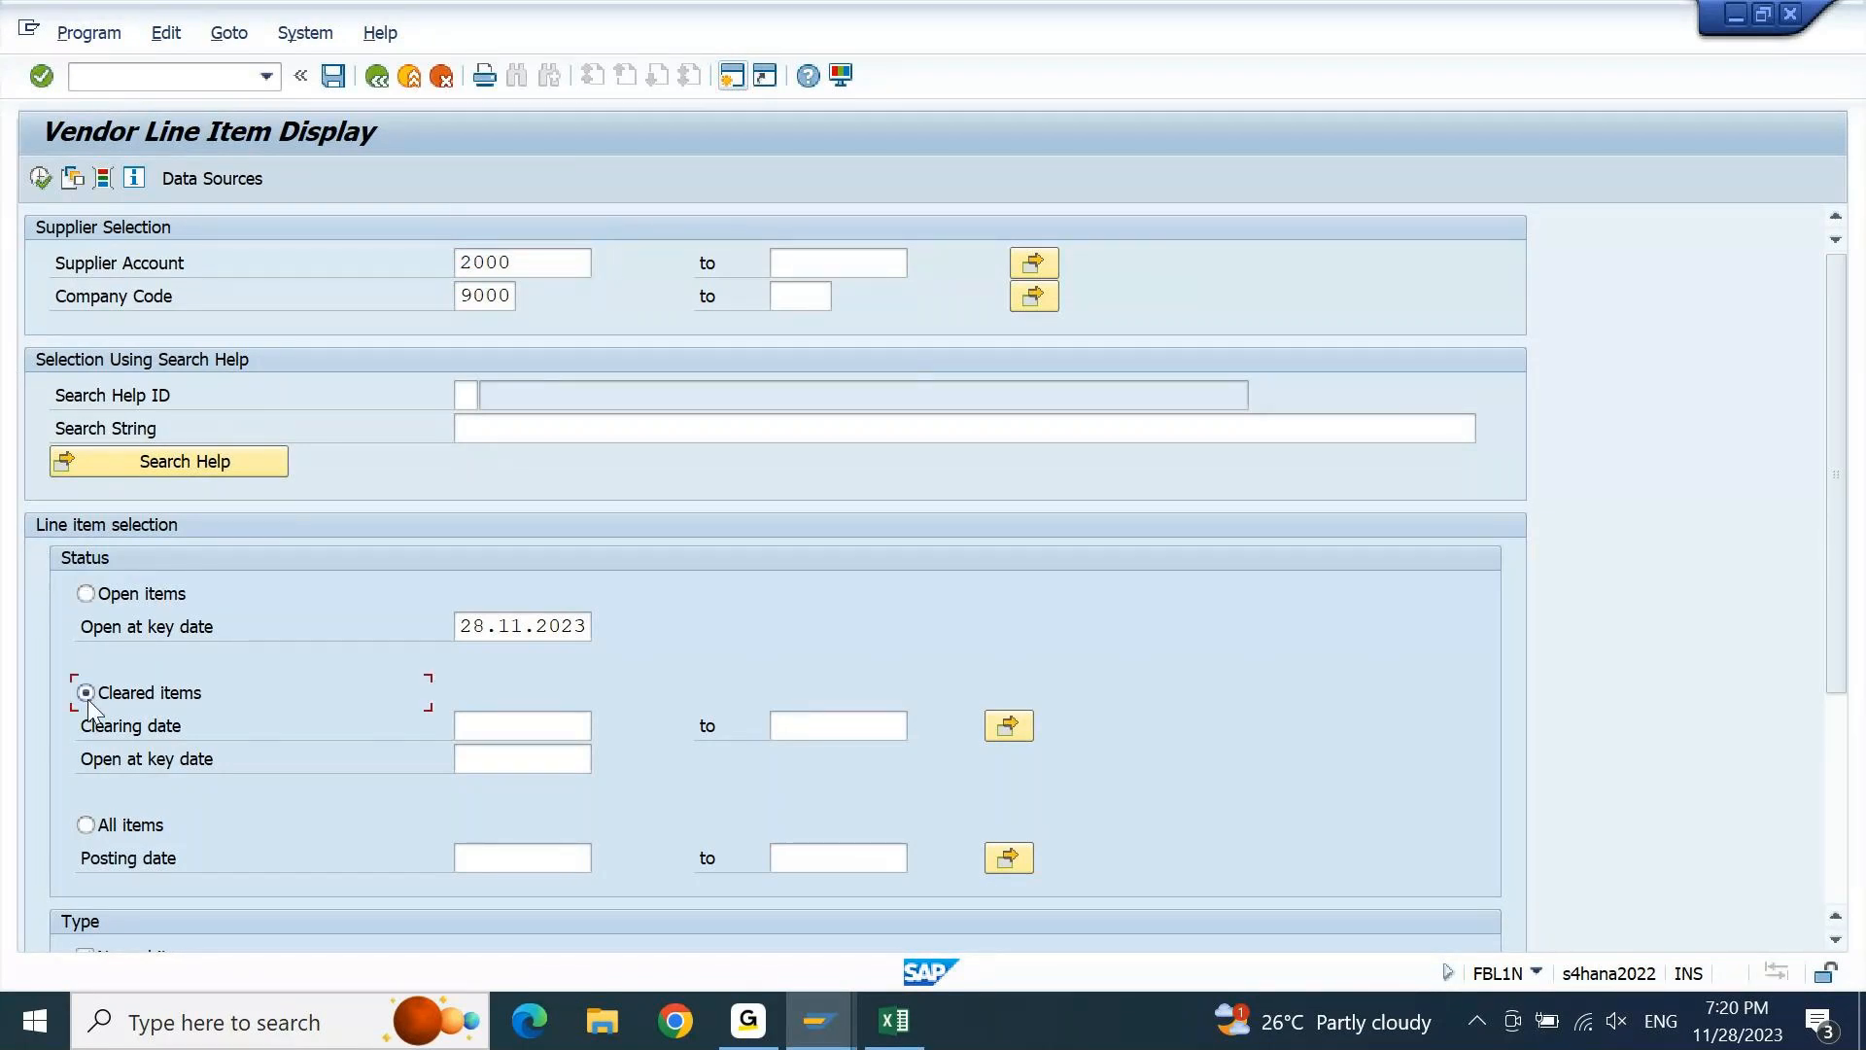
pyautogui.click(46, 180)
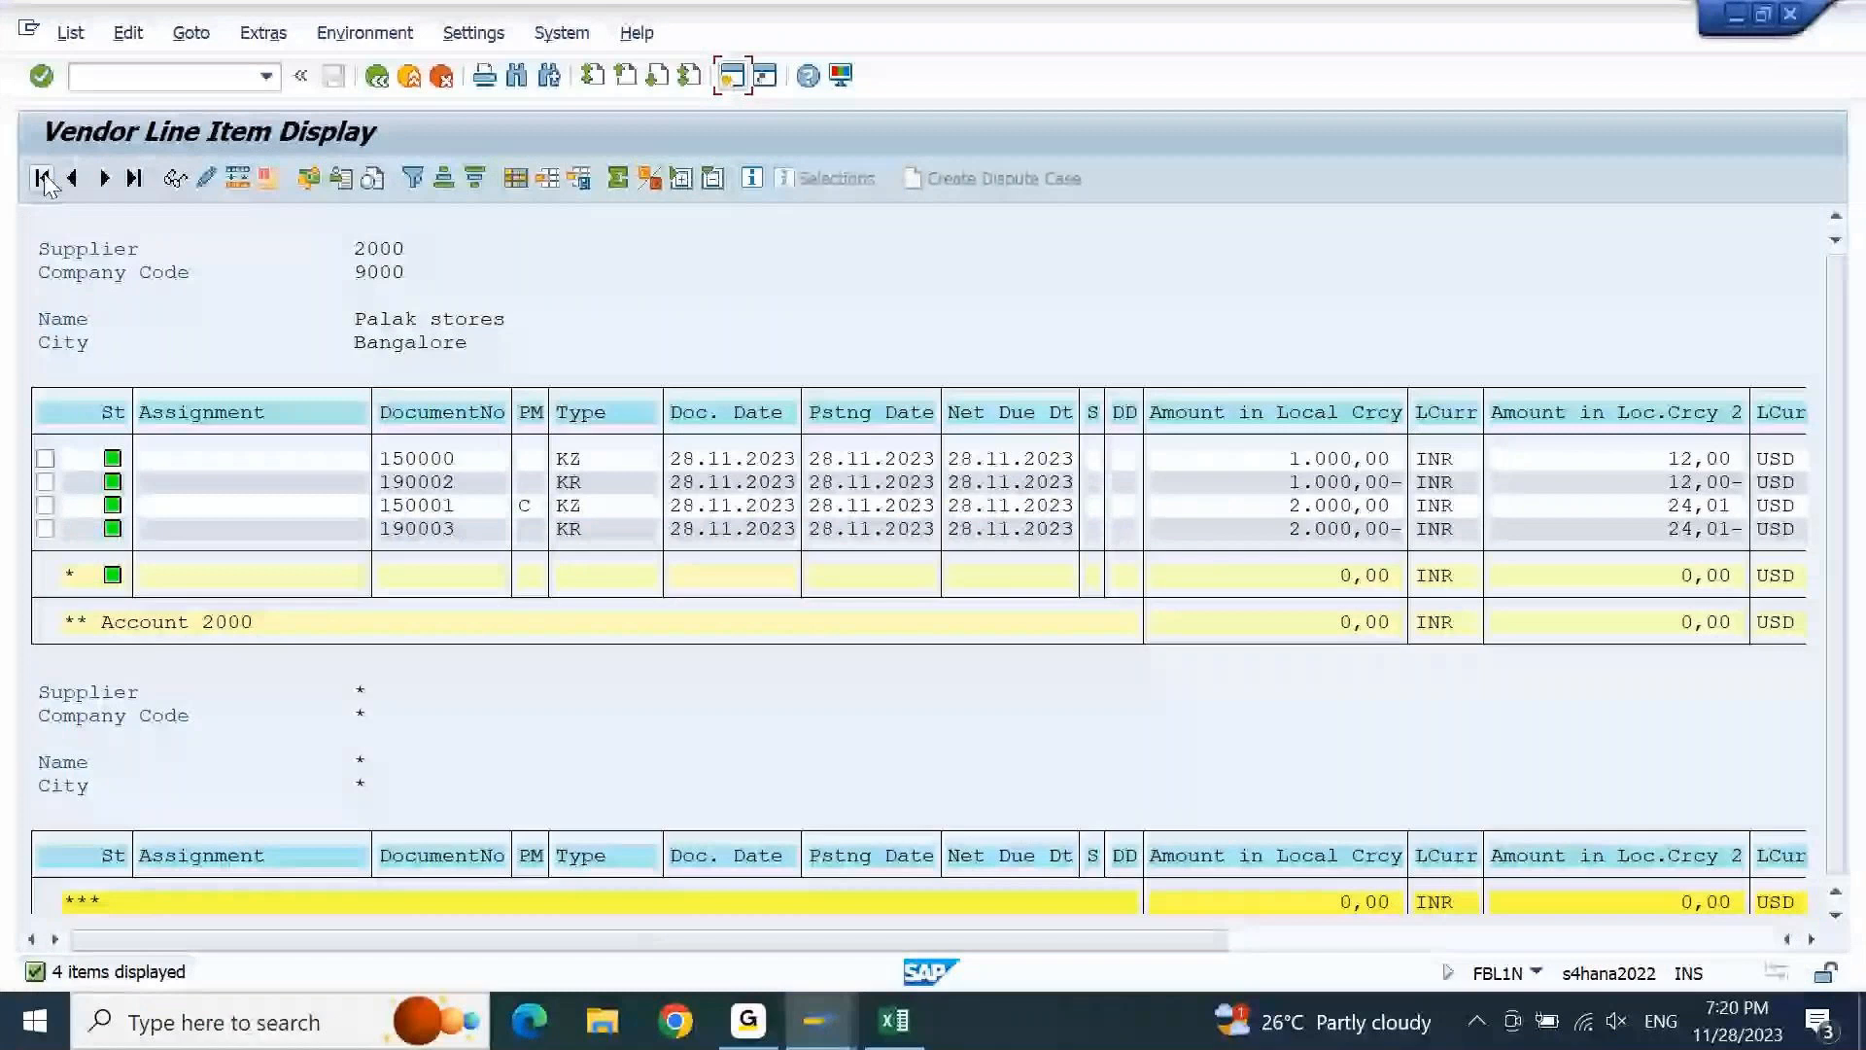
pyautogui.click(45, 460)
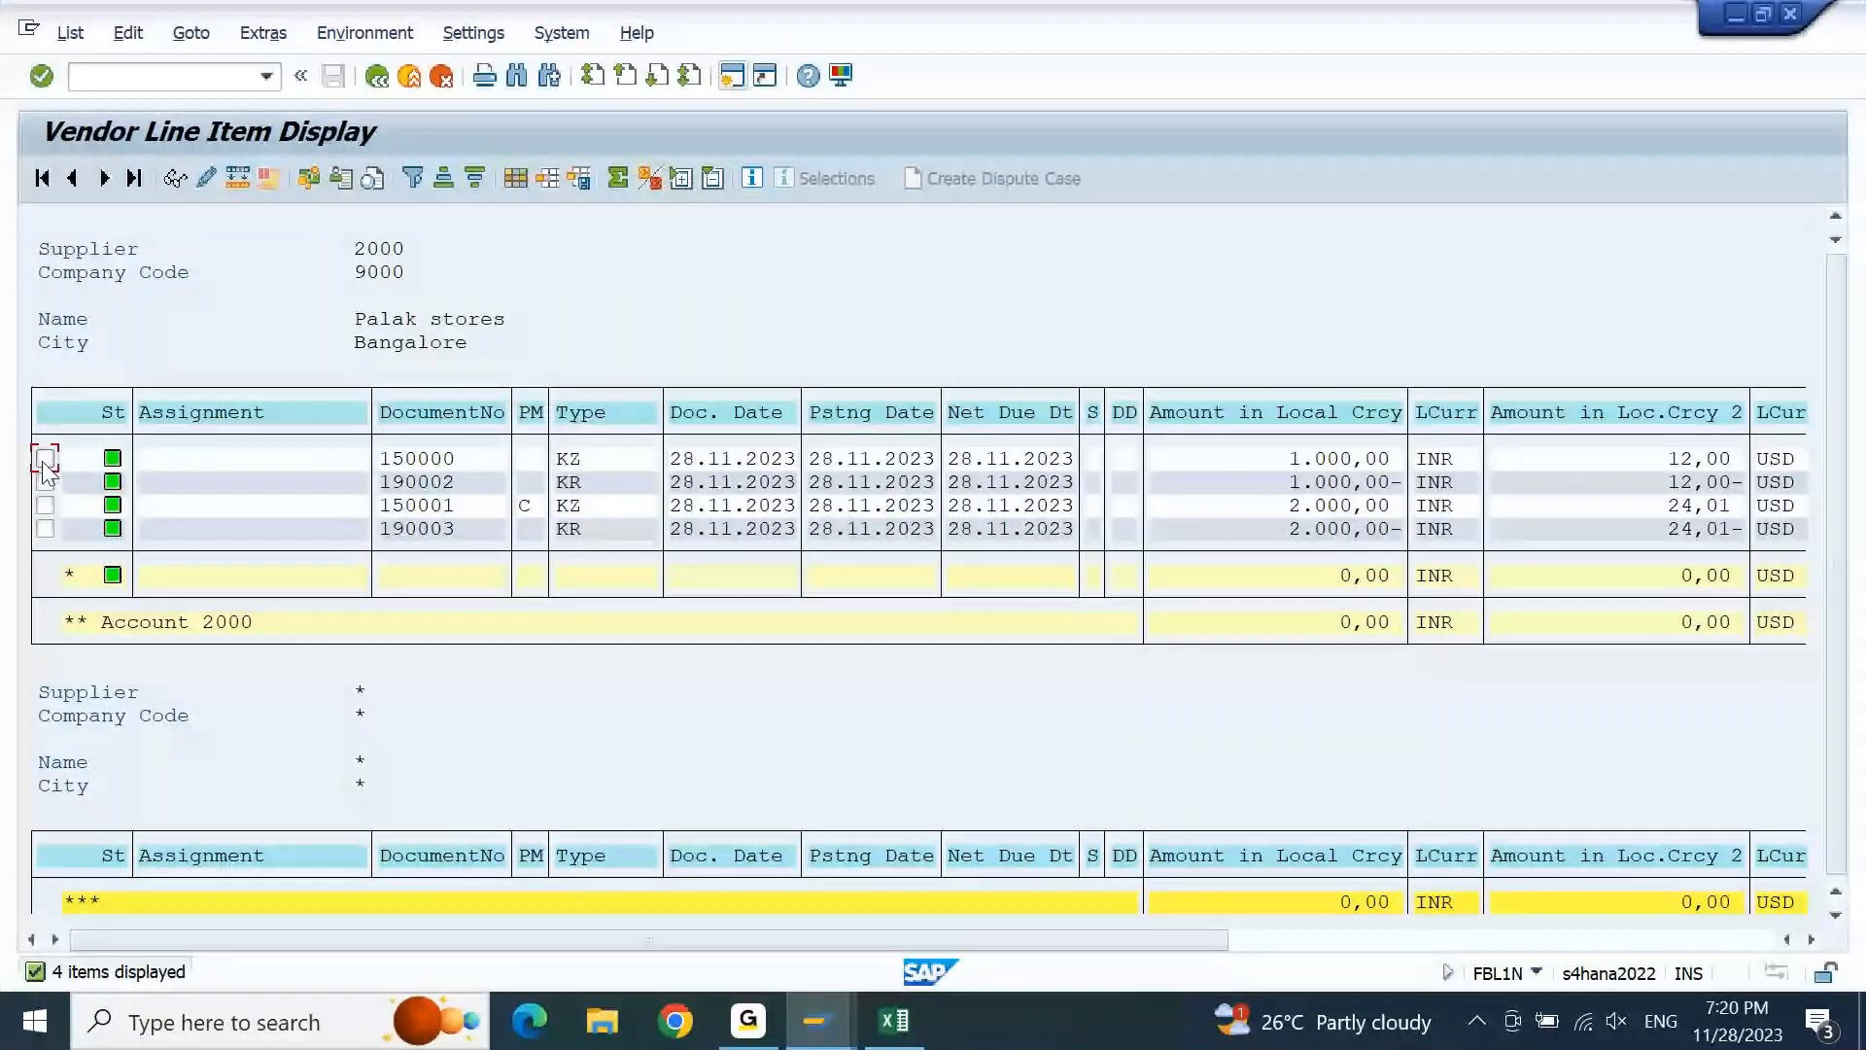
# Display the vendor line item 150001 with payment method C in detail and inspect its assignment and document number
pyautogui.click(45, 460)
pyautogui.click(41, 463)
pyautogui.click(44, 505)
pyautogui.click(530, 505)
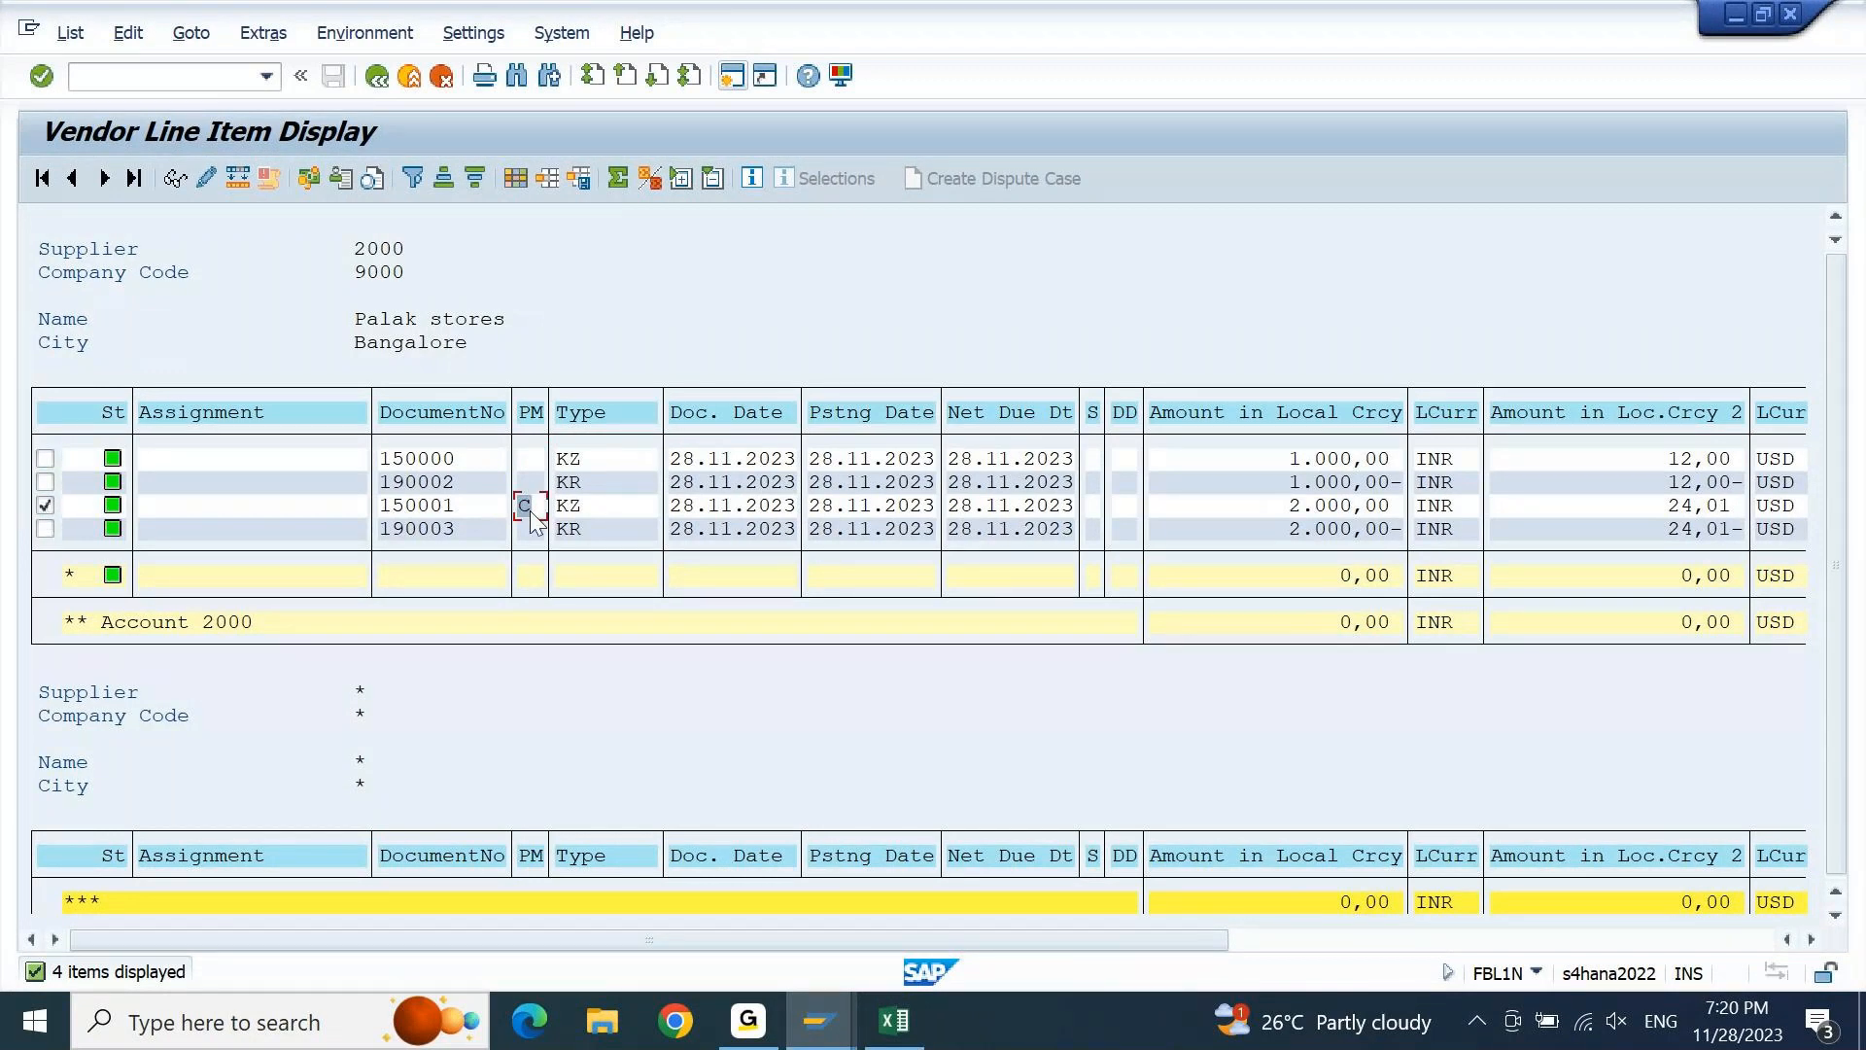
pyautogui.click(583, 505)
pyautogui.click(533, 530)
pyautogui.click(46, 505)
pyautogui.click(683, 509)
pyautogui.click(45, 508)
pyautogui.click(174, 180)
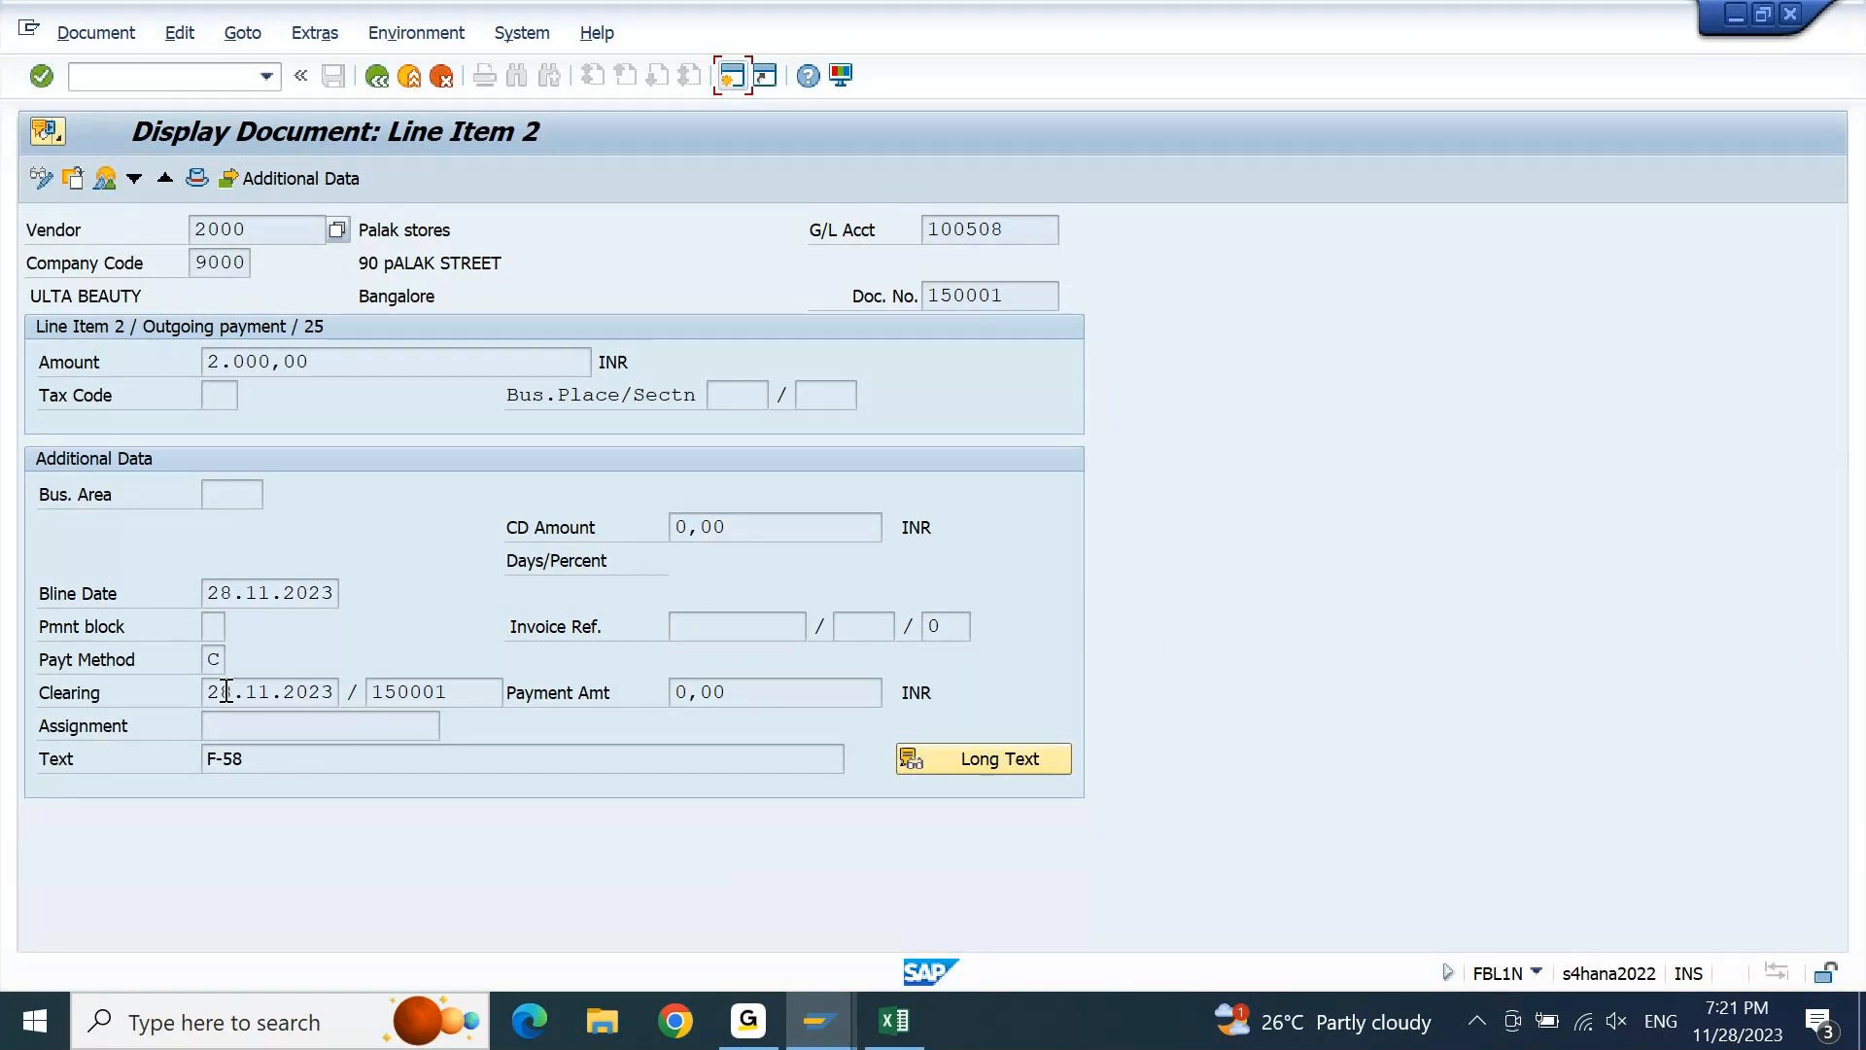
pyautogui.click(256, 728)
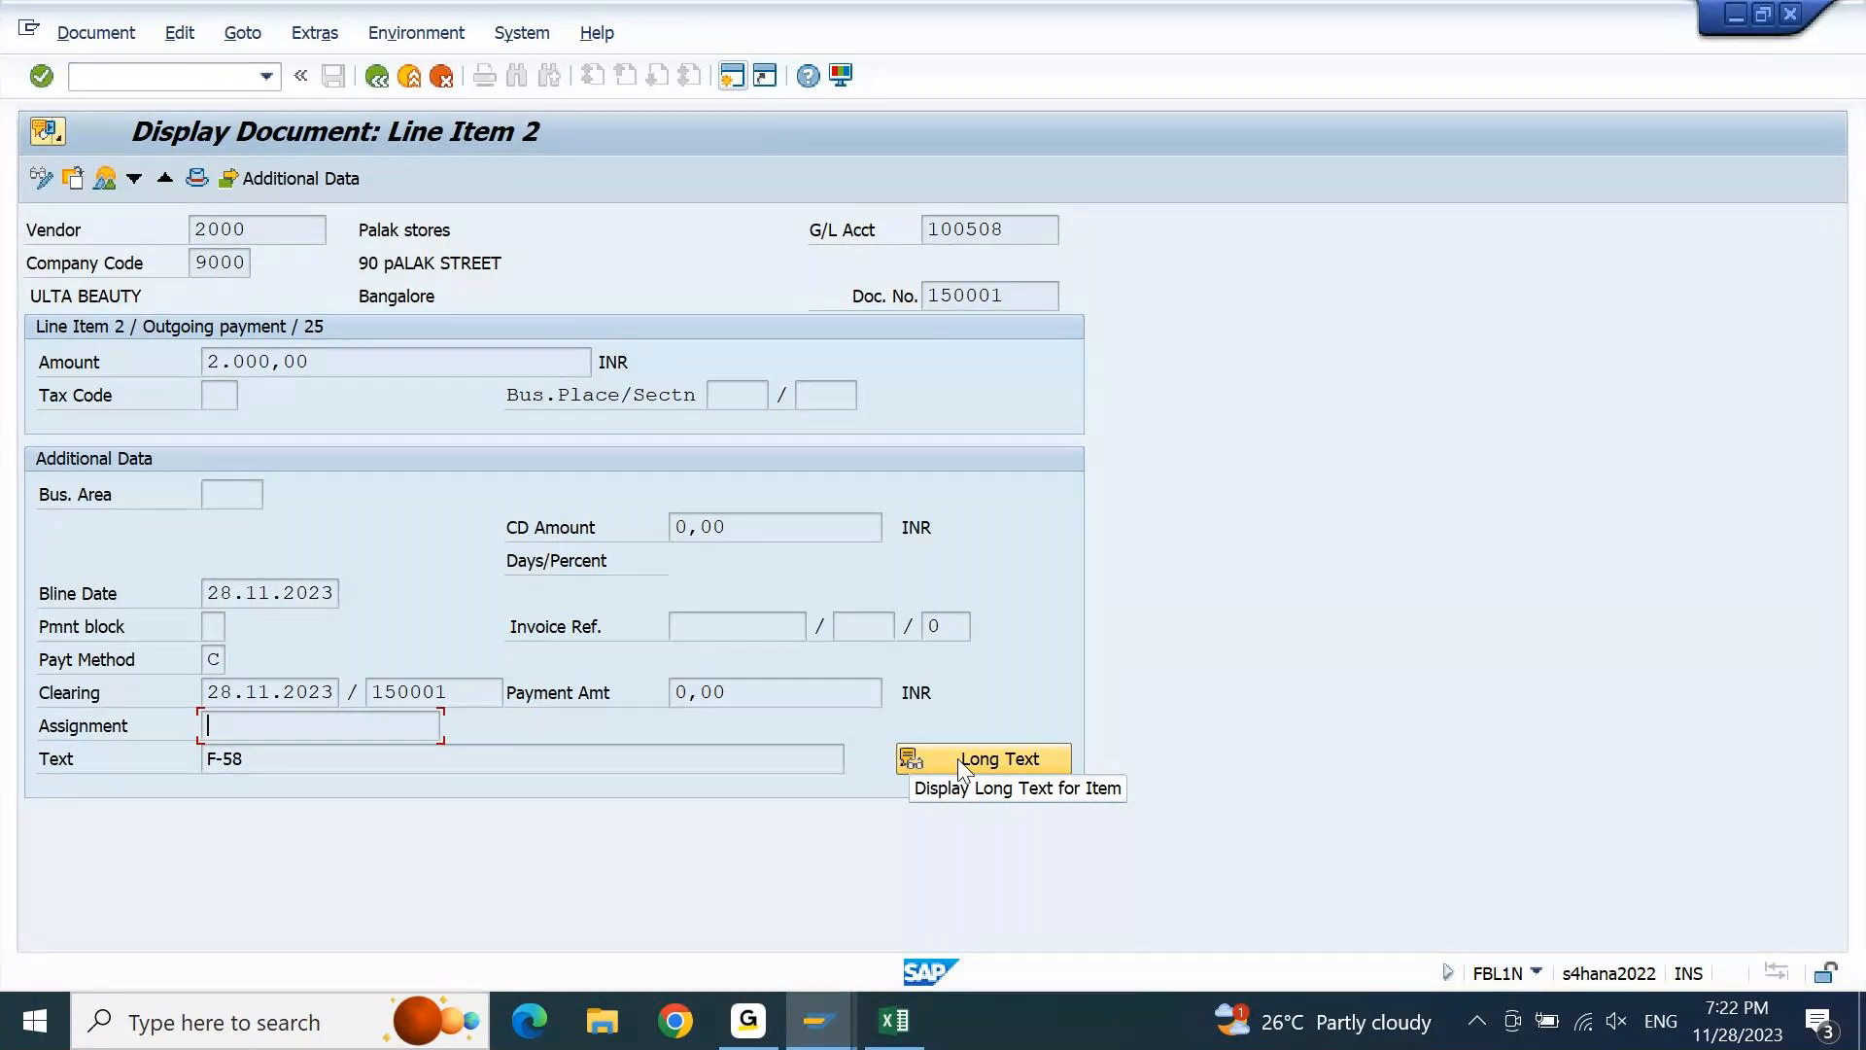
pyautogui.doubleClick(1042, 297)
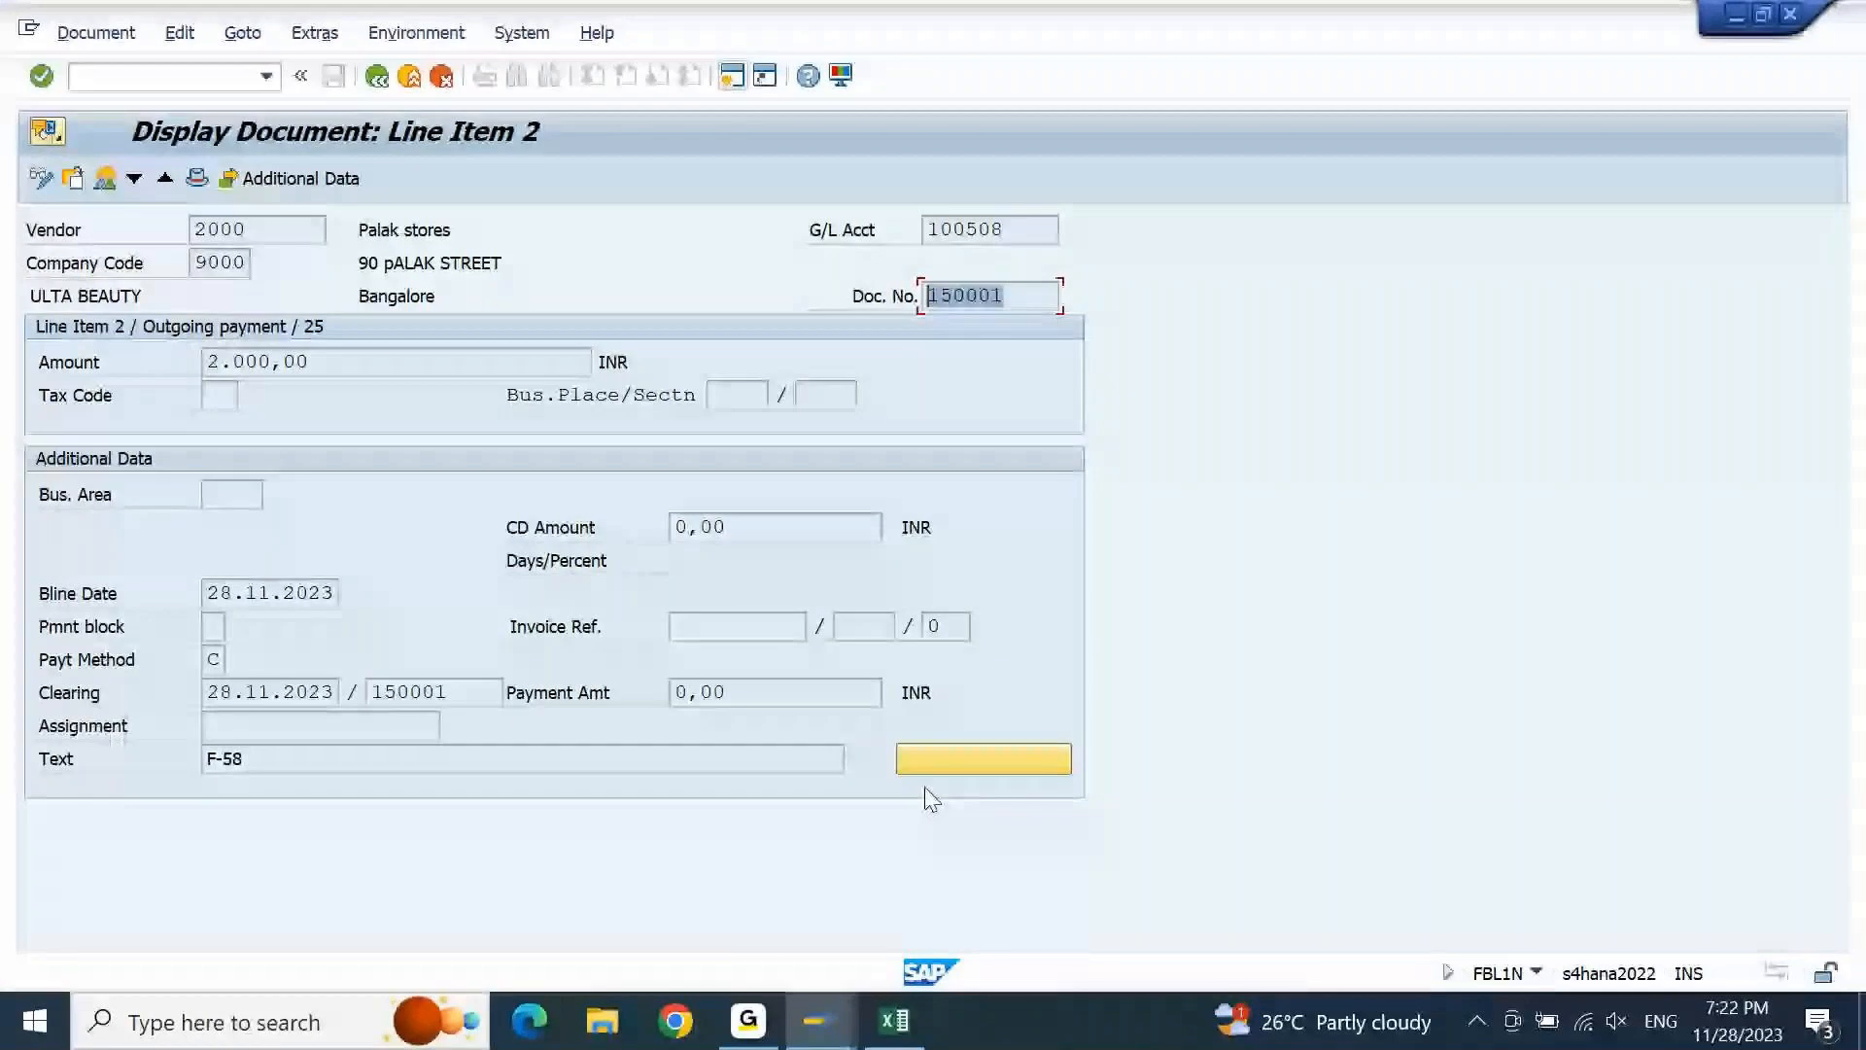
# Switch to the free SAP Easy Access session and open the Check Register with transaction FCHN
pyautogui.click(821, 1021)
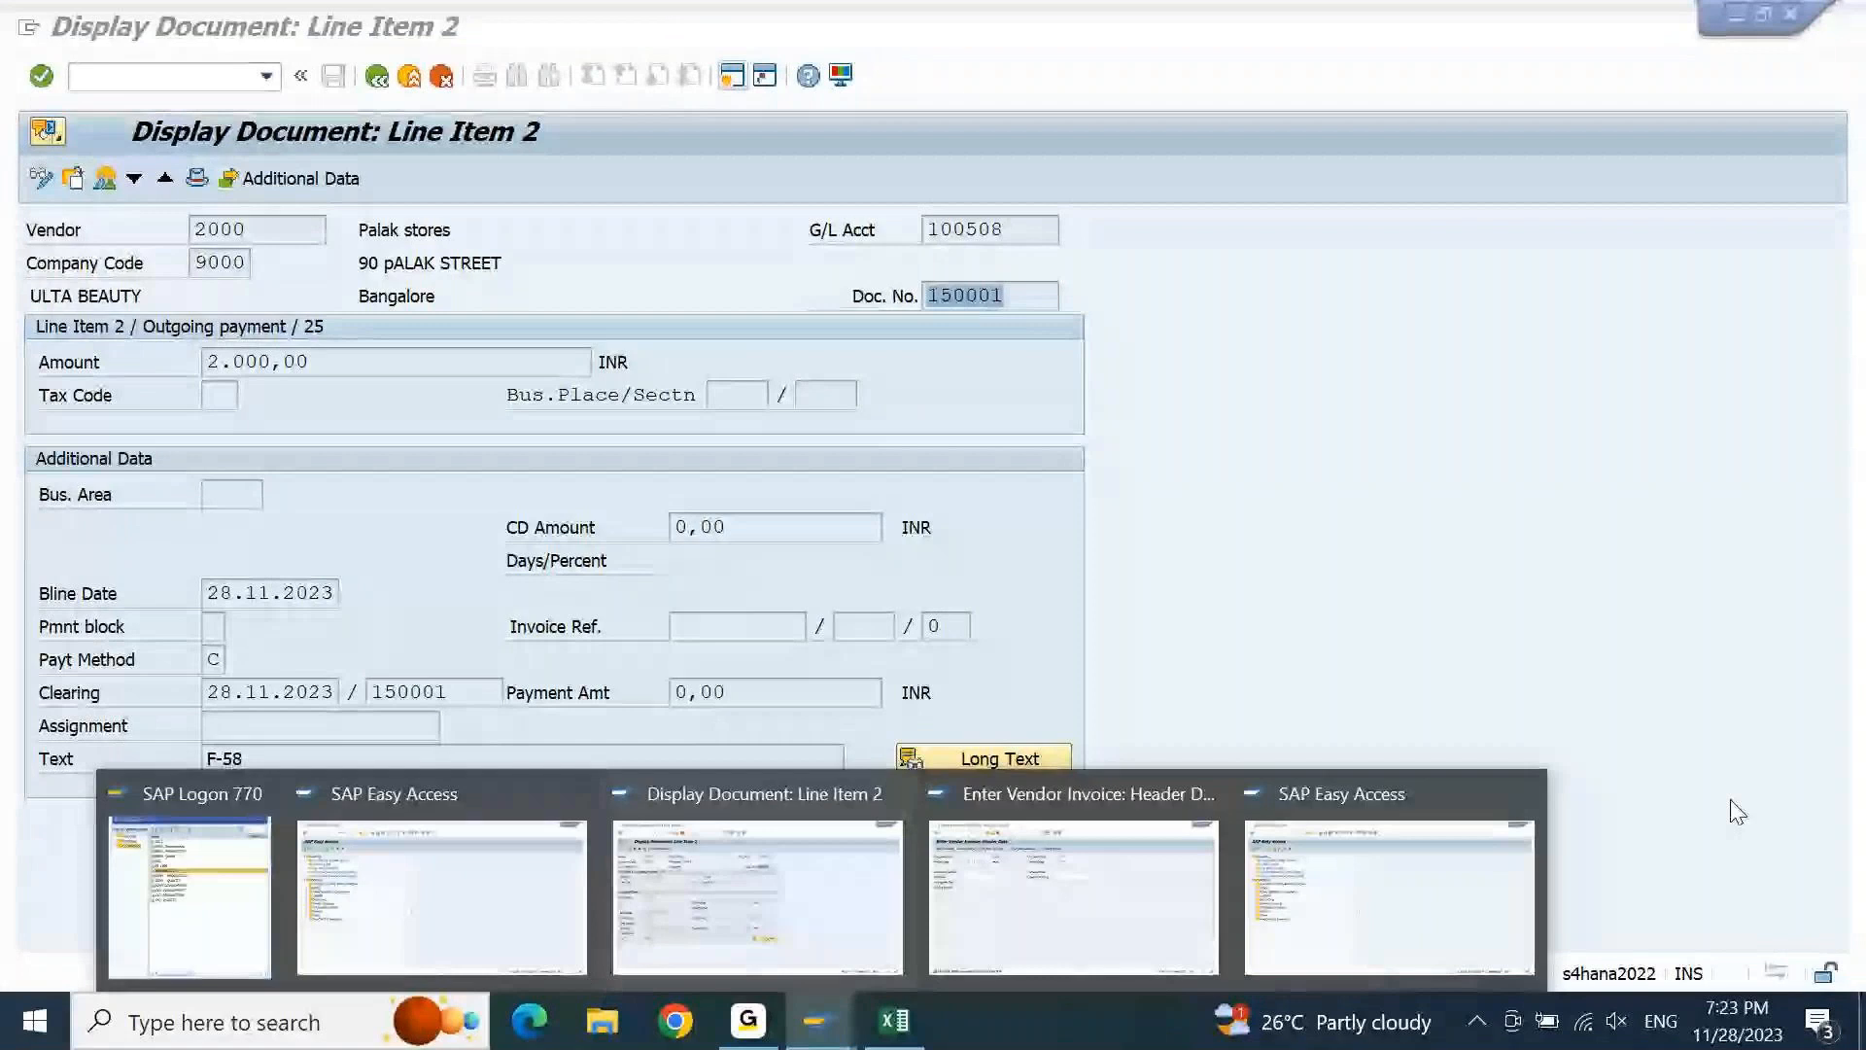
pyautogui.click(888, 951)
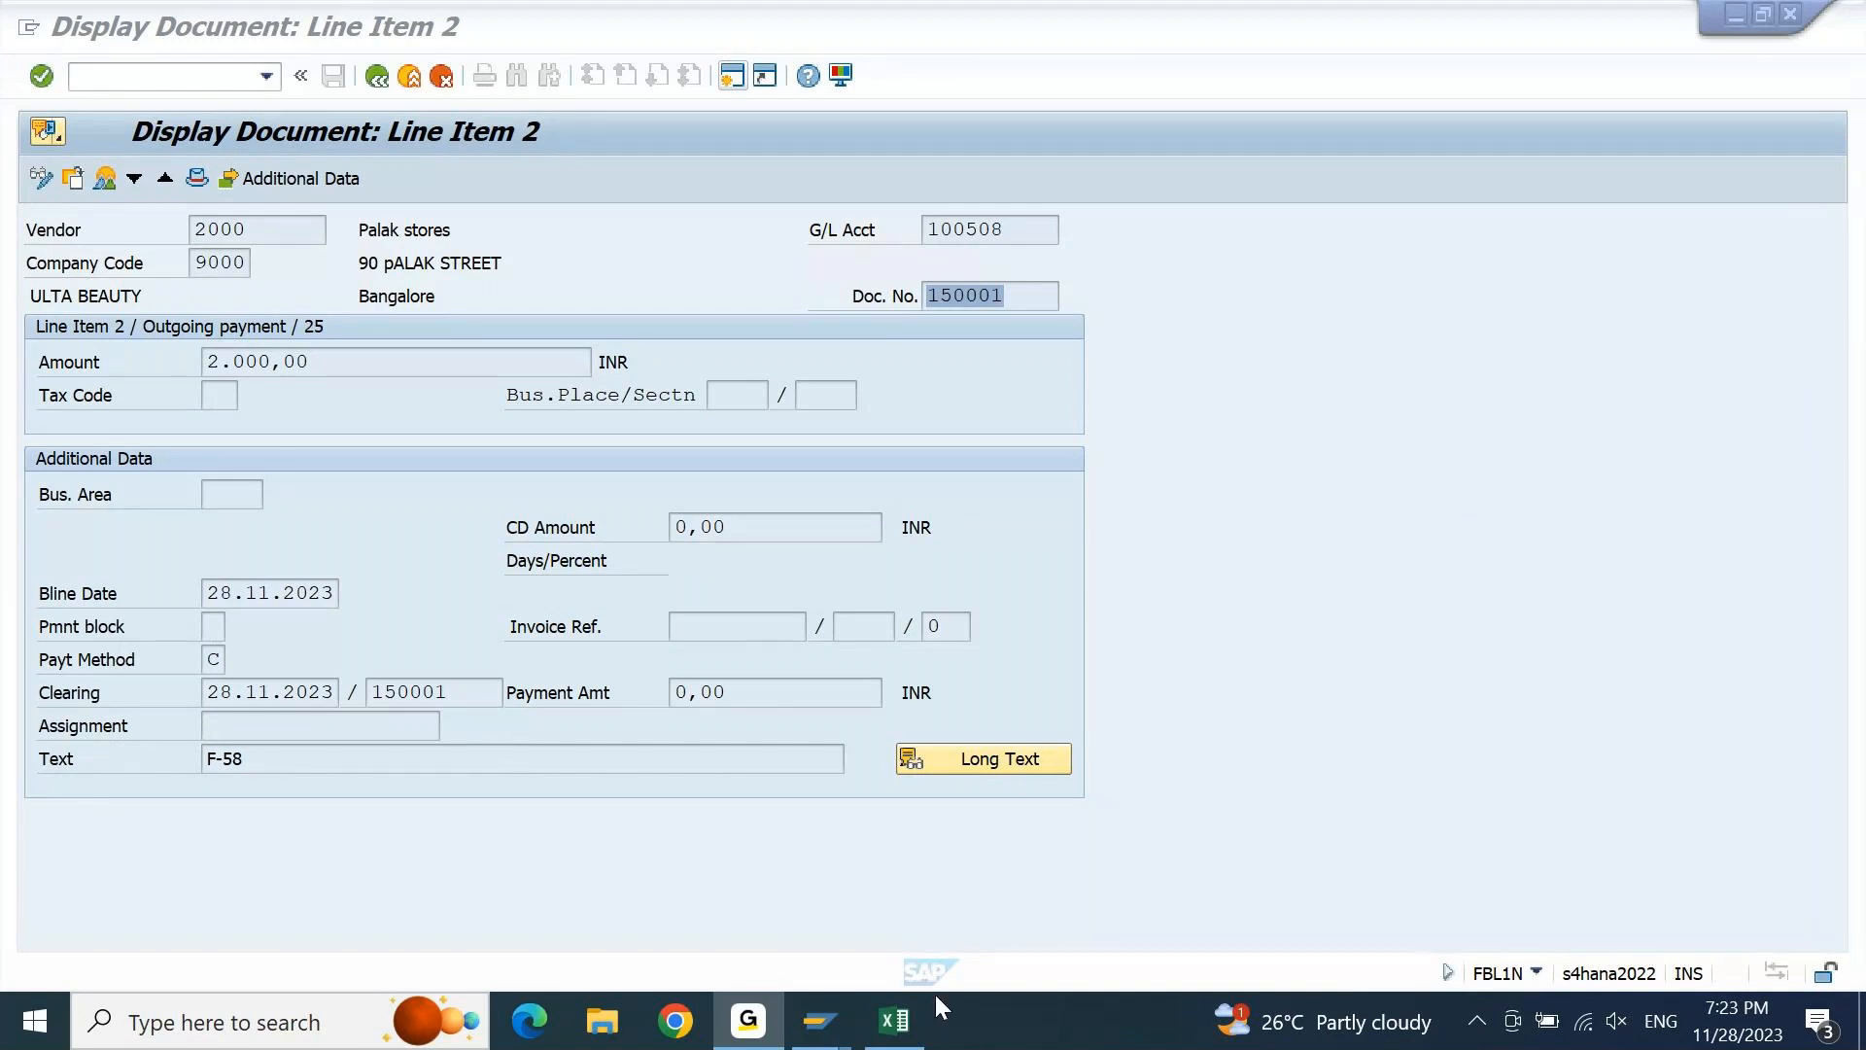
pyautogui.click(887, 1023)
pyautogui.click(820, 1020)
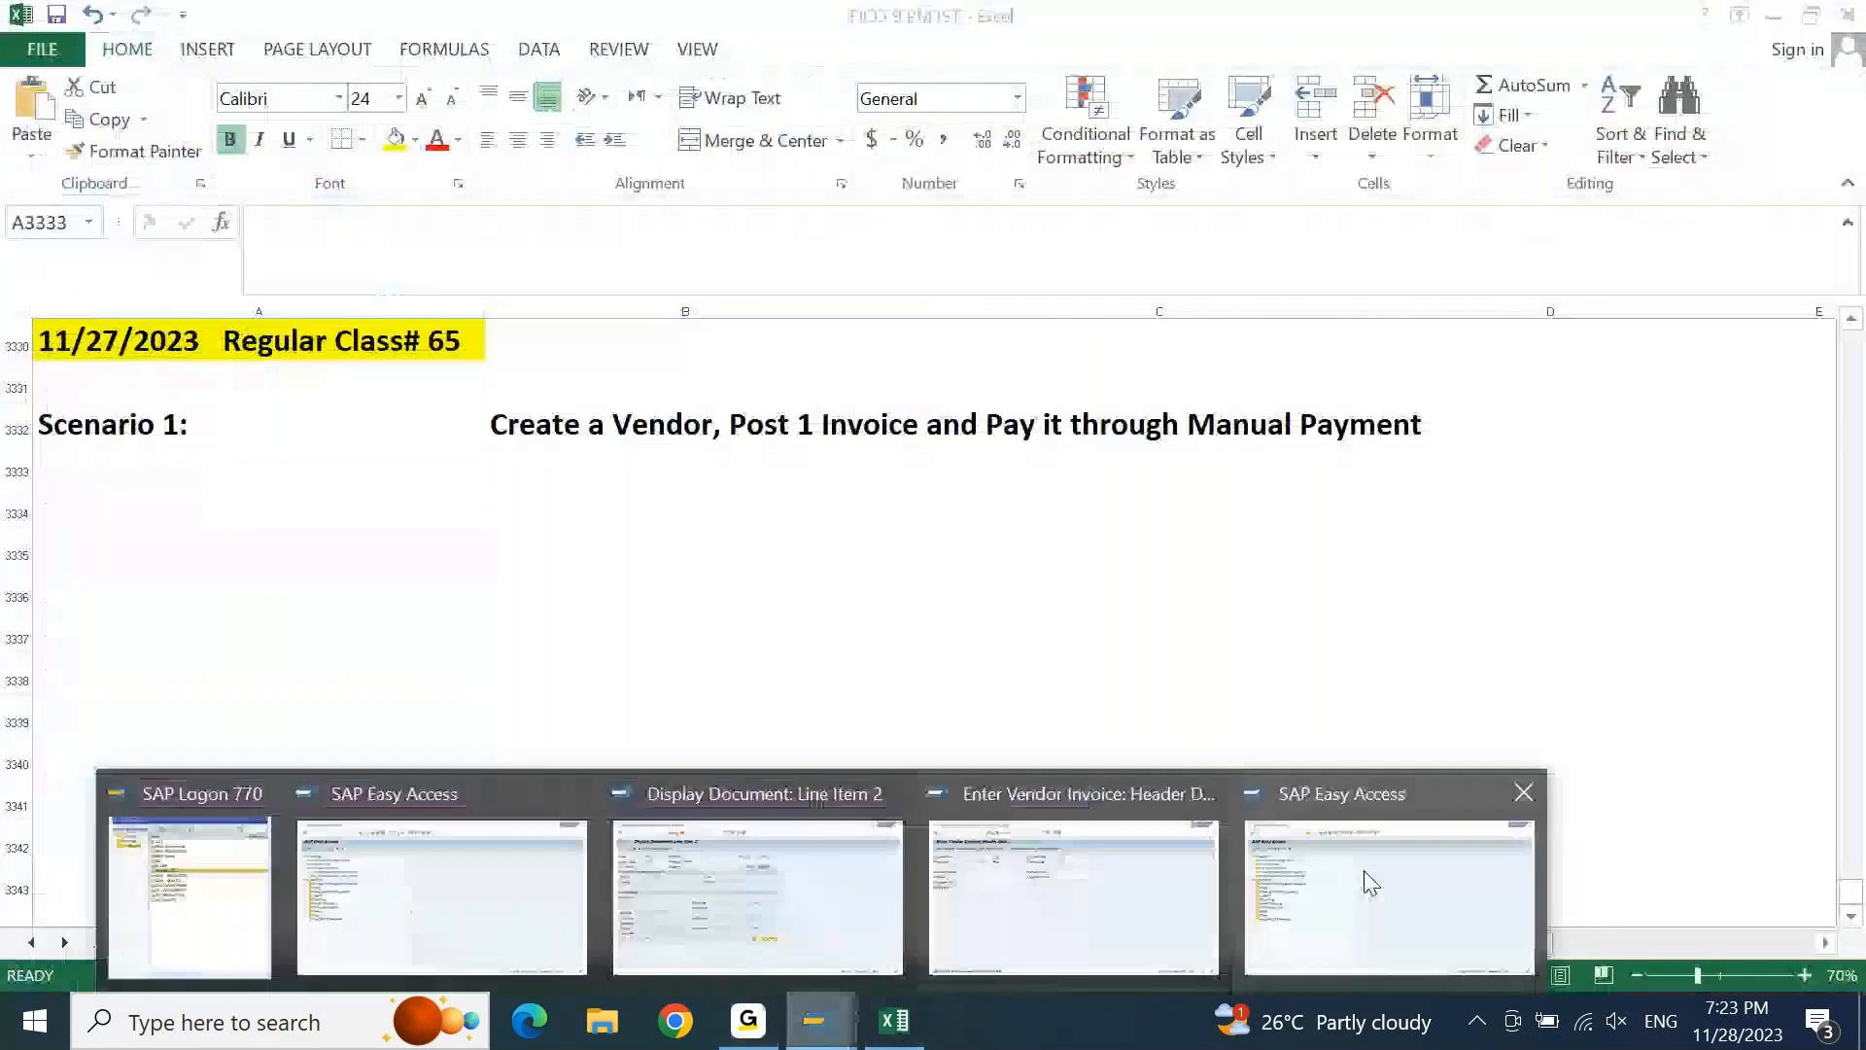
pyautogui.click(1362, 879)
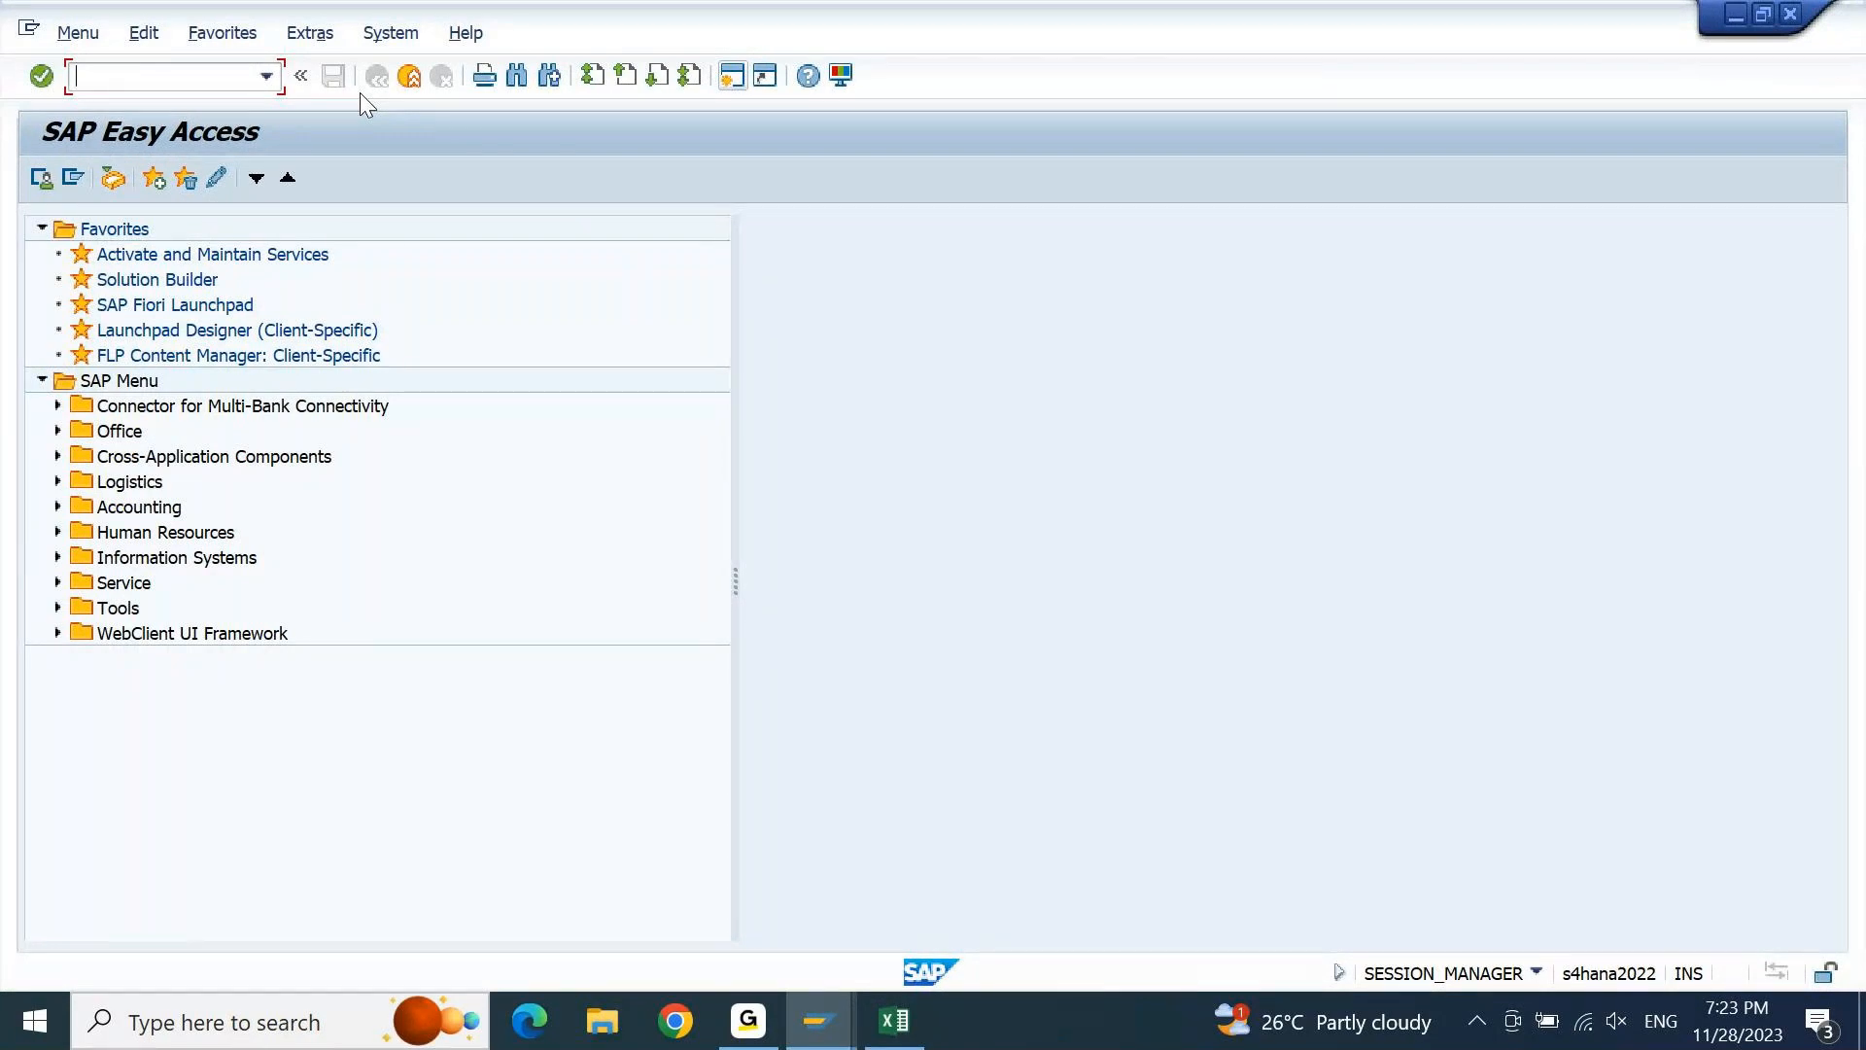
pyautogui.write('FCHN')
pyautogui.press('Return')
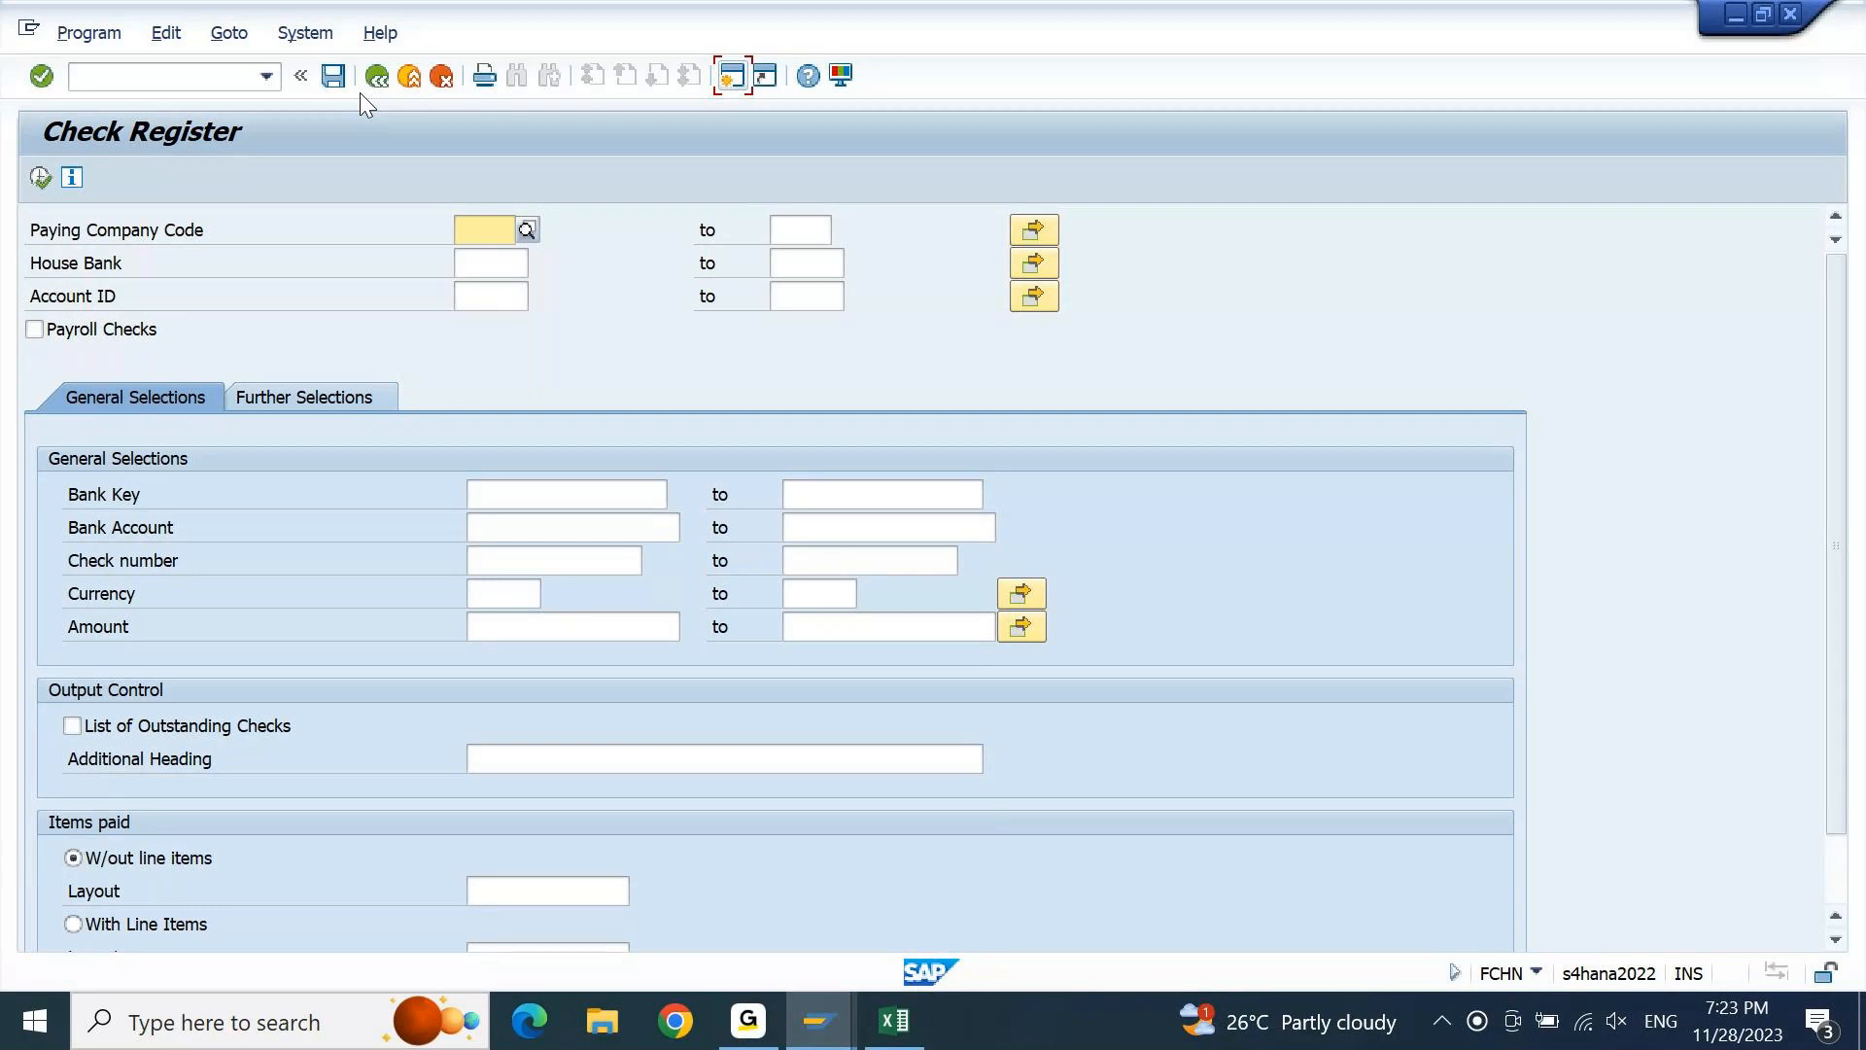
# Set the paying company code to 9000, the house bank to HDFC1 and the account ID to HDFC
pyautogui.write('9000')
pyautogui.click(478, 262)
pyautogui.click(476, 298)
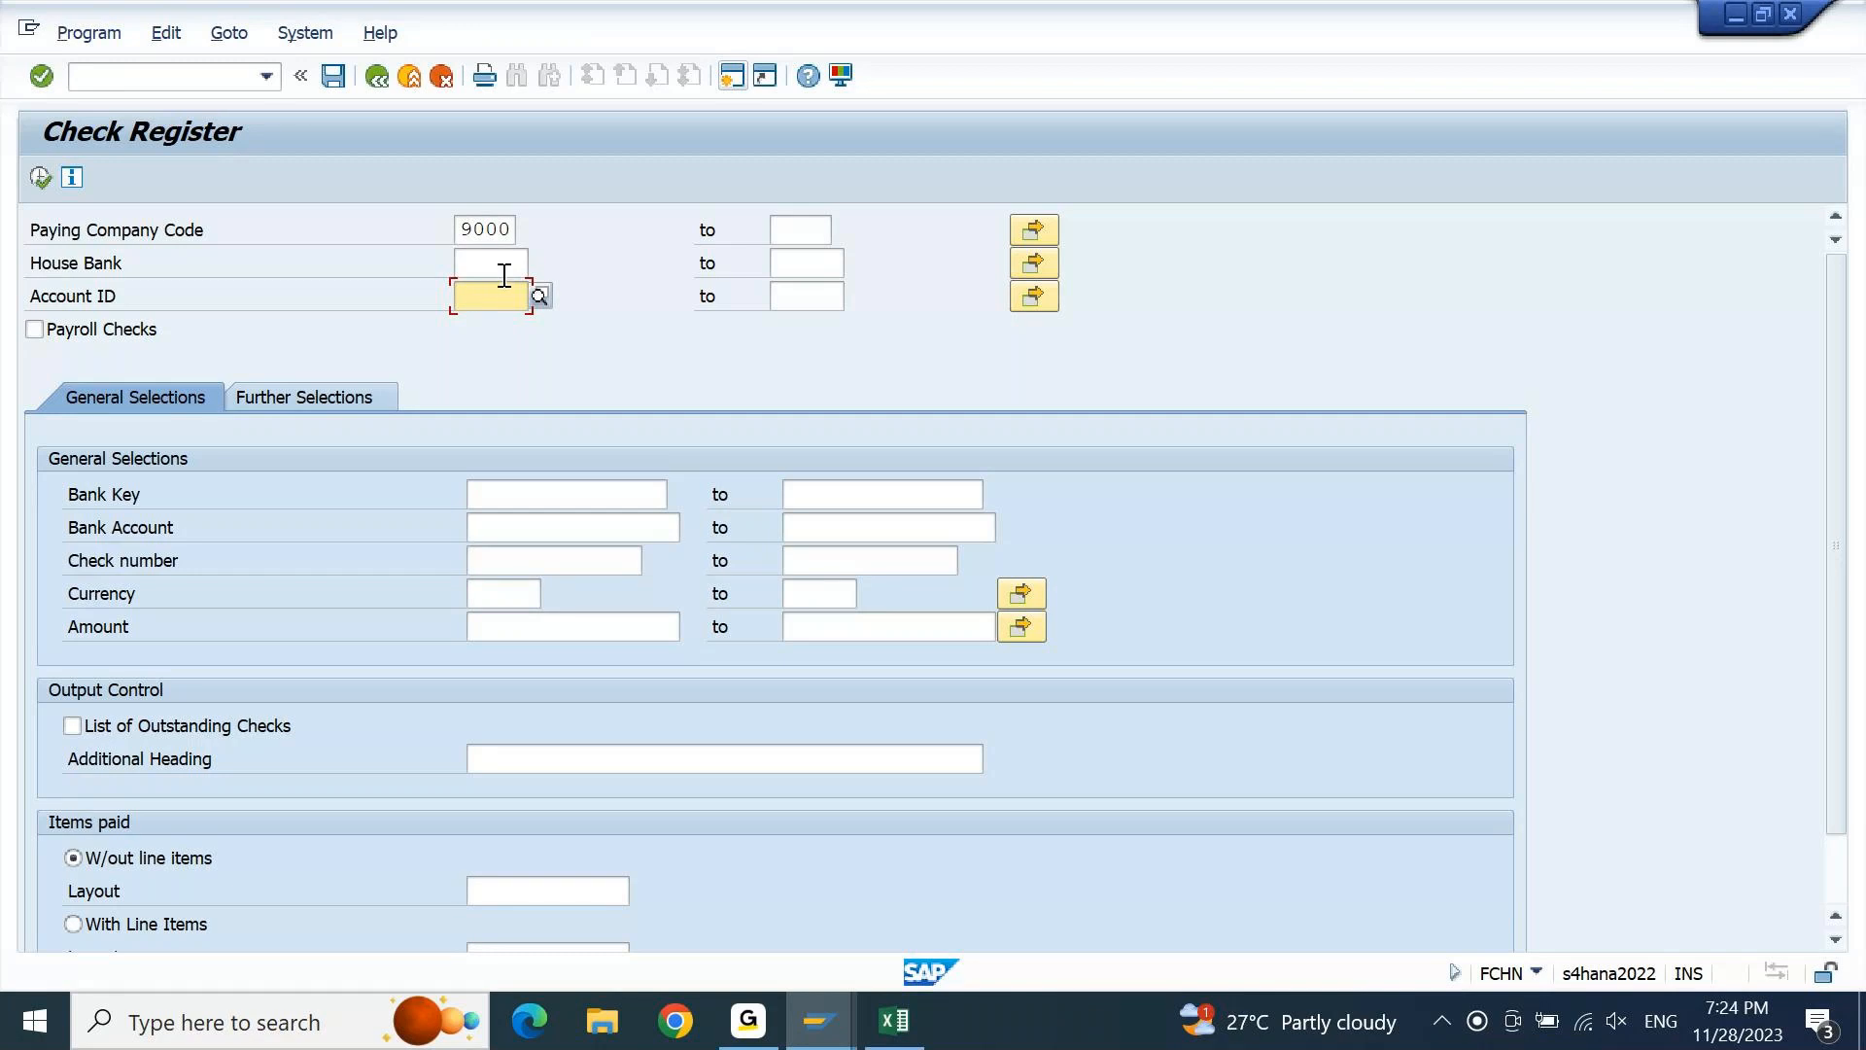
pyautogui.click(505, 275)
pyautogui.press('F4')
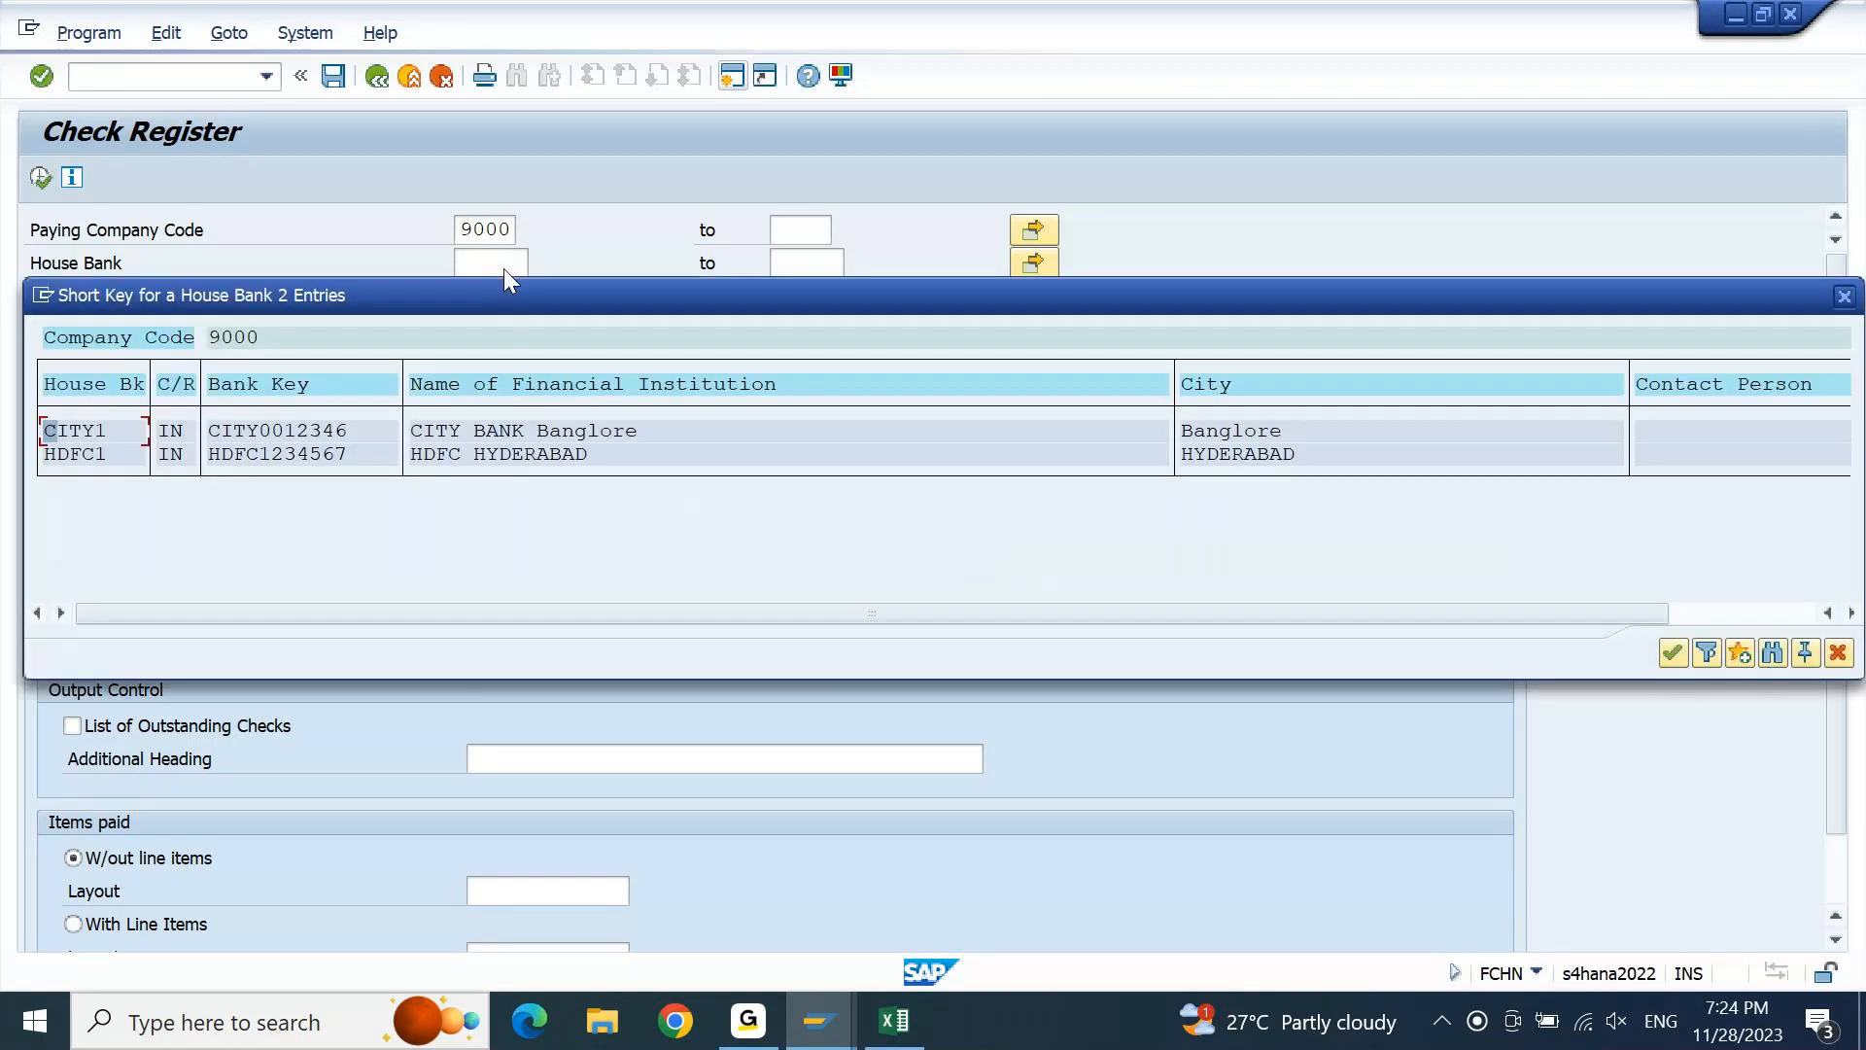
pyautogui.doubleClick(474, 453)
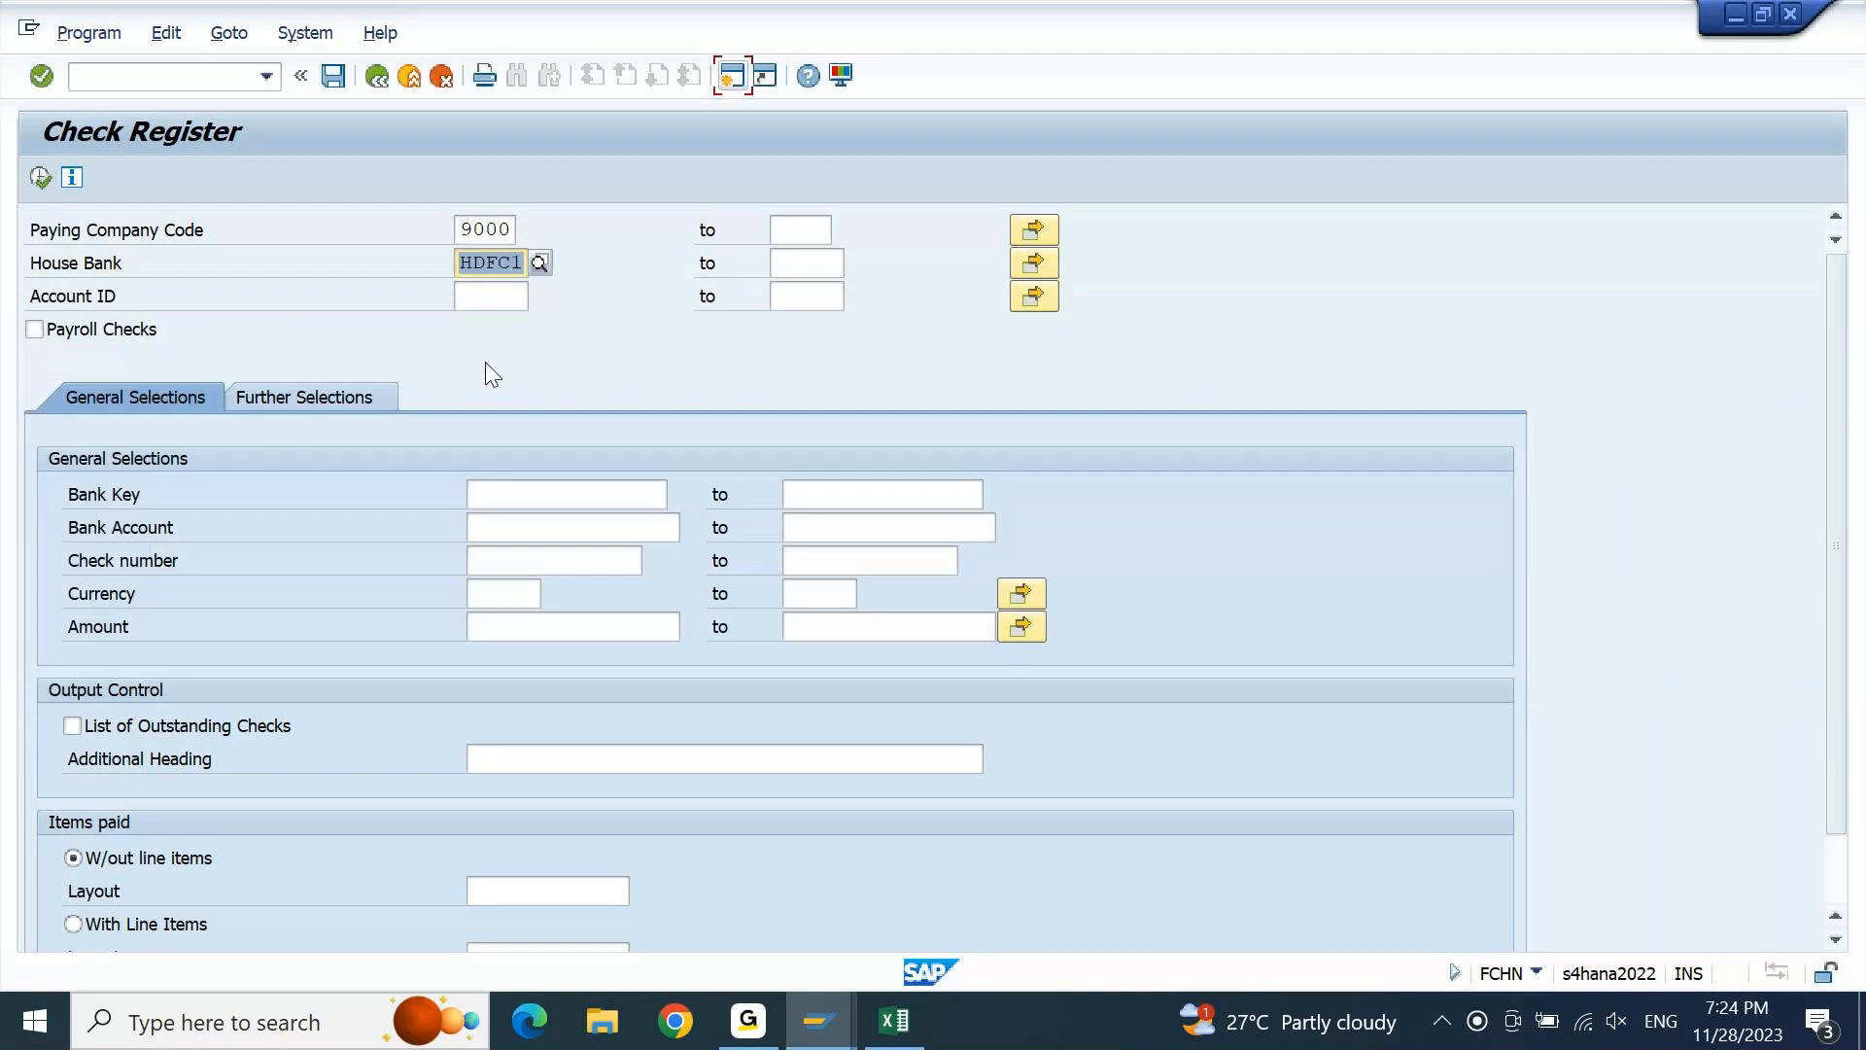
pyautogui.click(512, 302)
pyautogui.press('F4')
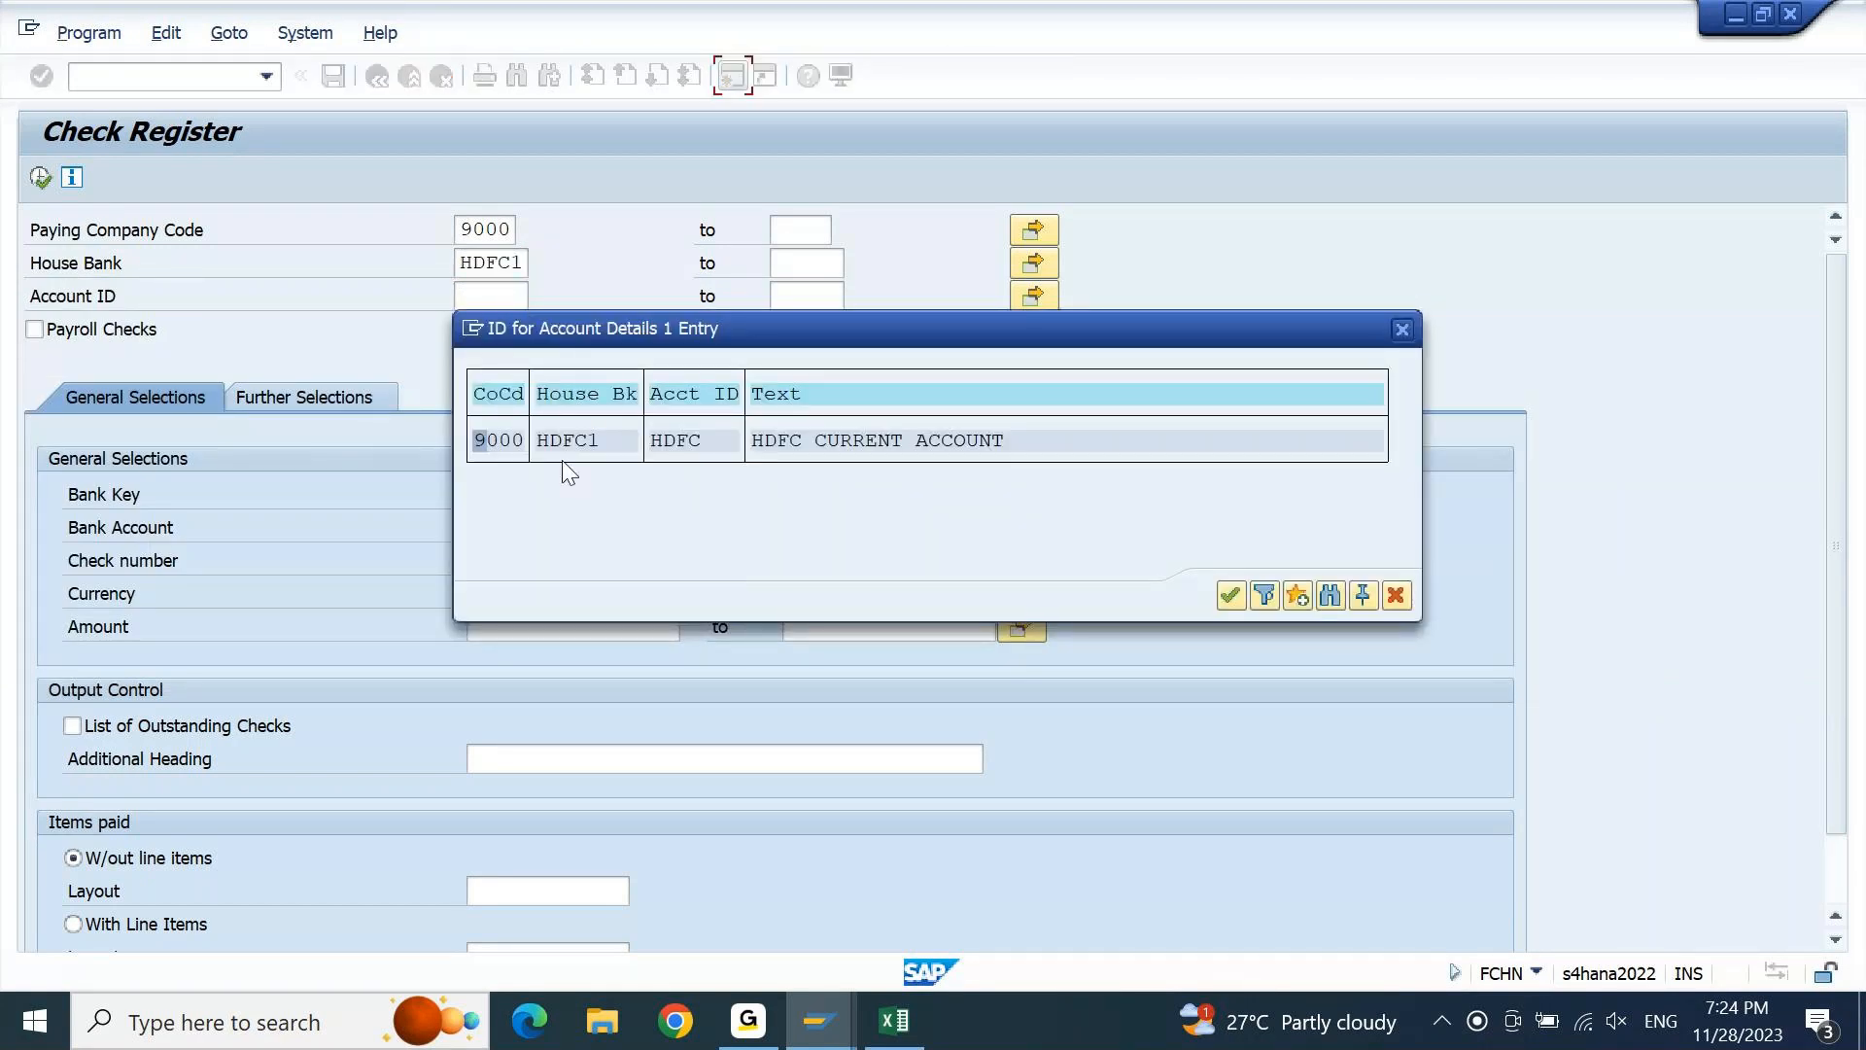
pyautogui.doubleClick(574, 440)
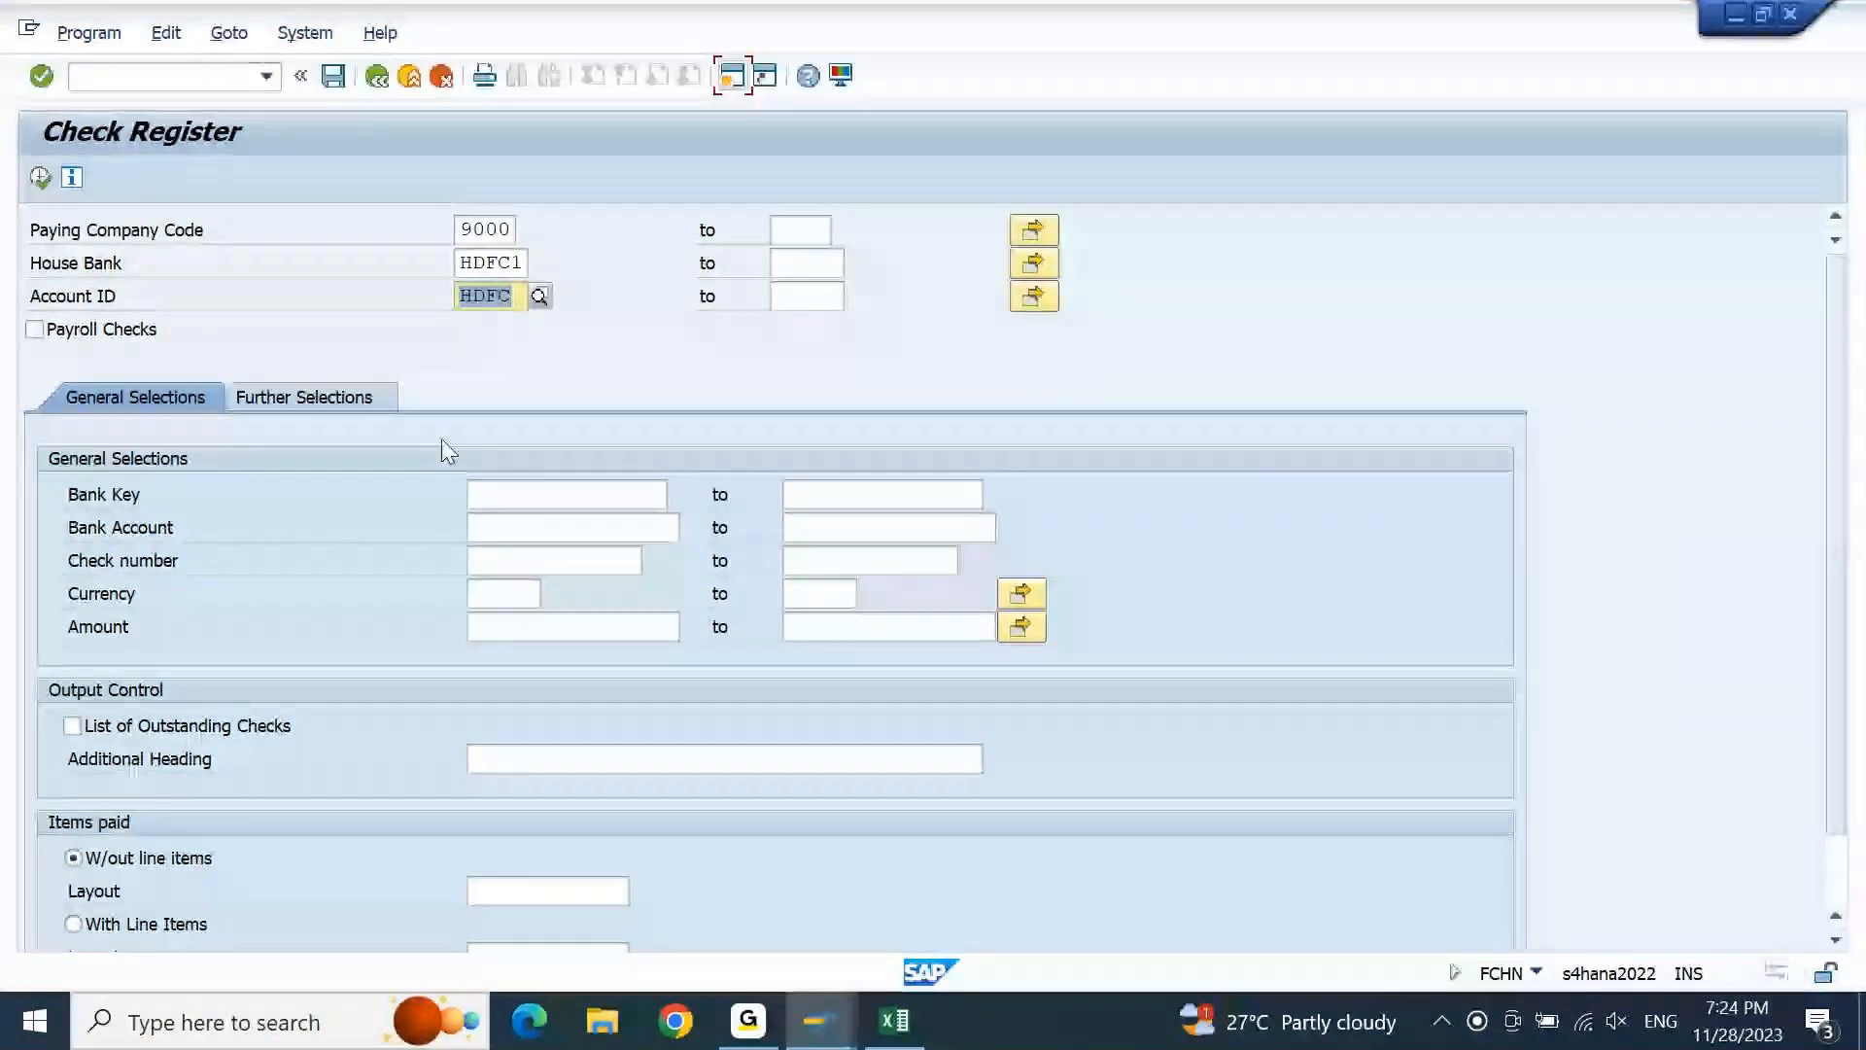
pyautogui.click(515, 293)
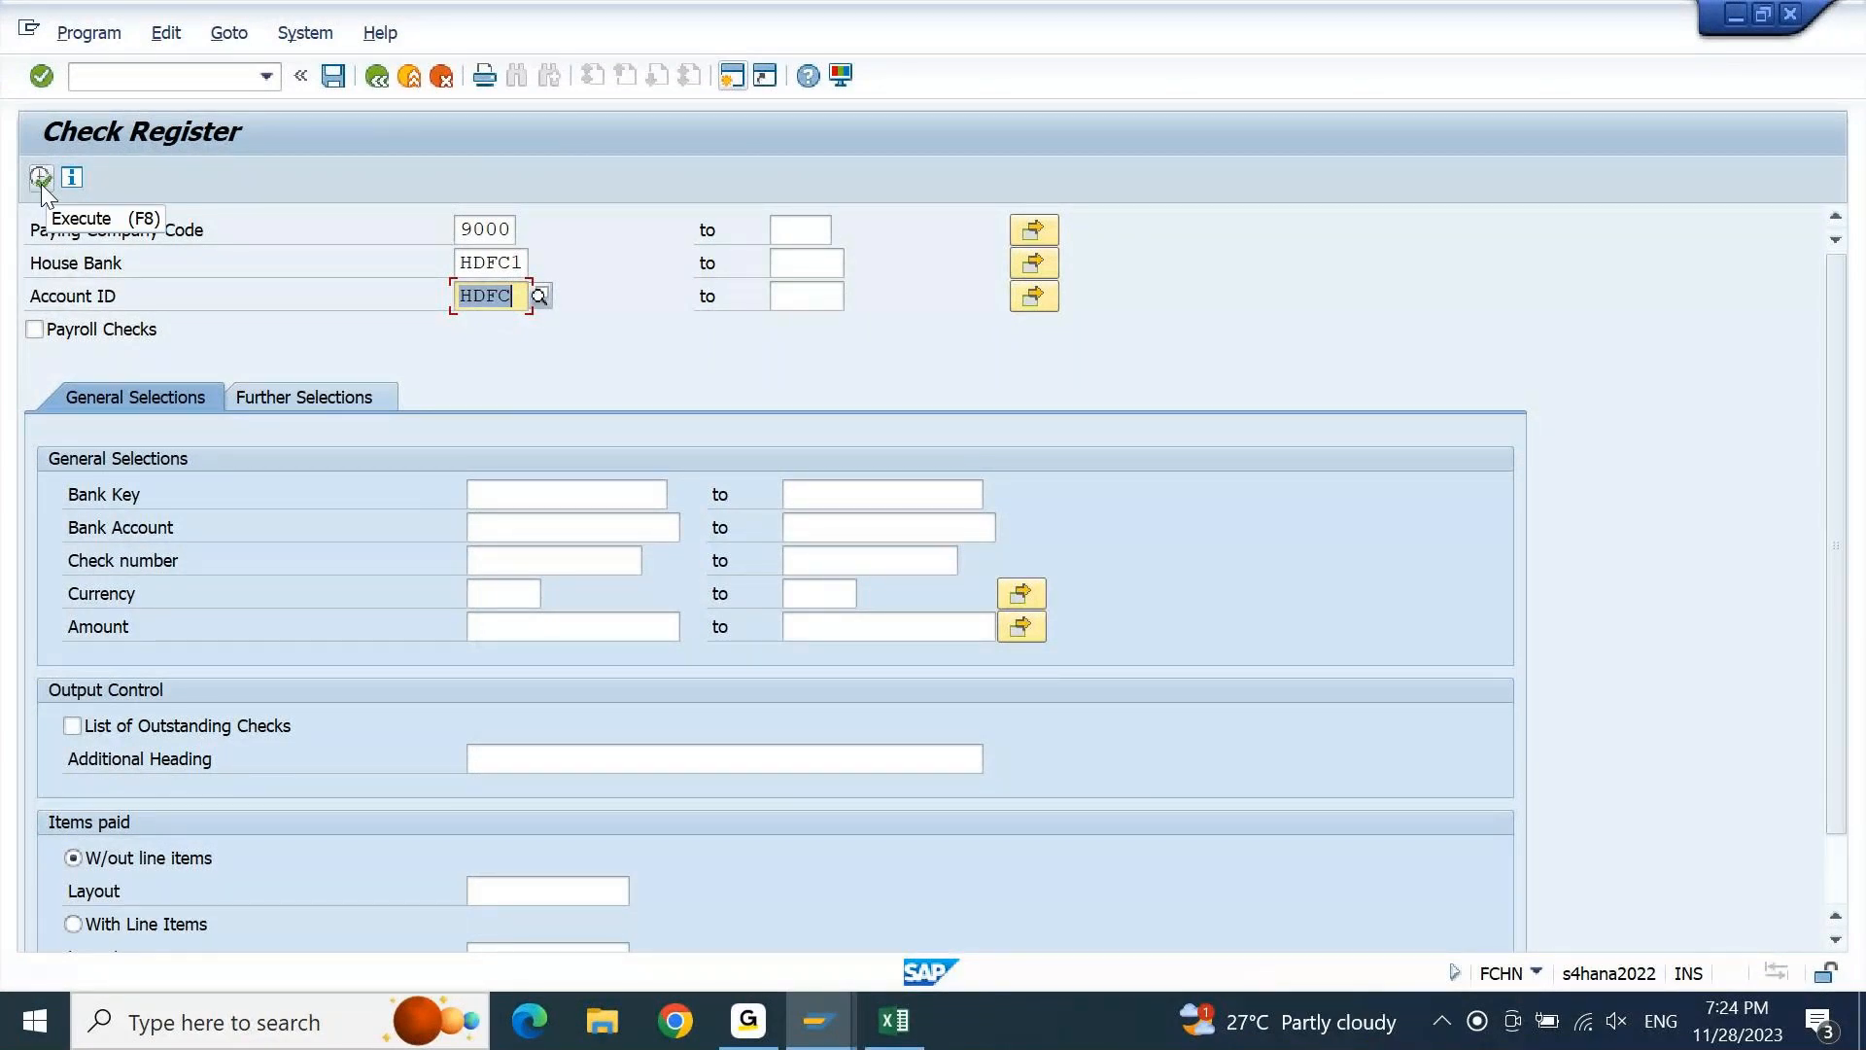
# Open the register's further selections for the payment document number and copy 150001 from the vendor line item display
pyautogui.click(487, 552)
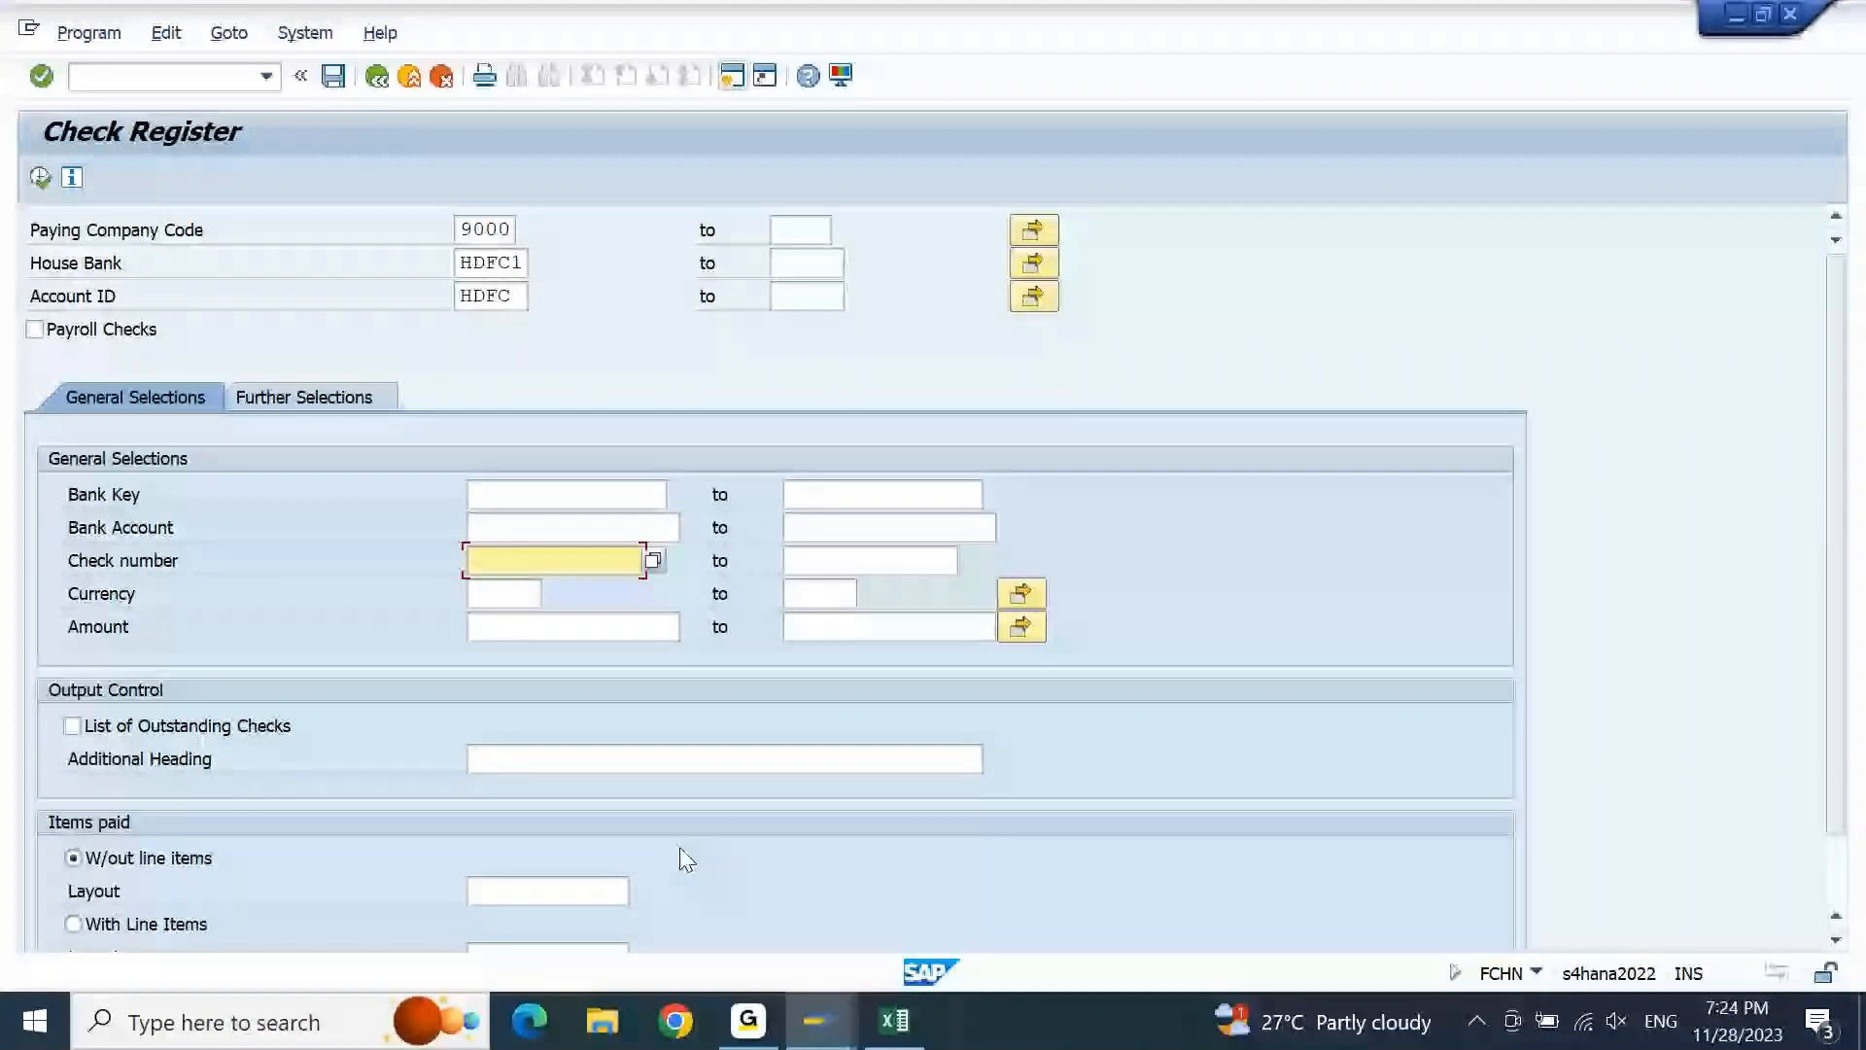
pyautogui.click(331, 398)
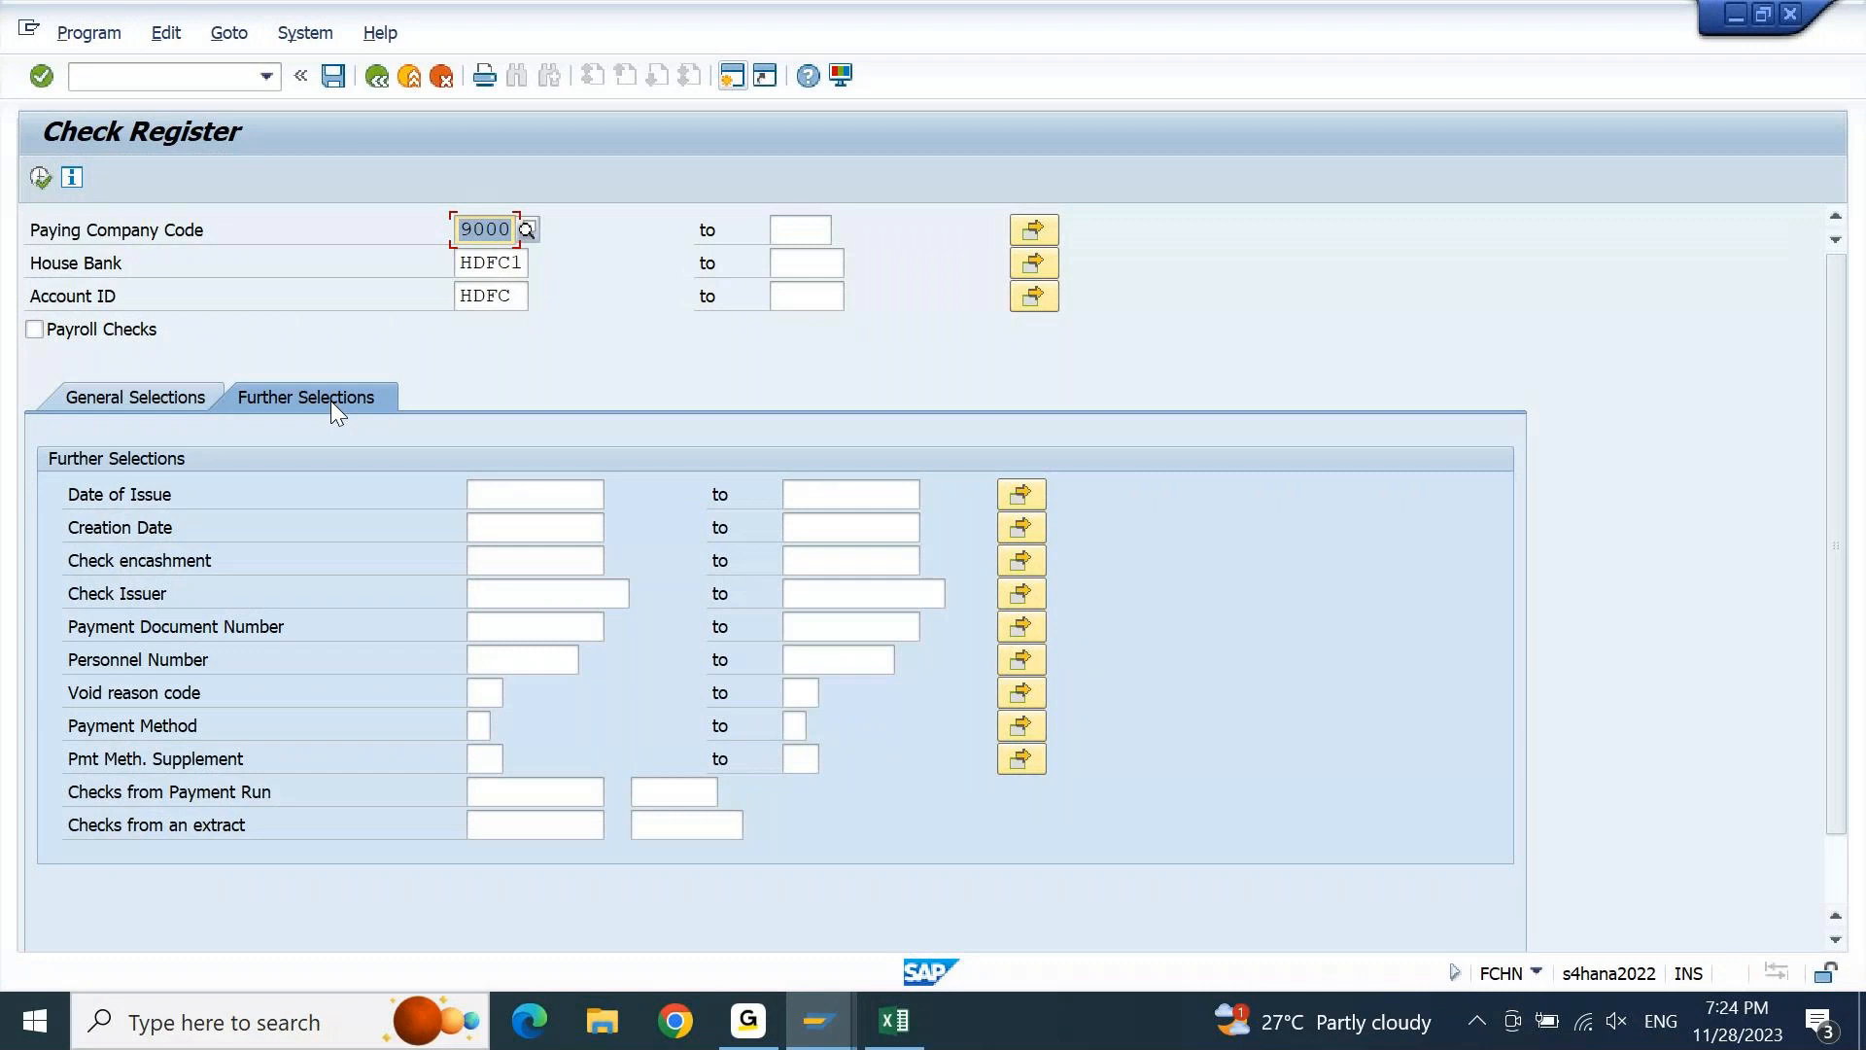
pyautogui.click(164, 630)
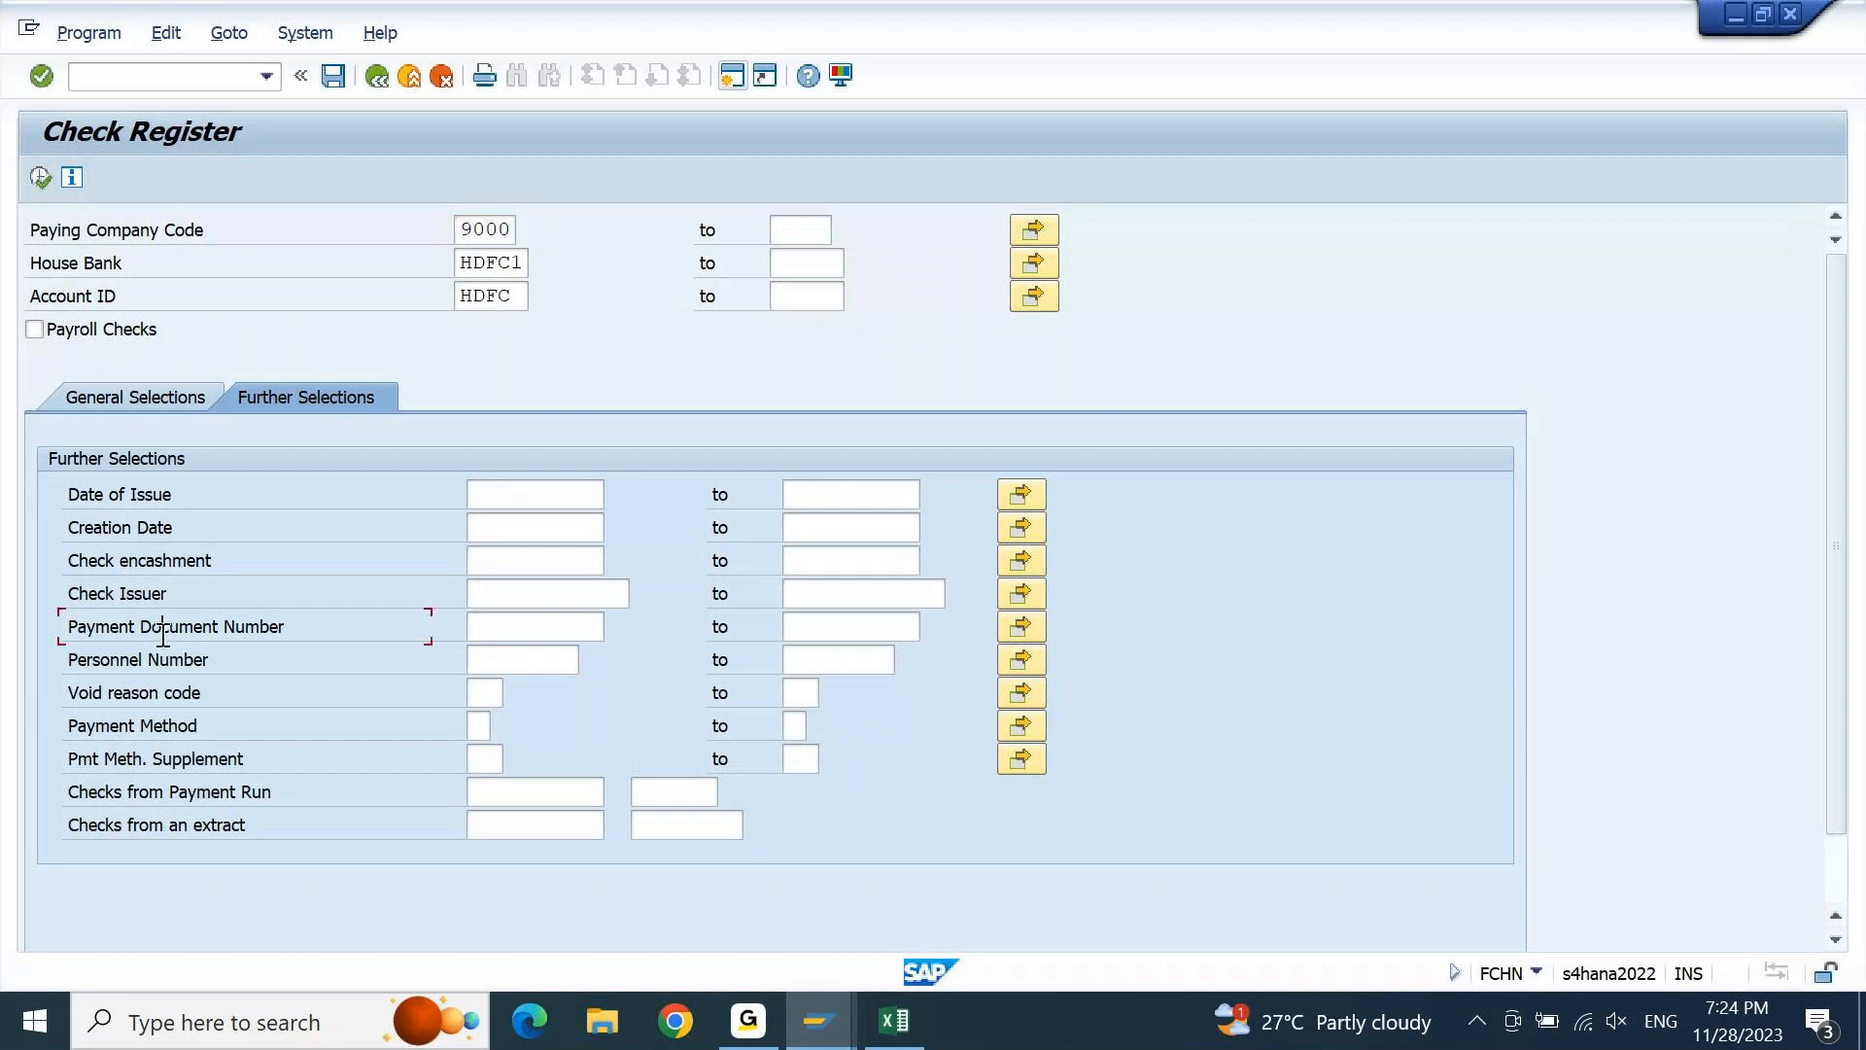
pyautogui.click(509, 630)
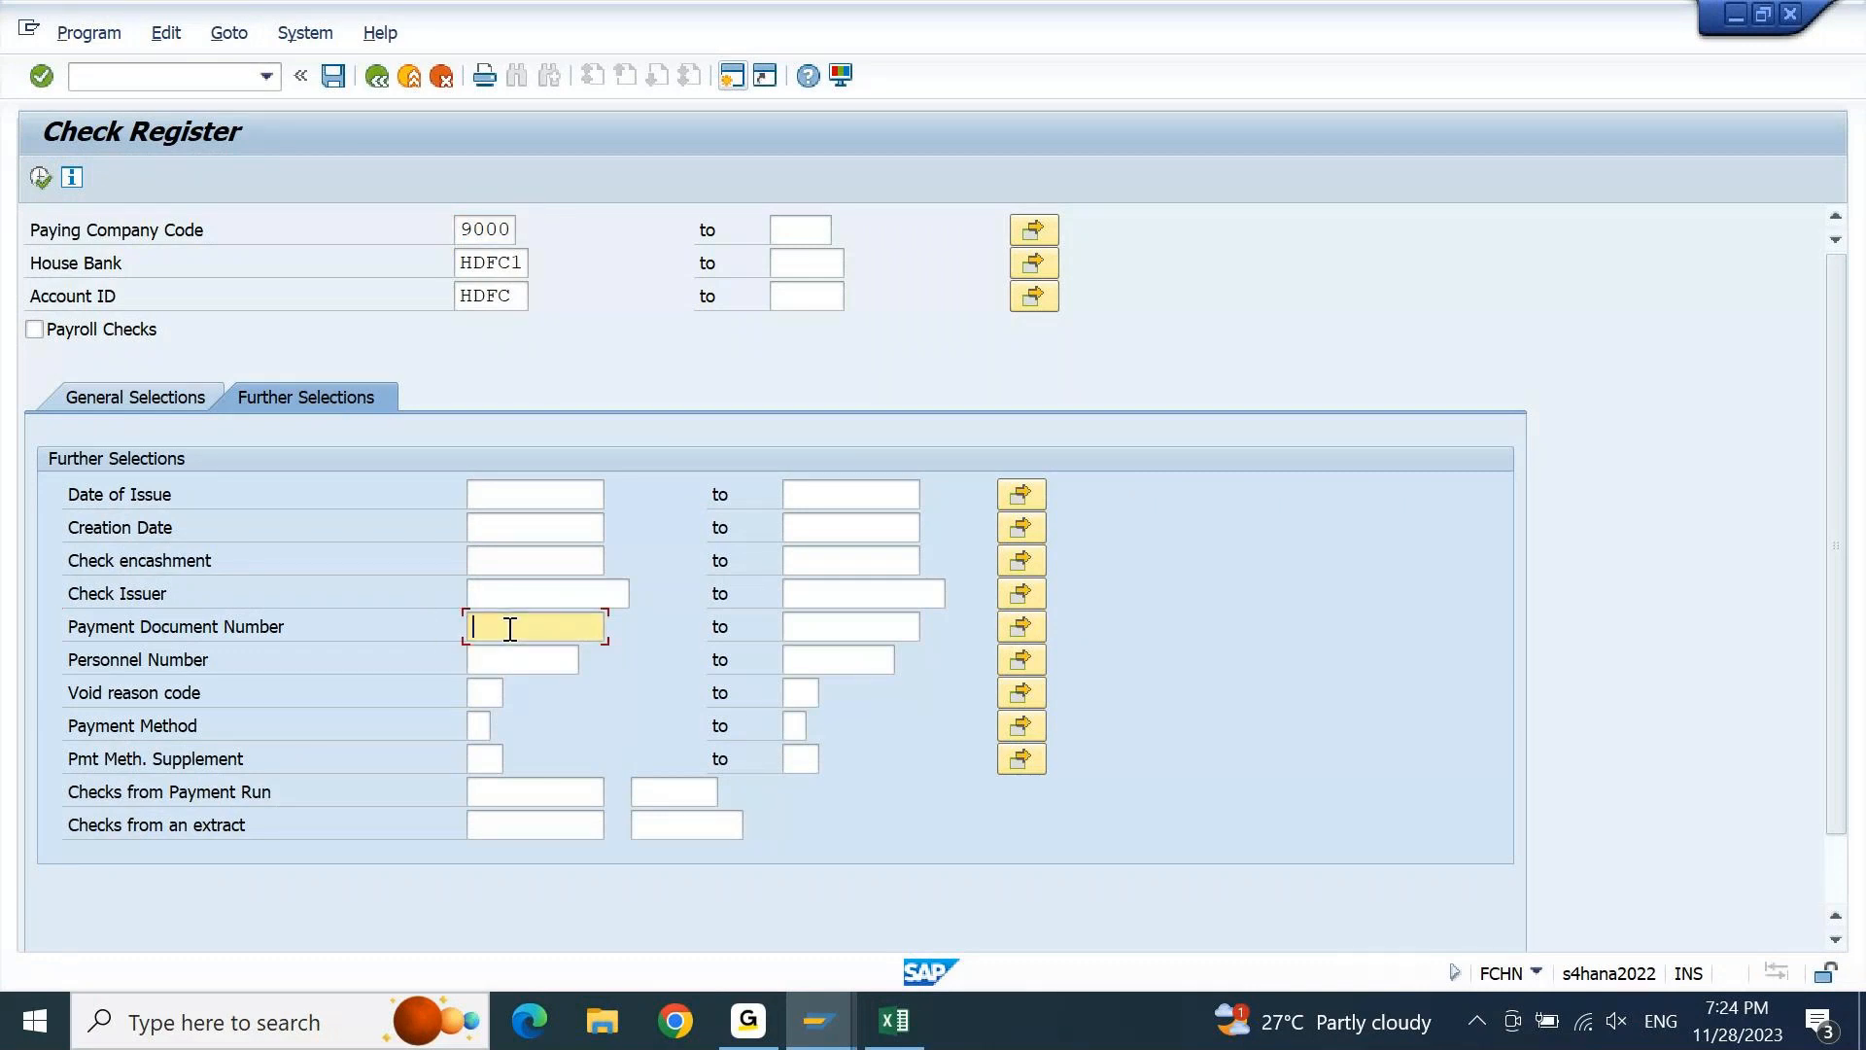
pyautogui.click(840, 1010)
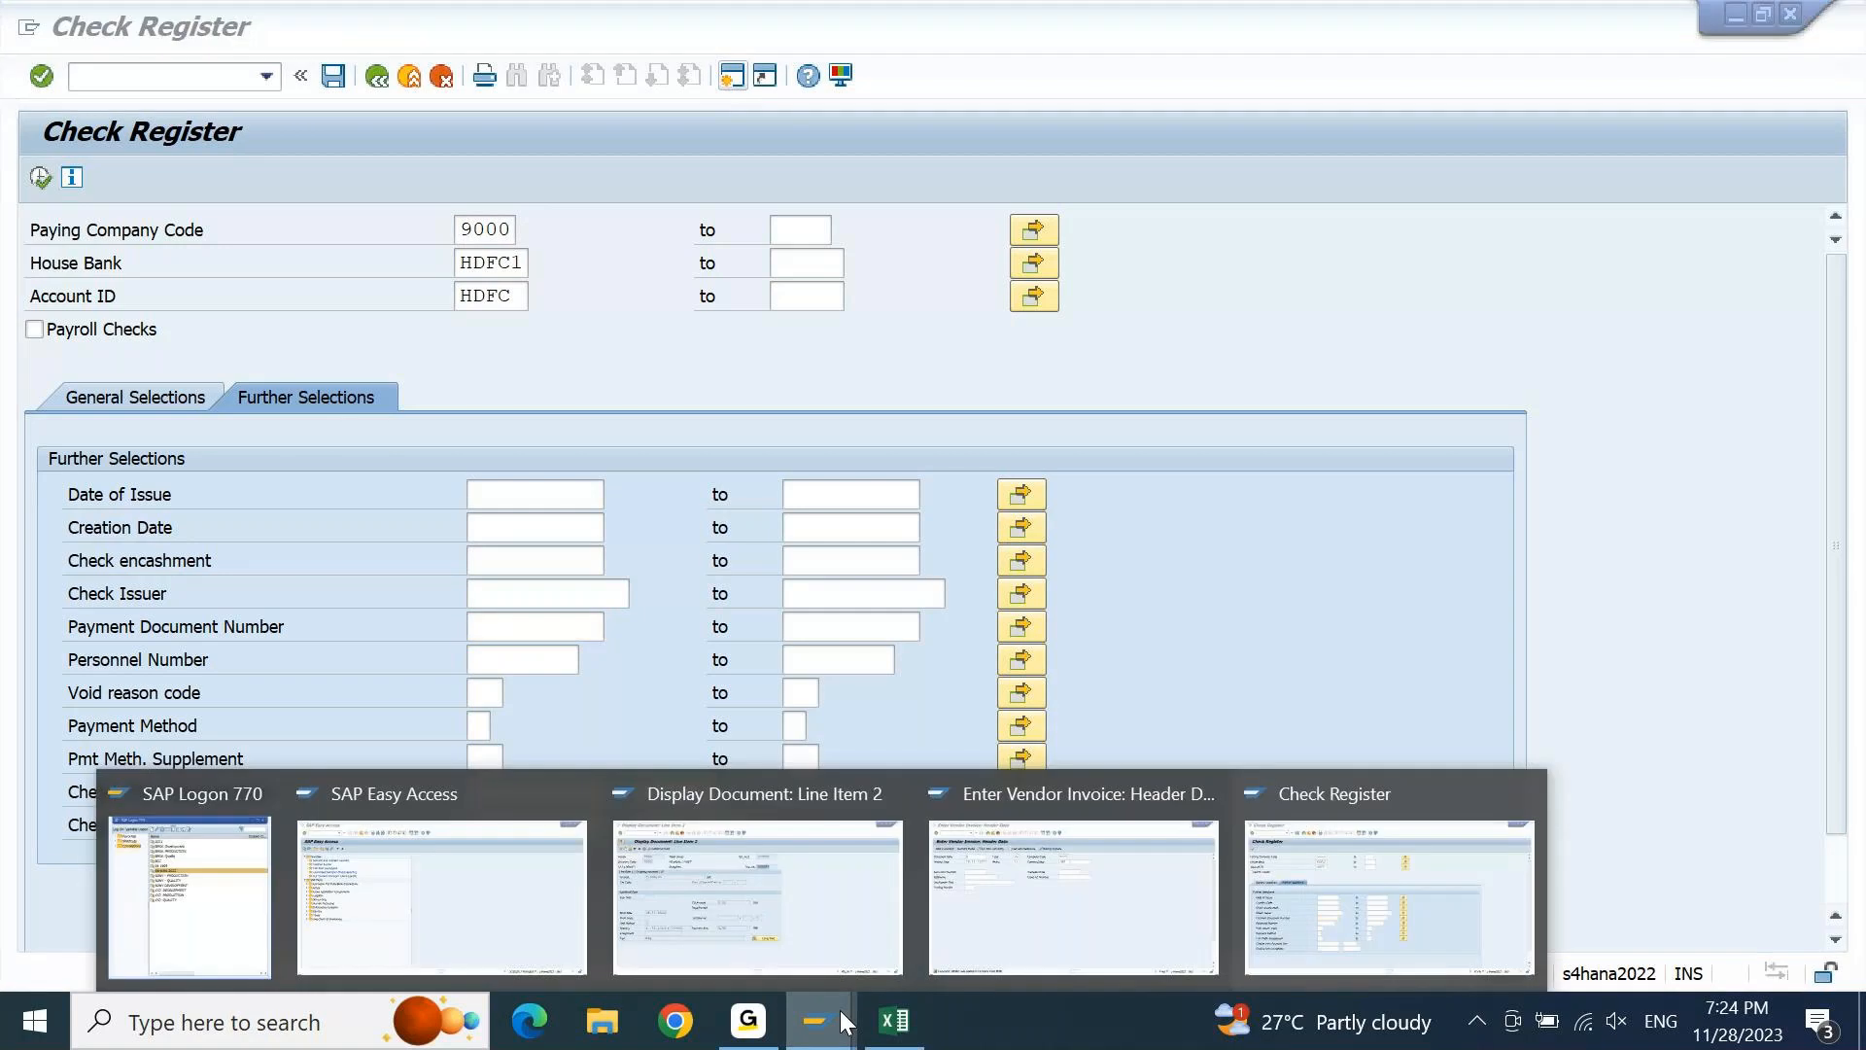
pyautogui.click(894, 899)
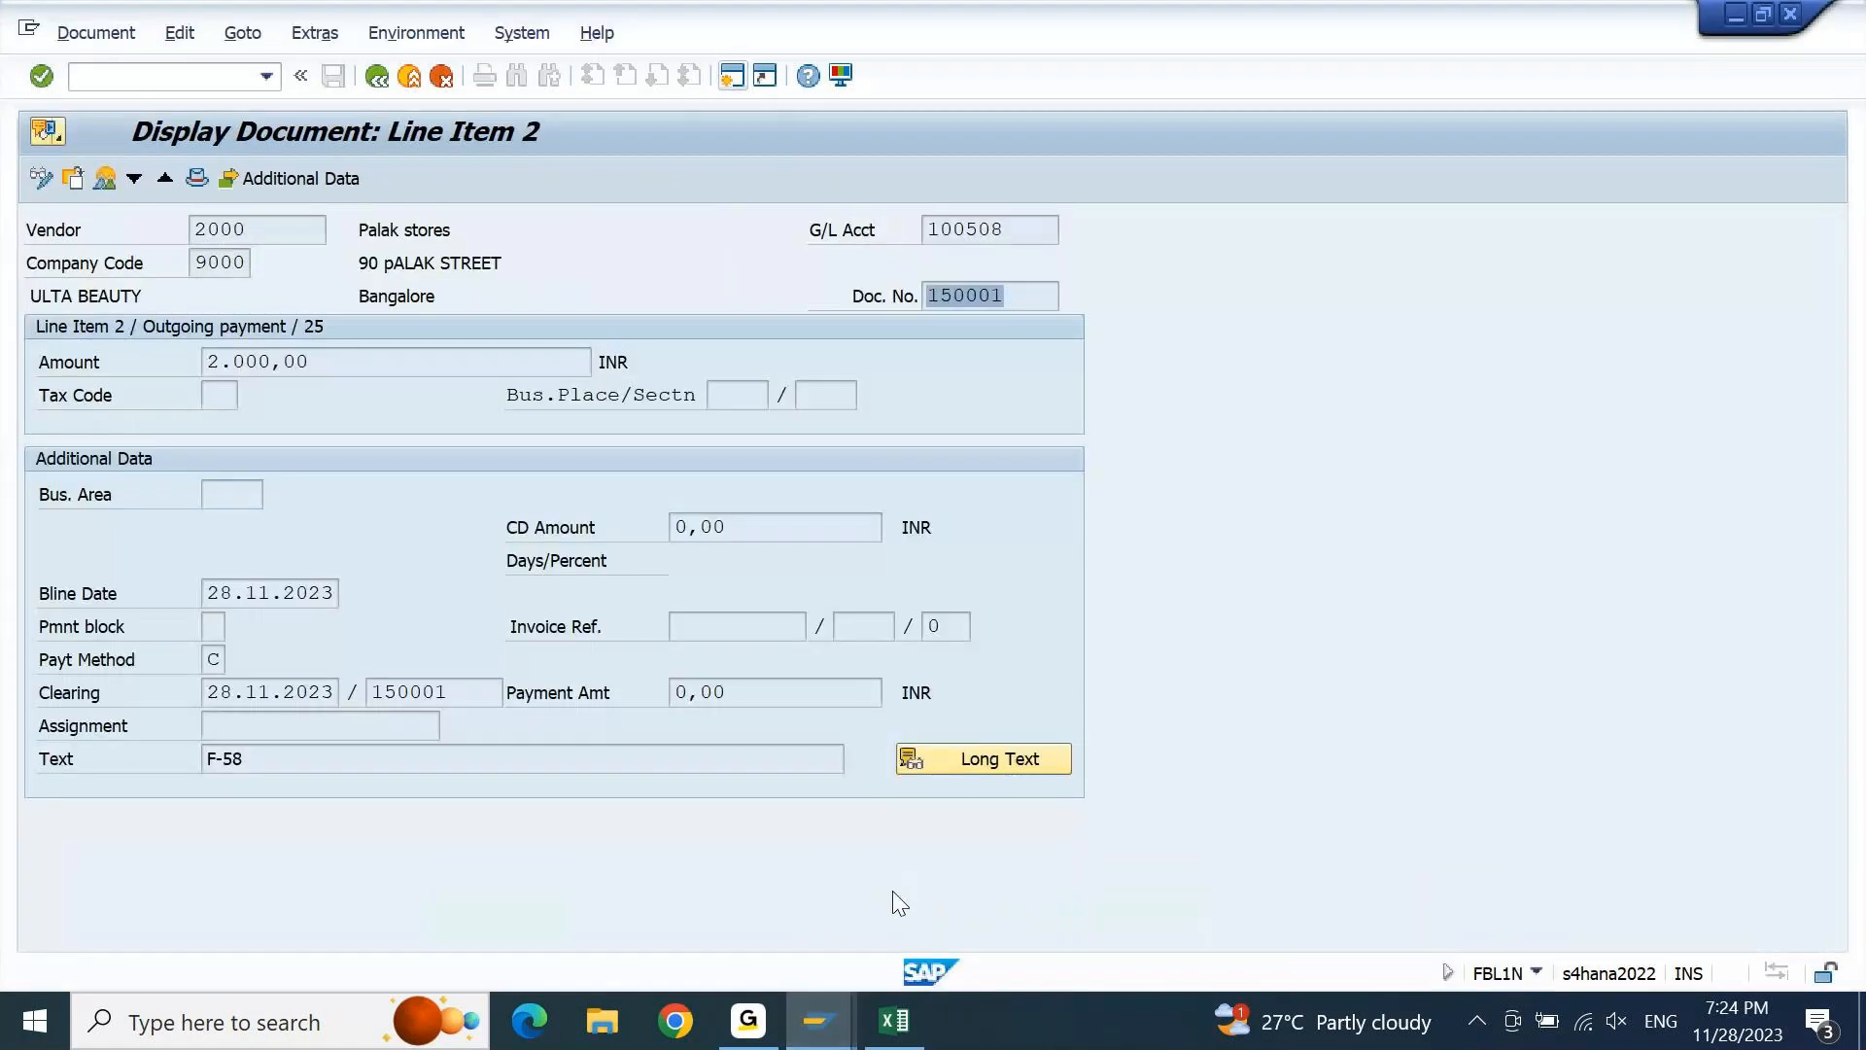
pyautogui.moveTo(1029, 300); pyautogui.dragTo(918, 308)
pyautogui.hotkey('ctrl', 'c')
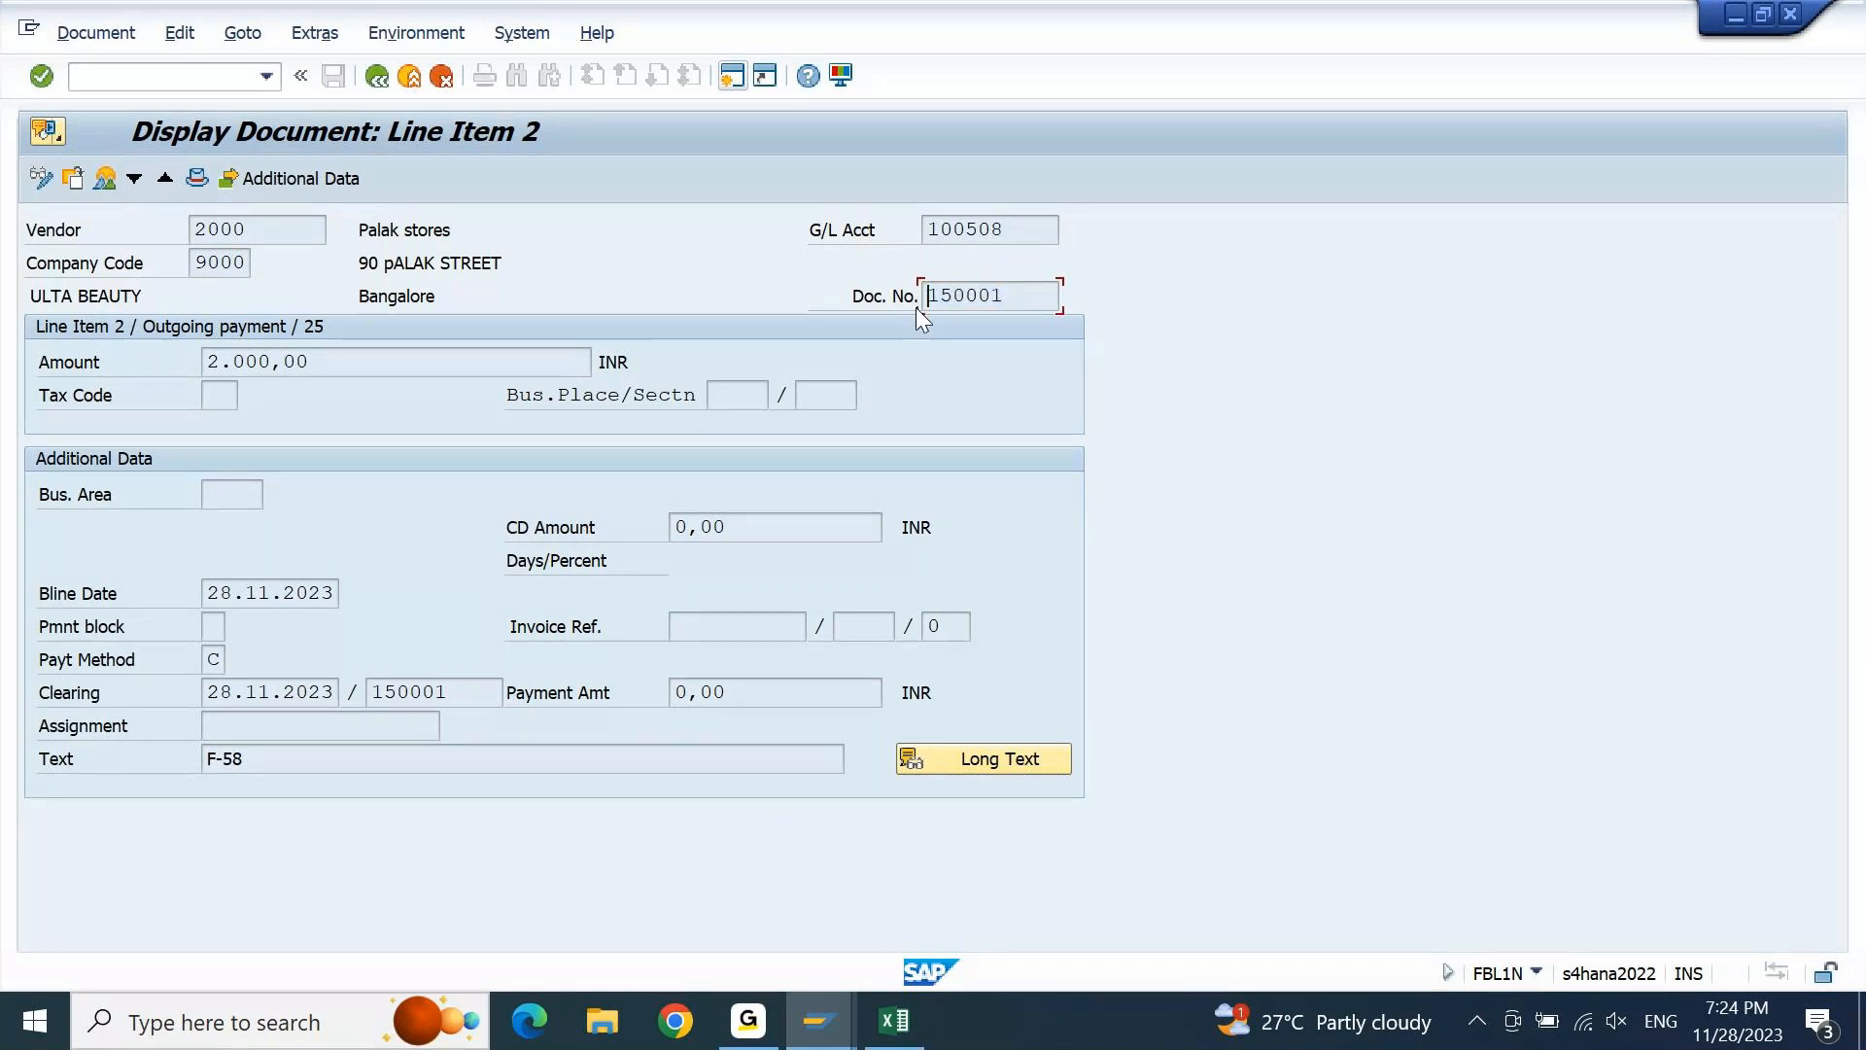
# Search the check register for payment document number 150001
pyautogui.click(831, 1032)
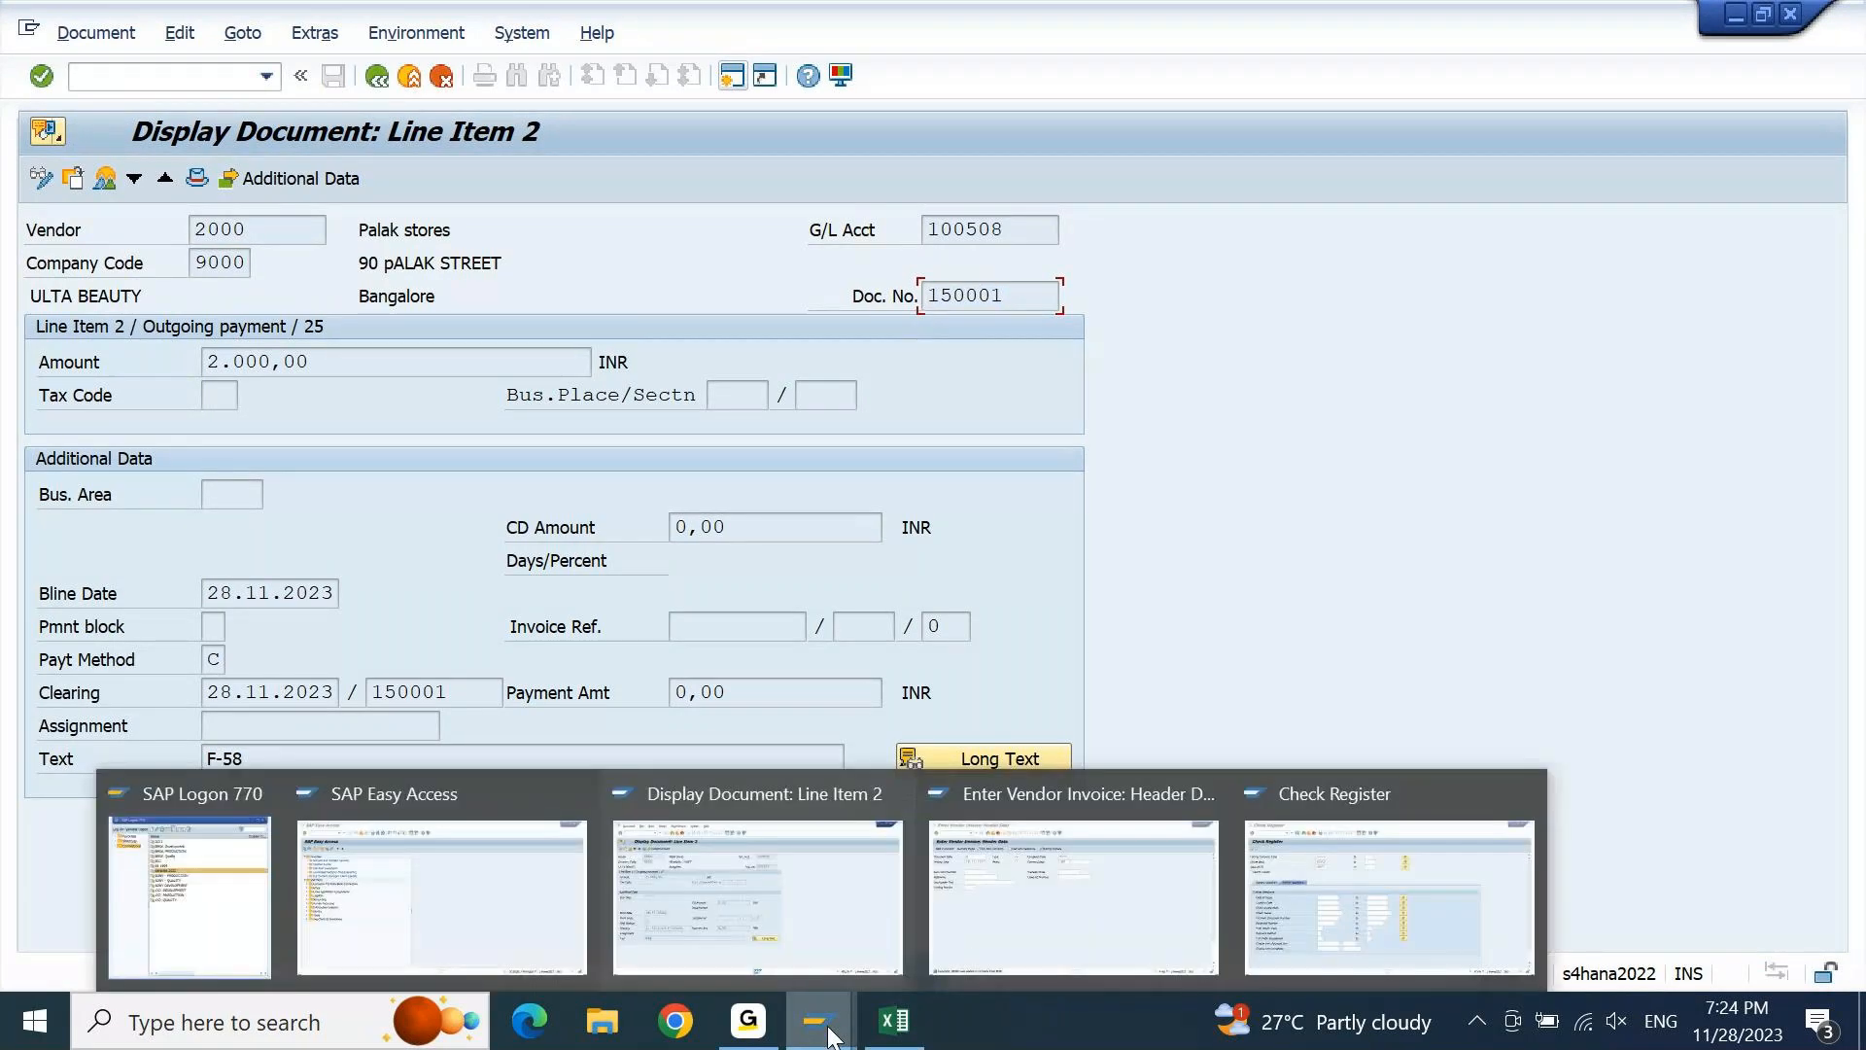
pyautogui.click(1334, 853)
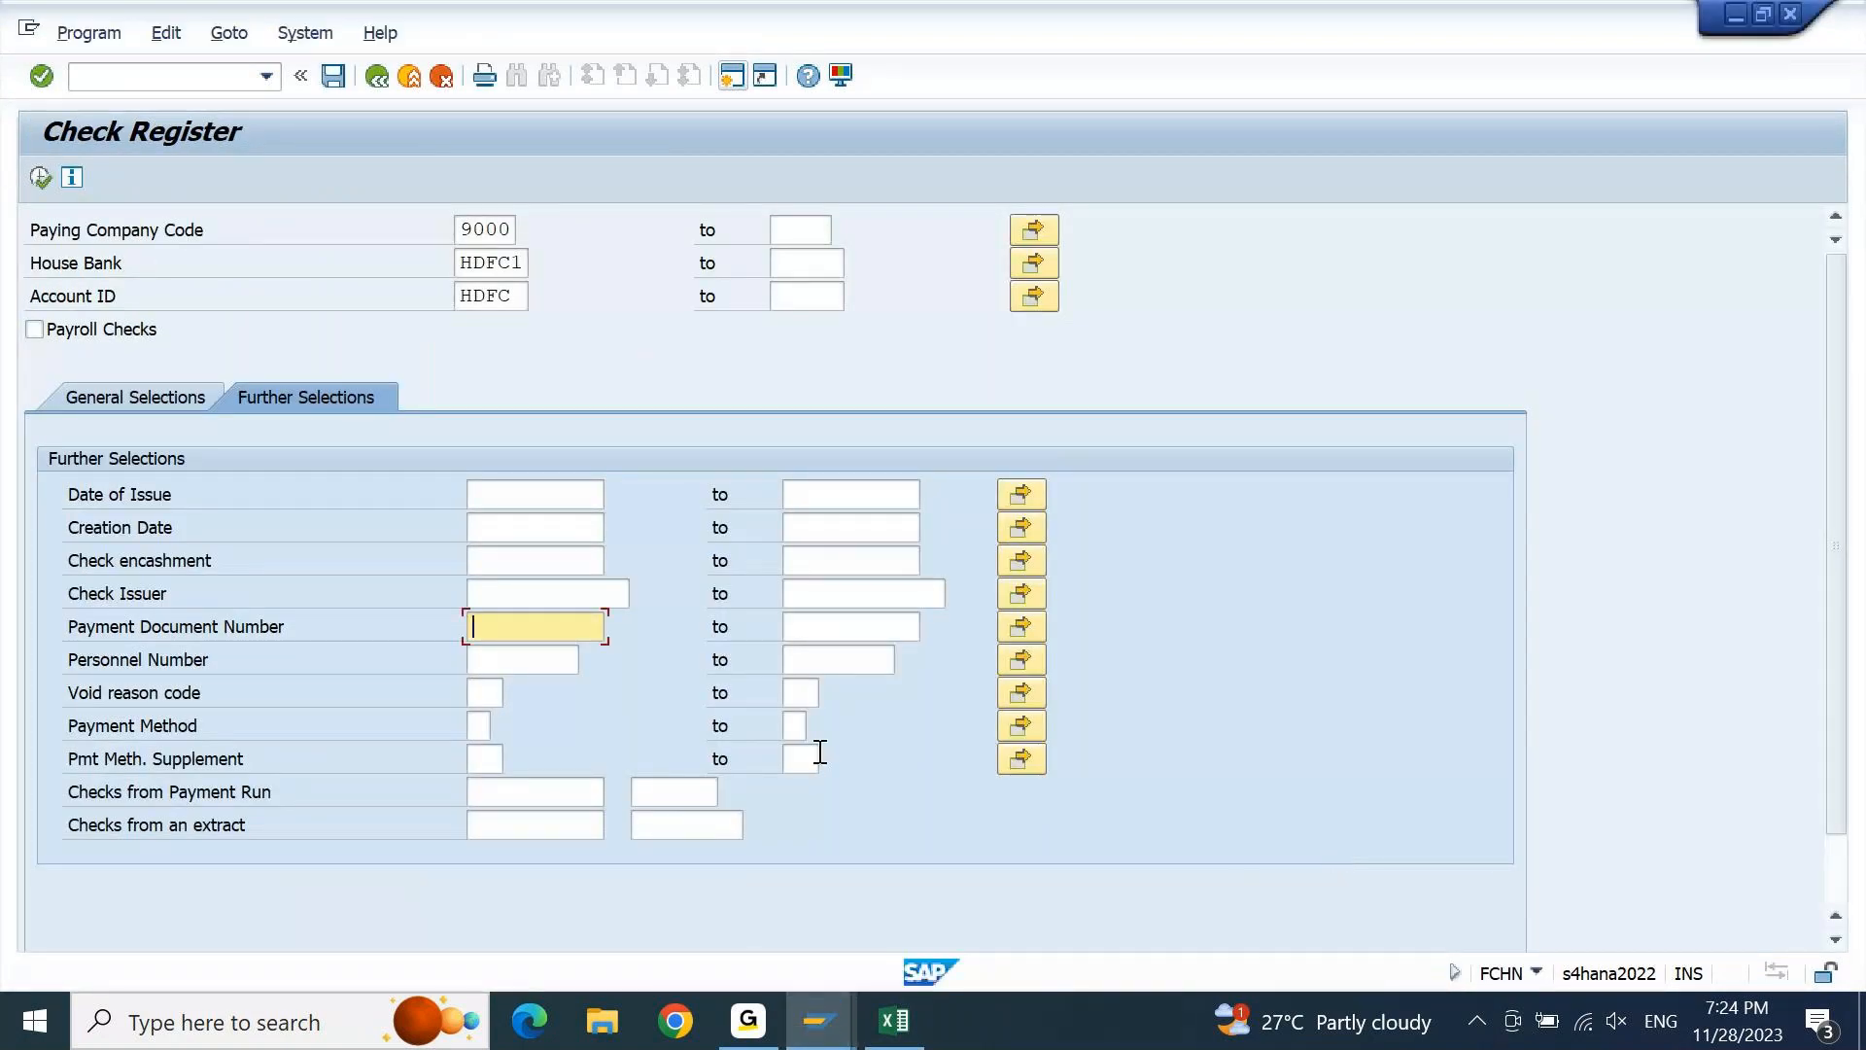
pyautogui.write('150001')
pyautogui.click(41, 177)
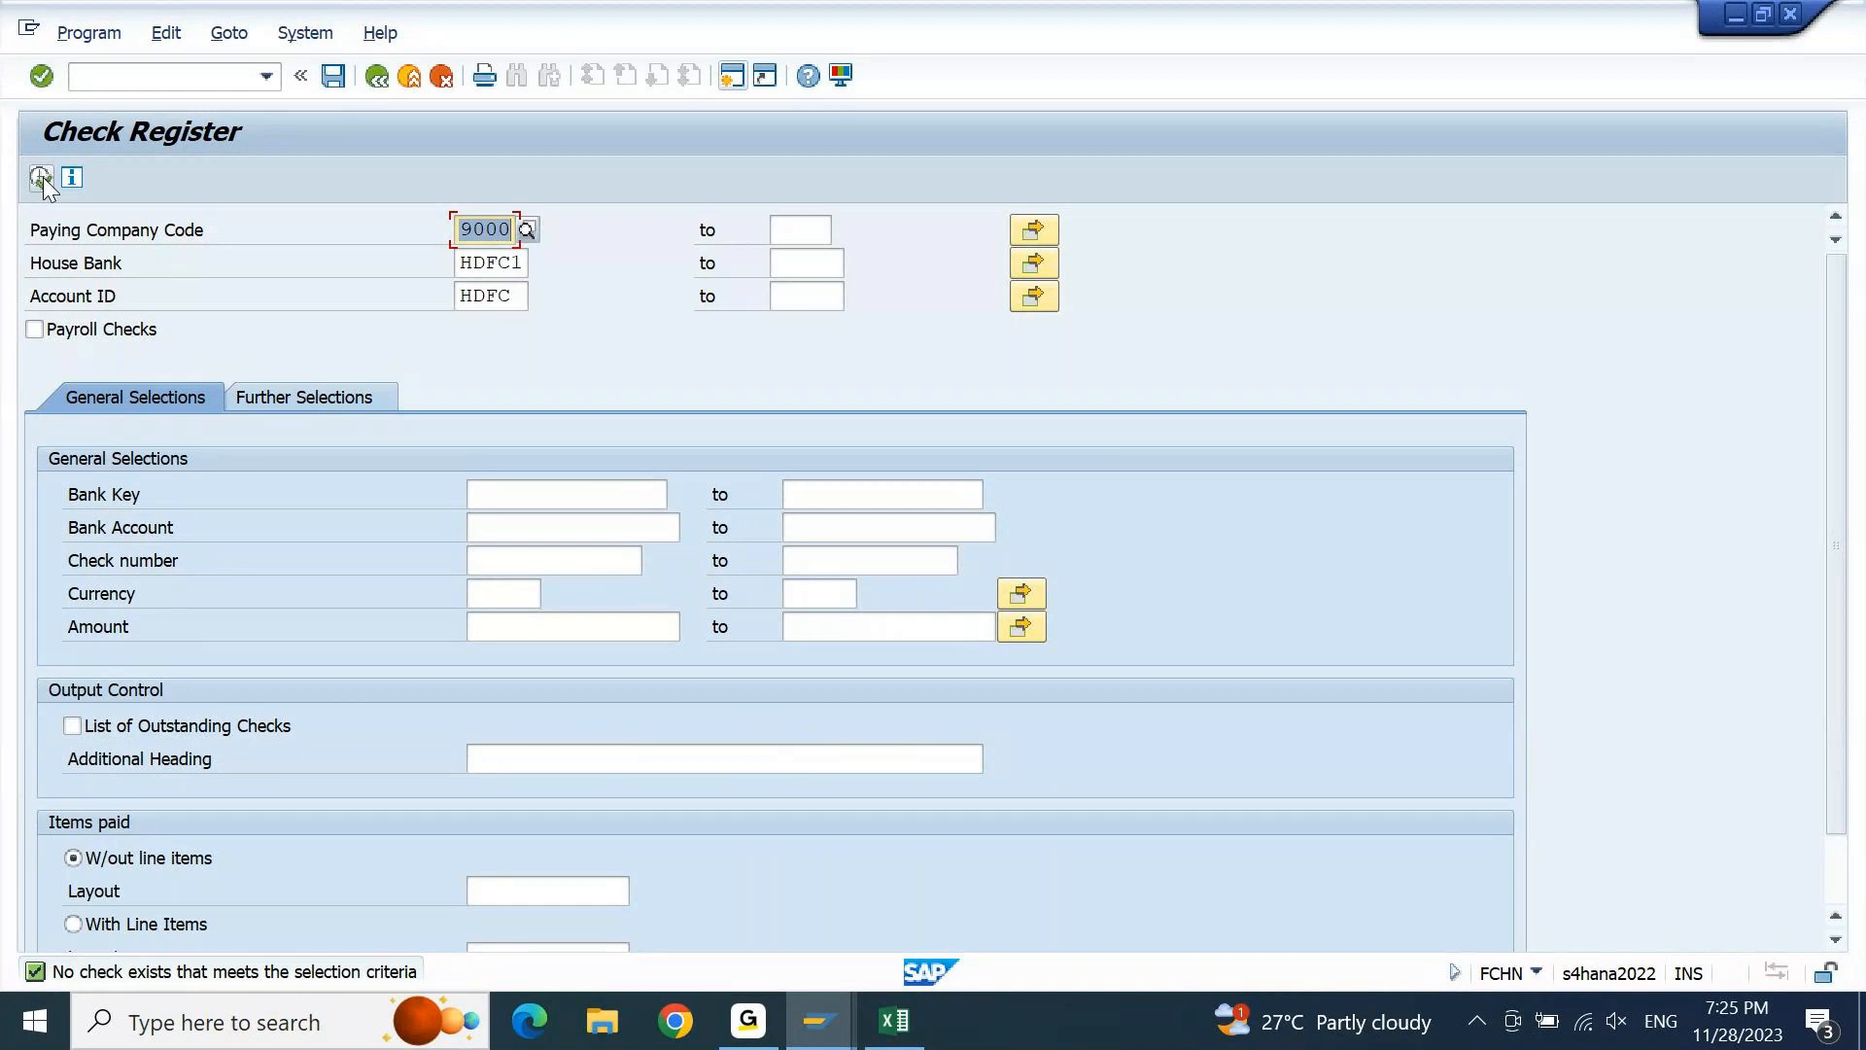
pyautogui.click(43, 177)
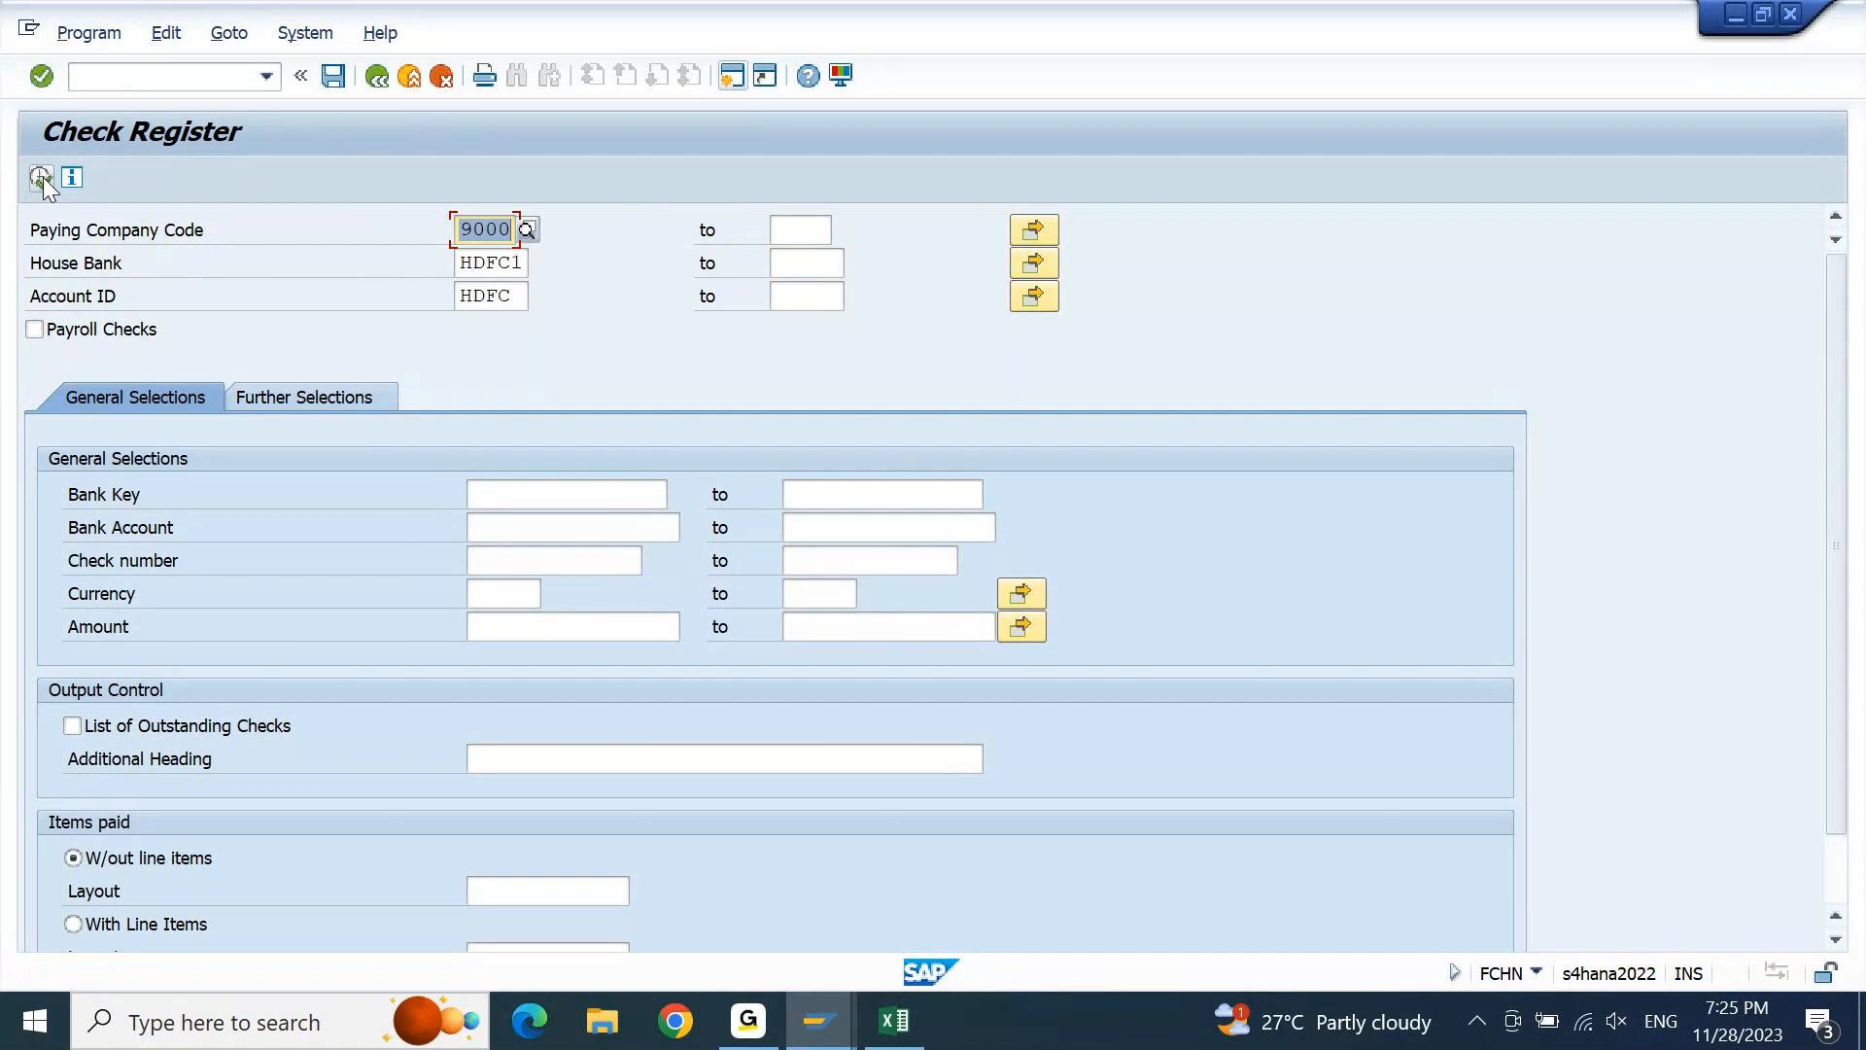
# Clear the payment document number and rerun the check register from the general selections
pyautogui.click(358, 400)
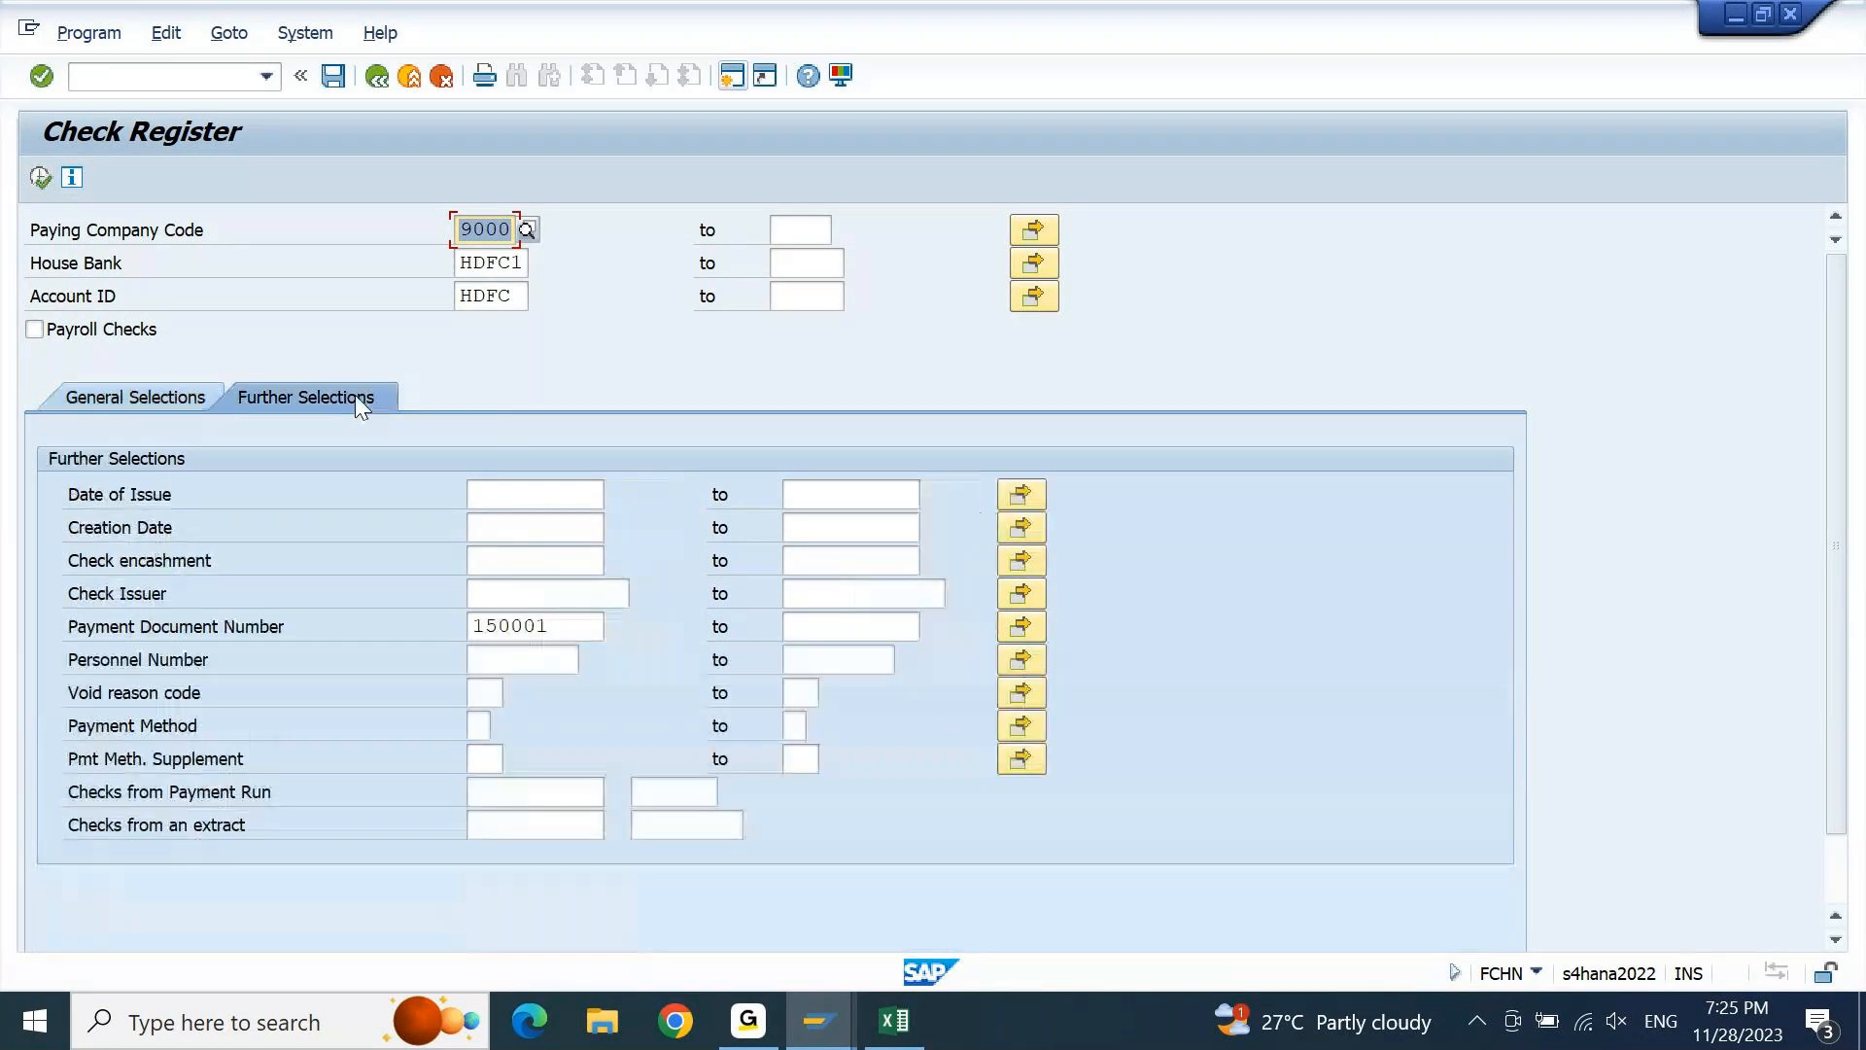
pyautogui.moveTo(583, 633); pyautogui.dragTo(457, 633)
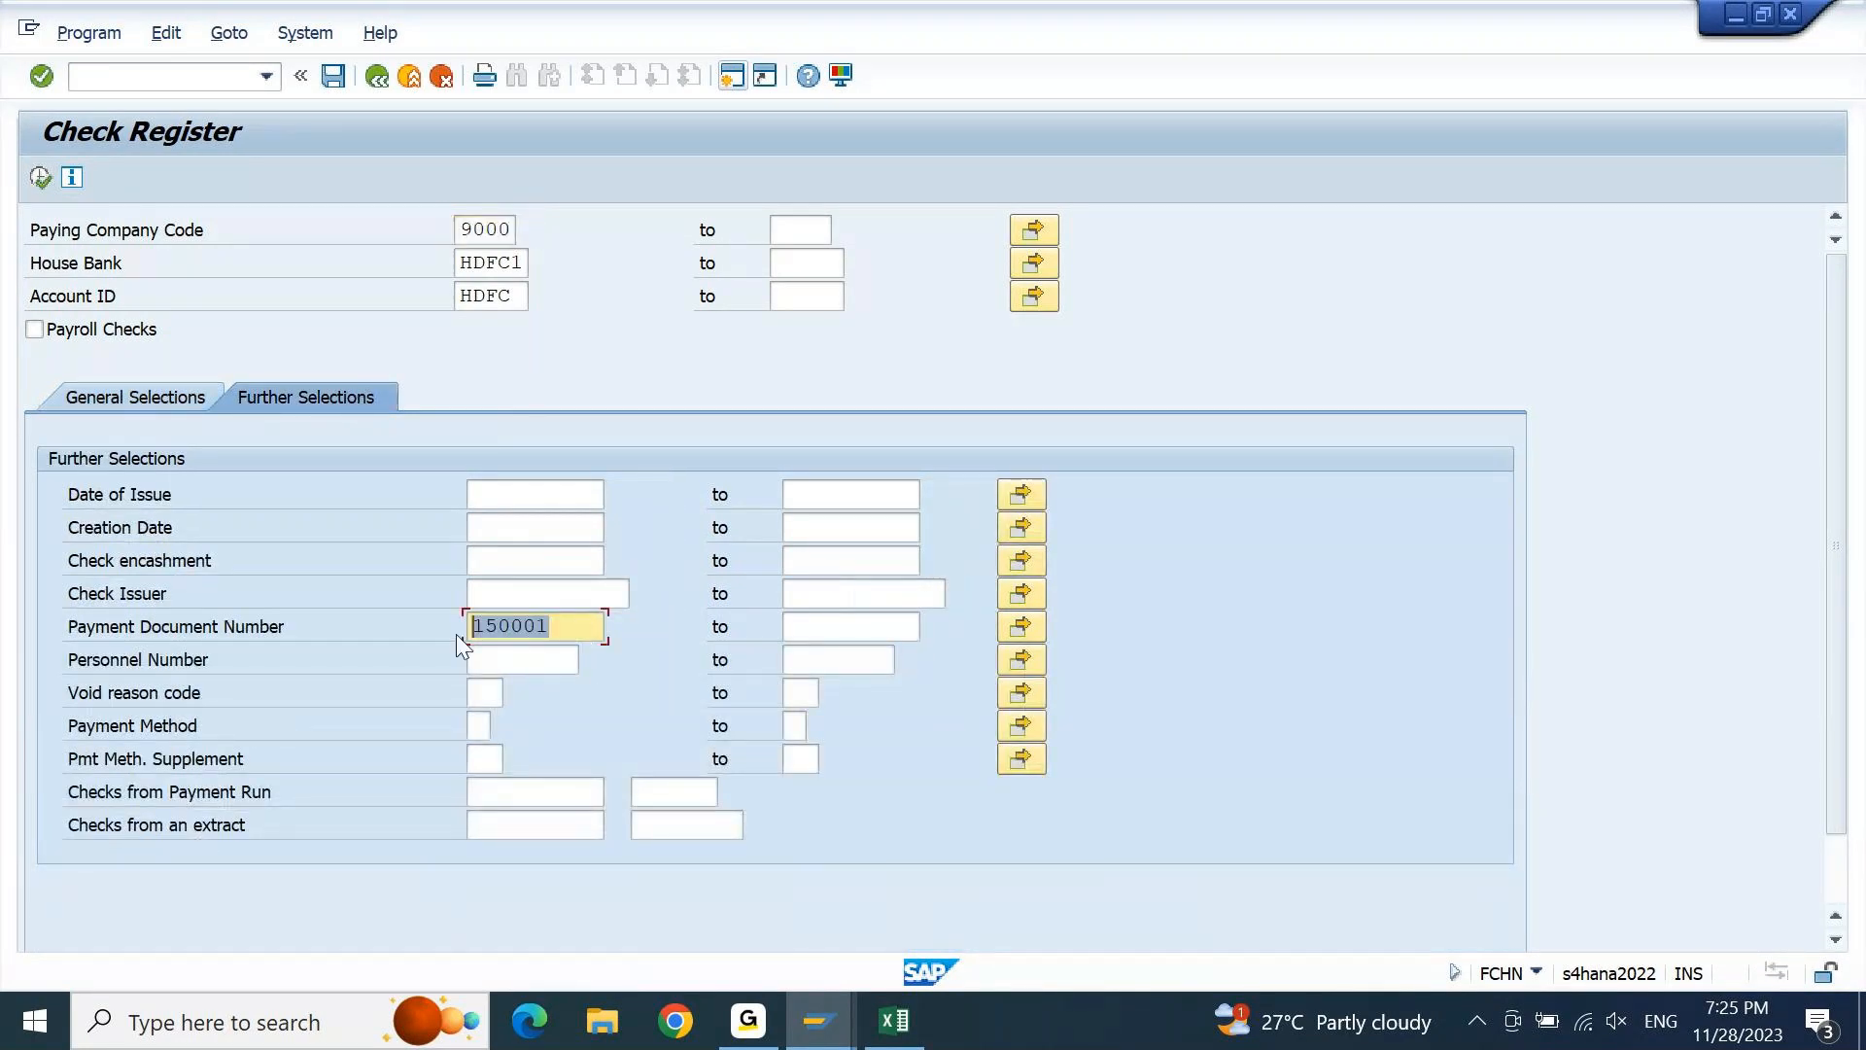
pyautogui.press('Delete')
pyautogui.click(167, 394)
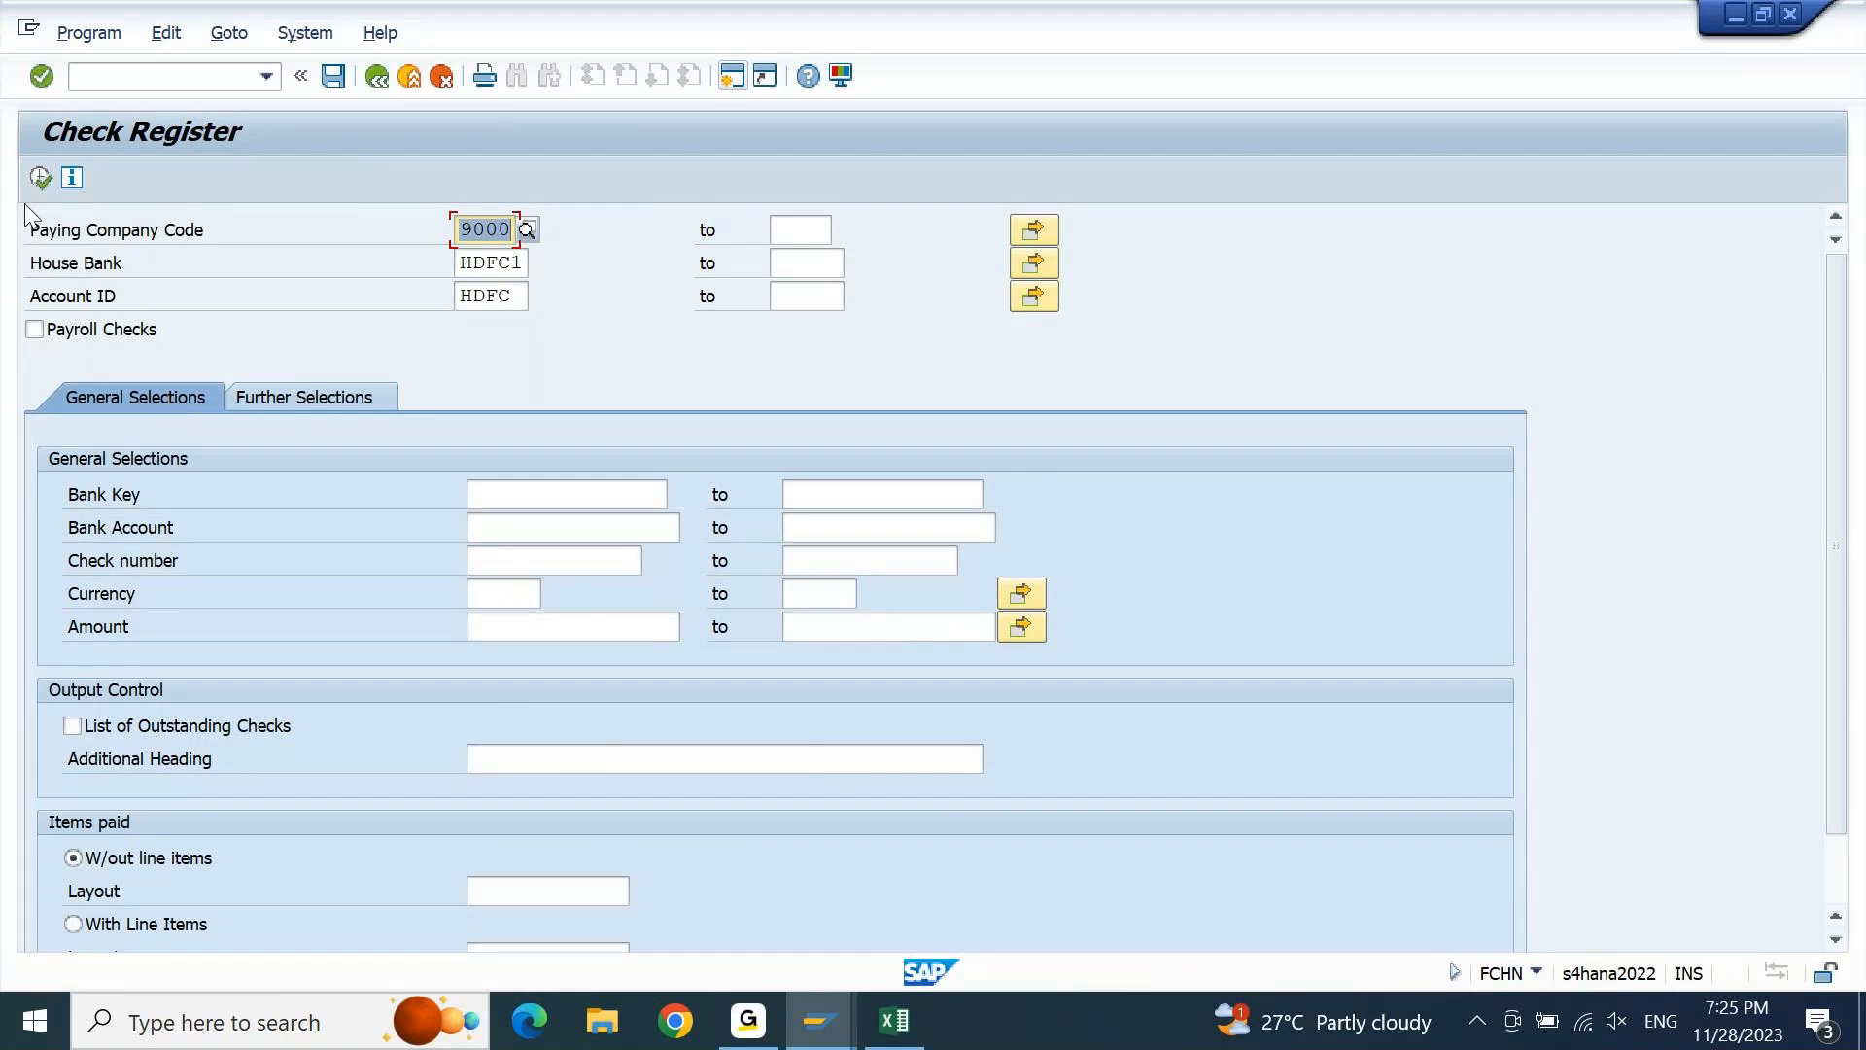
pyautogui.click(39, 175)
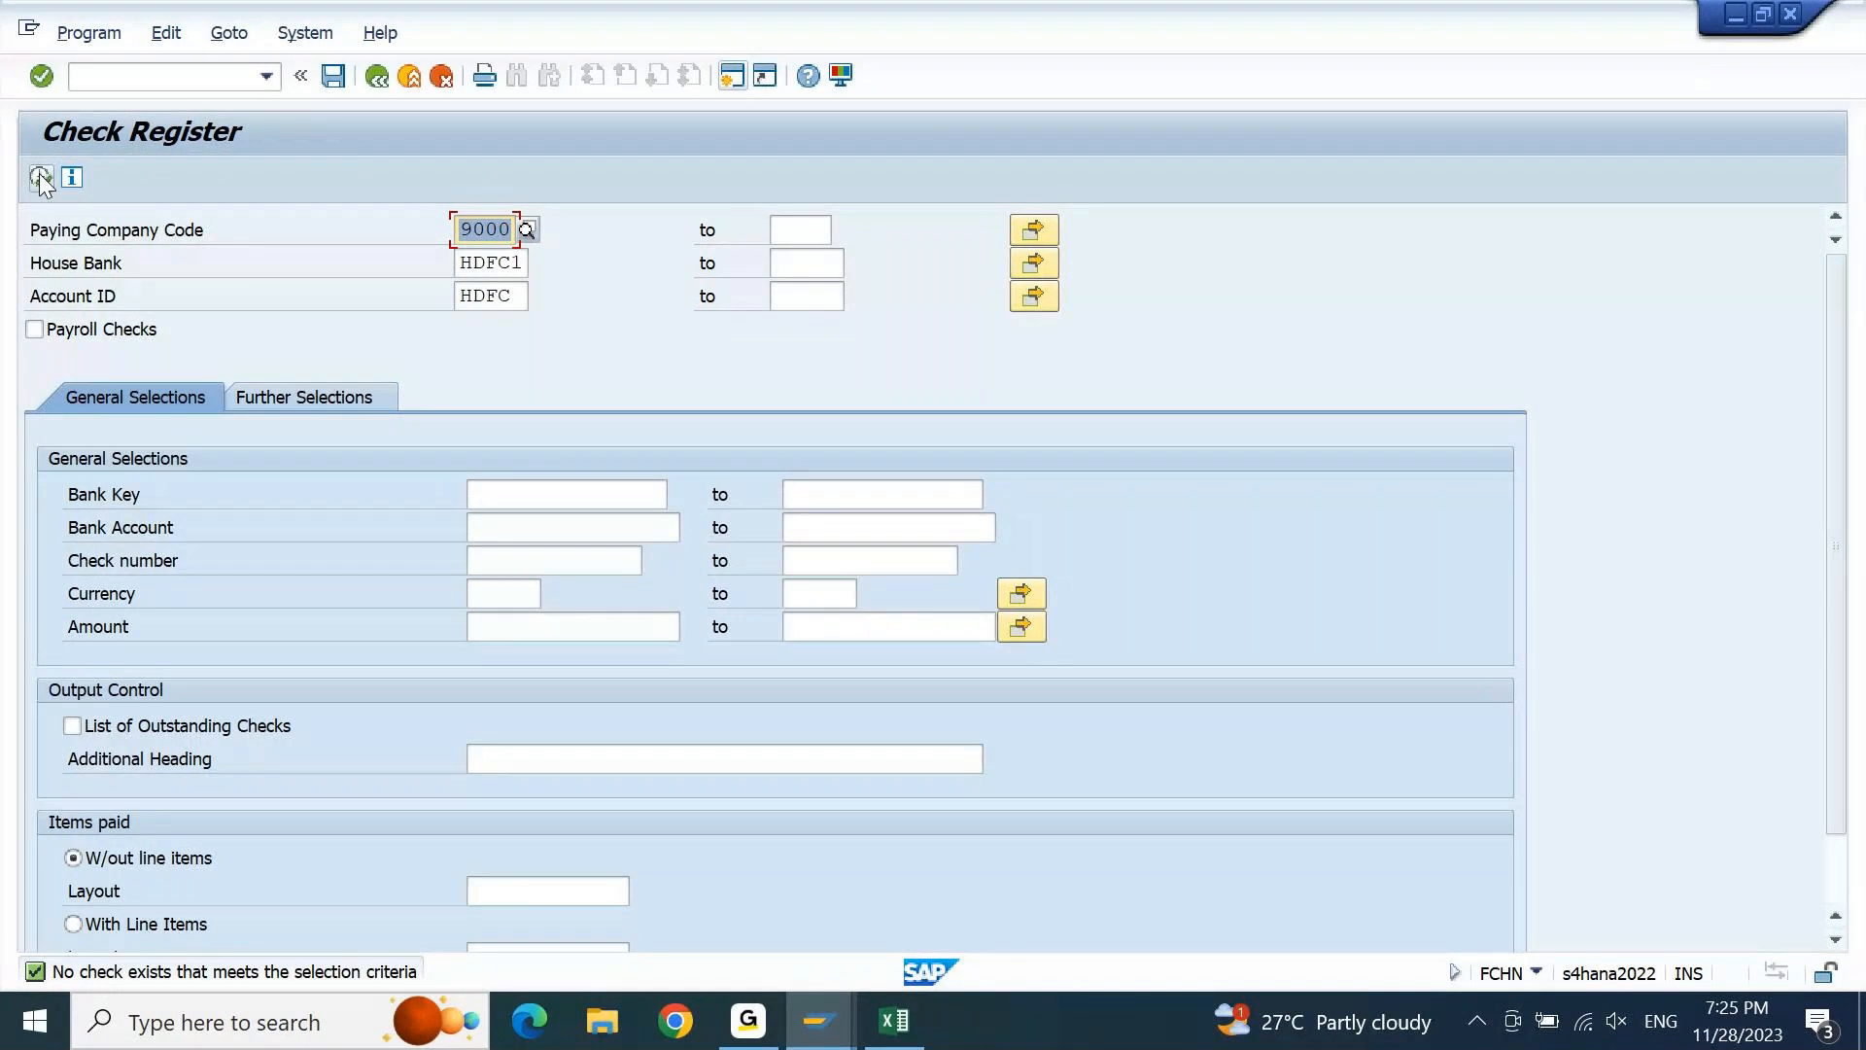
# Open transaction FCHI in the other SAP session and bring up the HDFC1 check lots in change mode to inspect the number status
pyautogui.click(819, 1021)
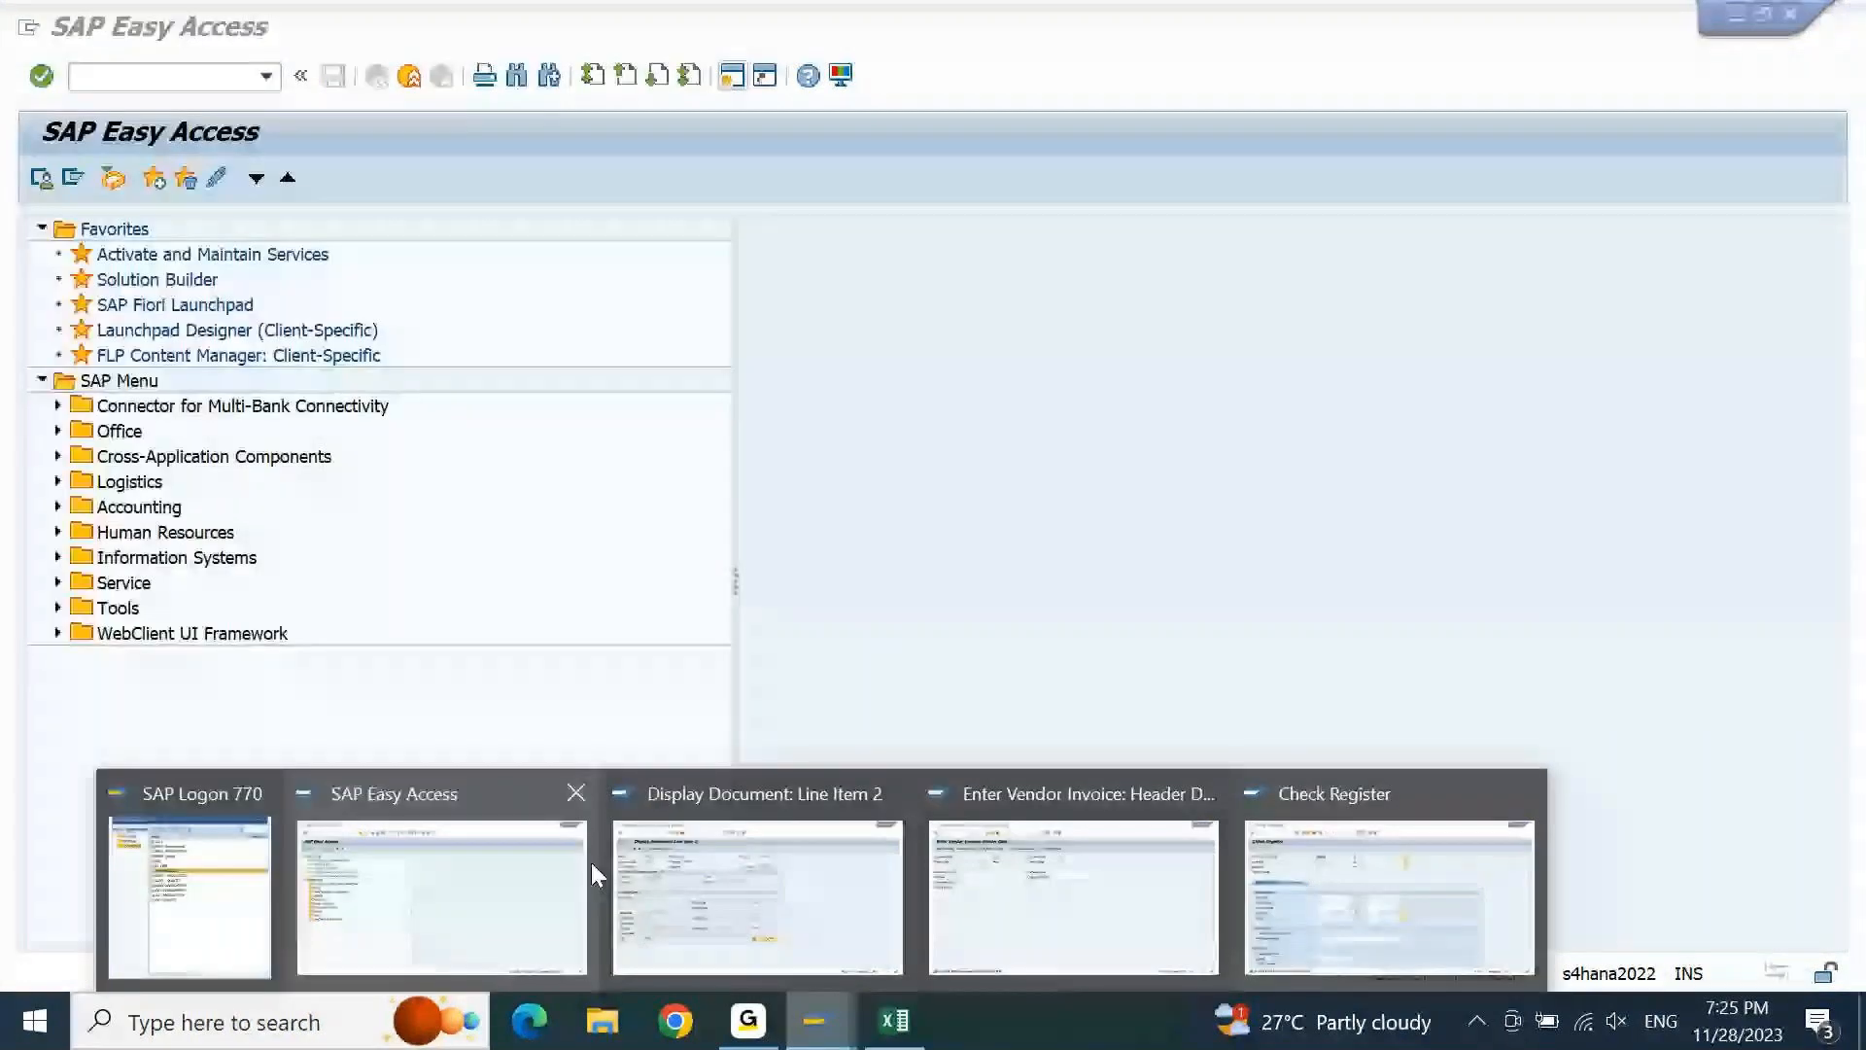
pyautogui.click(583, 862)
pyautogui.write('FCHI')
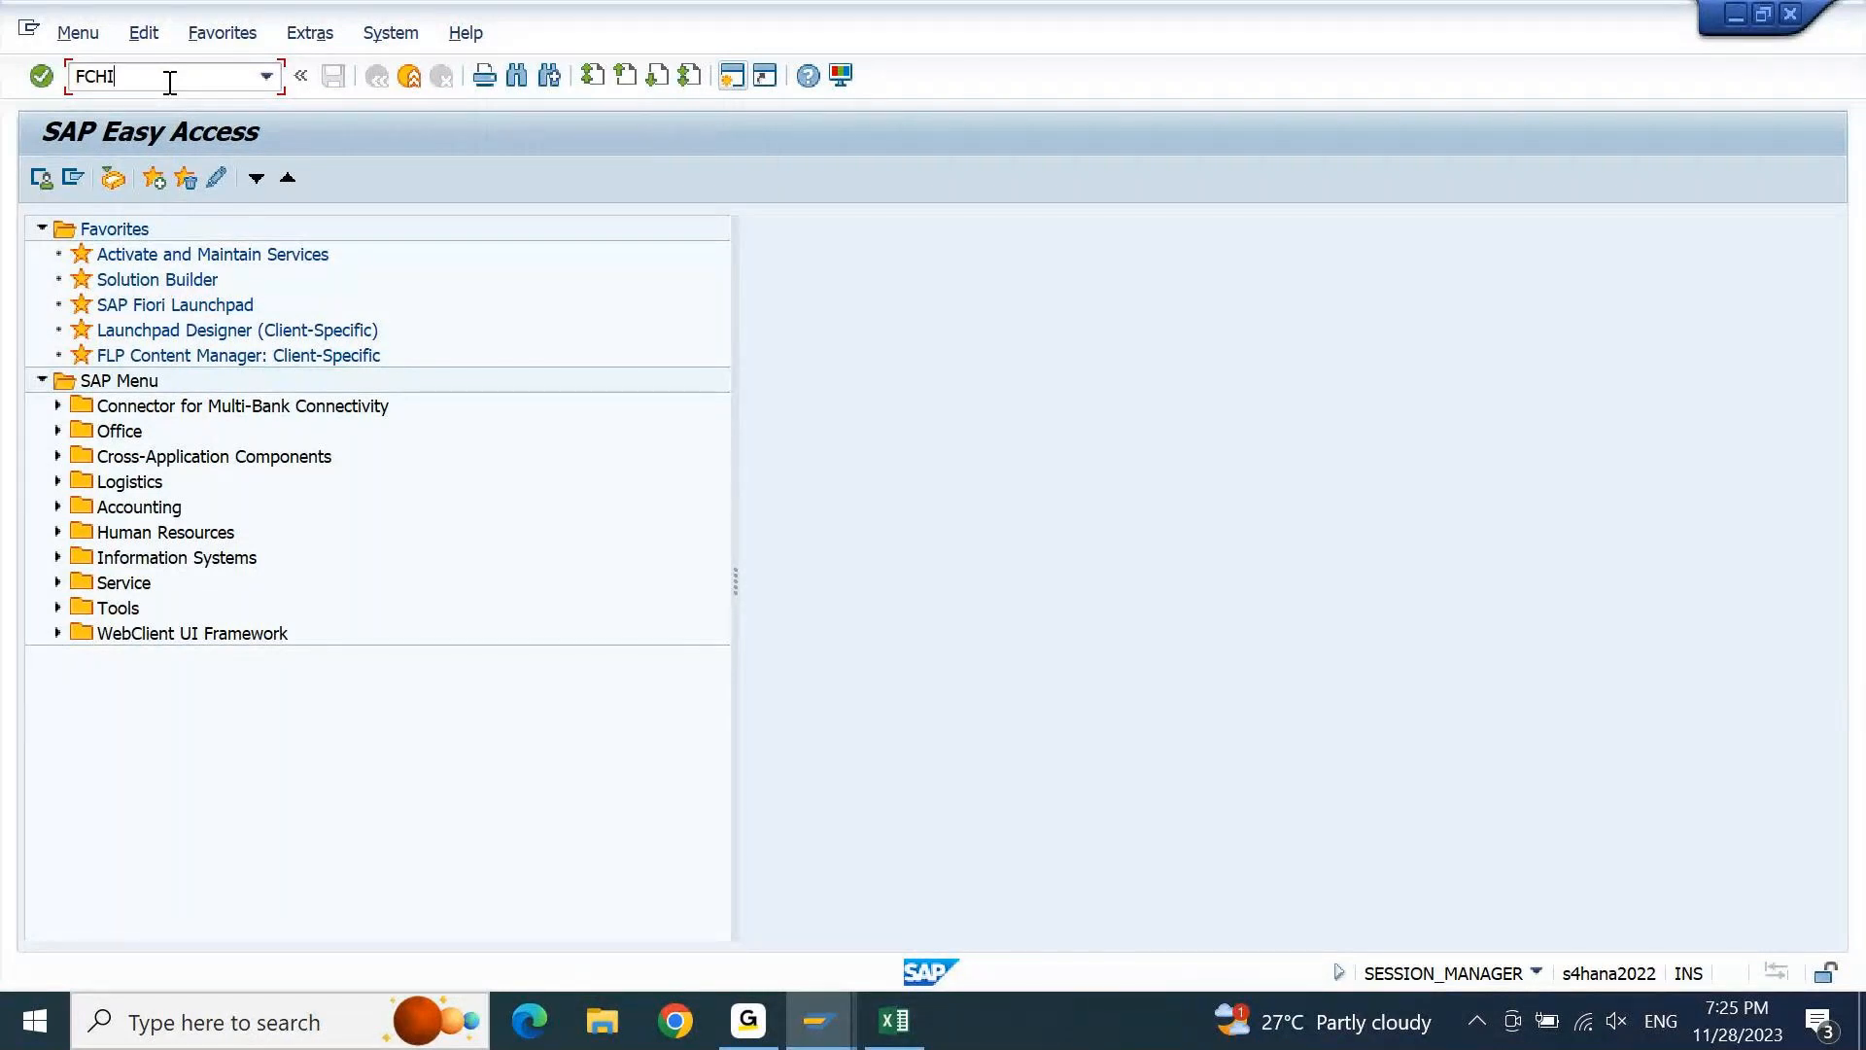
pyautogui.press('Return')
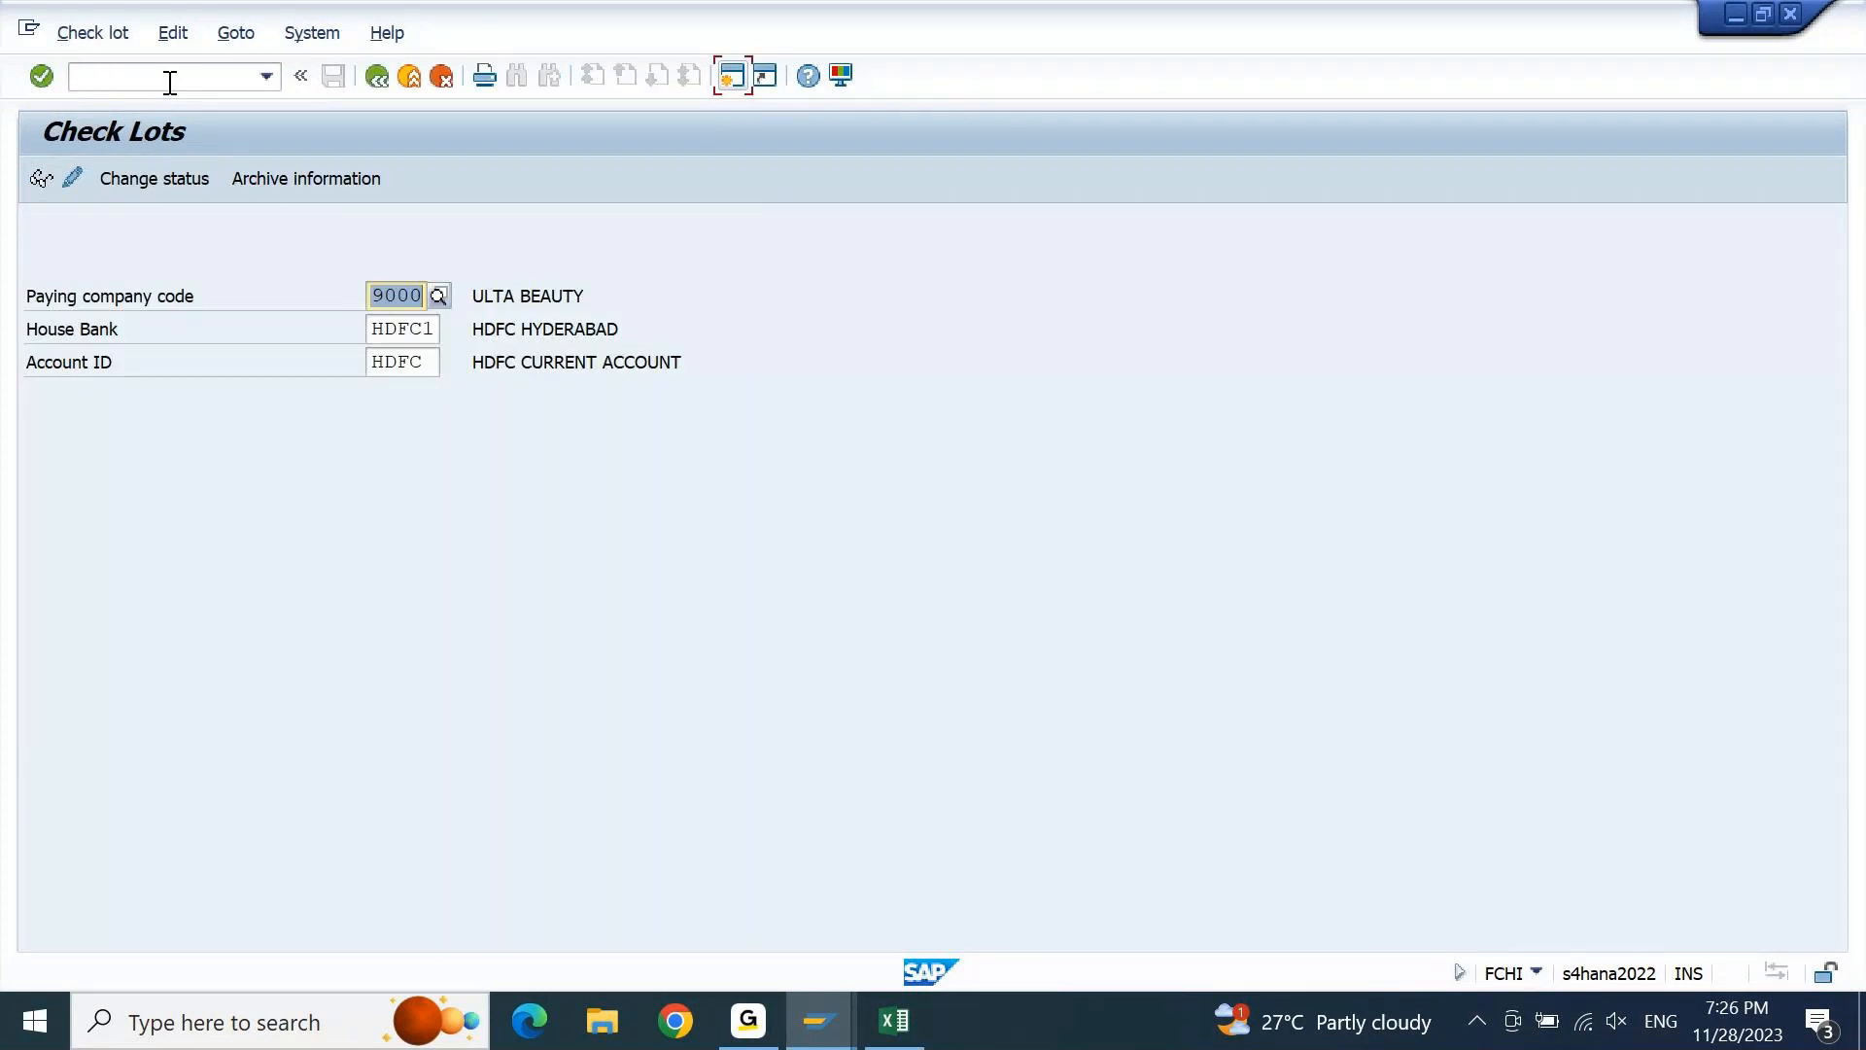
pyautogui.click(72, 180)
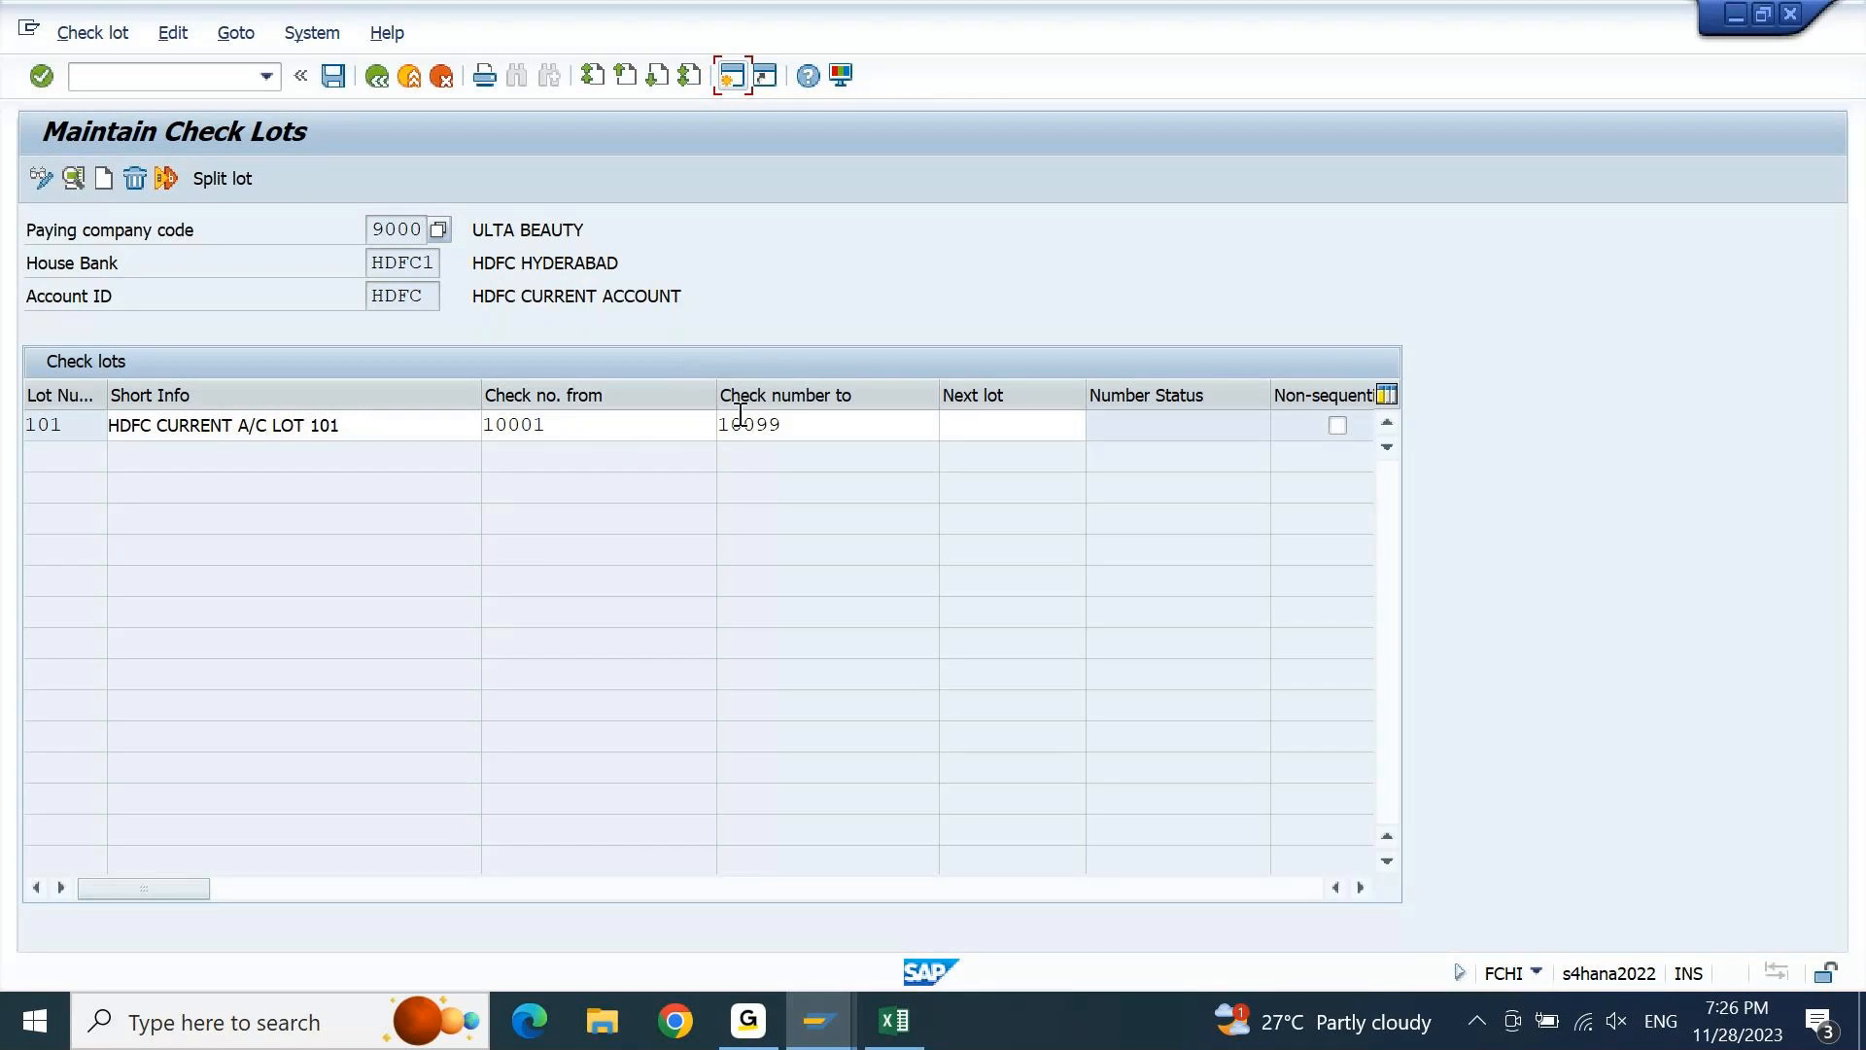
pyautogui.click(1188, 429)
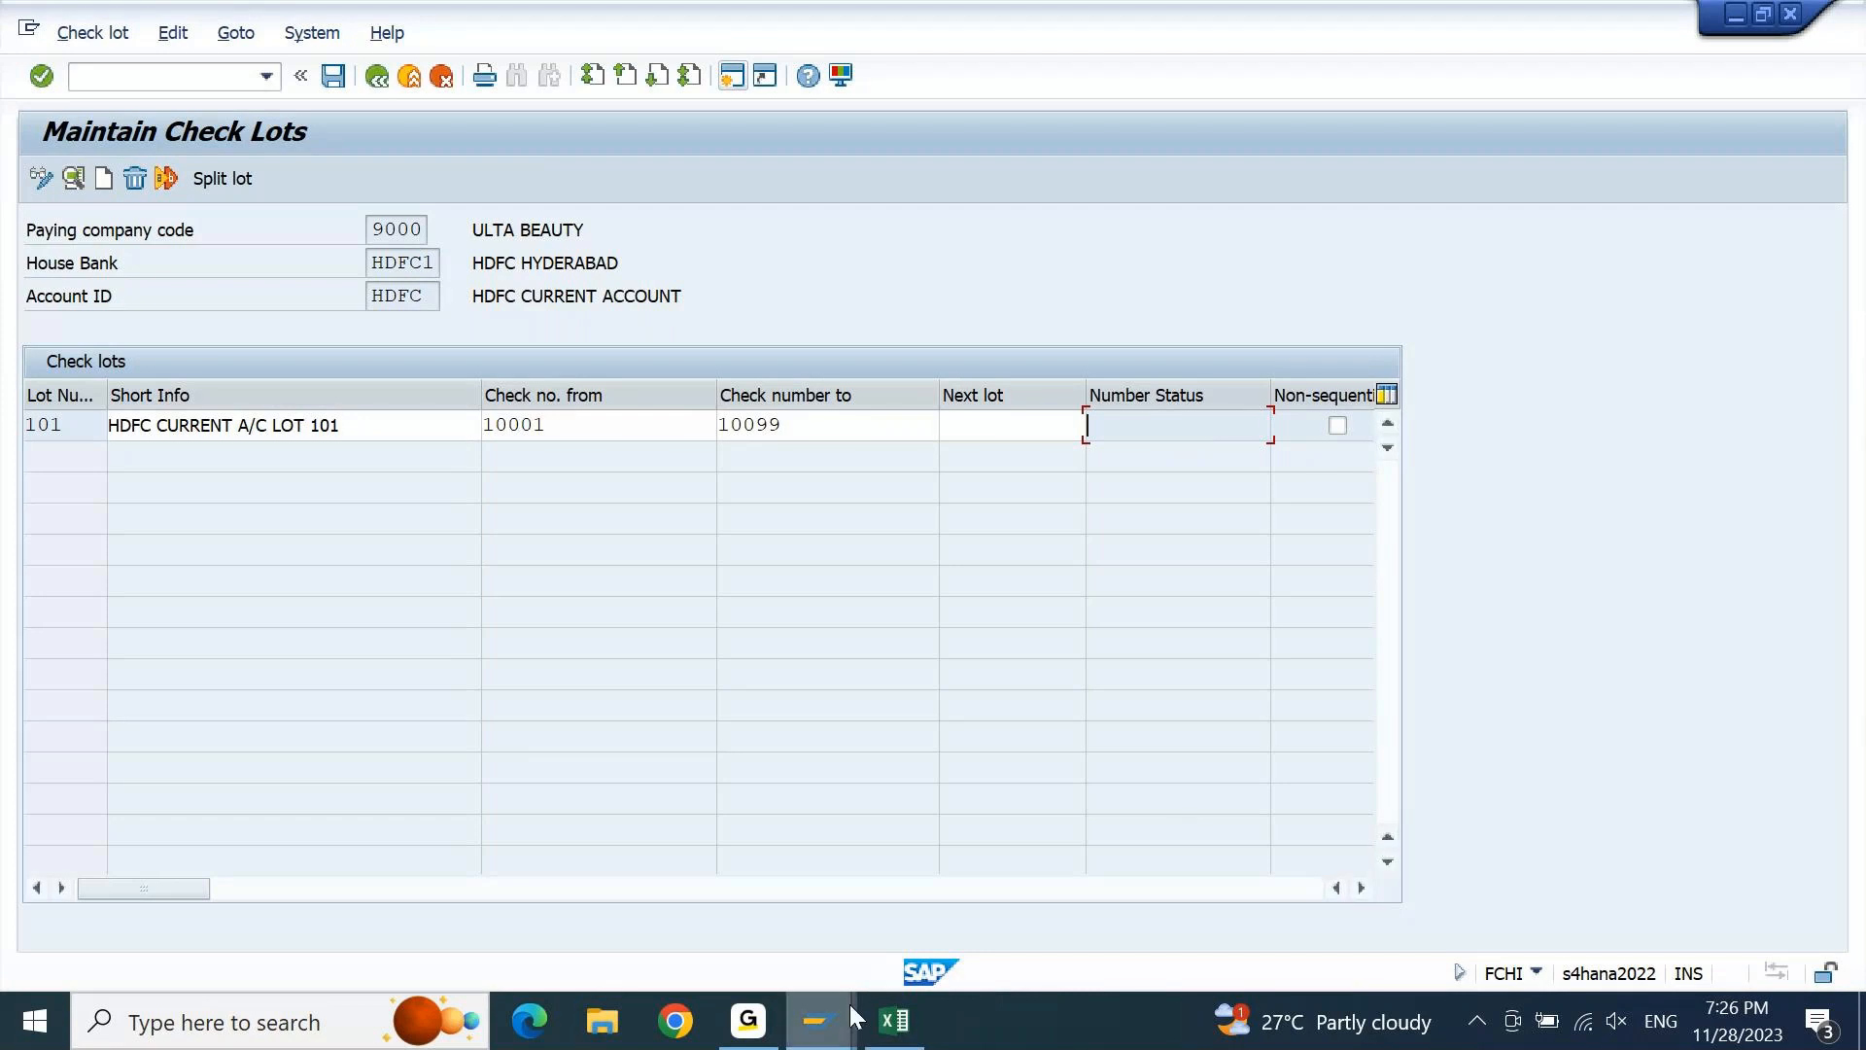
# Start a vendor invoice posted with reference in the F-43 session and copy document number 190003 from the vendor line item display
pyautogui.moveTo(847, 1011)
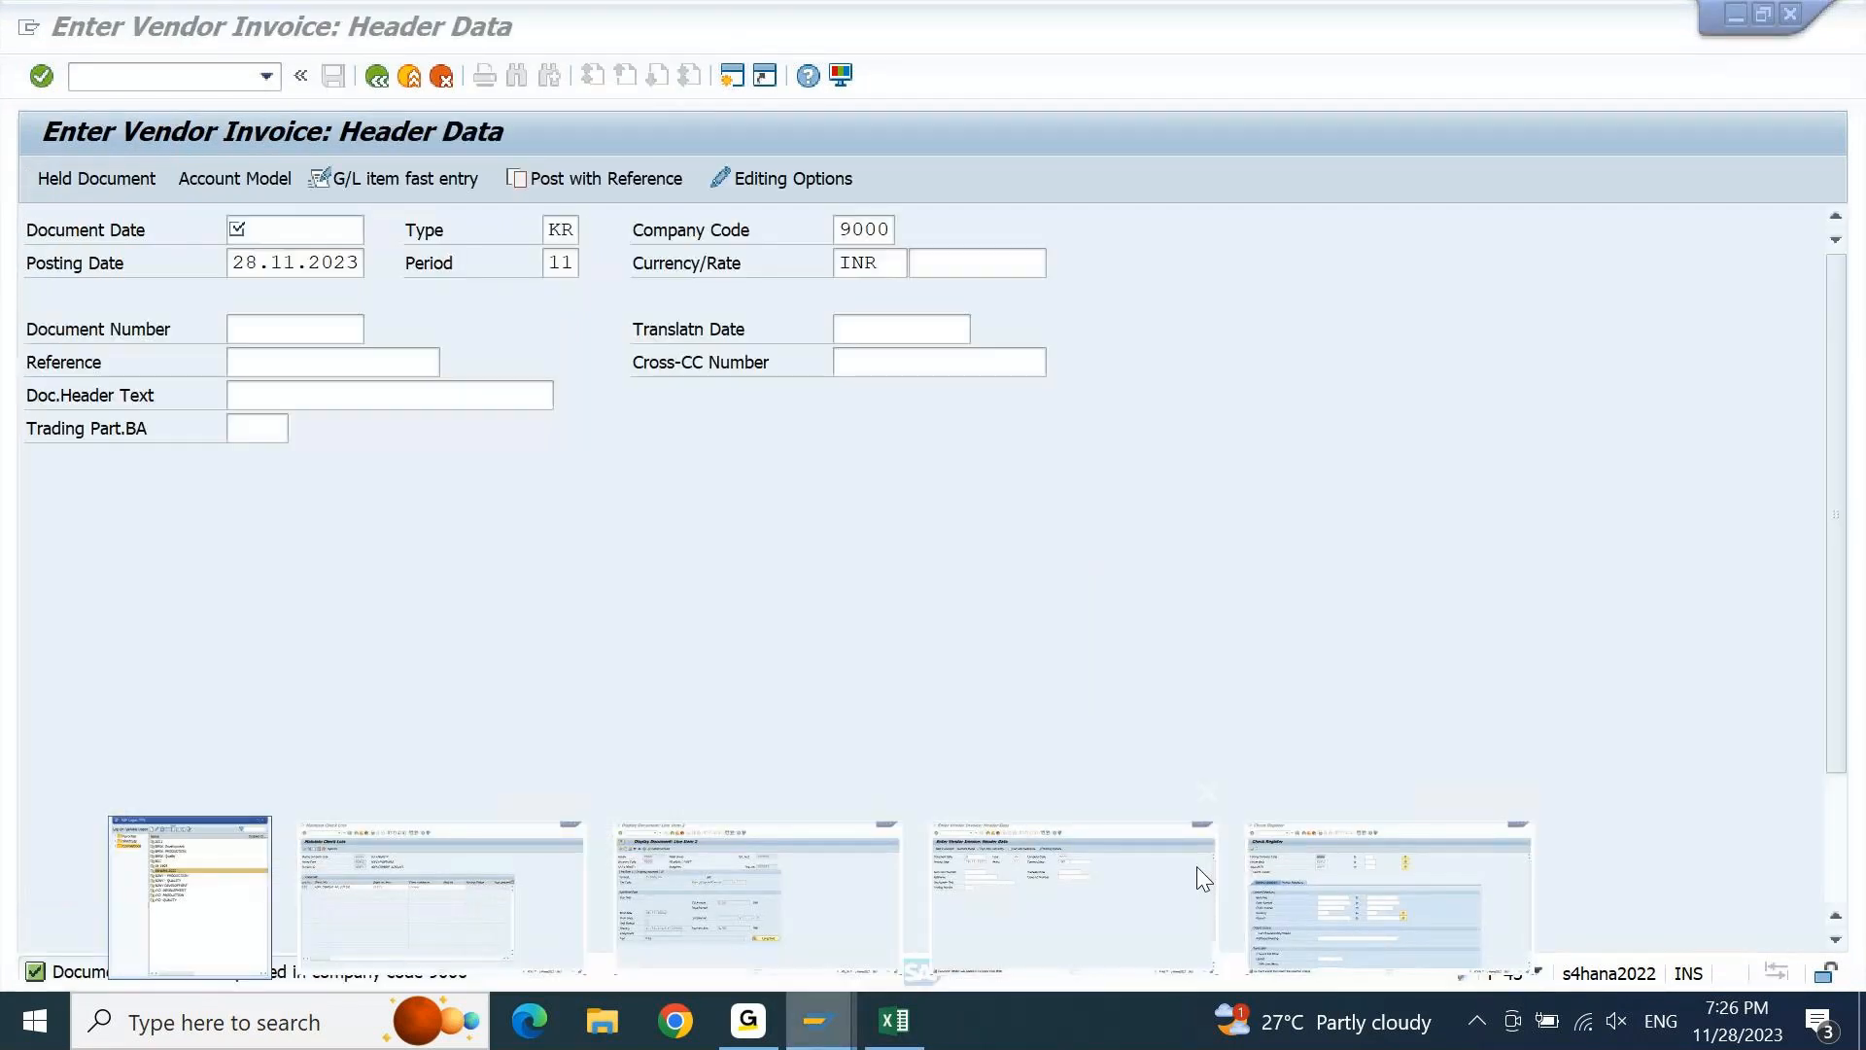
pyautogui.click(1197, 866)
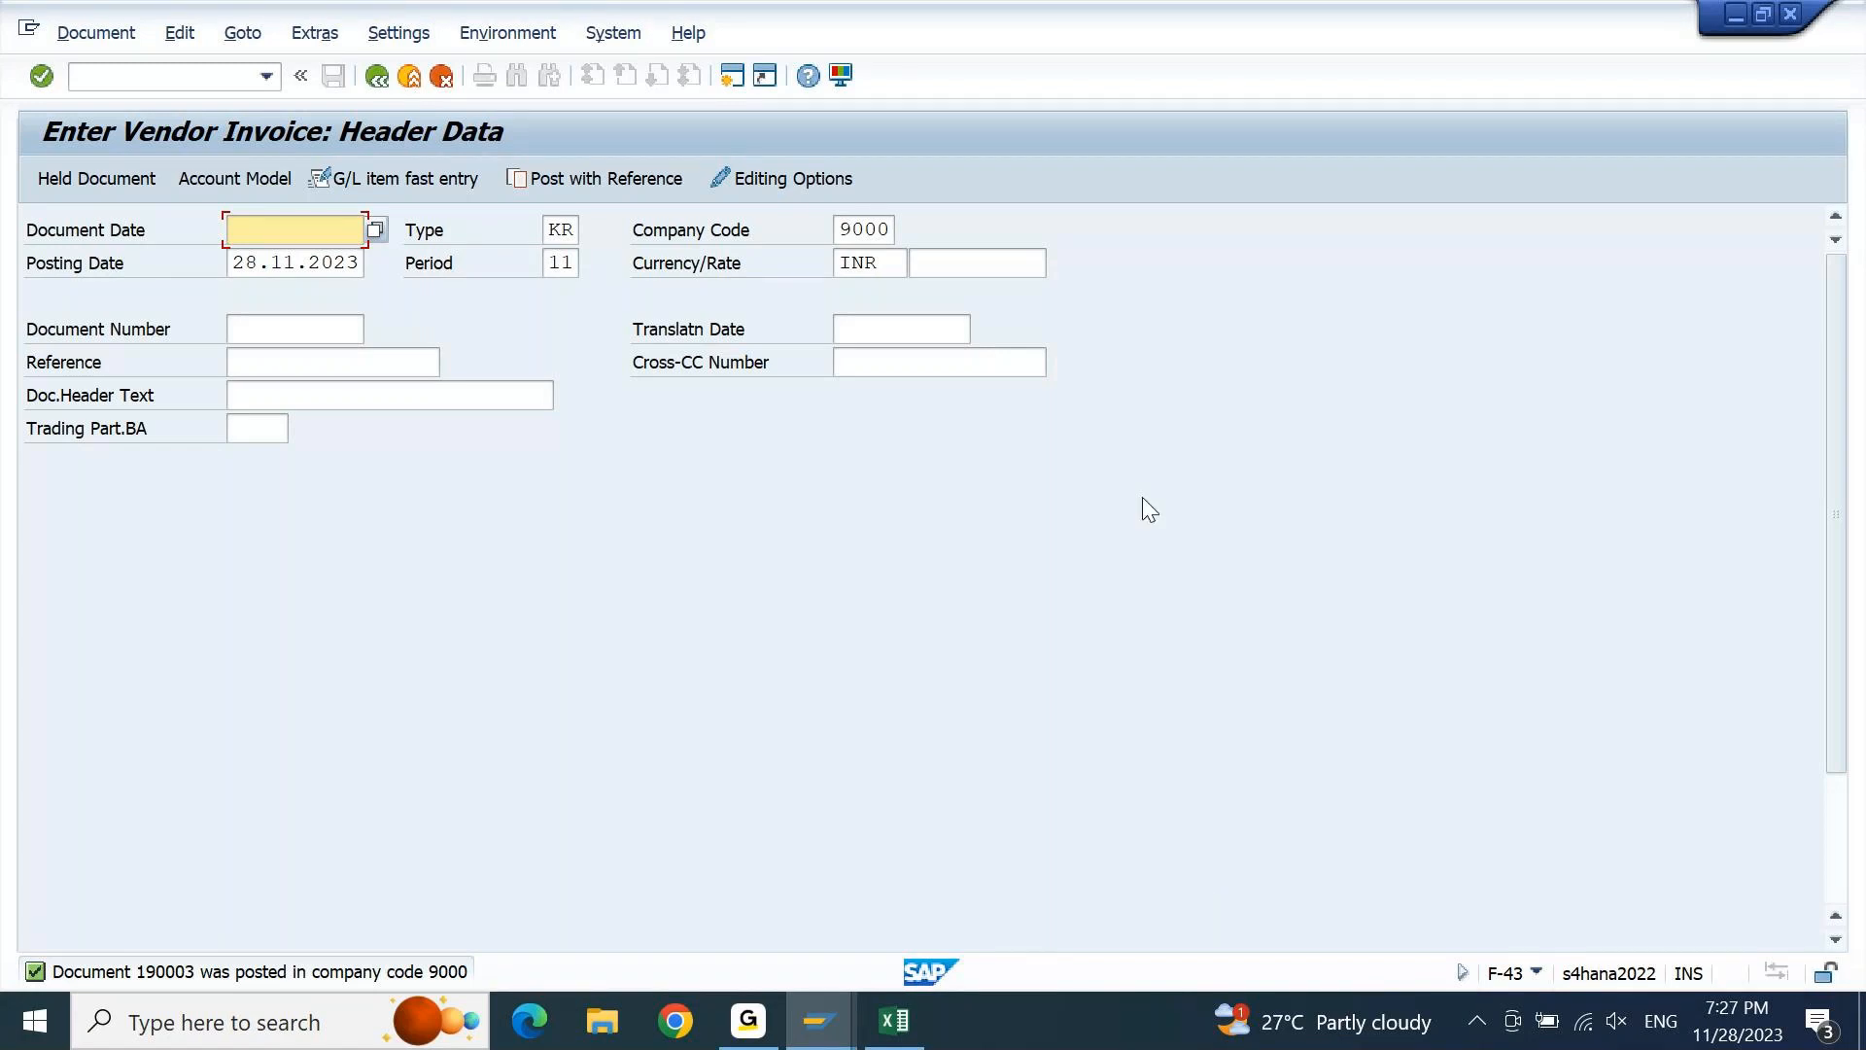
pyautogui.click(588, 187)
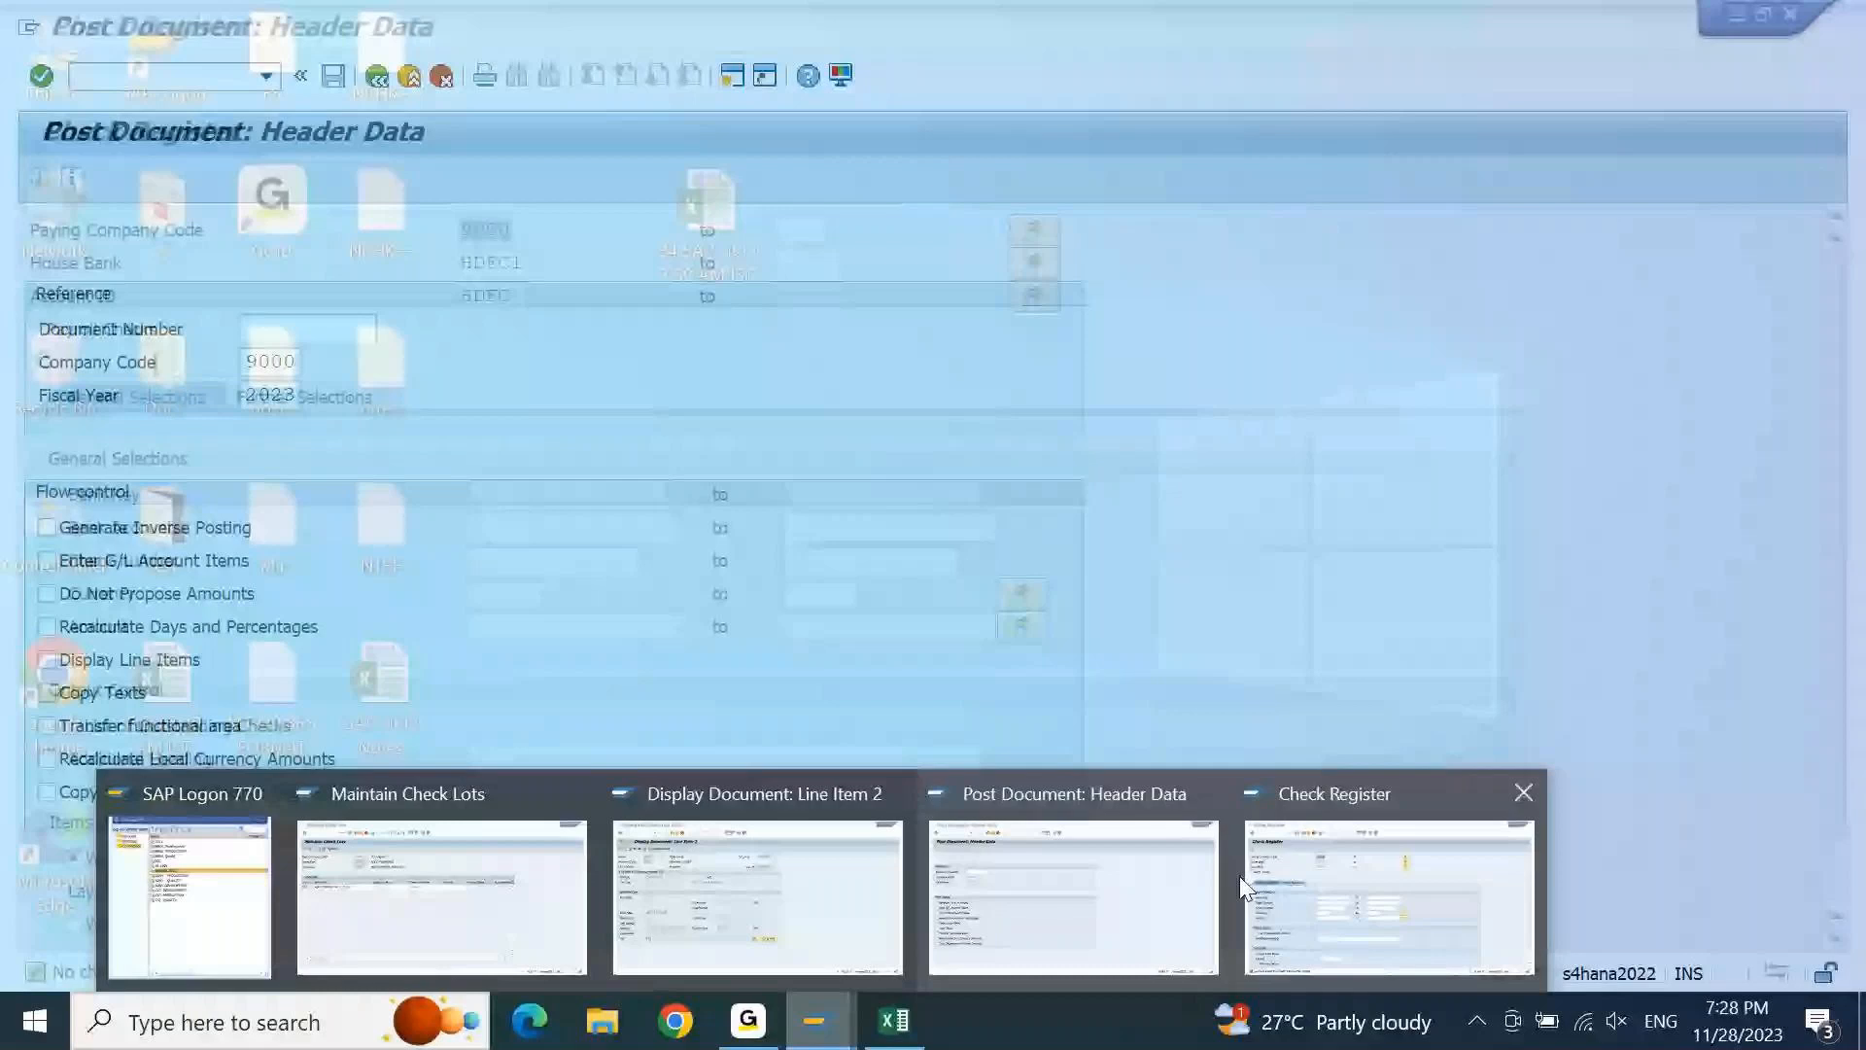
pyautogui.click(857, 893)
pyautogui.press('F3')
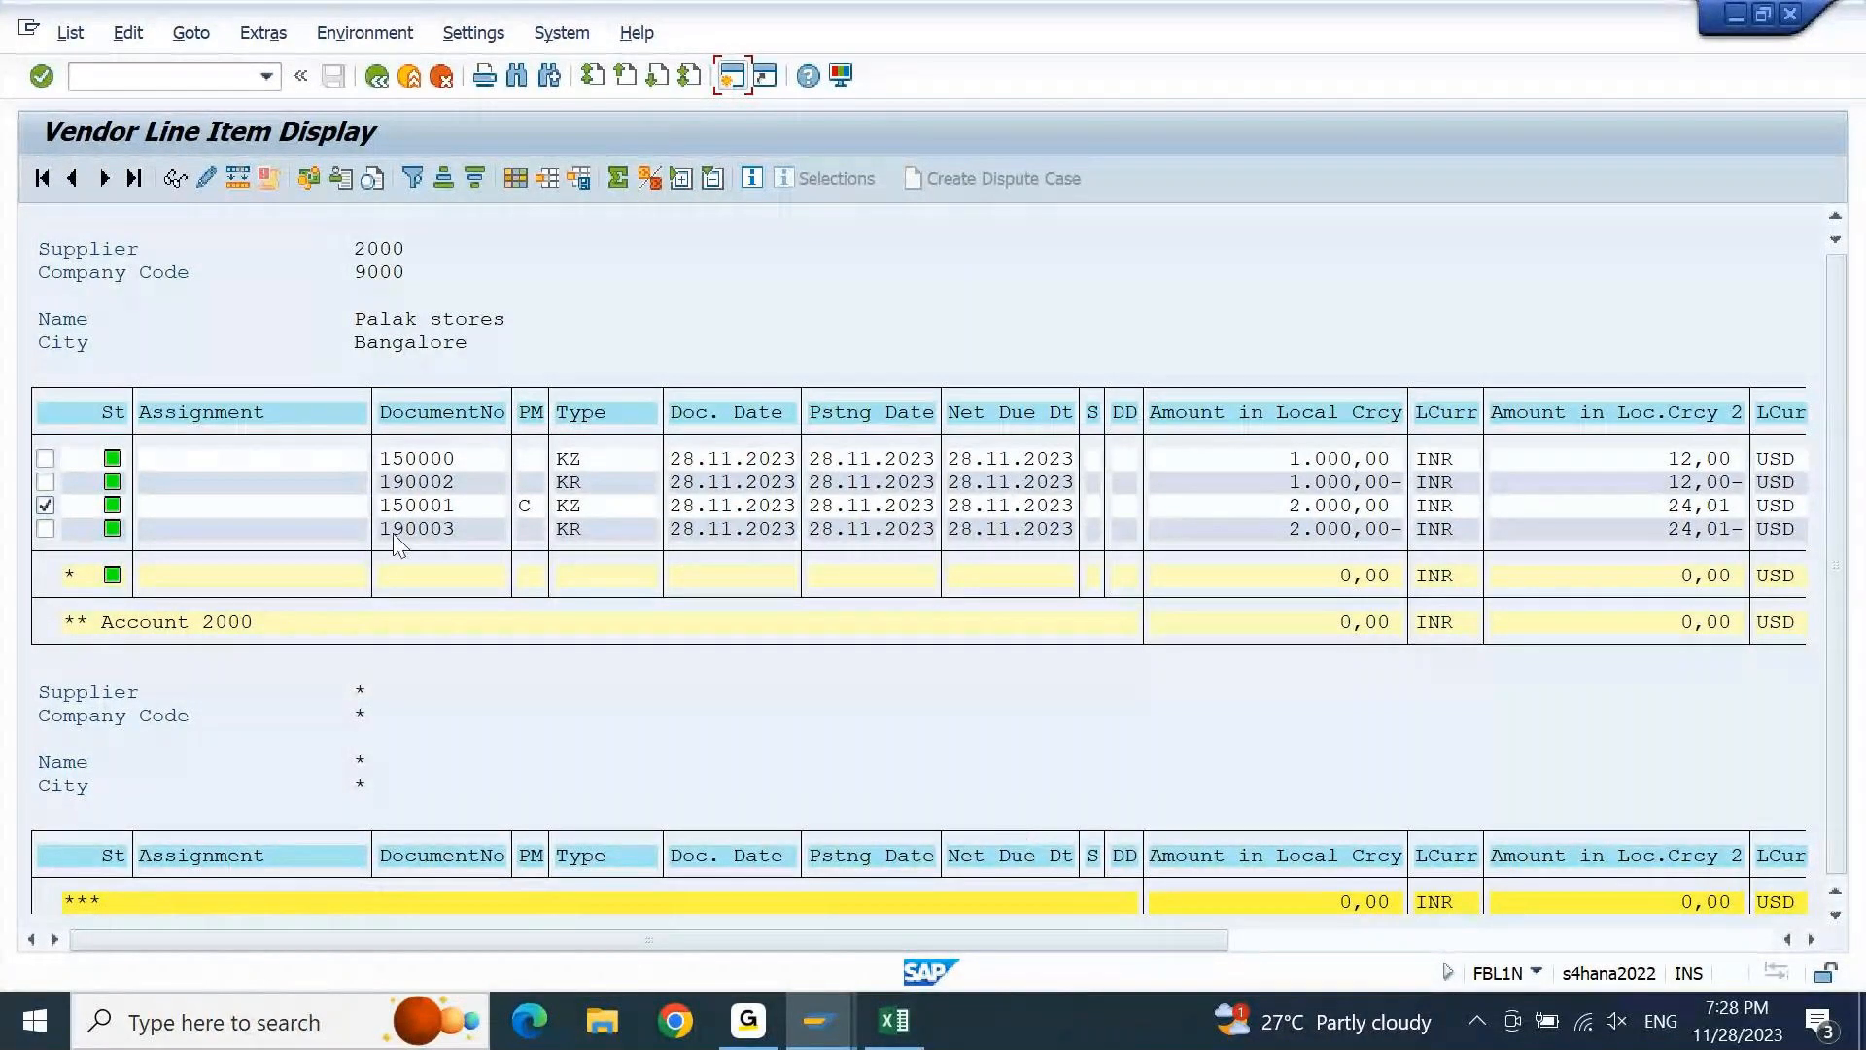
pyautogui.hotkey('ctrl', 'y')
pyautogui.moveTo(375, 528); pyautogui.dragTo(470, 531)
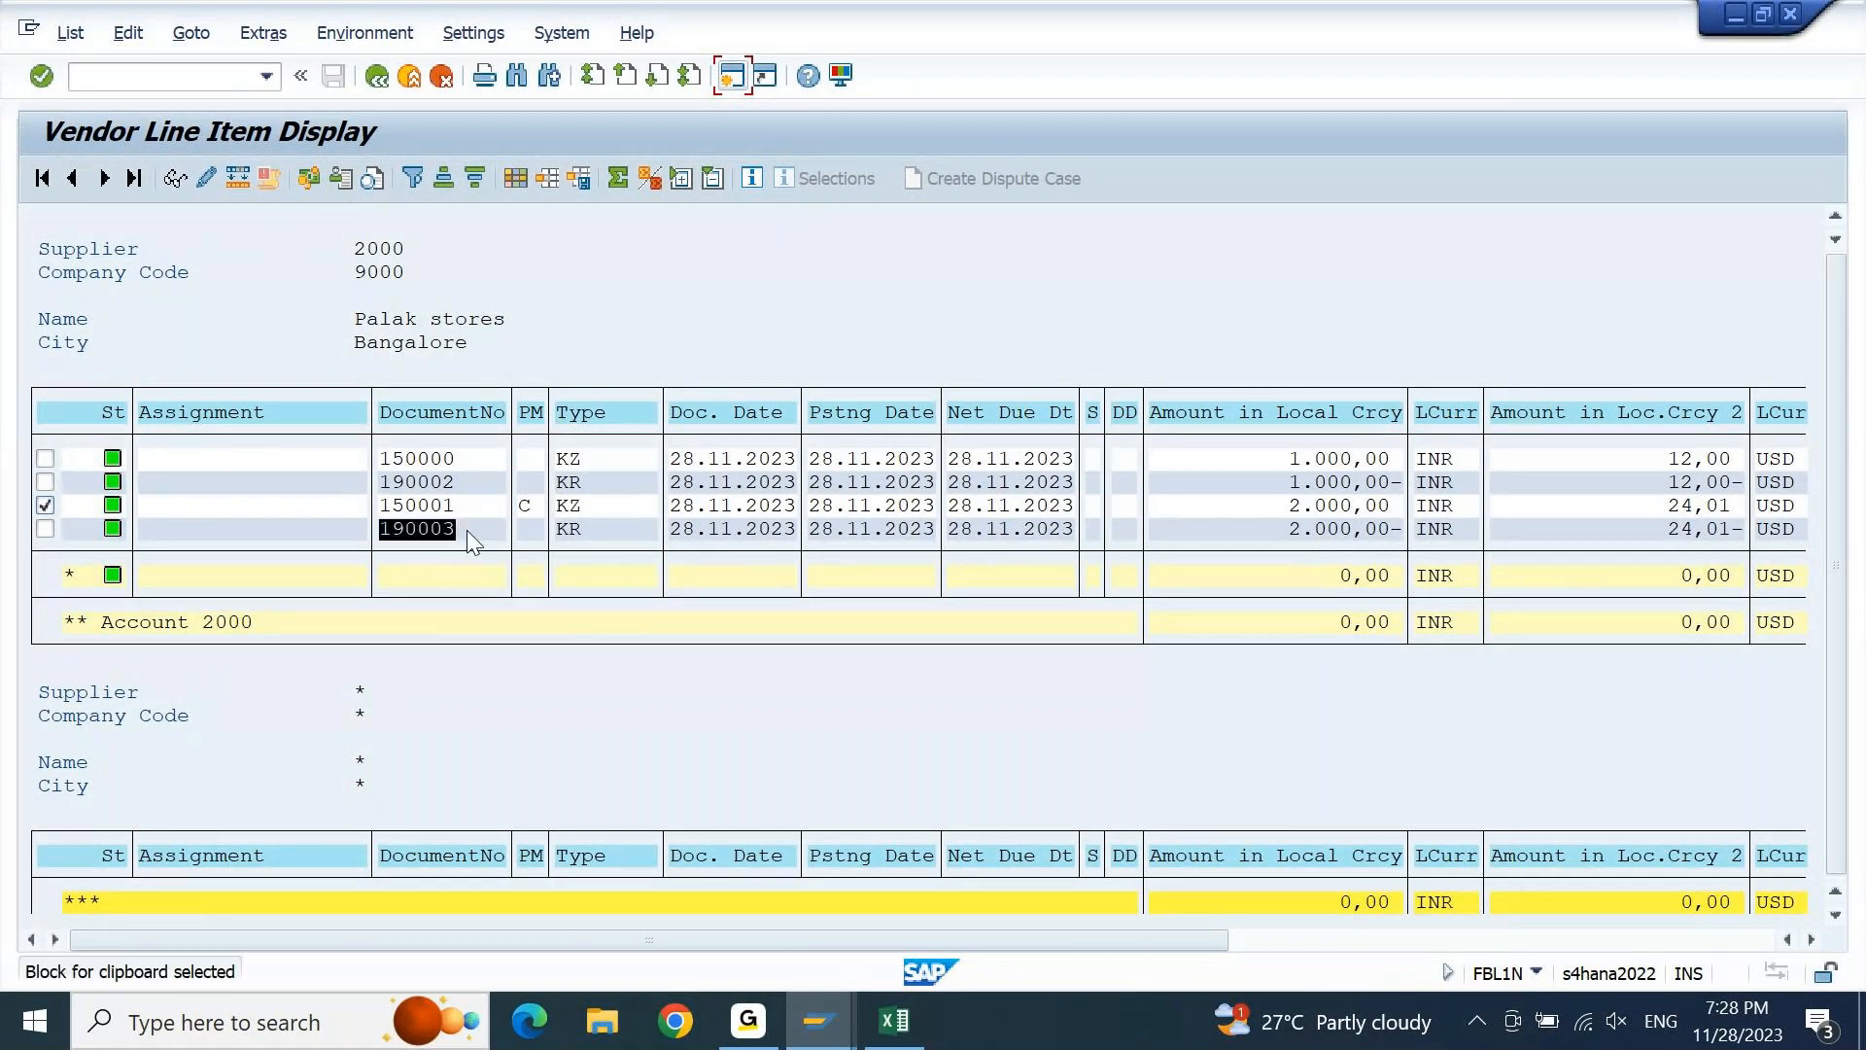
pyautogui.hotkey('ctrl', 'c')
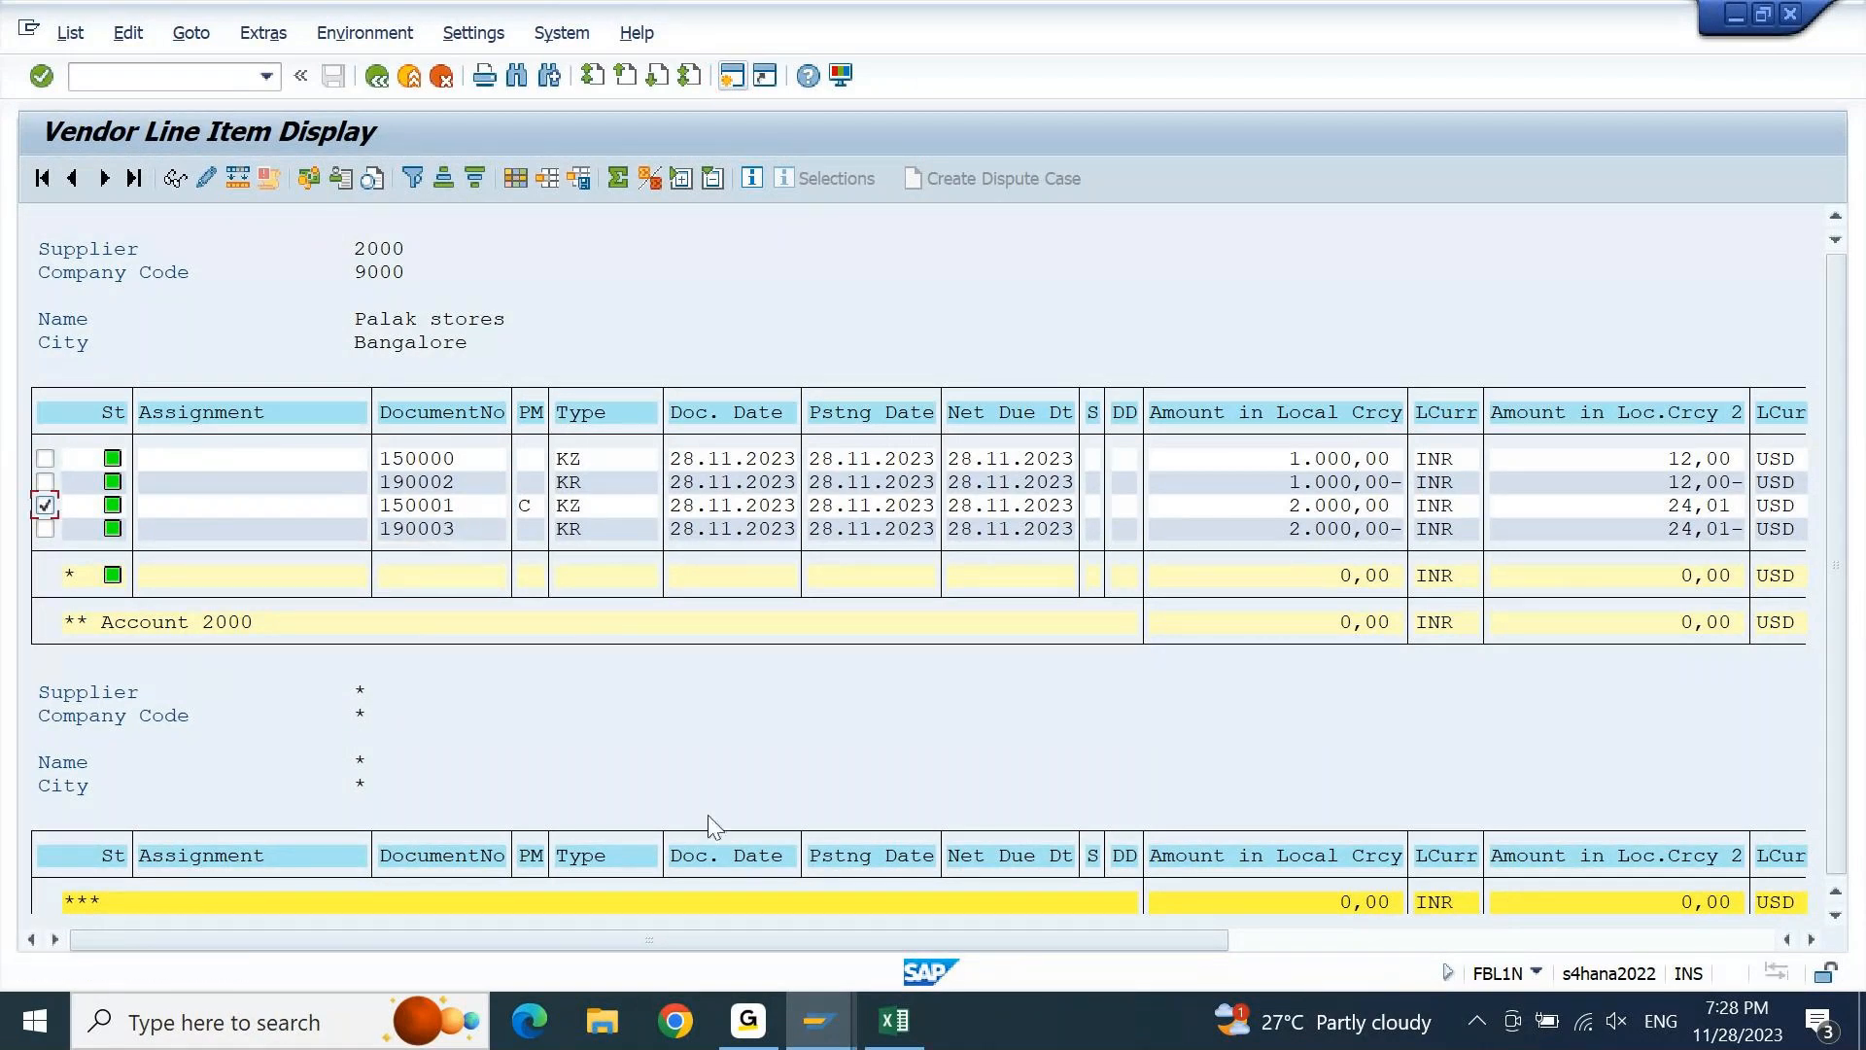
# Enter 190003 as the reference document for company code 9000 and fiscal year 2023, and load its header data
pyautogui.moveTo(813, 1043)
pyautogui.click(1205, 852)
pyautogui.hotkey('ctrl', 'v')
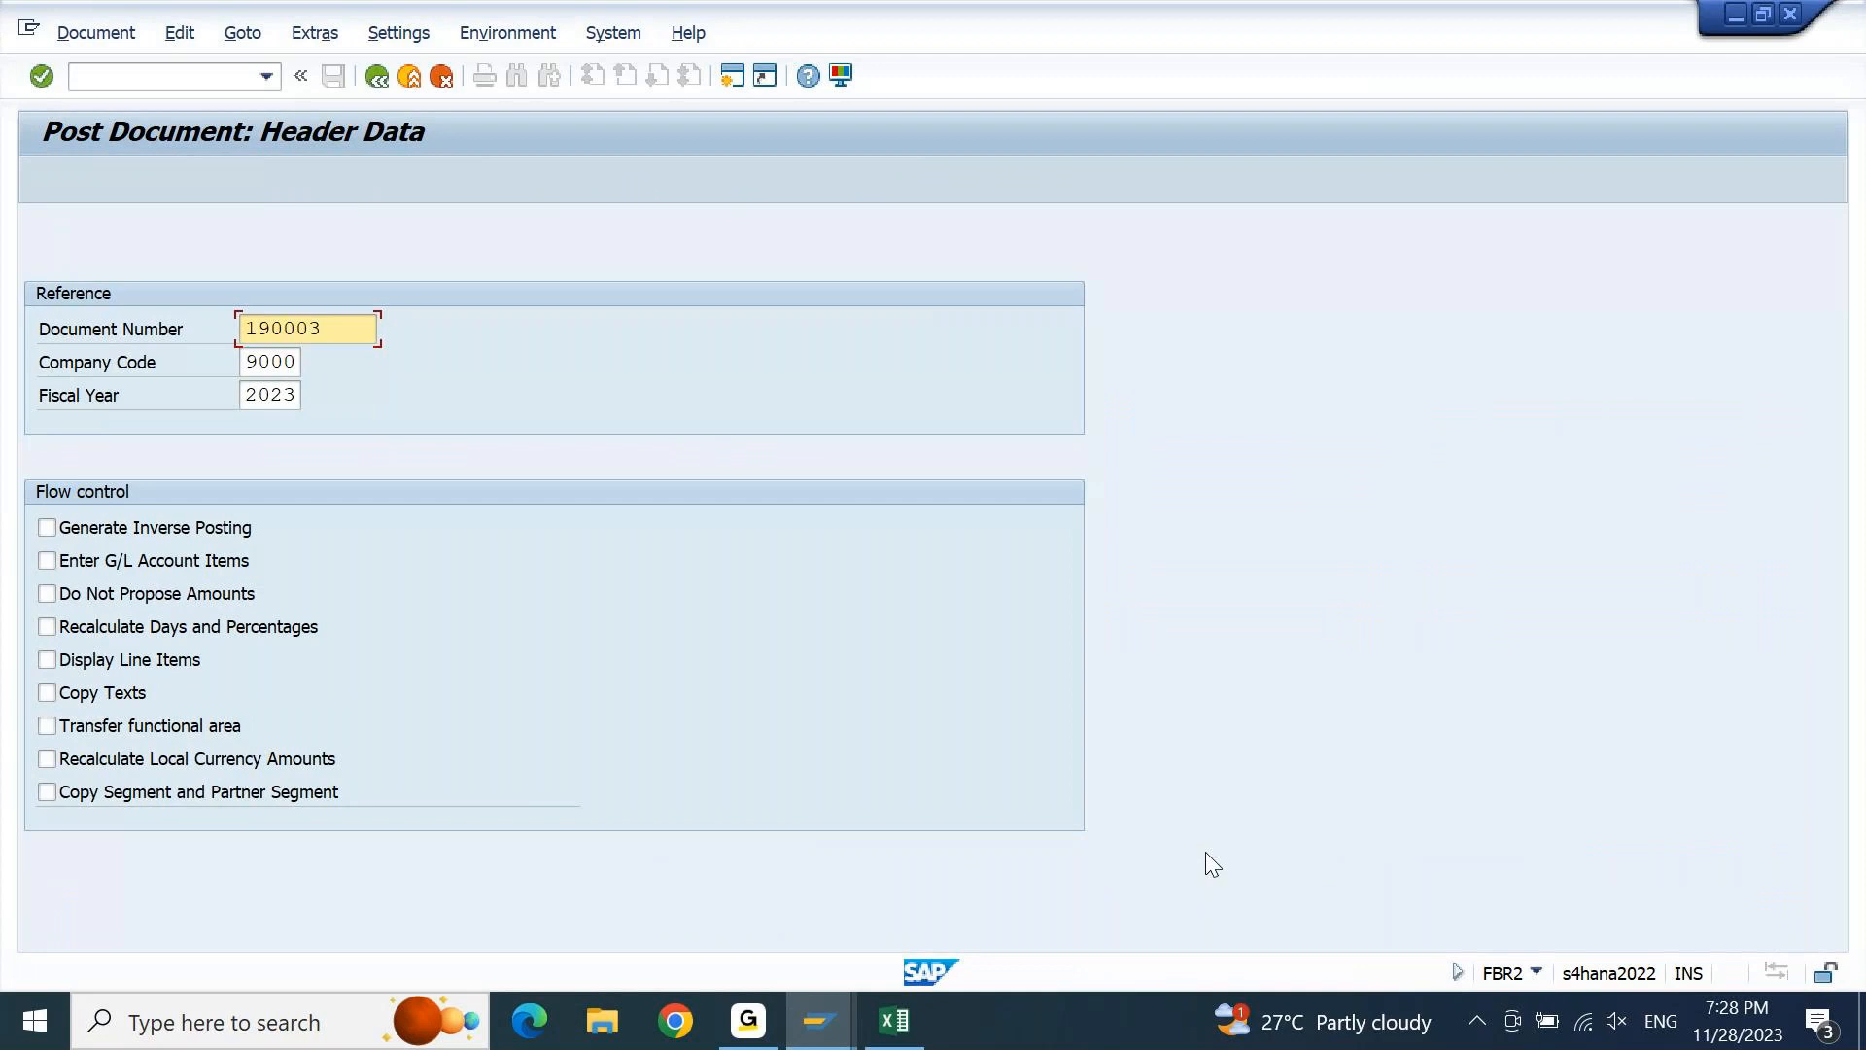
pyautogui.press('Tab')
pyautogui.press('Tab')
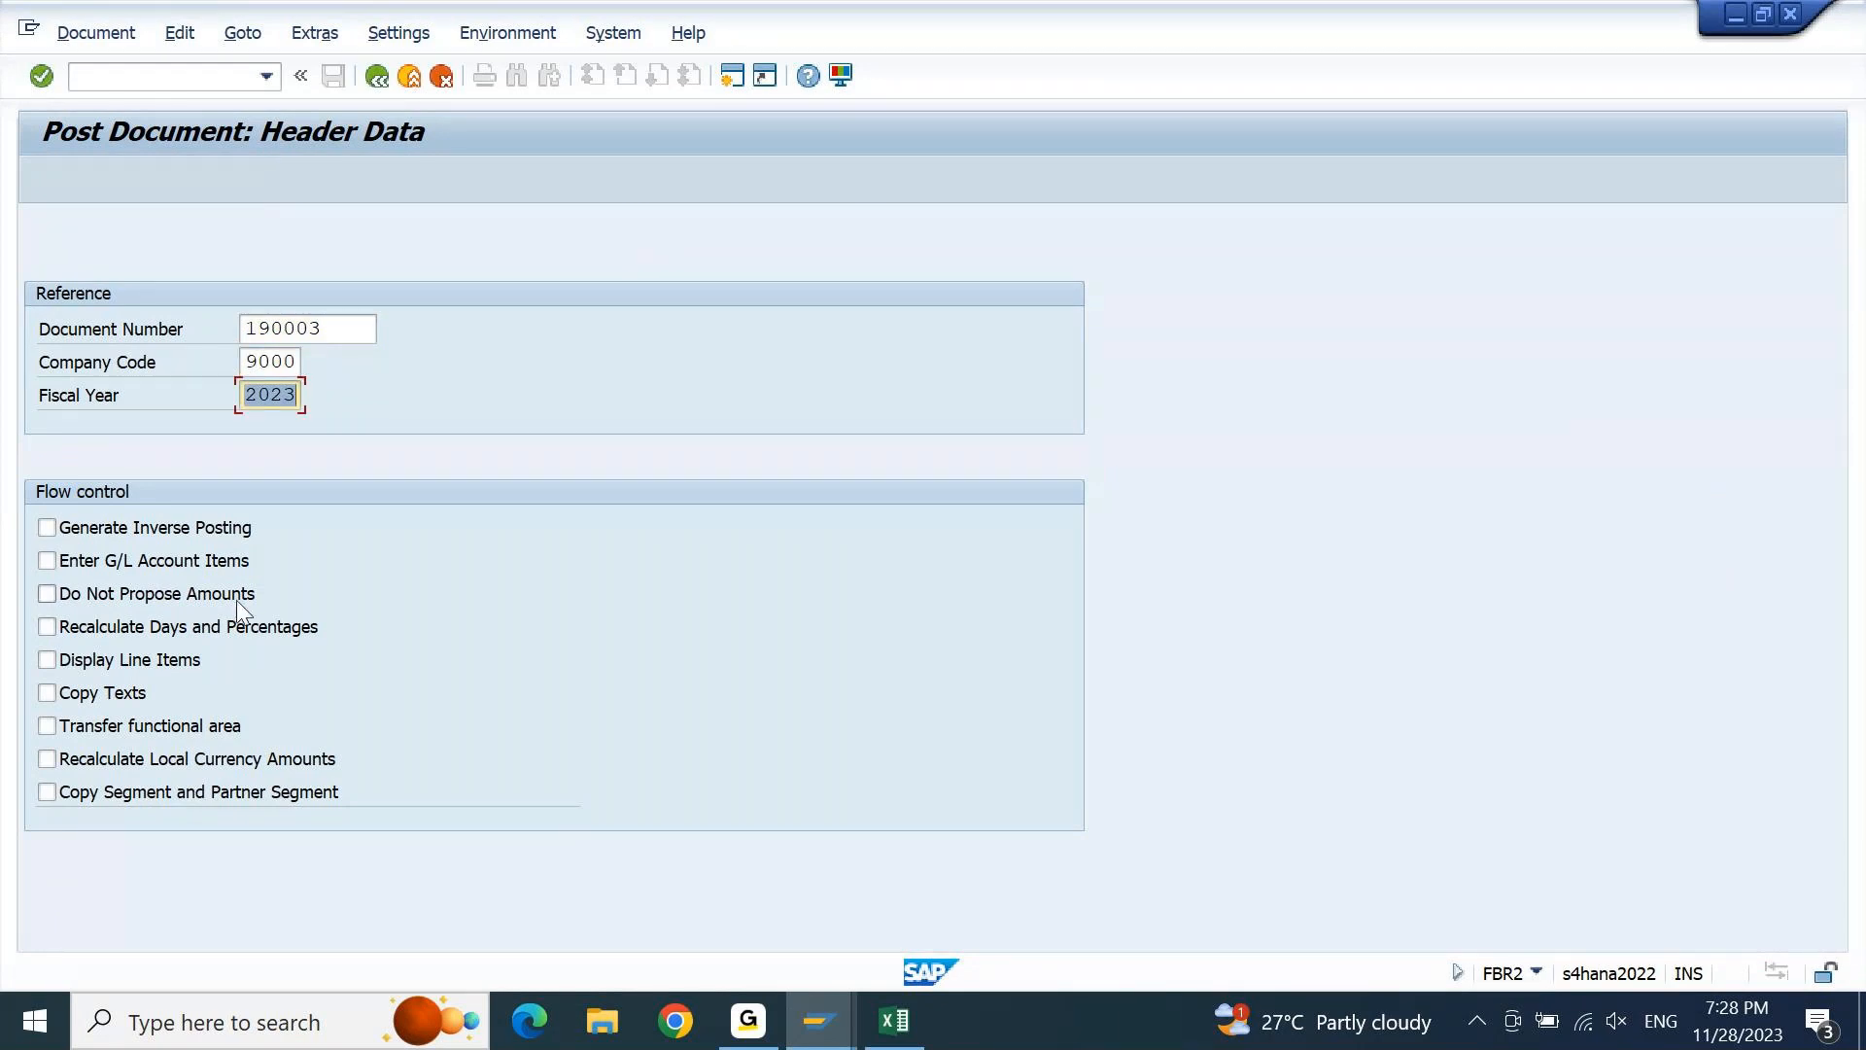
pyautogui.click(44, 76)
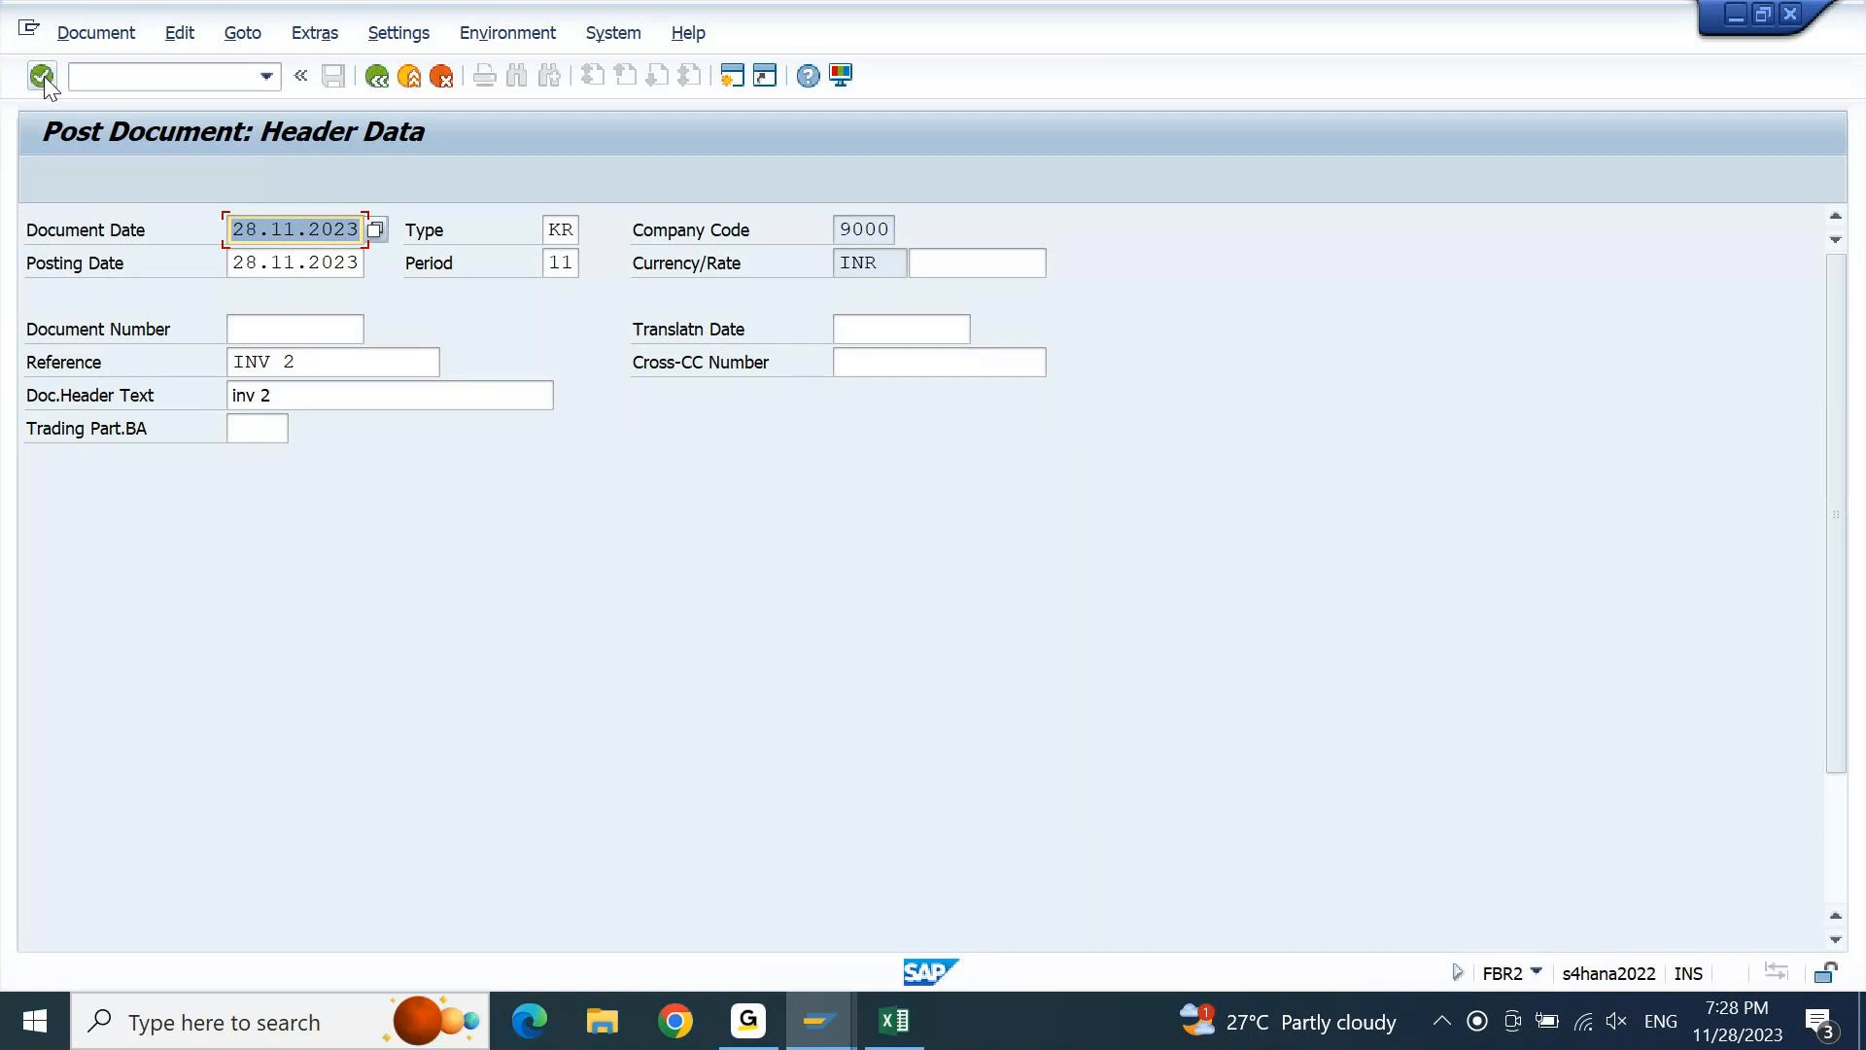
# Set the invoice's reference to INV 3 and its header text to inv 3, and proceed to the document overview
pyautogui.press('Down')
pyautogui.press('Down')
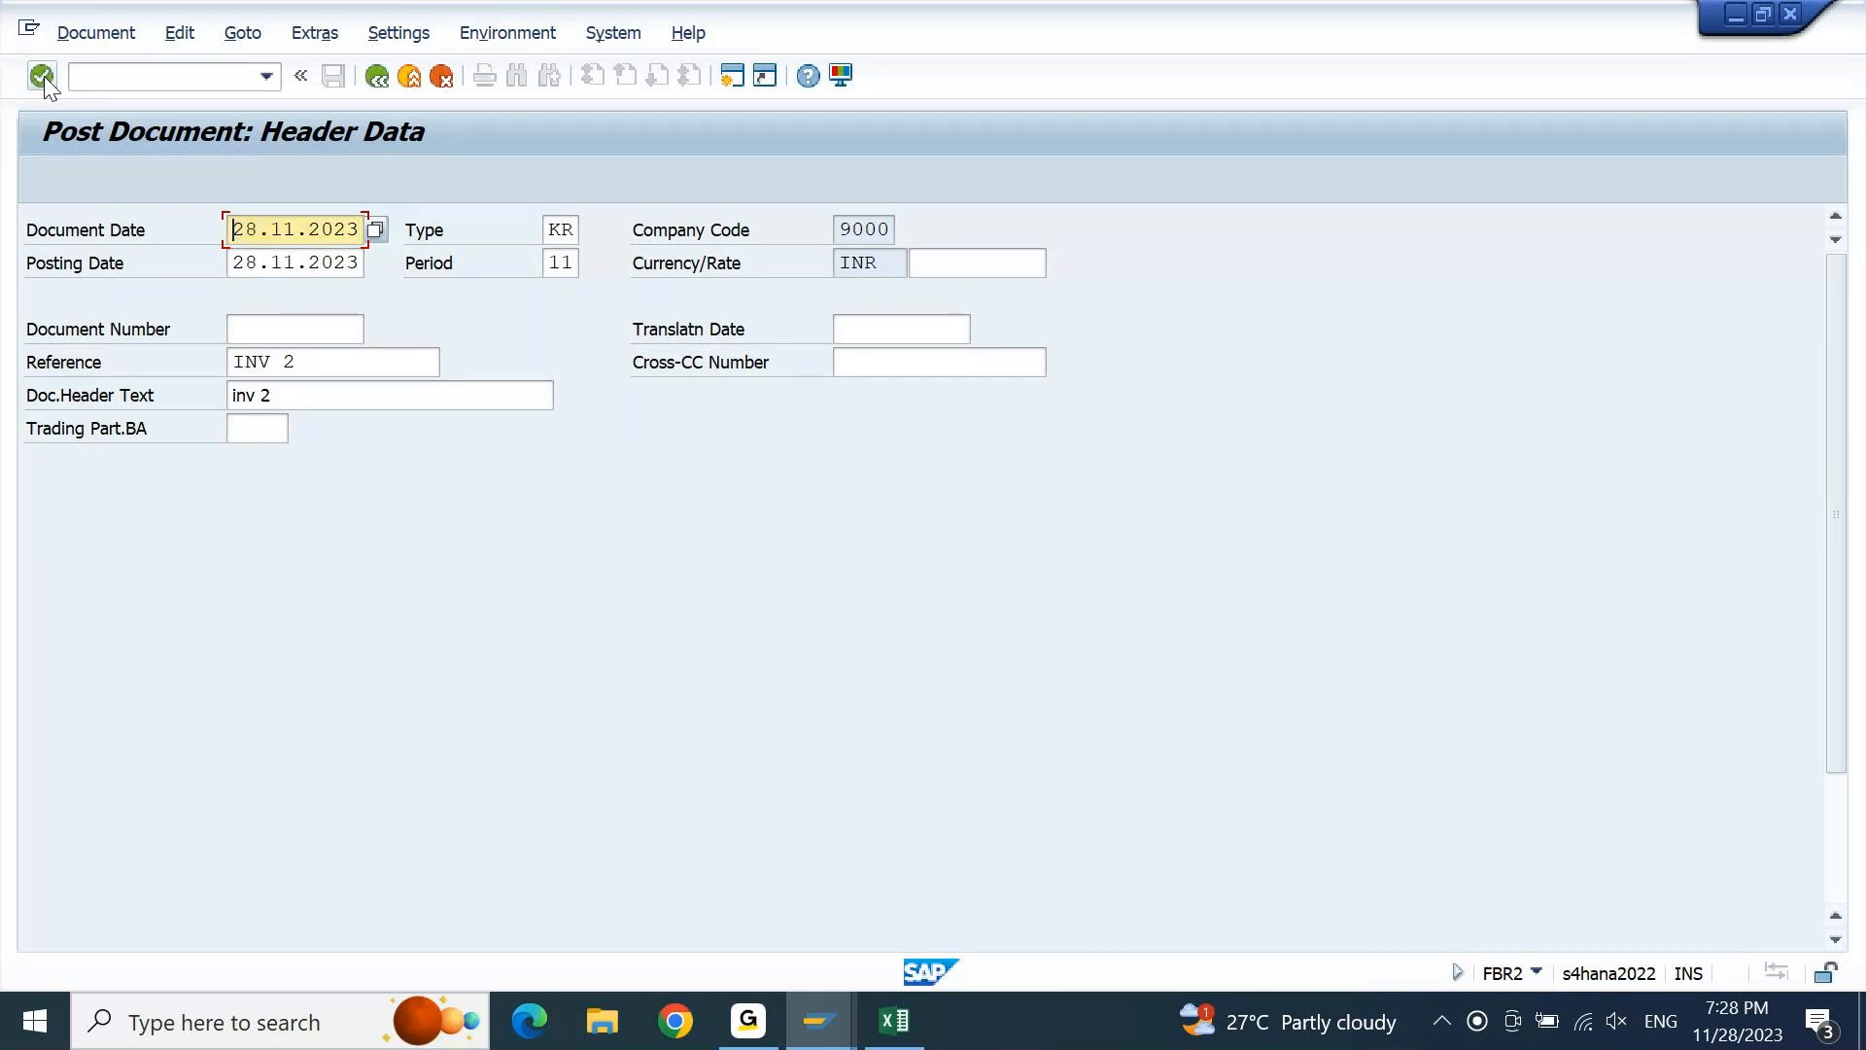
pyautogui.press('Down')
pyautogui.press('Down')
pyautogui.hotkey('ctrl', 'Right')
pyautogui.hotkey('ctrl', 'shift', 'Right')
pyautogui.write('3')
pyautogui.press('Down')
pyautogui.hotkey('ctrl', 'Right')
pyautogui.hotkey('ctrl', 'shift', 'Right')
pyautogui.write('3')
pyautogui.press('Return')
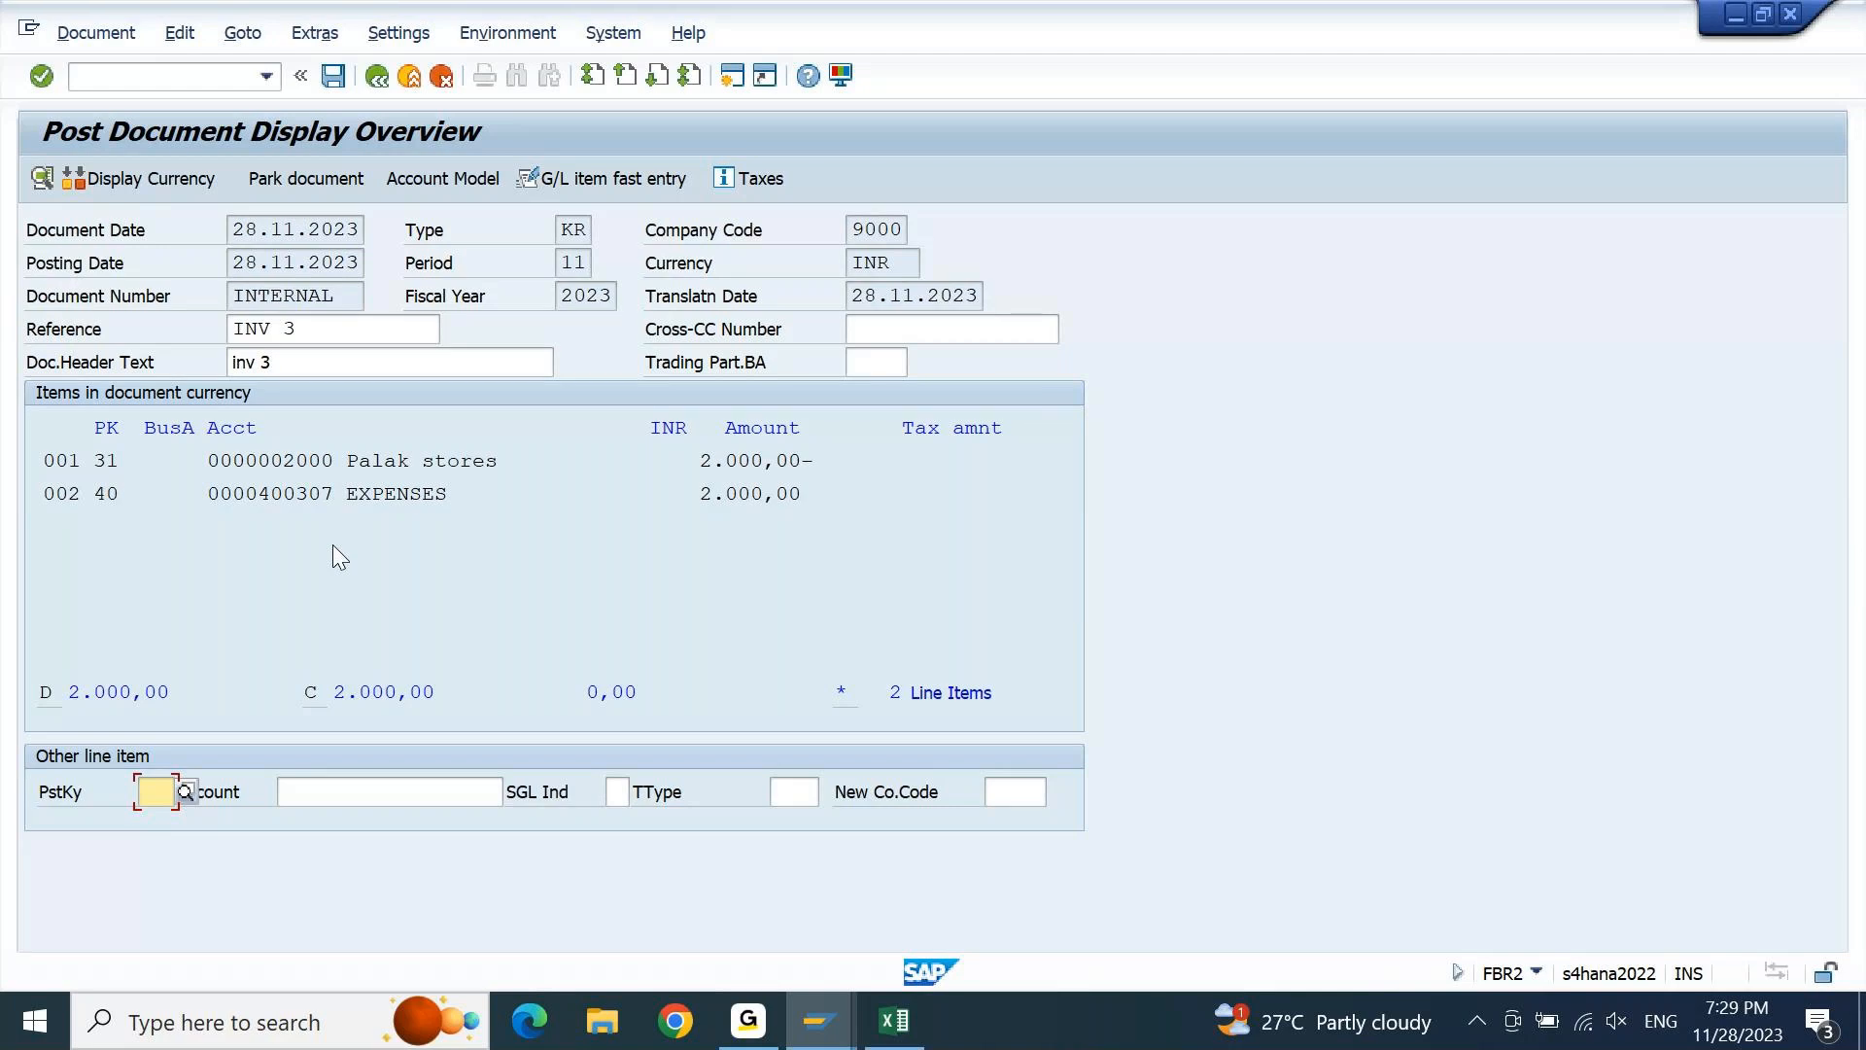
# Set payment method C on the Palak stores vendor item and post the invoice
pyautogui.doubleClick(416, 456)
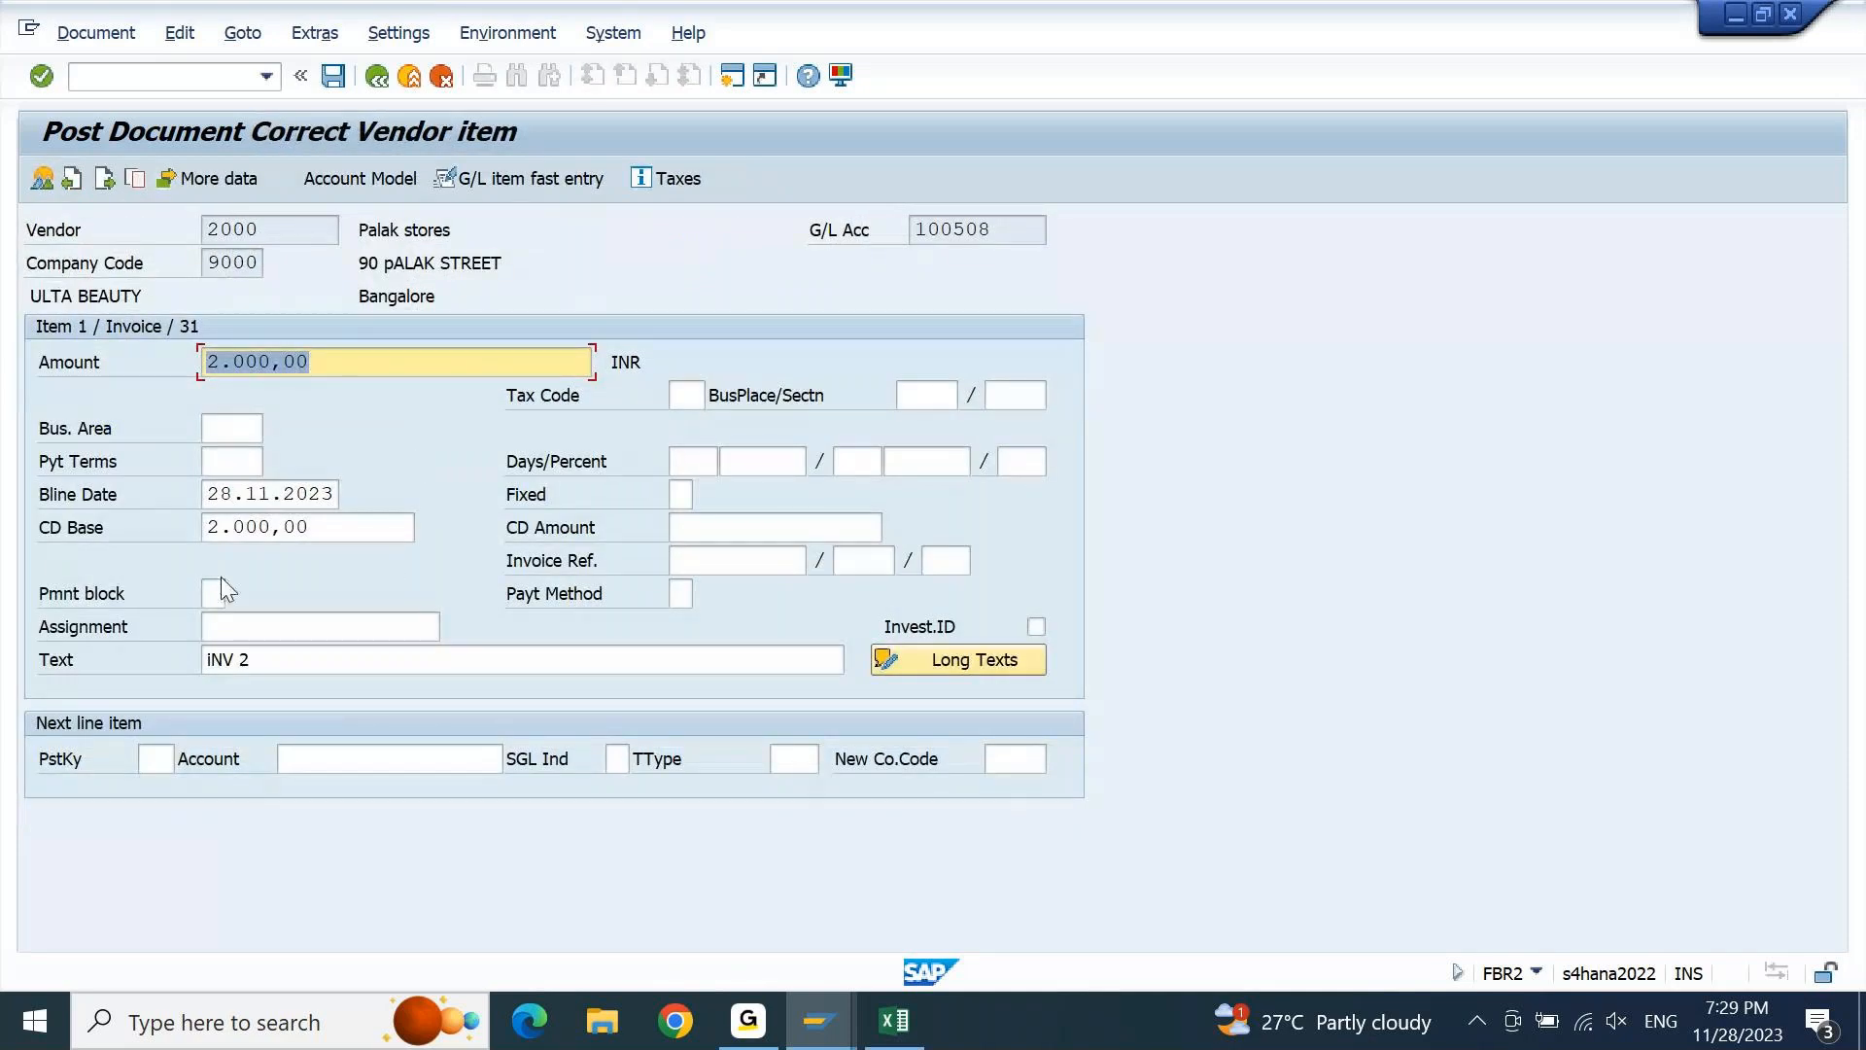
pyautogui.click(677, 594)
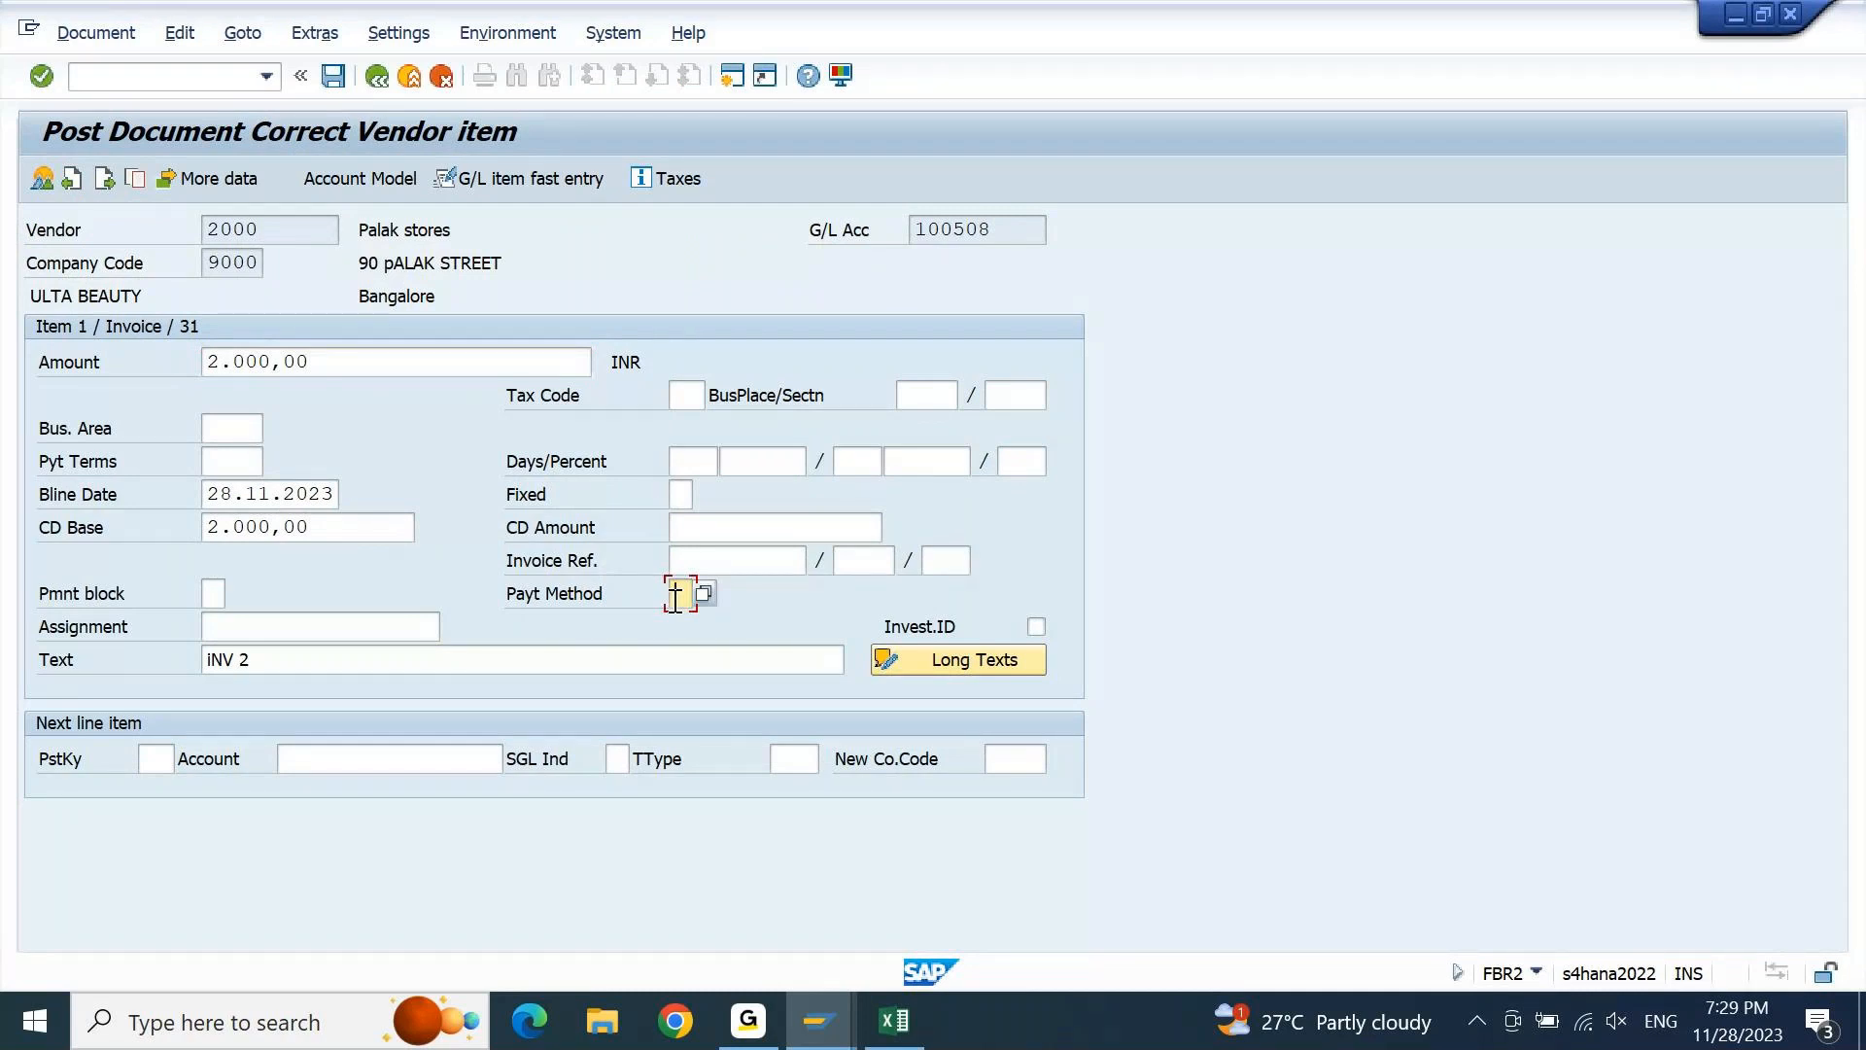
pyautogui.write('C')
pyautogui.press('Return')
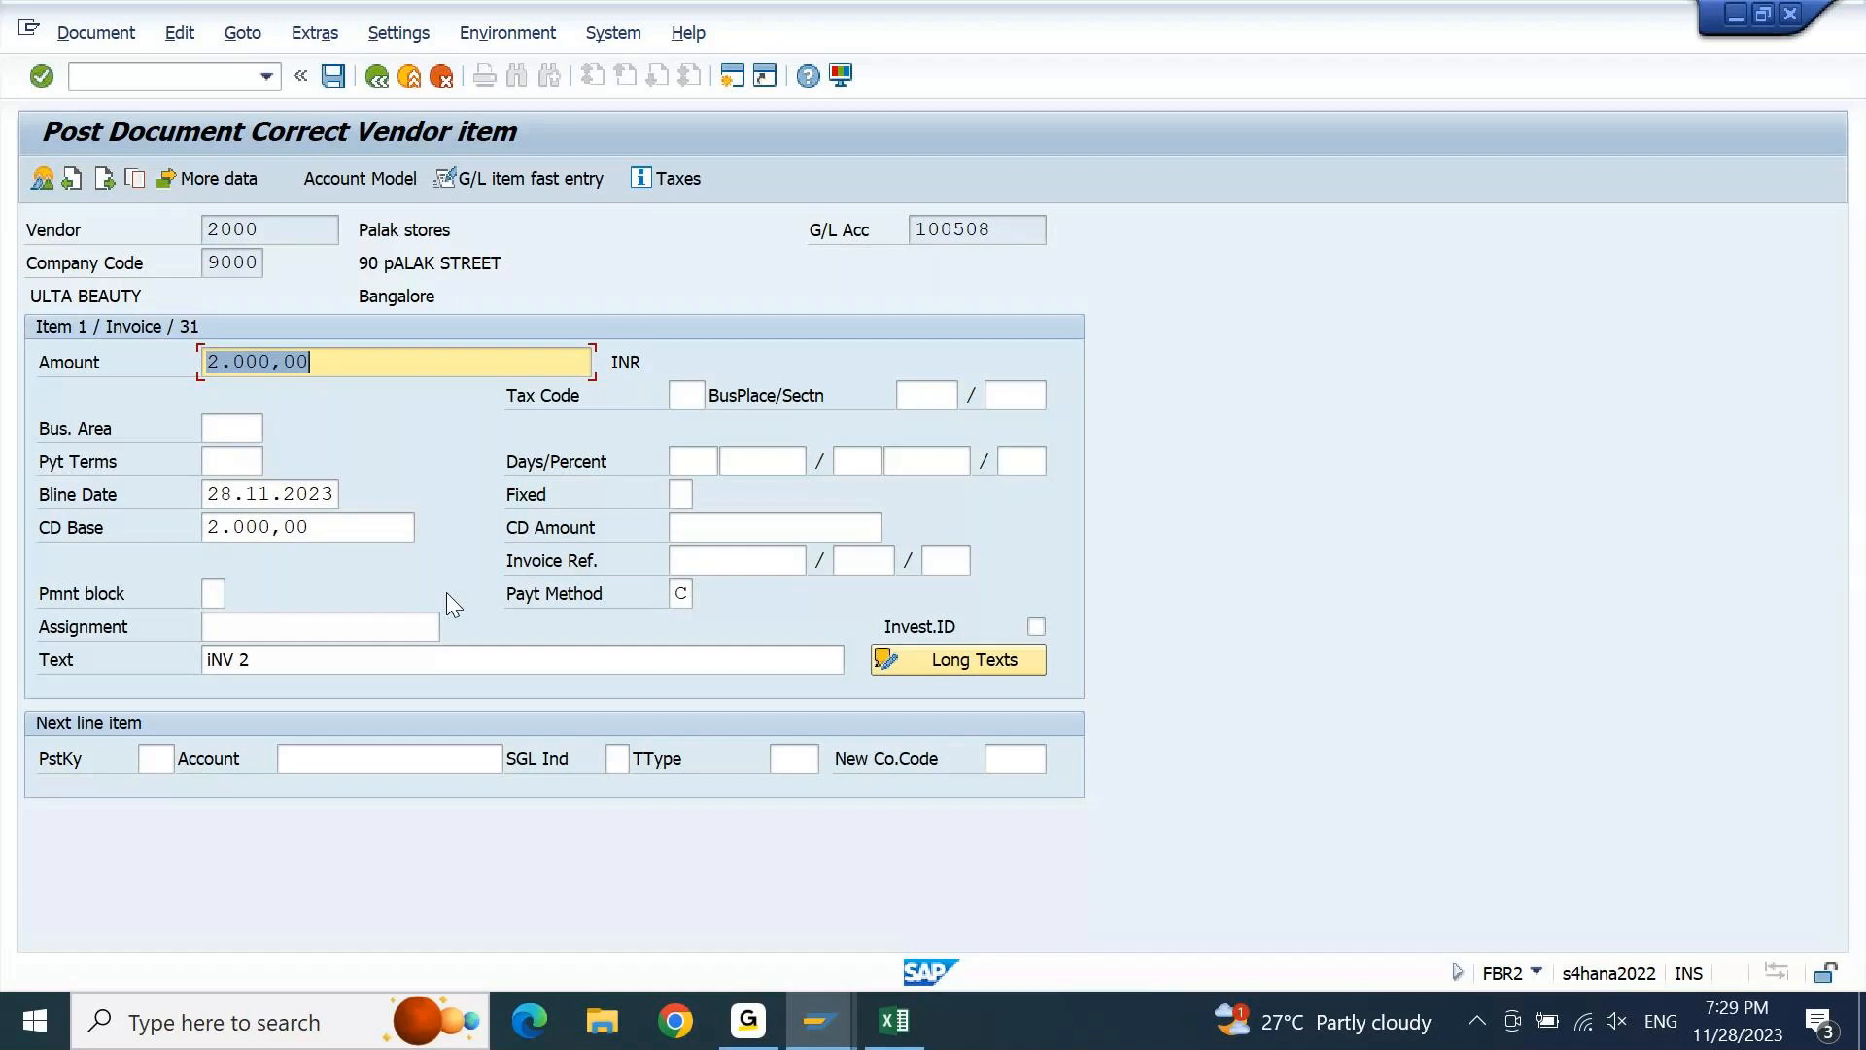
pyautogui.click(331, 77)
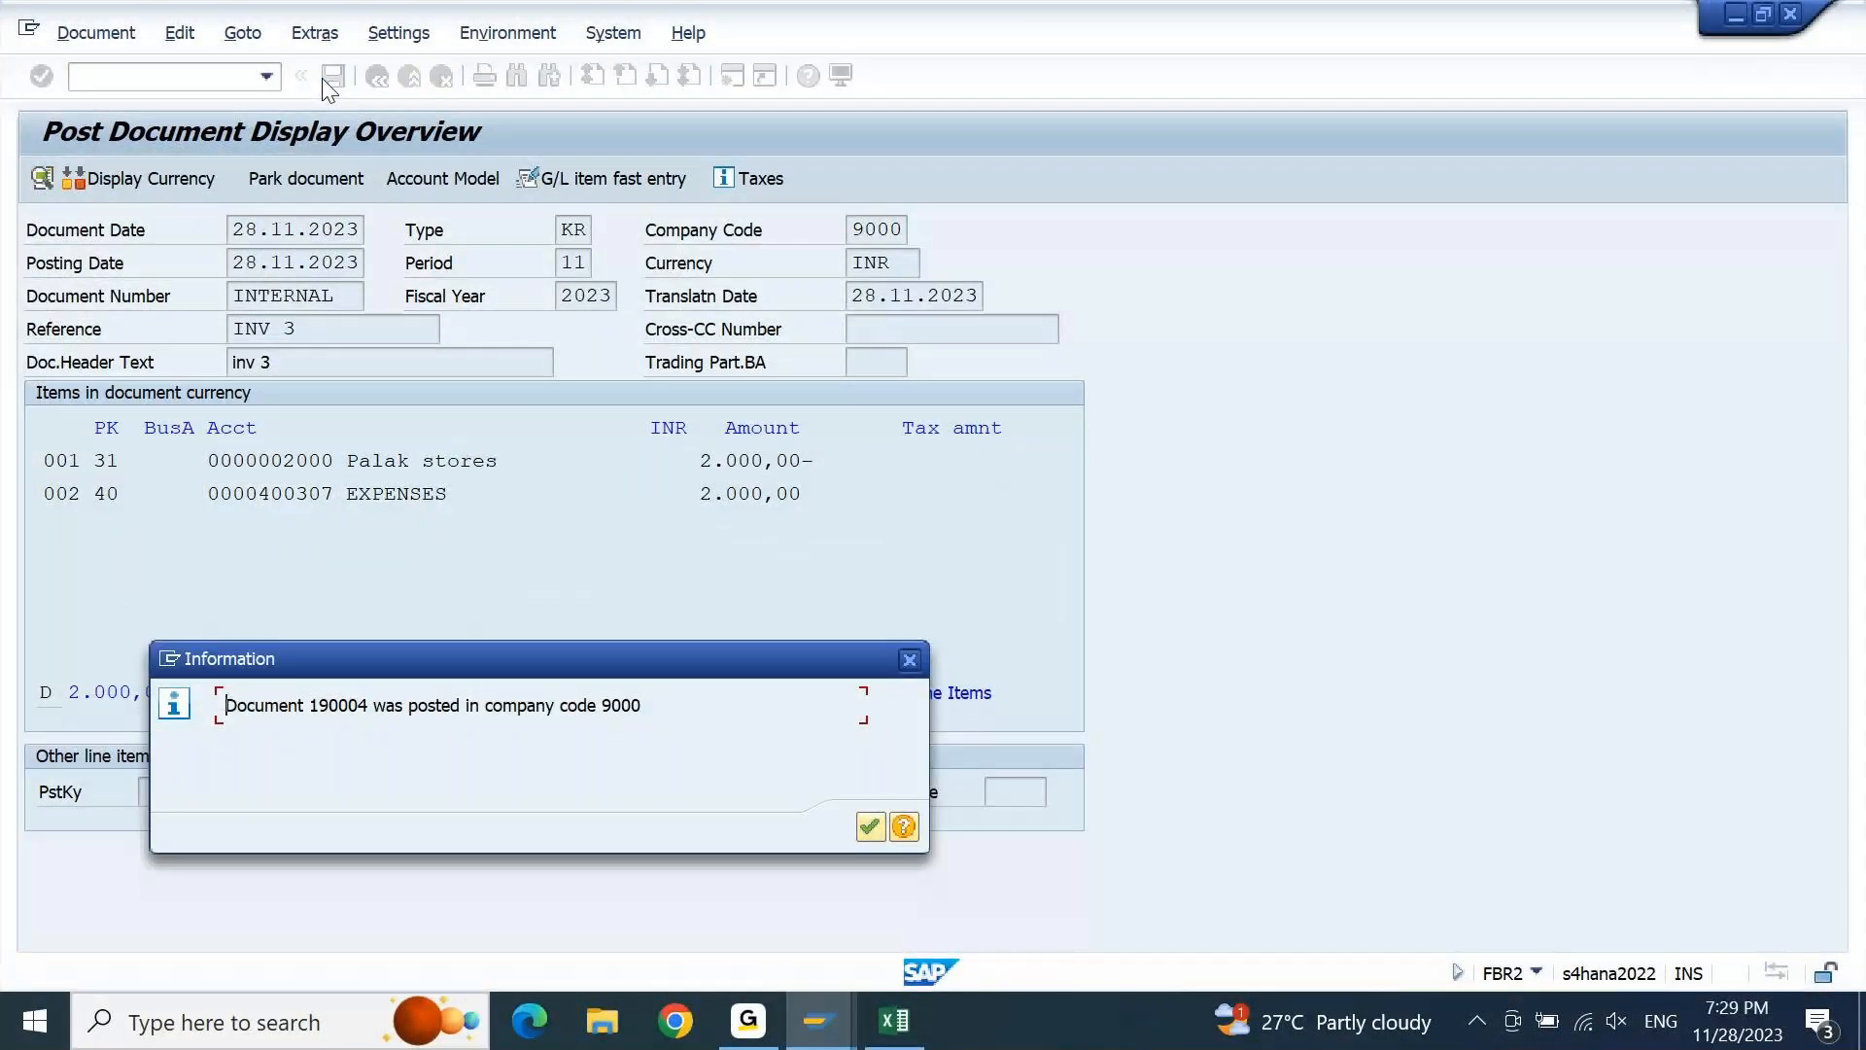
pyautogui.press('Return')
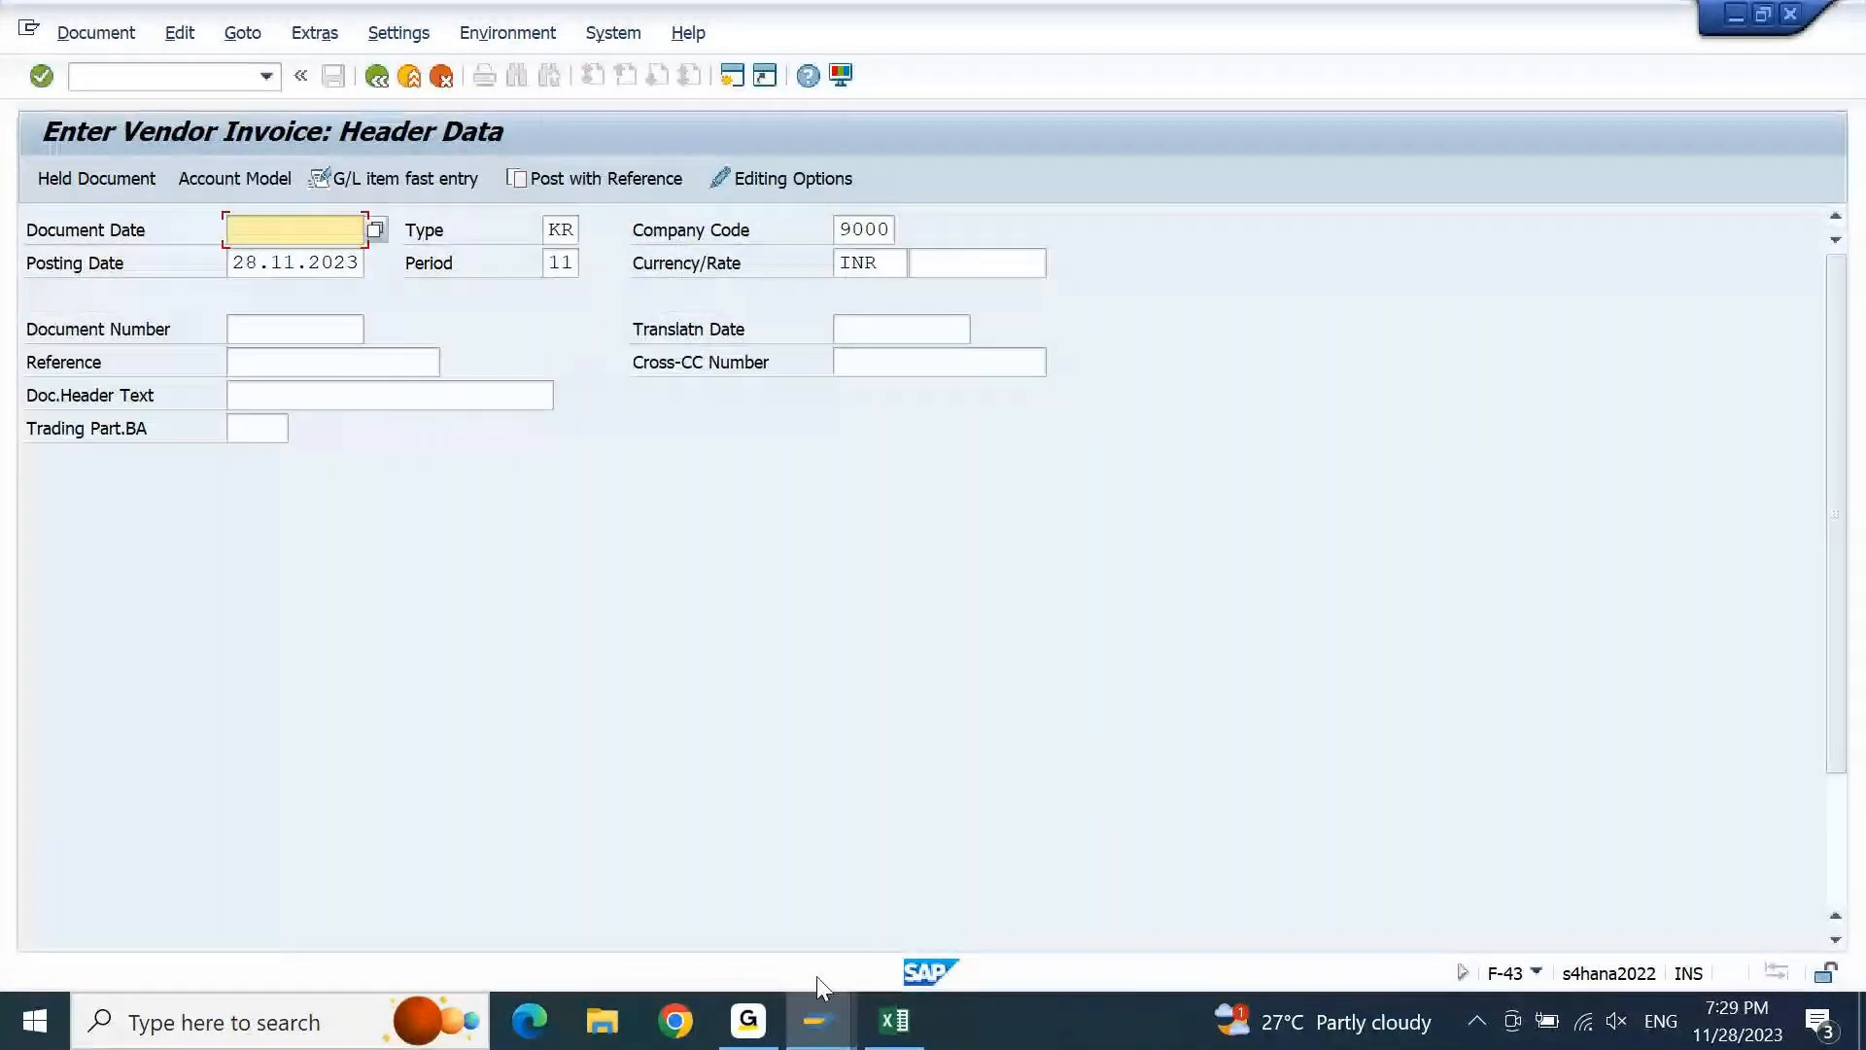
# Display the open line items of supplier 2000 in company code 9000 to check the new invoice
pyautogui.moveTo(830, 1033)
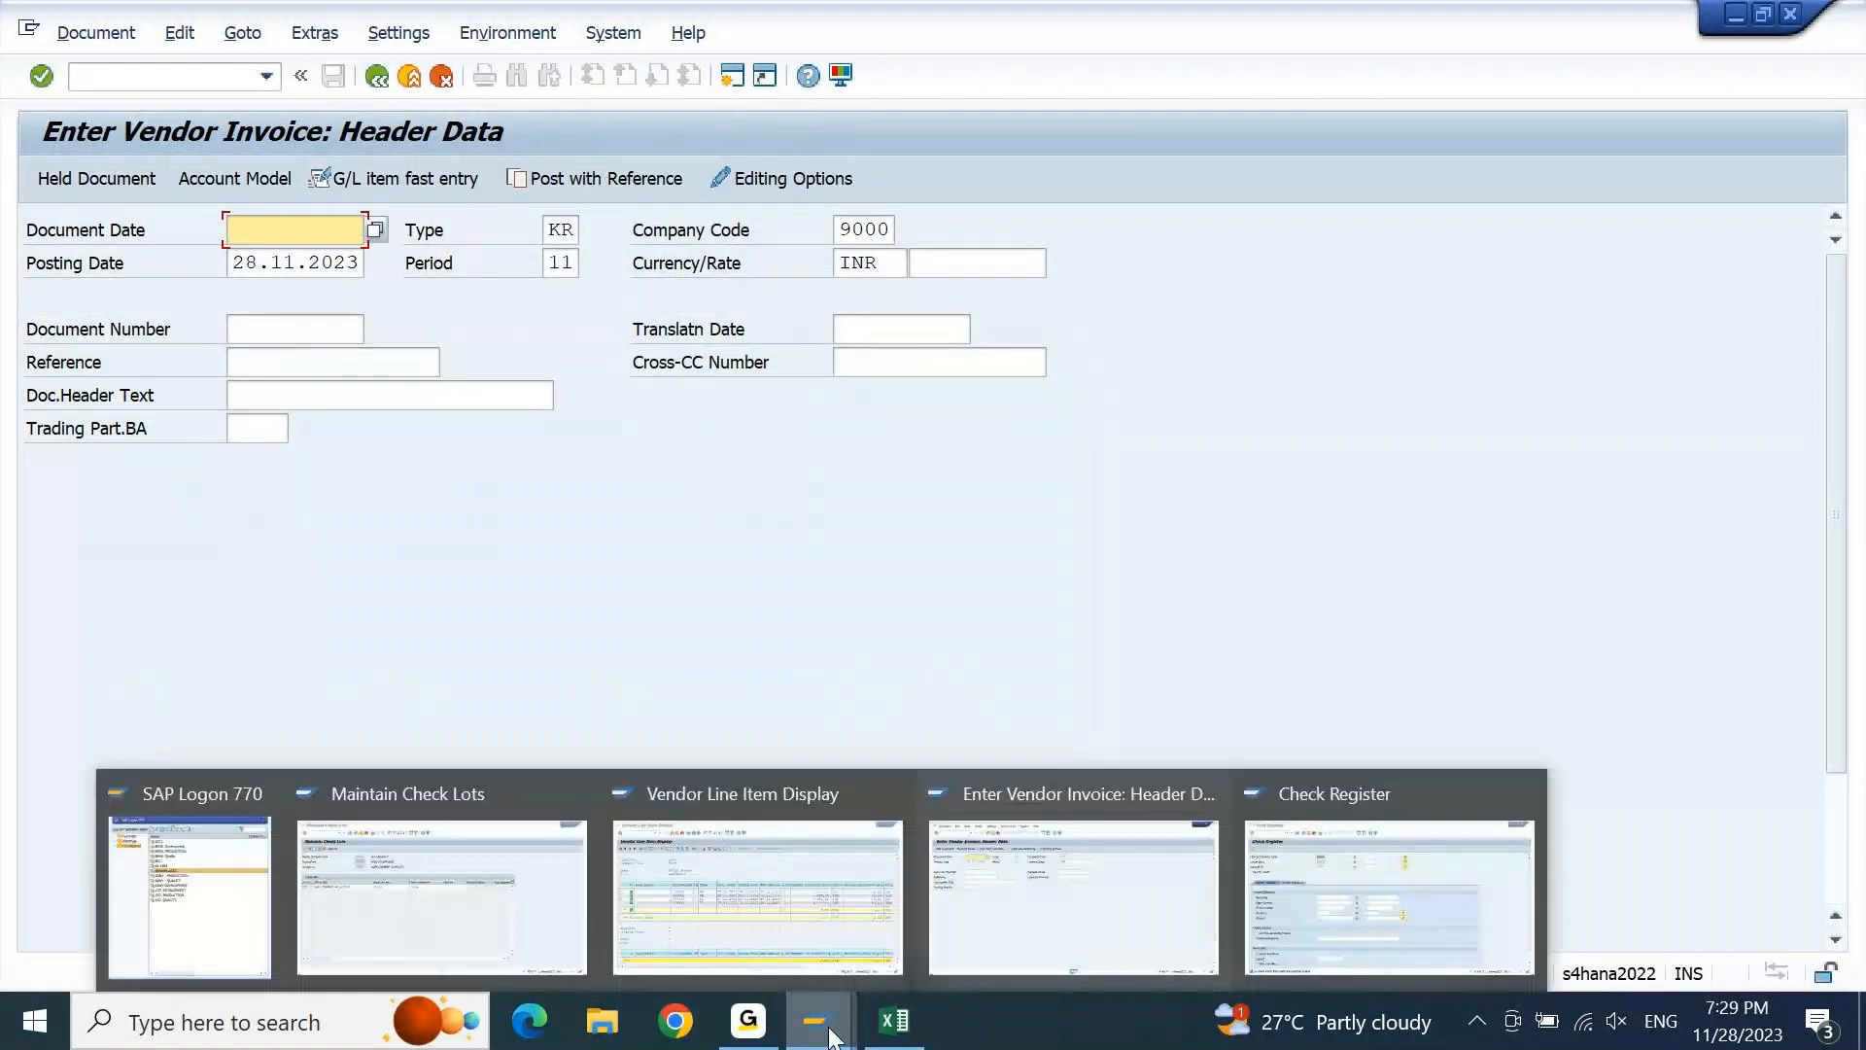
pyautogui.click(754, 886)
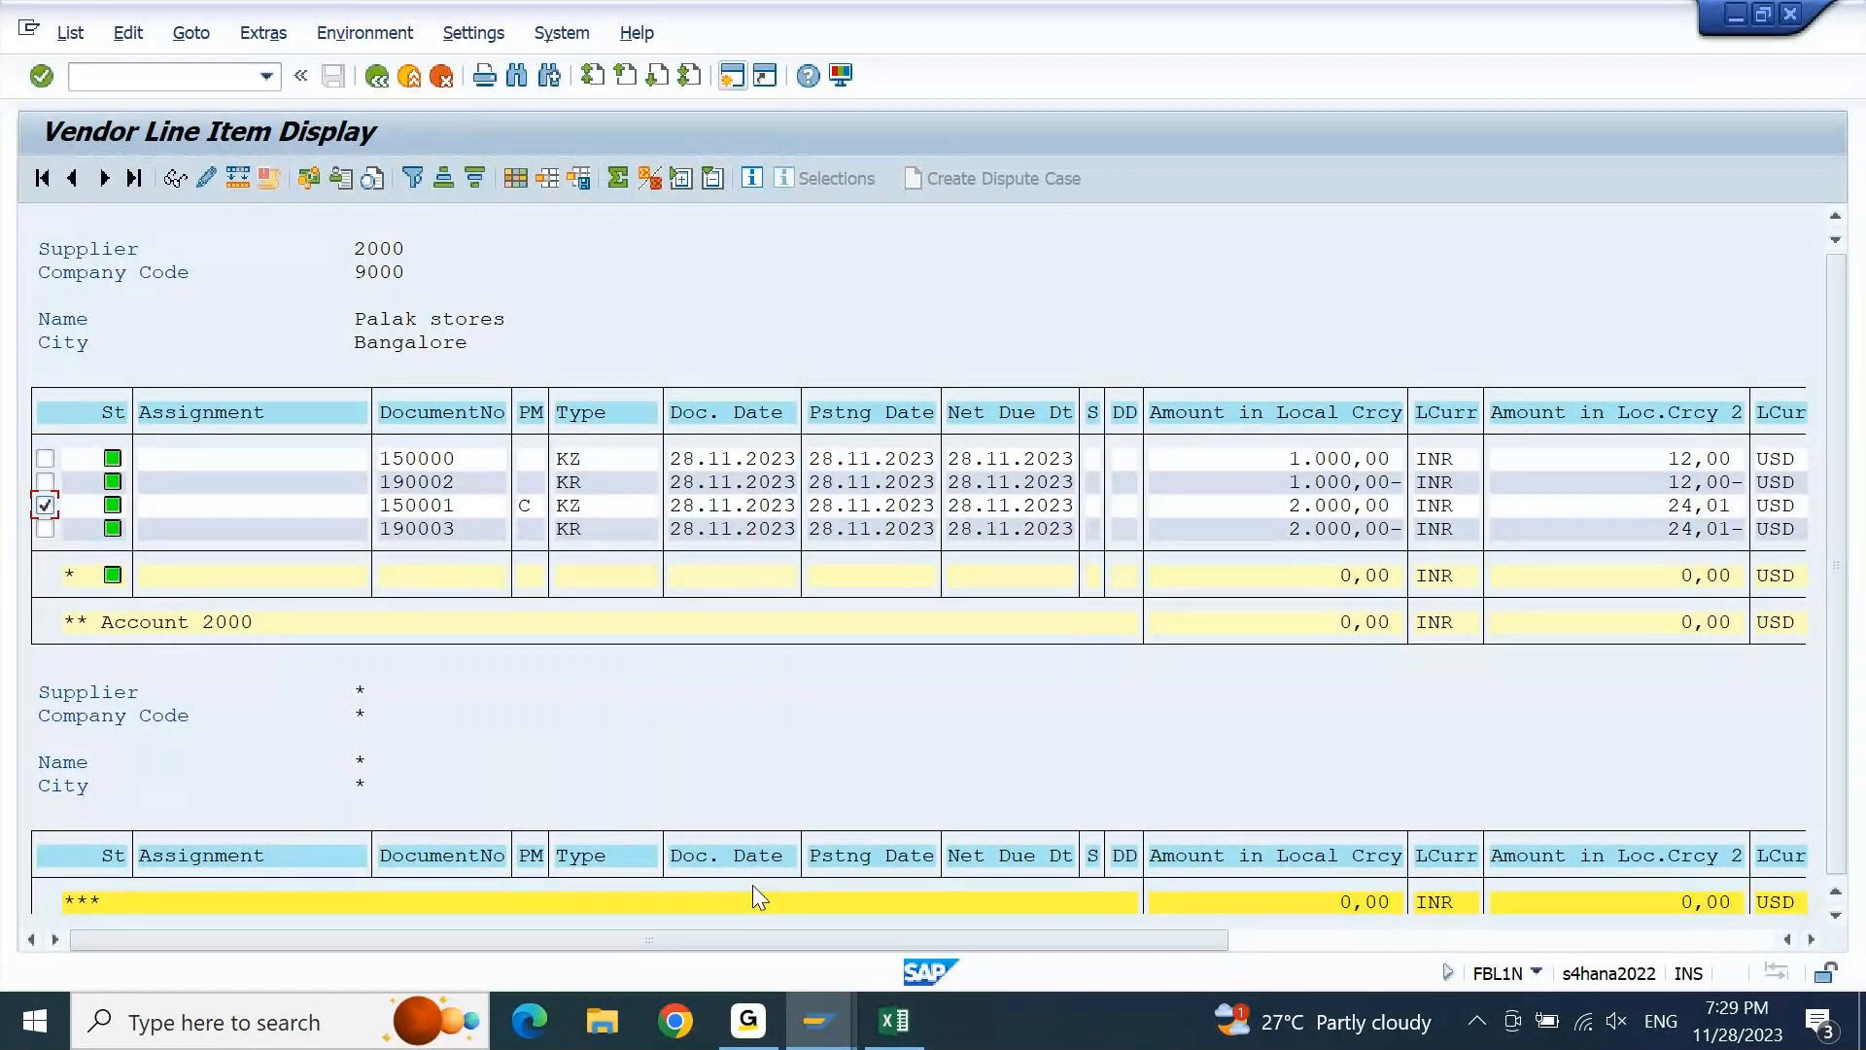
pyautogui.press('F3')
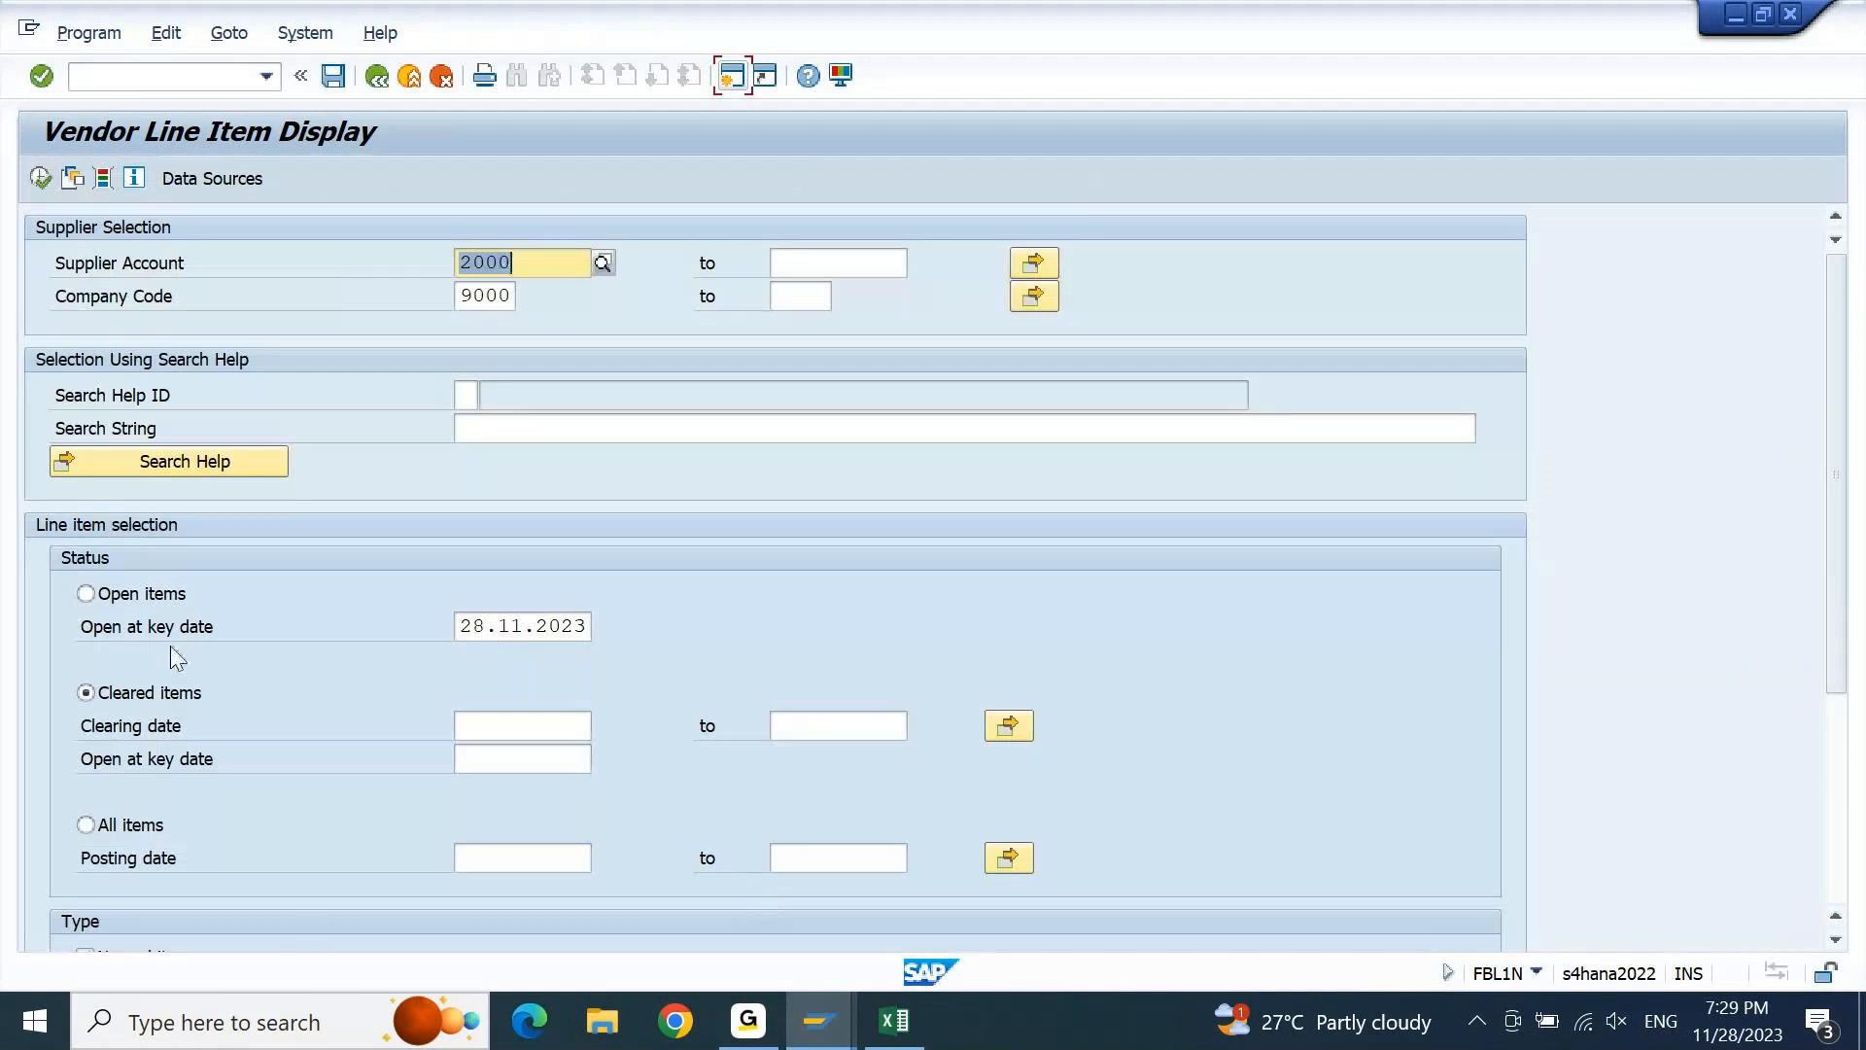
pyautogui.click(139, 595)
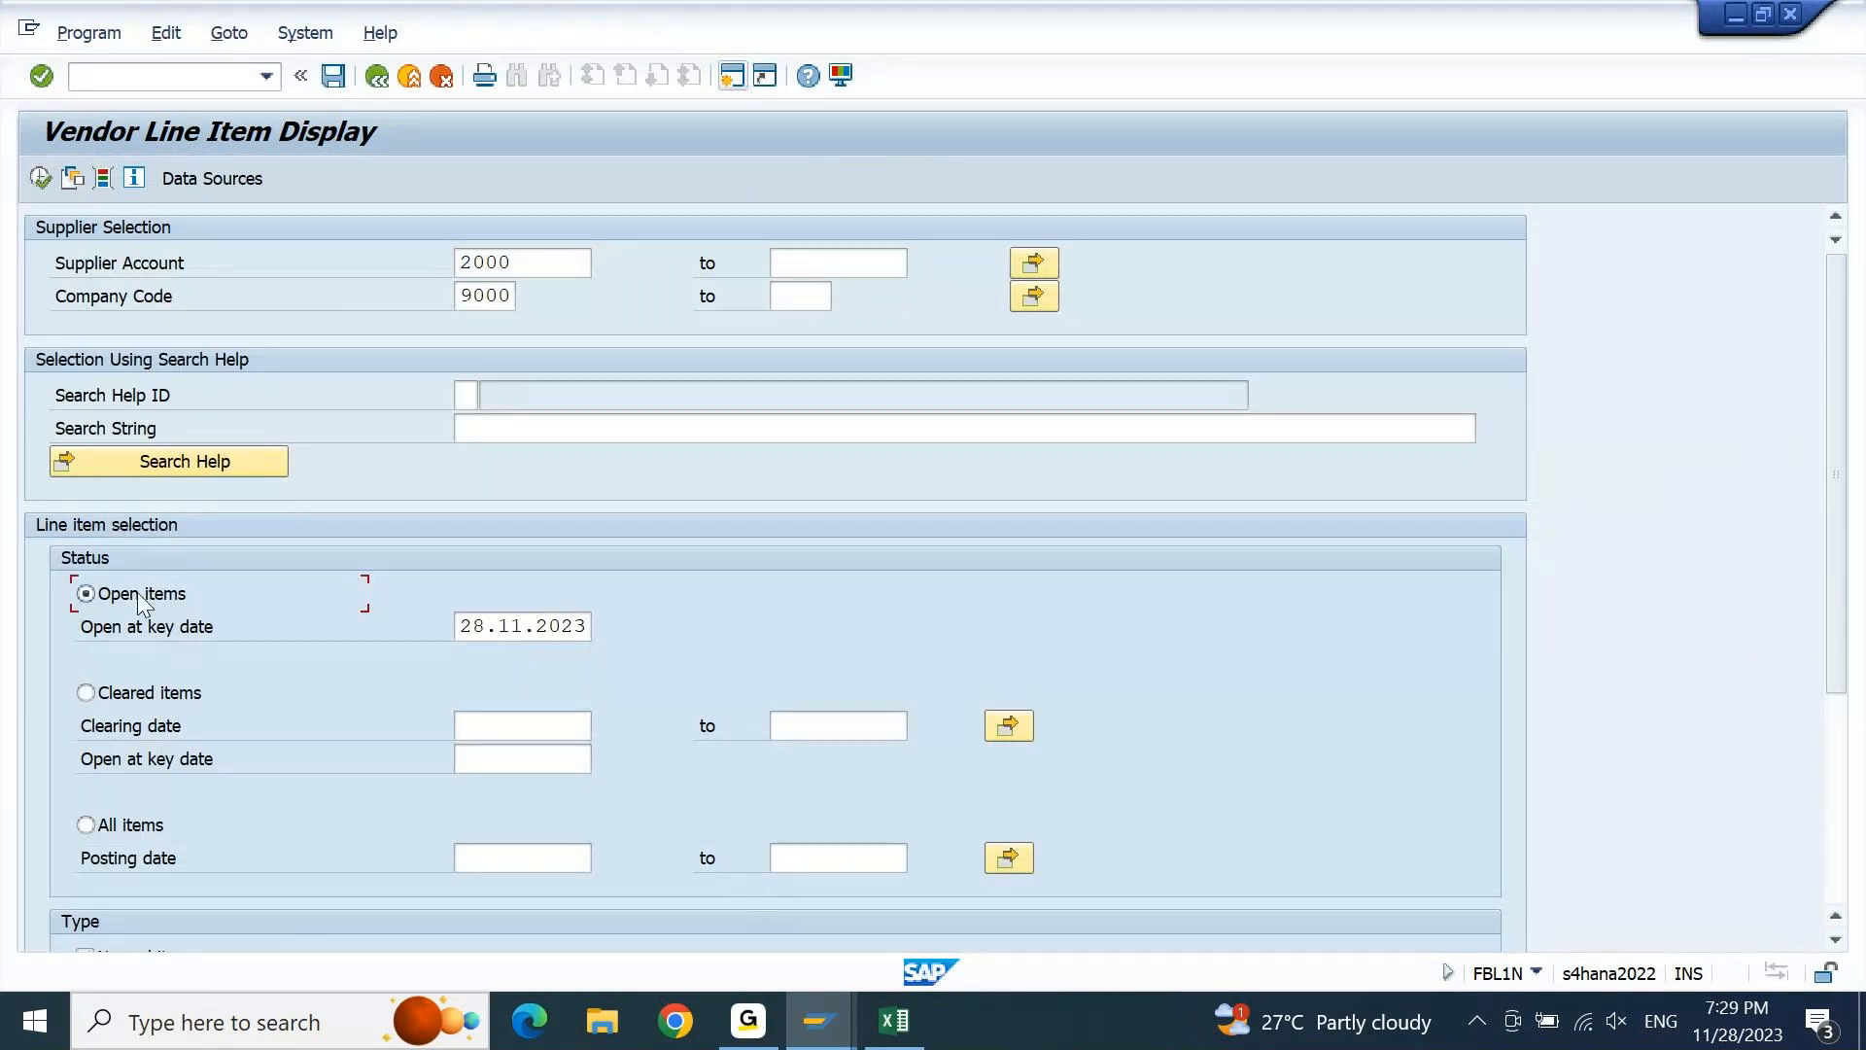
pyautogui.press('F8')
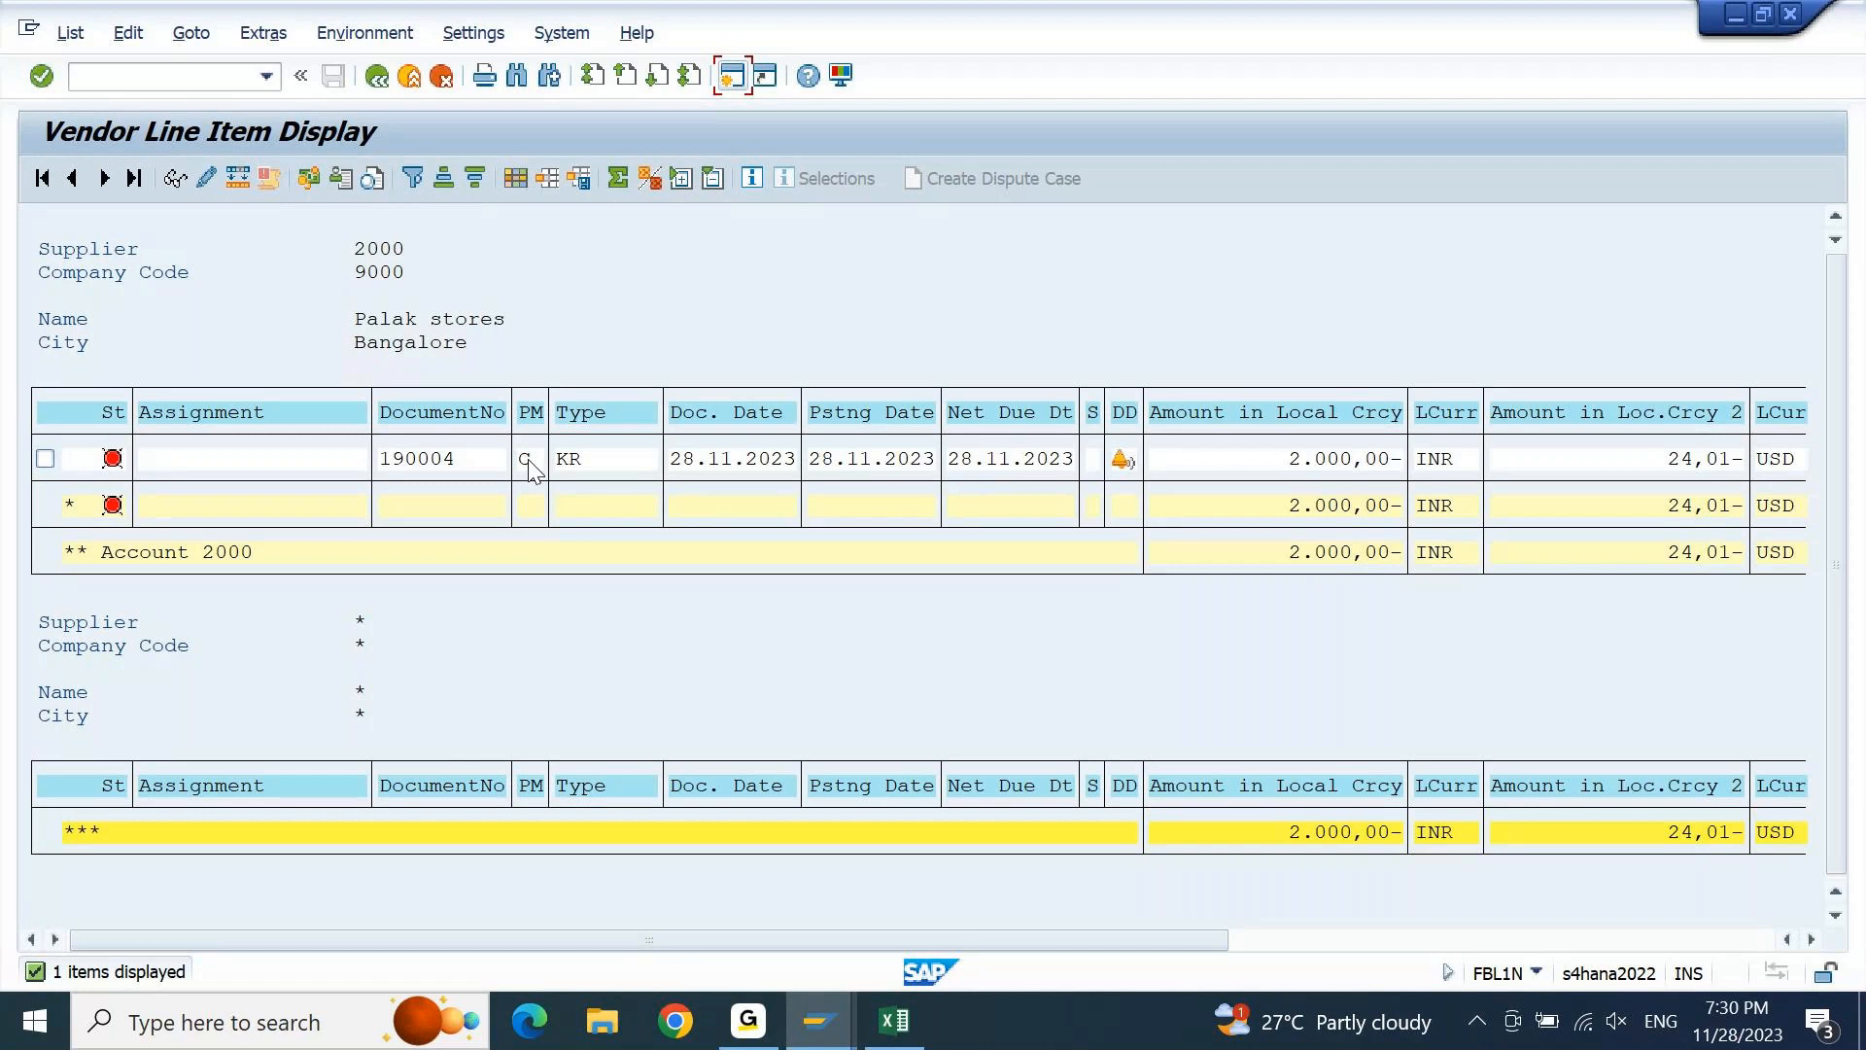
# Open transaction F-58 in the vendor invoice session and proceed to the payment header data
pyautogui.click(831, 1038)
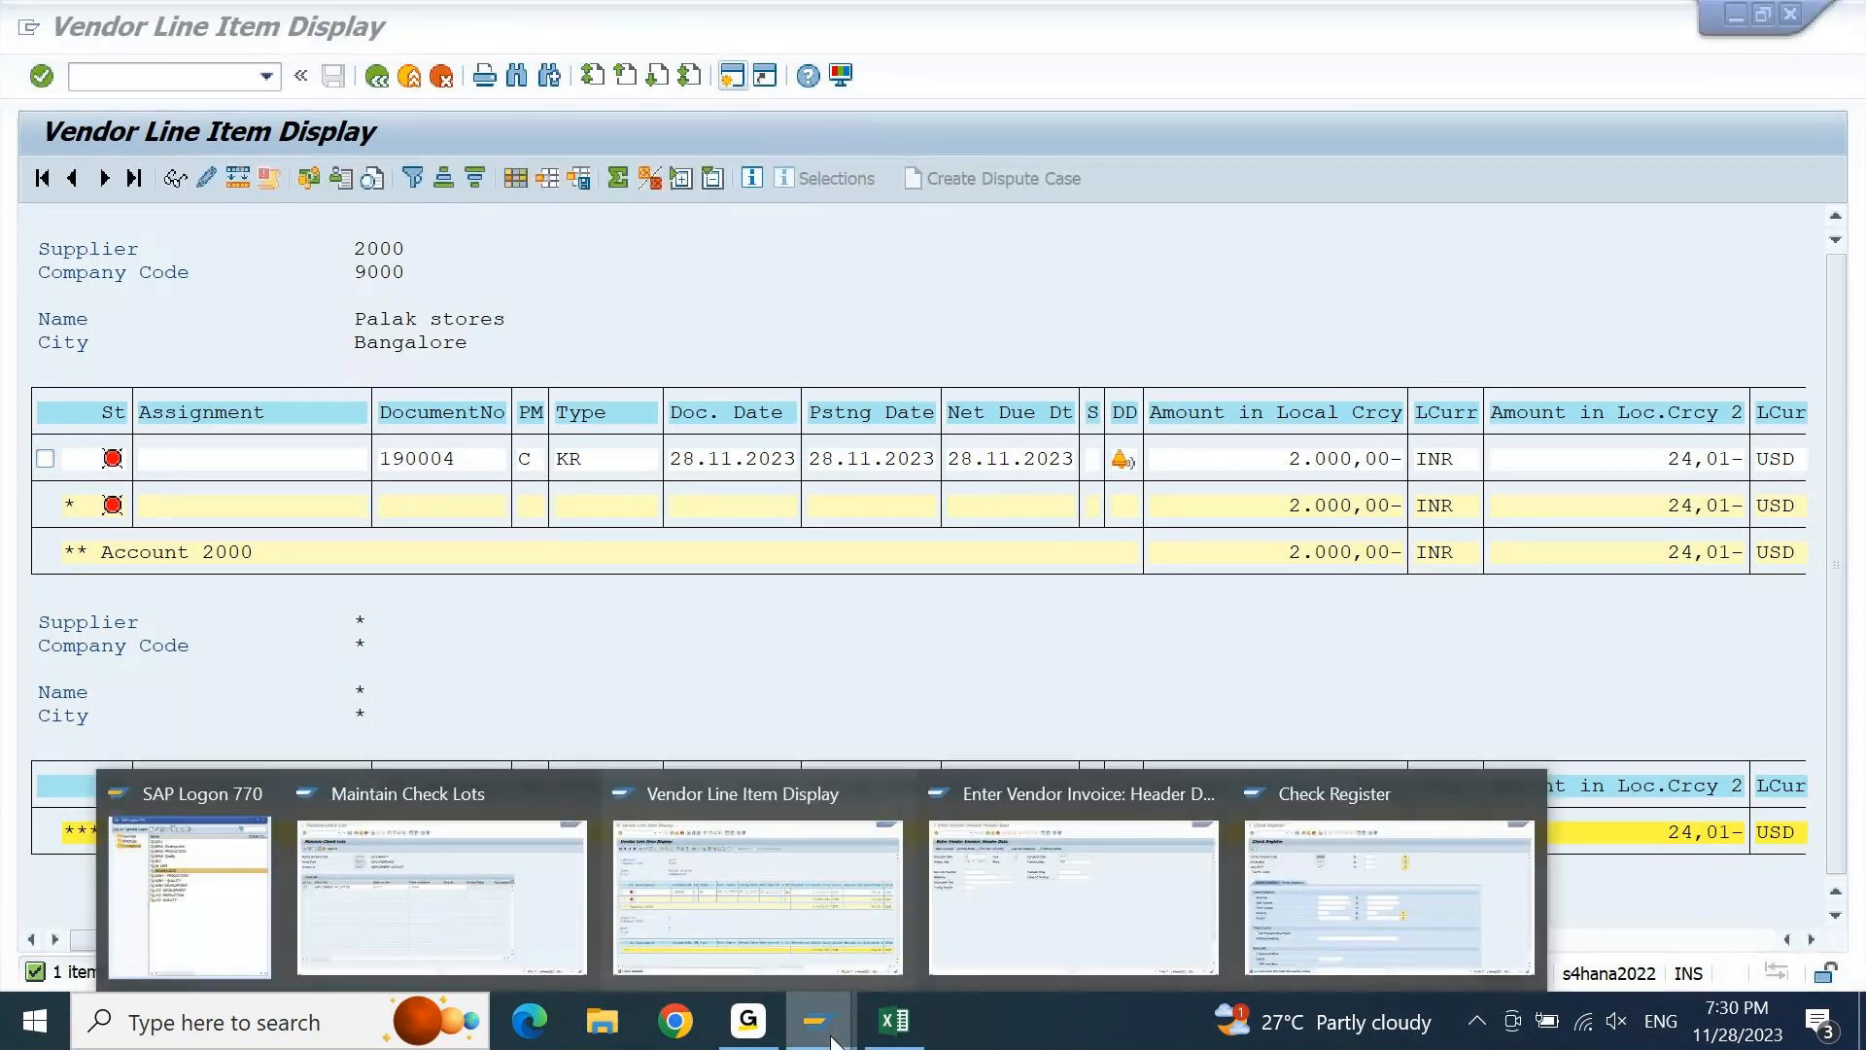
pyautogui.click(1240, 958)
pyautogui.click(205, 82)
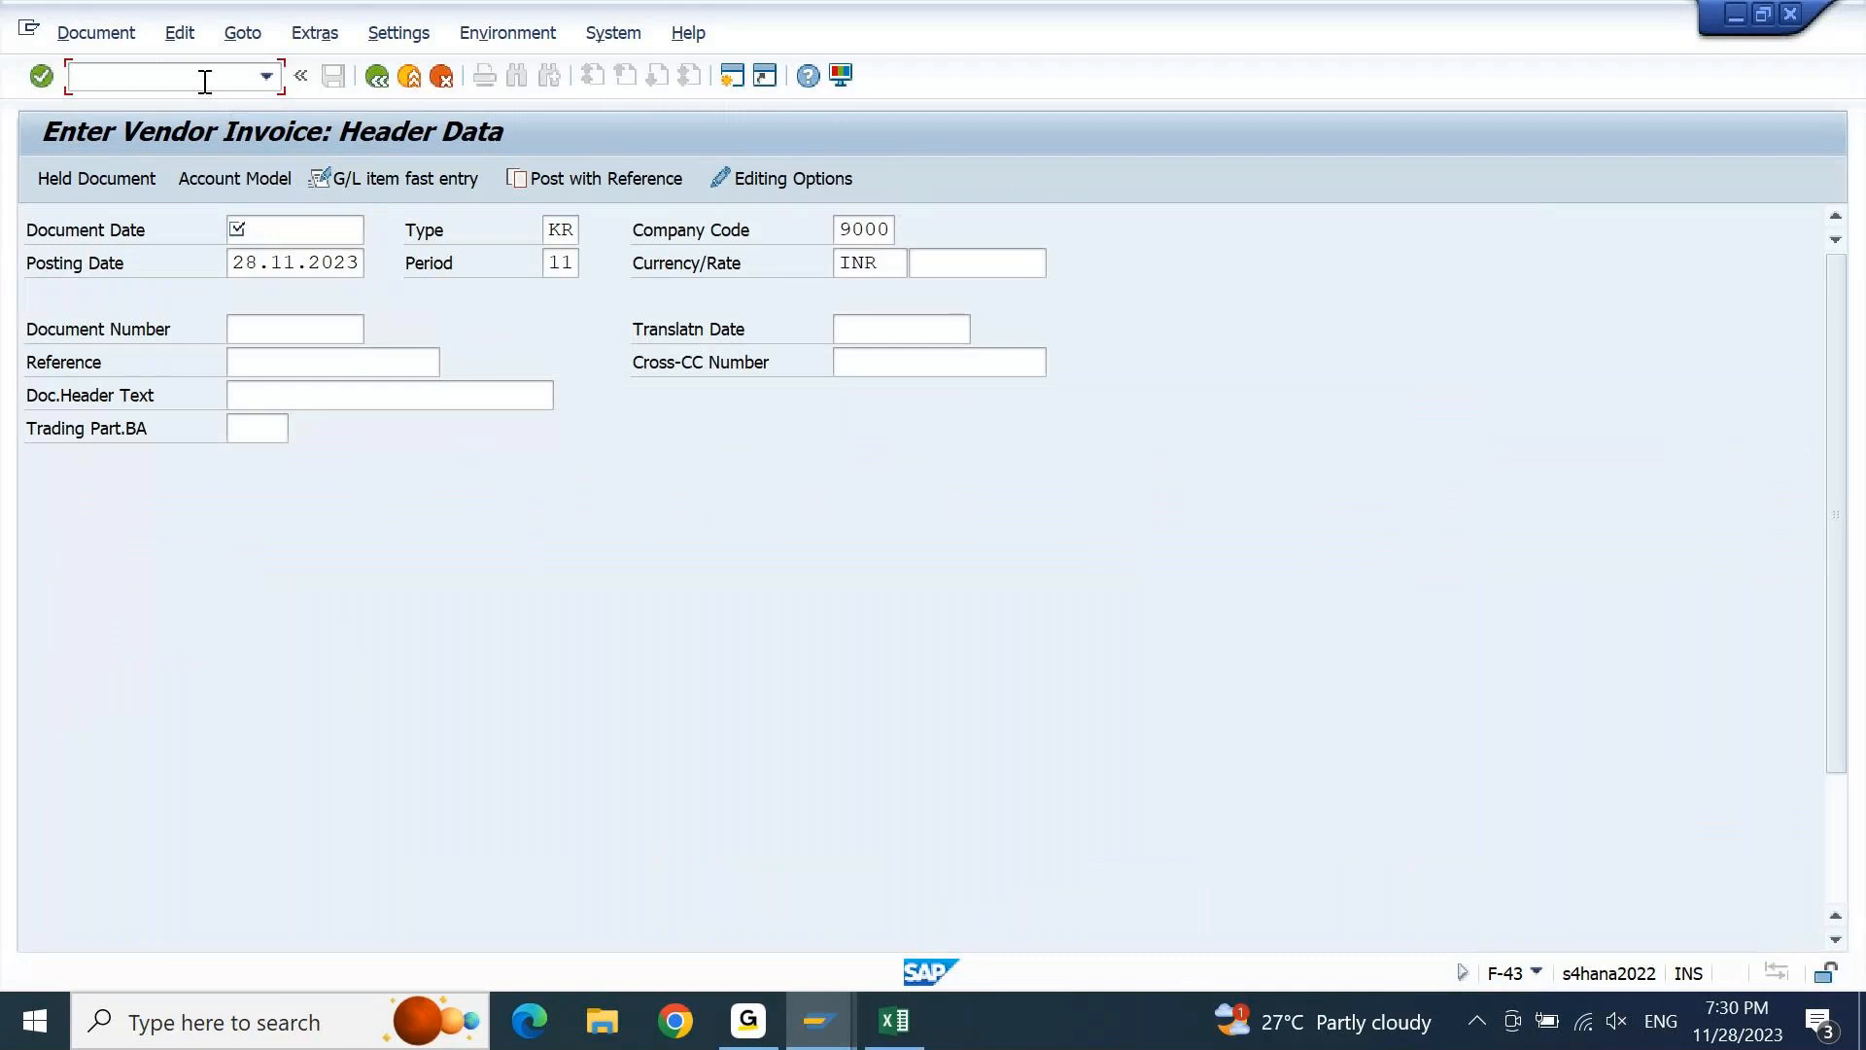
pyautogui.write('/NF-58')
pyautogui.press('Return')
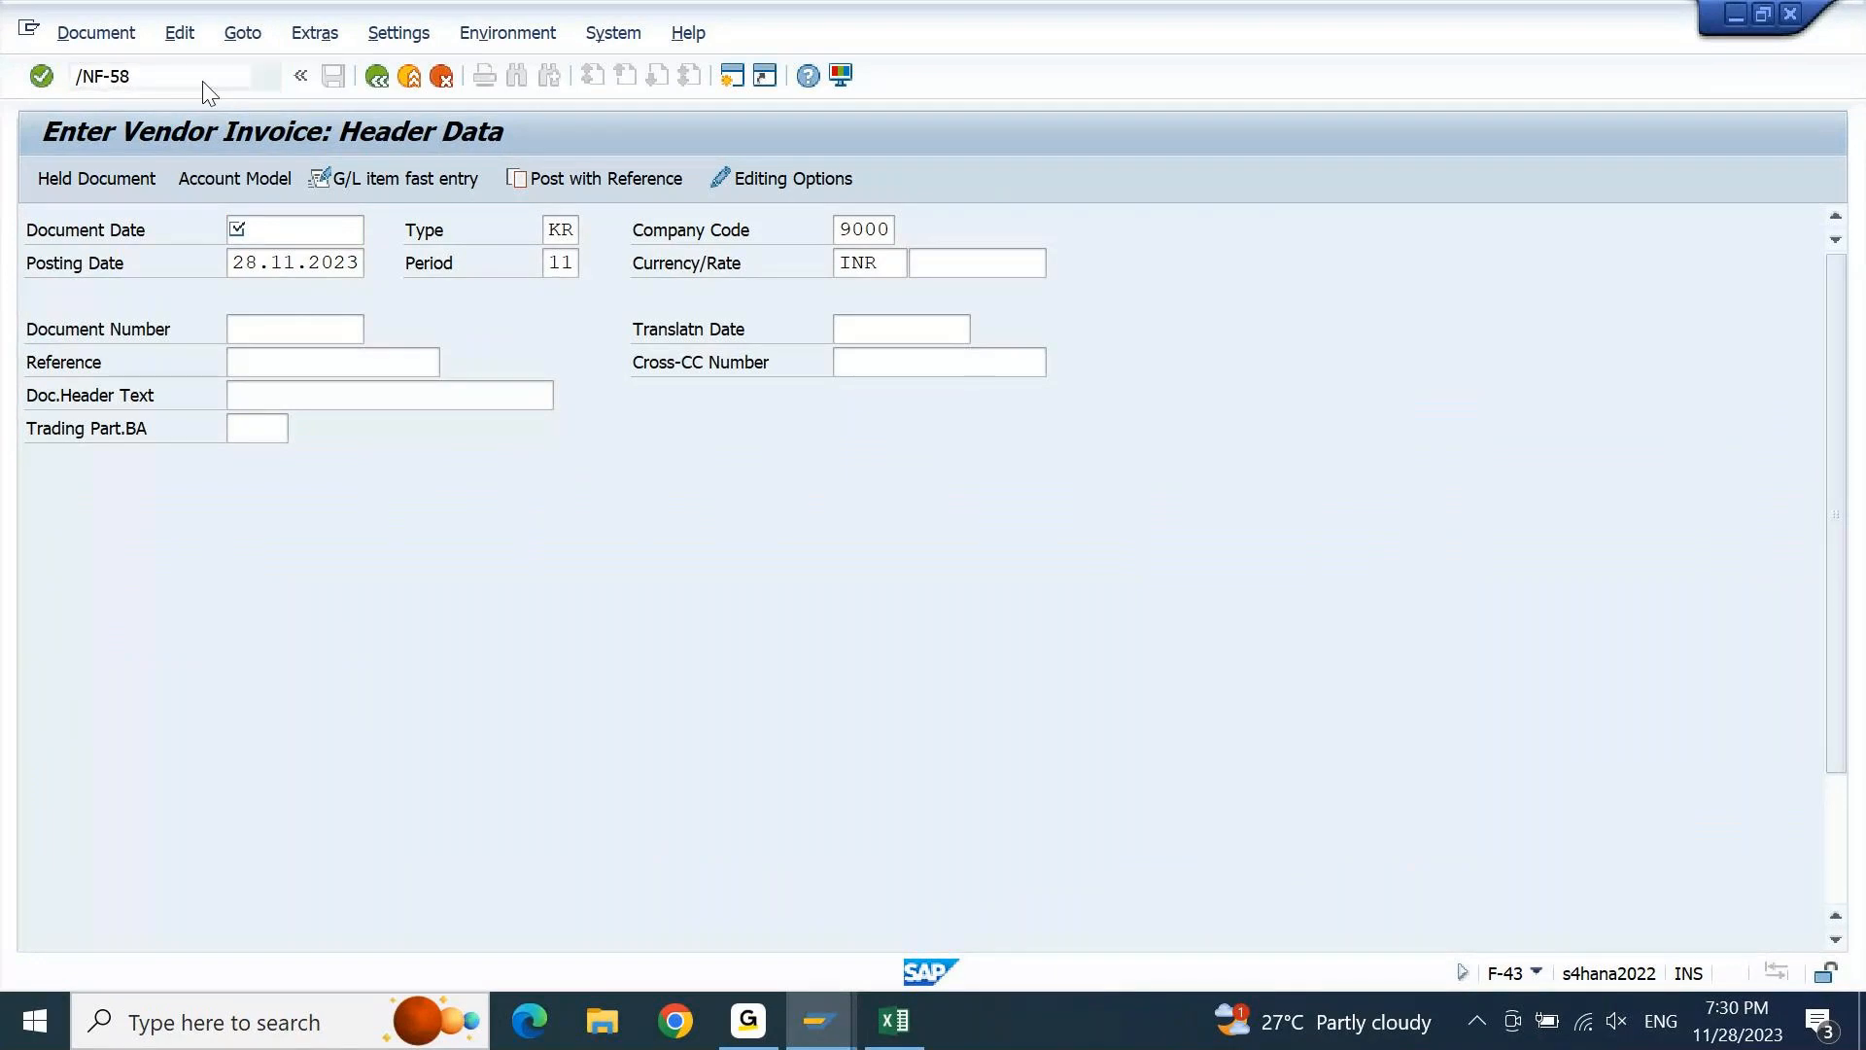
pyautogui.write('F')
pyautogui.press('Return')
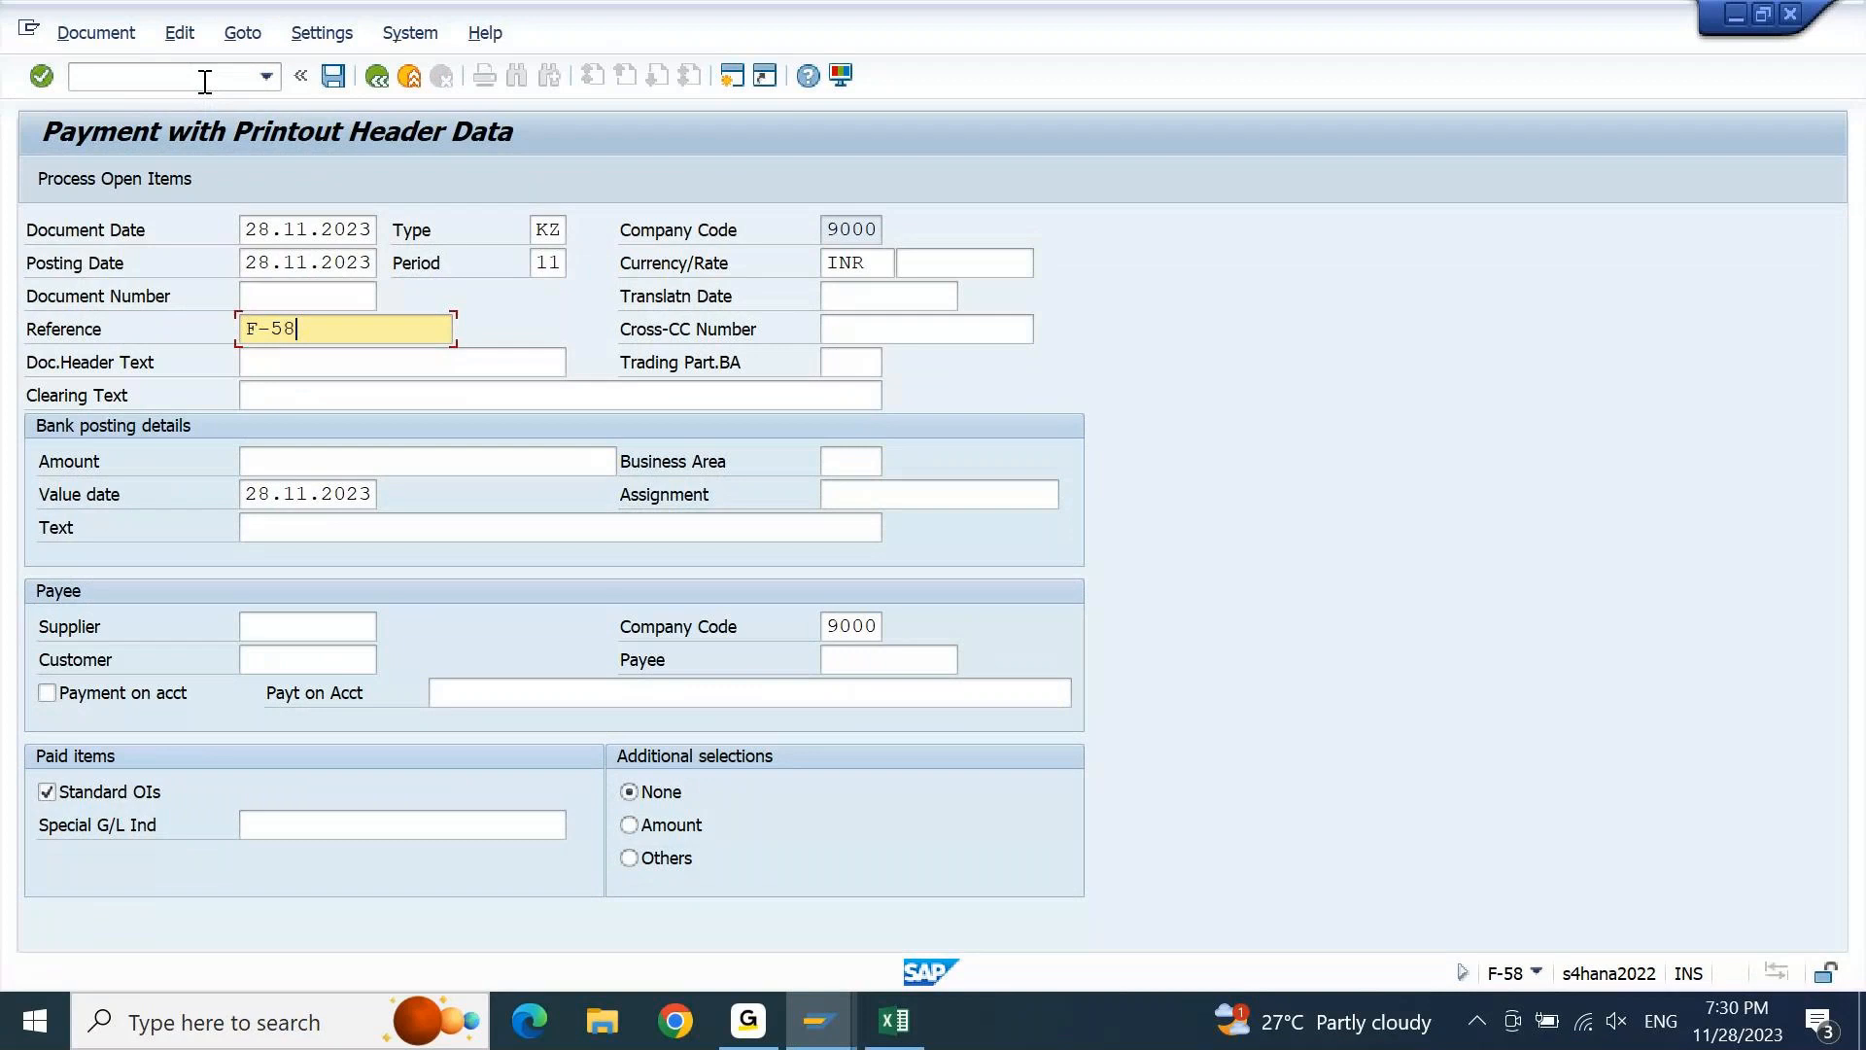
# Complete the payment's reference as F-58 INV3, with header text inv 3 and clearing text F-58
pyautogui.press('Tab')
pyautogui.write('inv 3')
pyautogui.hotkey('shift', 'Tab')
pyautogui.write('ONV3')
pyautogui.hotkey('shift', 'Right')
pyautogui.write('I')
pyautogui.press('Down')
pyautogui.press('Down')
pyautogui.write('F-58')
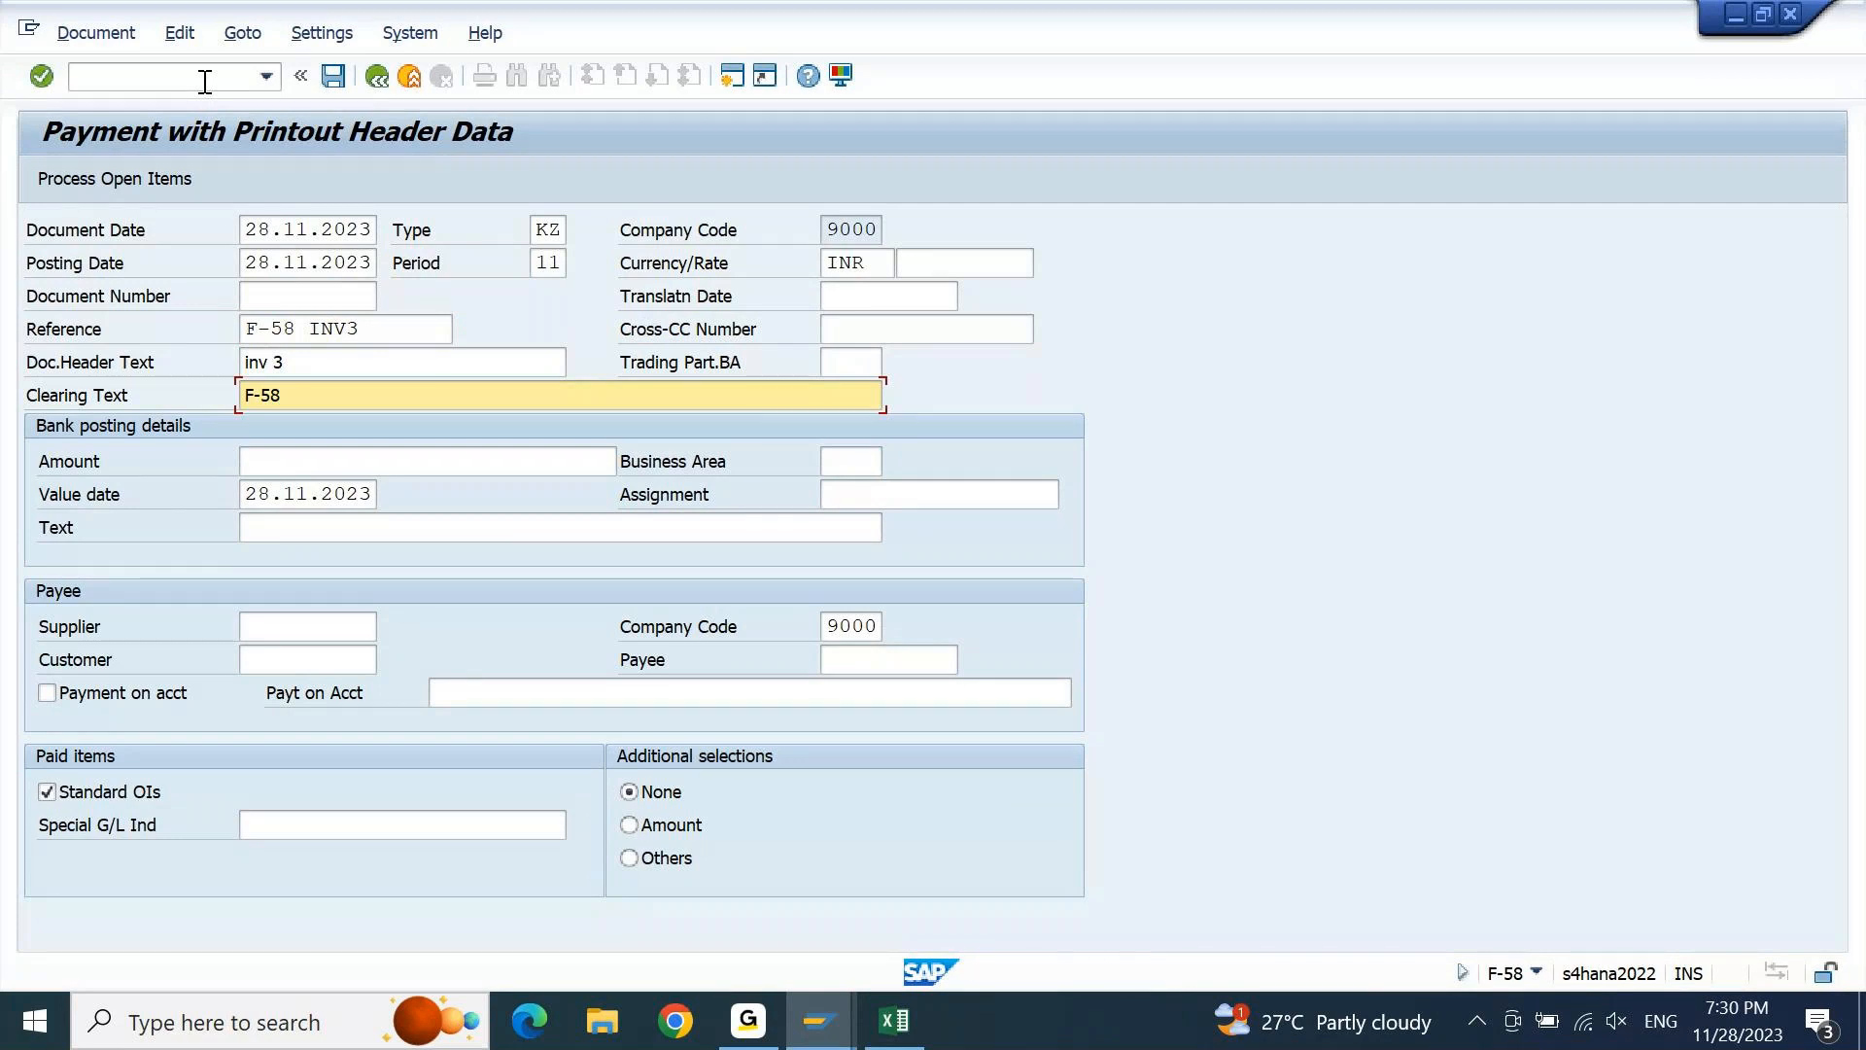
# Enter a payment amount of 2000, posting text F-58 and supplier 2000 as the payee
pyautogui.press('Down')
pyautogui.write('2000')
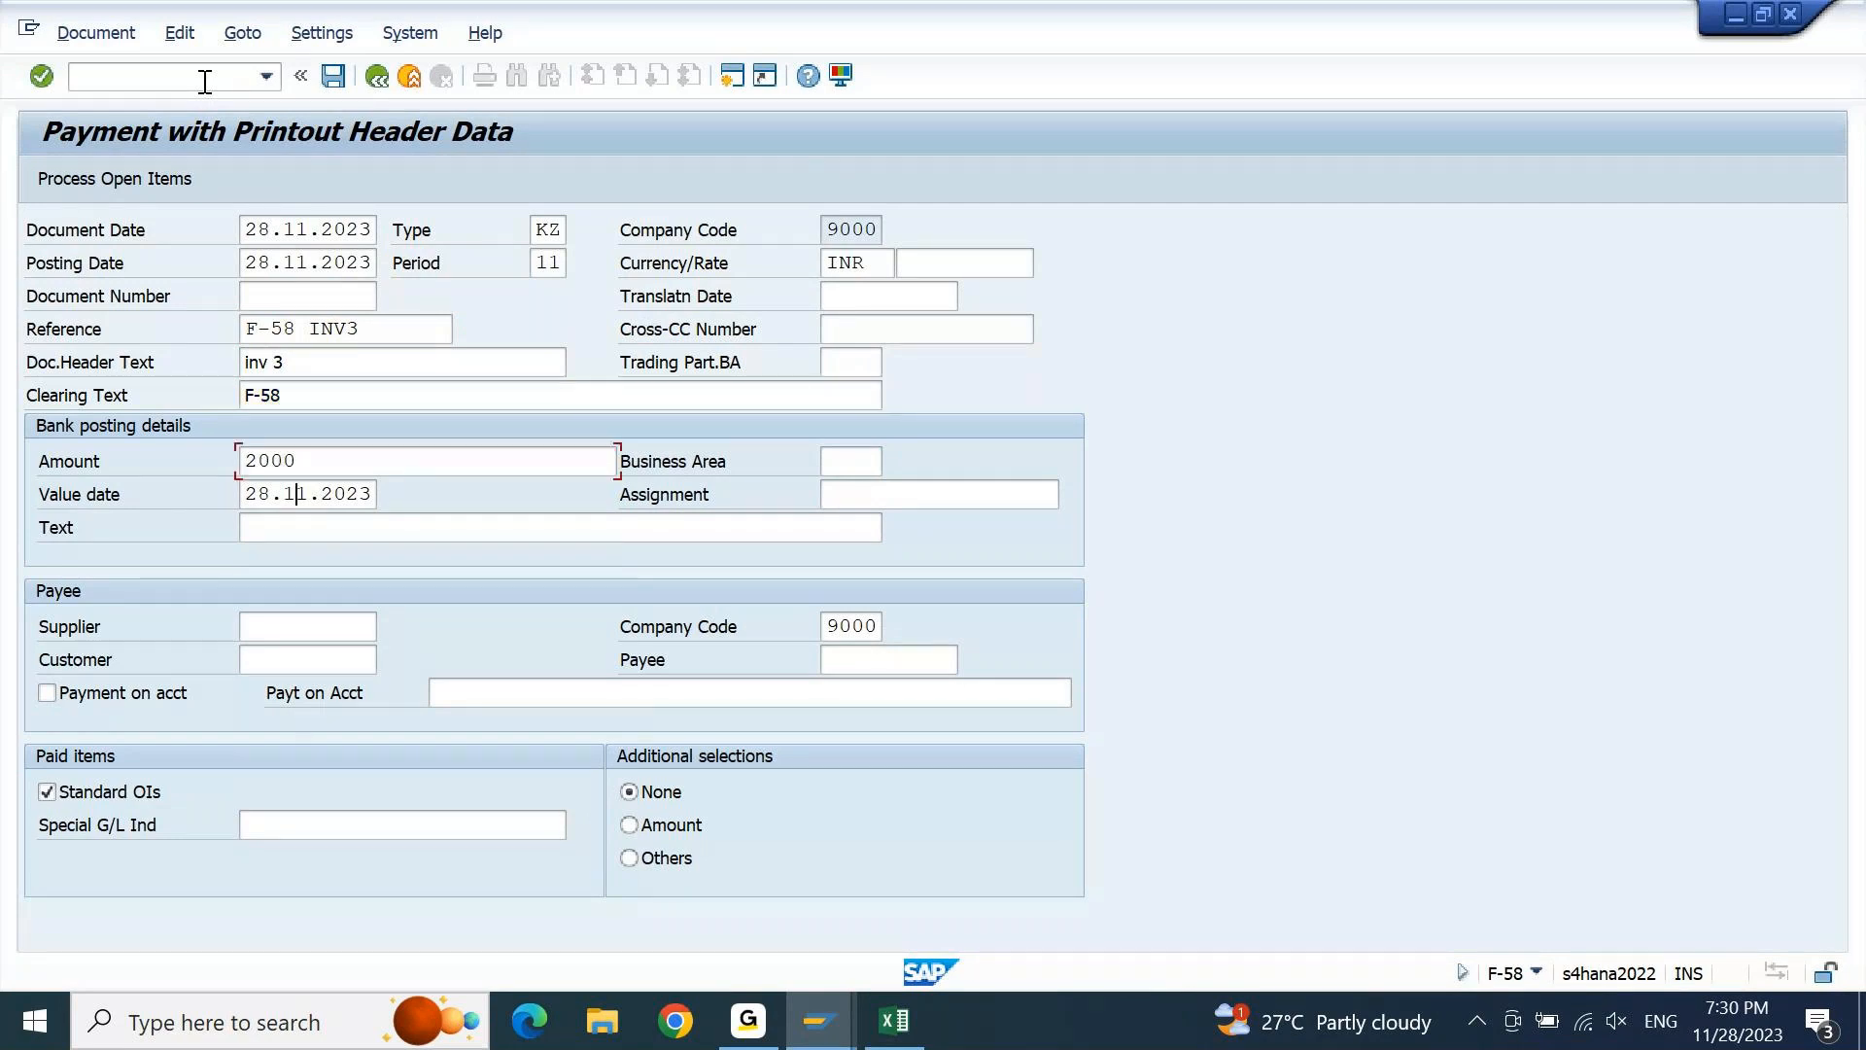
pyautogui.press('Down')
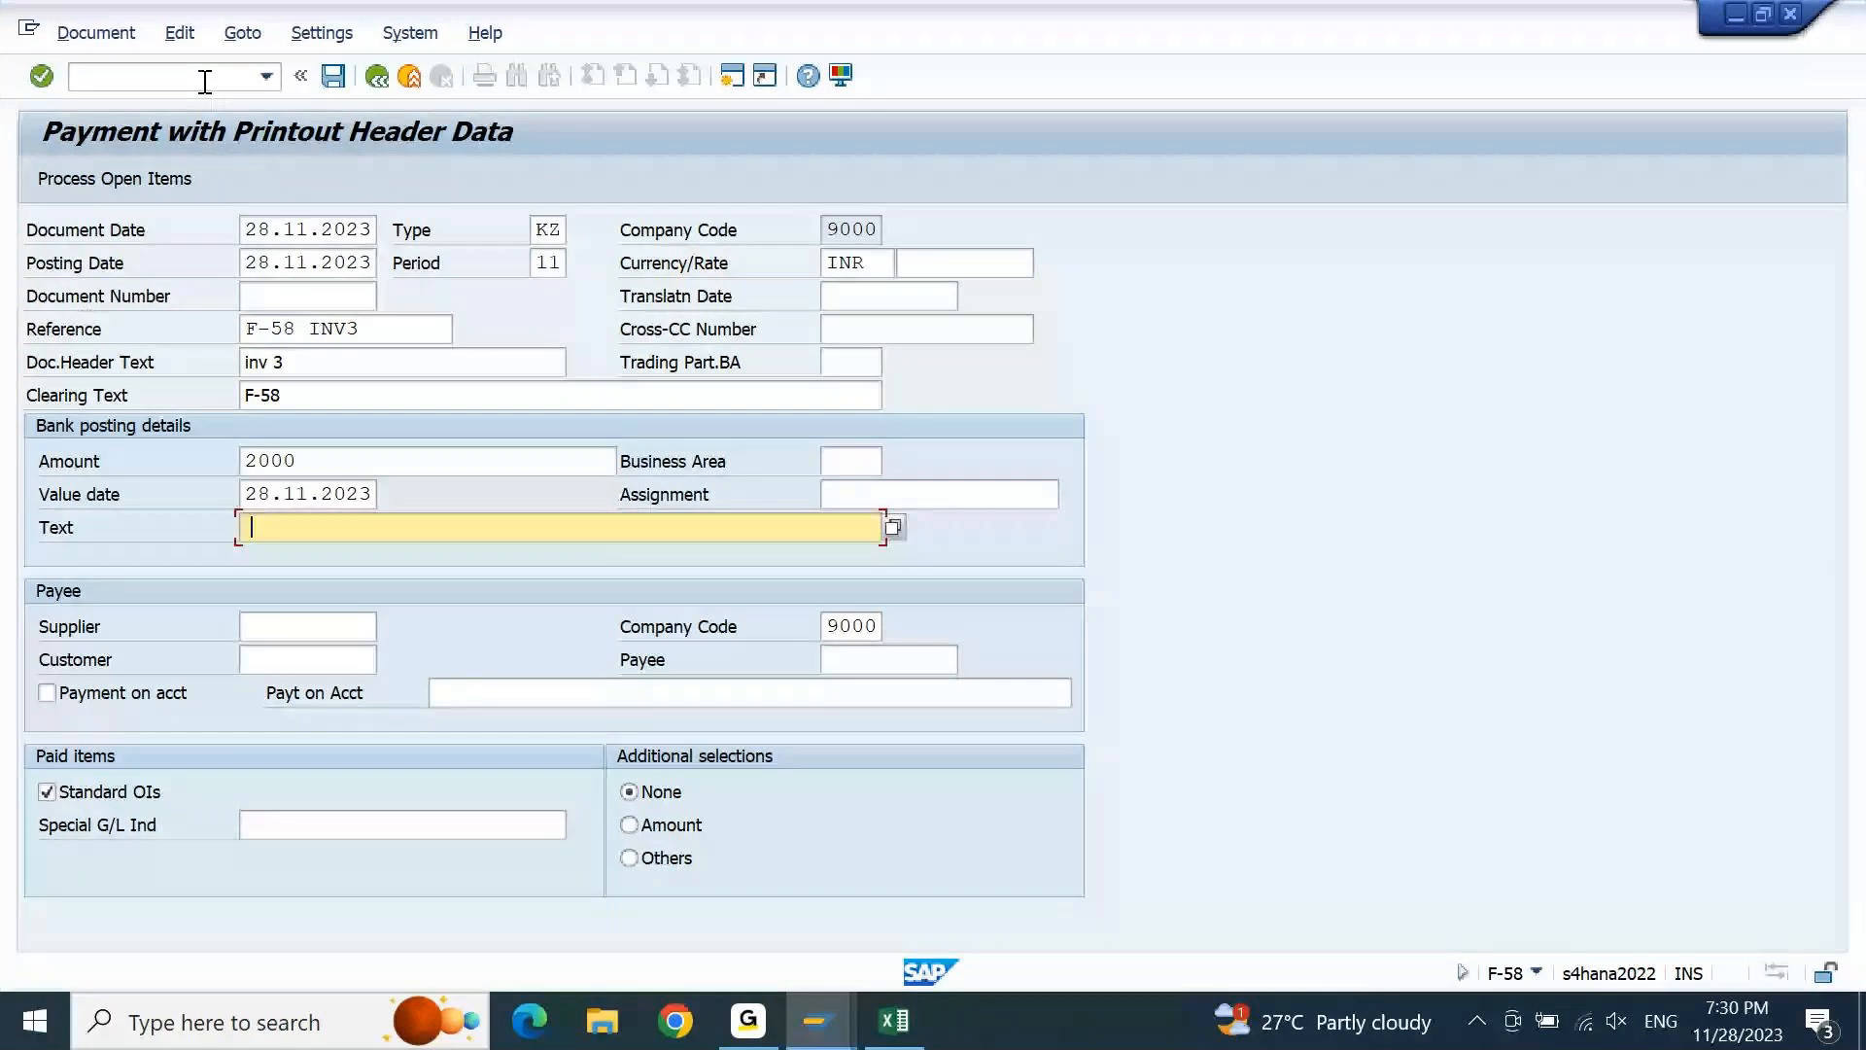
pyautogui.write('F-58')
pyautogui.press('Down')
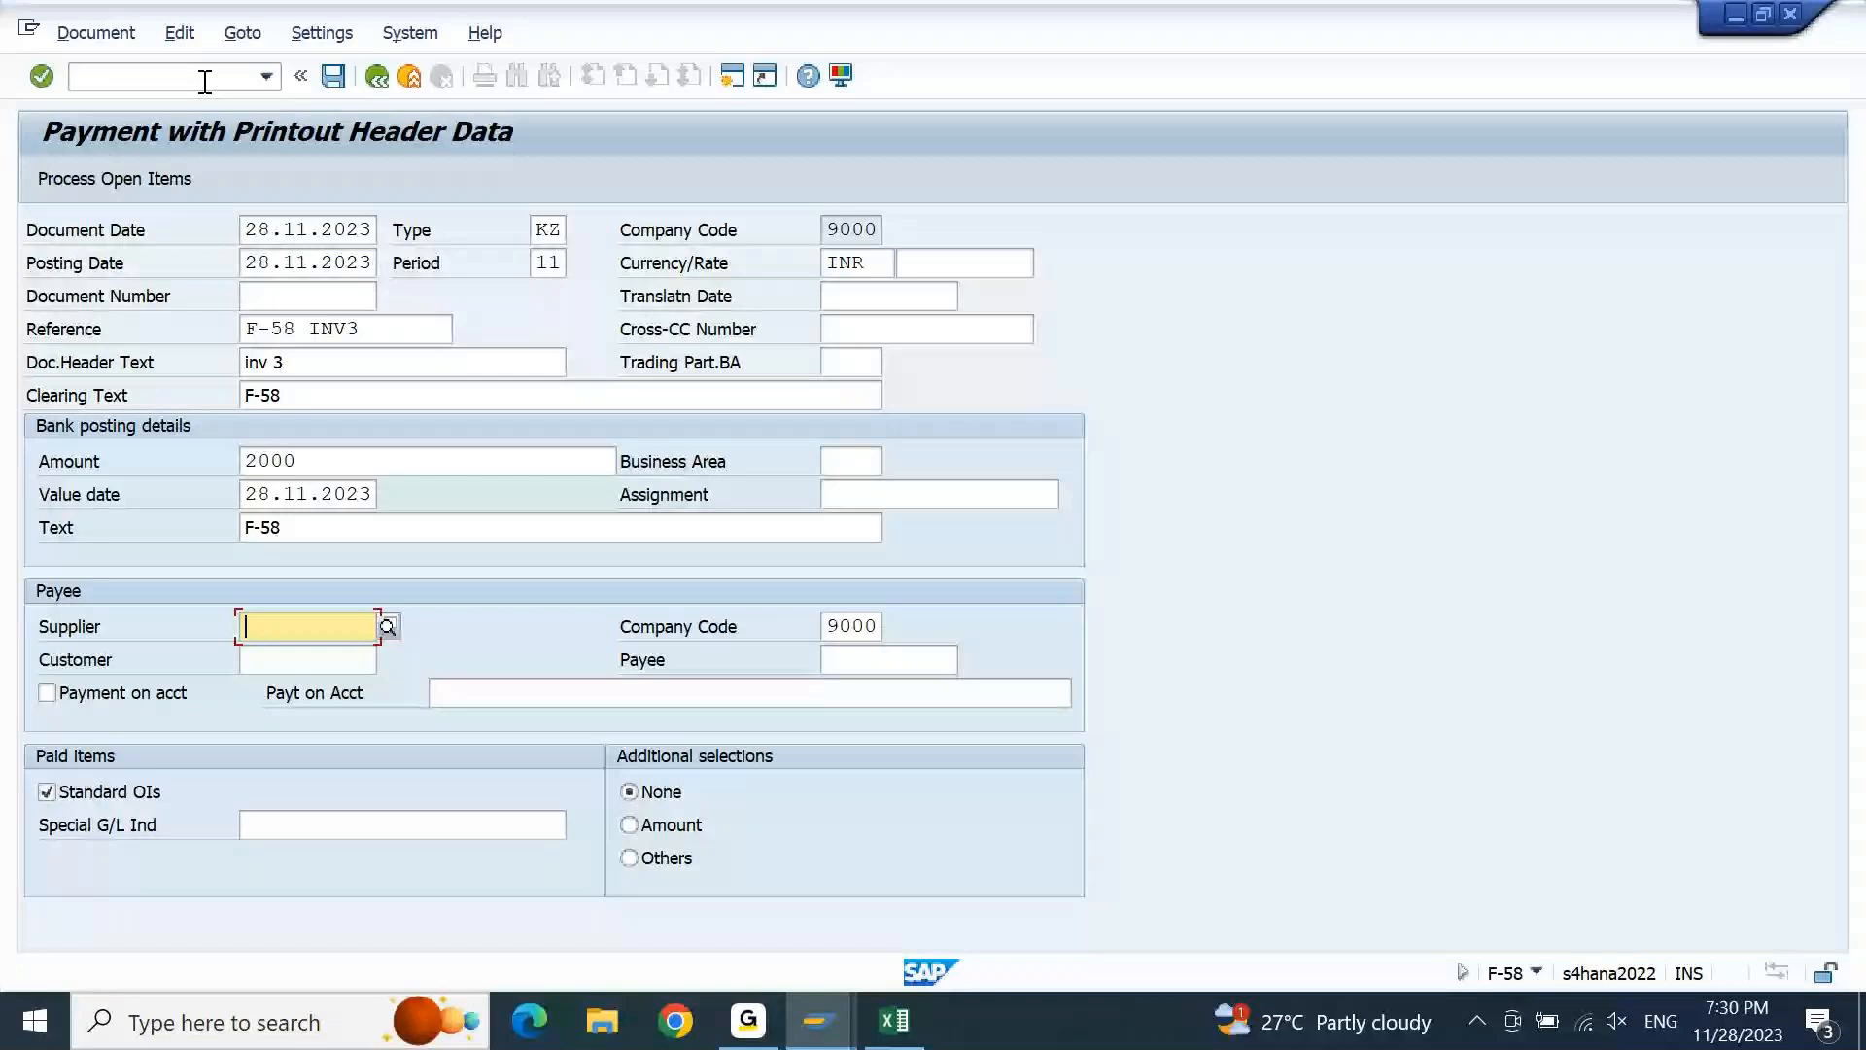
pyautogui.write('2000')
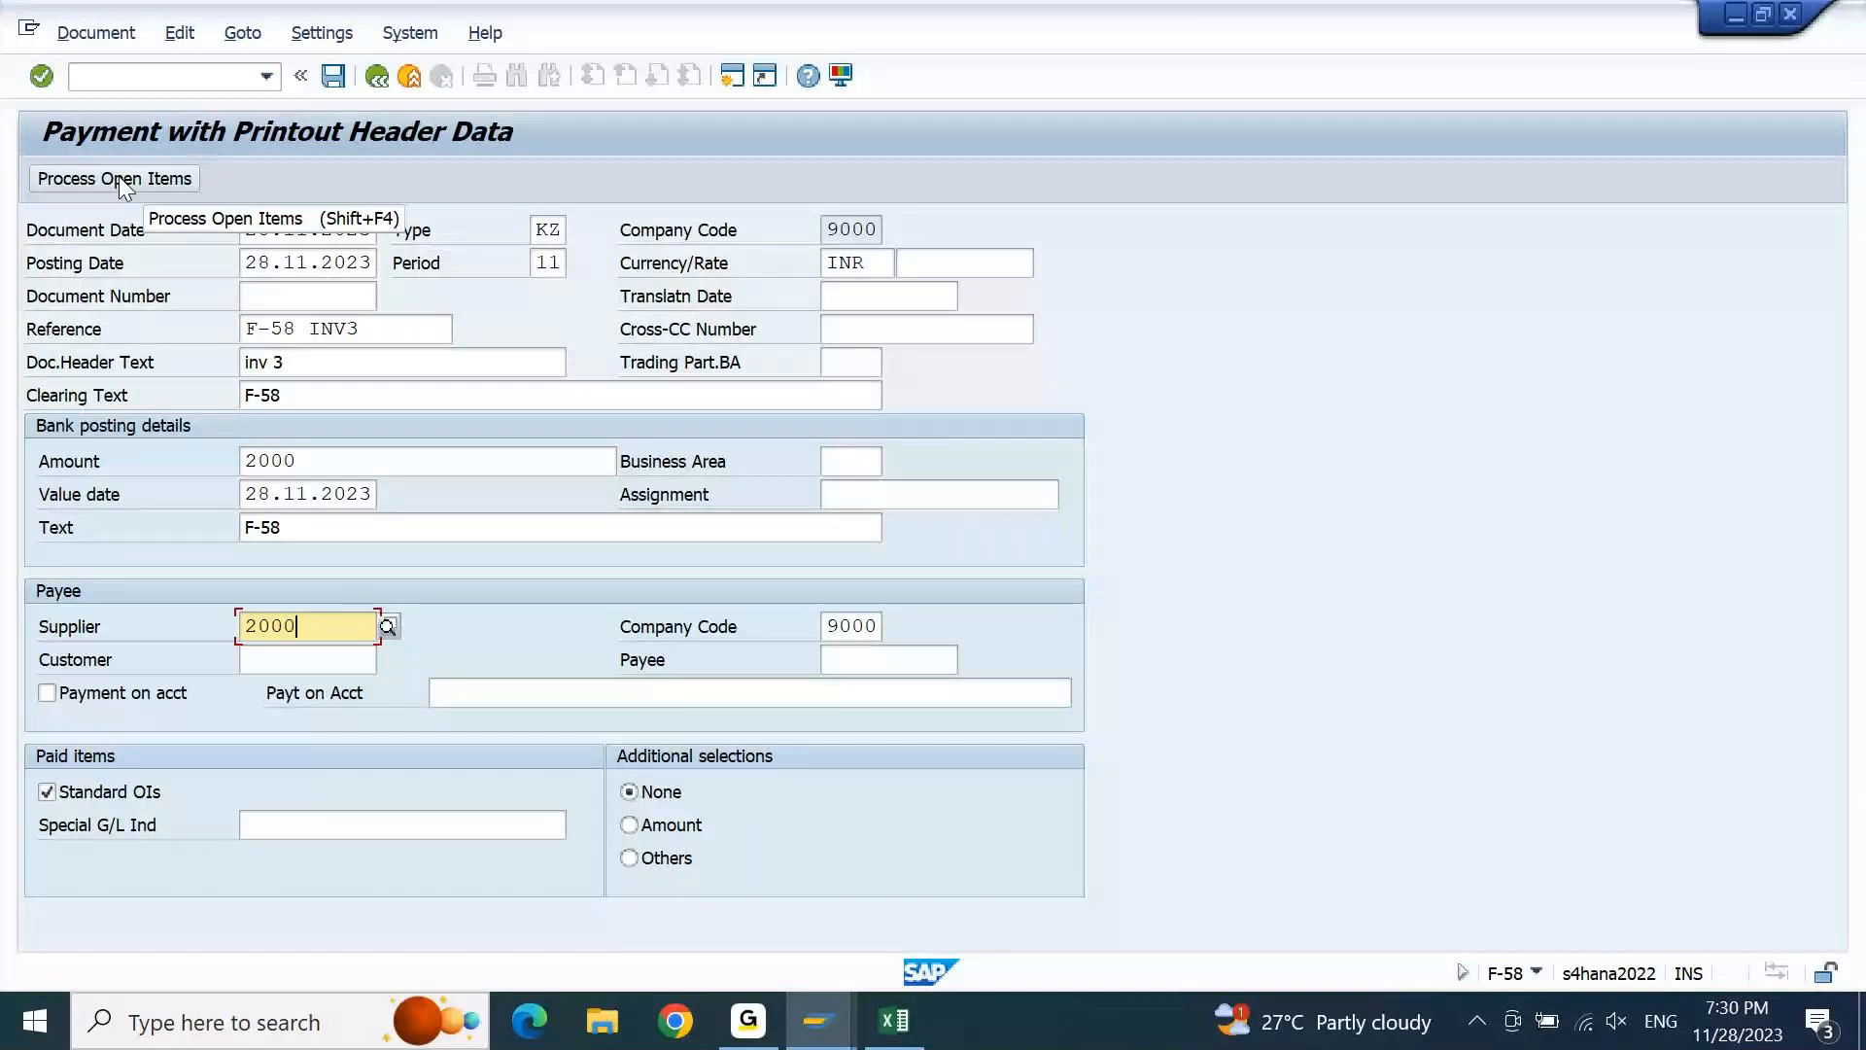
# Process the supplier's open items, simulate the payment document and post it
pyautogui.click(118, 182)
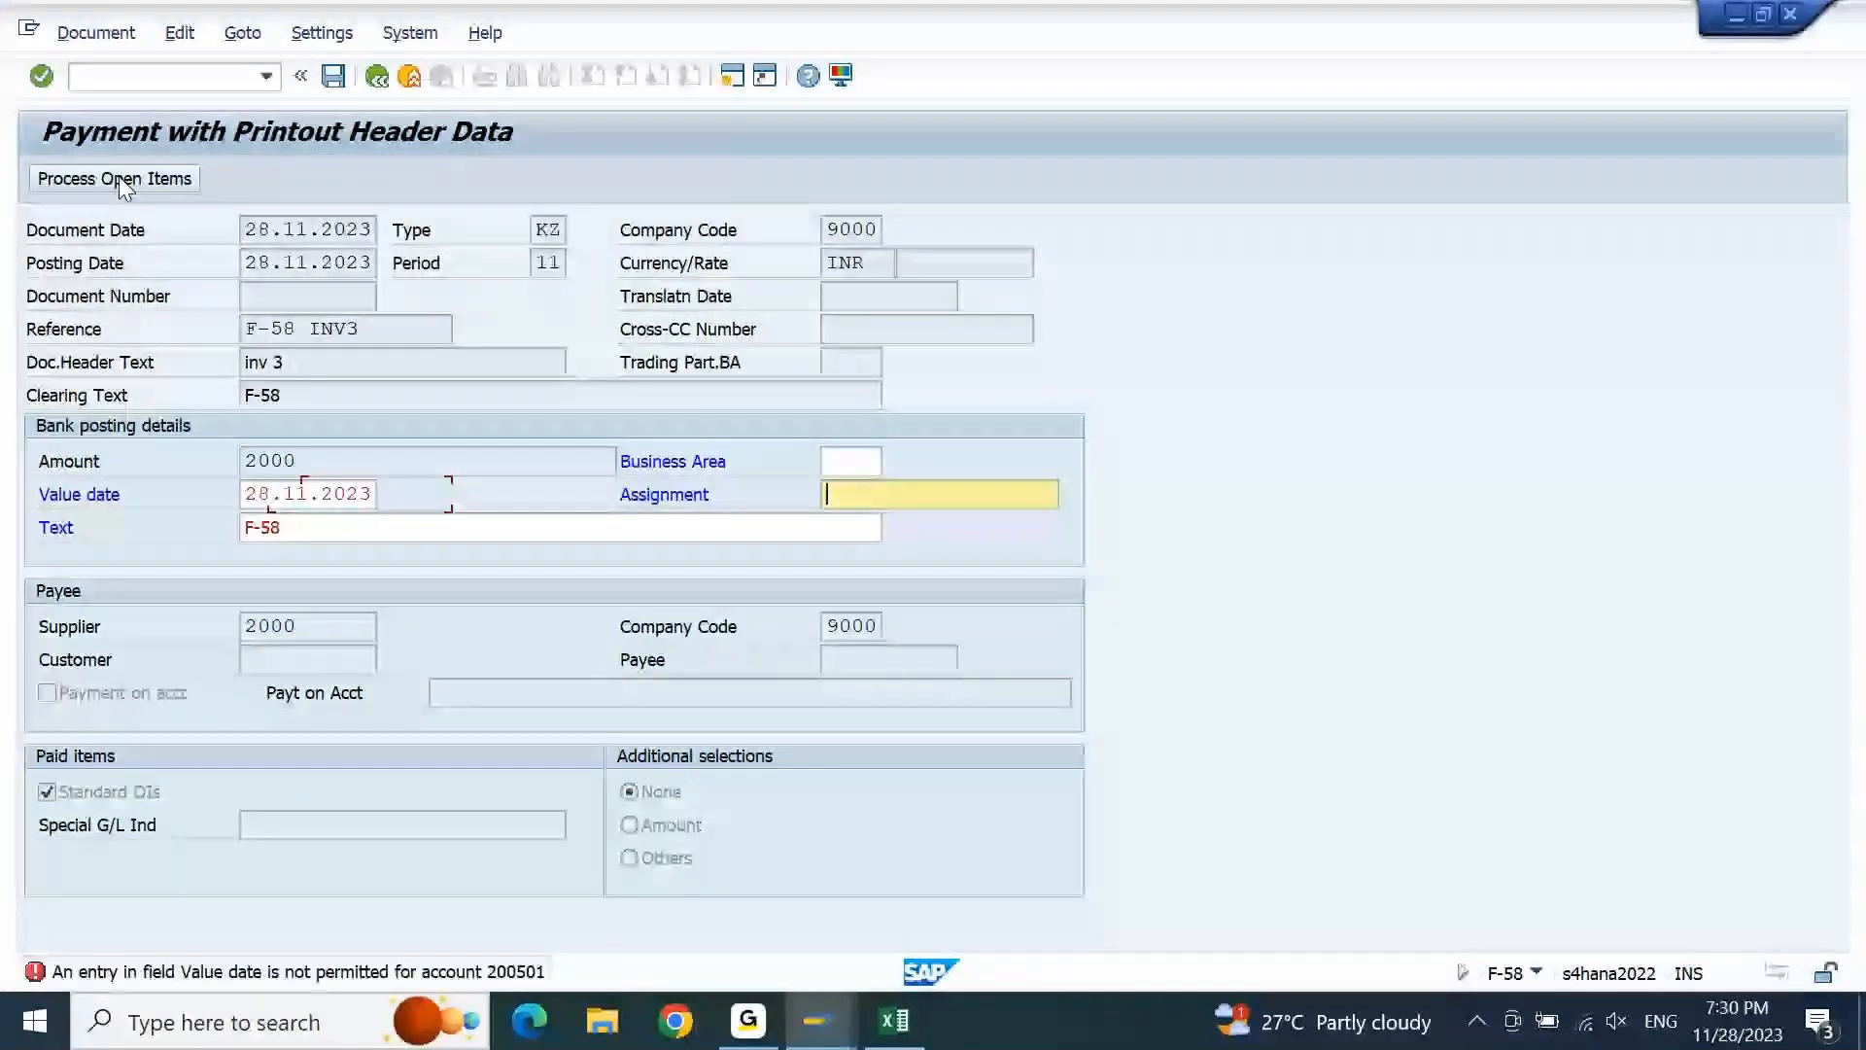
pyautogui.click(122, 186)
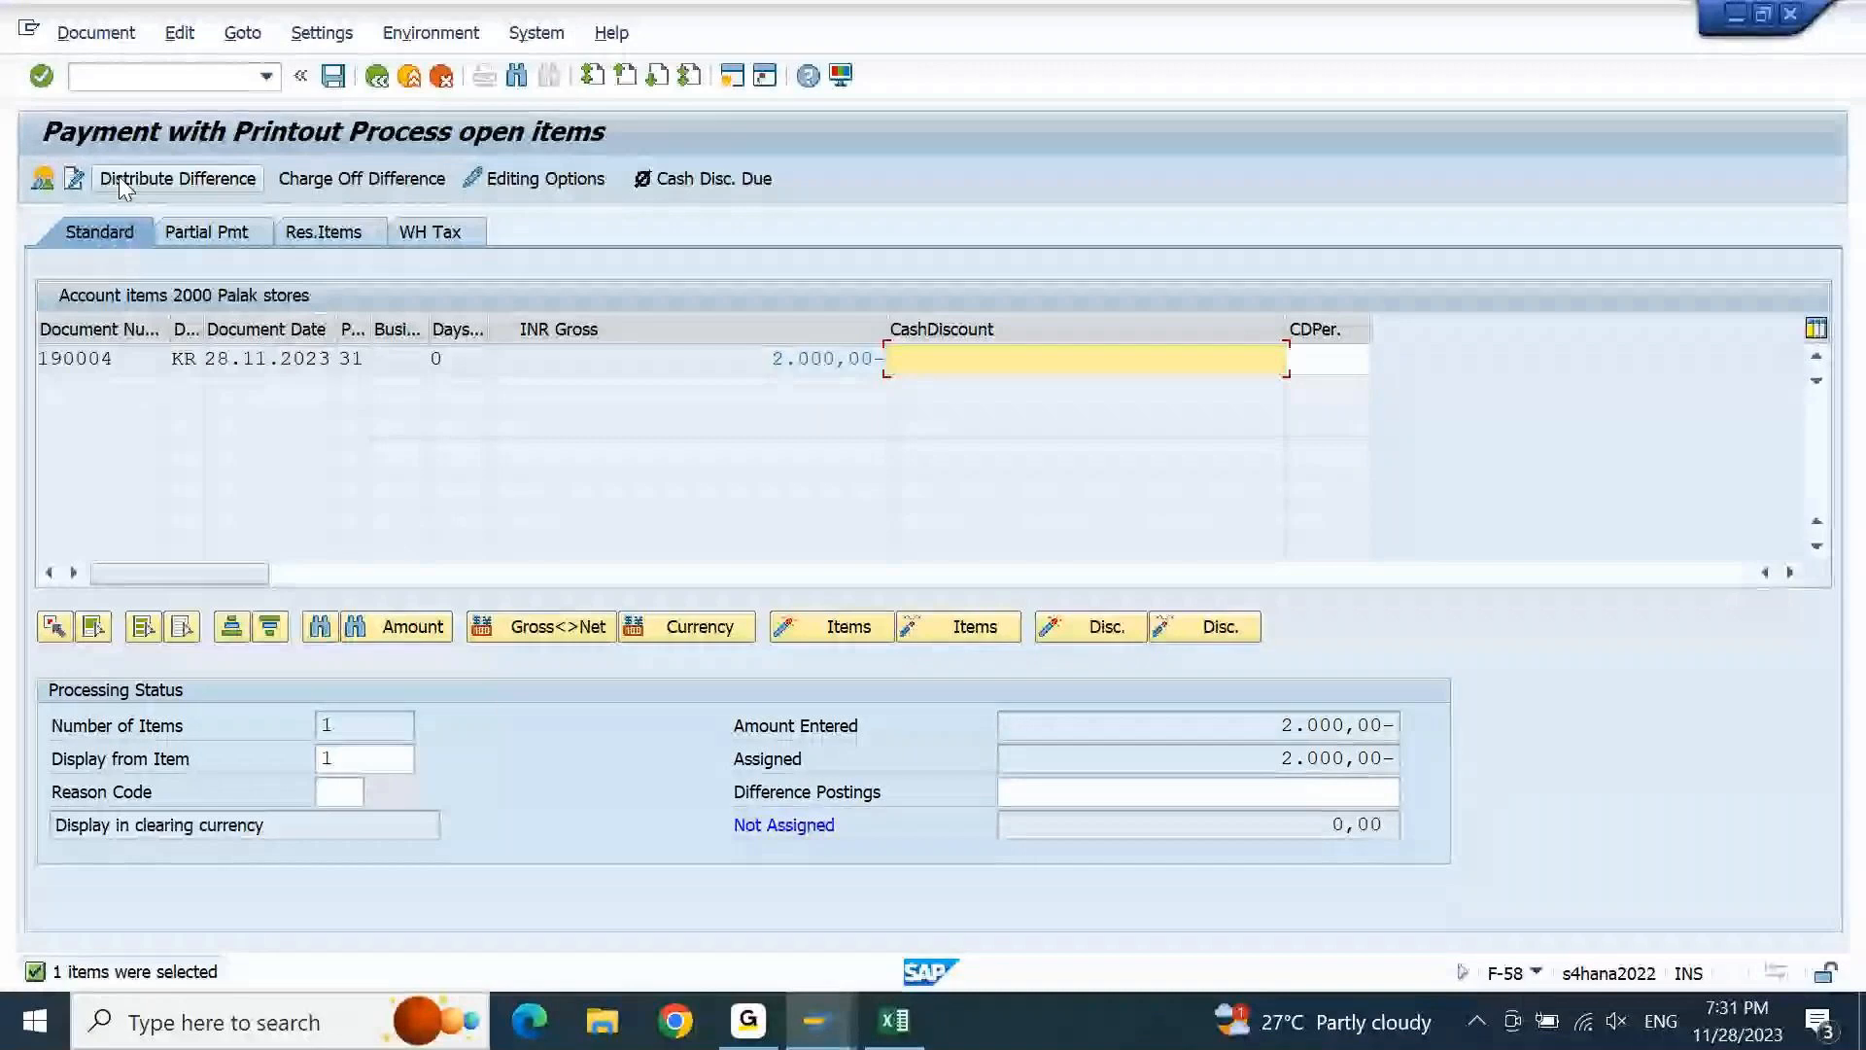
pyautogui.click(96, 32)
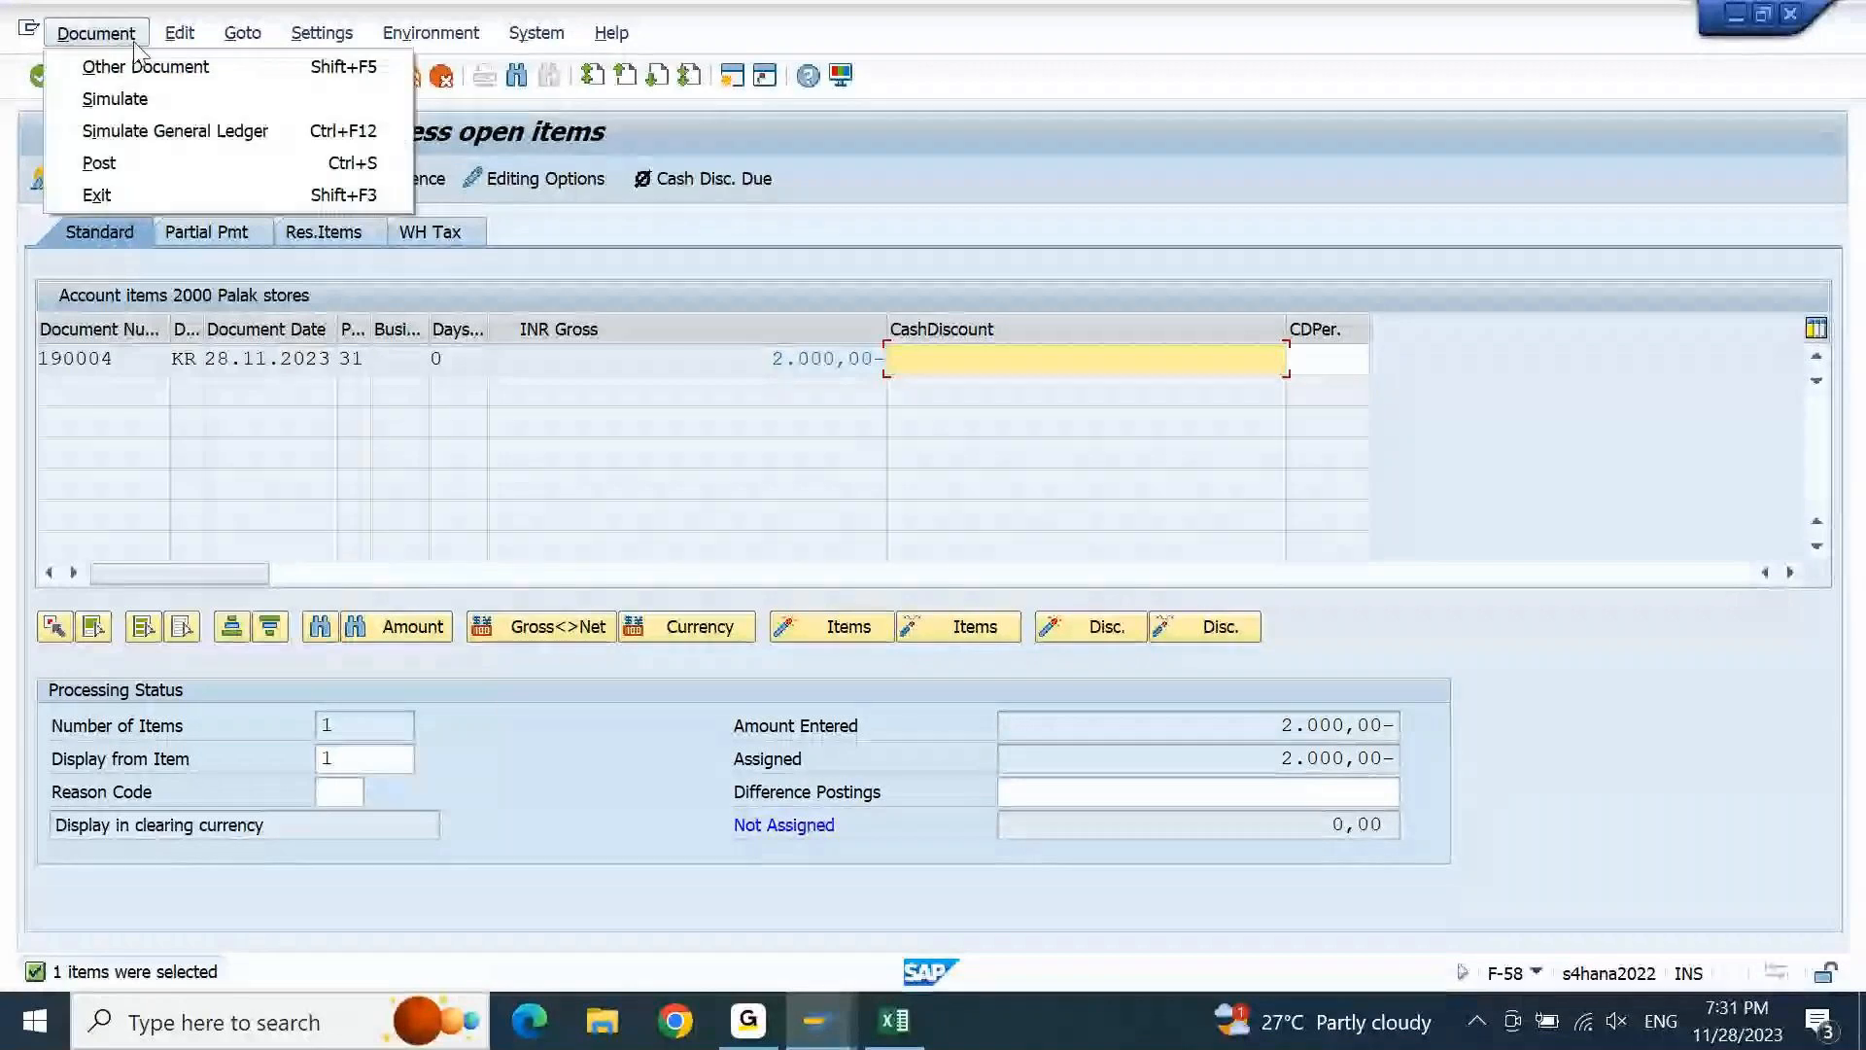
pyautogui.click(115, 98)
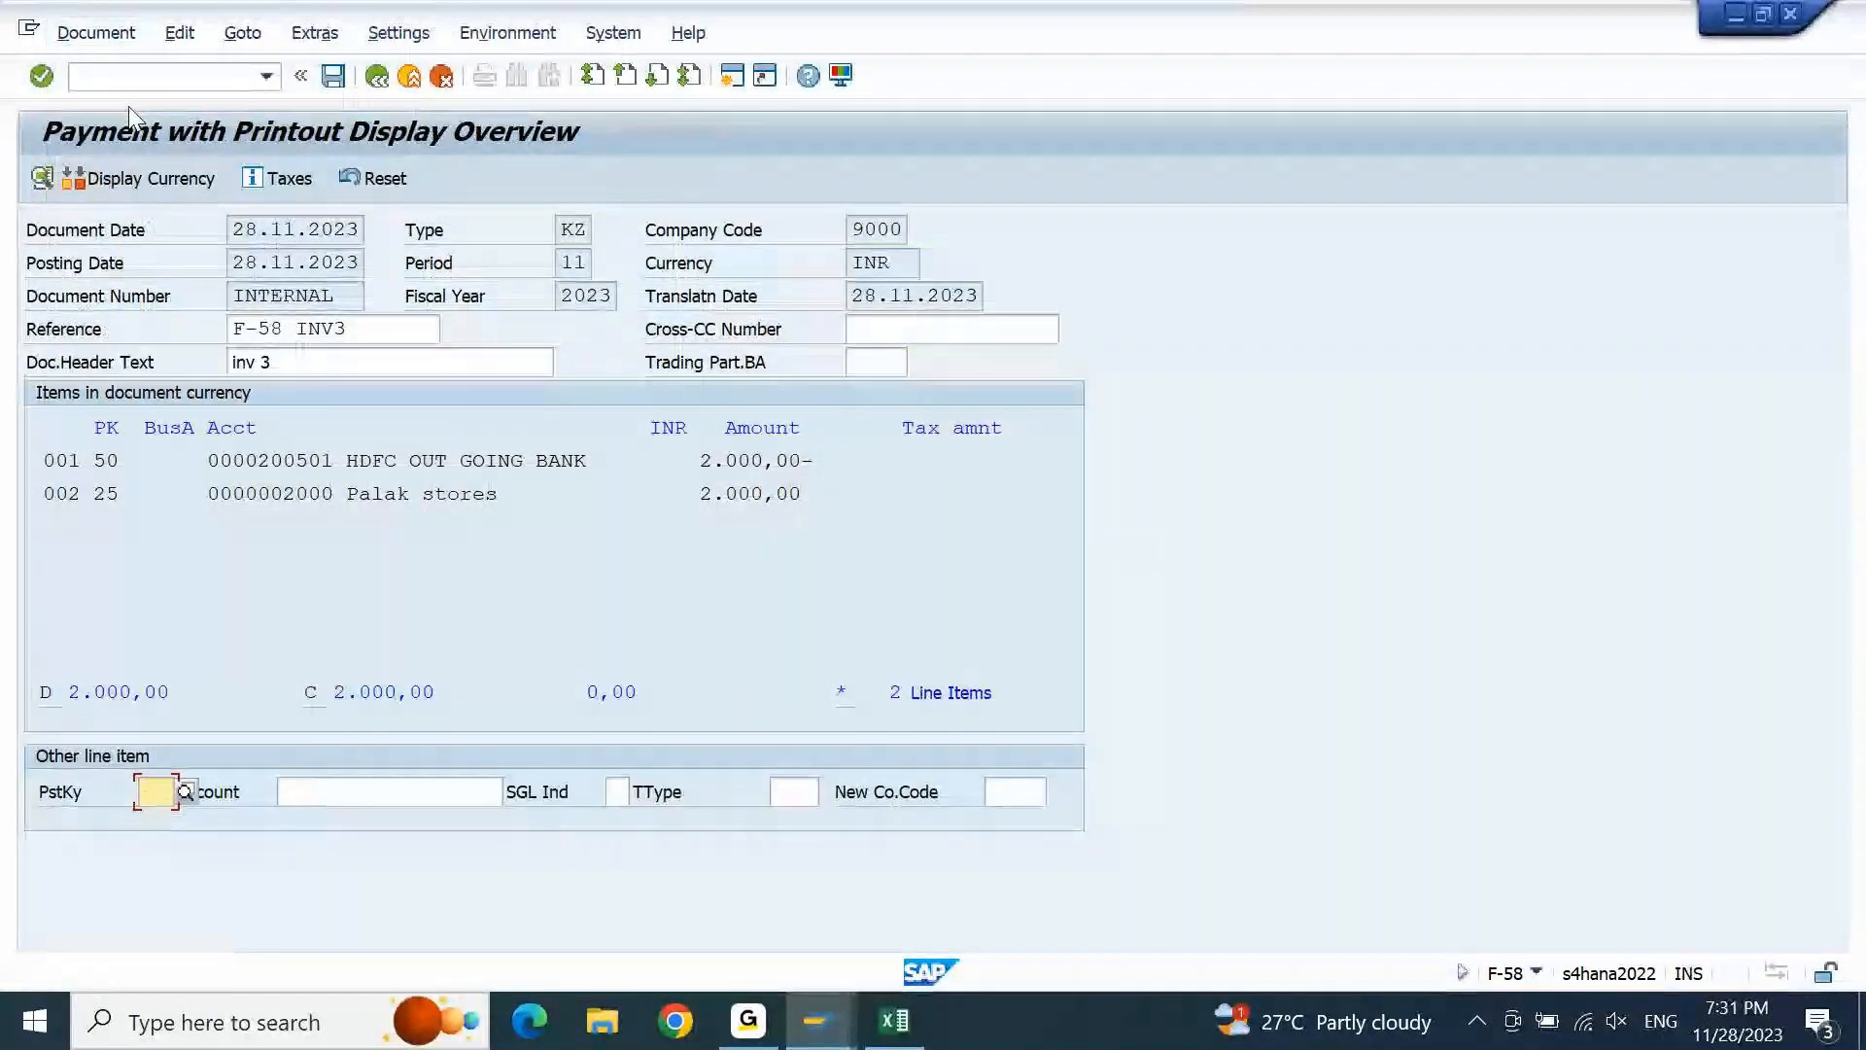
pyautogui.click(330, 78)
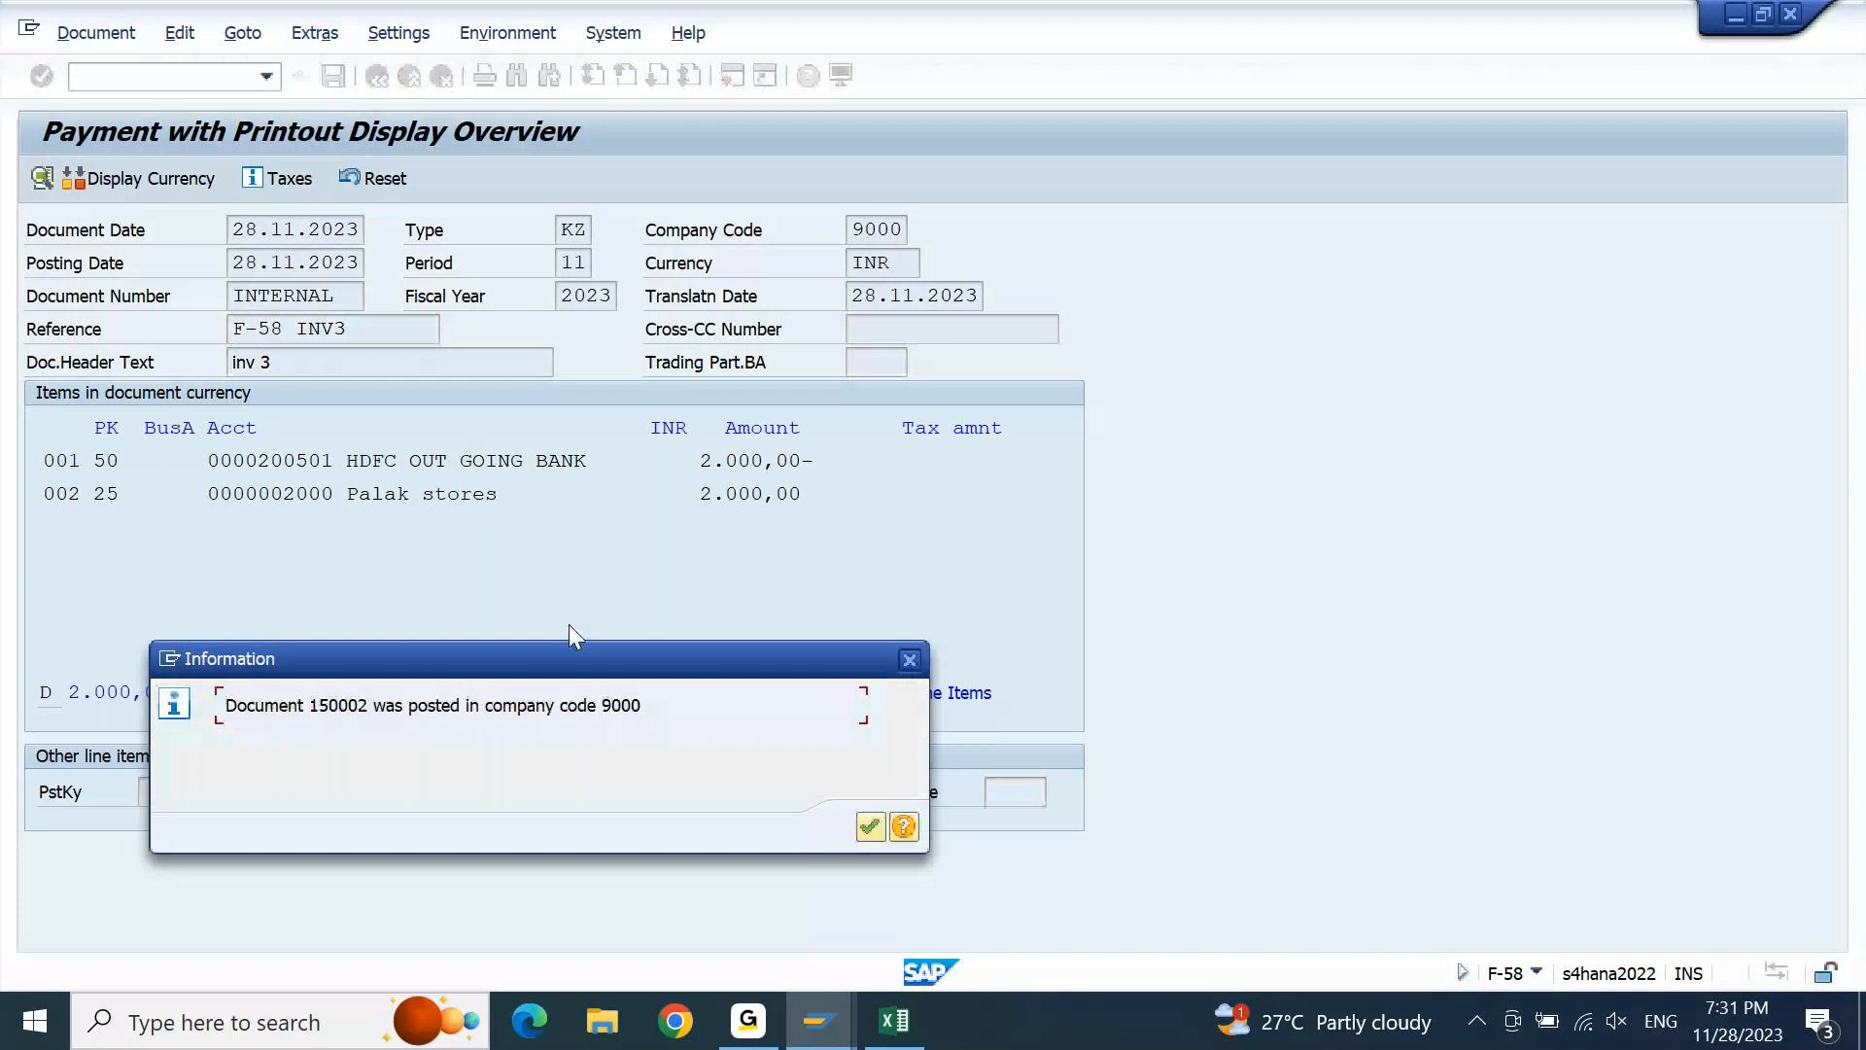
# Acknowledge the posting of the payment document and examine which user is blocking the check numbers
pyautogui.moveTo(574, 645); pyautogui.dragTo(656, 406)
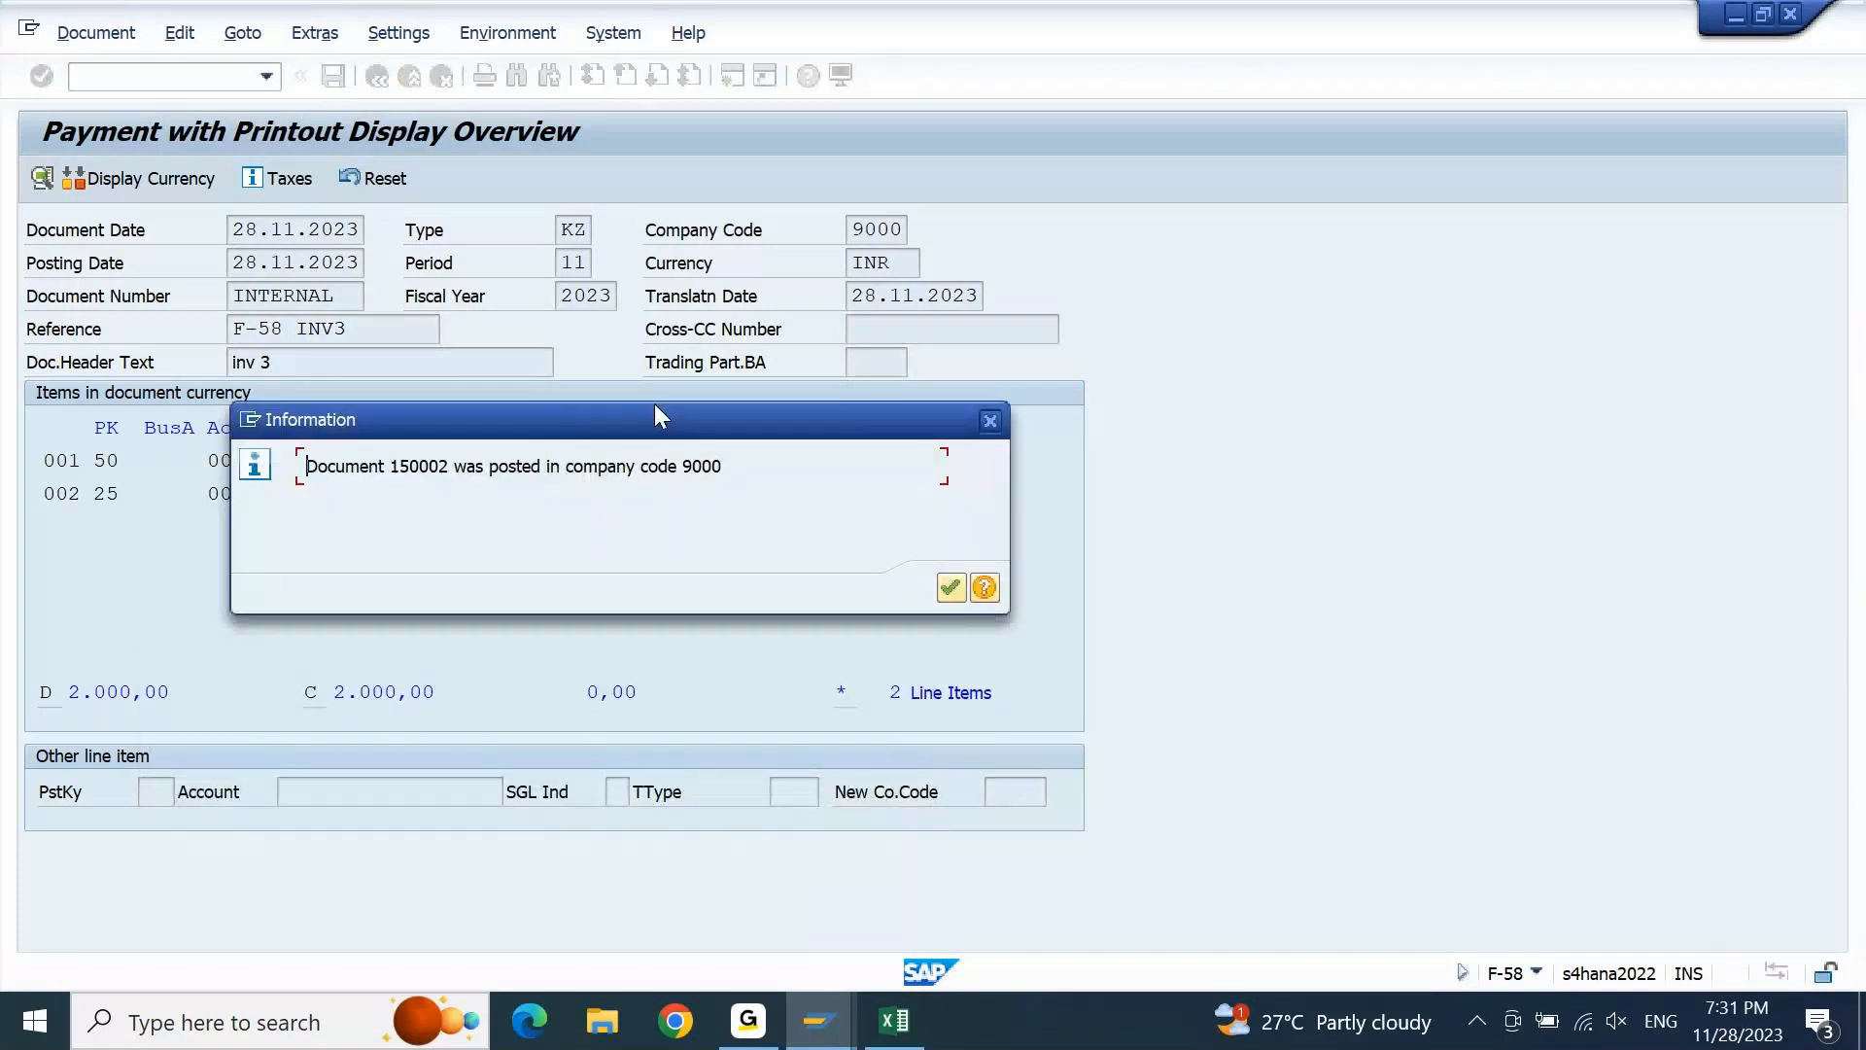
pyautogui.click(949, 587)
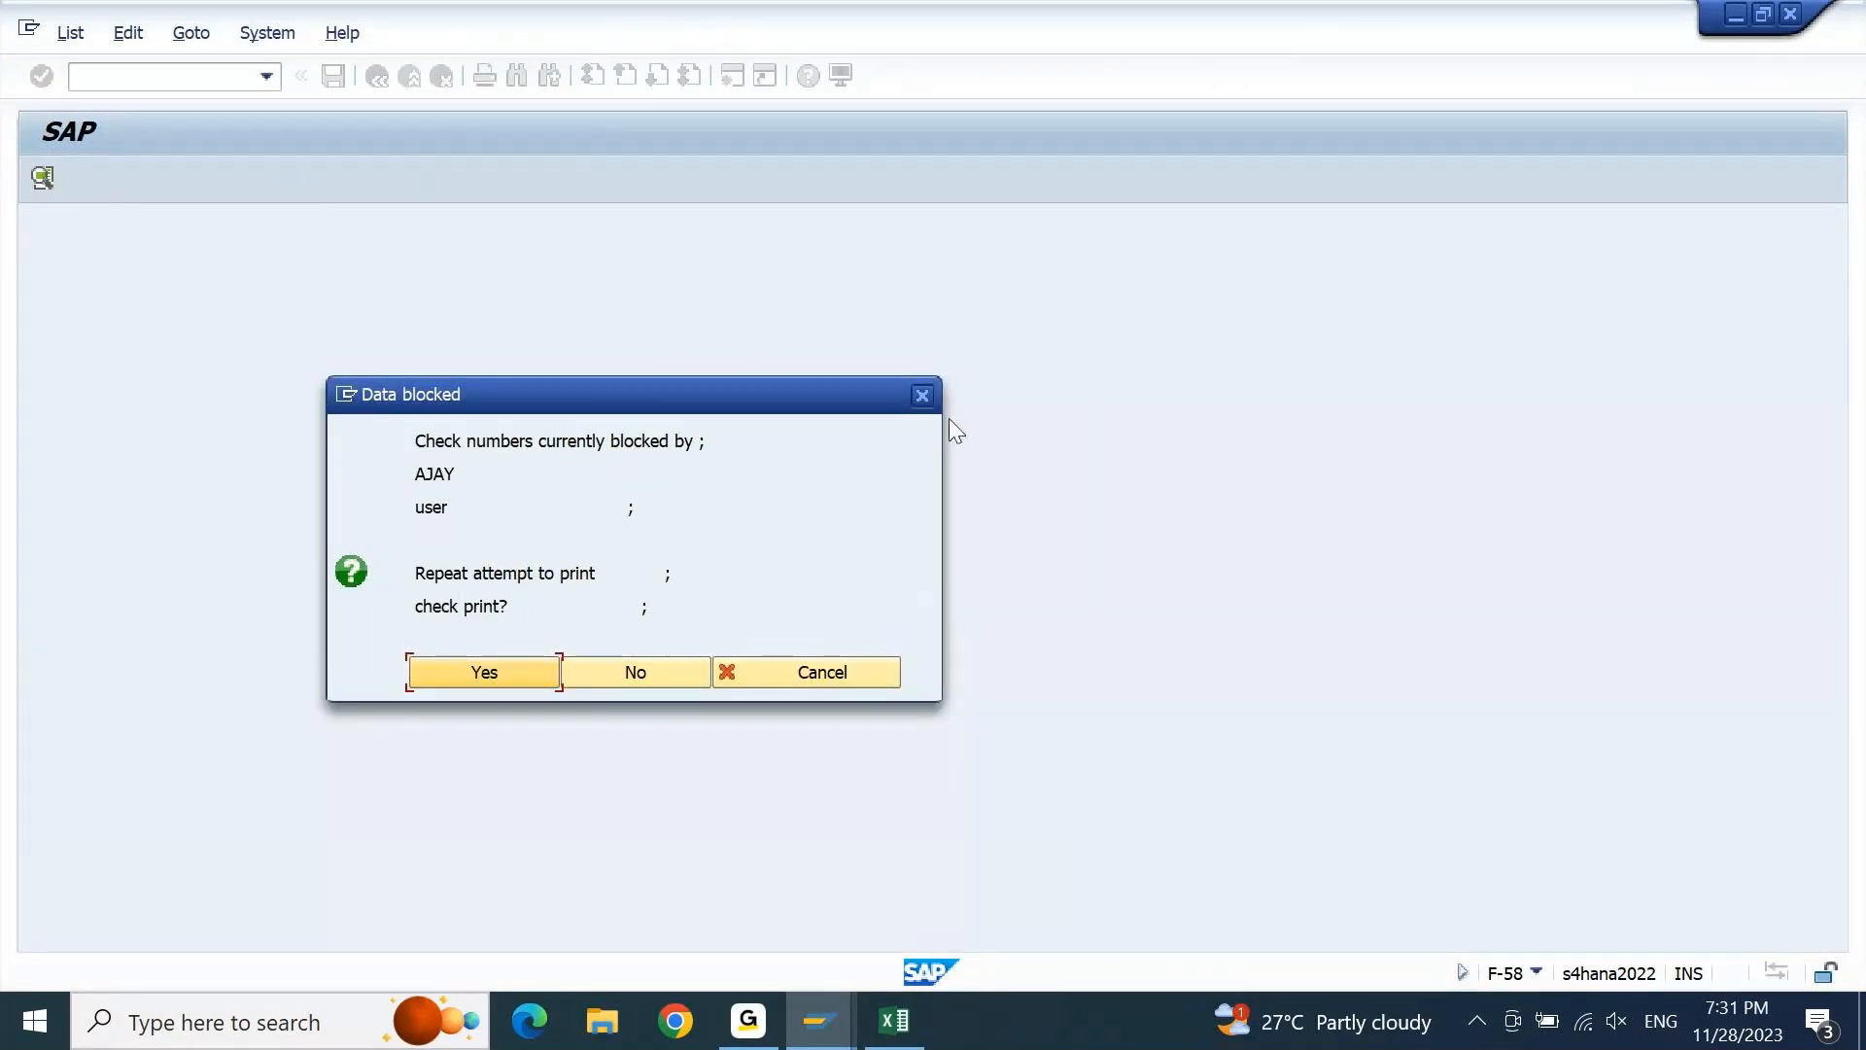
pyautogui.moveTo(753, 387); pyautogui.dragTo(791, 218)
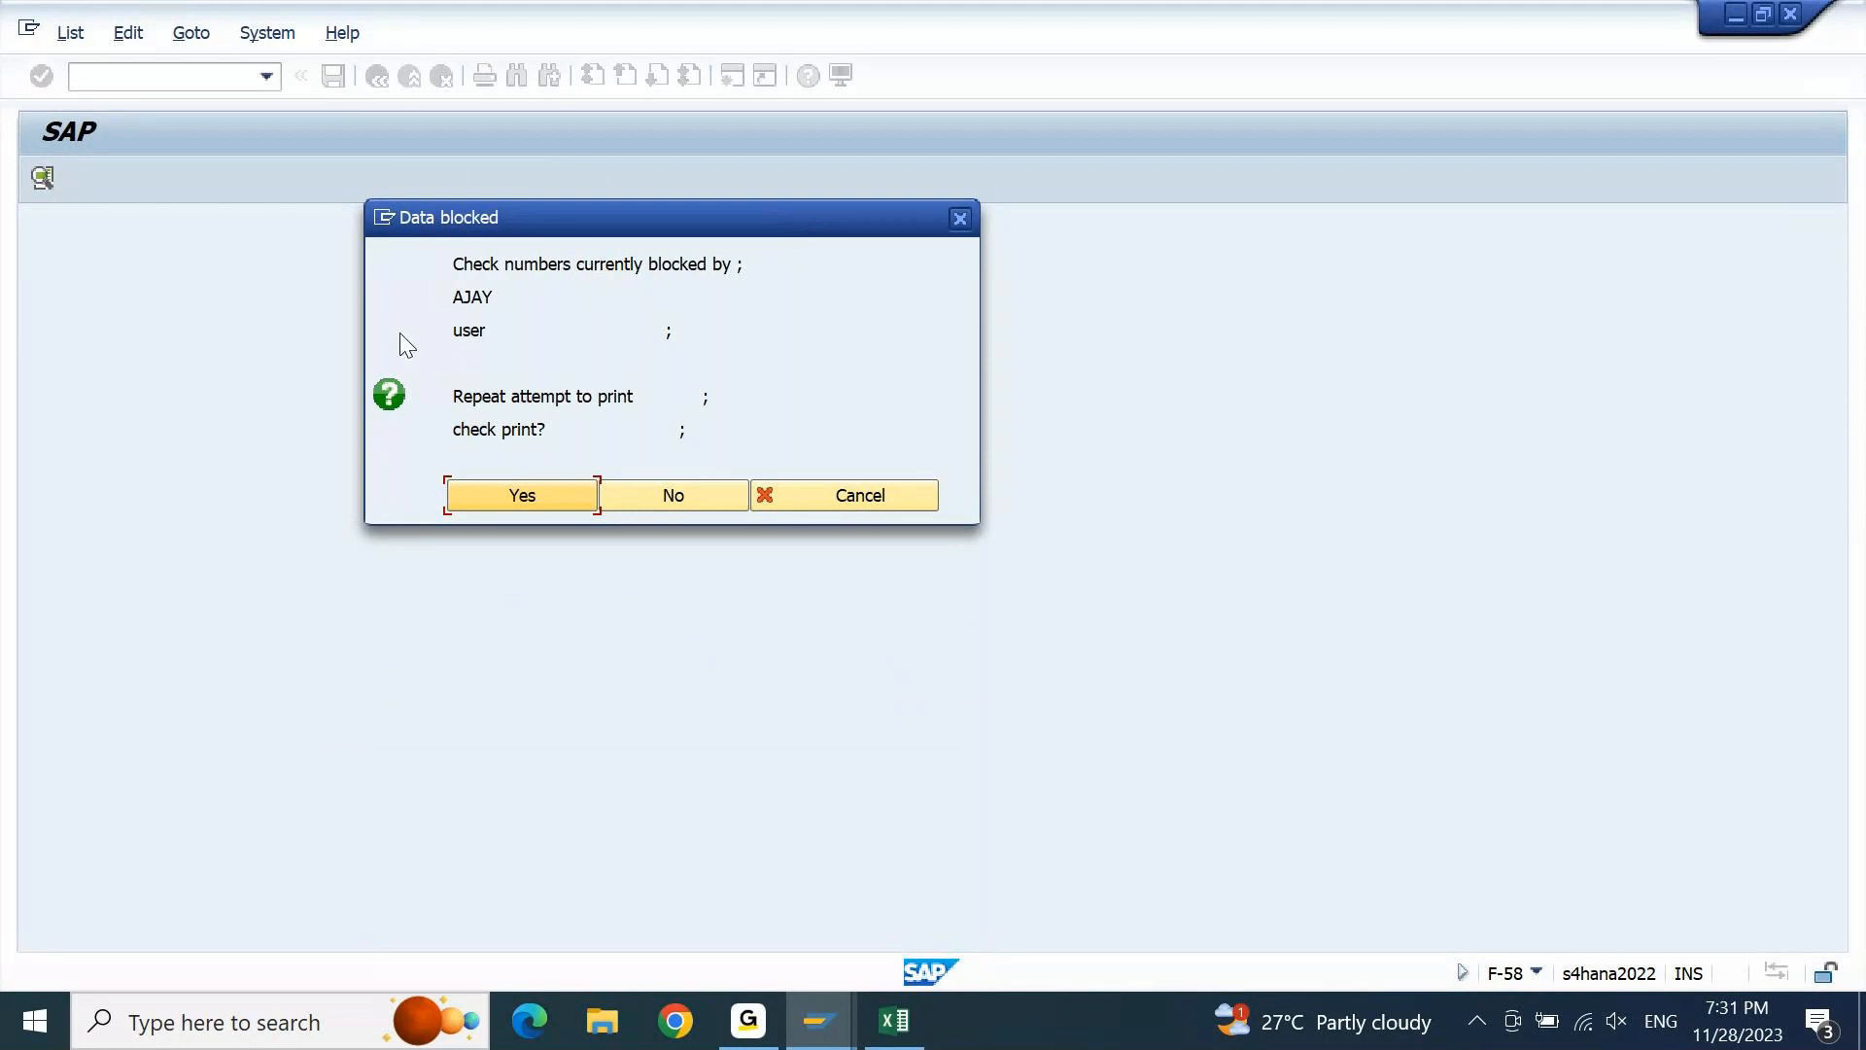
pyautogui.doubleClick(466, 303)
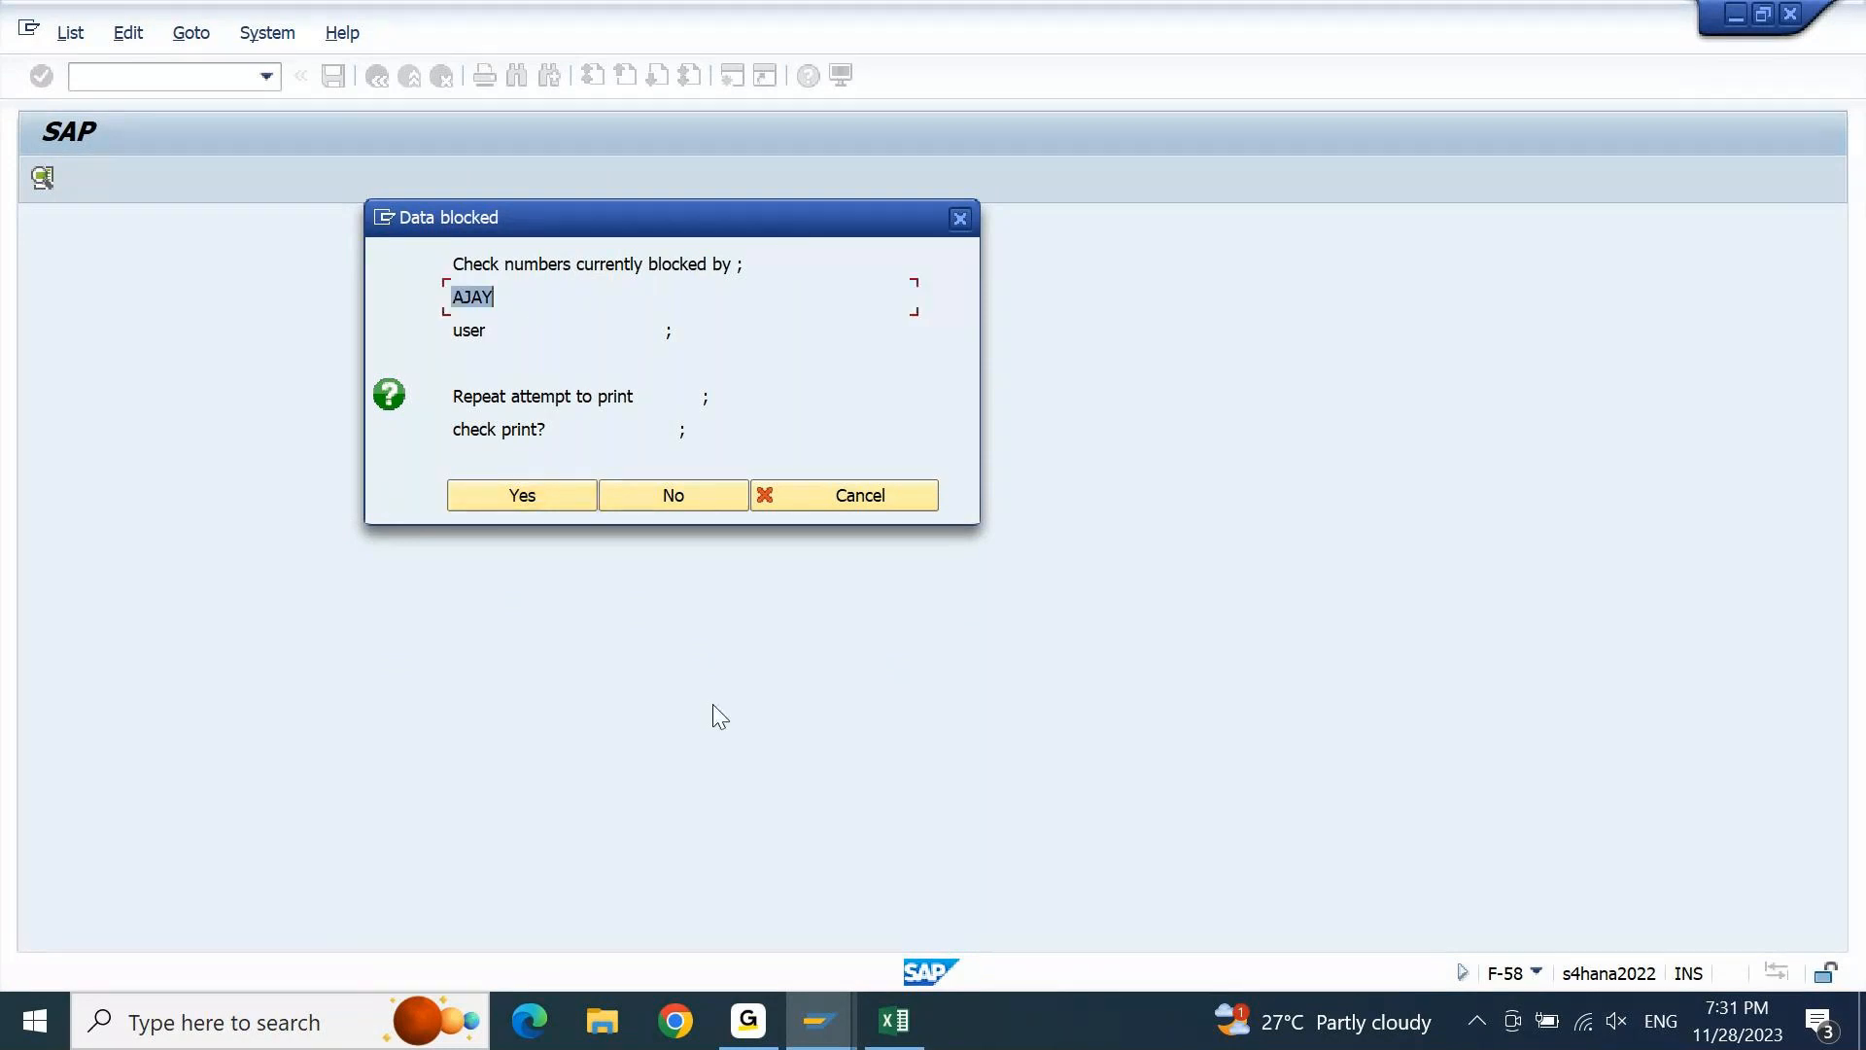
# Switch to the check lot maintenance session and exit it completely to release the check numbers
pyautogui.click(819, 1021)
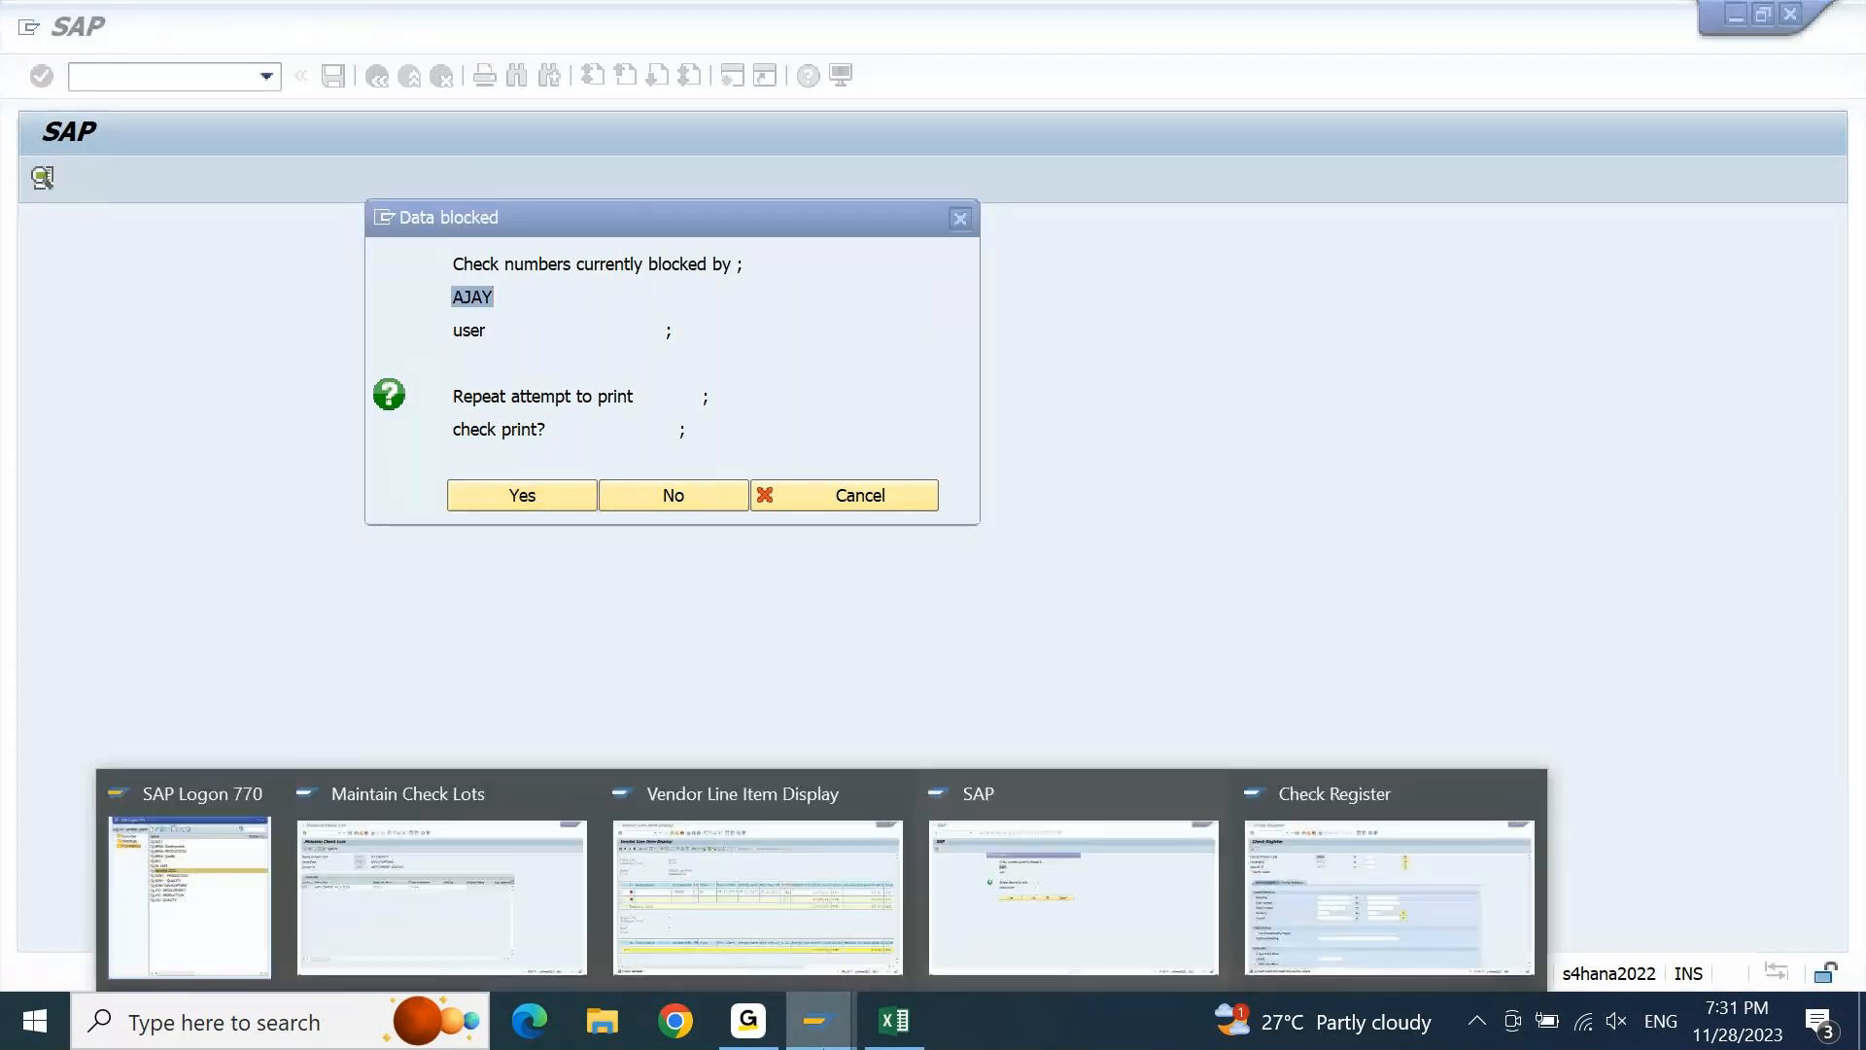
pyautogui.click(580, 930)
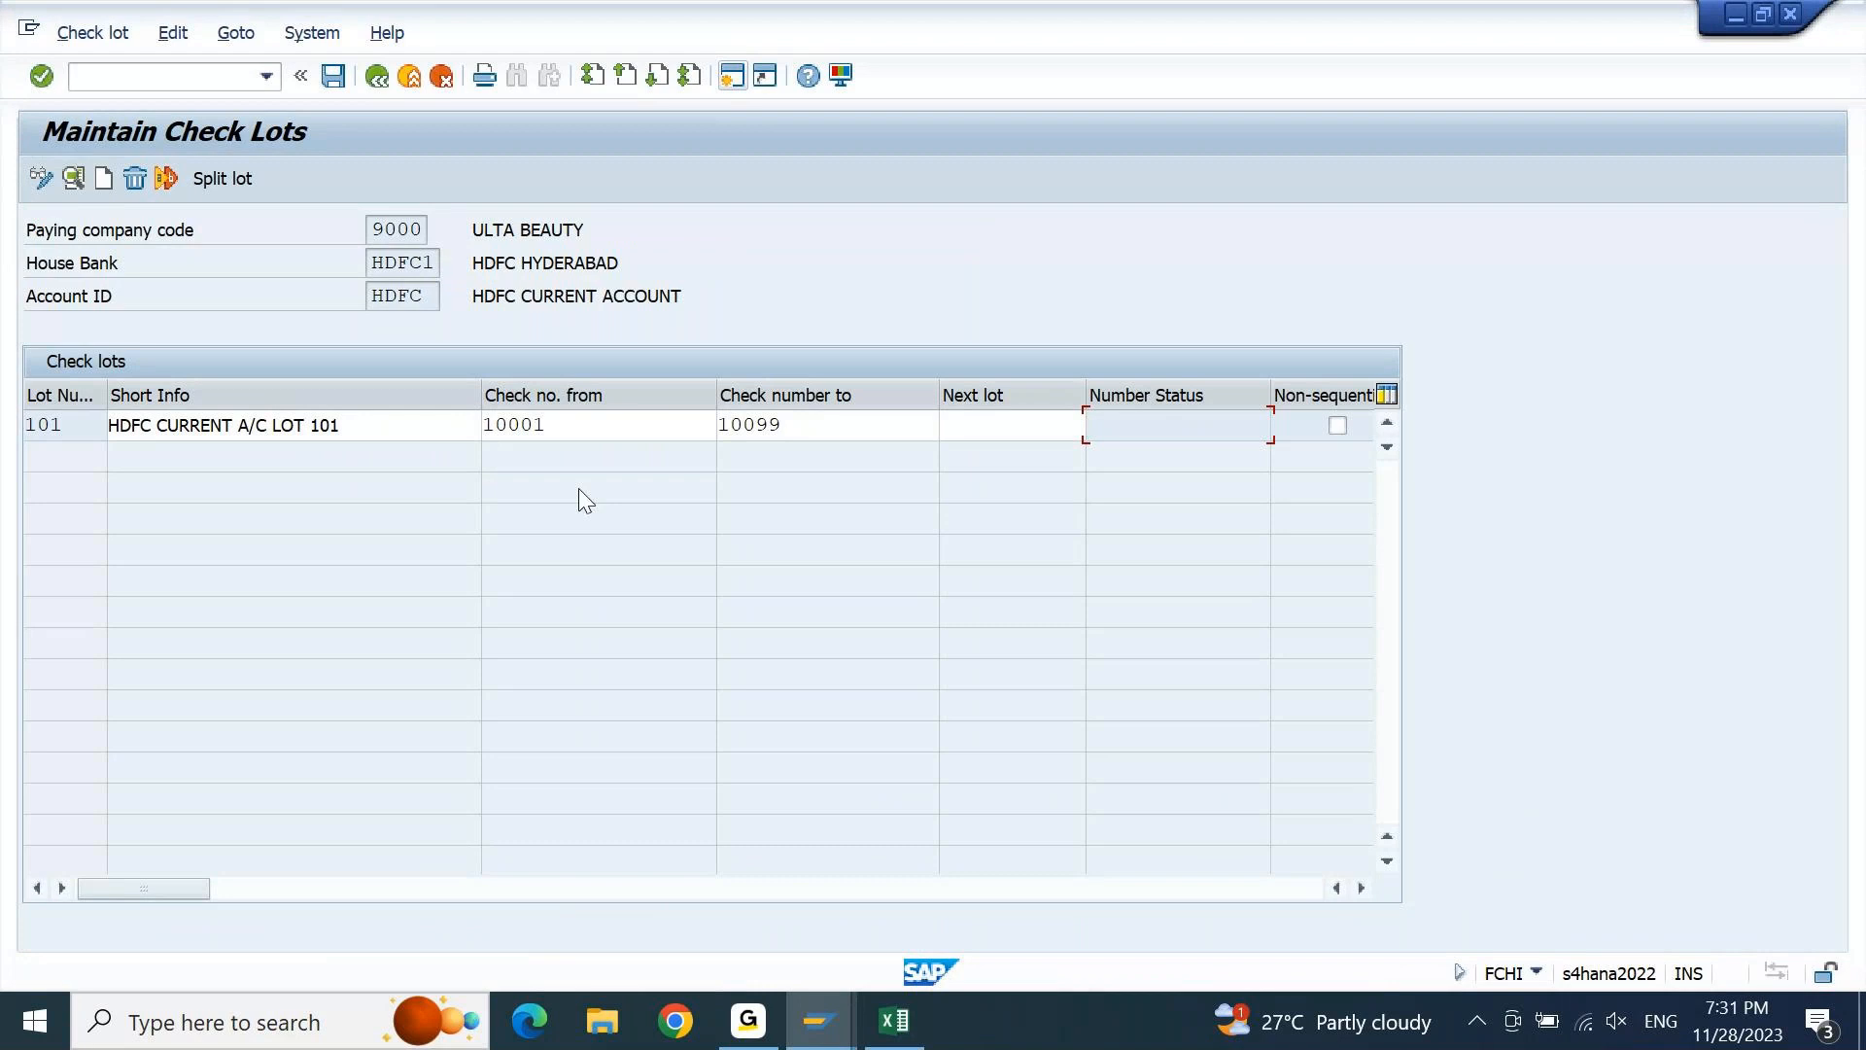
pyautogui.click(578, 420)
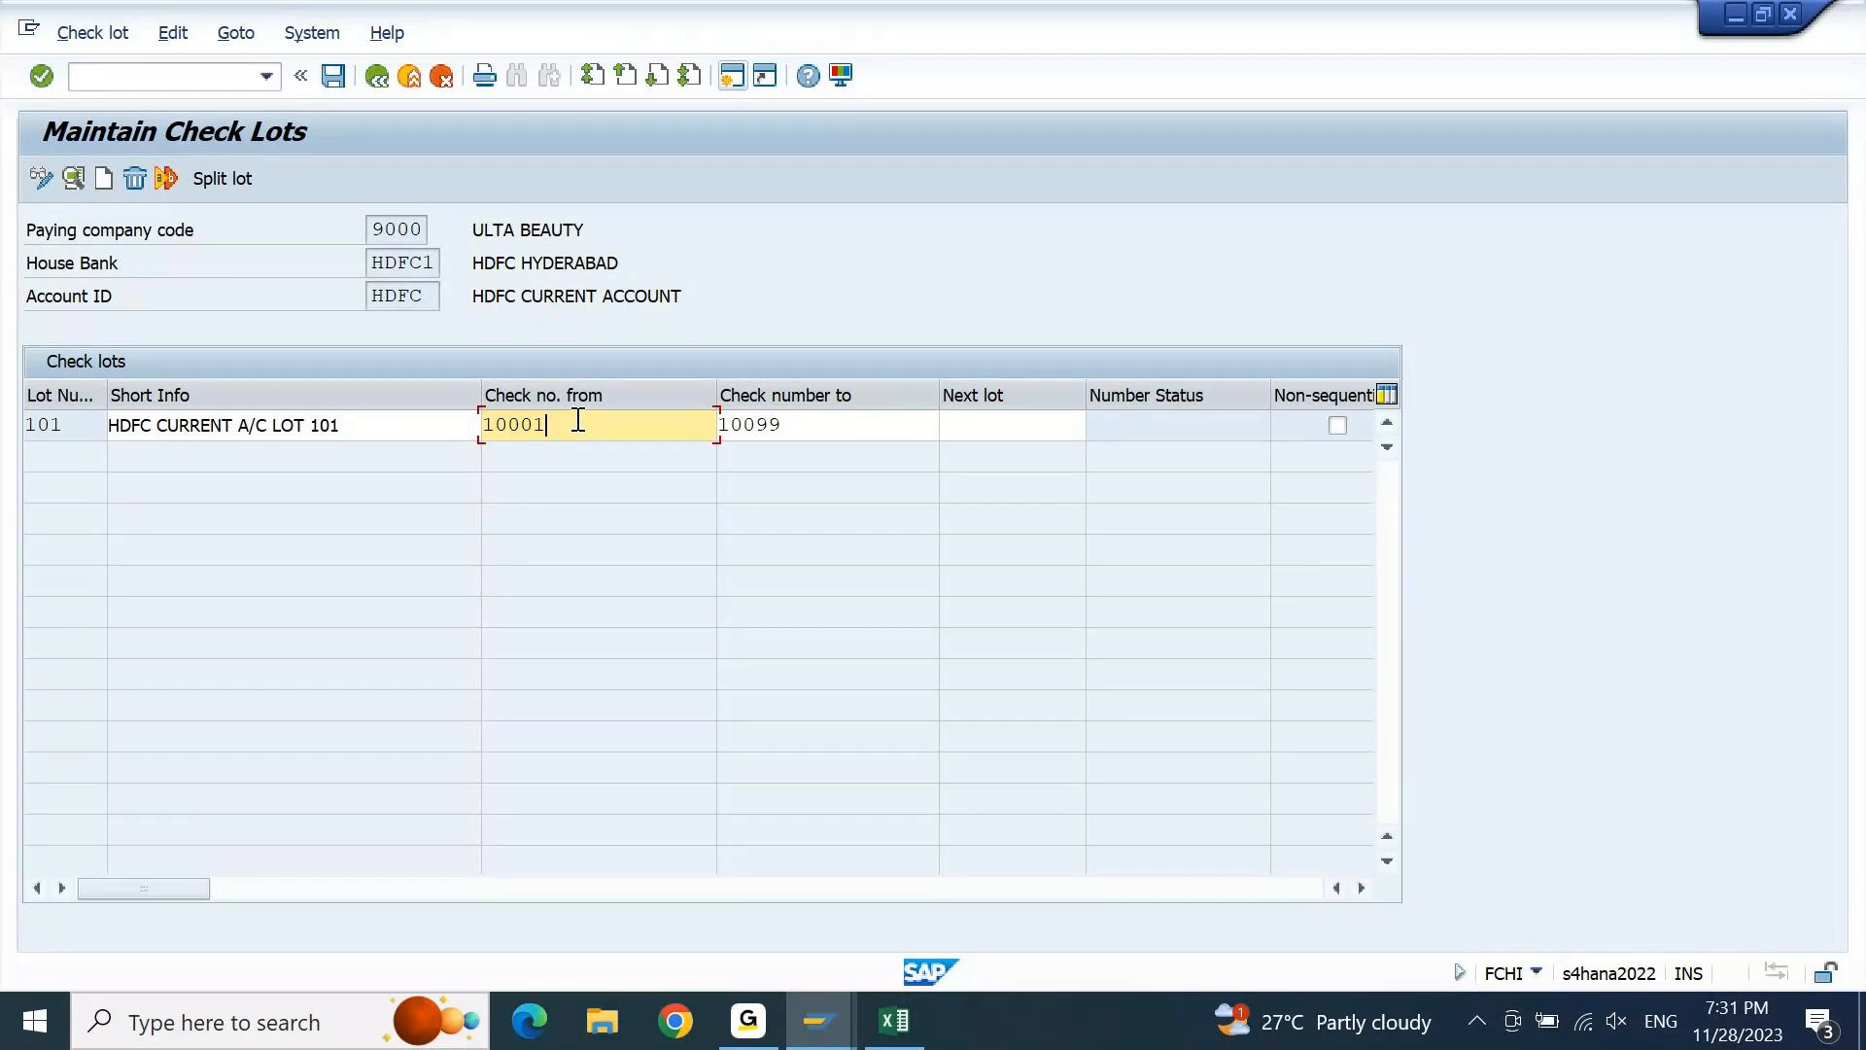
pyautogui.moveTo(819, 1020)
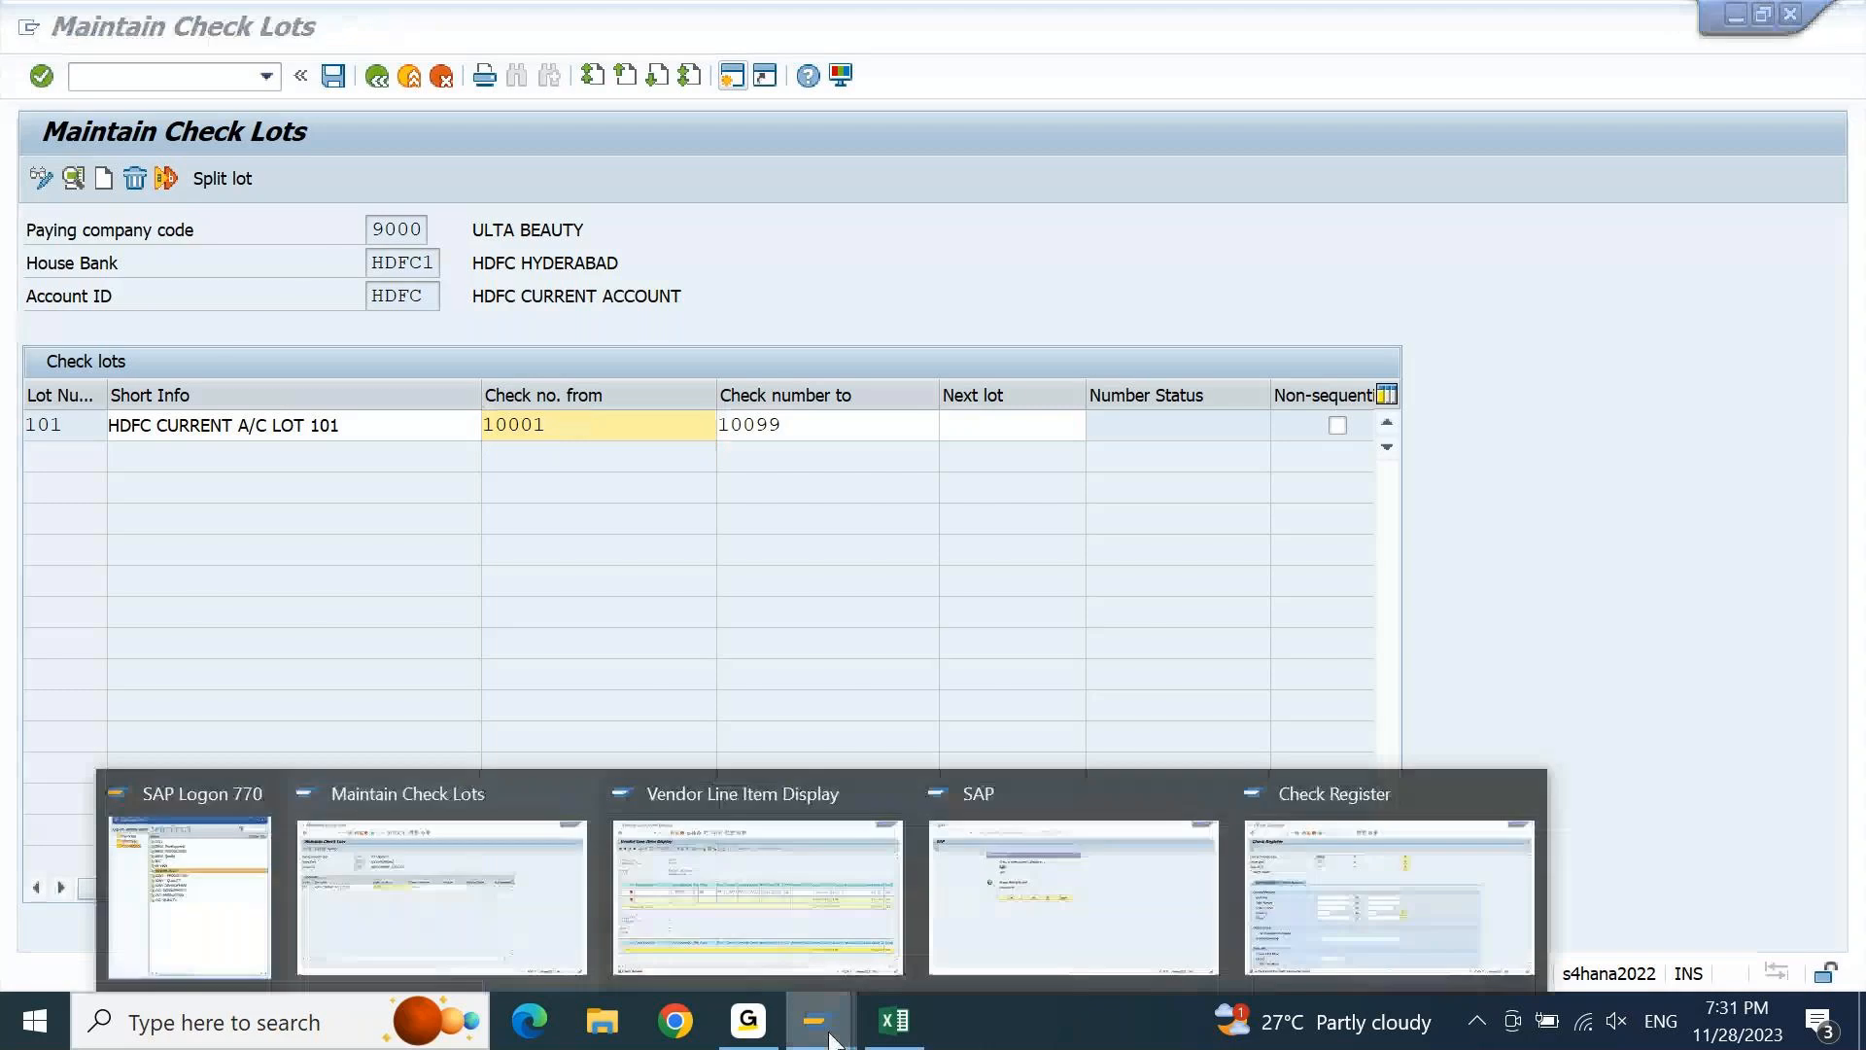
pyautogui.click(1213, 863)
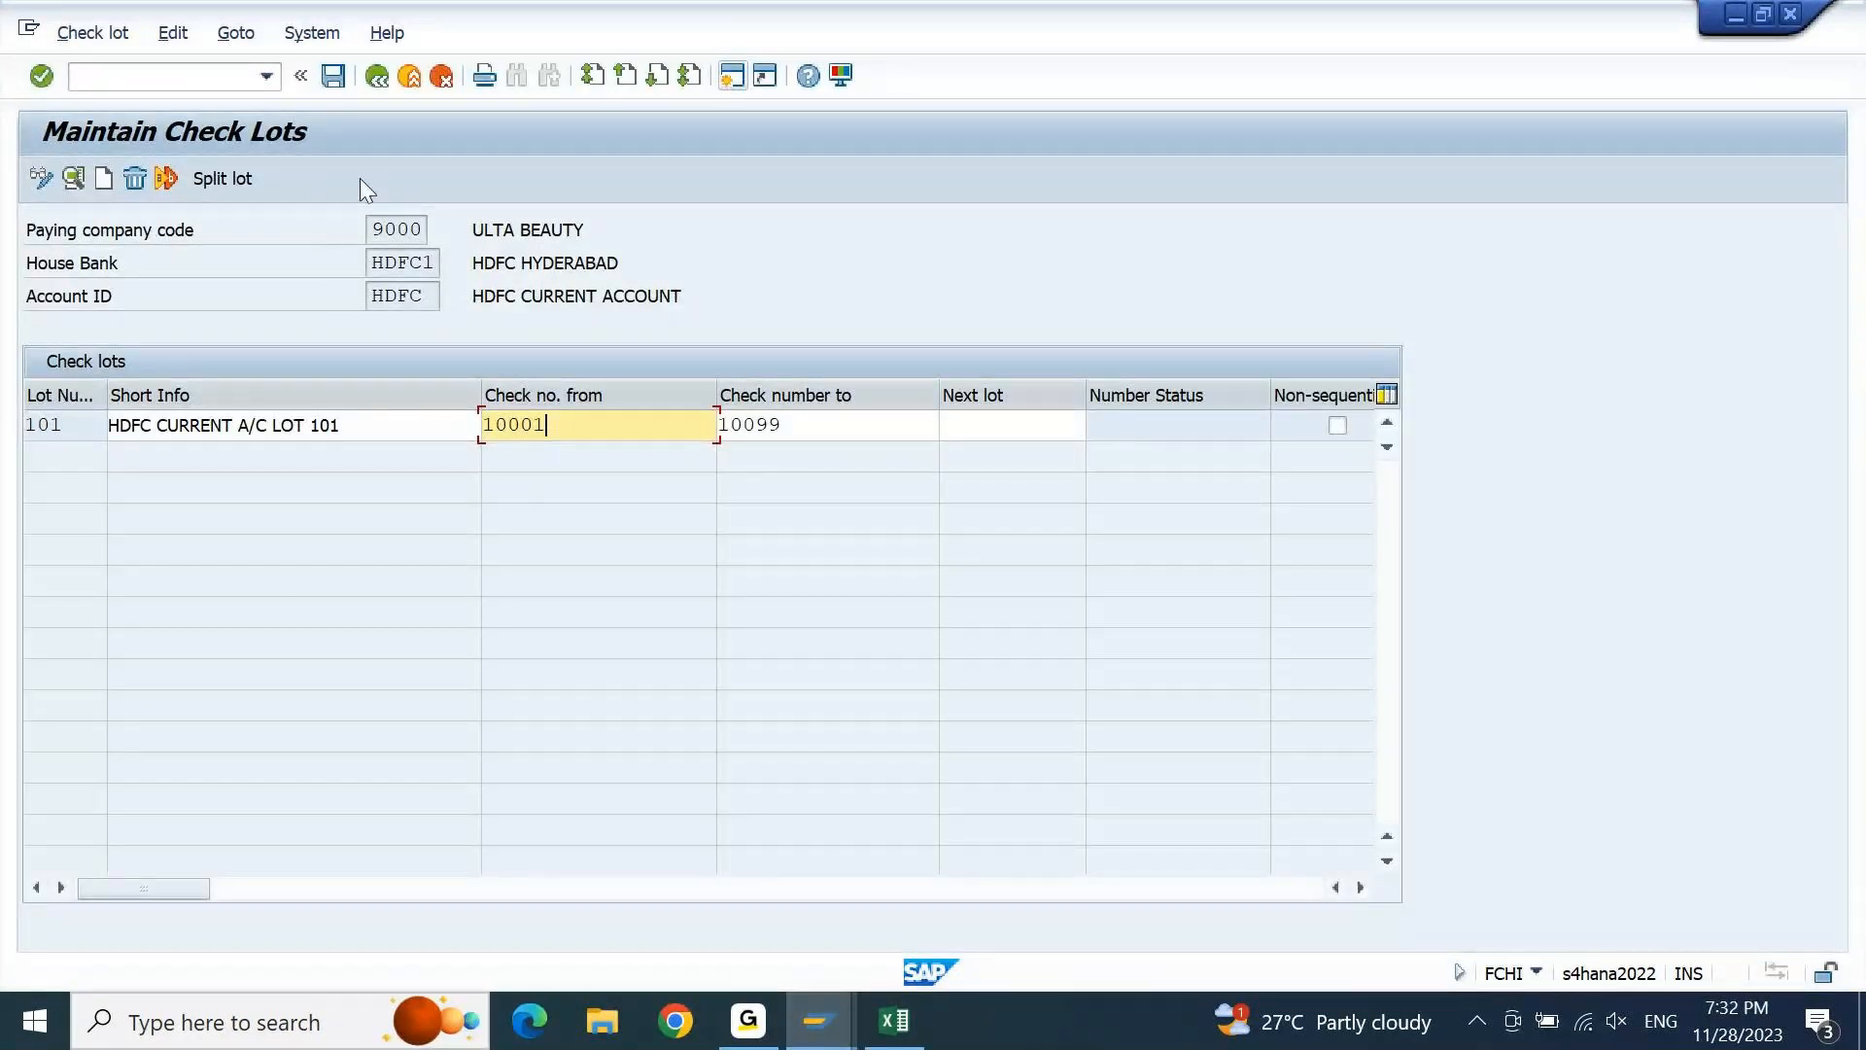
pyautogui.click(377, 81)
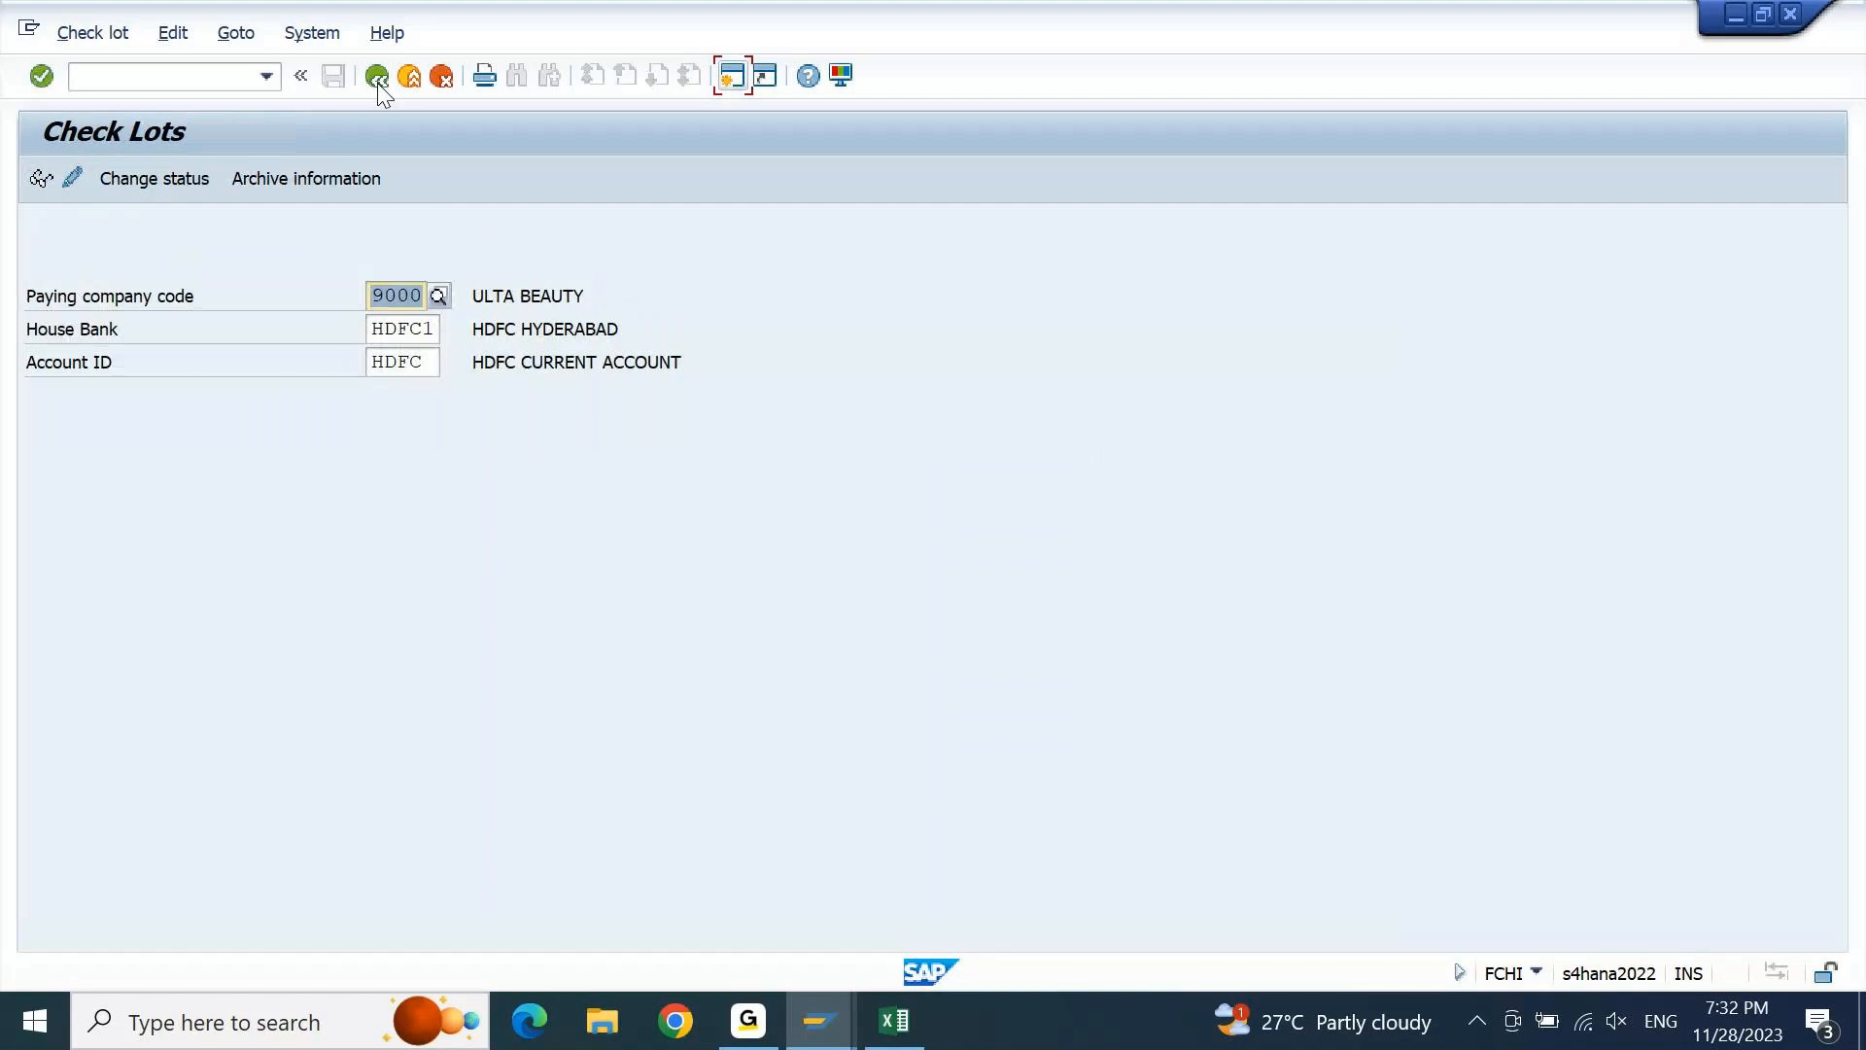
pyautogui.click(377, 81)
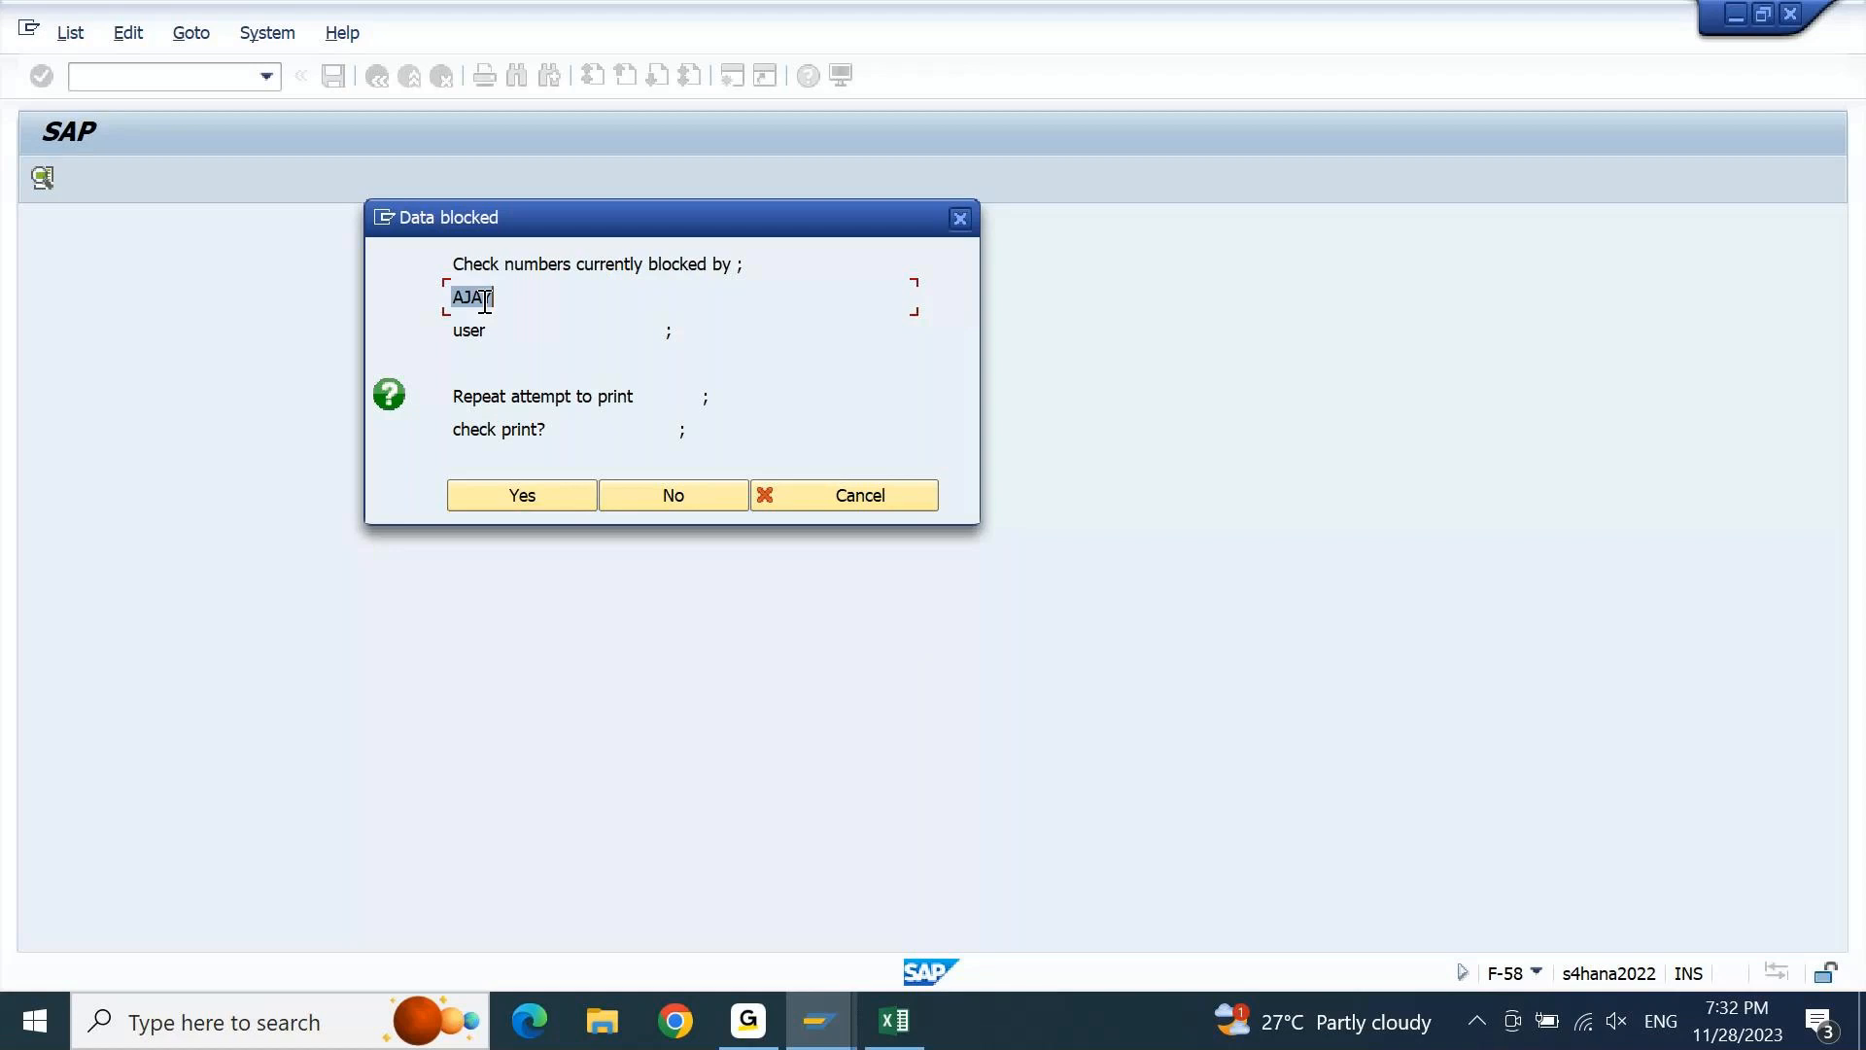
# Repeat the check print attempt in the F-58 session, read the message's detailed help and exit the print
pyautogui.click(515, 497)
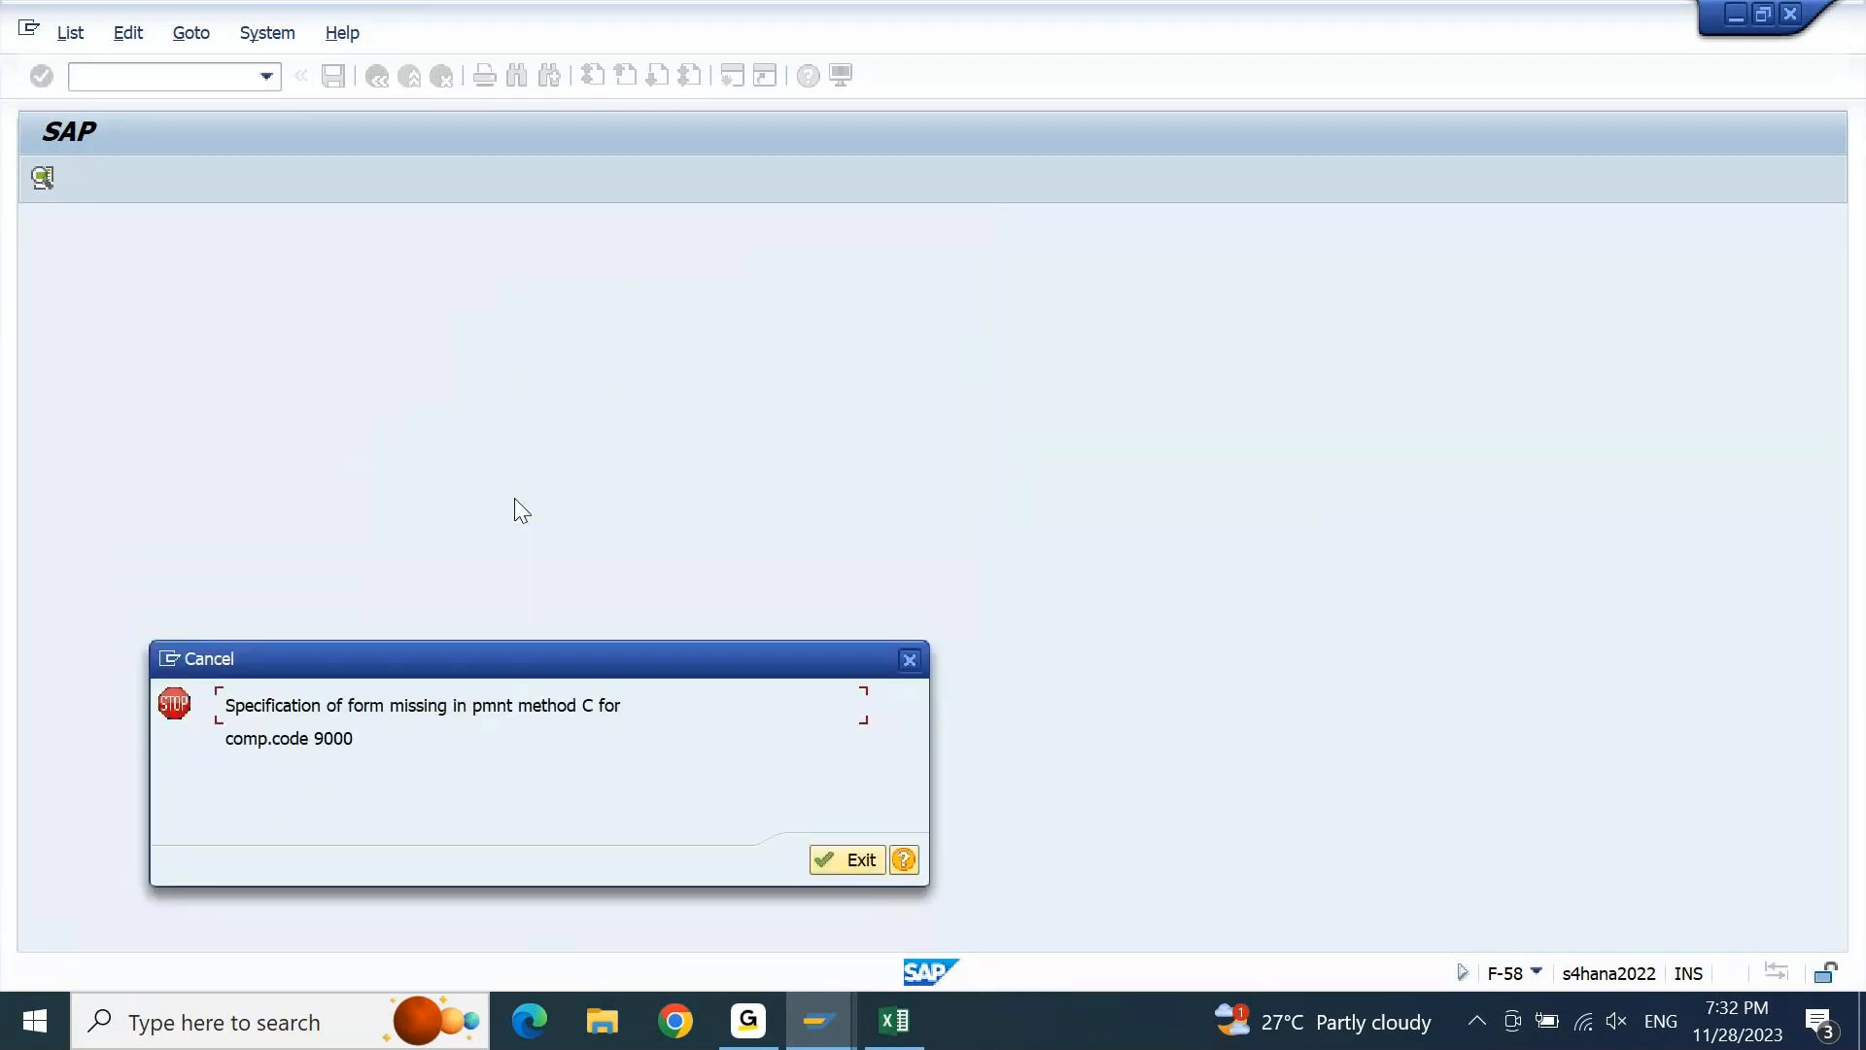
pyautogui.moveTo(540, 651); pyautogui.dragTo(628, 229)
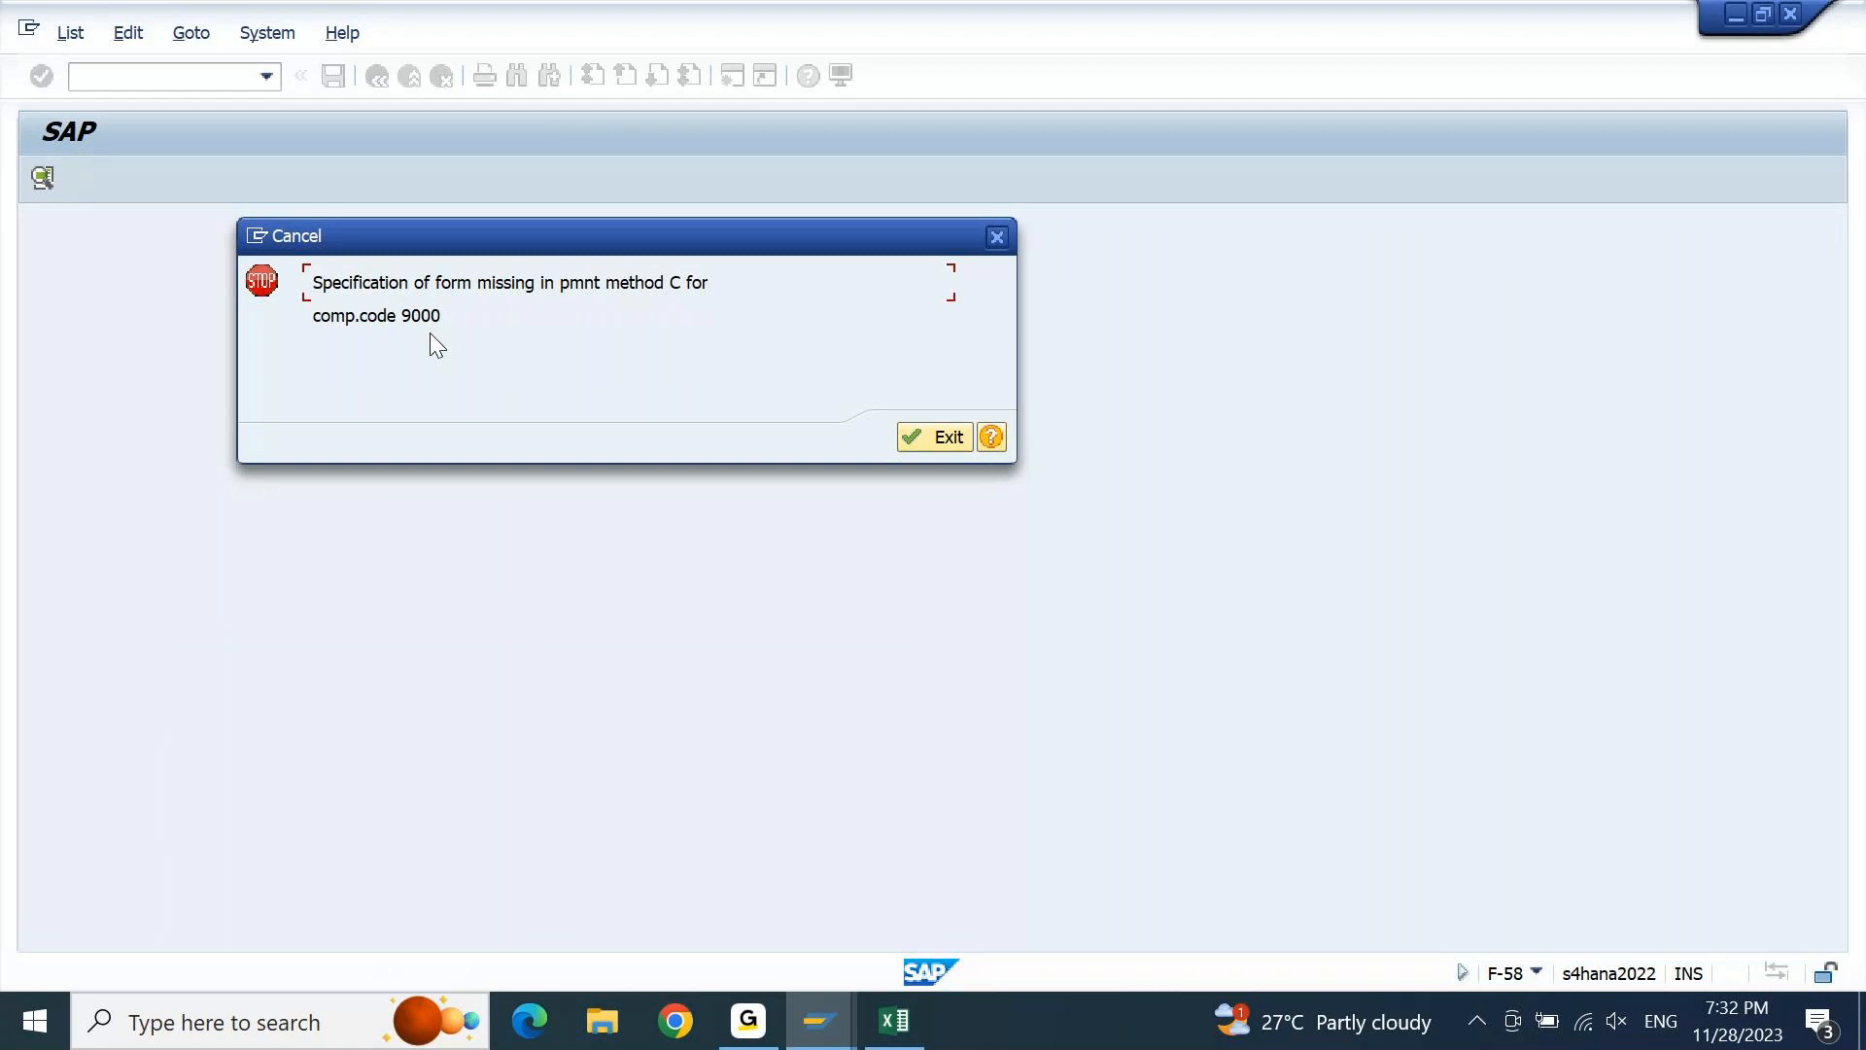
pyautogui.click(1001, 444)
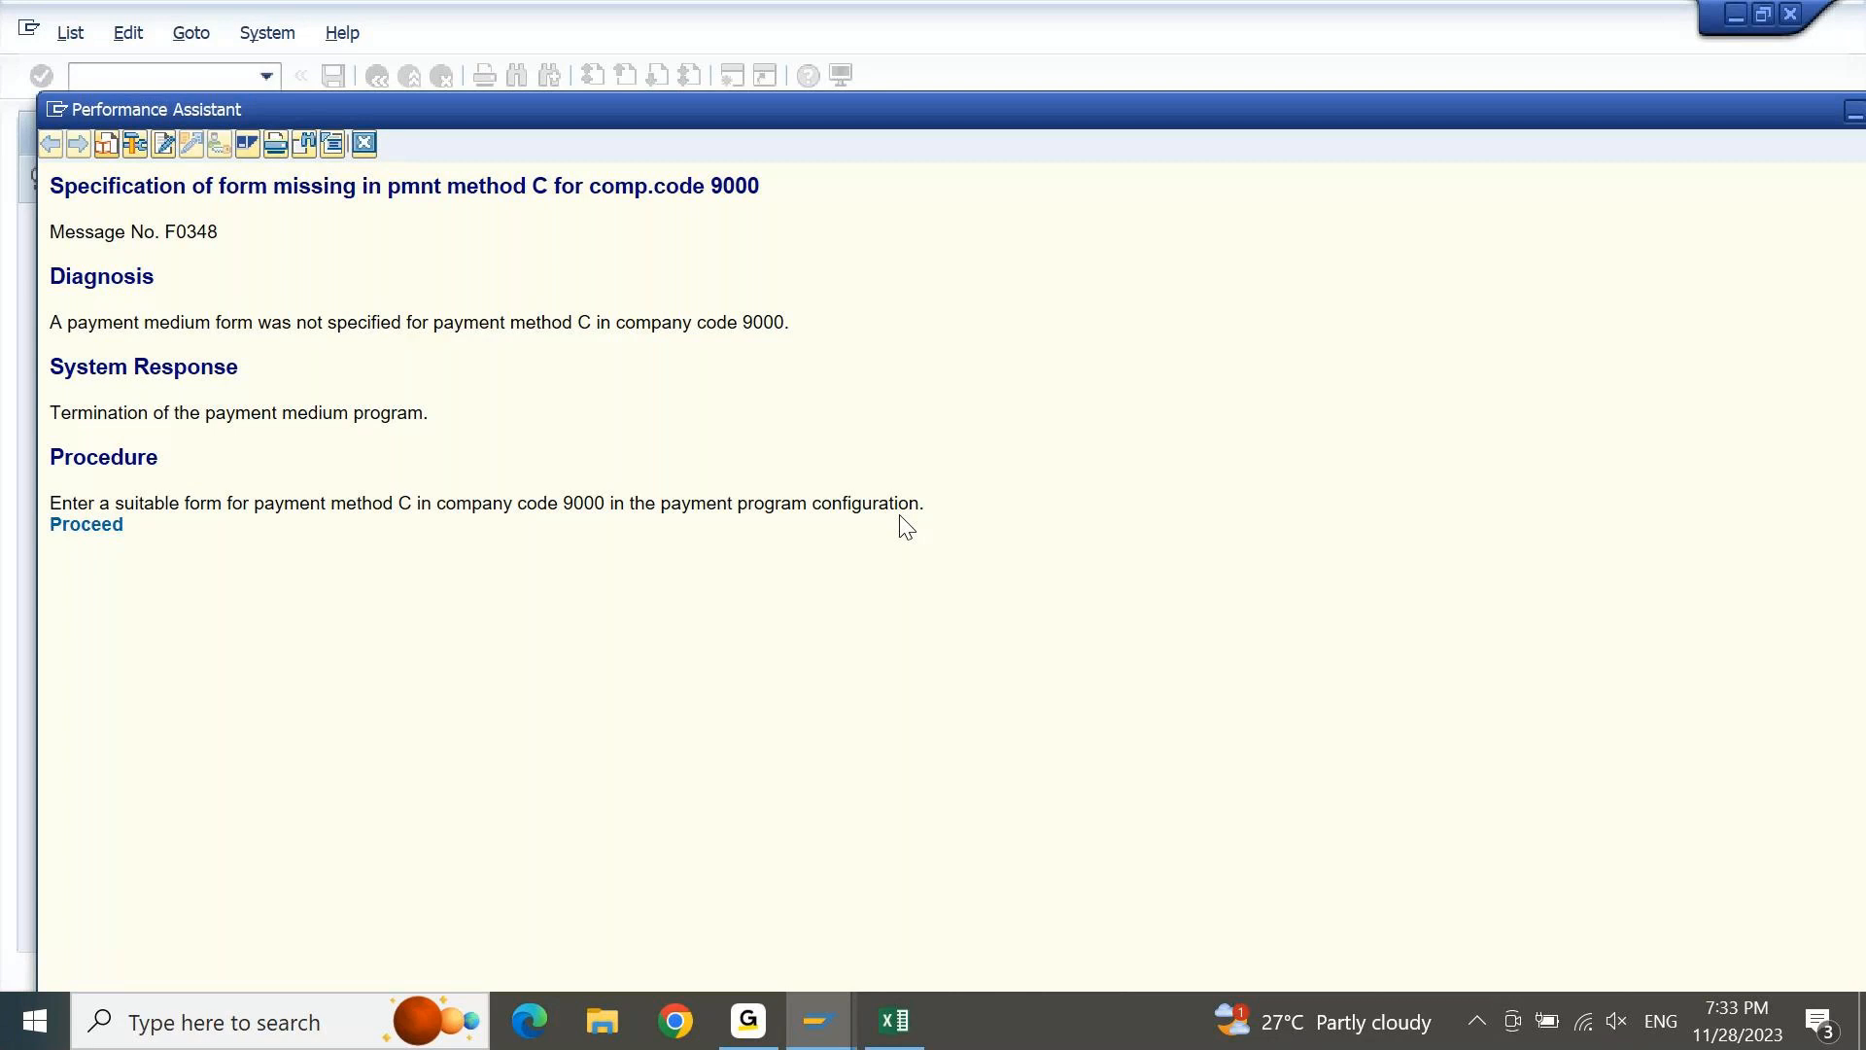
pyautogui.click(365, 144)
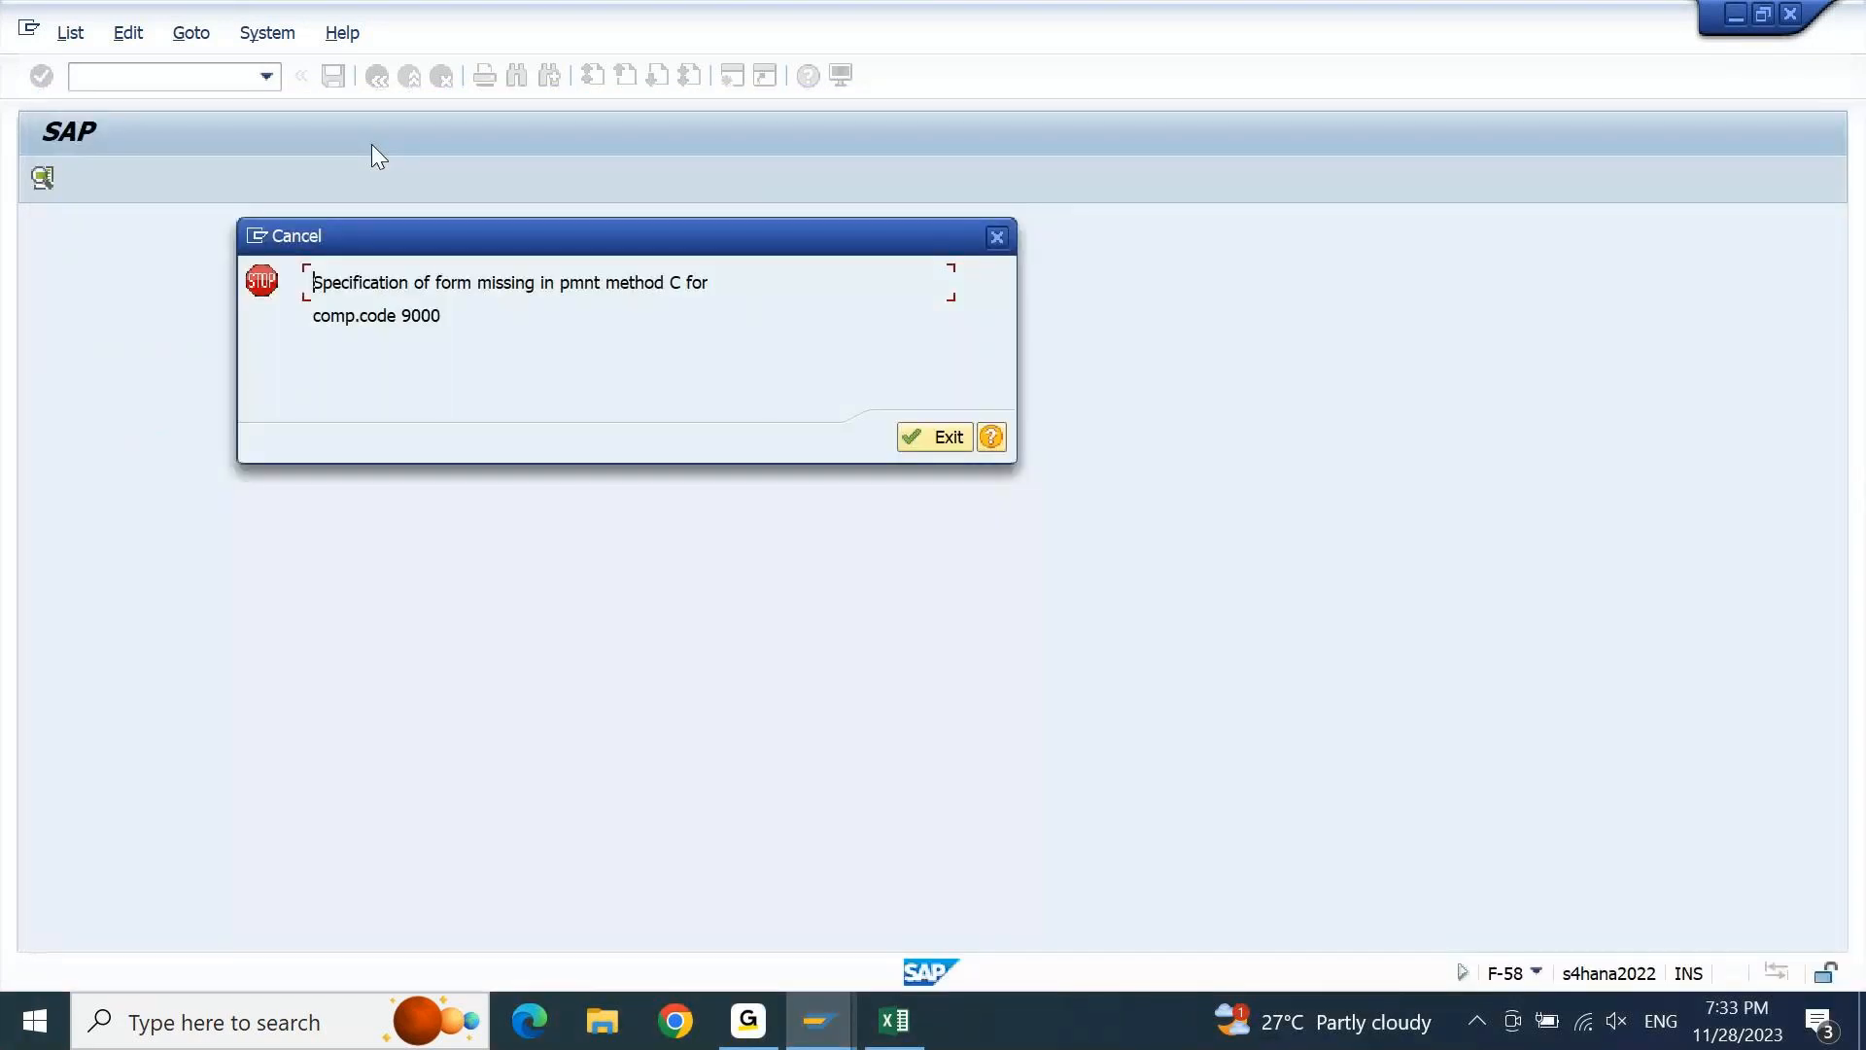
pyautogui.click(921, 435)
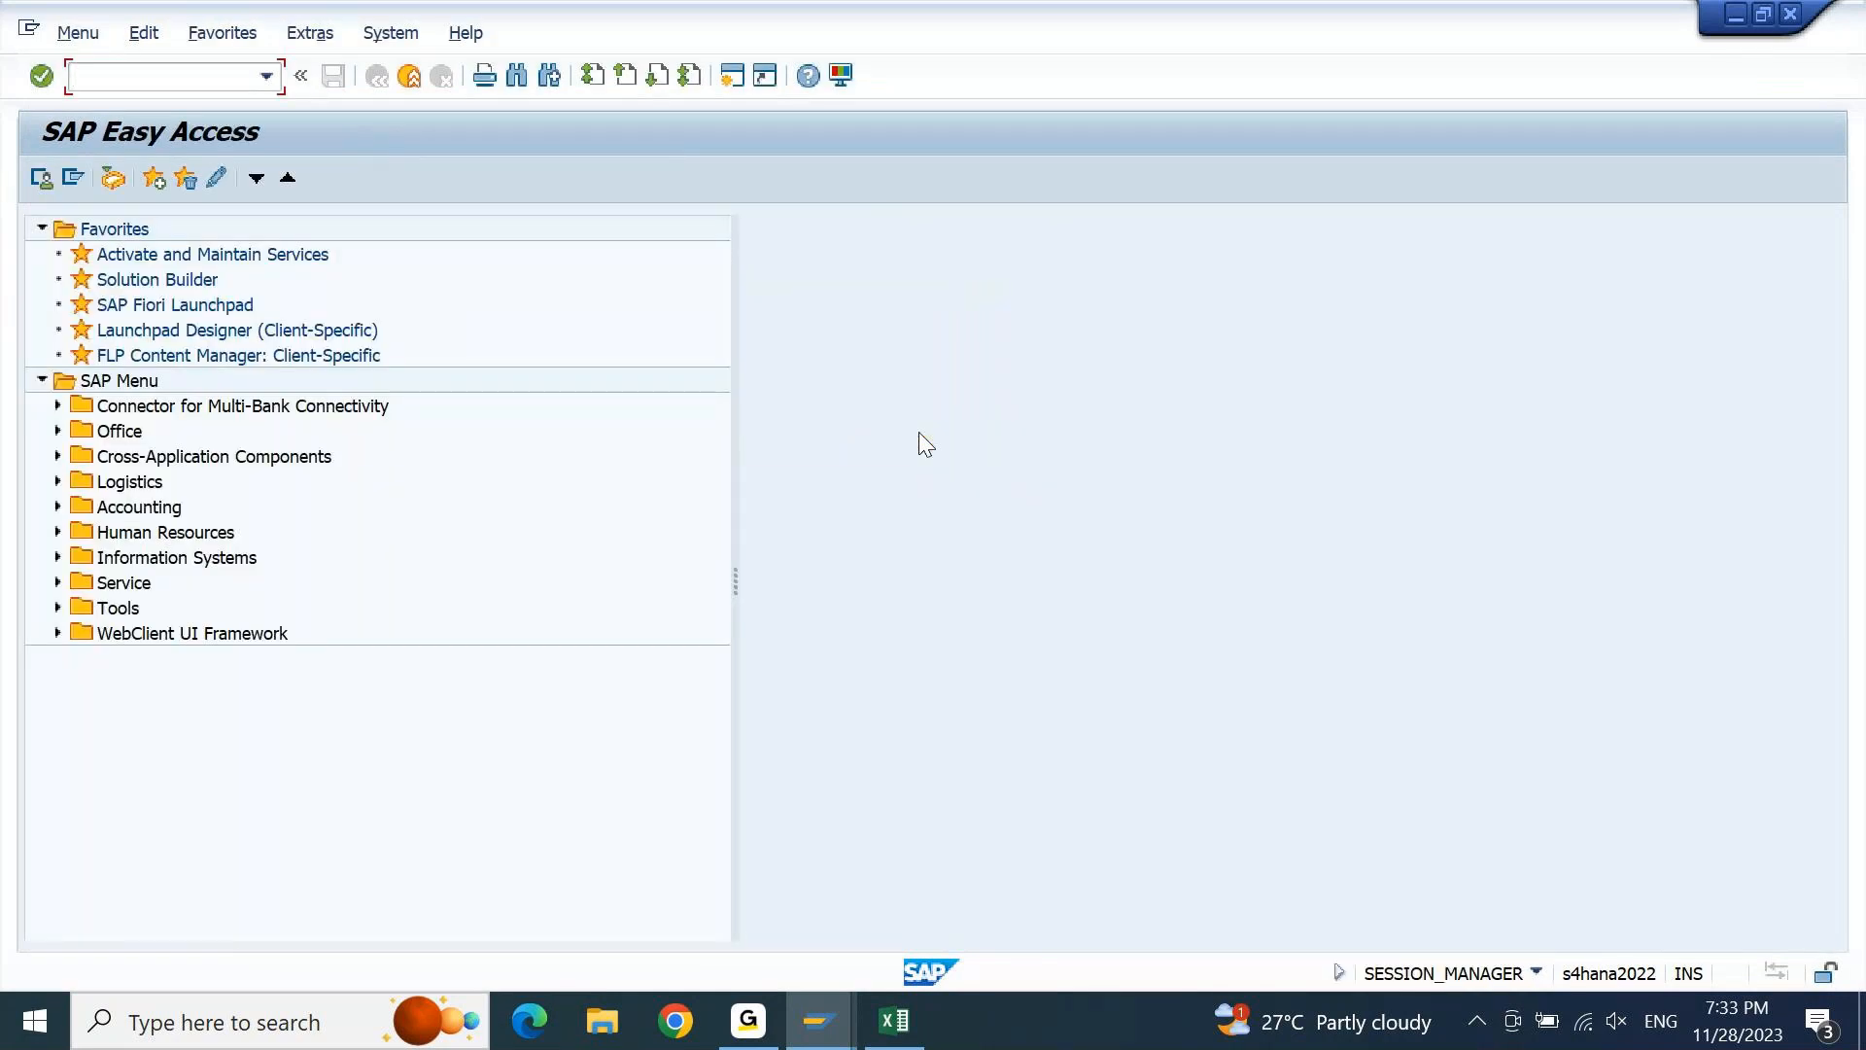
# Run the check register for paying company code 9000, house bank HDFC1 and account ID HDFC
pyautogui.moveTo(818, 1021)
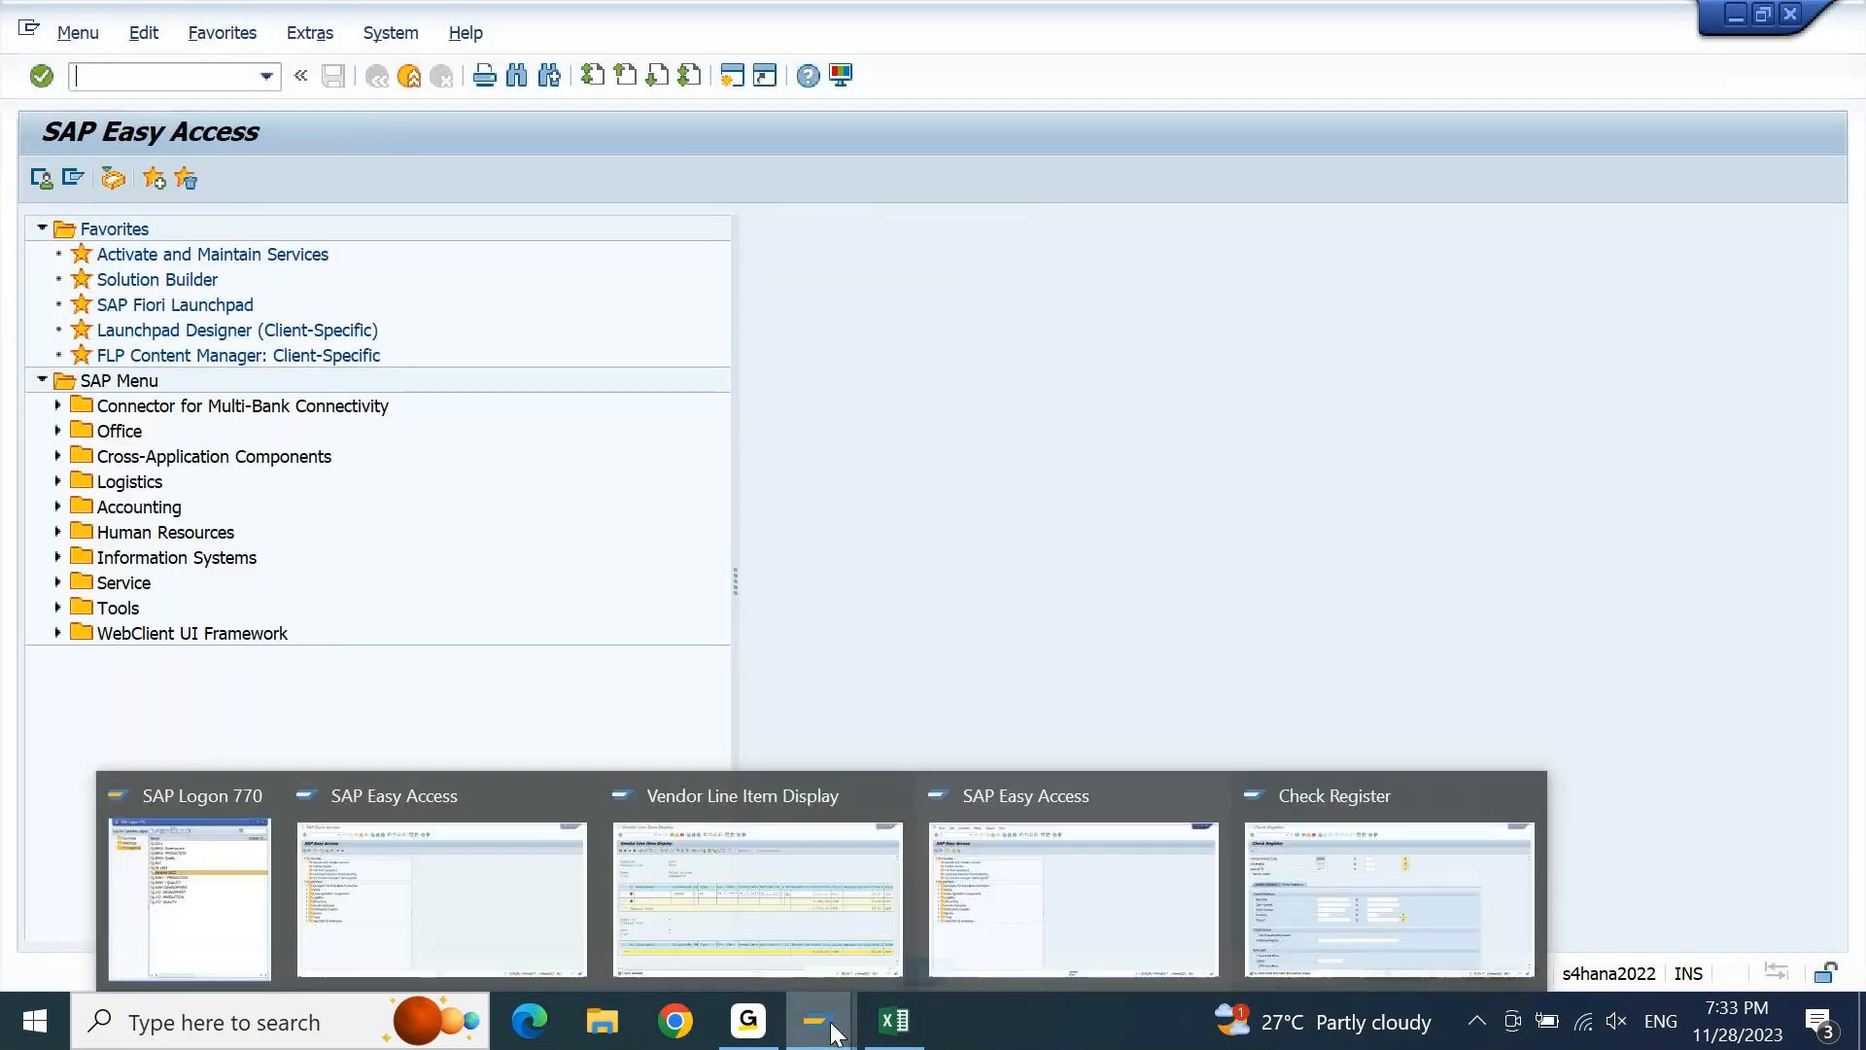
pyautogui.click(1270, 846)
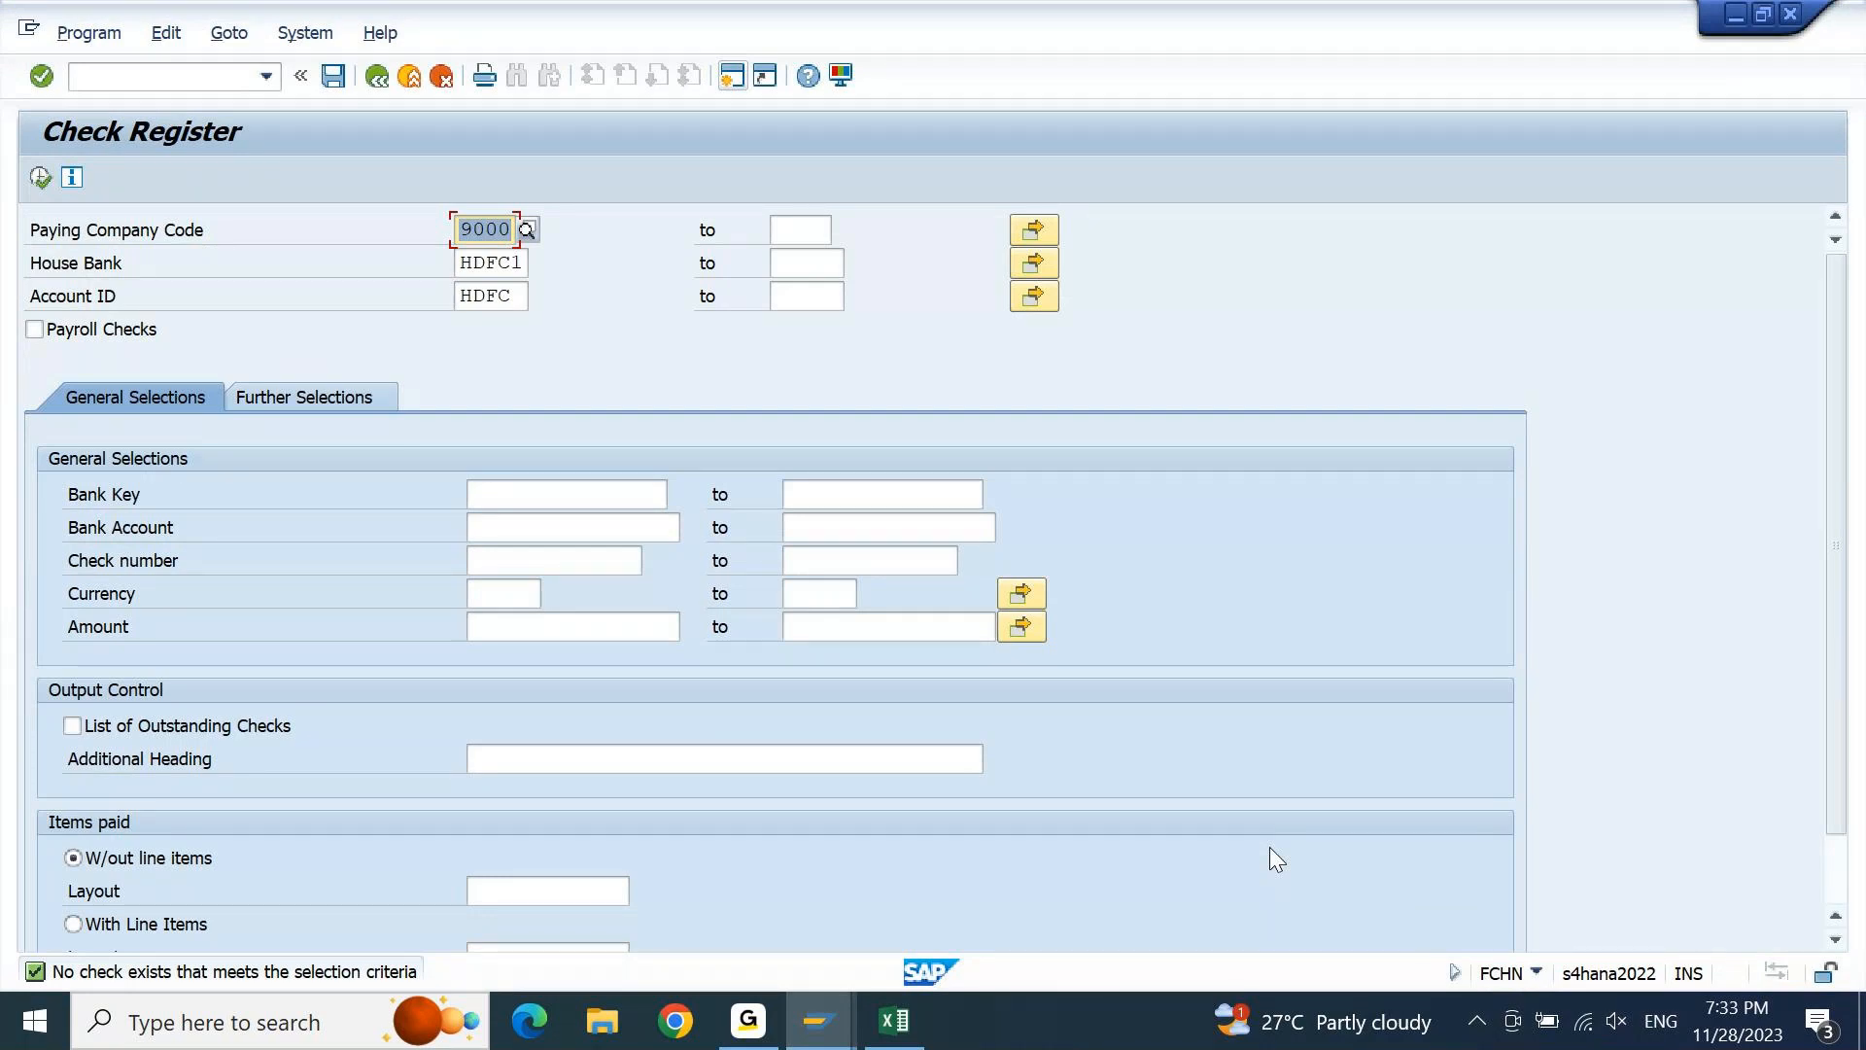
pyautogui.click(49, 185)
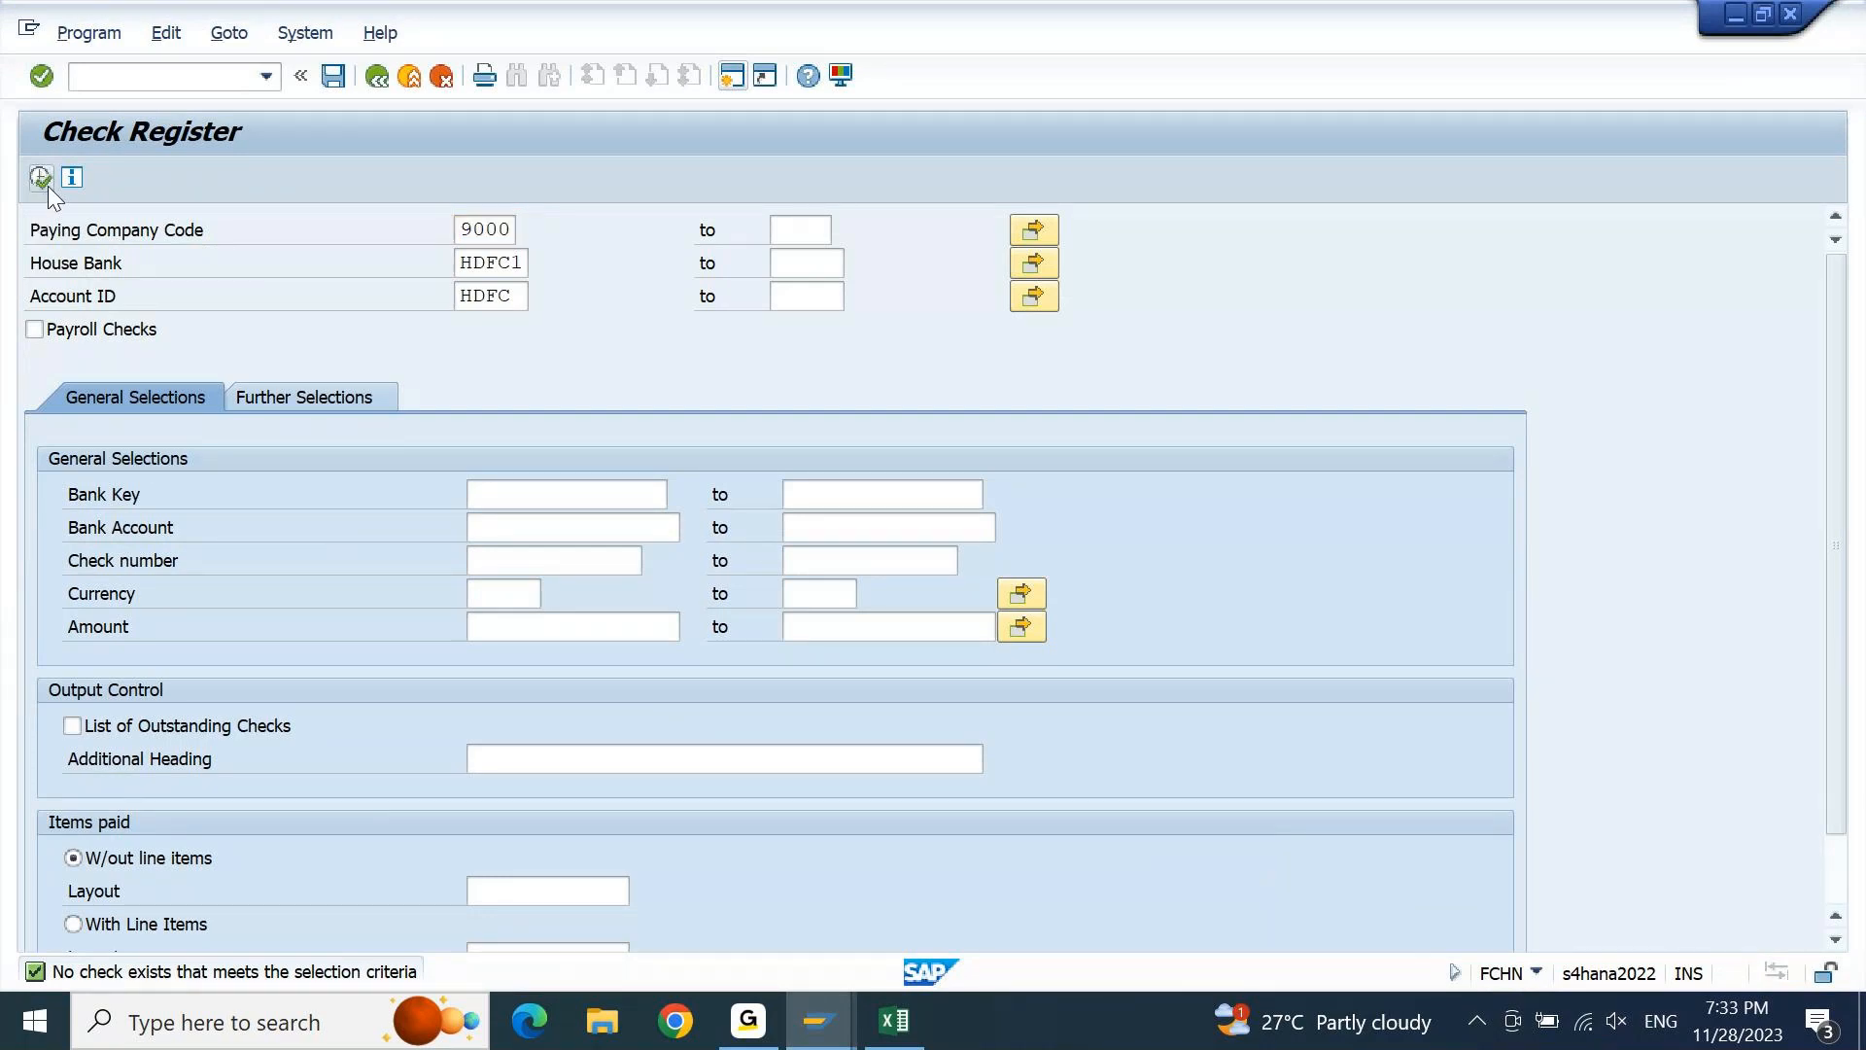
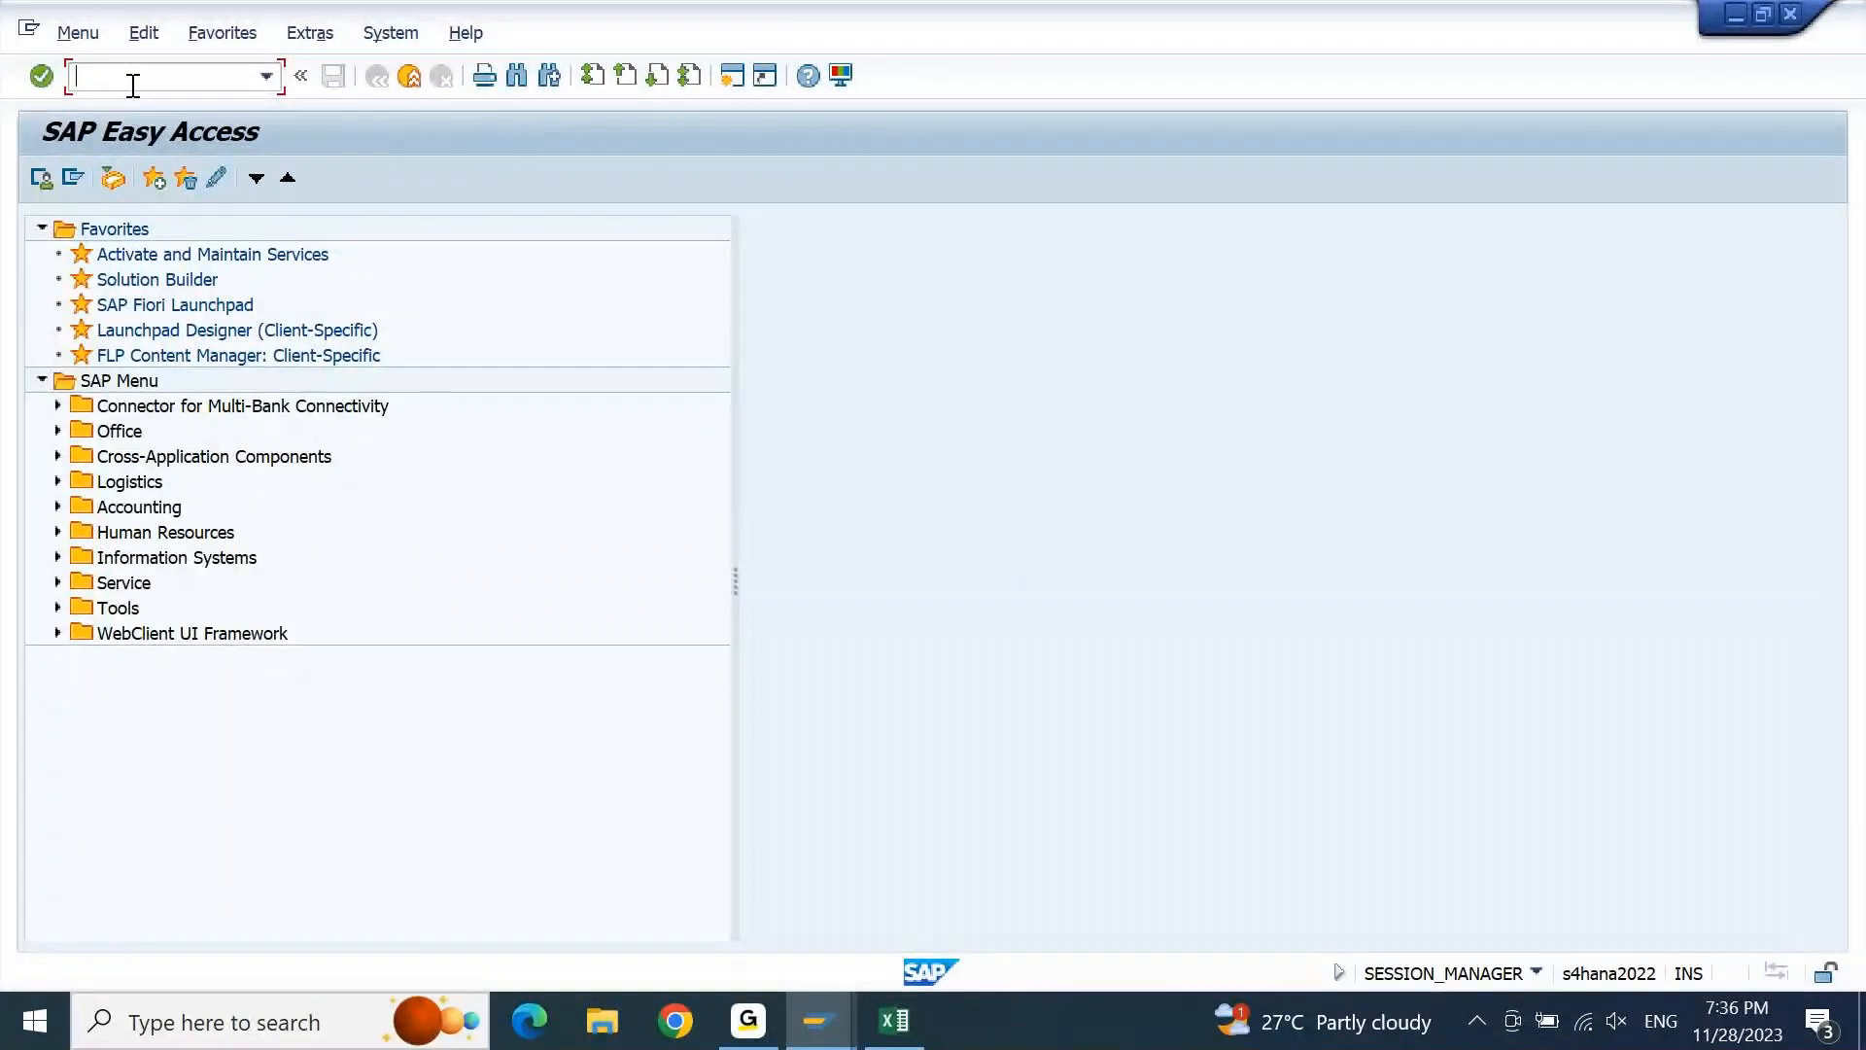
# Open transaction FBZP, examine the payment medium program of India's payment method C and return to the payment program customizing overview
pyautogui.write('FBZP')
pyautogui.press('Return')
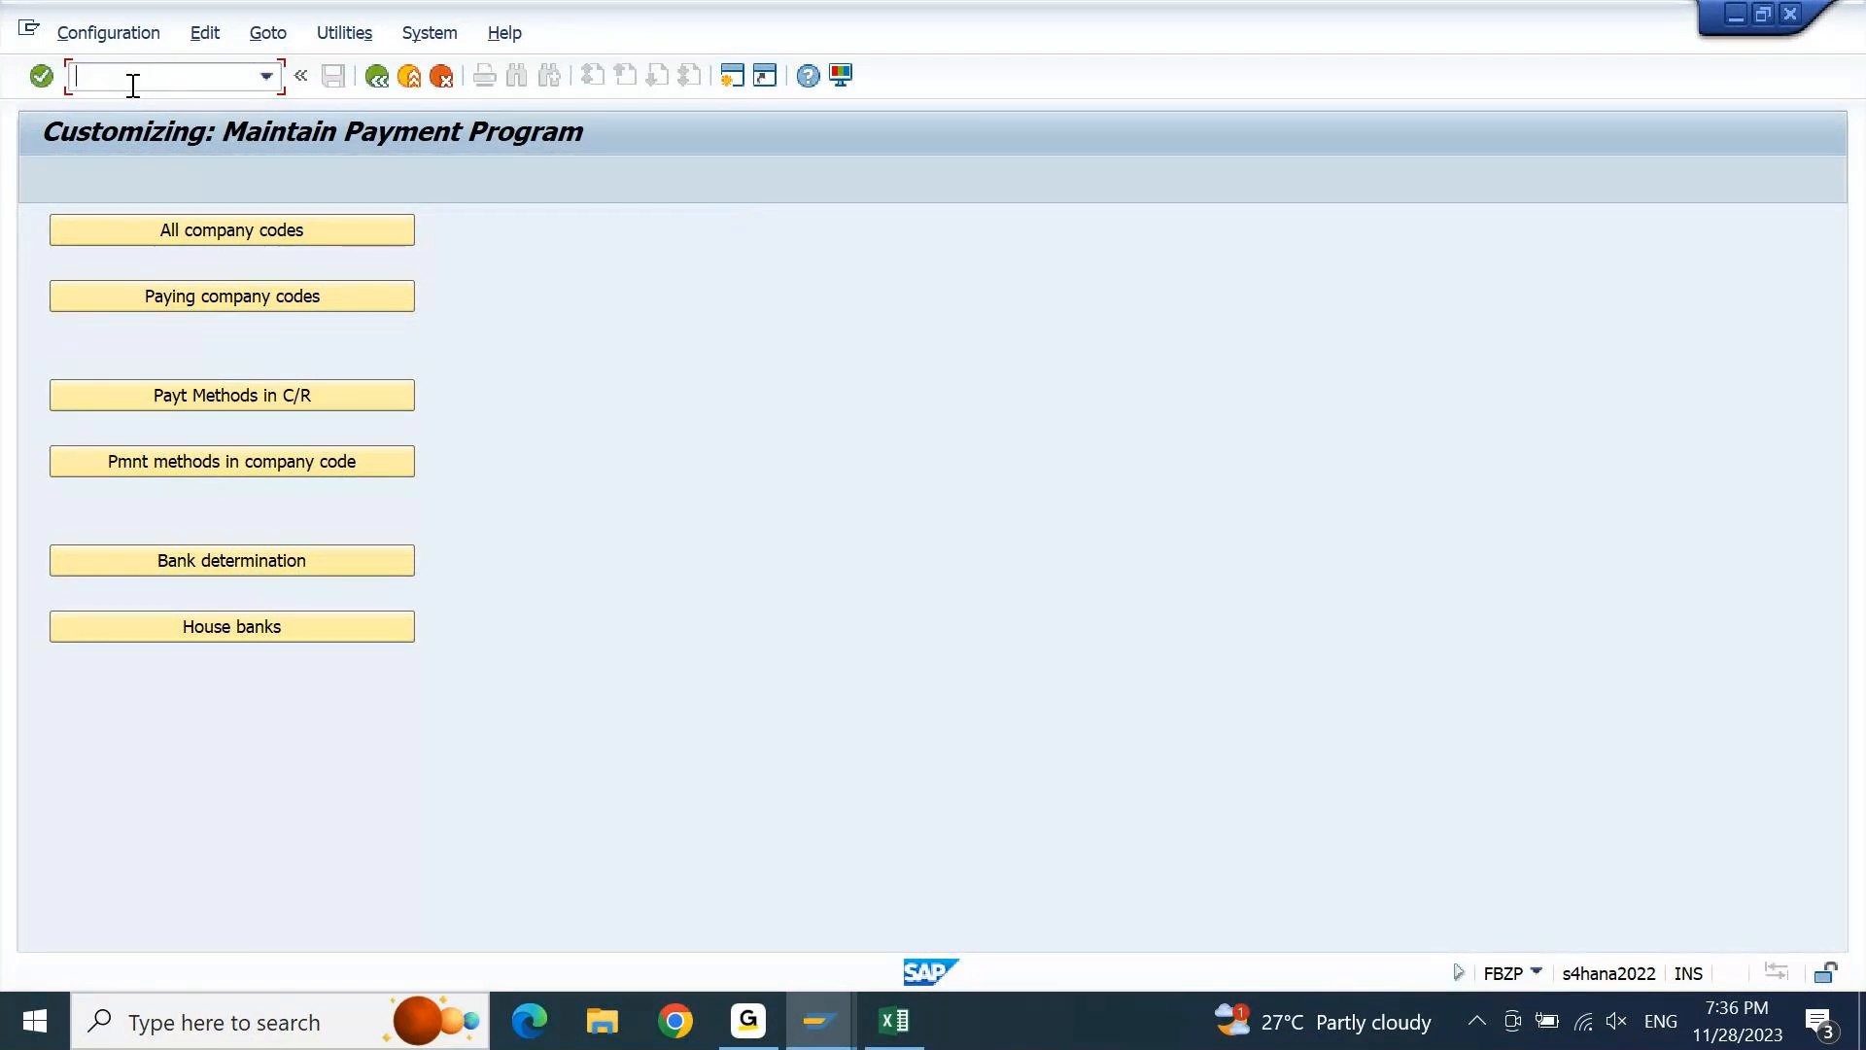
pyautogui.click(249, 397)
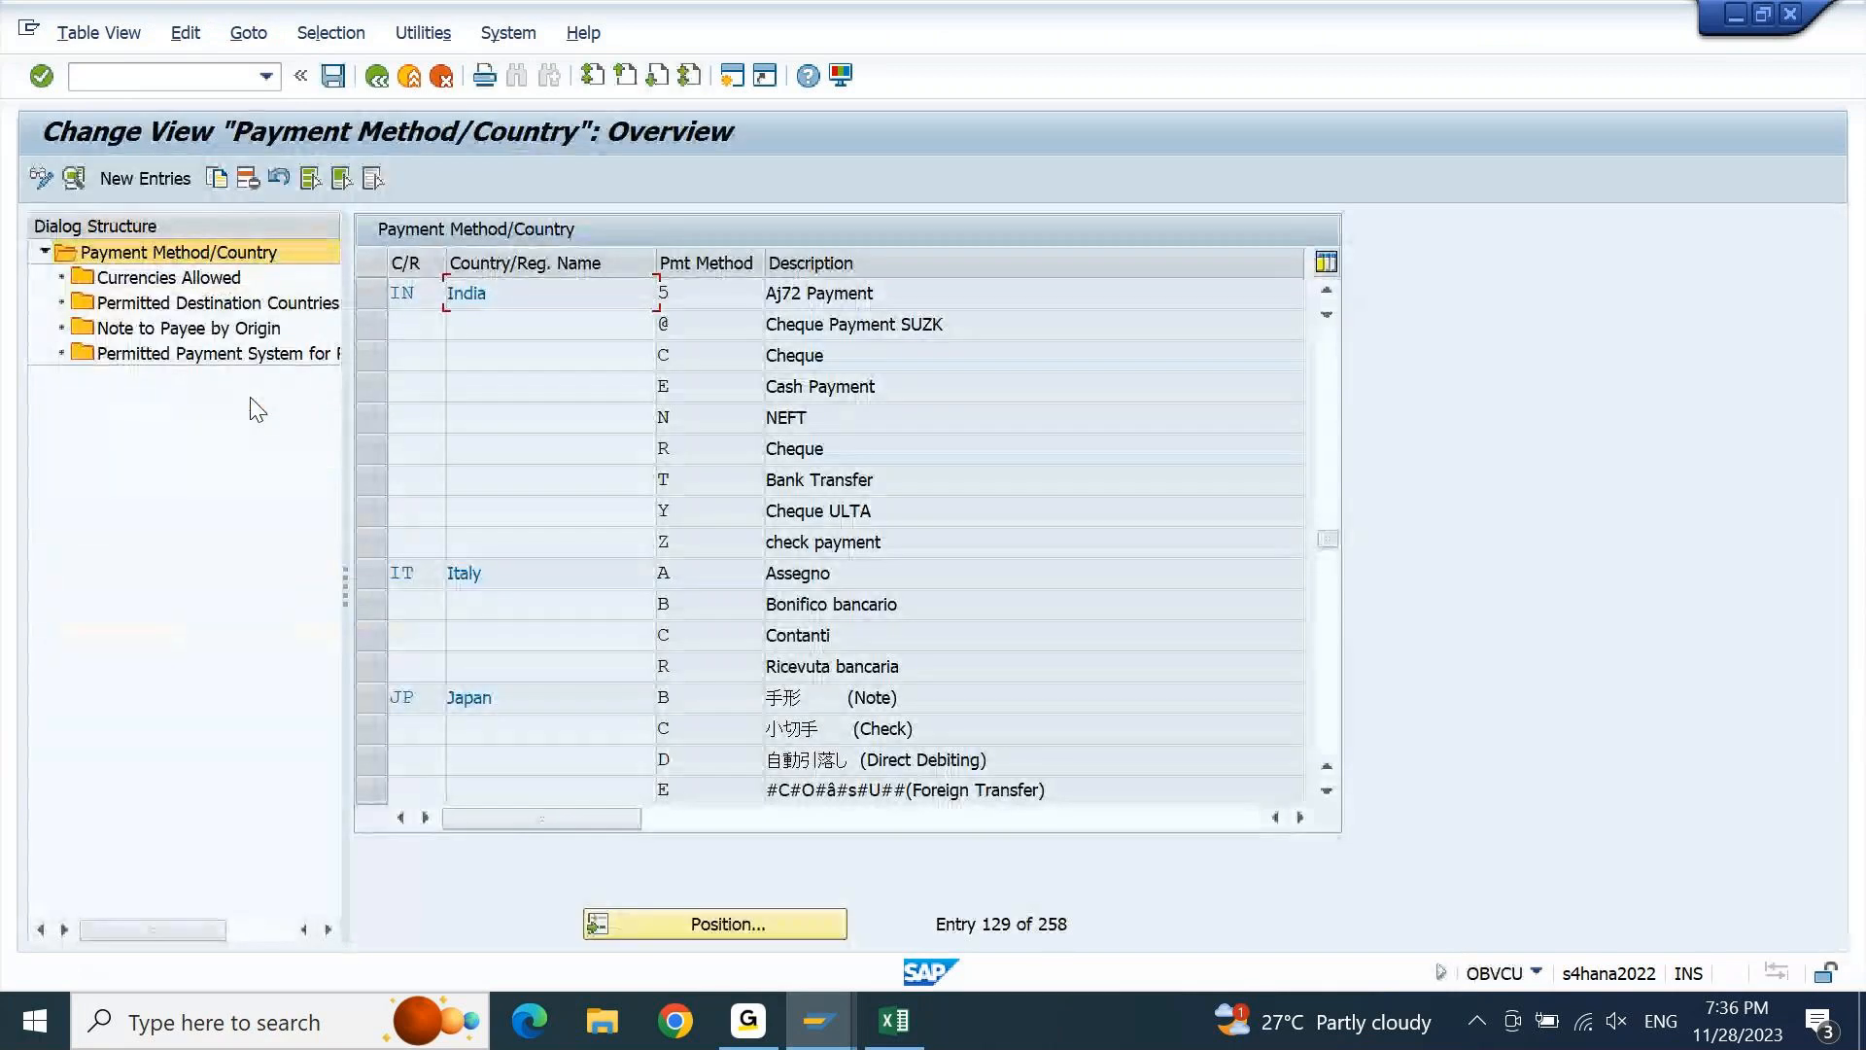
pyautogui.doubleClick(839, 350)
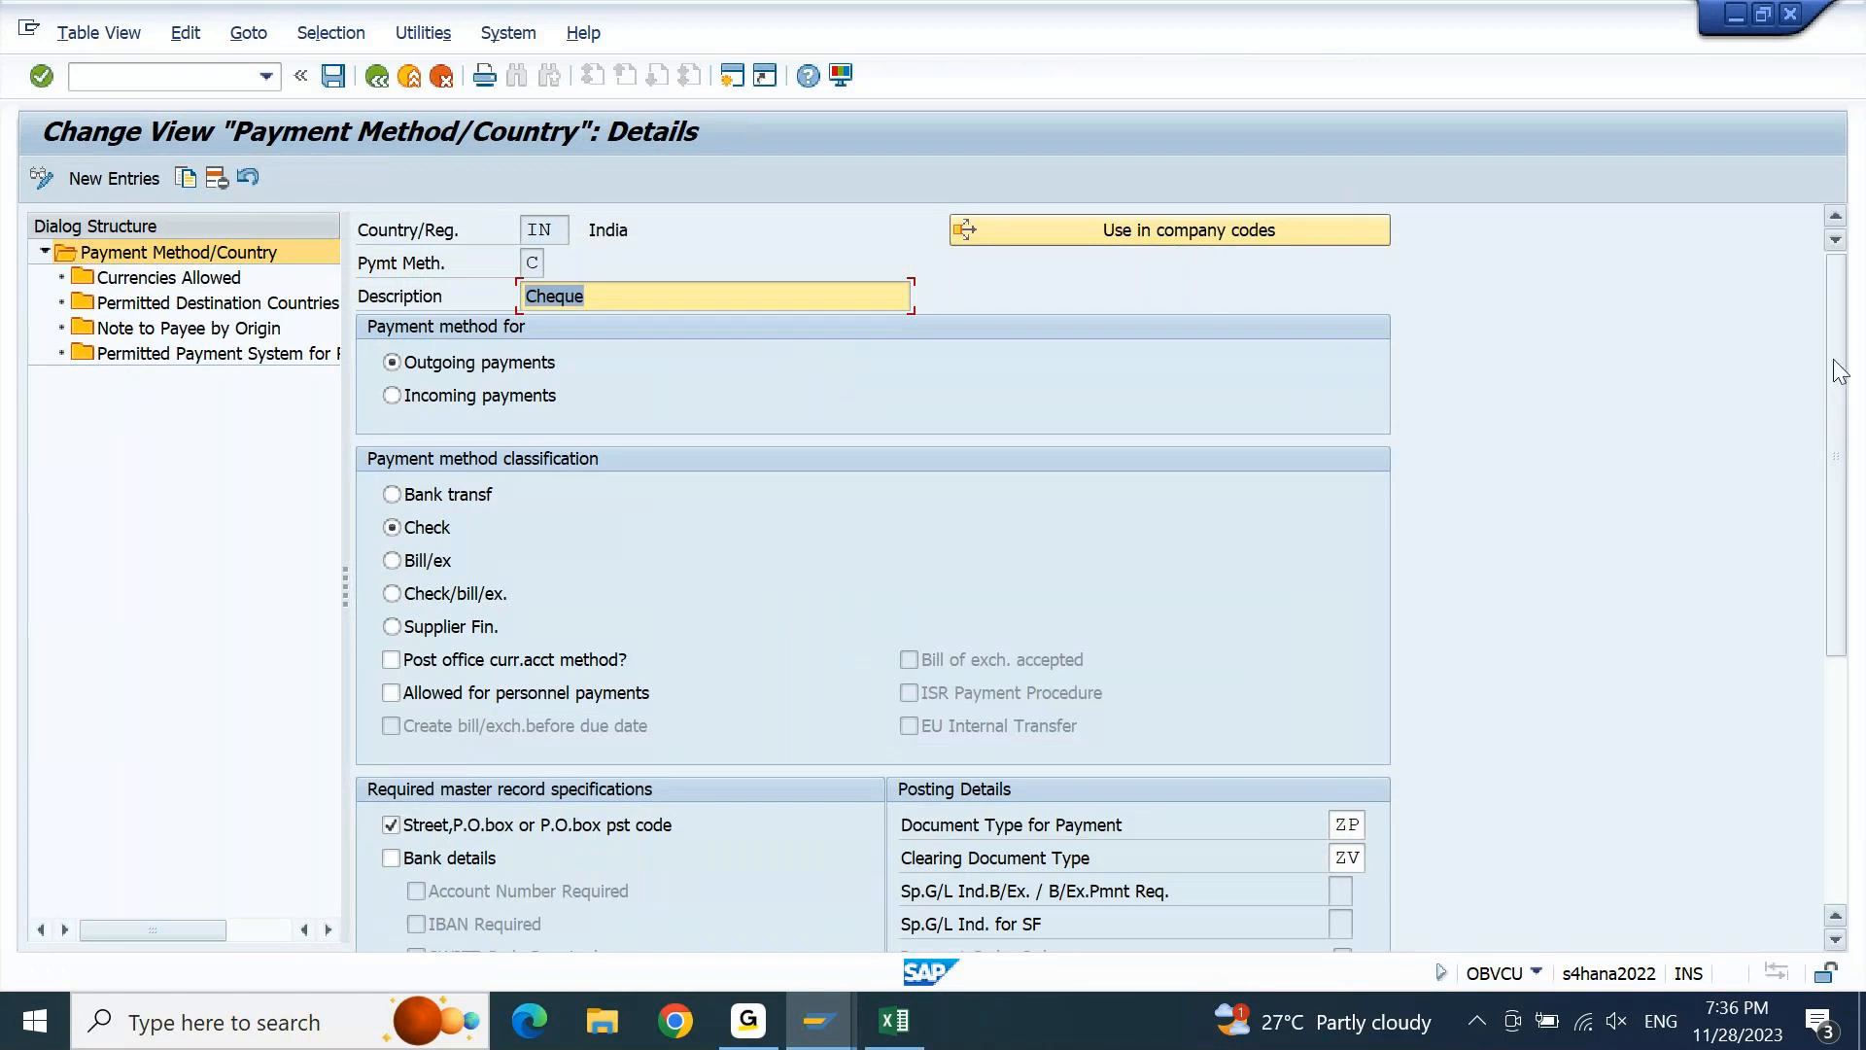
pyautogui.moveTo(1840, 371); pyautogui.dragTo(1827, 643)
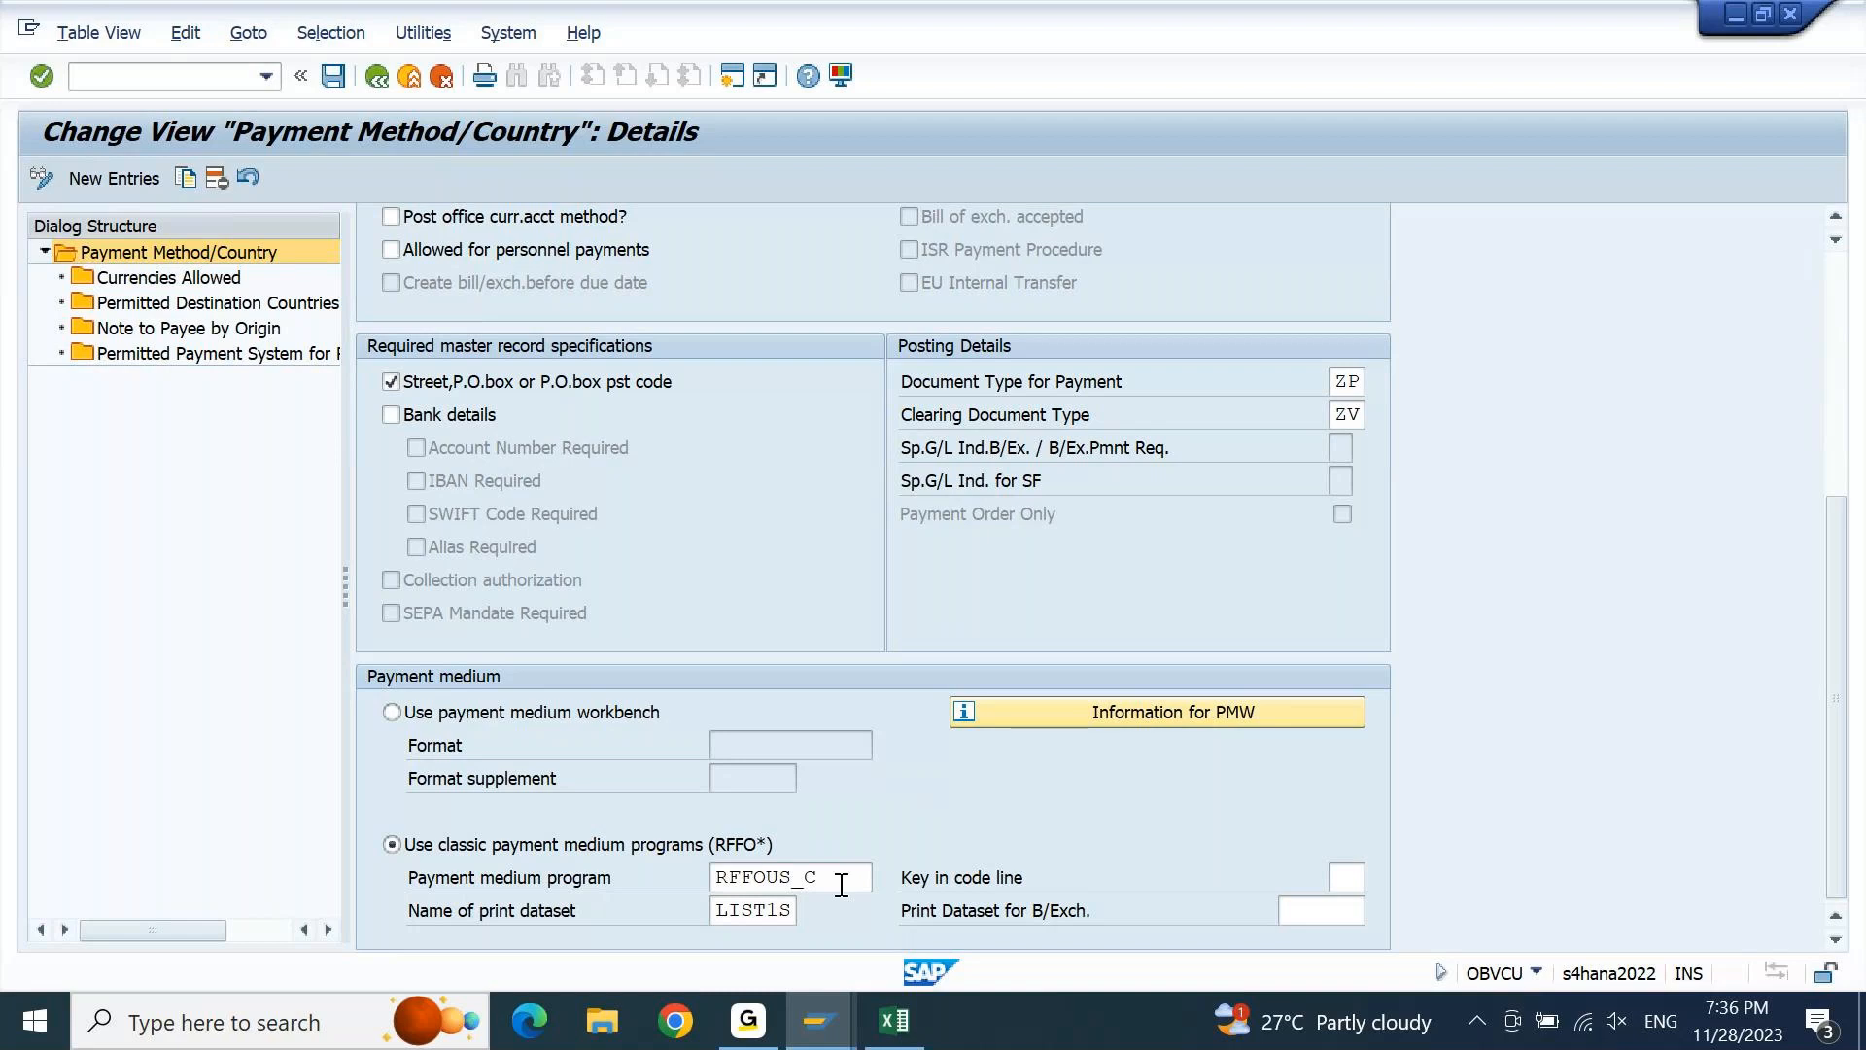
pyautogui.moveTo(842, 884); pyautogui.dragTo(693, 901)
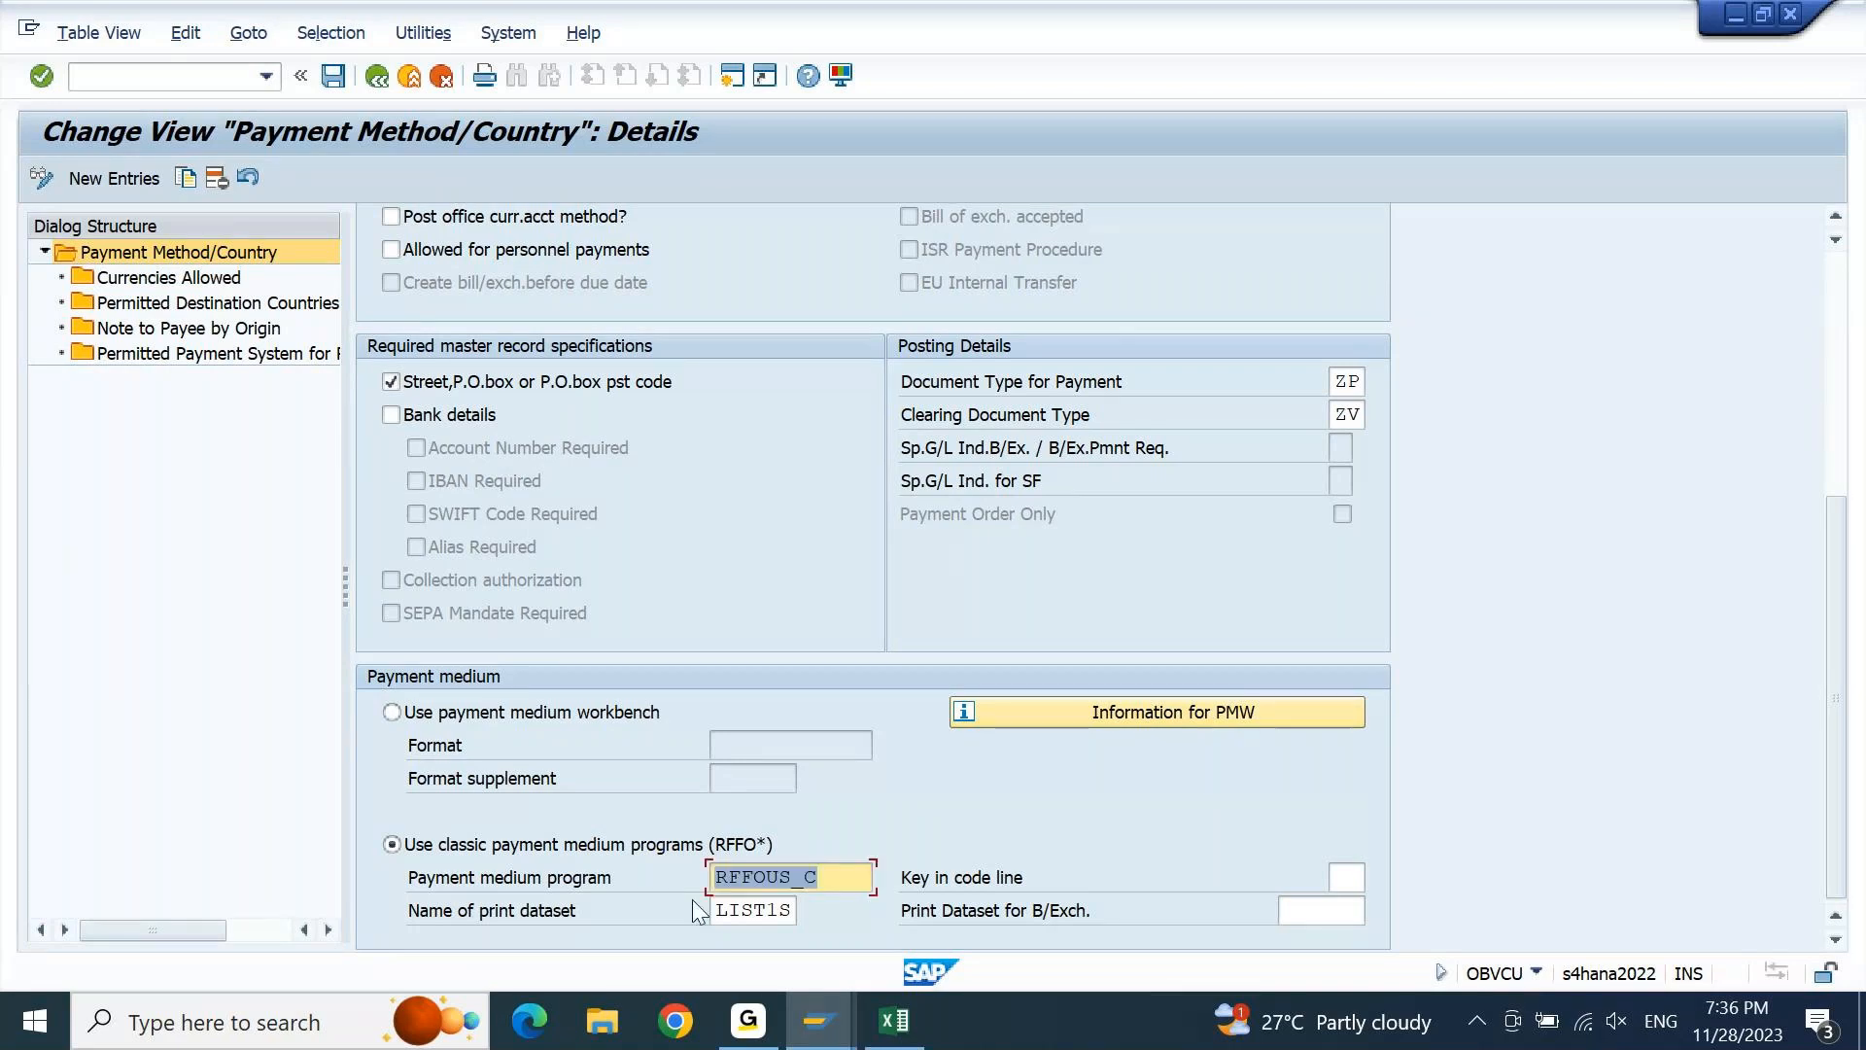
pyautogui.click(692, 900)
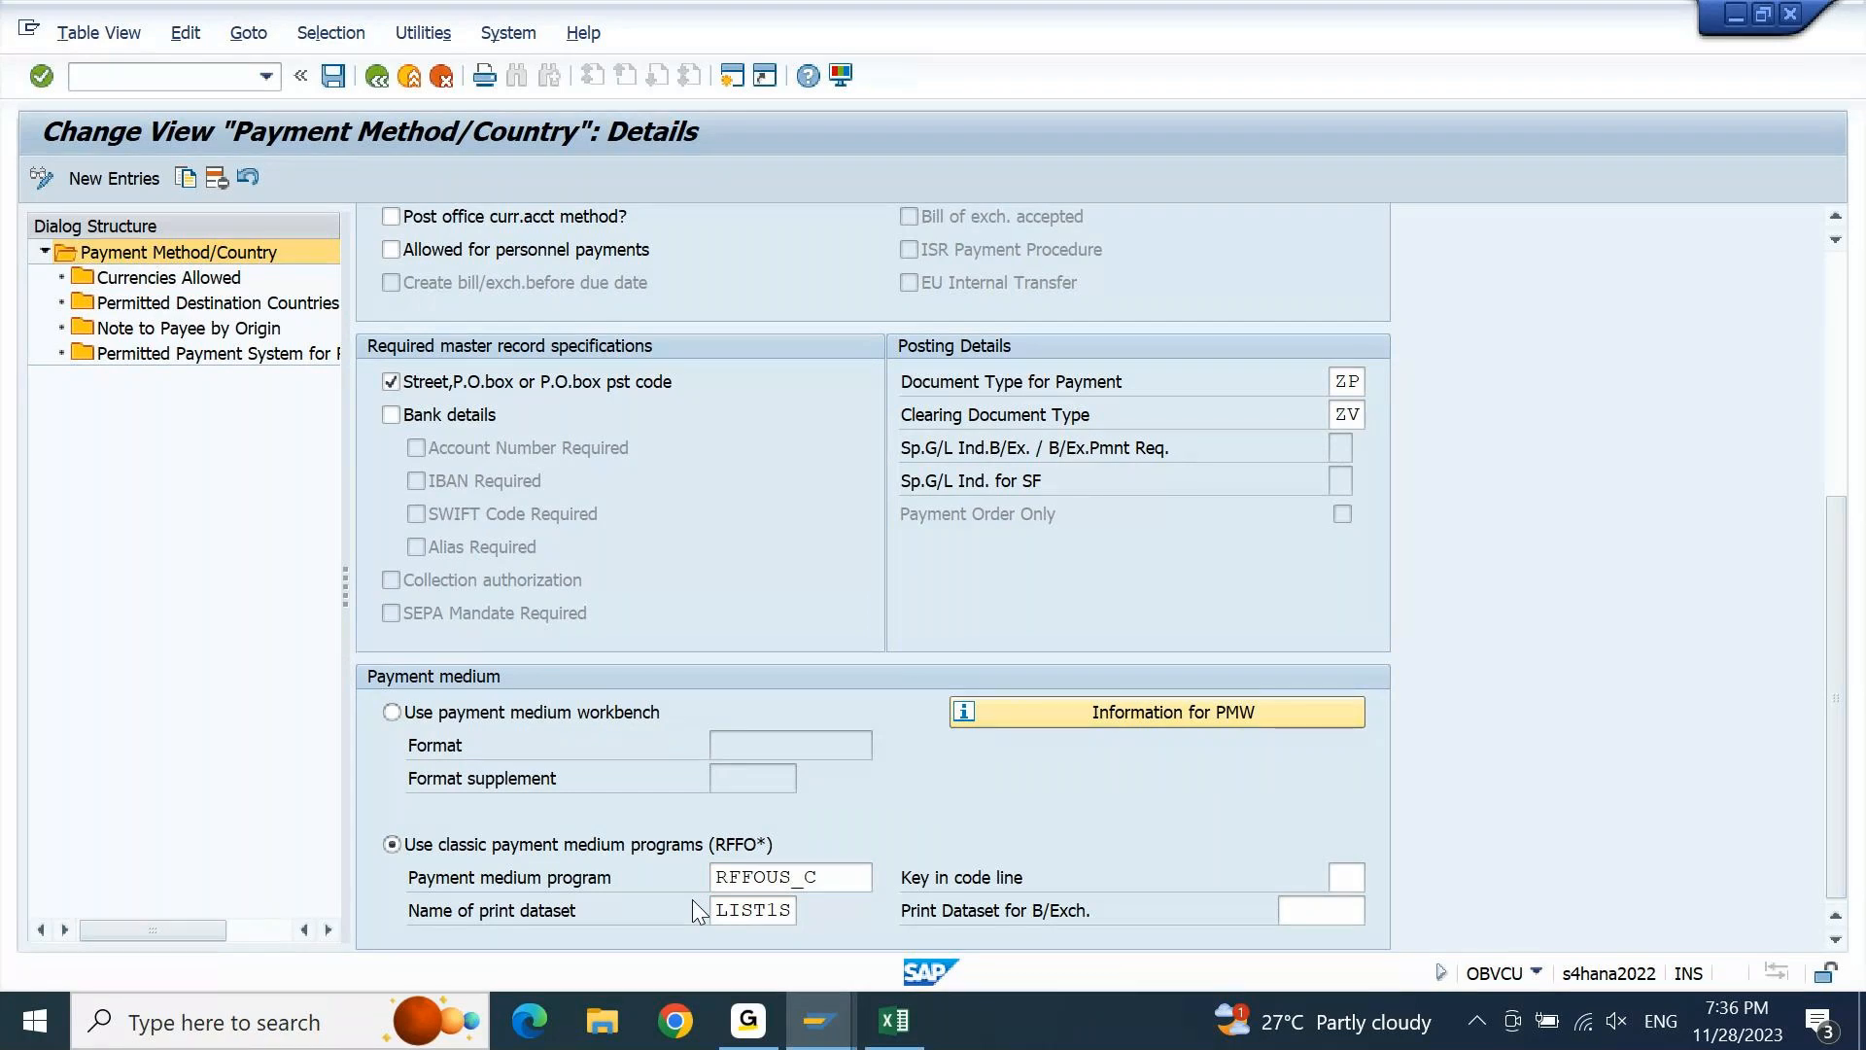
pyautogui.press('F3')
pyautogui.press('F3')
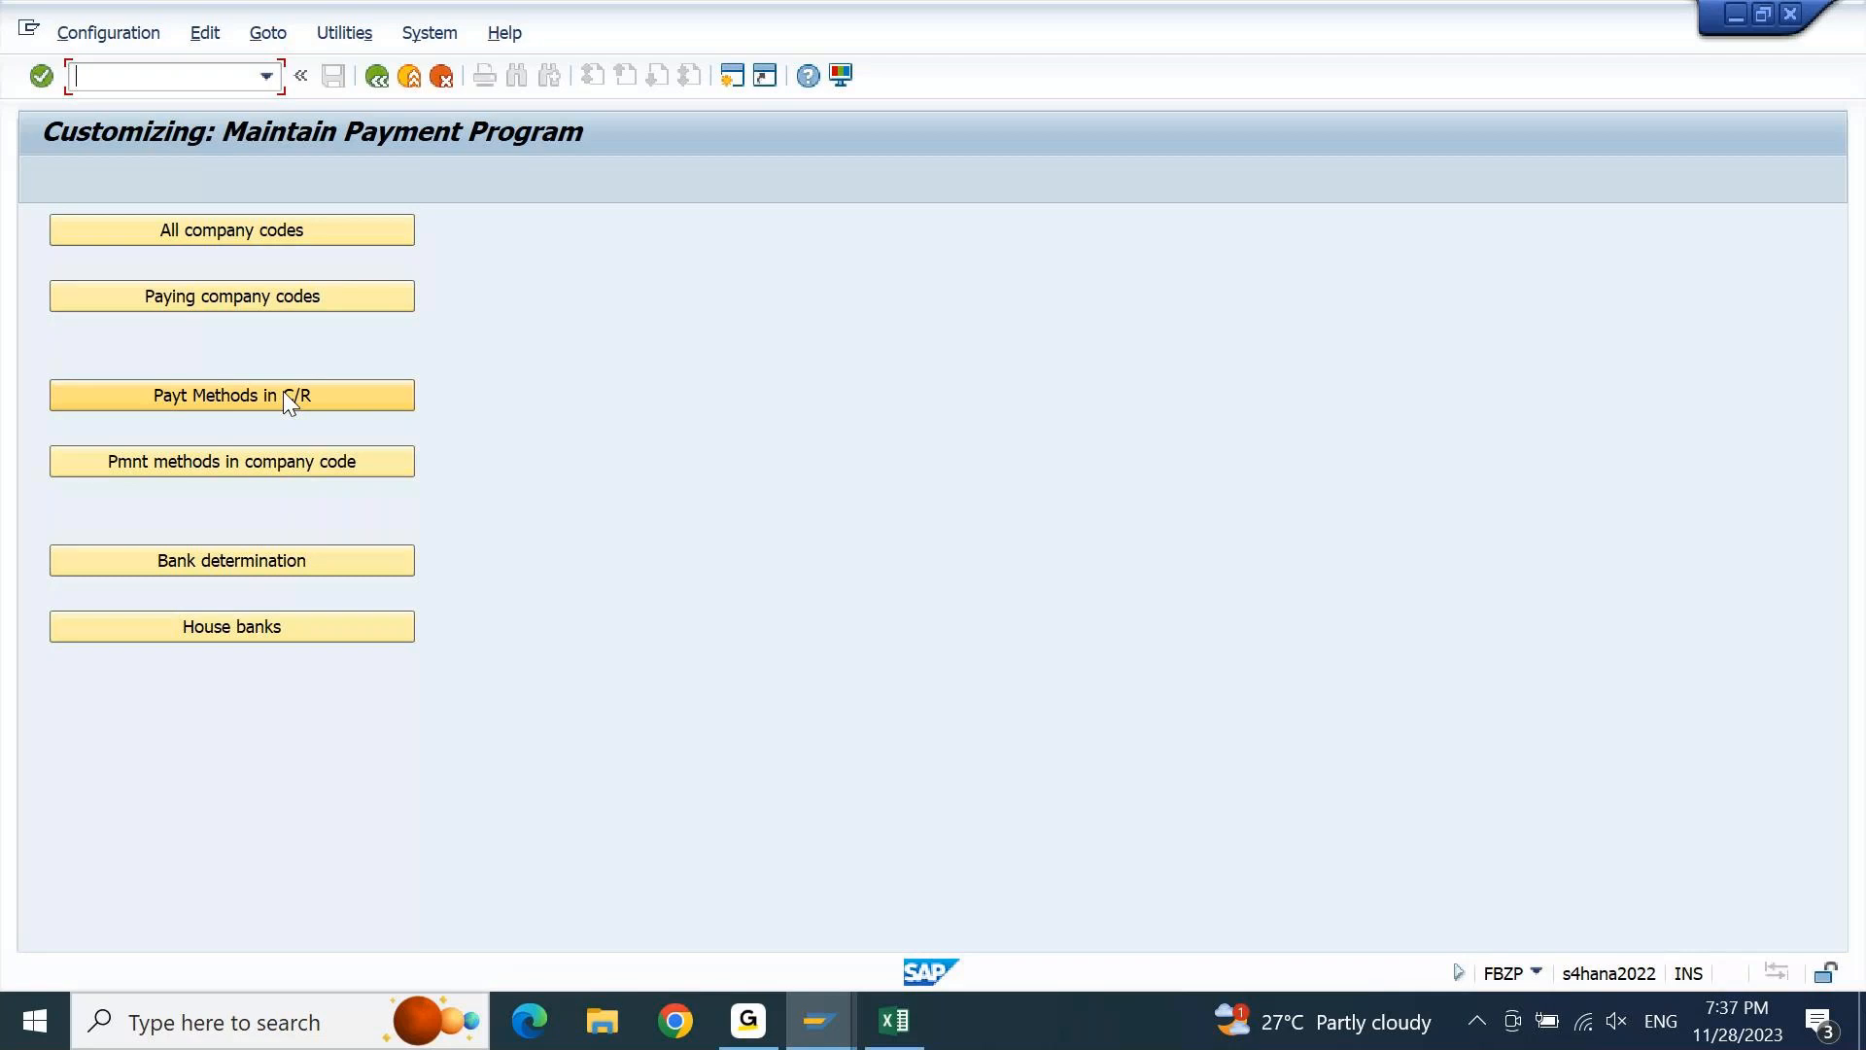
# Open the company code settings of payment method C for company code 9000 and expand its form data
pyautogui.click(267, 463)
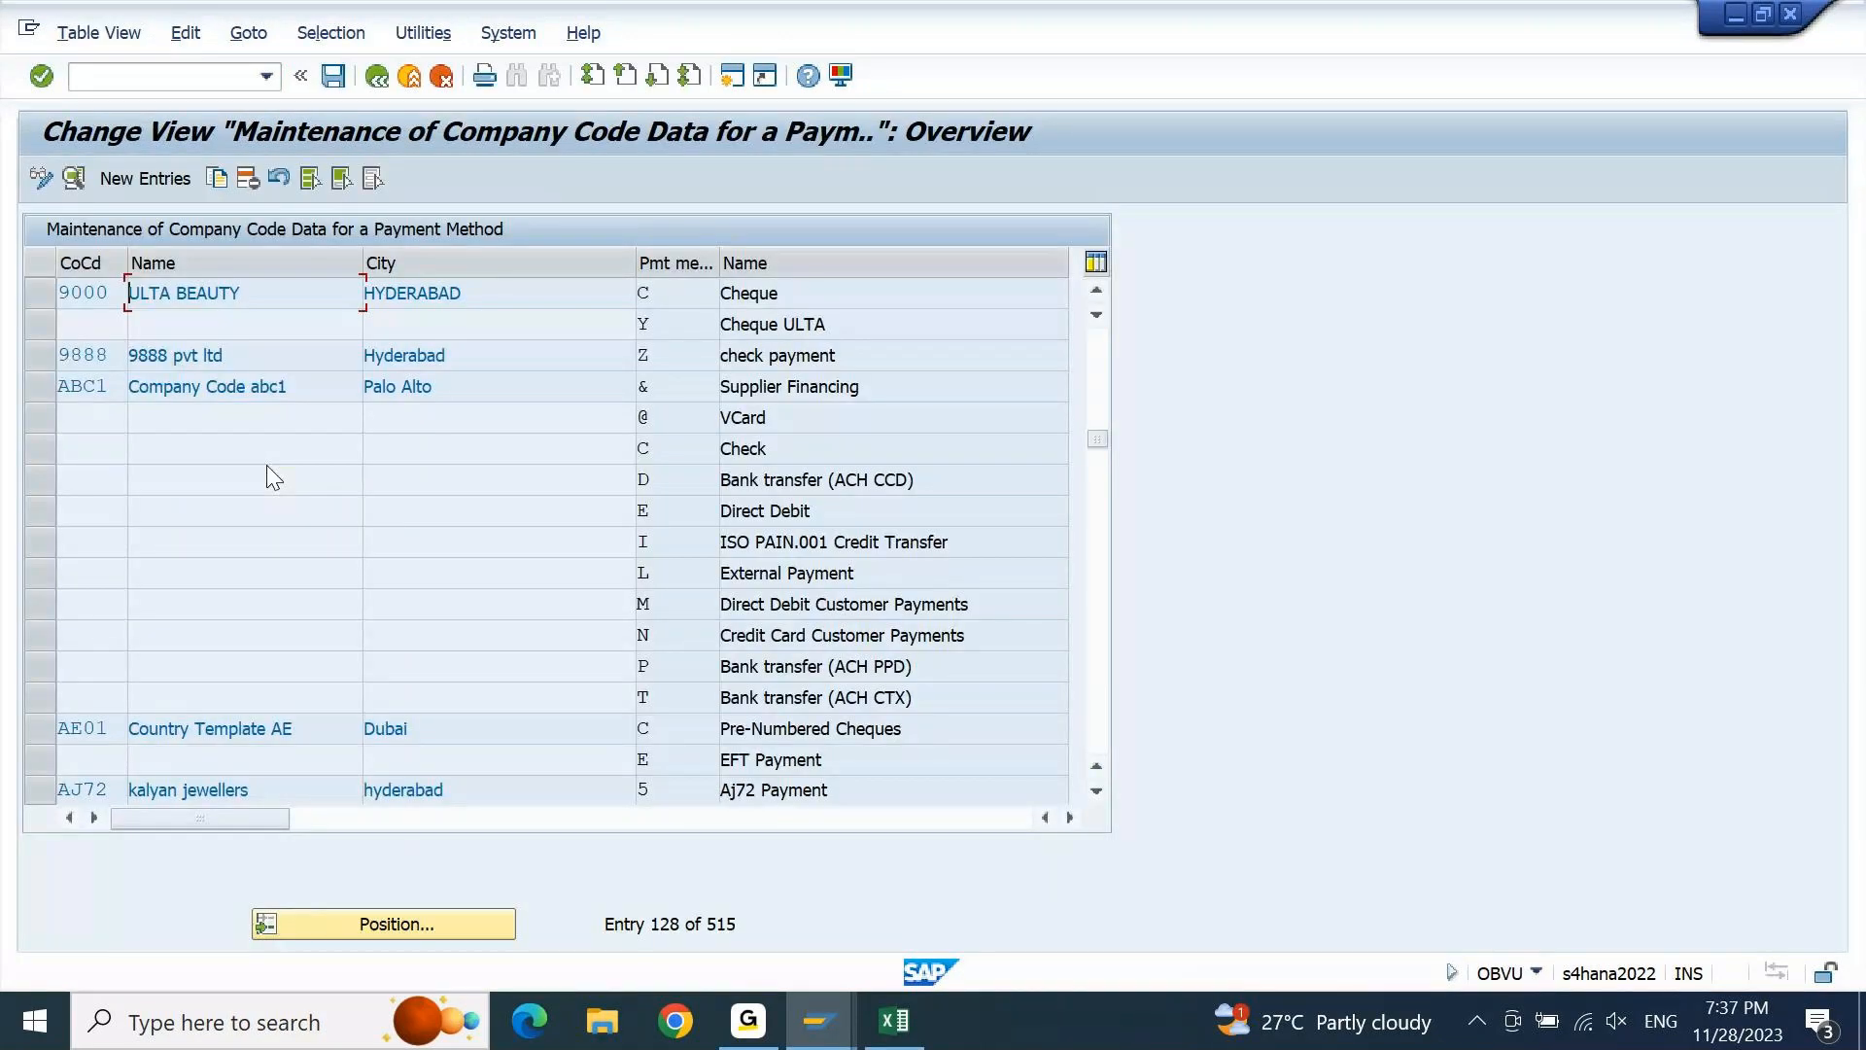
pyautogui.doubleClick(604, 293)
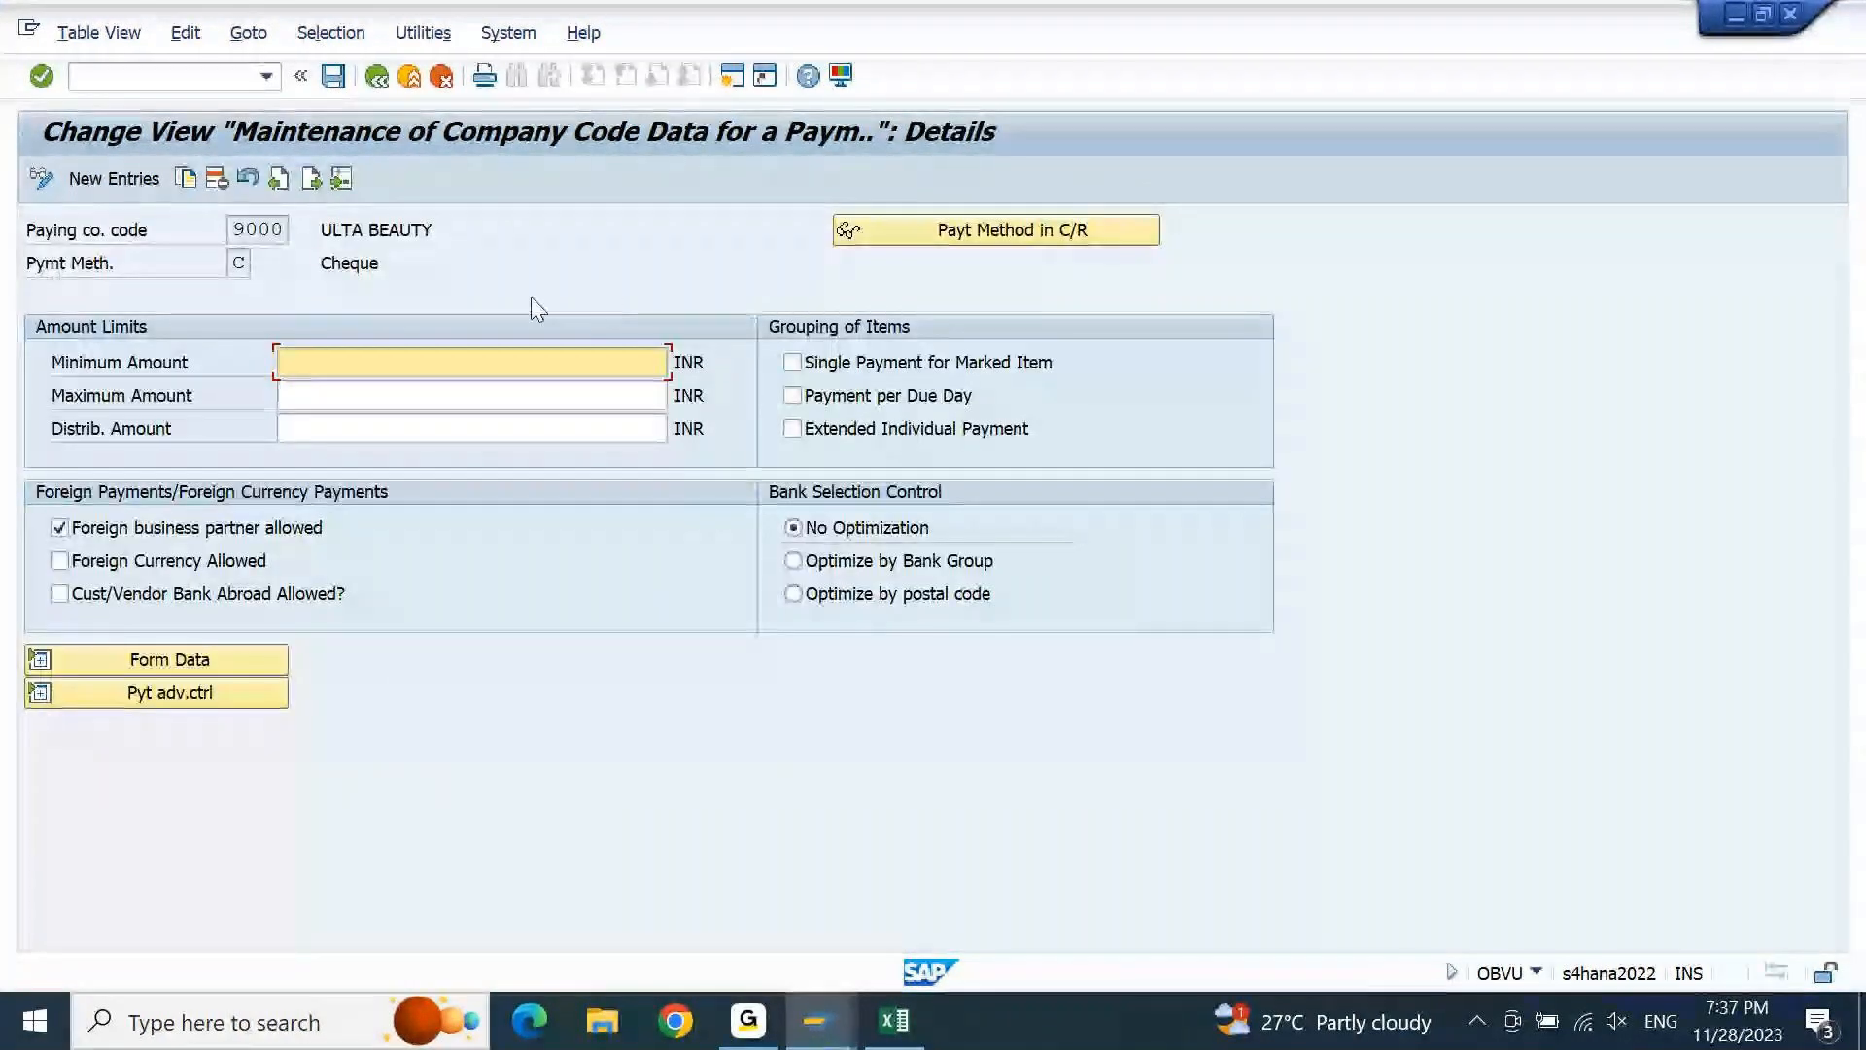
pyautogui.click(137, 661)
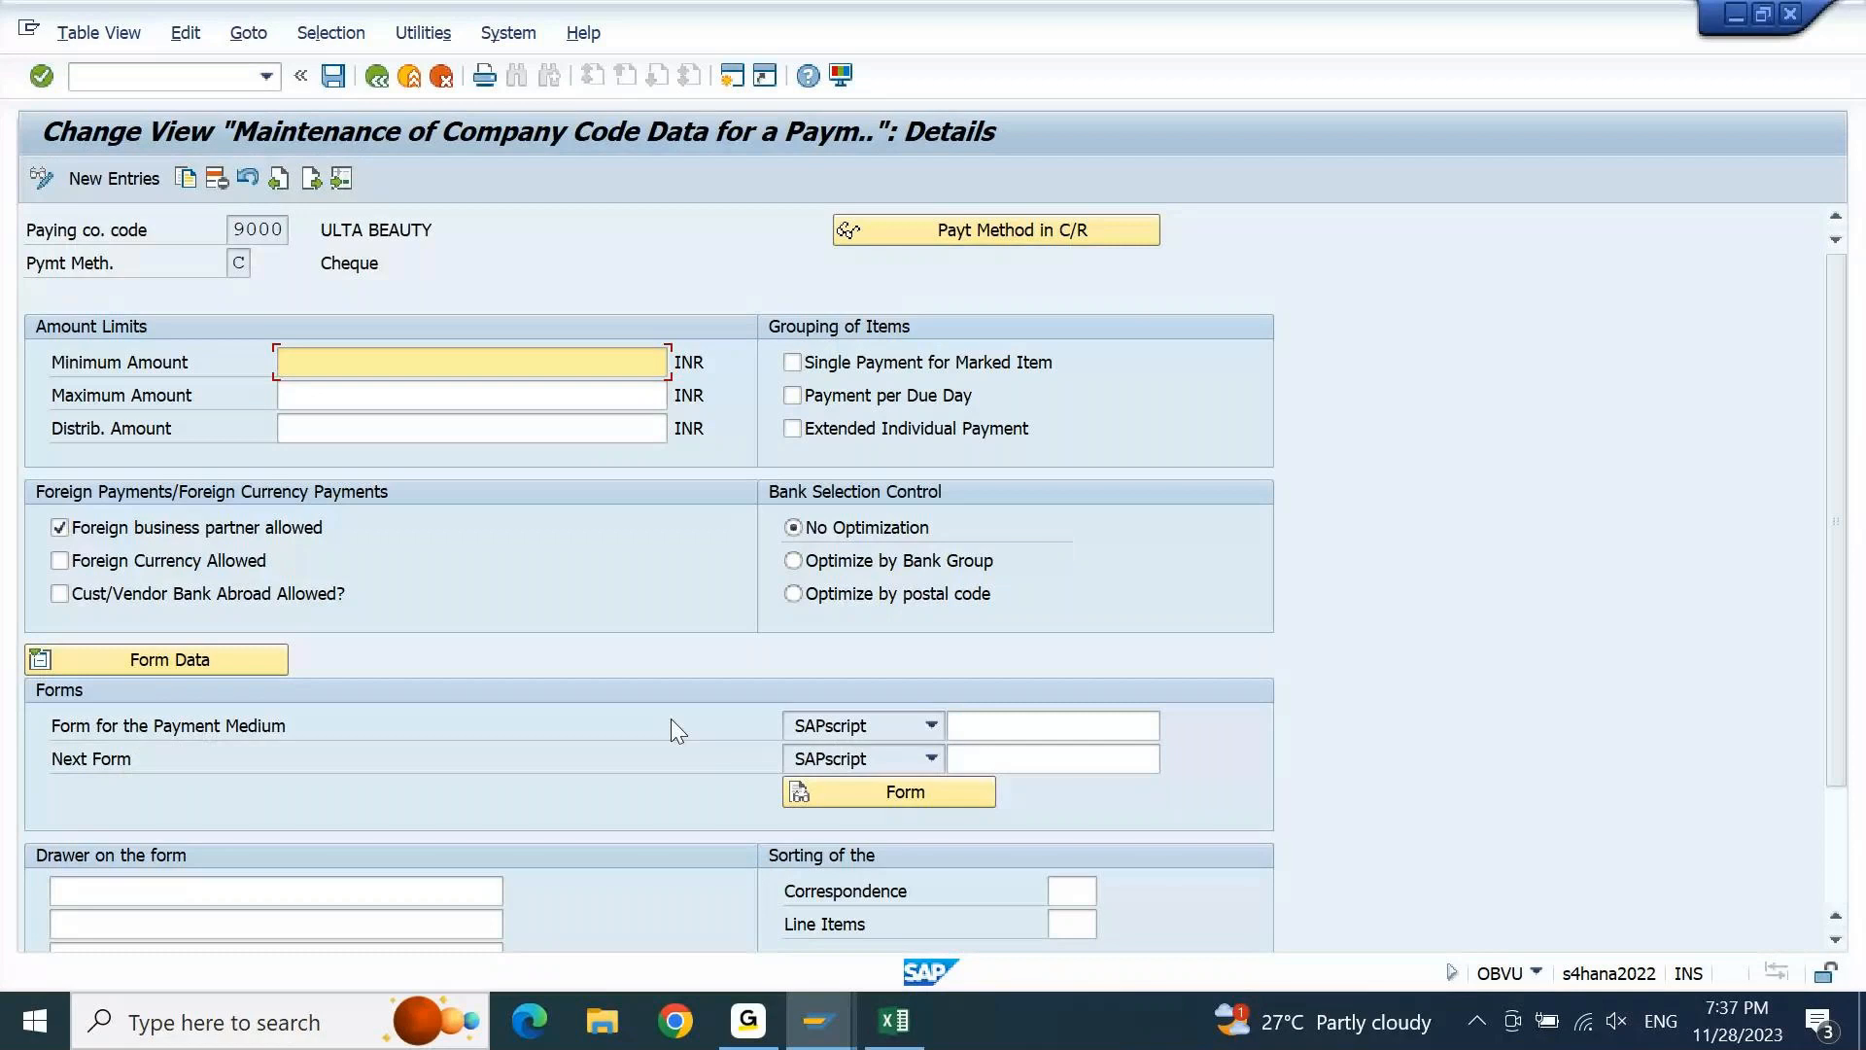
# Assign the international SAPscript form Check (With Check Management), F110_PRENUM_CHCK, as the form for the payment medium
pyautogui.click(1031, 729)
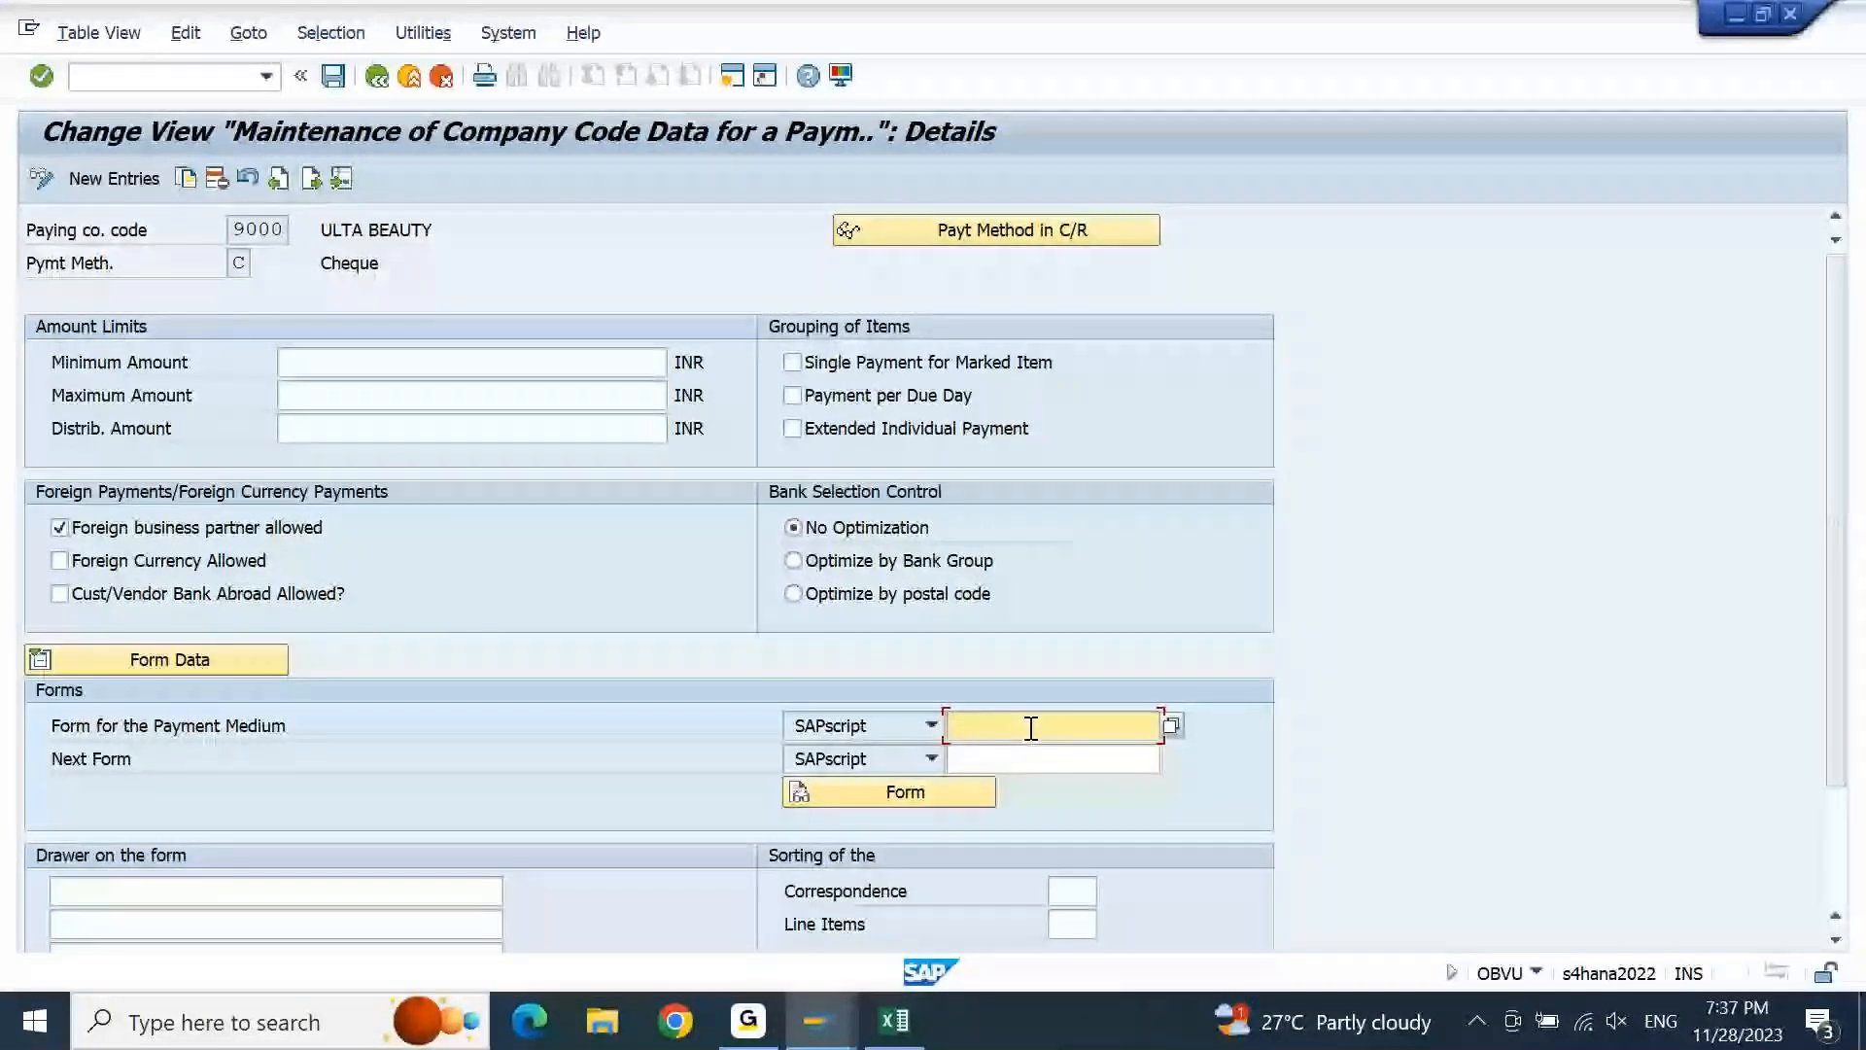
pyautogui.press('F4')
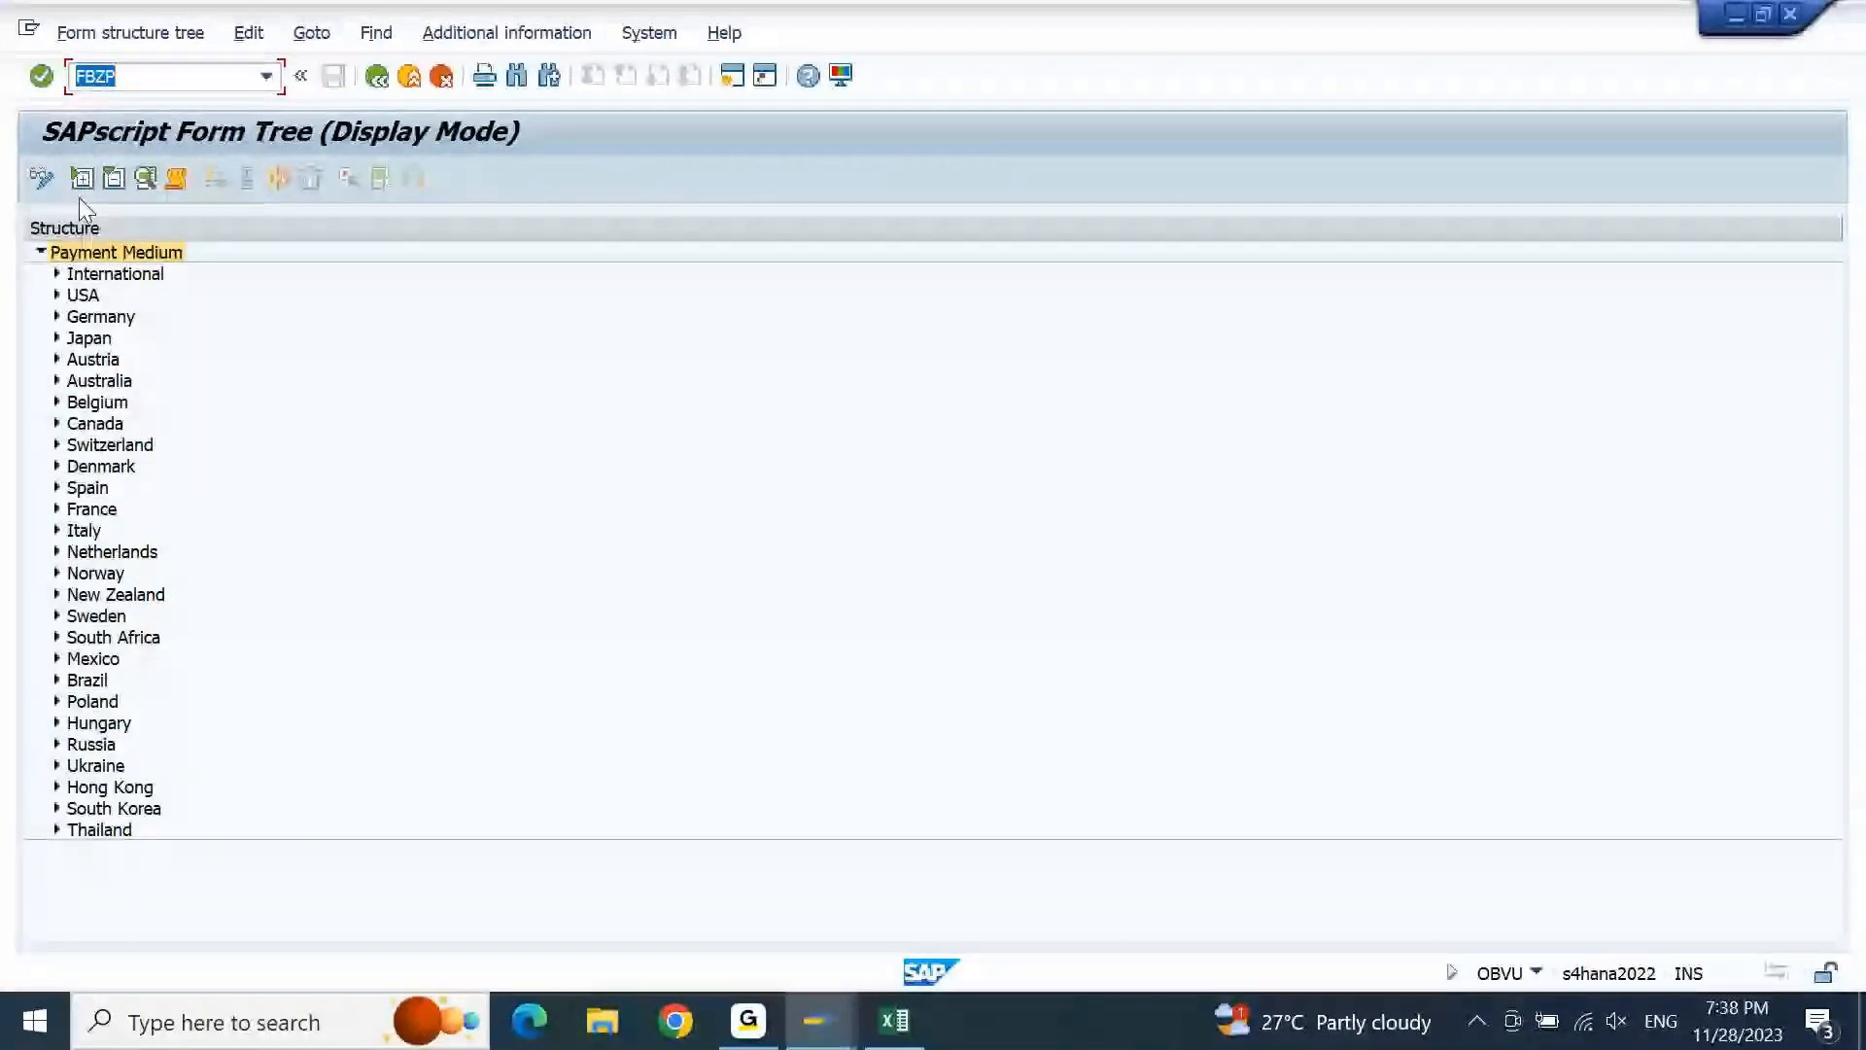
pyautogui.click(57, 274)
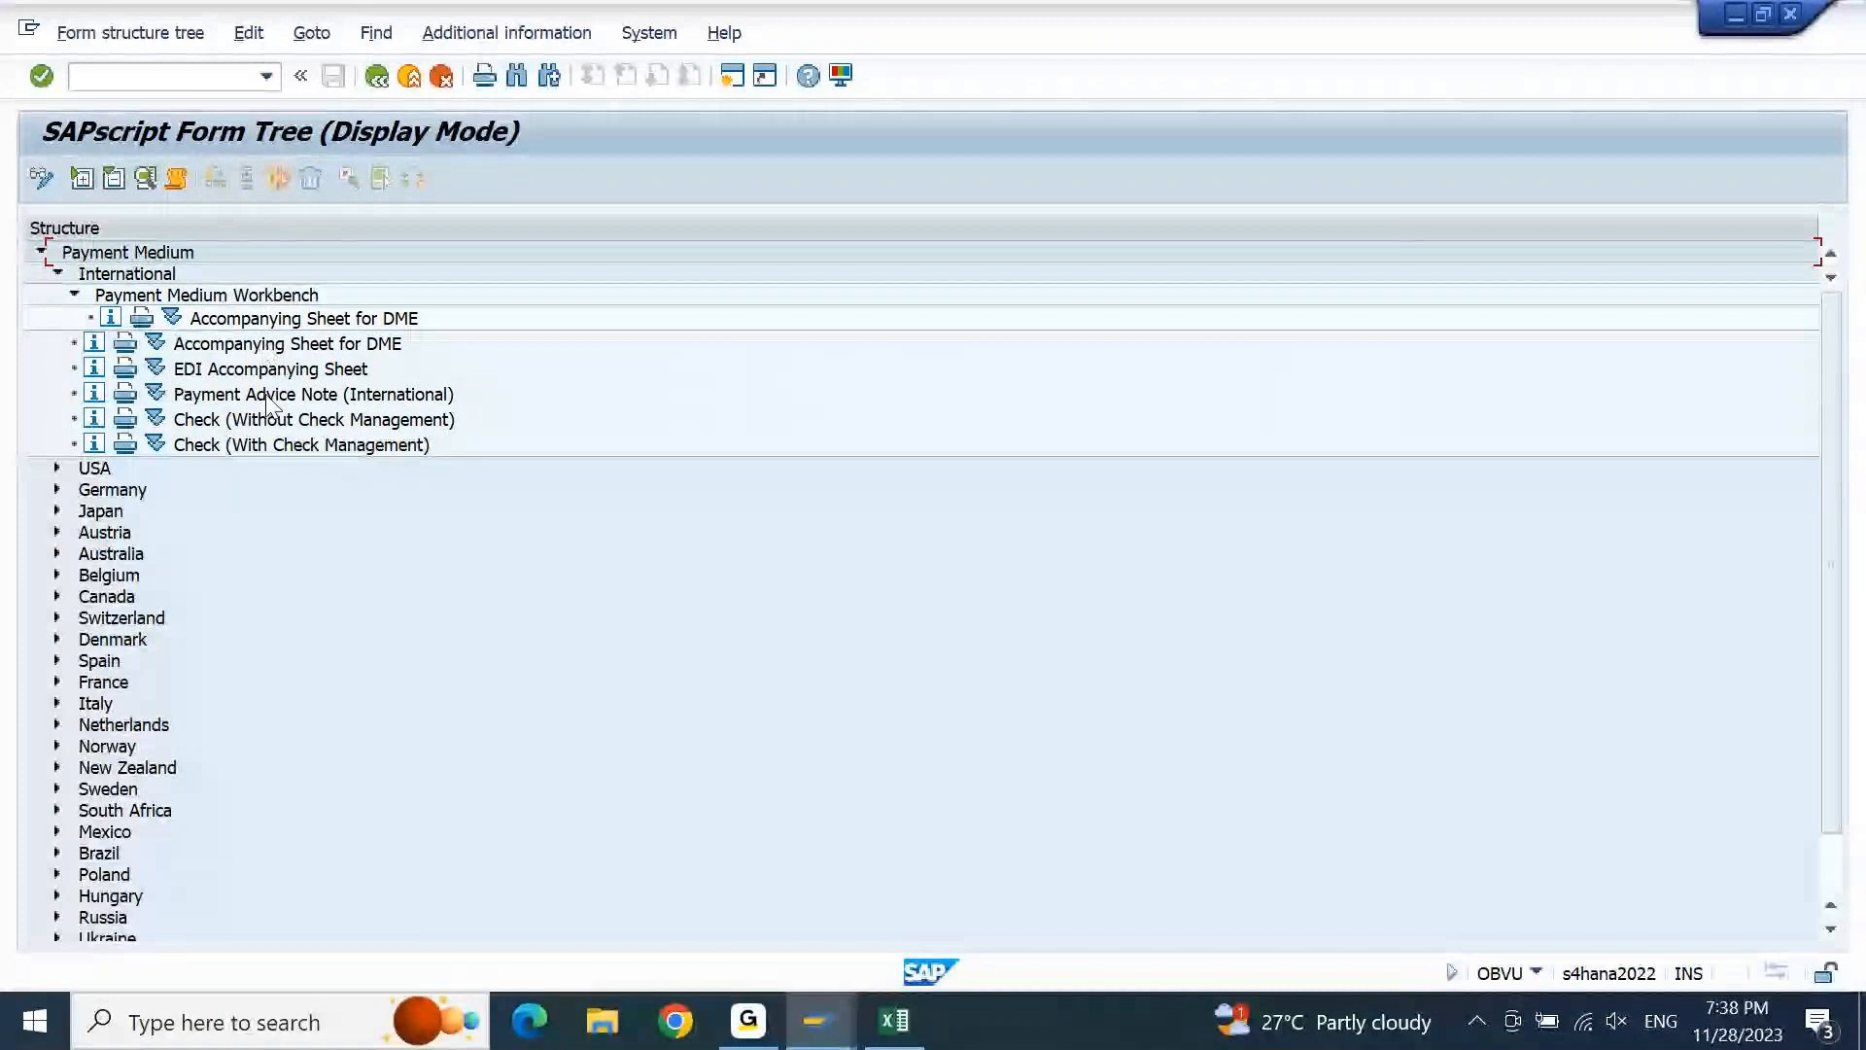
pyautogui.click(248, 419)
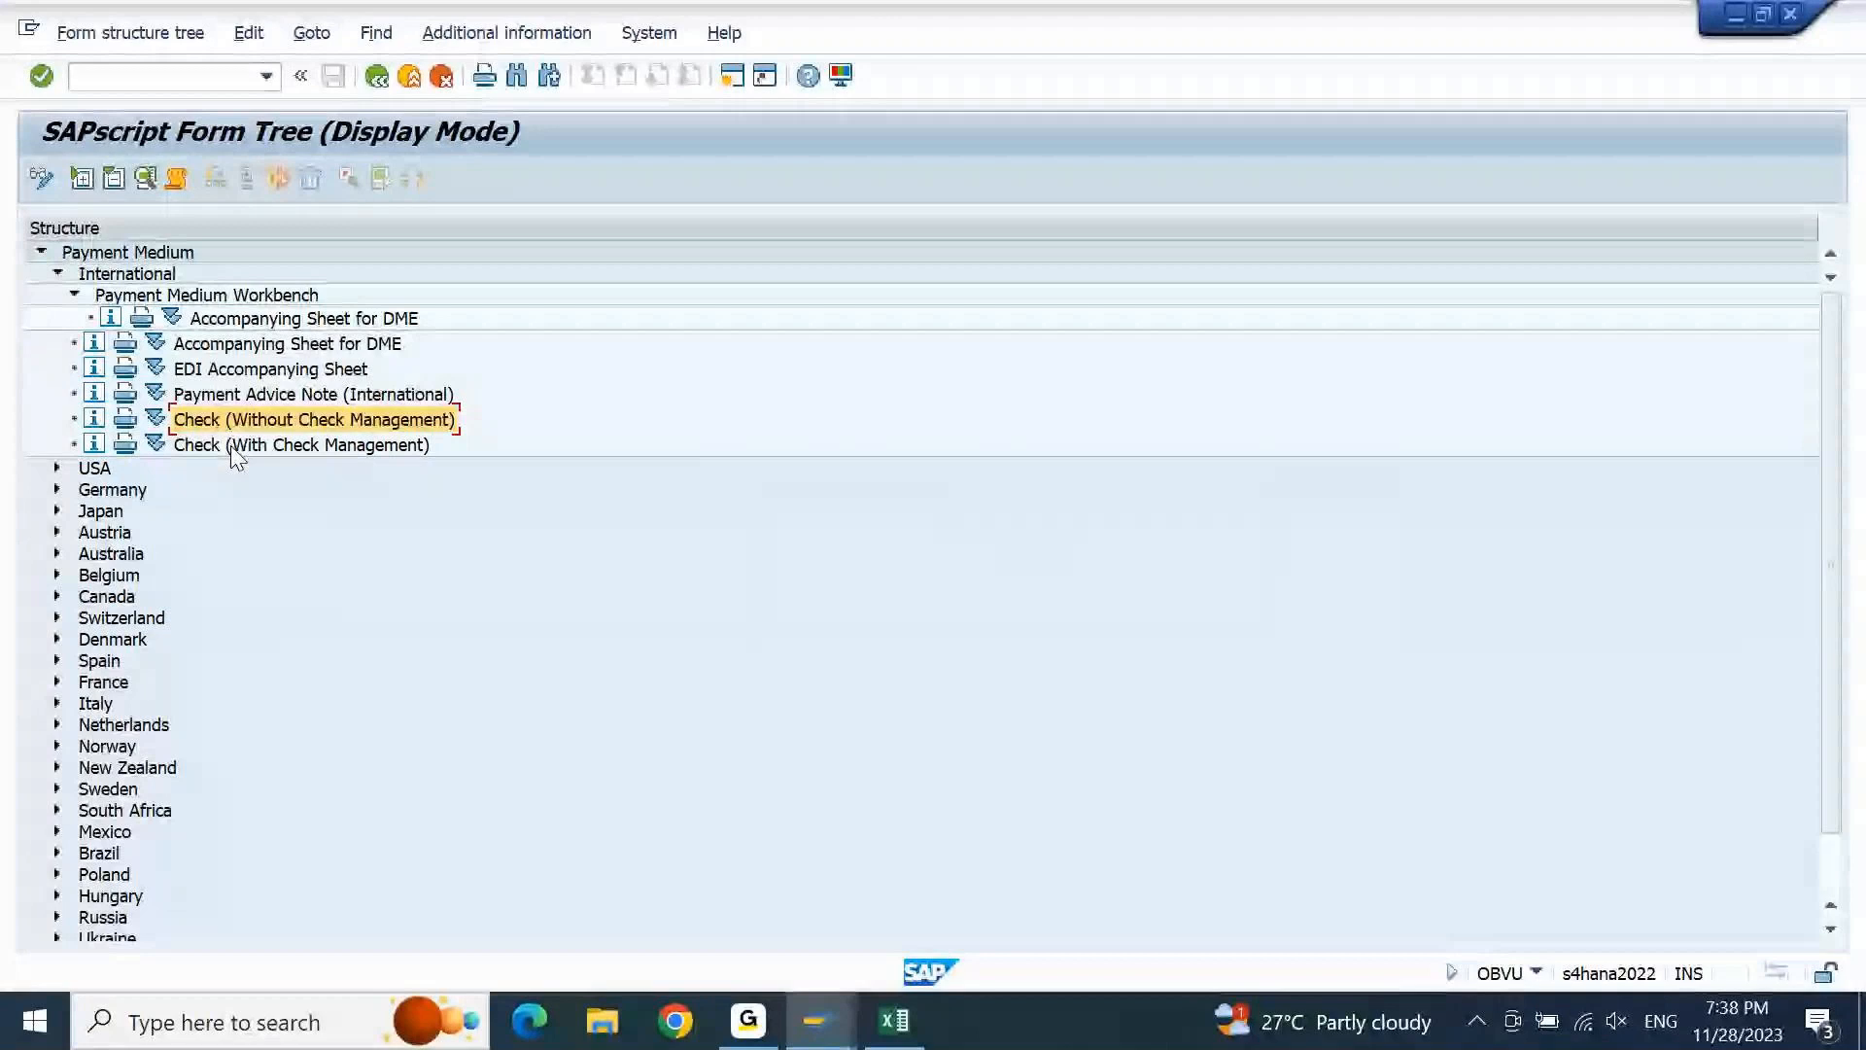
pyautogui.doubleClick(231, 445)
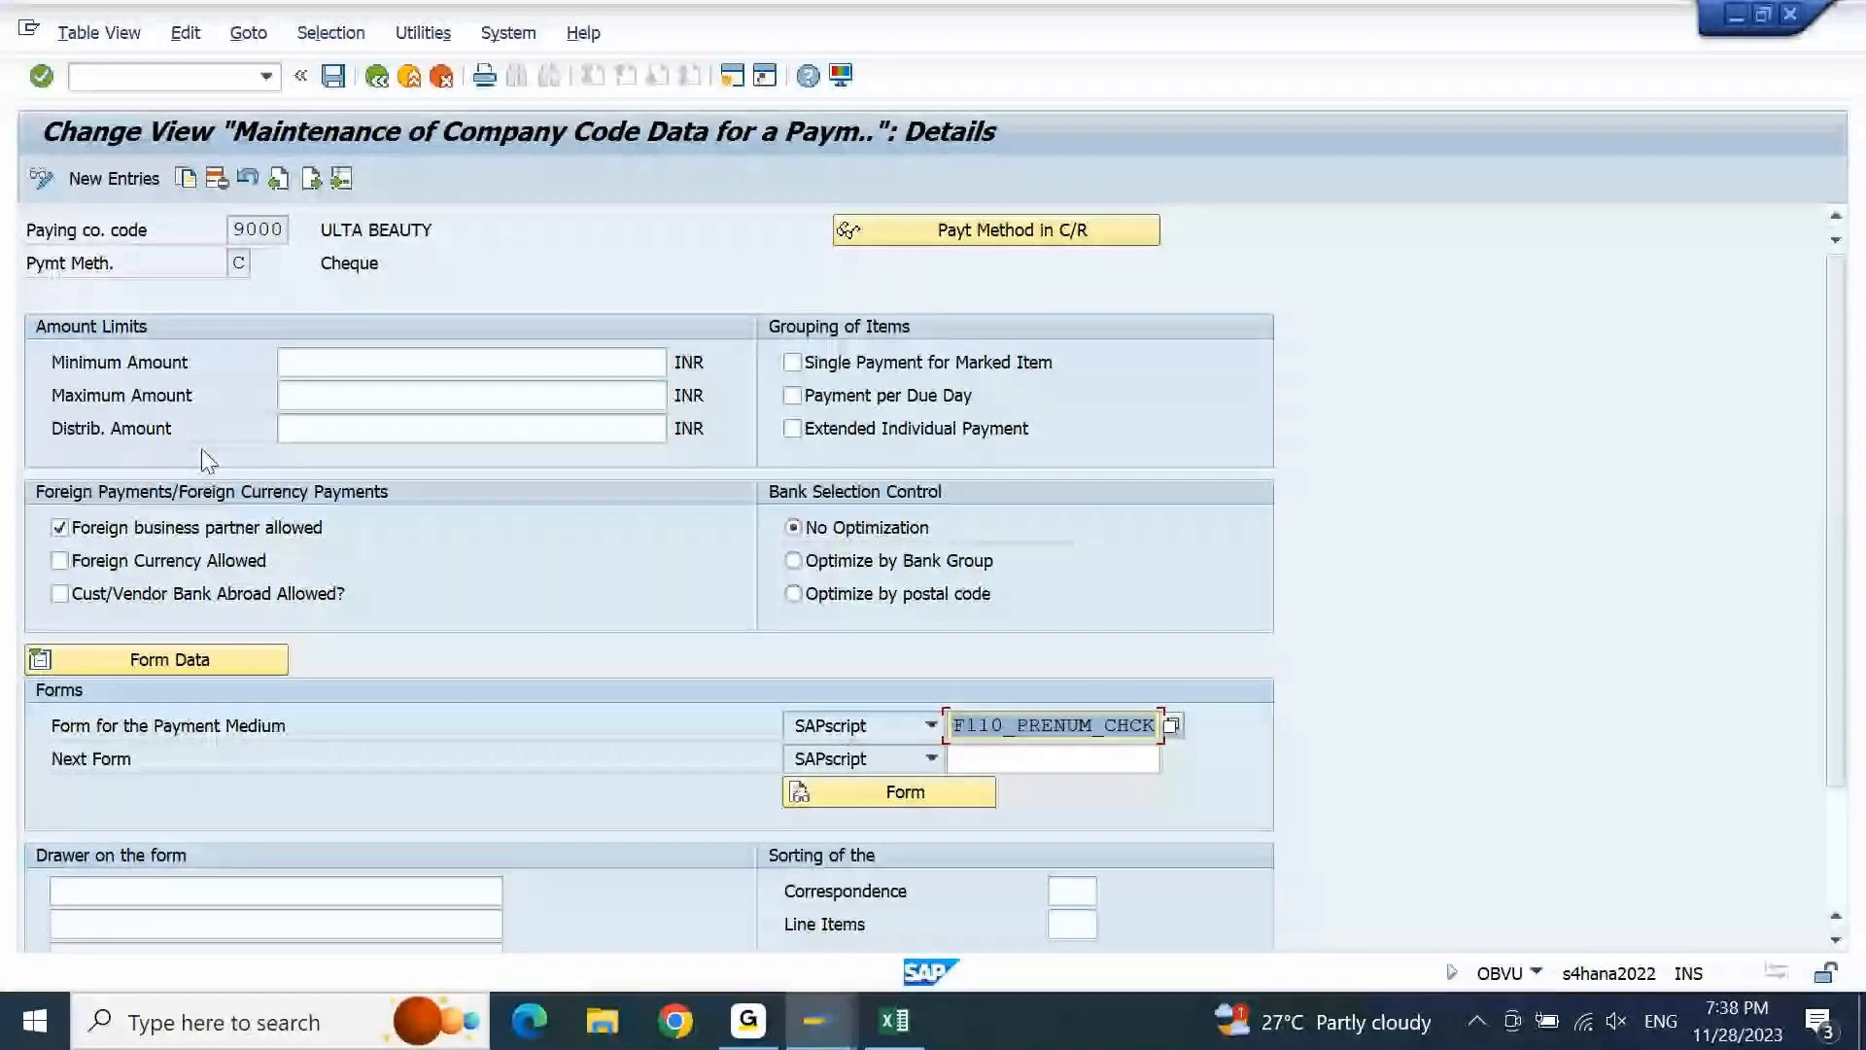
# Save the payment form assignment for payment method C and rerun the open line items of supplier Palak stores in company code 9000
pyautogui.hotkey('ctrl', 's')
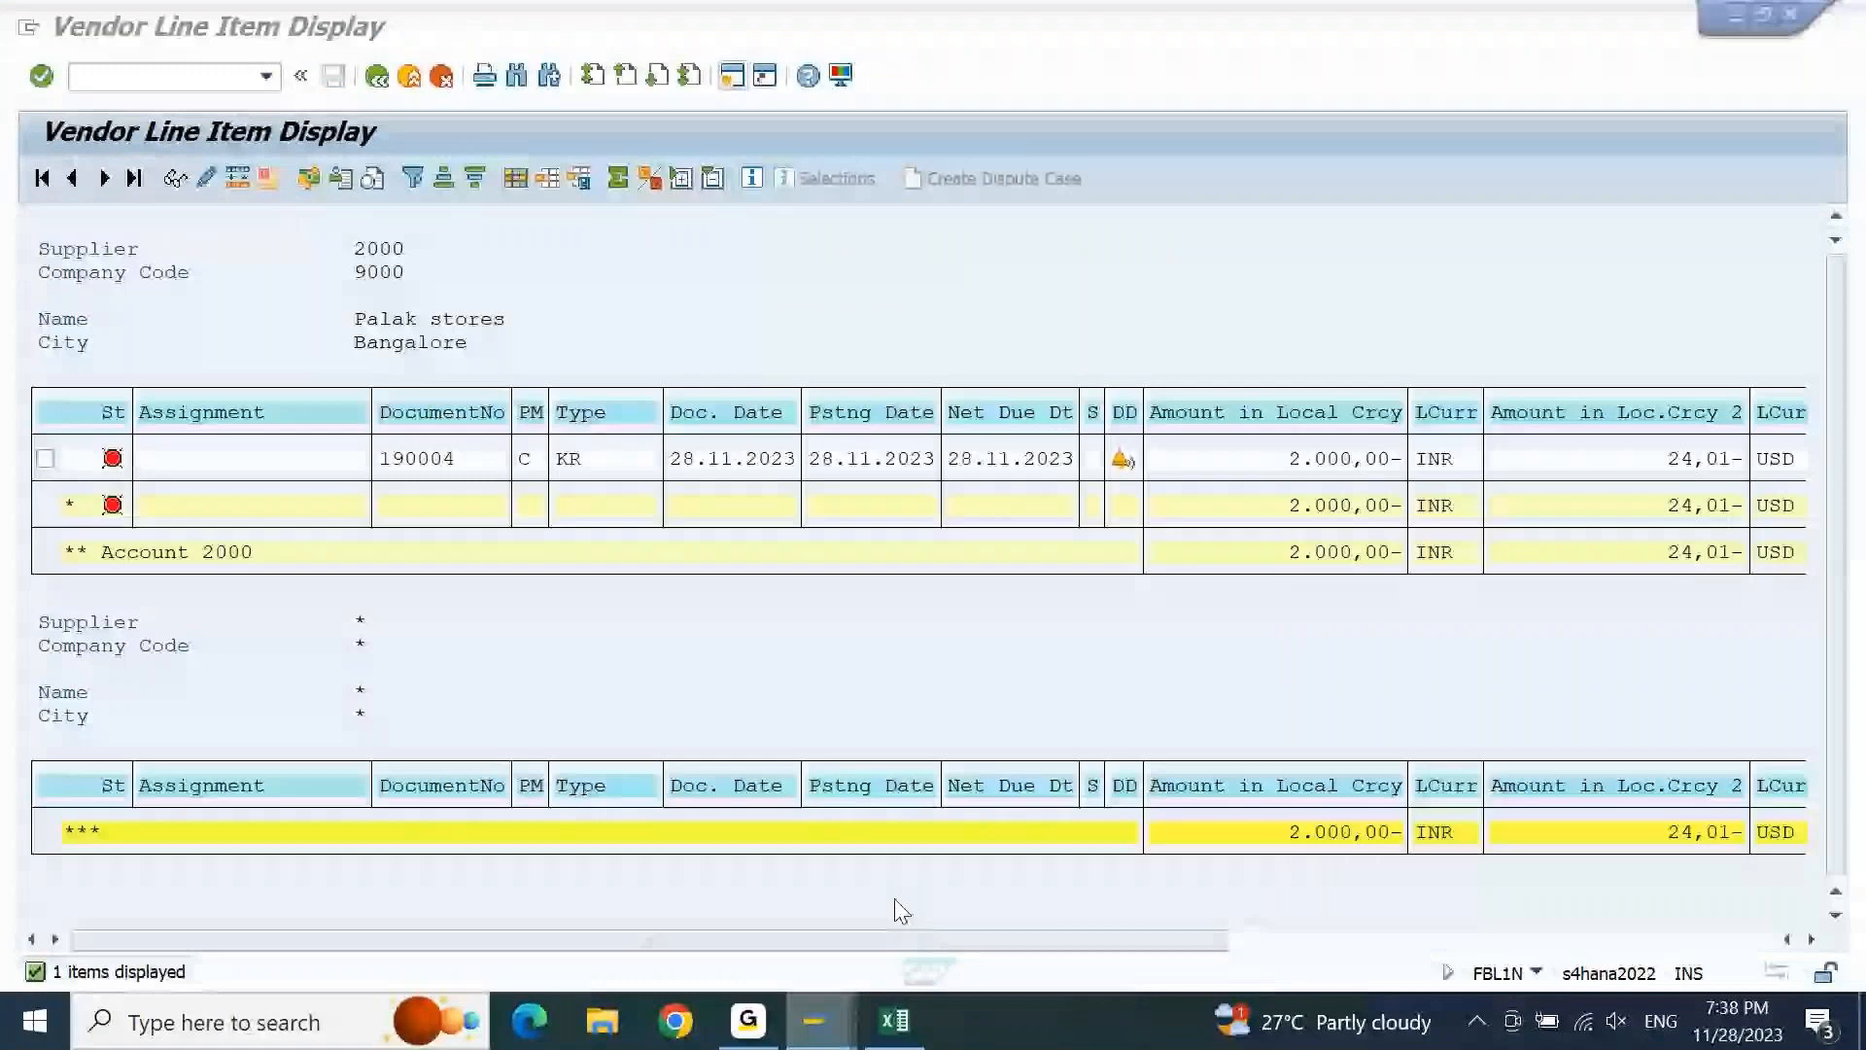
pyautogui.press('F3')
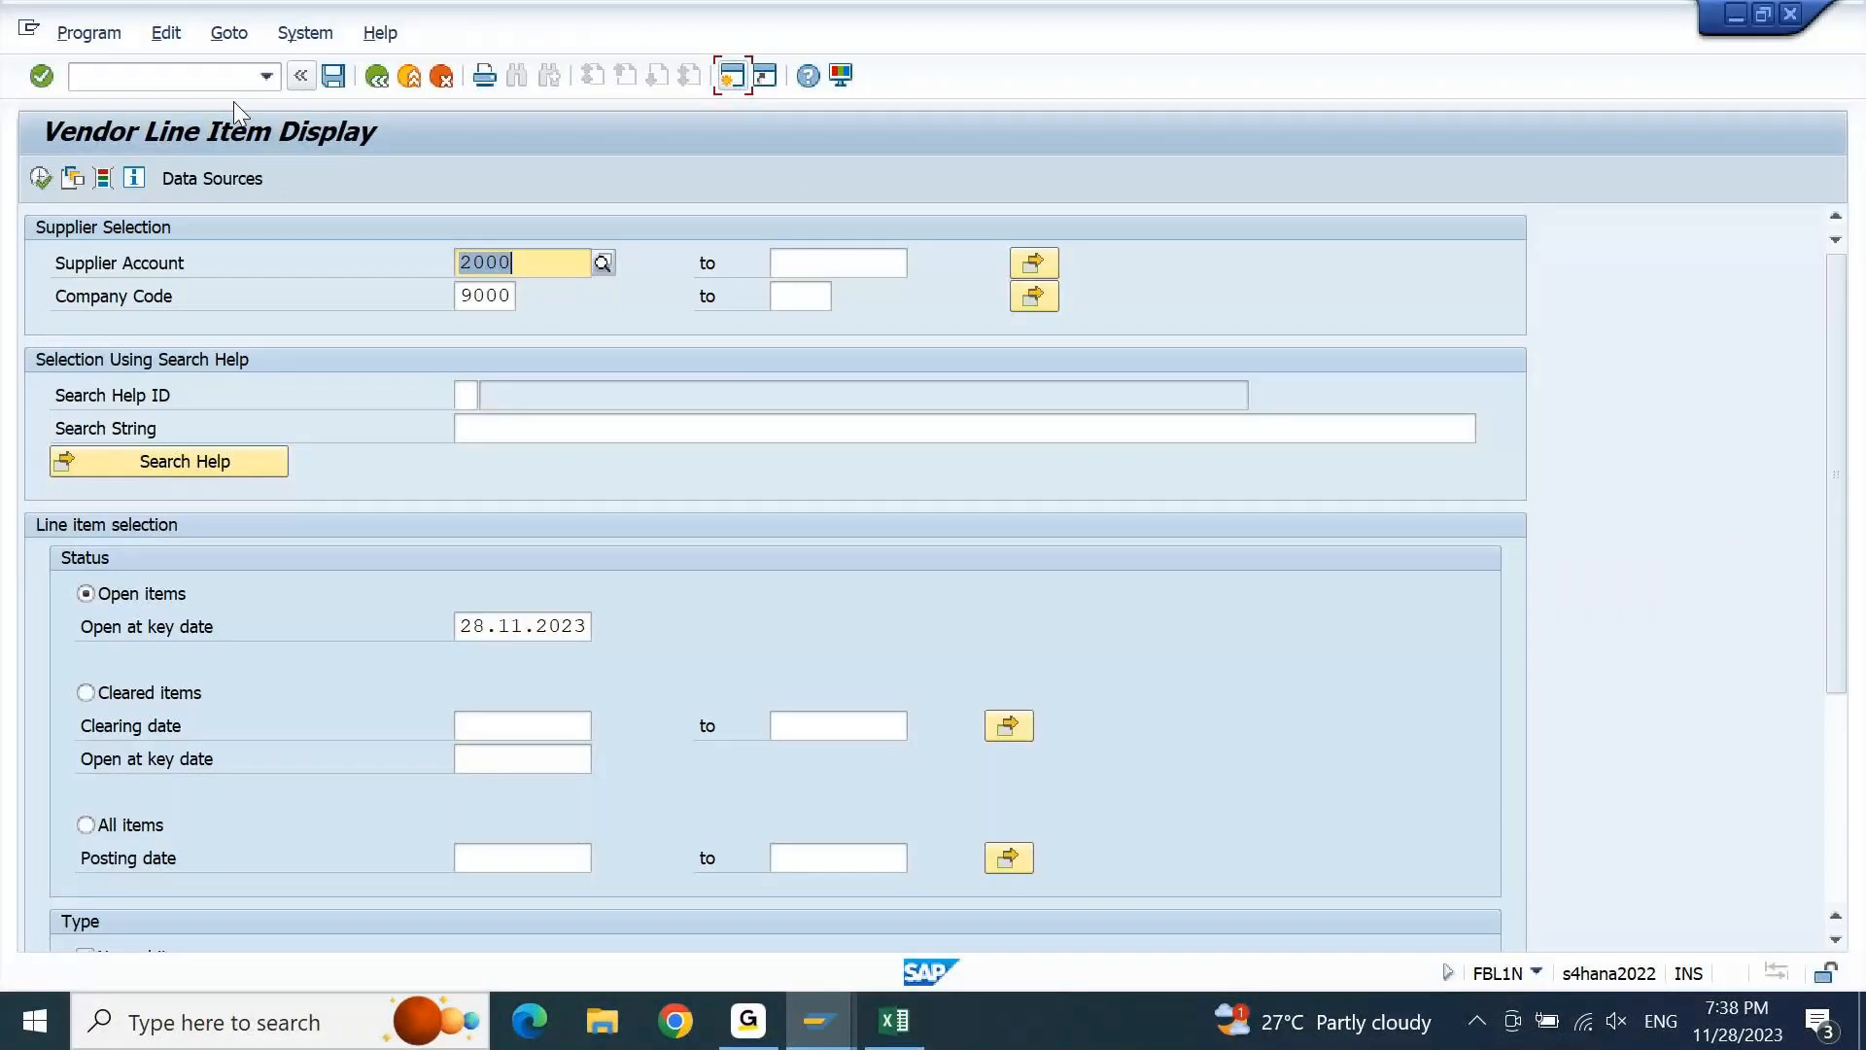
pyautogui.click(41, 179)
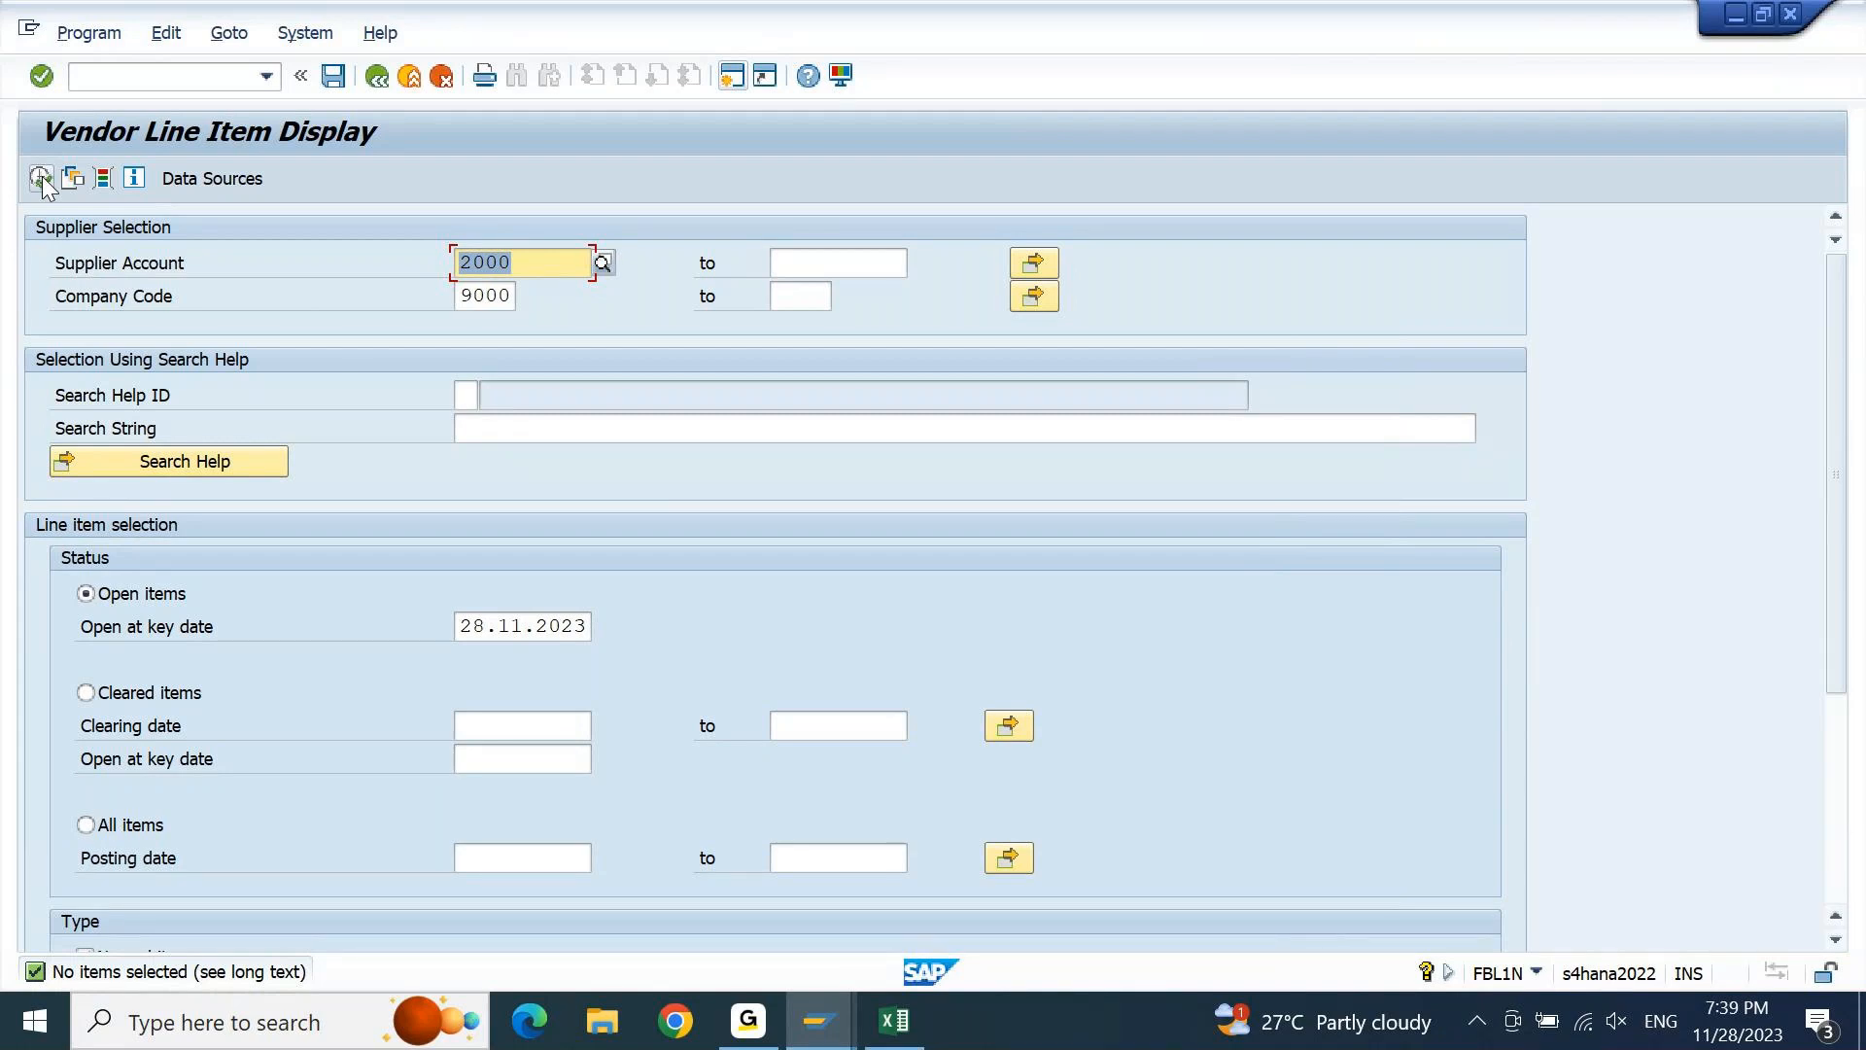
pyautogui.click(43, 180)
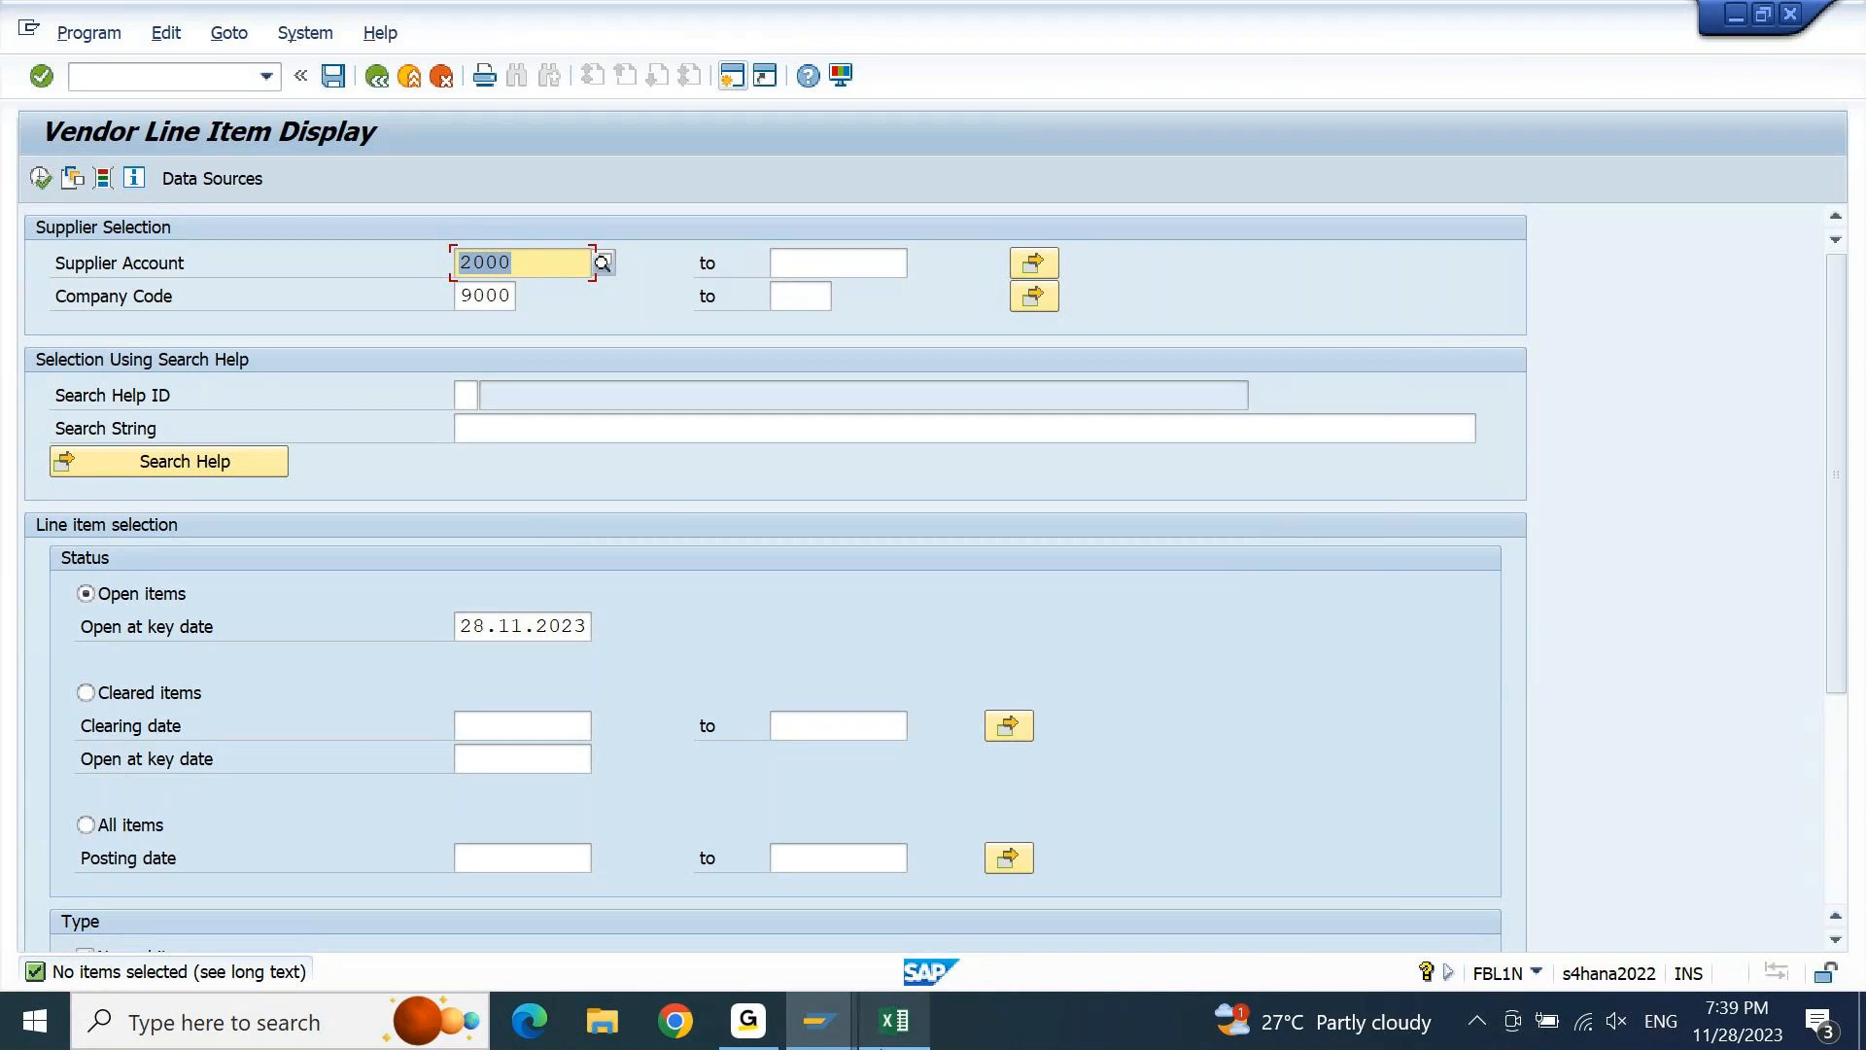
# Open transaction FBR2 and load document 190003 of company code 9000, fiscal year 2023, as the posting reference
pyautogui.moveTo(829, 1042)
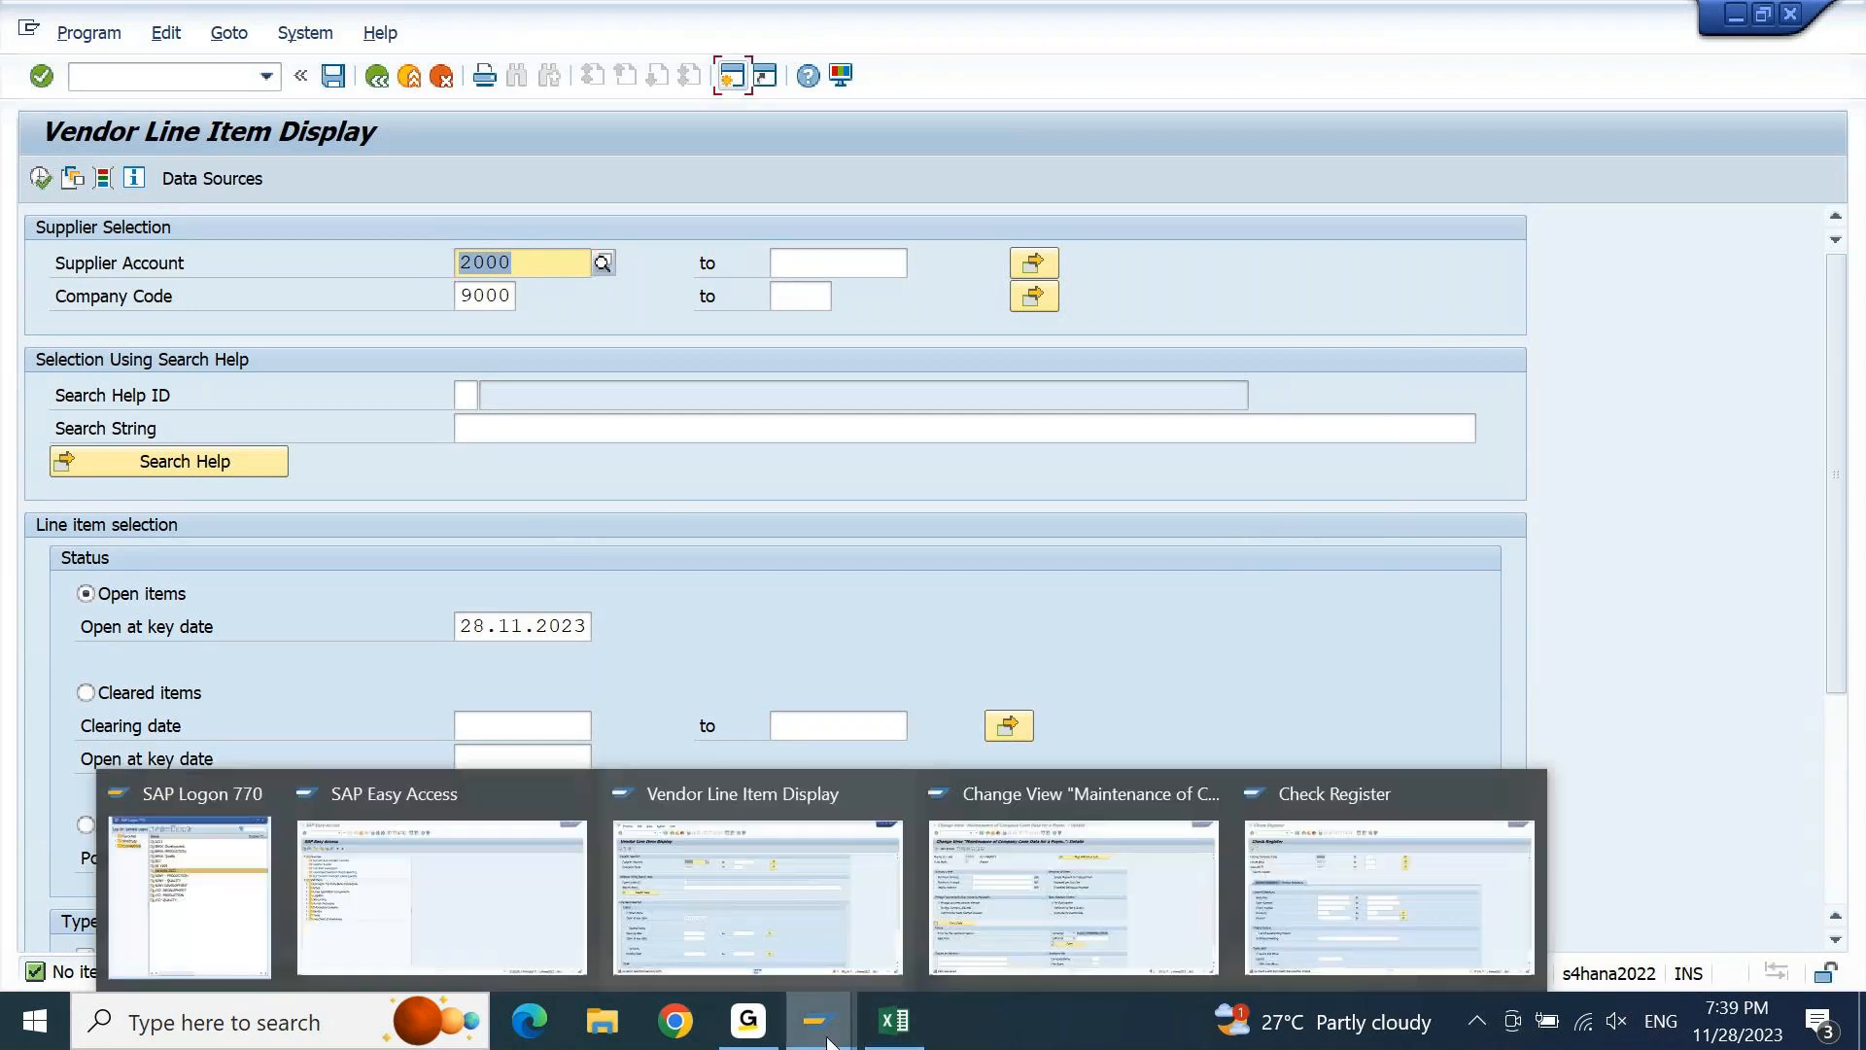
pyautogui.click(575, 895)
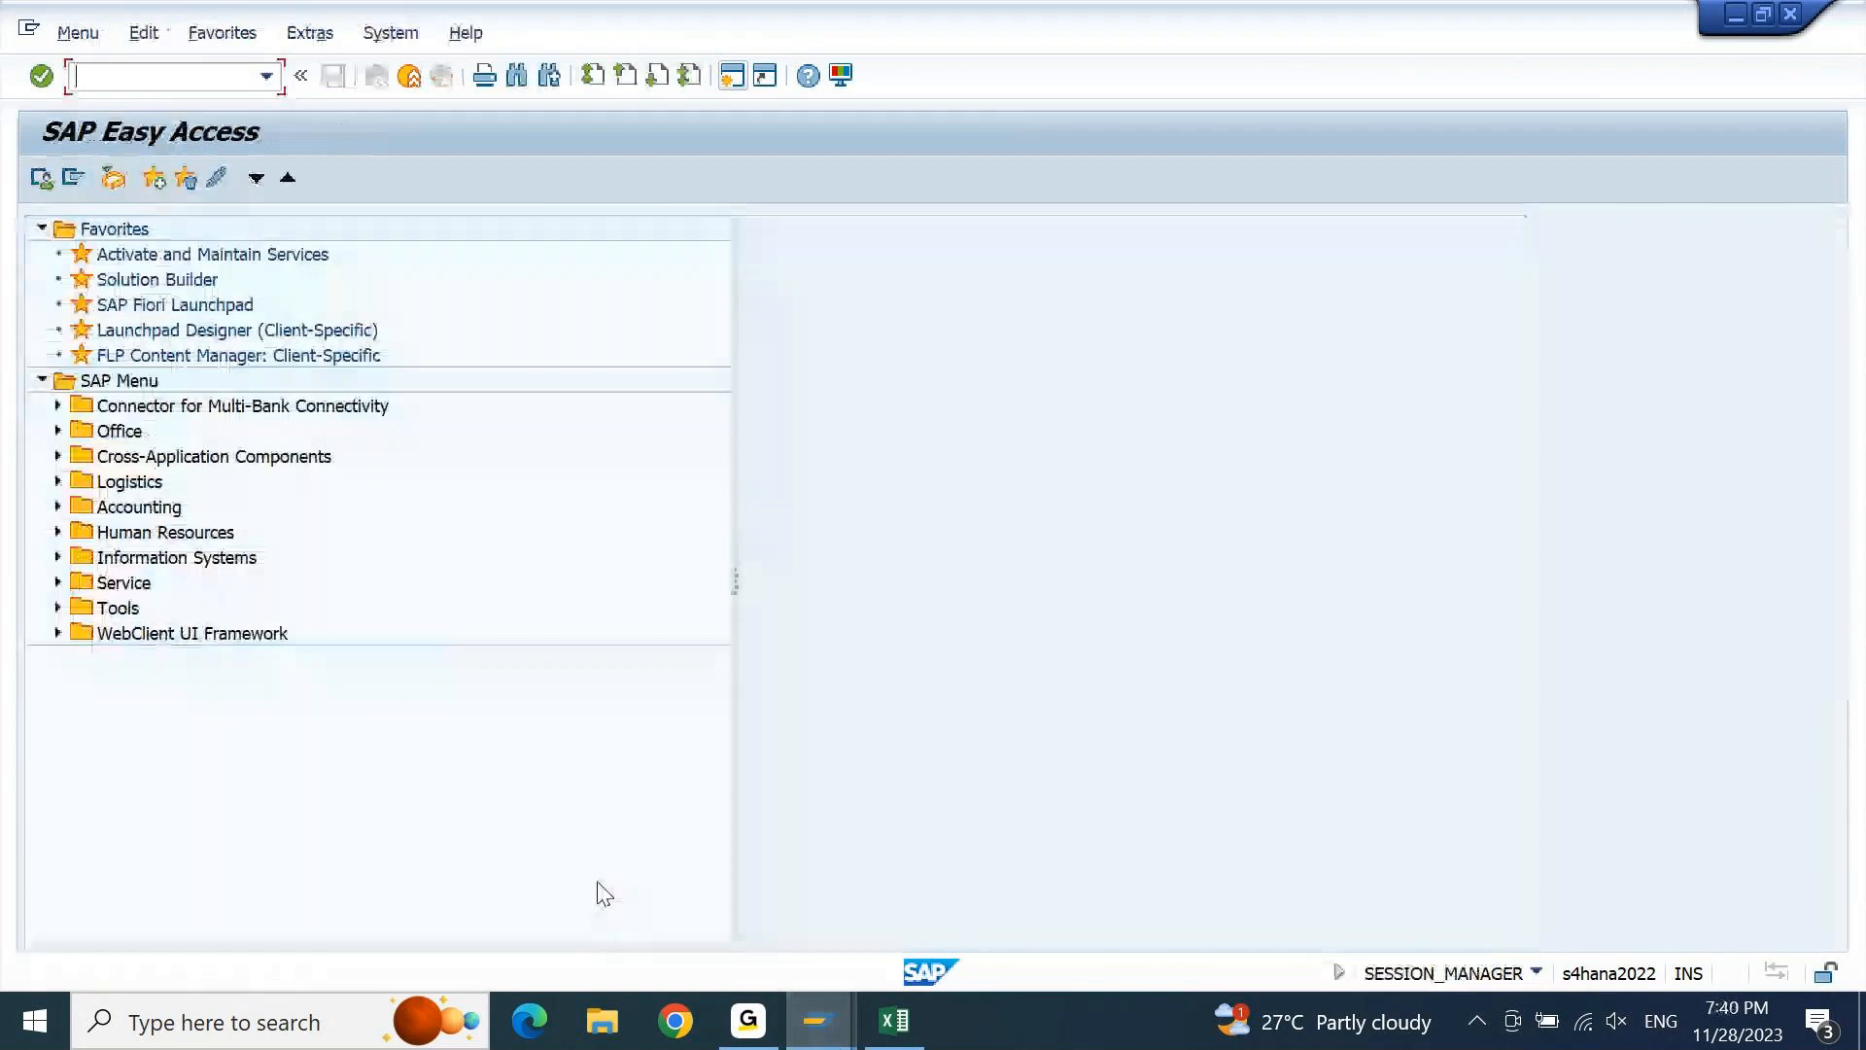
pyautogui.write('F')
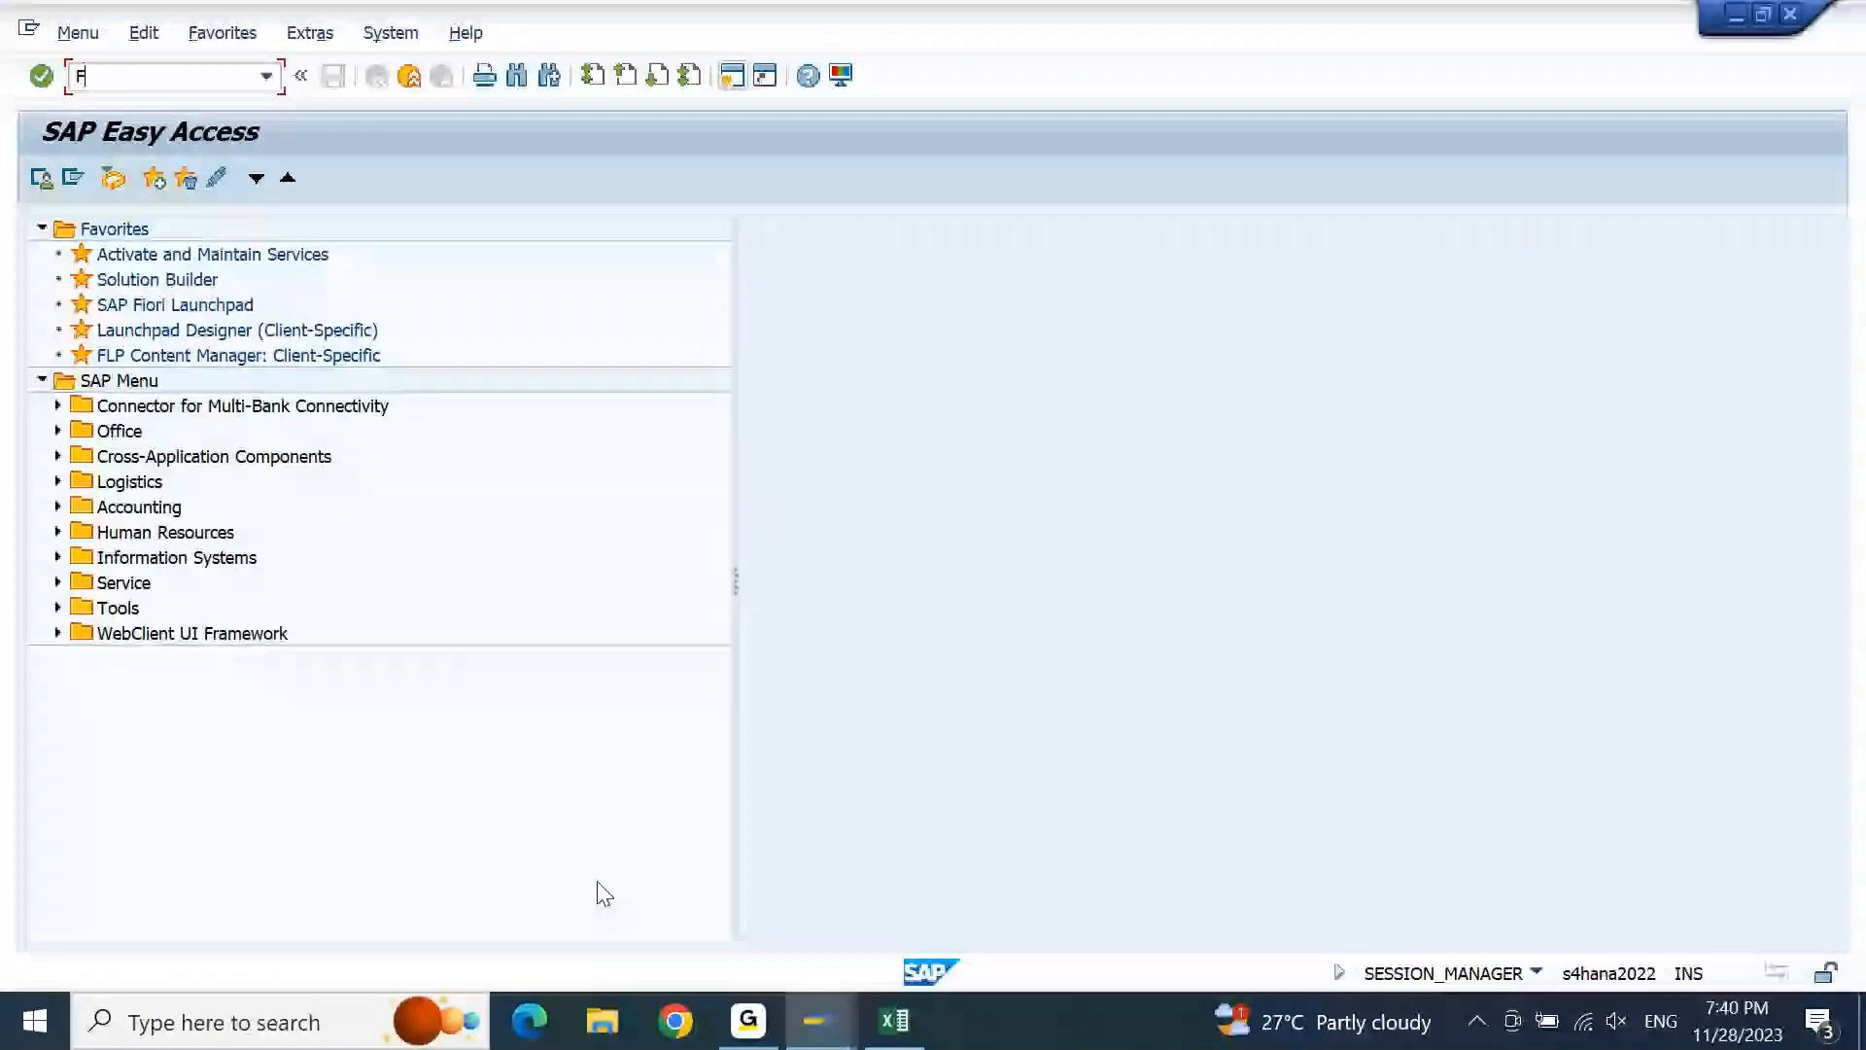
pyautogui.write('BR2')
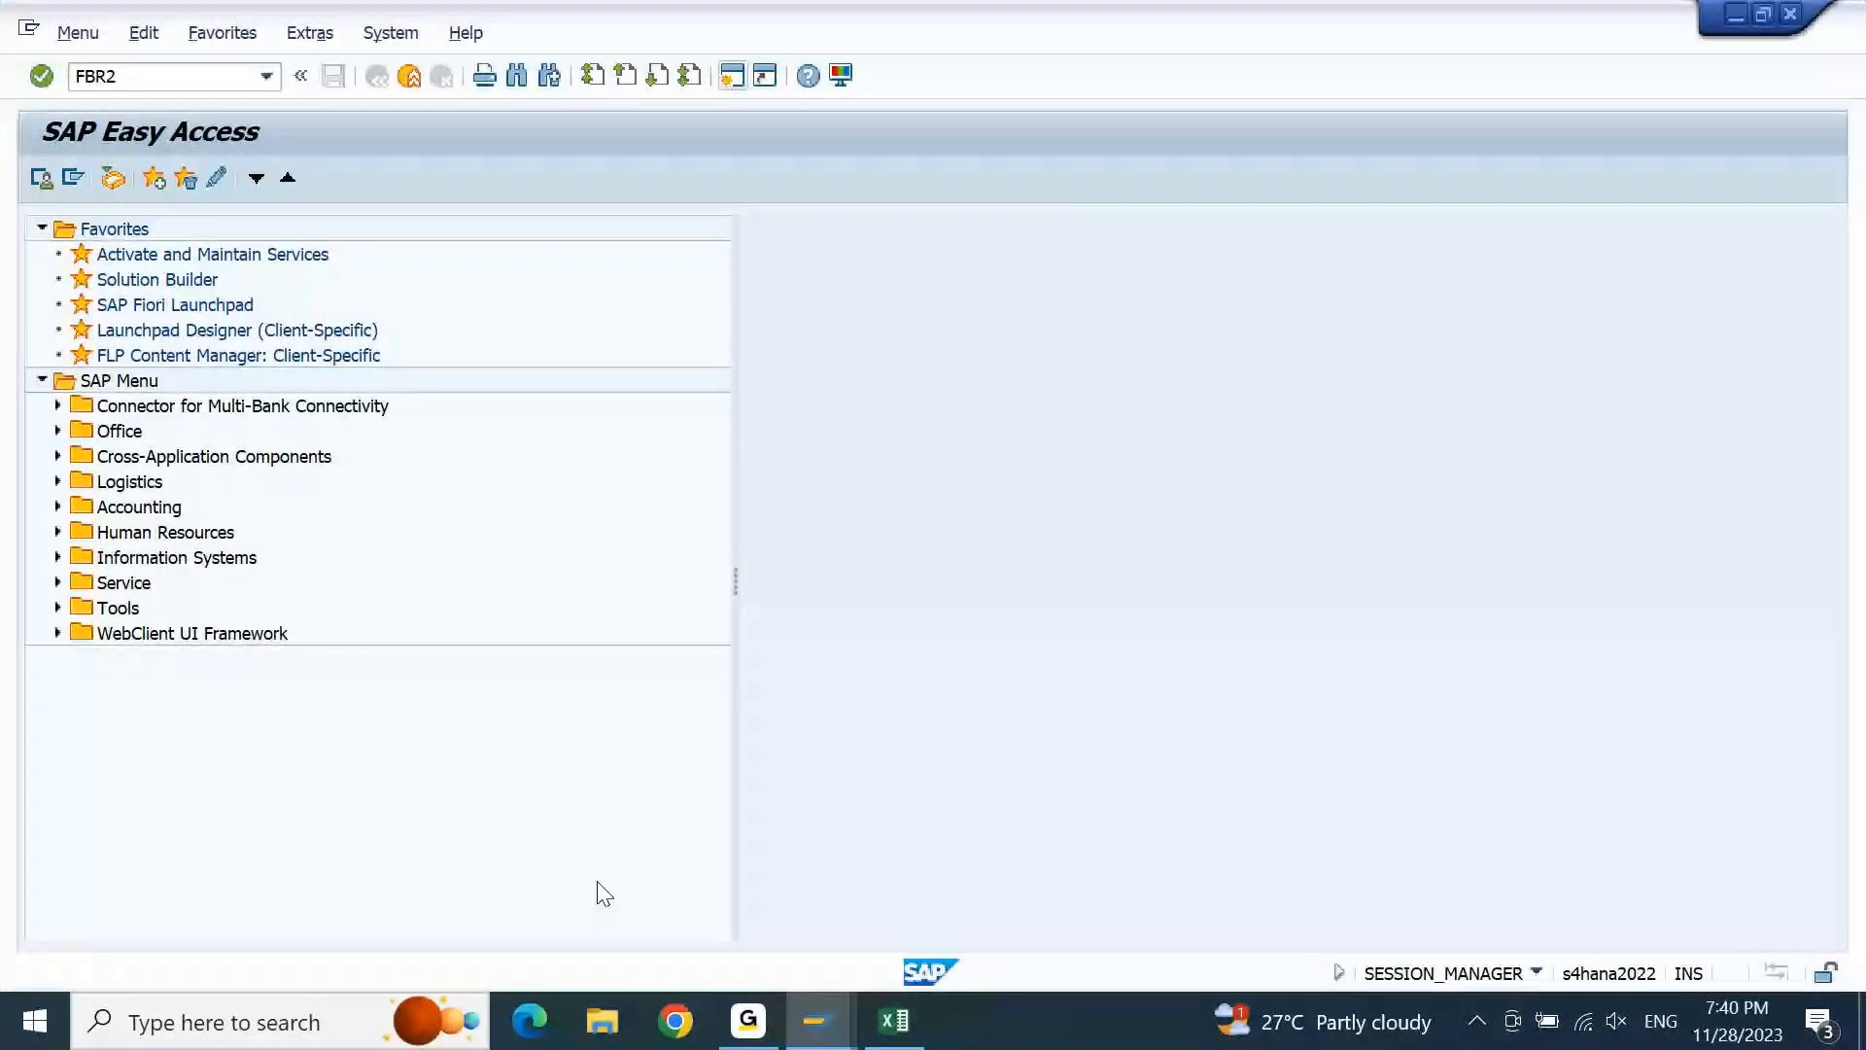
pyautogui.press('Return')
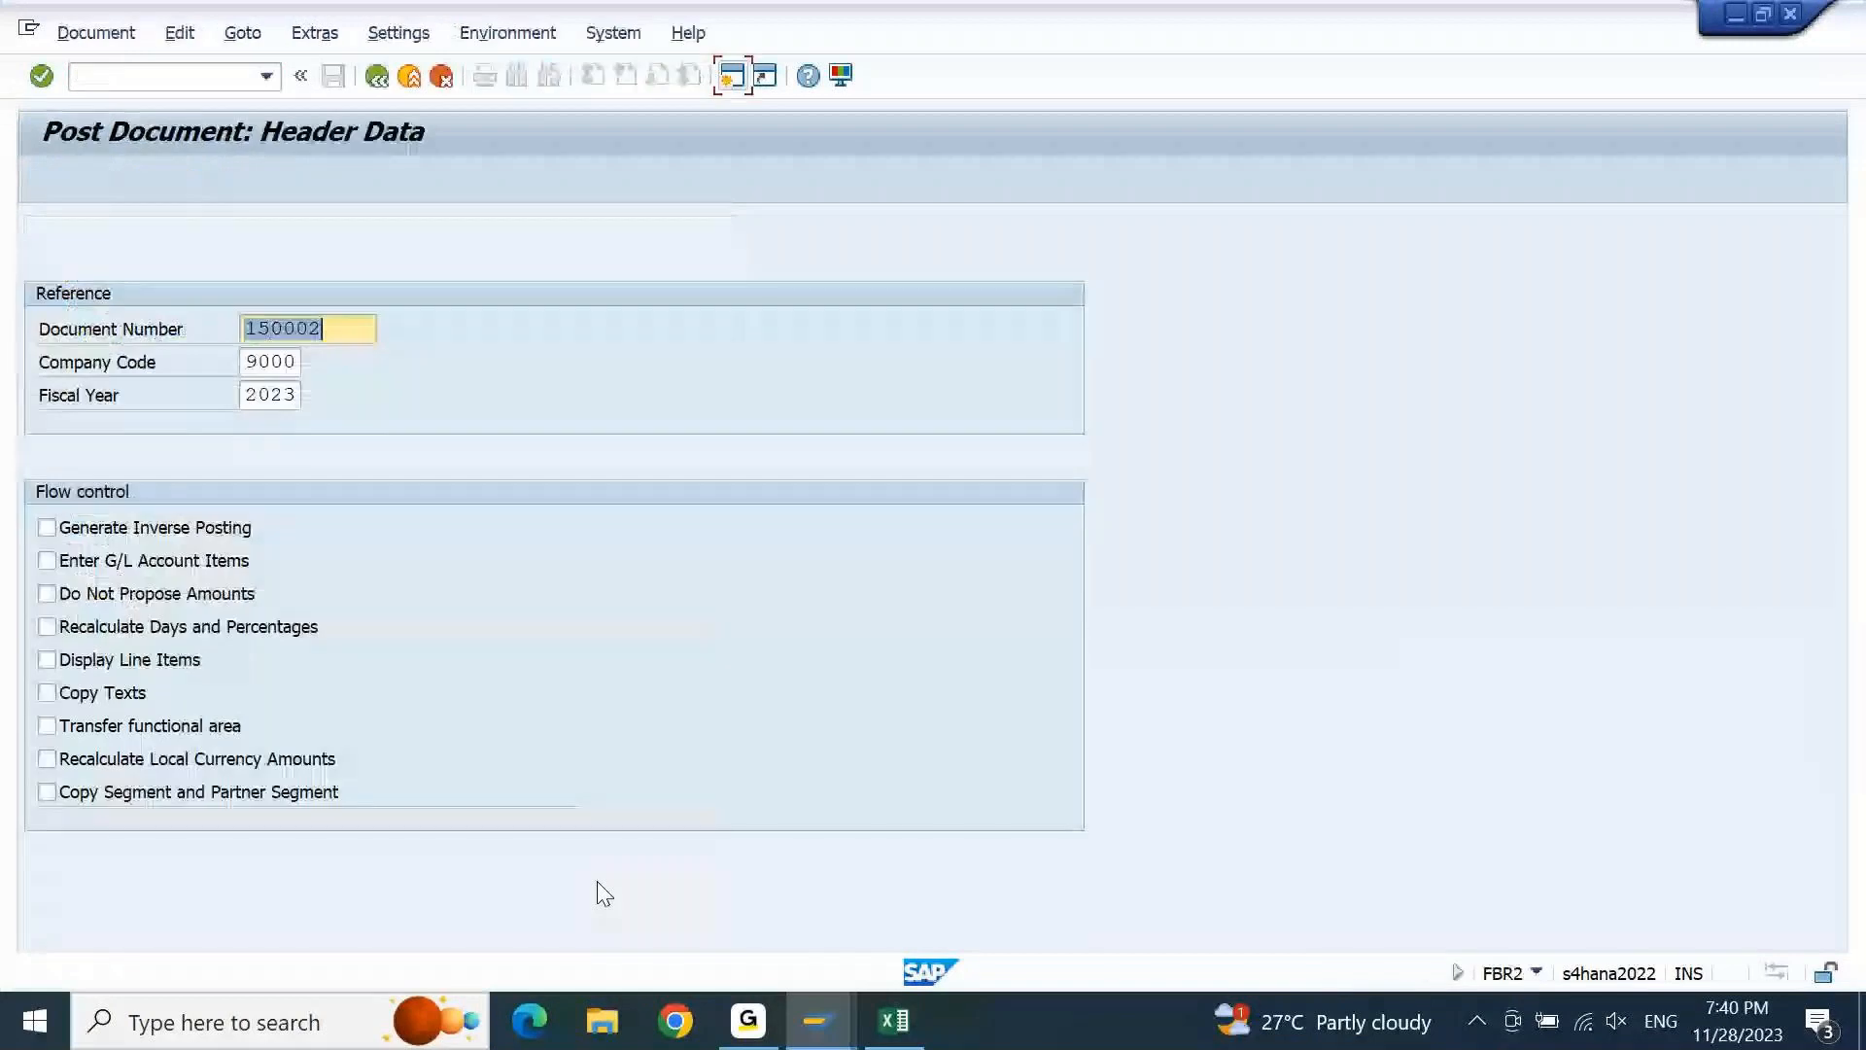
pyautogui.press('BackSpace')
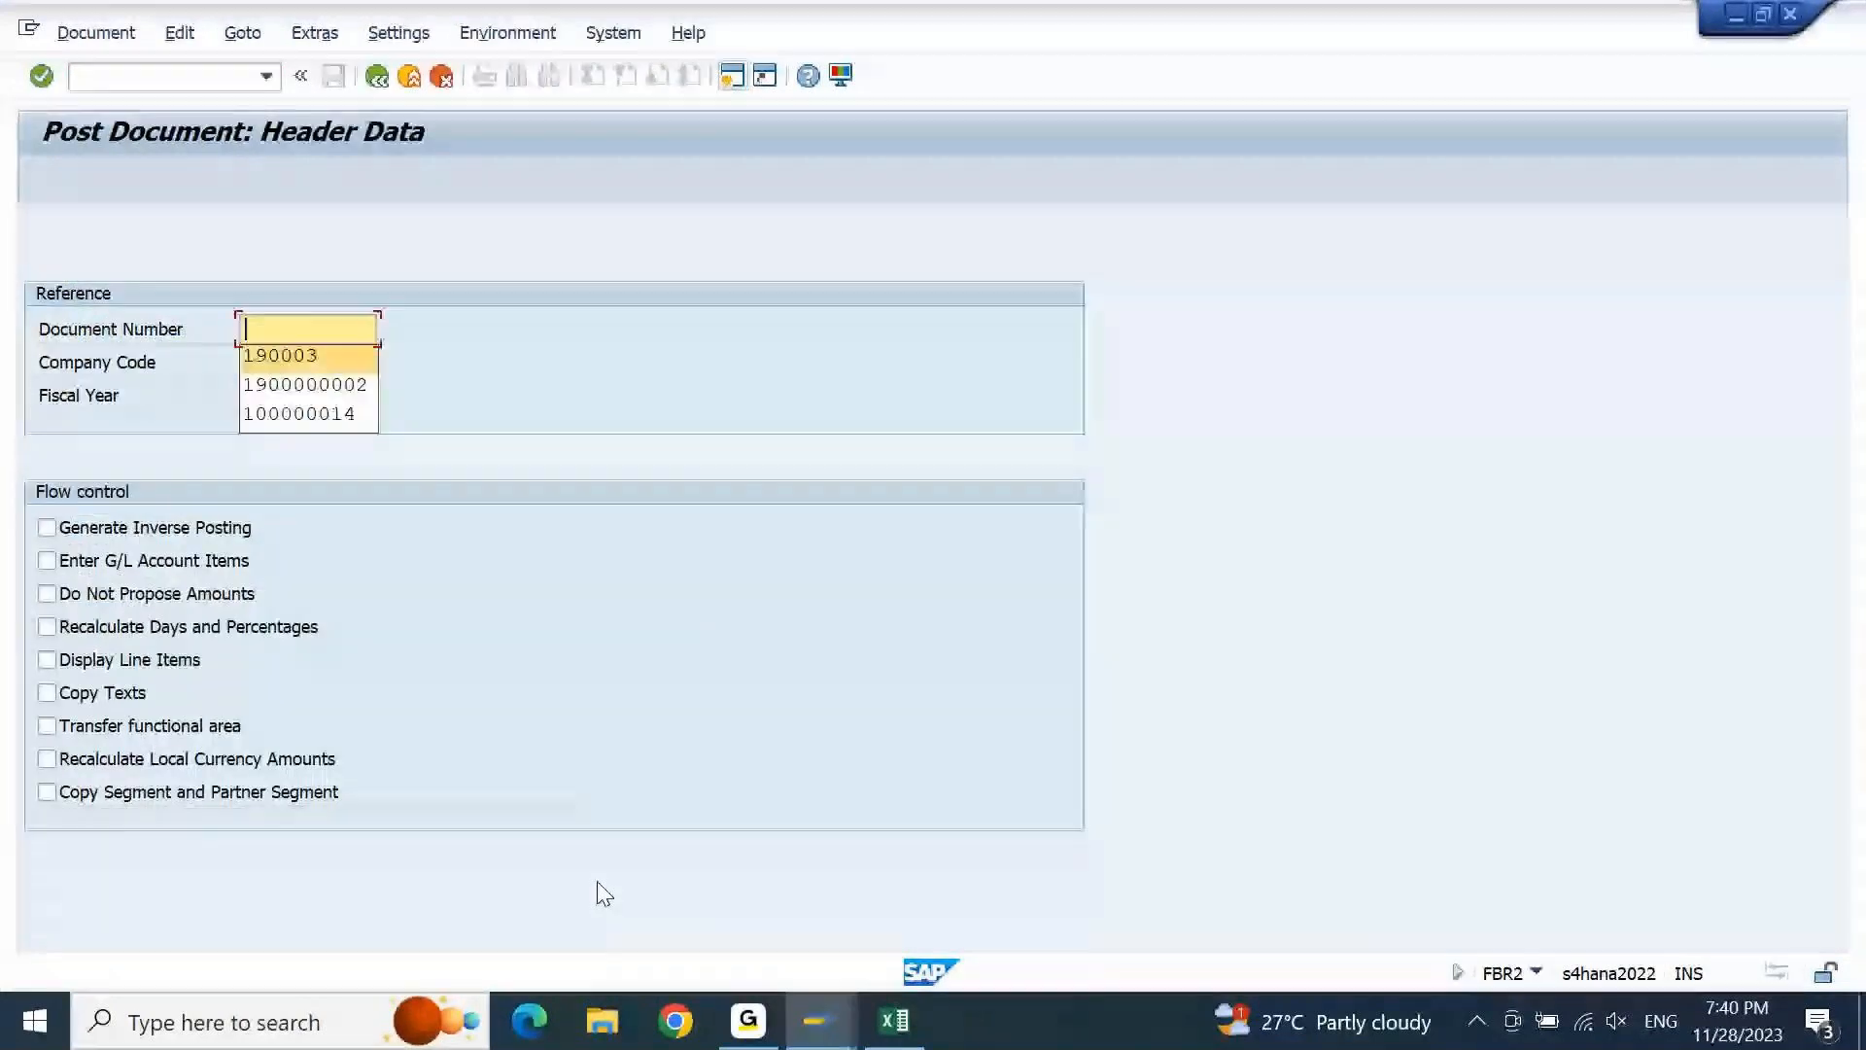
pyautogui.press('Return')
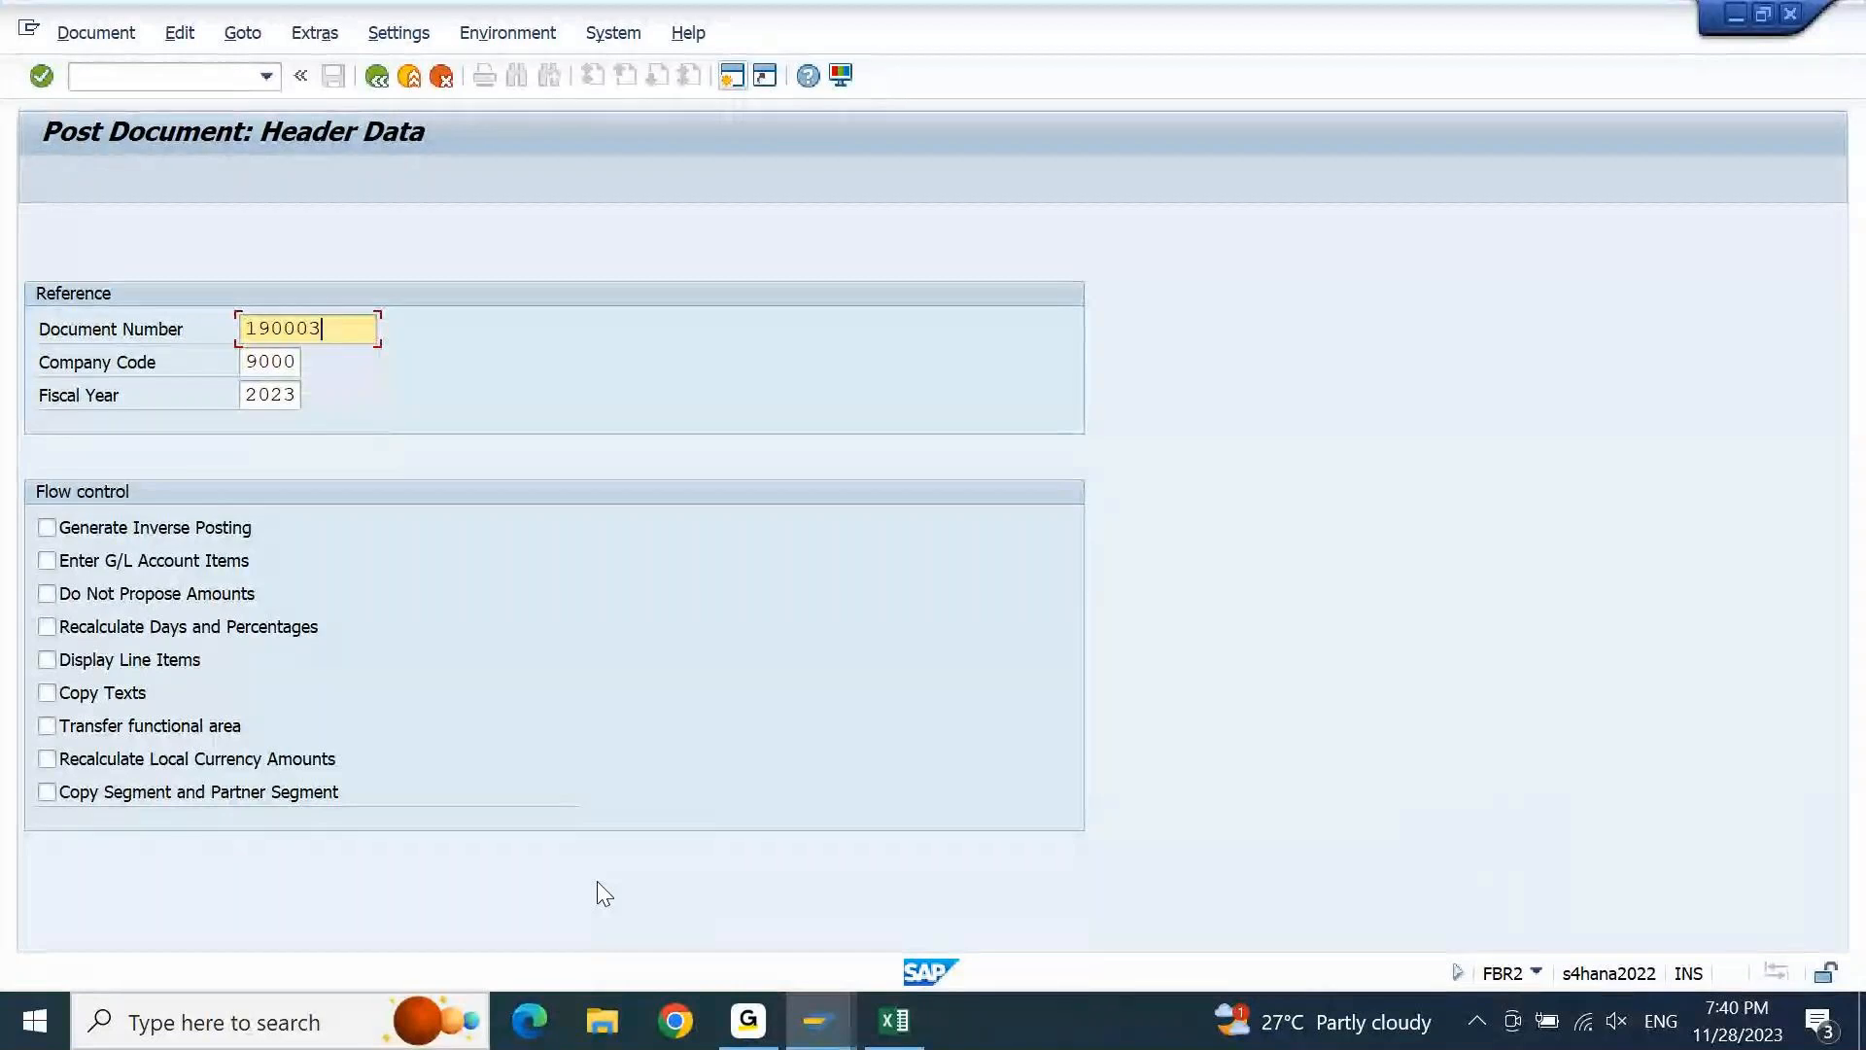
pyautogui.press('Return')
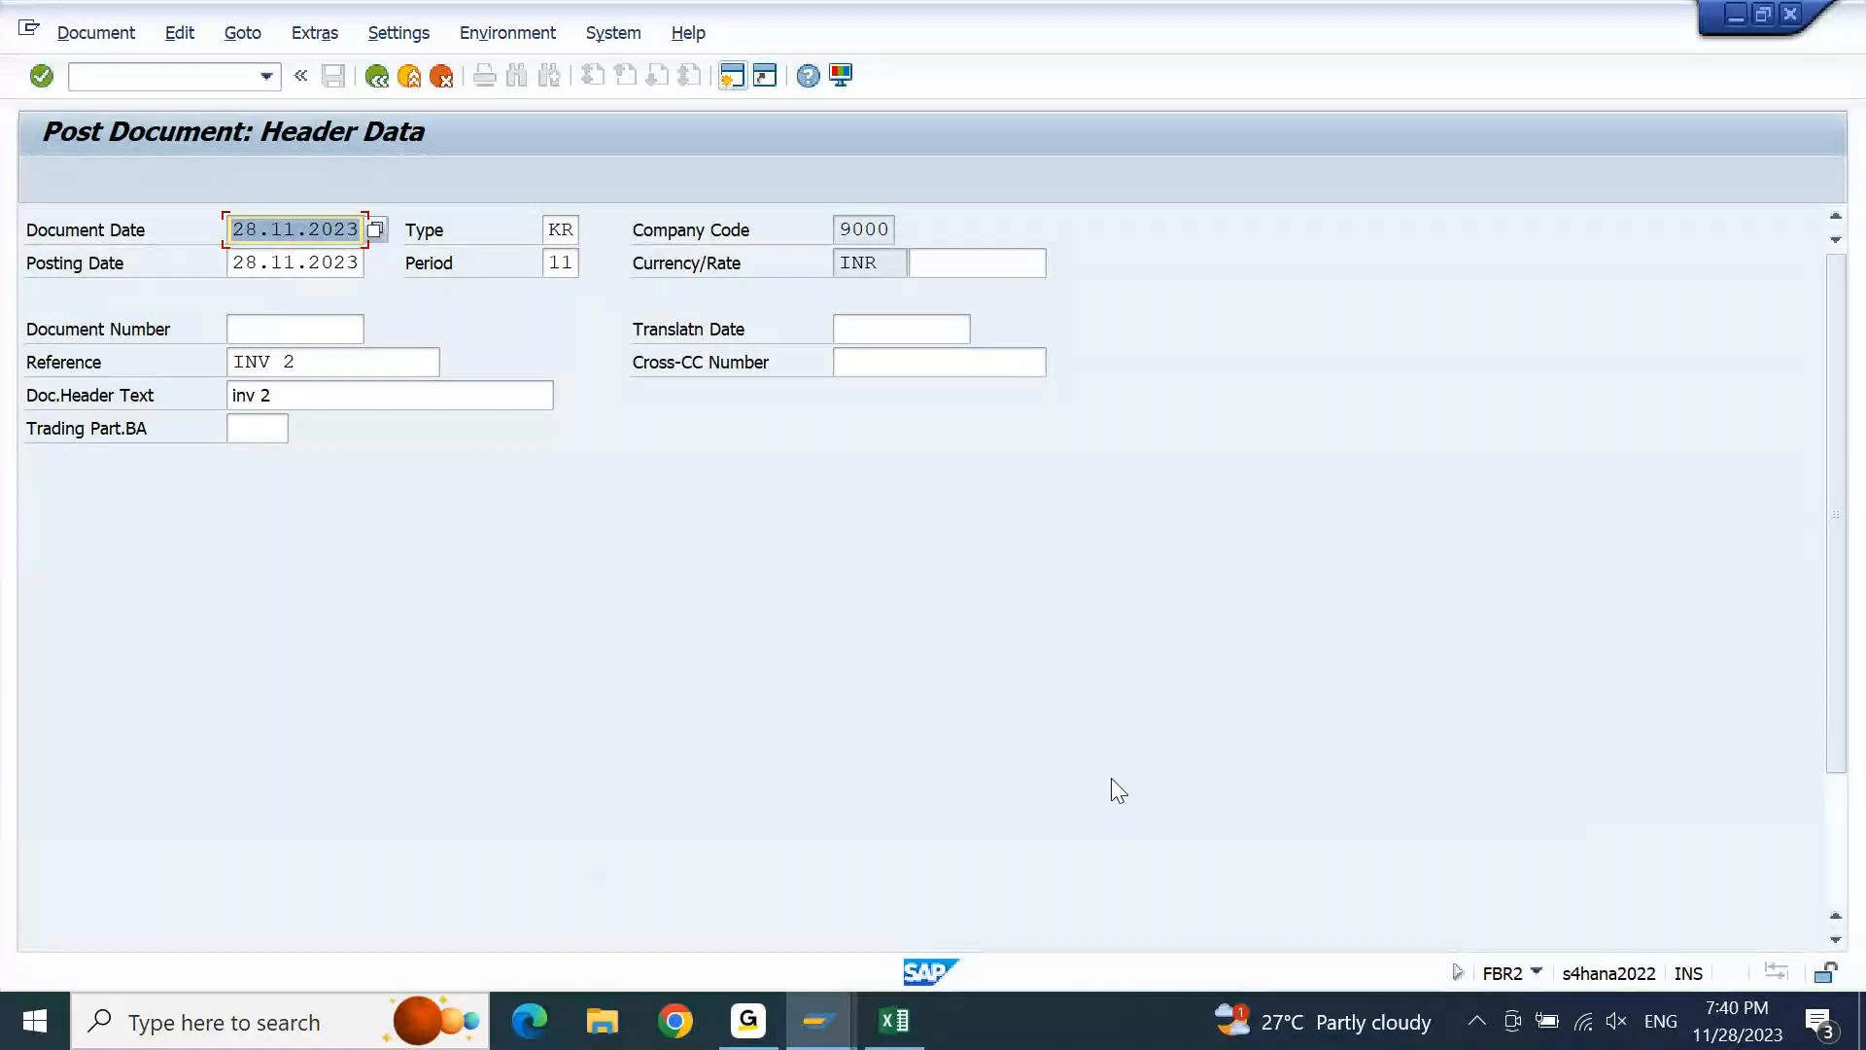
# Review the copied invoice's header and Palak stores vendor item, and post the document
pyautogui.moveTo(1835, 614); pyautogui.dragTo(1830, 469)
pyautogui.scroll(-3, 1853, 367)
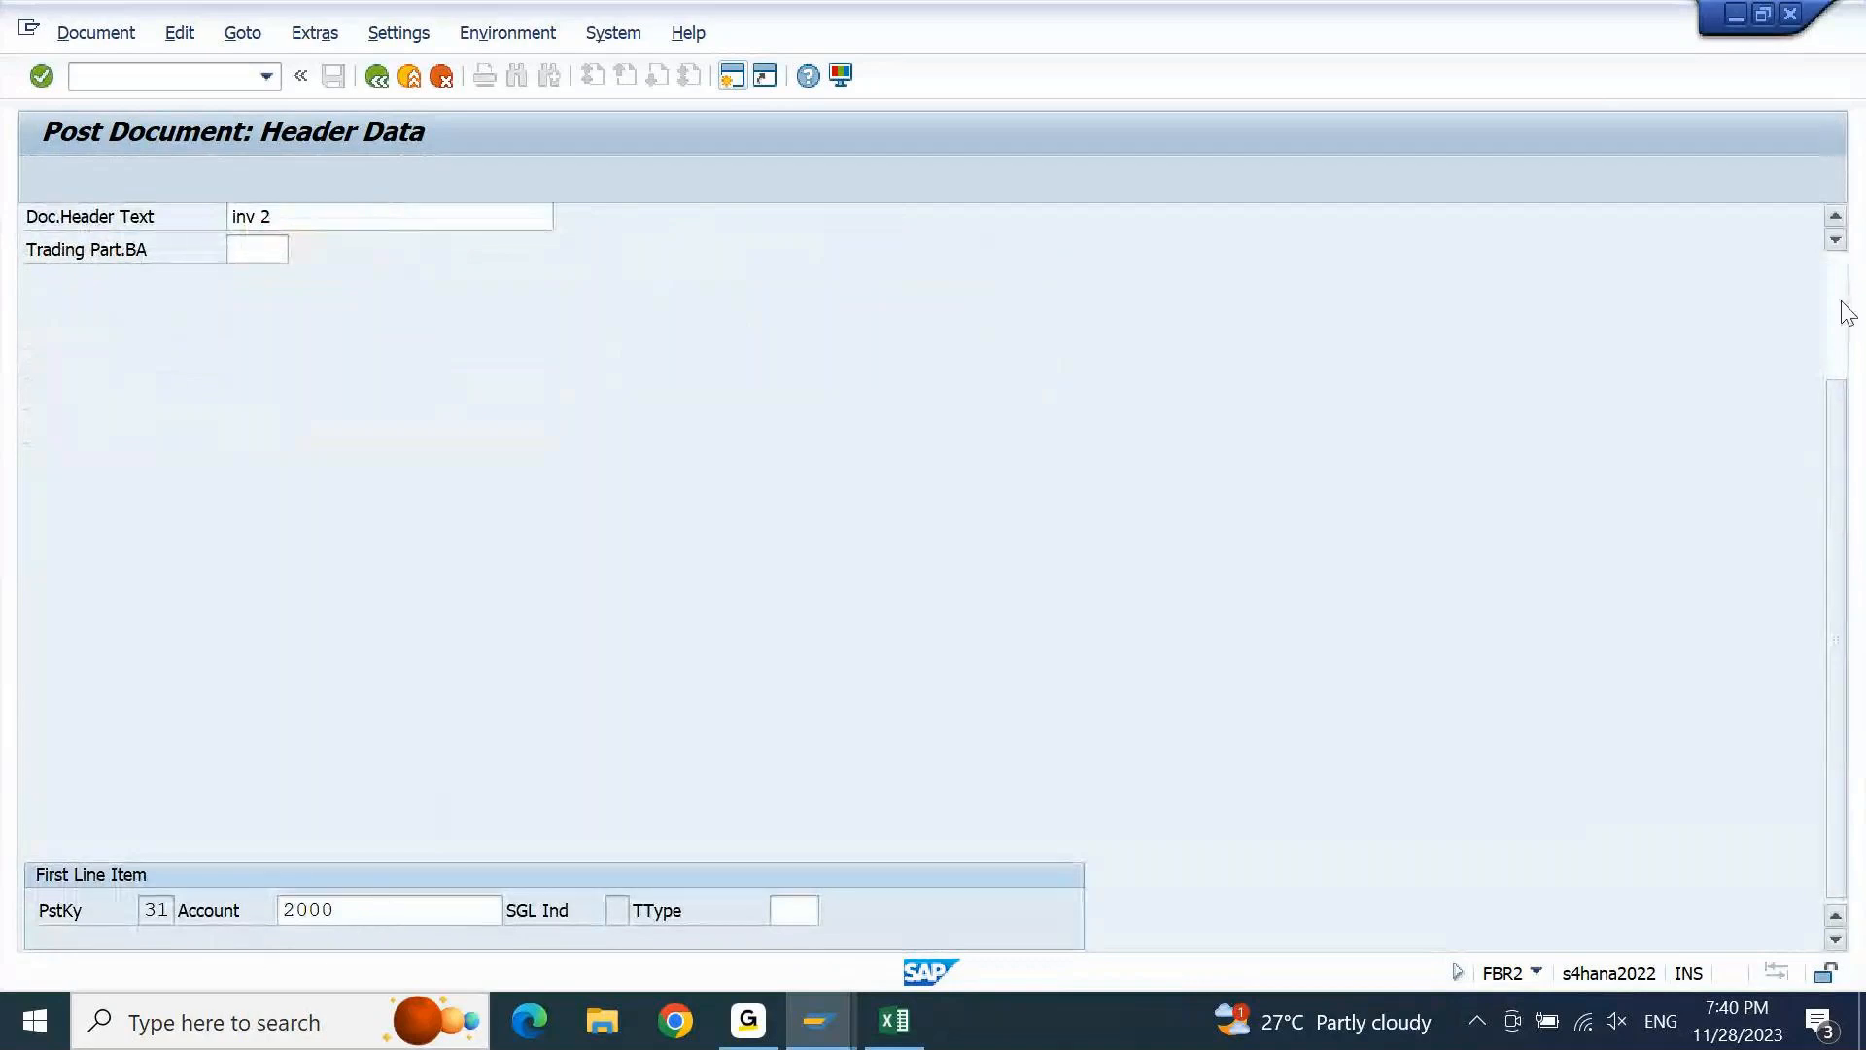
pyautogui.scroll(3, 1847, 313)
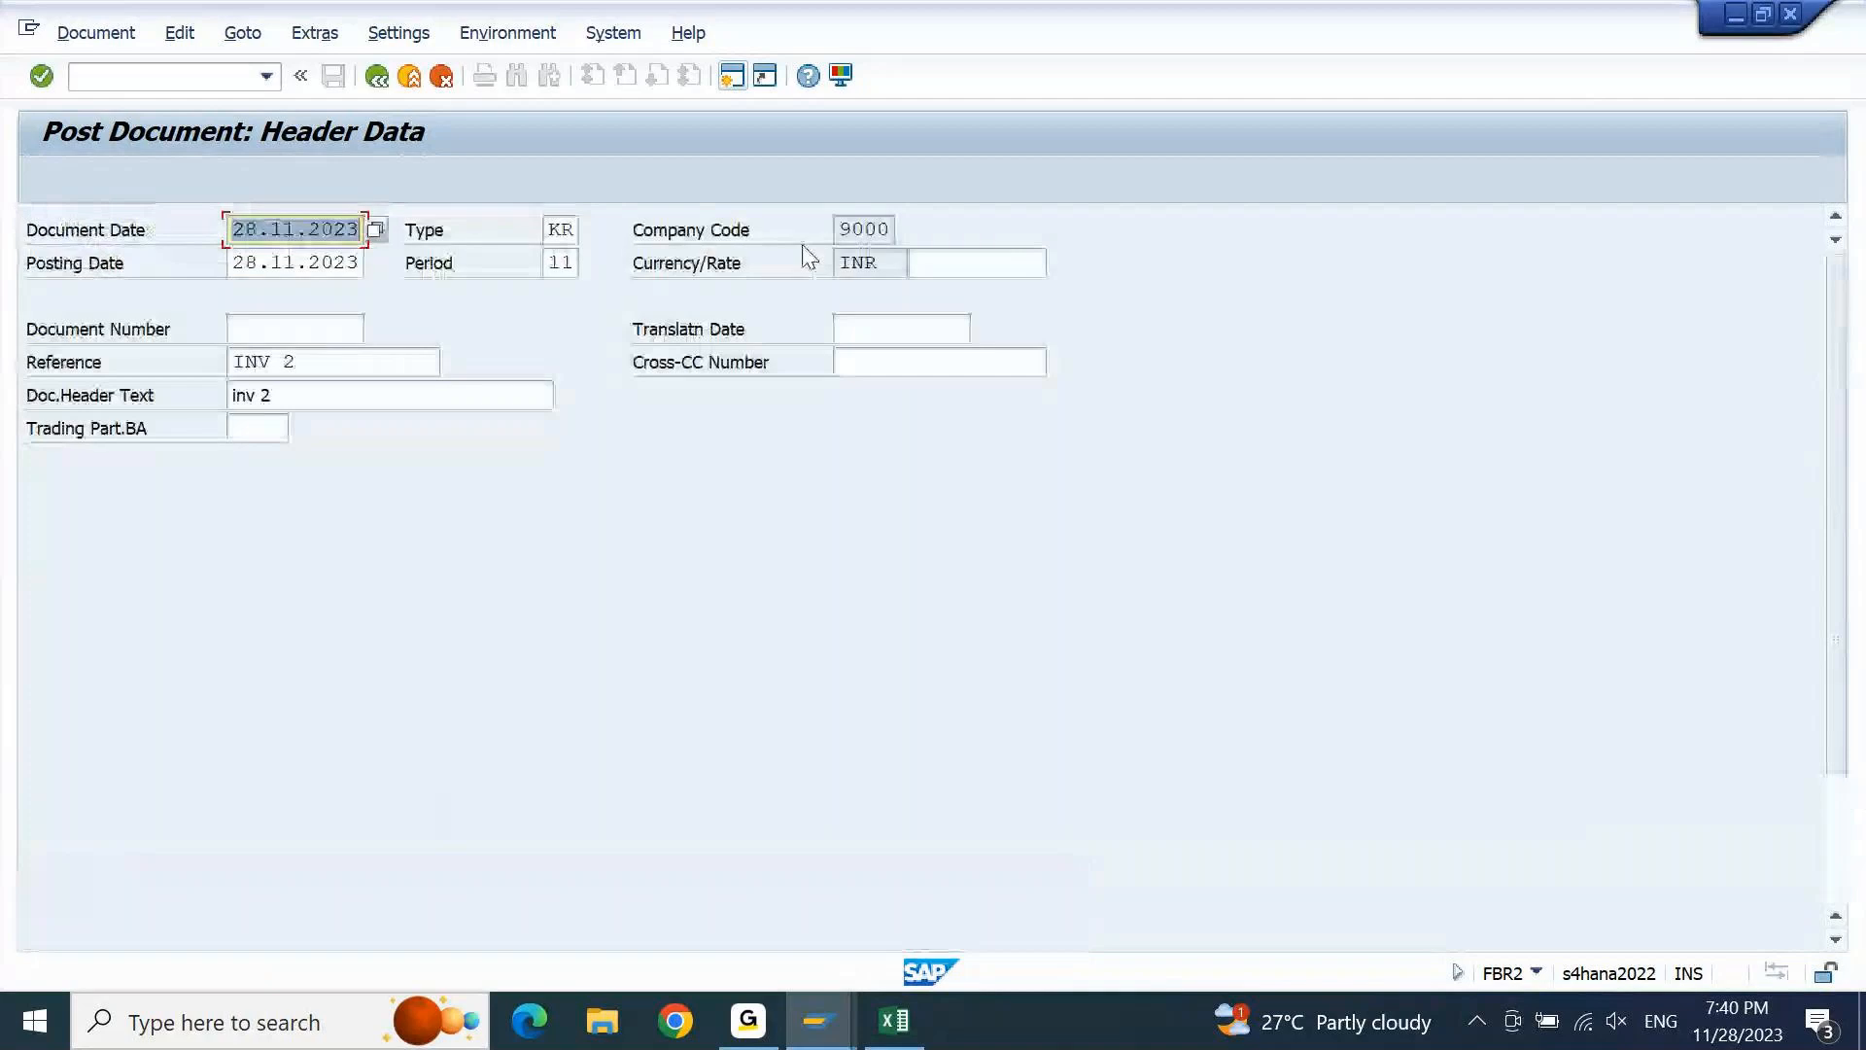
pyautogui.press('Return')
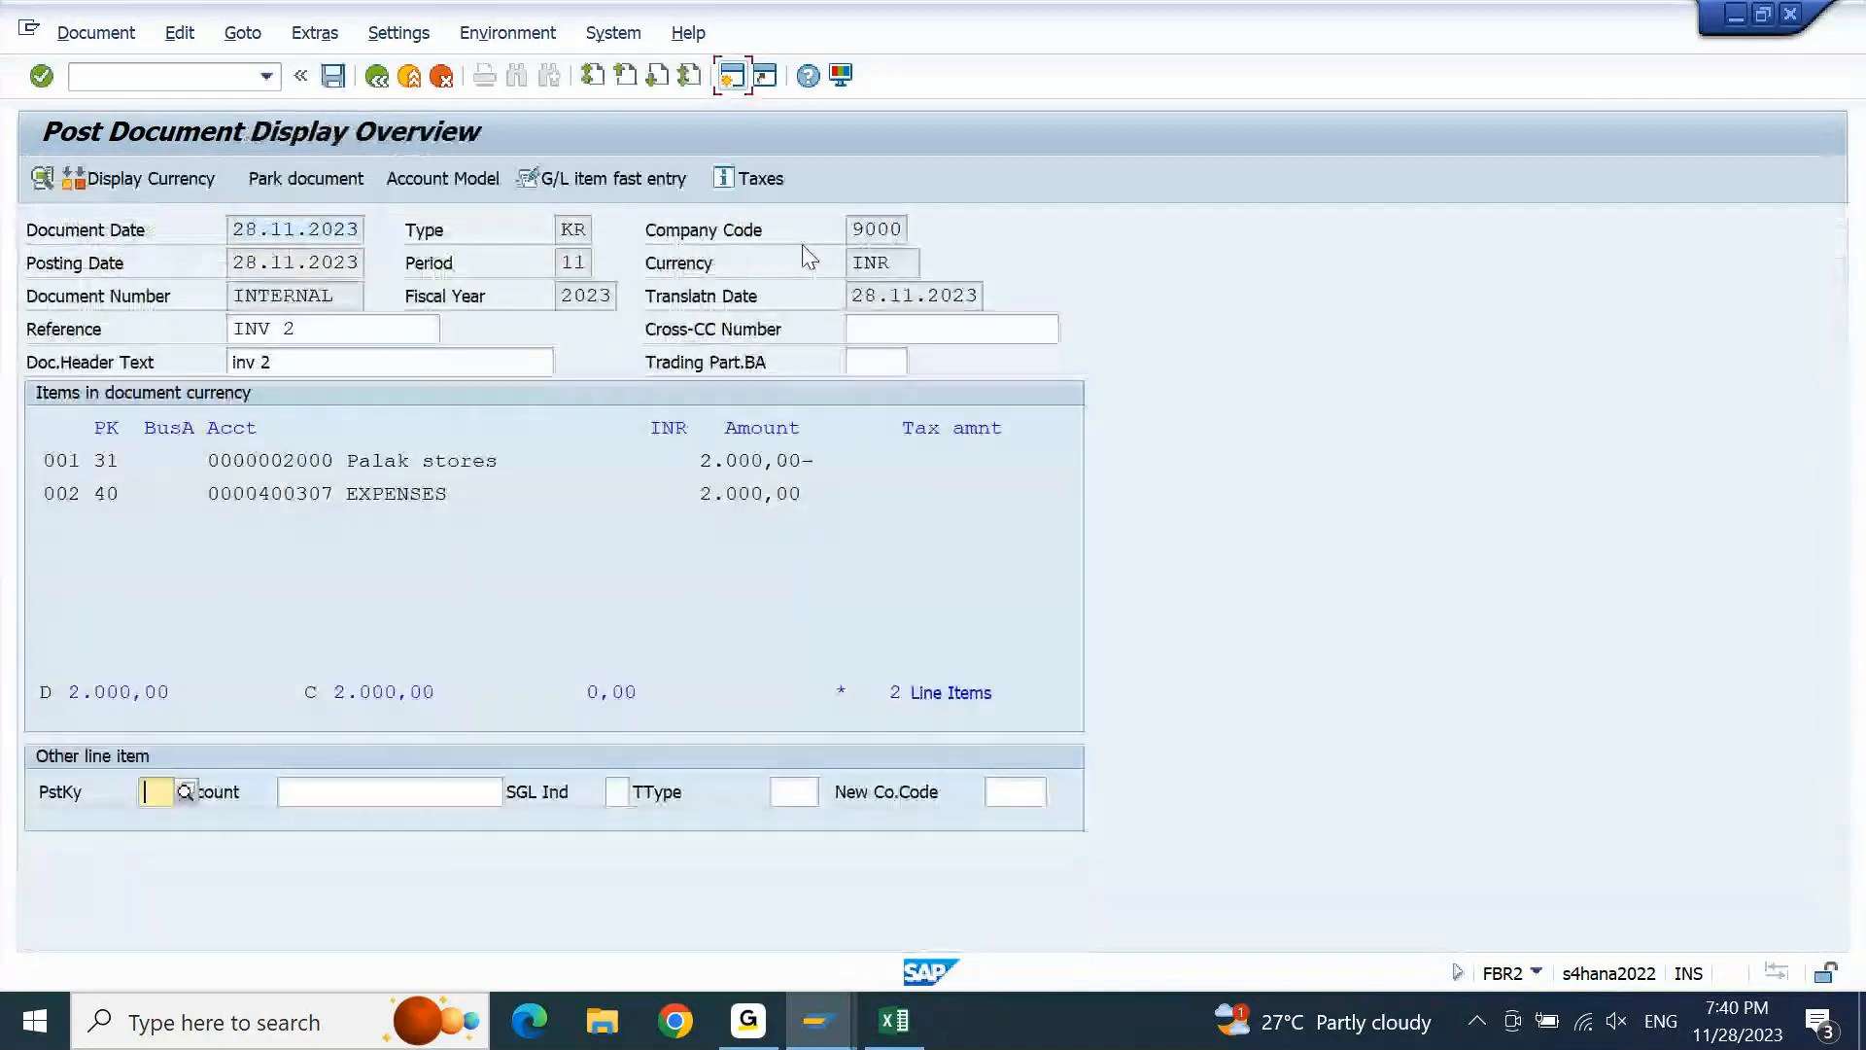
pyautogui.doubleClick(365, 464)
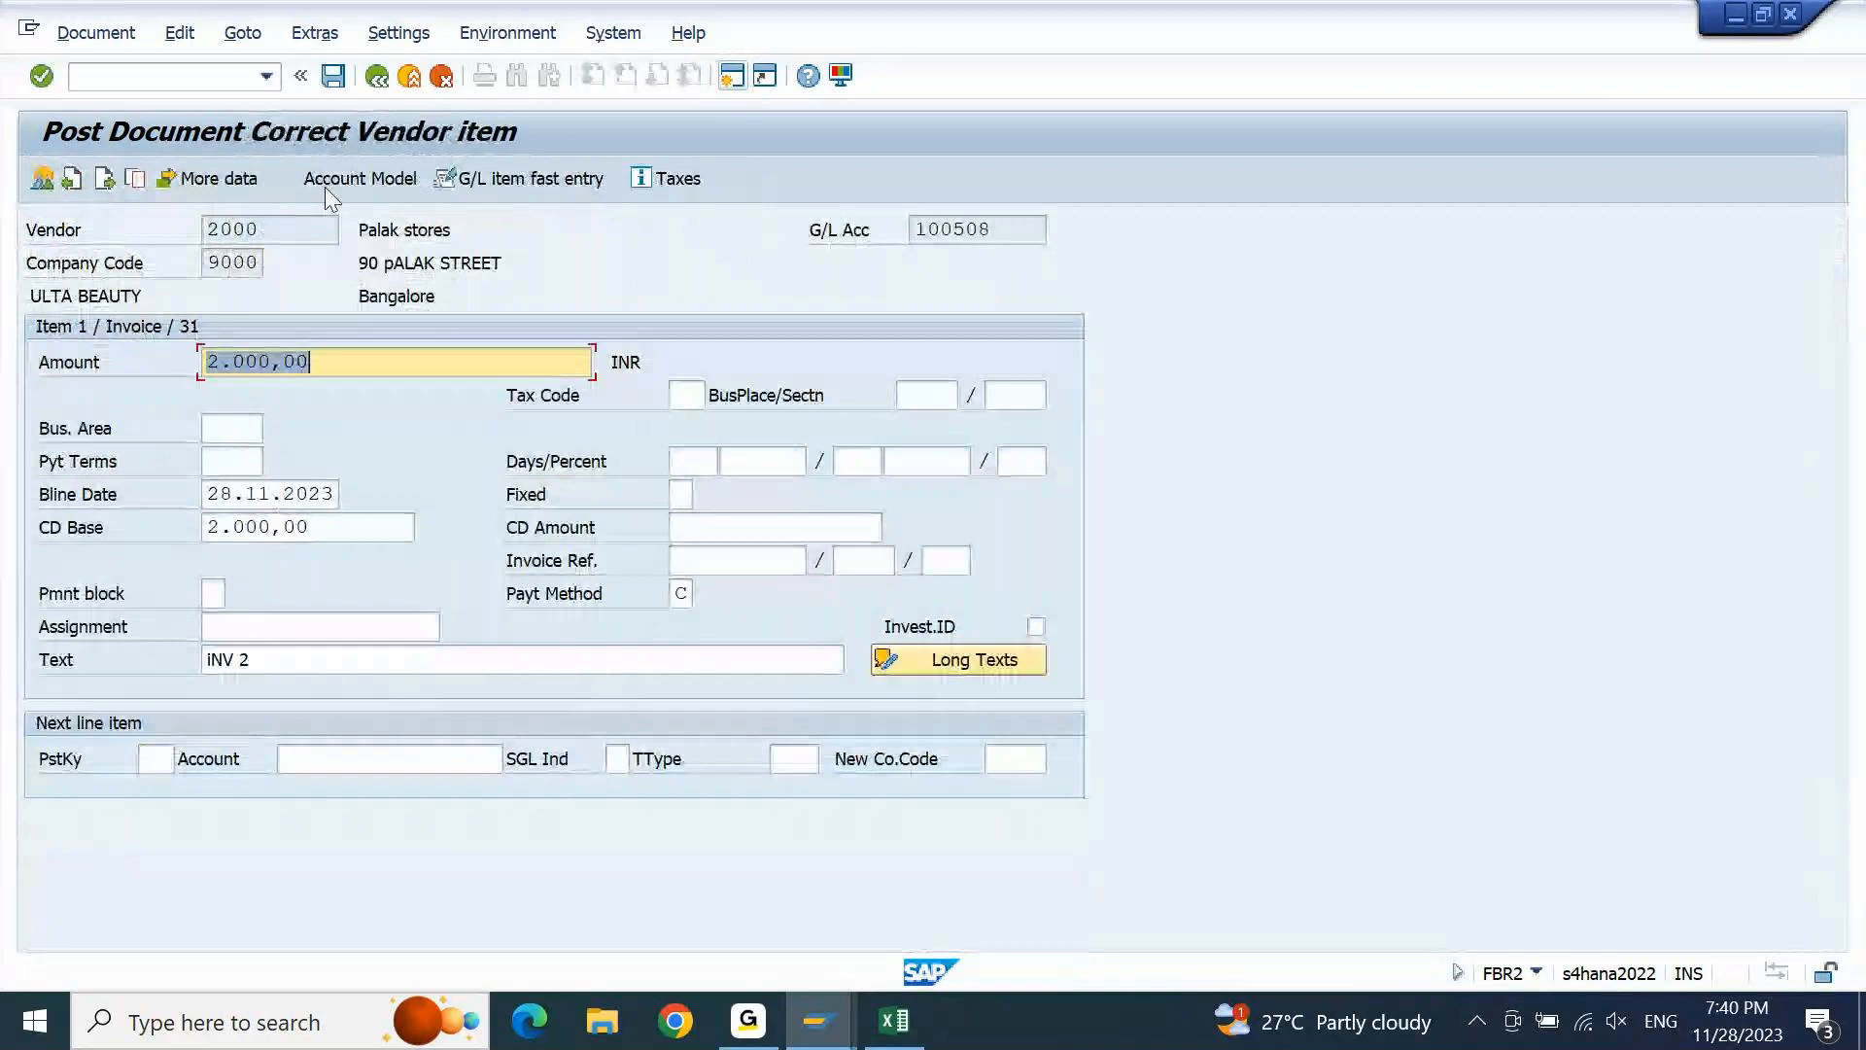
pyautogui.click(338, 91)
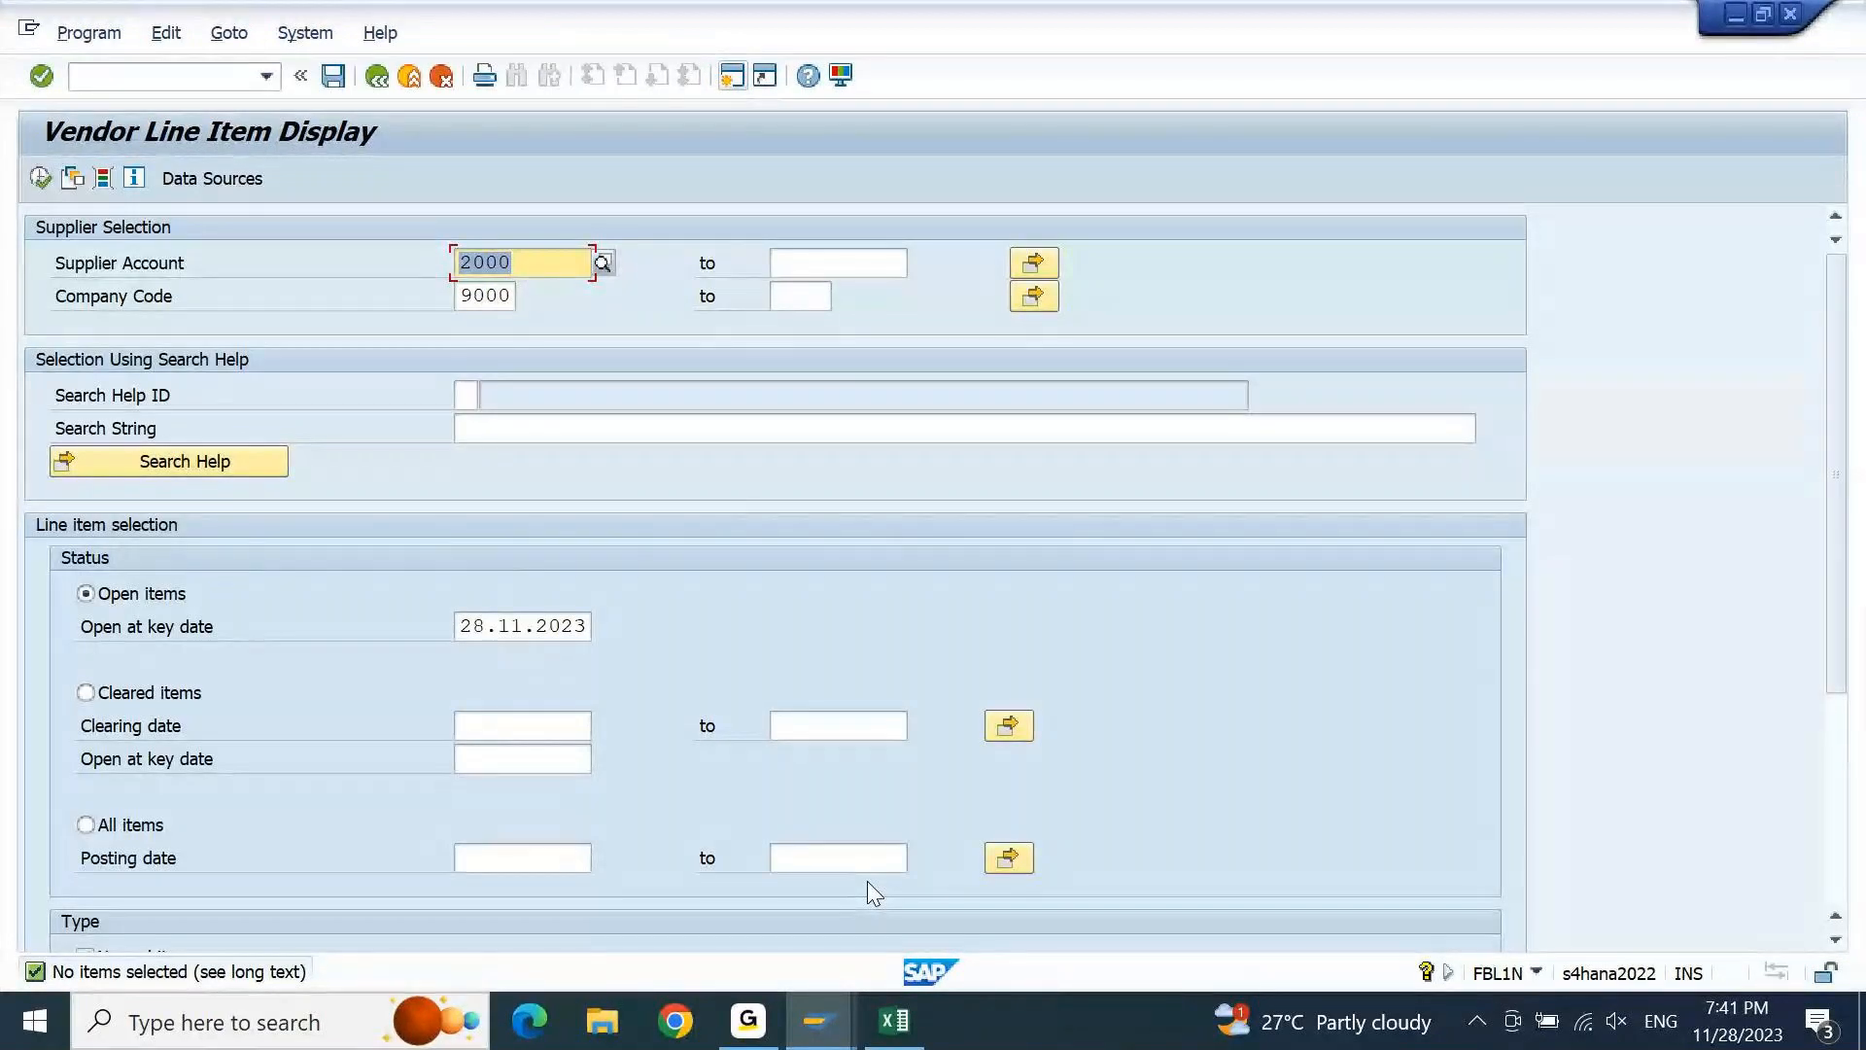
# Display the open line items of supplier Palak stores to check the newly posted invoice
pyautogui.press('F8')
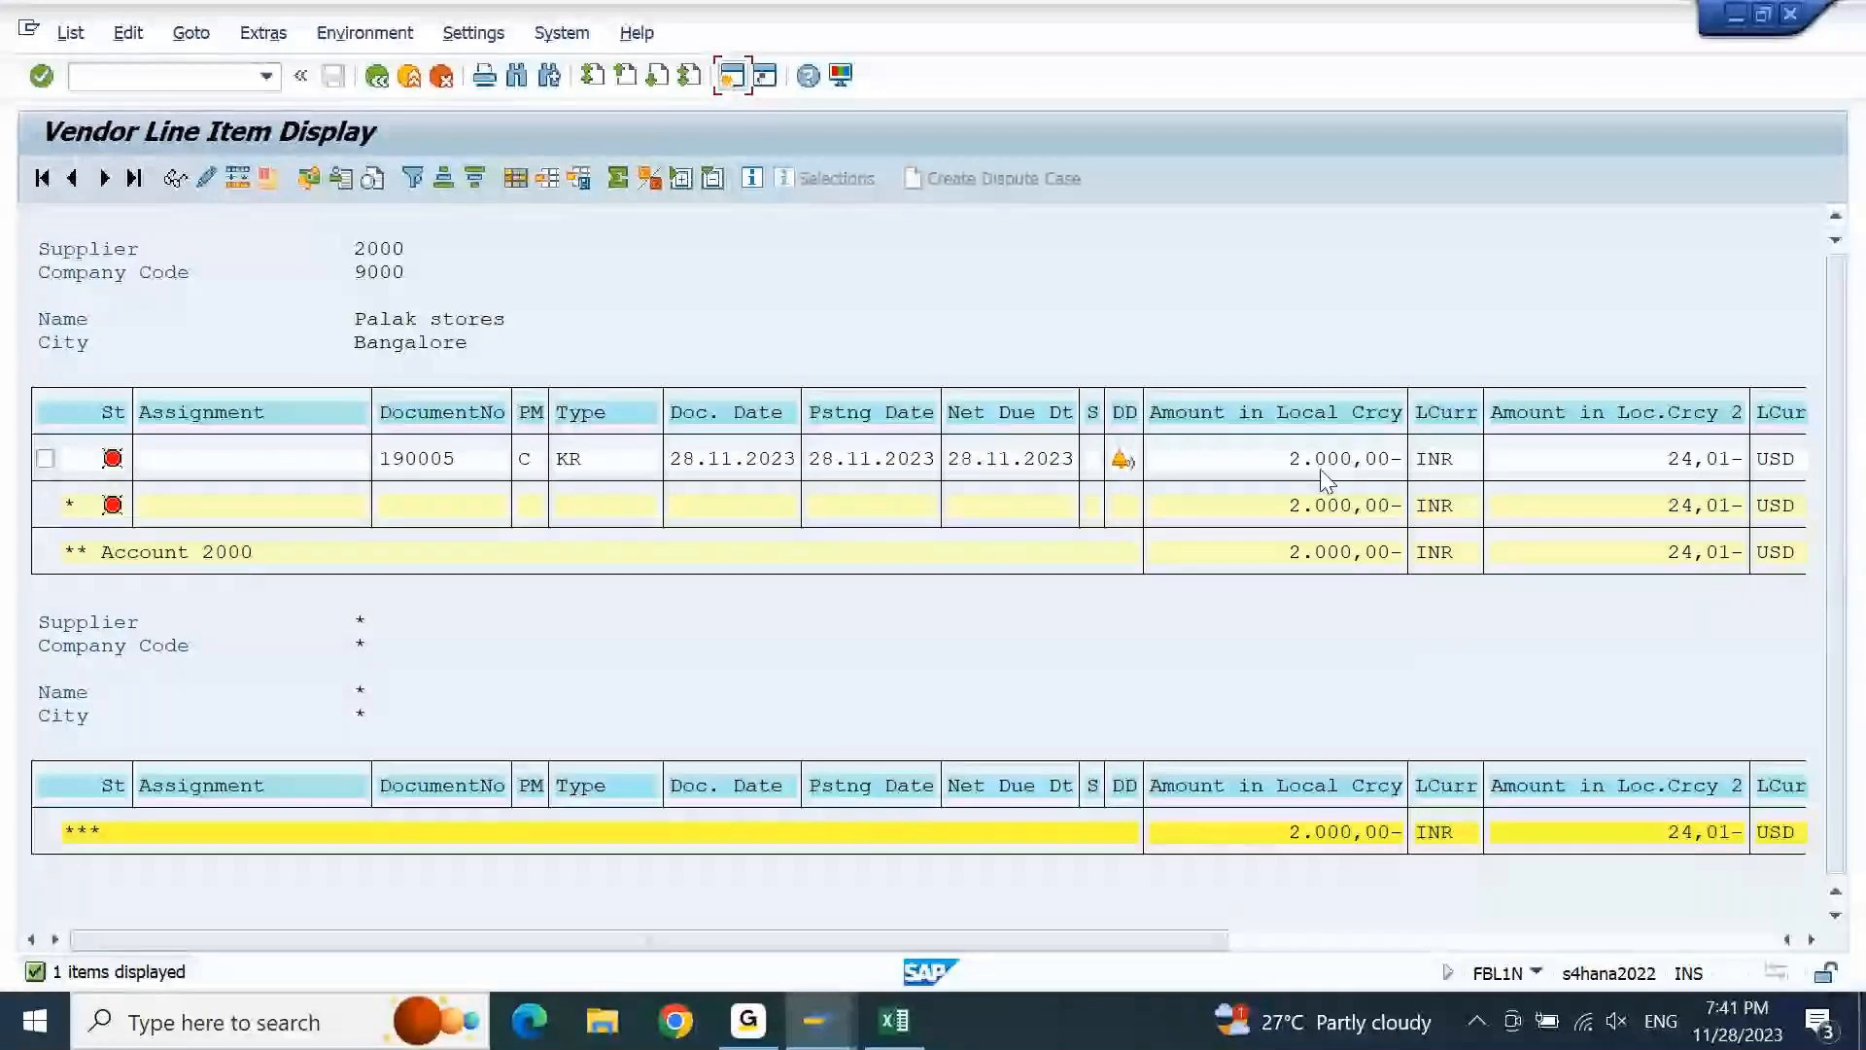
pyautogui.click(817, 1020)
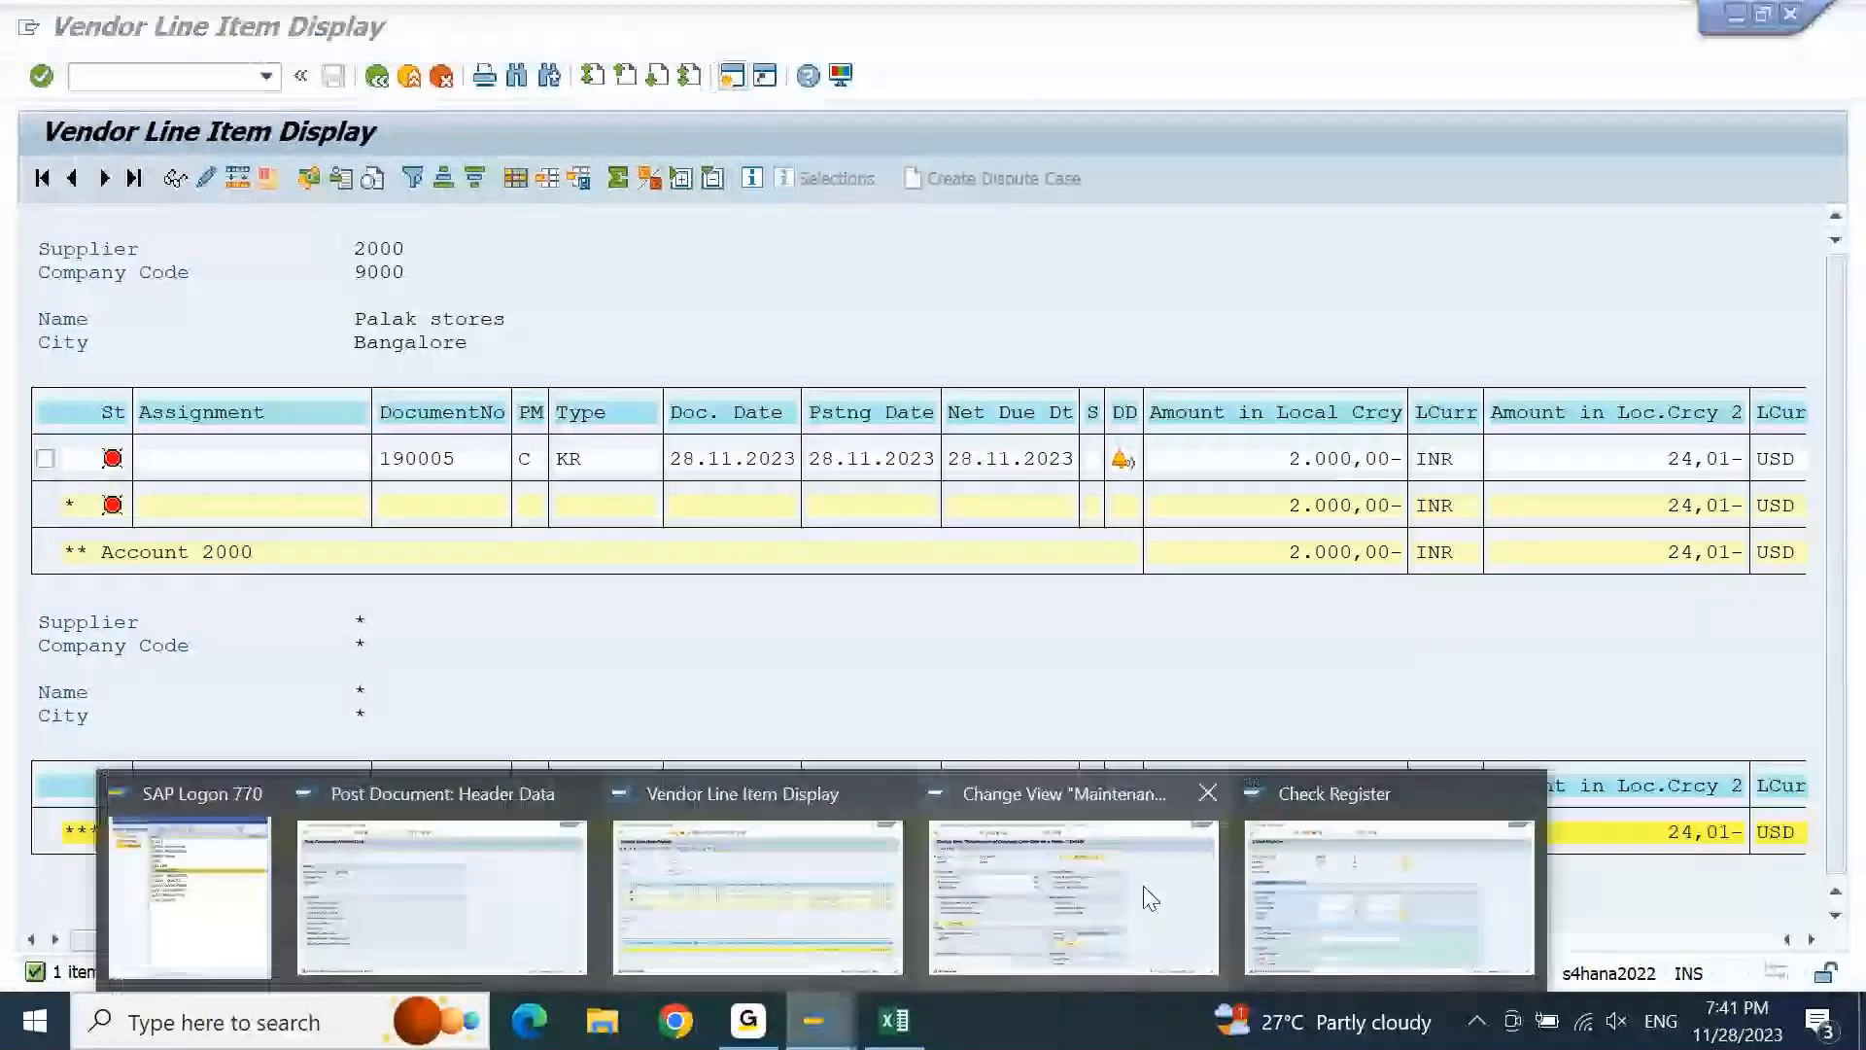
pyautogui.moveTo(1143, 885)
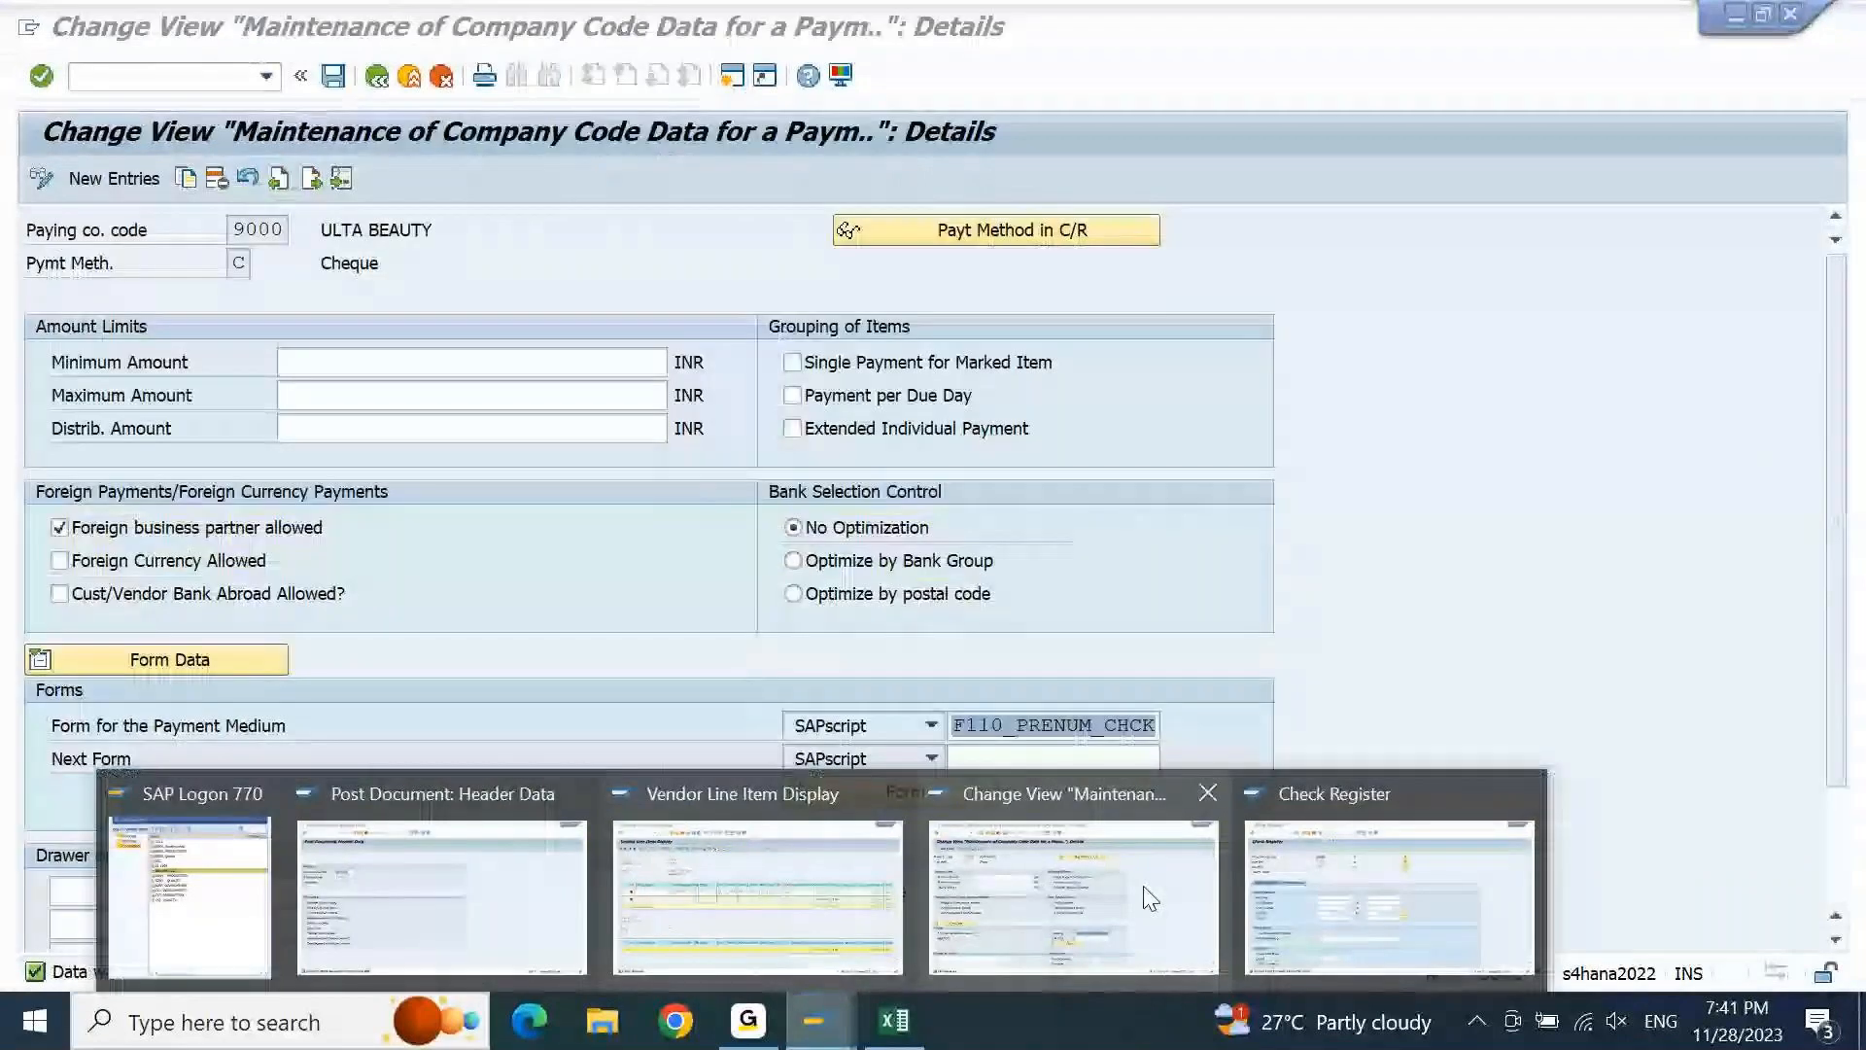
# Switch to the document posting session and open transaction F-58 for a payment with printout
pyautogui.click(442, 894)
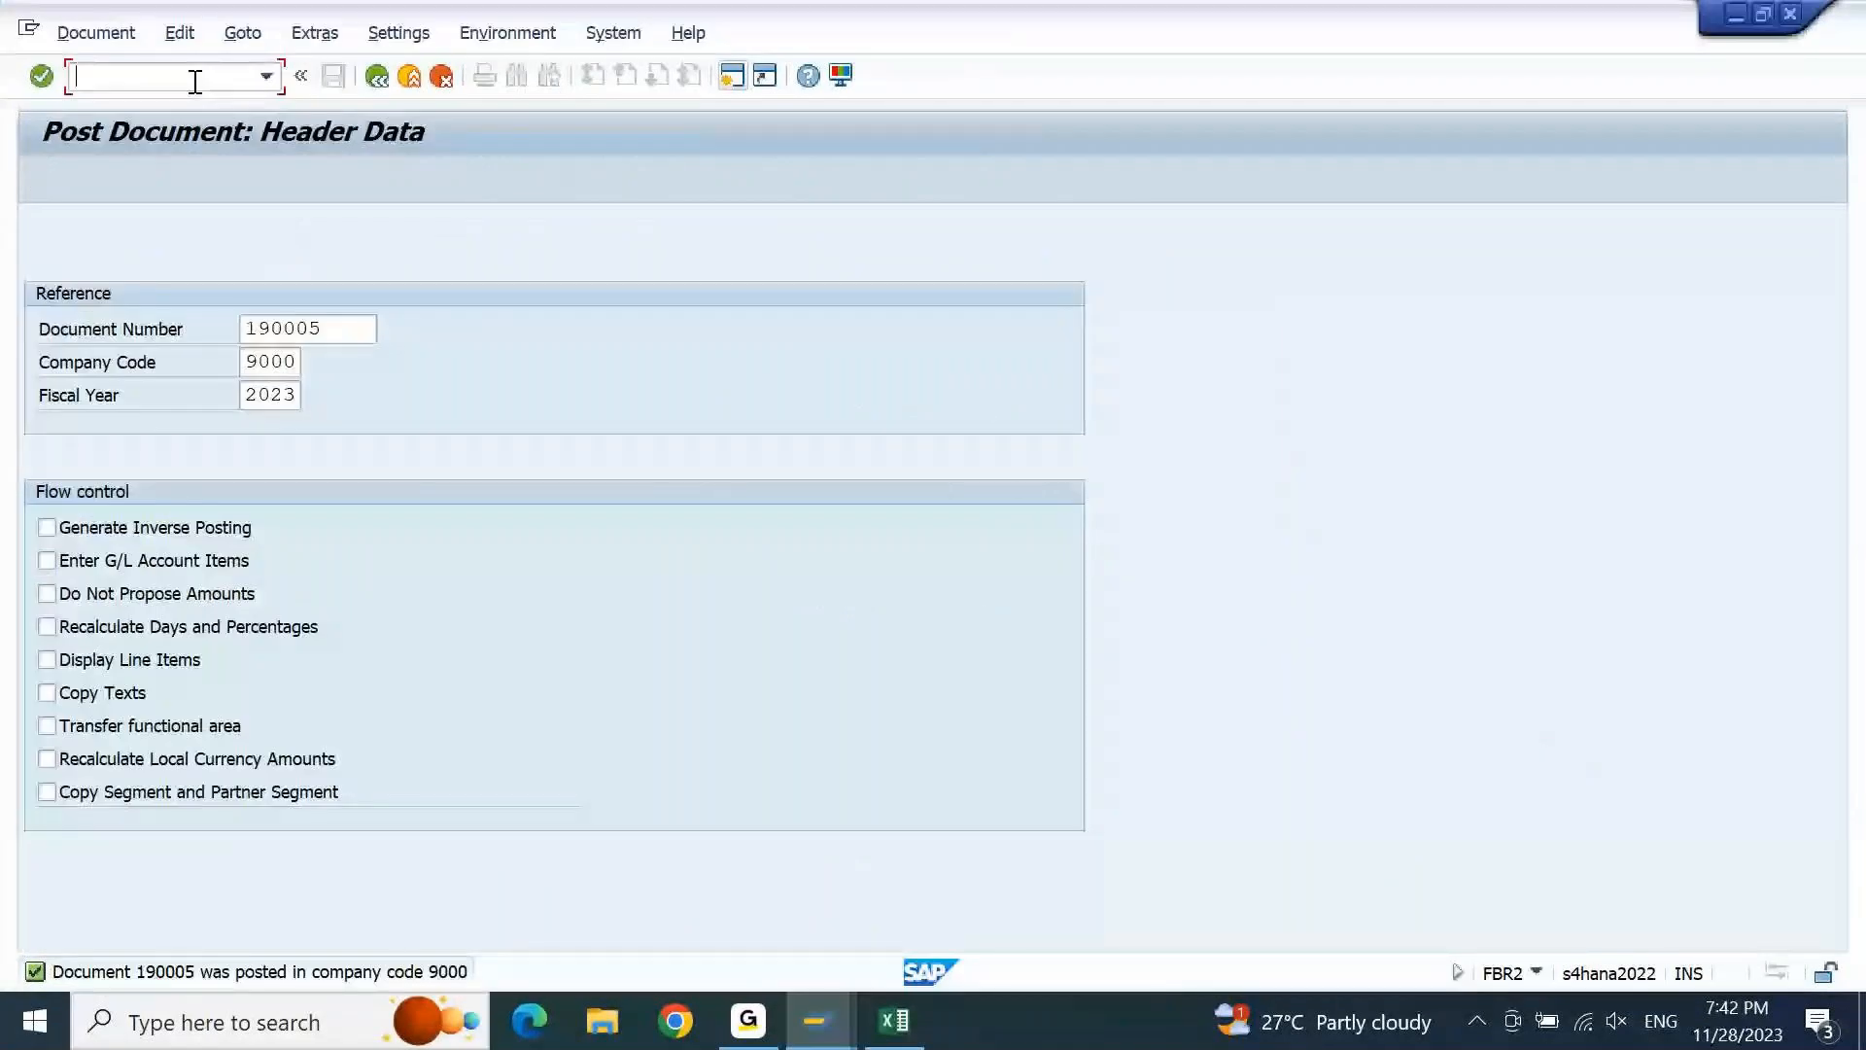
pyautogui.write('/NF-')
pyautogui.press('Return')
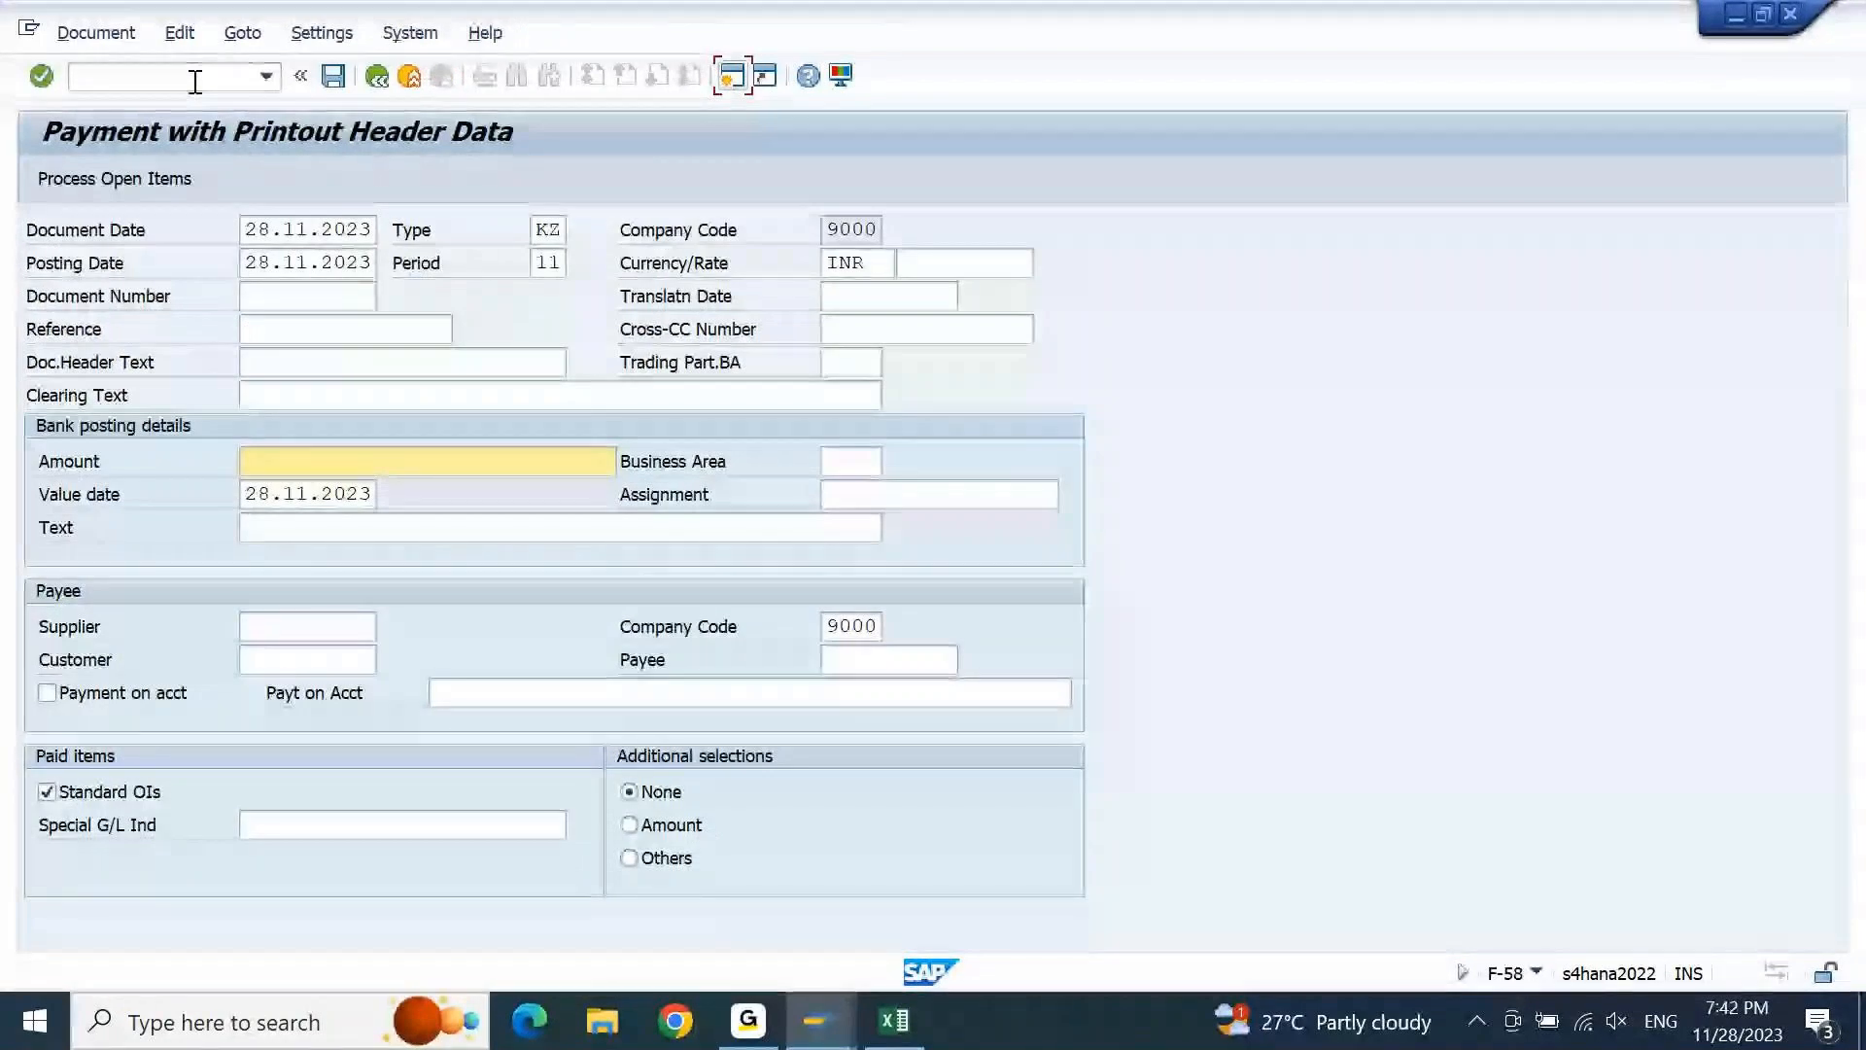
# Fill in the payment header with reference F-58 INV4, document header text inv 4 and clearing text F-58
pyautogui.hotkey('shift', 'Tab')
pyautogui.hotkey('shift', 'Tab')
pyautogui.hotkey('shift', 'Tab')
pyautogui.write('F-58 INV4')
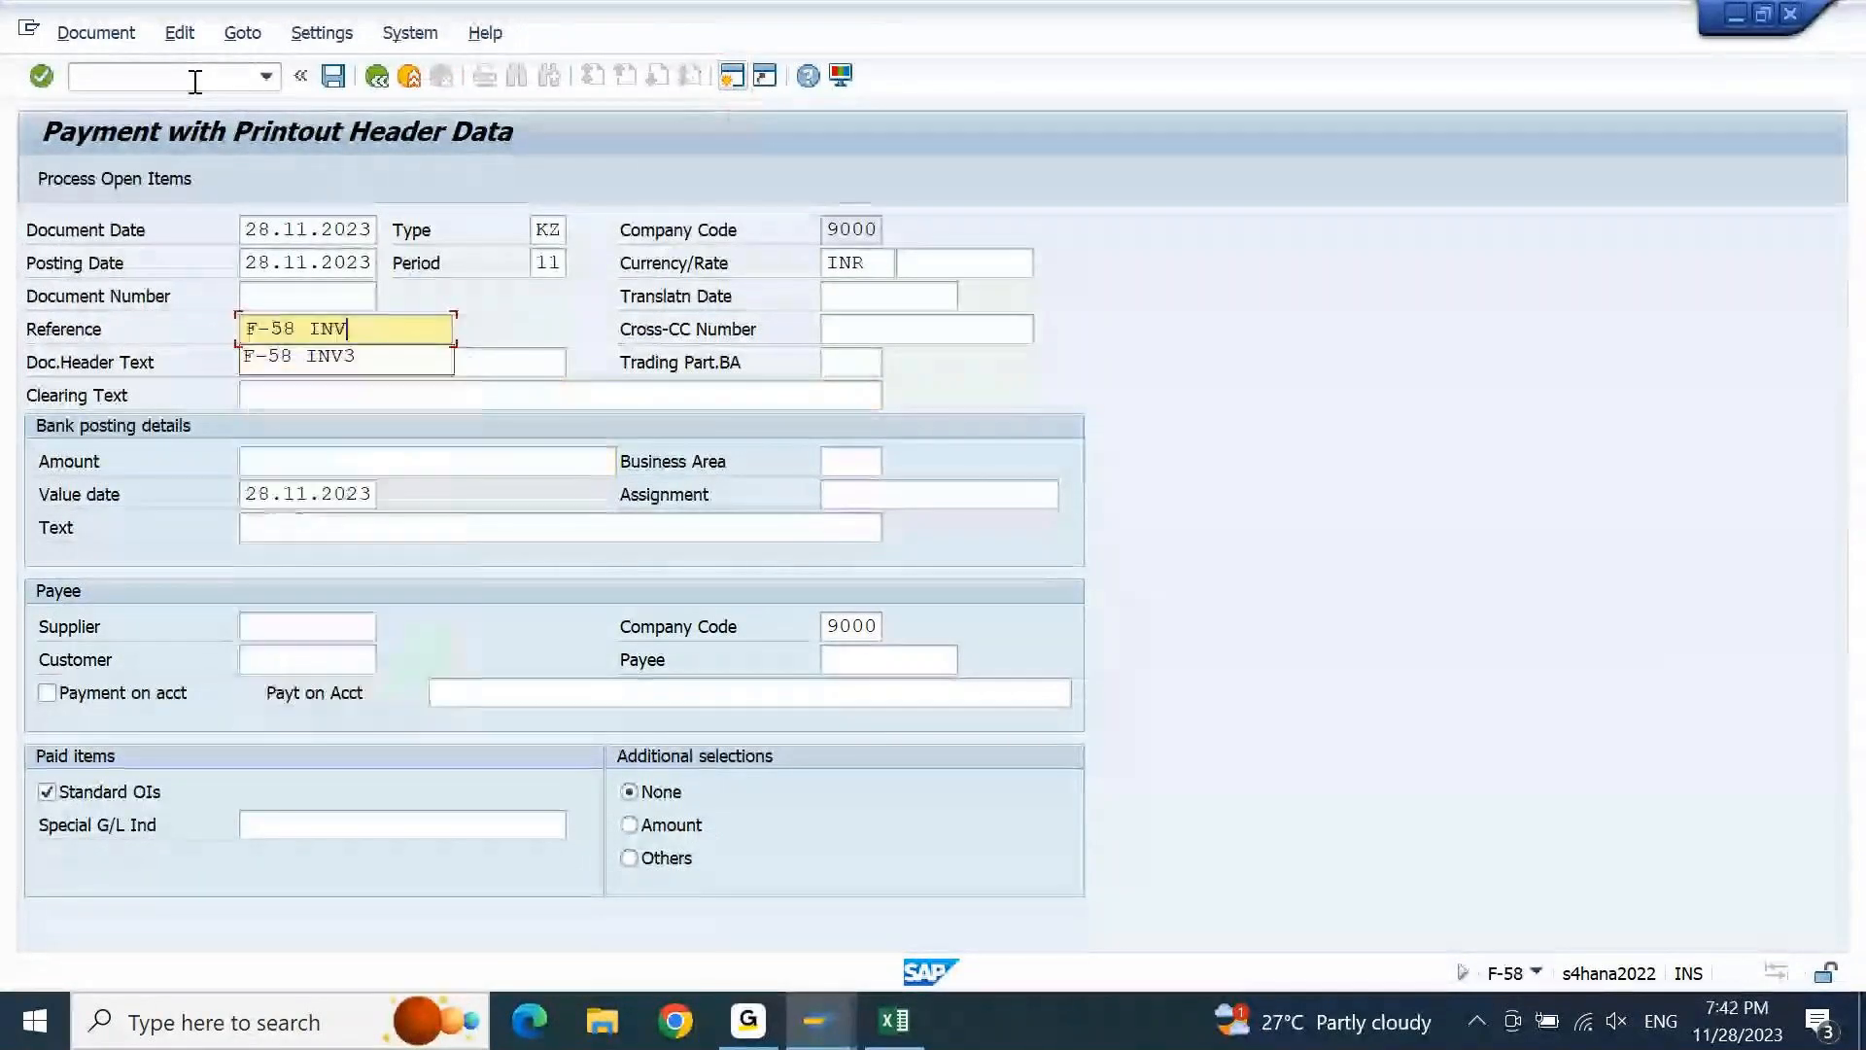
pyautogui.press('Tab')
pyautogui.write('inv')
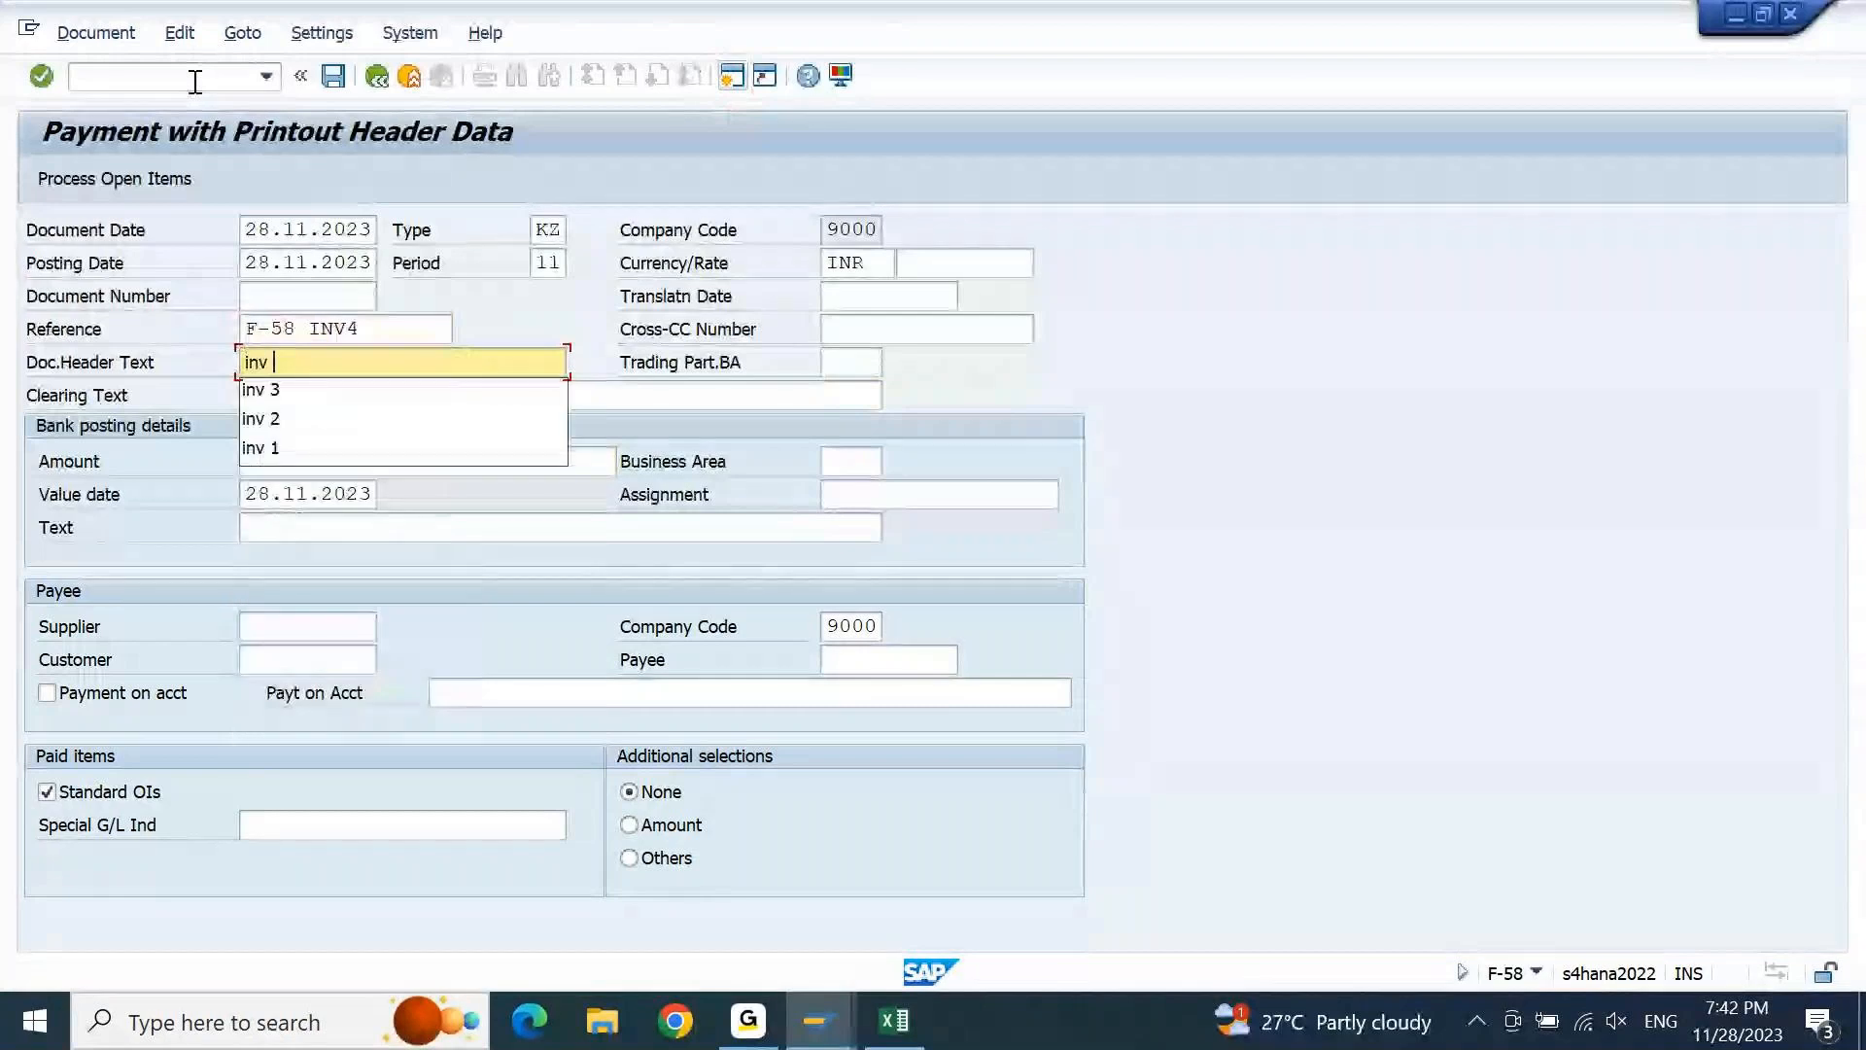
pyautogui.write(' 4')
pyautogui.press('Tab')
pyautogui.write('F-58')
pyautogui.press('Tab')
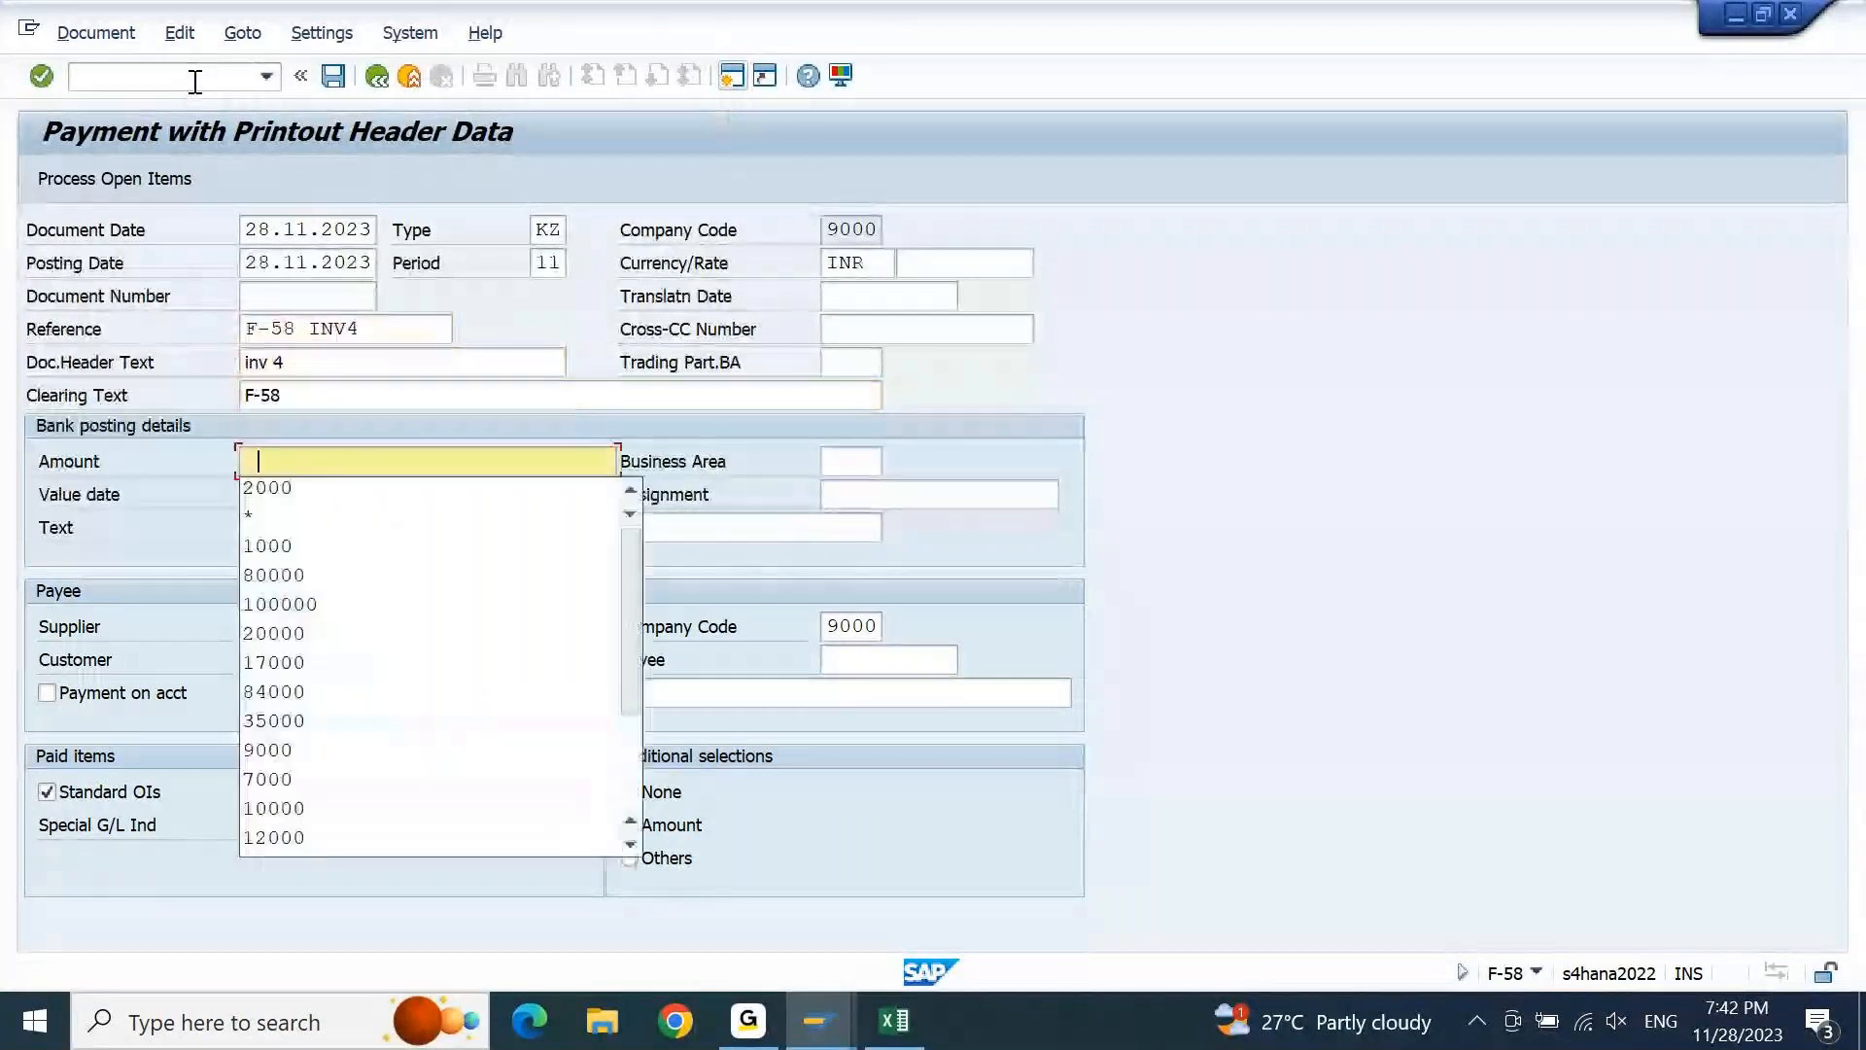
# Set the payment amount to 2000, clear the value date, and enter the text F-58 and Palak stores' supplier account
pyautogui.press('Tab')
pyautogui.press('Tab')
pyautogui.press('Tab')
pyautogui.press('Tab')
pyautogui.hotkey('shift', 'Tab')
pyautogui.hotkey('shift', 'Tab')
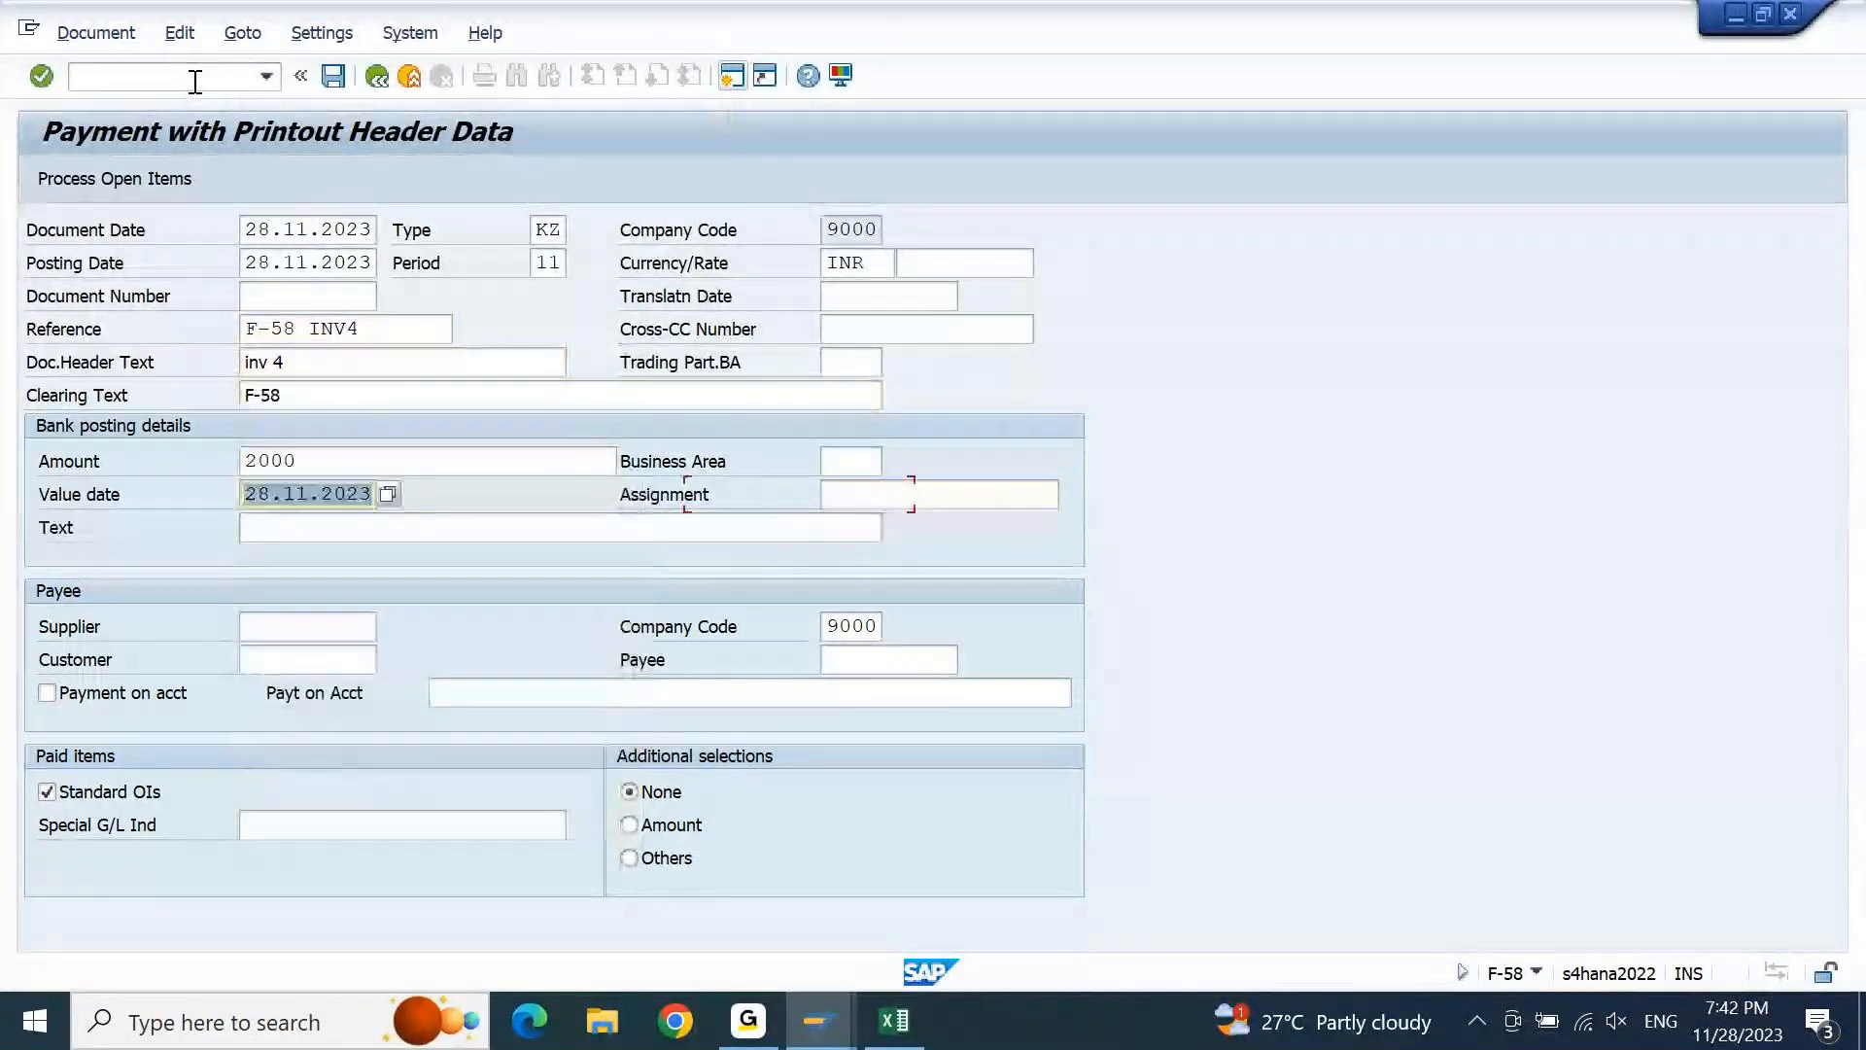
pyautogui.press('Delete')
pyautogui.press('Tab')
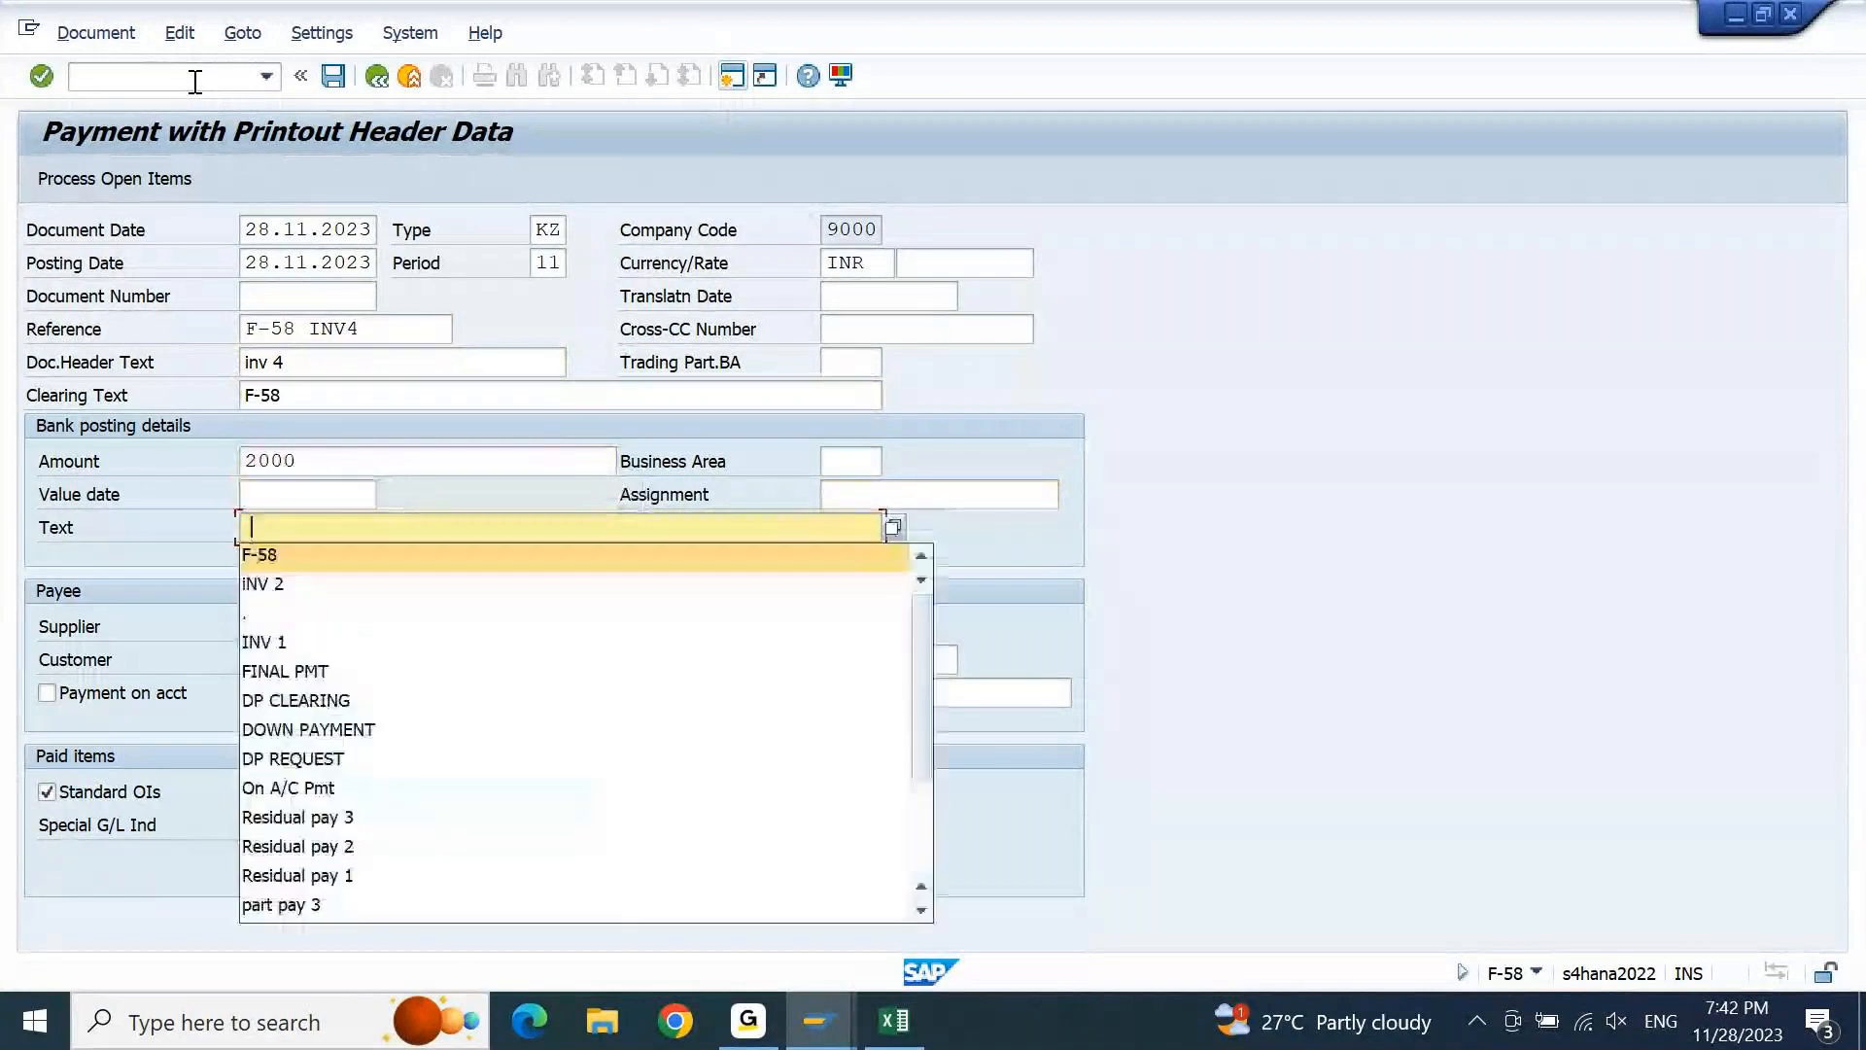
pyautogui.press('Tab')
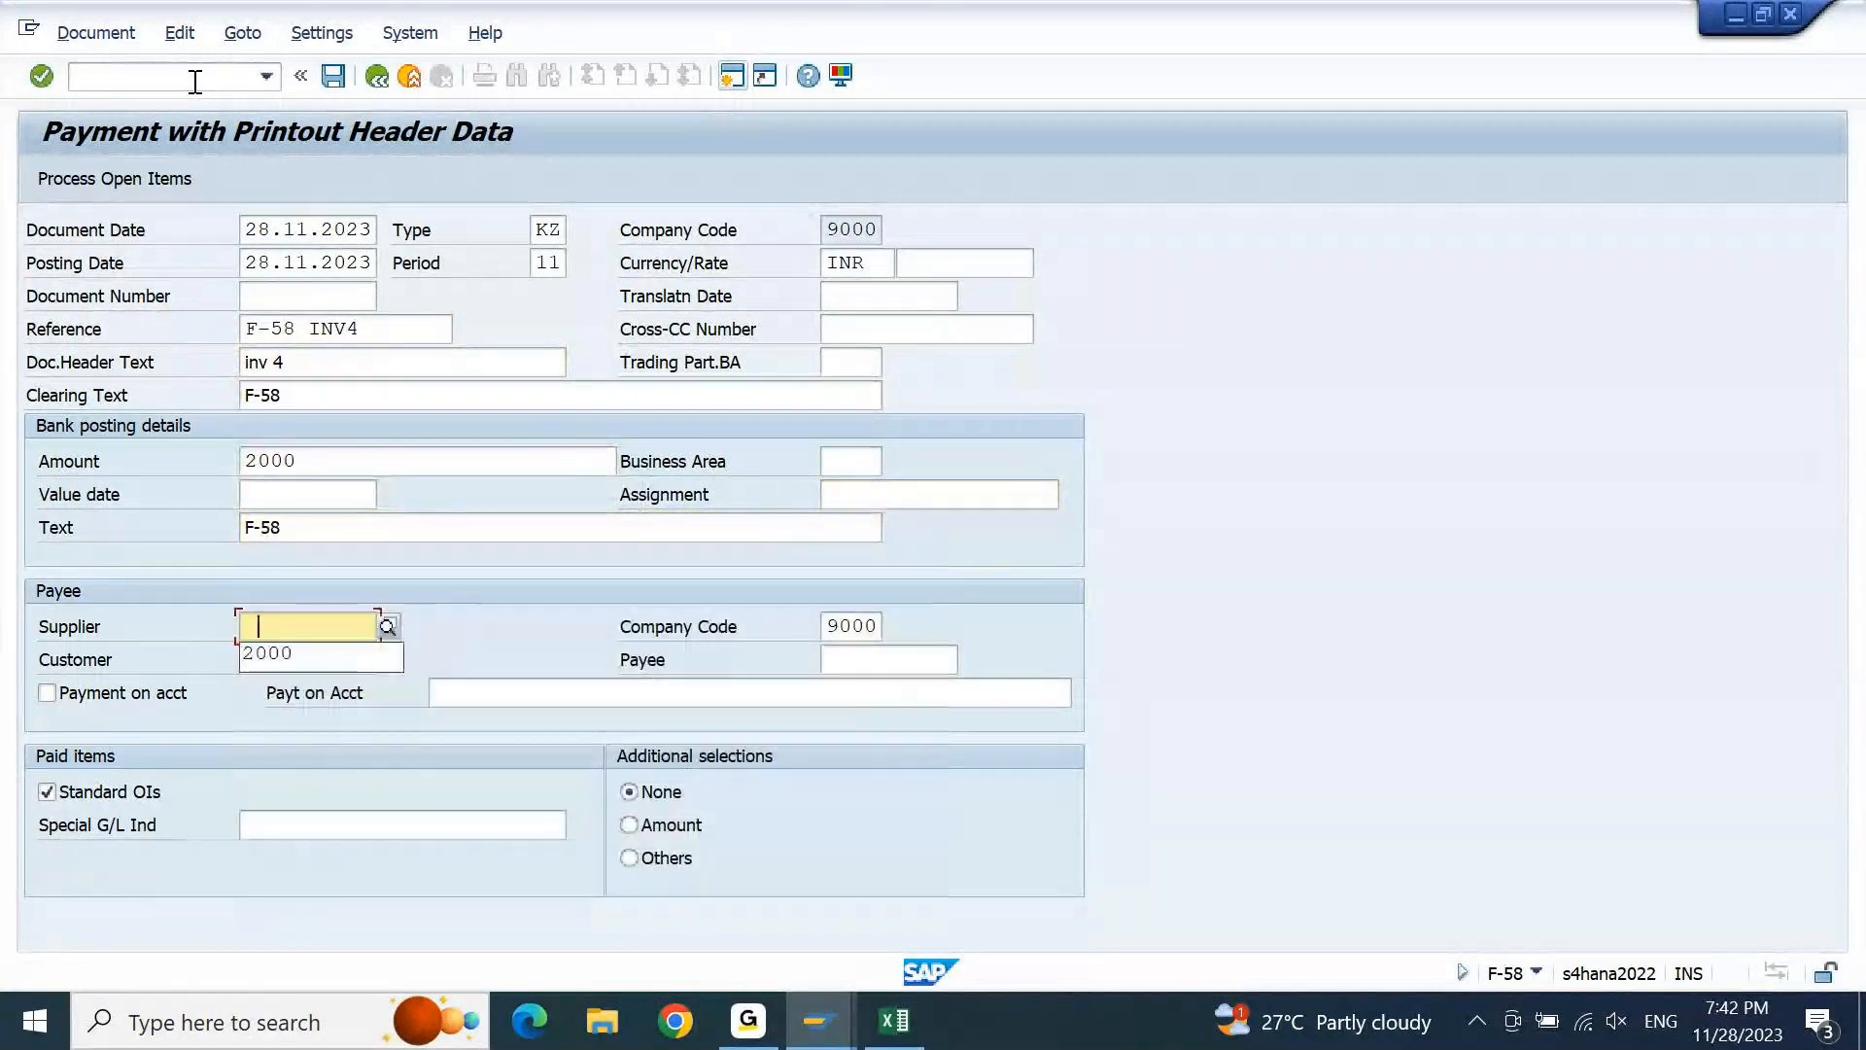
pyautogui.press('Return')
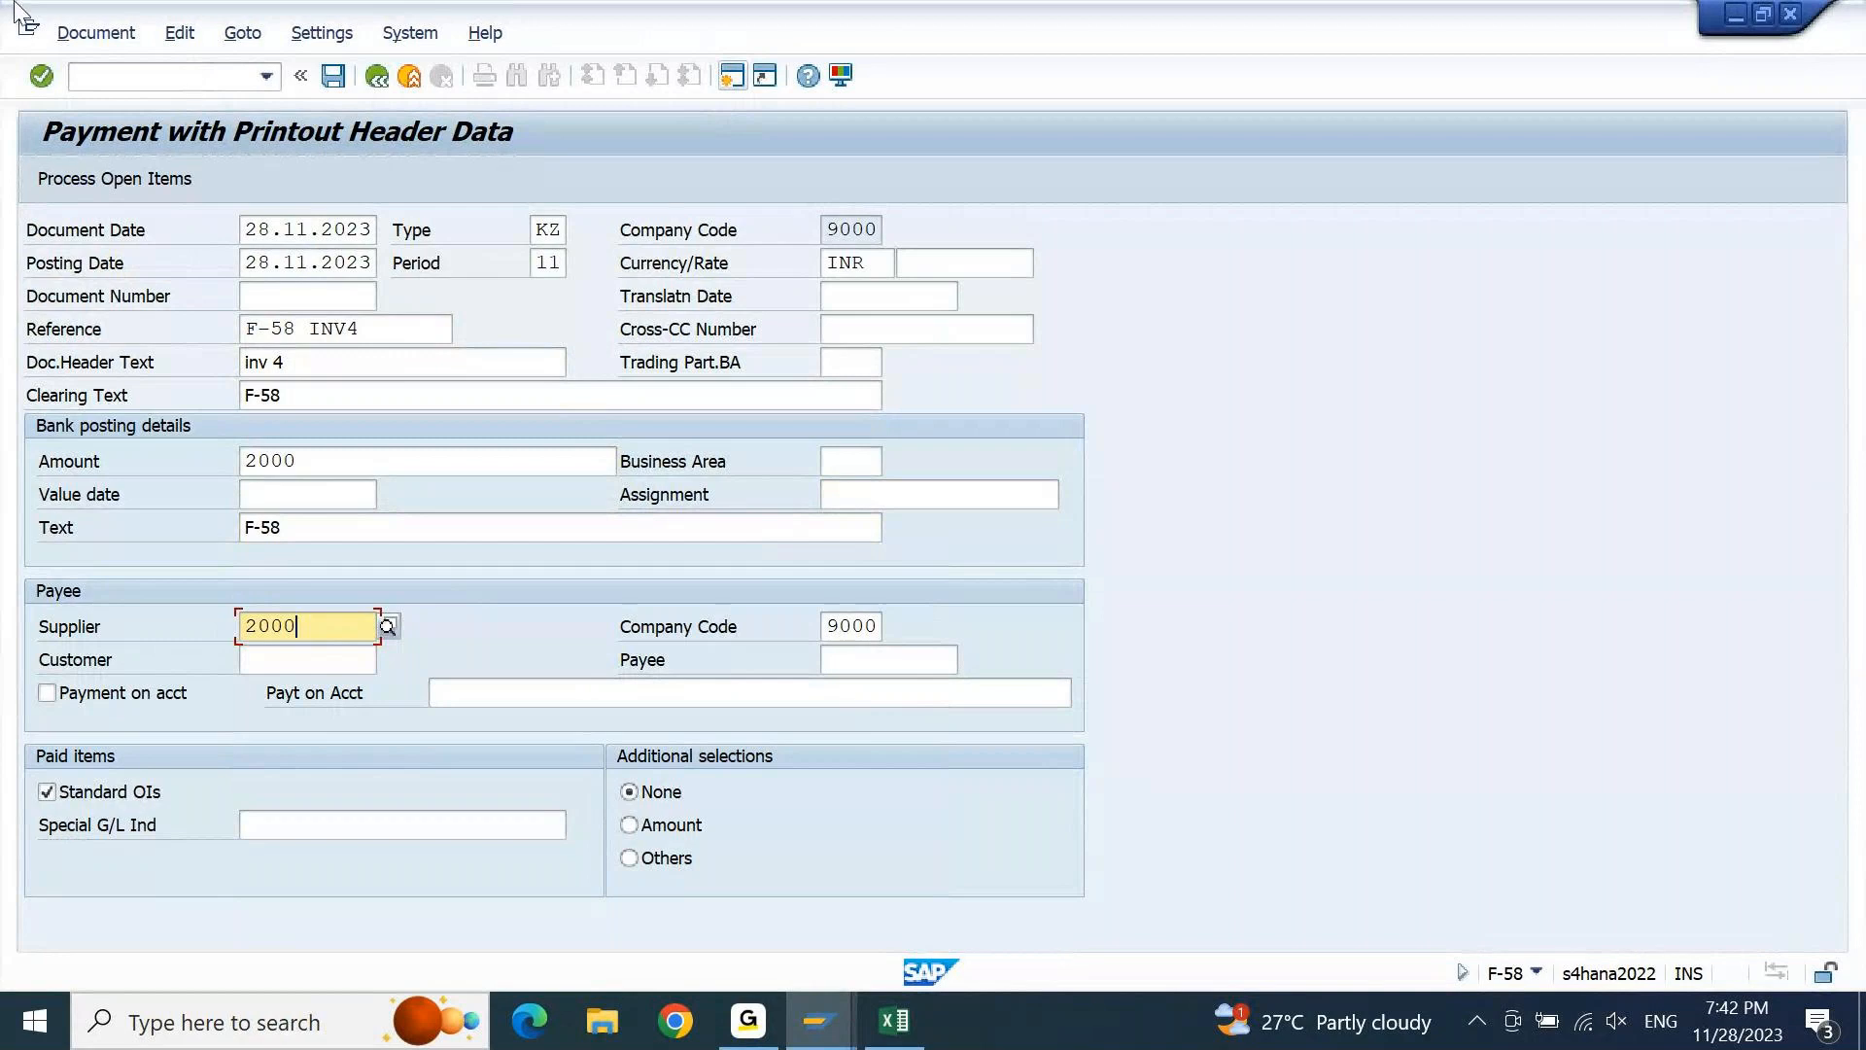
# Process the supplier's open items and simulate the payment document
pyautogui.click(133, 184)
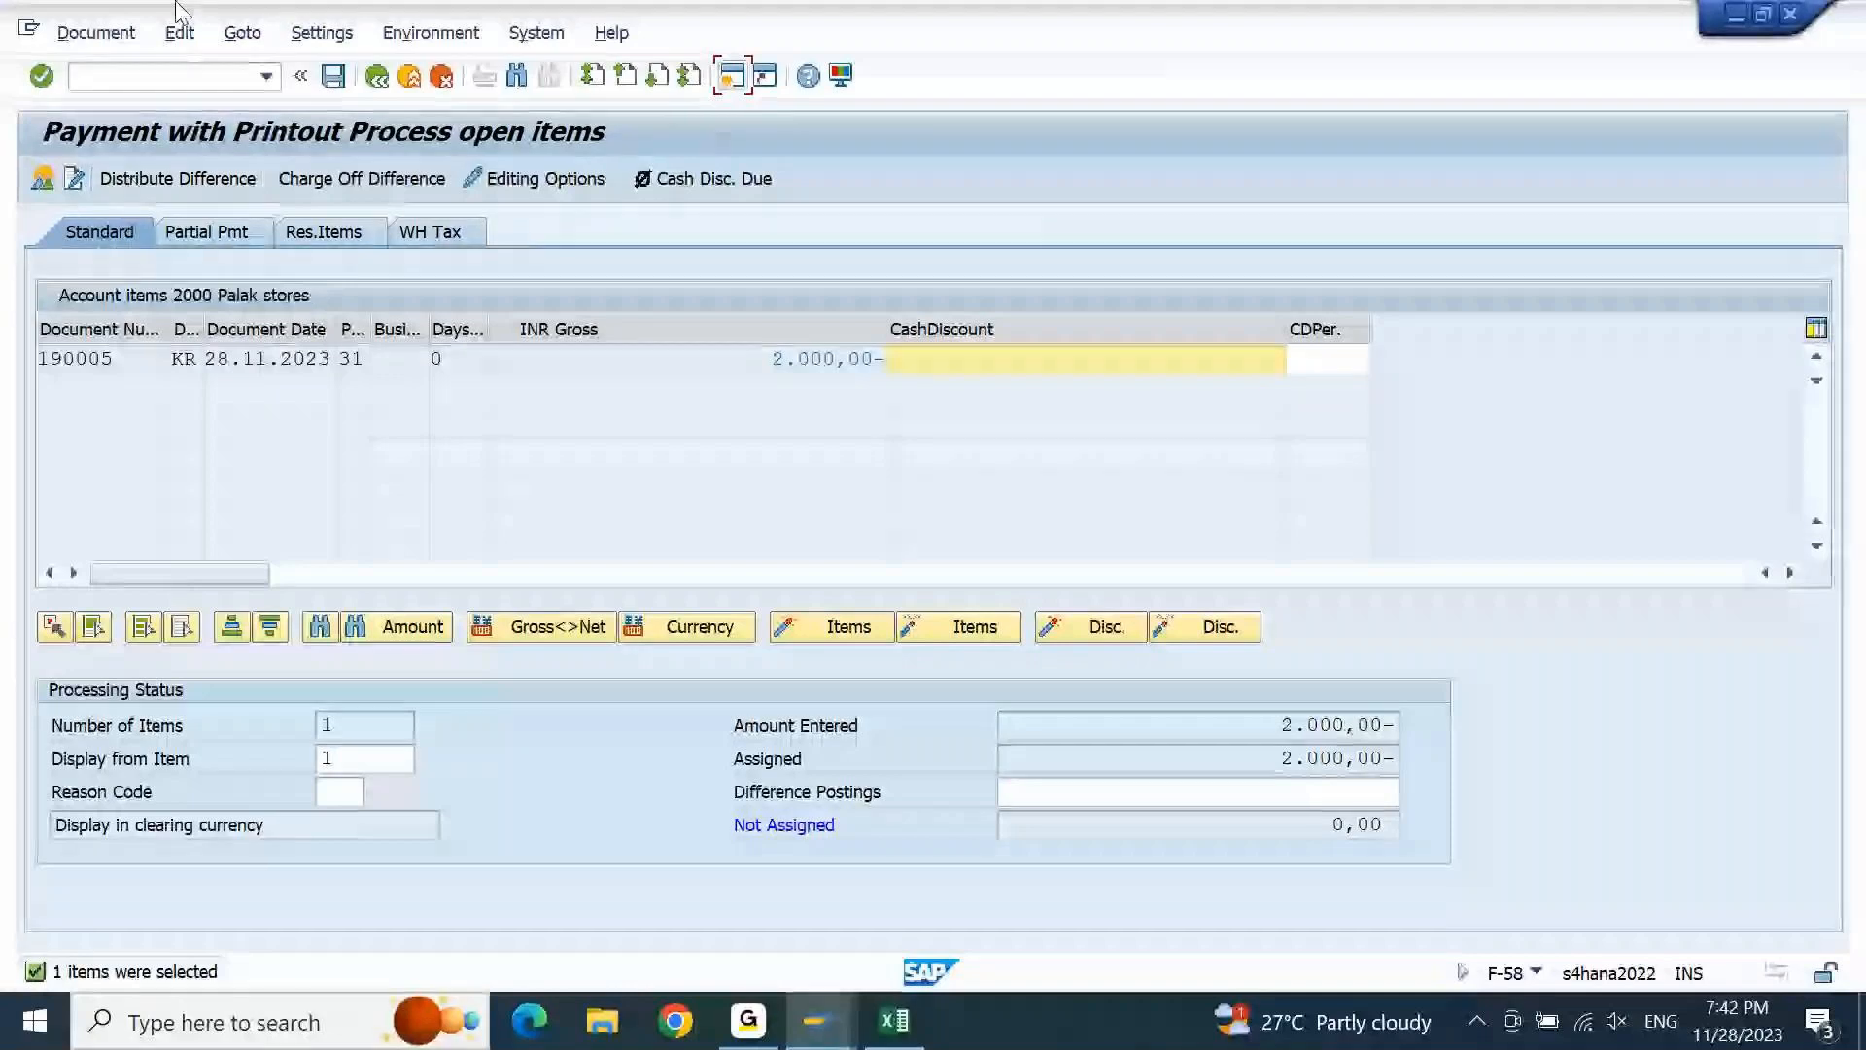
pyautogui.click(96, 33)
pyautogui.click(98, 93)
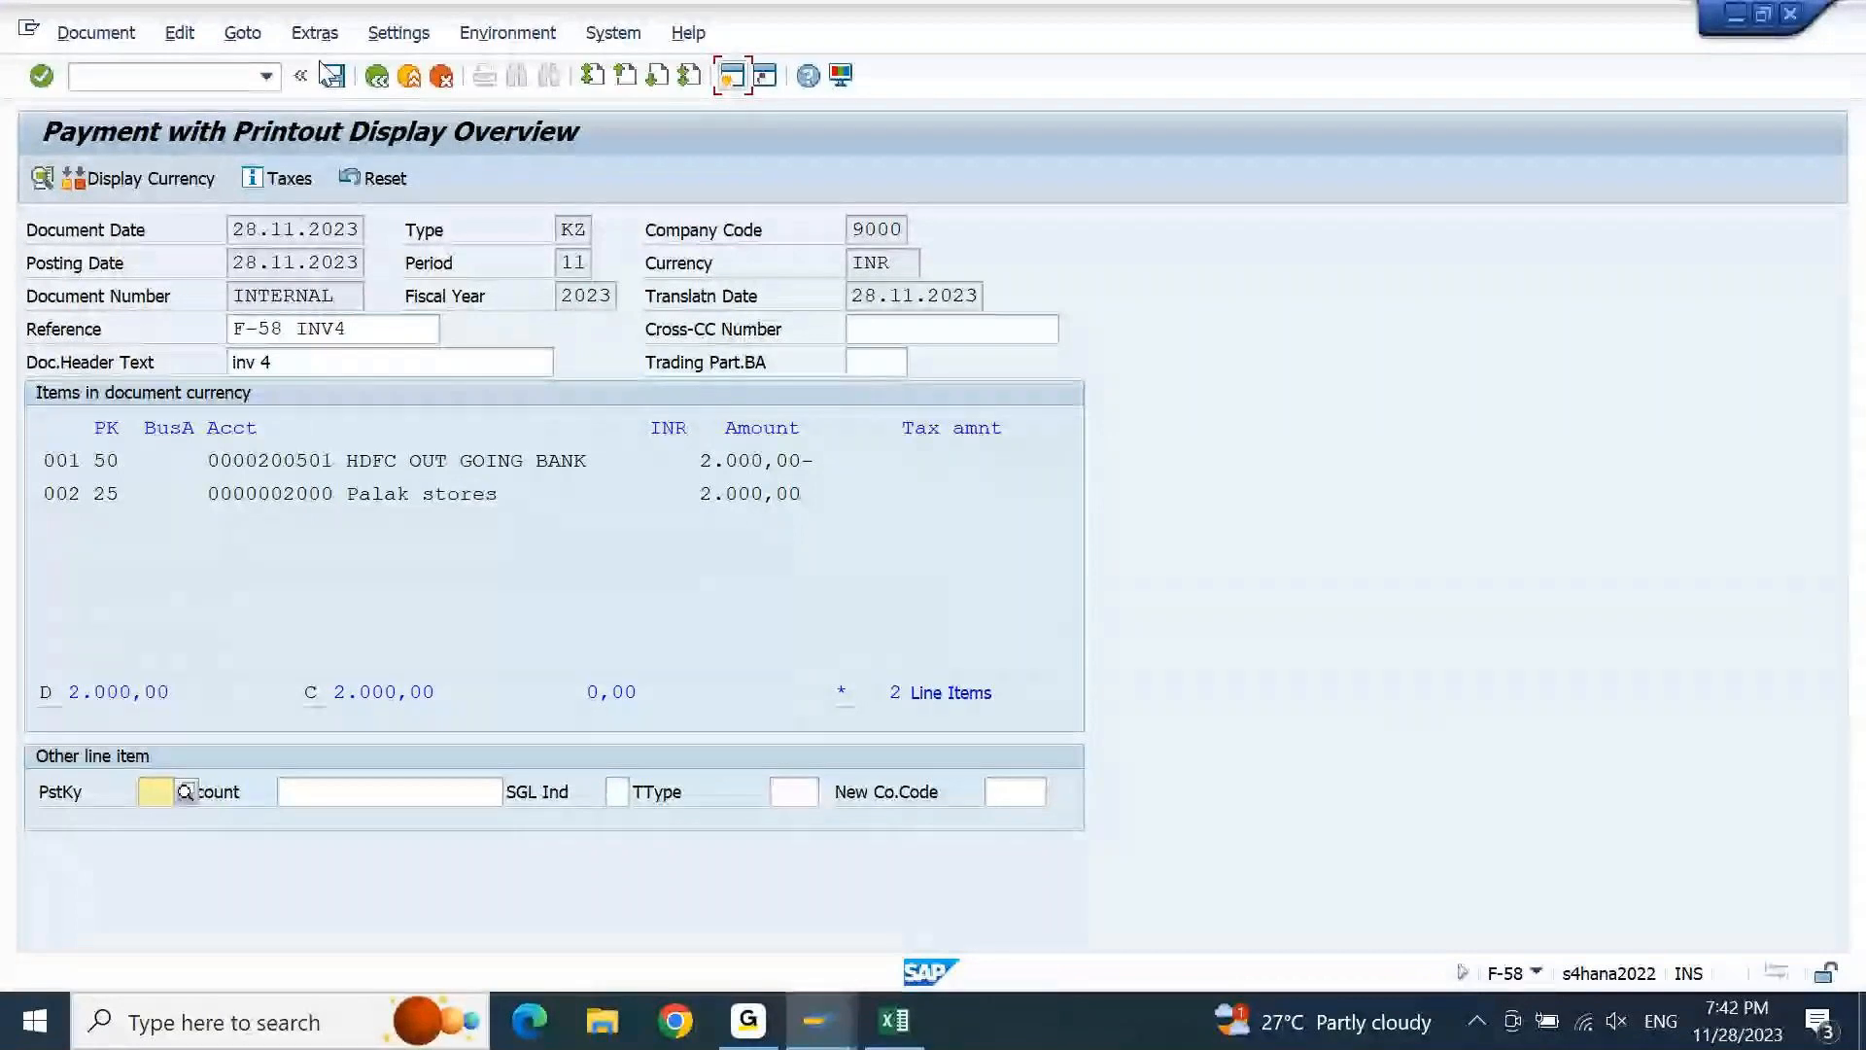
# Post the payment with its check printout and leave the generated payment medium list and F-58
pyautogui.click(341, 86)
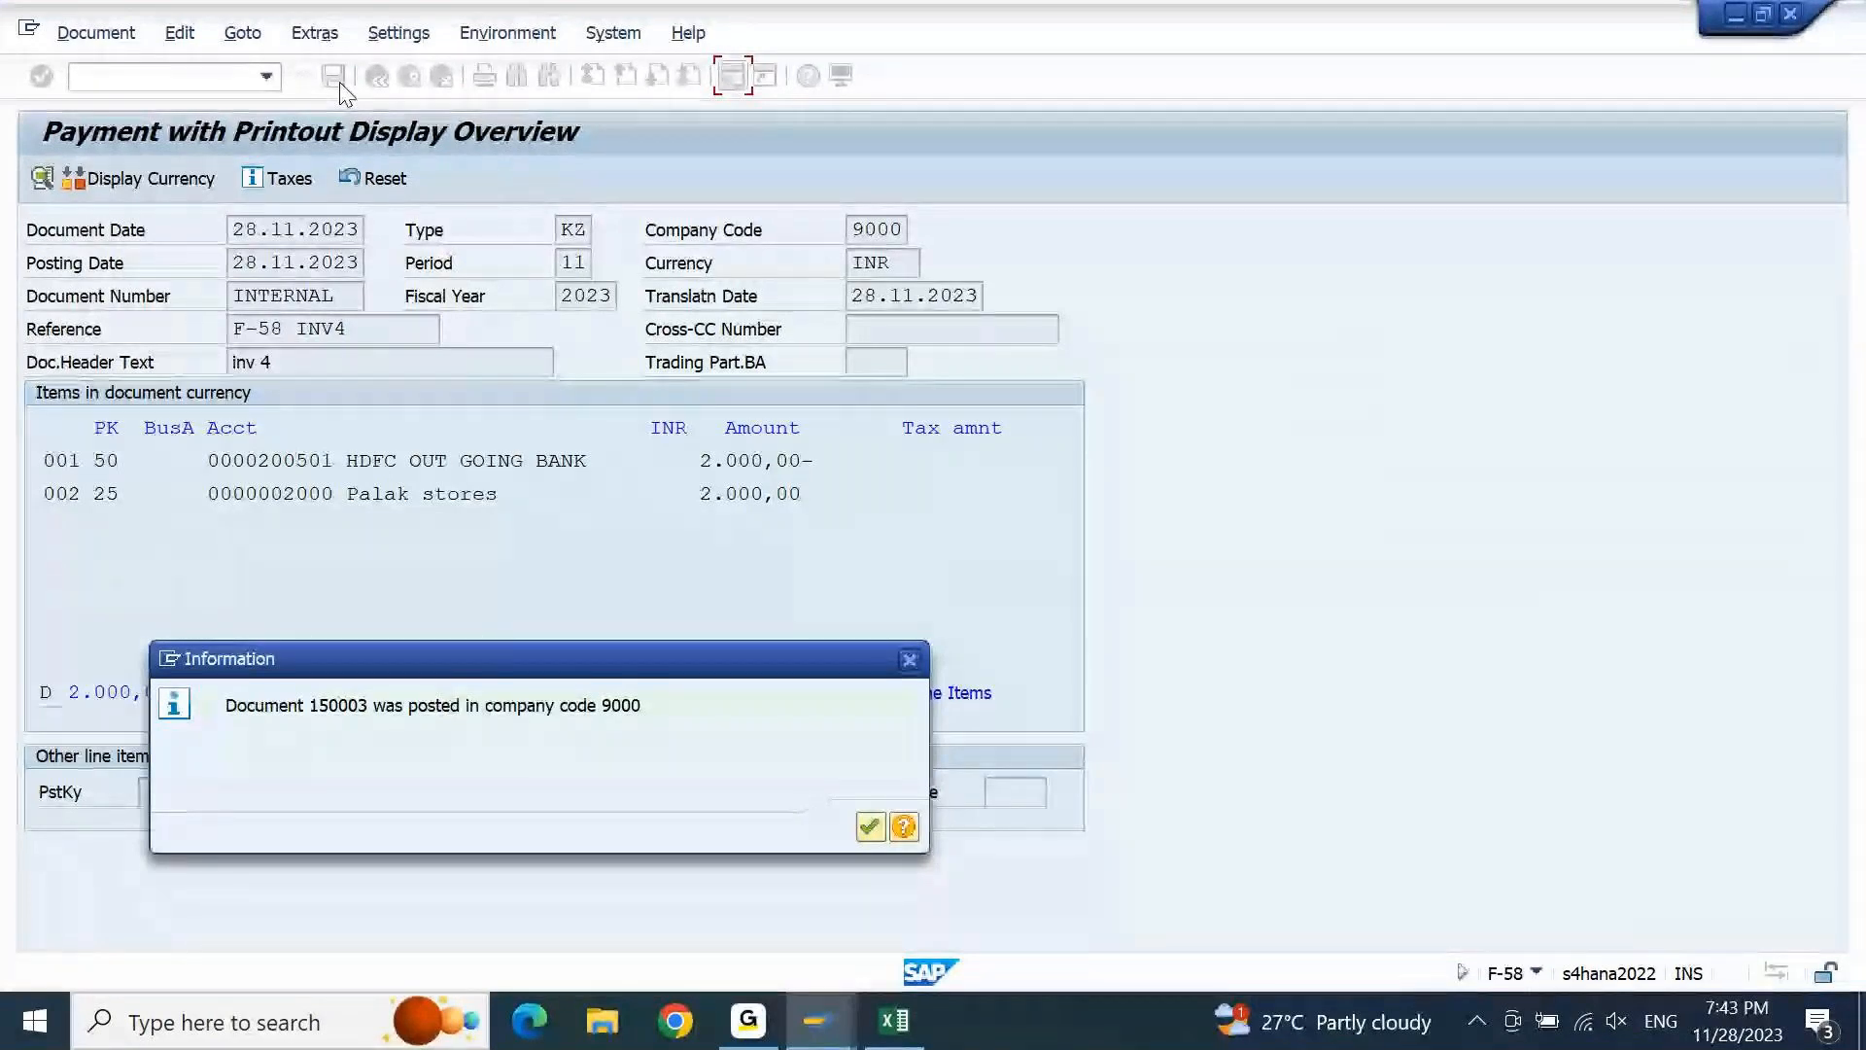
pyautogui.press('Return')
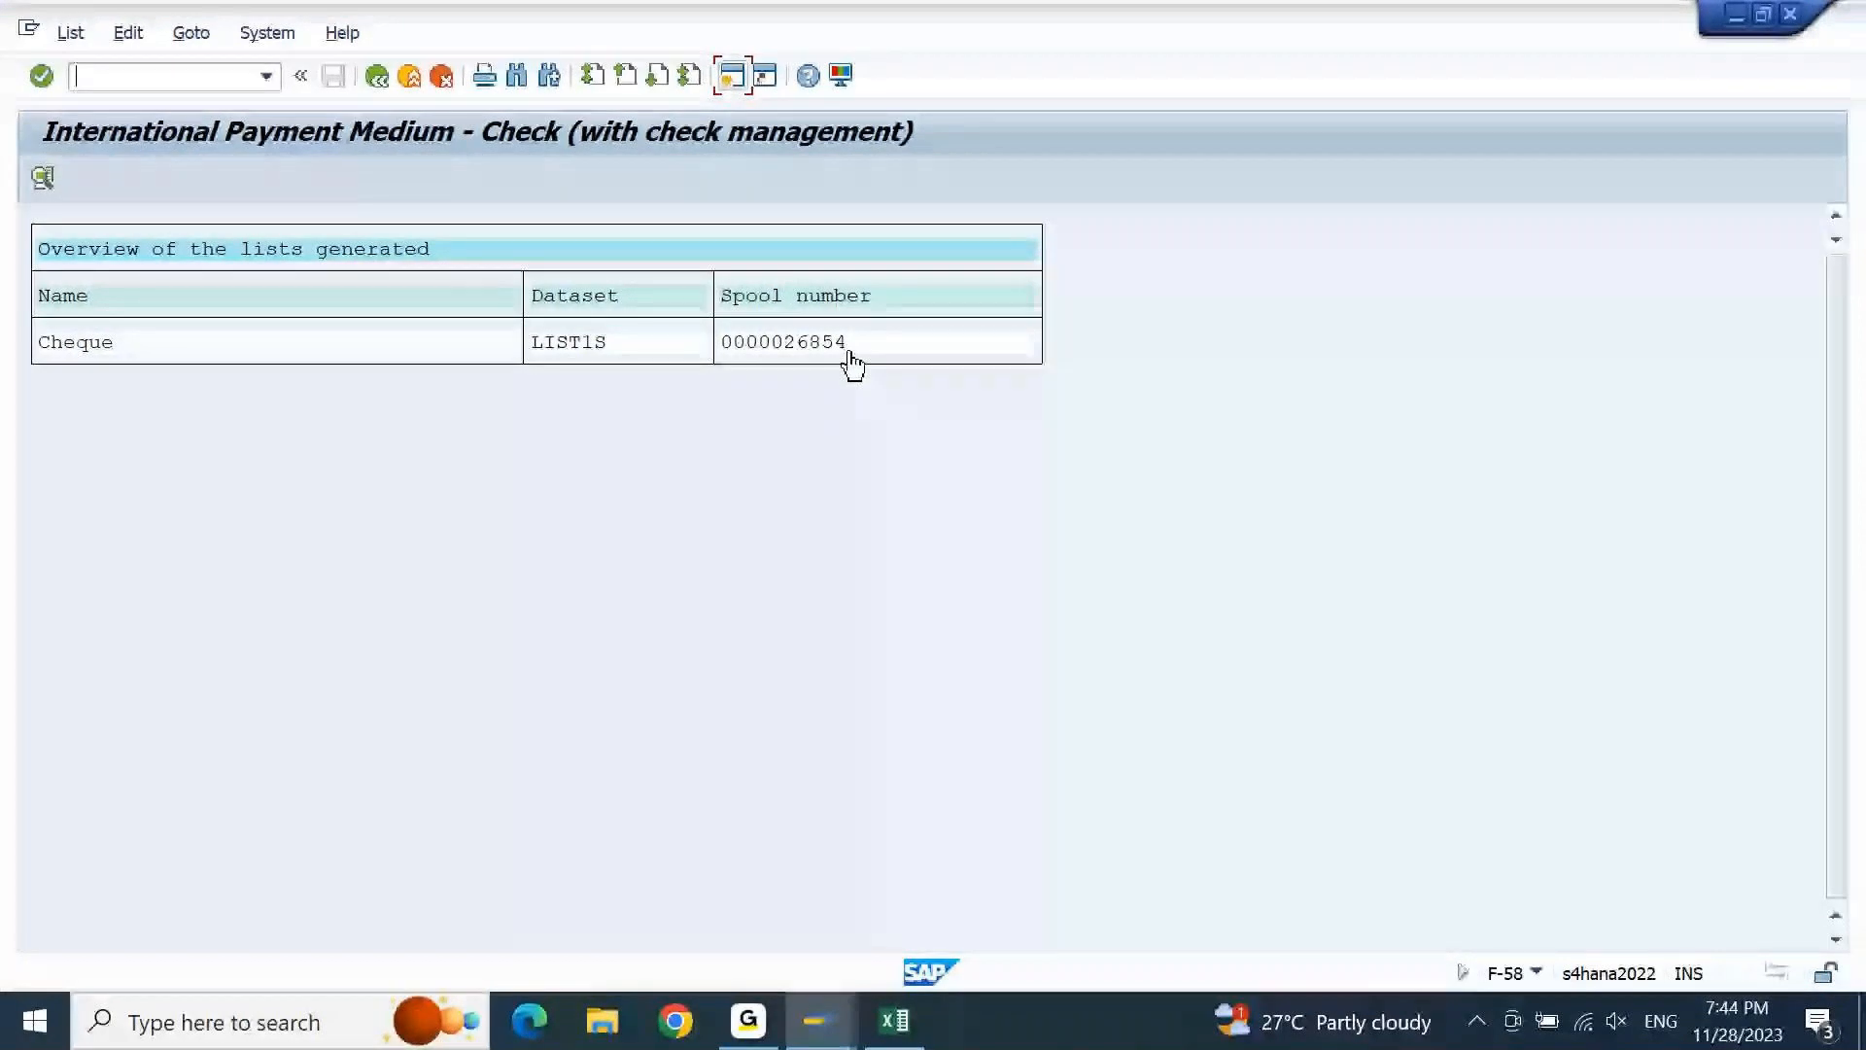
pyautogui.click(374, 79)
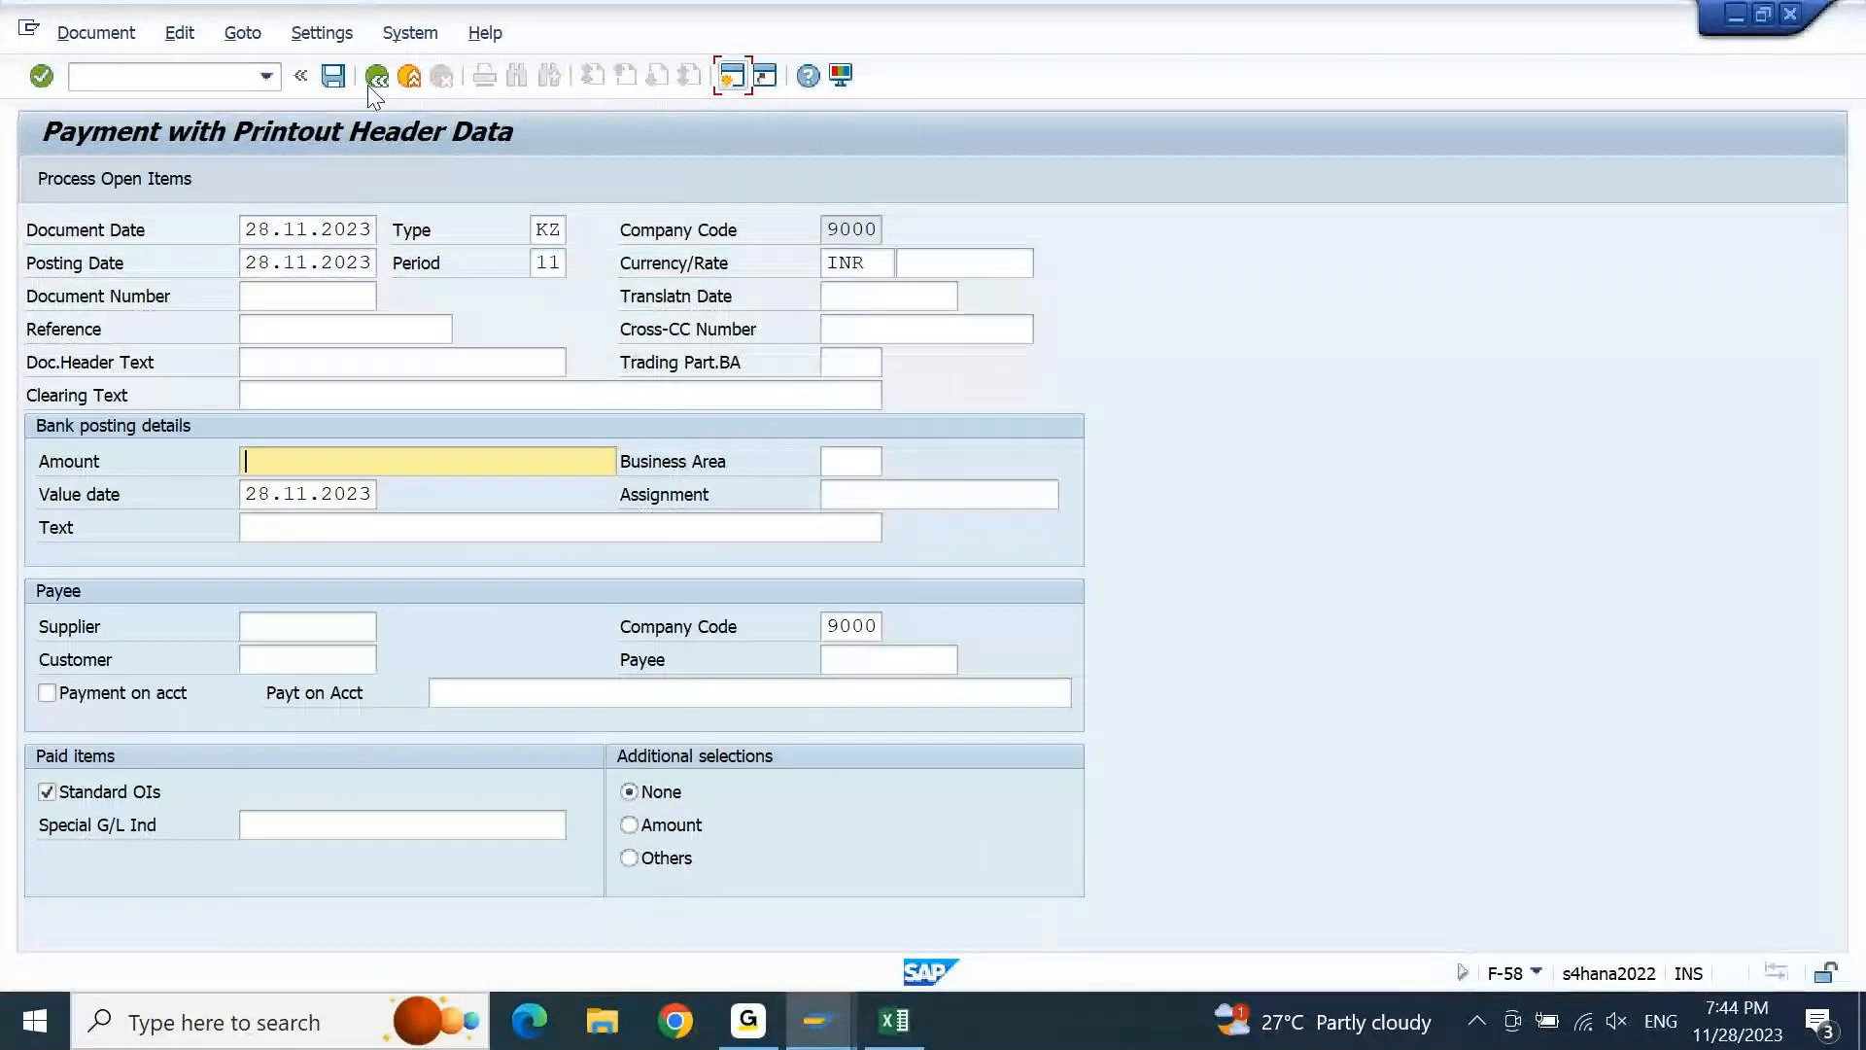
pyautogui.click(375, 78)
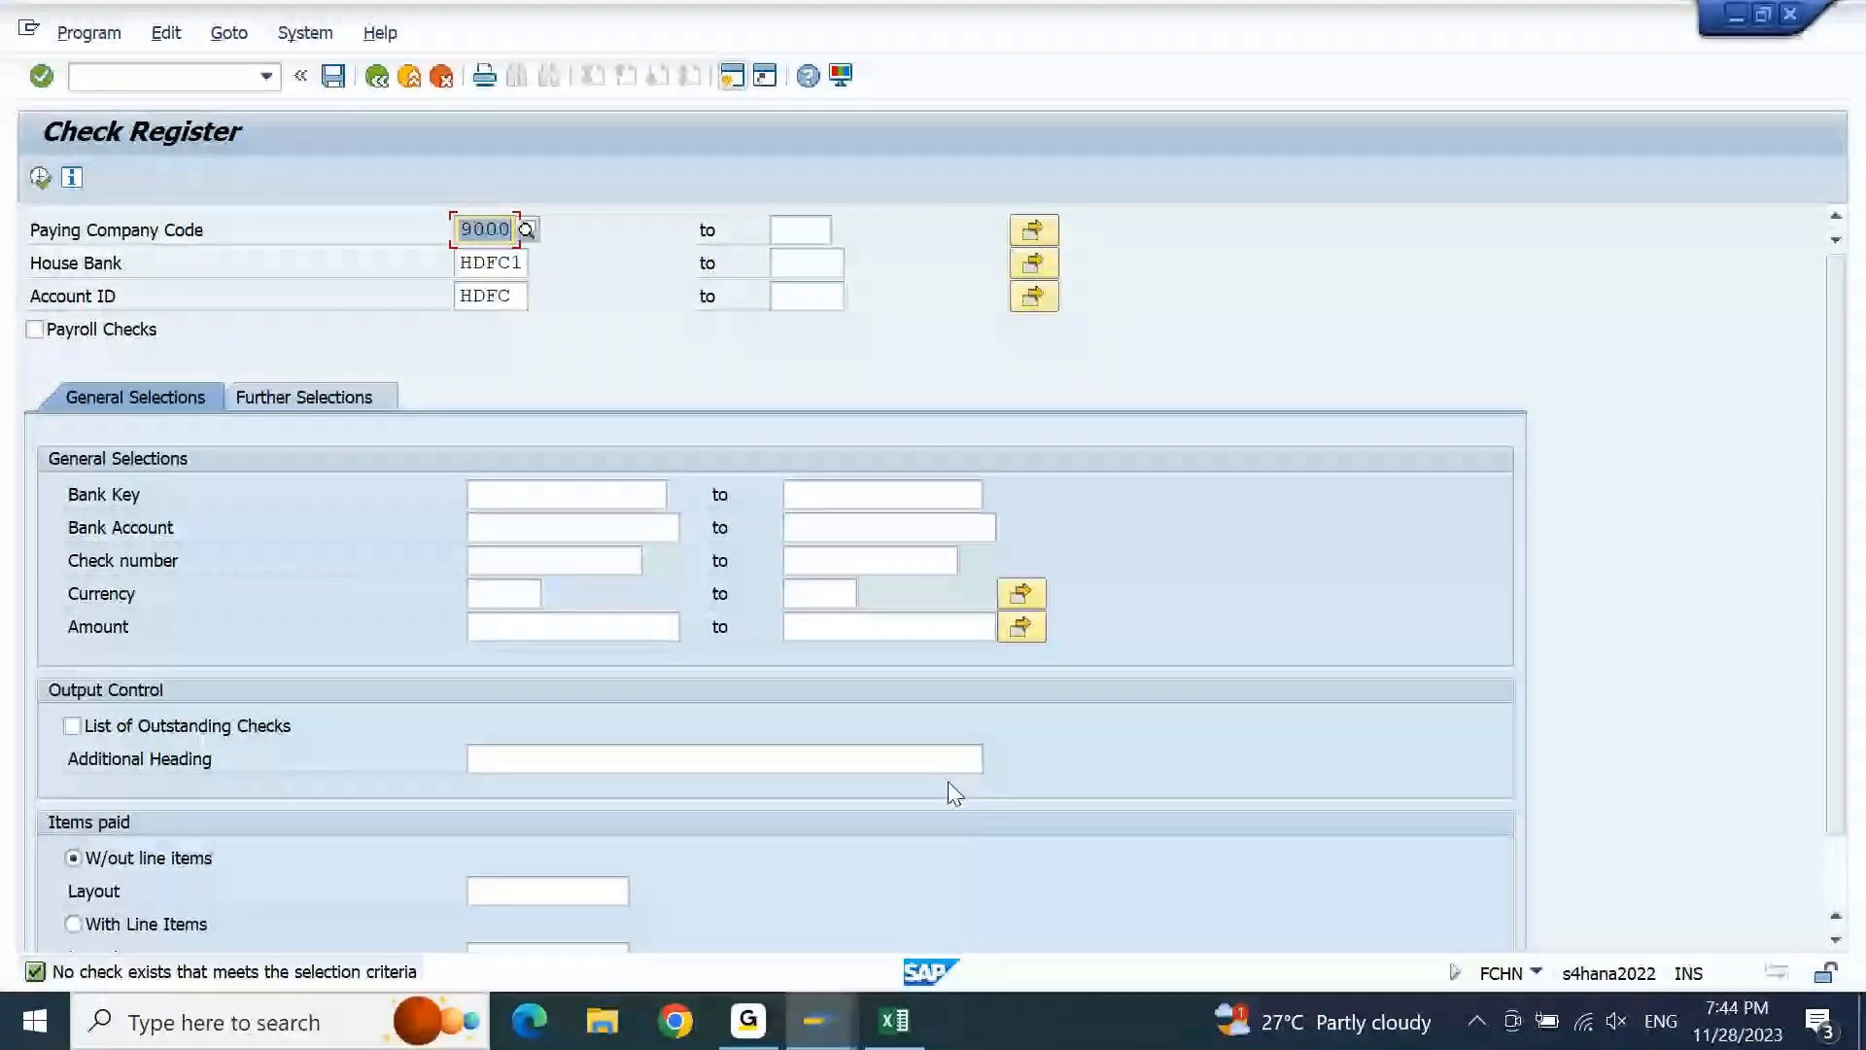
# Run the check register for company code 9000, house bank HDFC1 and account ID HDFC, and look across all its columns
pyautogui.click(39, 179)
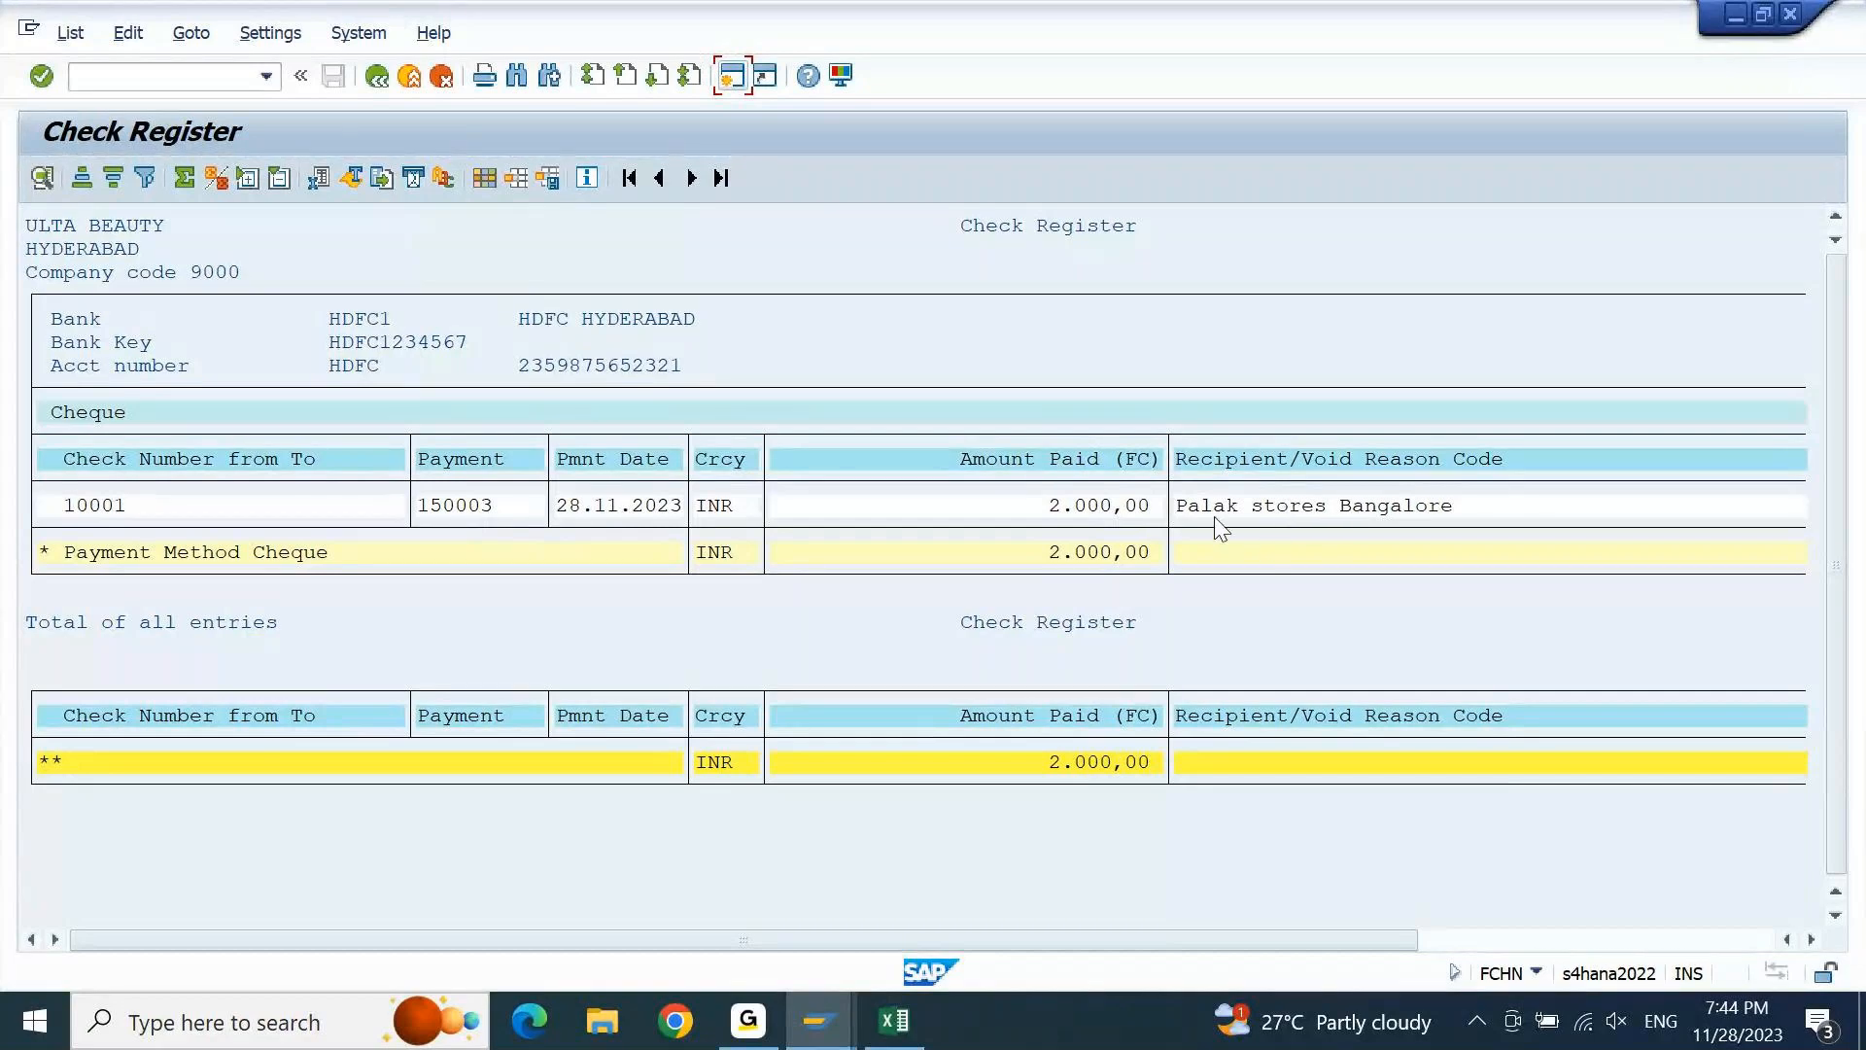
pyautogui.moveTo(1258, 941); pyautogui.dragTo(1611, 945)
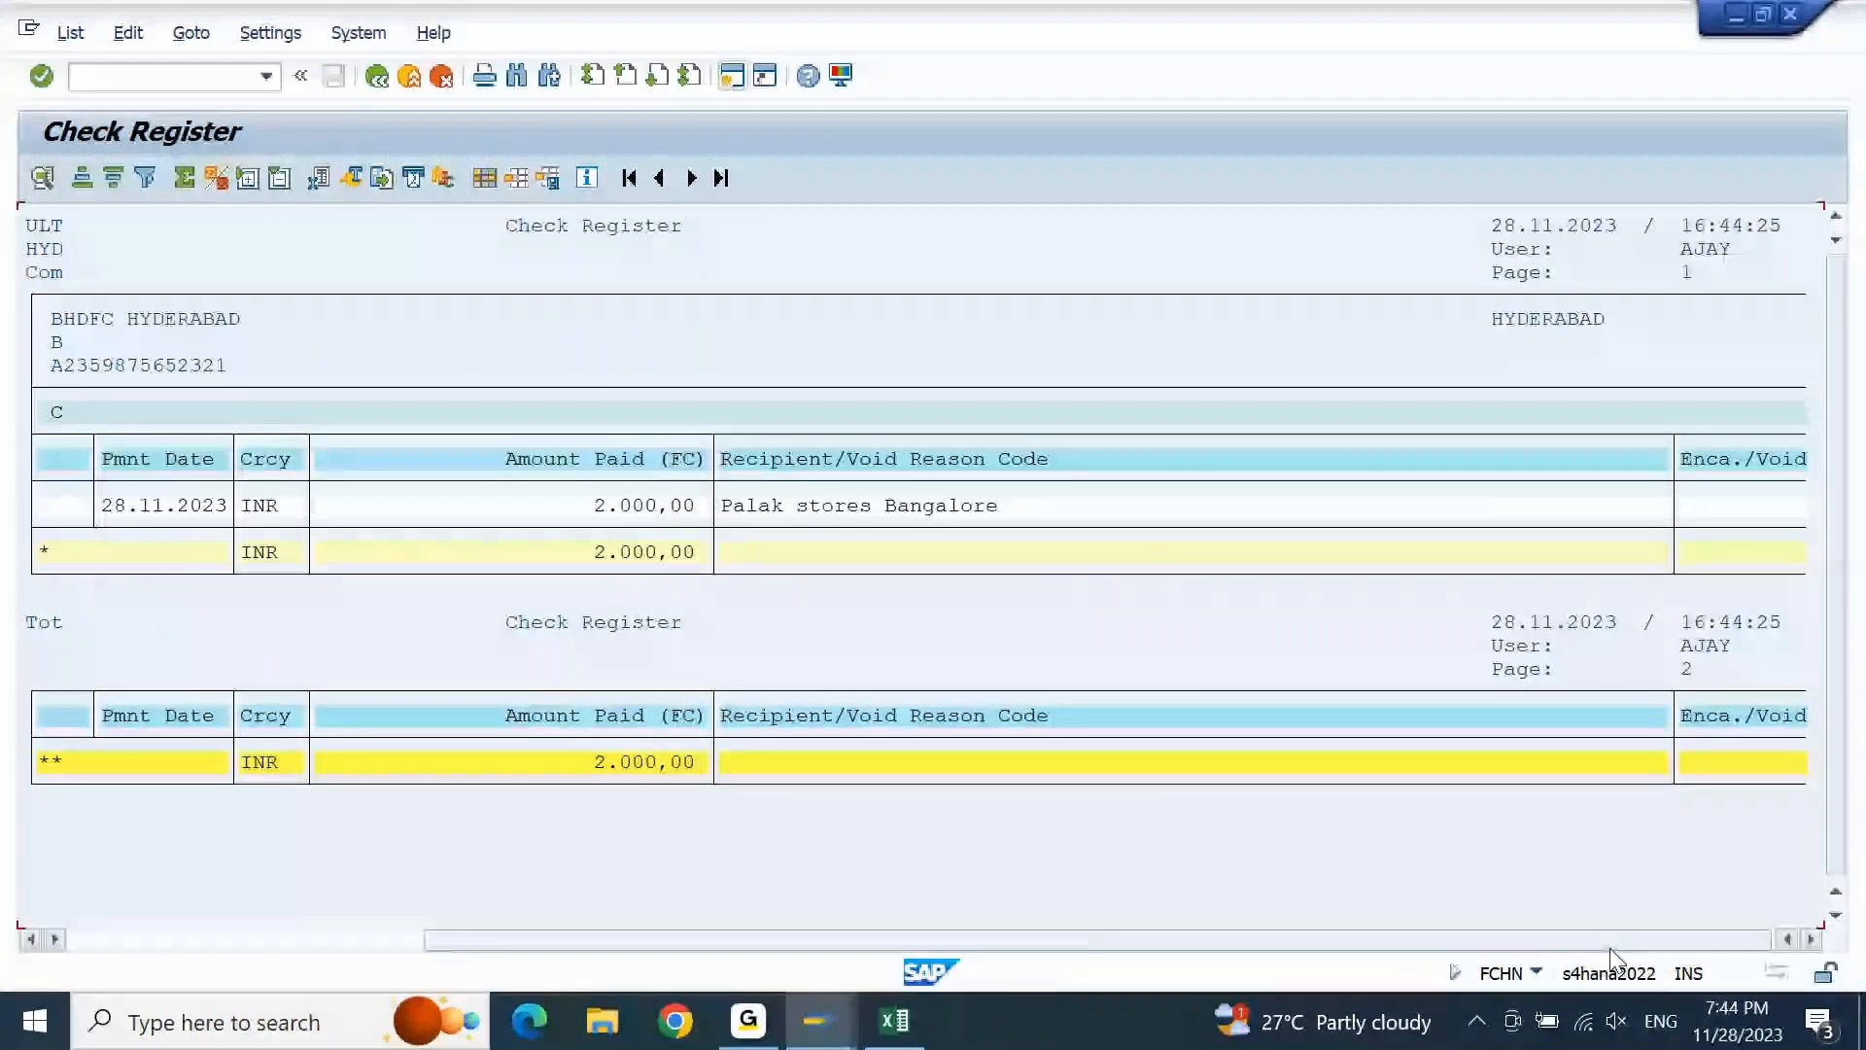
pyautogui.moveTo(1610, 948); pyautogui.dragTo(778, 952)
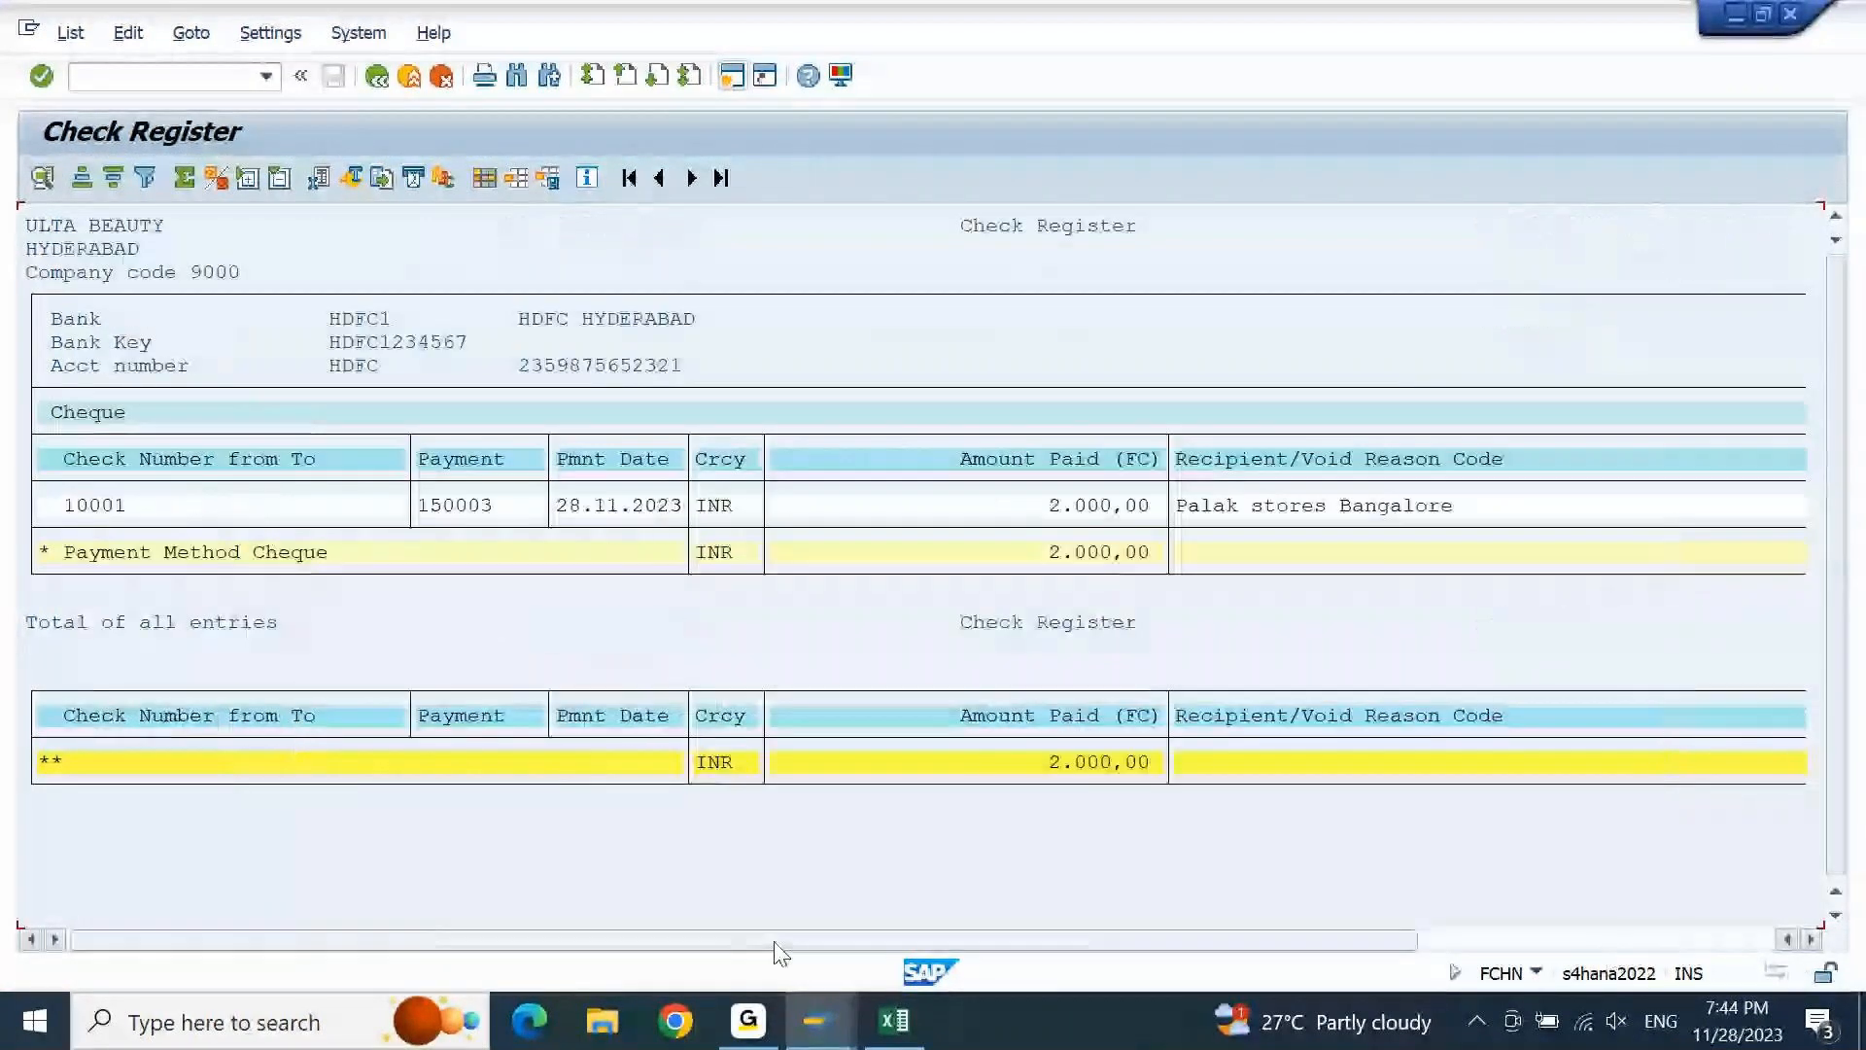
# Review the hidden fields available for the check register layout and return to the register's selection screen
pyautogui.click(485, 178)
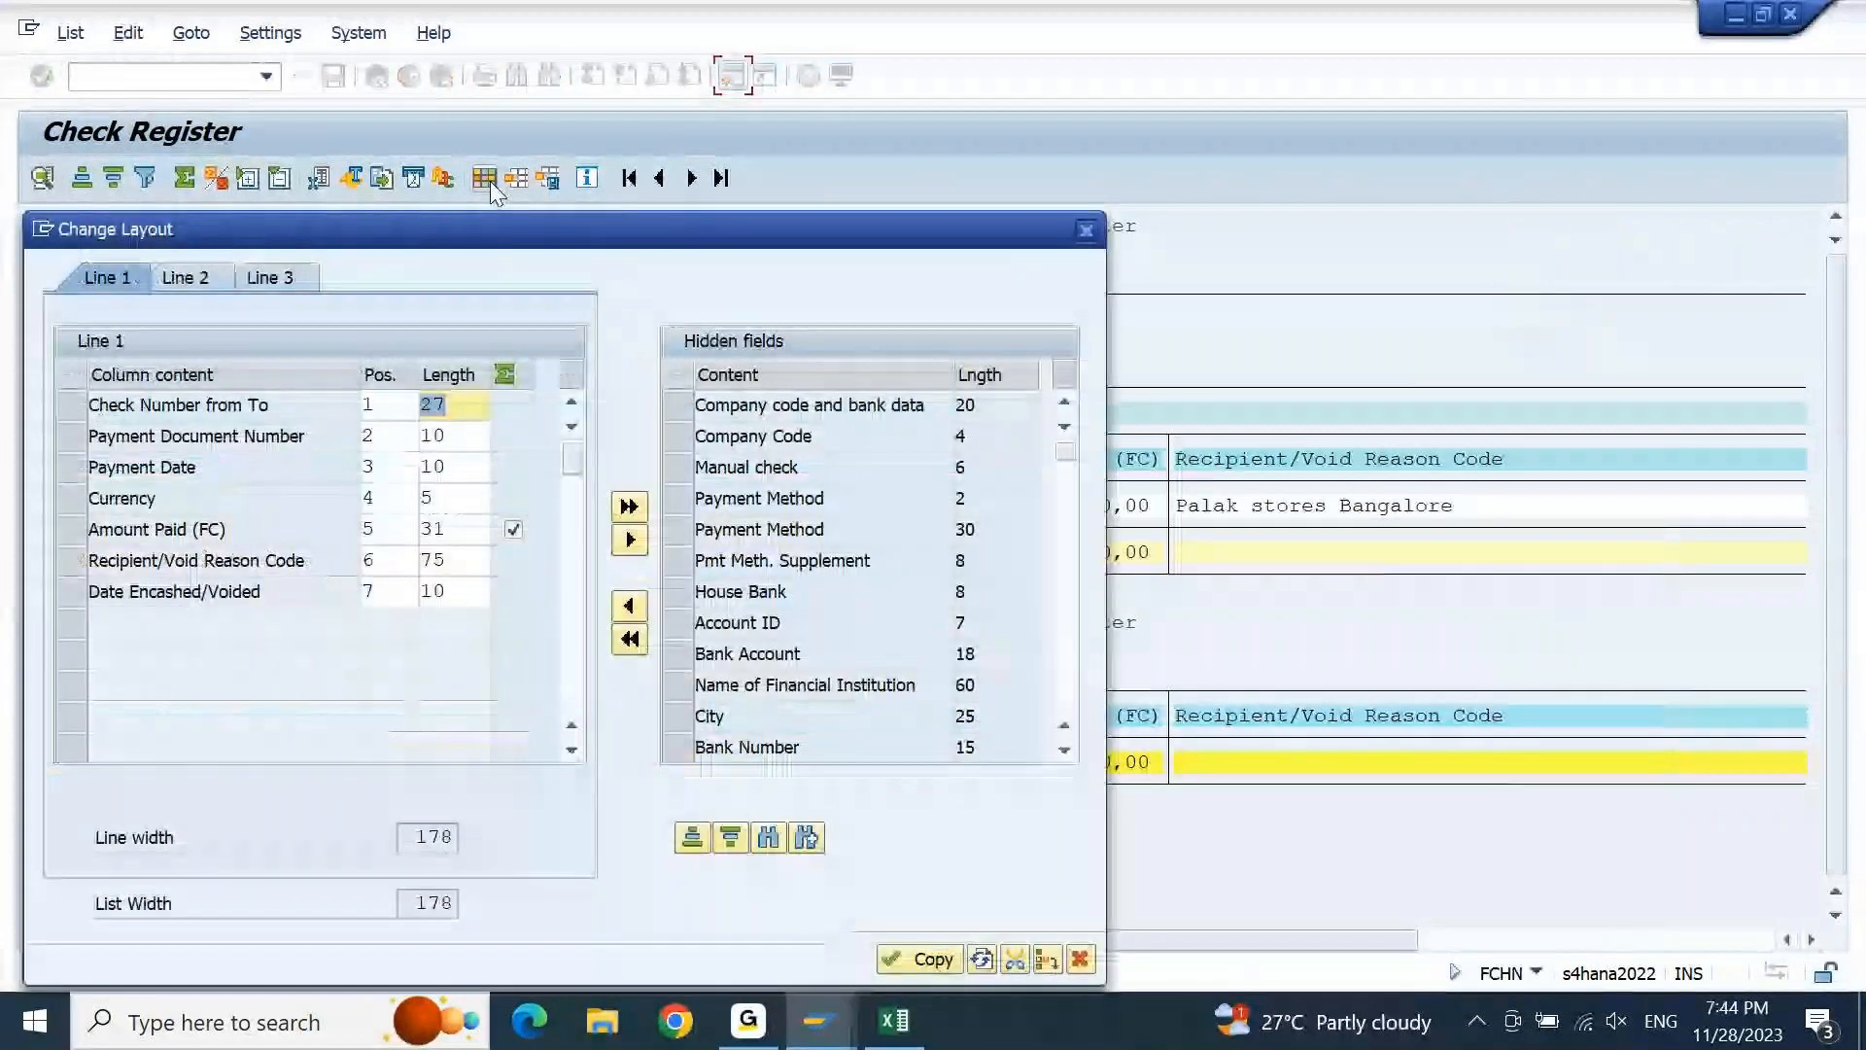
pyautogui.click(1062, 588)
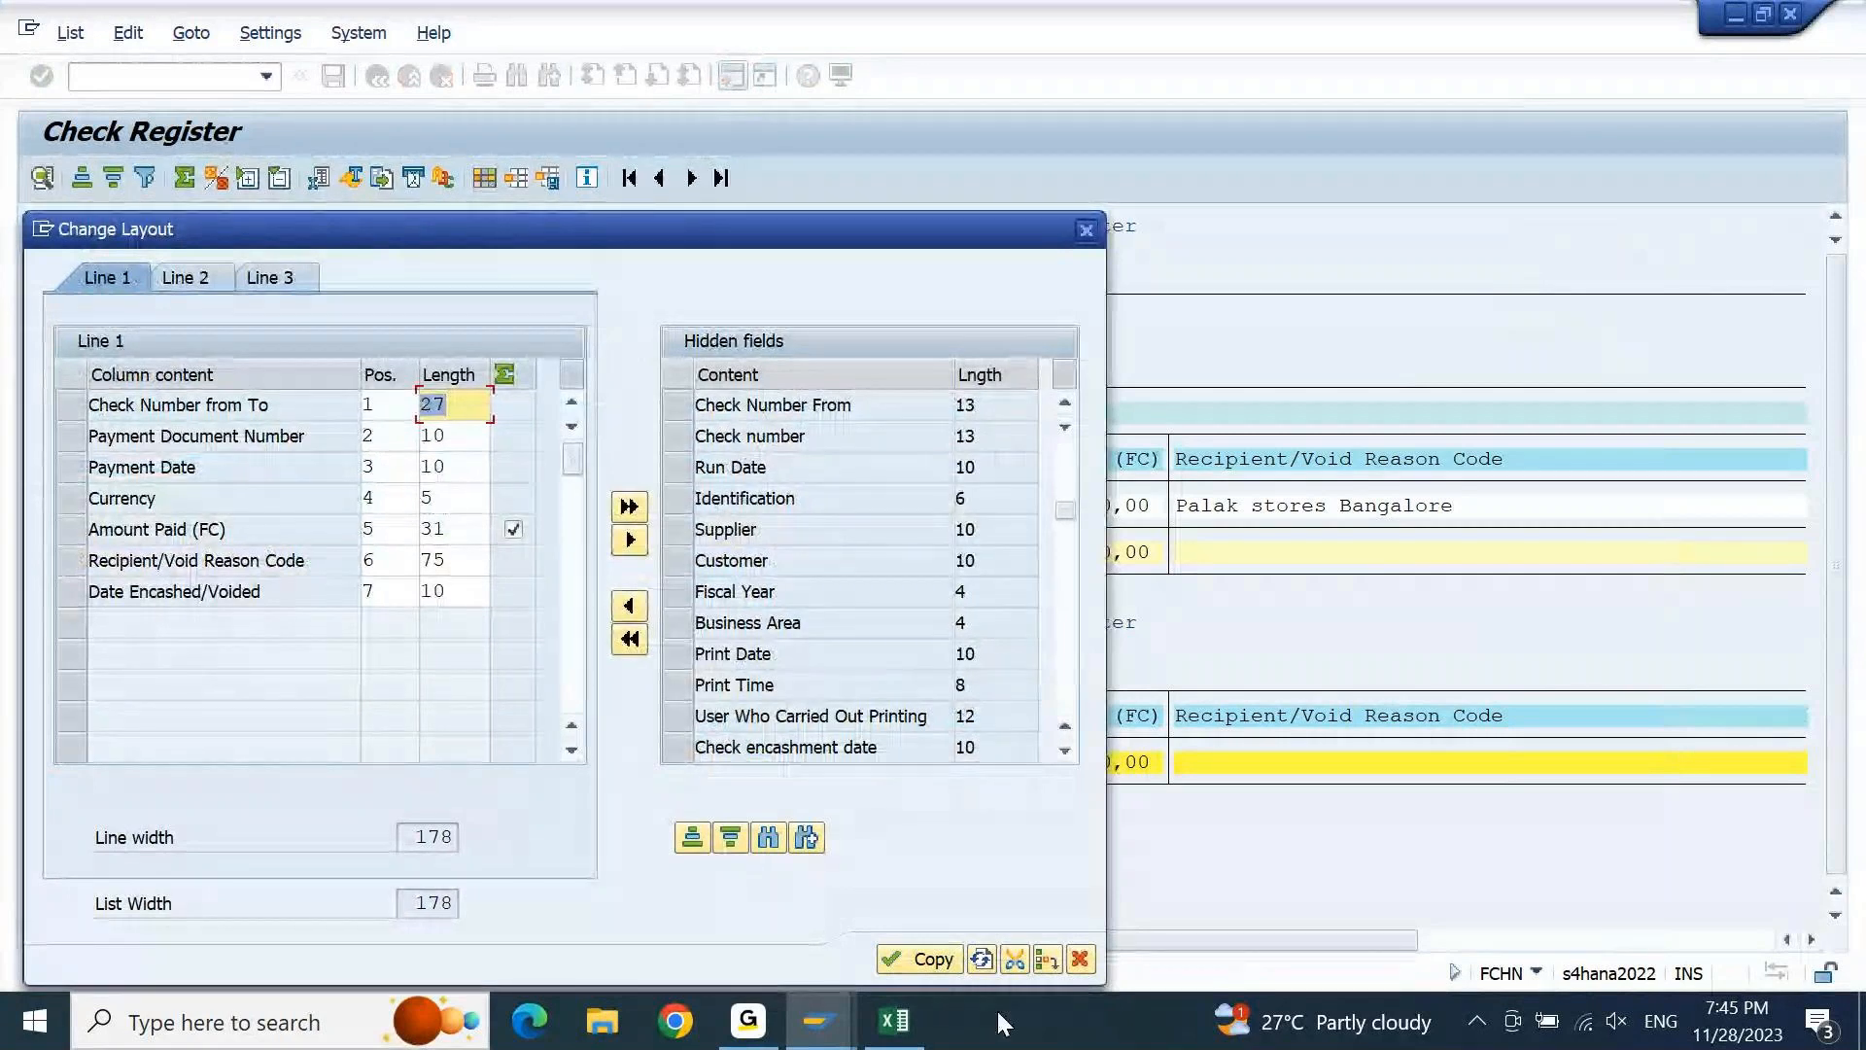
pyautogui.press('Return')
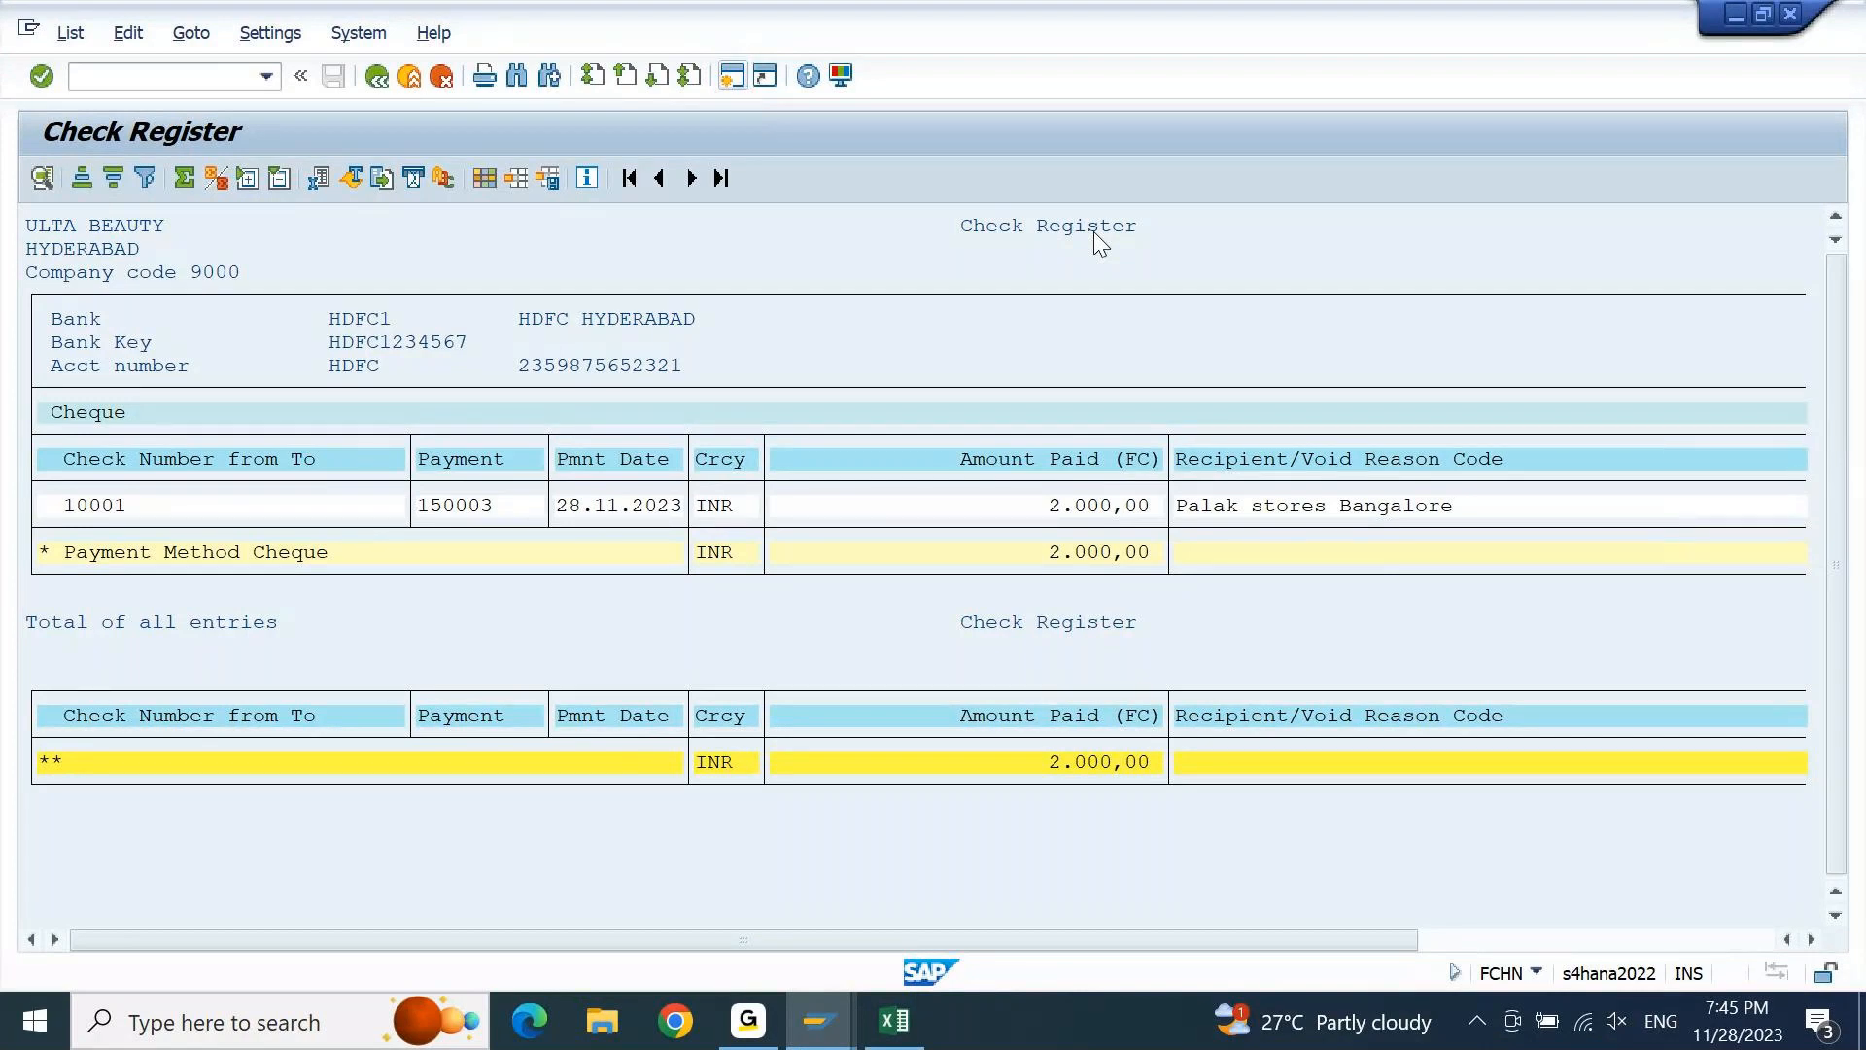
pyautogui.press('F3')
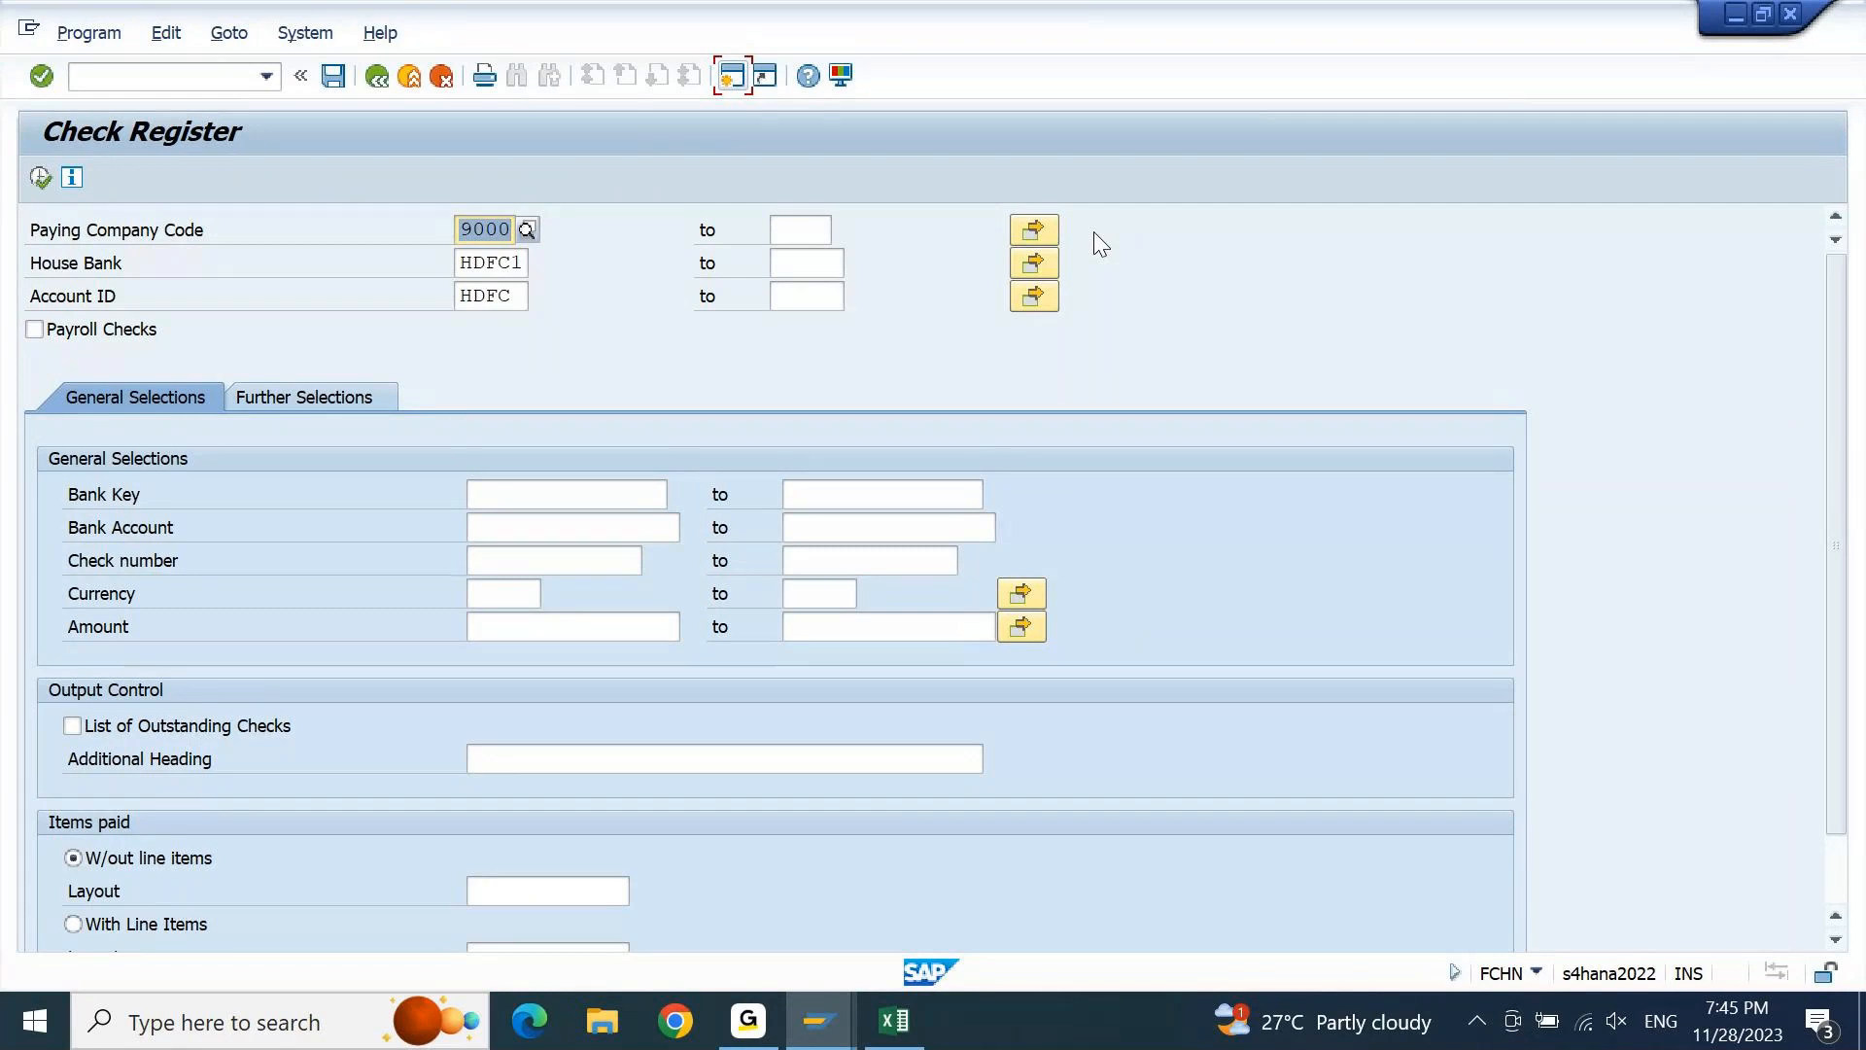
# Switch to the F-58 payment session and display the payment document just posted
pyautogui.click(818, 1021)
pyautogui.moveTo(787, 902)
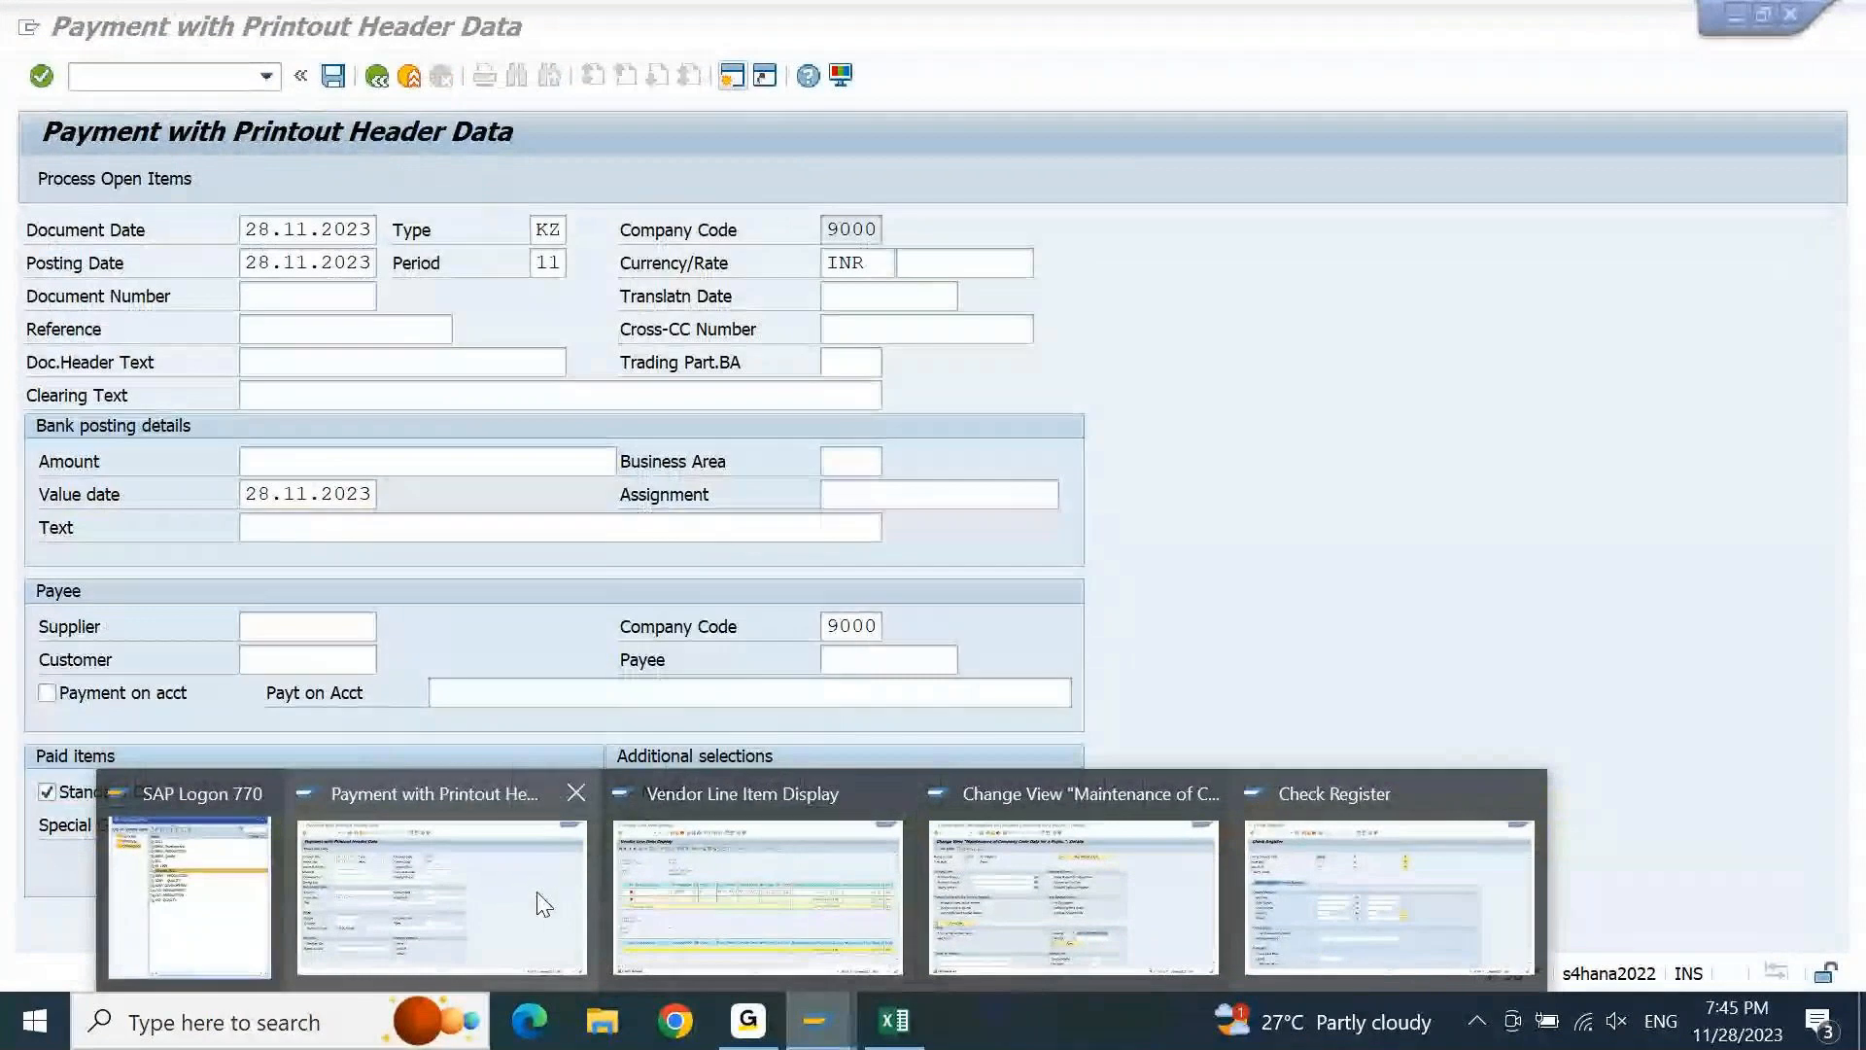
pyautogui.click(542, 900)
pyautogui.click(107, 37)
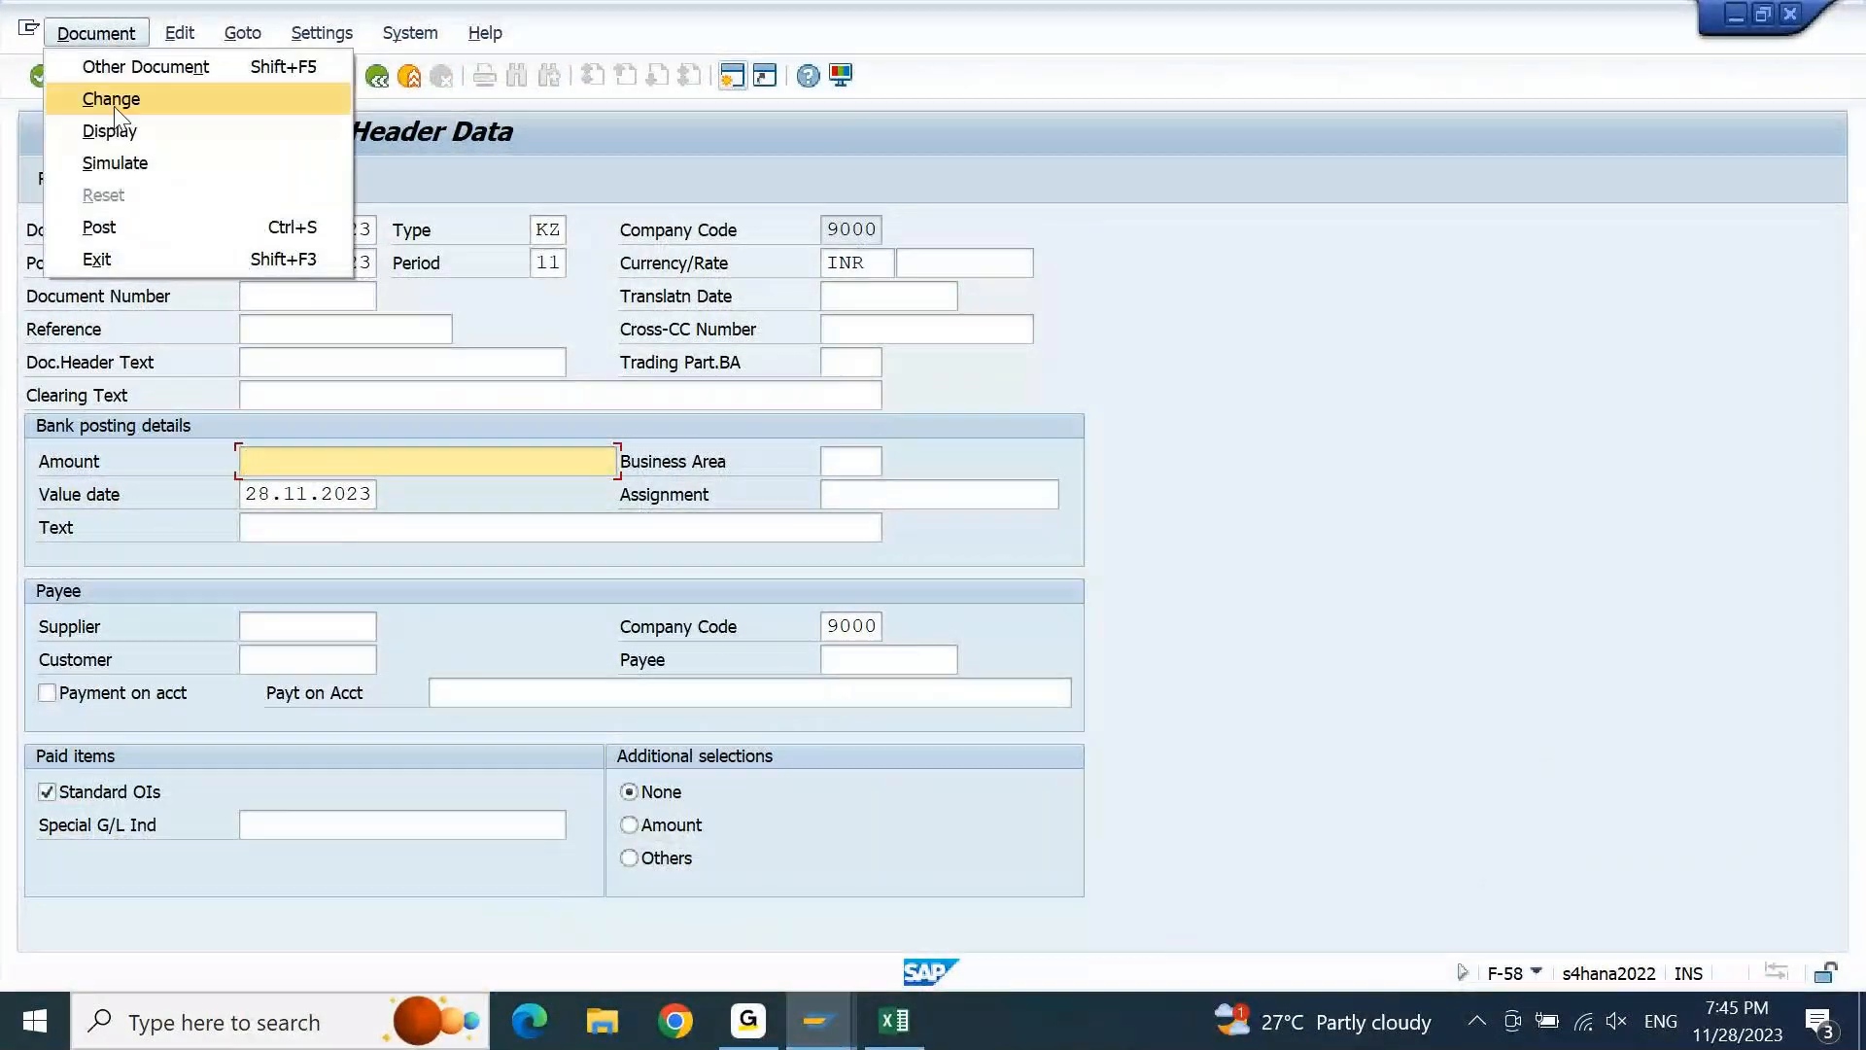
pyautogui.click(114, 130)
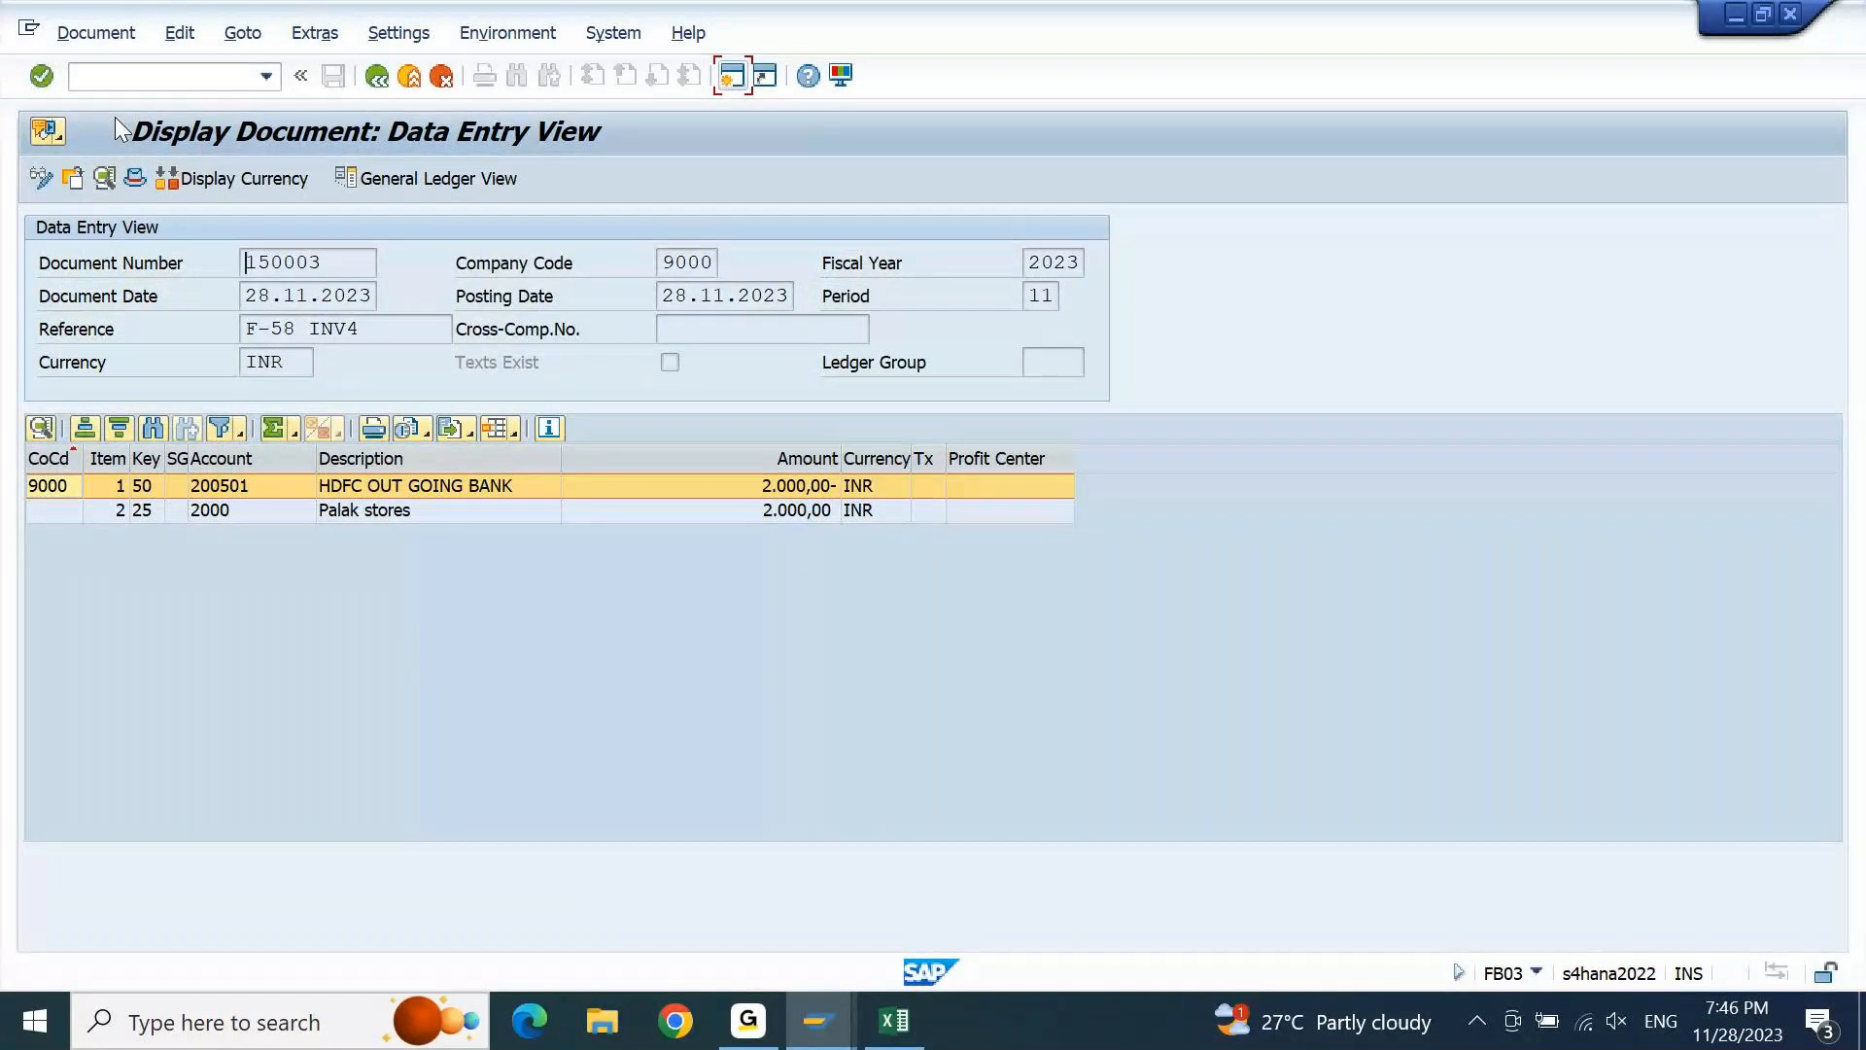
# Inspect the HDFC OUT GOING BANK line item of the payment document and return to the document overview
pyautogui.doubleClick(713, 485)
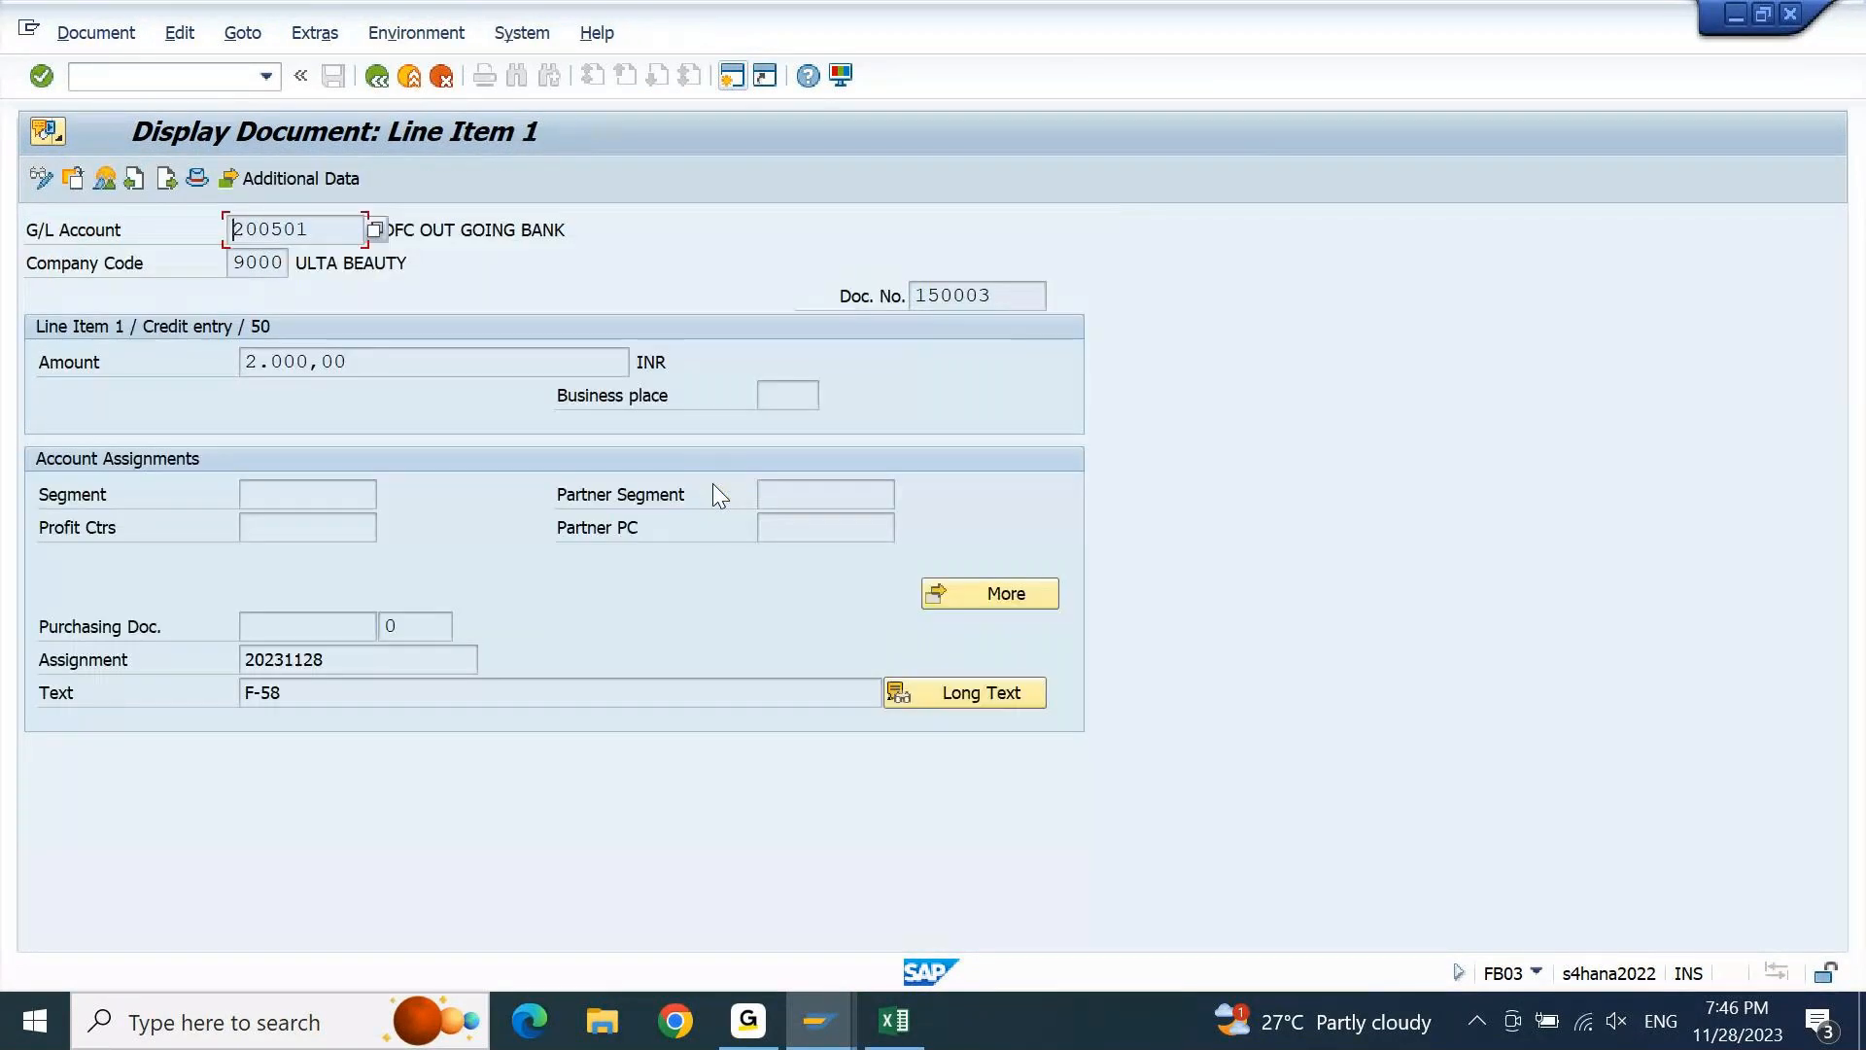
pyautogui.click(488, 218)
pyautogui.click(94, 179)
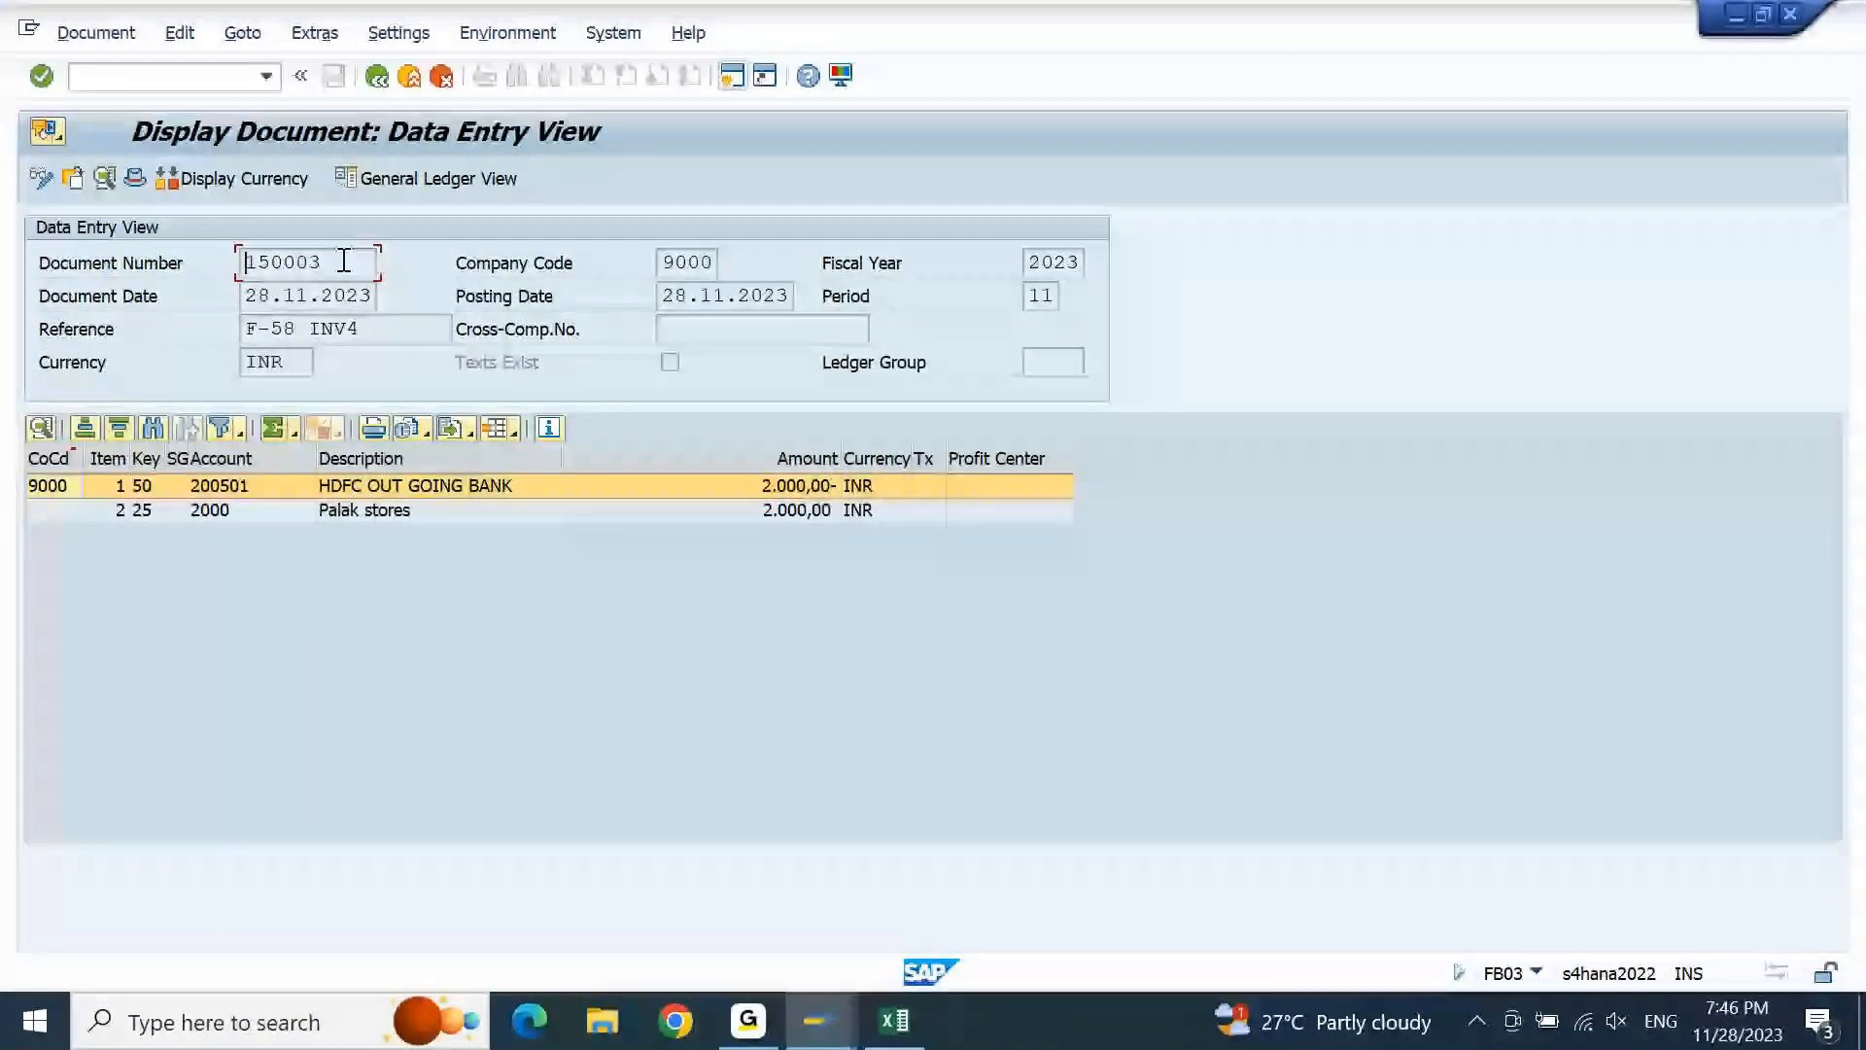
pyautogui.moveTo(344, 261); pyautogui.dragTo(217, 282)
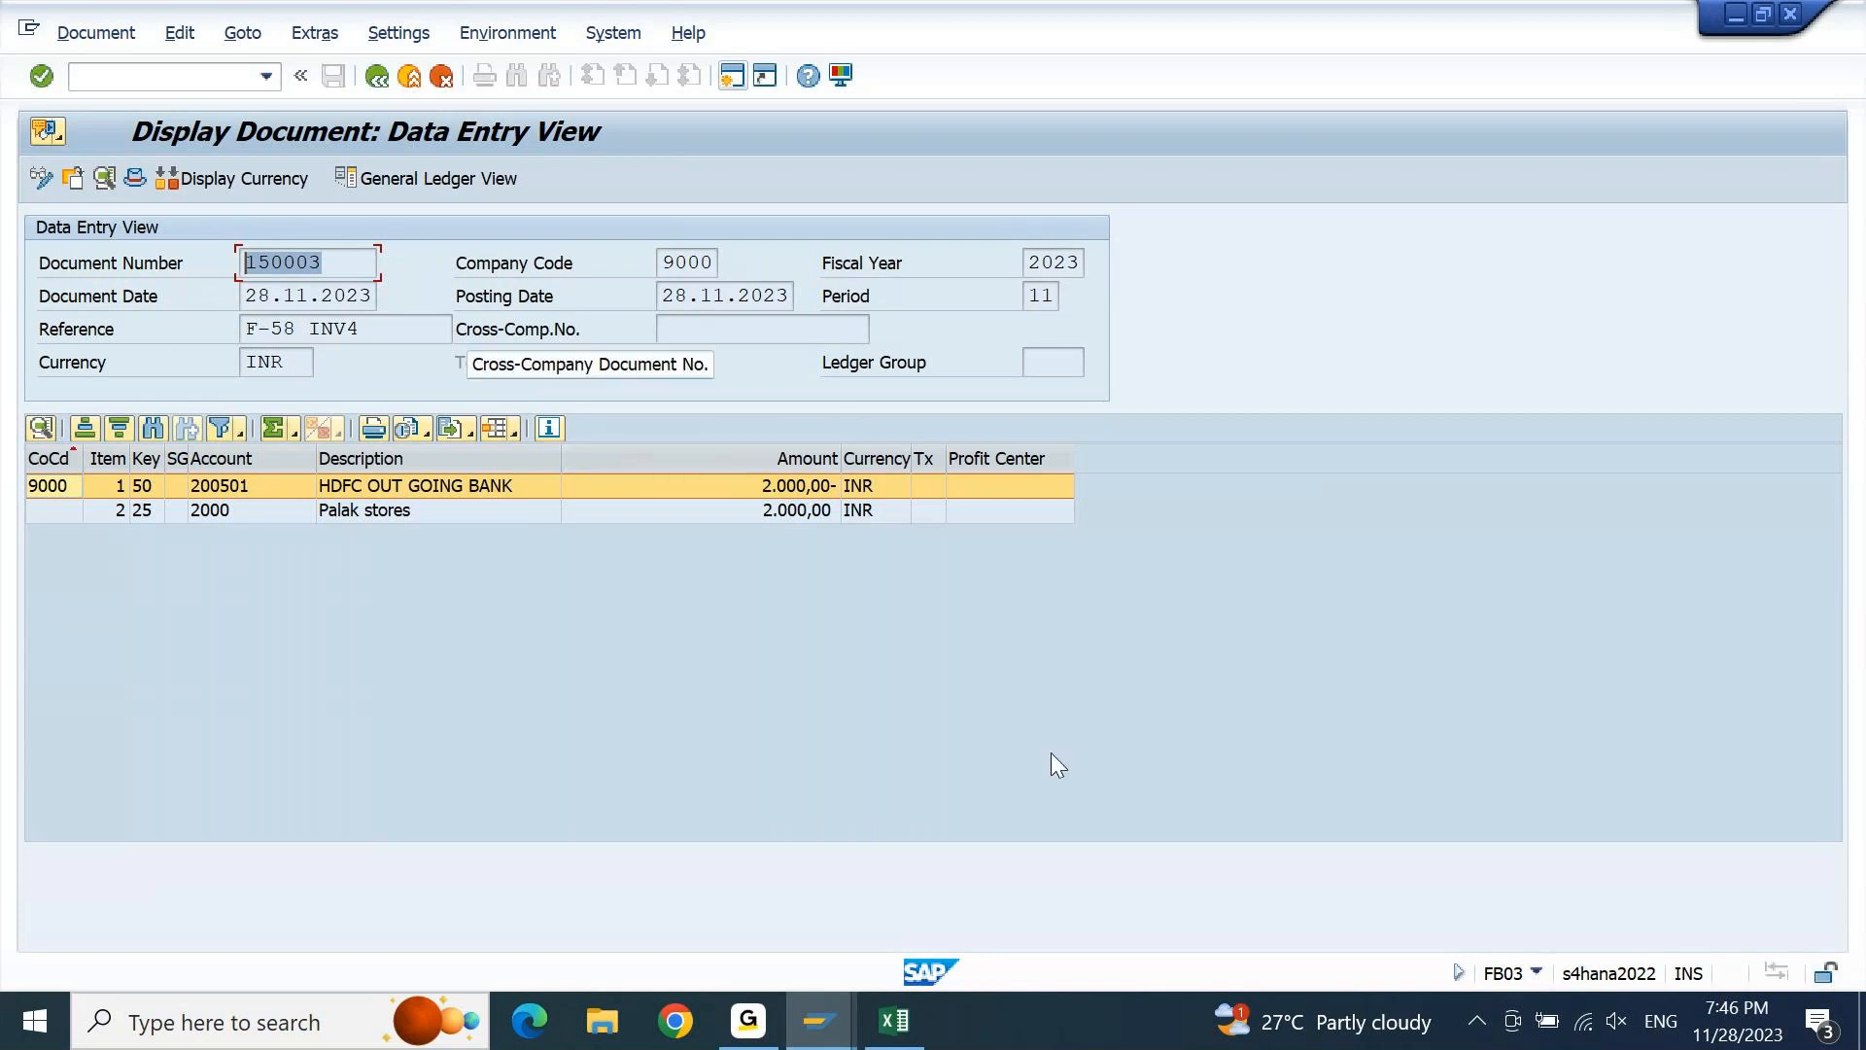
# Switch to the payment method configuration session, leave it and start transaction FCHU
pyautogui.moveTo(839, 1026)
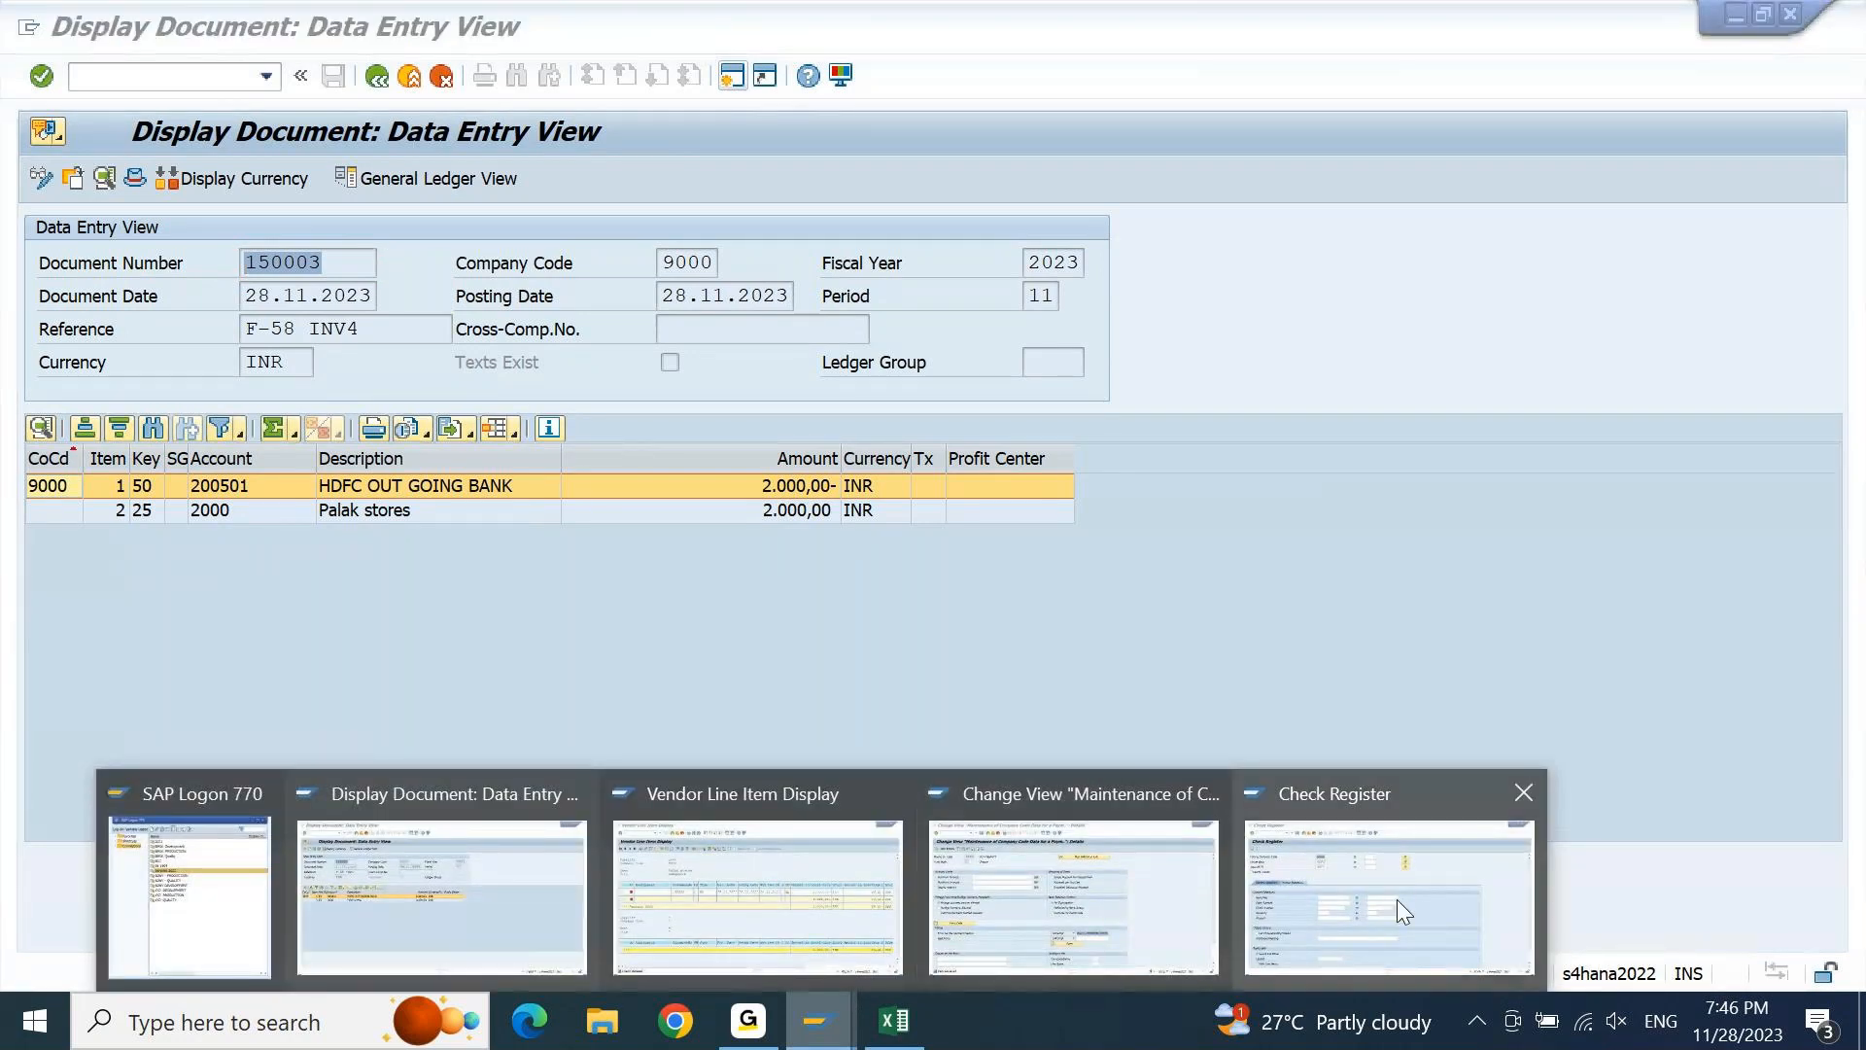
pyautogui.click(1124, 901)
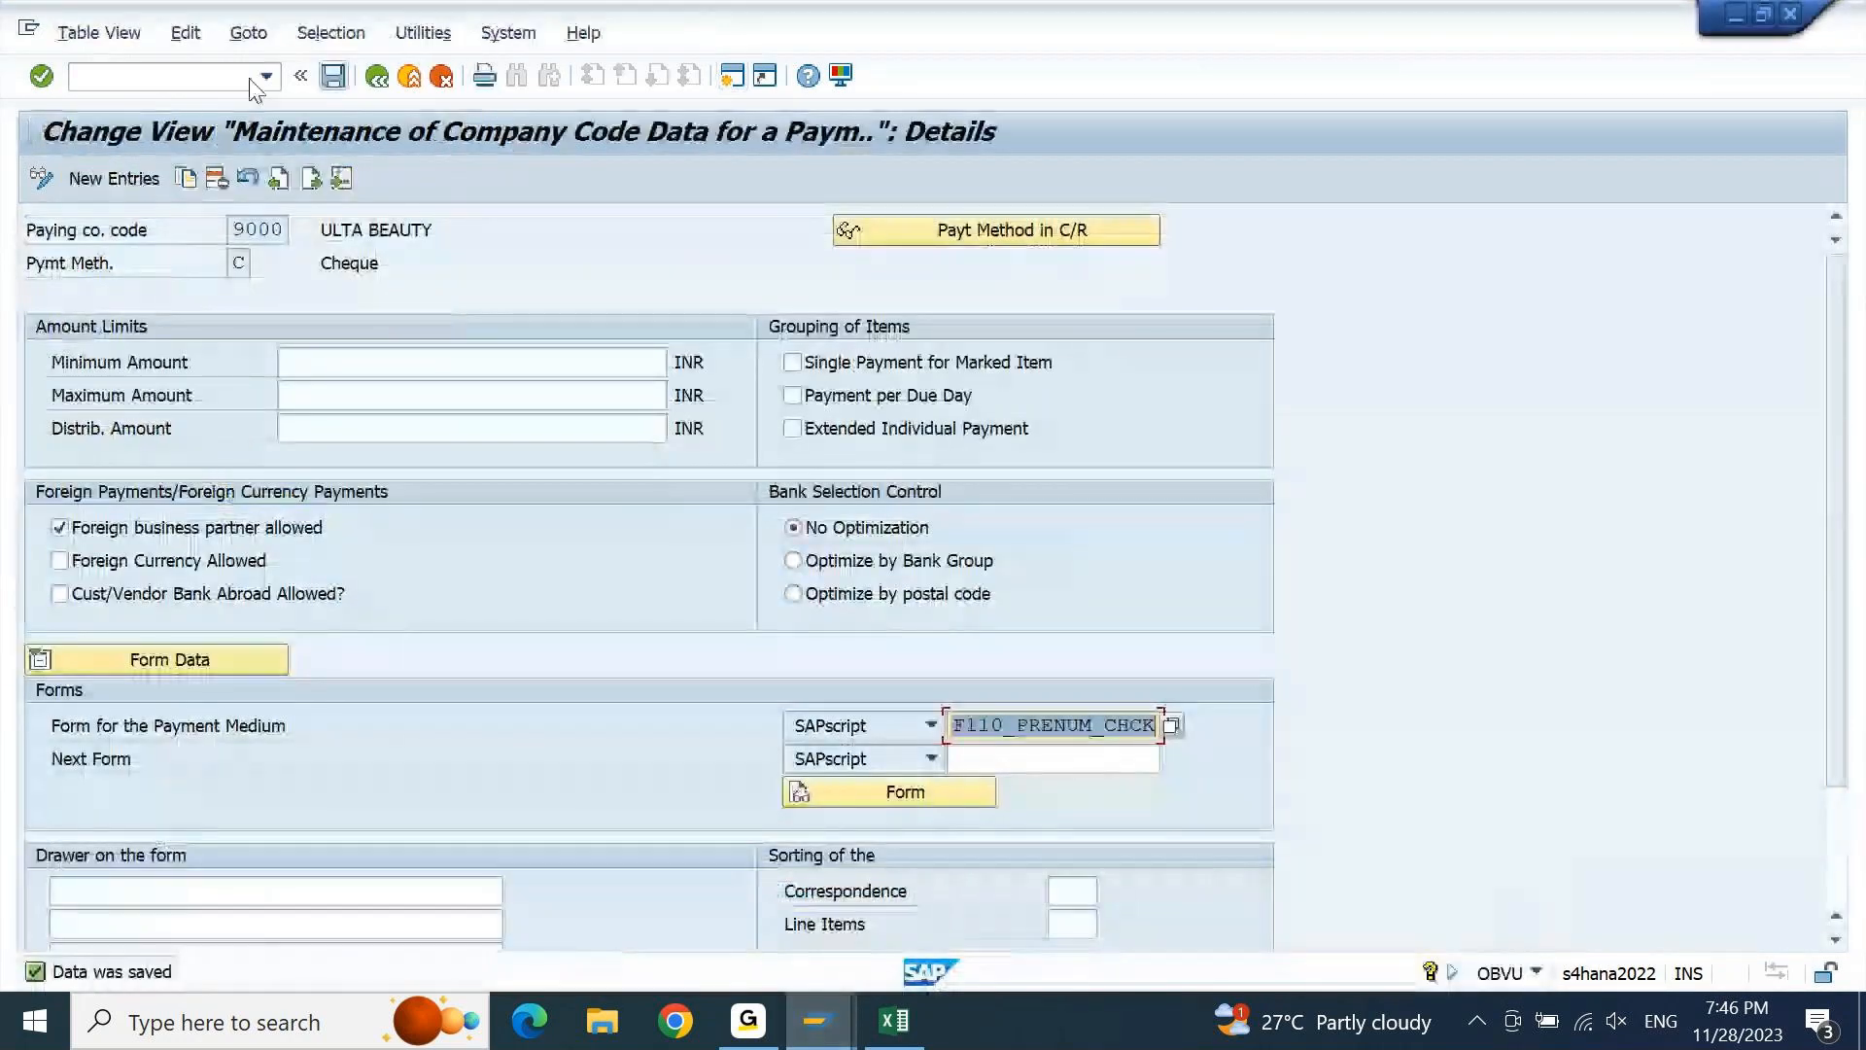
pyautogui.write('/n')
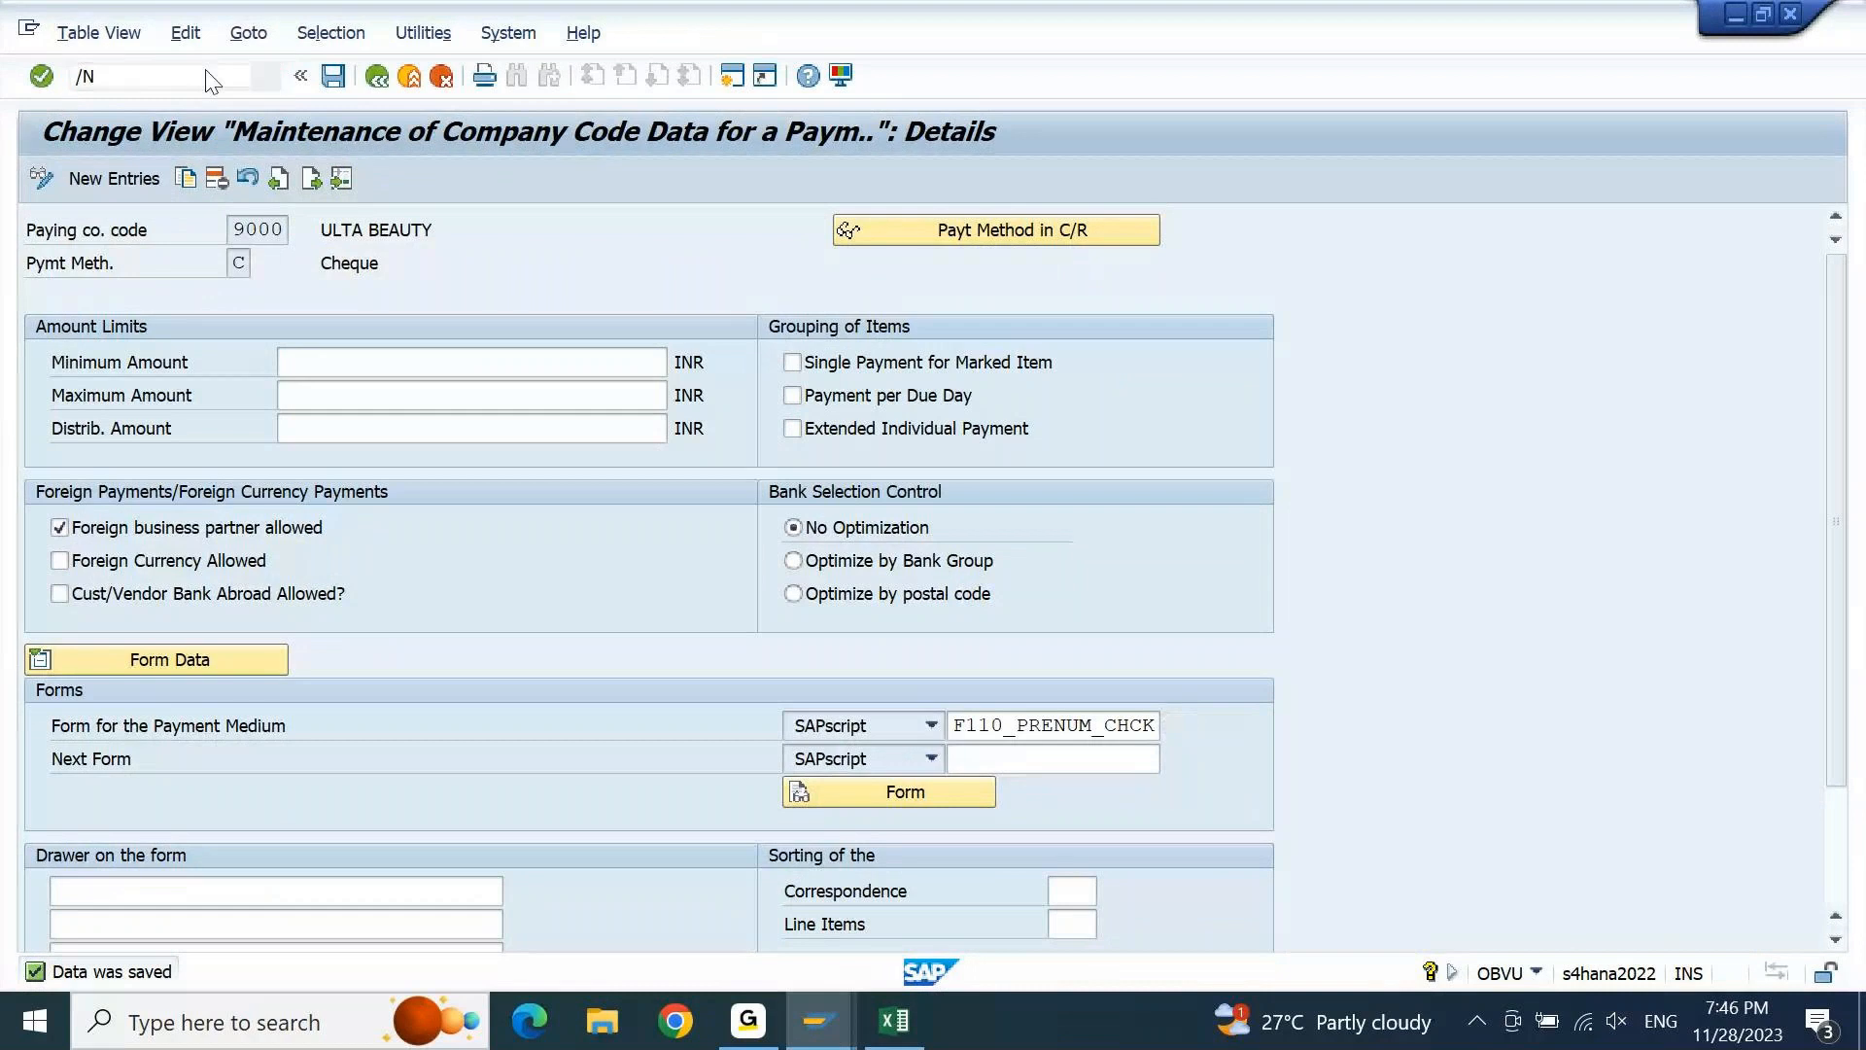
pyautogui.press('Return')
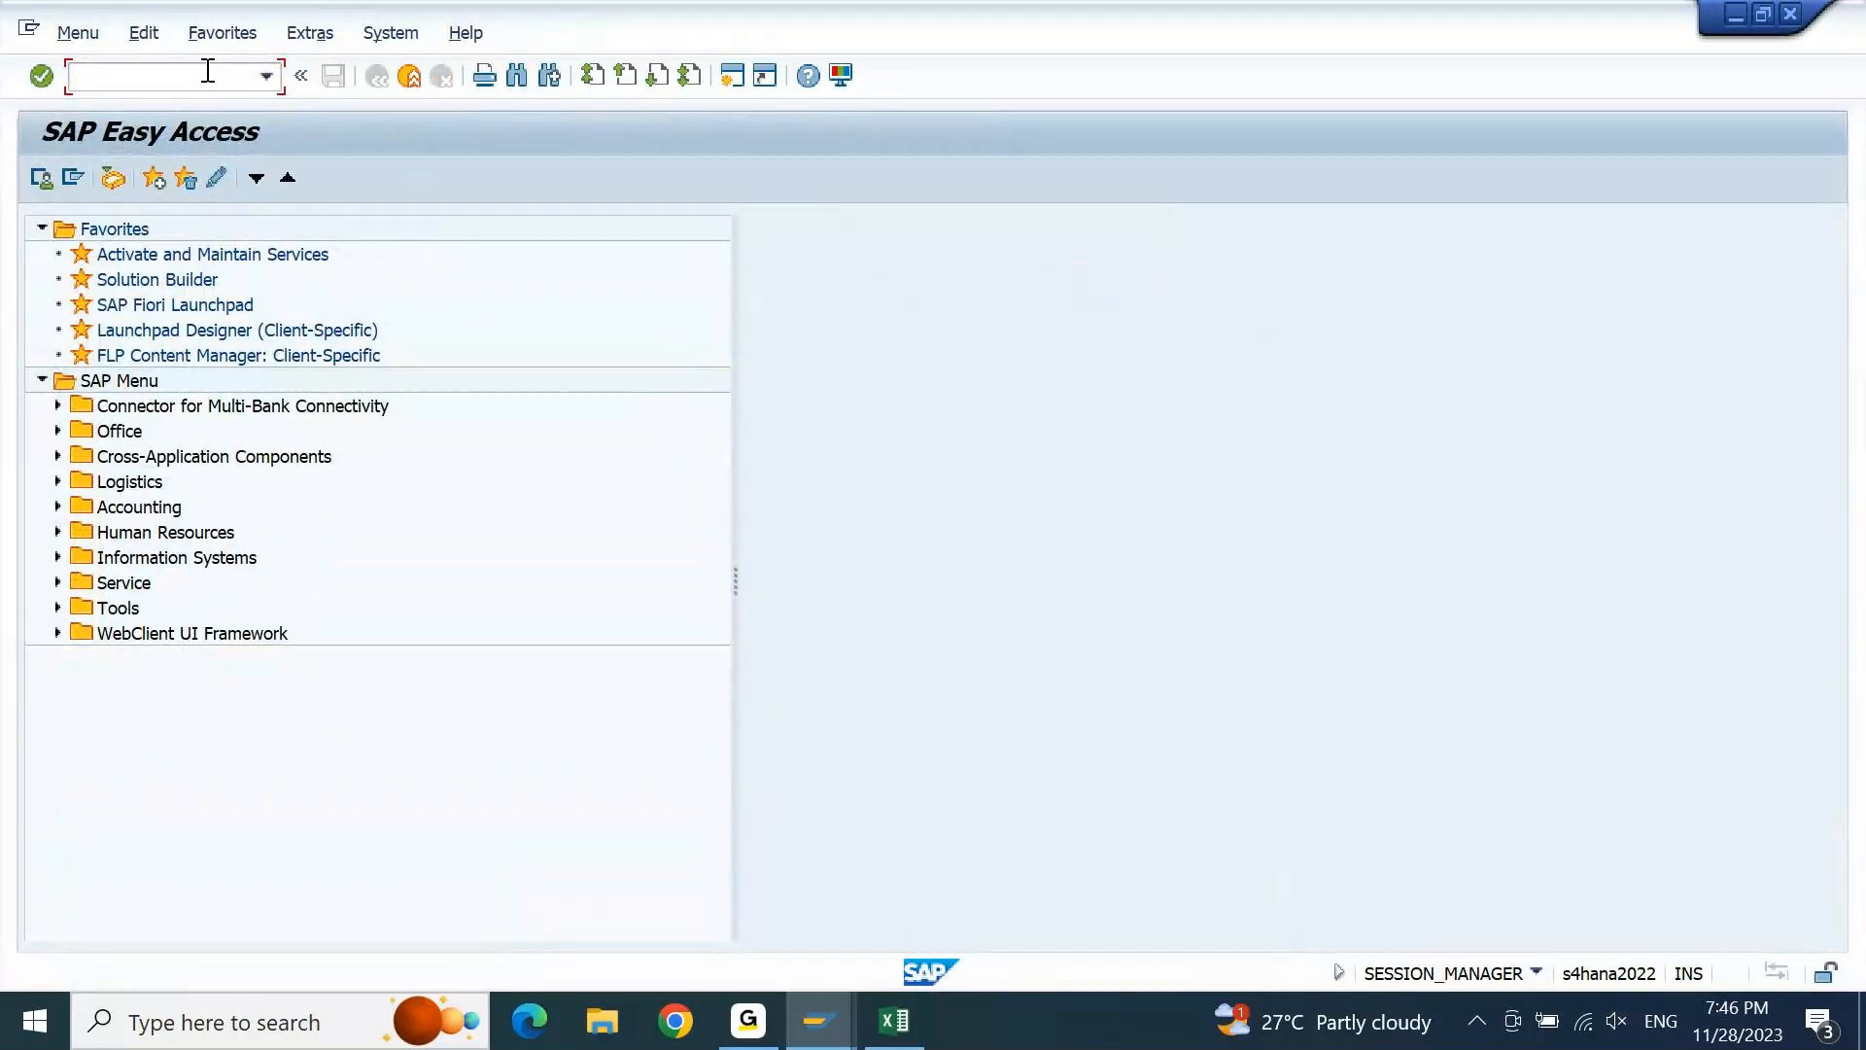
pyautogui.write('FCHU')
pyautogui.press('Return')
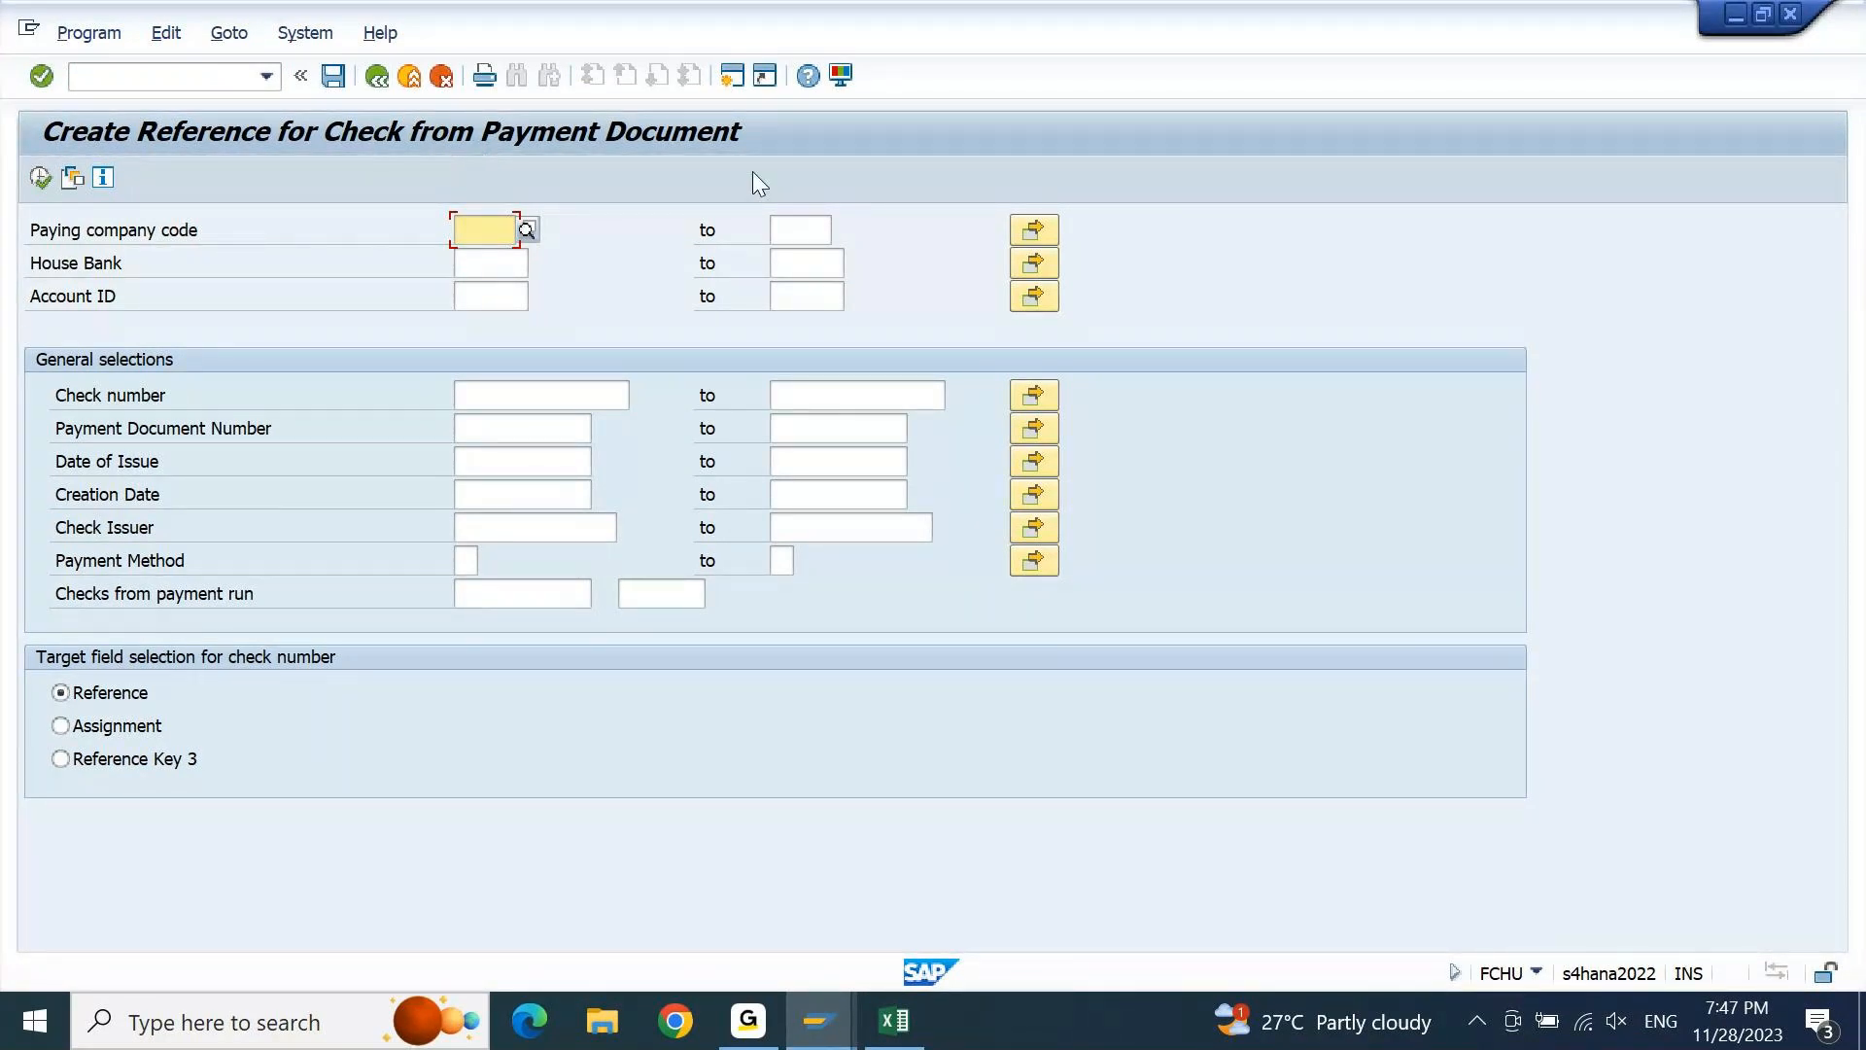
# Enter paying company code 9000, house bank HDFC1 and account ID HDFC, and choose Assignment as the check number's target field
pyautogui.press('Return')
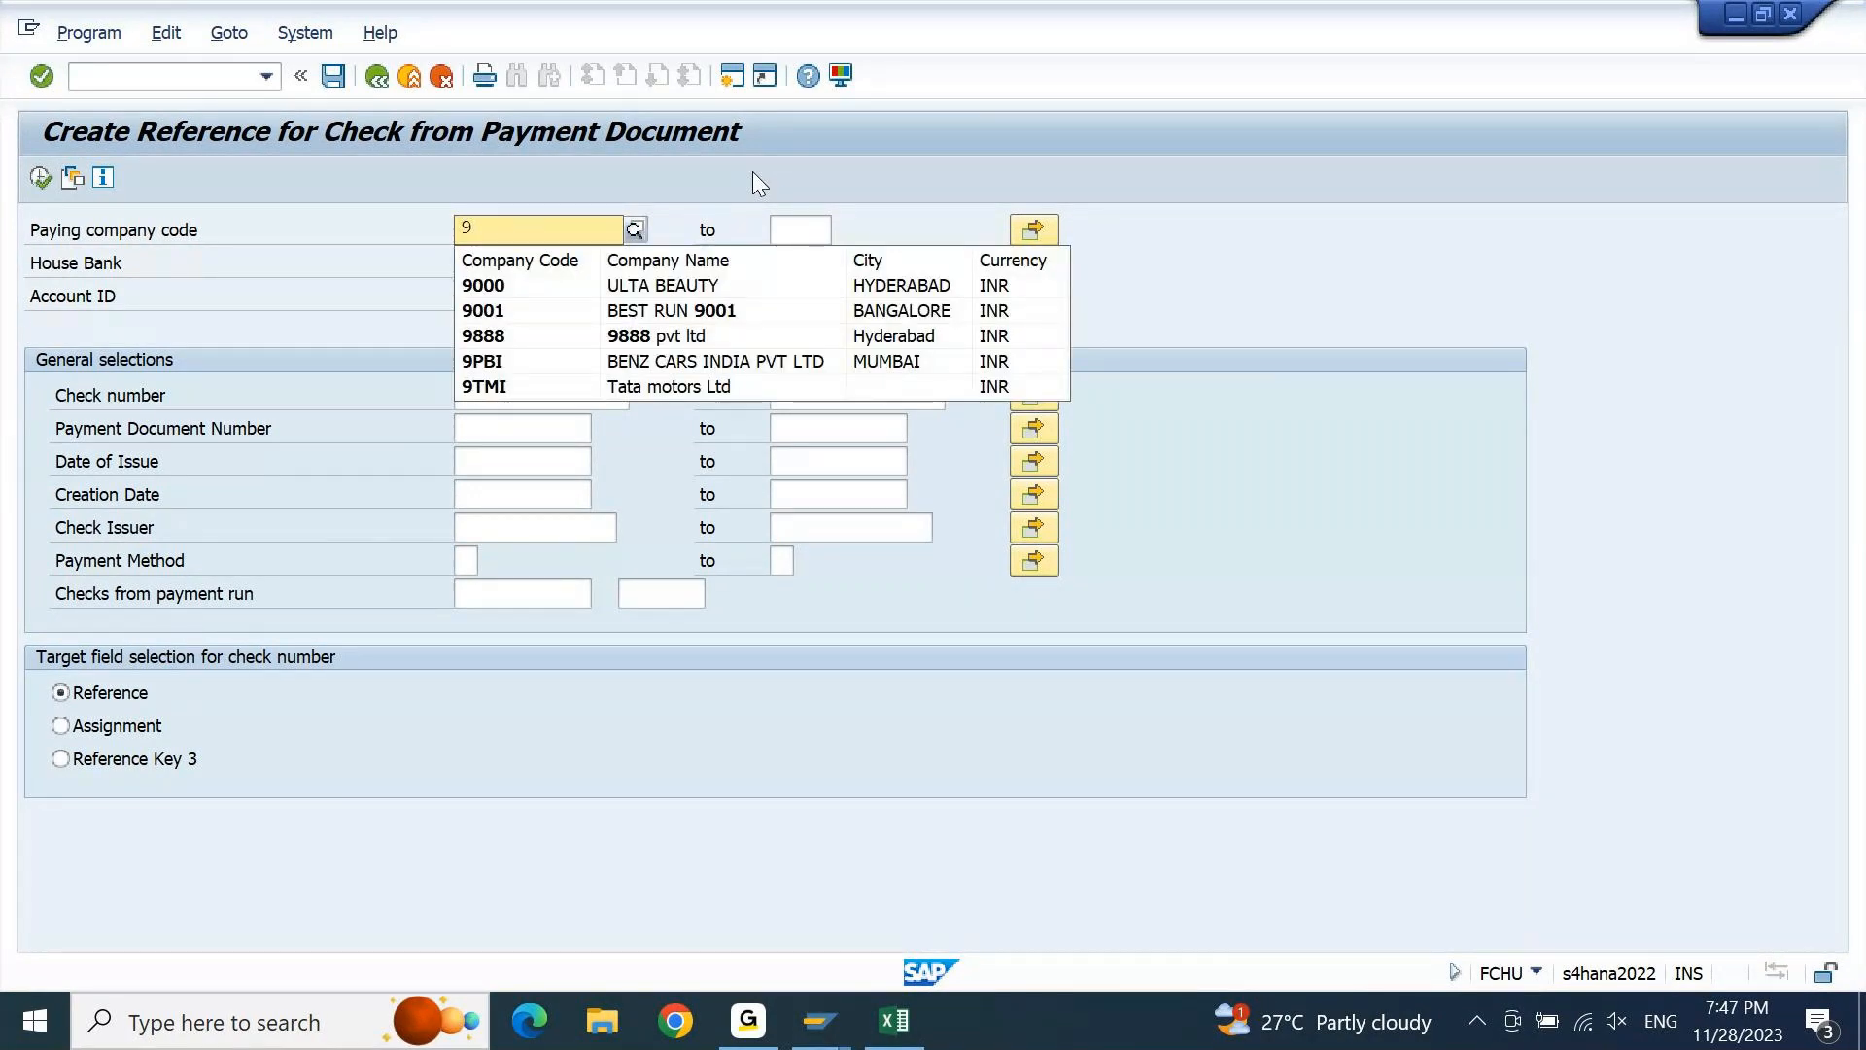
pyautogui.press('Down')
pyautogui.press('Return')
pyautogui.press('Tab')
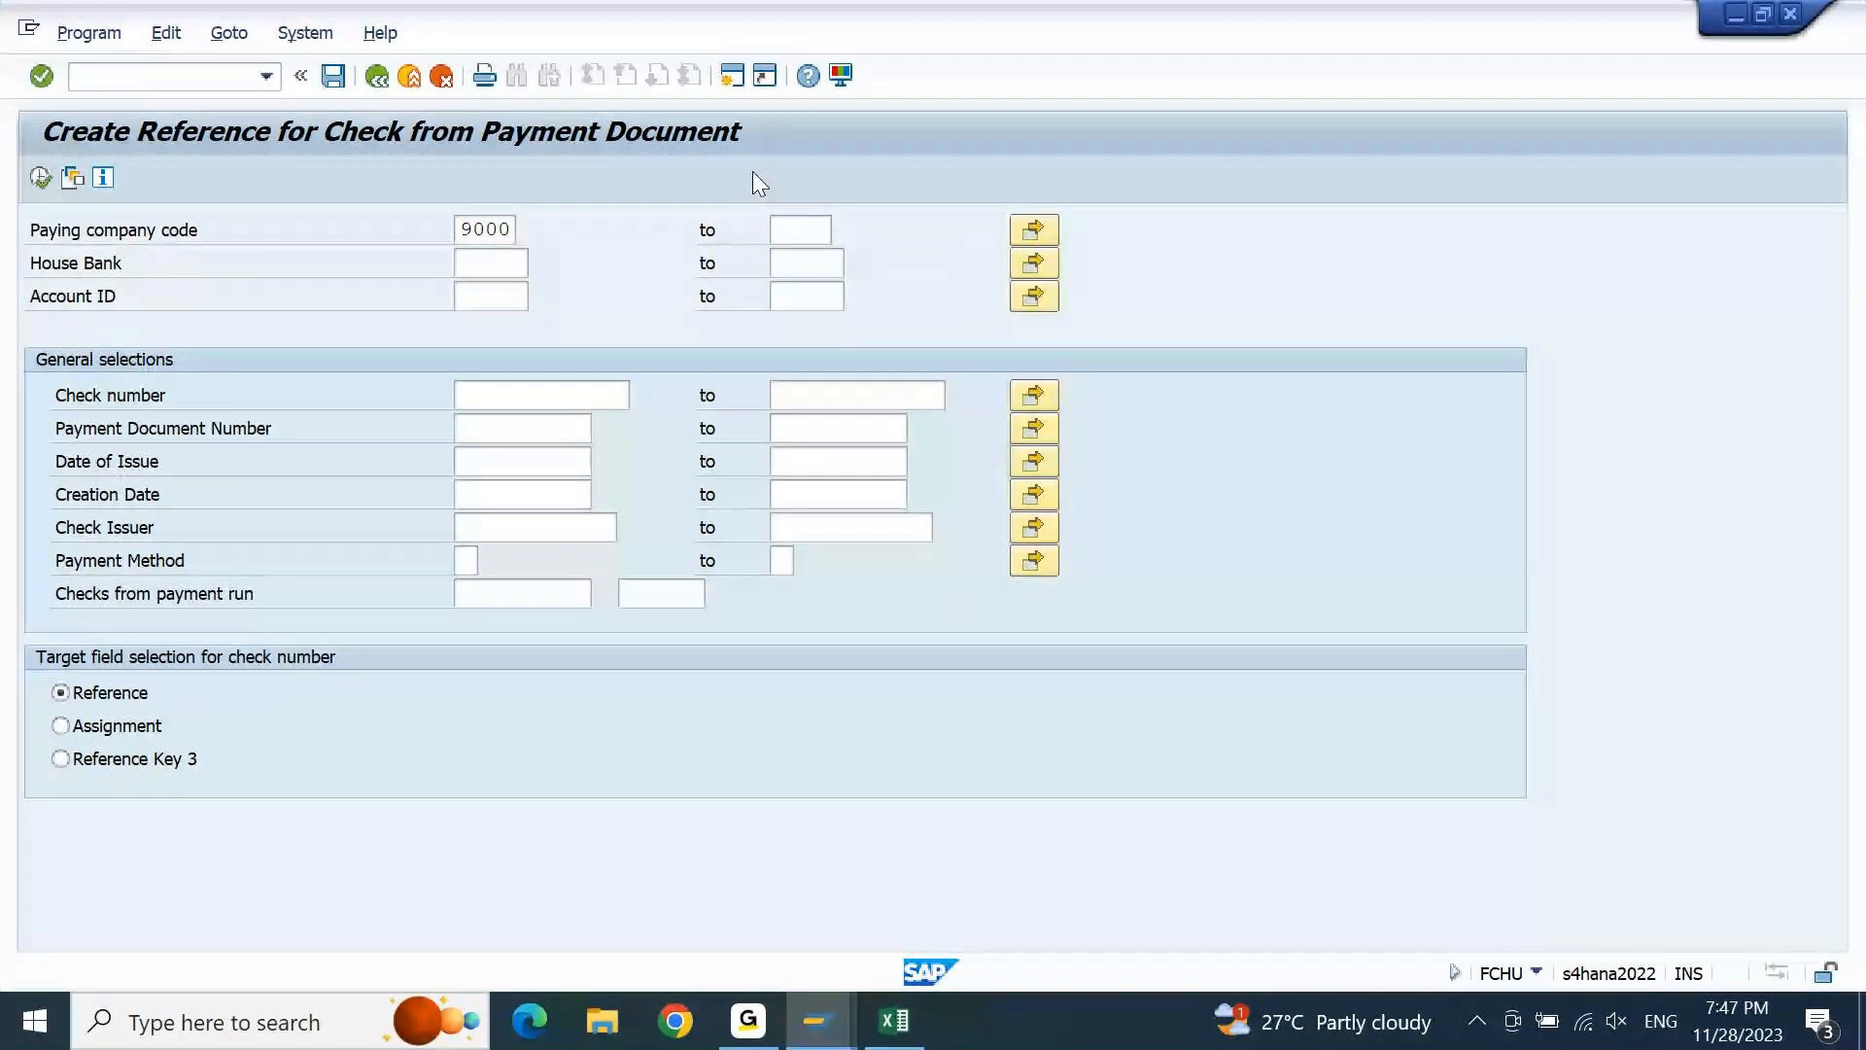
pyautogui.press('F4')
pyautogui.doubleClick(486, 455)
pyautogui.press('Tab')
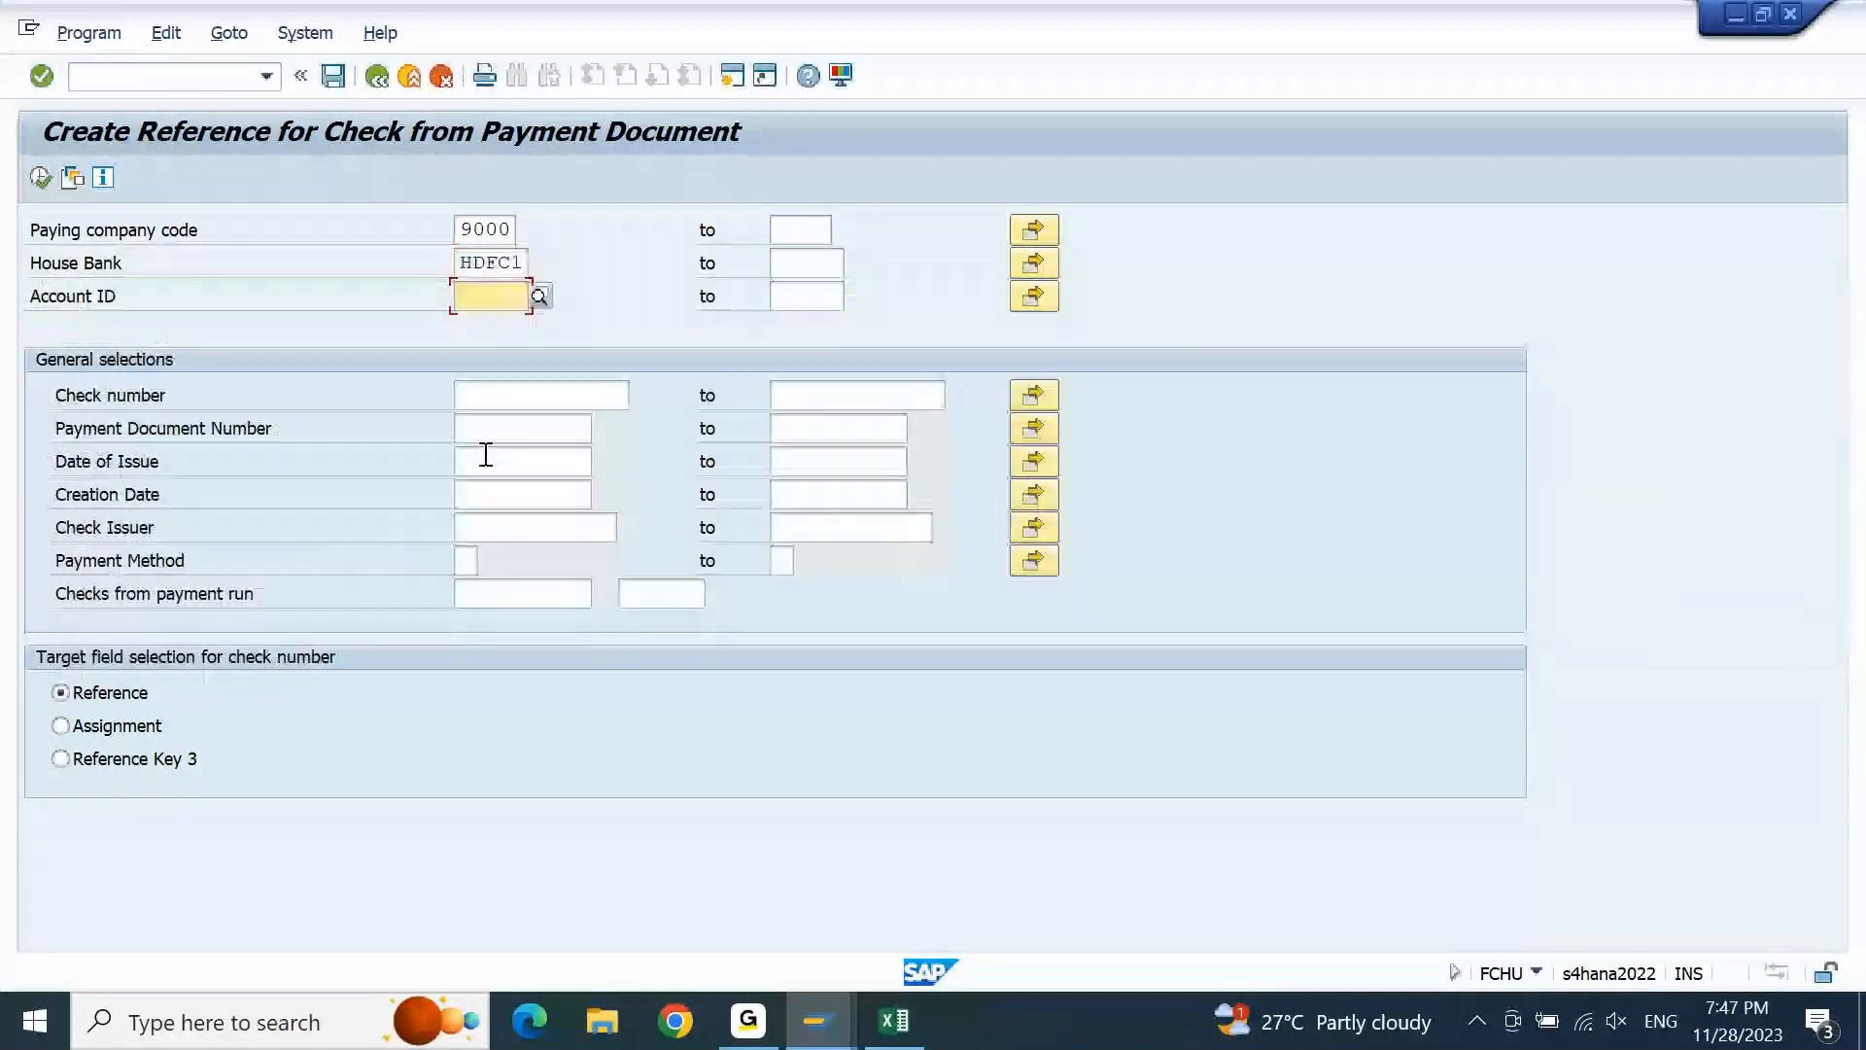
pyautogui.press('F4')
pyautogui.doubleClick(591, 445)
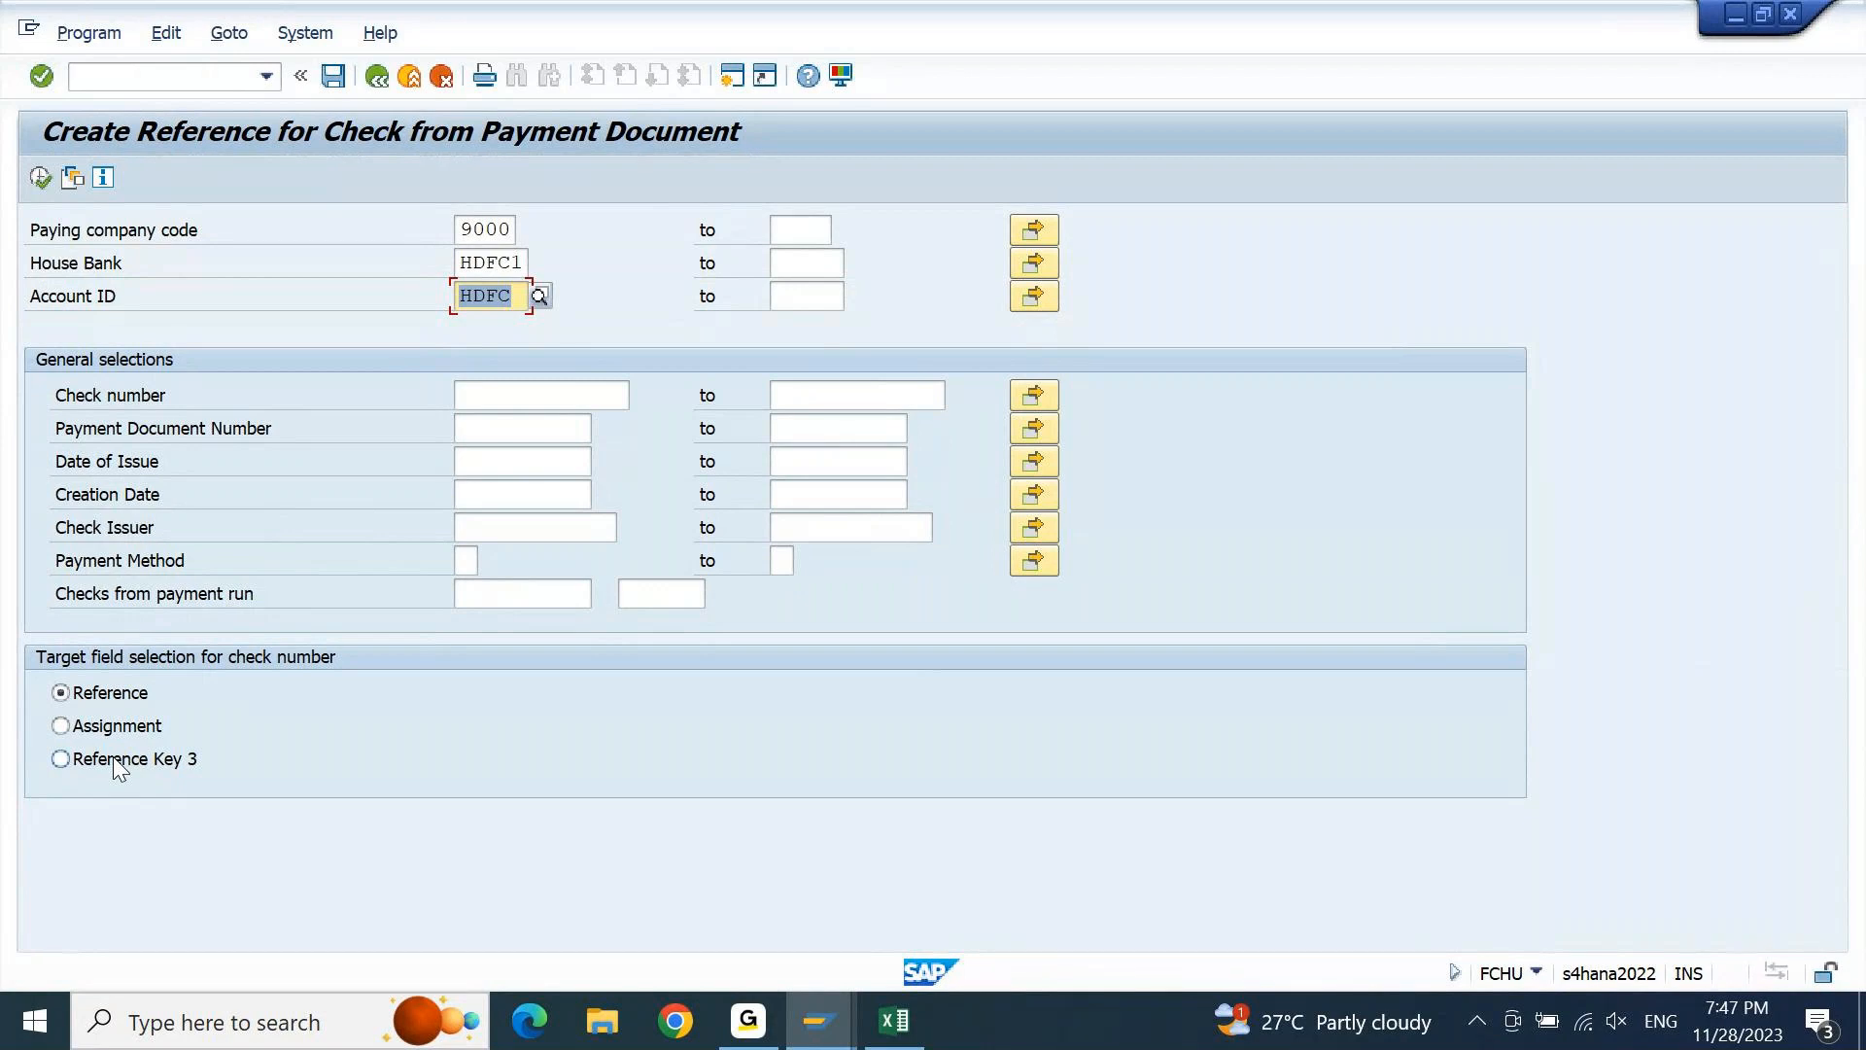
pyautogui.click(116, 727)
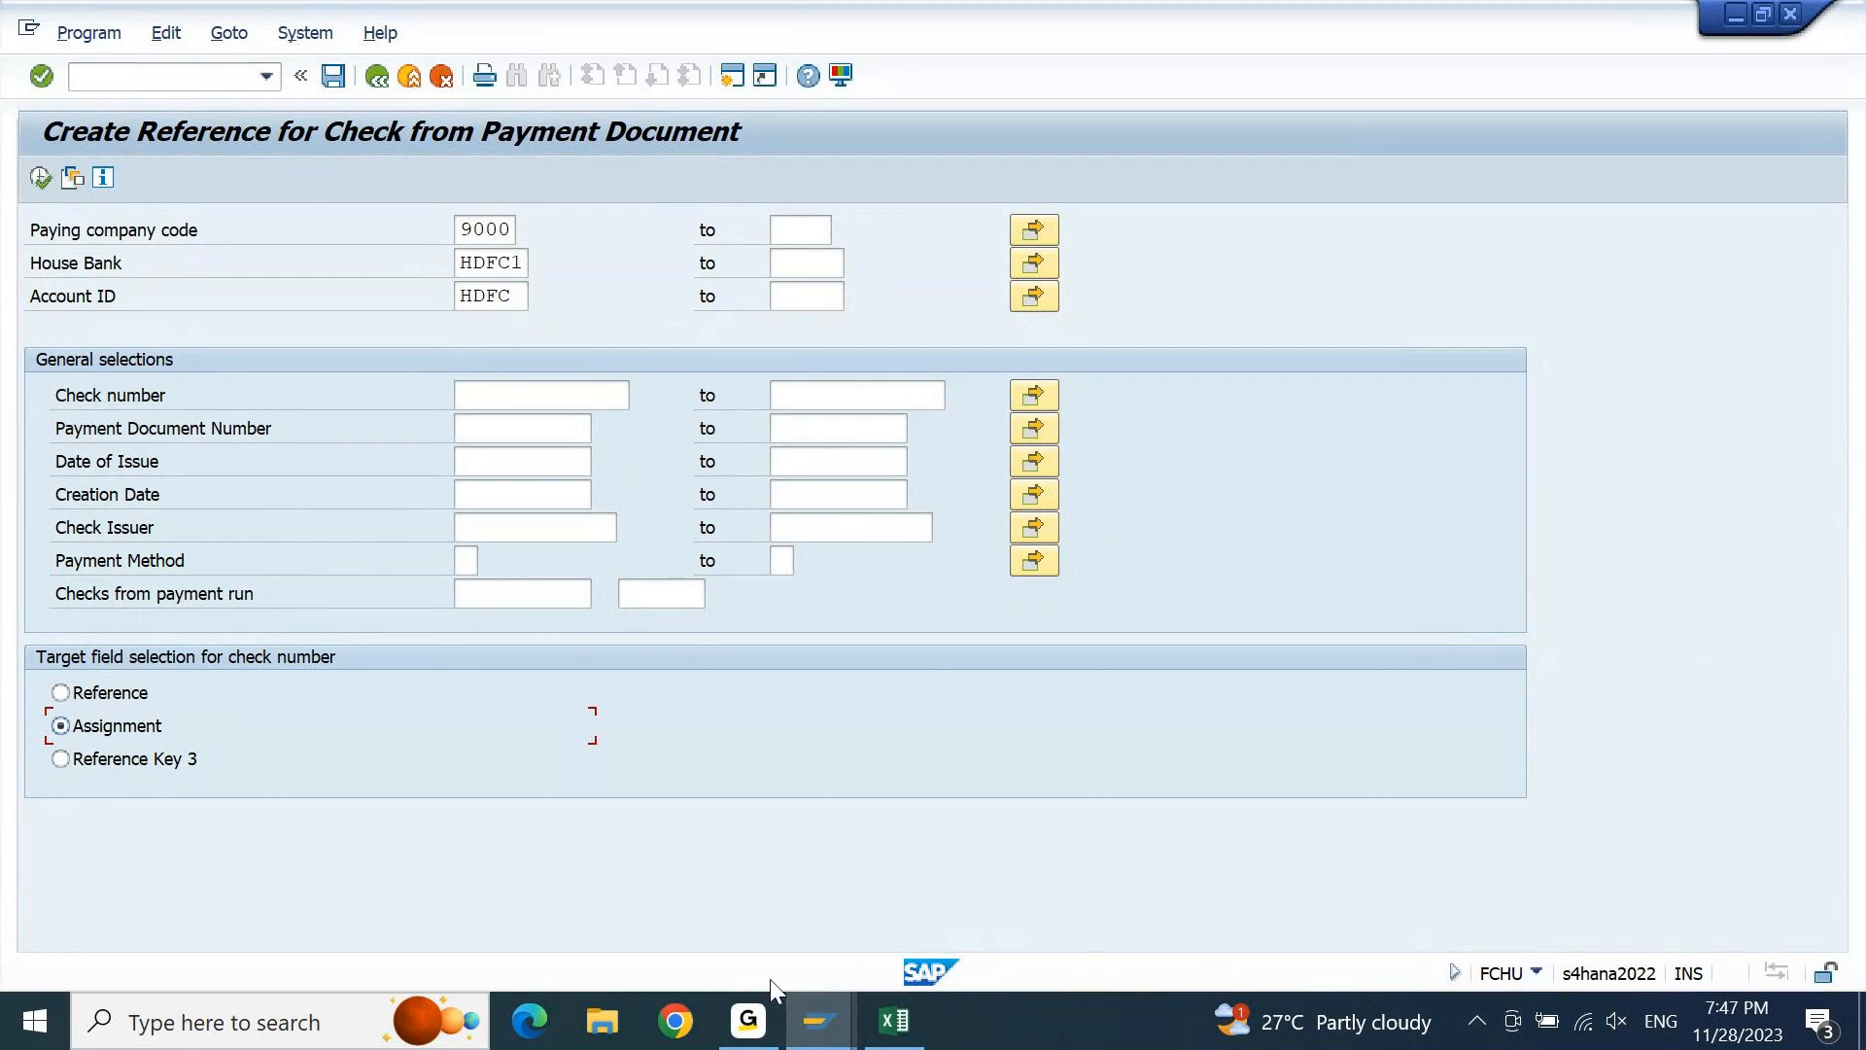
# Look back at the displayed payment document's line items, and return to the check reference session
pyautogui.click(800, 1029)
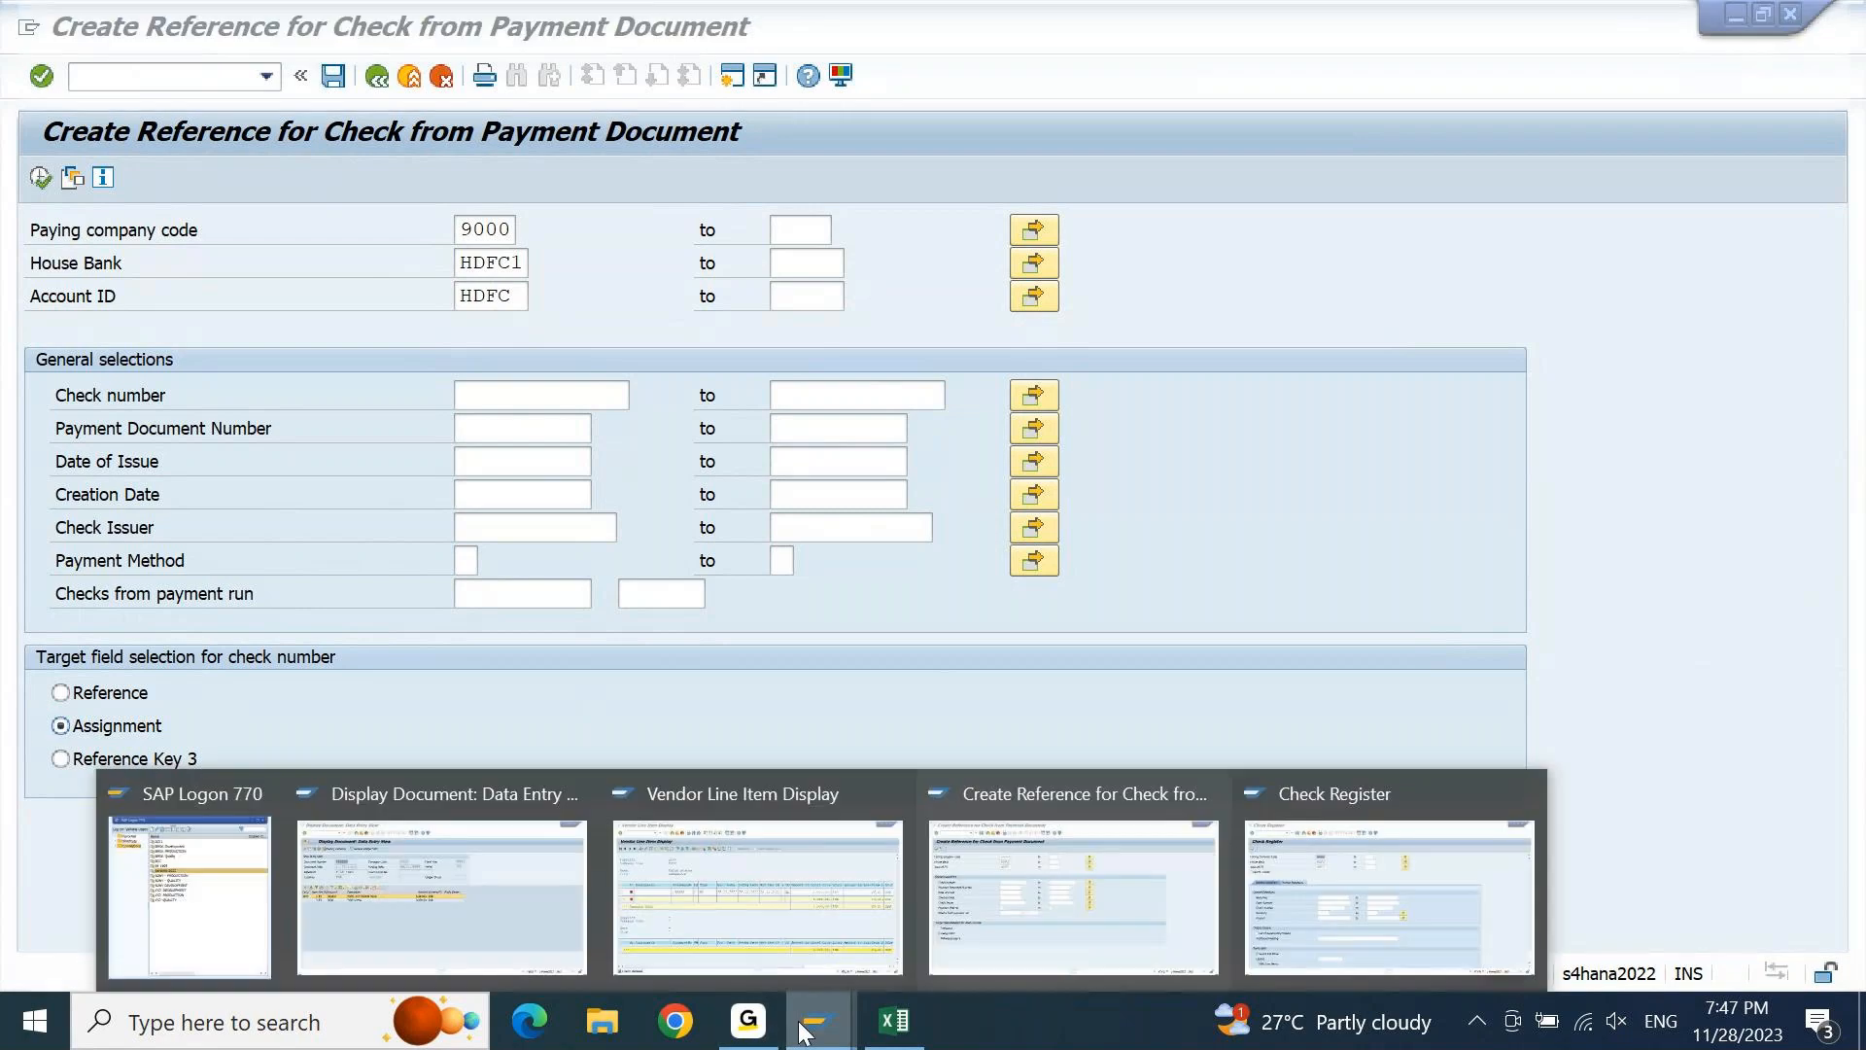
pyautogui.click(533, 917)
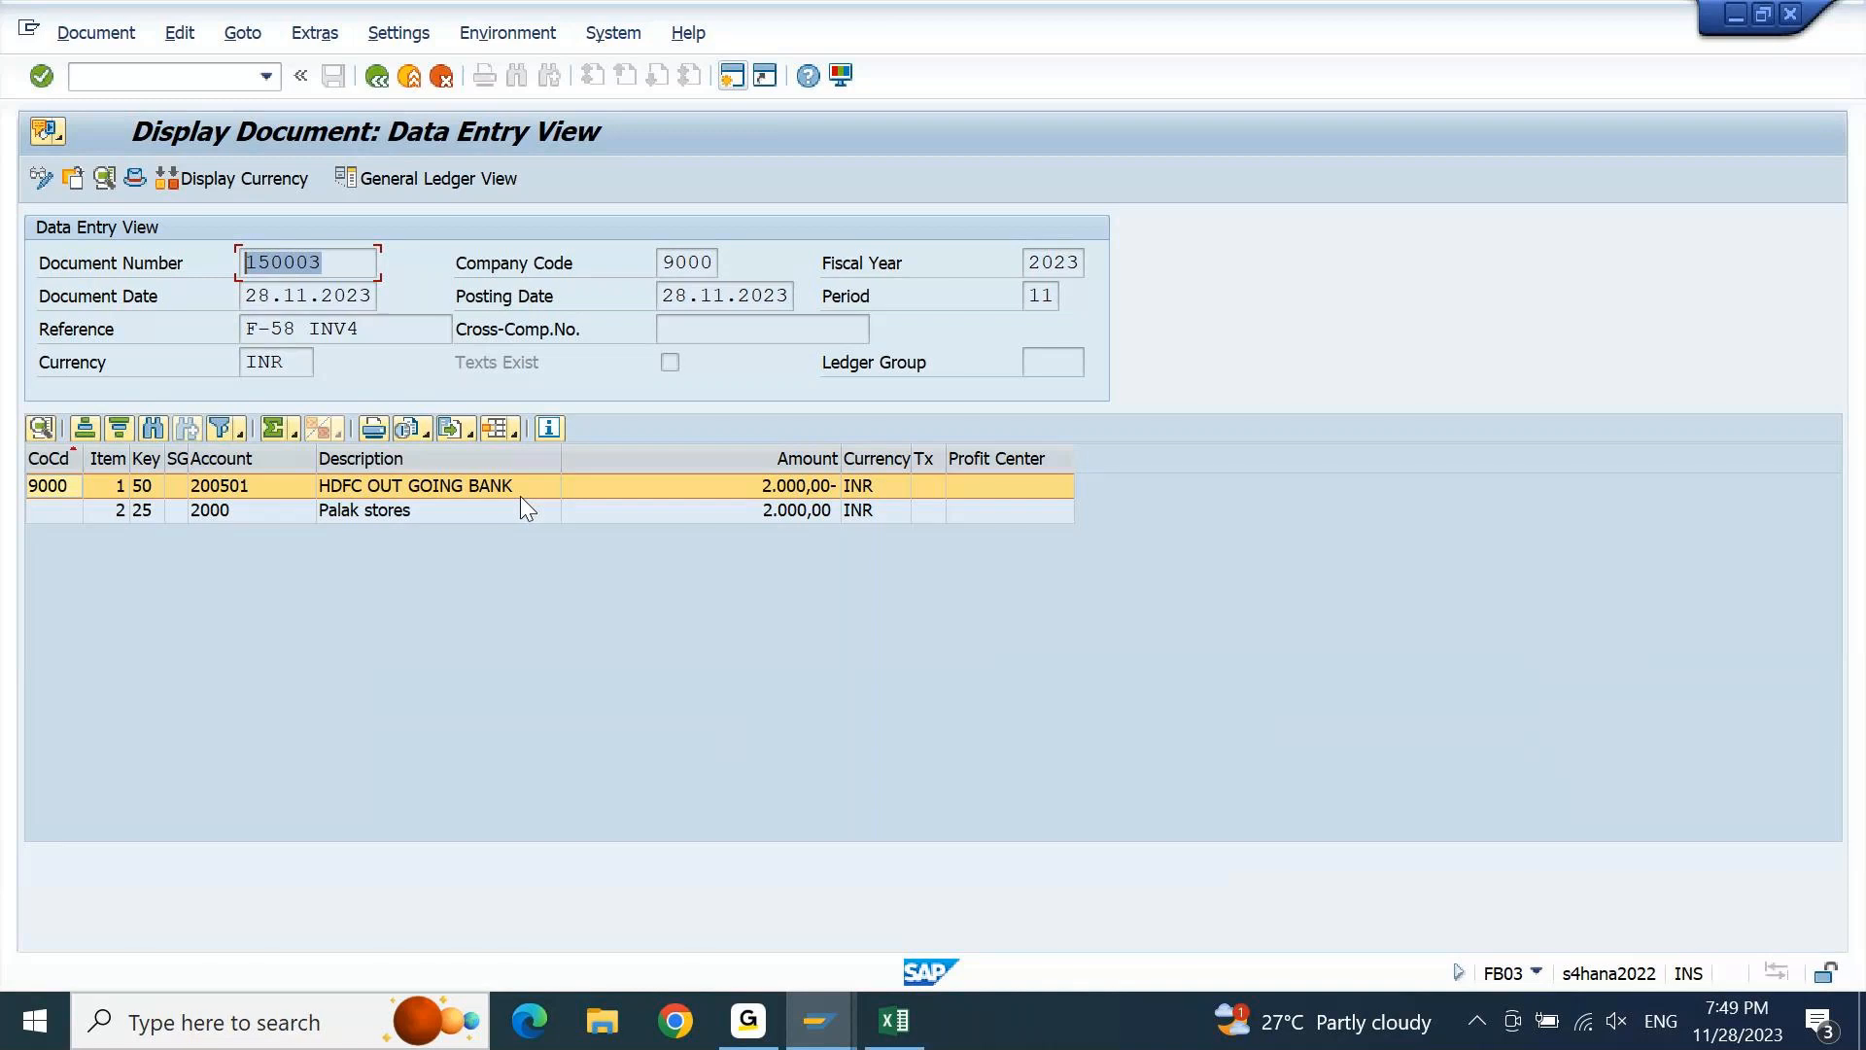
pyautogui.click(816, 1021)
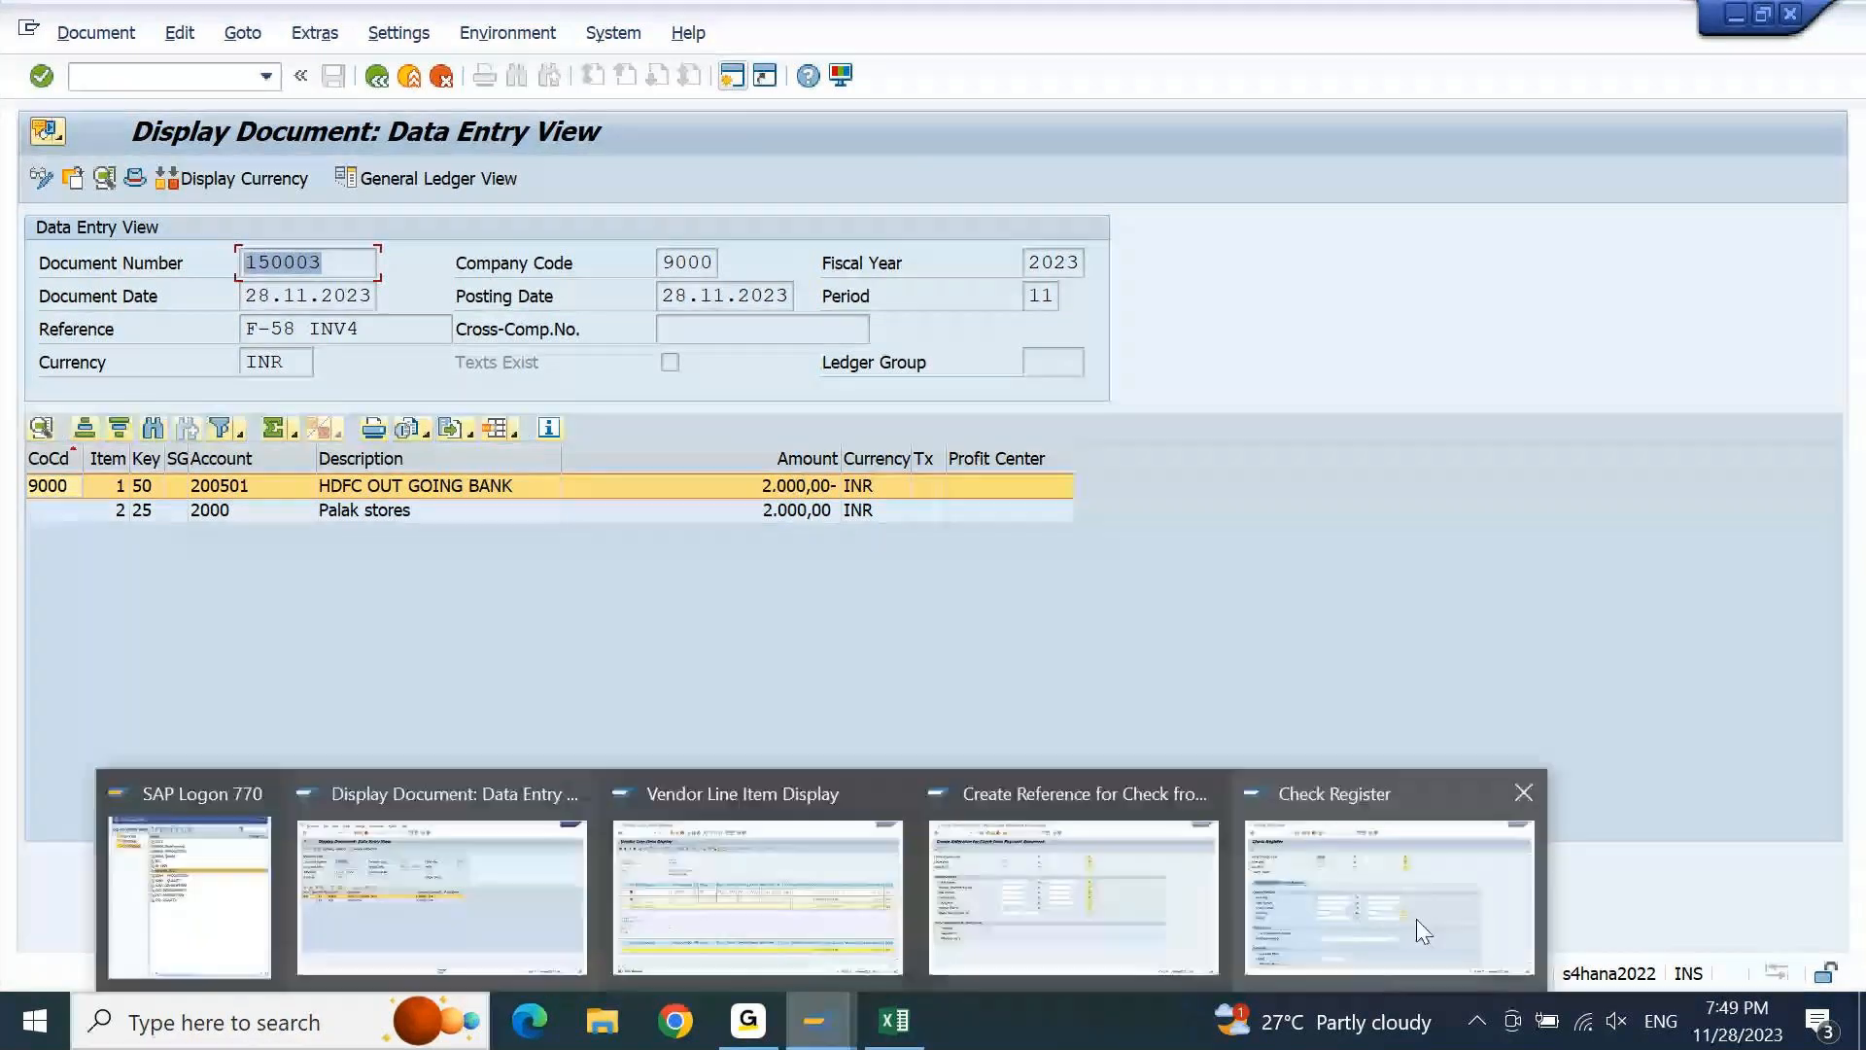
pyautogui.click(1143, 908)
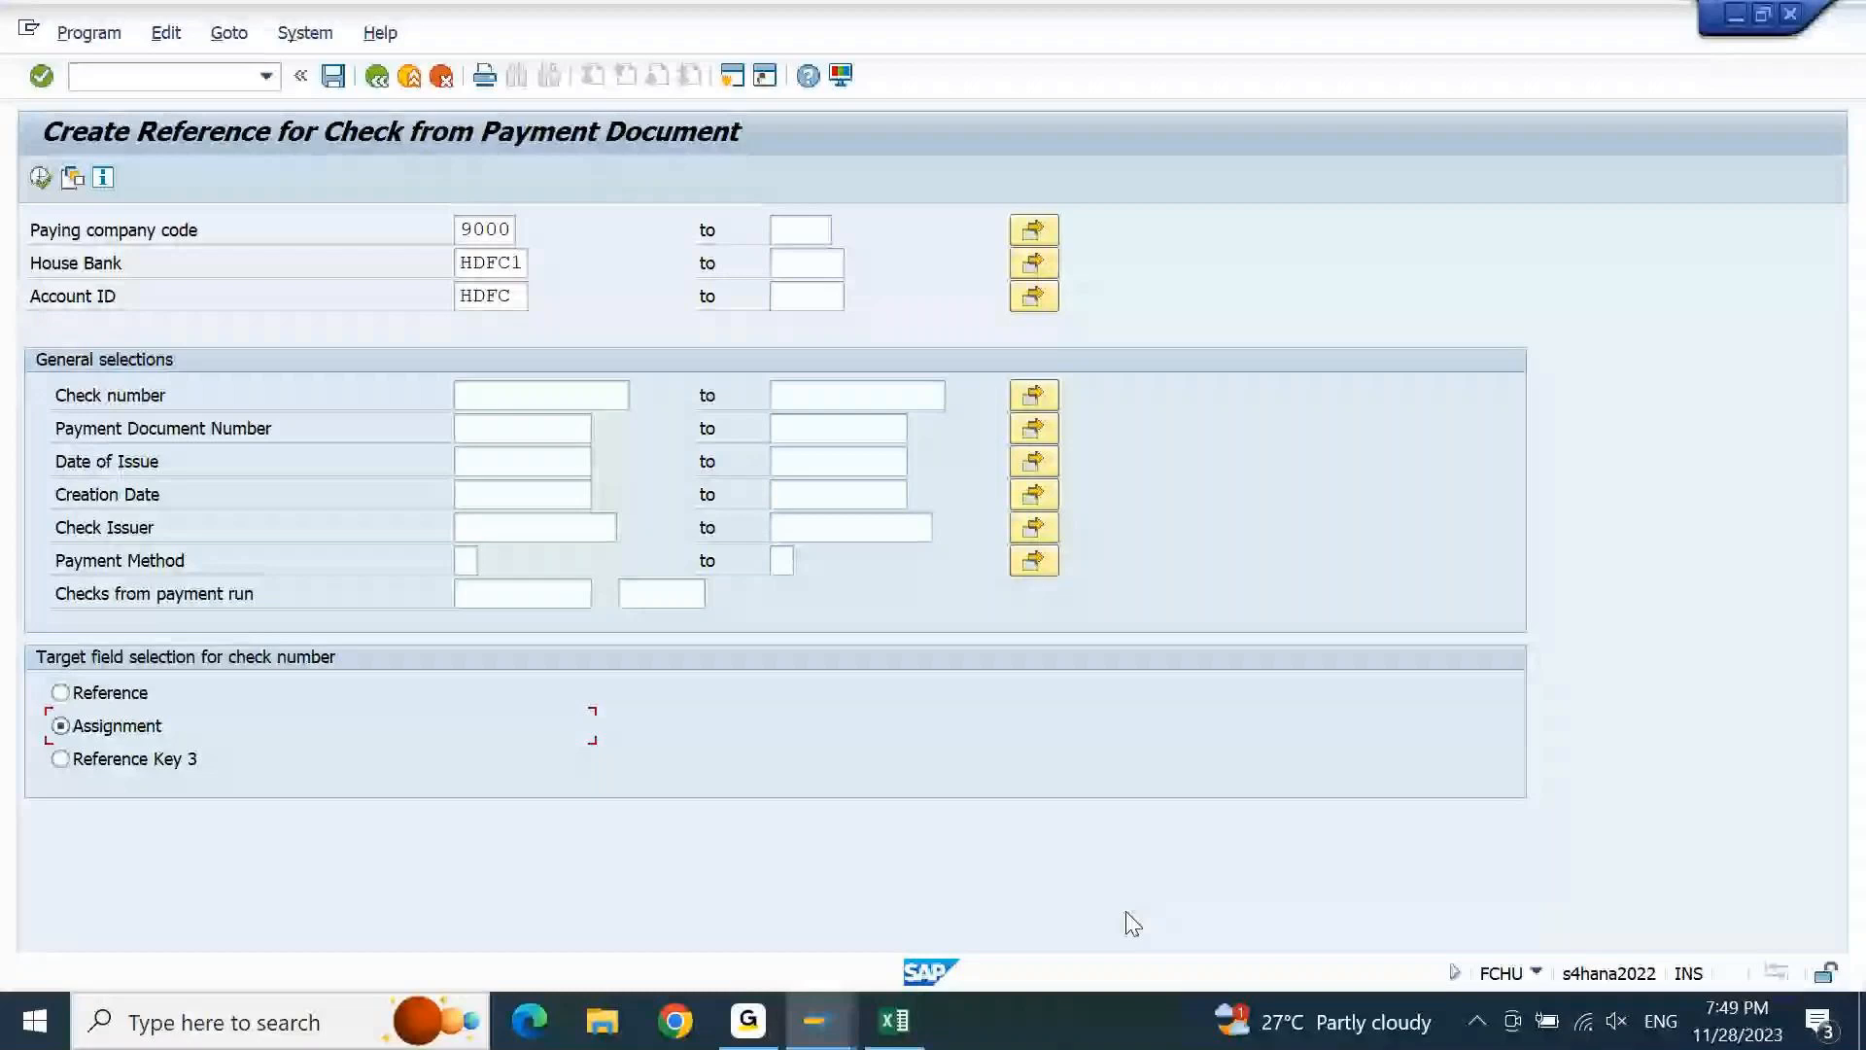
# Execute the check reference creation for the entered company code, house bank and account ID
pyautogui.click(483, 239)
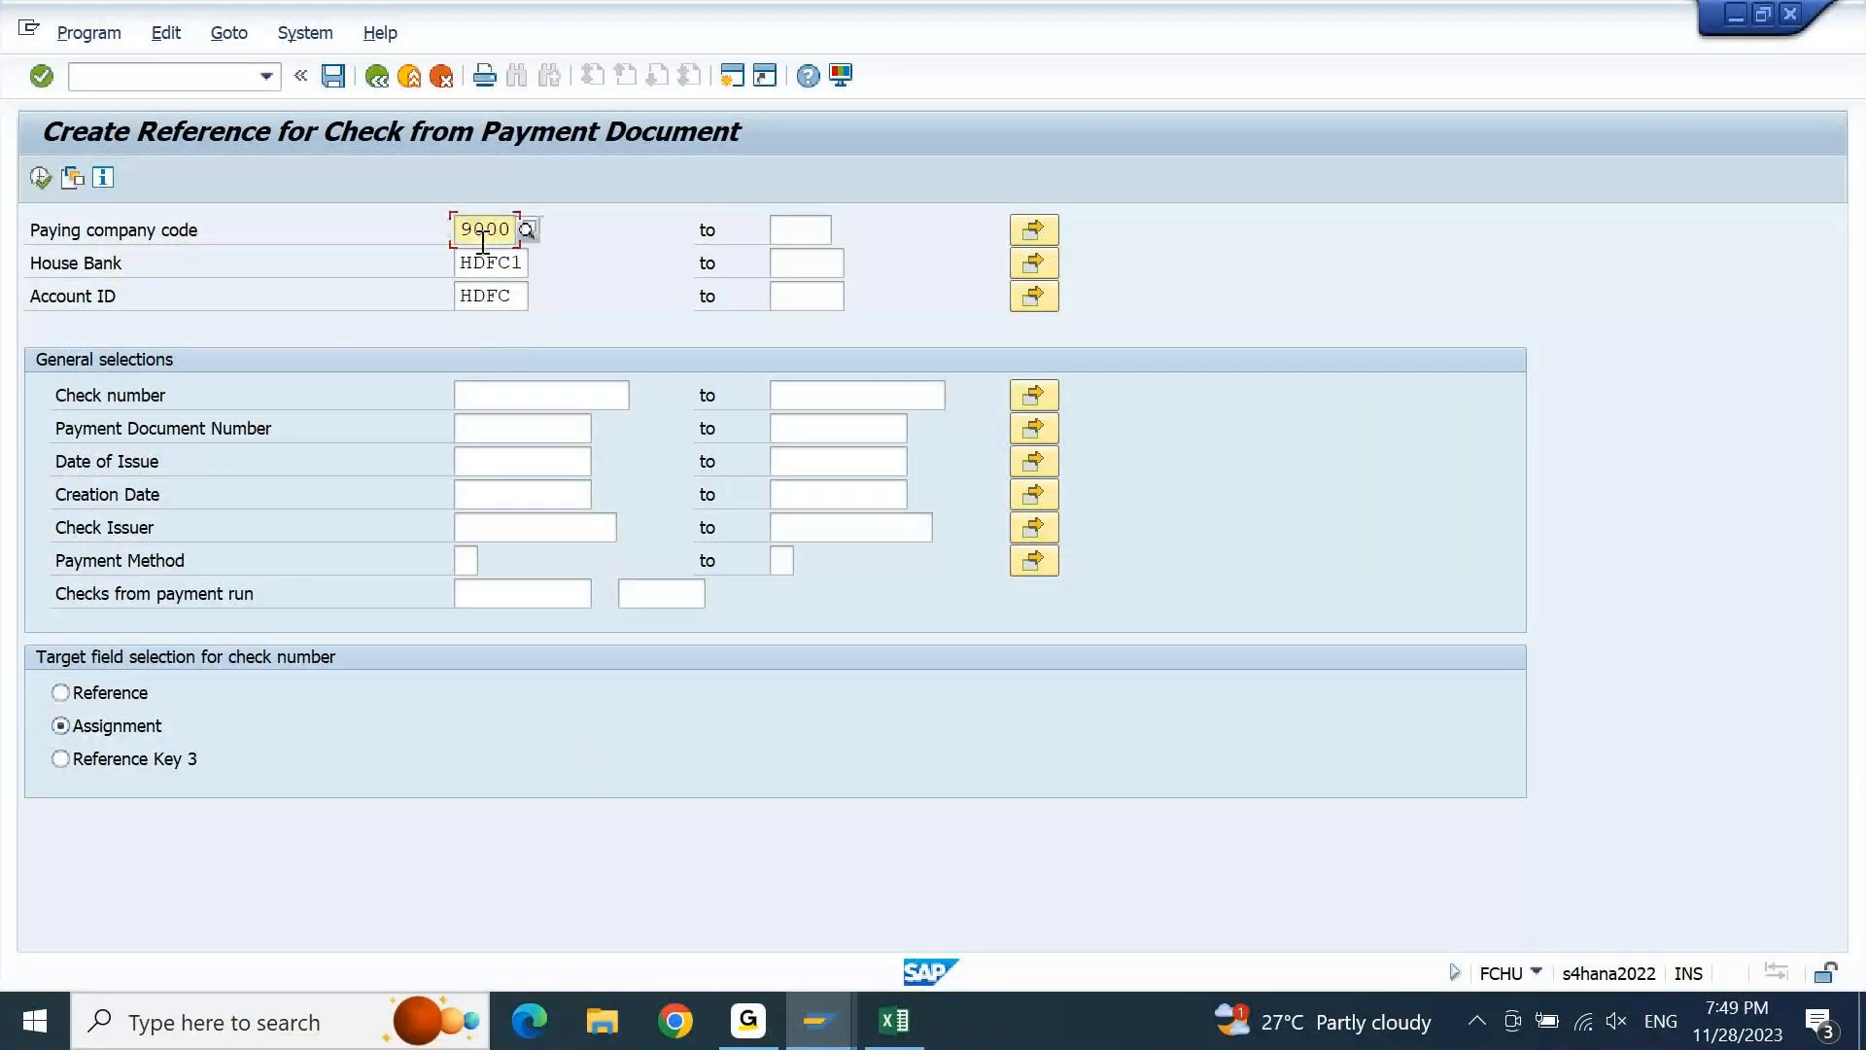
pyautogui.click(487, 293)
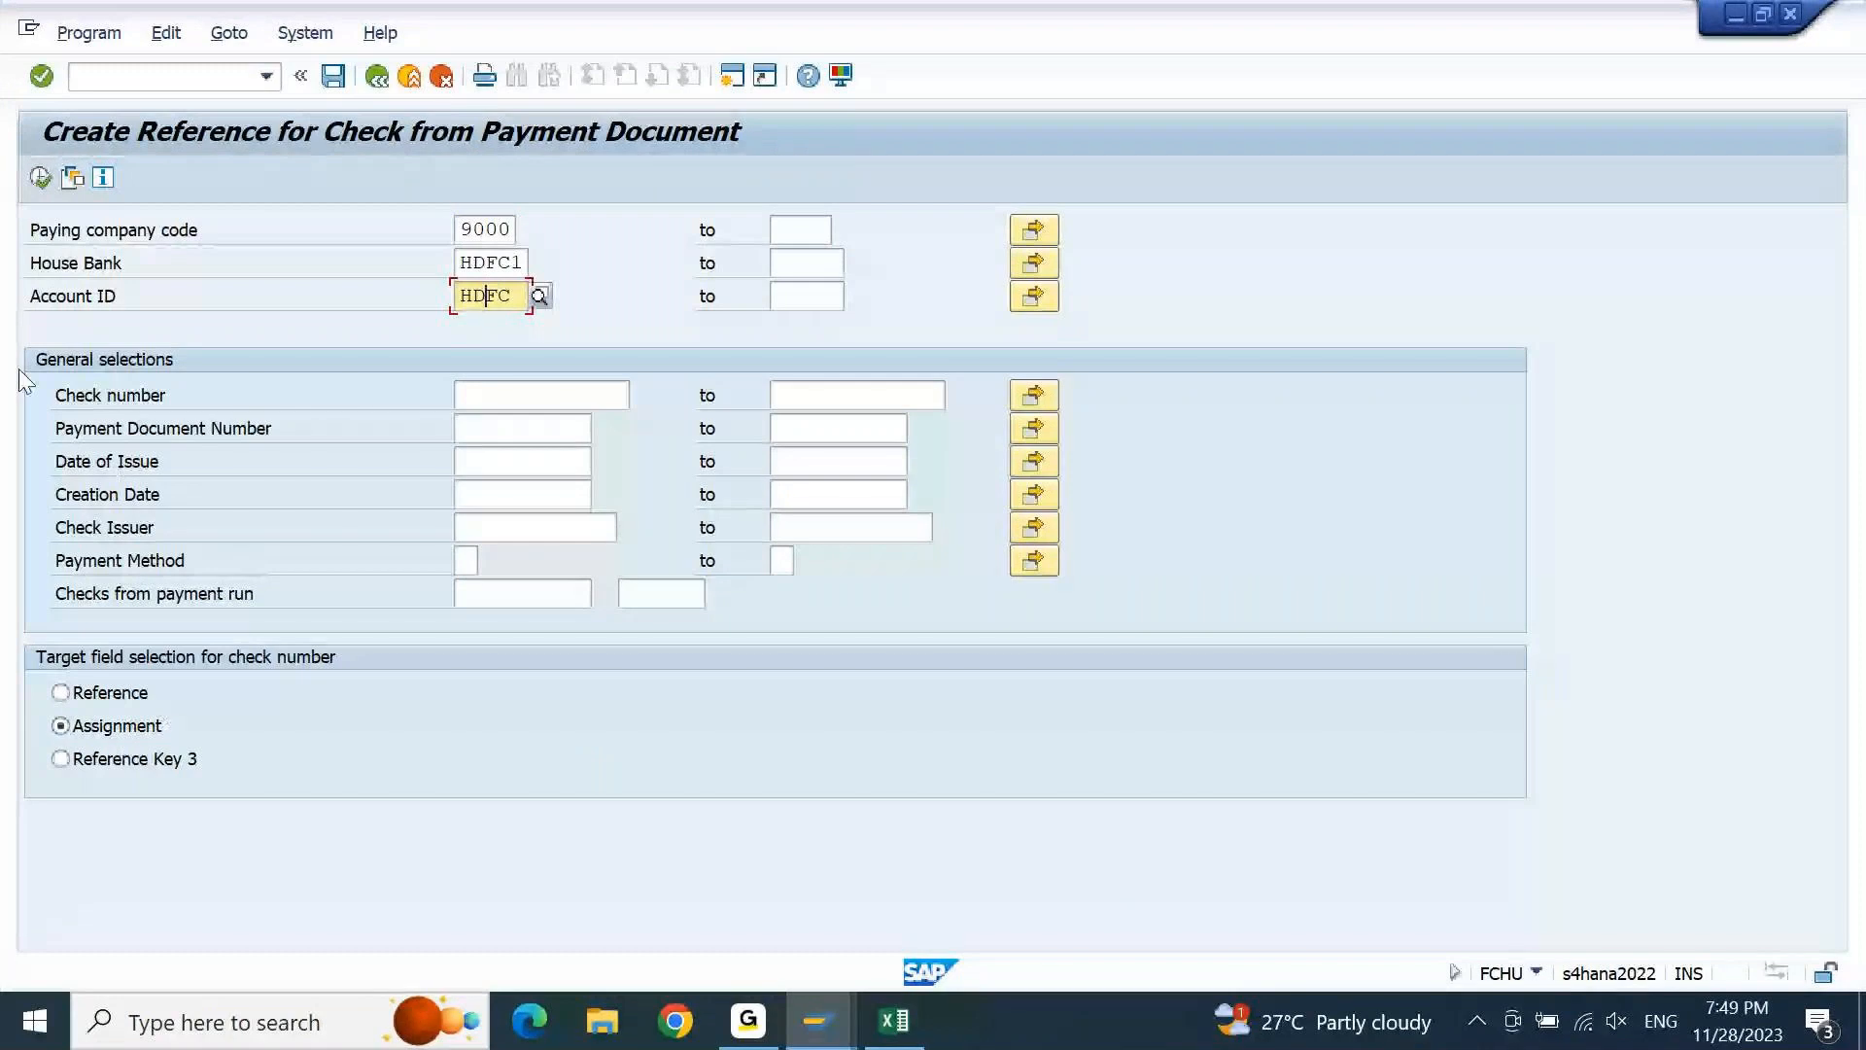
pyautogui.click(41, 179)
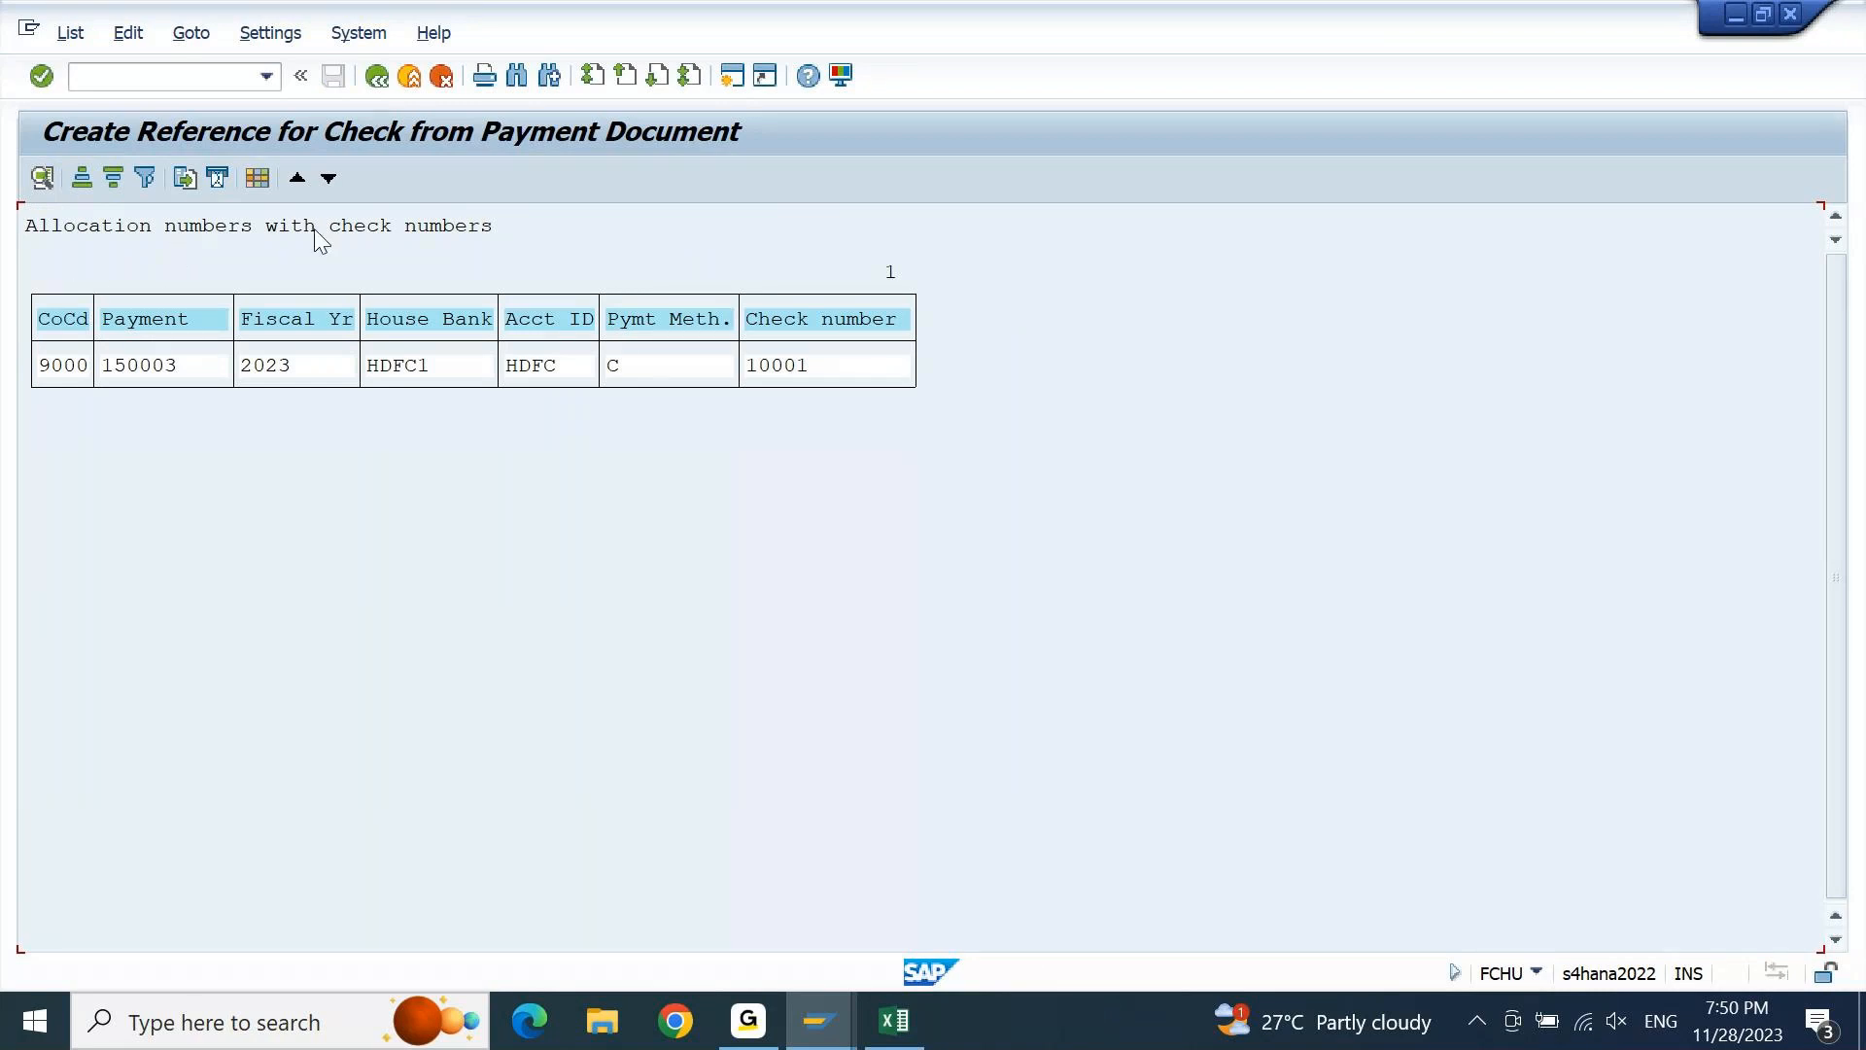
# Check the allocation list's company code, payment document, fiscal year, account ID, payment method and check number
pyautogui.click(59, 375)
pyautogui.click(159, 368)
pyautogui.click(260, 369)
pyautogui.click(559, 368)
pyautogui.click(619, 370)
pyautogui.click(814, 368)
# Reopen the payment document's bank line item, check its Assignment field and return to the document overview
pyautogui.moveTo(814, 1019)
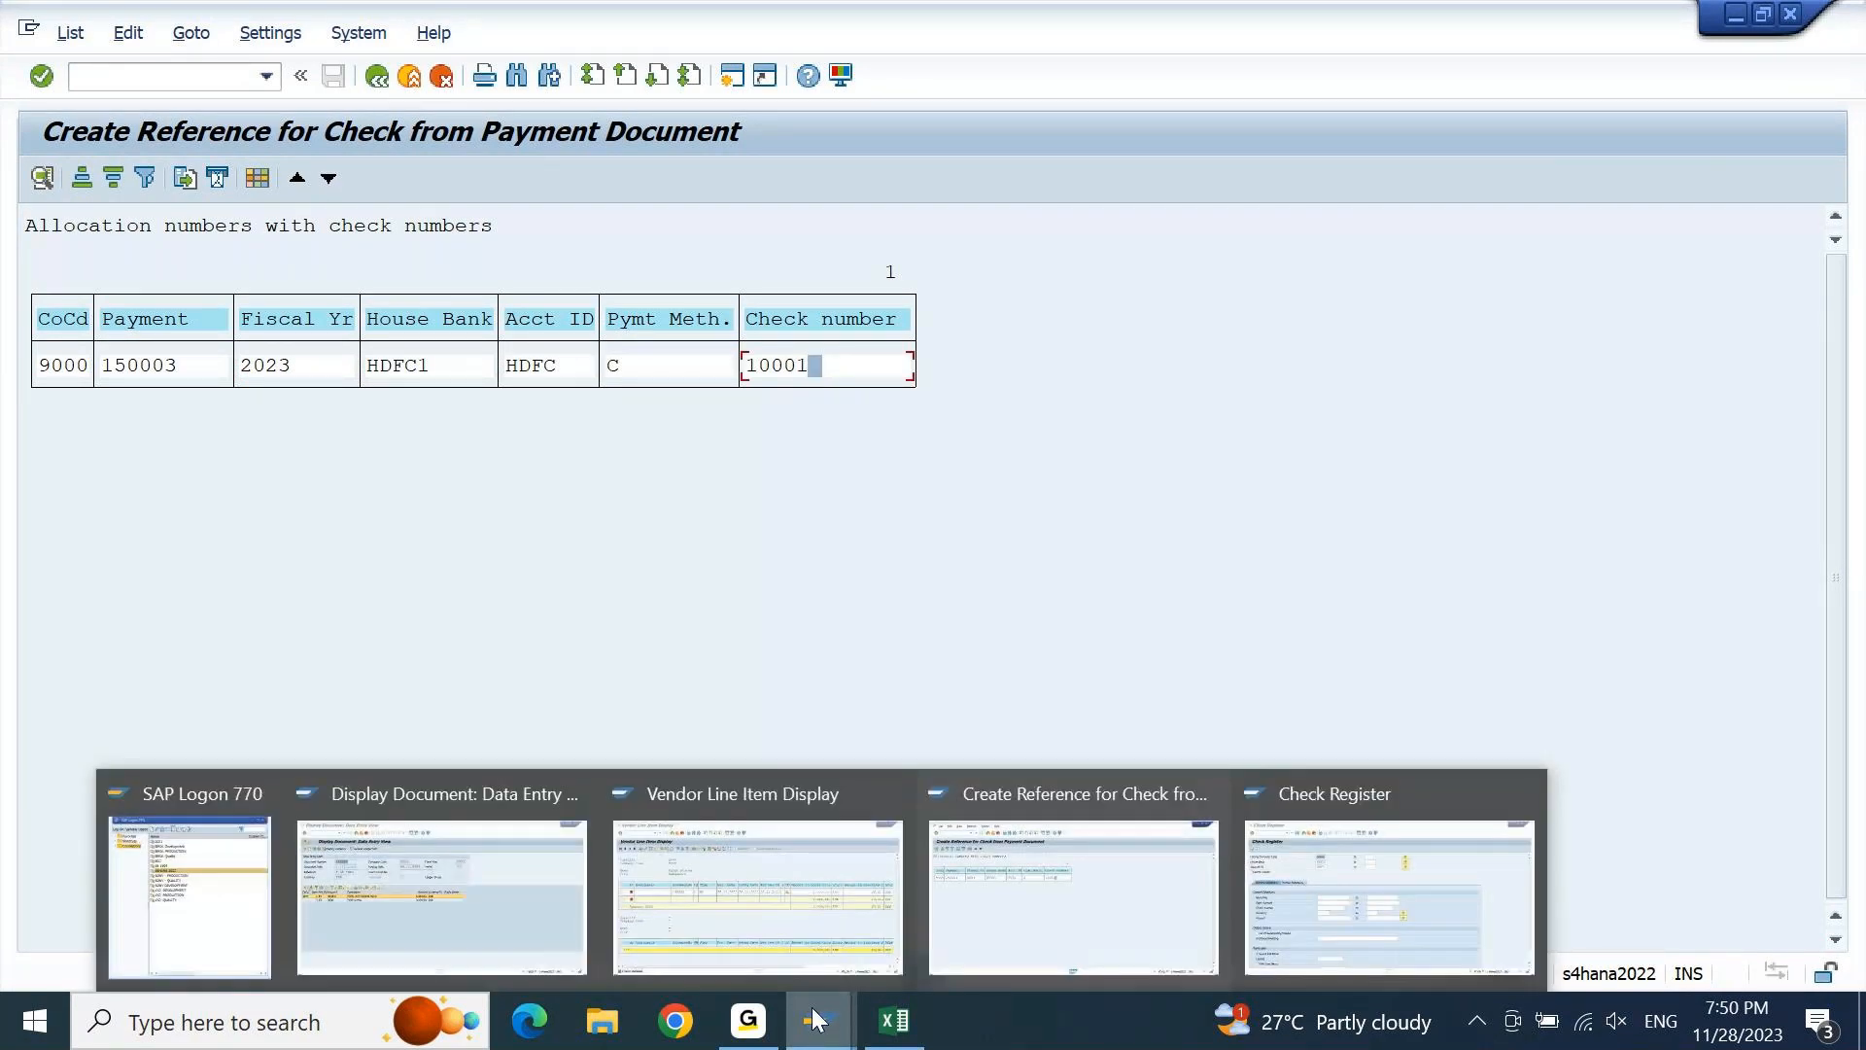
pyautogui.click(511, 895)
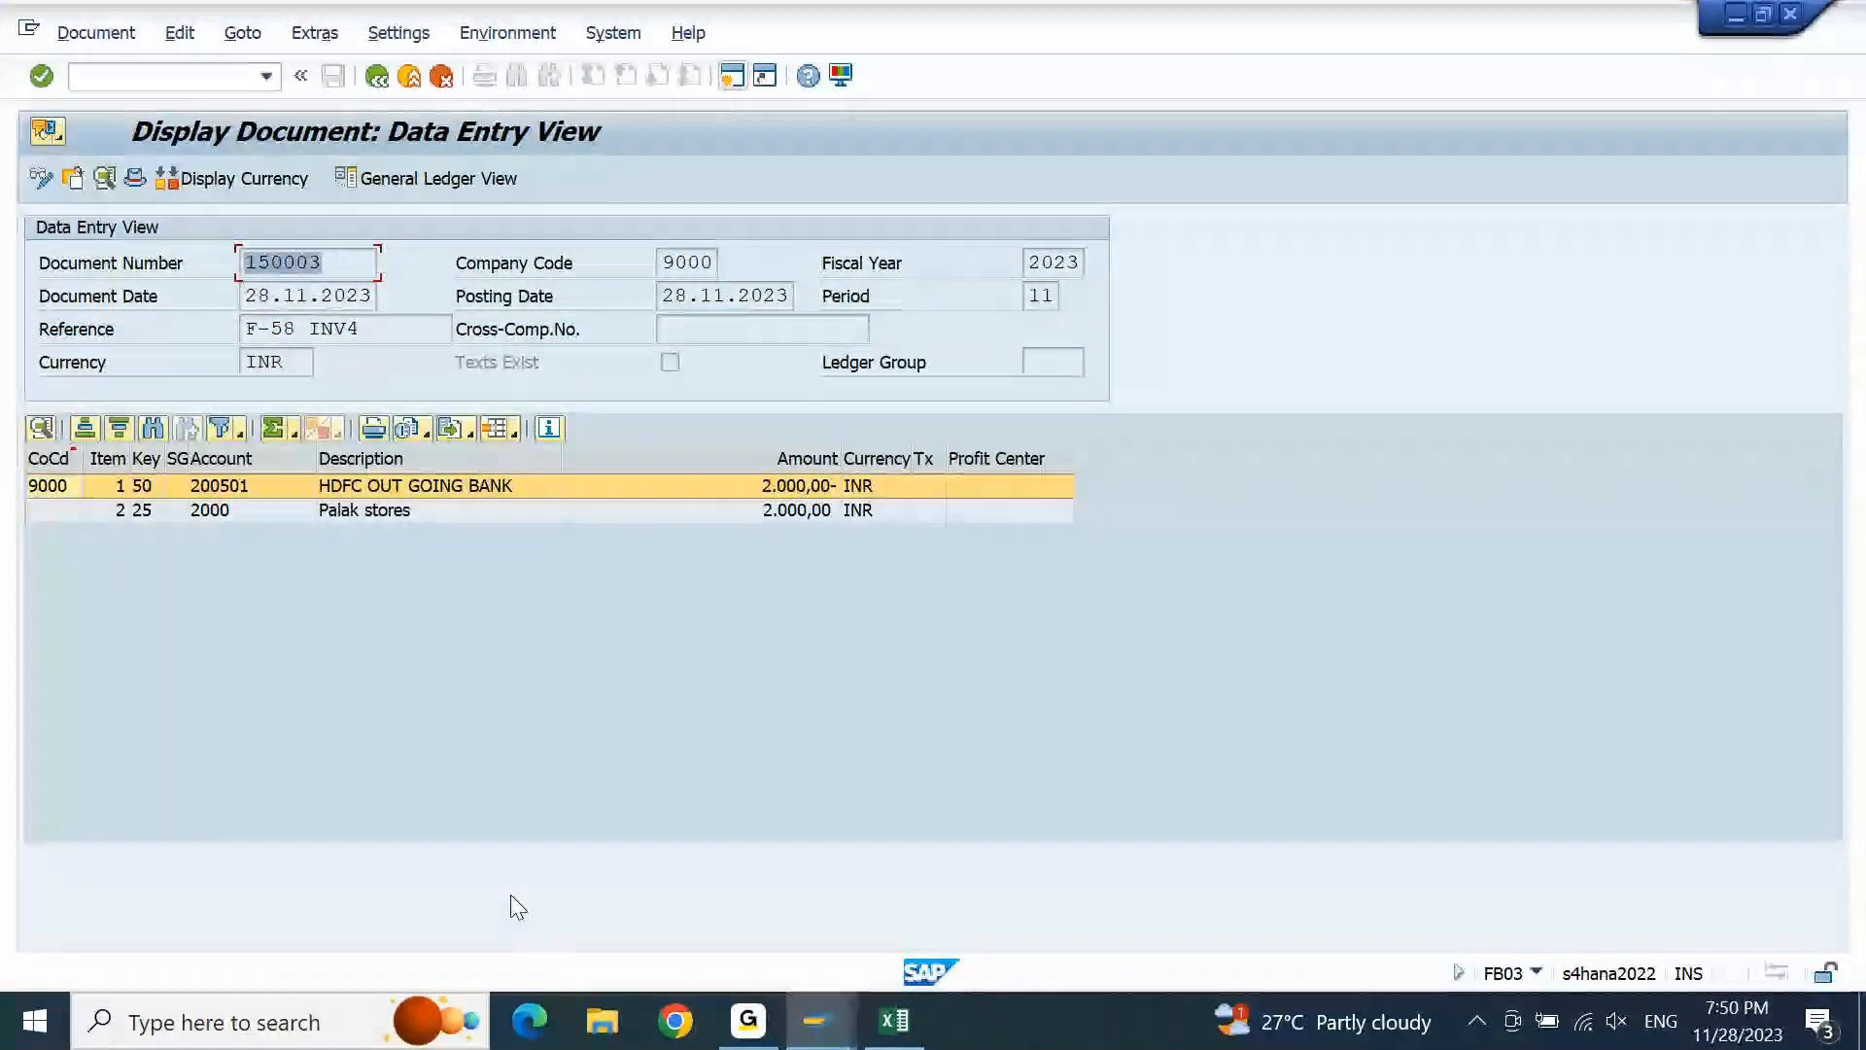
pyautogui.click(451, 484)
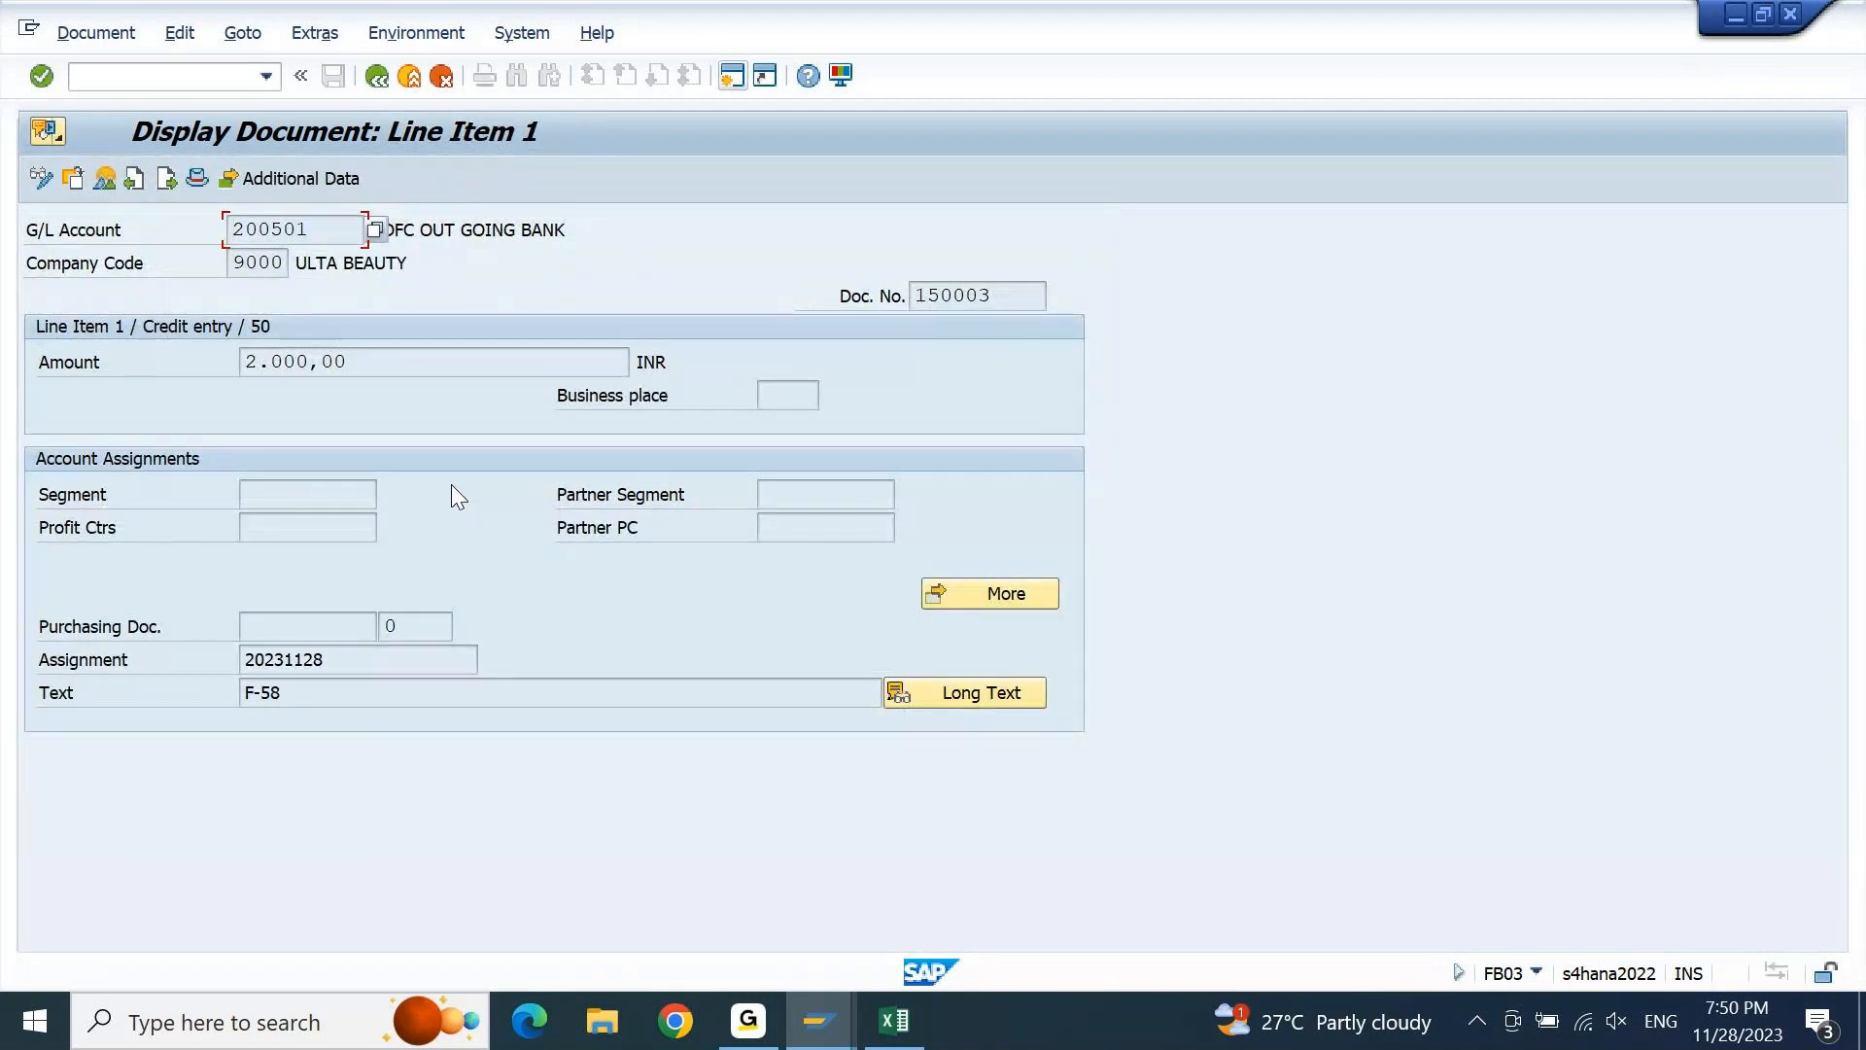
pyautogui.click(338, 667)
pyautogui.moveTo(339, 667); pyautogui.dragTo(231, 682)
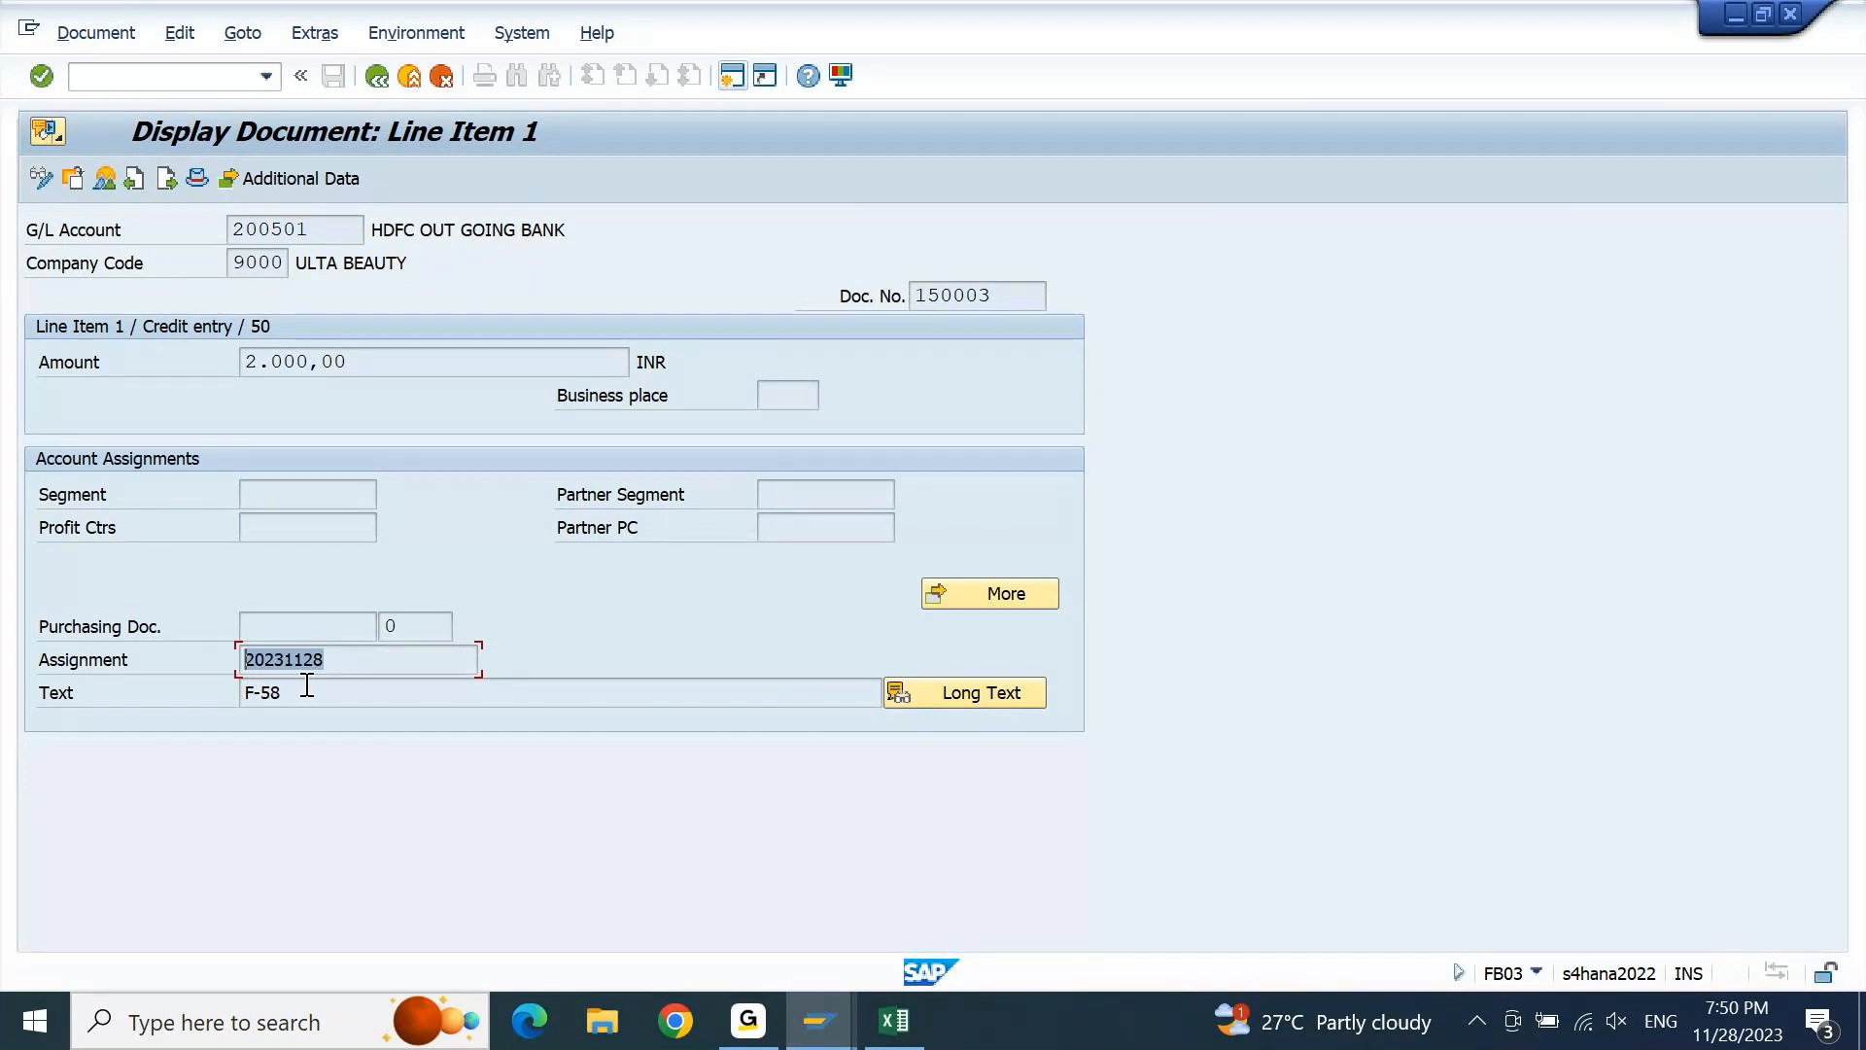
pyautogui.press('F3')
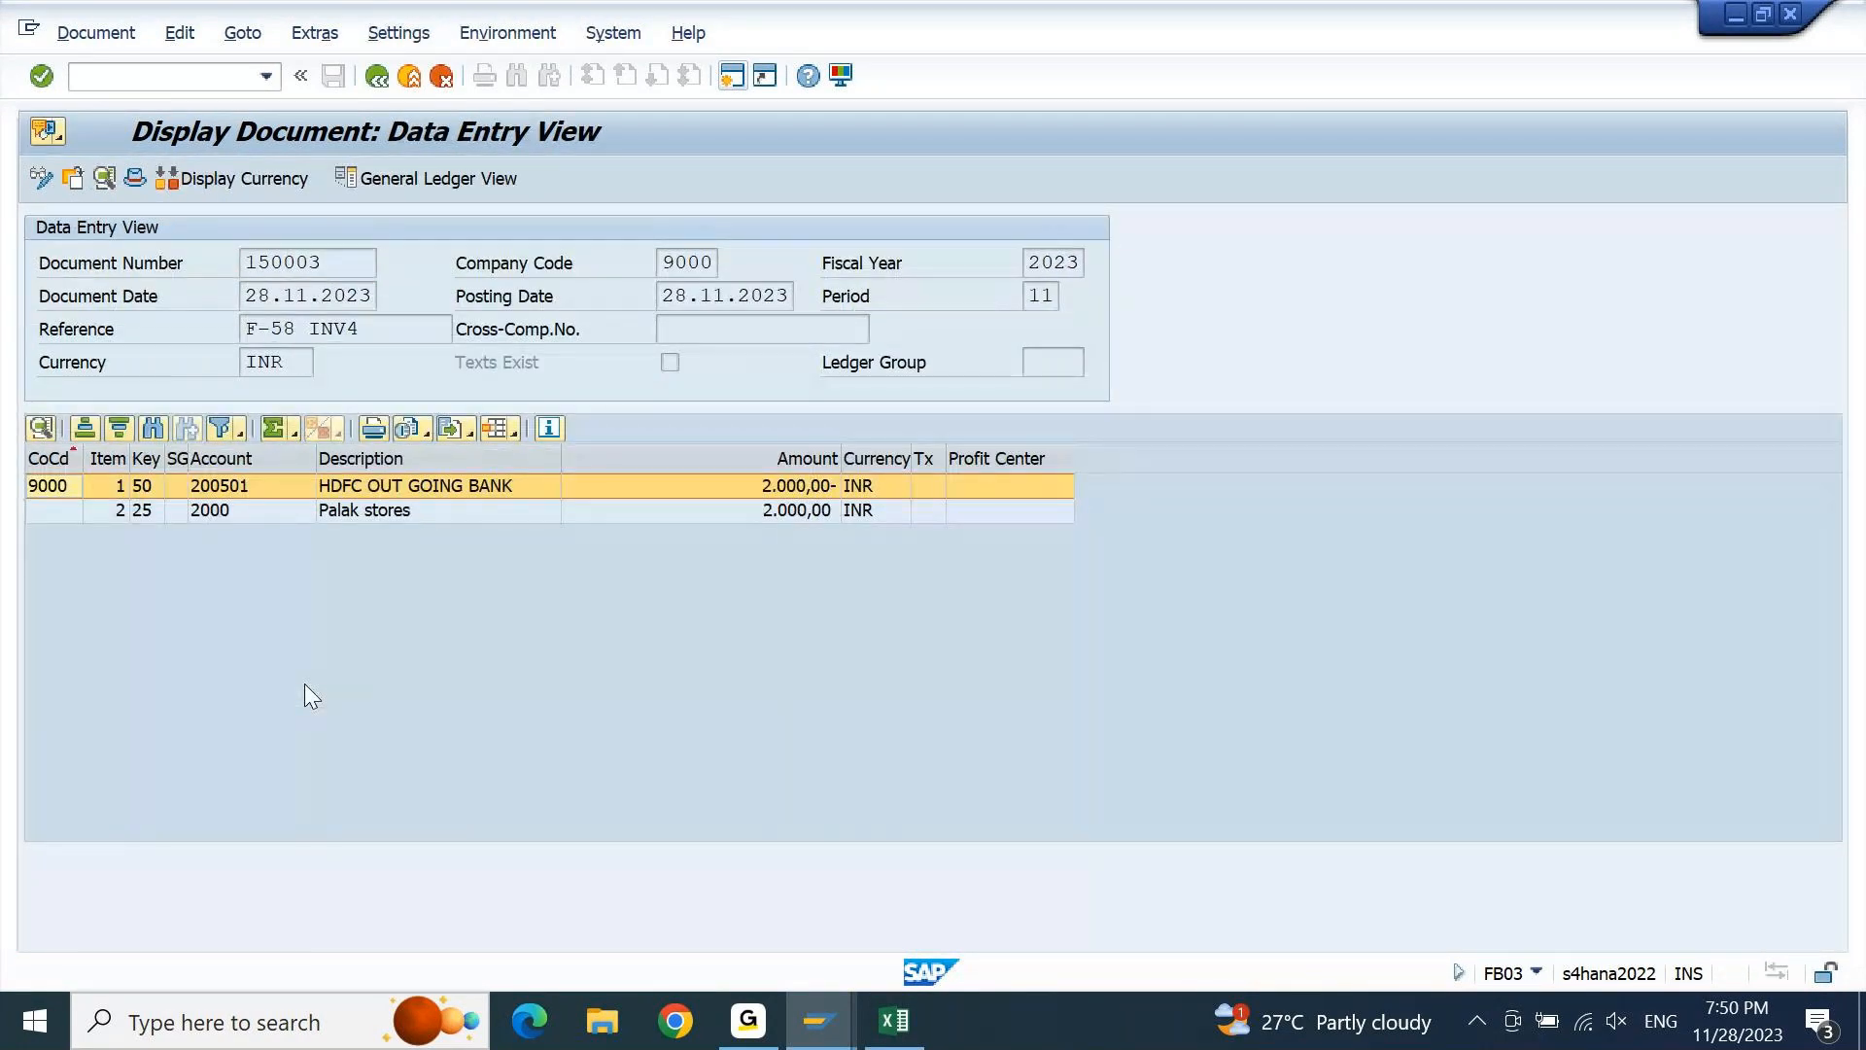
# Leave the document display, redisplay the payment document from F-58 and examine the Assignment field of its HDFC outgoing bank line
pyautogui.press('F3')
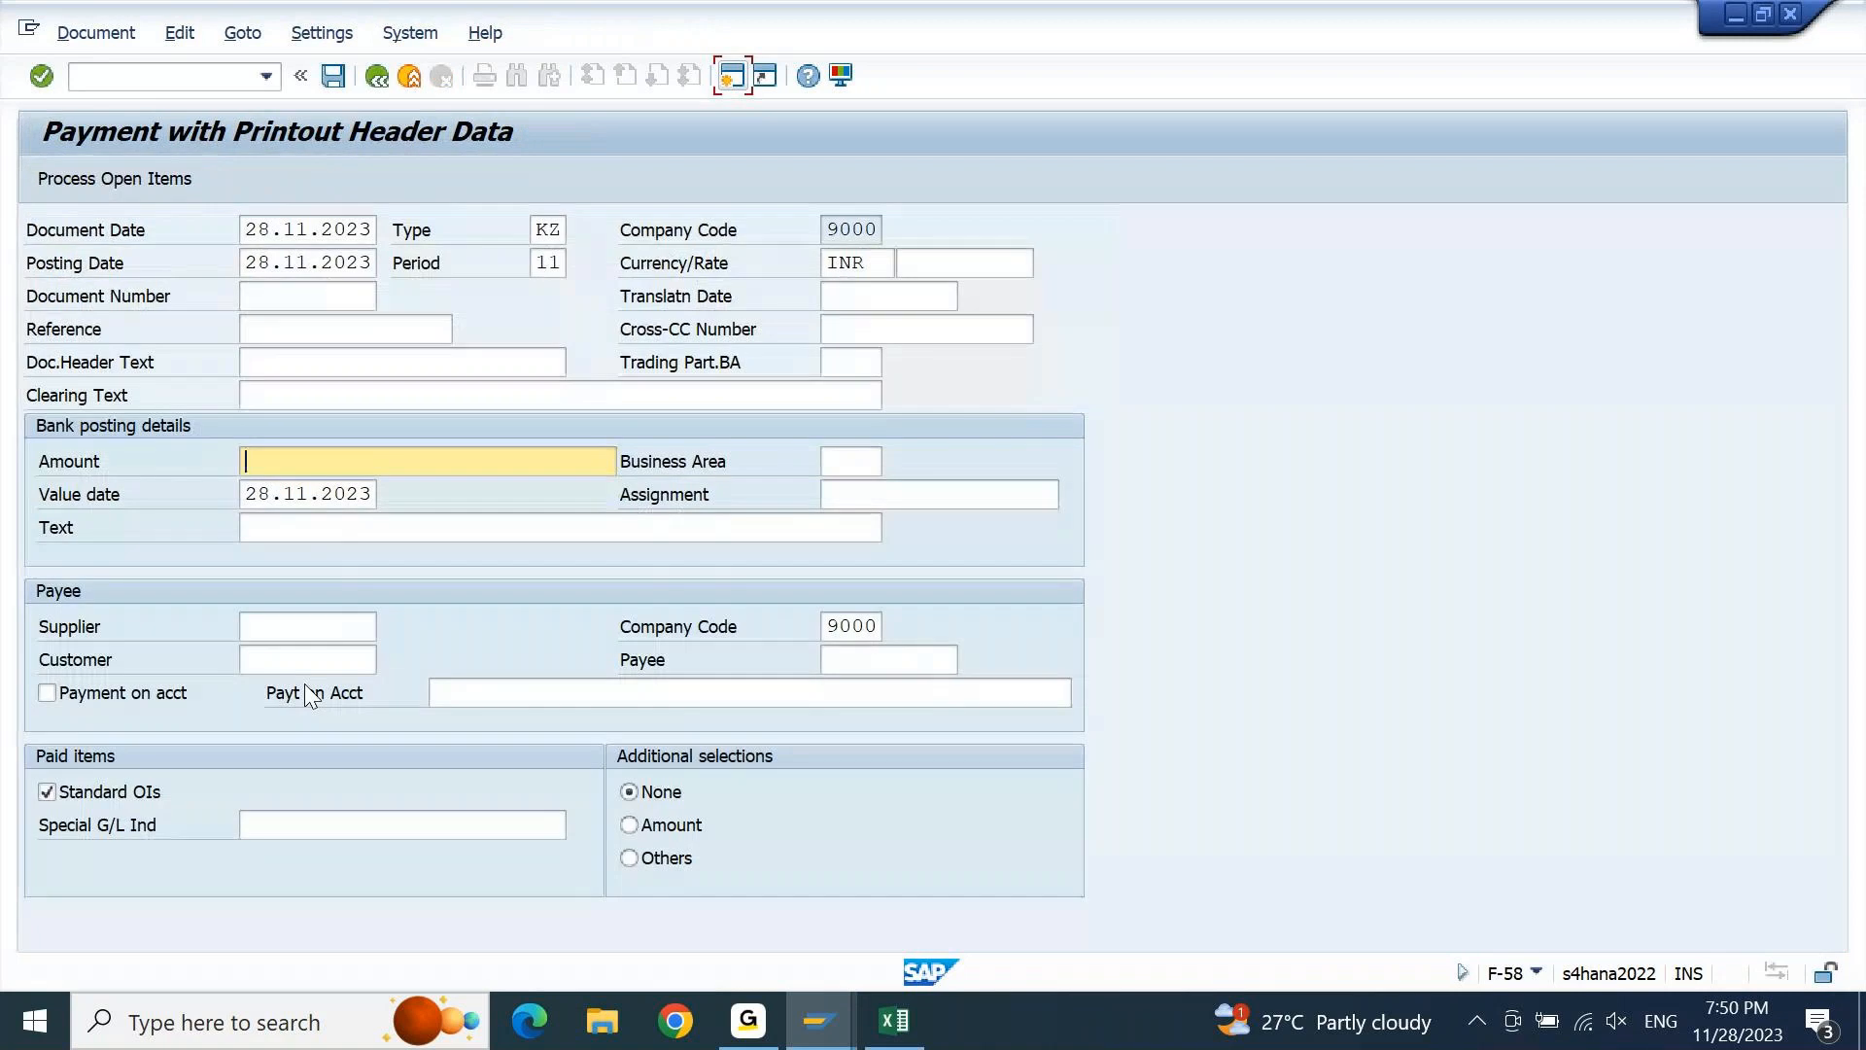
pyautogui.click(86, 32)
pyautogui.click(105, 132)
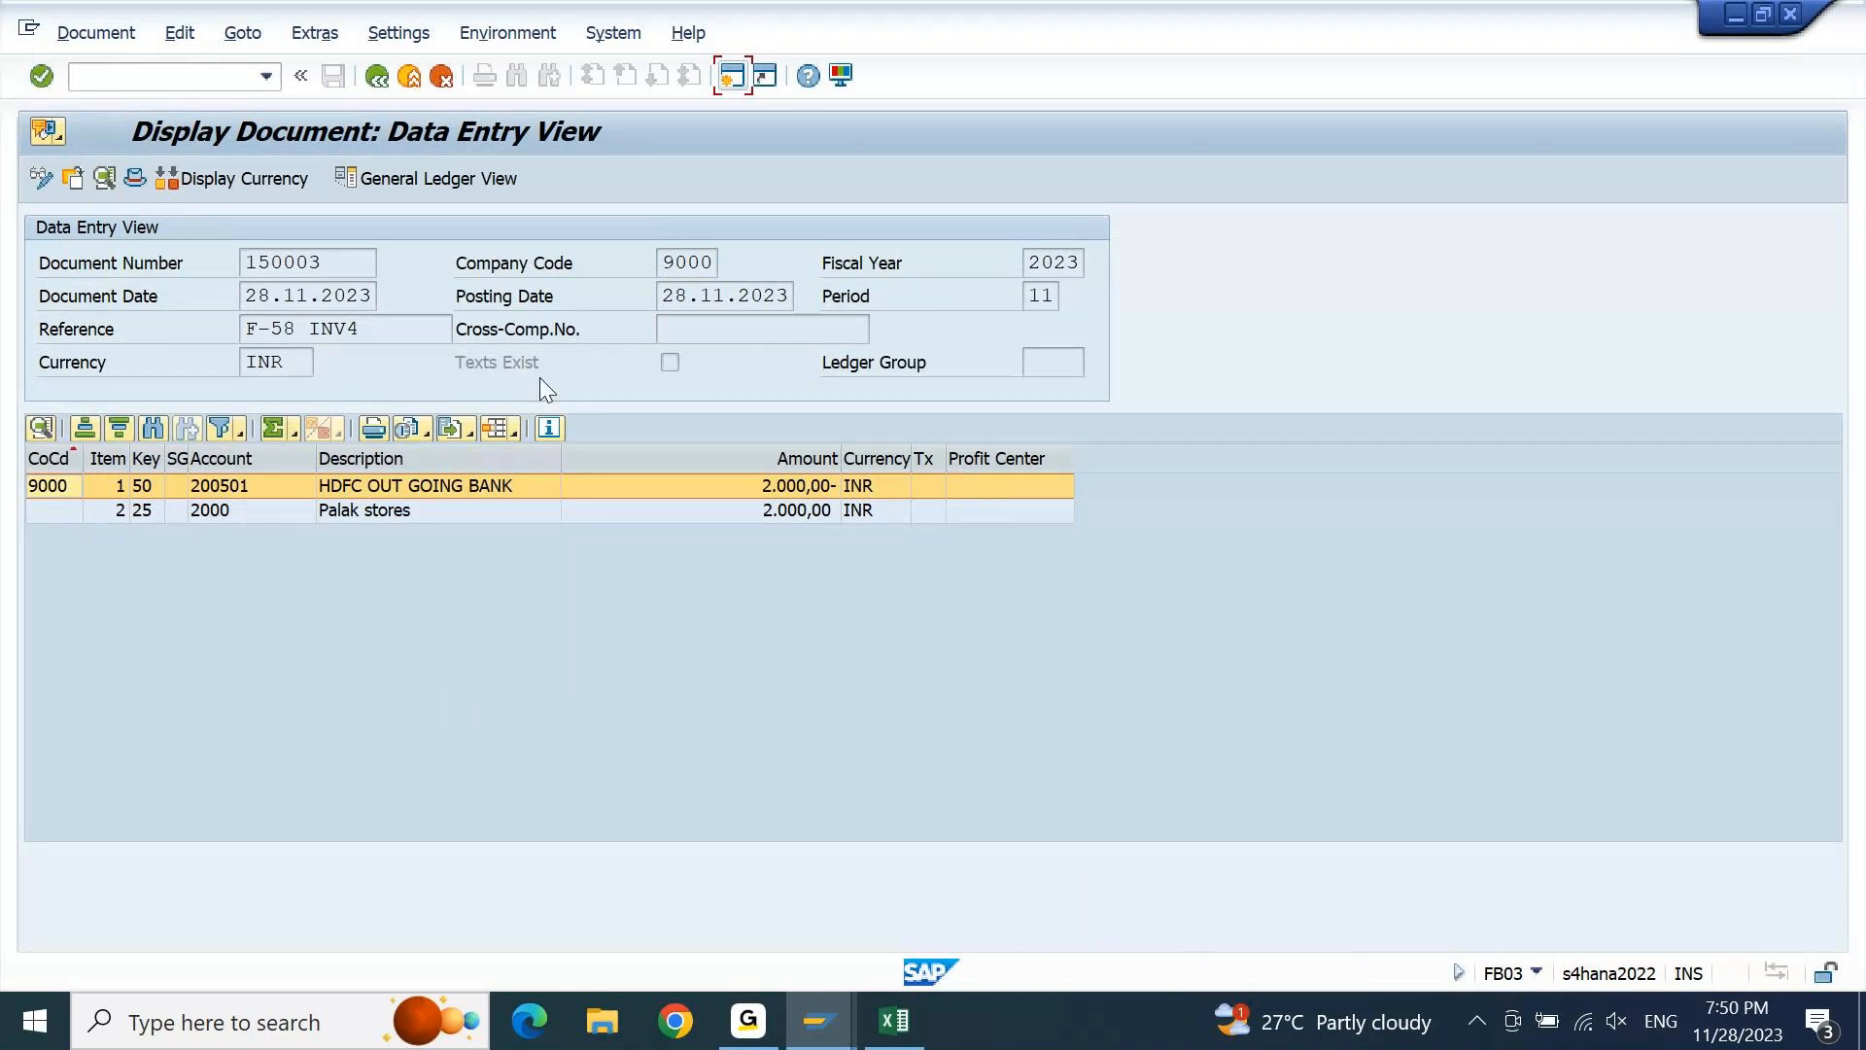
pyautogui.doubleClick(543, 486)
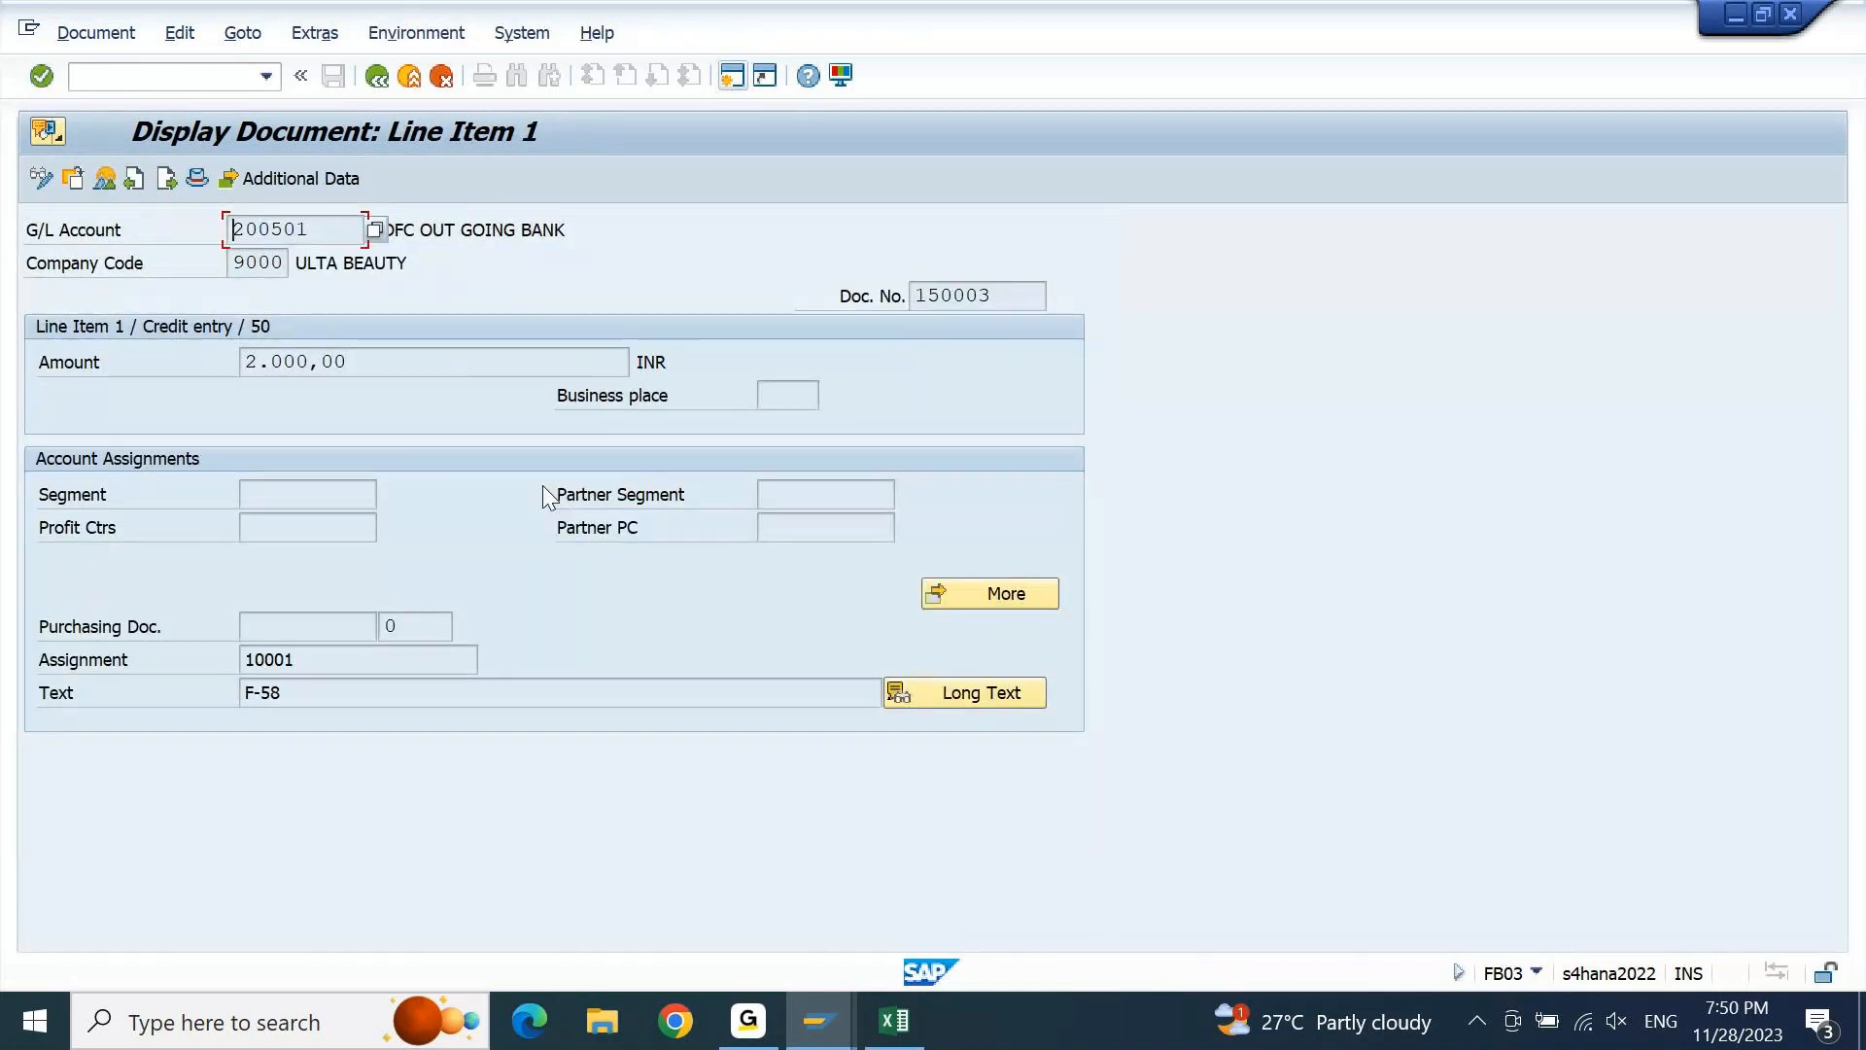
pyautogui.doubleClick(268, 660)
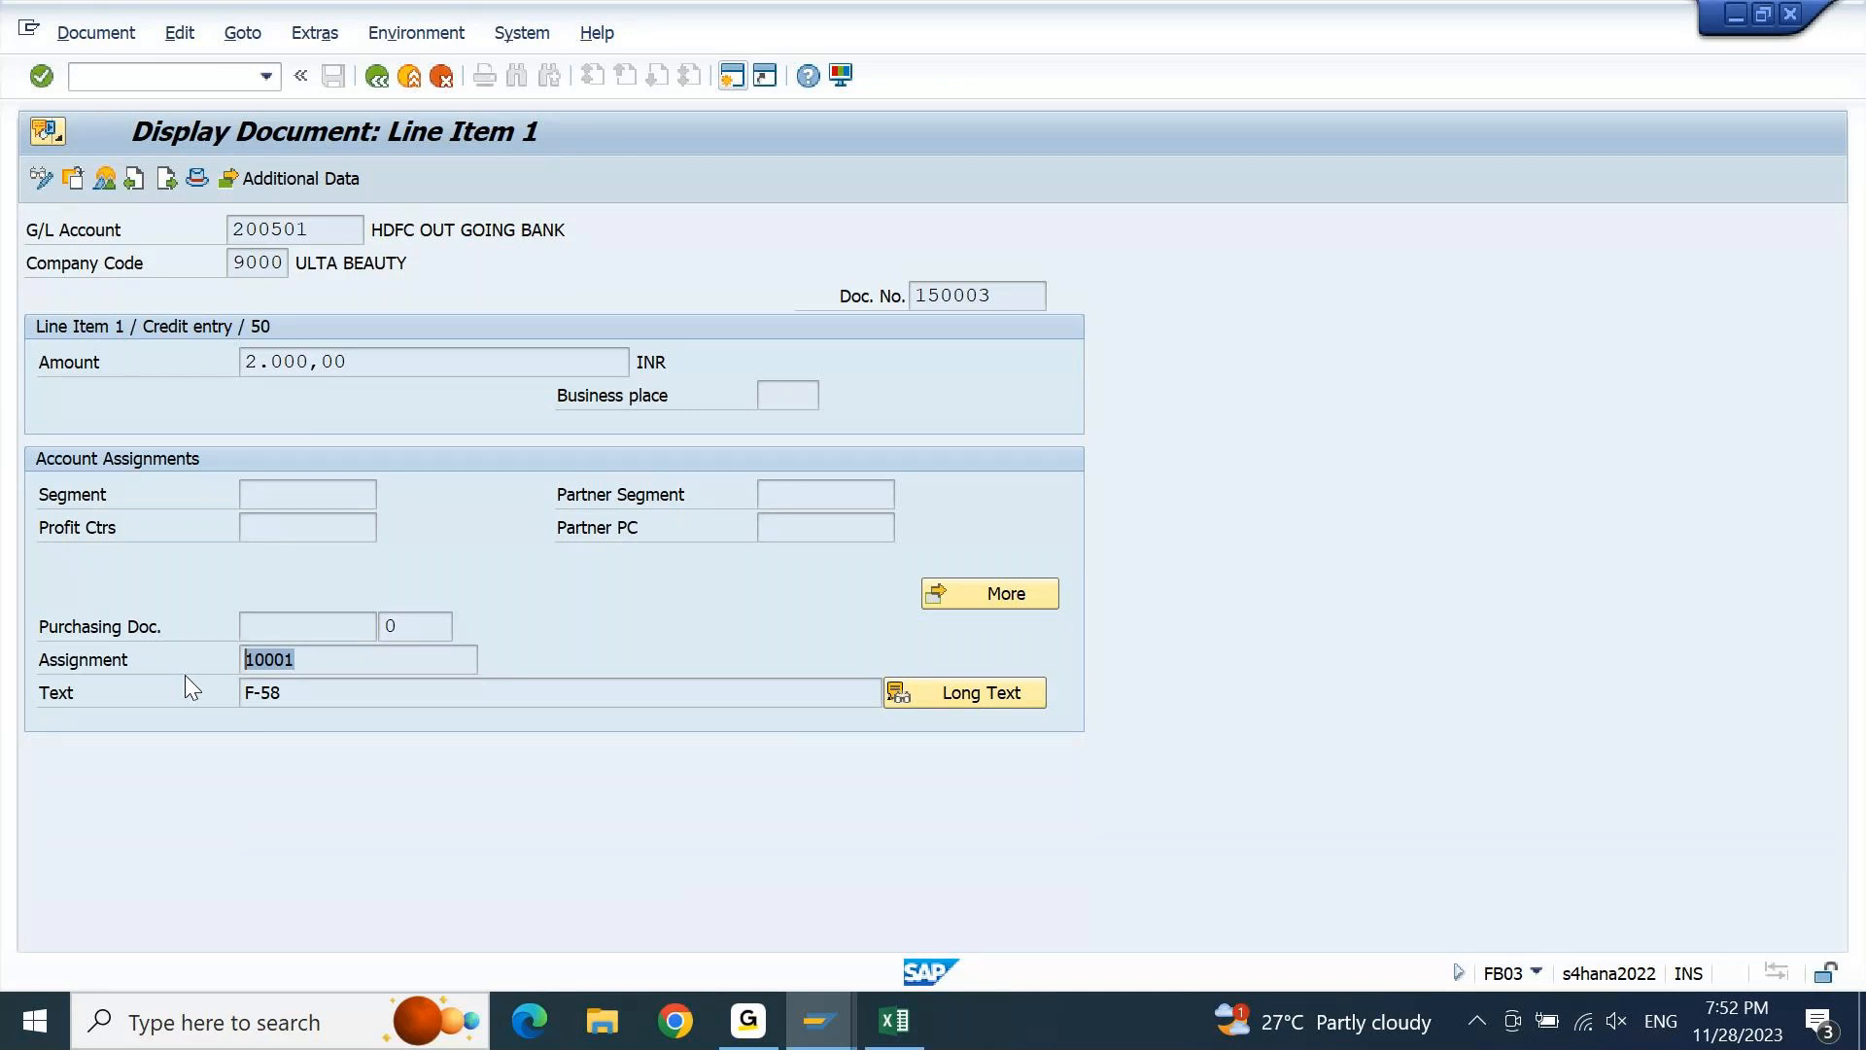
# Switch to the check reference session and return from the allocation list to its selection screen
pyautogui.hotkey('alt', 'Tab')
pyautogui.hotkey('alt', 'Tab')
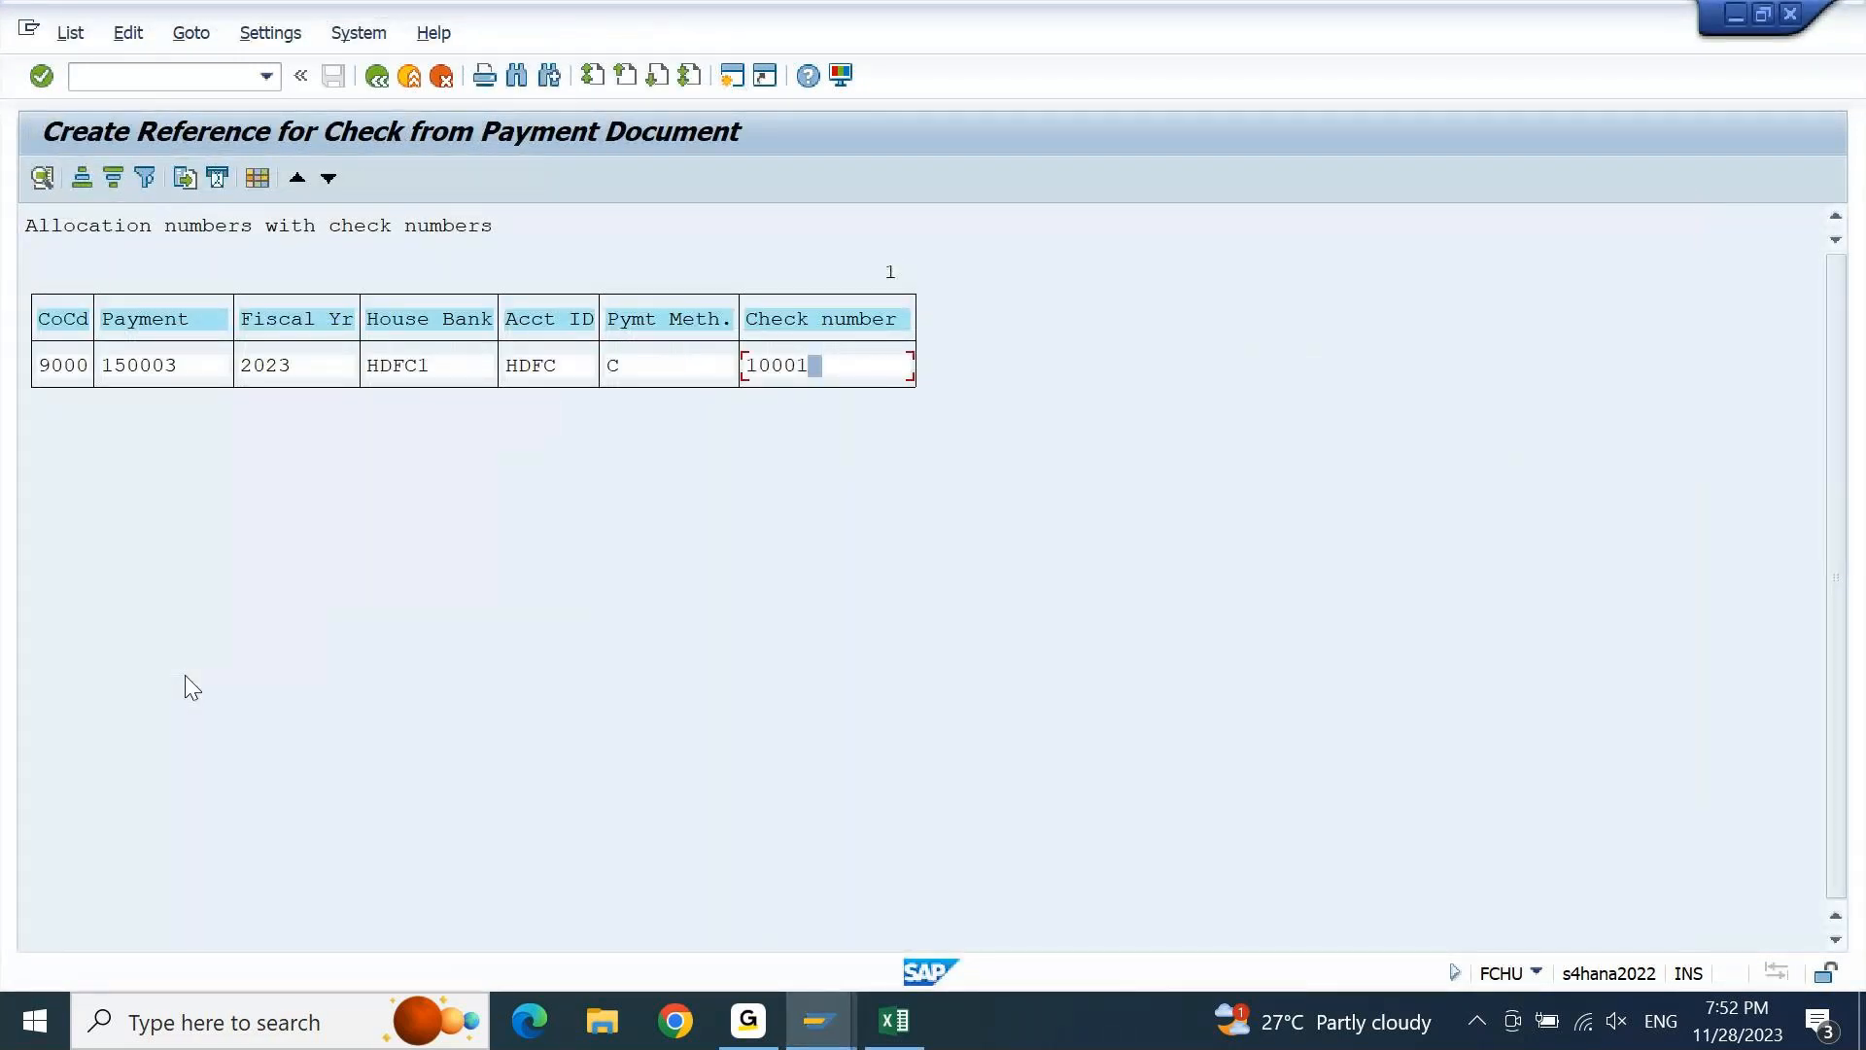
pyautogui.press('F3')
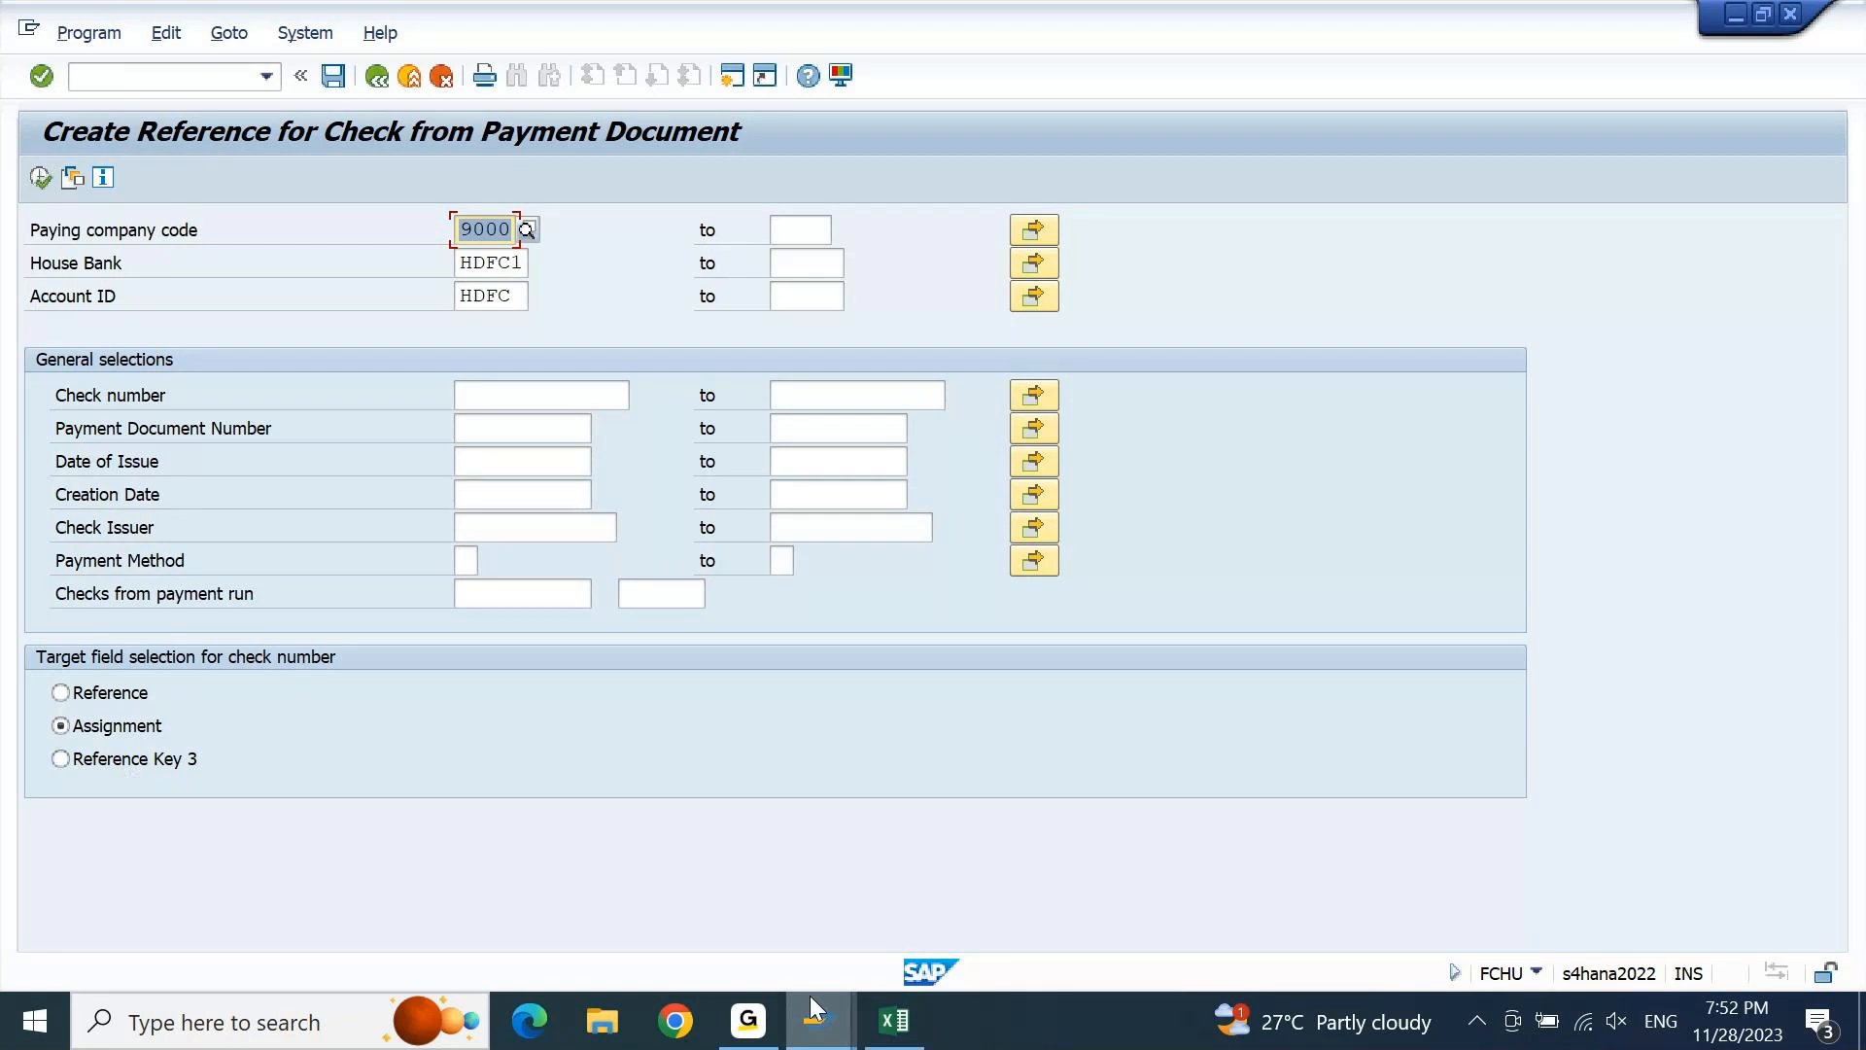
# Refresh the supplier's open items in the vendor line item session, and list its cleared items for company code 9000
pyautogui.click(886, 915)
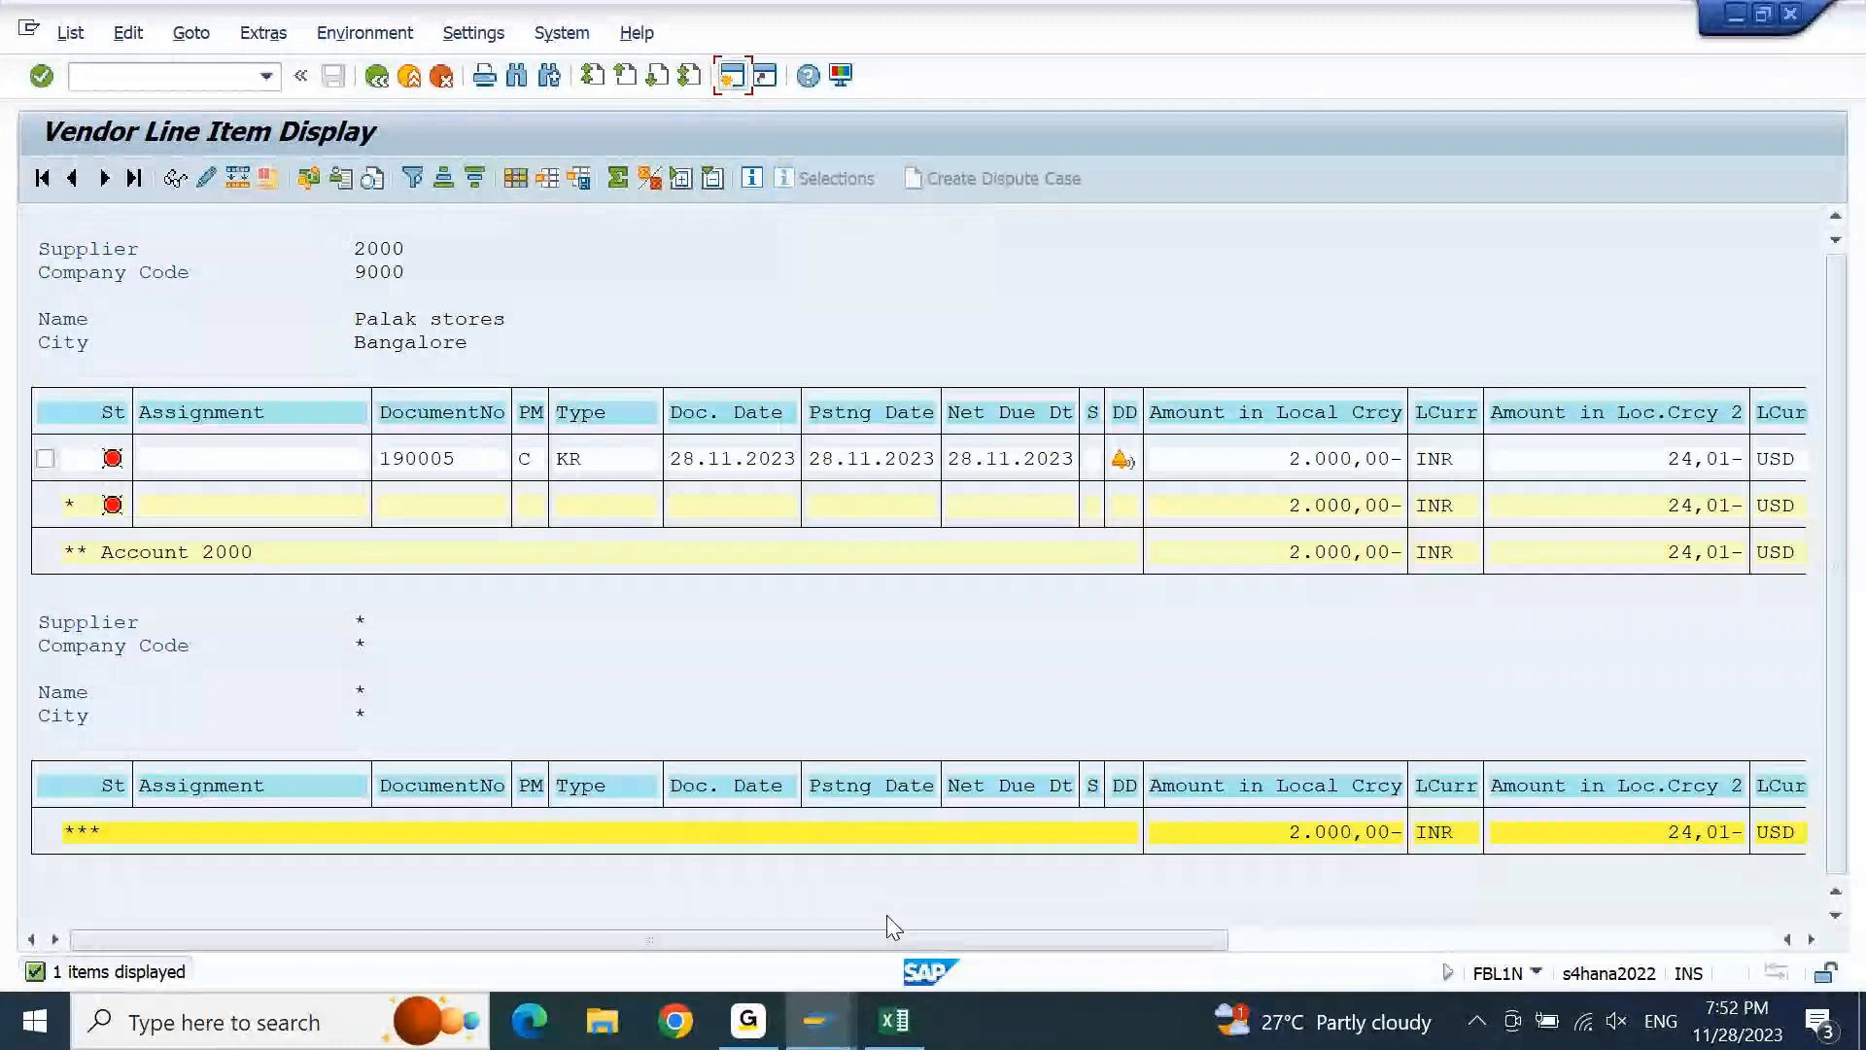
pyautogui.click(77, 33)
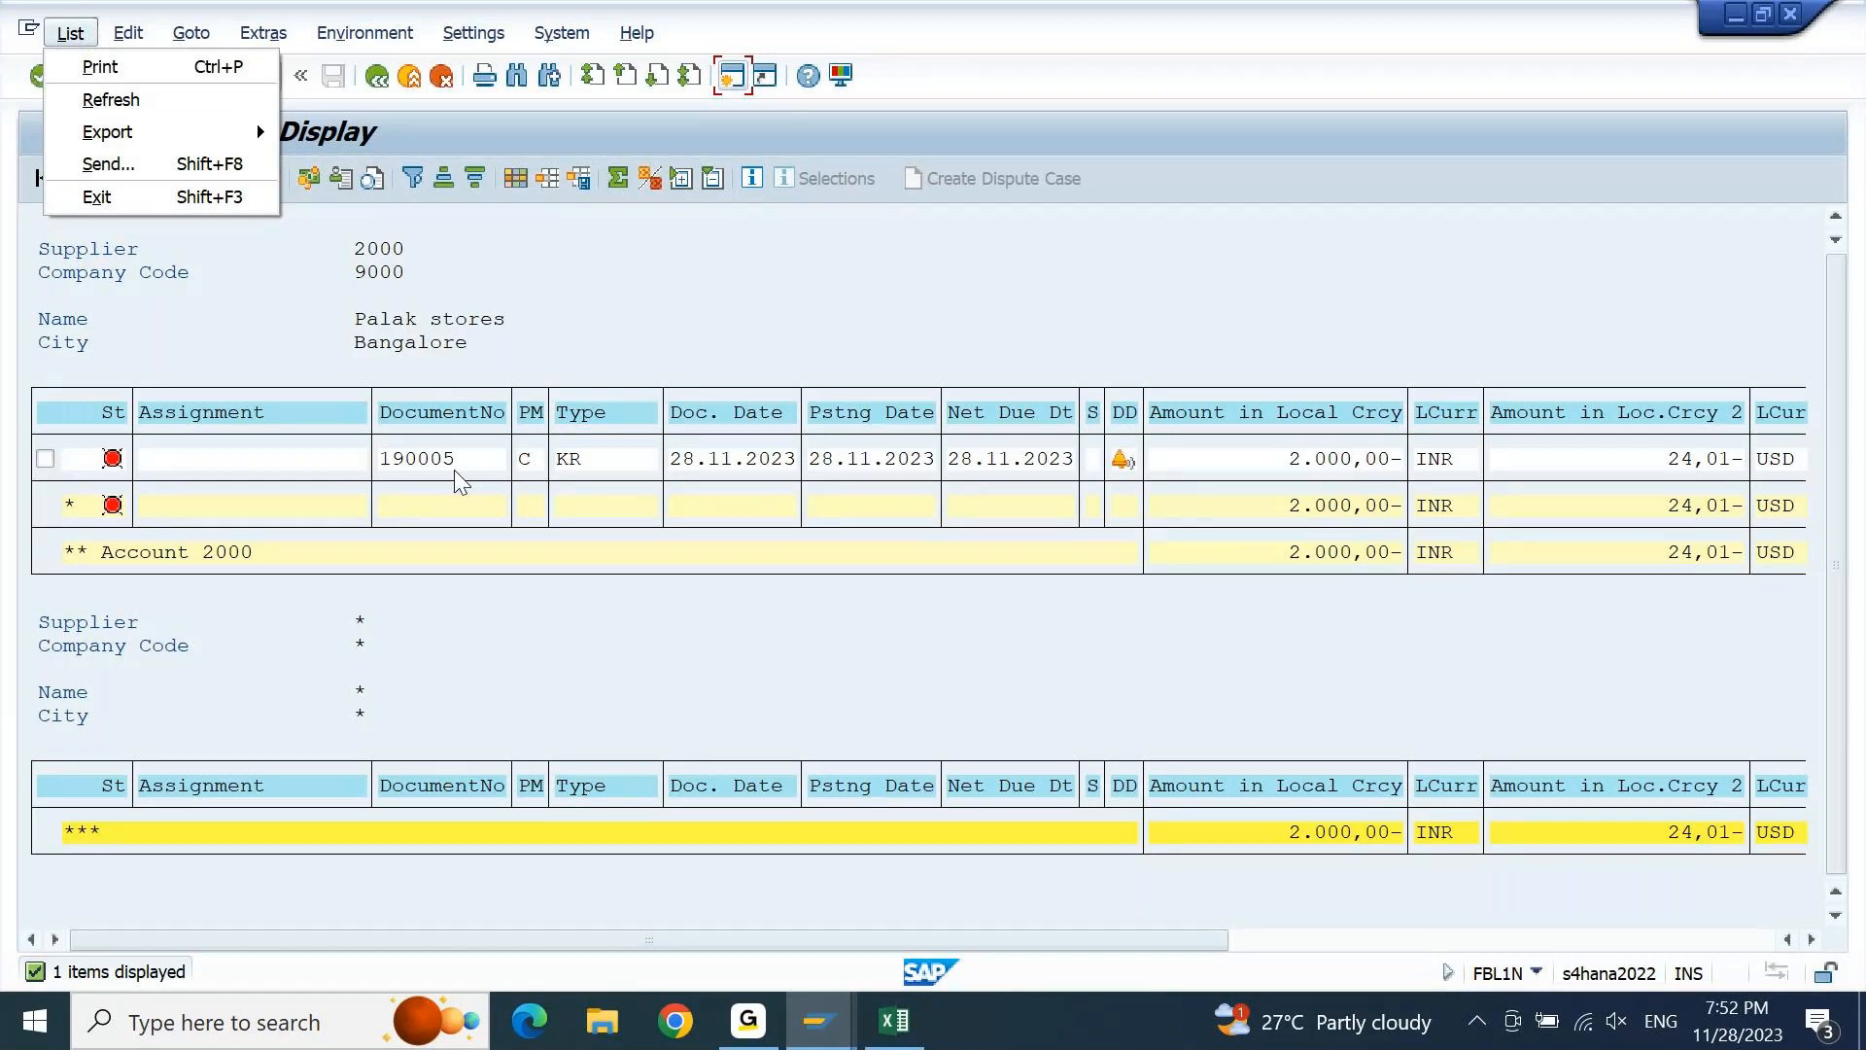
pyautogui.click(161, 111)
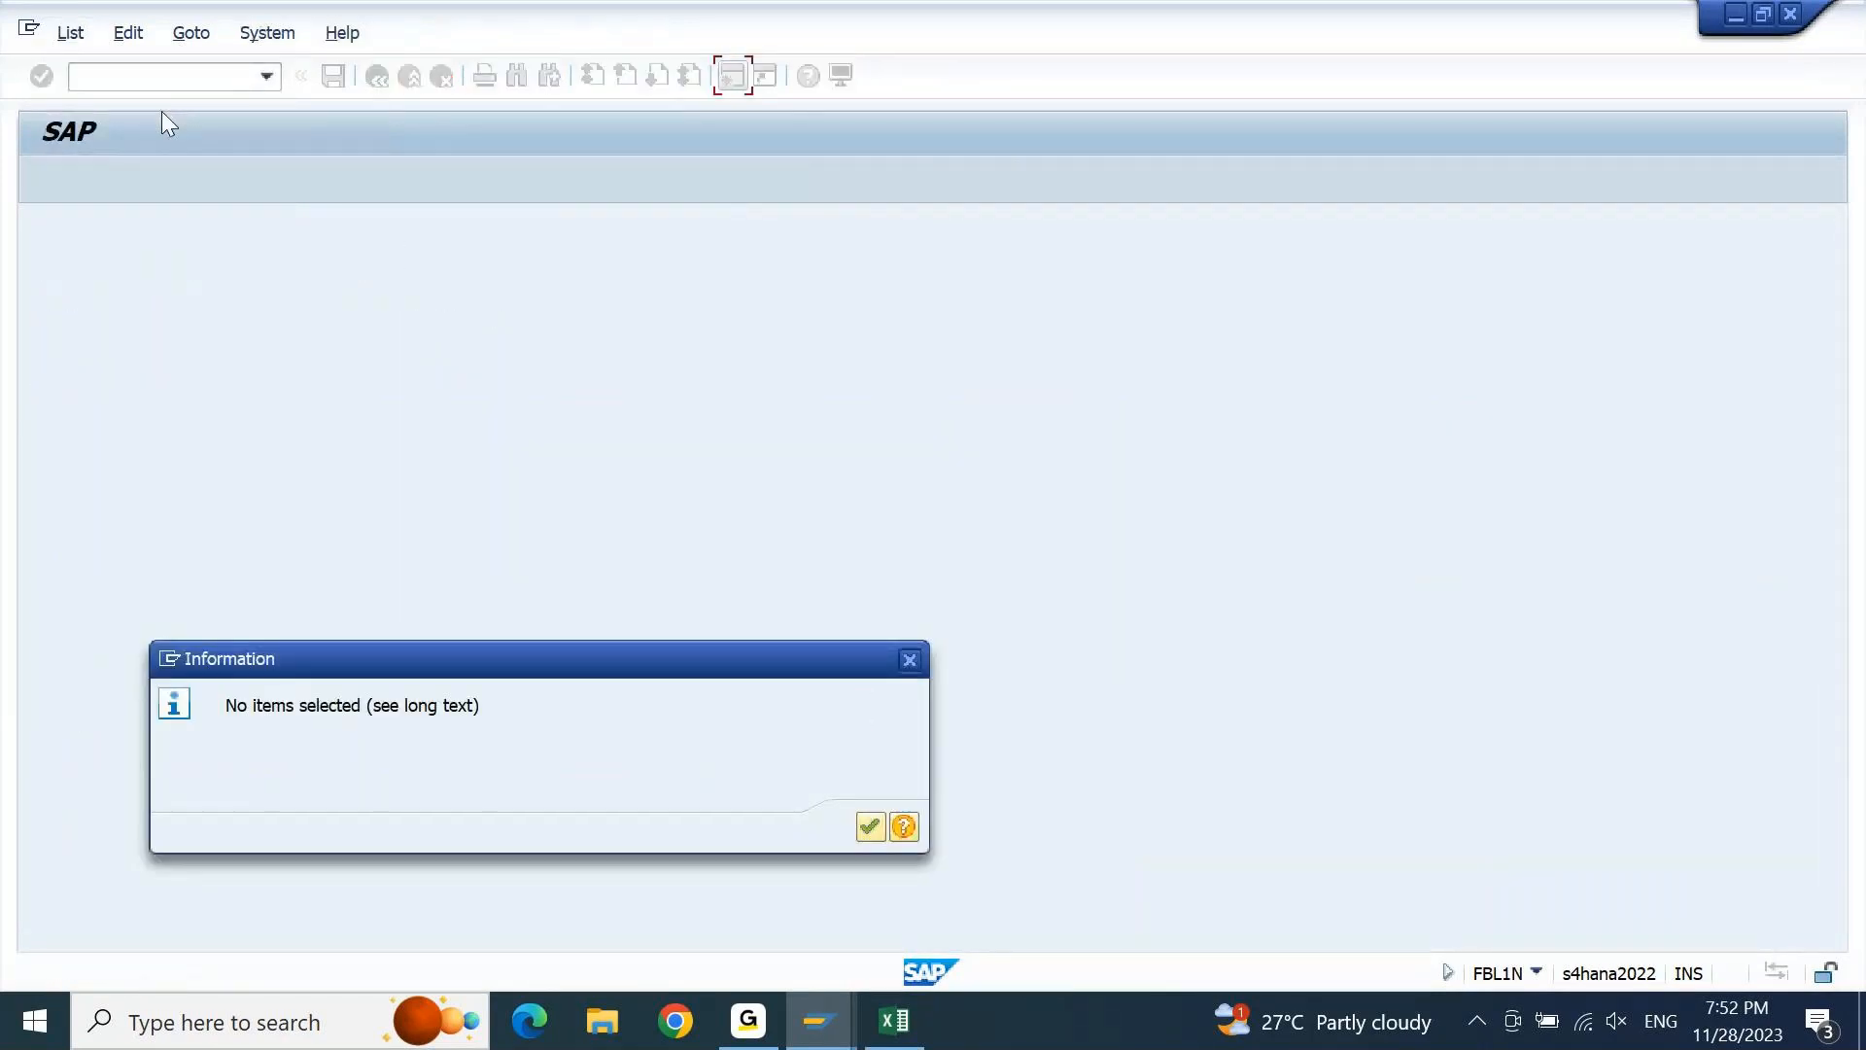
pyautogui.press('Return')
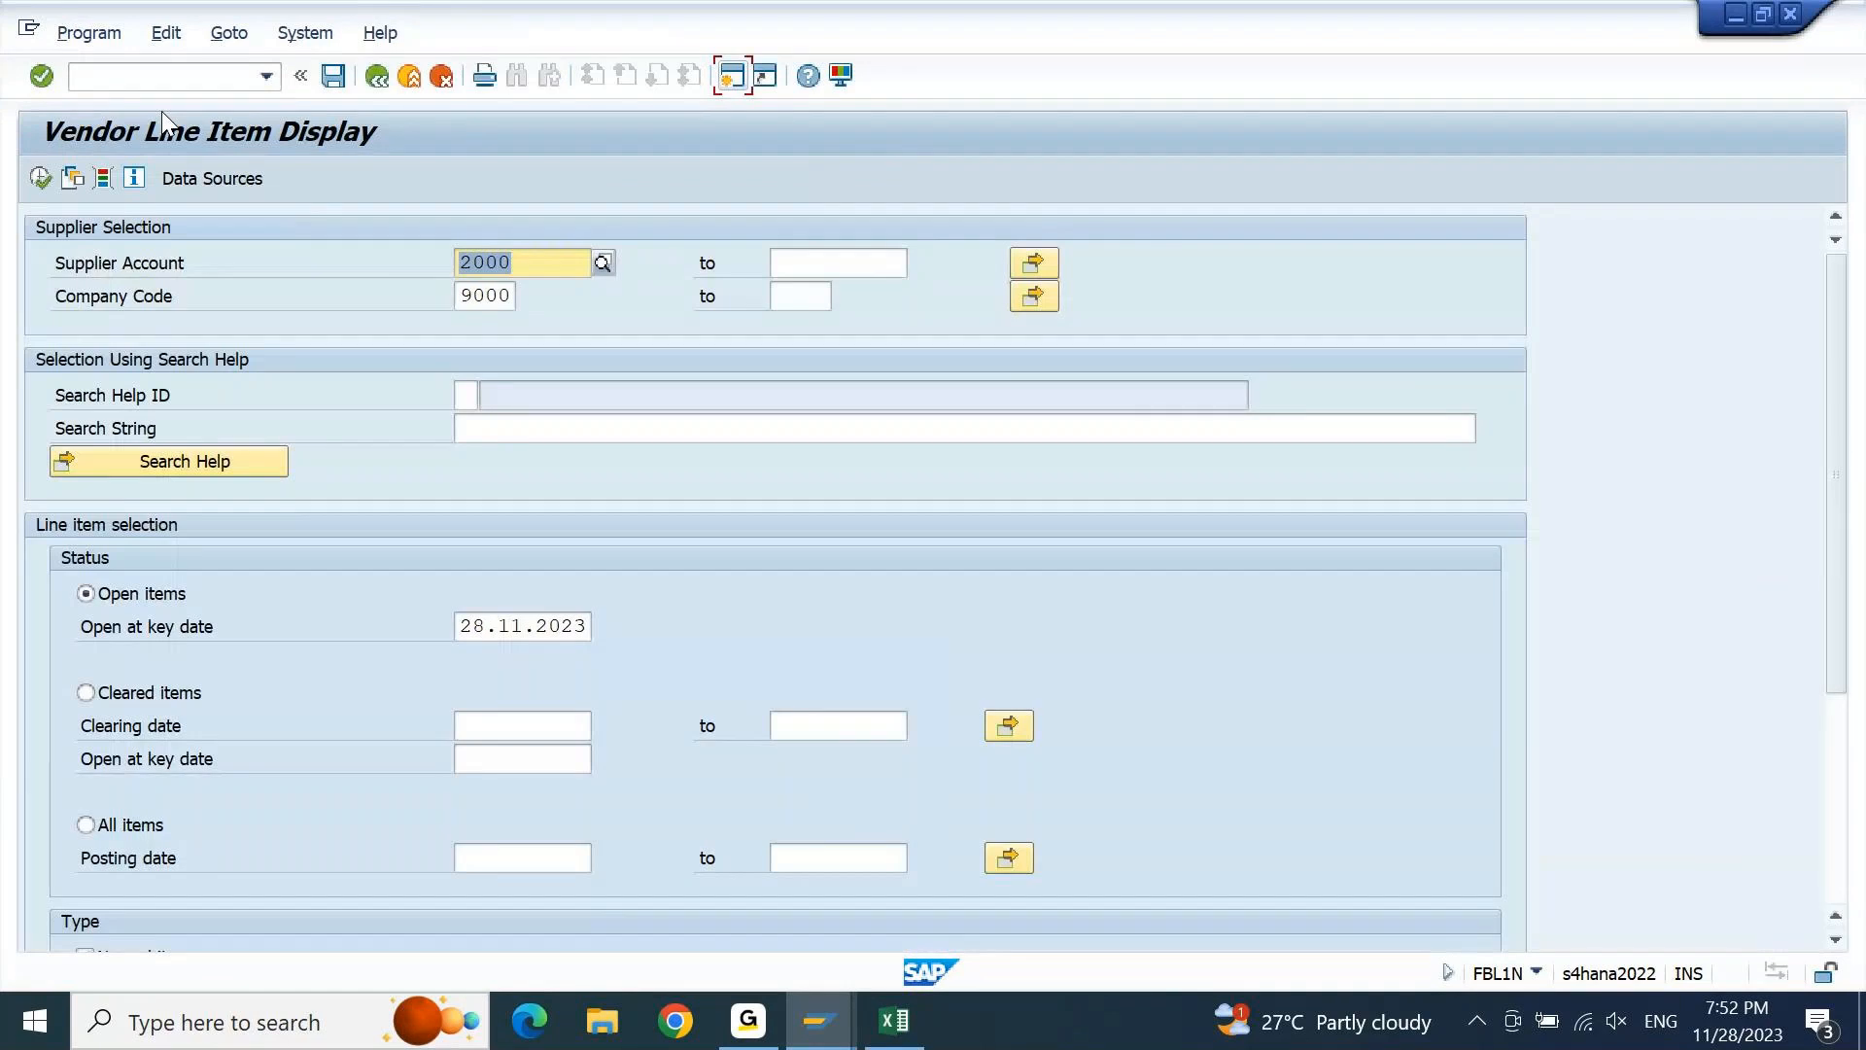
pyautogui.click(85, 693)
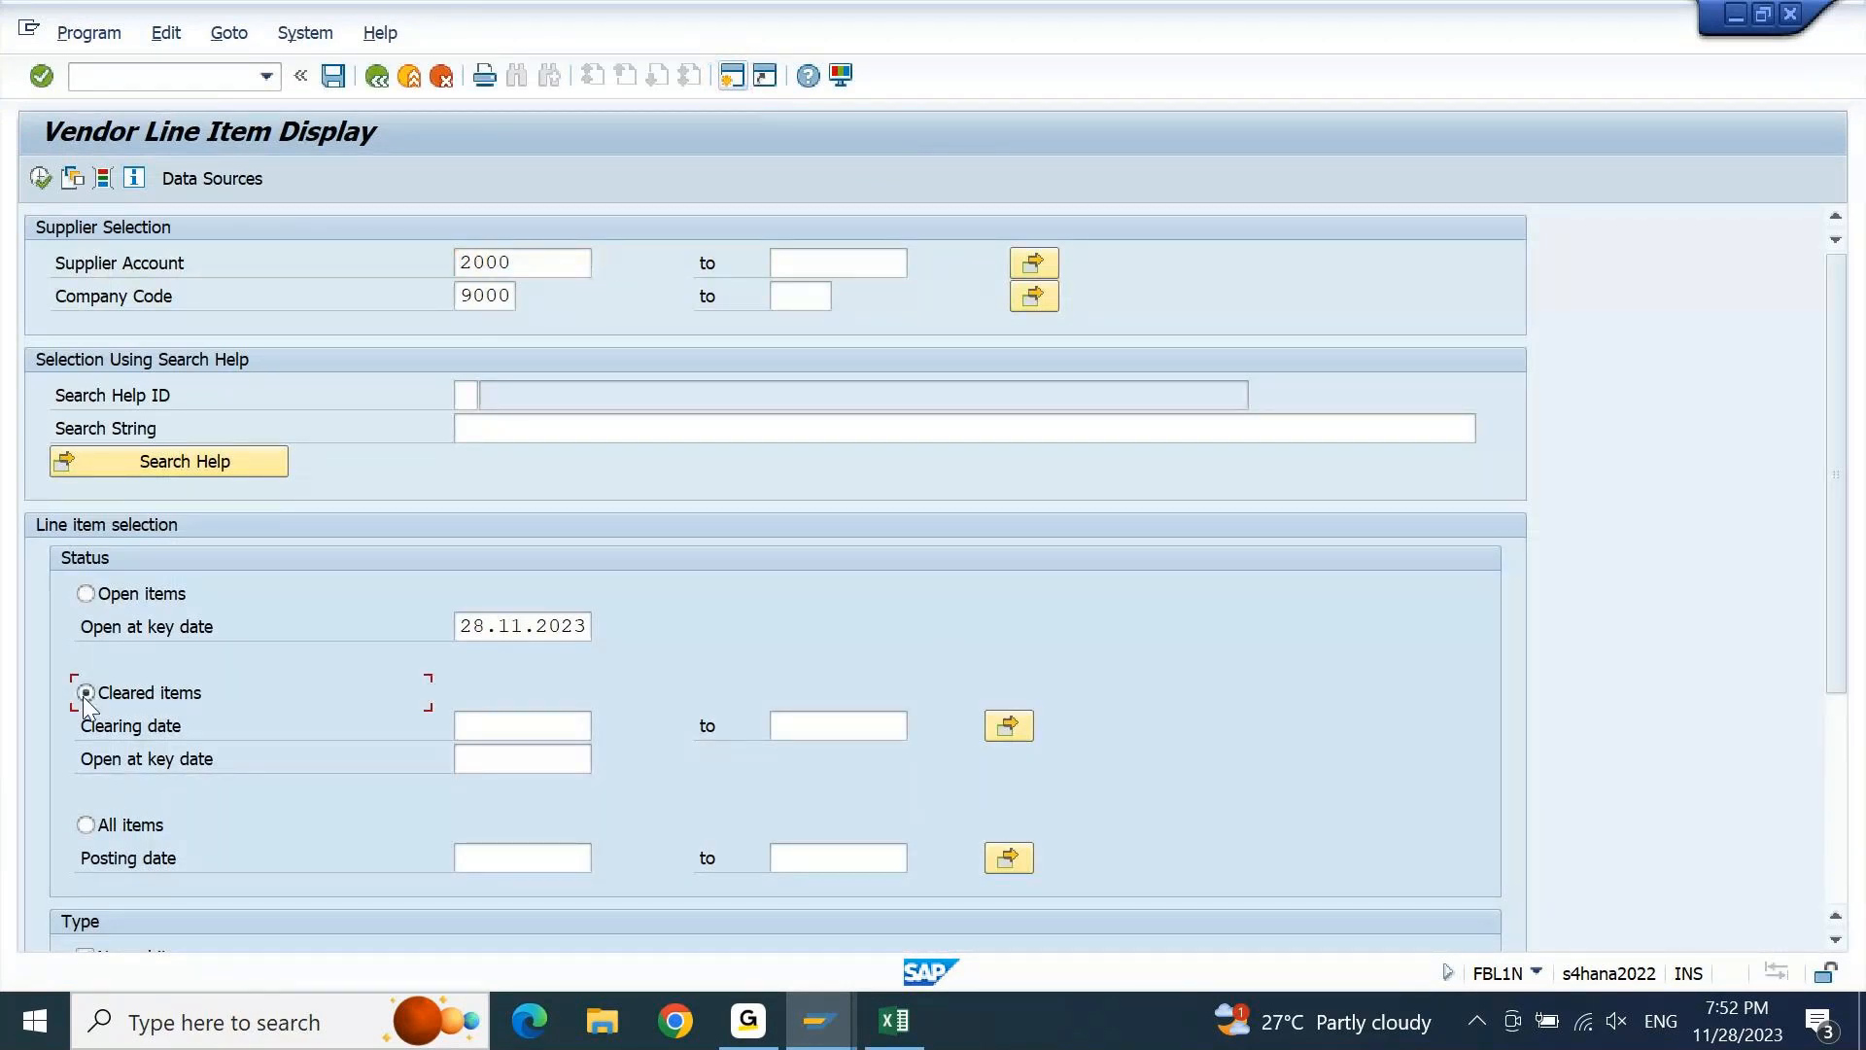
pyautogui.click(40, 181)
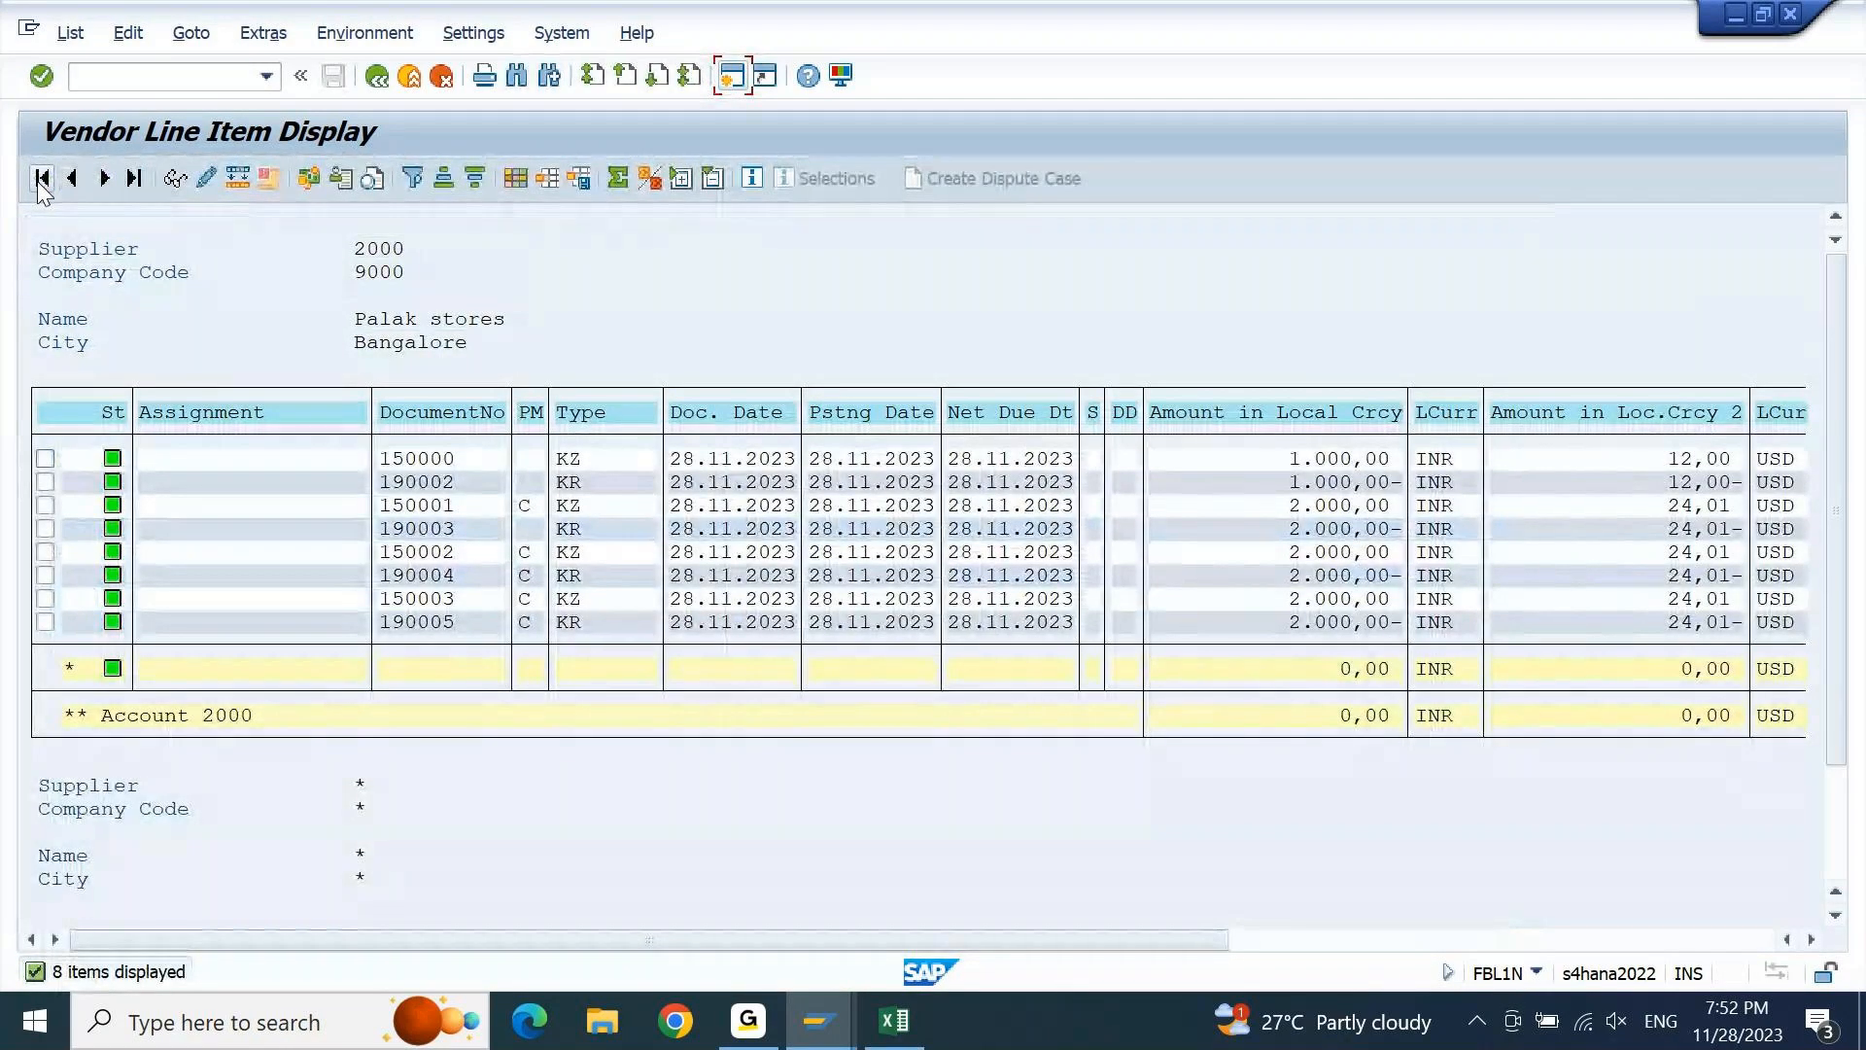
# Mark the last KZ payment and KR invoice rows in the cleared items list and display the invoice line item
pyautogui.click(582, 628)
pyautogui.click(435, 606)
pyautogui.click(44, 599)
pyautogui.click(44, 601)
pyautogui.click(45, 622)
pyautogui.click(179, 185)
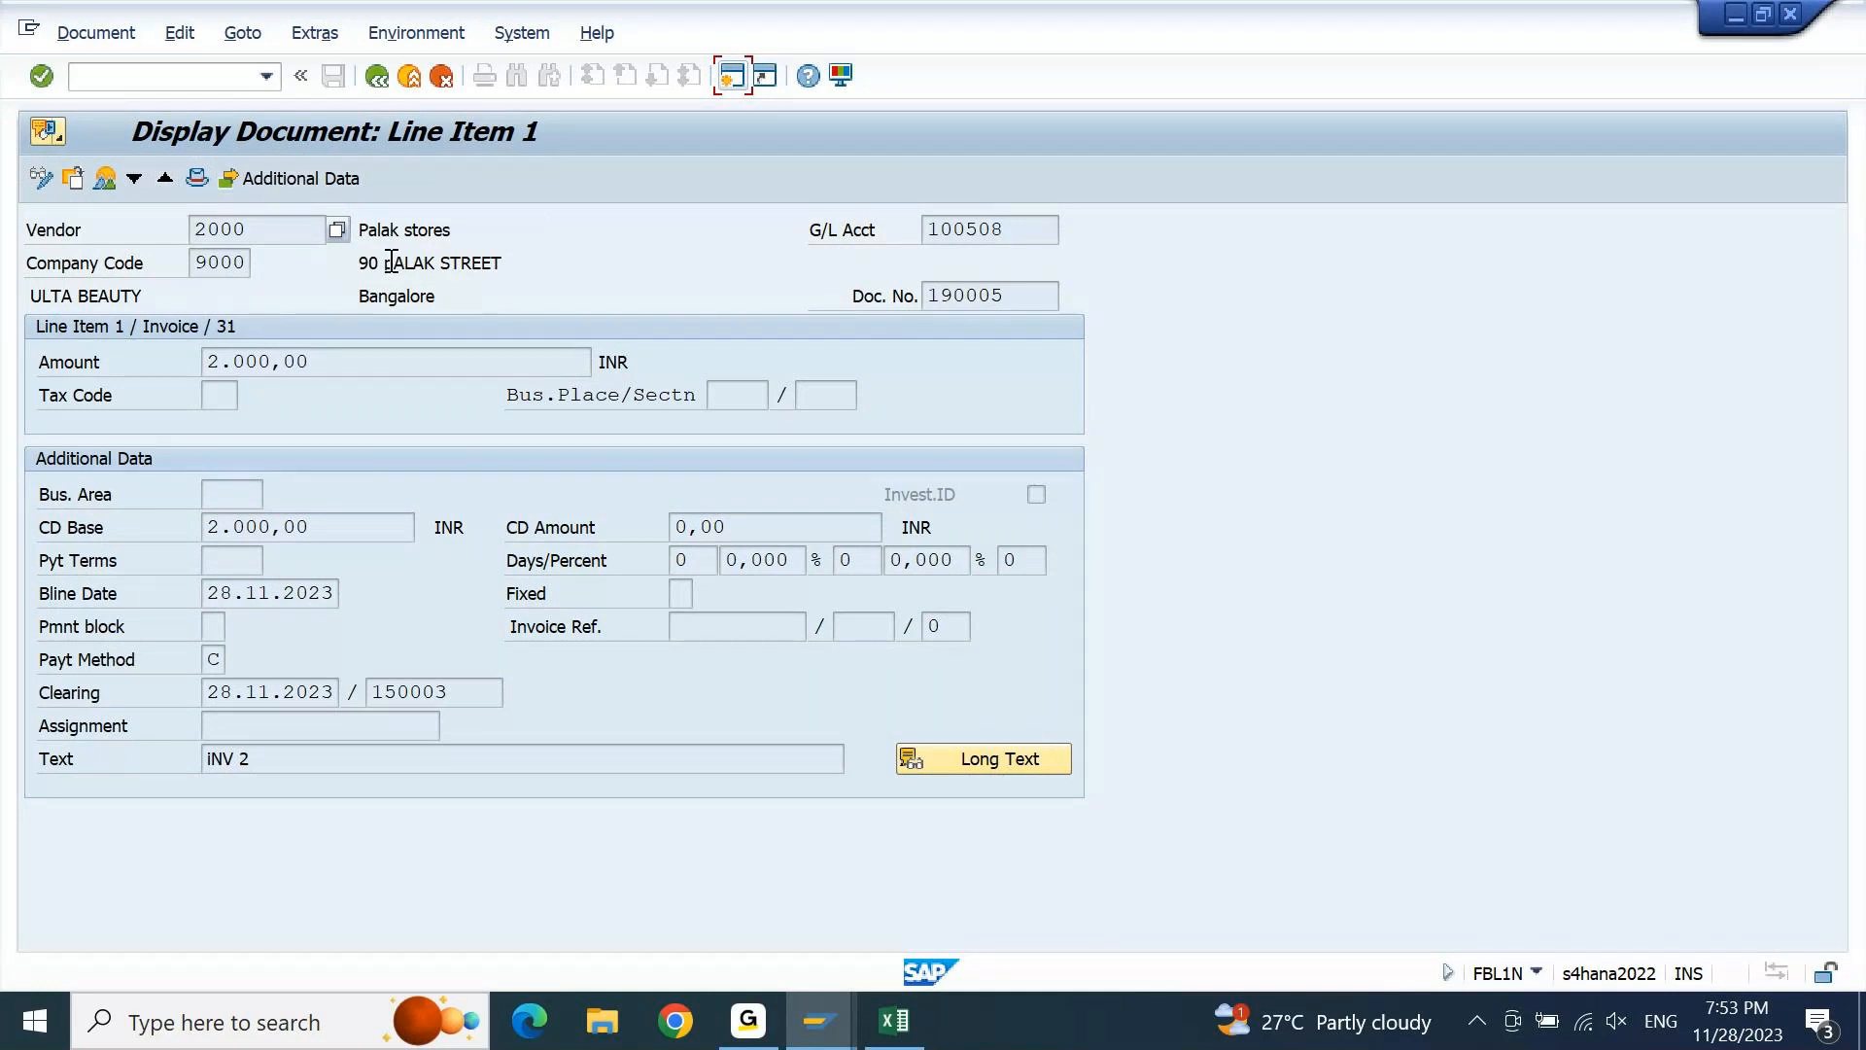
# Check the invoice's vendor, clearing date and clearing document number, and open the clearing document
pyautogui.moveTo(358, 235); pyautogui.dragTo(456, 234)
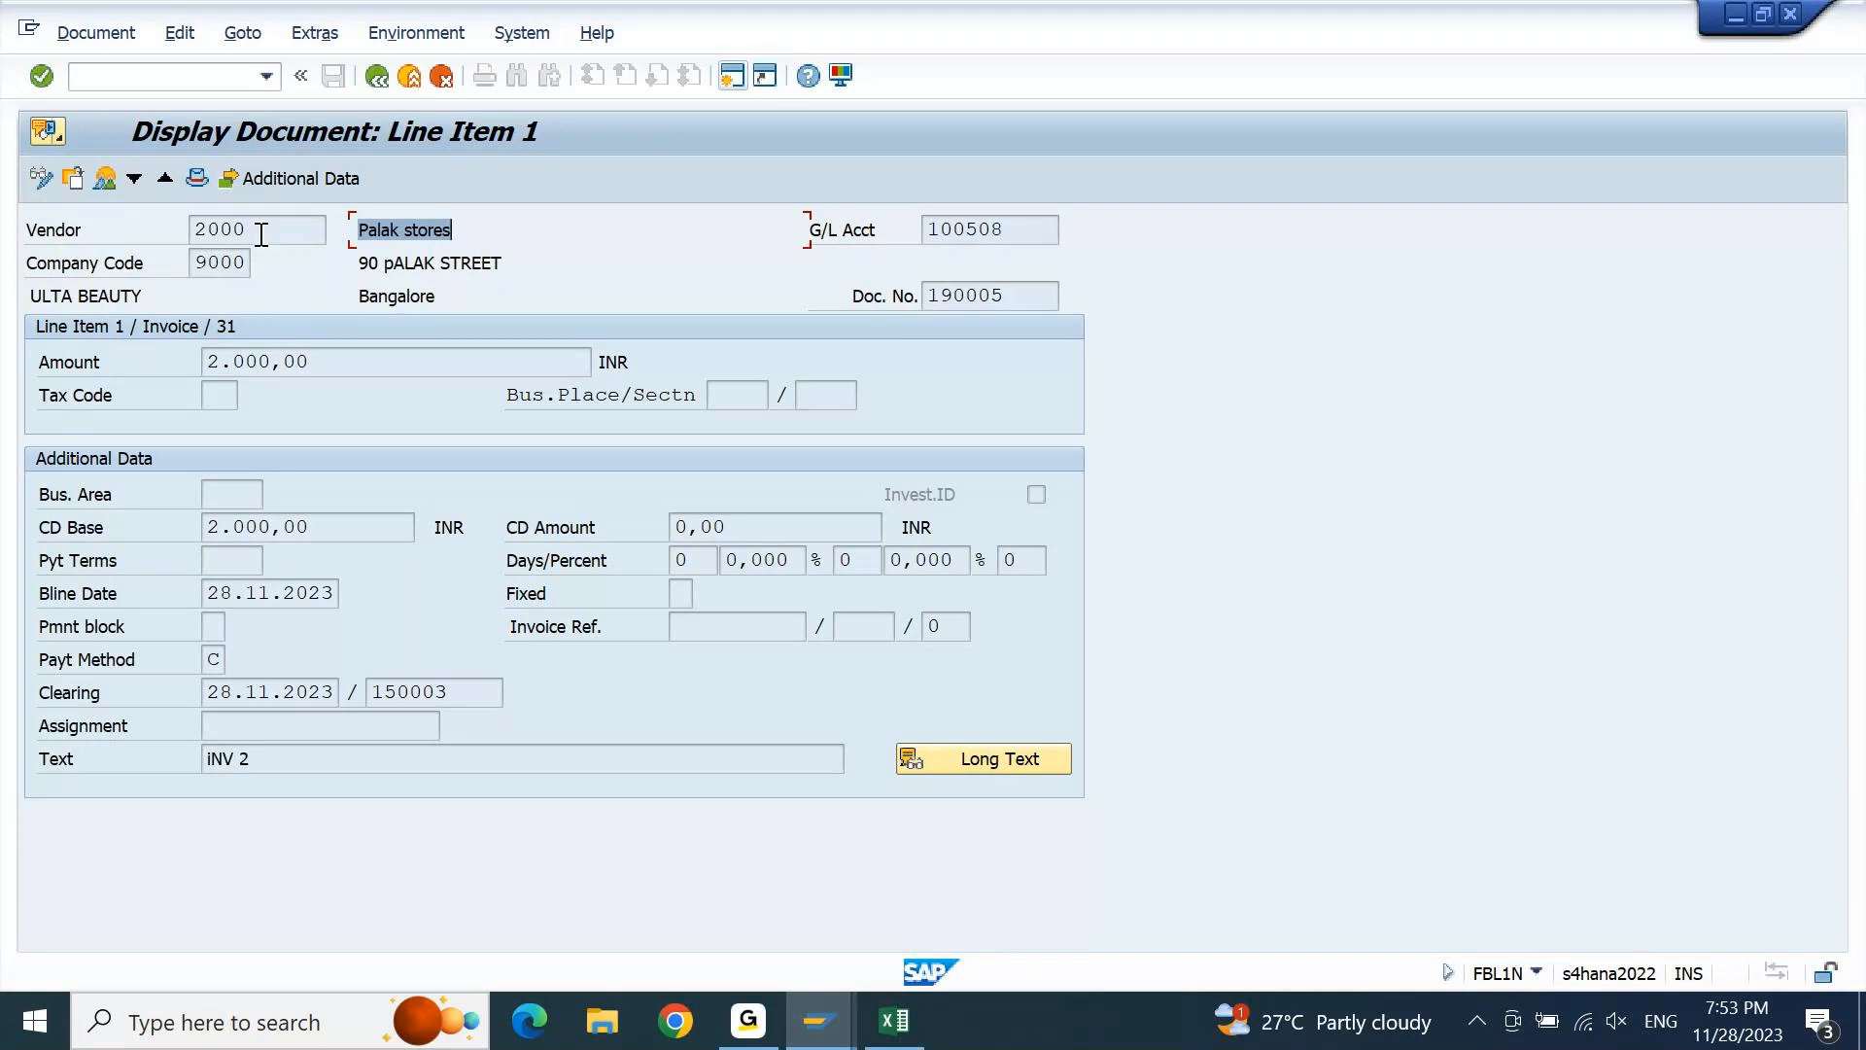
pyautogui.moveTo(261, 235); pyautogui.dragTo(188, 255)
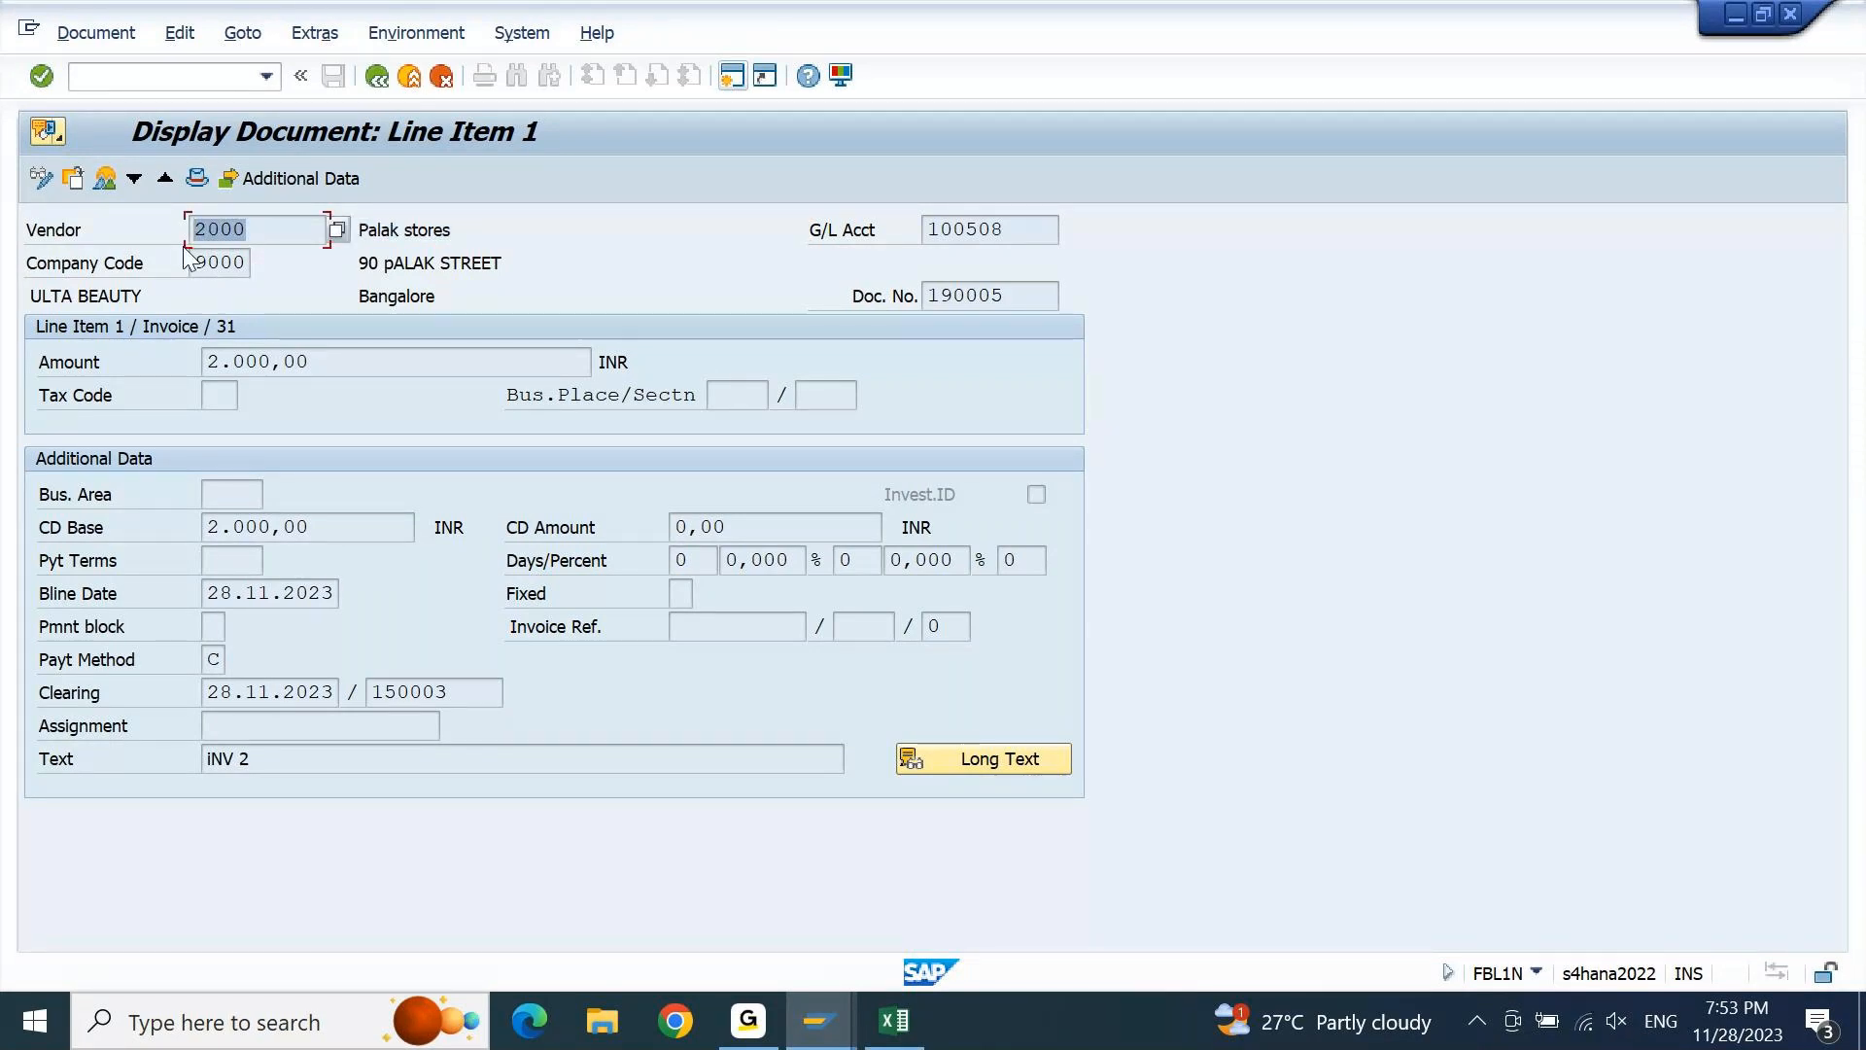
pyautogui.moveTo(210, 701); pyautogui.dragTo(321, 694)
pyautogui.moveTo(457, 690); pyautogui.dragTo(374, 700)
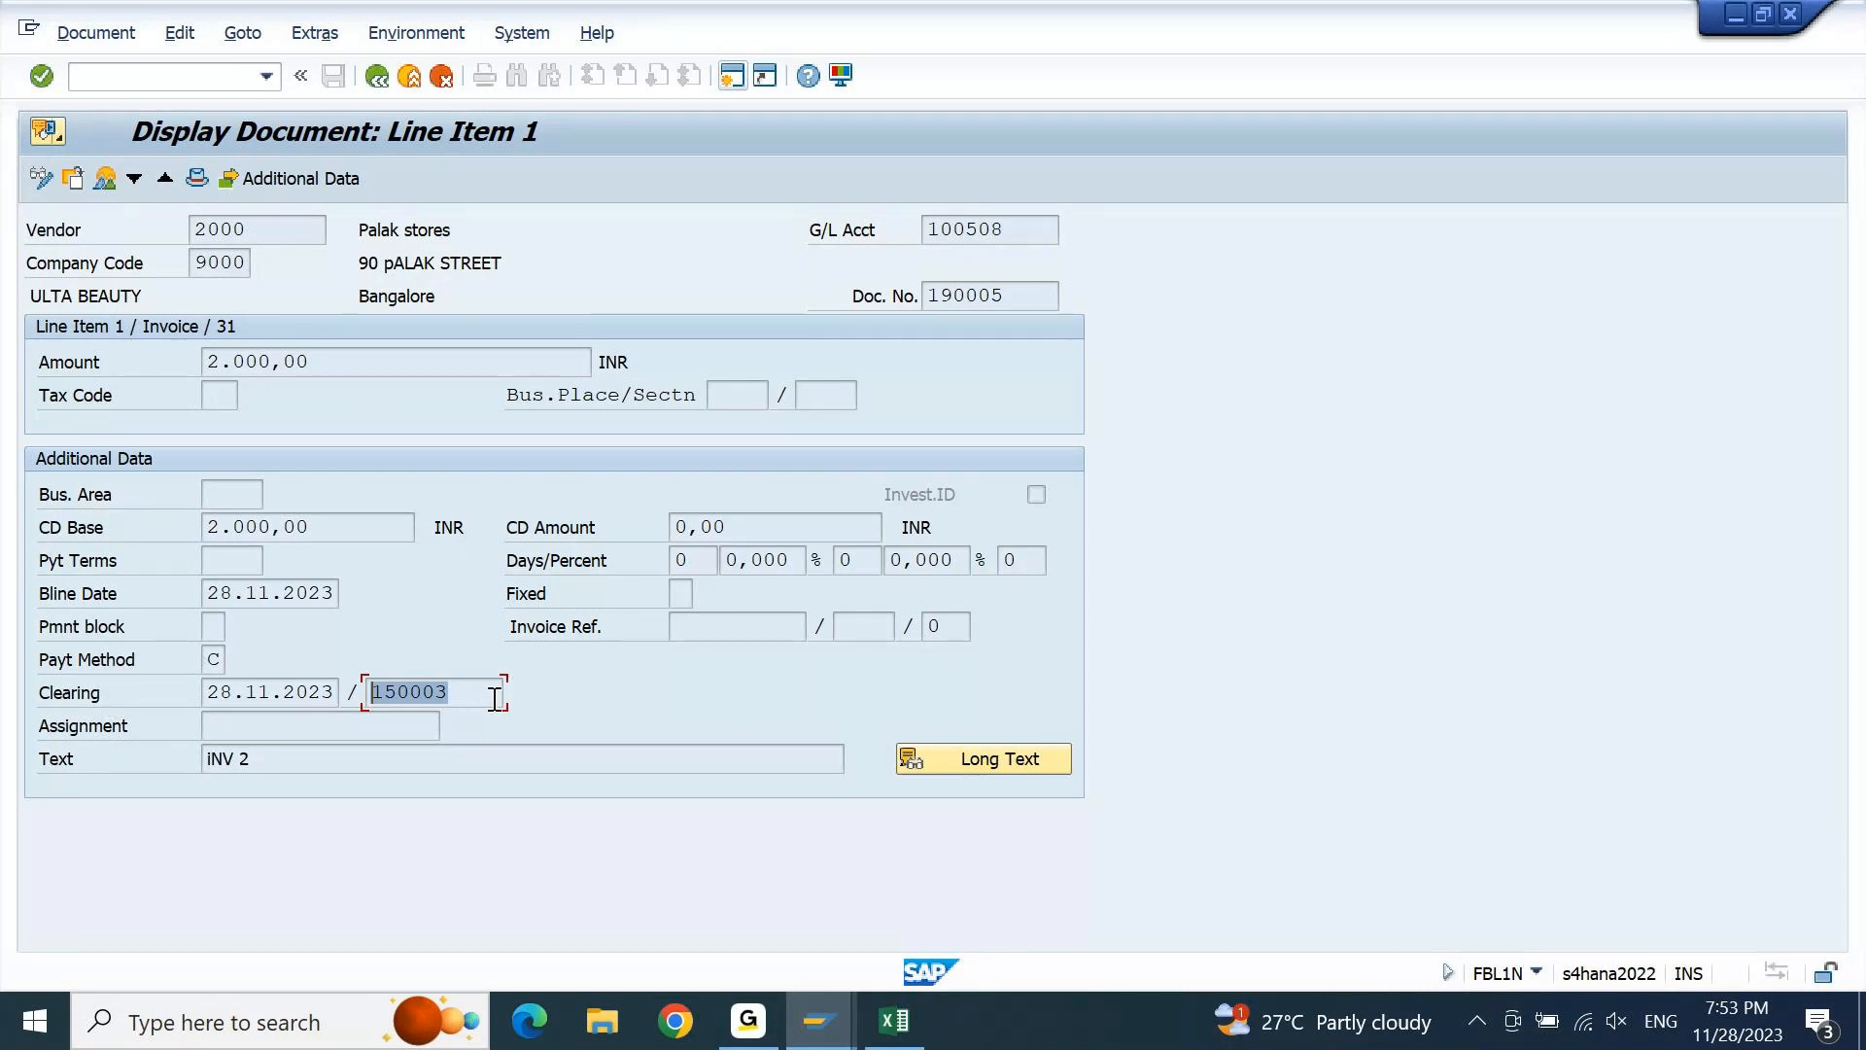
pyautogui.click(446, 699)
pyautogui.doubleClick(466, 689)
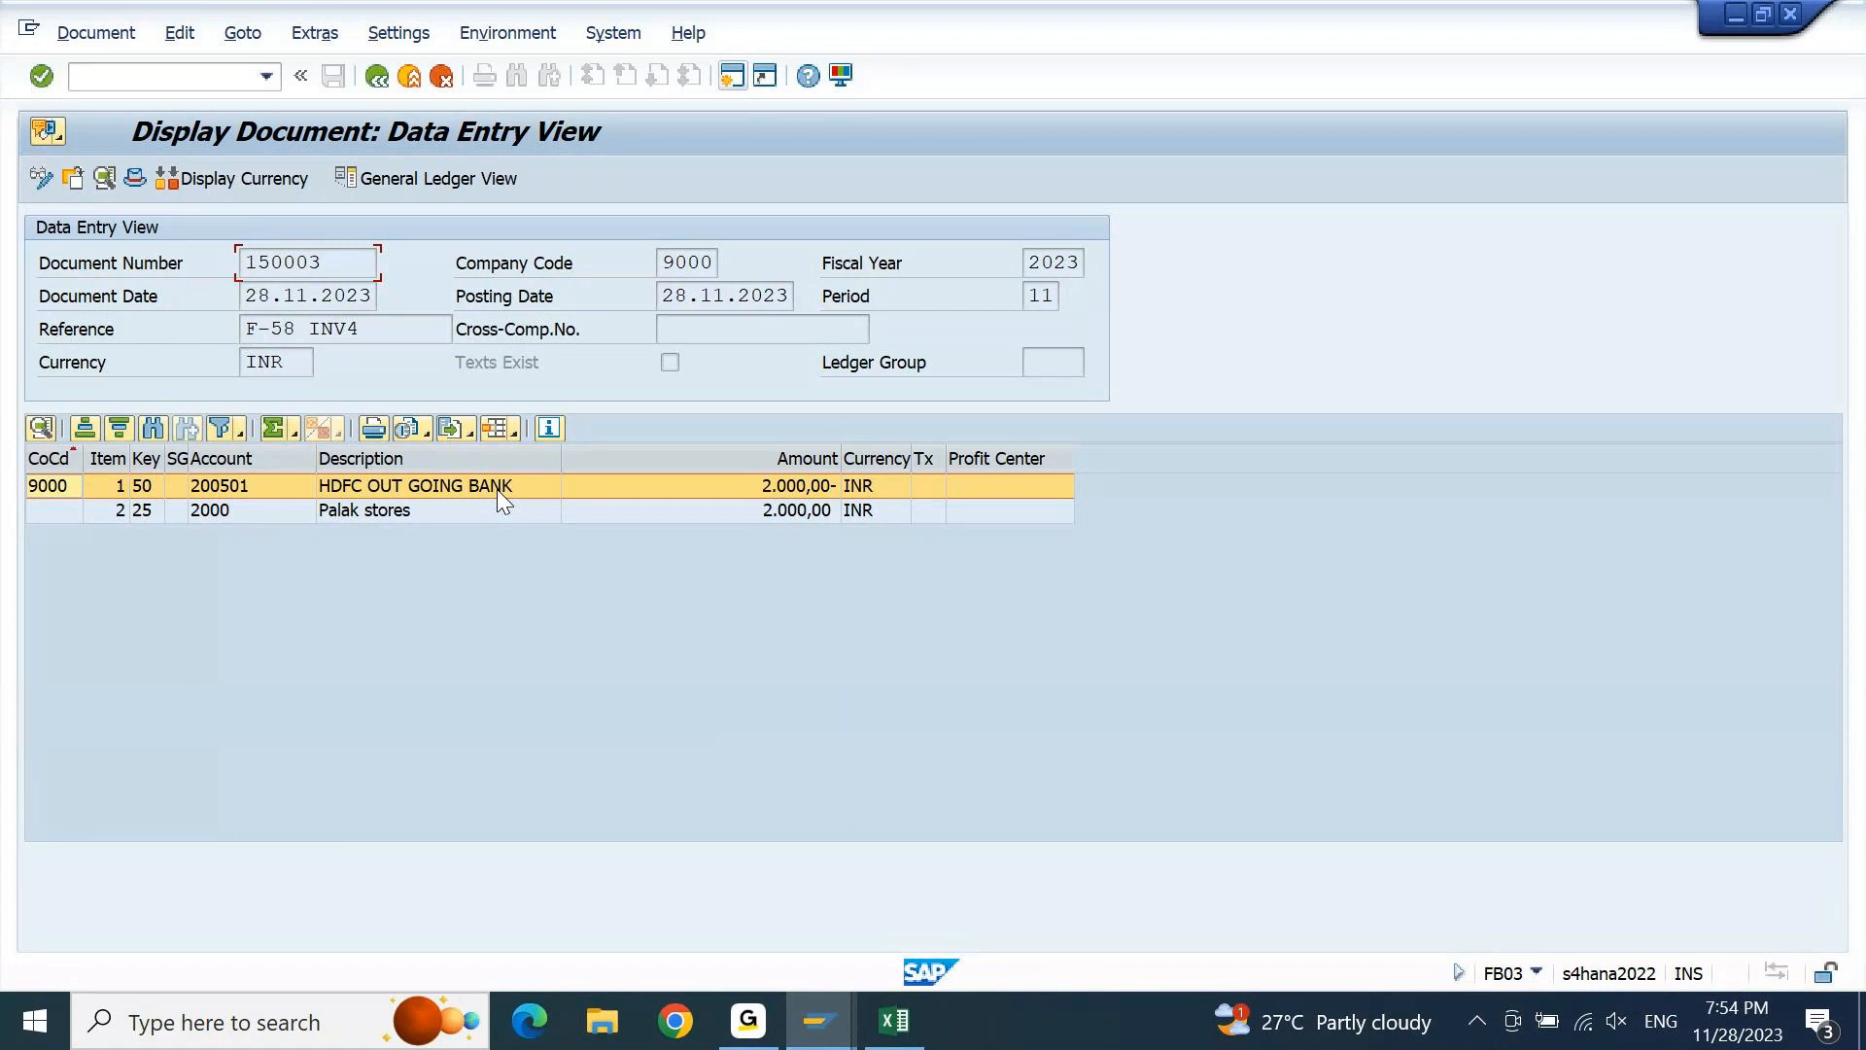
# Open the clearing document's bank line item, check its Assignment field and return to the document overview
pyautogui.doubleClick(445, 492)
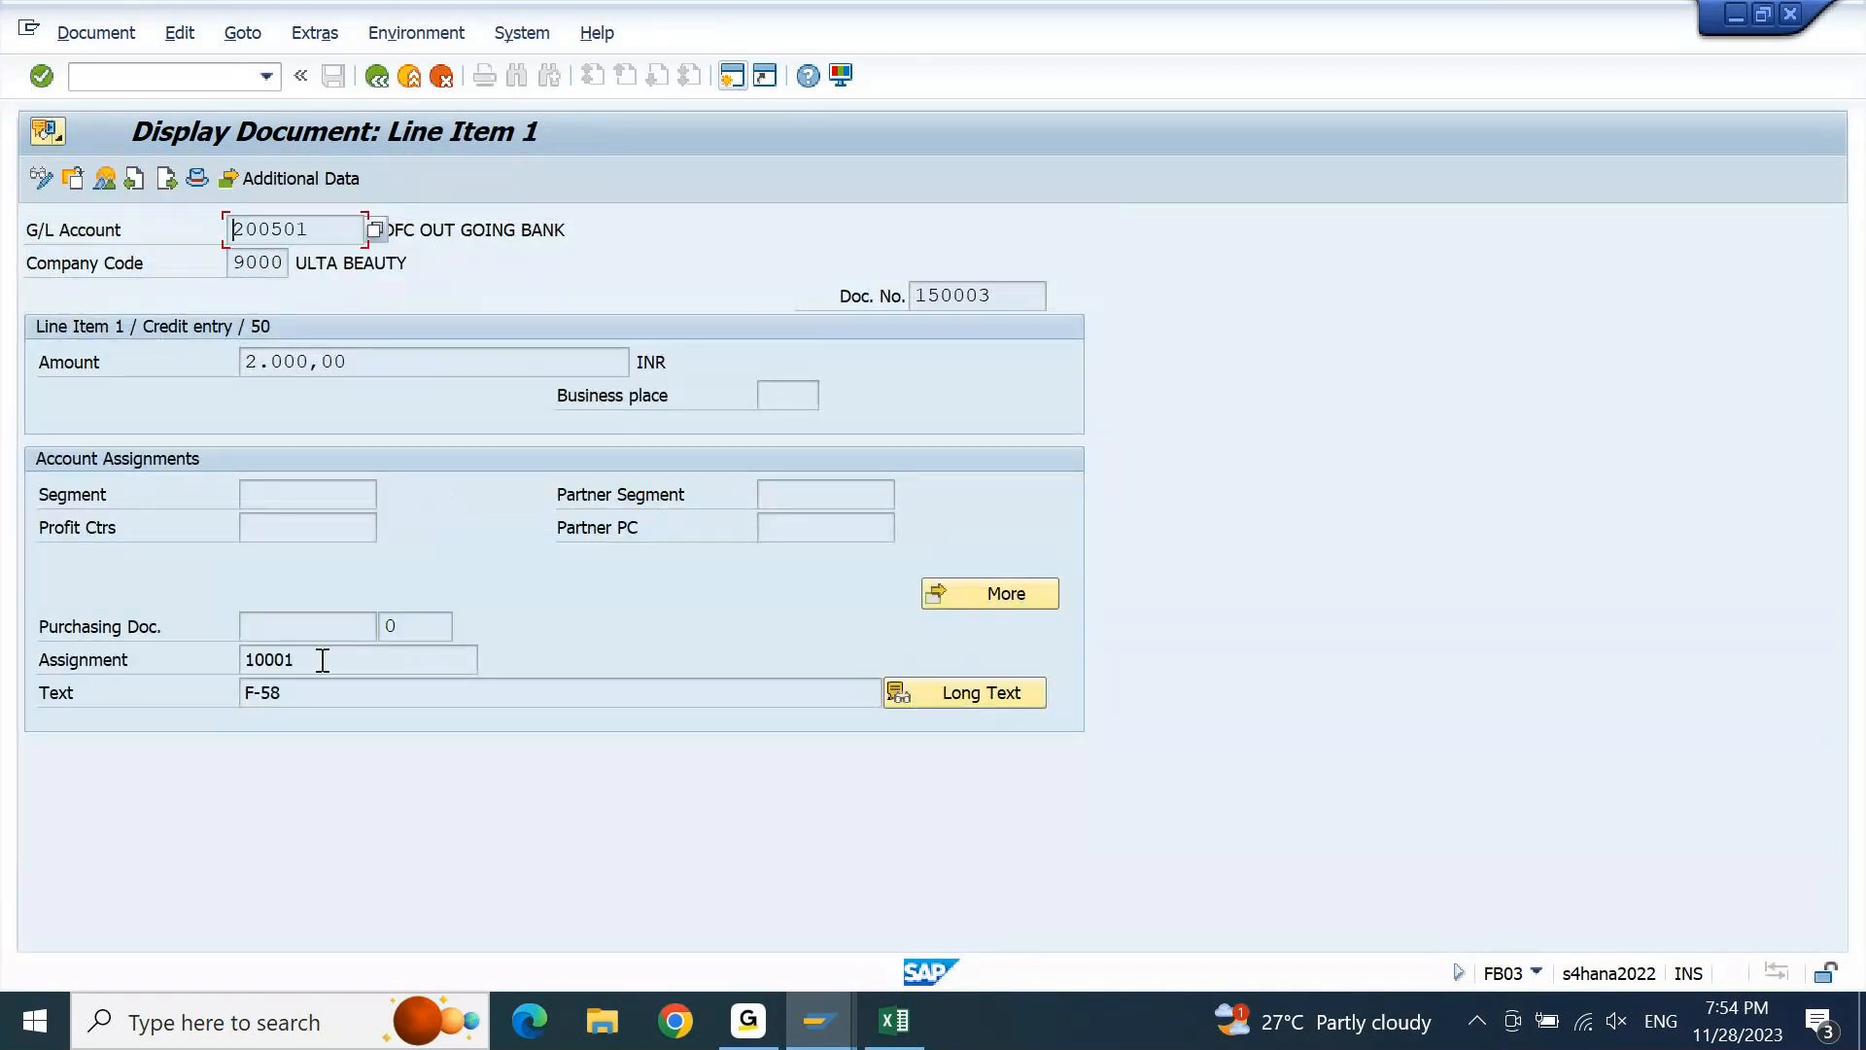
pyautogui.moveTo(321, 658); pyautogui.dragTo(177, 696)
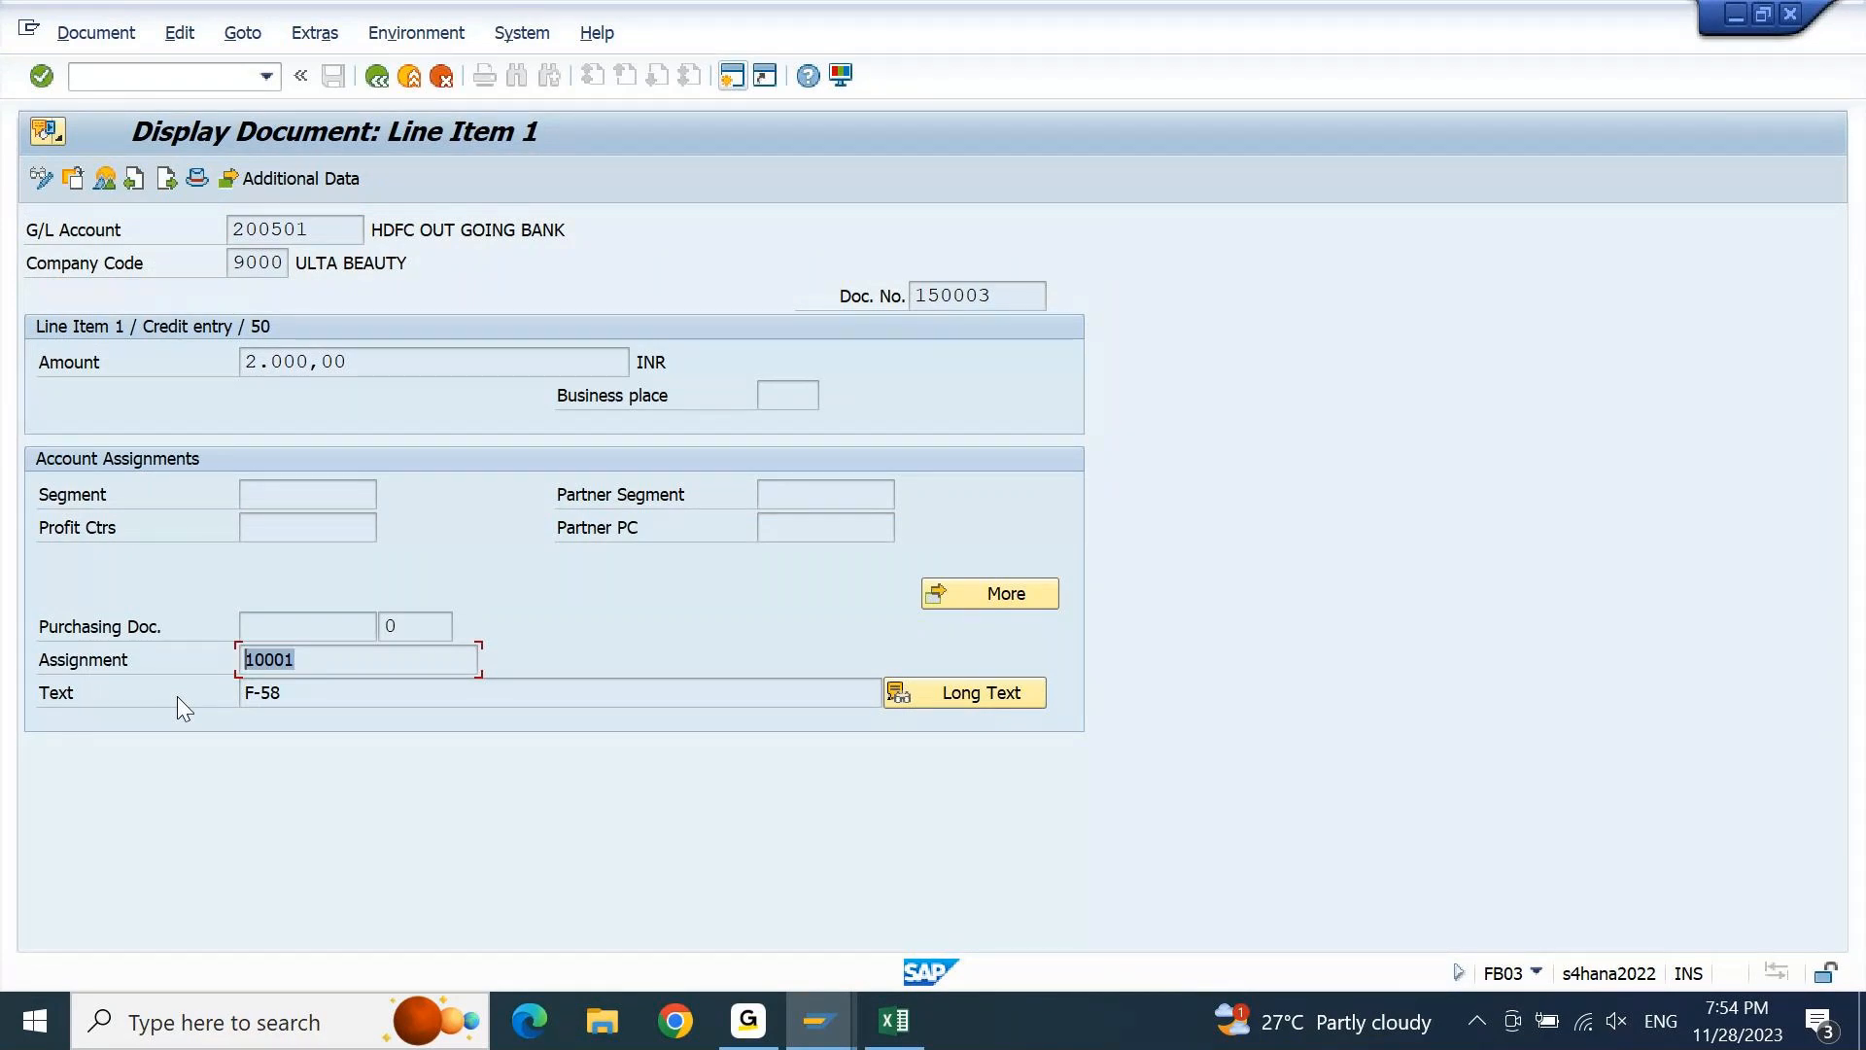
pyautogui.press('F3')
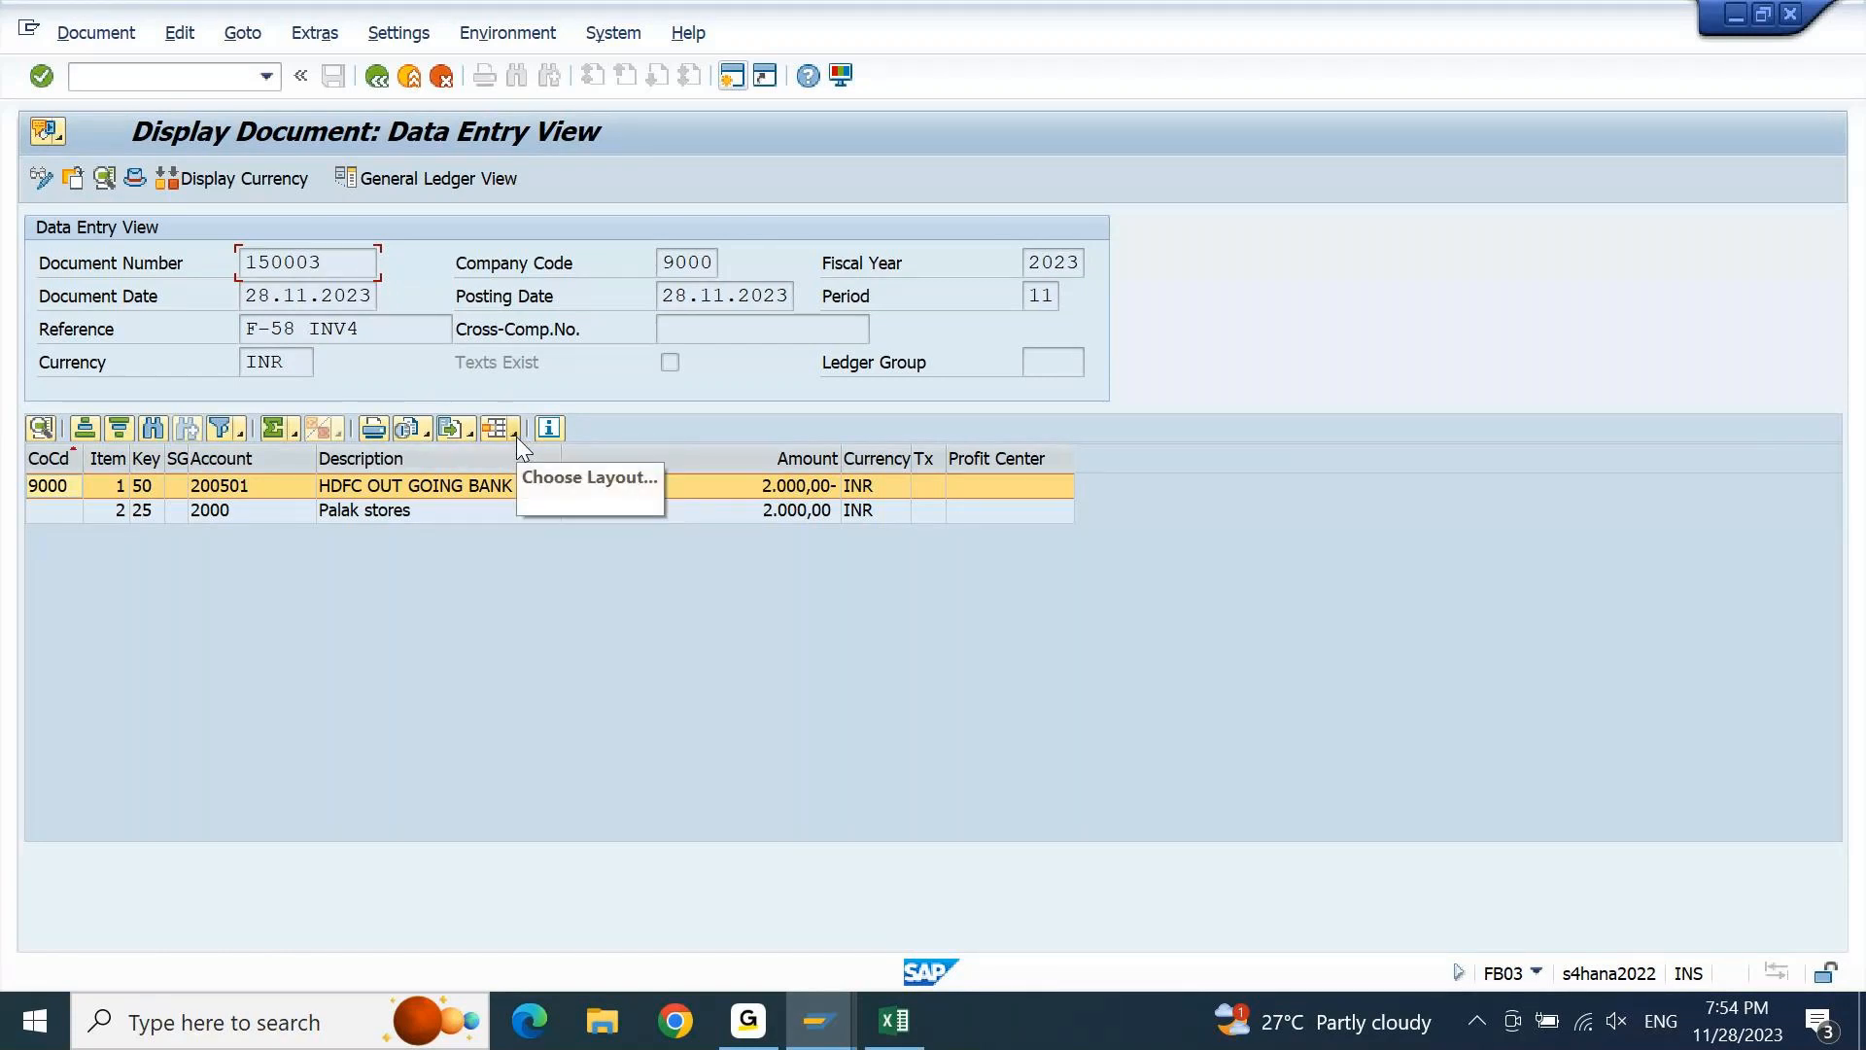
# Add the Clearing Document column to the document's line item layout and set the Amount column to Total
pyautogui.click(516, 435)
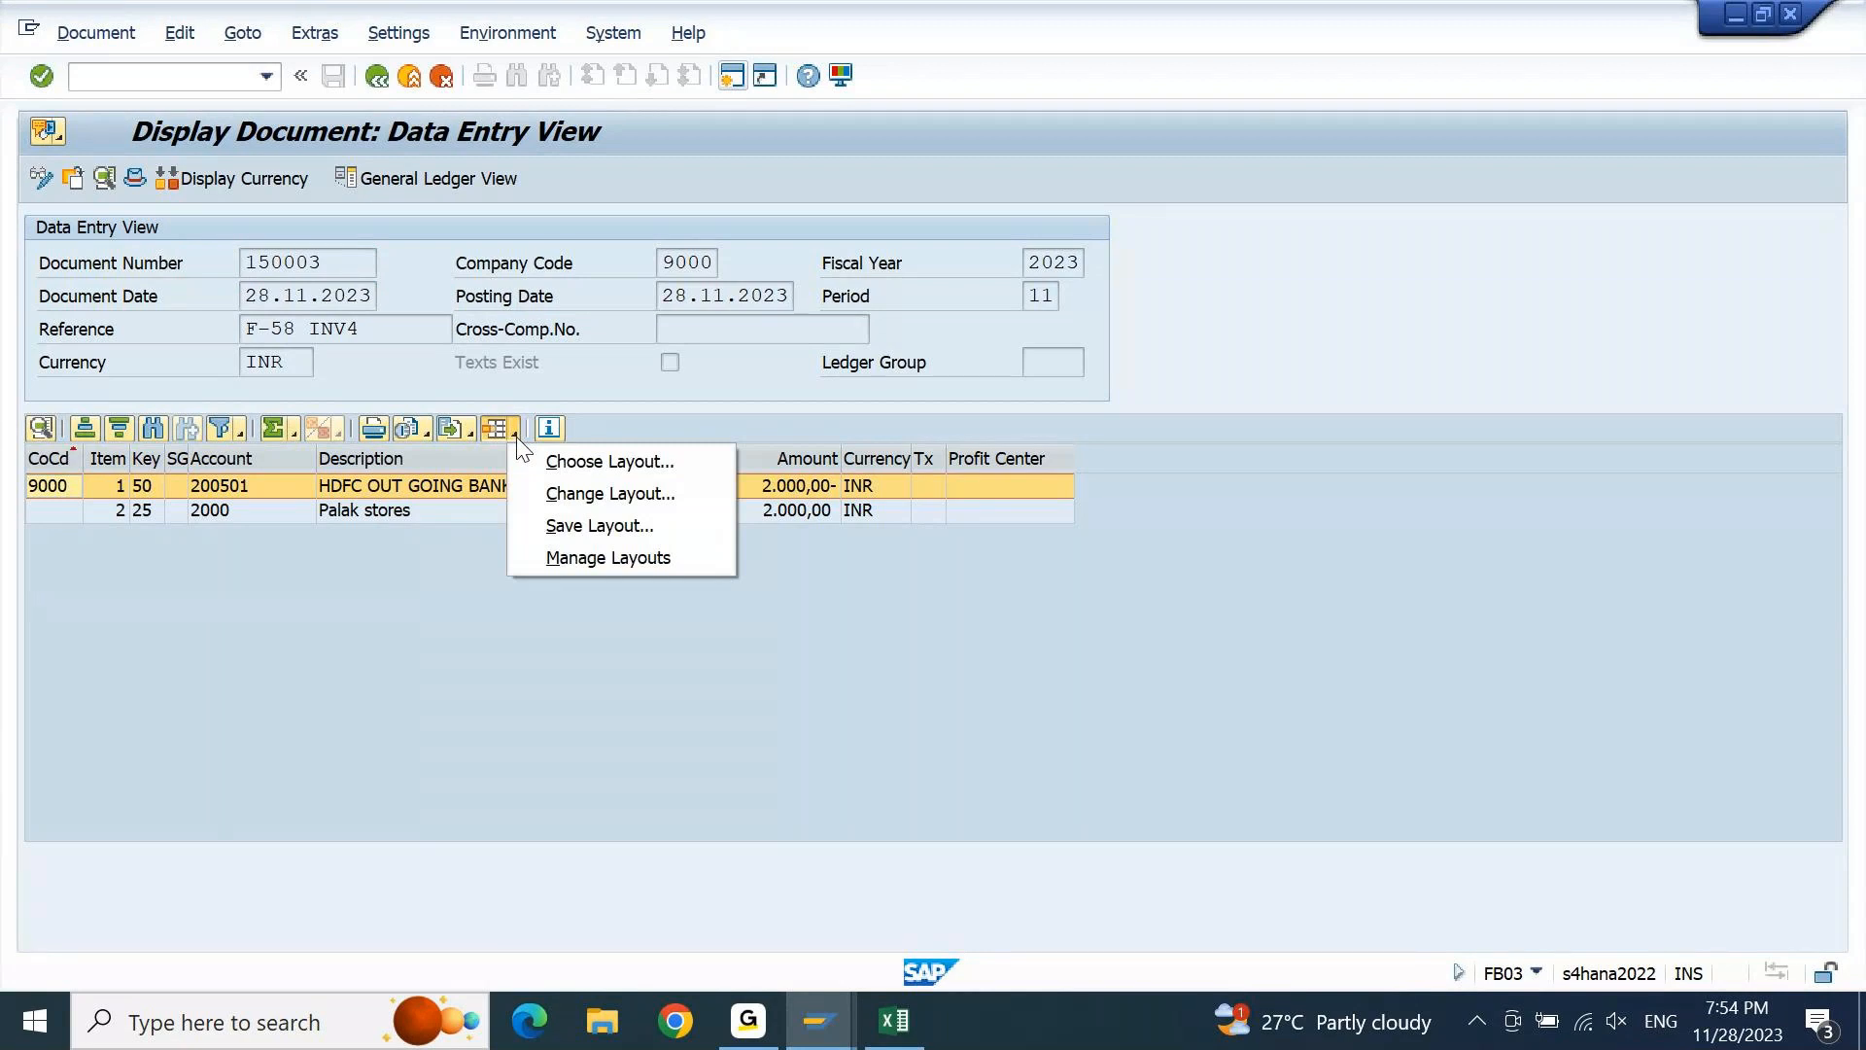
pyautogui.click(619, 498)
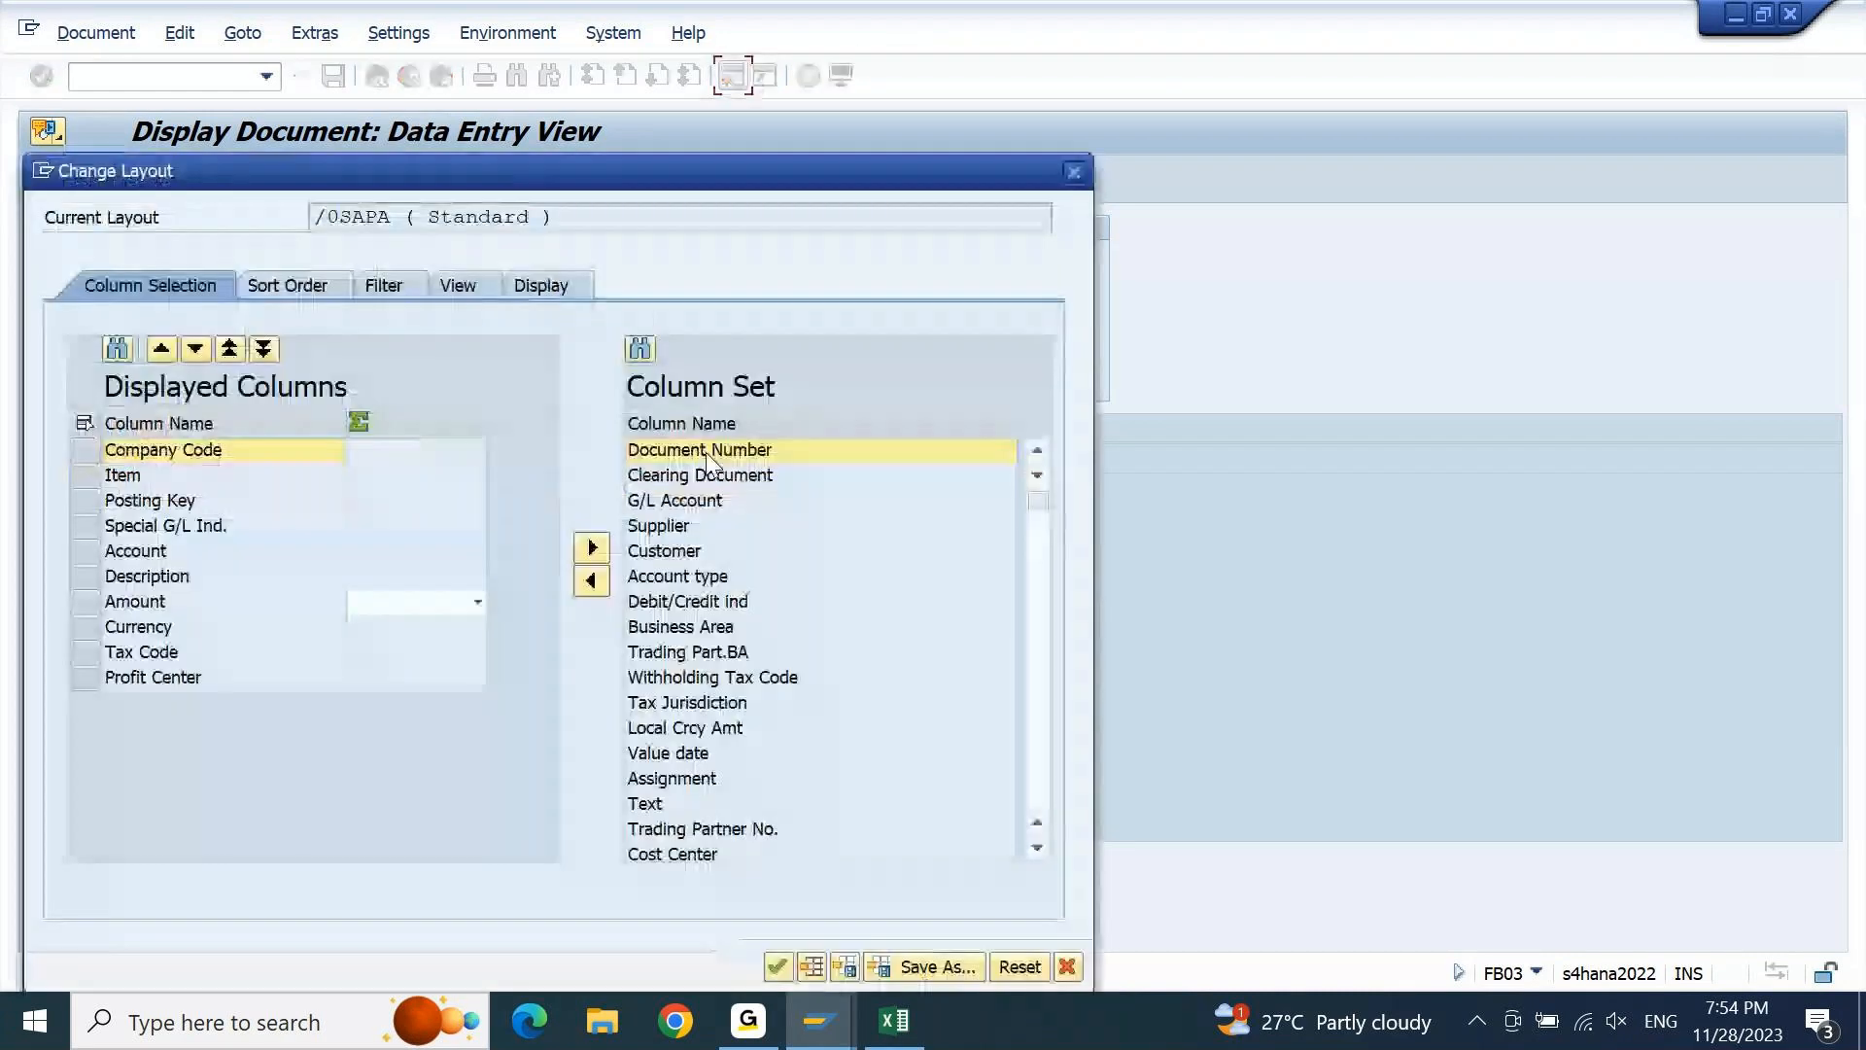
pyautogui.click(701, 474)
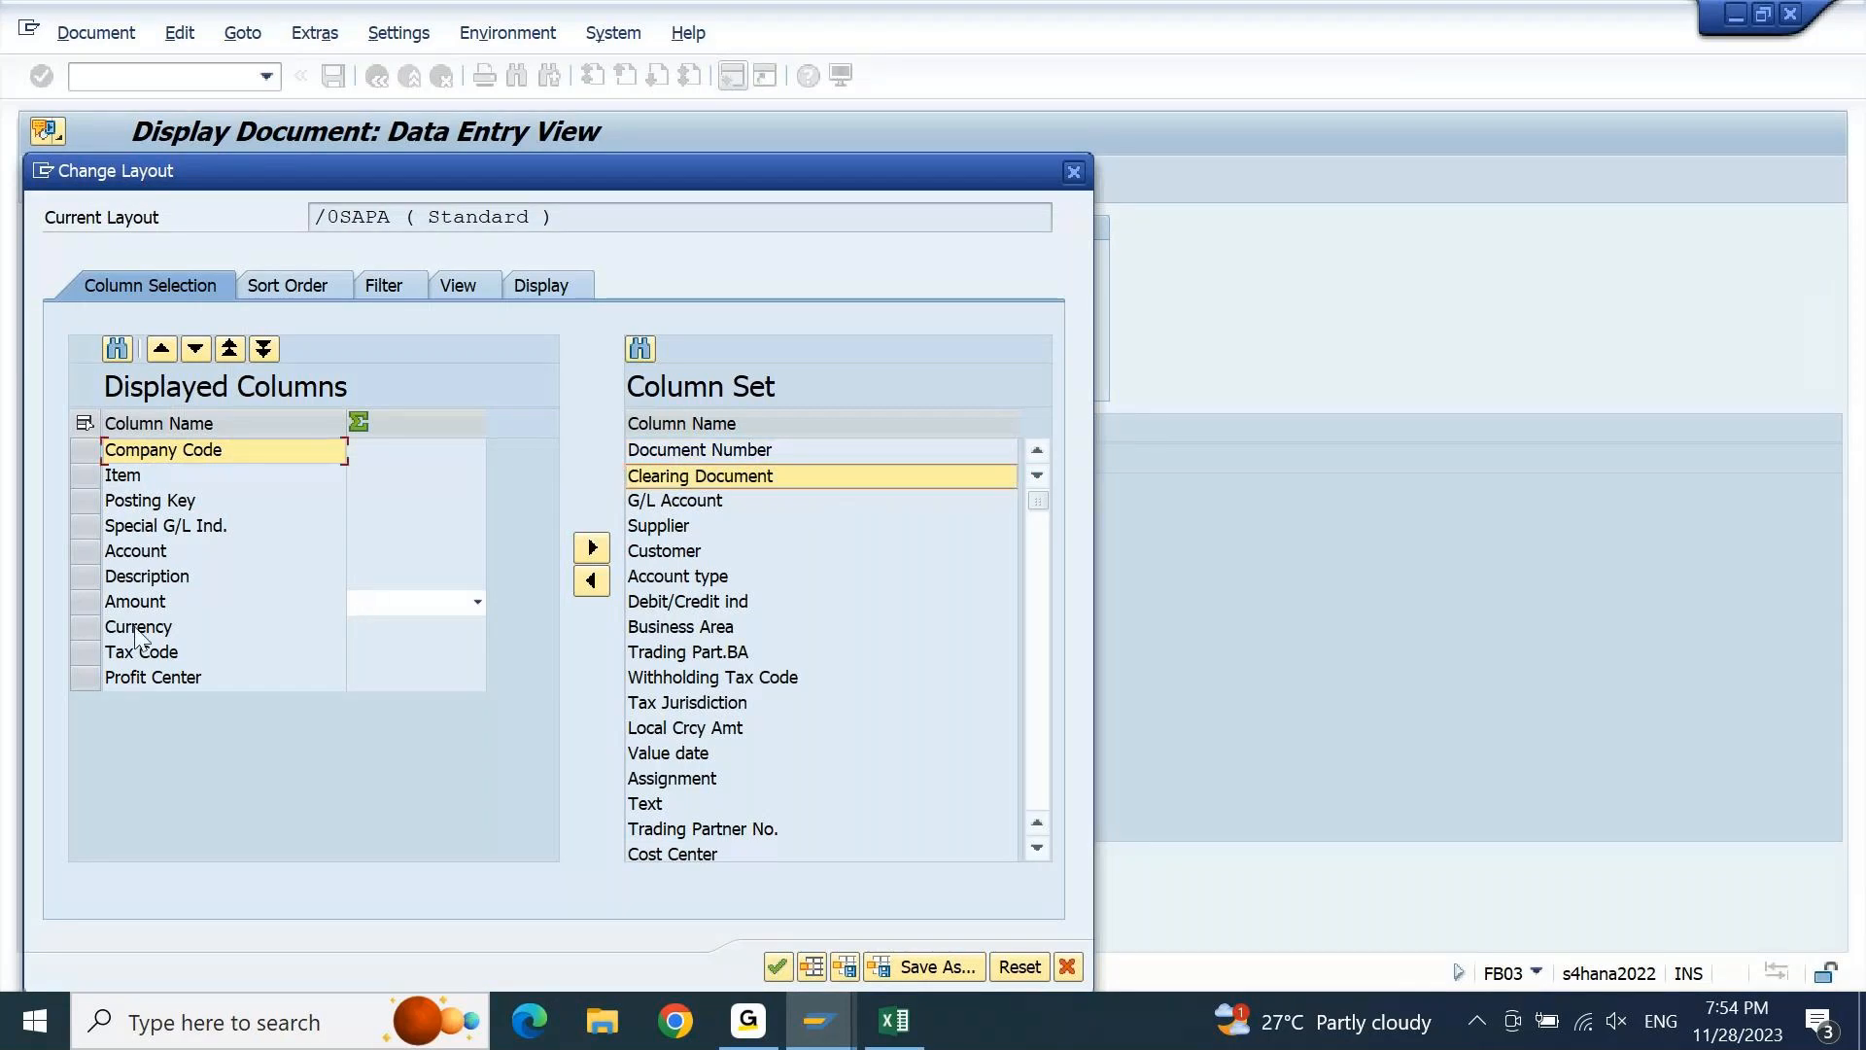
pyautogui.click(141, 653)
pyautogui.click(591, 574)
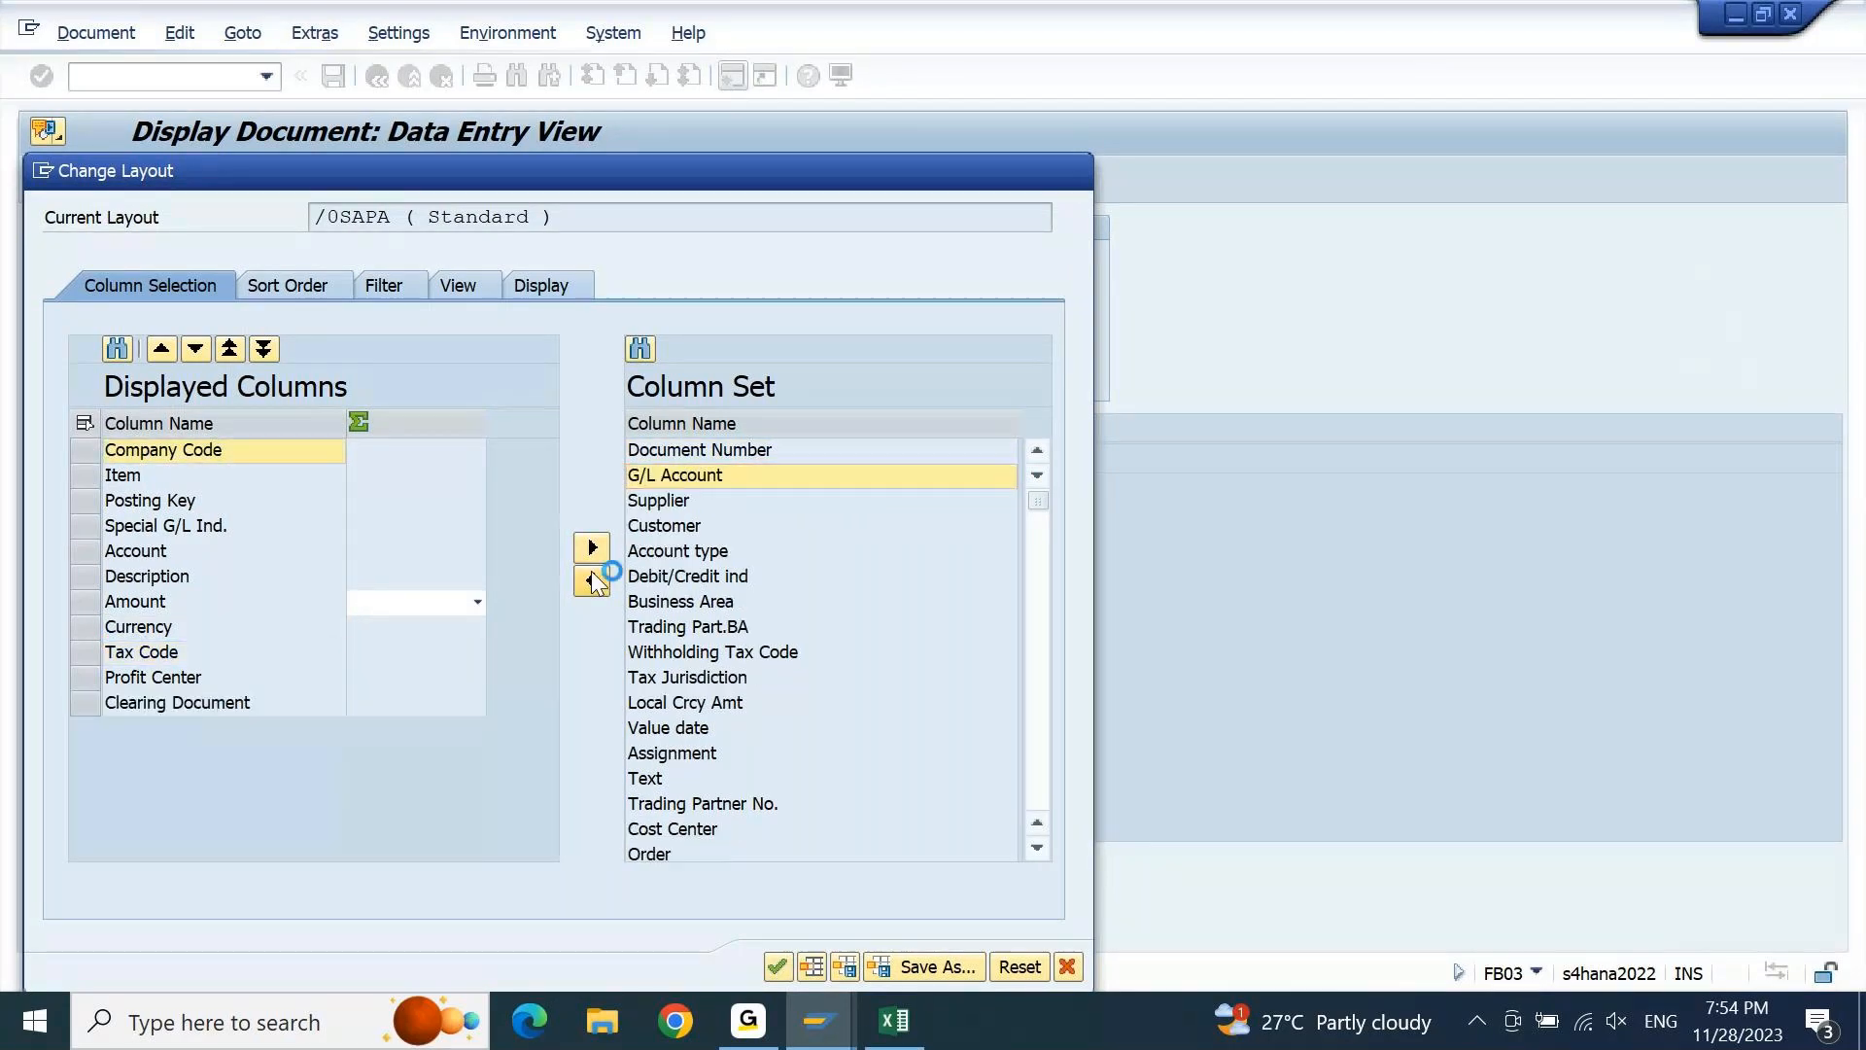
pyautogui.click(476, 607)
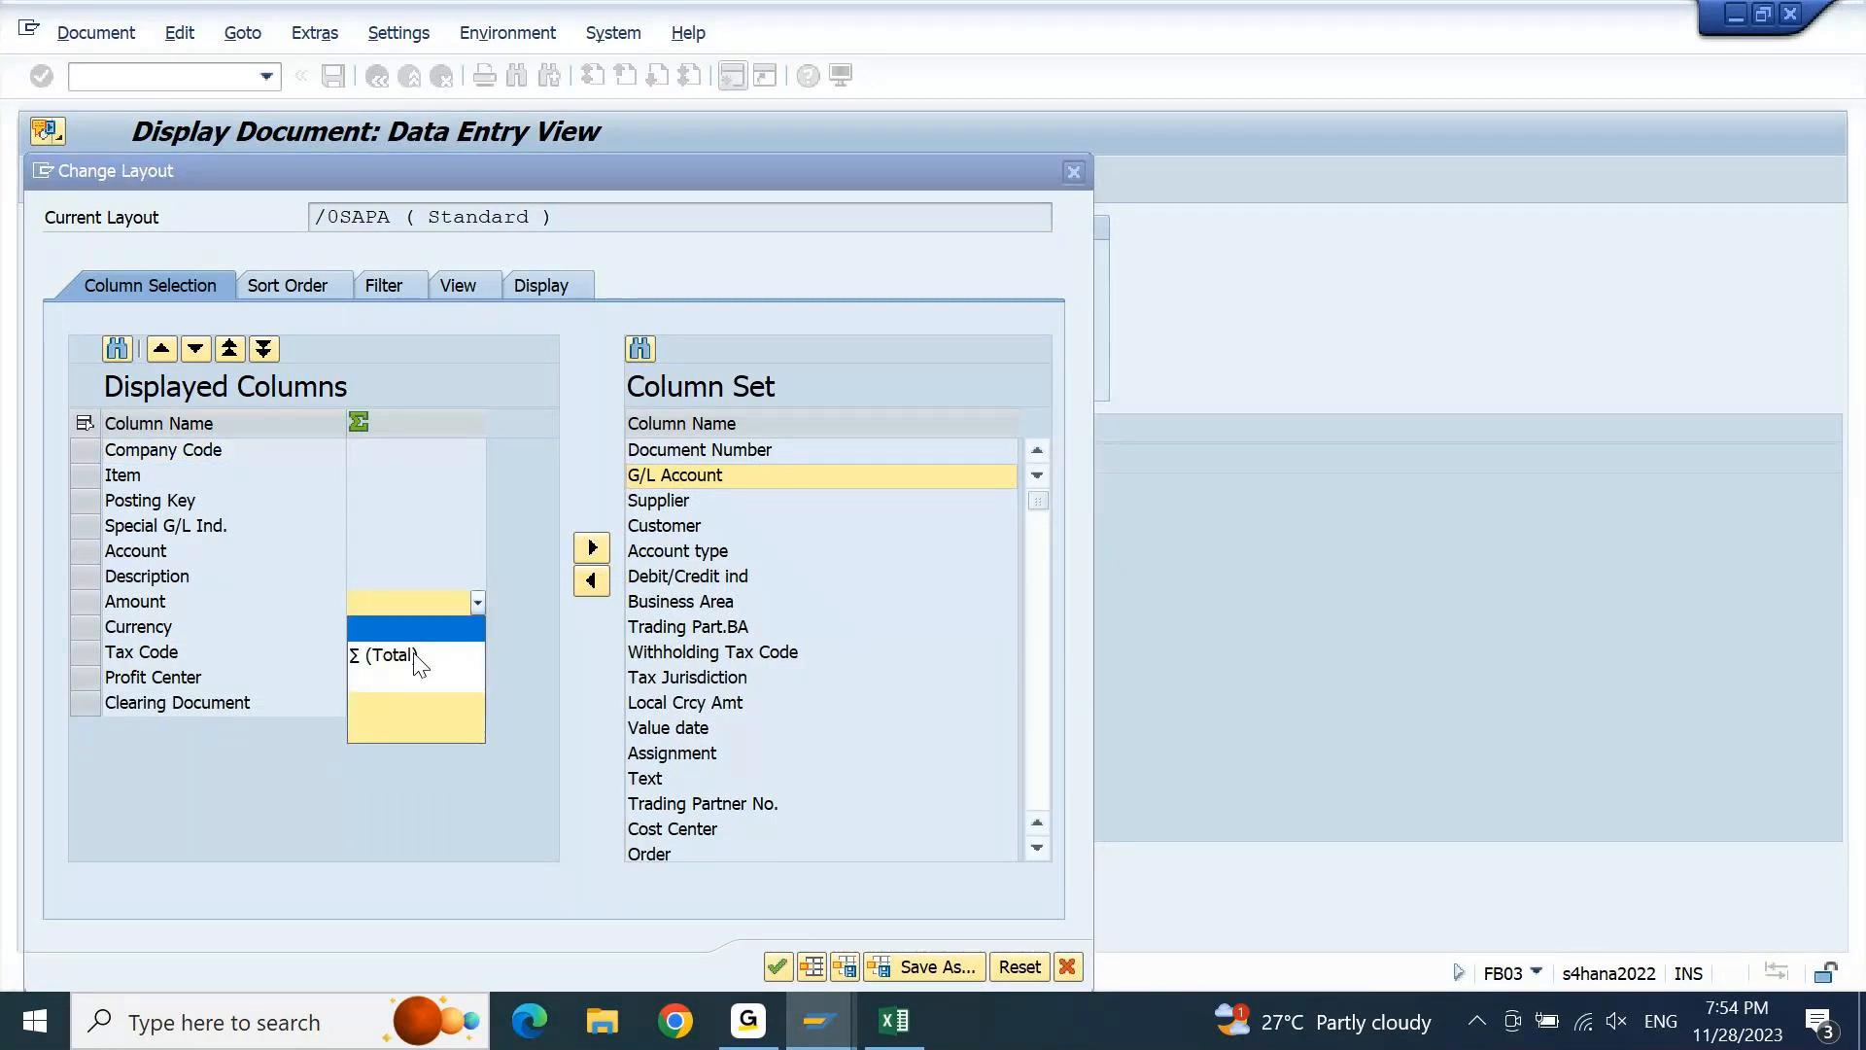
pyautogui.click(418, 664)
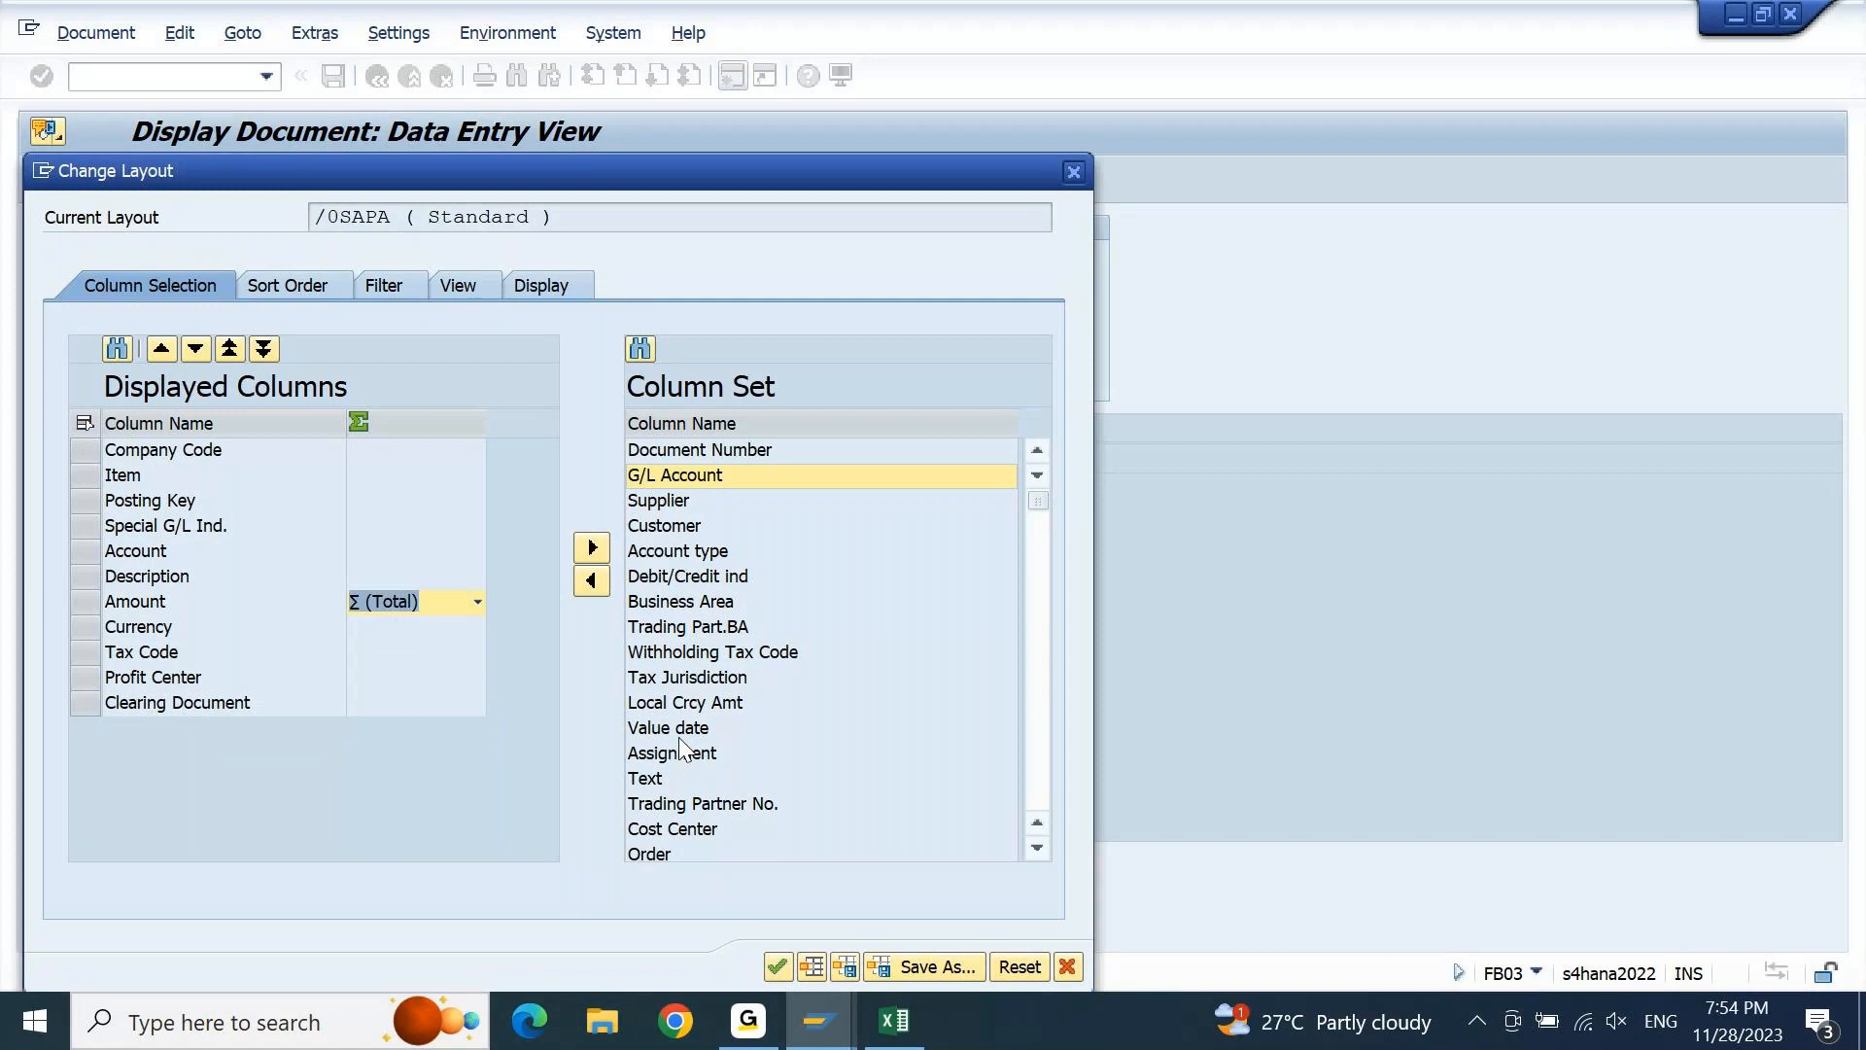
# Add the Assignment column to the layout's displayed columns
pyautogui.click(680, 754)
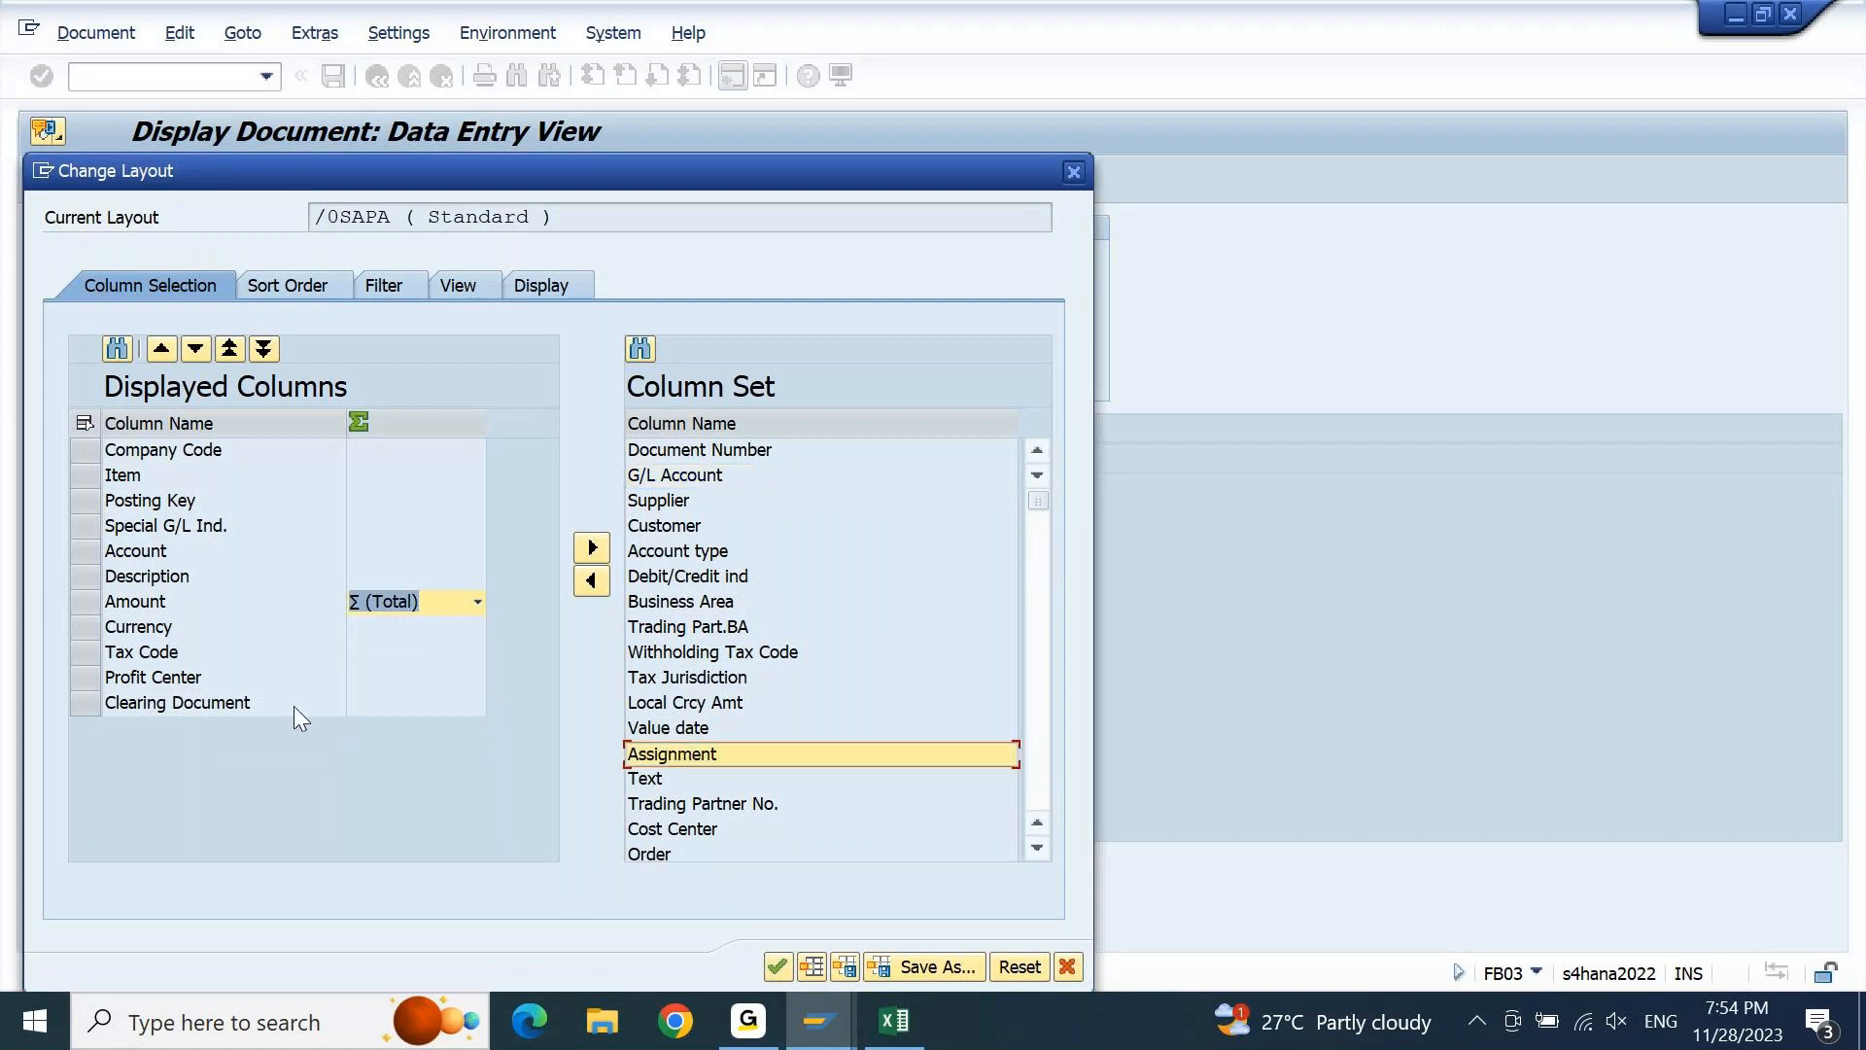
pyautogui.click(160, 680)
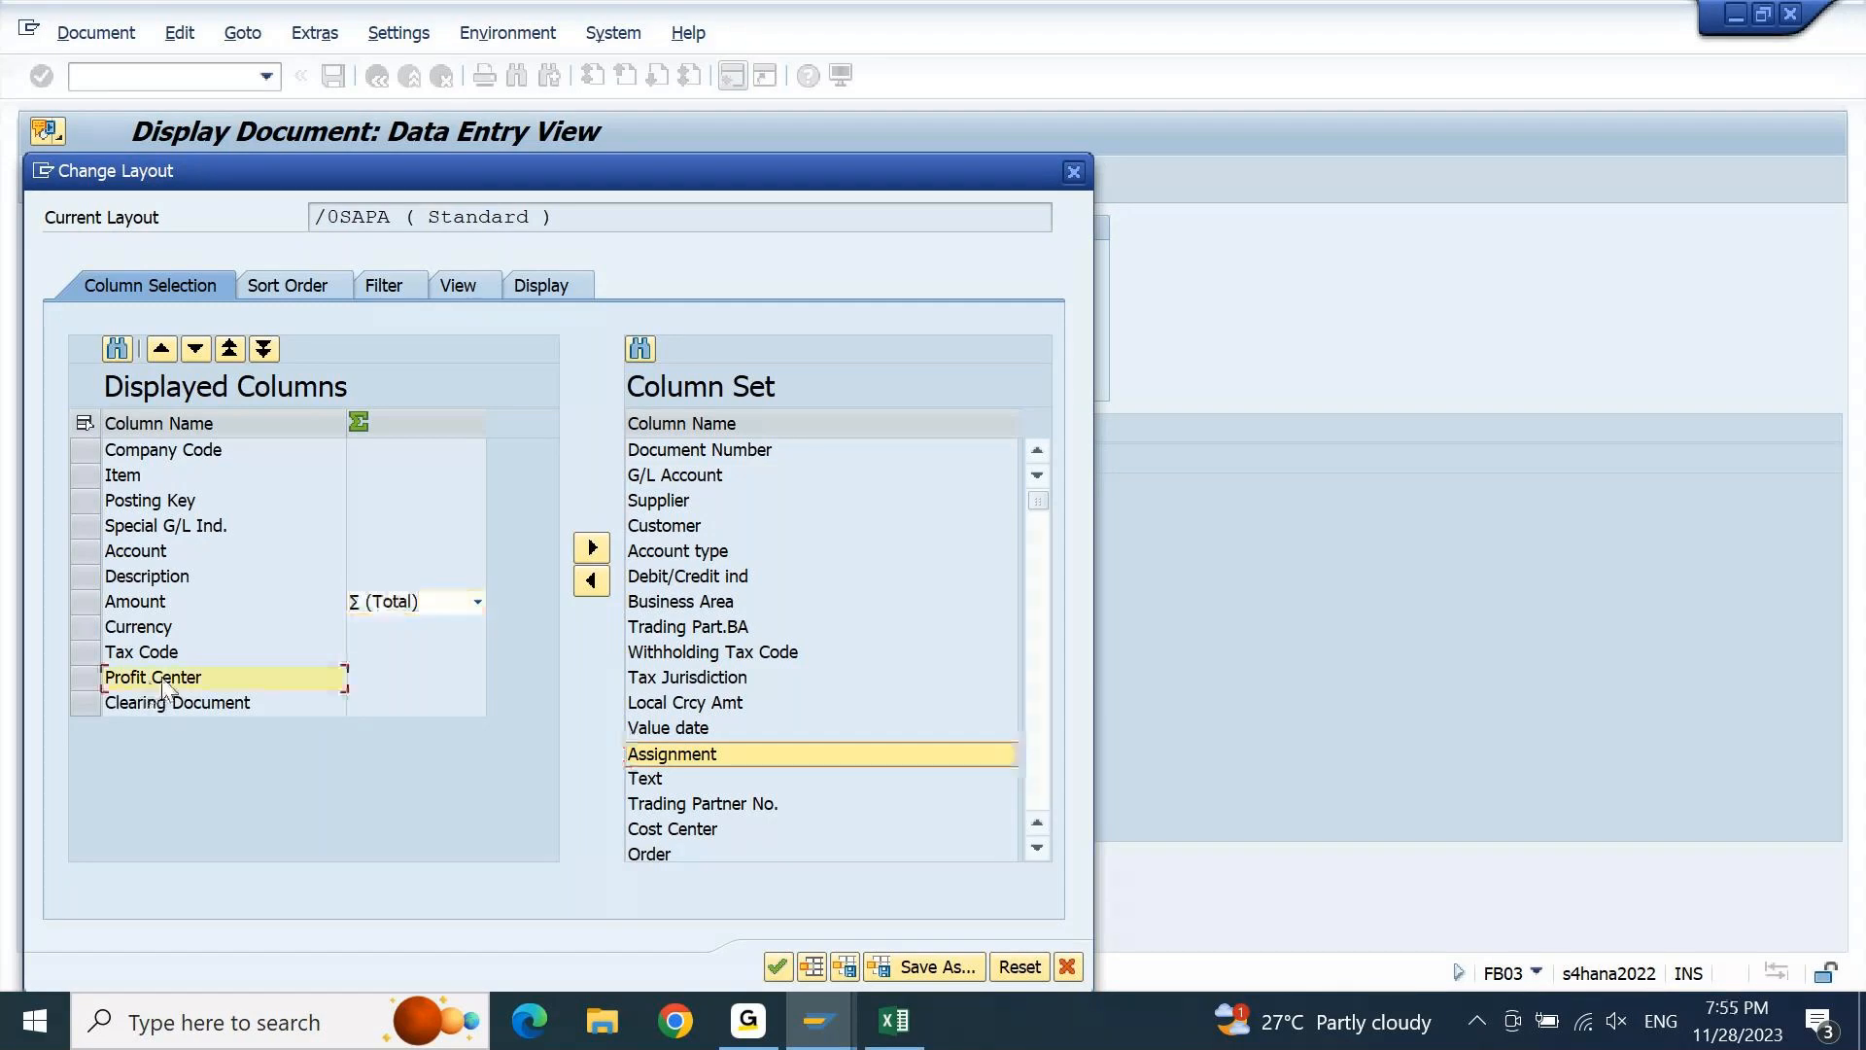
pyautogui.click(591, 582)
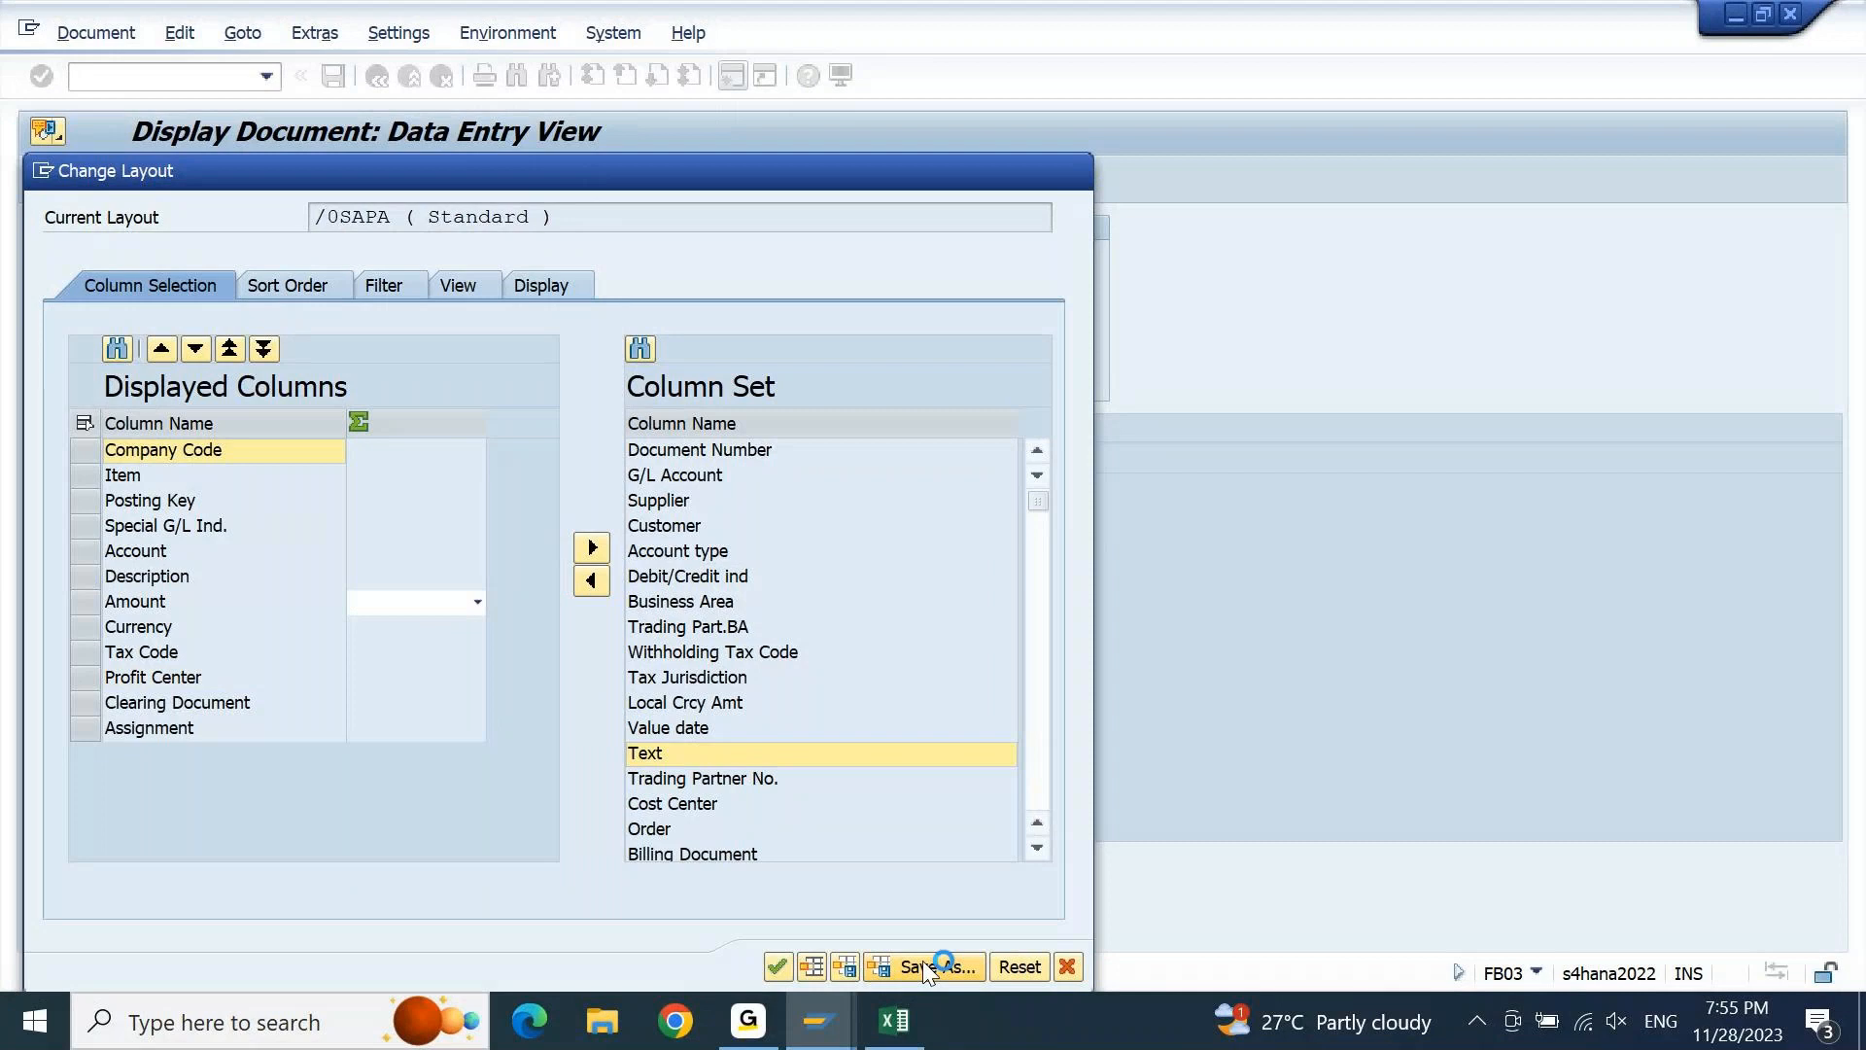
# Save the layout under a personal layout ID and name, marked as user-specific and default
pyautogui.write('AJAY')
pyautogui.press('Tab')
pyautogui.write('AJAY')
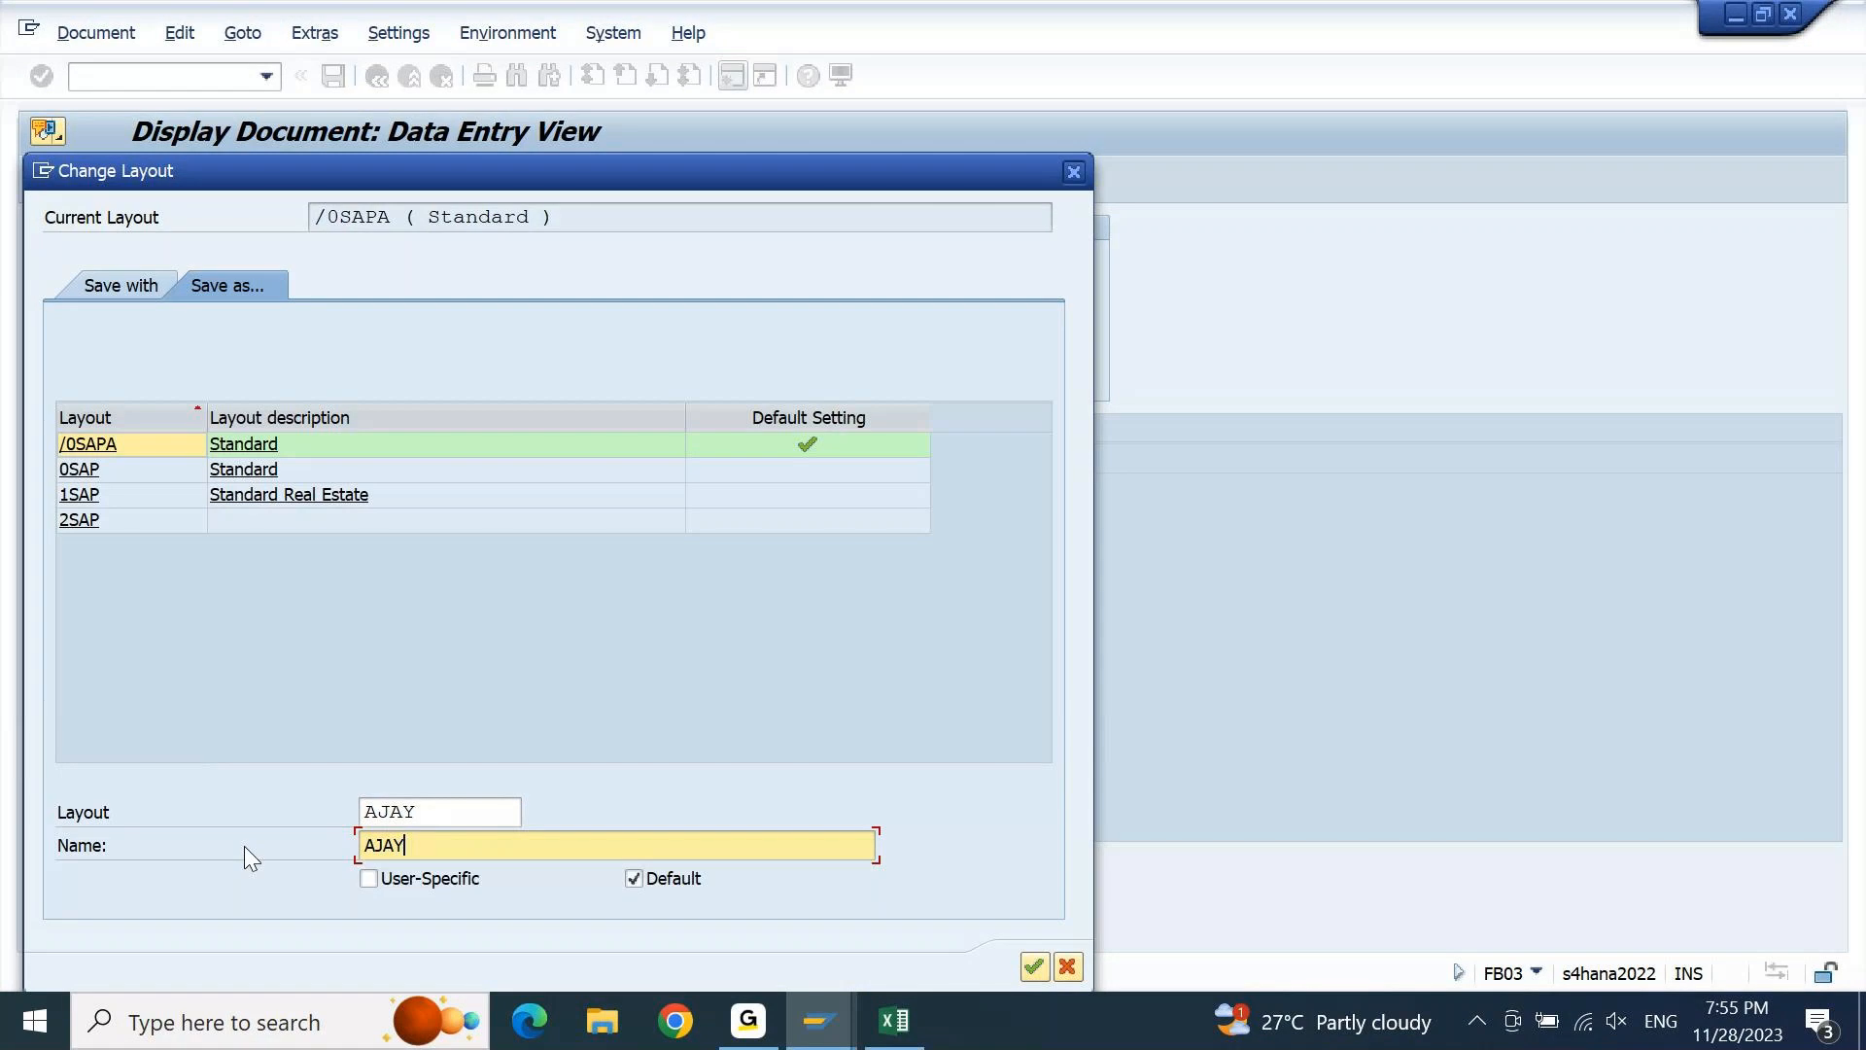
pyautogui.press('Tab')
pyautogui.press('space')
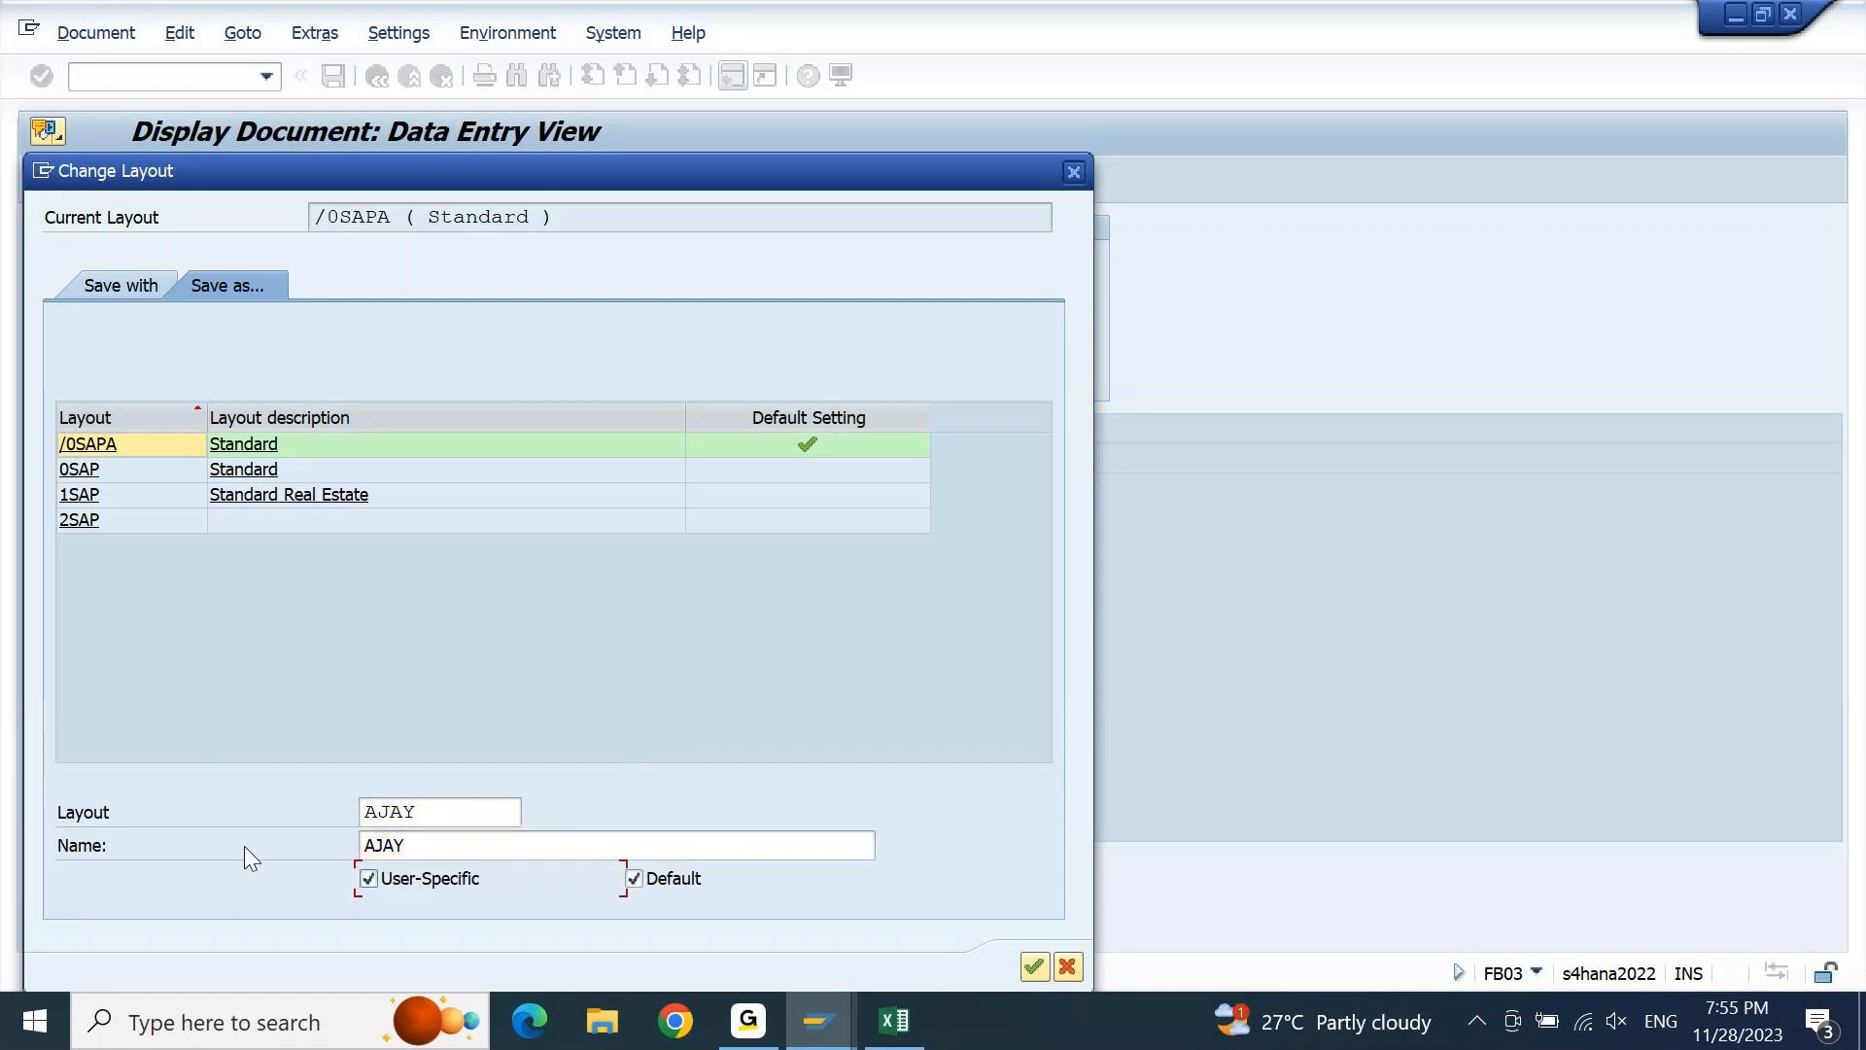
pyautogui.click(1036, 967)
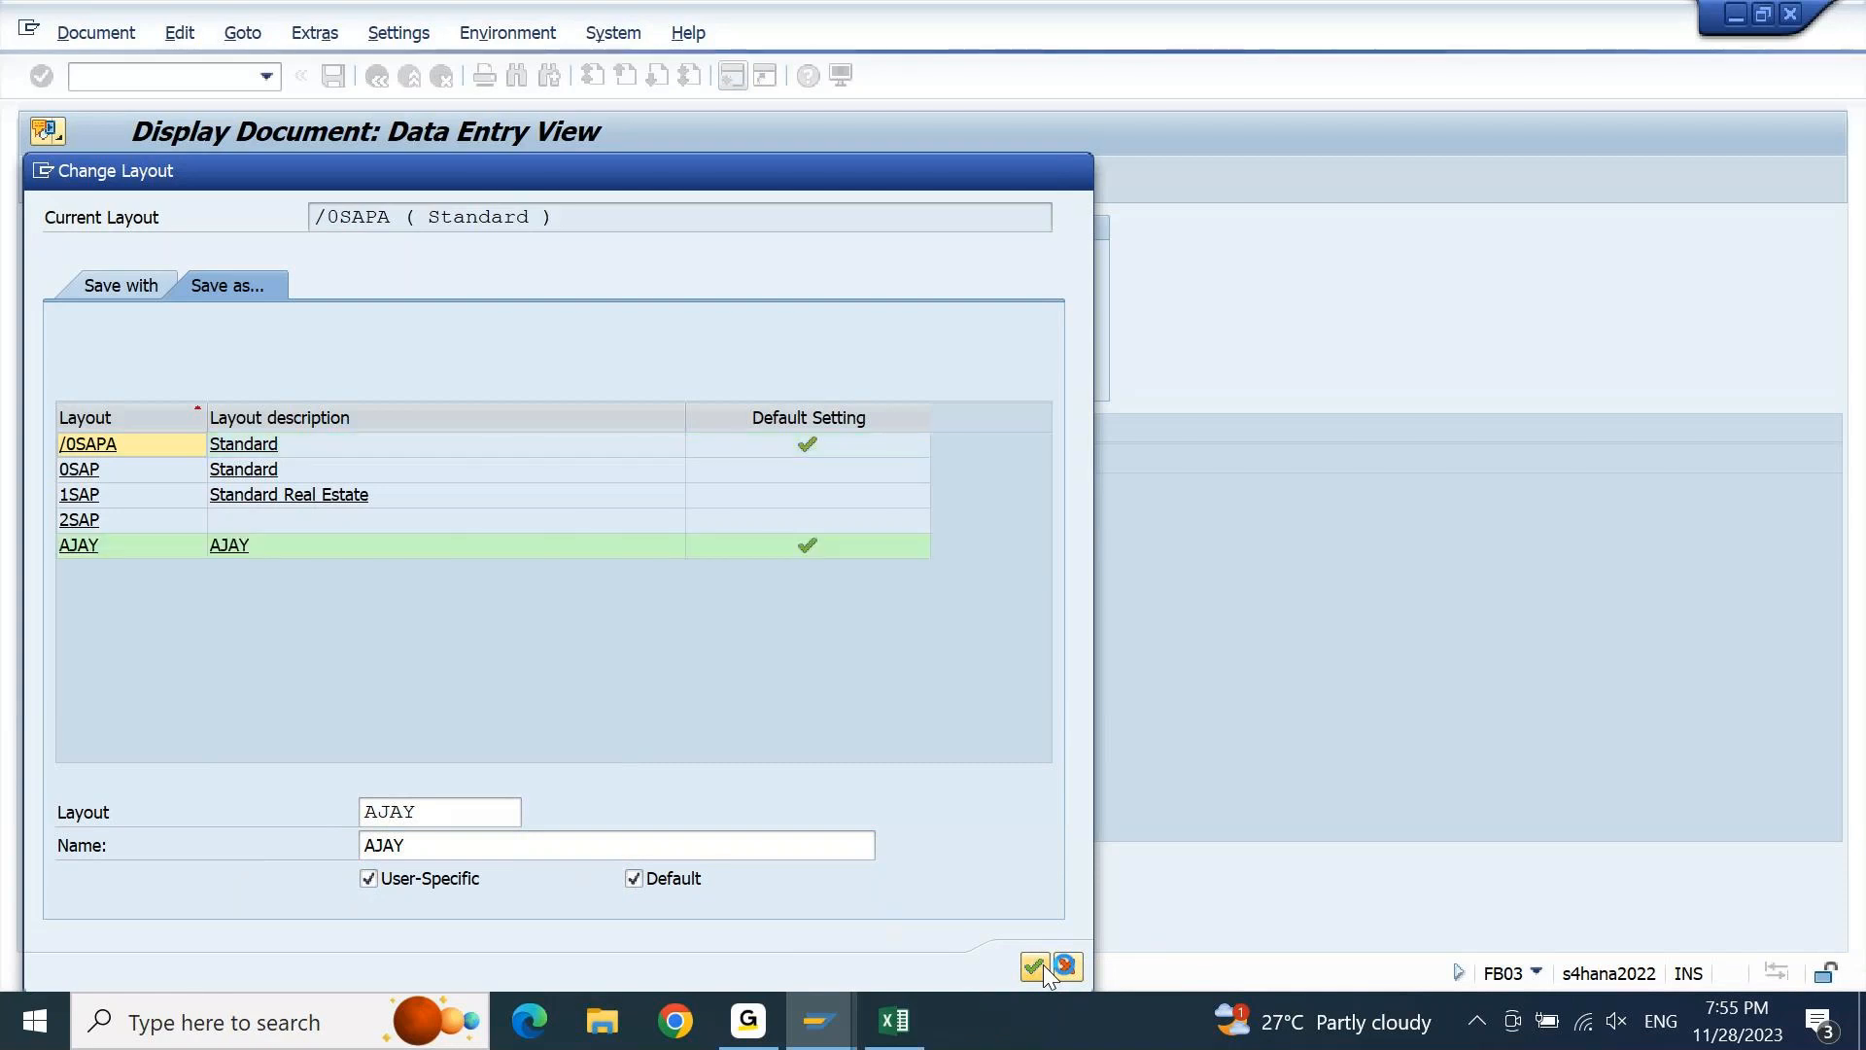
# Apply the saved layout, and check the bank line's Assignment and the vendor line's clearing document in the overview
pyautogui.click(784, 965)
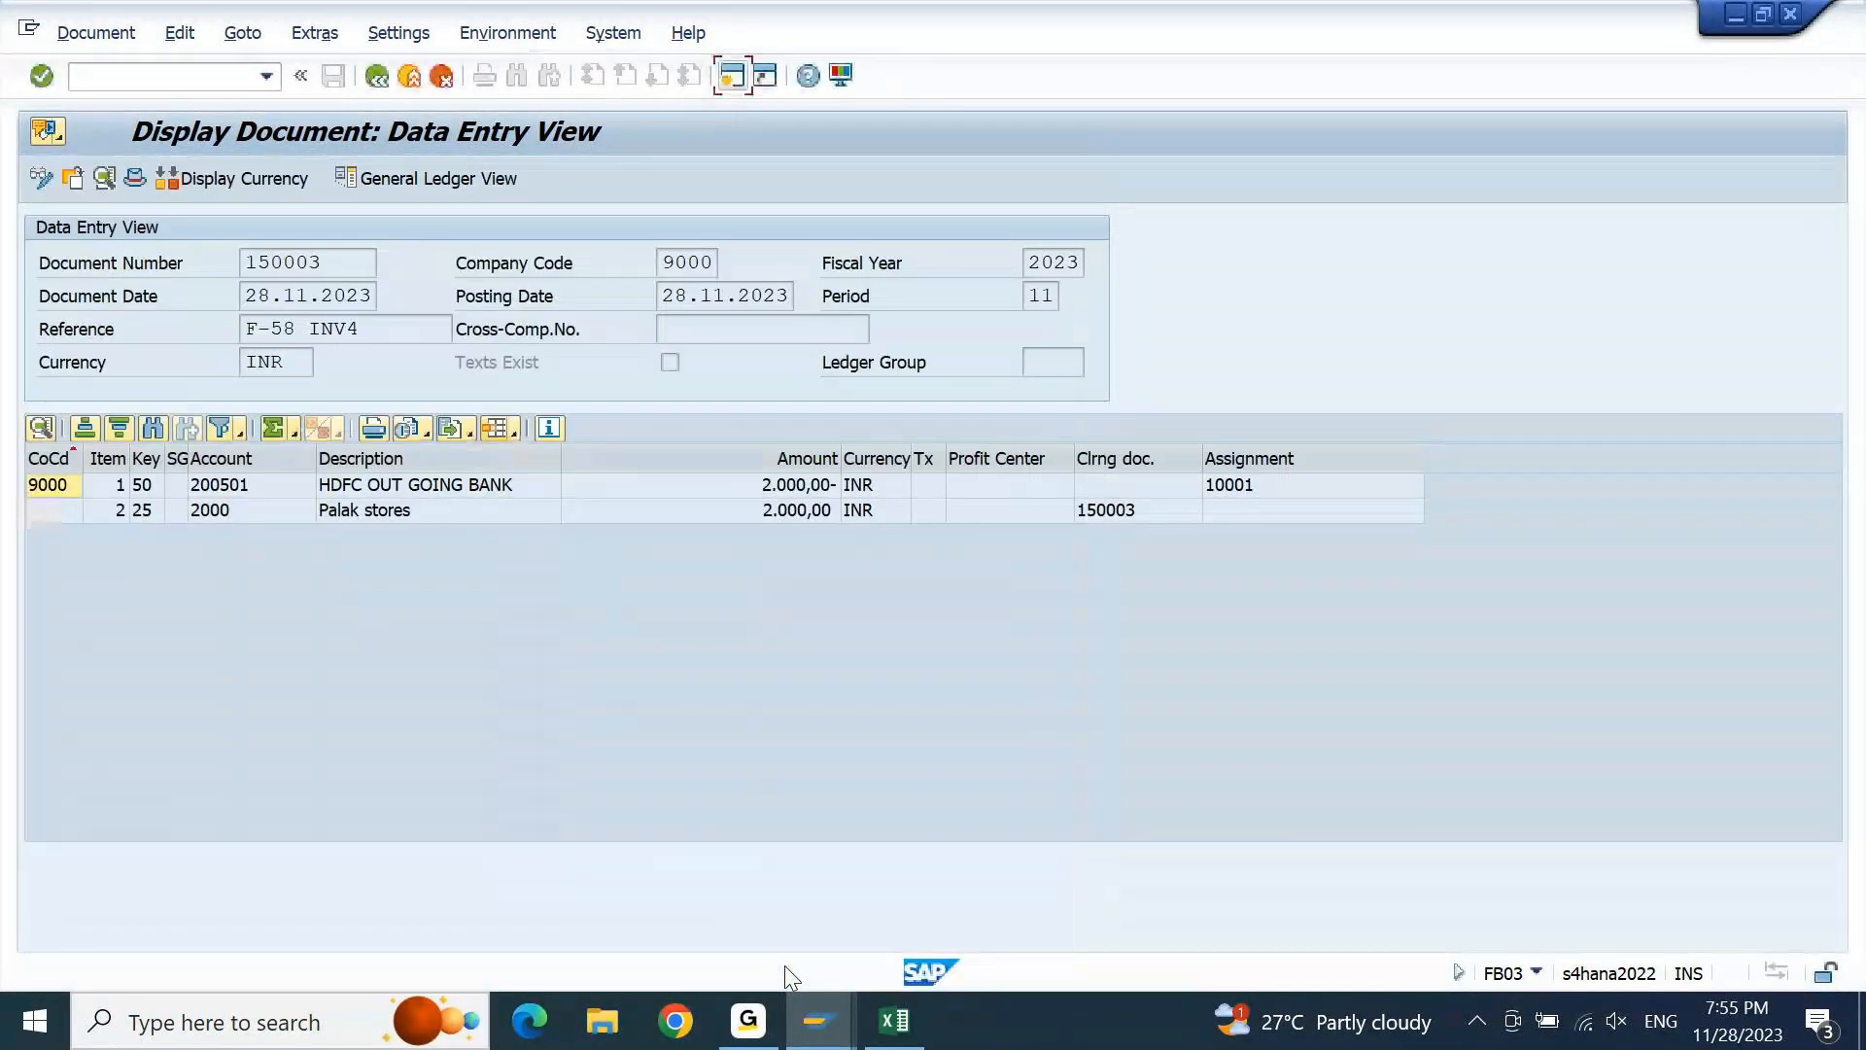
pyautogui.click(1291, 486)
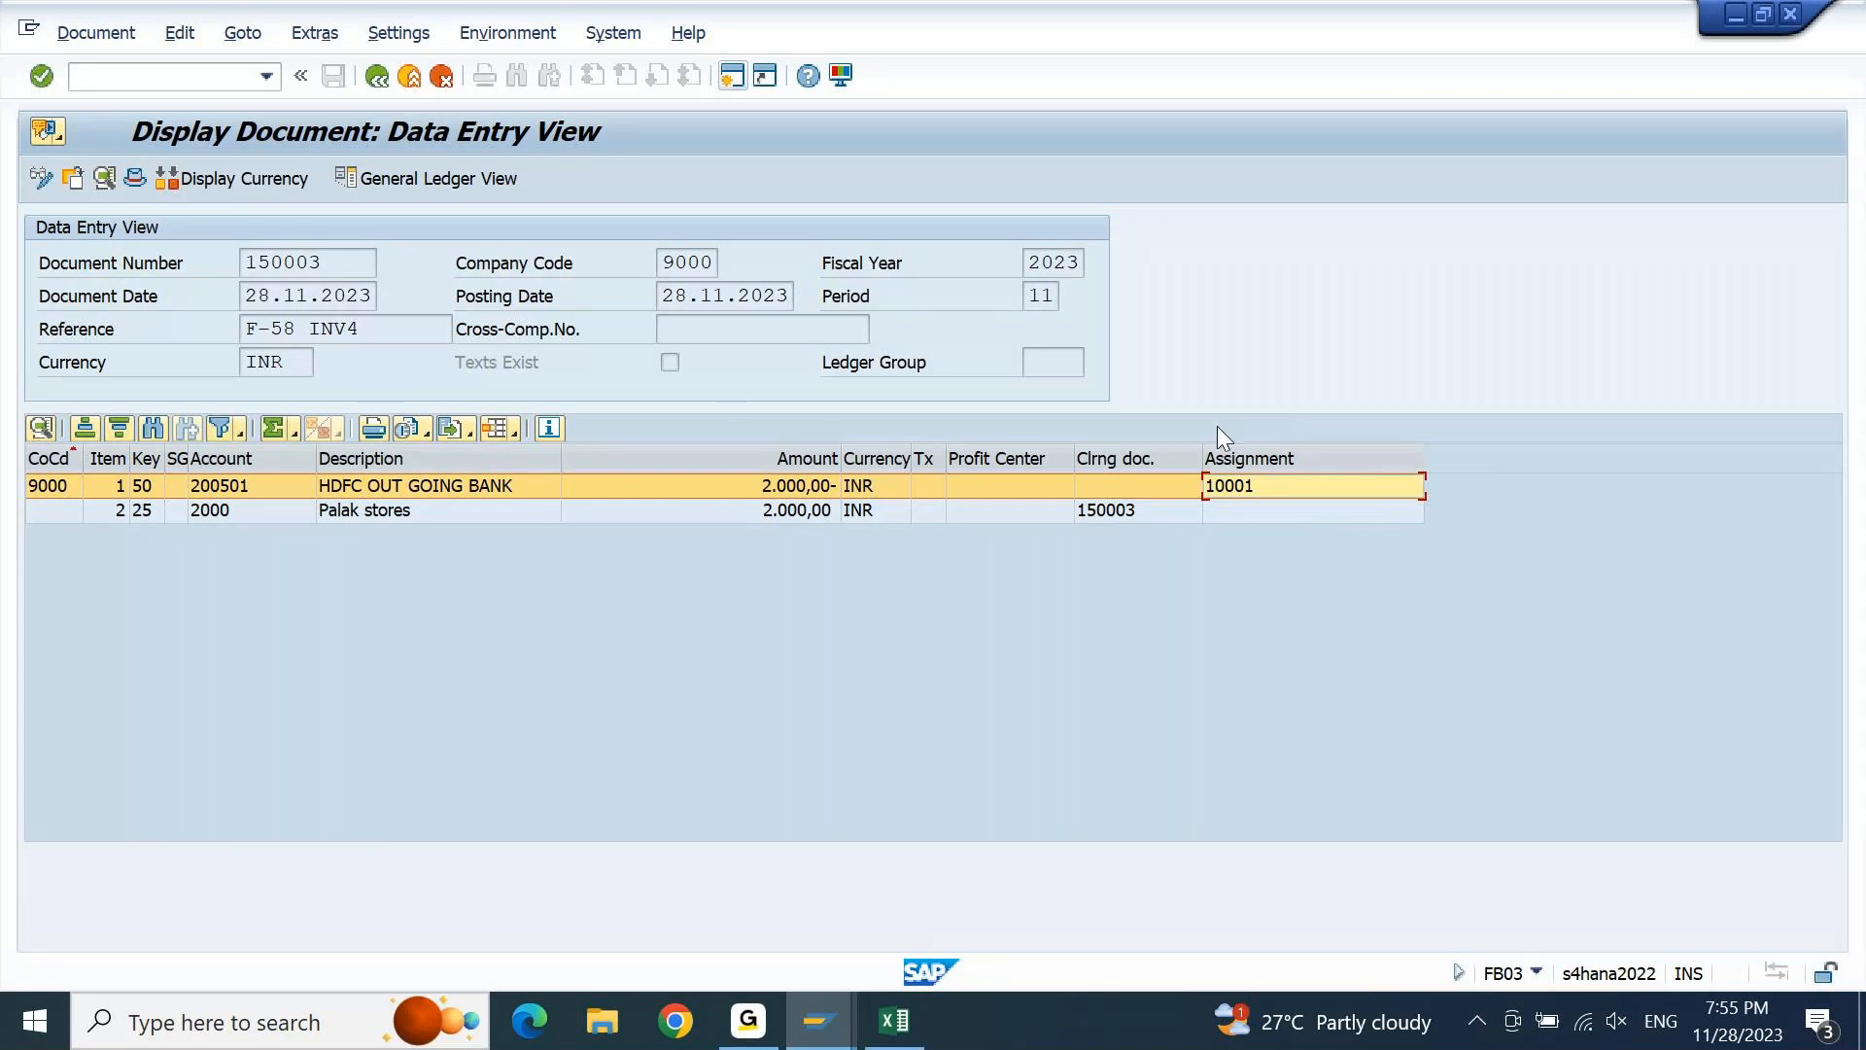
pyautogui.click(1121, 518)
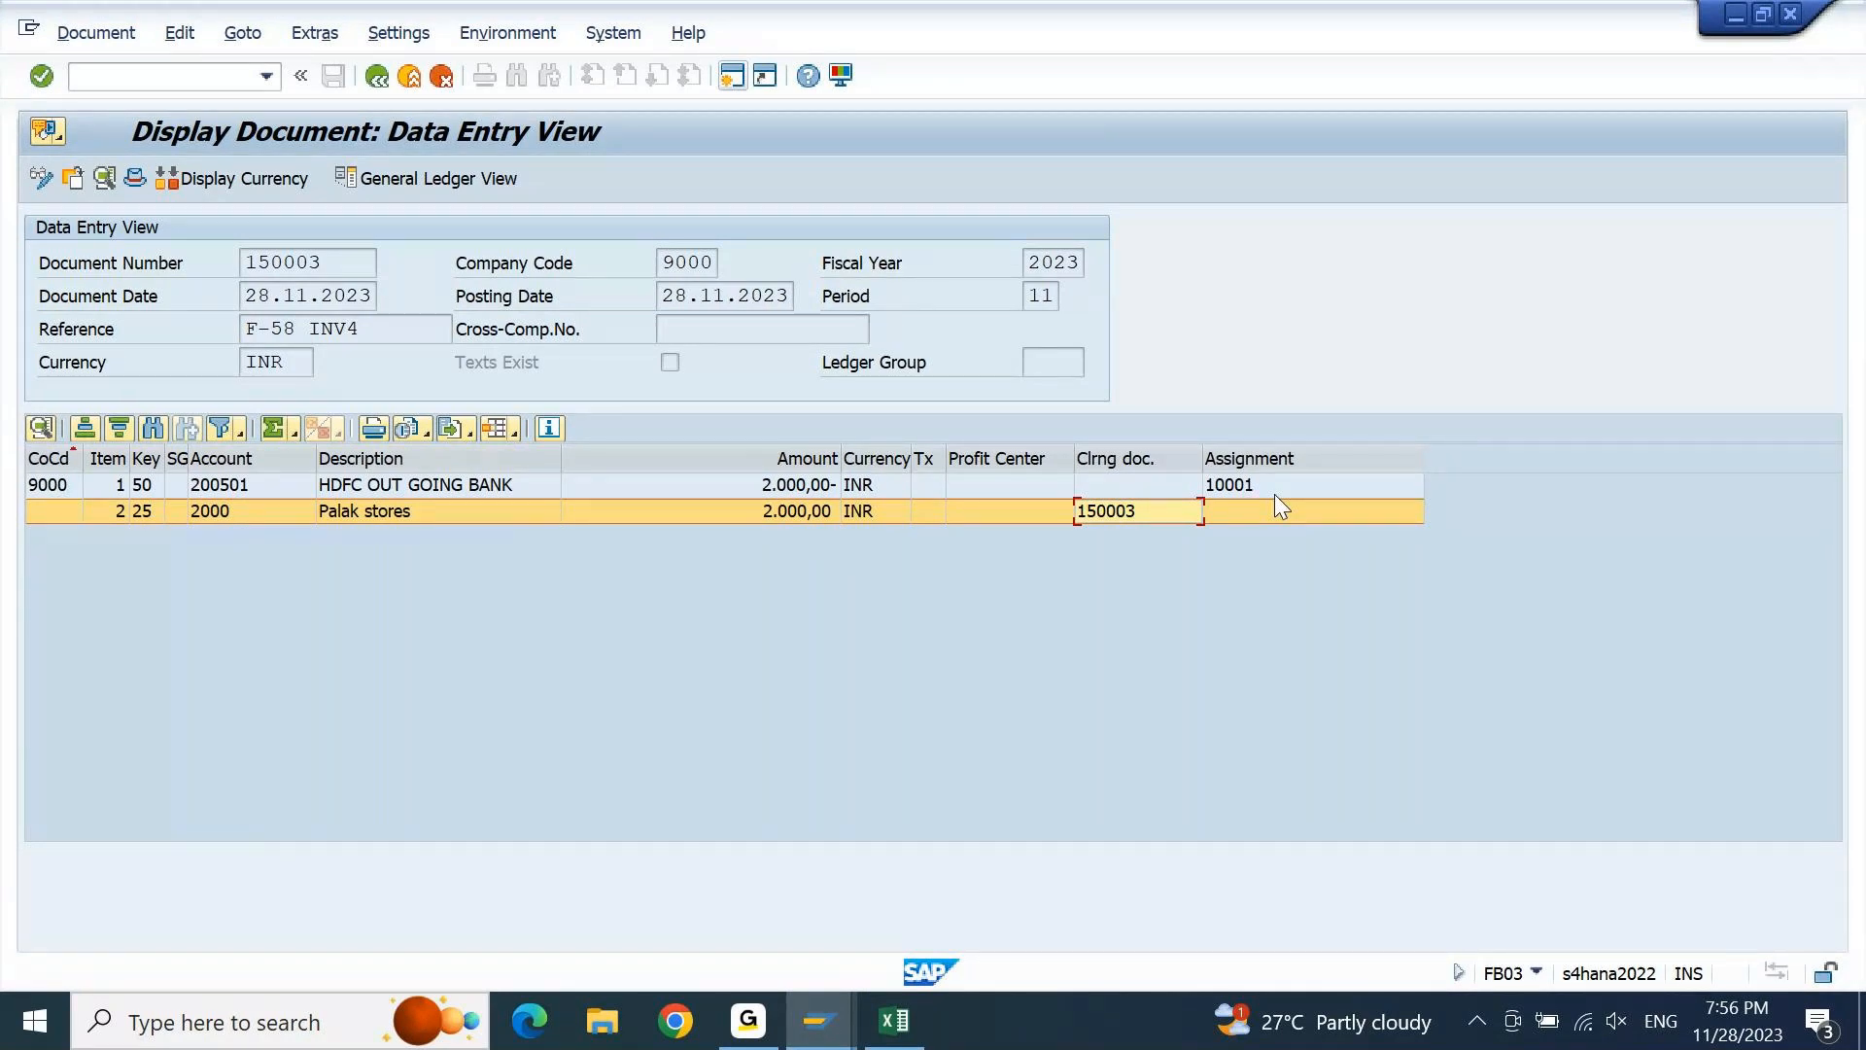
# Return to the check reference session, leave its selection screen, and open the spool request selection with transaction SP01
pyautogui.click(821, 1020)
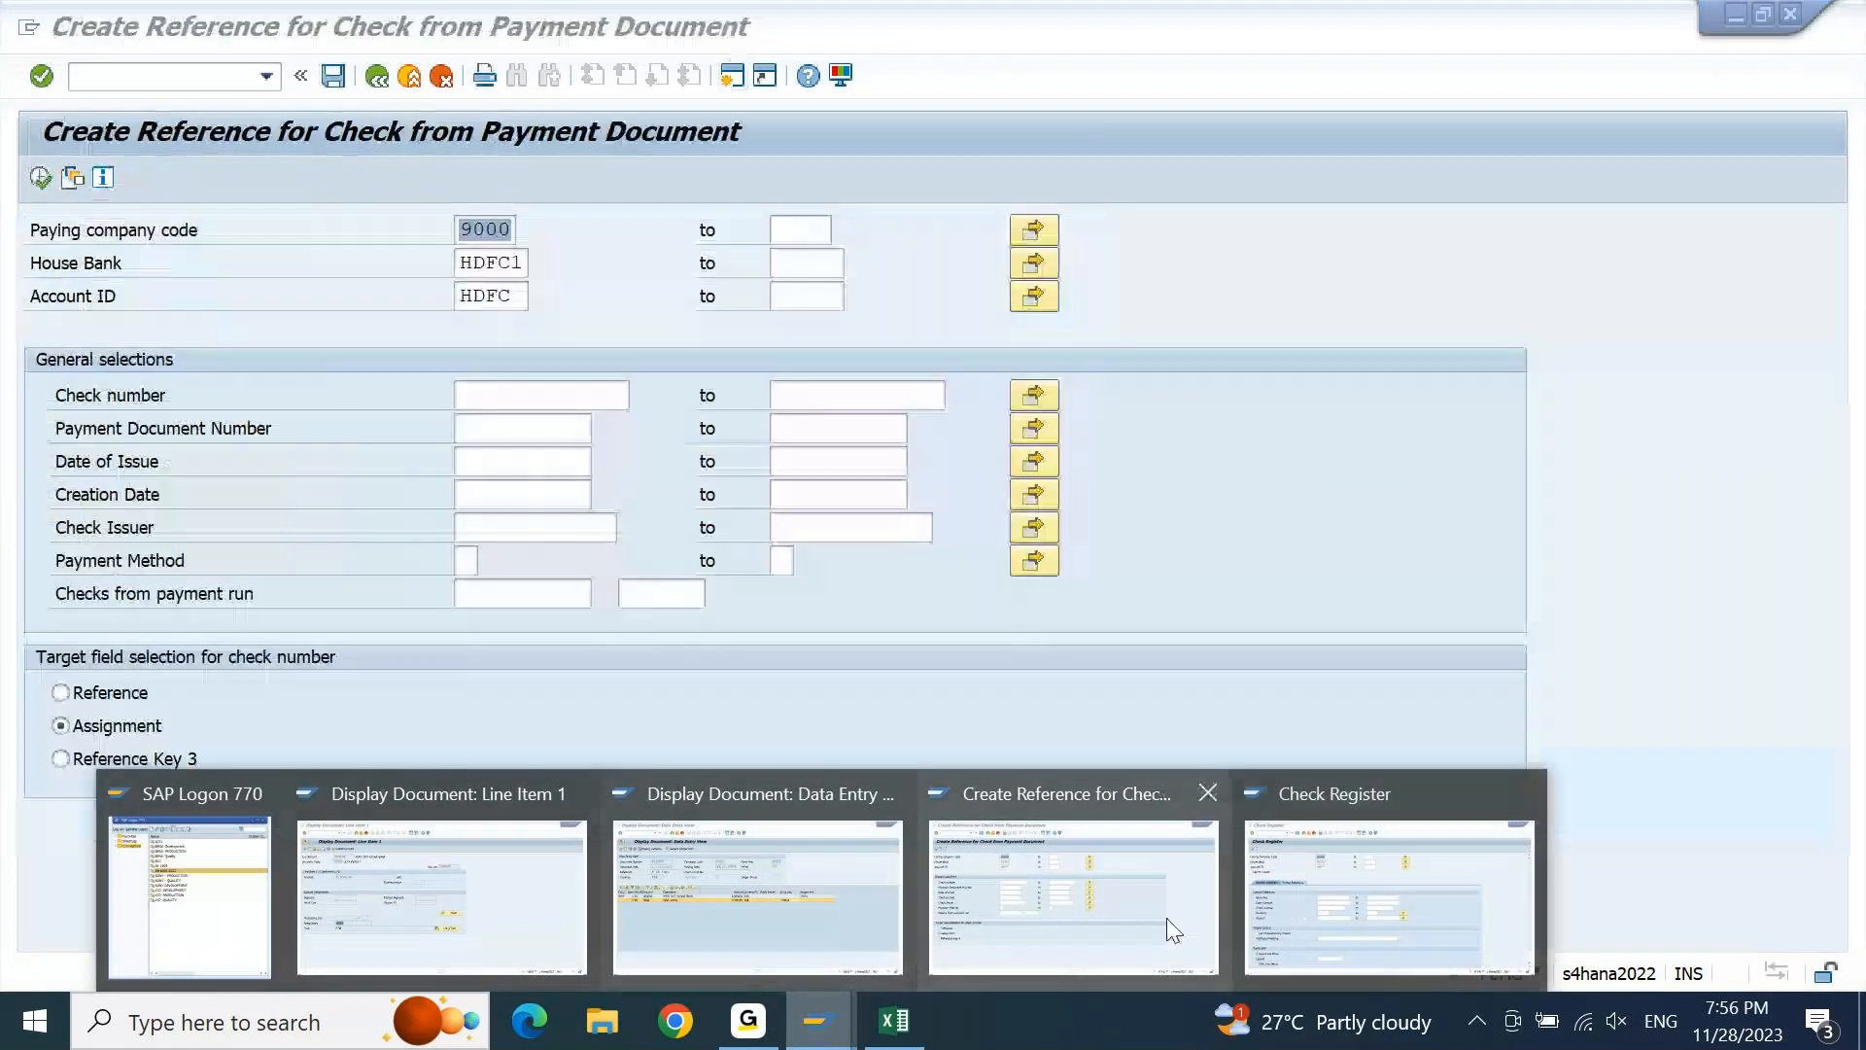
pyautogui.click(1172, 926)
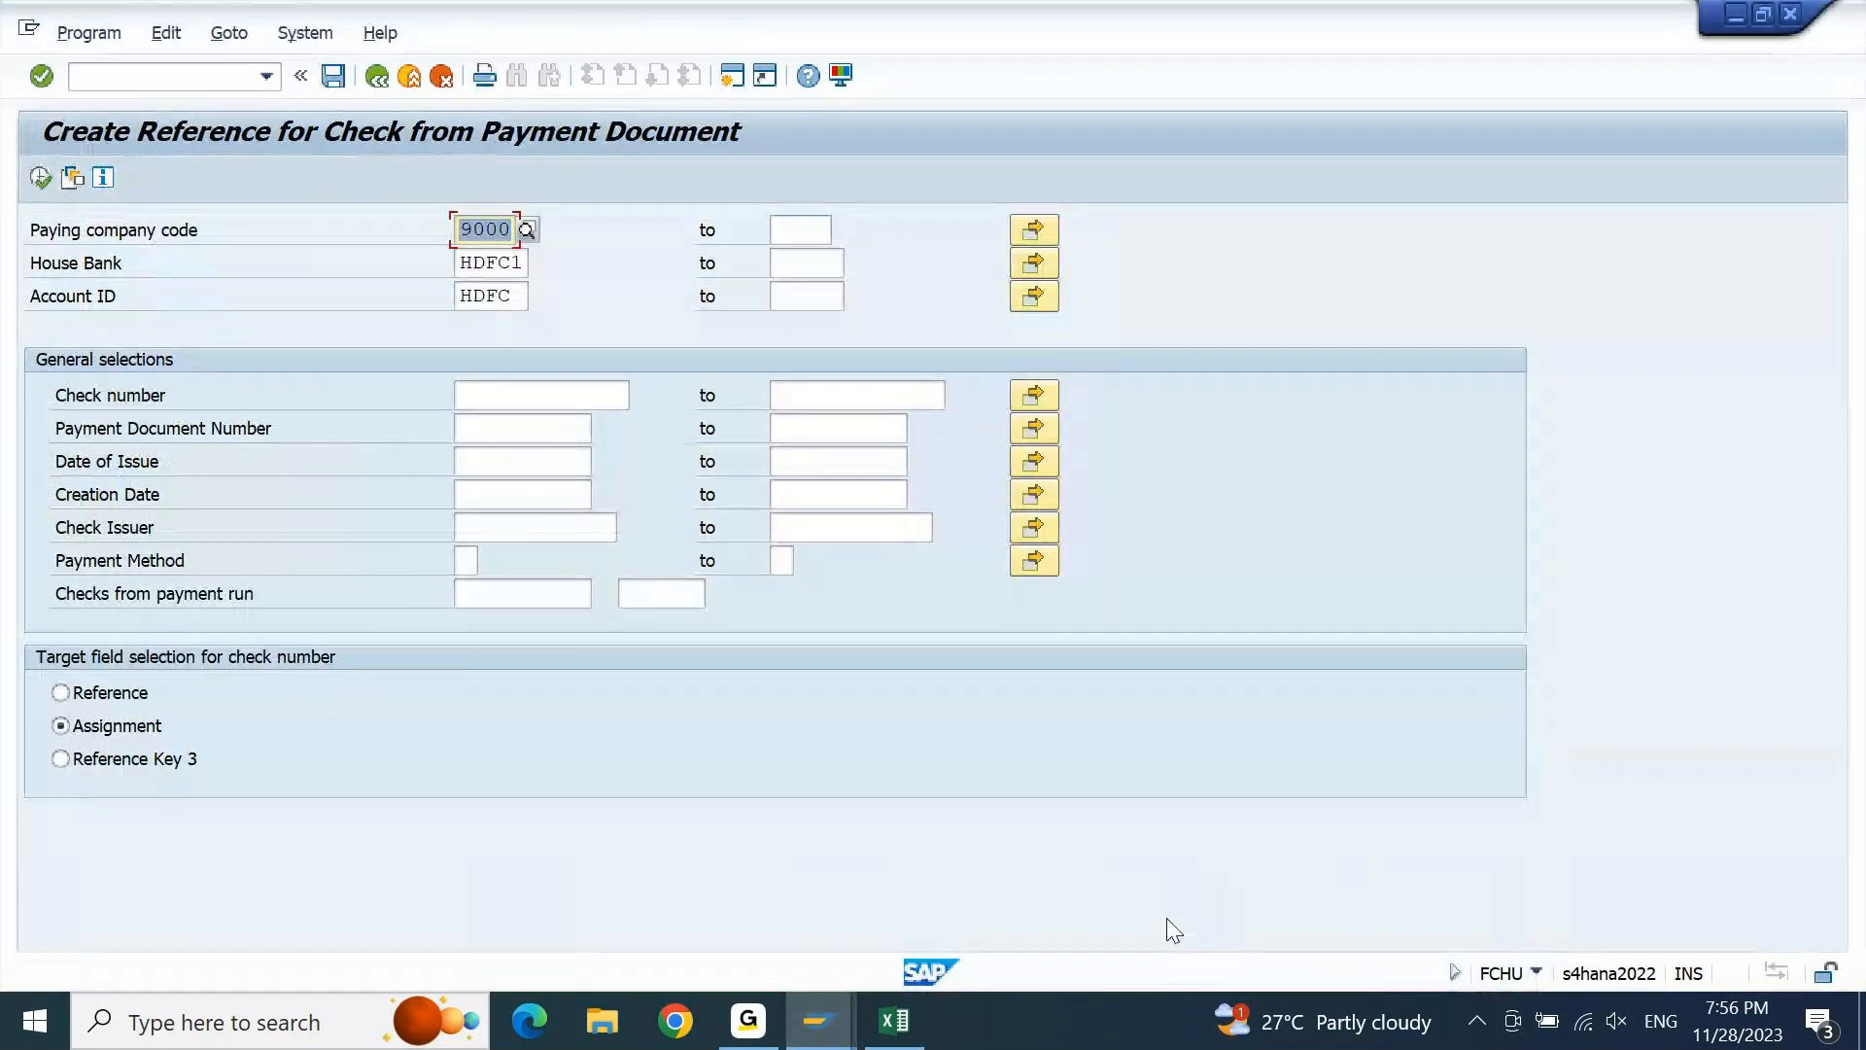
pyautogui.press('F3')
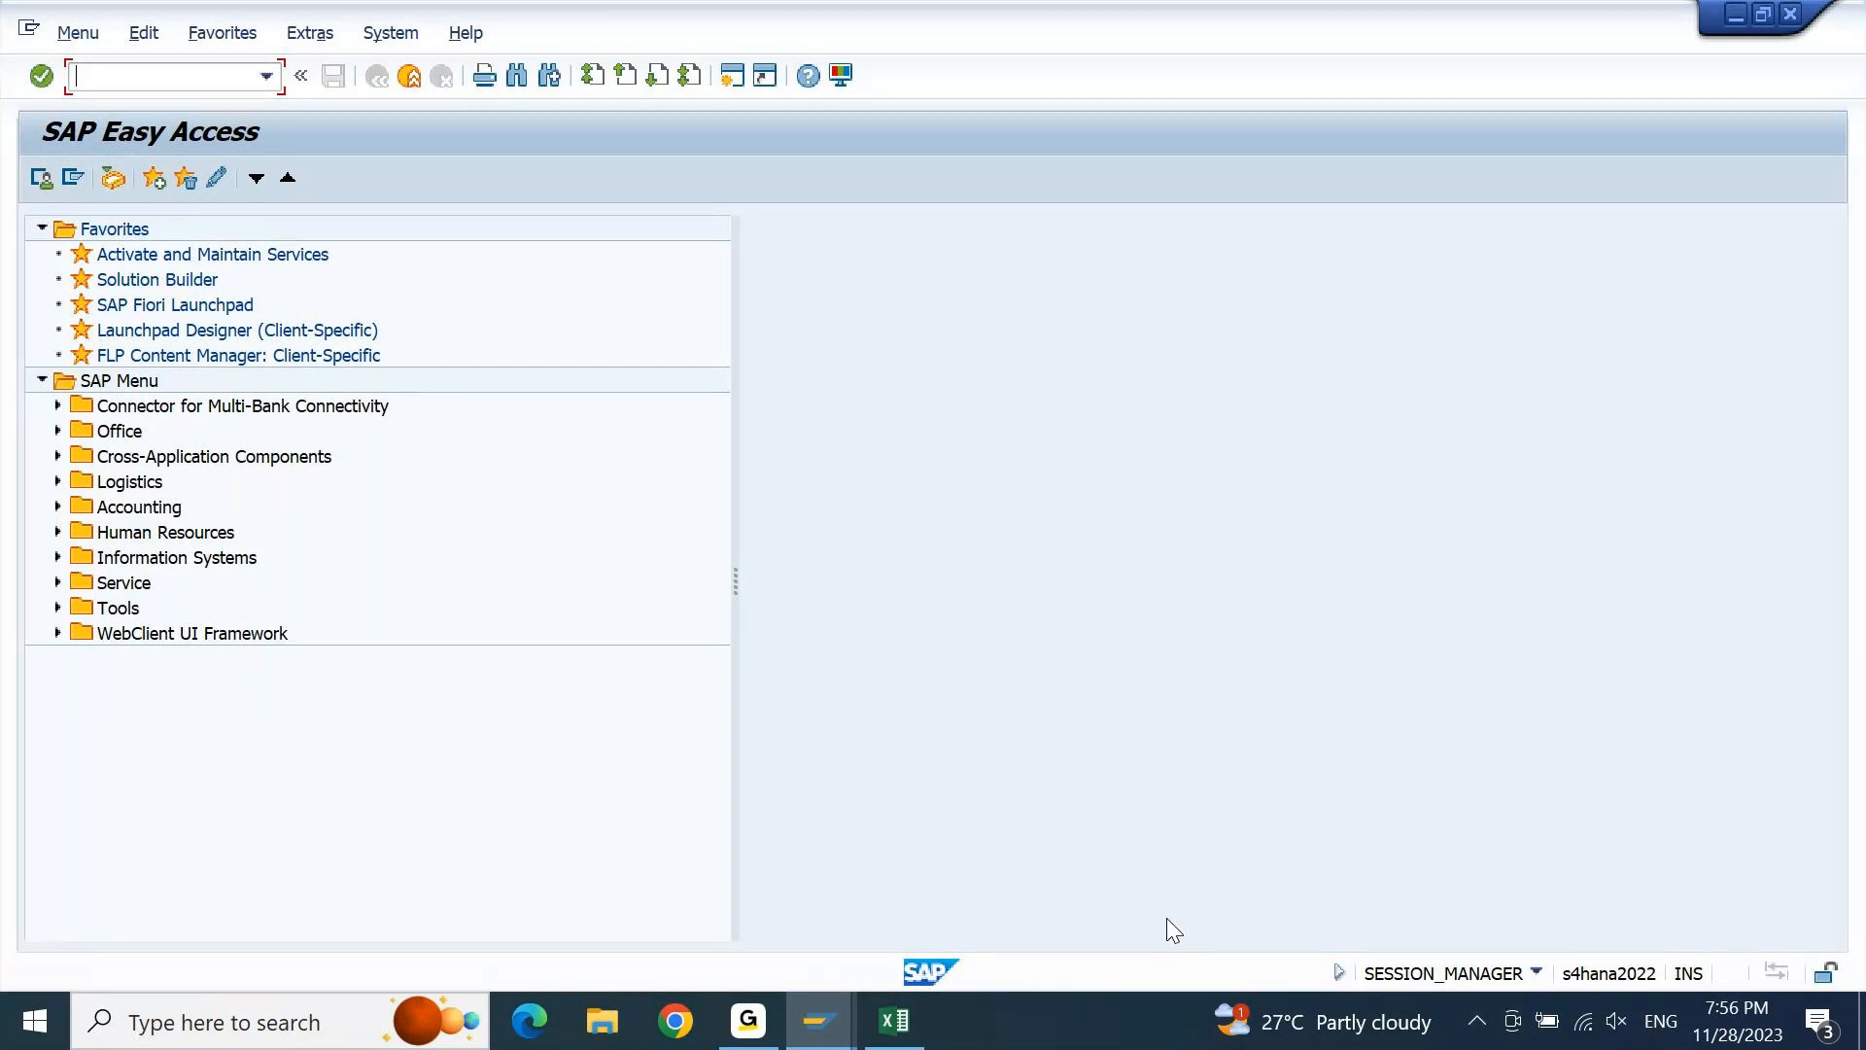
pyautogui.write('SP01')
pyautogui.press('Return')
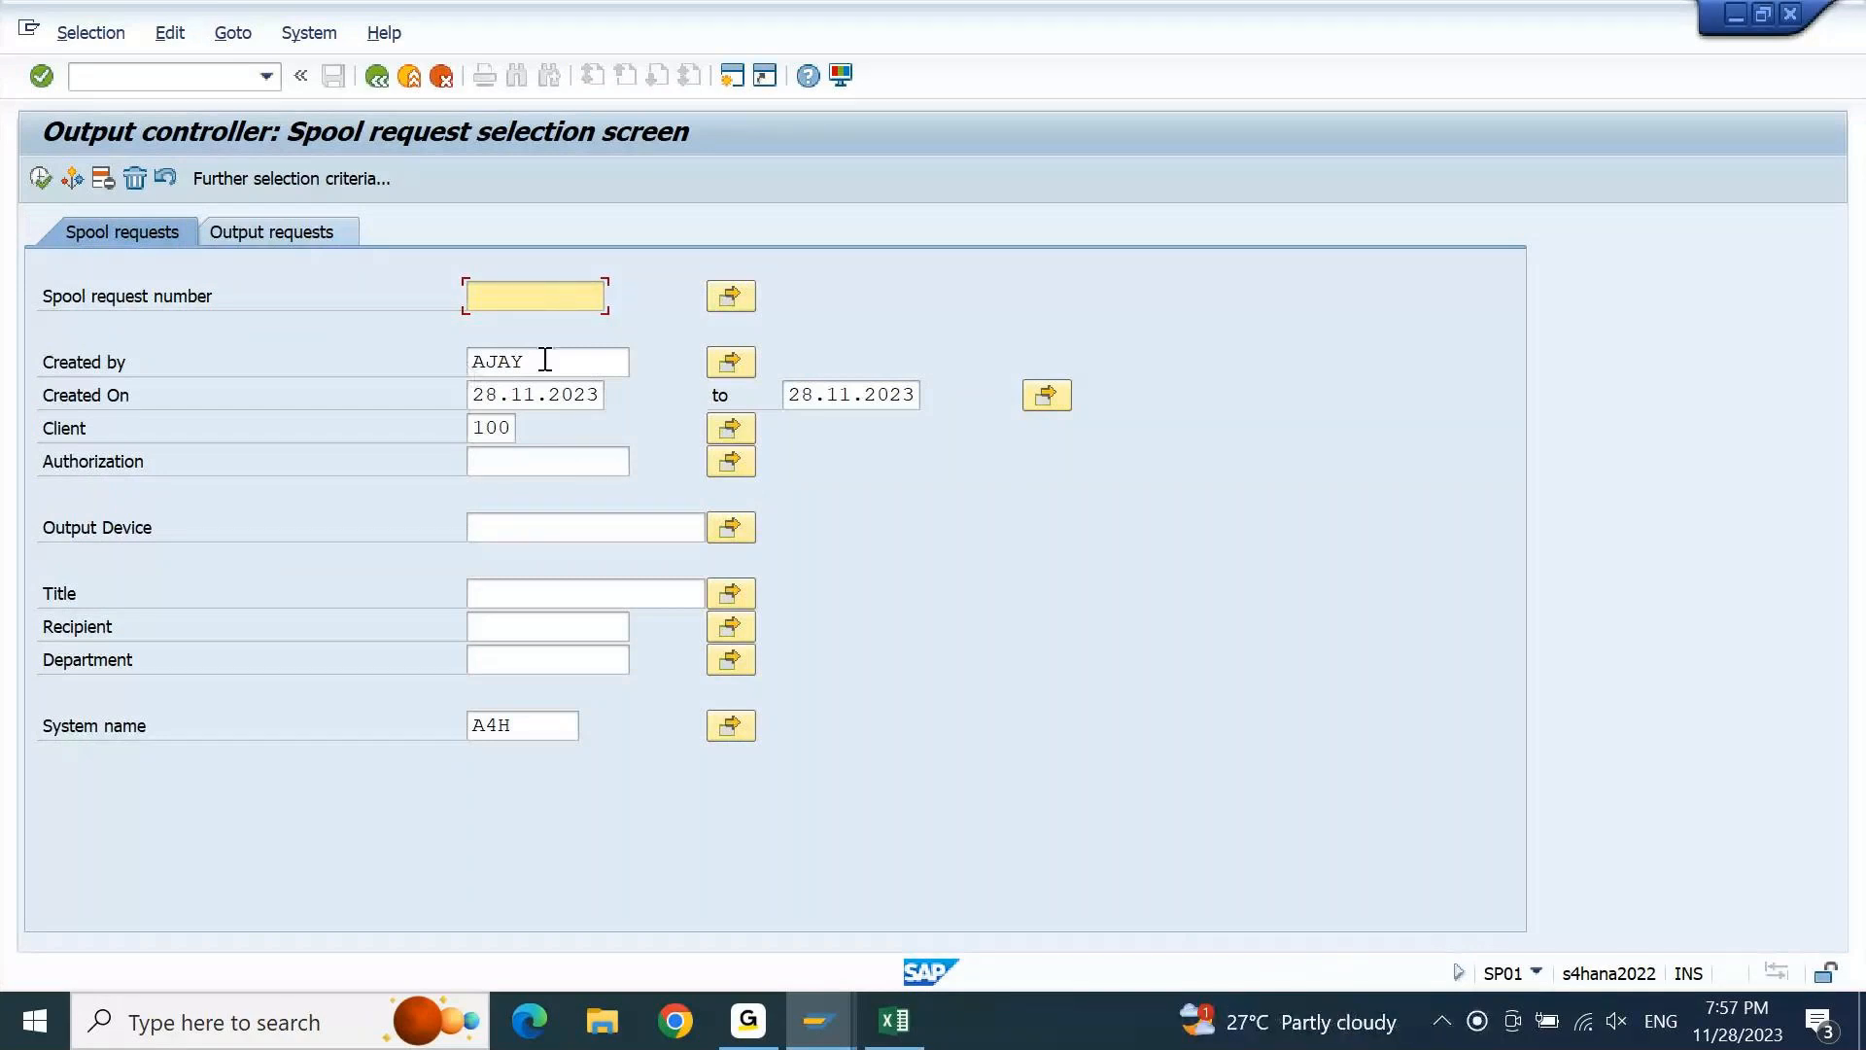
# List the spool requests created by the current user on 28.11.2023 and select the Cheque request
pyautogui.moveTo(545, 360); pyautogui.dragTo(427, 375)
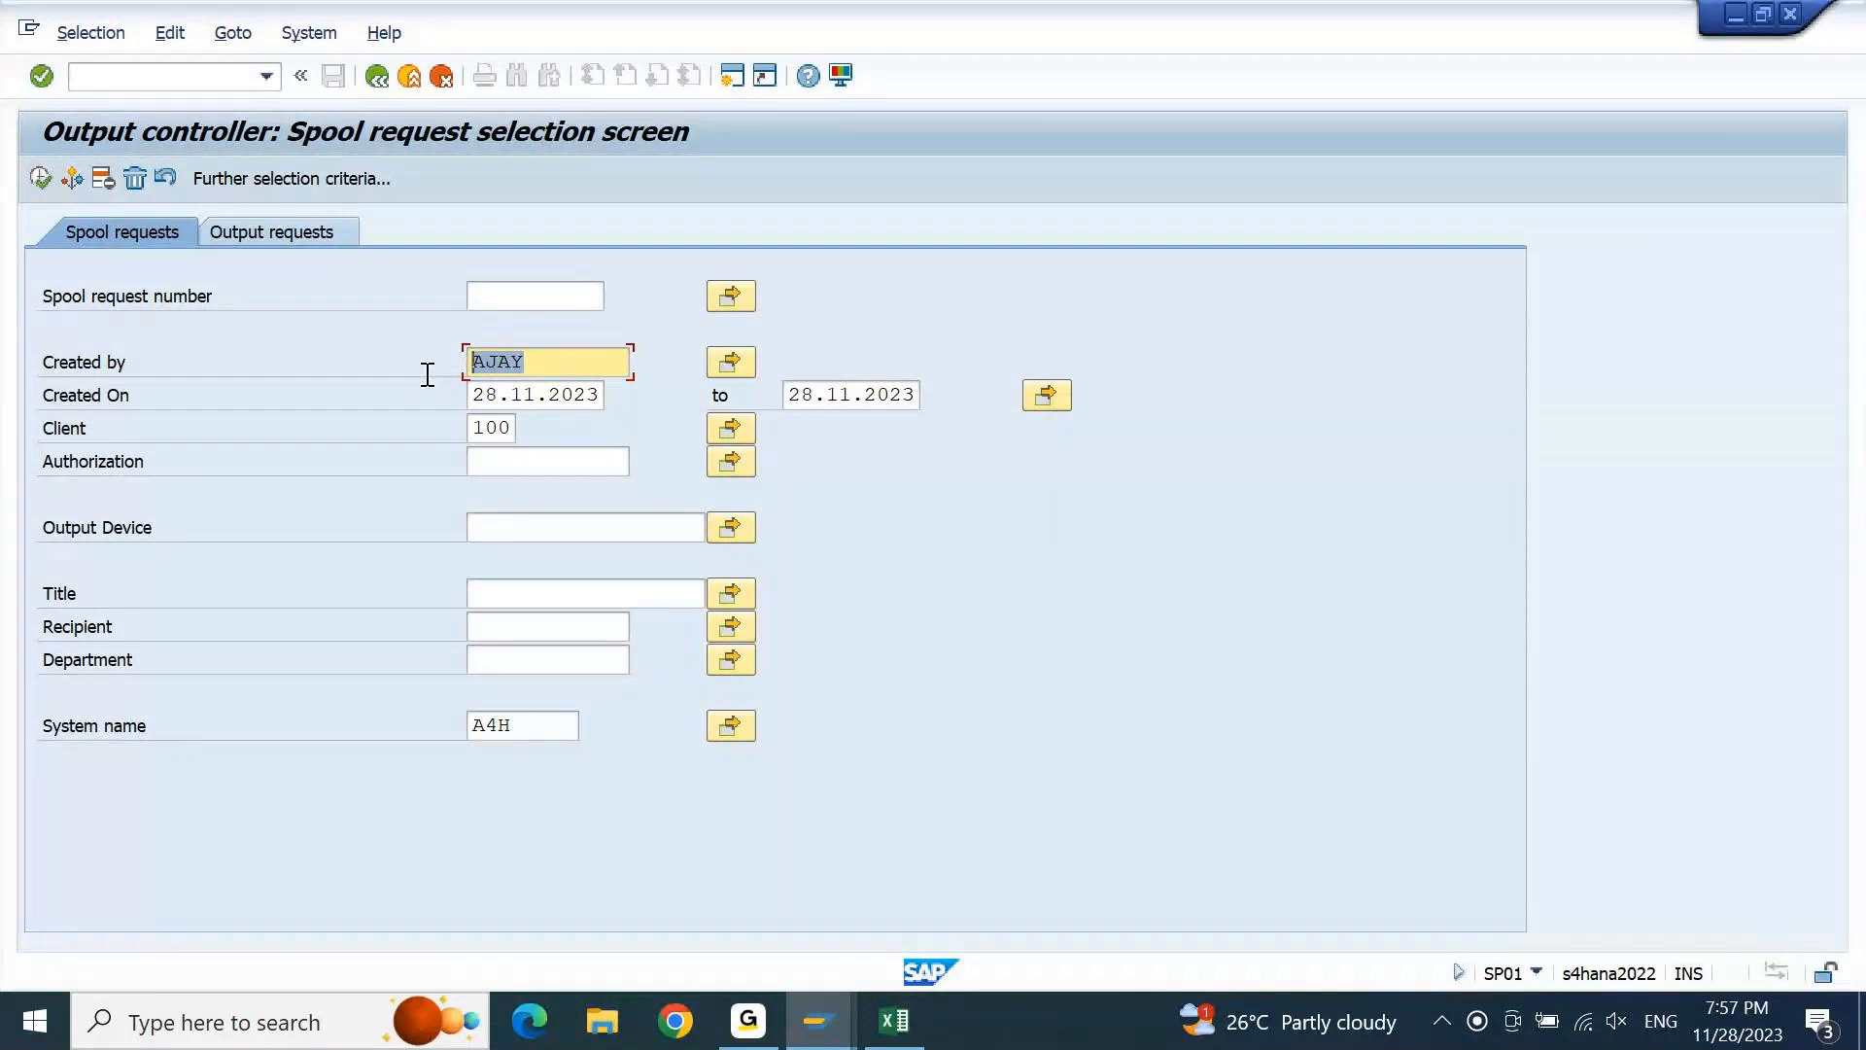
pyautogui.click(541, 394)
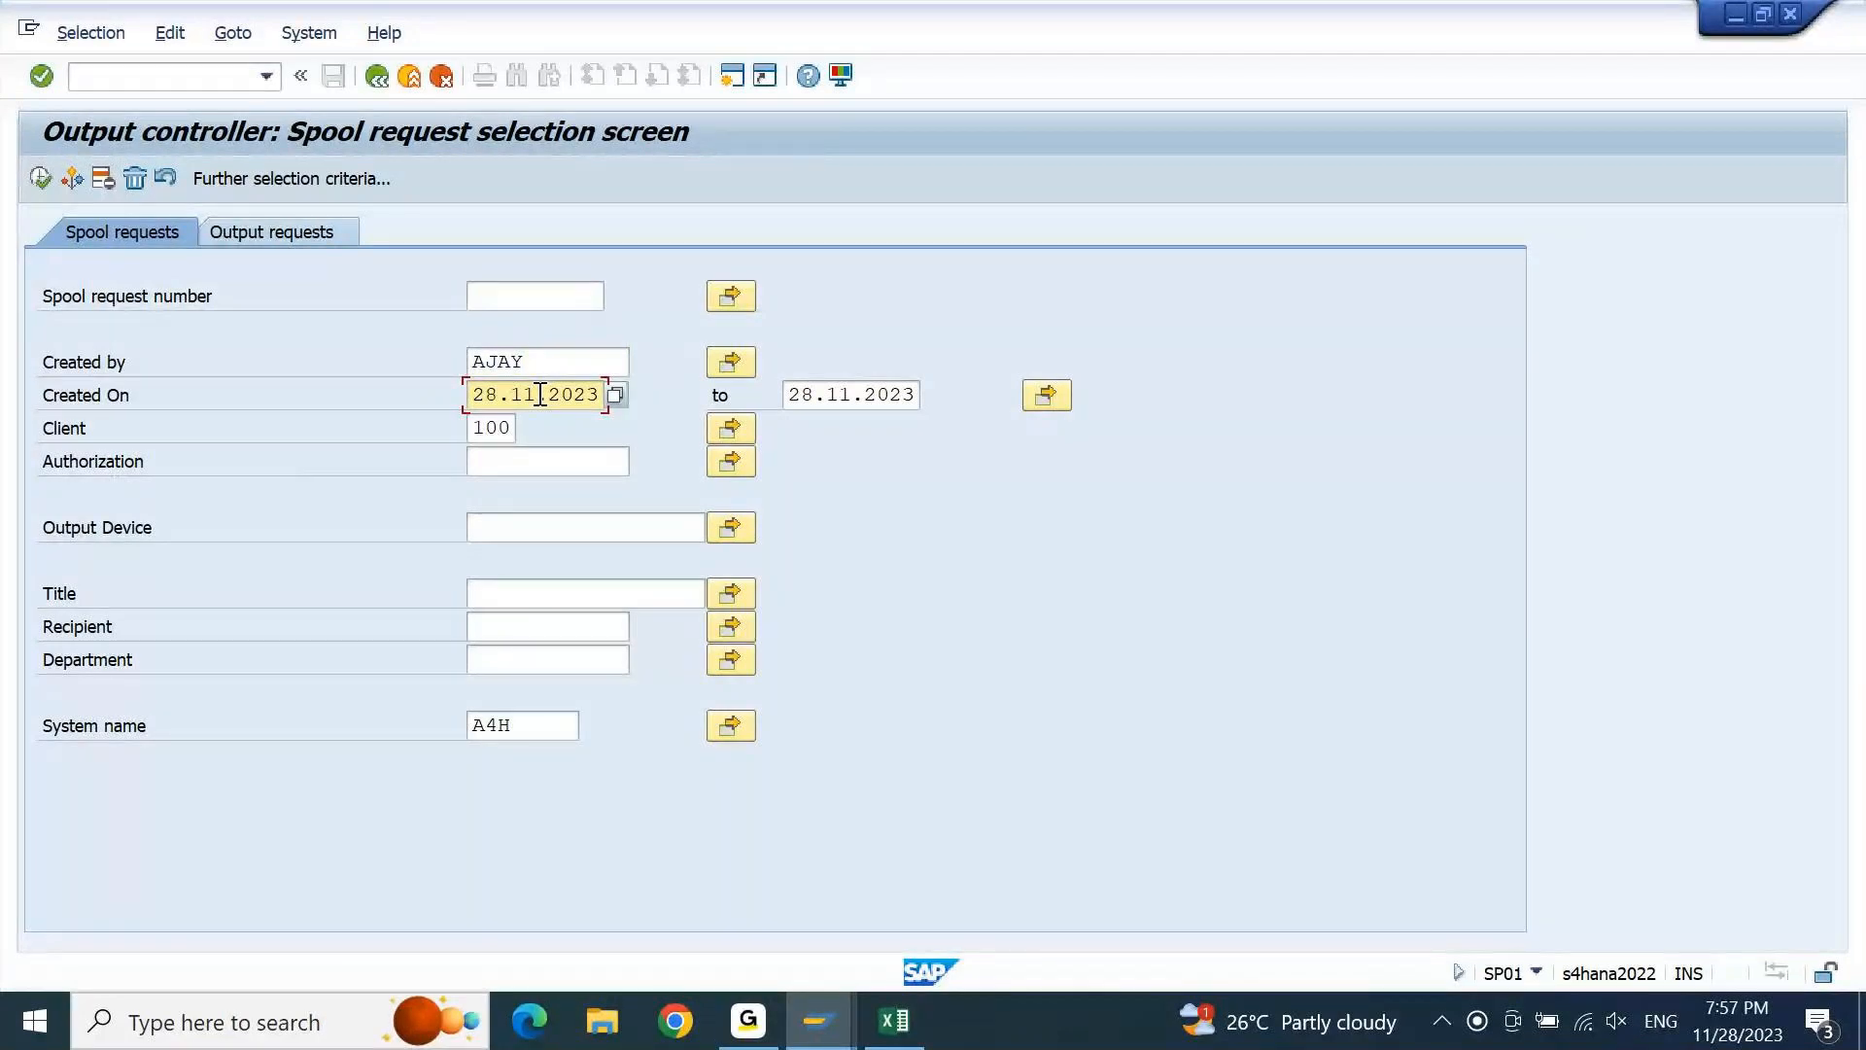
pyautogui.click(40, 181)
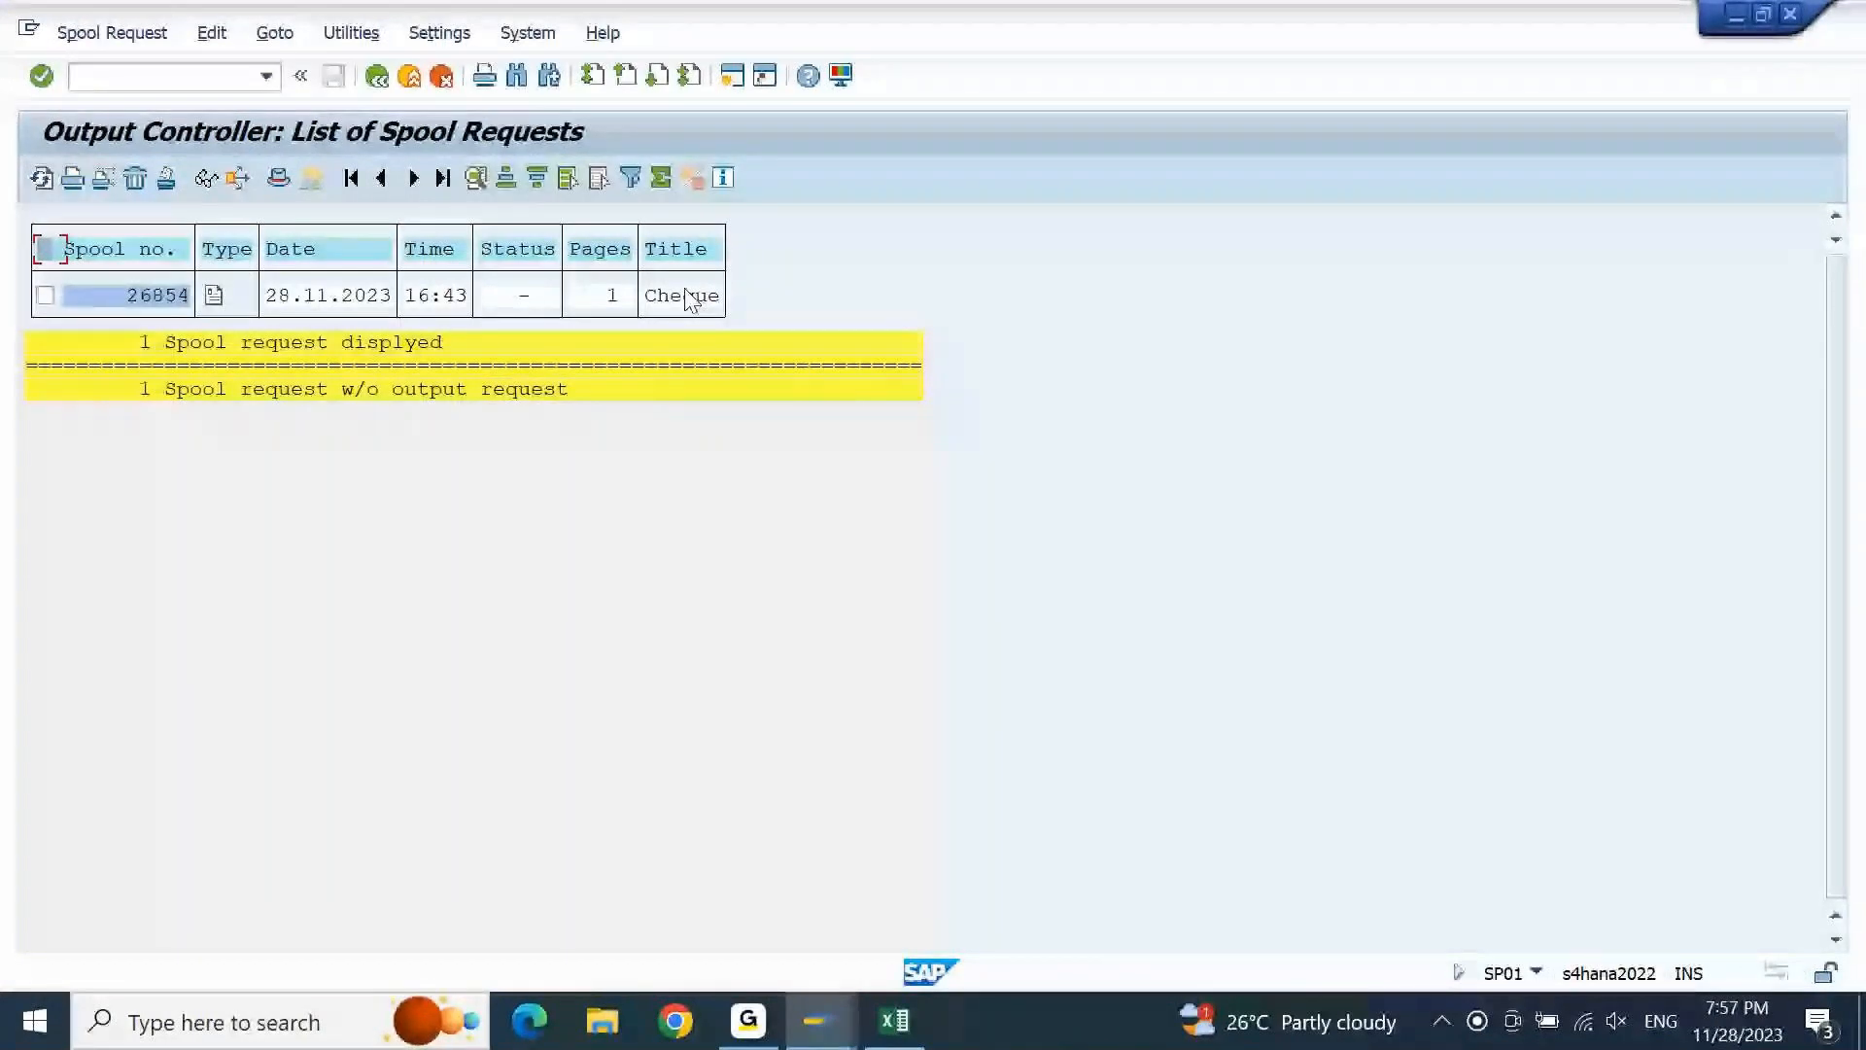
pyautogui.click(71, 296)
# Check the bank line item of payment document 150003 in its own session, and return to the spool request list
pyautogui.click(844, 1045)
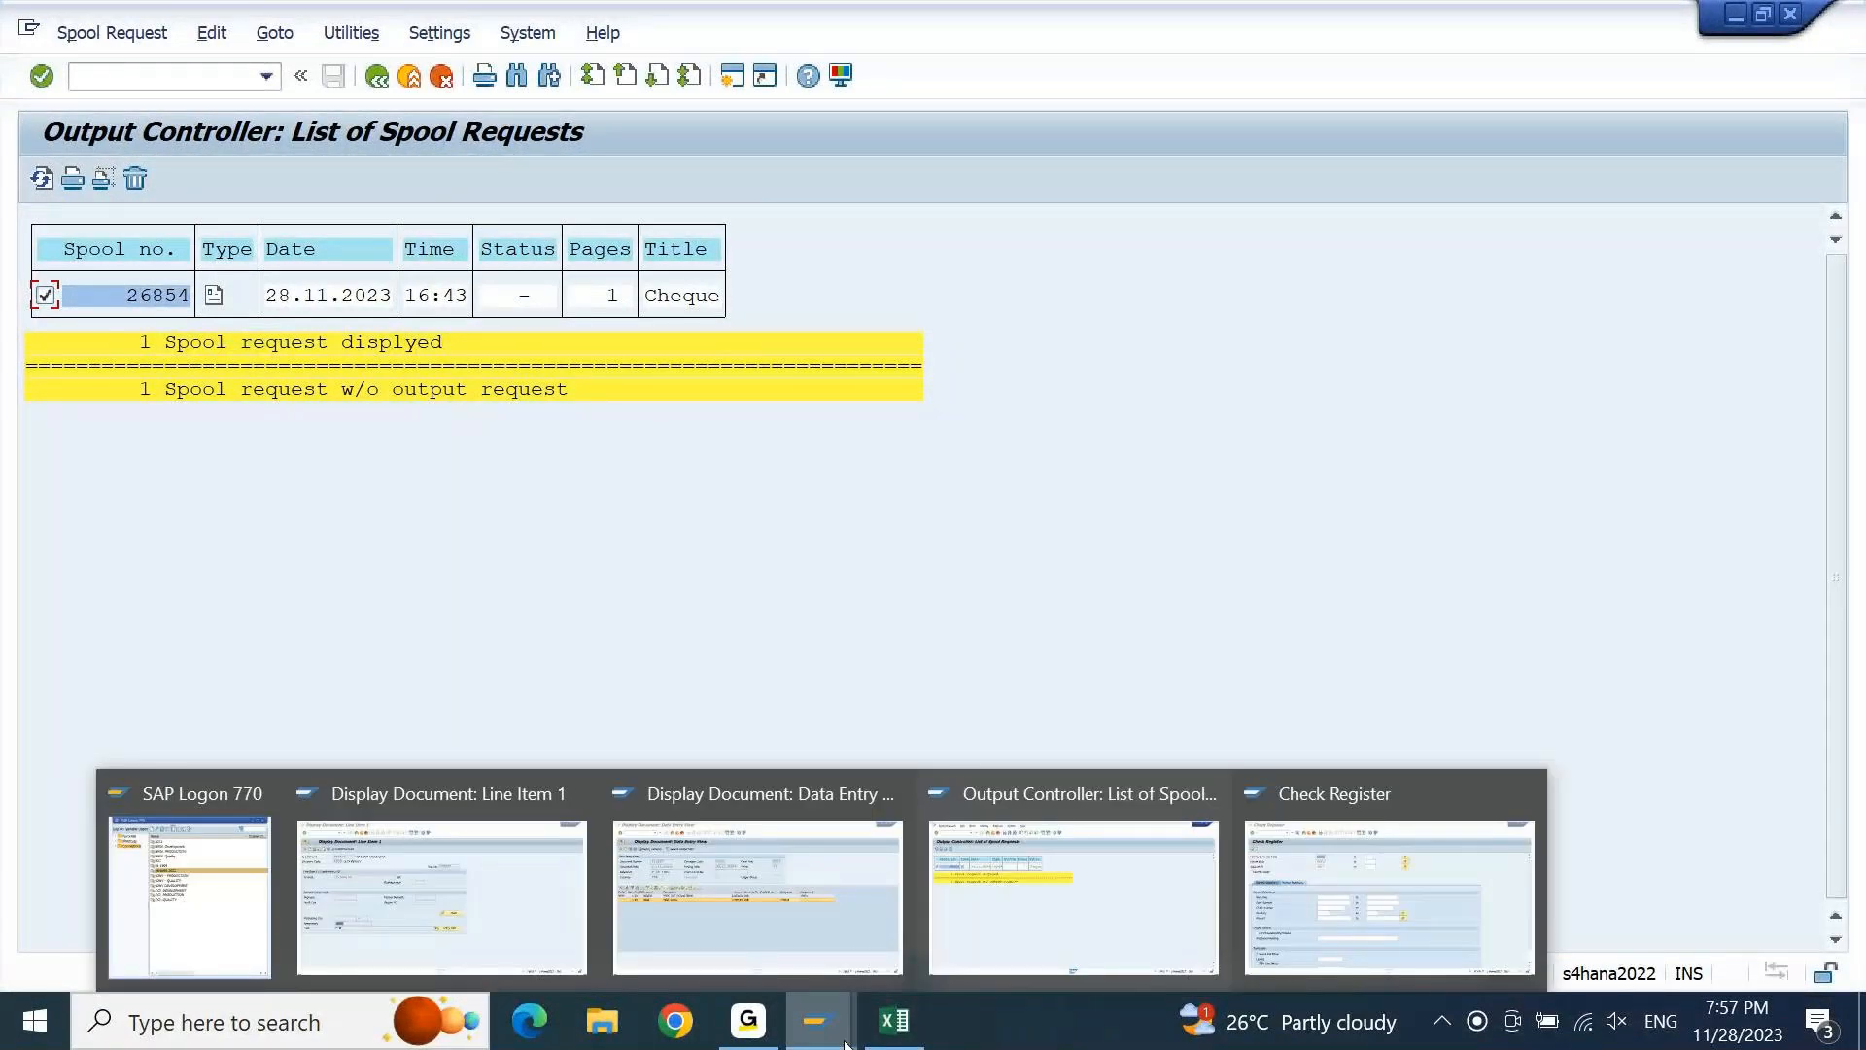
pyautogui.click(385, 859)
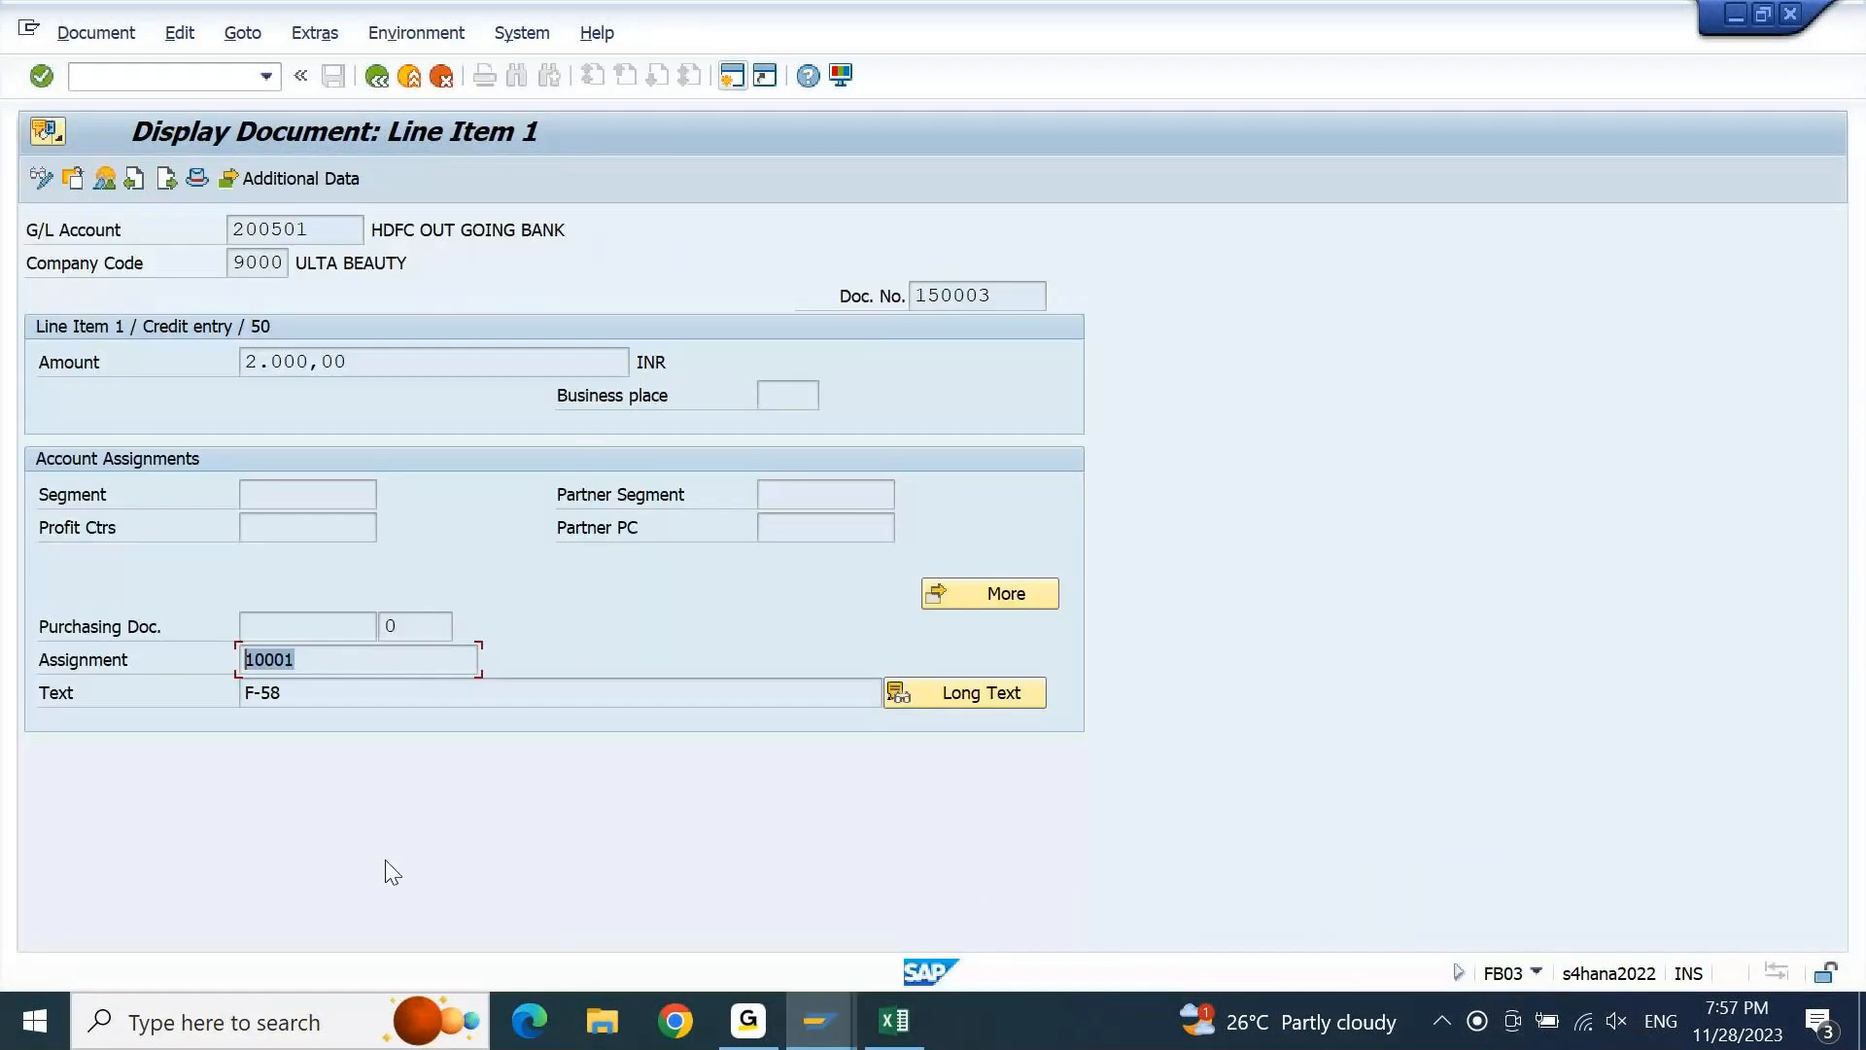
pyautogui.click(817, 1021)
pyautogui.click(1094, 935)
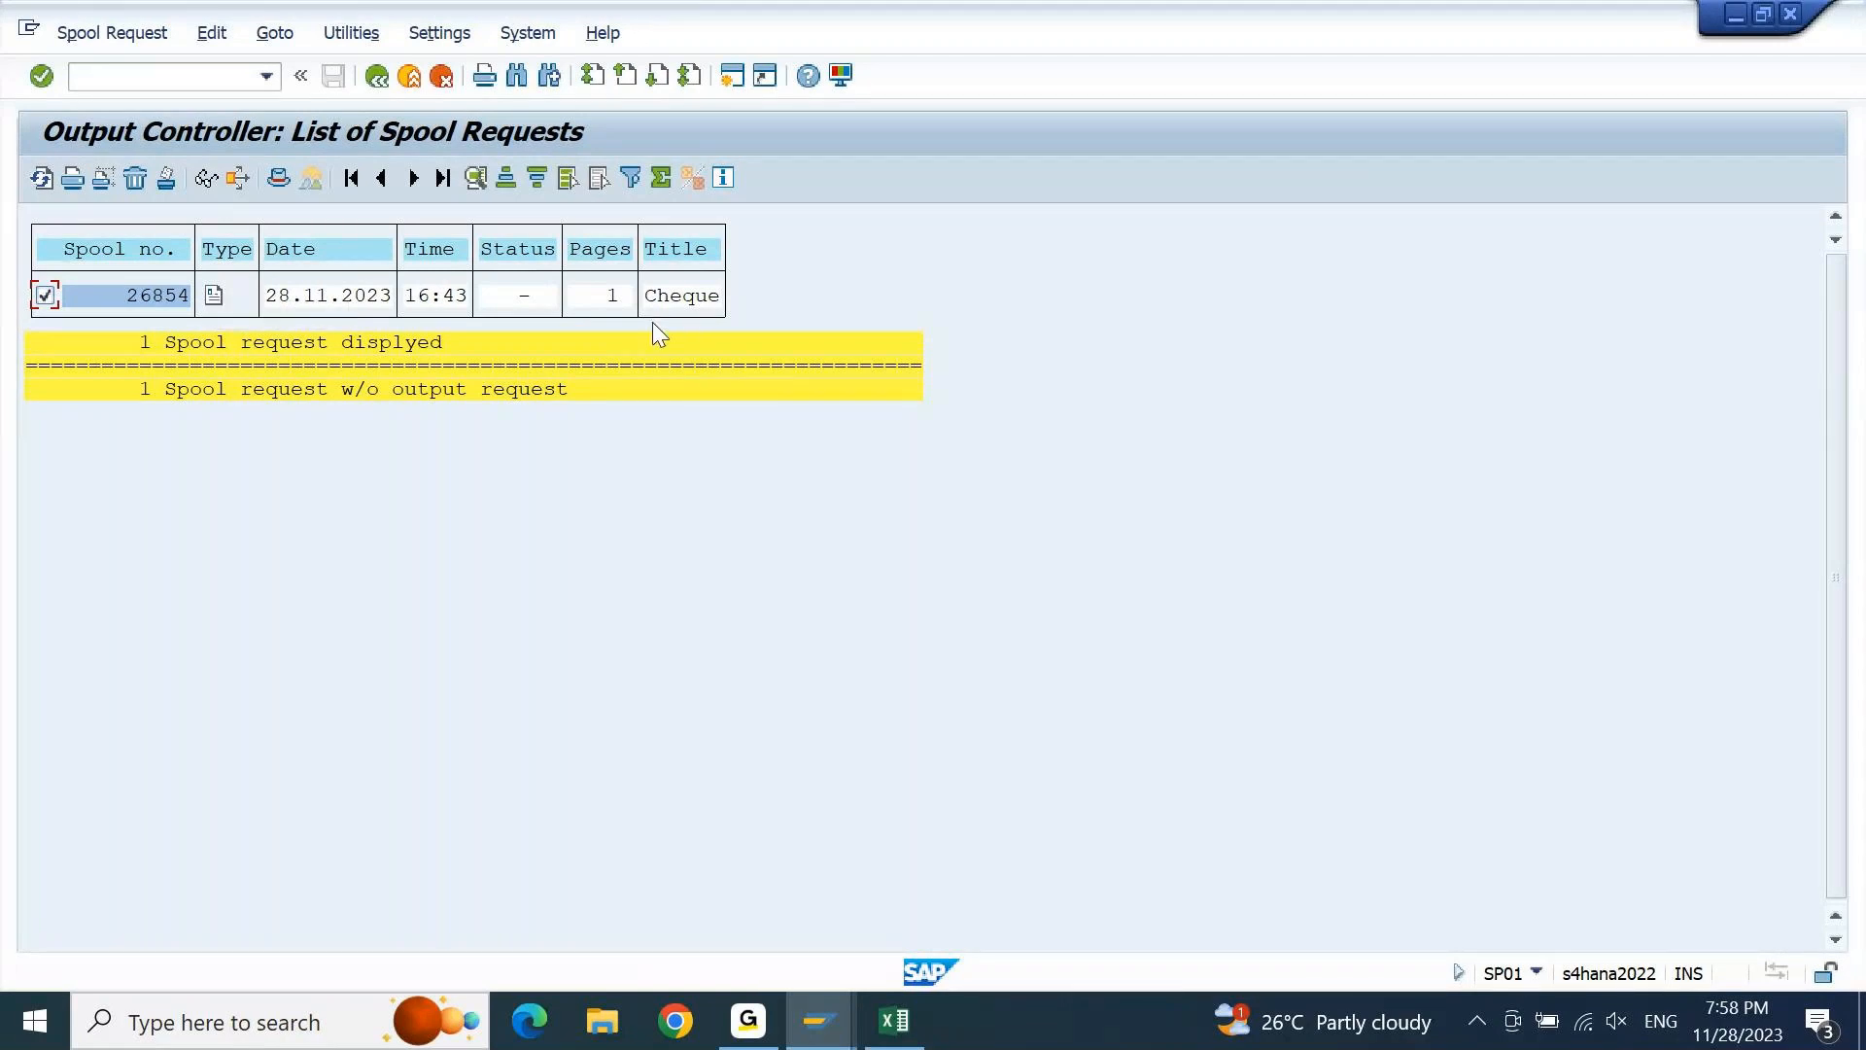
# Display the Cheque spool request's print preview, review the payee, check number and payment amount, and return to the list
pyautogui.click(214, 297)
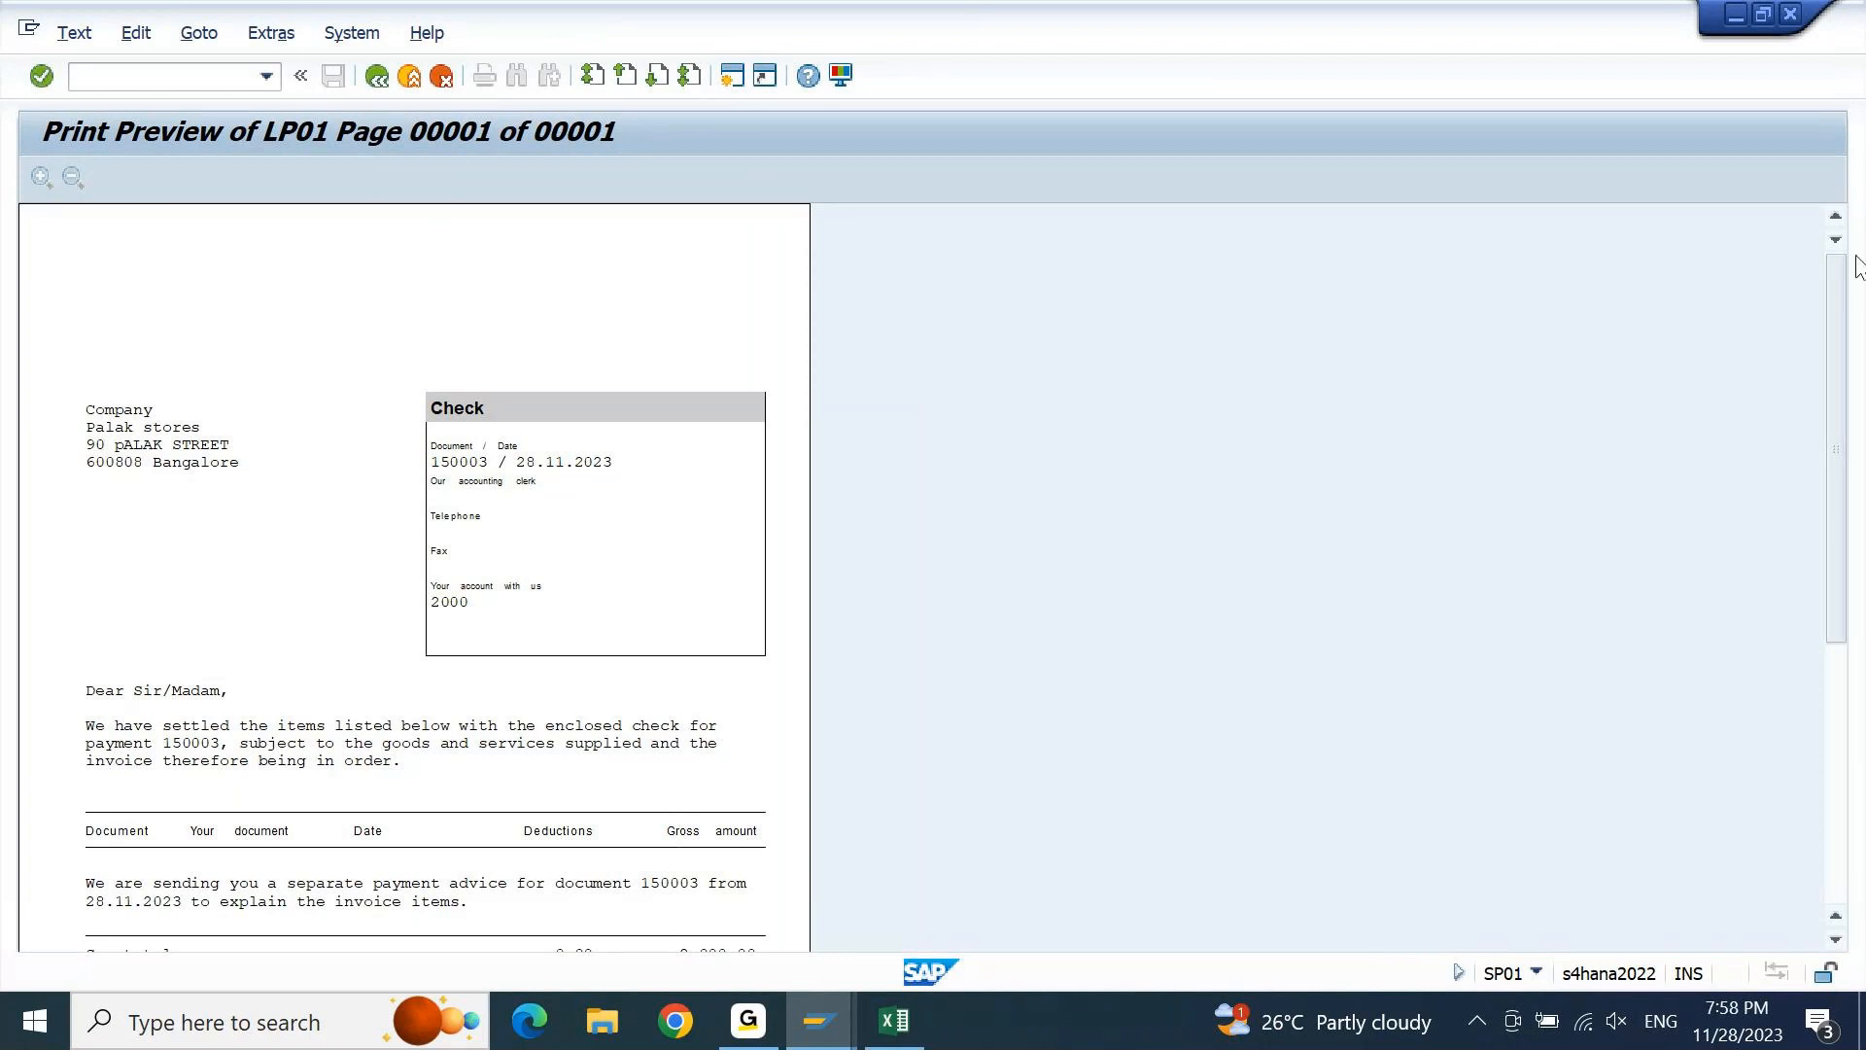
pyautogui.moveTo(1841, 303); pyautogui.dragTo(1841, 542)
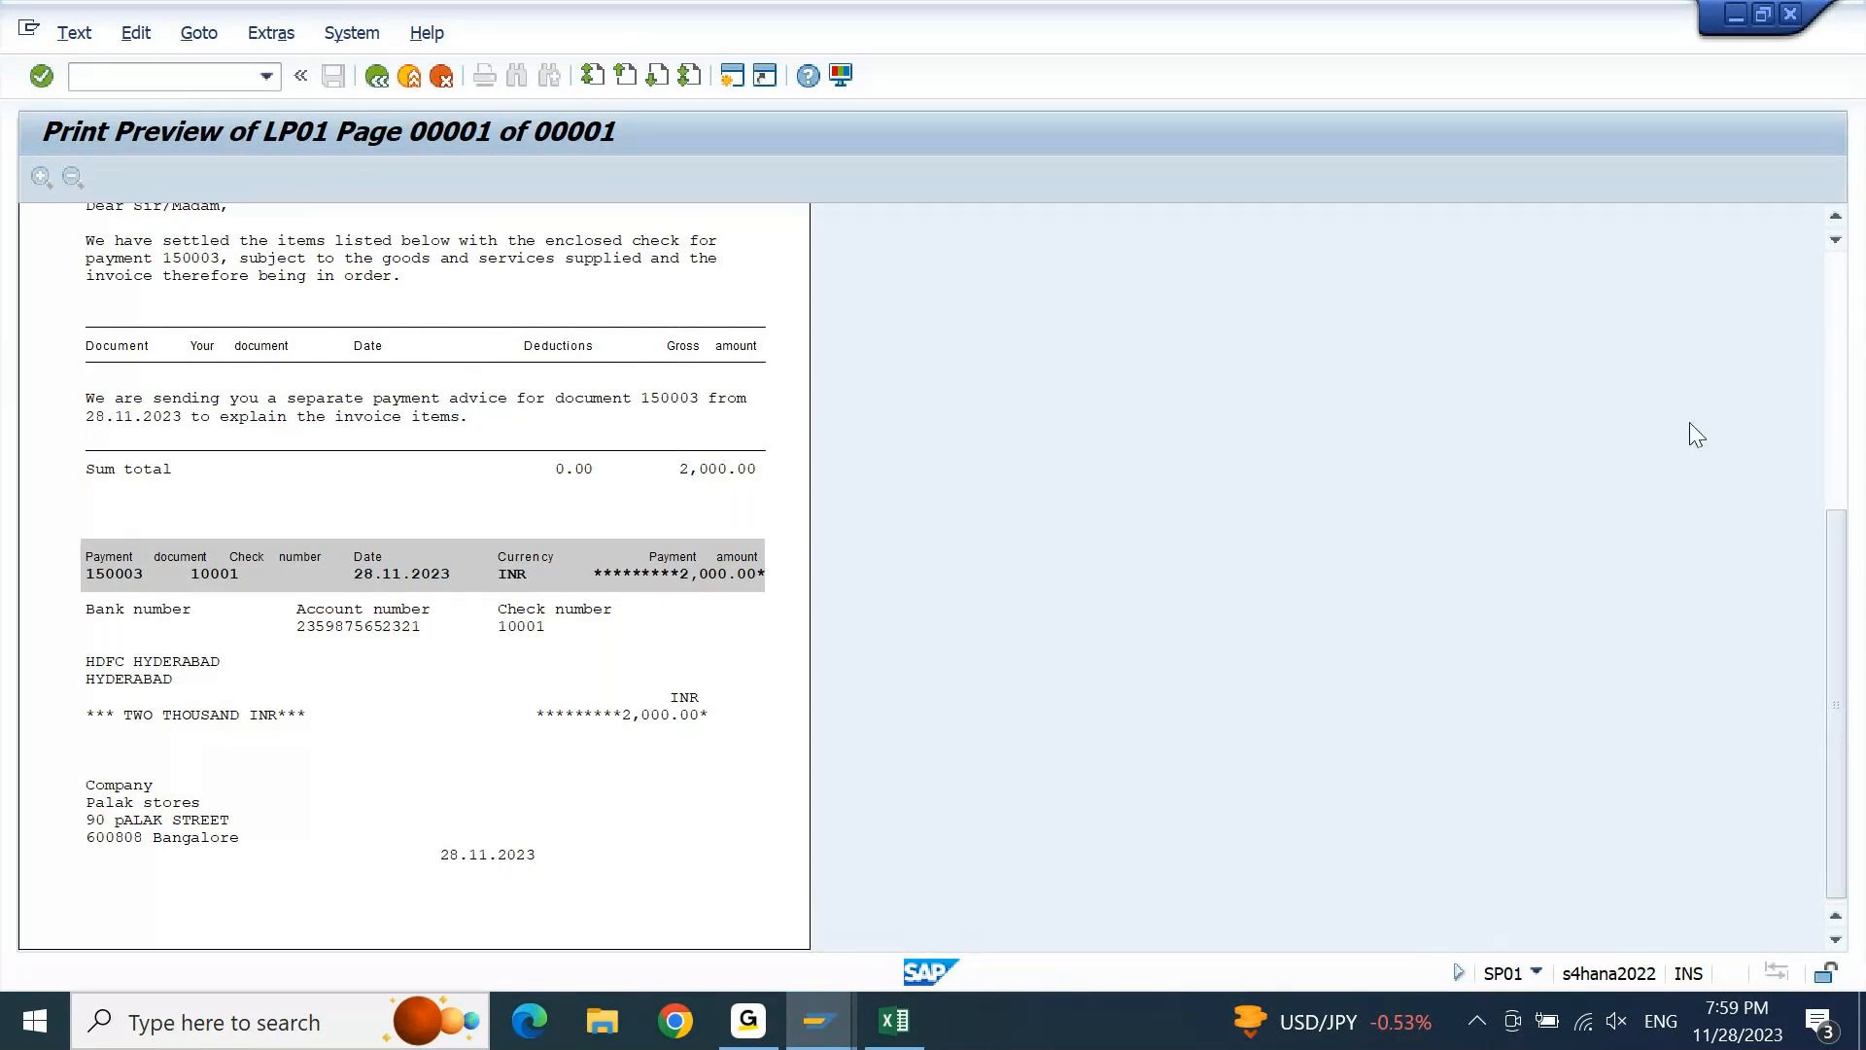
pyautogui.click(1837, 409)
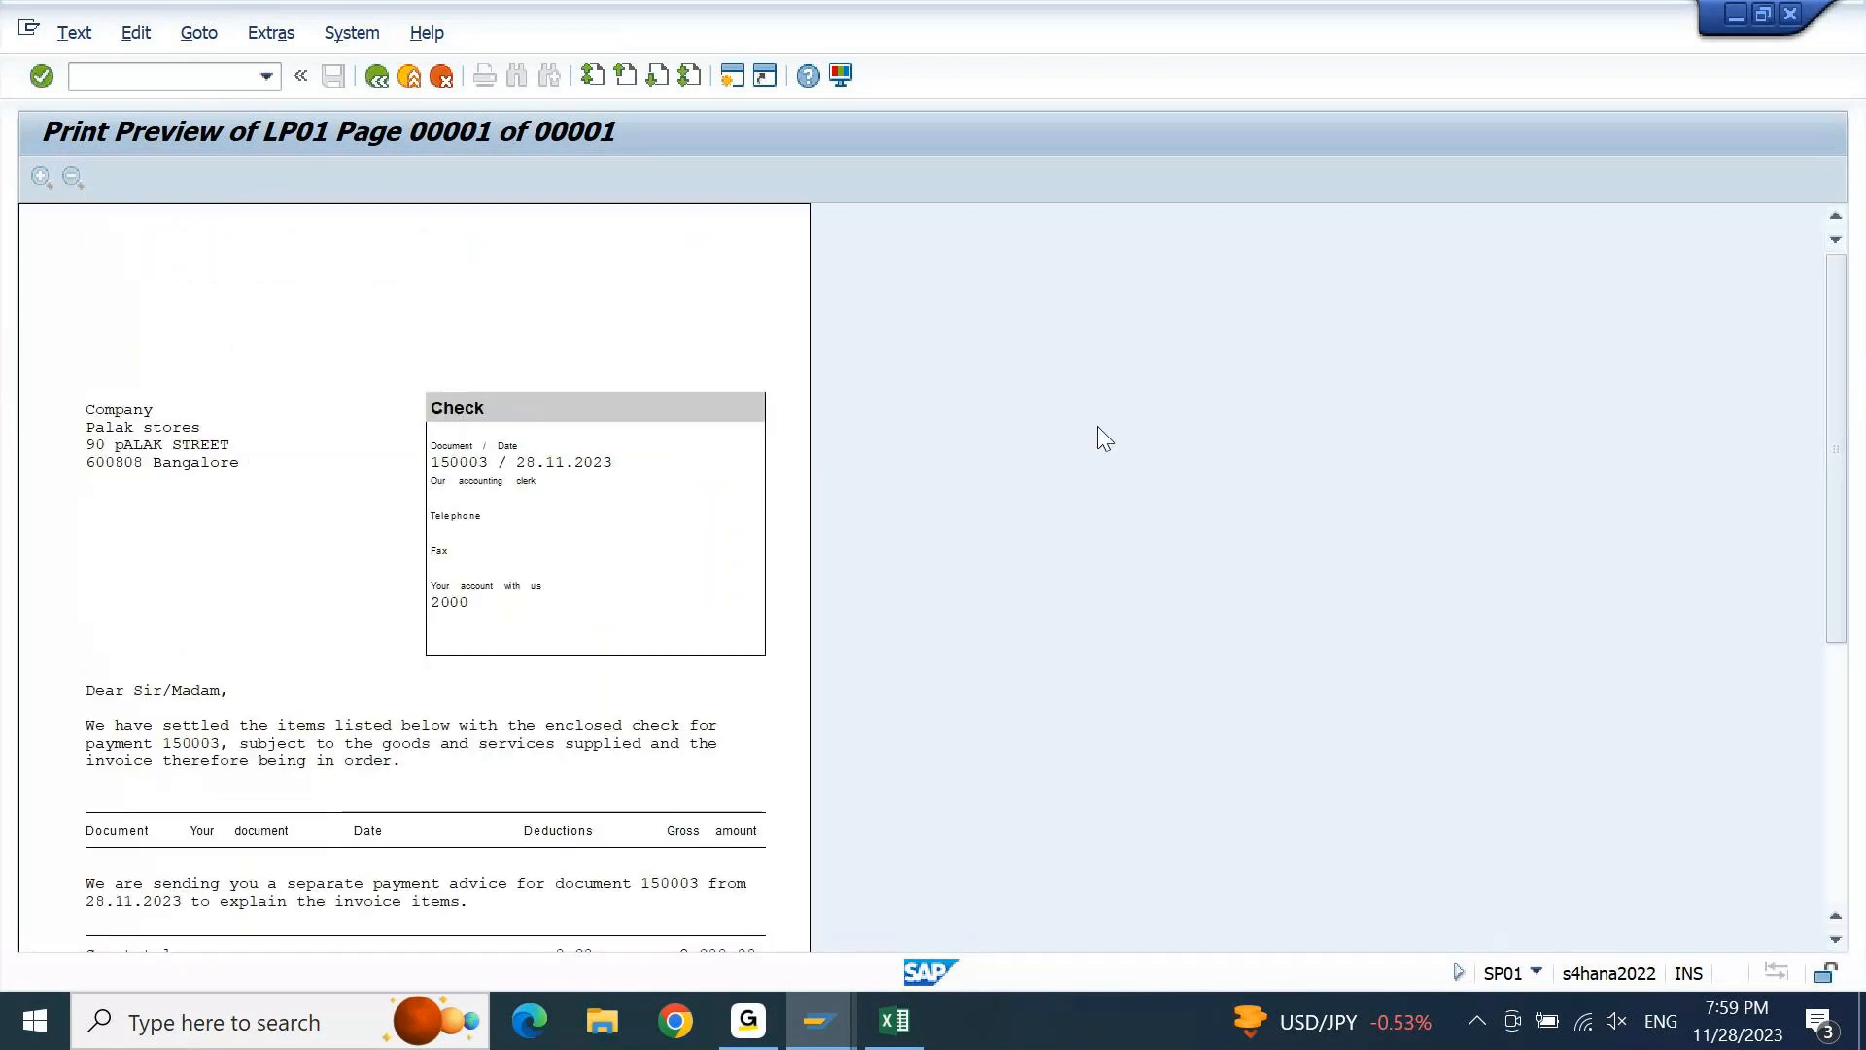
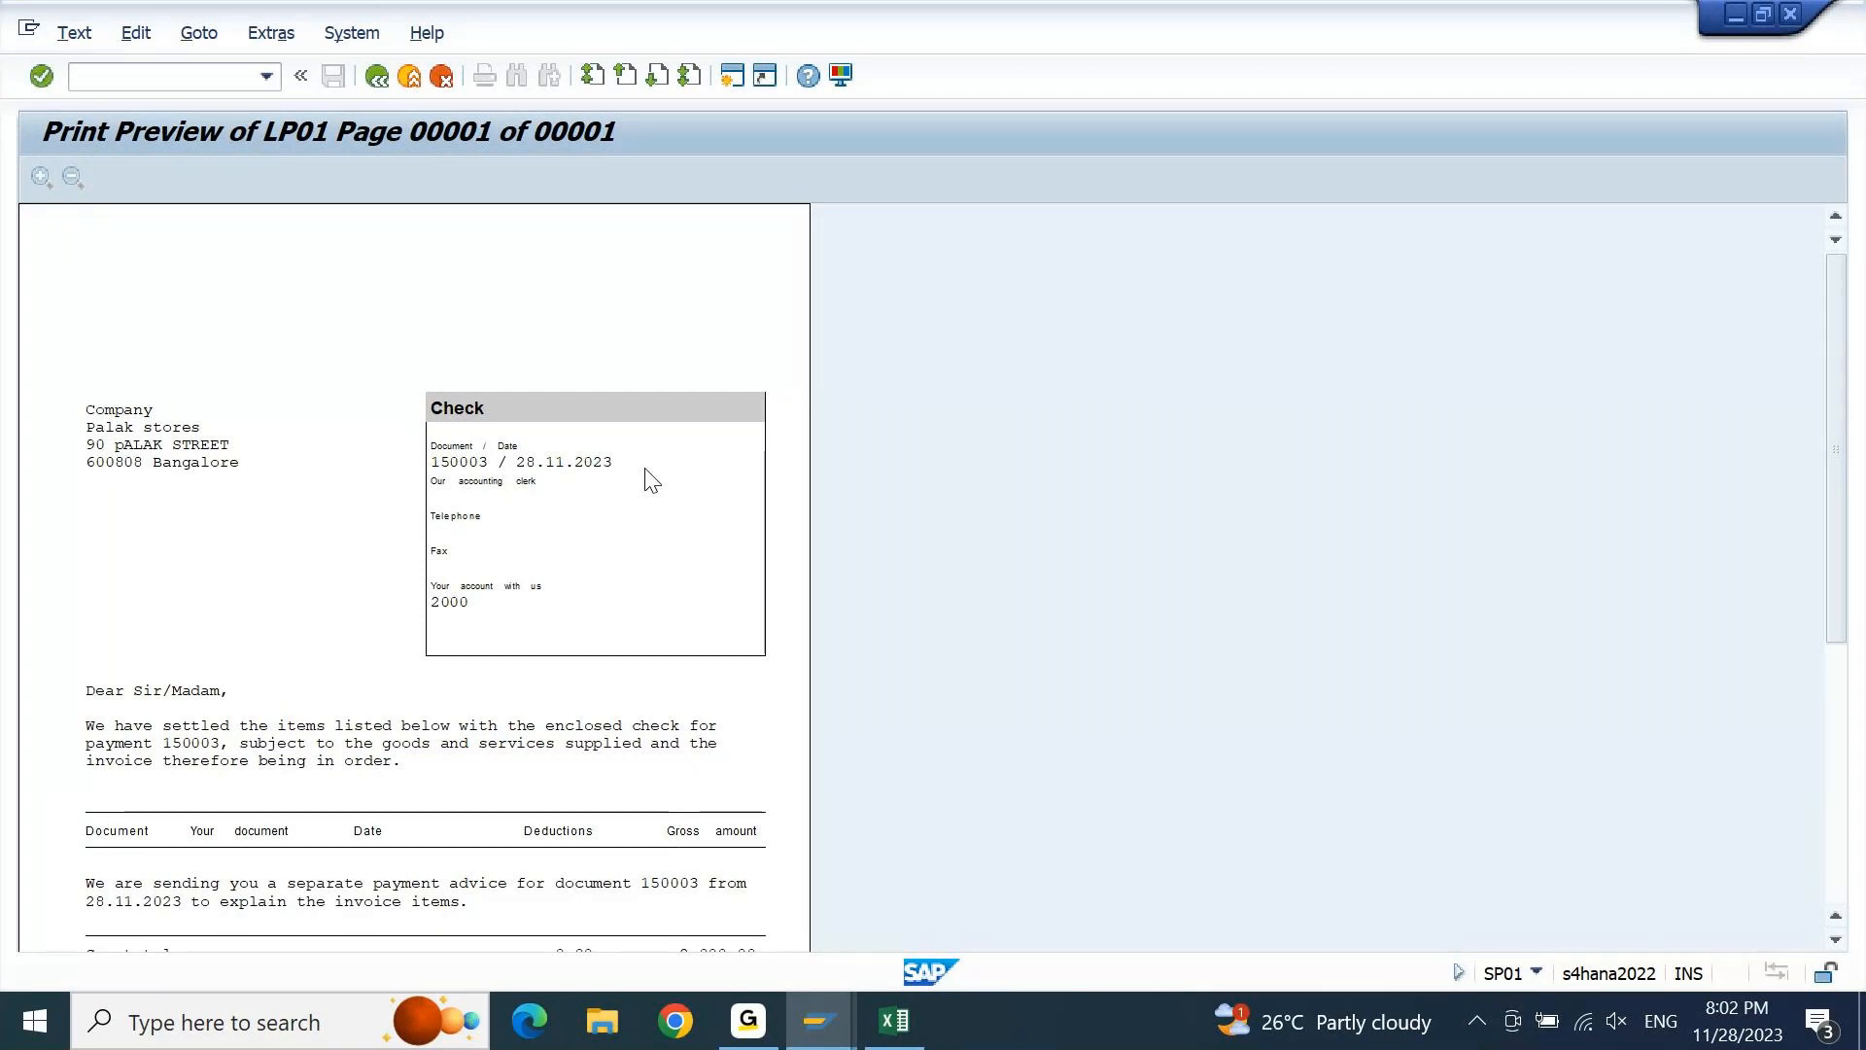
pyautogui.press('F3')
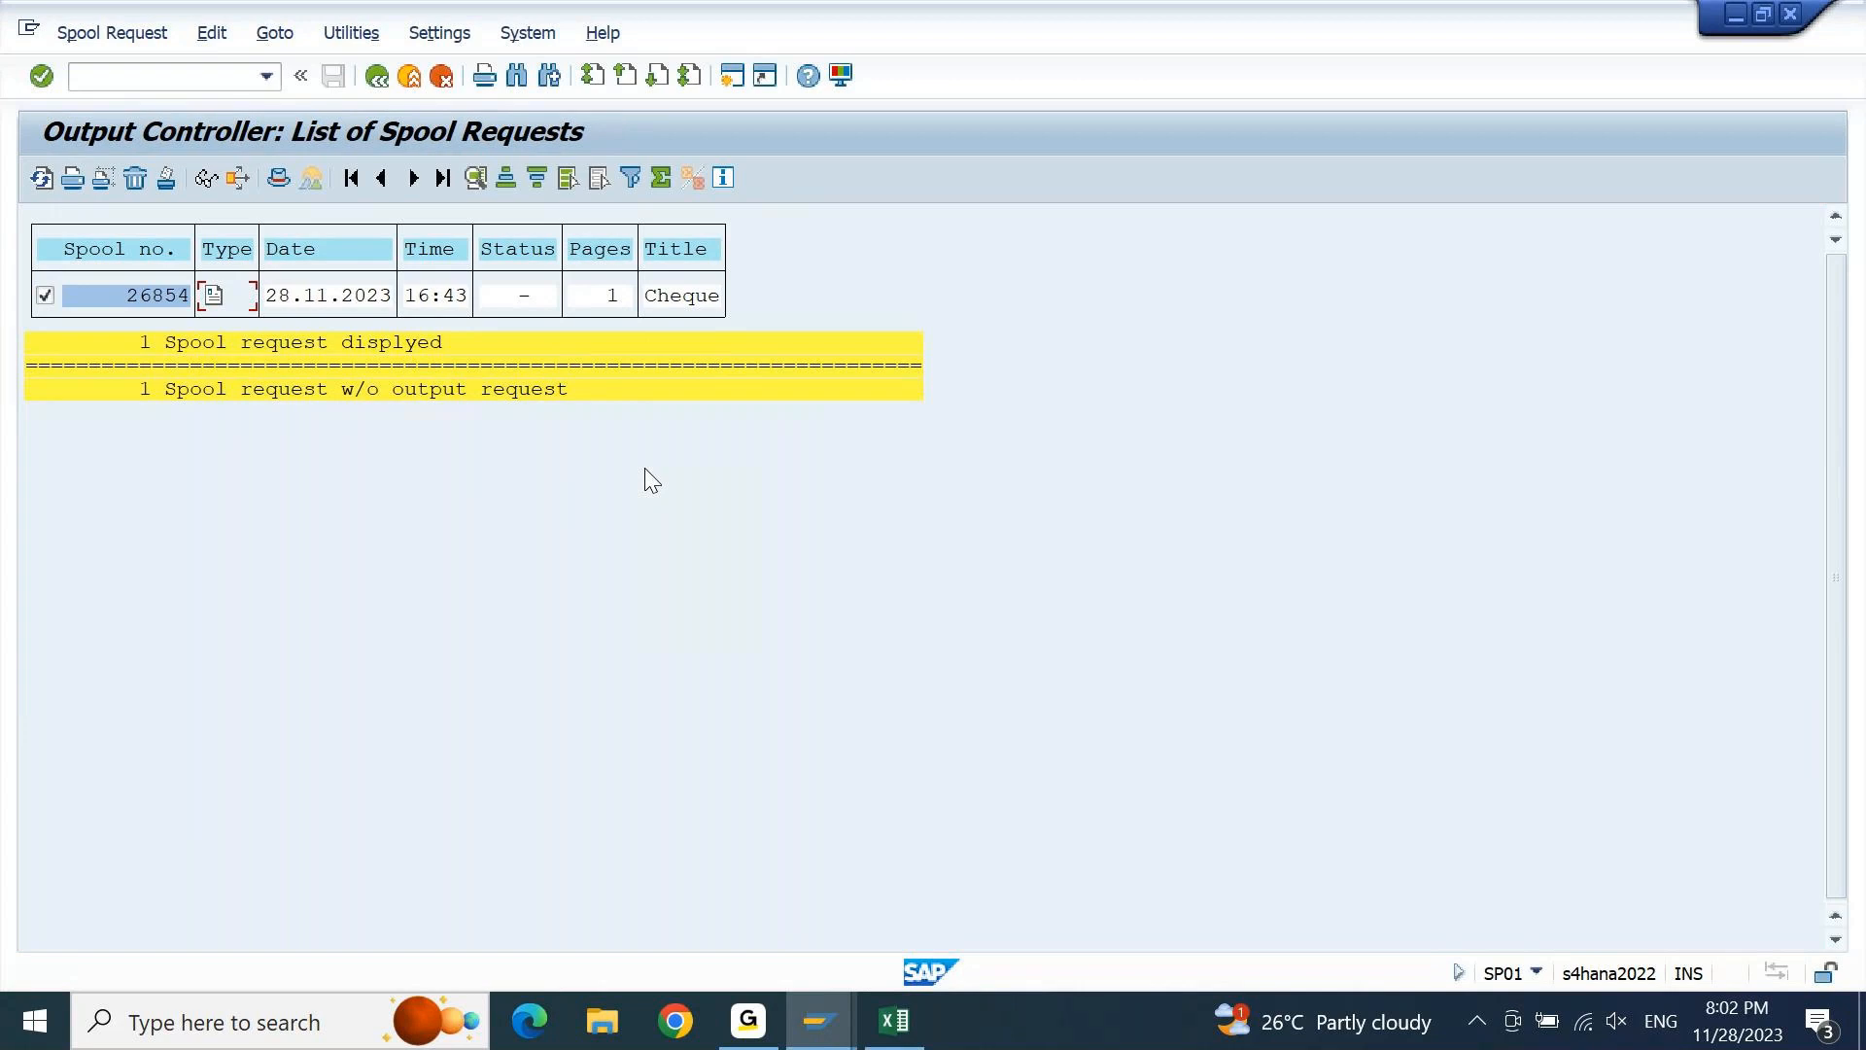
# Switch to the FICO 9 PM IST workbook in Excel and enter "Payment with F-53" in A3334 under Scenario 1
pyautogui.click(897, 1021)
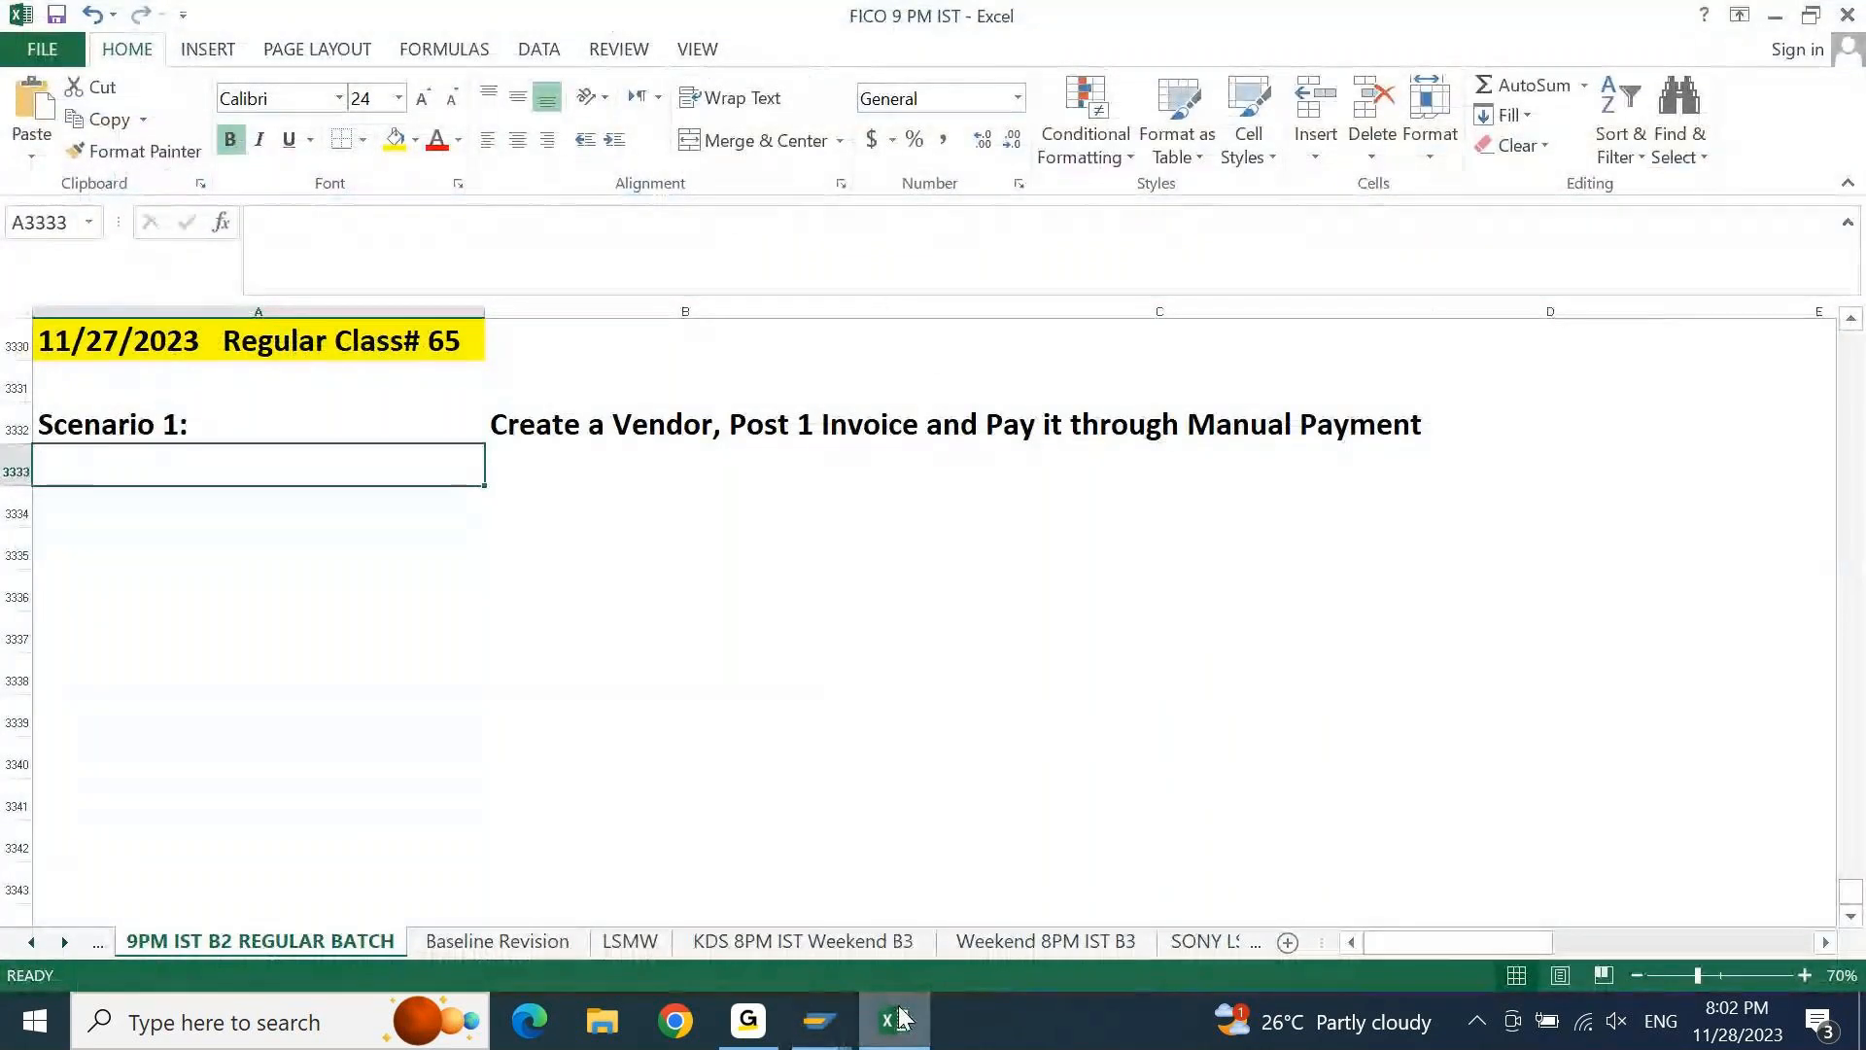
pyautogui.press('Right')
pyautogui.press('Up')
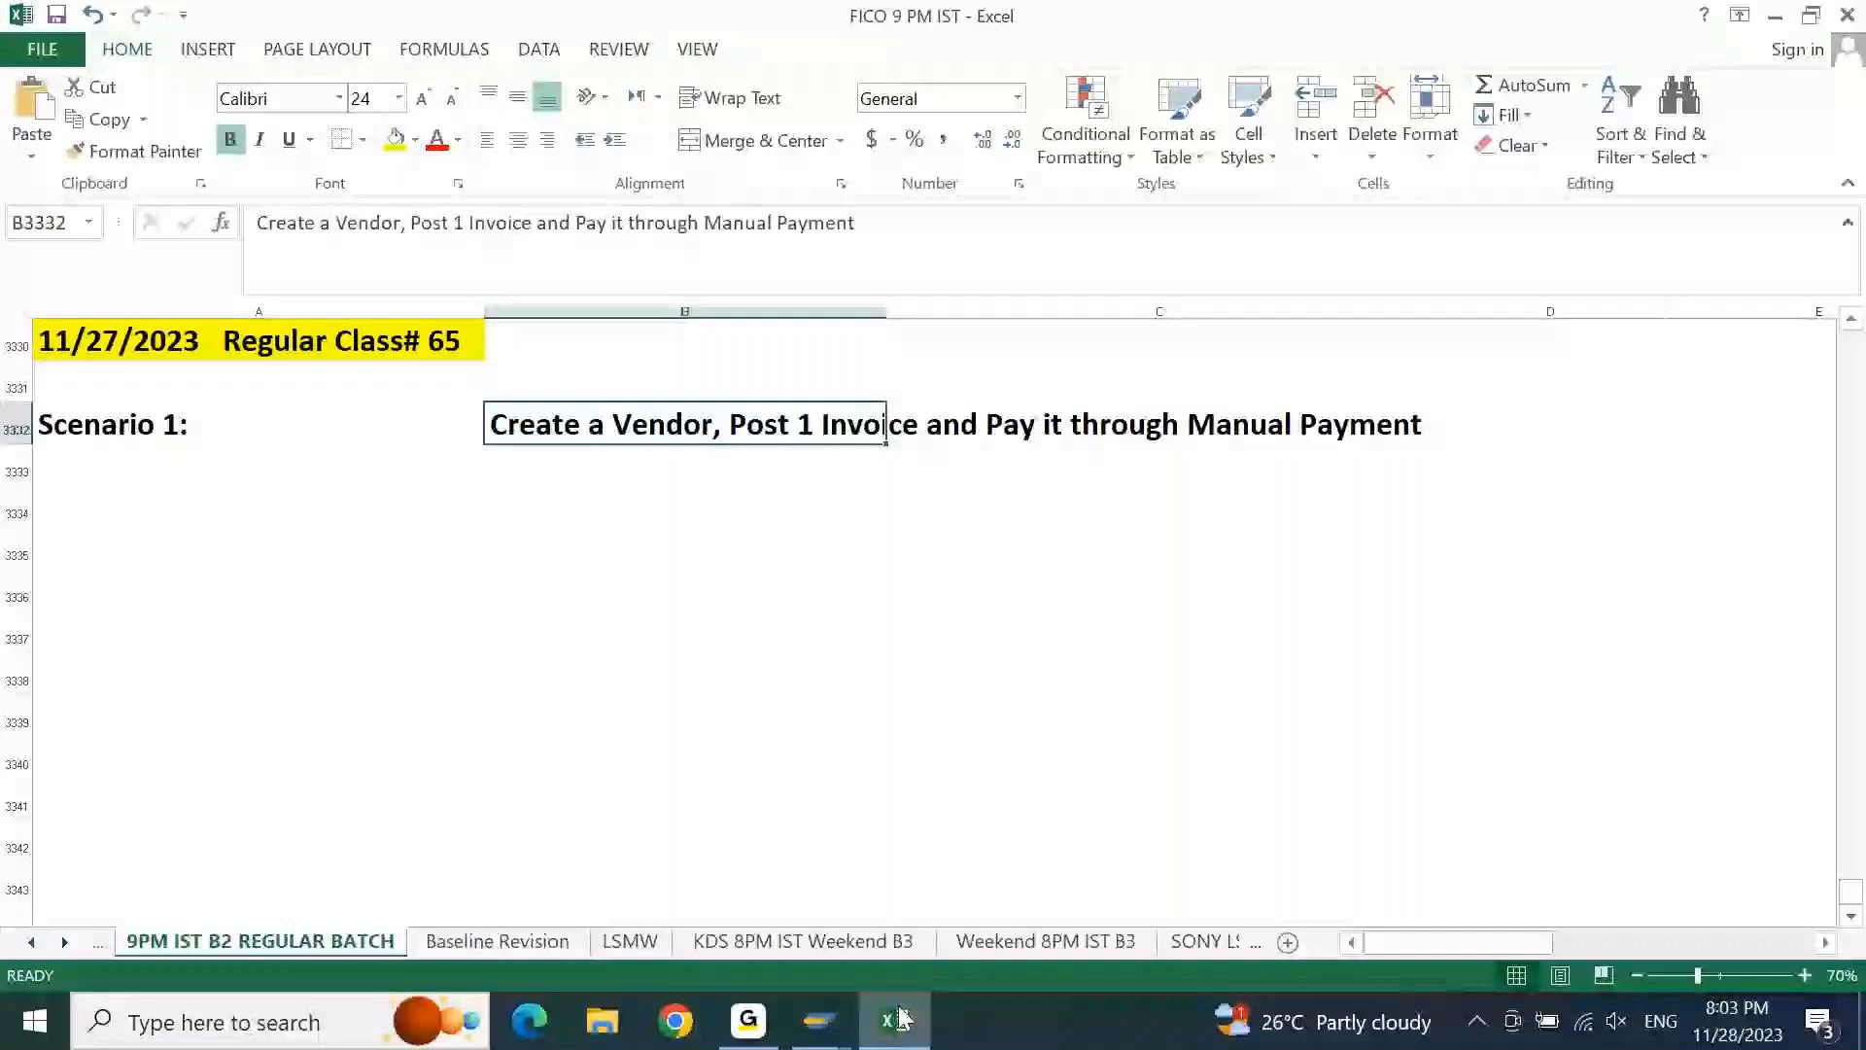
pyautogui.click(901, 1018)
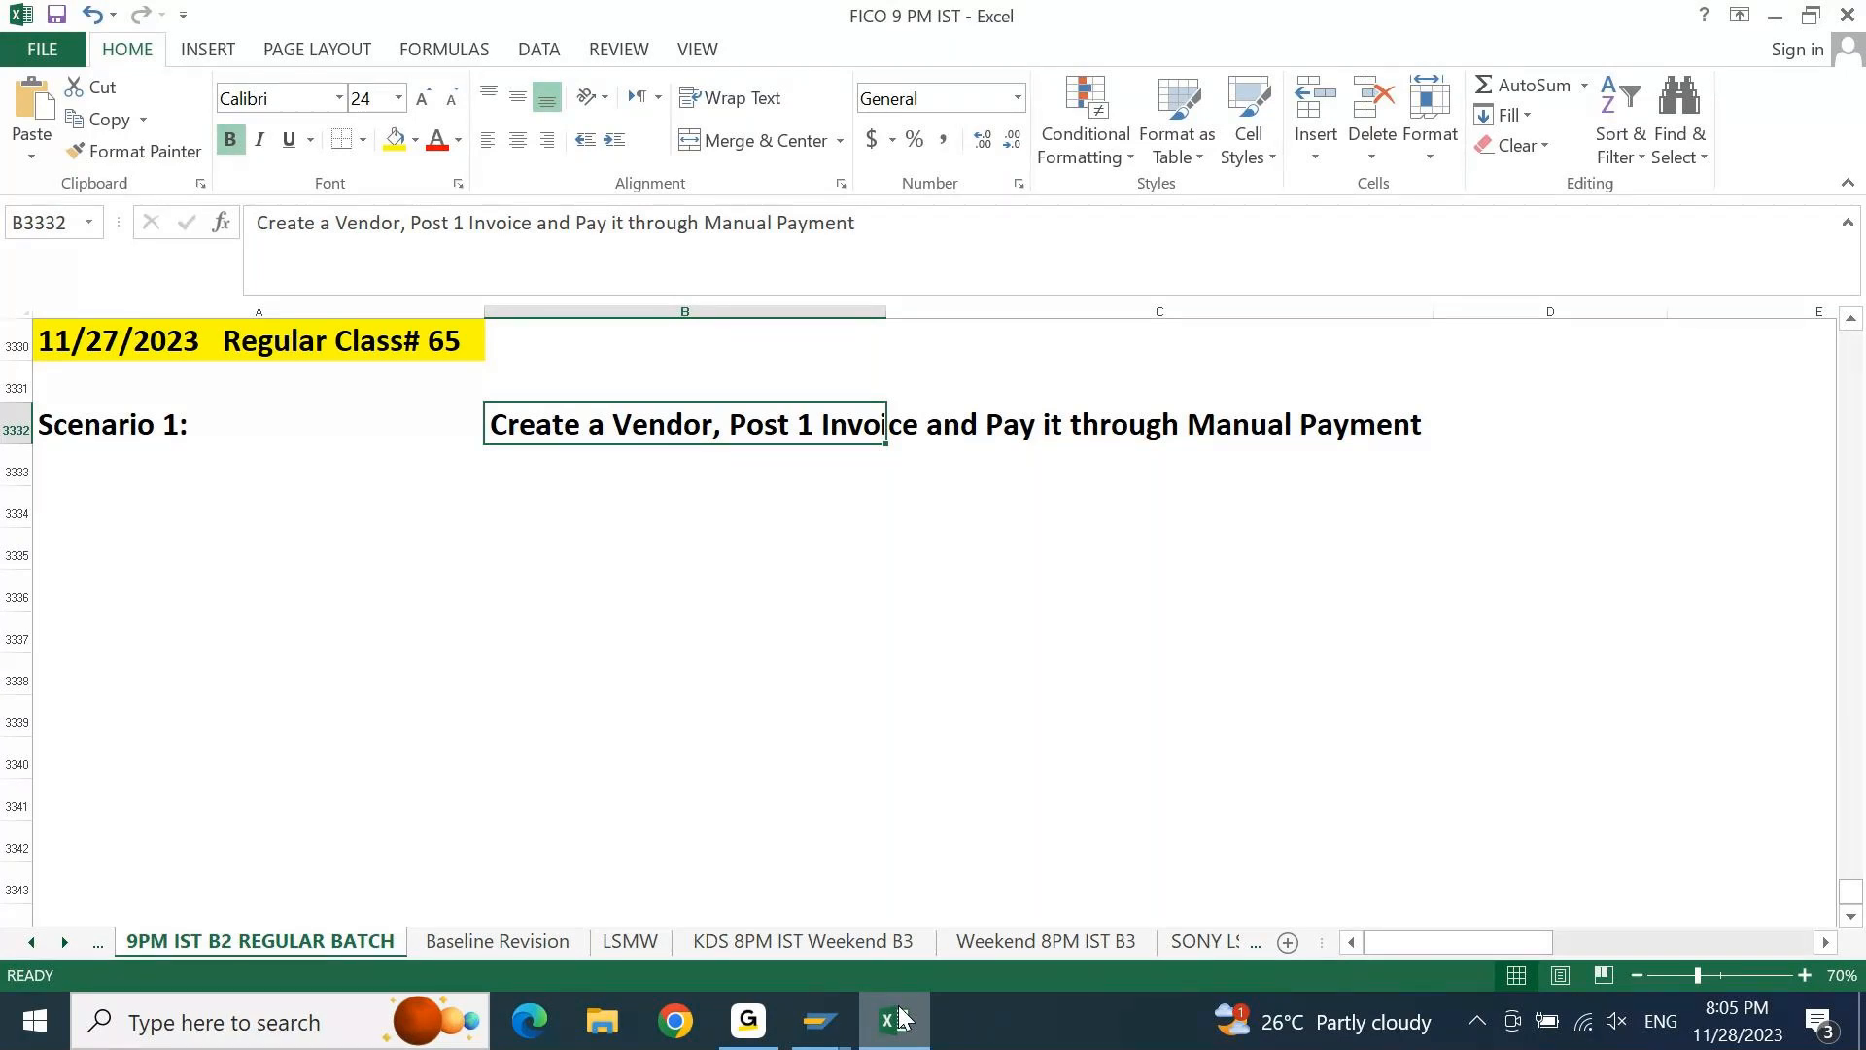
pyautogui.press('Left')
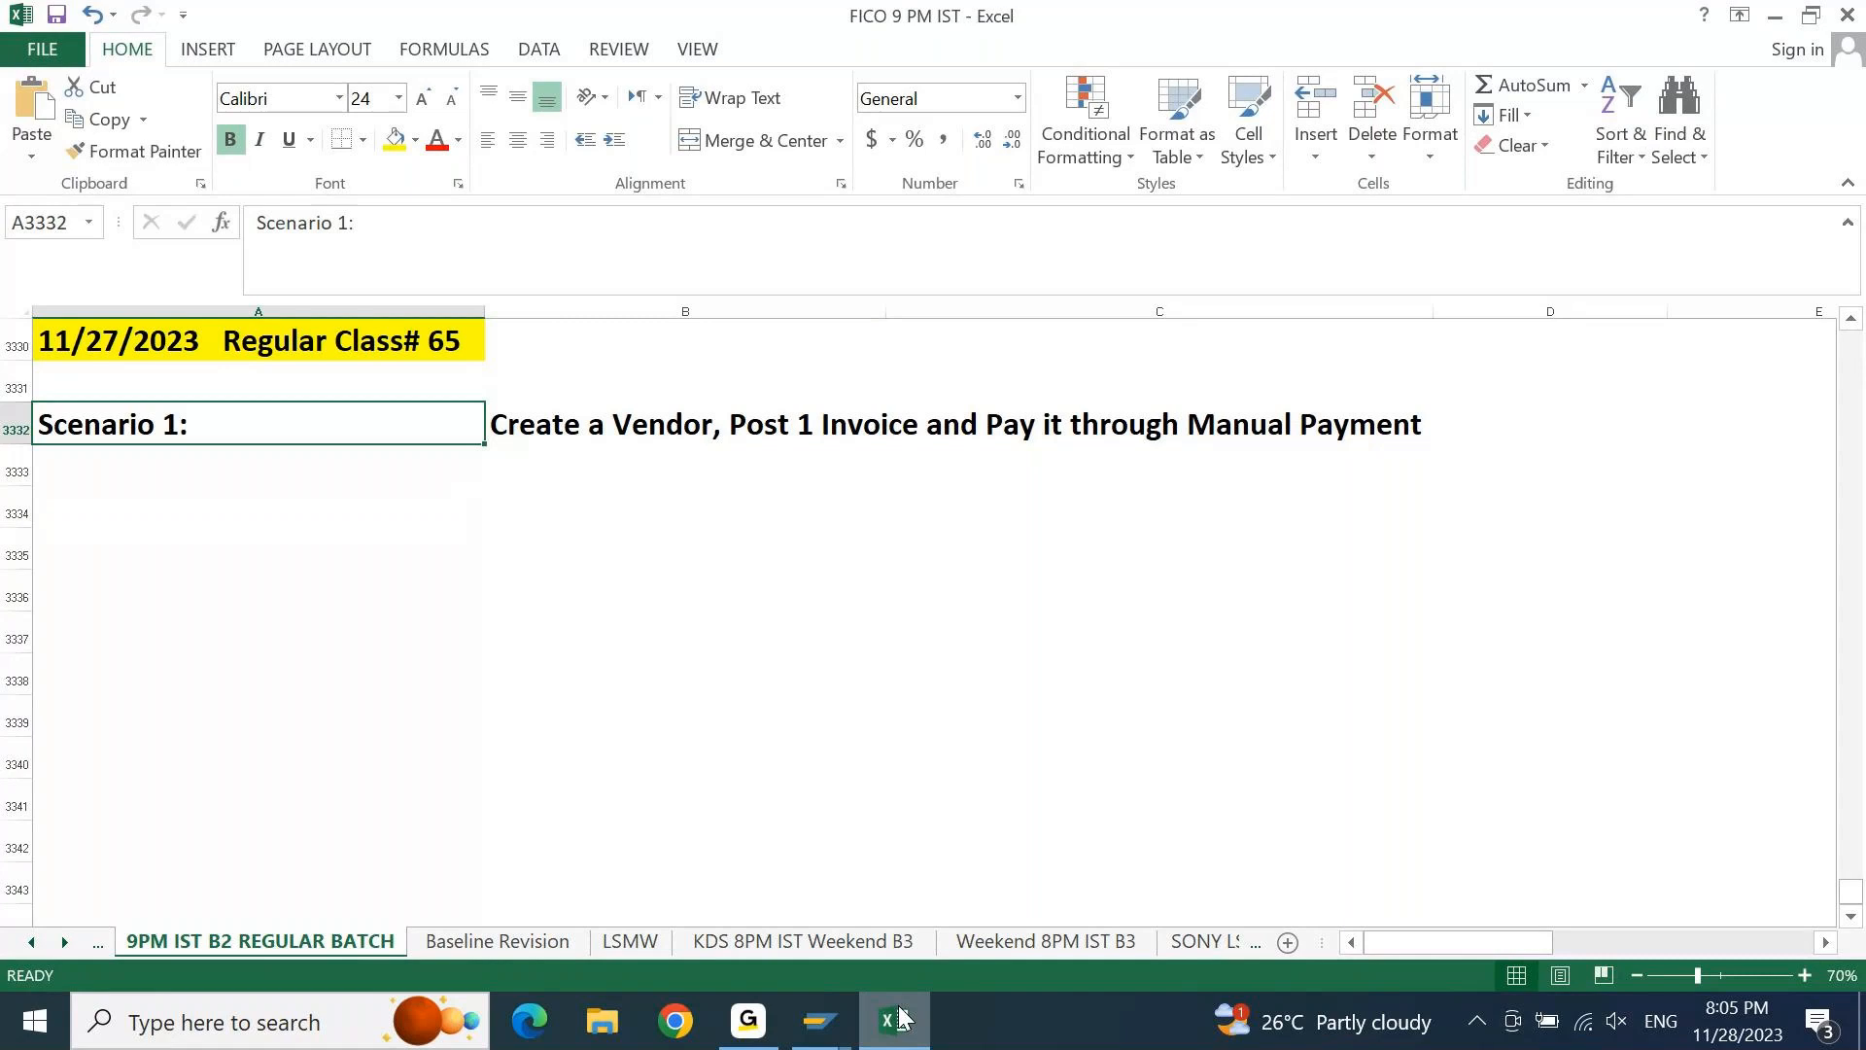
pyautogui.press('Down')
pyautogui.press('Down')
pyautogui.write('p')
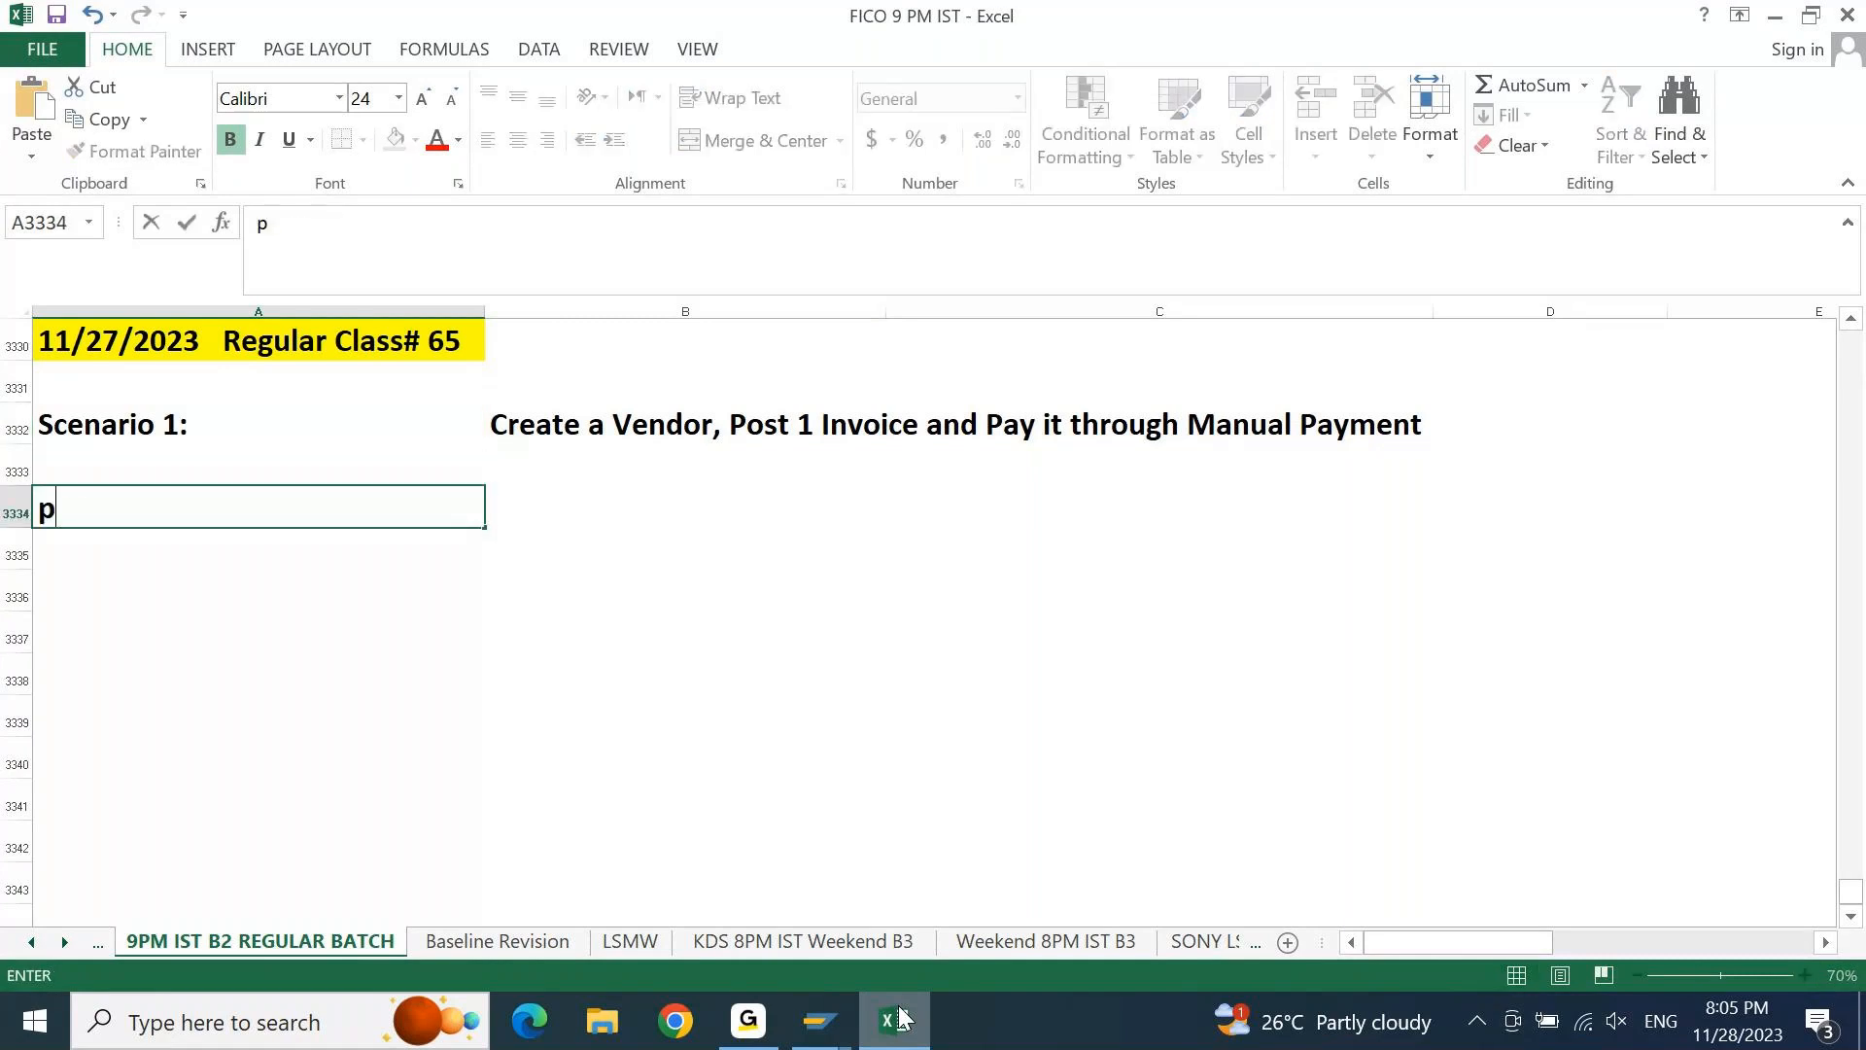
pyautogui.write('AYMENT with ')
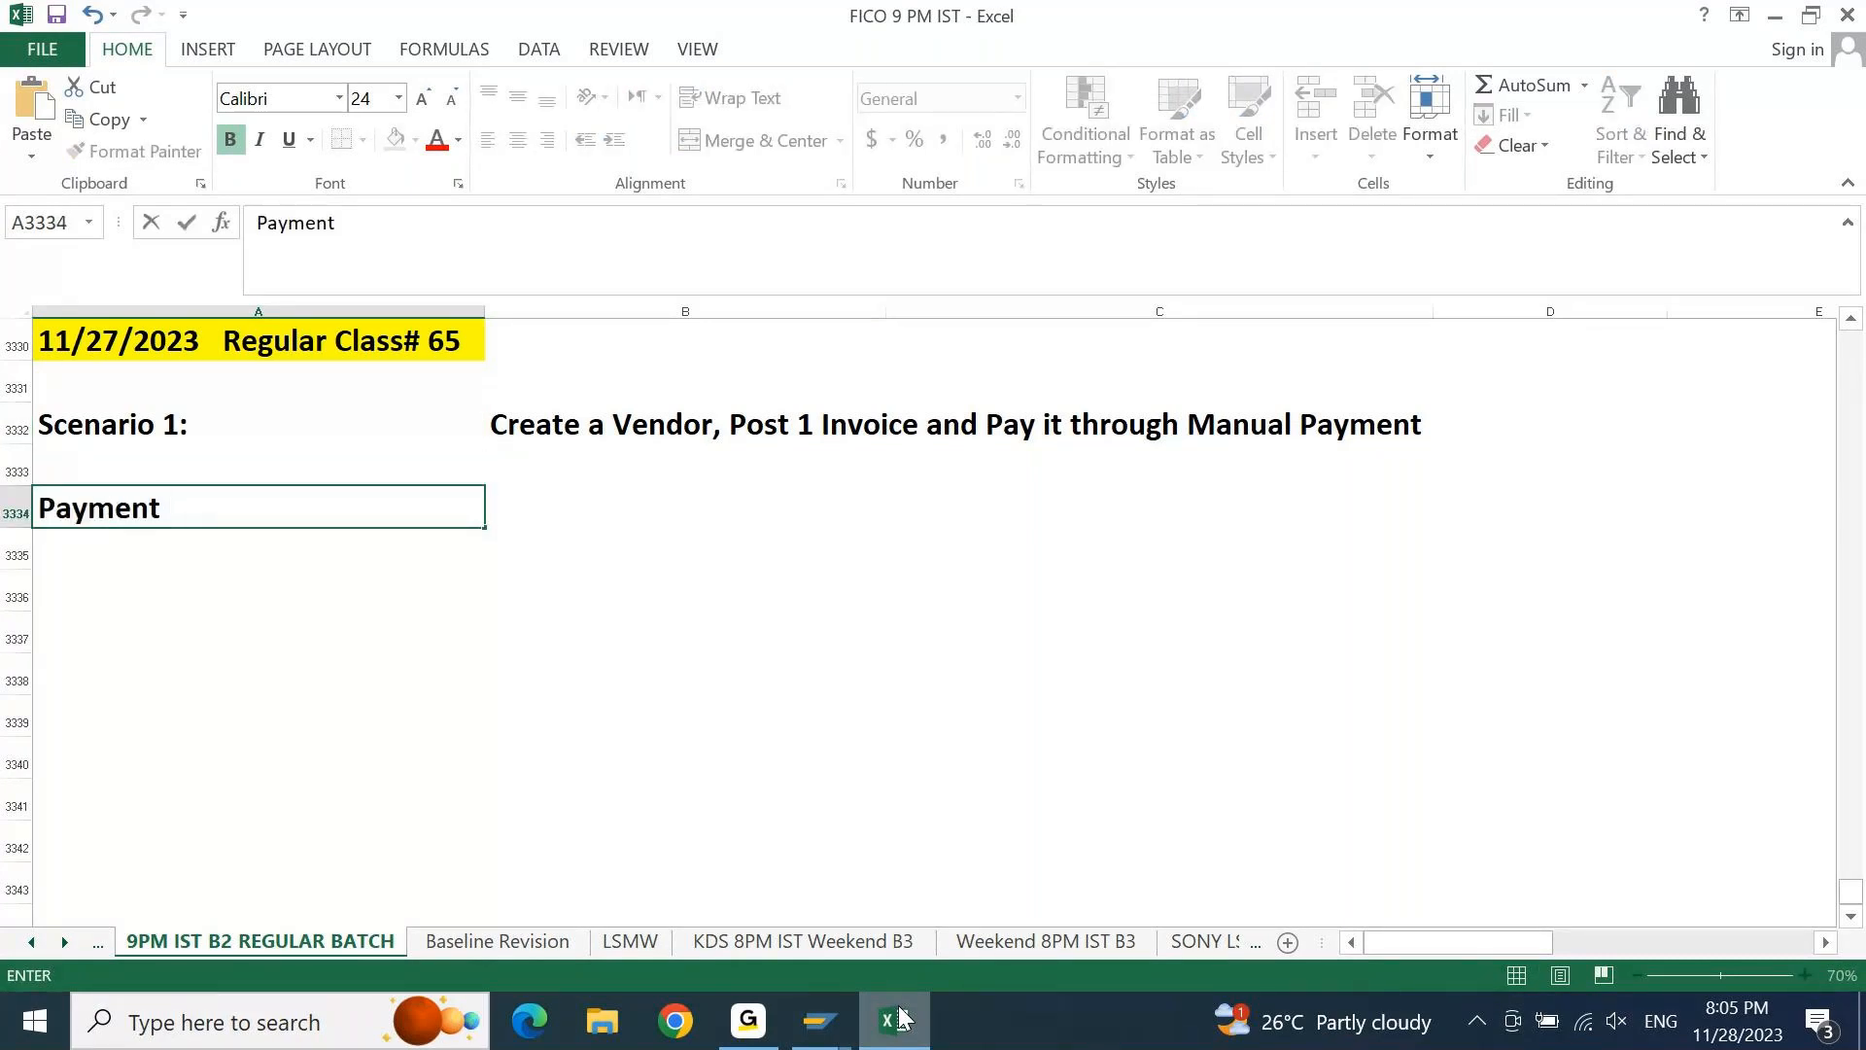
pyautogui.write('F-53')
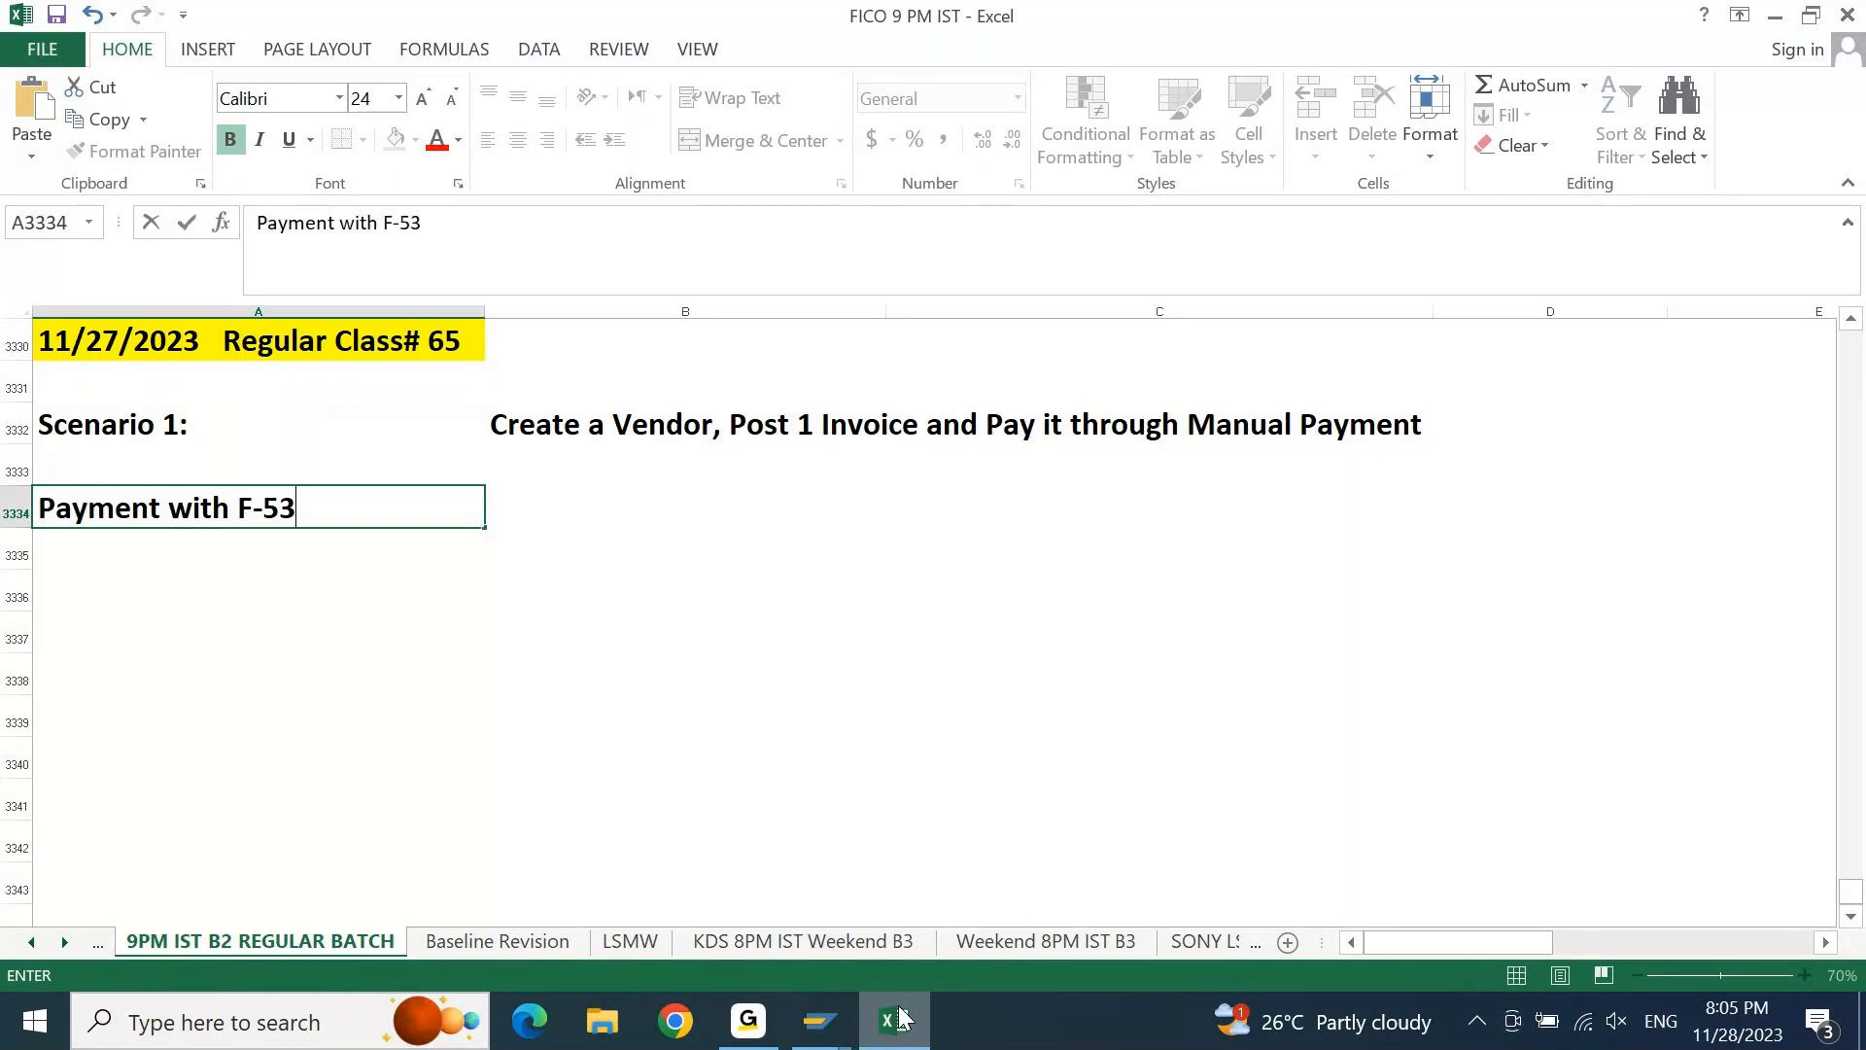
pyautogui.press('Return')
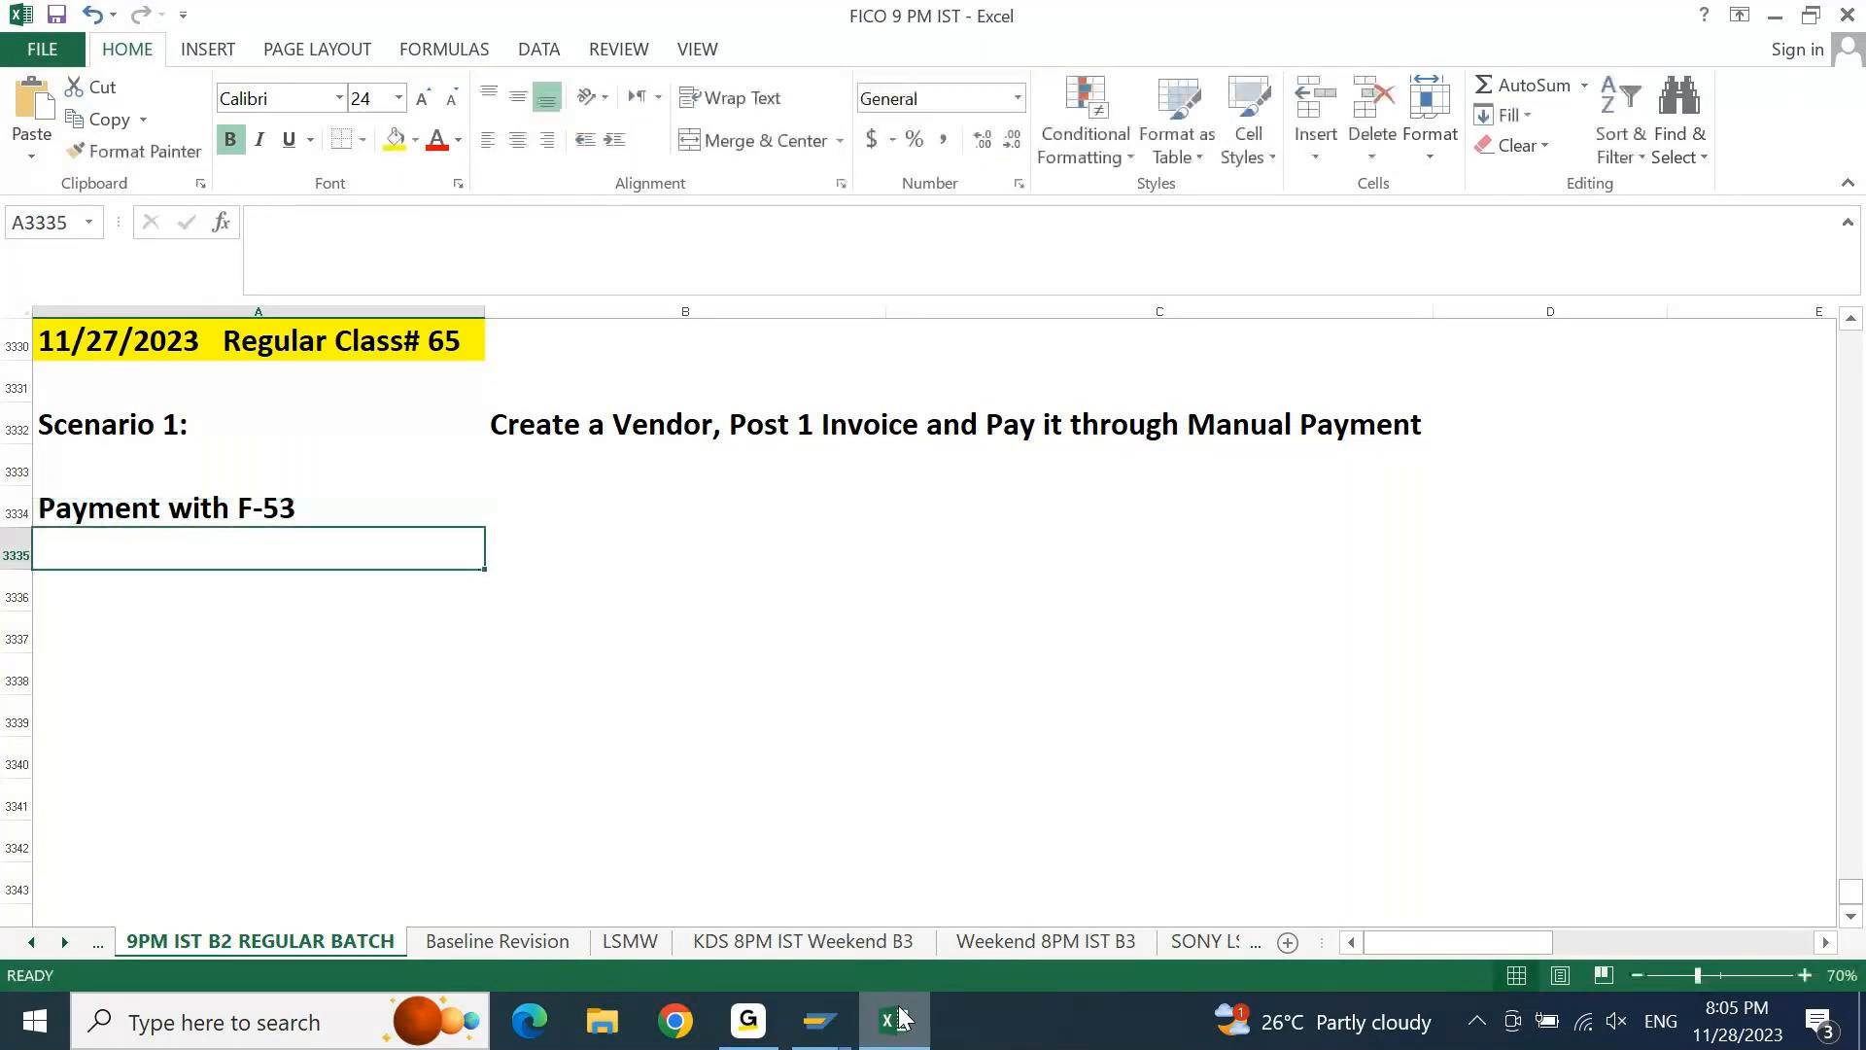
# Copy the F-53 payment note into A3335 and change it to "Payment with F-58"
pyautogui.hotkey('ctrl', 'd')
pyautogui.press('F2')
pyautogui.press('BackSpace')
pyautogui.write('8')
pyautogui.press('Return')
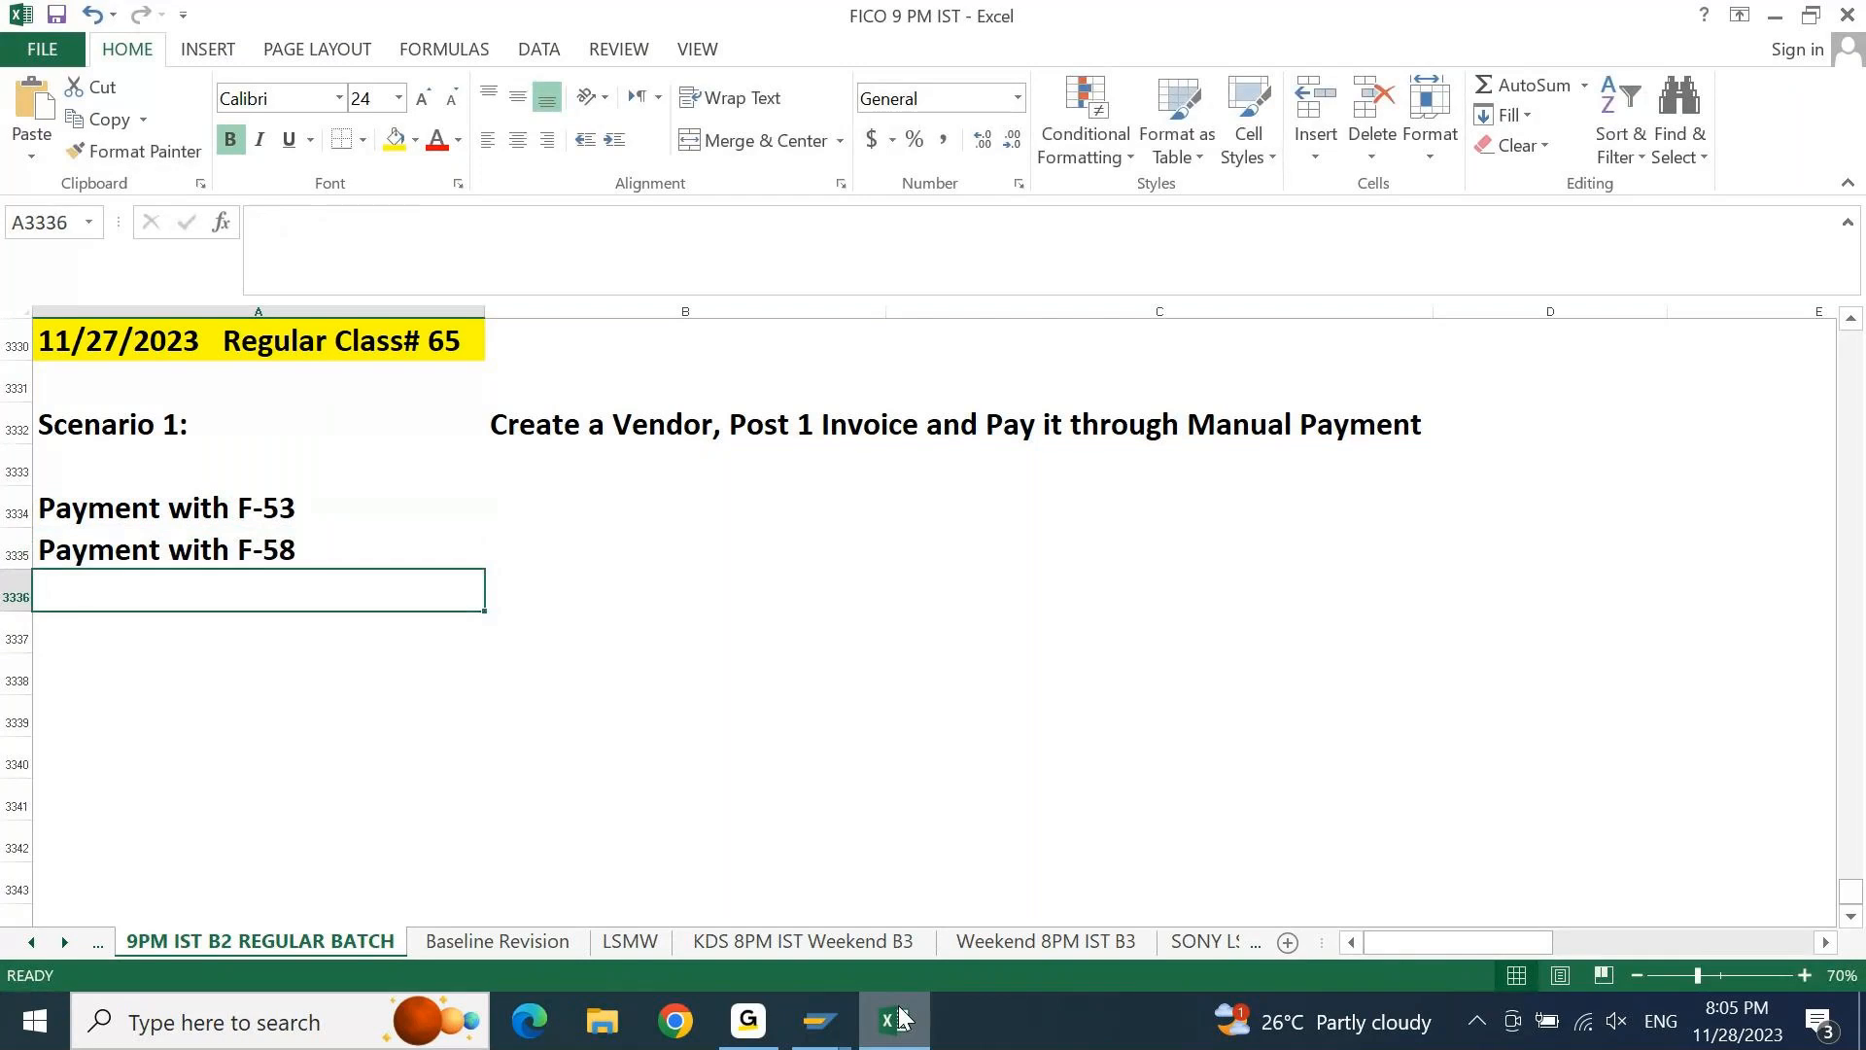
# Enter "Check Lots FCHI" in A3336 and "Check Reister FCHN" in A3337
pyautogui.write('Check Lots FC')
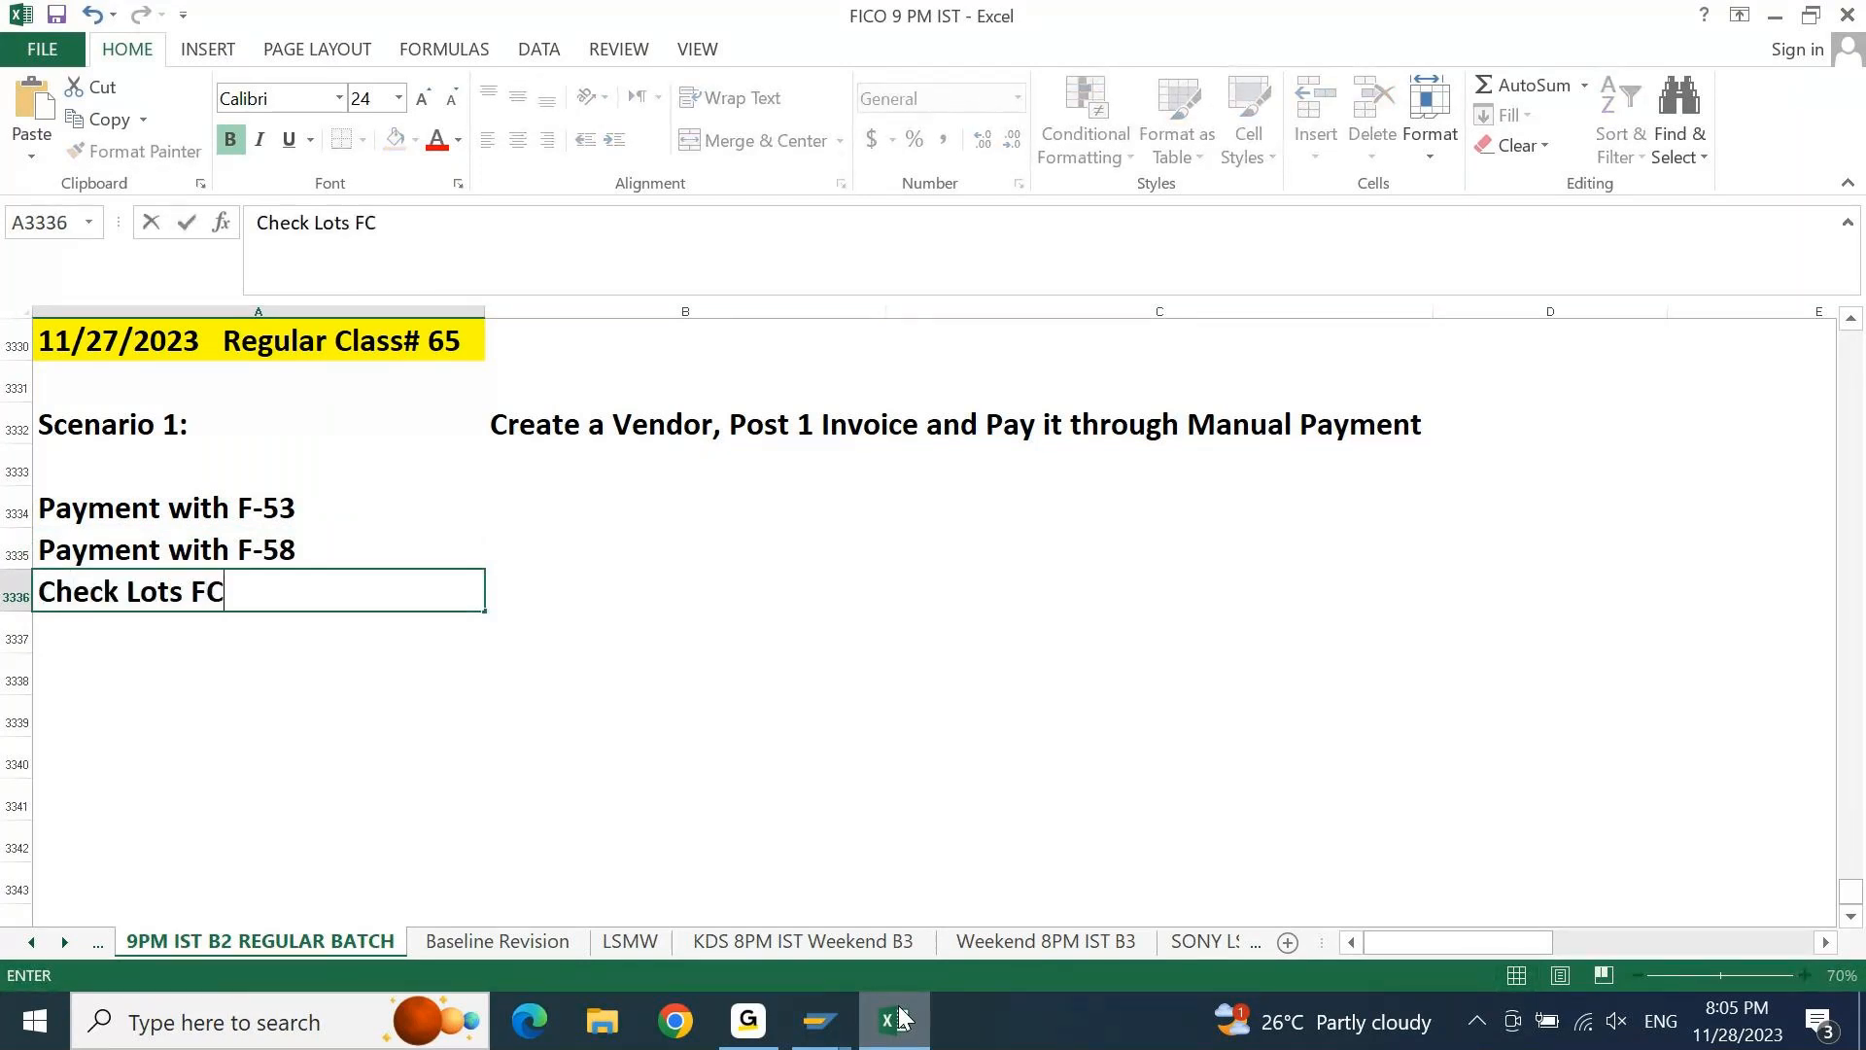
pyautogui.write('HI')
pyautogui.press('Return')
pyautogui.write('Ch')
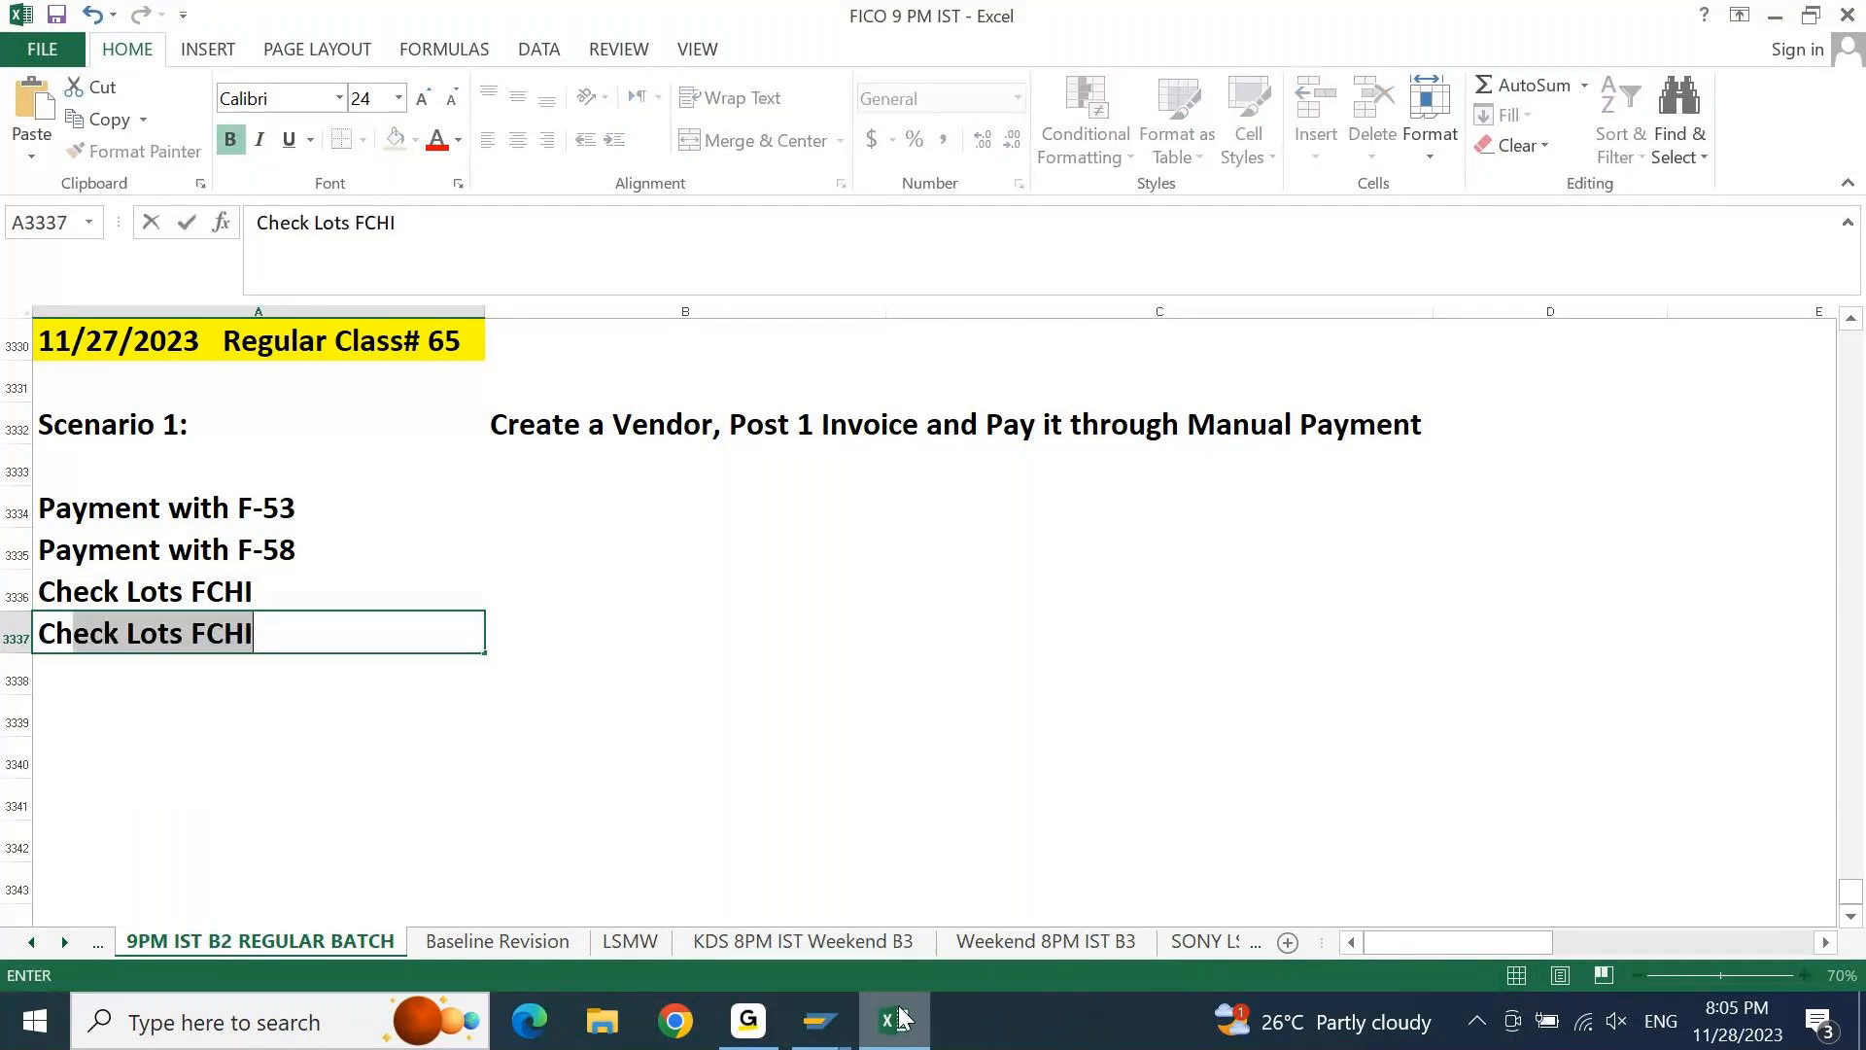
pyautogui.write('eck Reis')
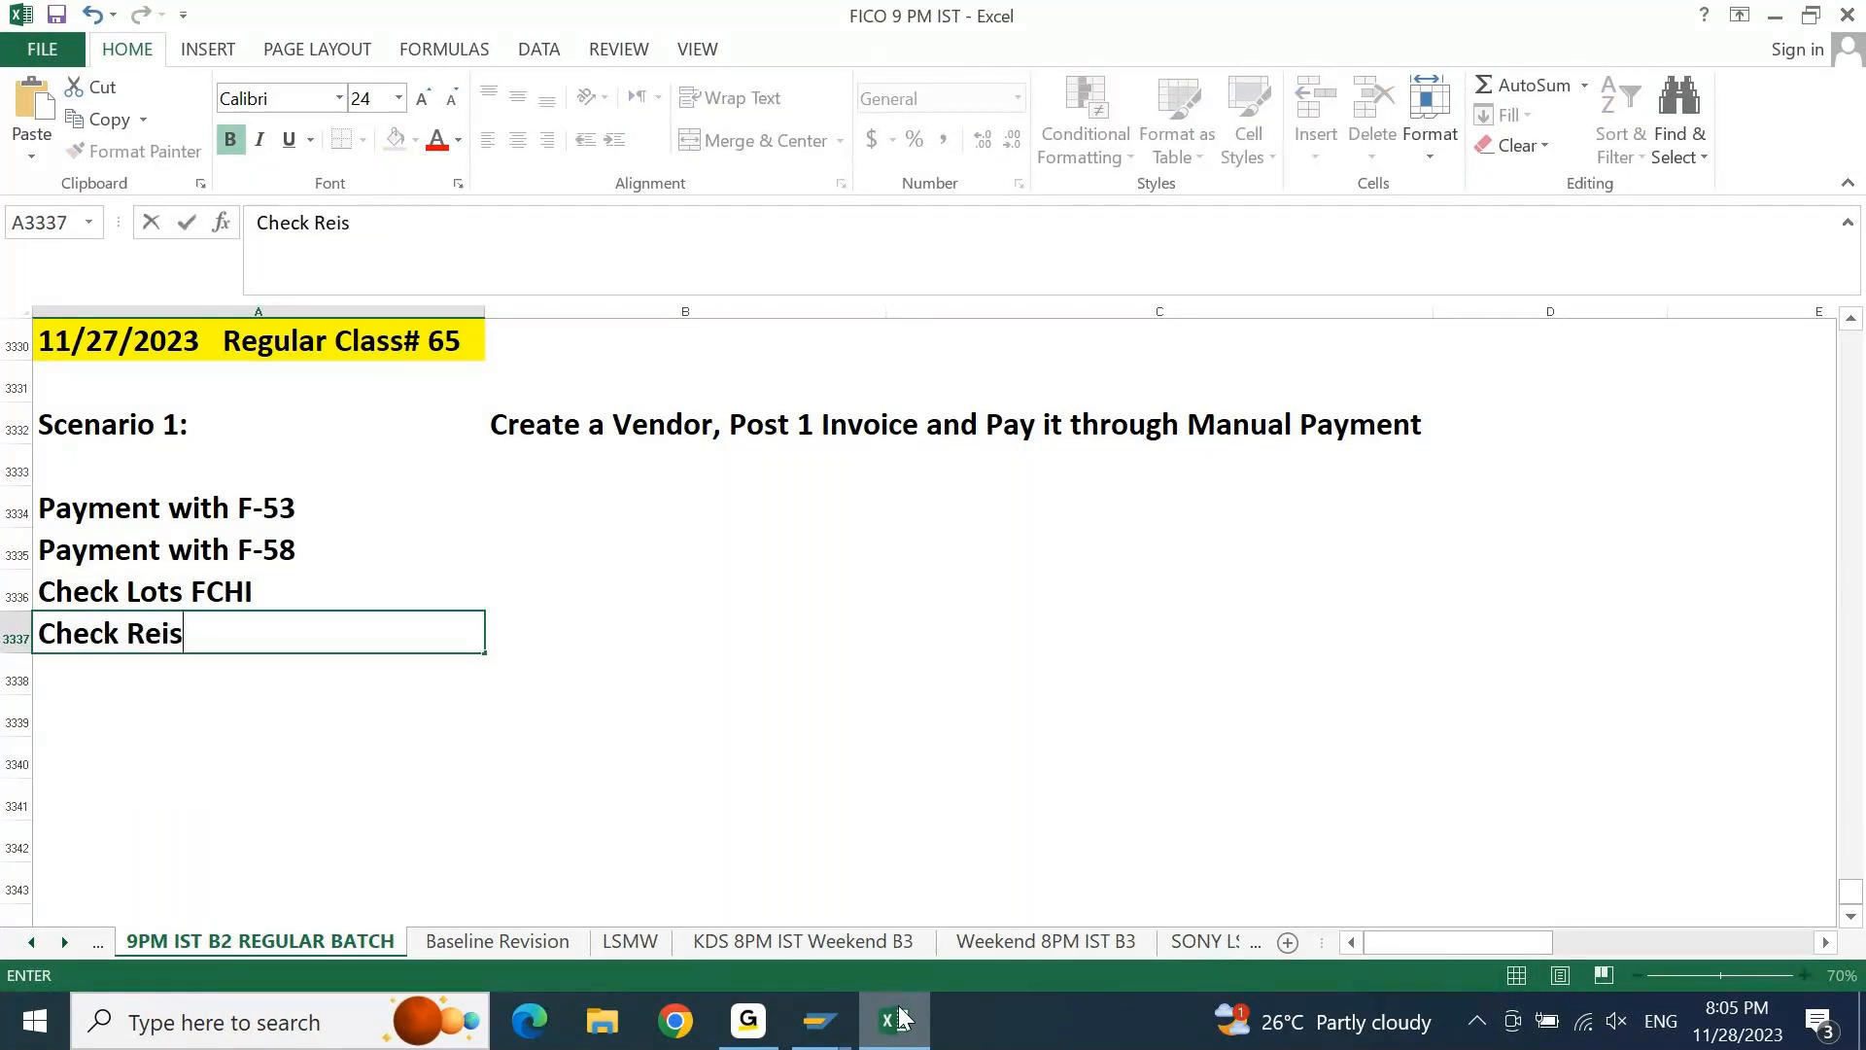
pyautogui.write('ter FCHN')
pyautogui.press('BackSpace')
pyautogui.write('HN')
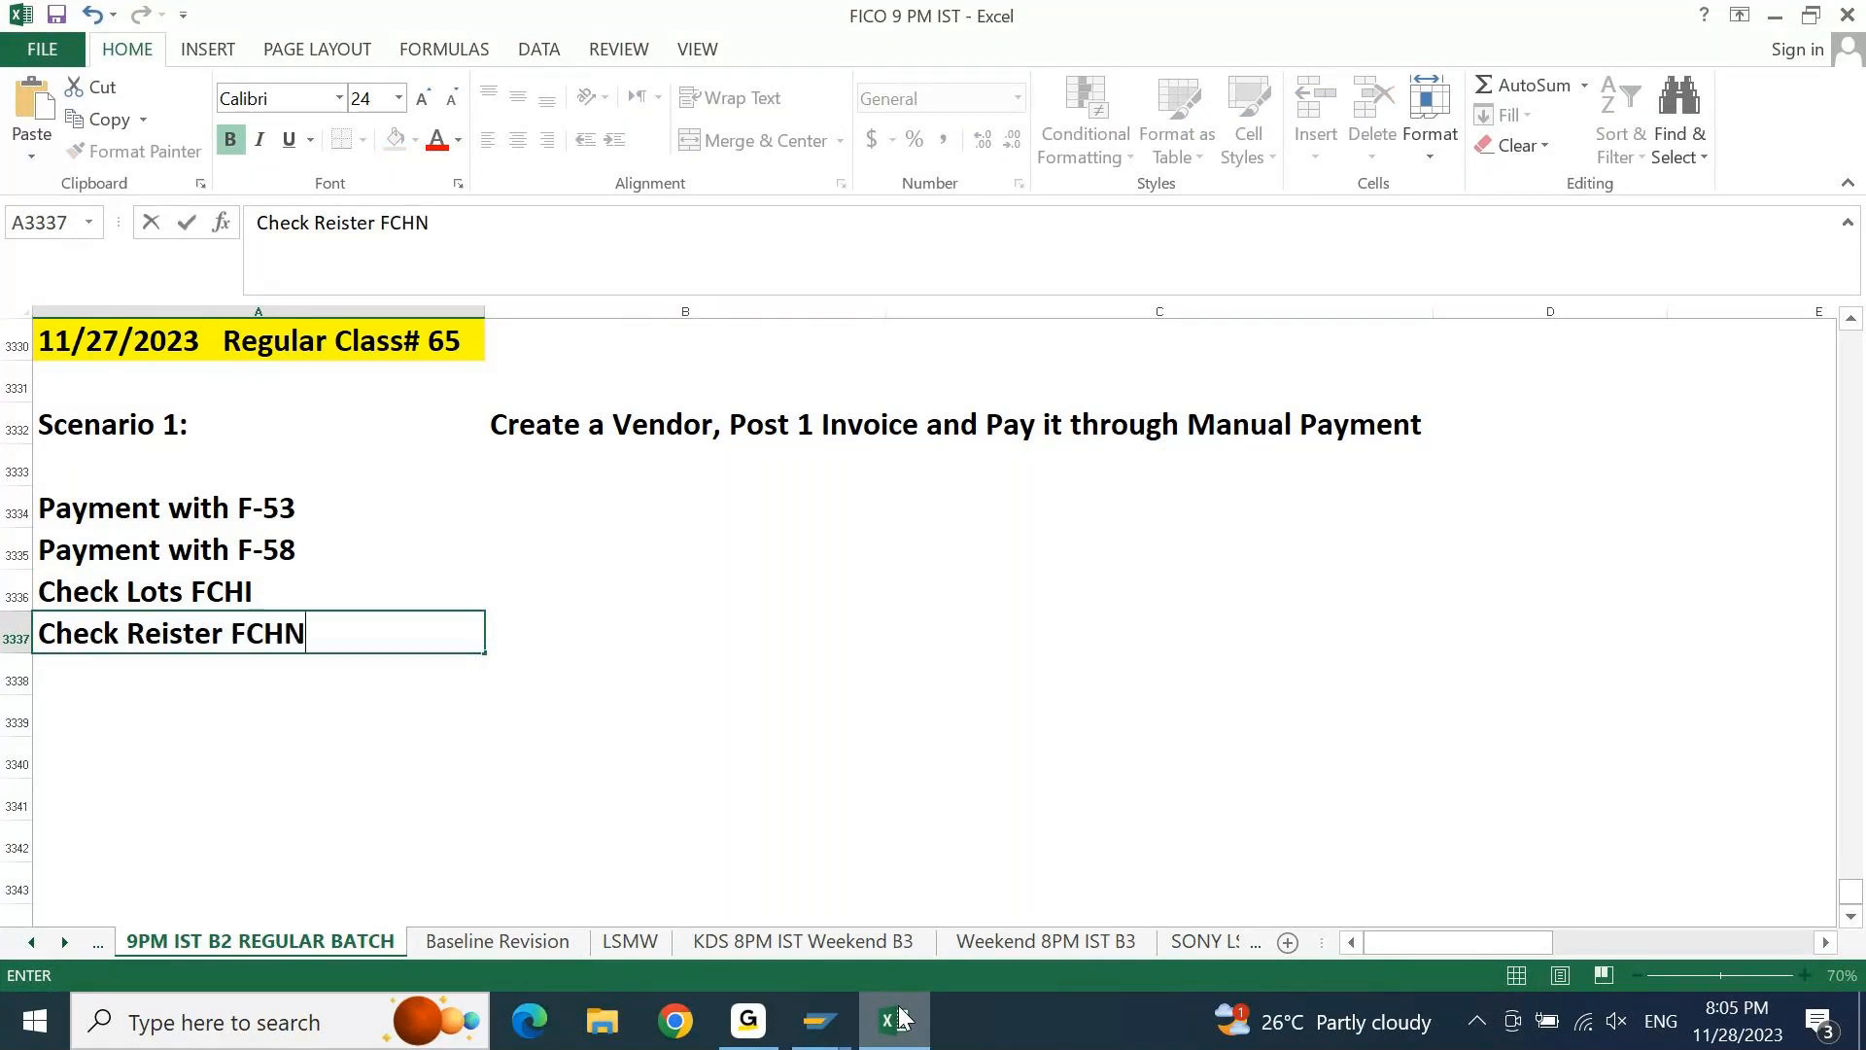
pyautogui.press('Return')
# Enter "Update form for Check FBZP" in A3338
pyautogui.write('Update for')
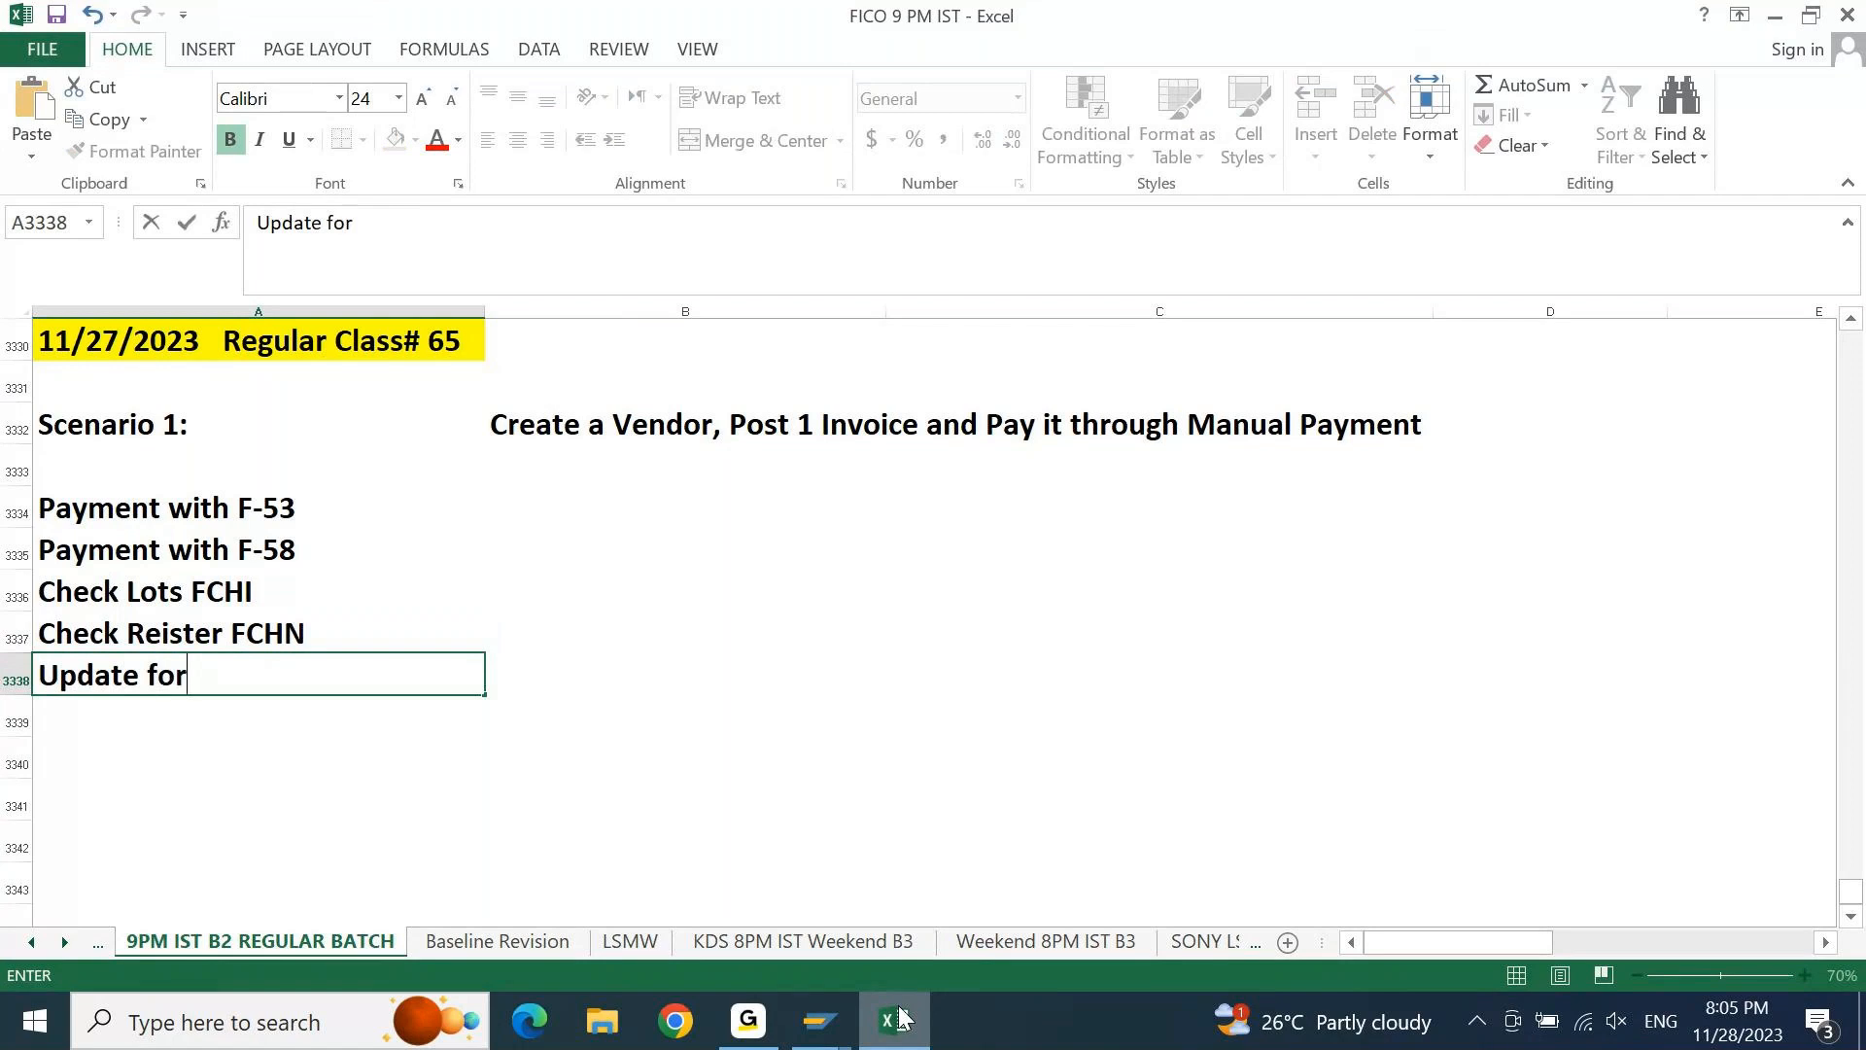
pyautogui.write('m for Check')
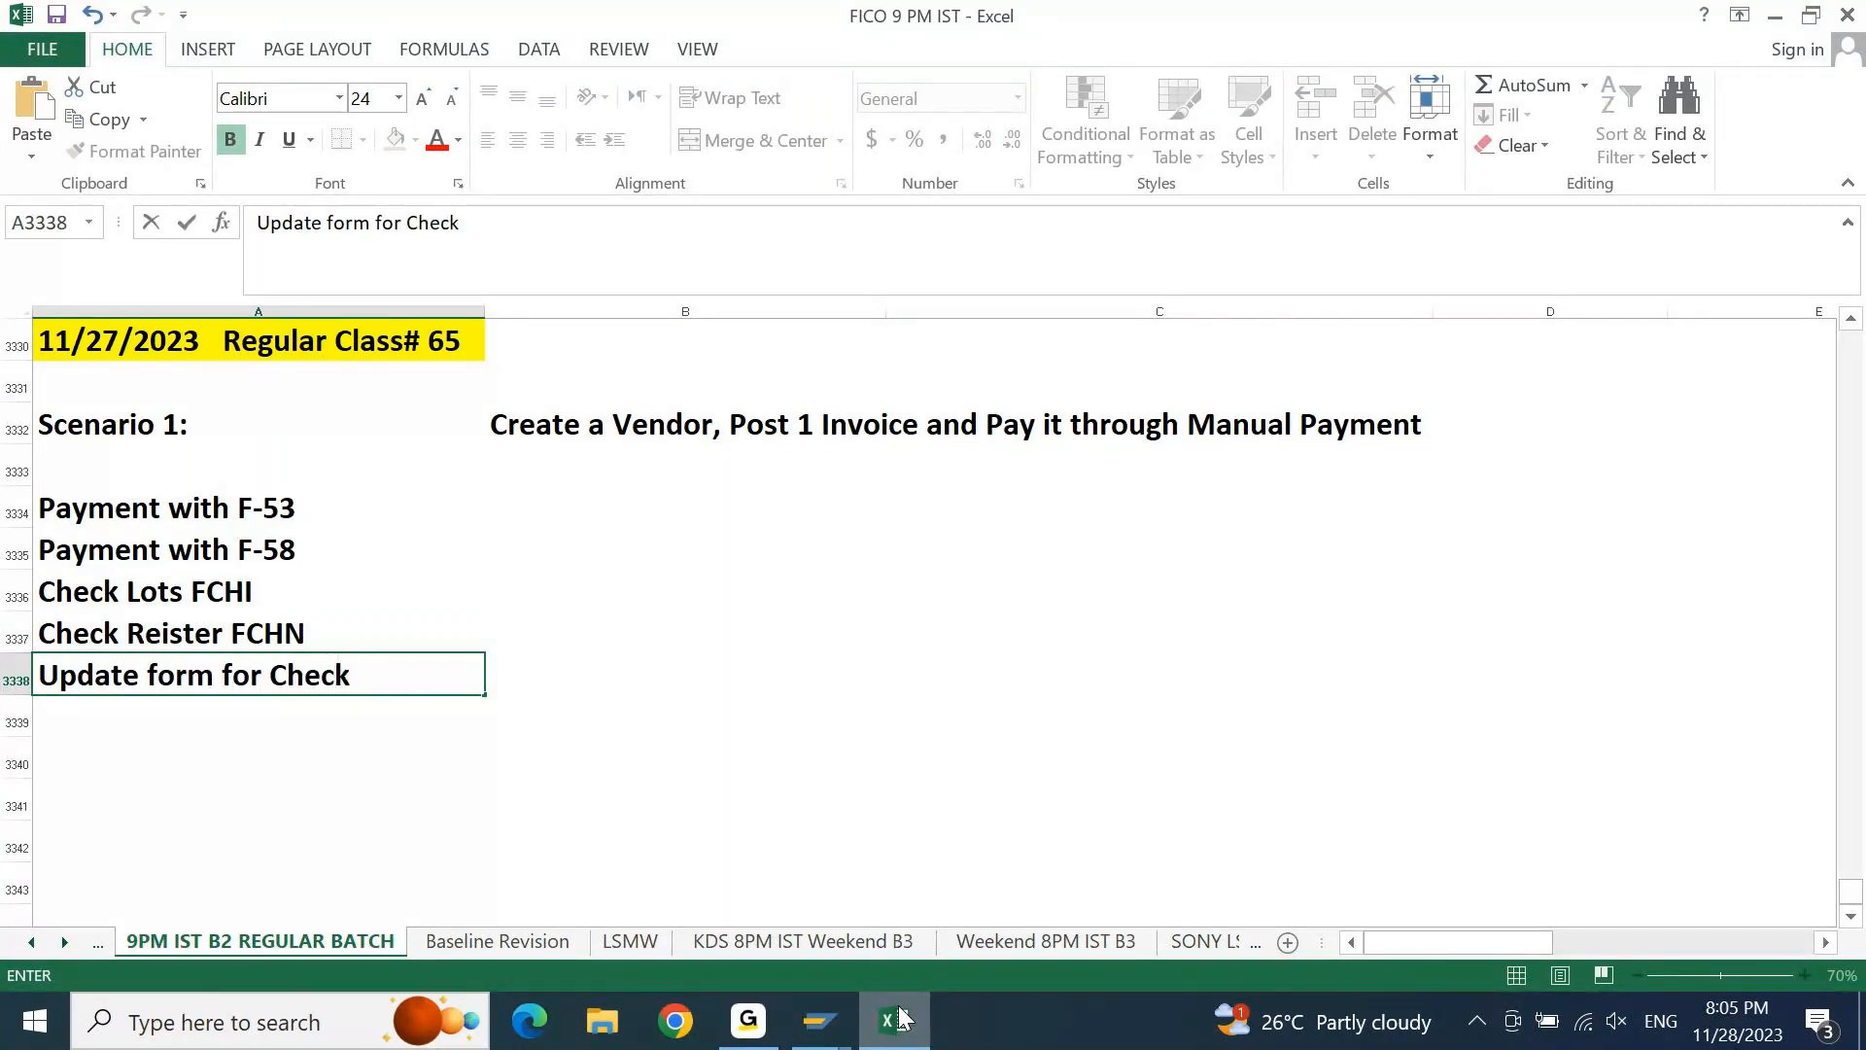
pyautogui.write(' FBZP')
pyautogui.press('Return')
# Enter "Update Check number in Payment Document FCHU" in A3339
pyautogui.write('Update CJ')
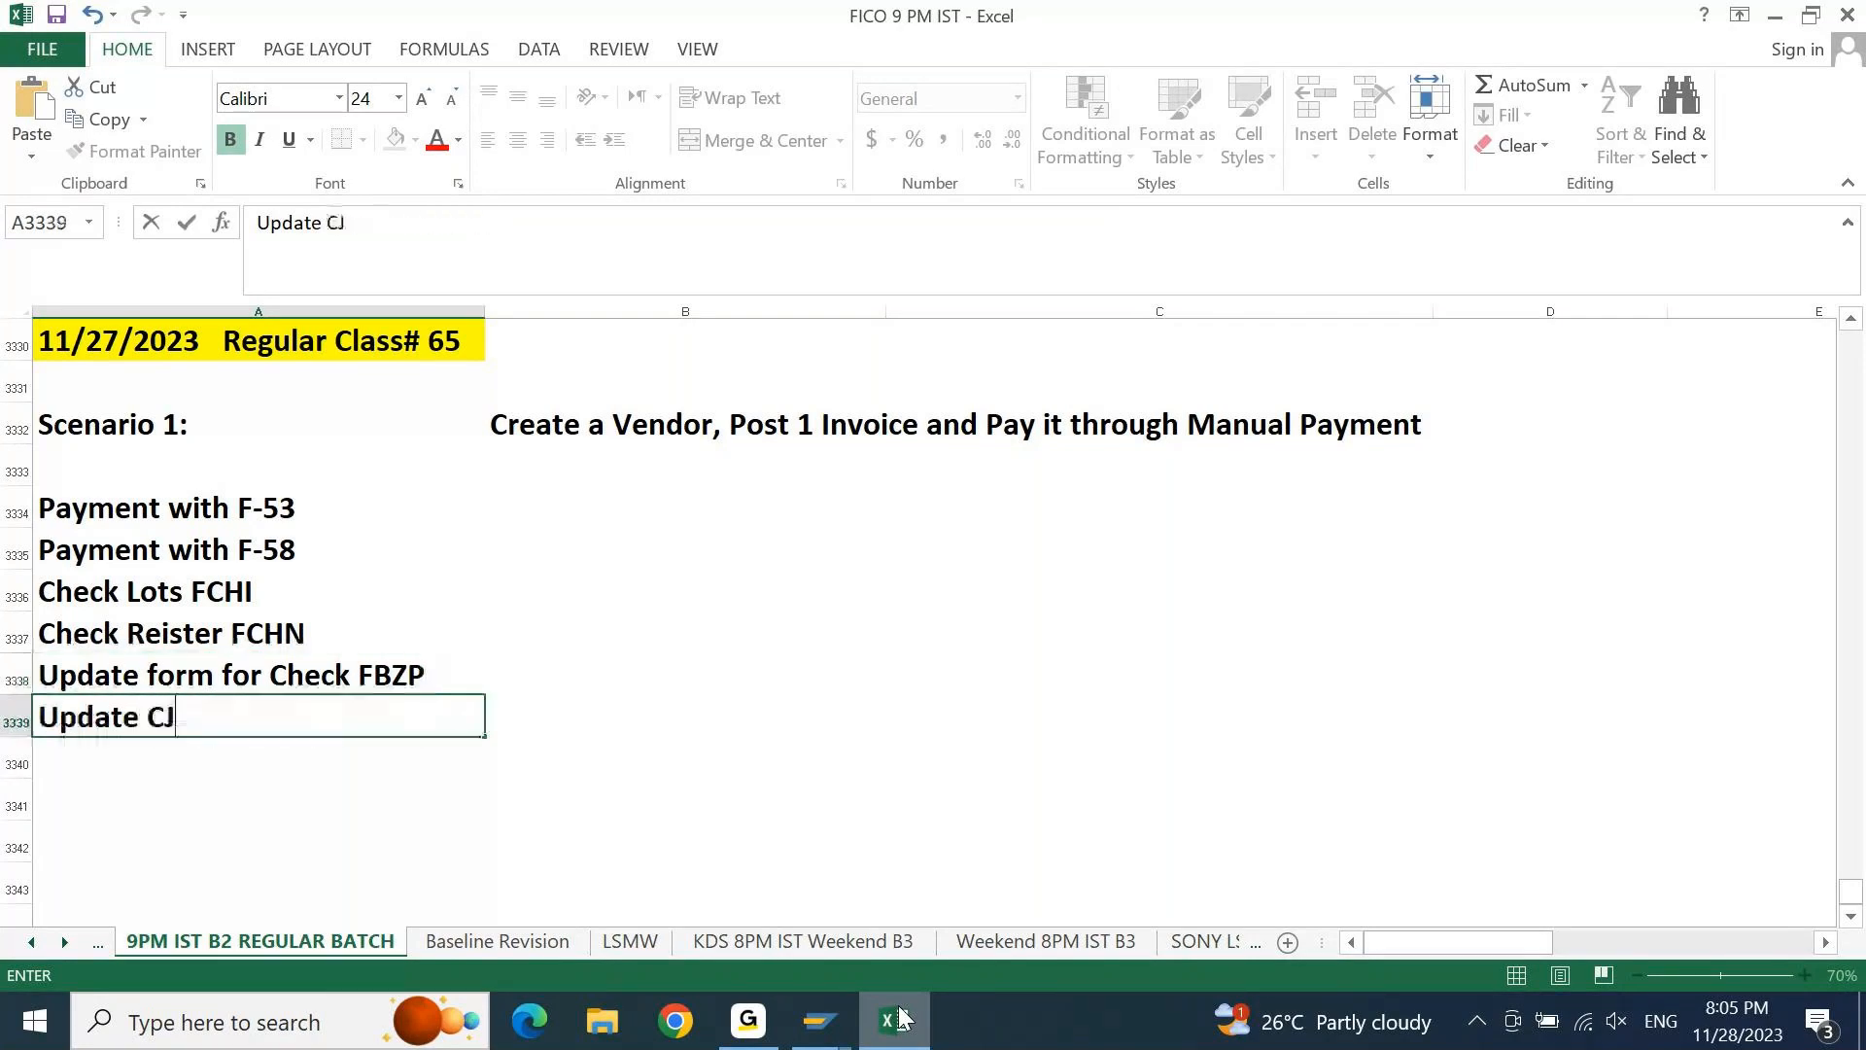
pyautogui.press('BackSpace')
pyautogui.write('heck number in Pay')
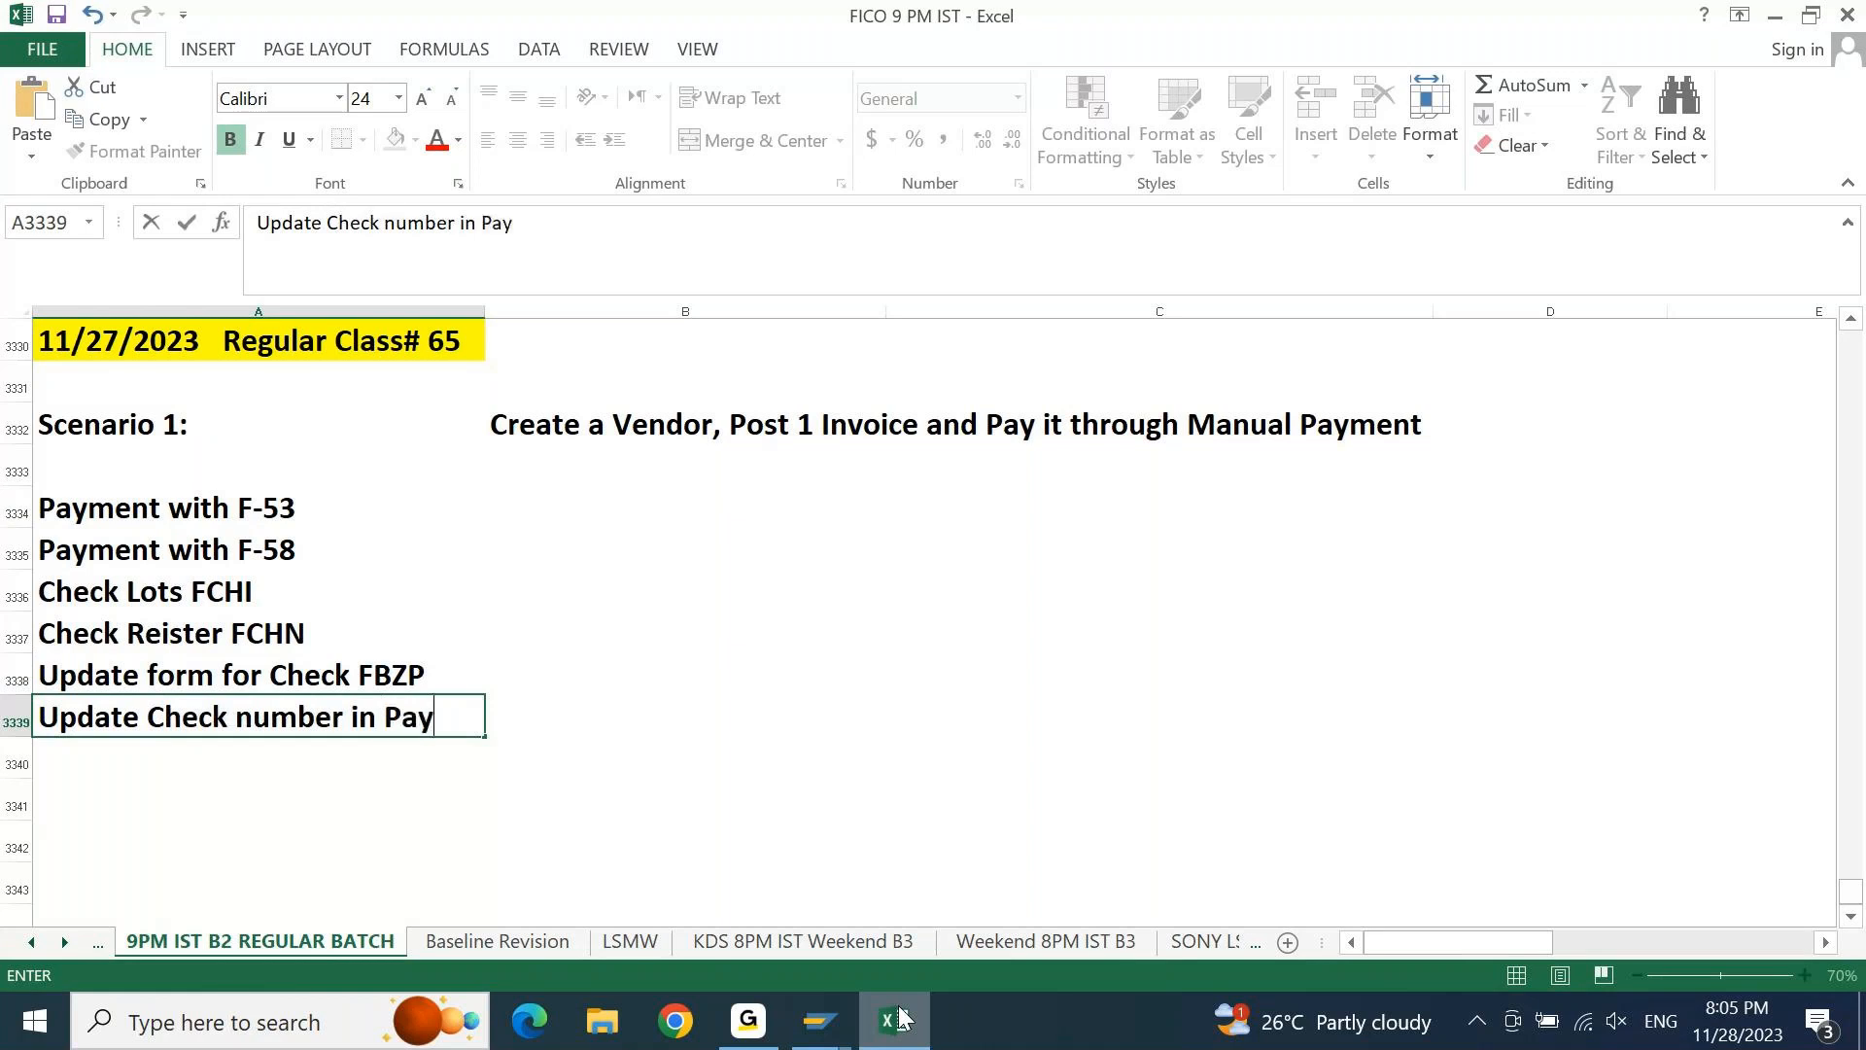
pyautogui.write('ment D')
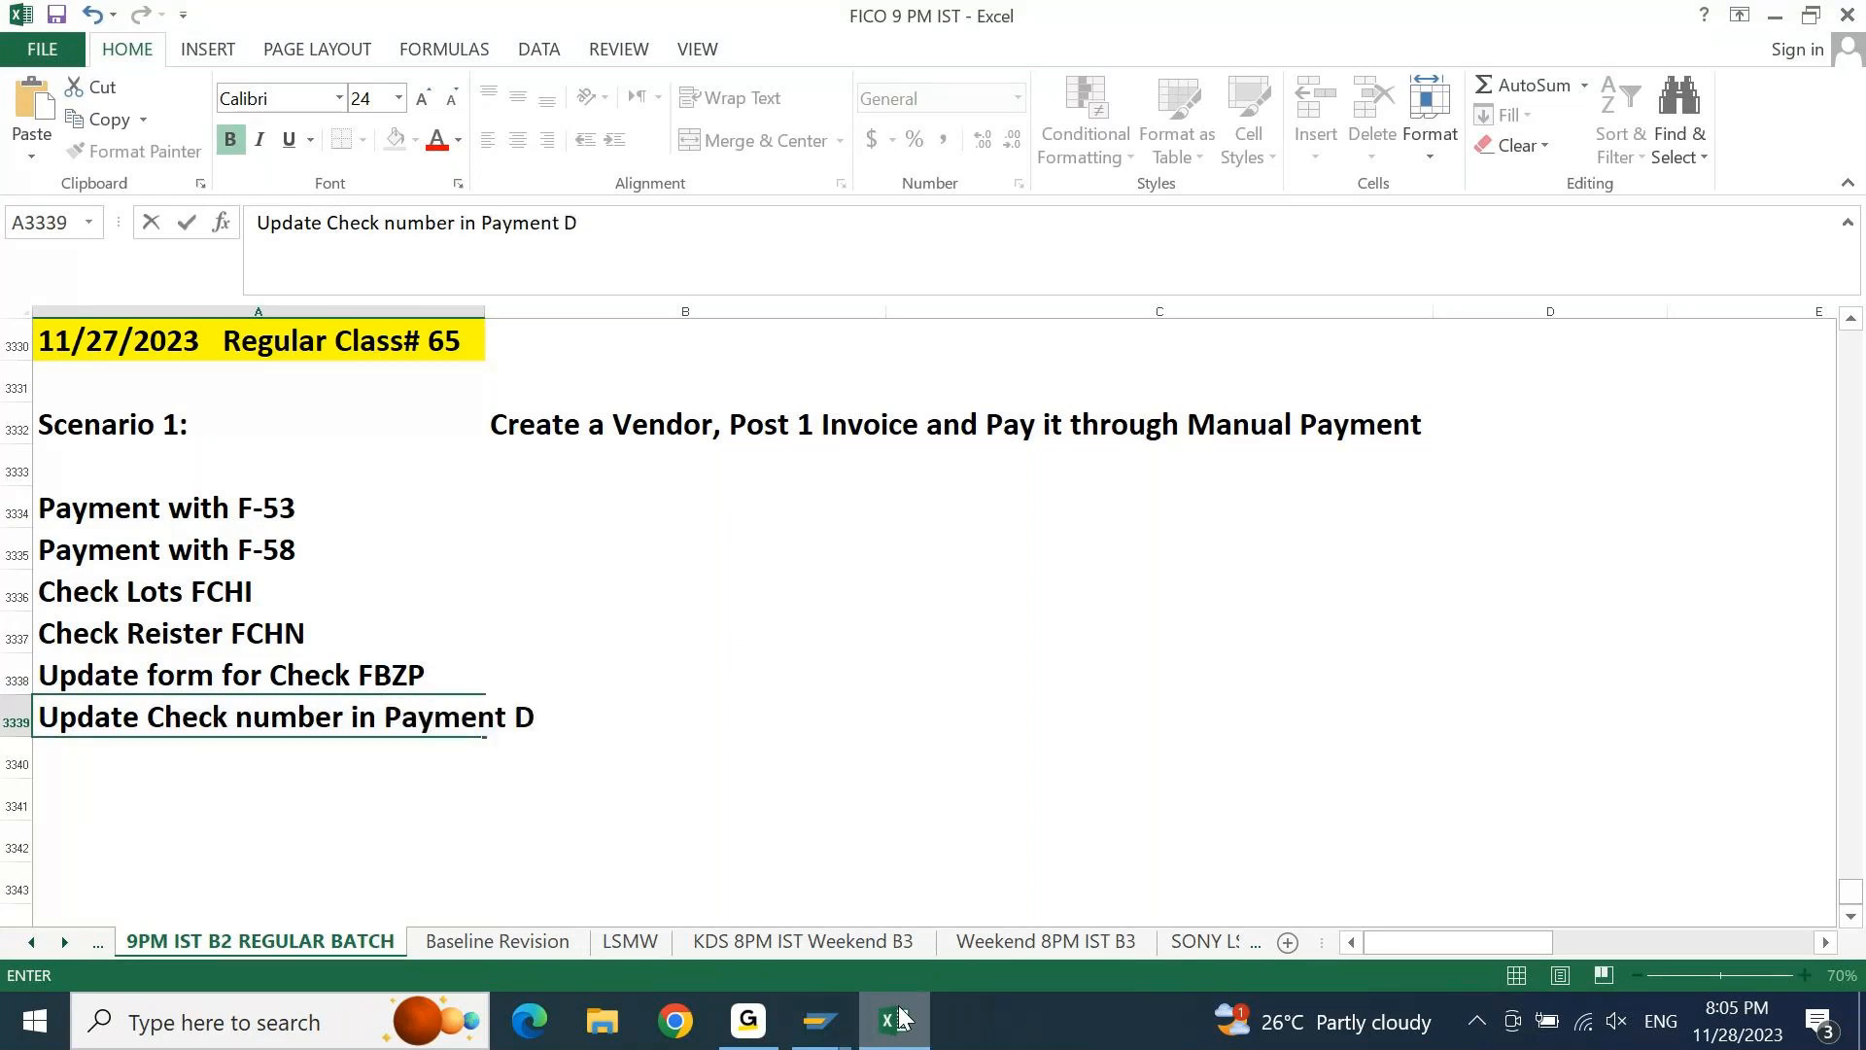
pyautogui.write('ocumen')
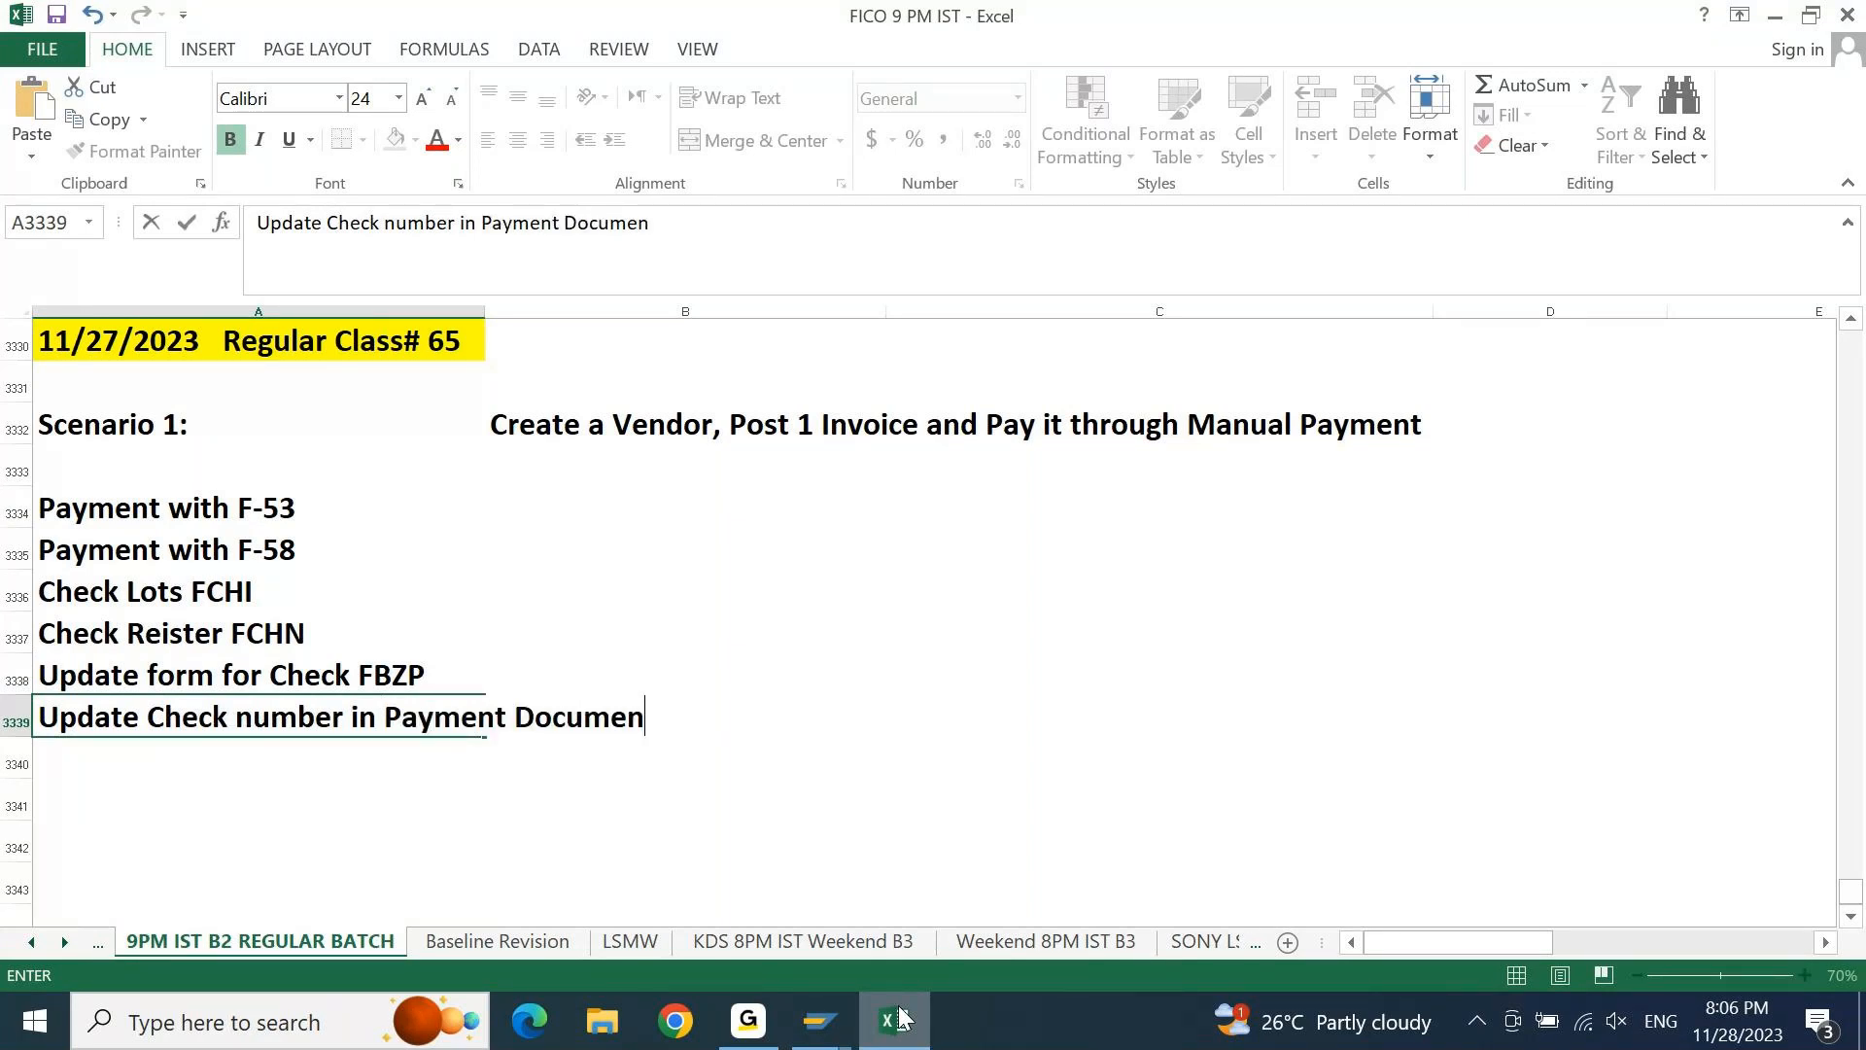
pyautogui.write('t FCHU')
pyautogui.press('Return')
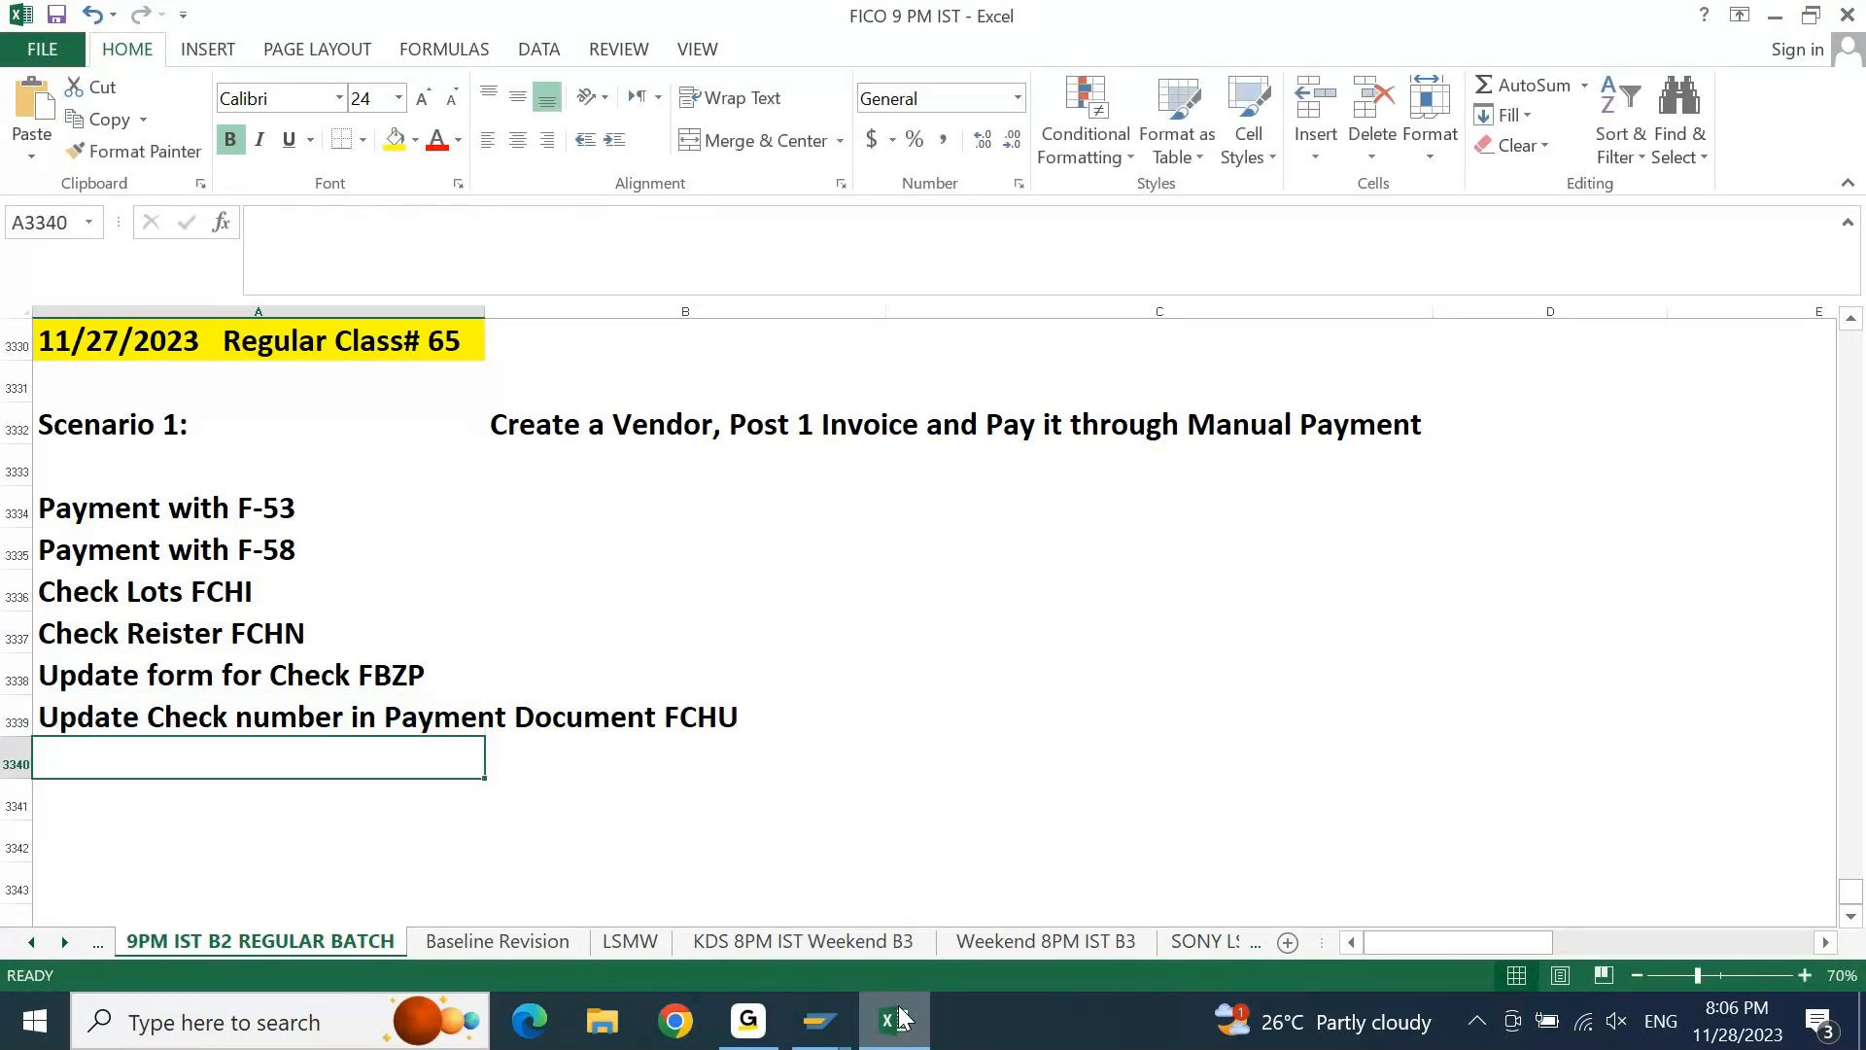
# Enter "Display Payment document" in A3340
pyautogui.write('D')
pyautogui.write('isplay (au')
pyautogui.press('BackSpace')
pyautogui.press('BackSpace')
pyautogui.press('BackSpace')
pyautogui.write('P')
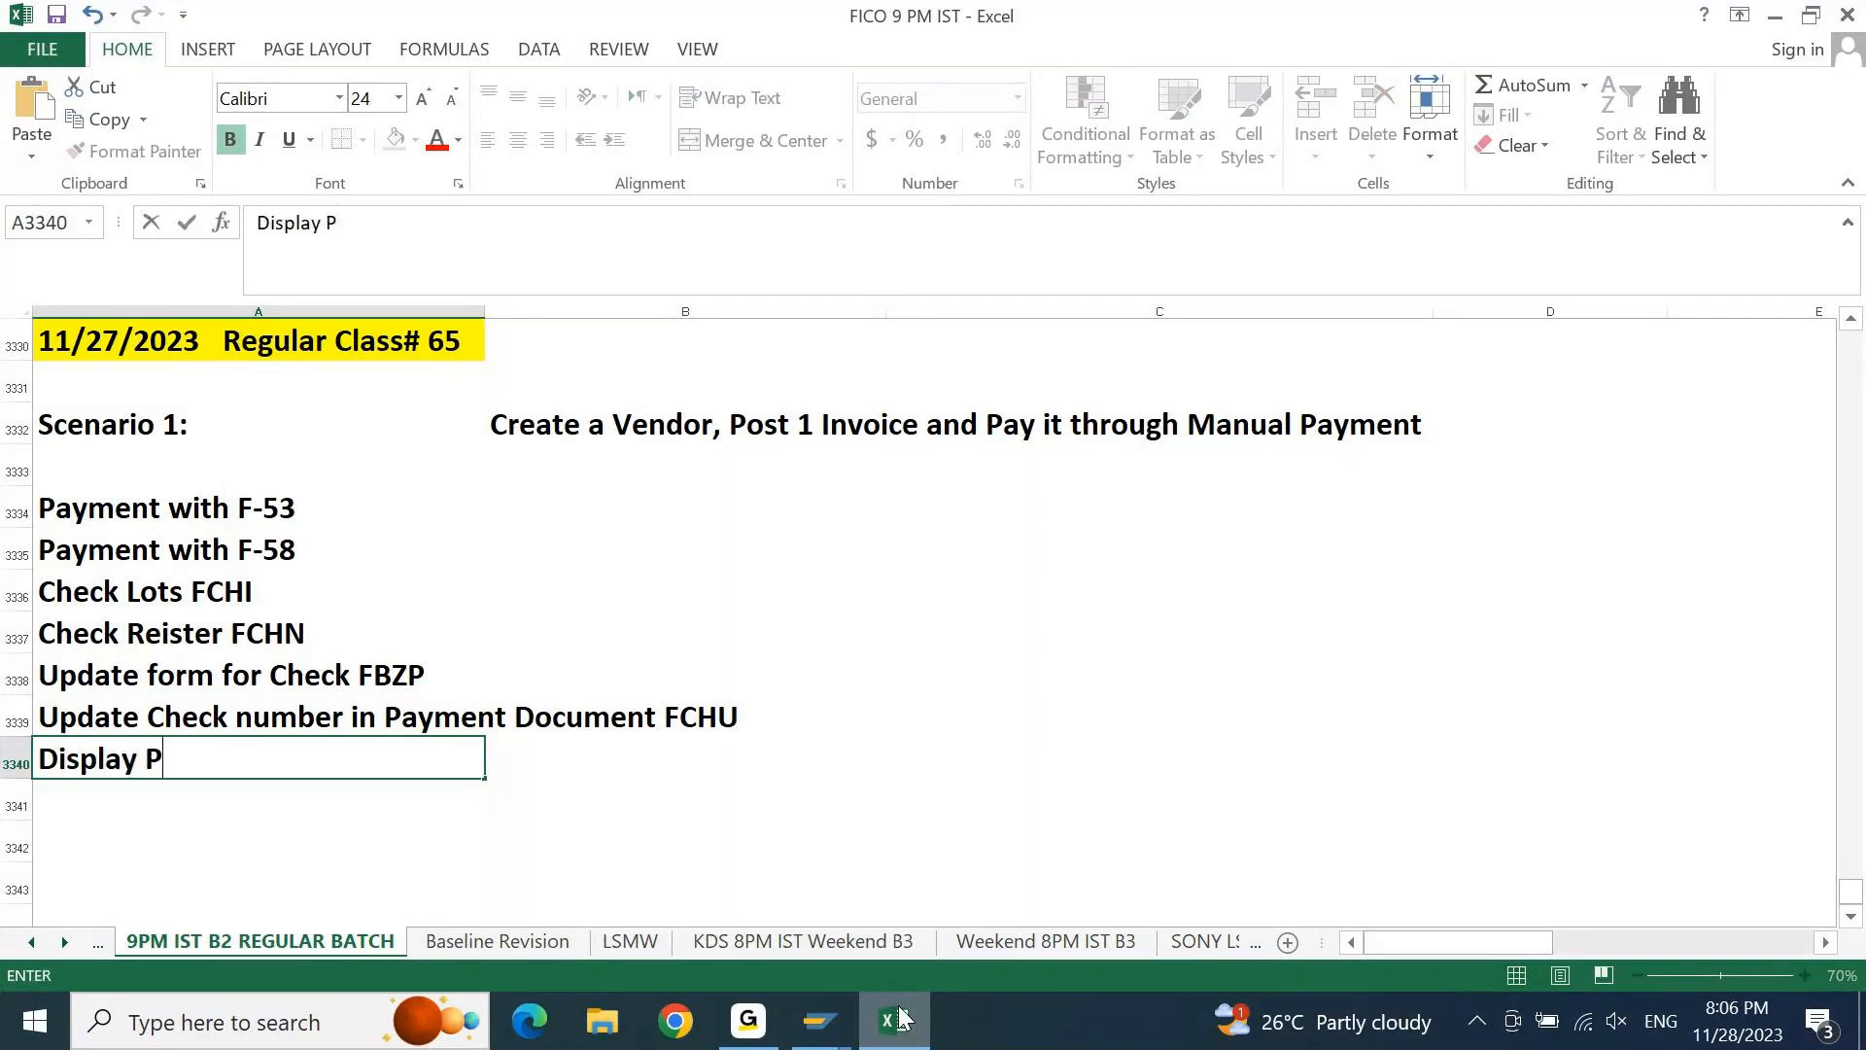
pyautogui.write('ayment docum')
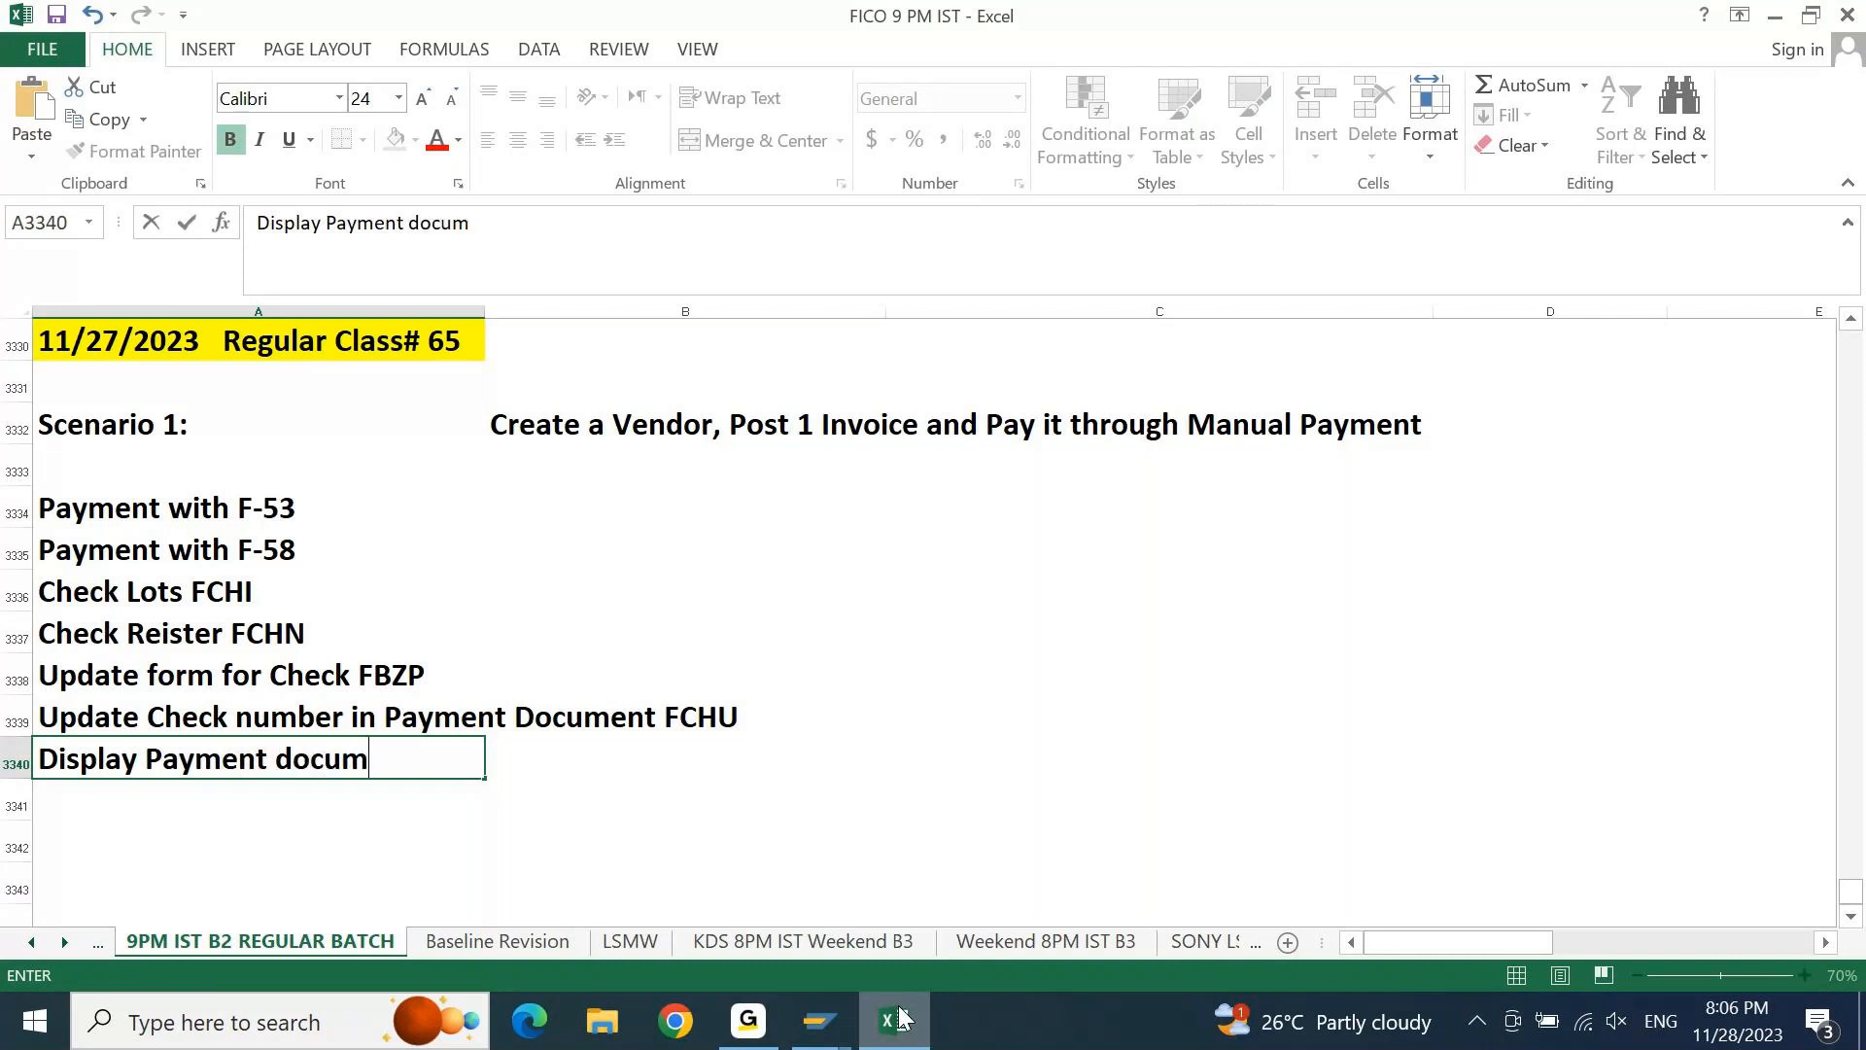
pyautogui.write('ent')
pyautogui.press('Return')
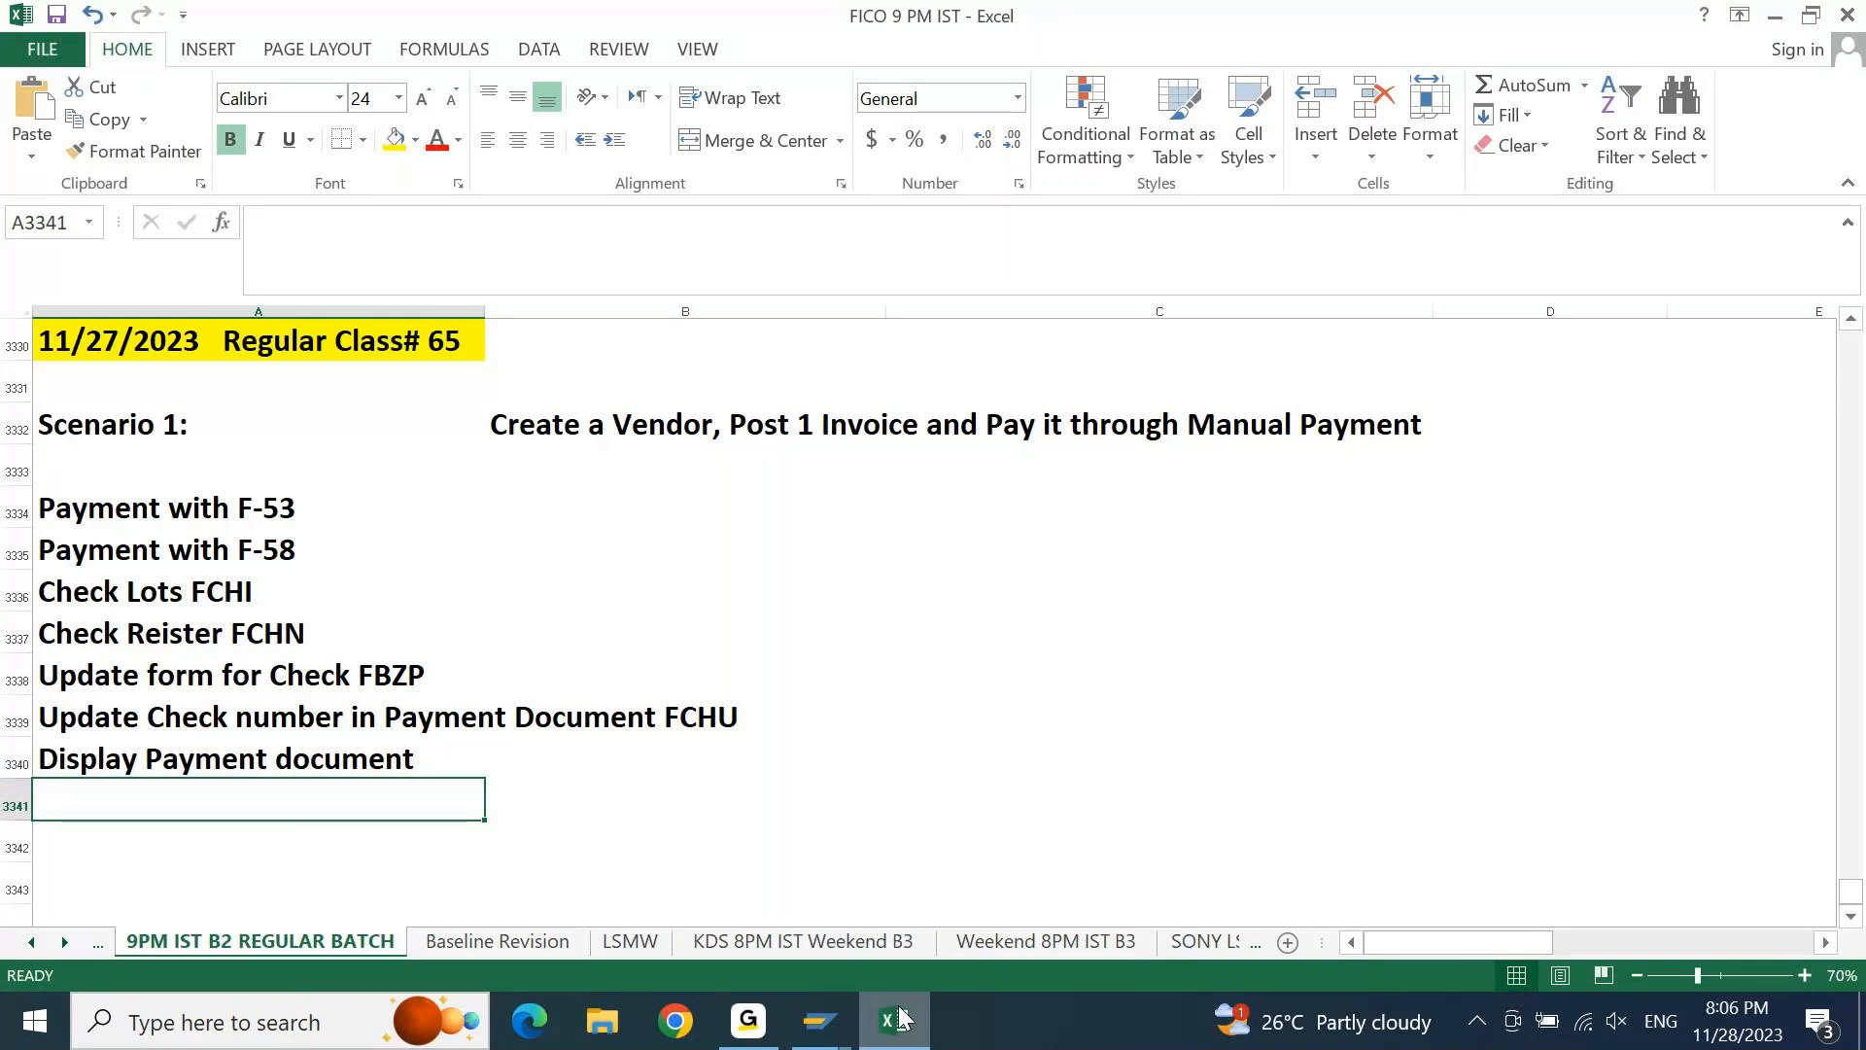
# Enter "Check form is a Smart form development part of RICEFW... ( FS to be prepared )" in A3341
pyautogui.write('Che')
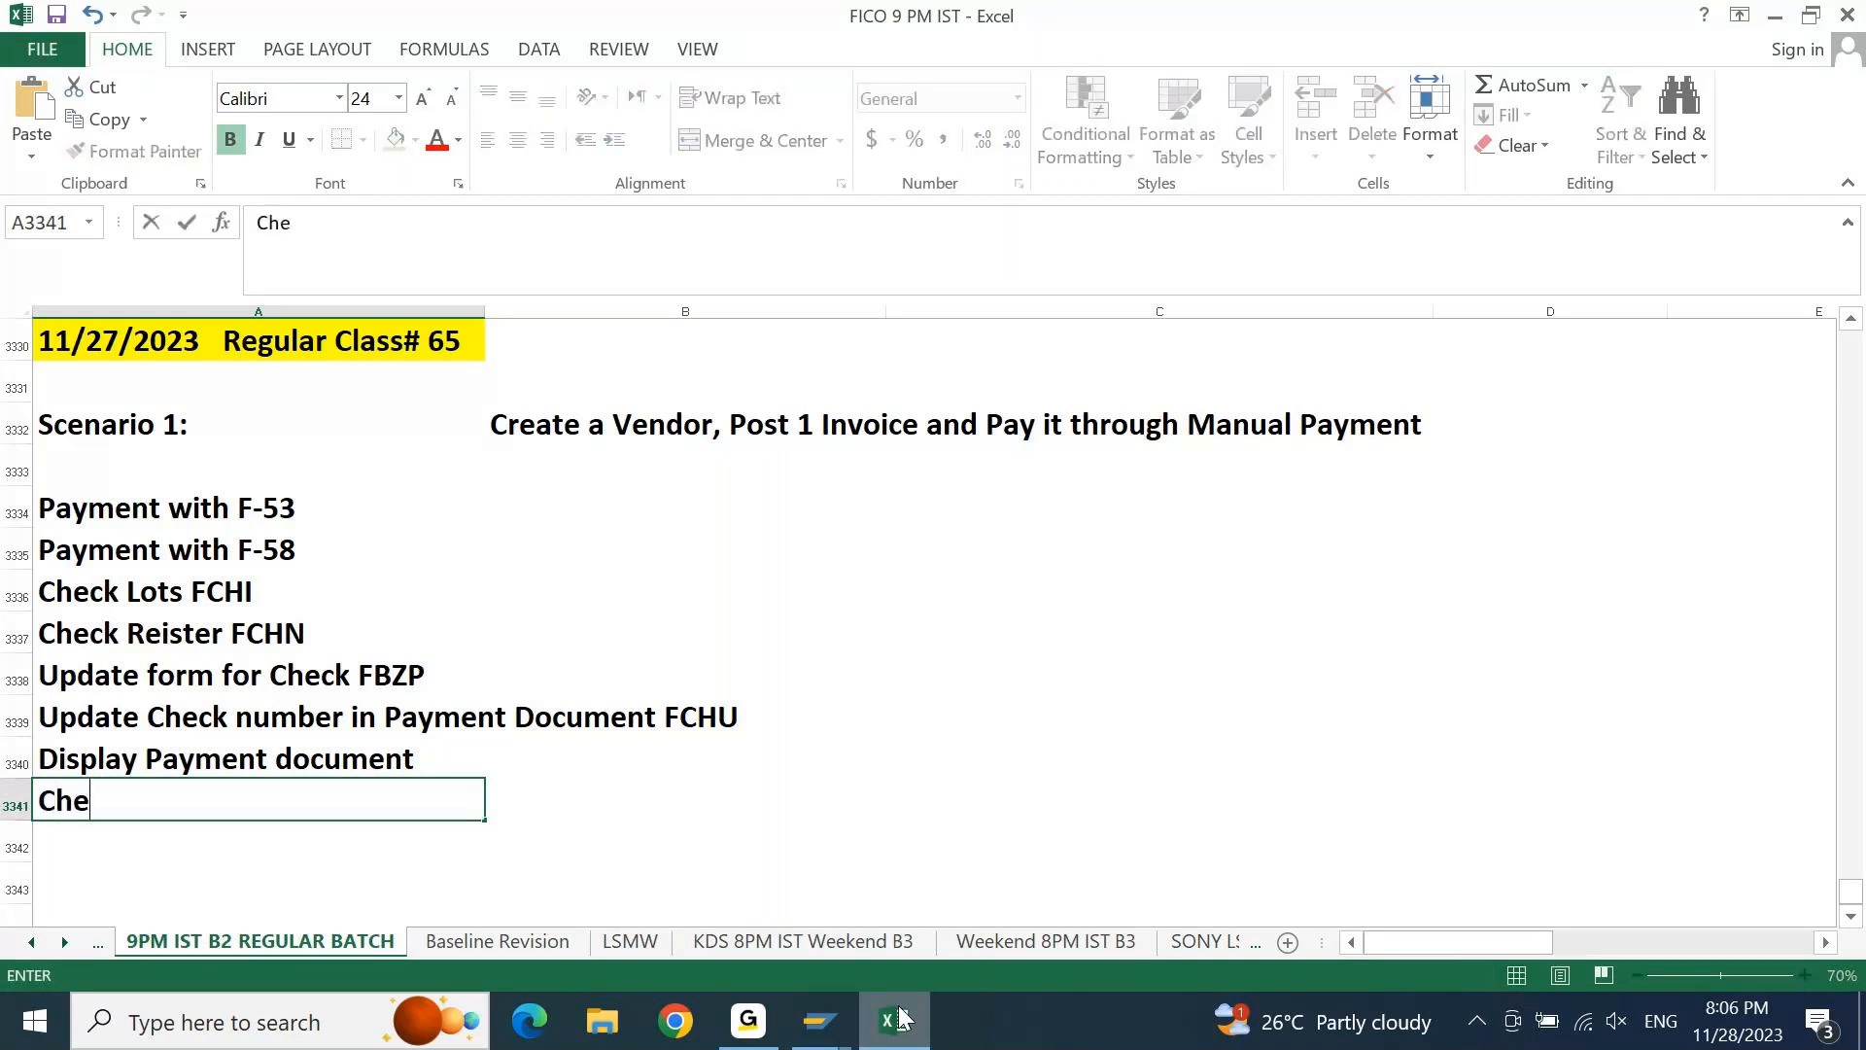
pyautogui.write('ck form ')
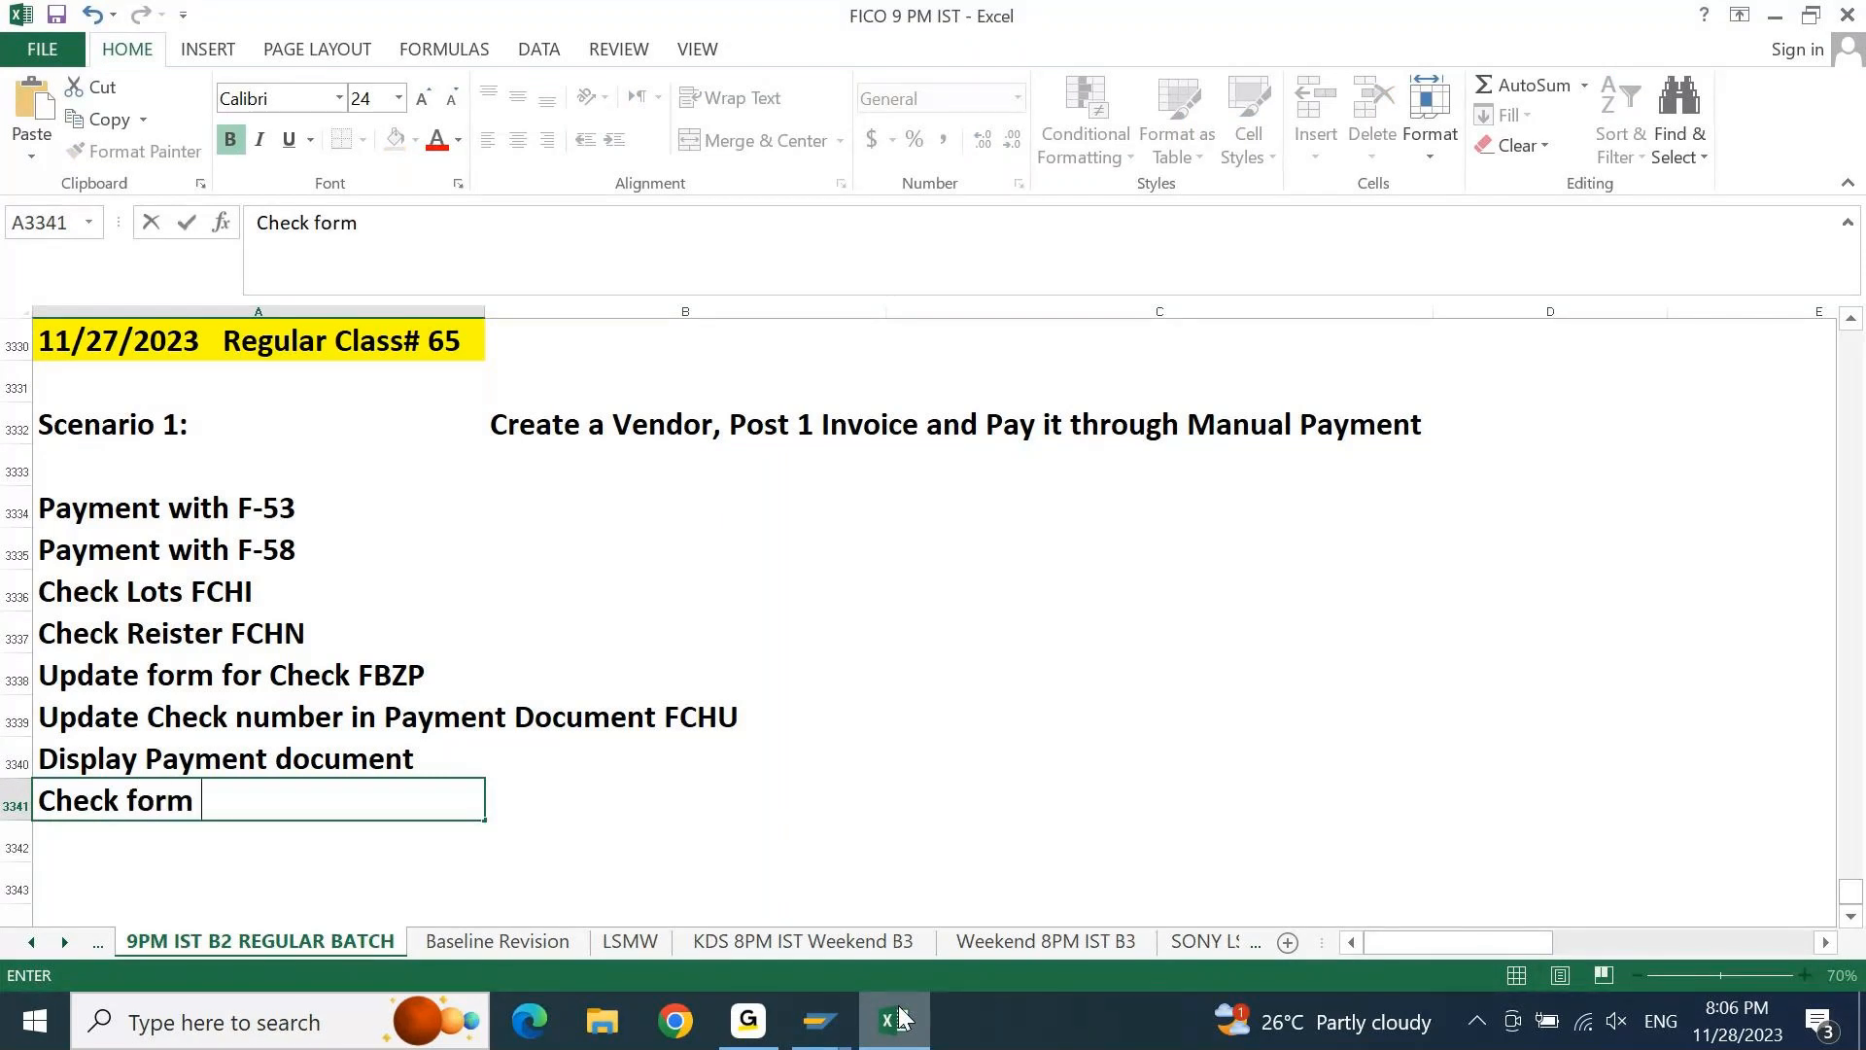
pyautogui.write('is a Smart form ')
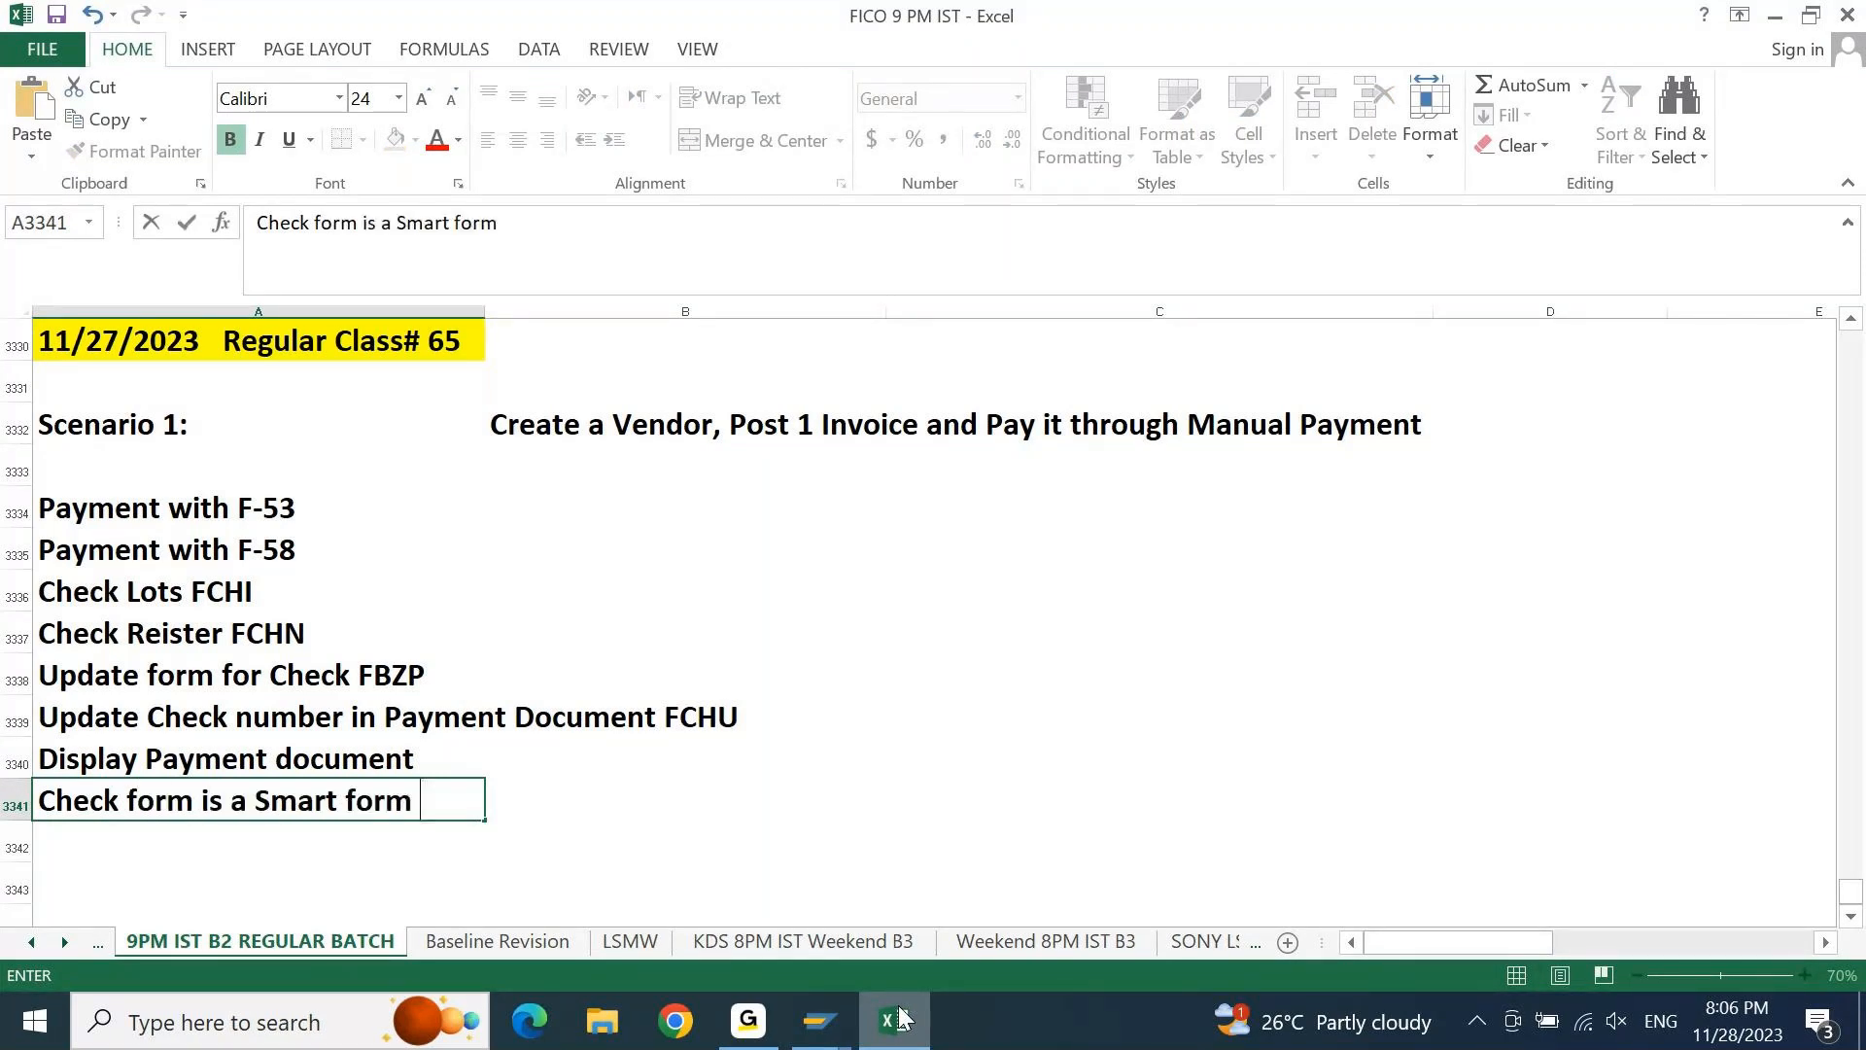
pyautogui.write('development ')
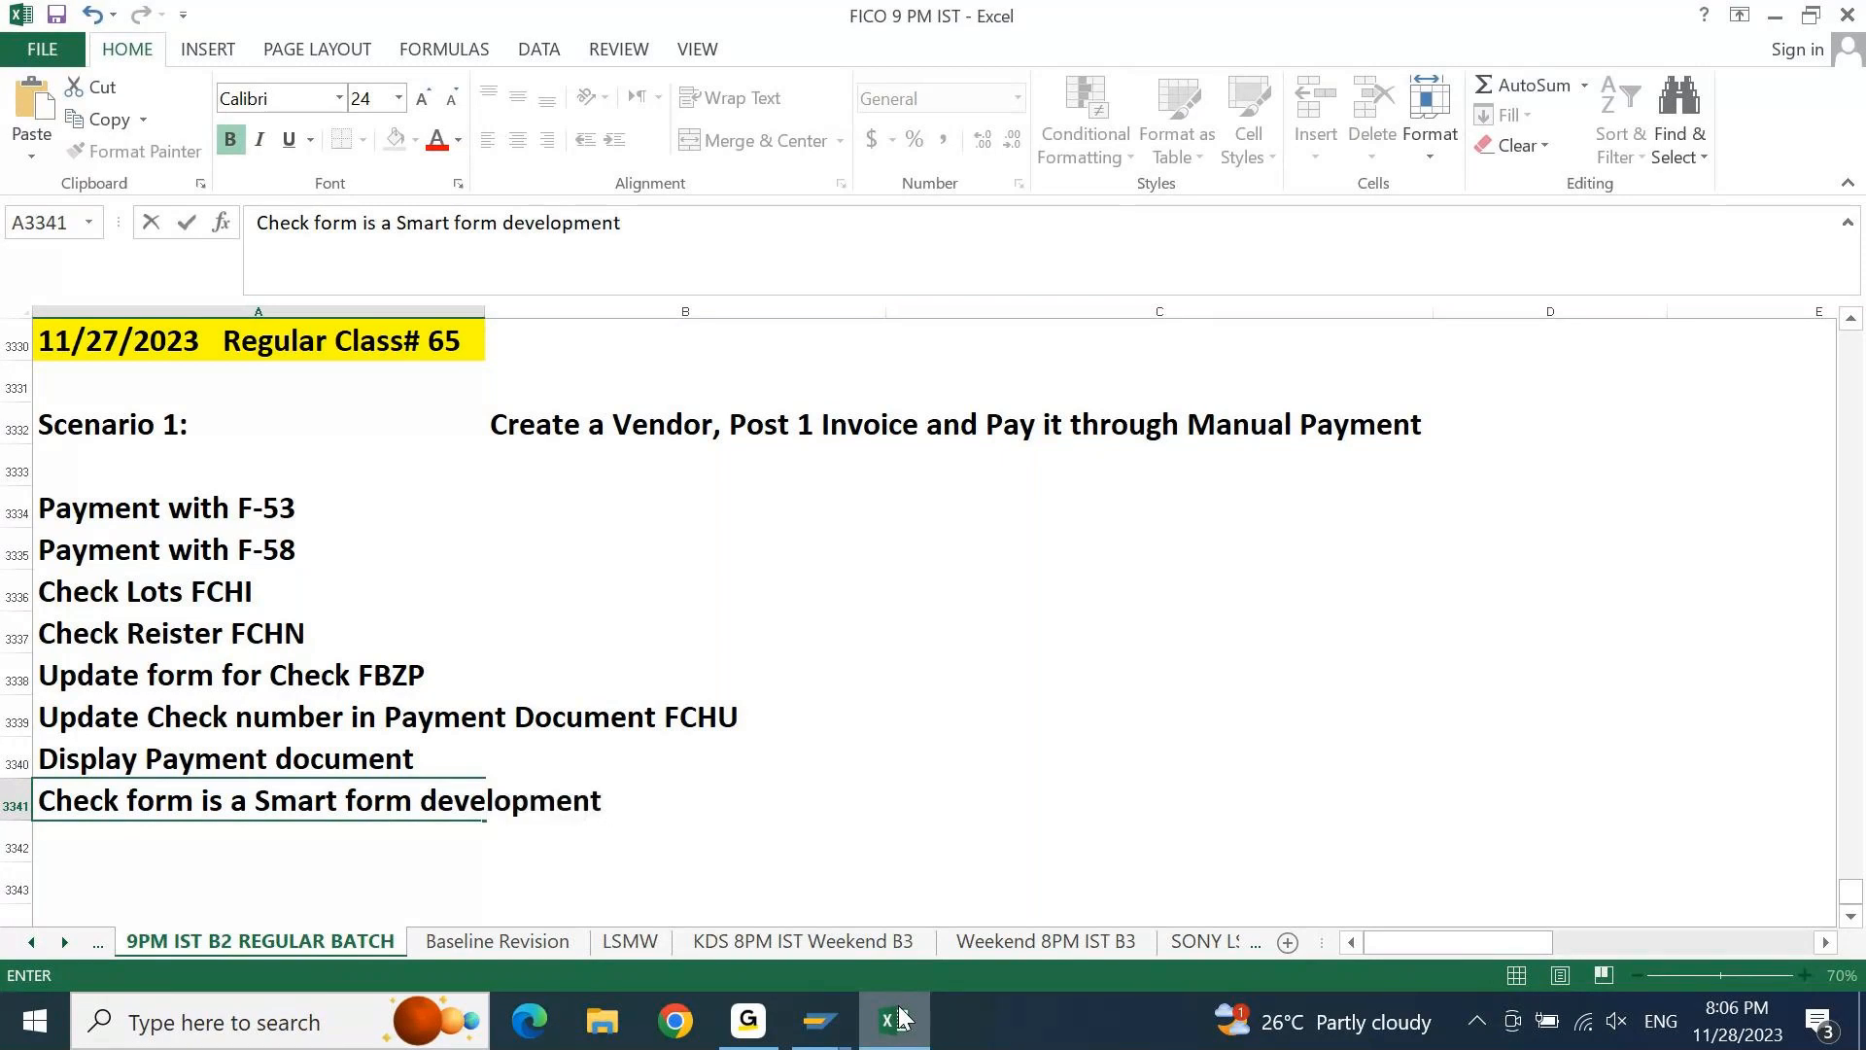
pyautogui.write('part of RICEW')
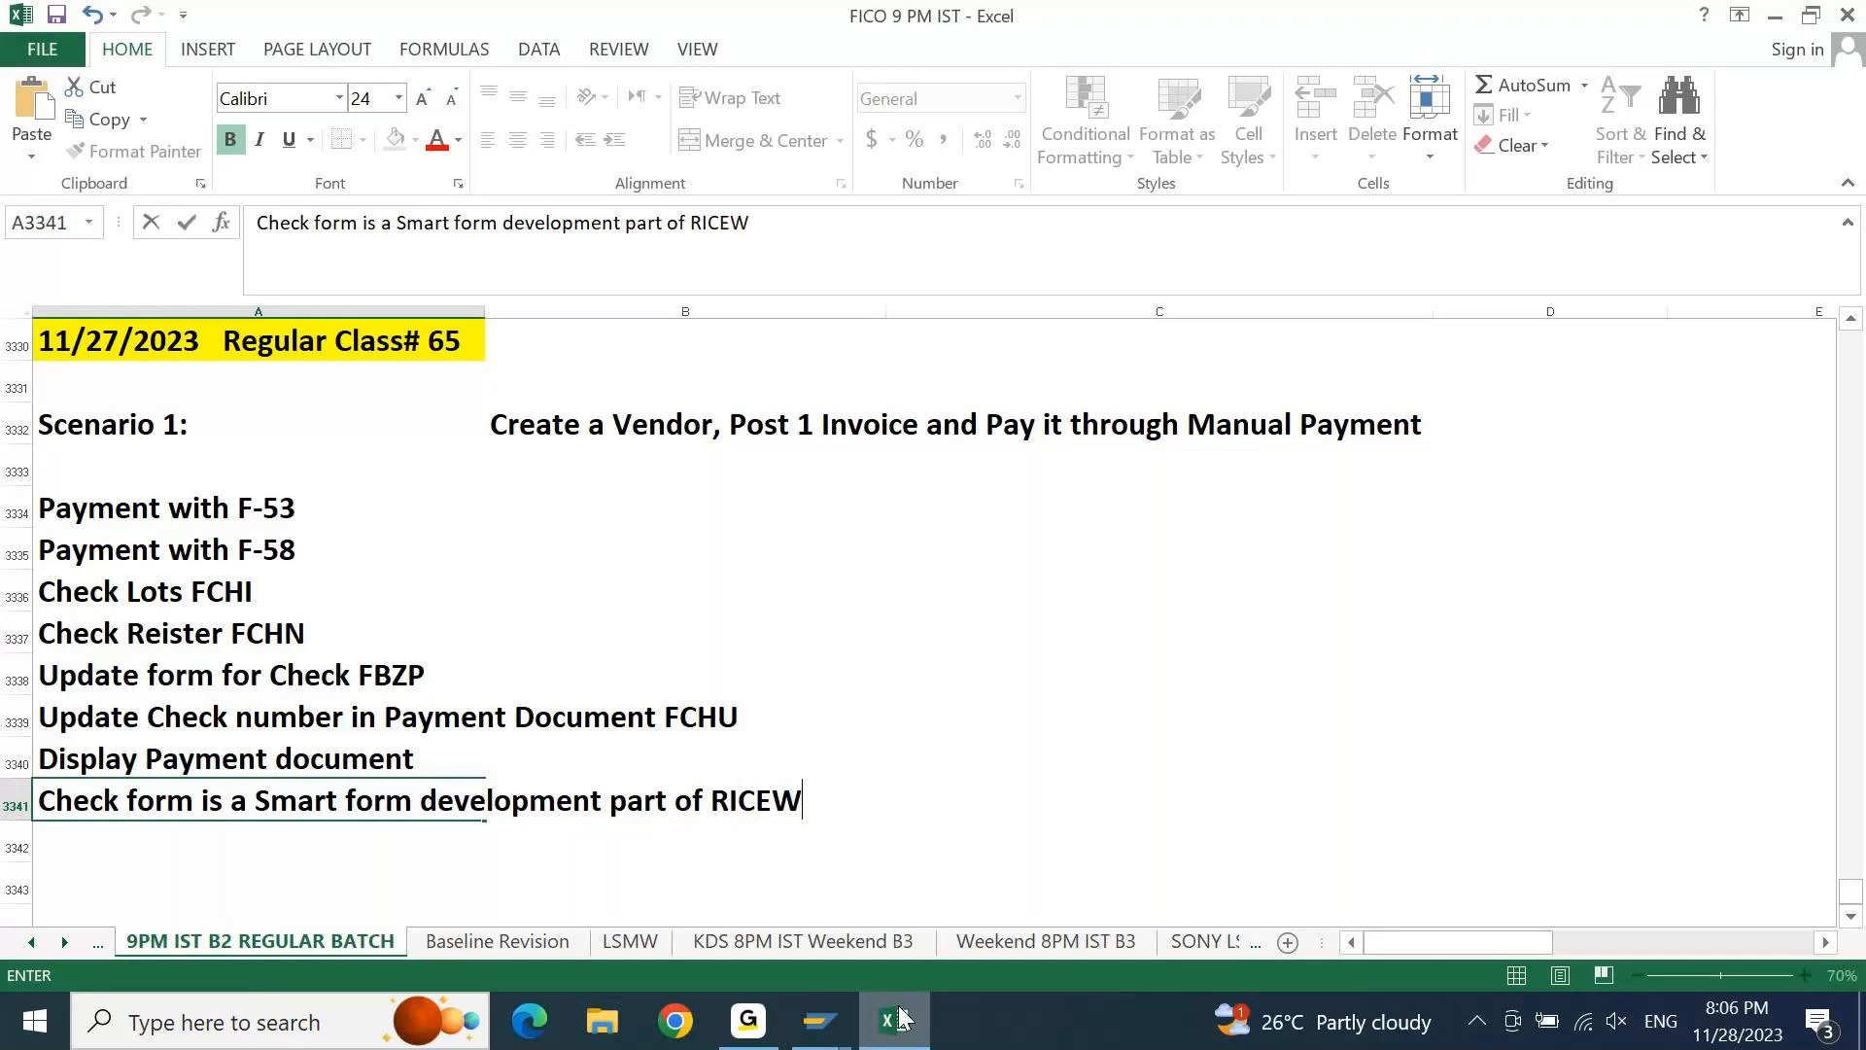
pyautogui.press('BackSpace')
pyautogui.write('FW... ( D')
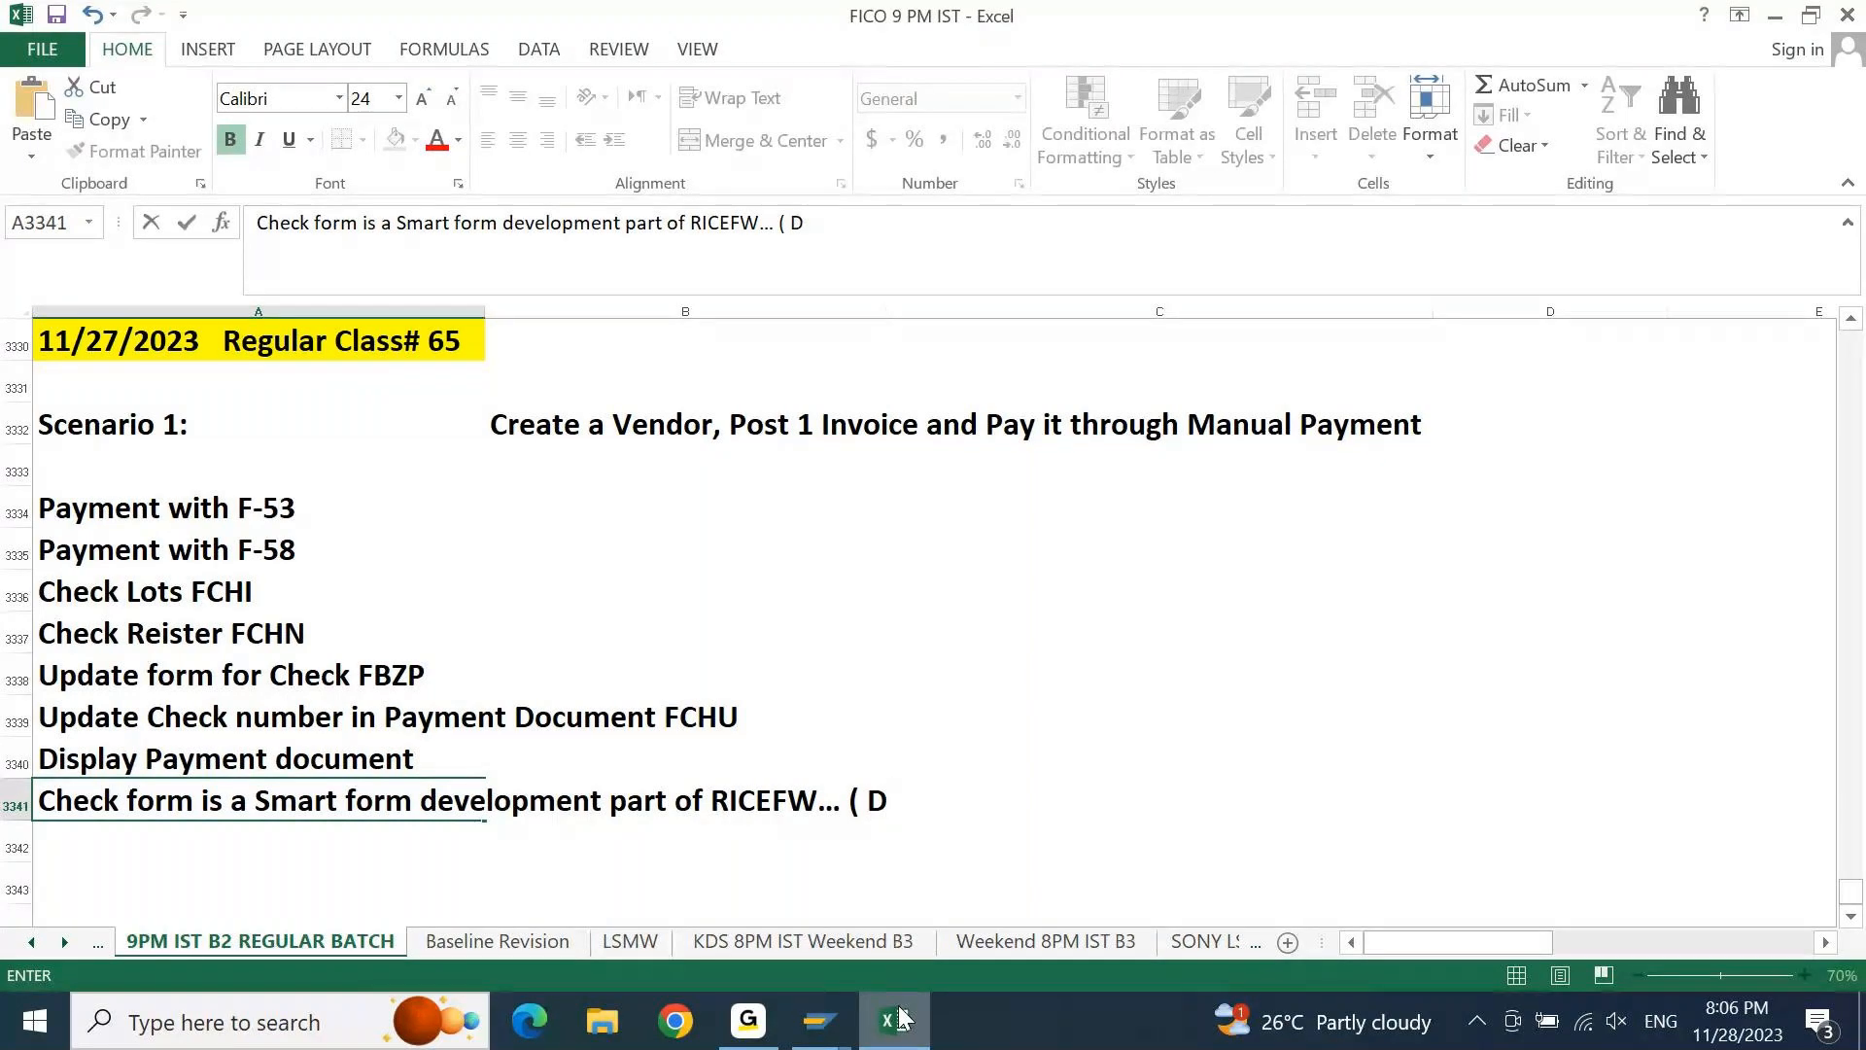
pyautogui.press('BackSpace')
pyautogui.write('FS to be prepare')
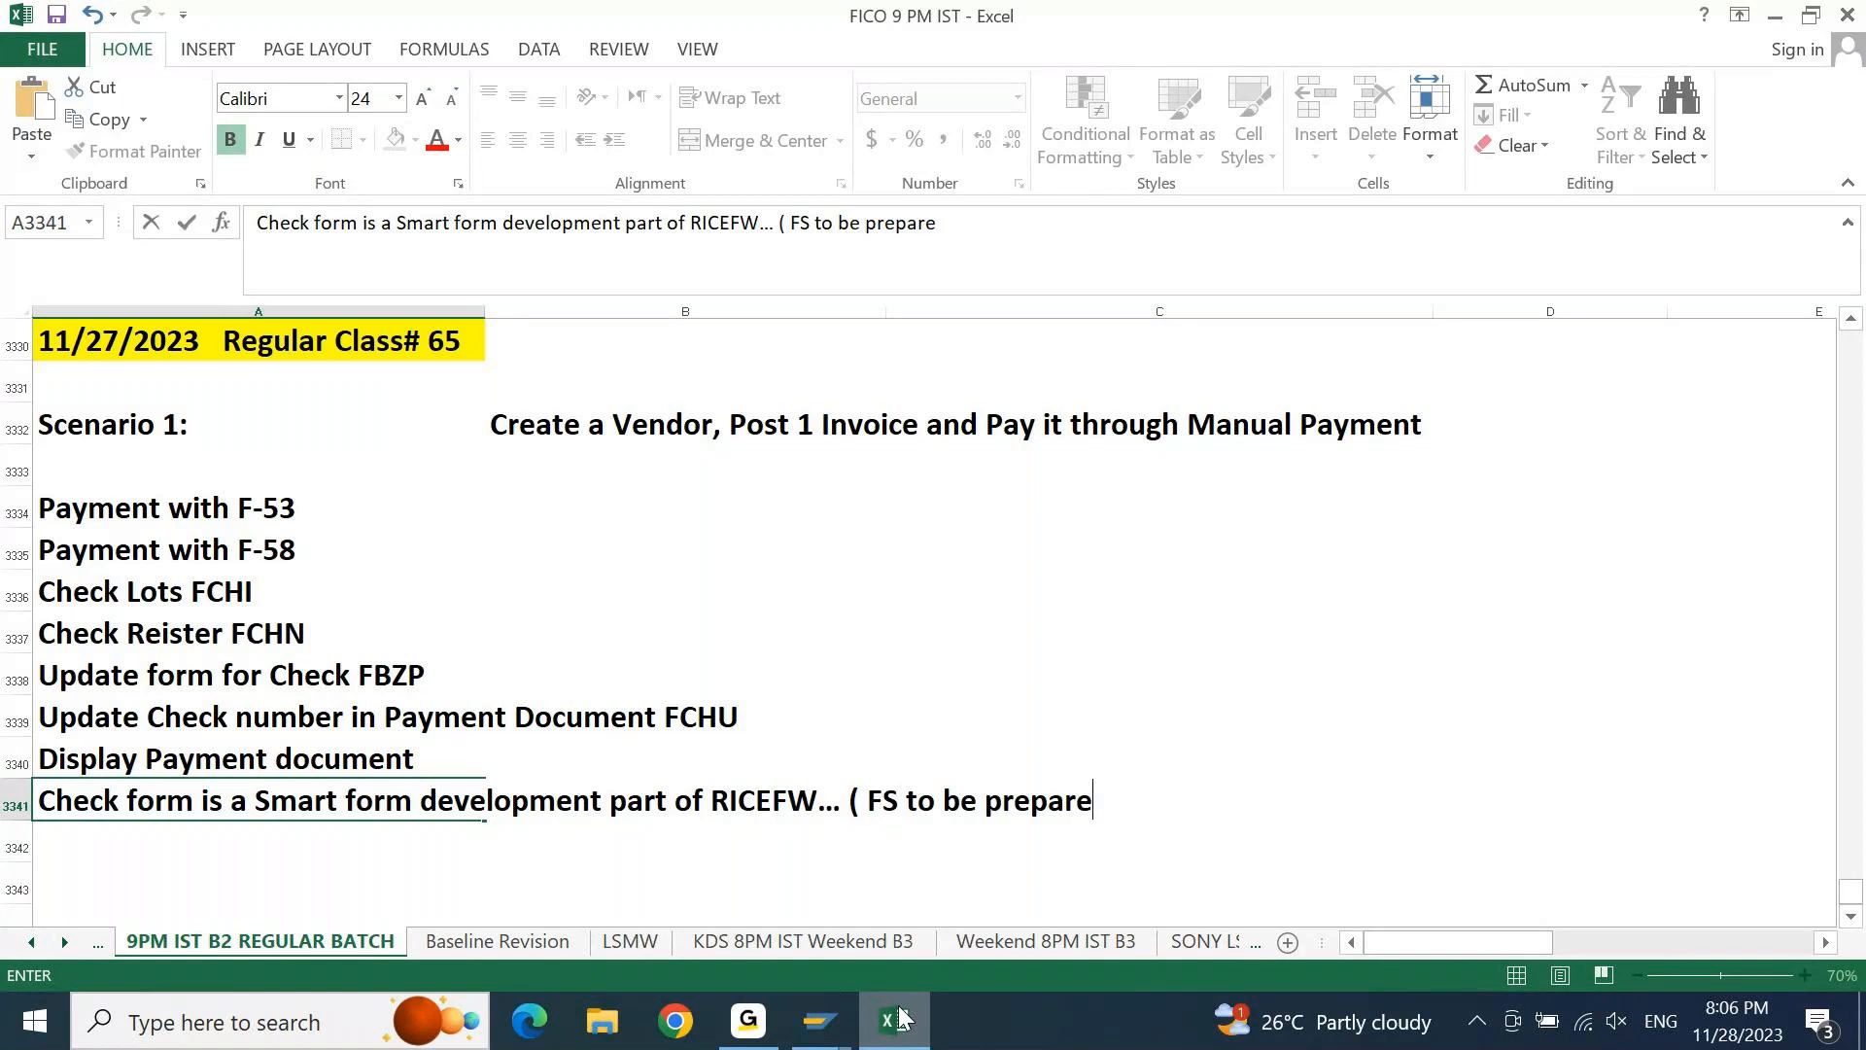
pyautogui.write('d )')
pyautogui.press('Return')
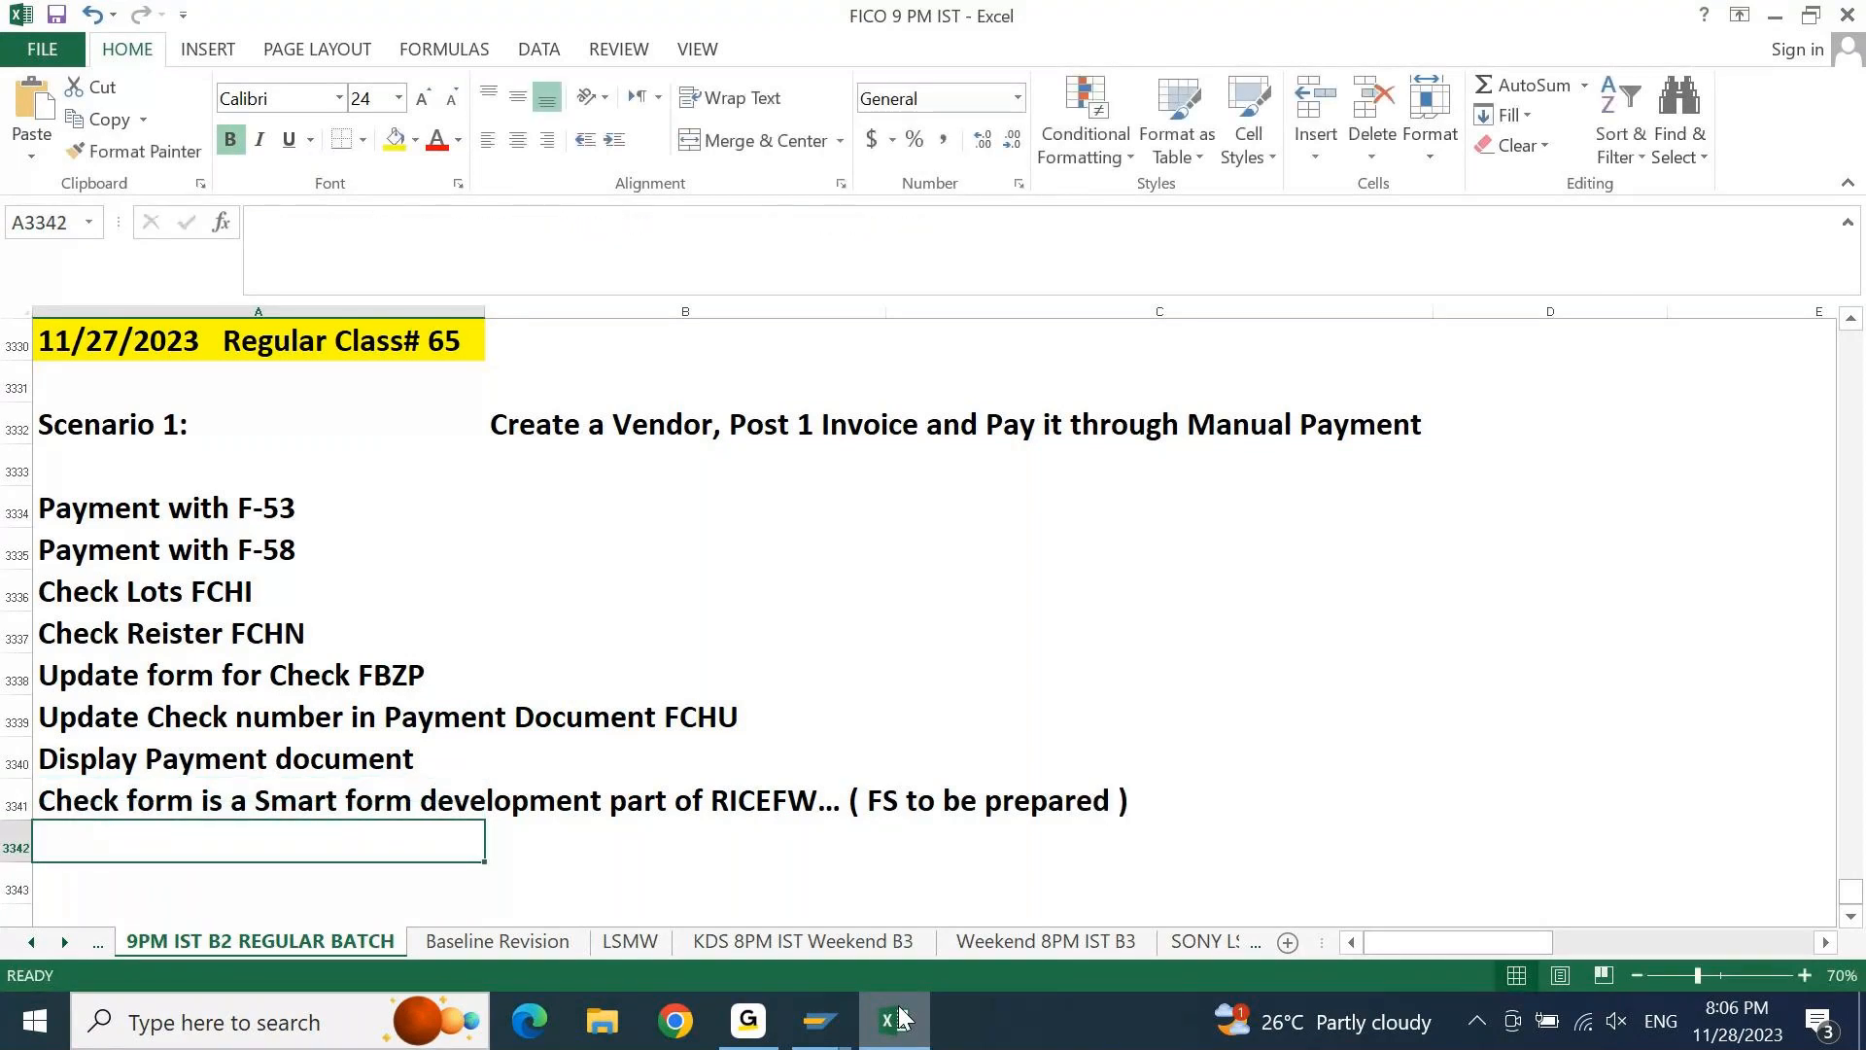
# Enter "Understand Vendor Line Item report changes before & after payment" in A3342
pyautogui.write('Understand ')
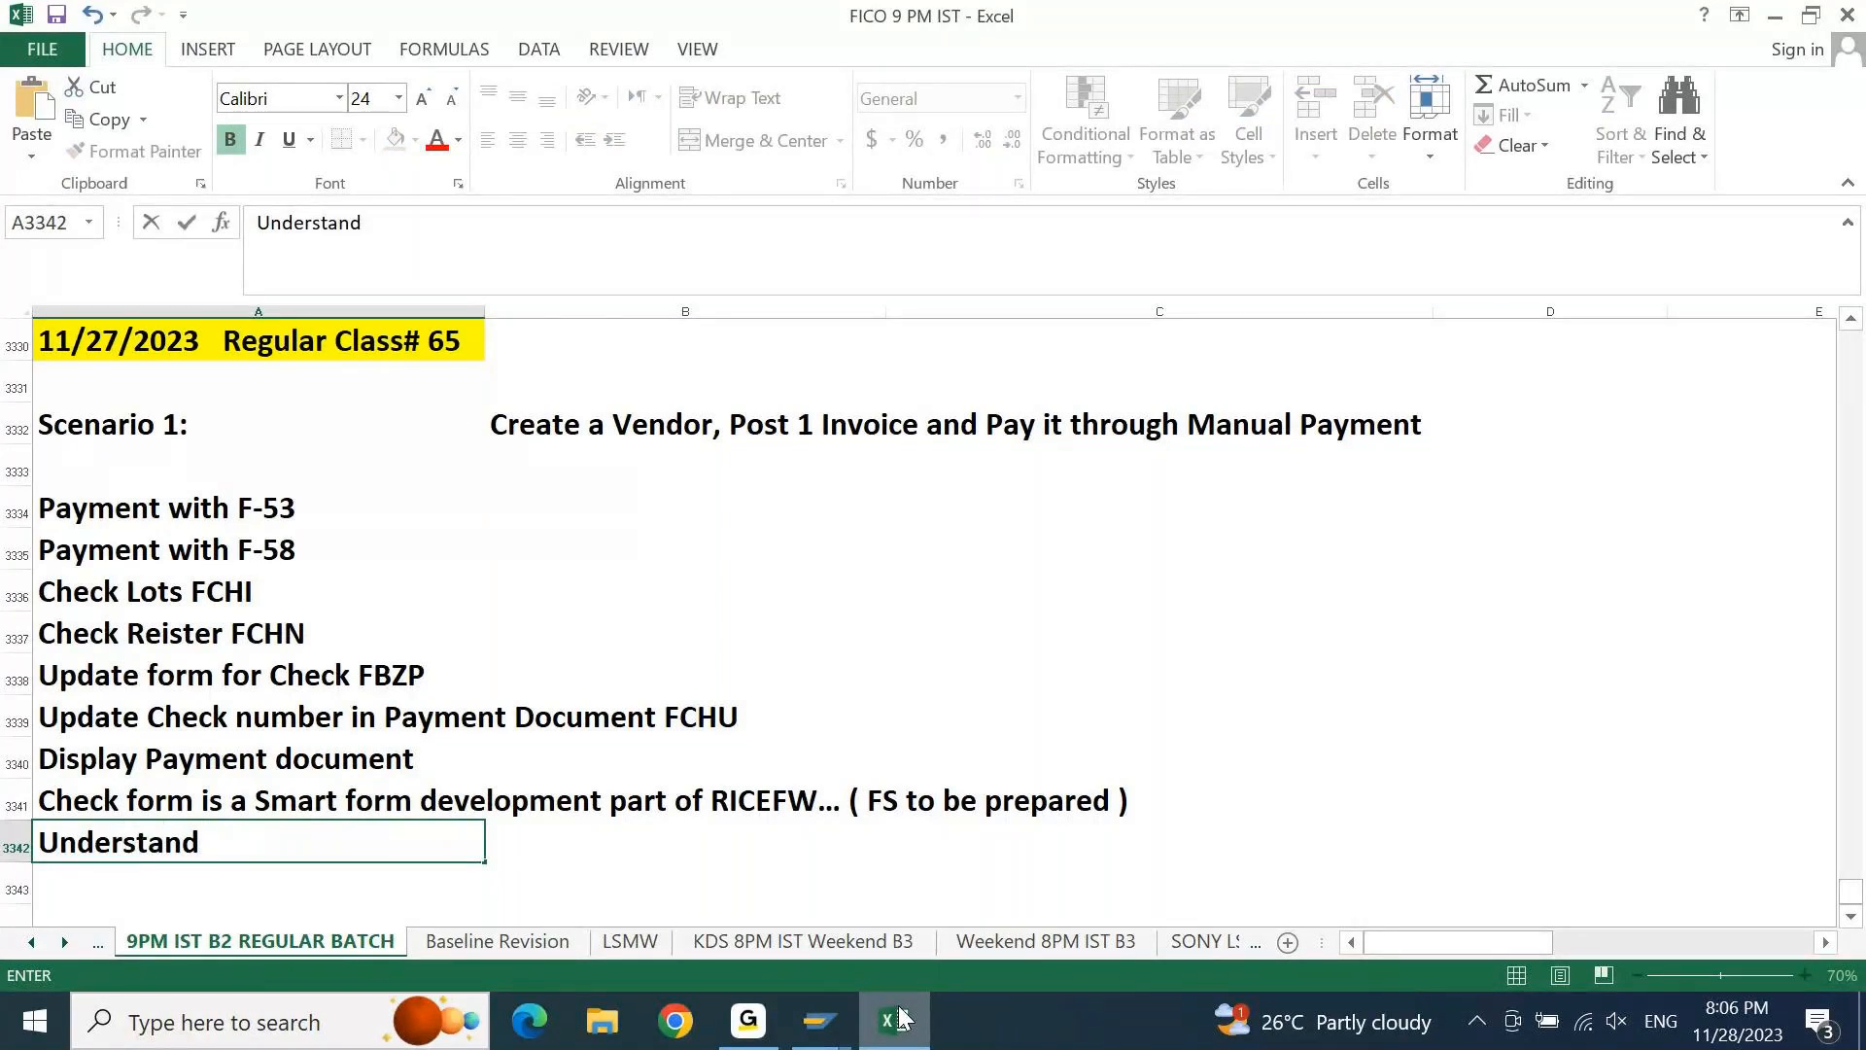
pyautogui.write('Vendor Line ')
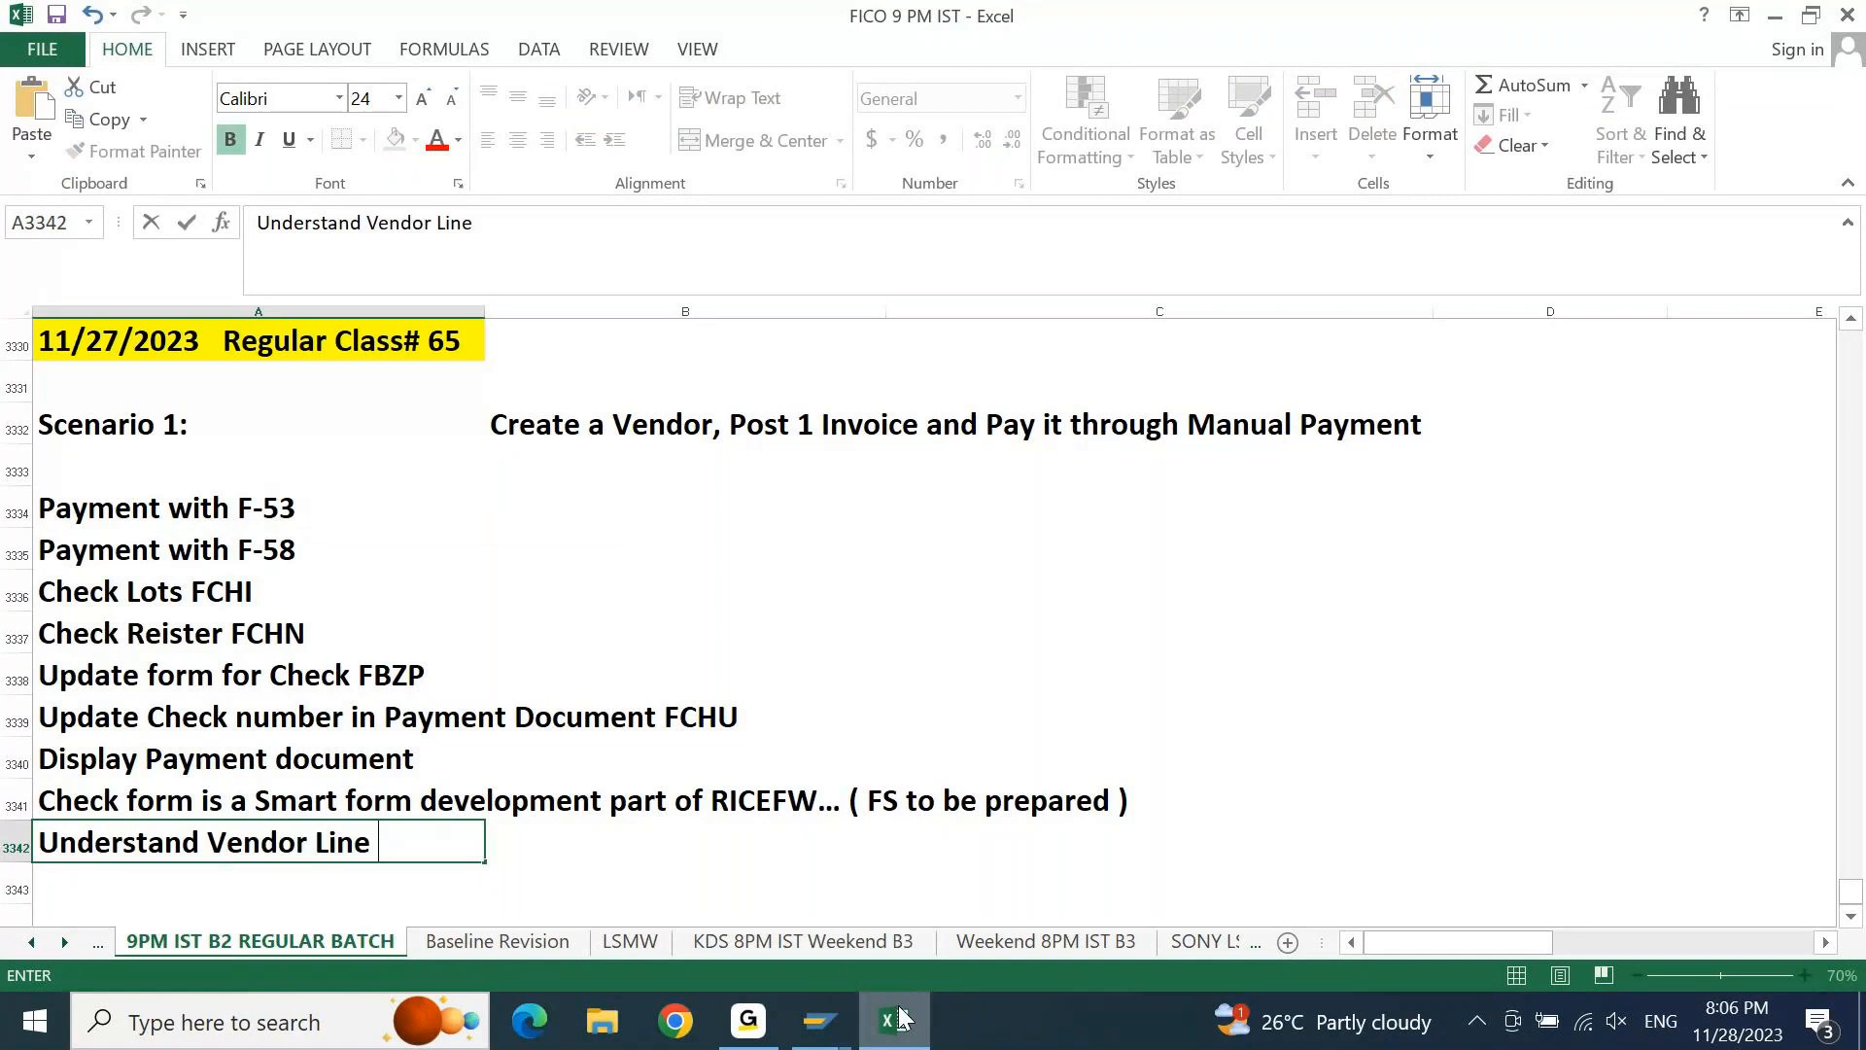
pyautogui.write('Item eport')
pyautogui.press('F2')
pyautogui.write('r')
pyautogui.press('End')
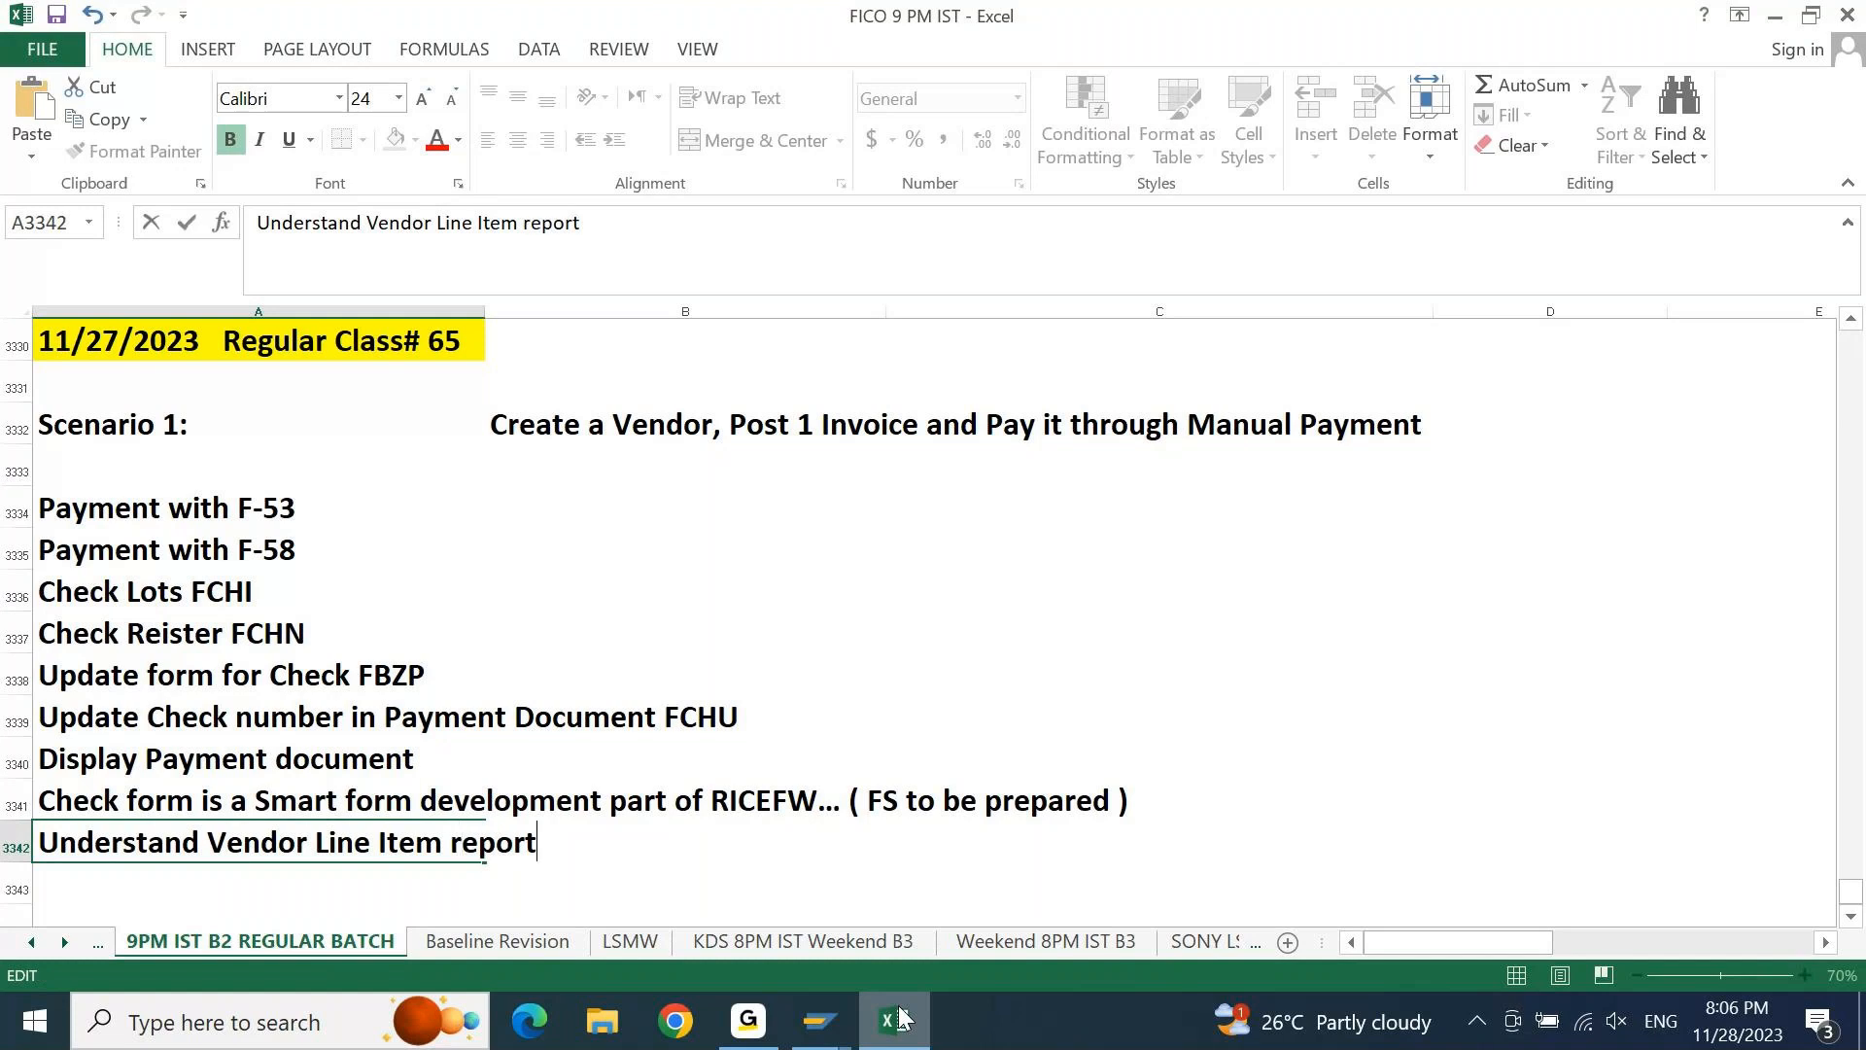
pyautogui.write('changes be')
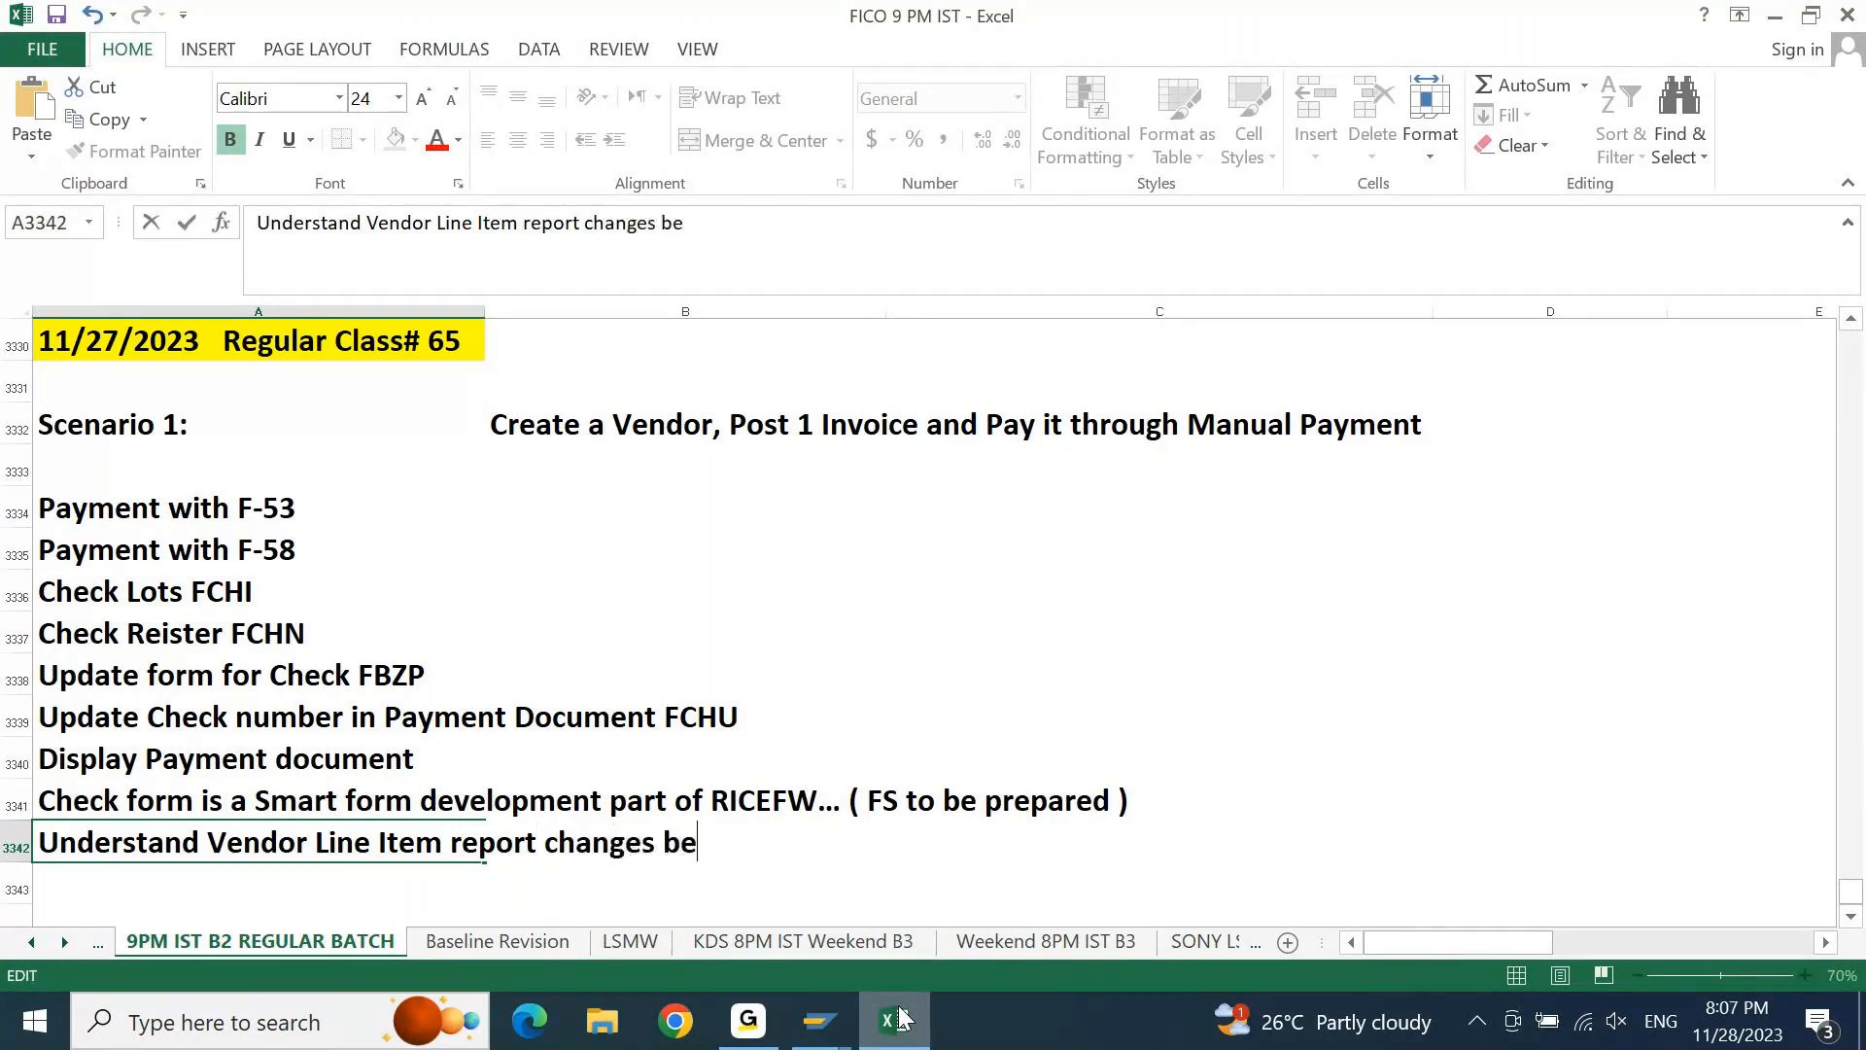
pyautogui.write('fore & after p')
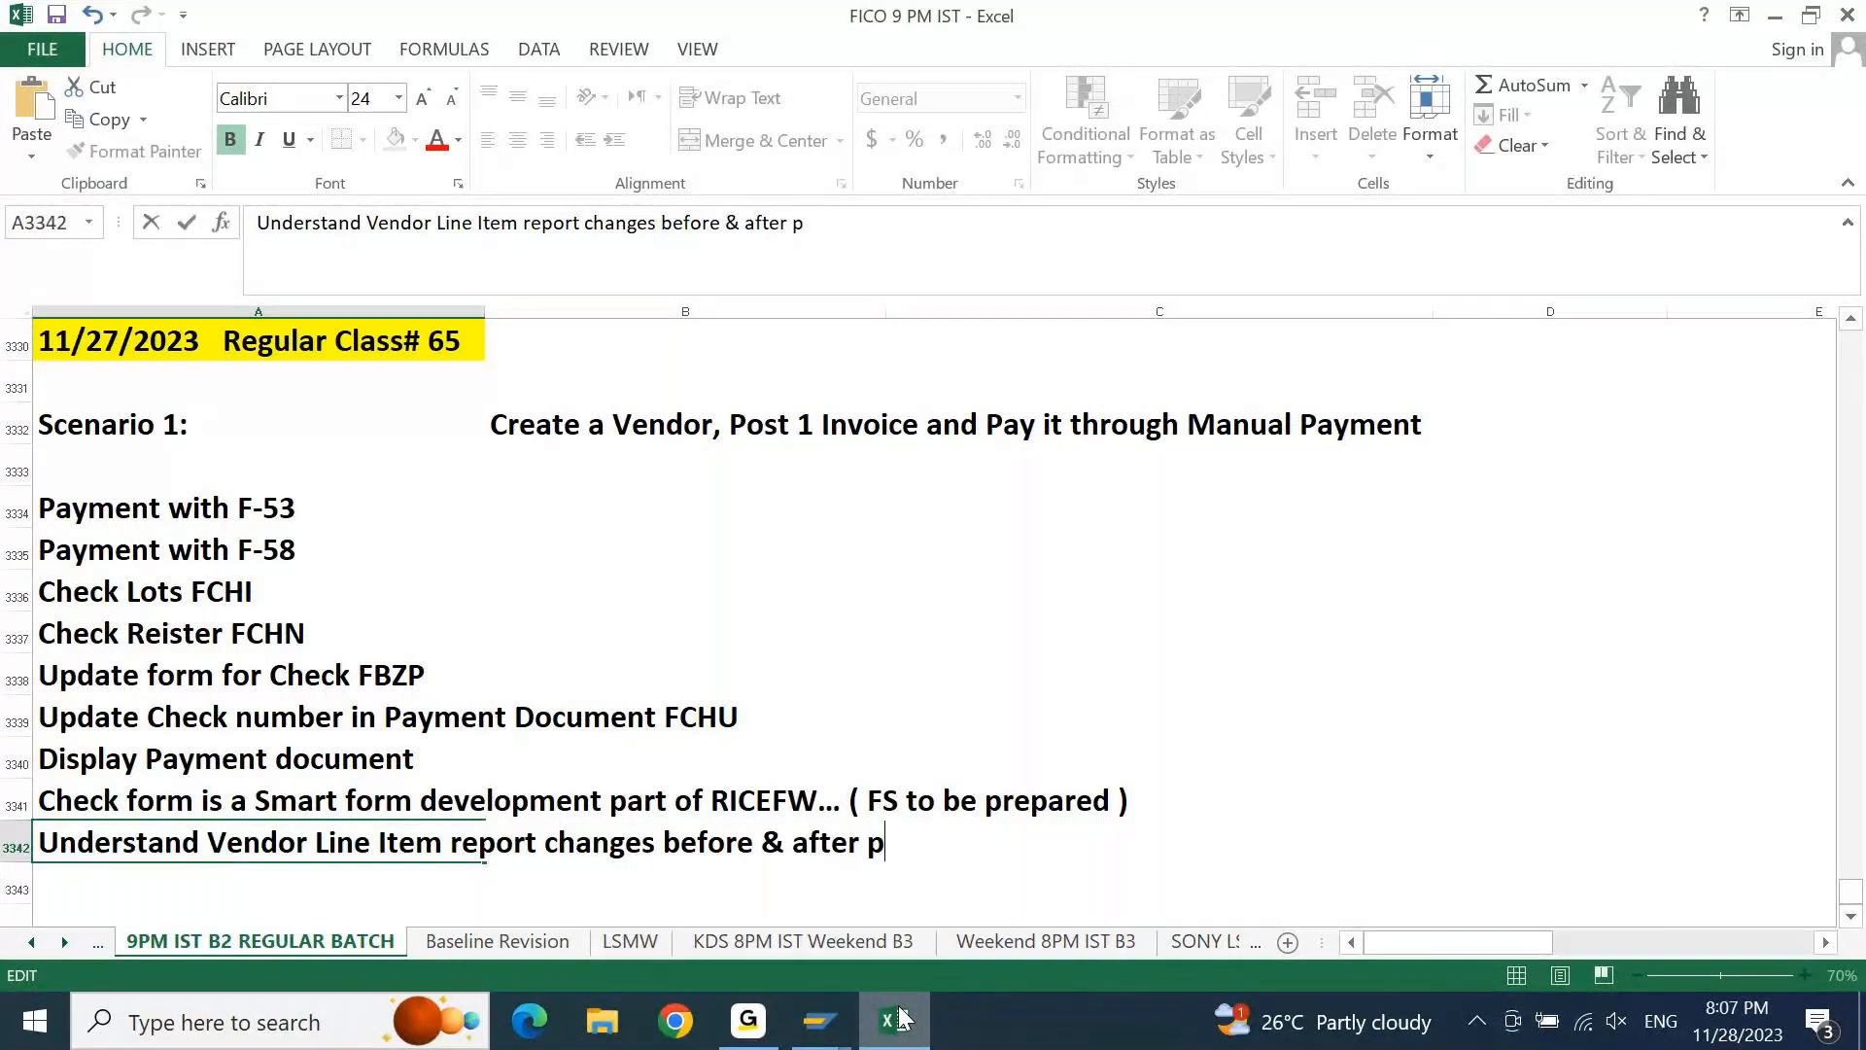
pyautogui.write('ayment')
pyautogui.press('Return')
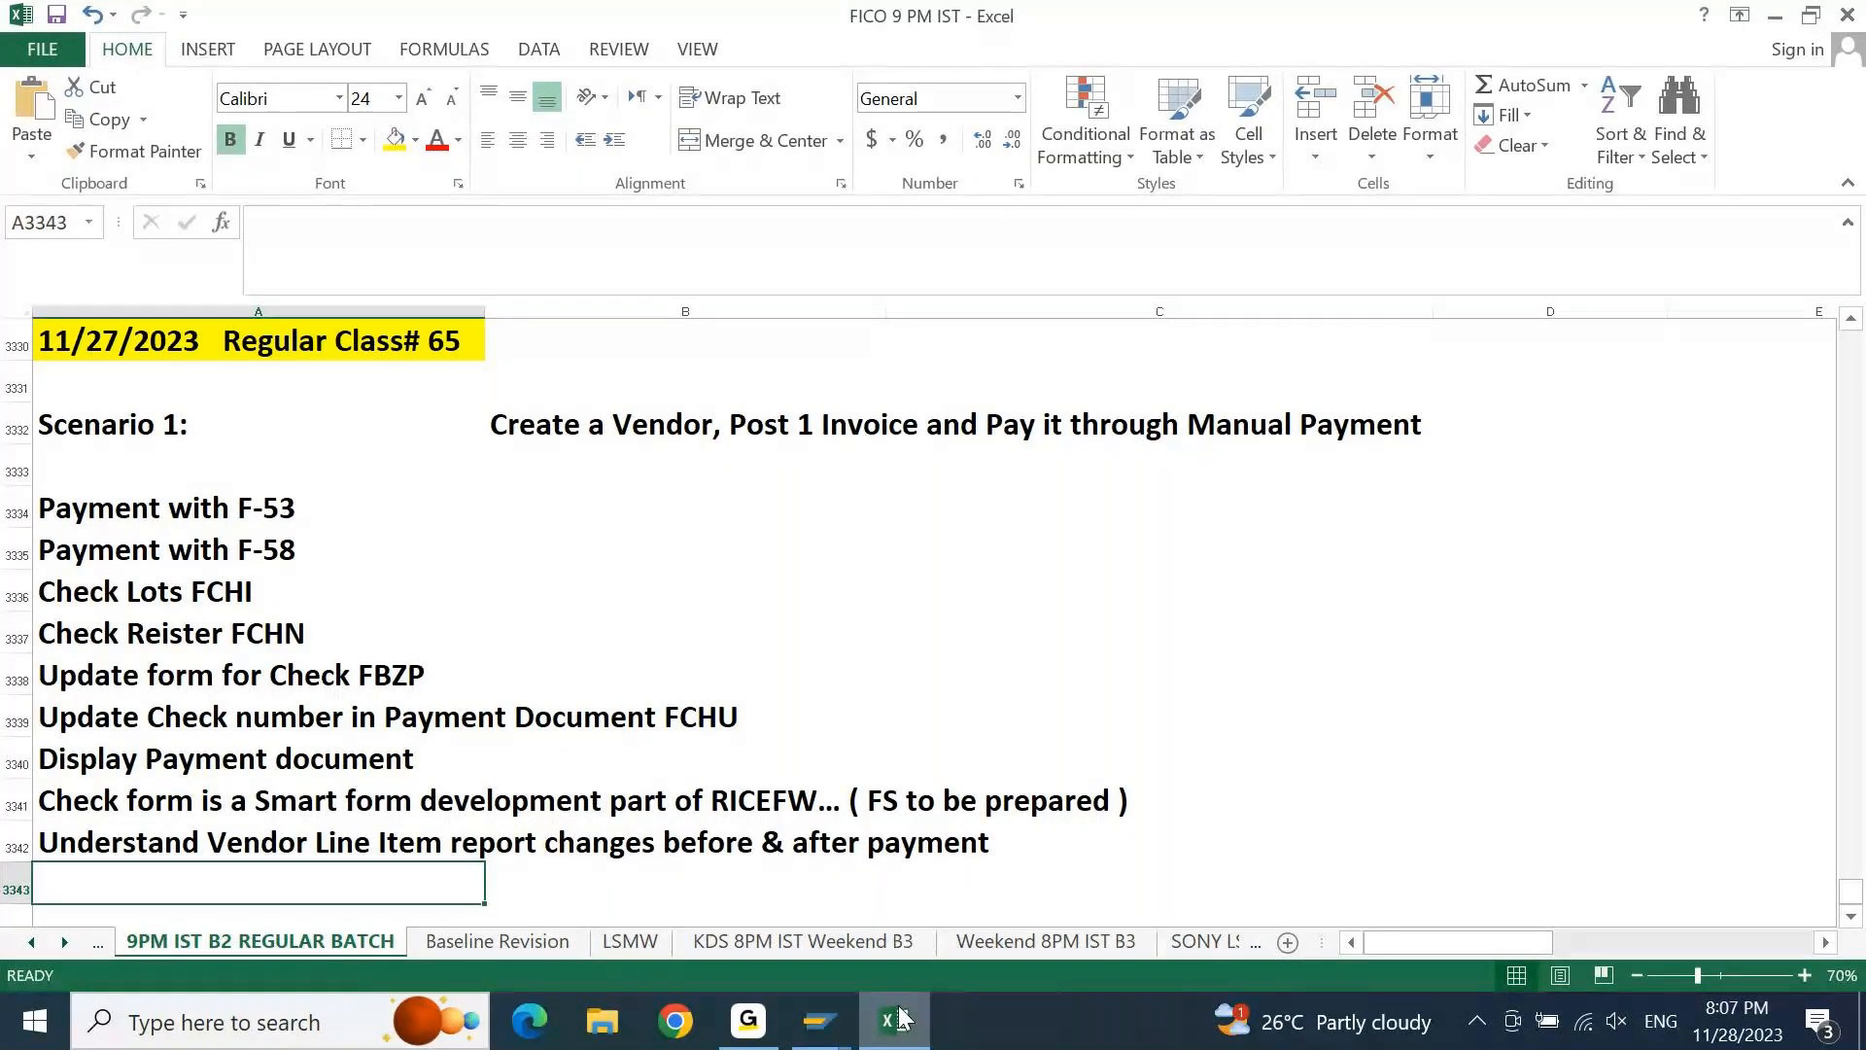
# Enter "Tables related to Check Payment..." in A3343
pyautogui.press('Return')
pyautogui.press('Up')
pyautogui.press('Up')
pyautogui.press('Down')
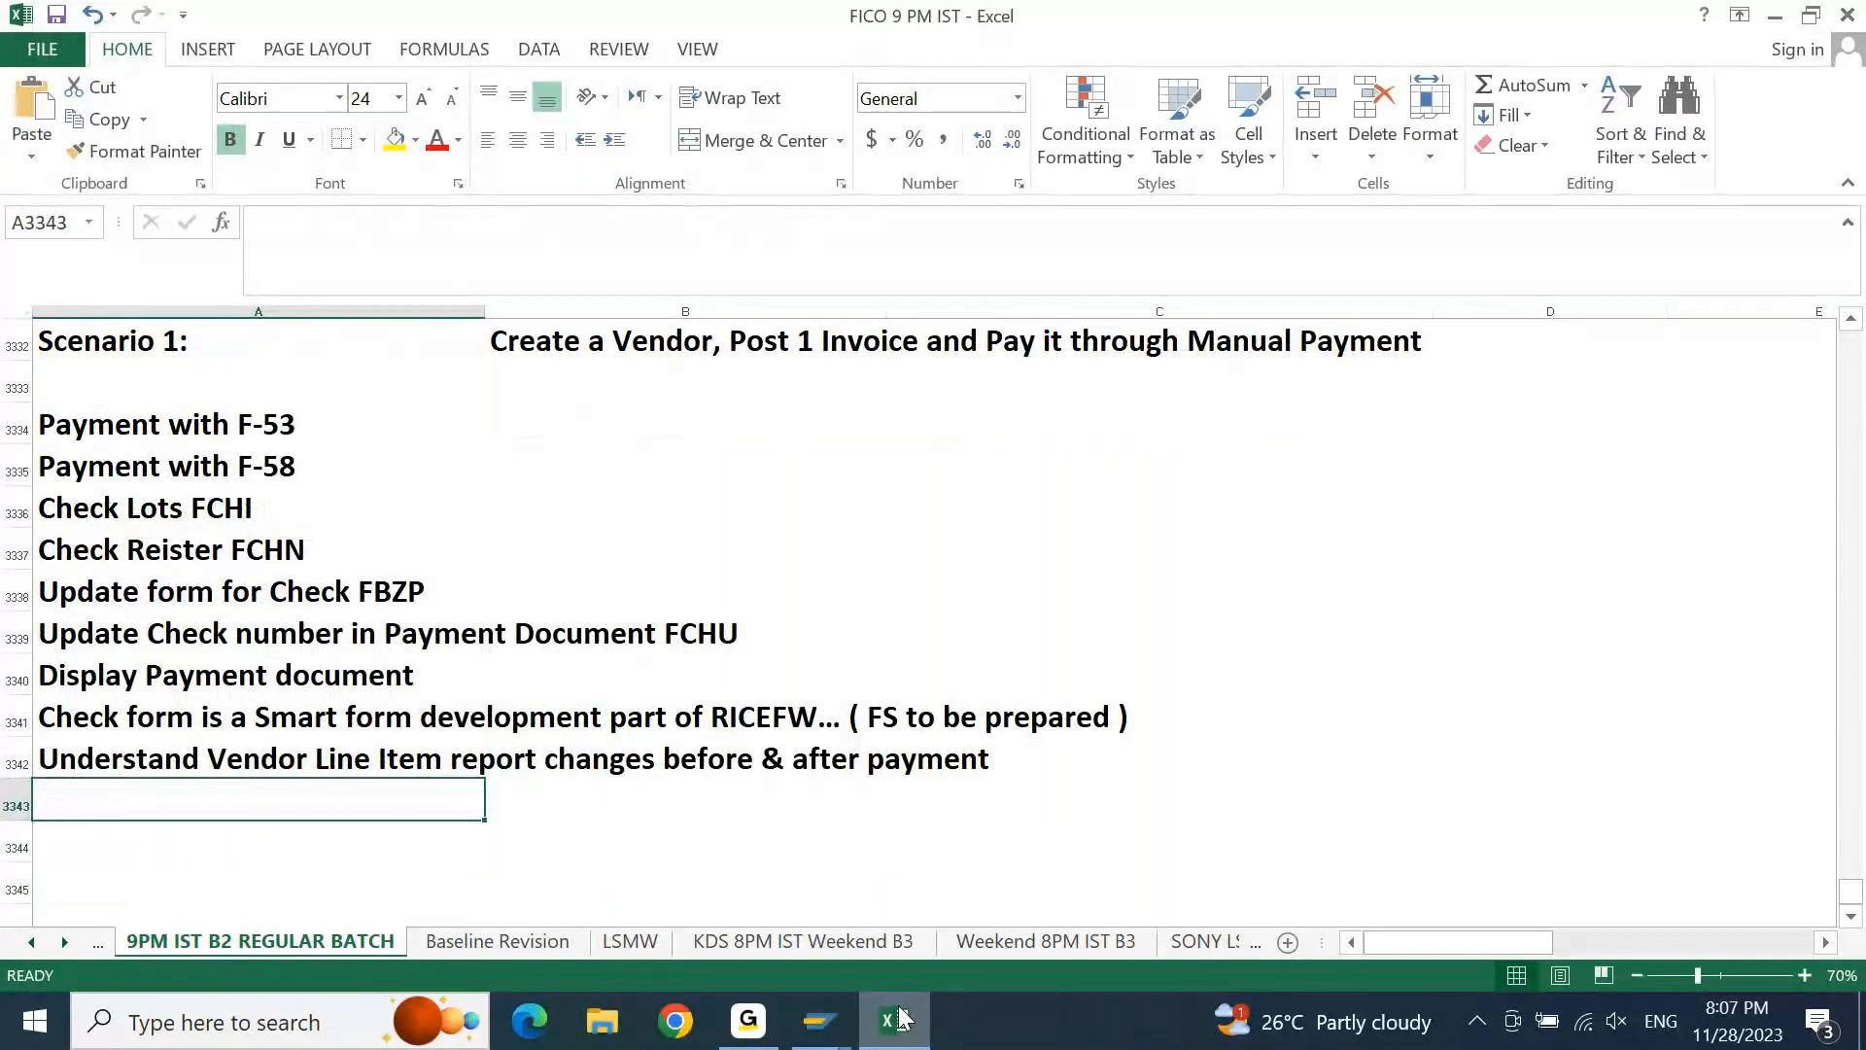
pyautogui.write('Tables related to Chck')
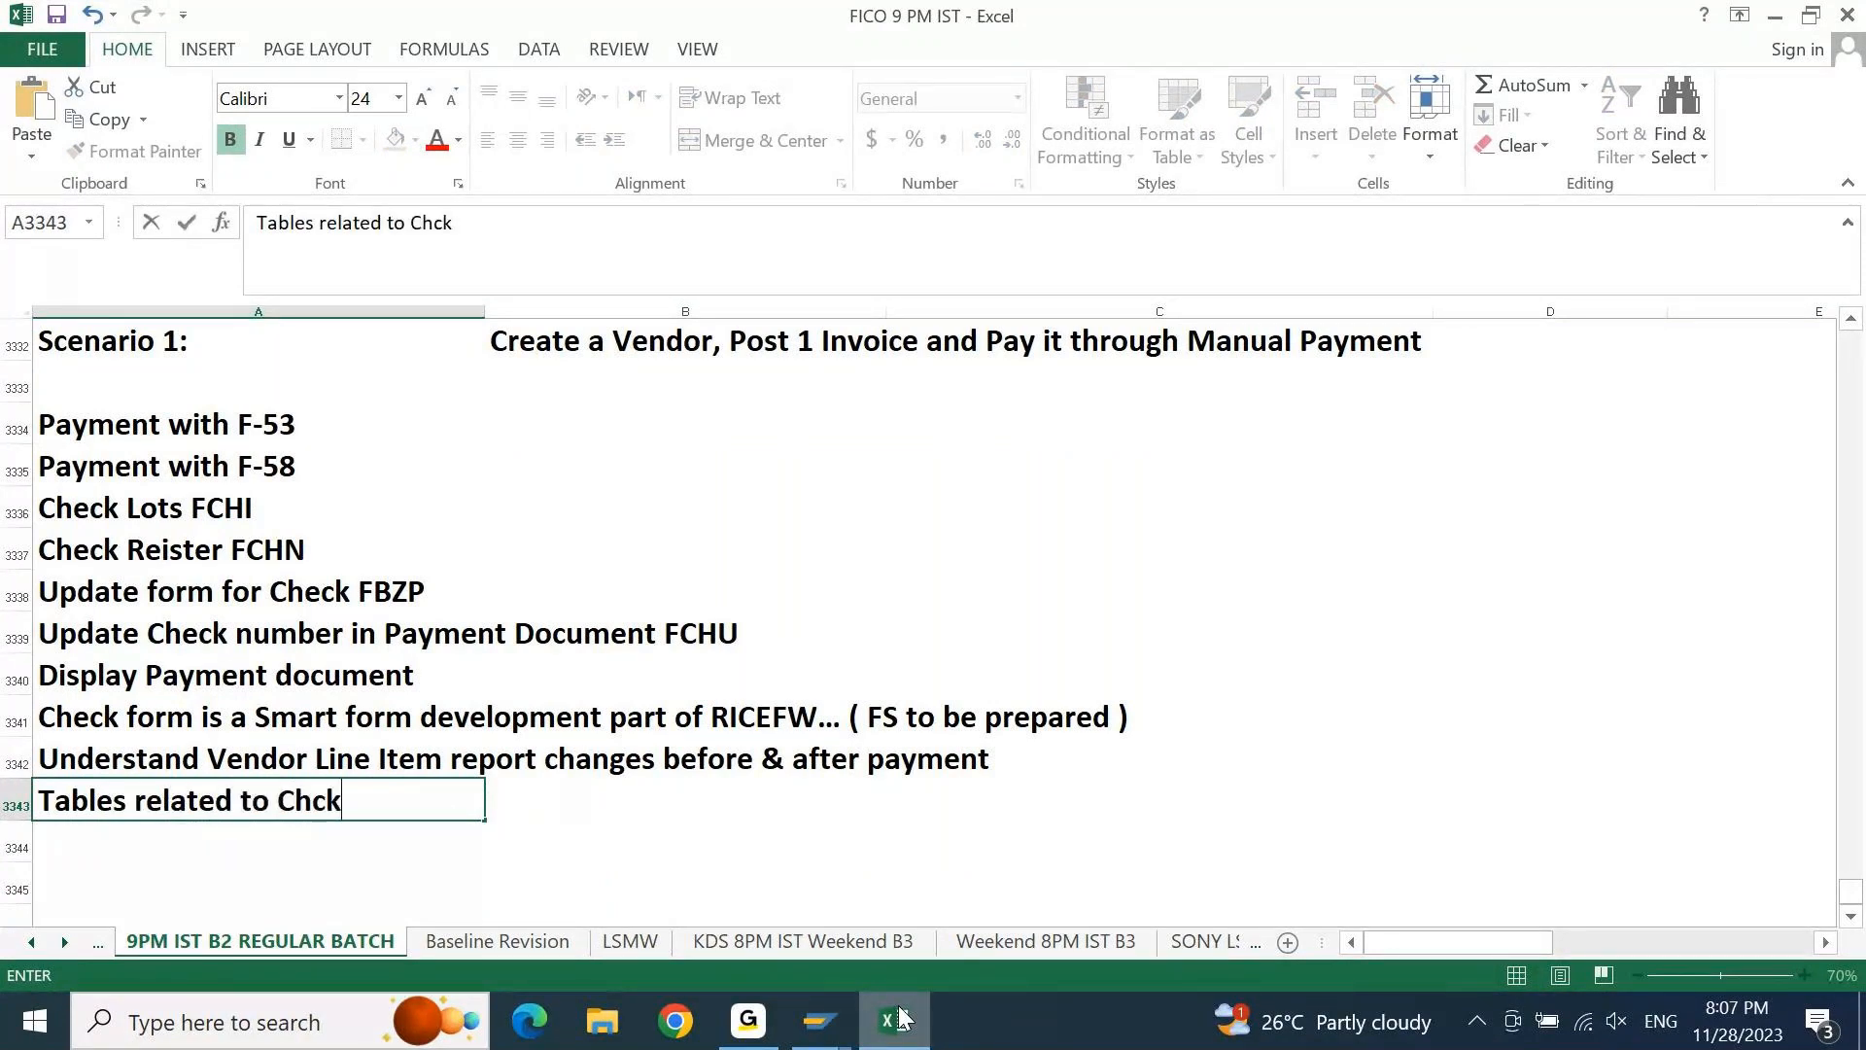
pyautogui.press('BackSpace')
pyautogui.press('BackSpace')
pyautogui.write('eck Pay')
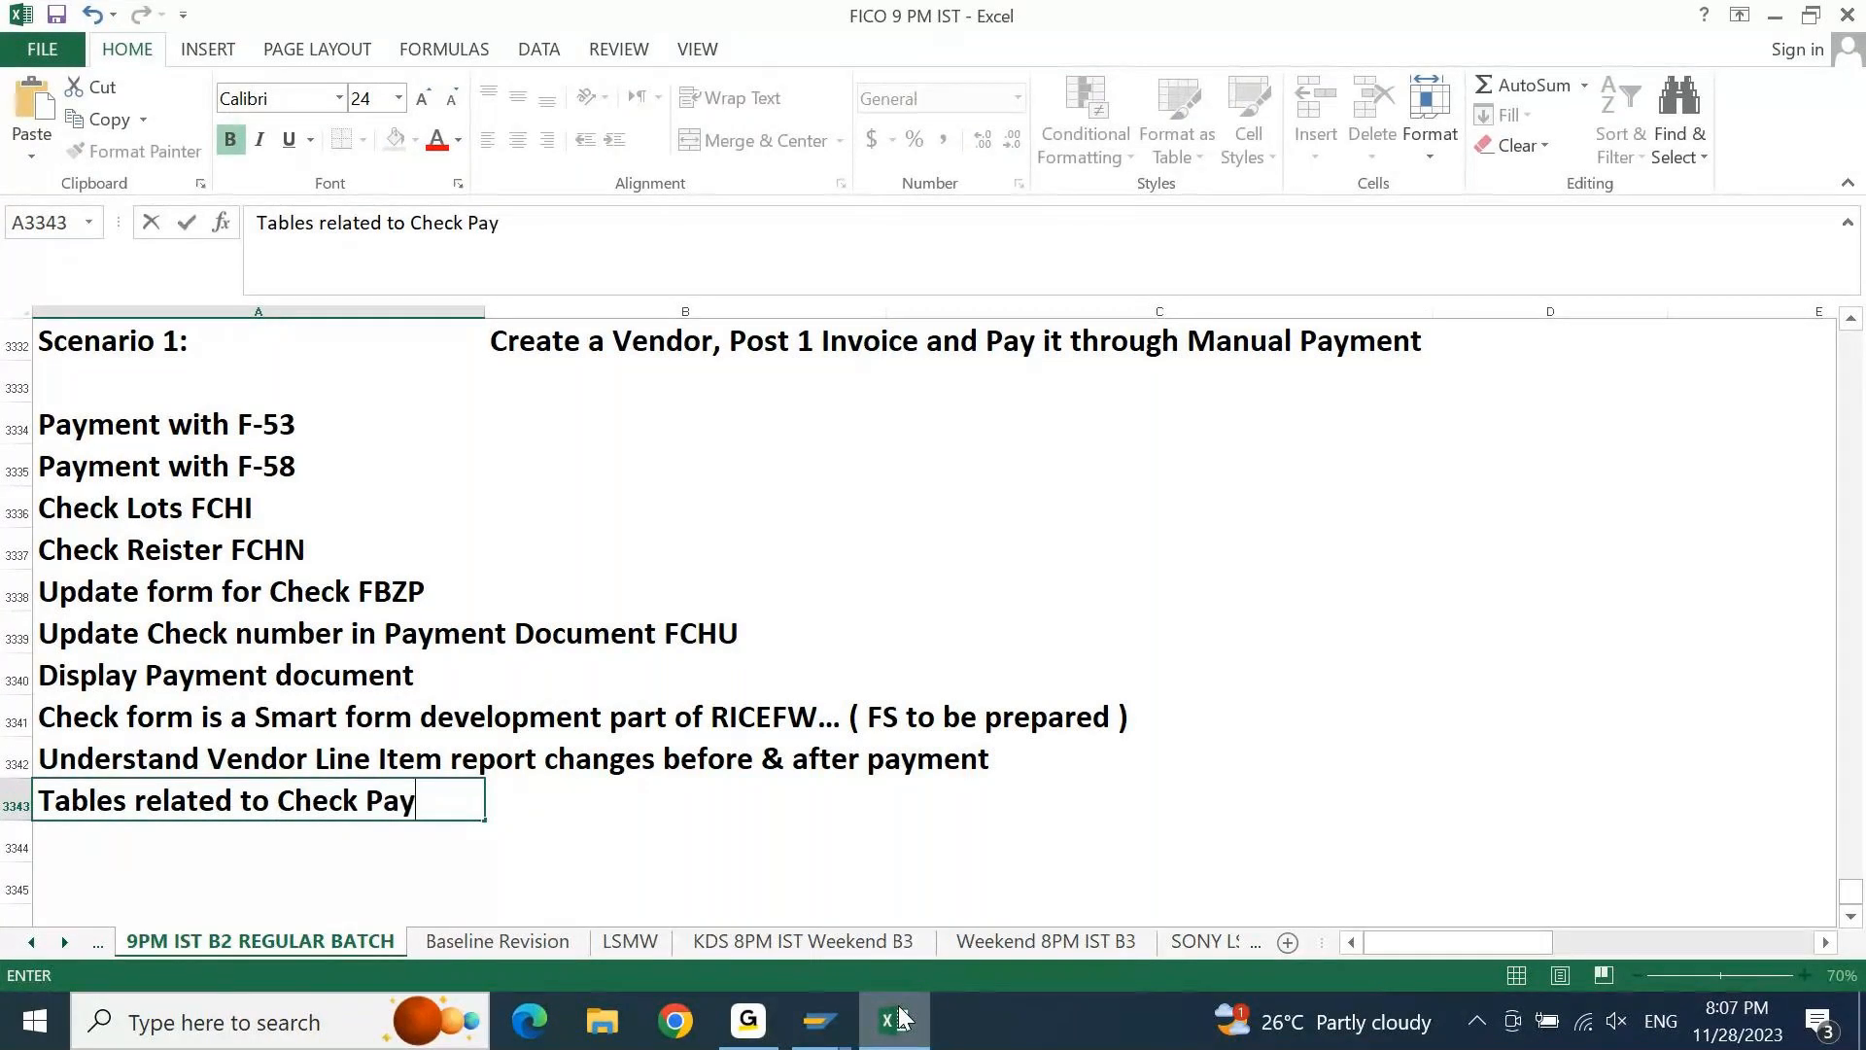
pyautogui.write('ment...')
pyautogui.press('Return')
pyautogui.press('Up')
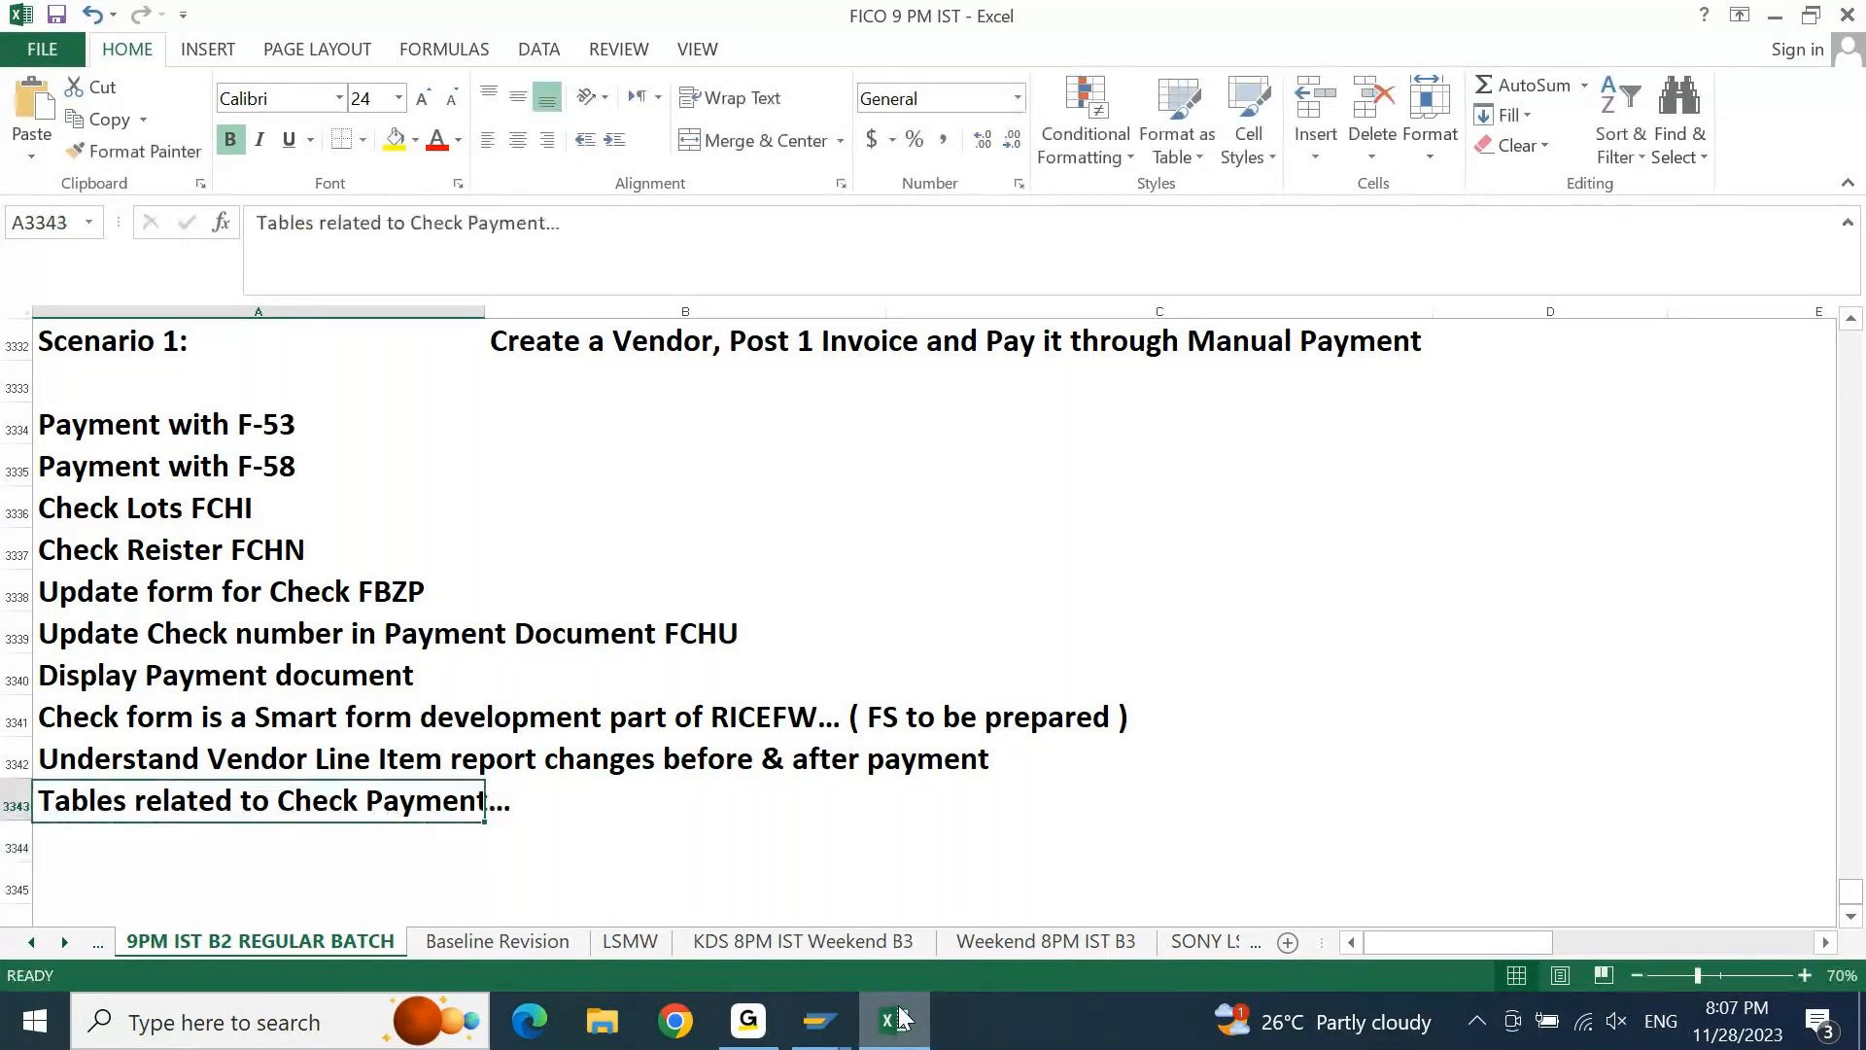
# Enter "Process to be followed in the Project to Test ( in UT & UAT )" in A3344
pyautogui.press('Up')
pyautogui.hotkey('ctrl', 'shift', 'Up')
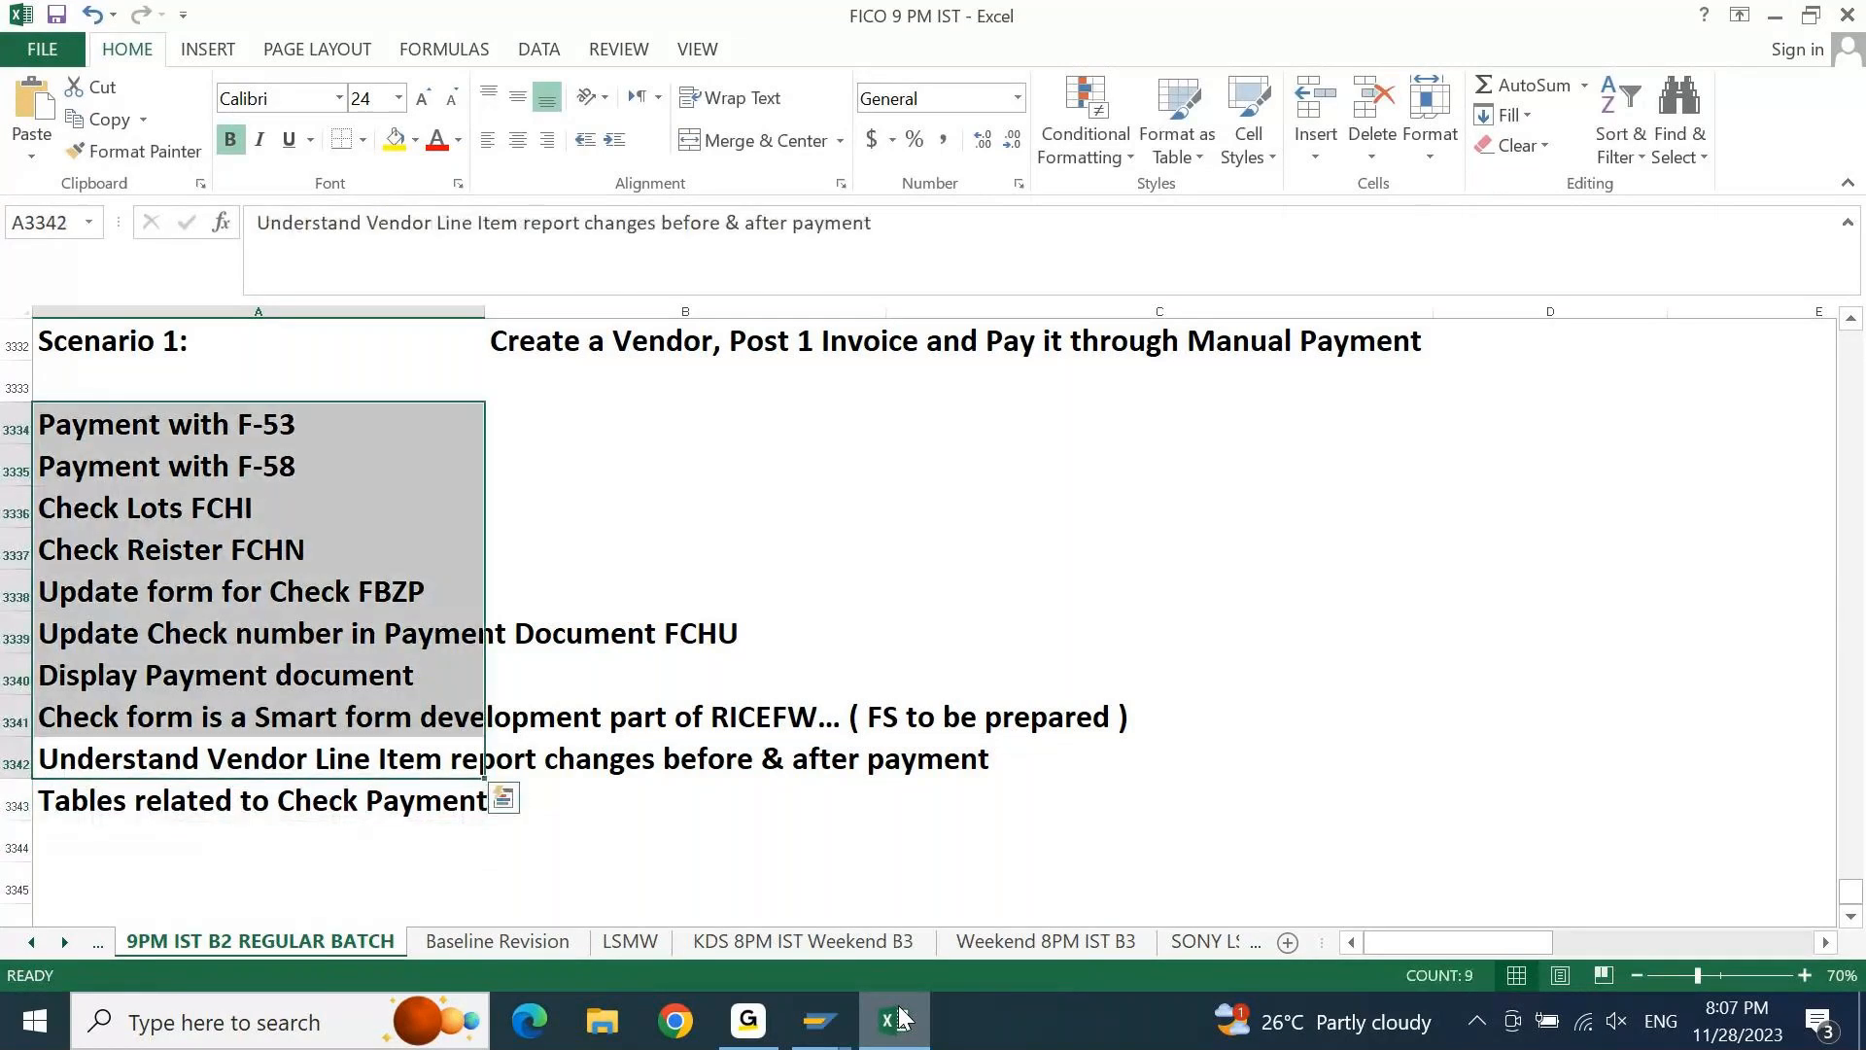
pyautogui.hotkey('ctrl', 'shift', 'Down')
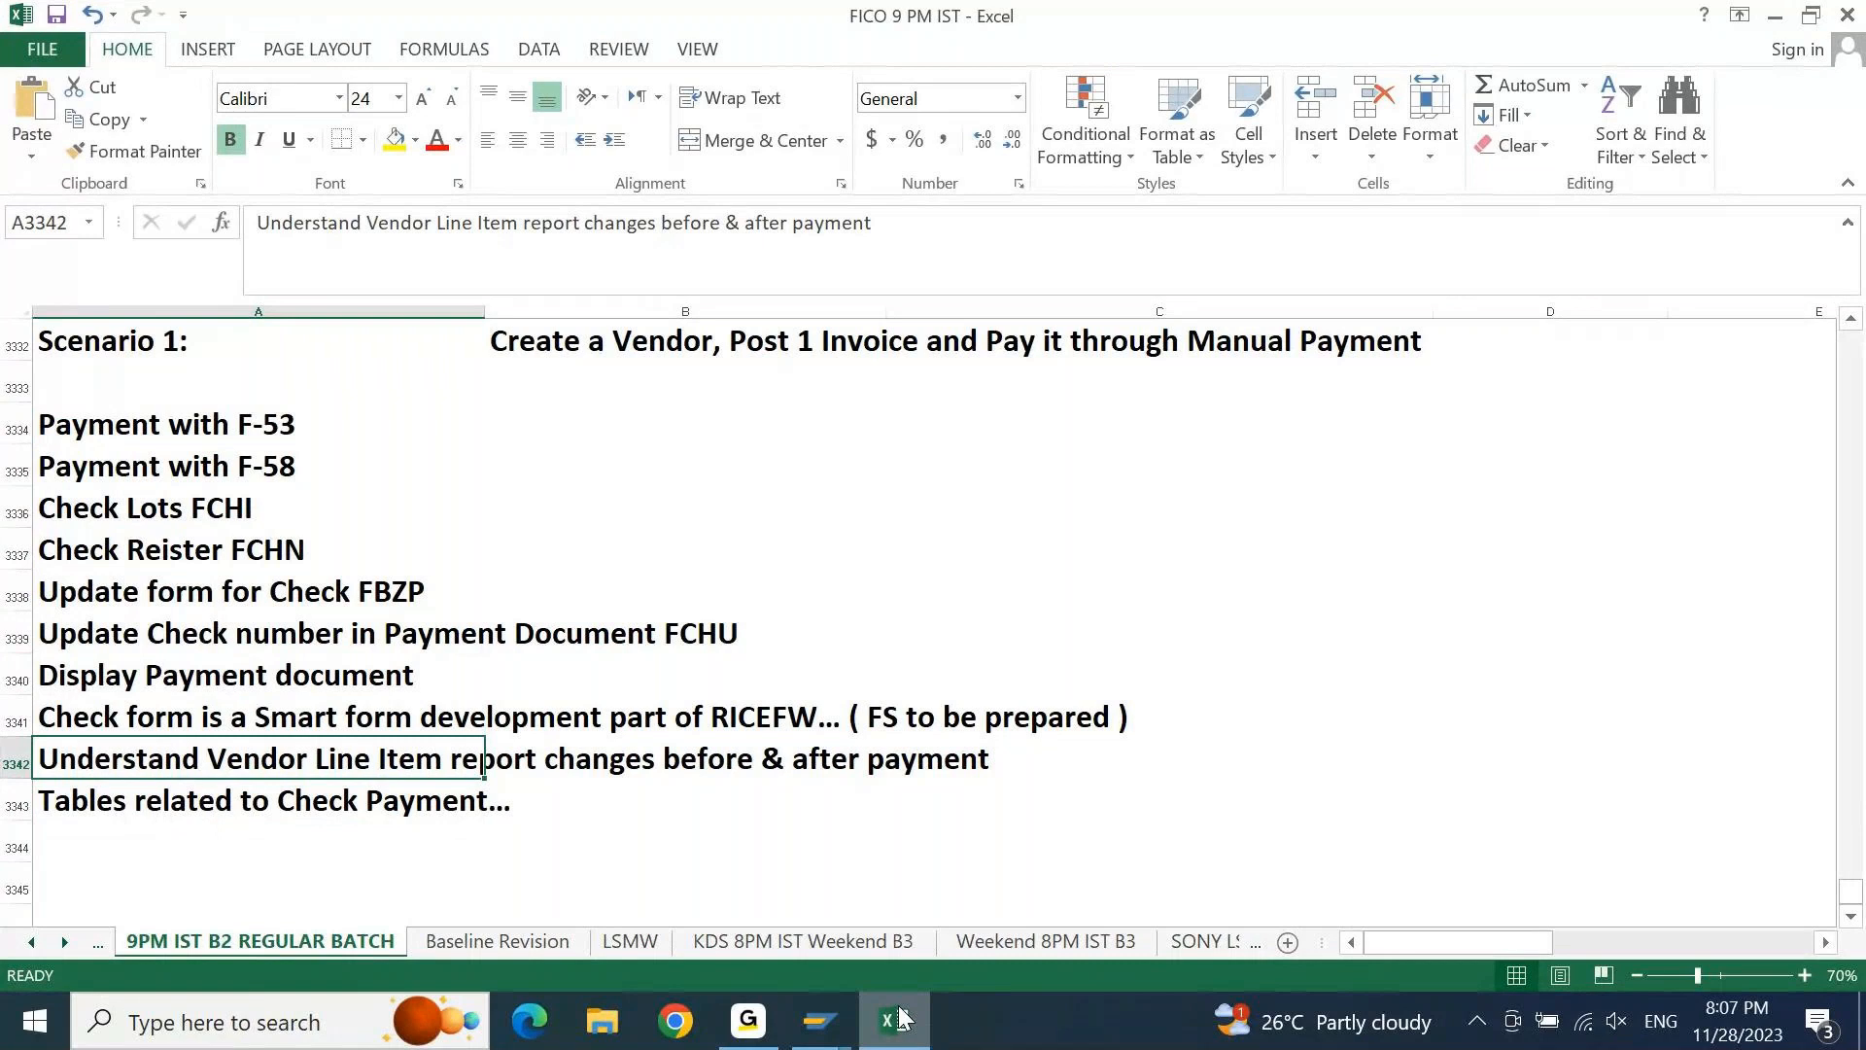
pyautogui.press('Down')
pyautogui.press('Down')
pyautogui.write('r')
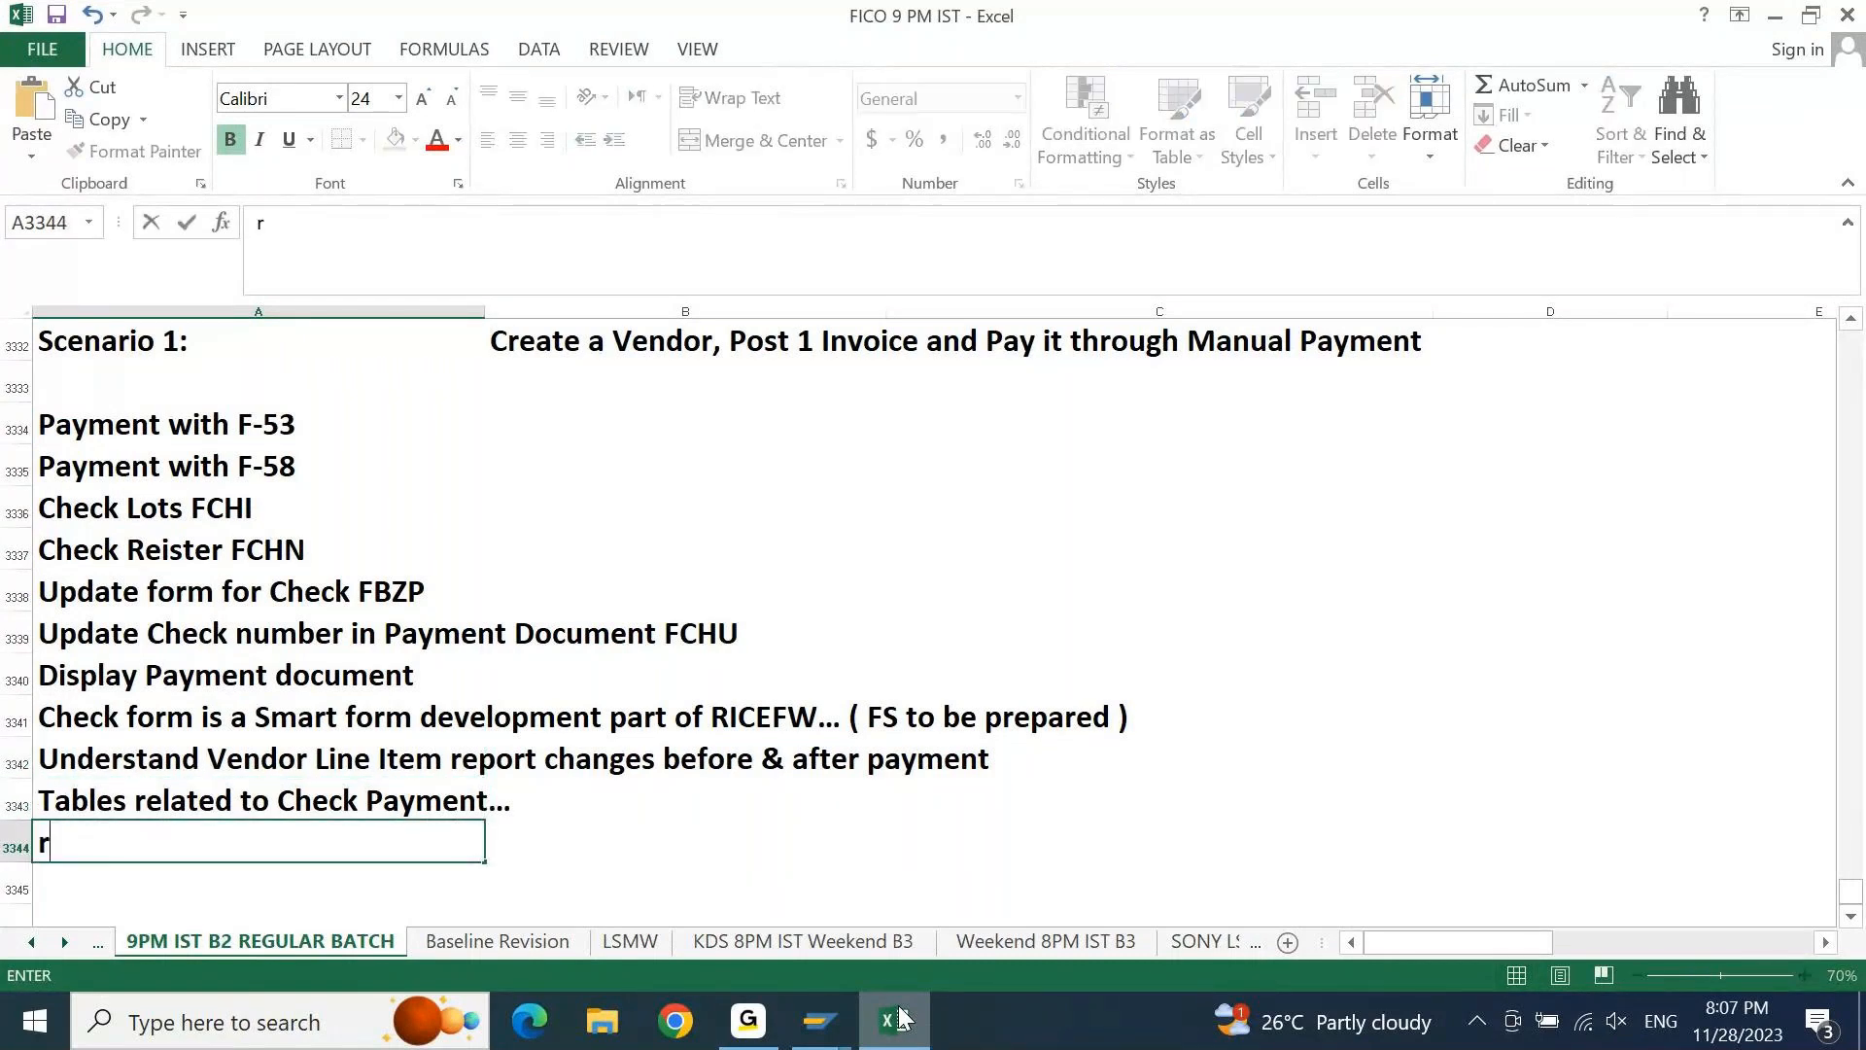
pyautogui.press('BackSpace')
pyautogui.write('Process to ')
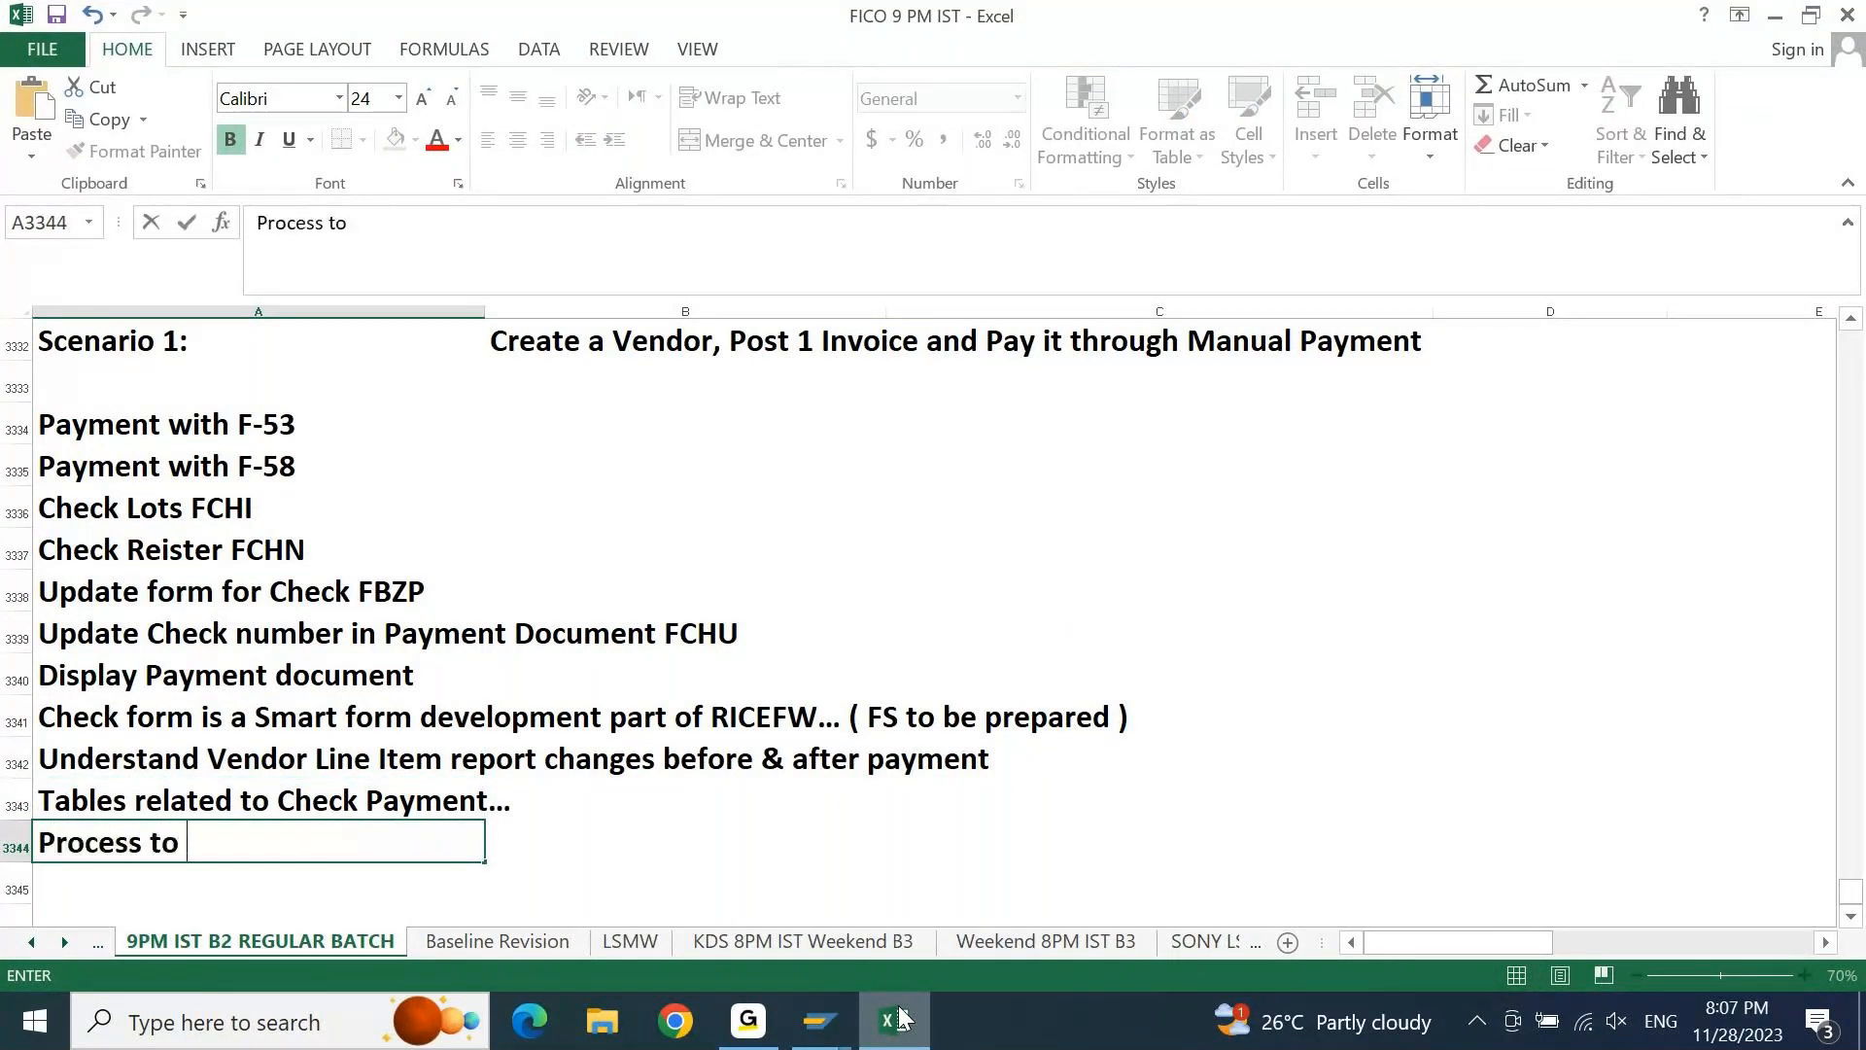
pyautogui.write('be folled')
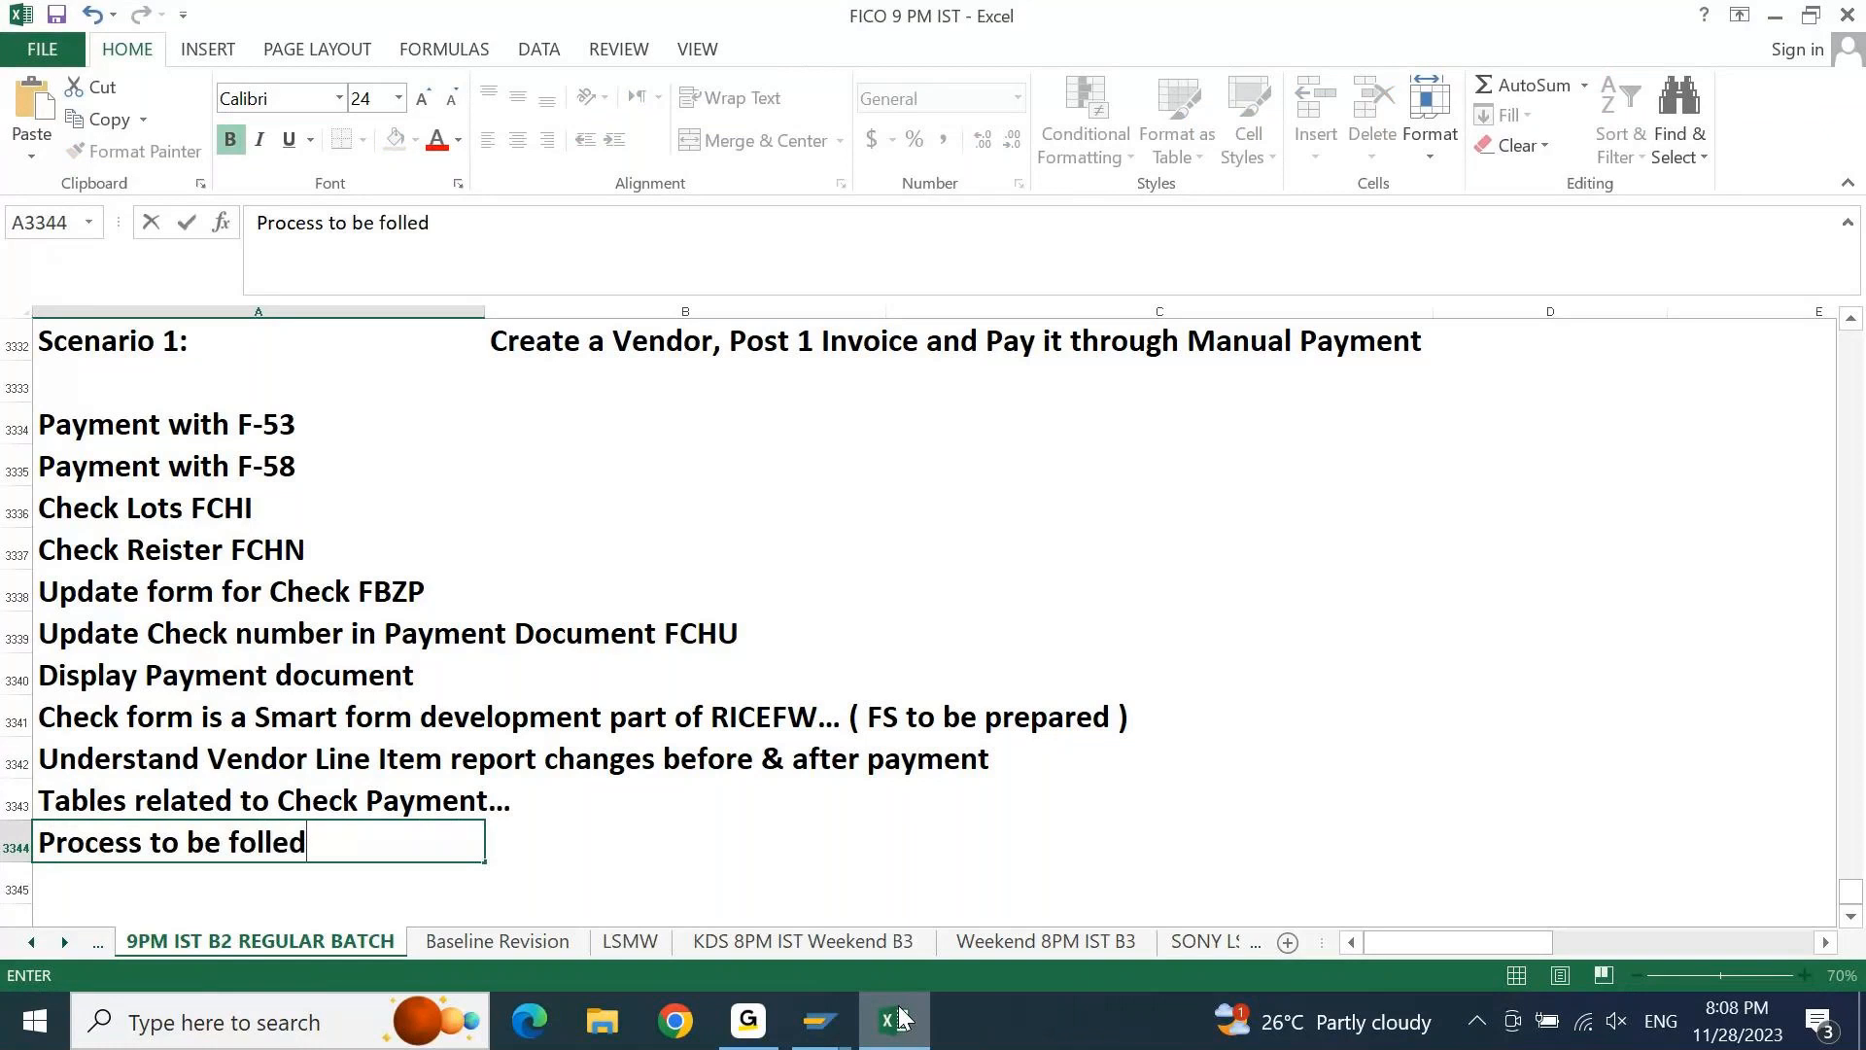
pyautogui.press('BackSpace')
pyautogui.press('BackSpace')
pyautogui.press('BackSpace')
pyautogui.write('owd')
pyautogui.press('BackSpace')
pyautogui.write('ed in the Projwct')
pyautogui.press('BackSpace')
pyautogui.press('BackSpace')
pyautogui.press('BackSpace')
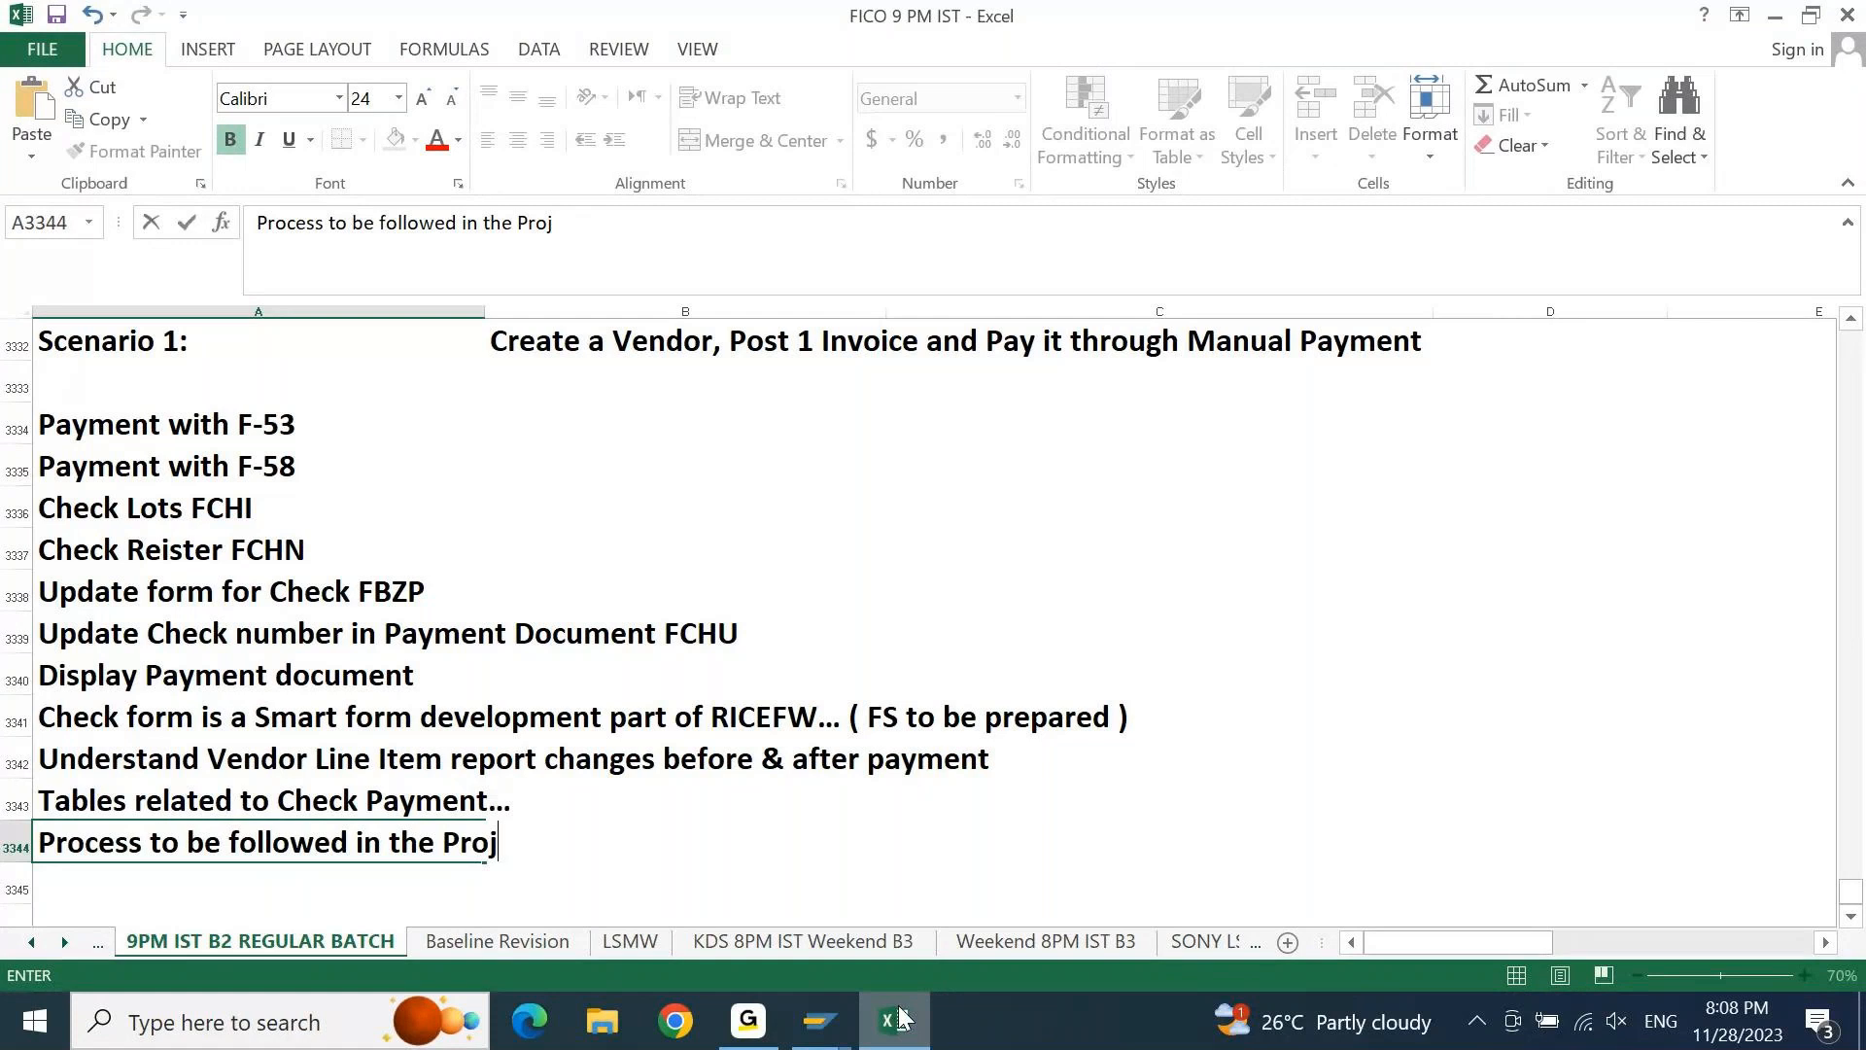
pyautogui.write('ect to Test (')
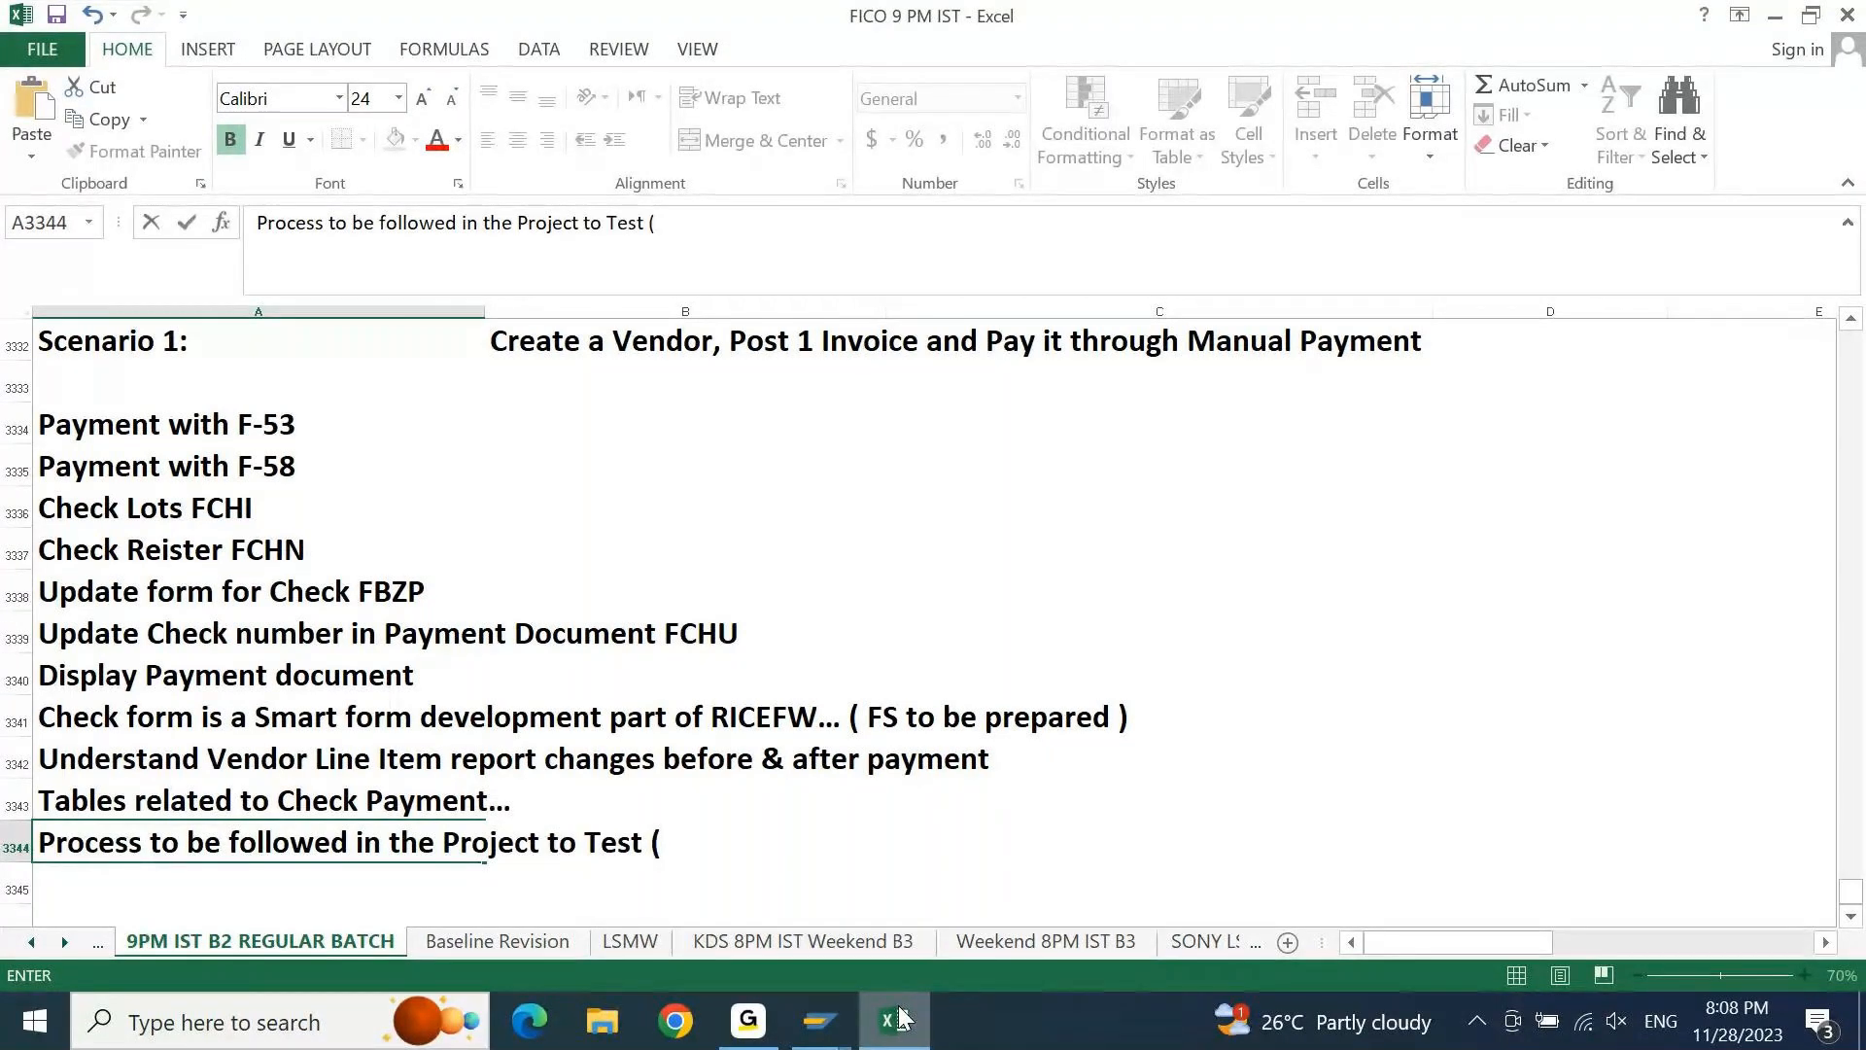
pyautogui.write(' in UT *')
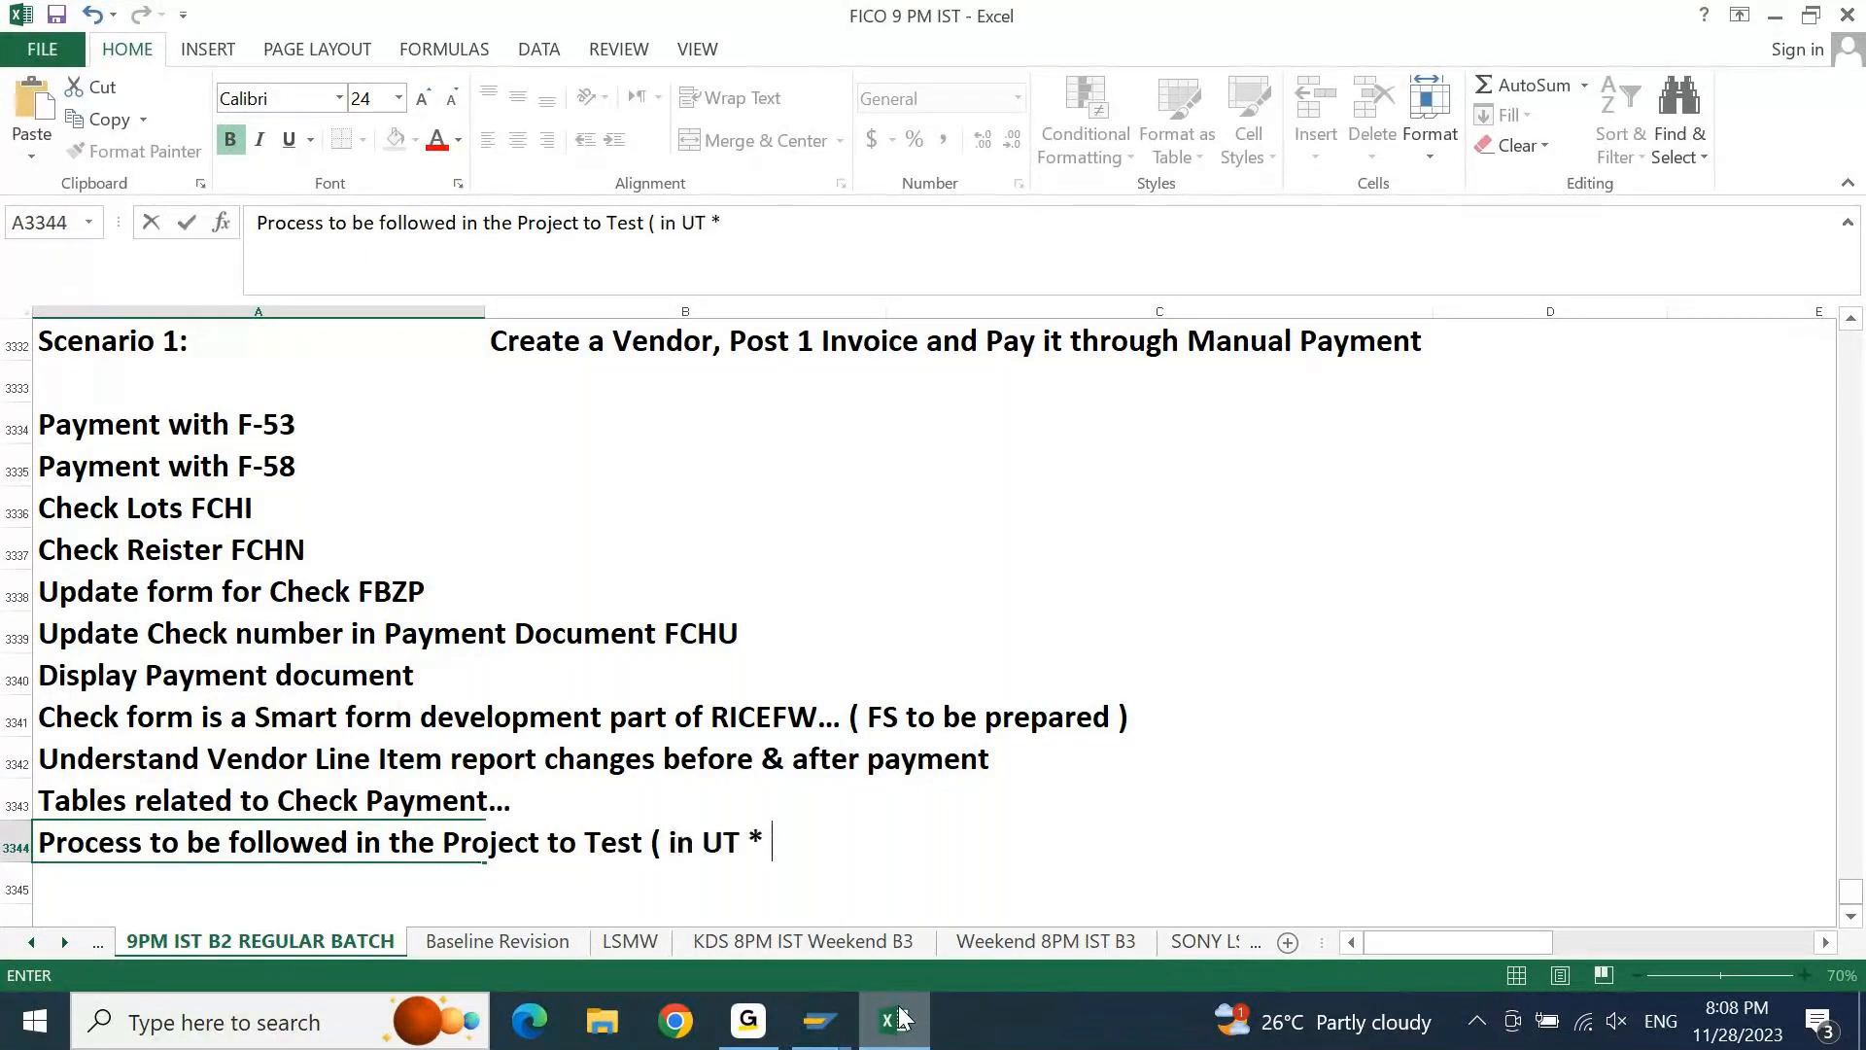
pyautogui.press('BackSpace')
pyautogui.write('& UAT )')
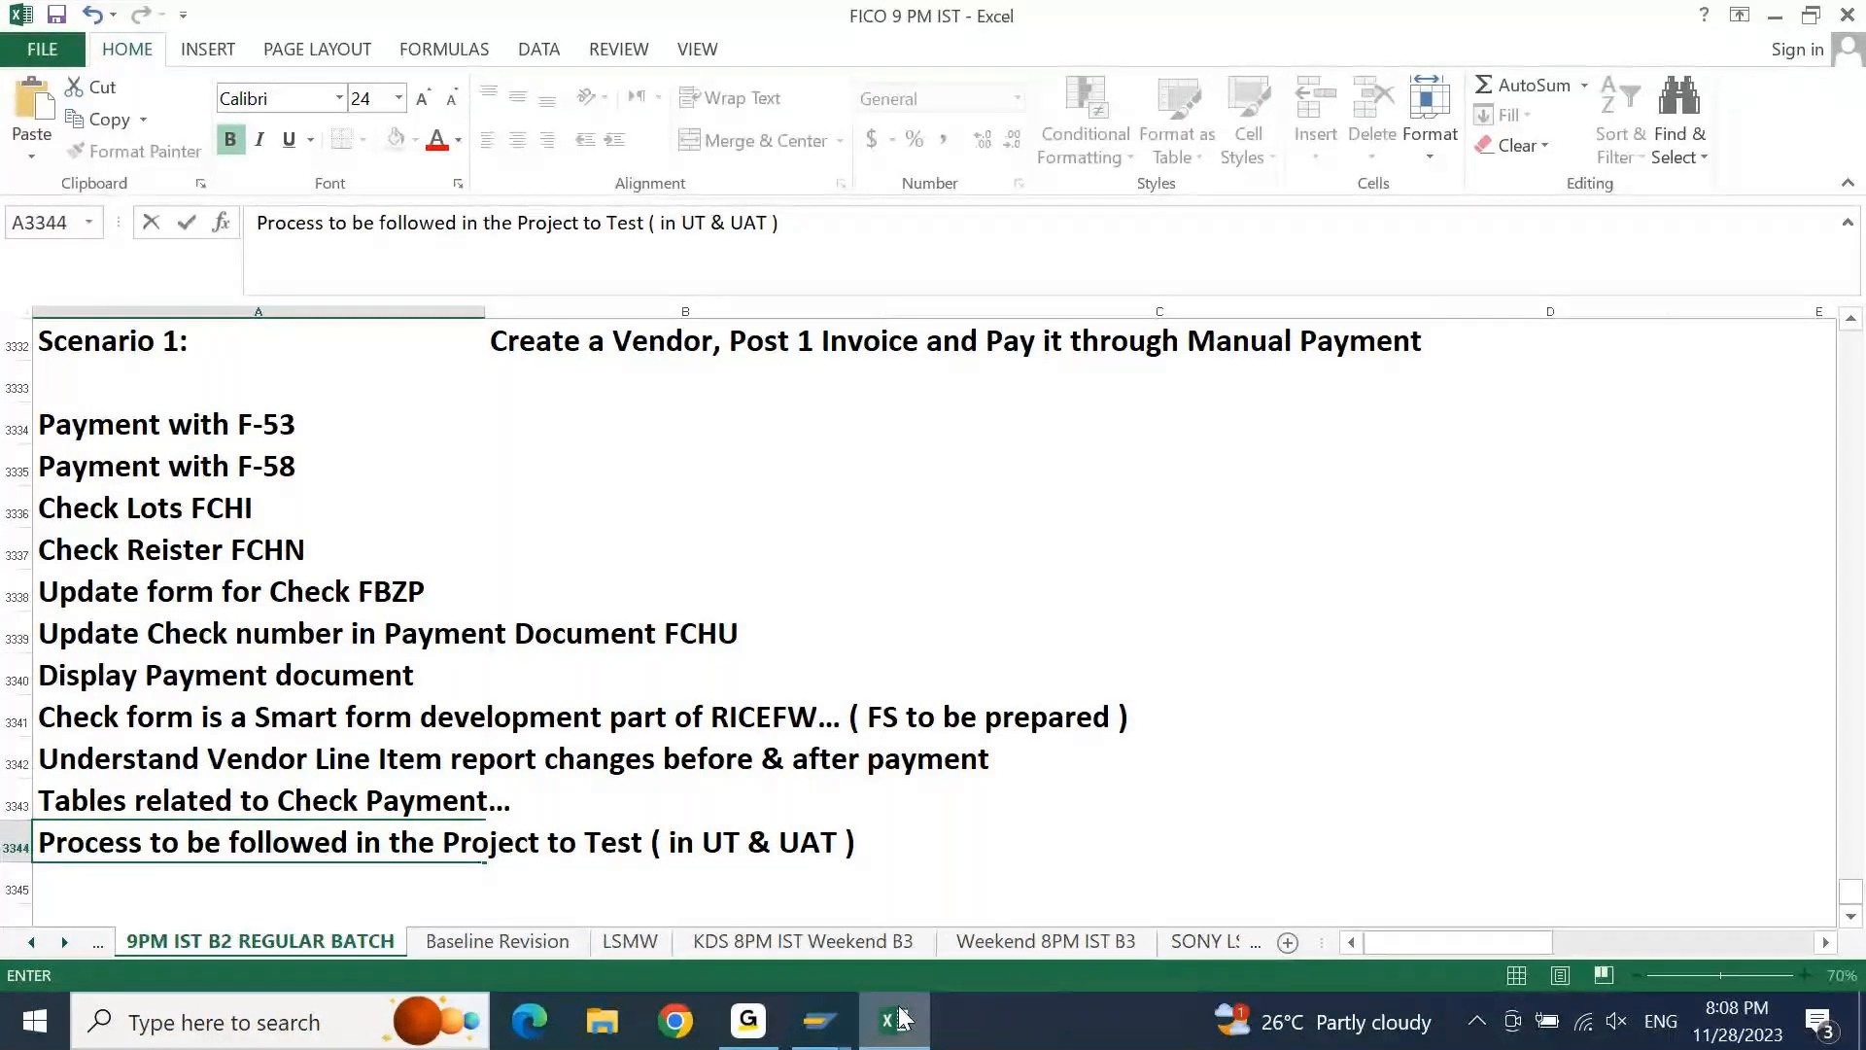
pyautogui.press('Return')
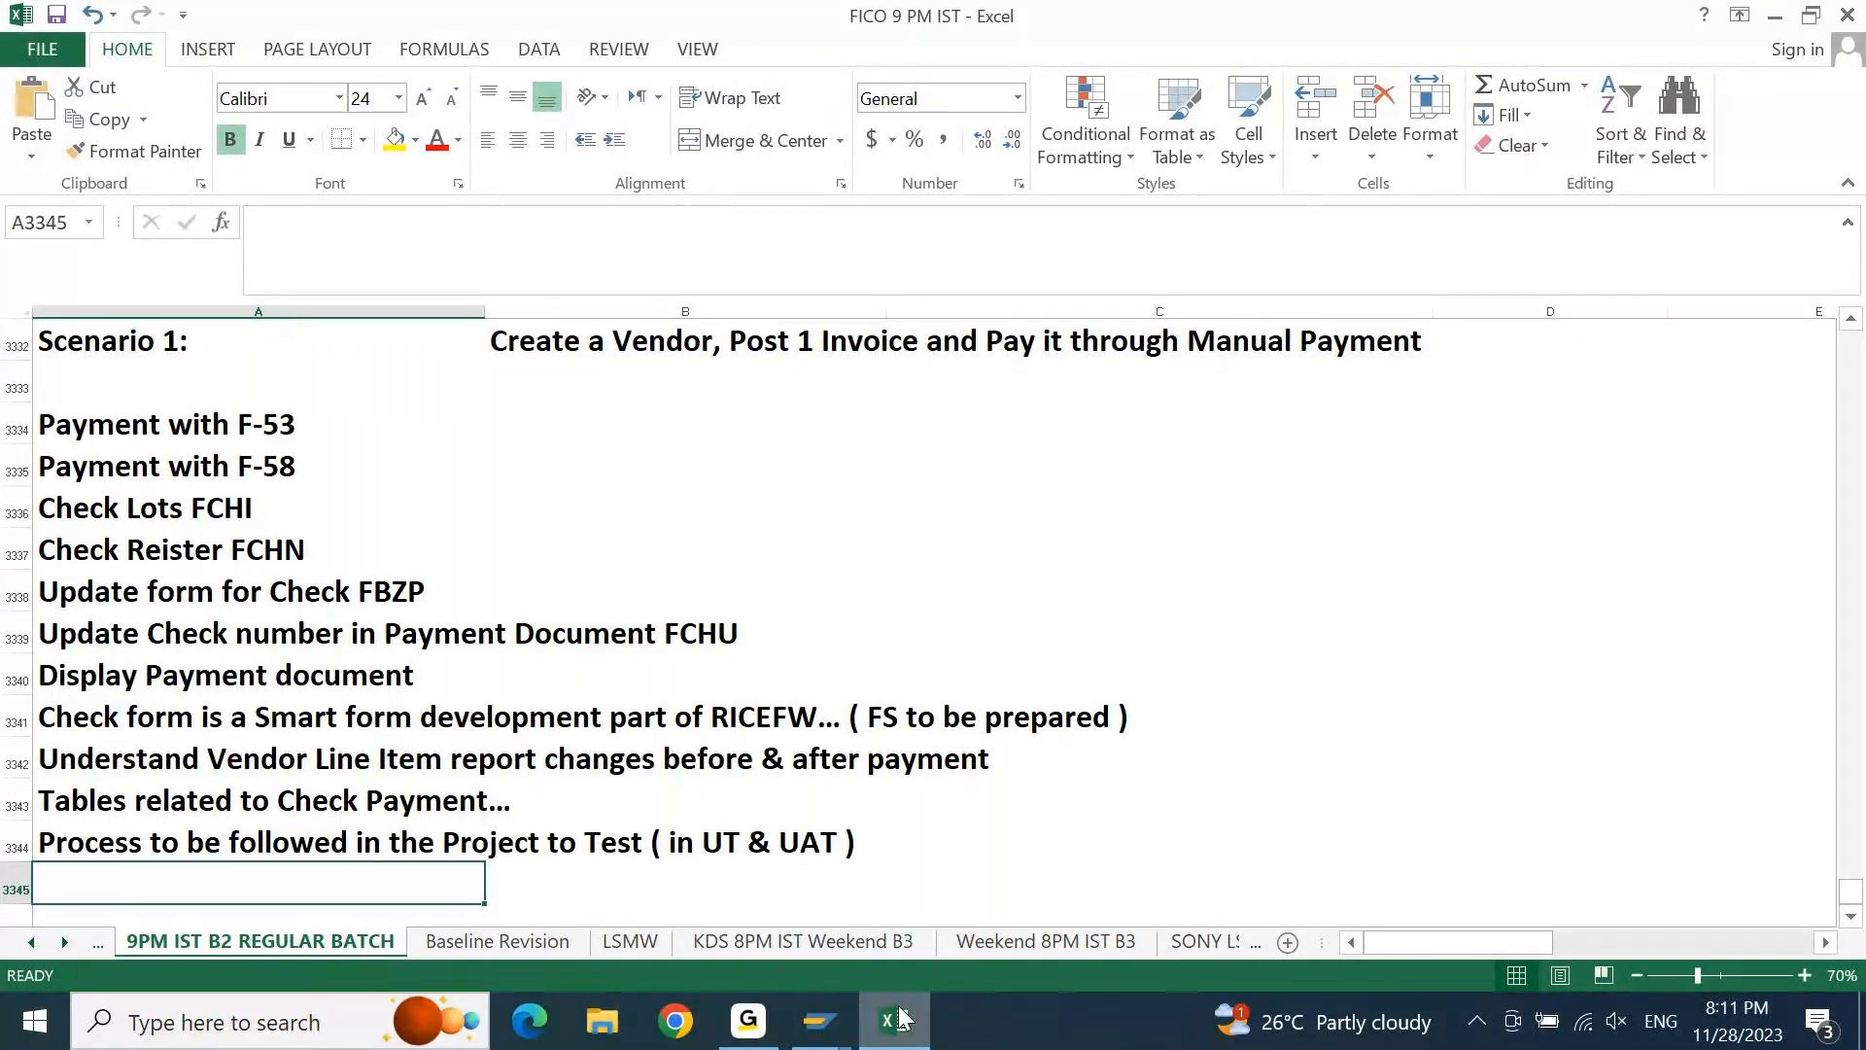
# Review the Regular Class# 65 notes from the date heading down to the project testing note in A3344
pyautogui.hotkey('ctrl', 'Up')
pyautogui.hotkey('ctrl', 'Up')
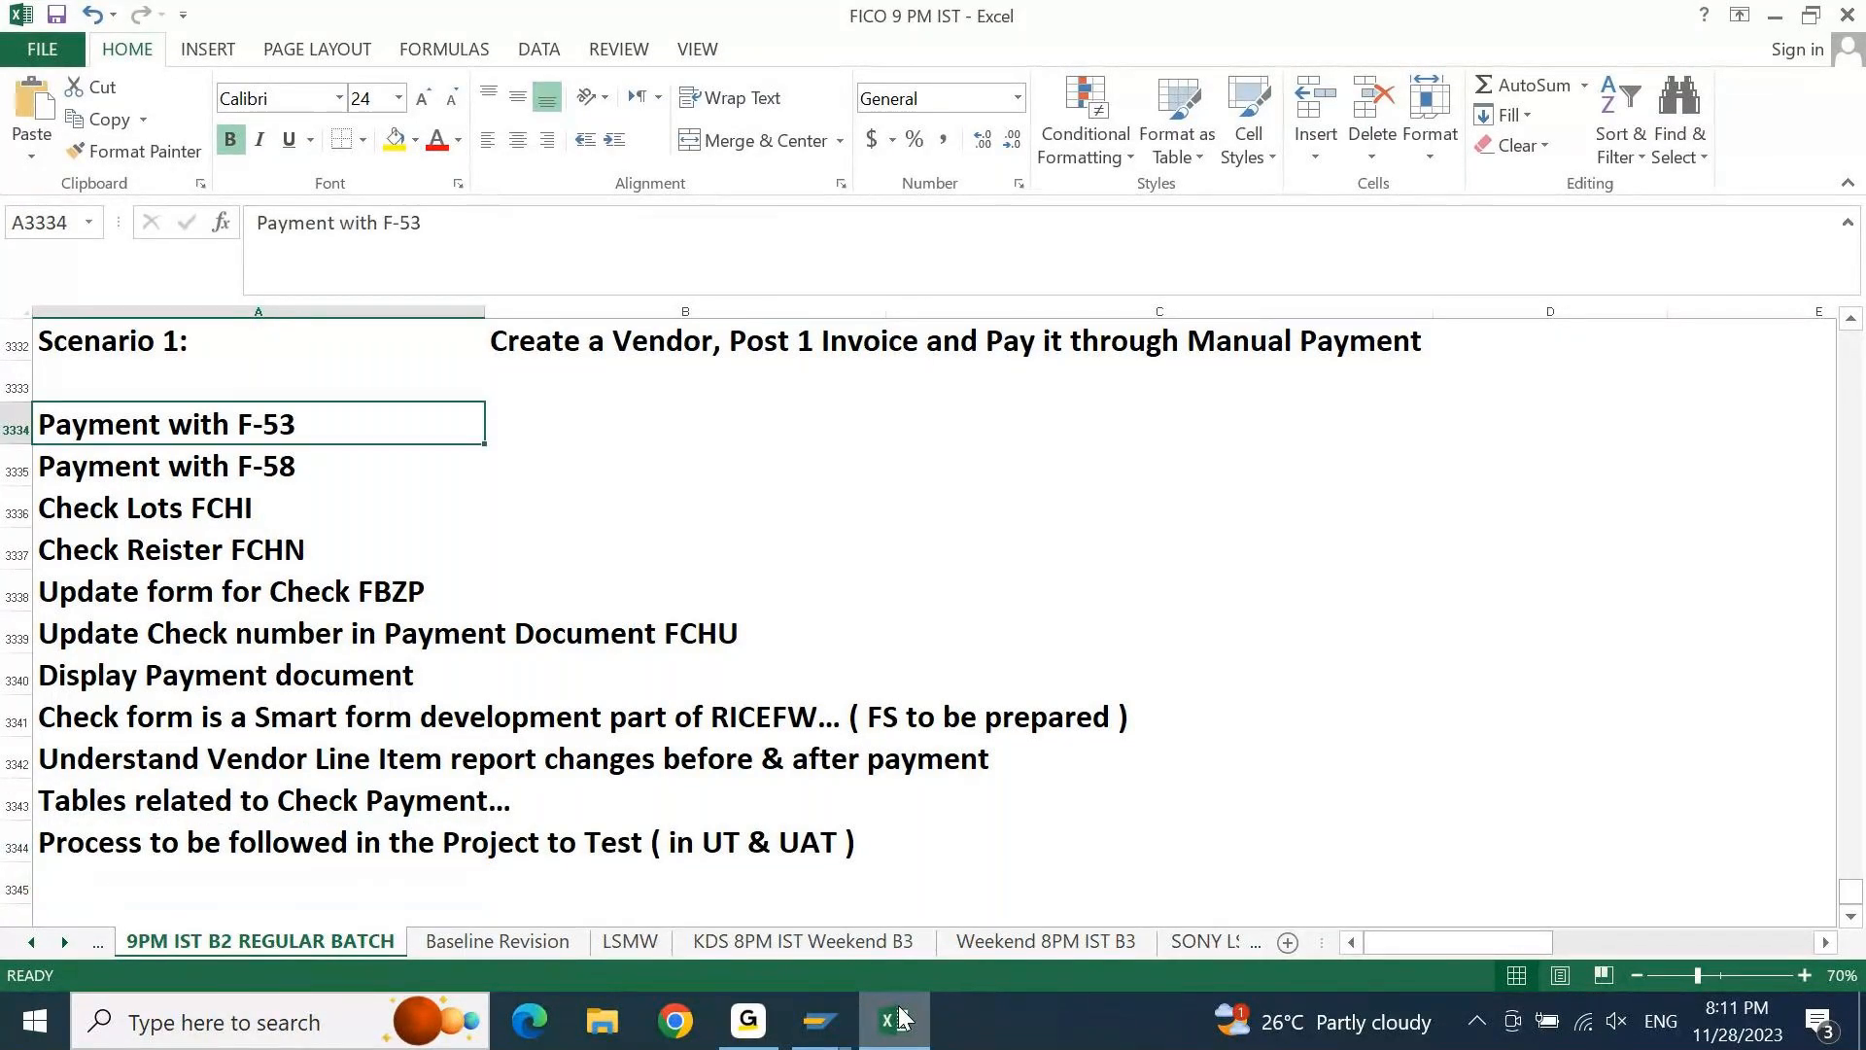
pyautogui.press('Up')
pyautogui.press('Up')
pyautogui.press('Up')
pyautogui.press('Up')
pyautogui.press('Up')
pyautogui.press('Up')
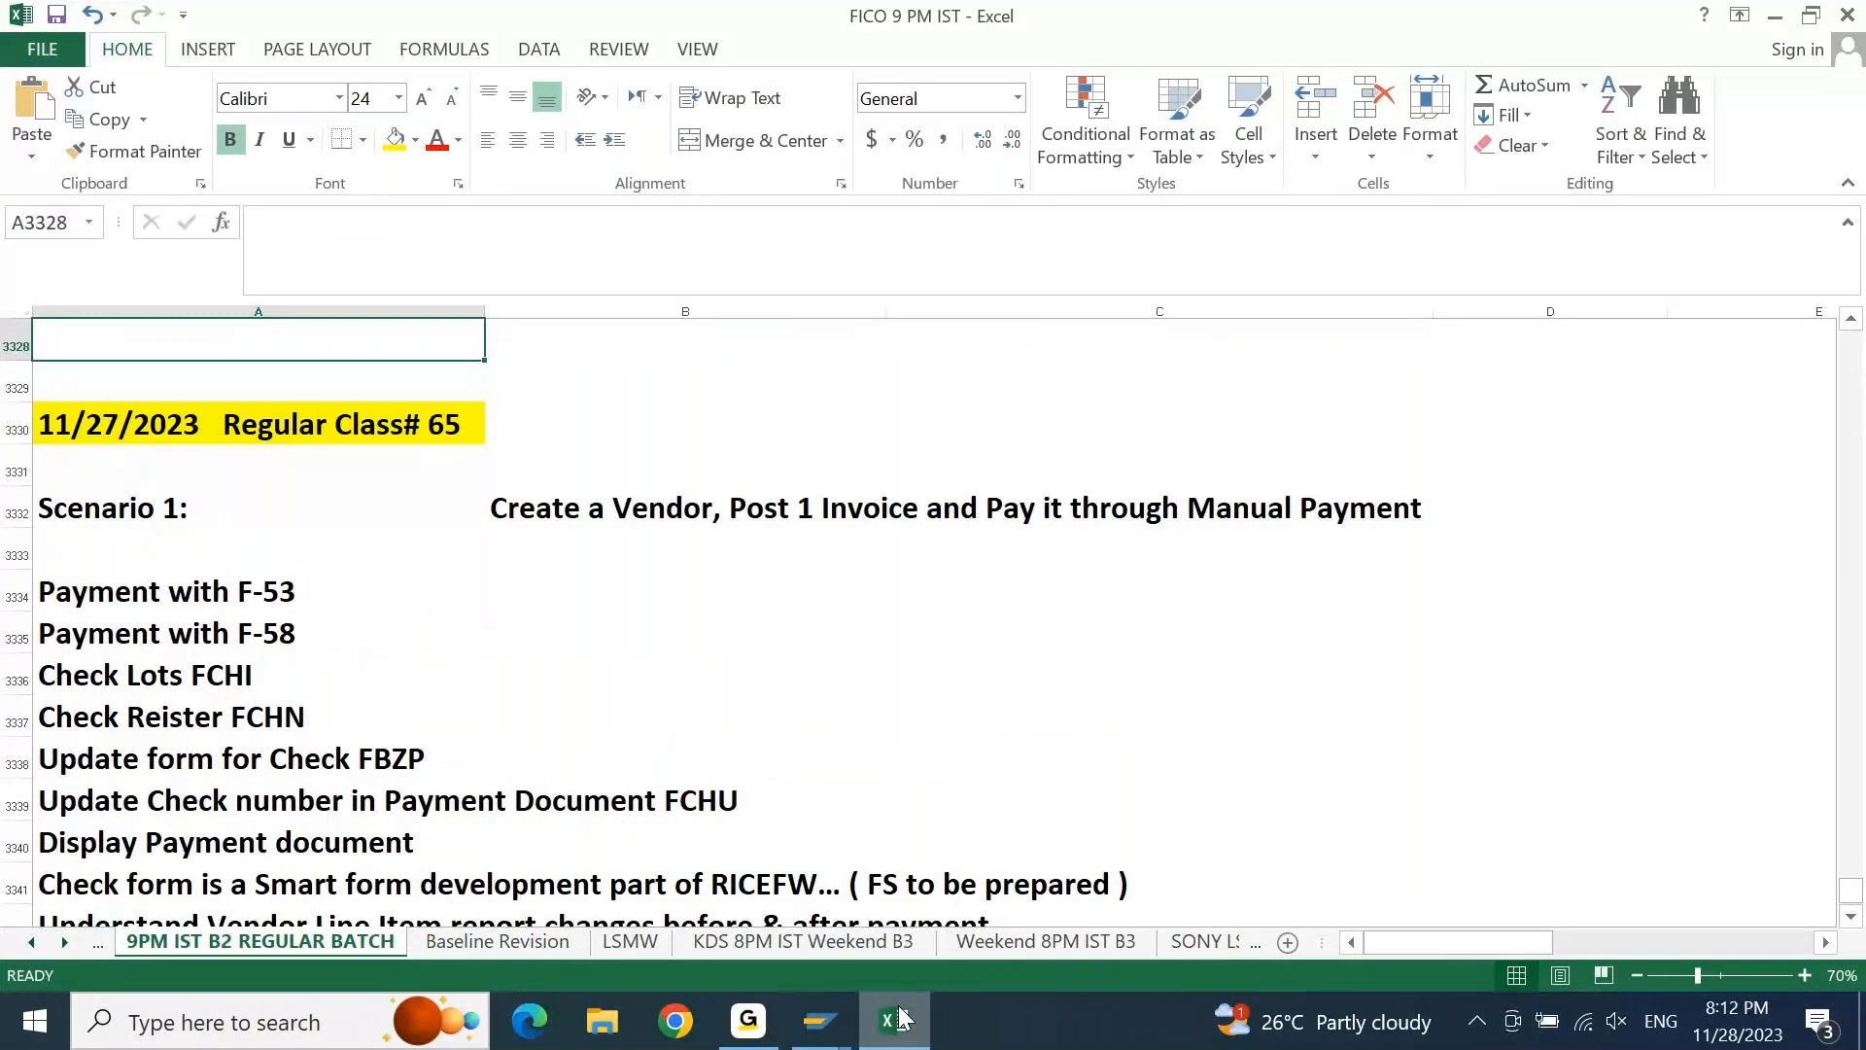
pyautogui.press('Down')
pyautogui.press('Down')
pyautogui.press('Down')
pyautogui.press('Down')
pyautogui.press('Down')
pyautogui.press('Down')
pyautogui.press('Down')
pyautogui.press('Down')
pyautogui.press('Down')
pyautogui.press('Down')
pyautogui.press('Down')
pyautogui.press('Down')
pyautogui.press('Down')
pyautogui.press('Down')
pyautogui.press('Down')
pyautogui.press('Down')
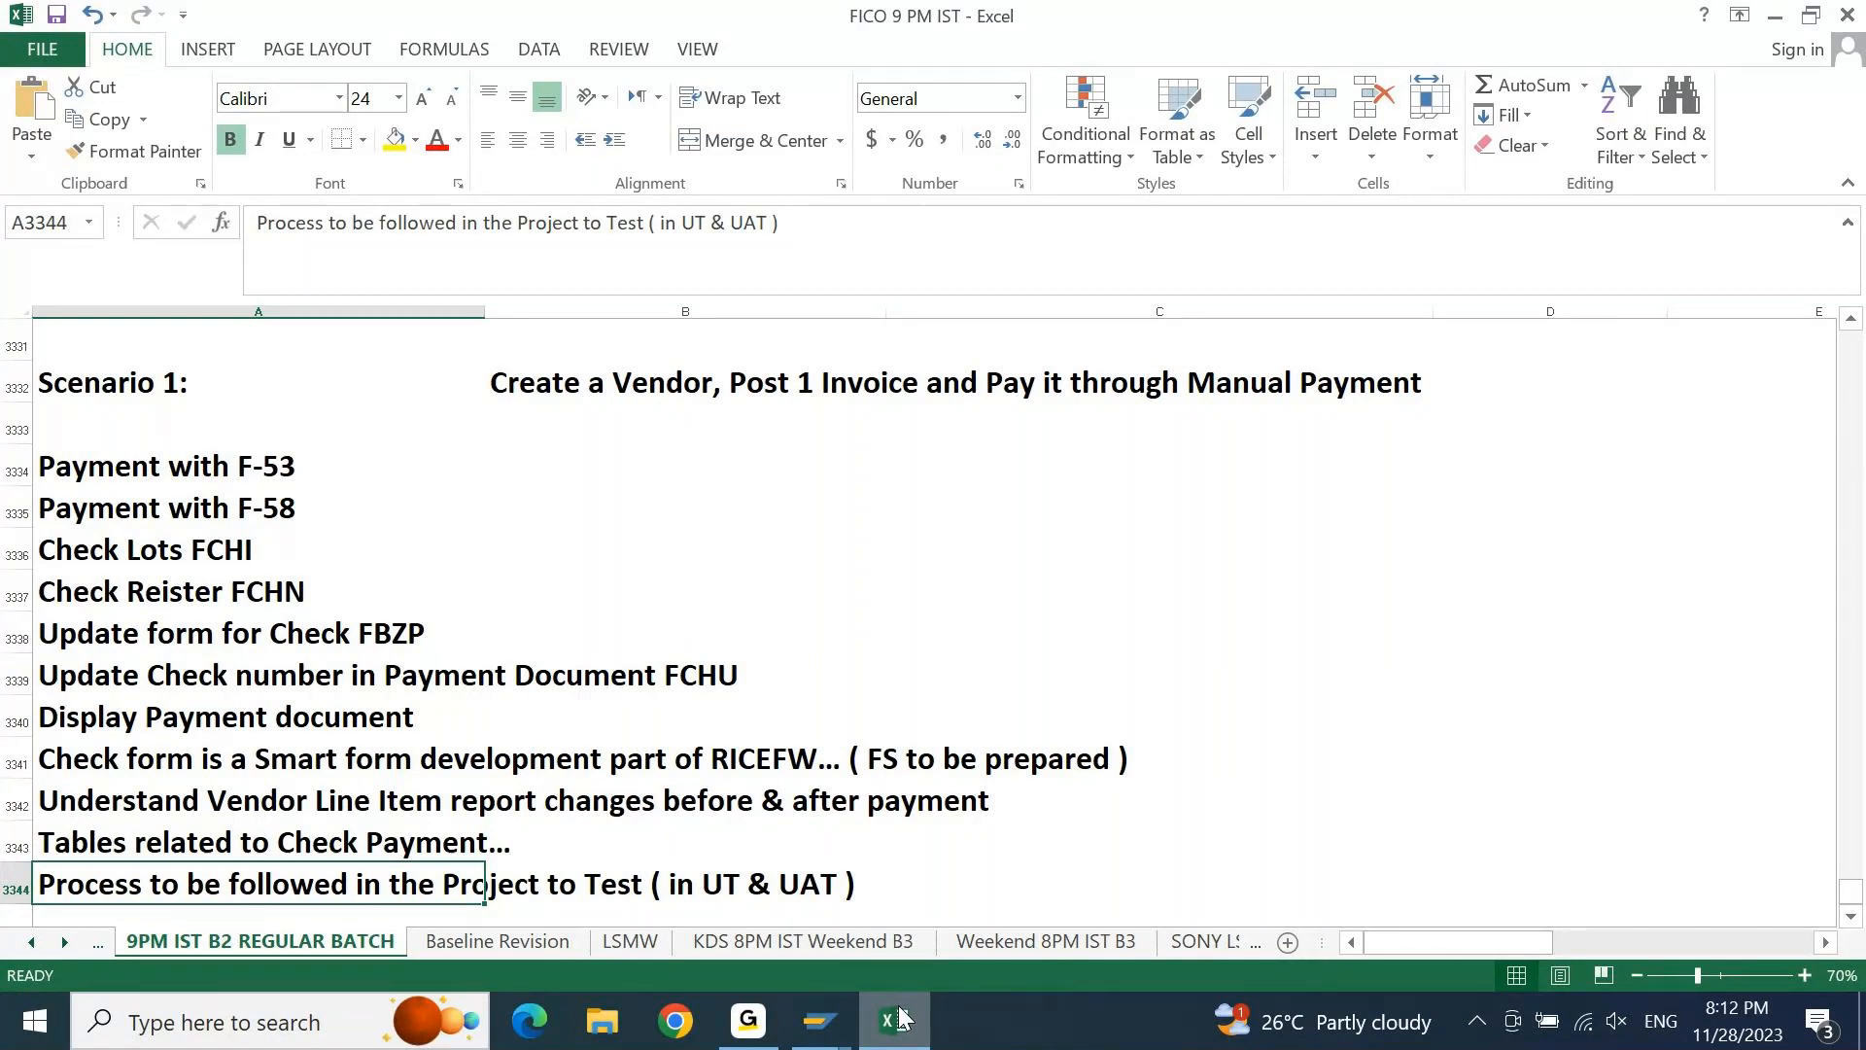
pyautogui.click(747, 1032)
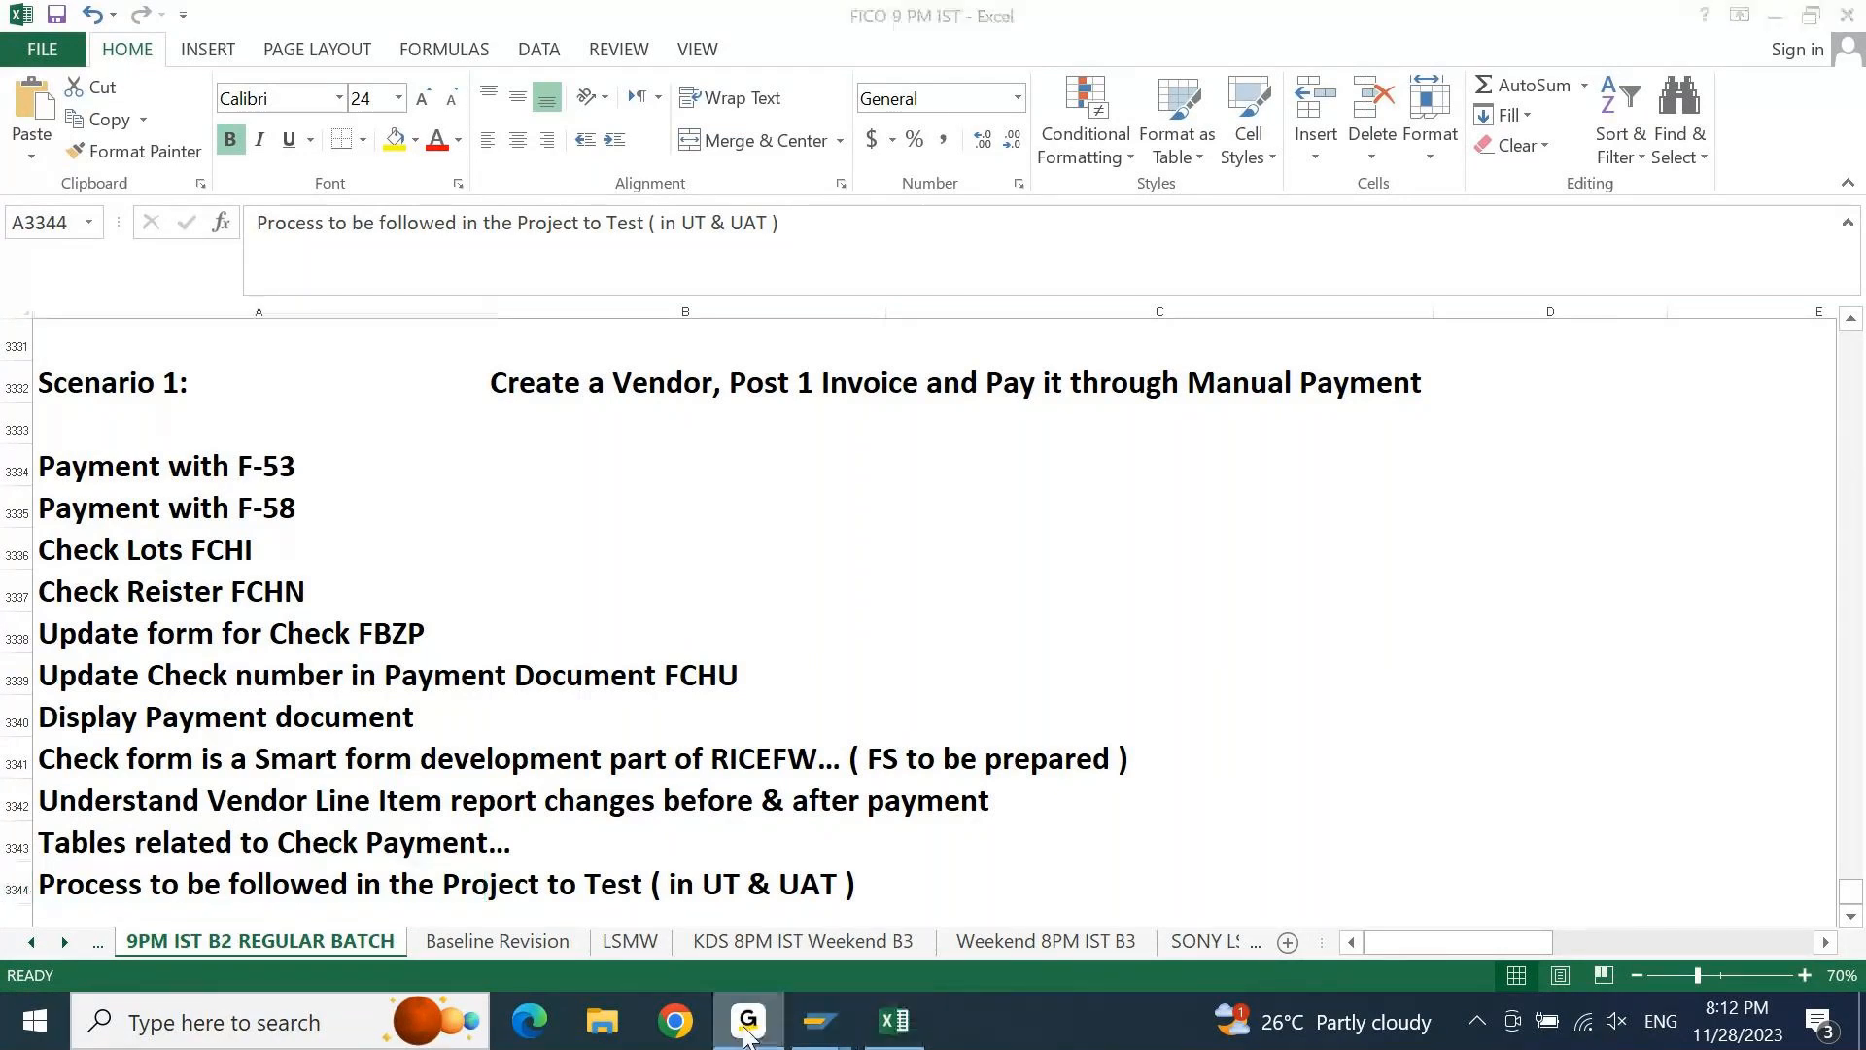